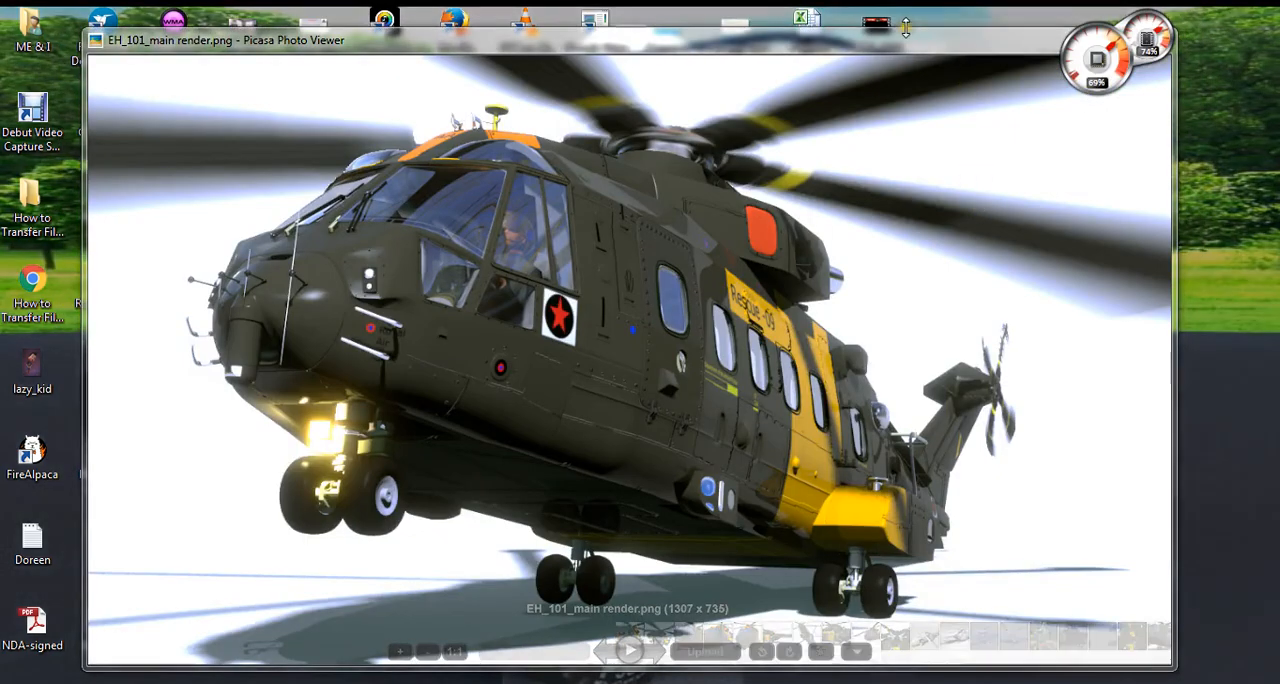
Examine the helicopter's main render up close in the photo viewer.
{"action": "left_click_drag", "start_coordinate": [946, 46], "coordinate": [965, 48]}
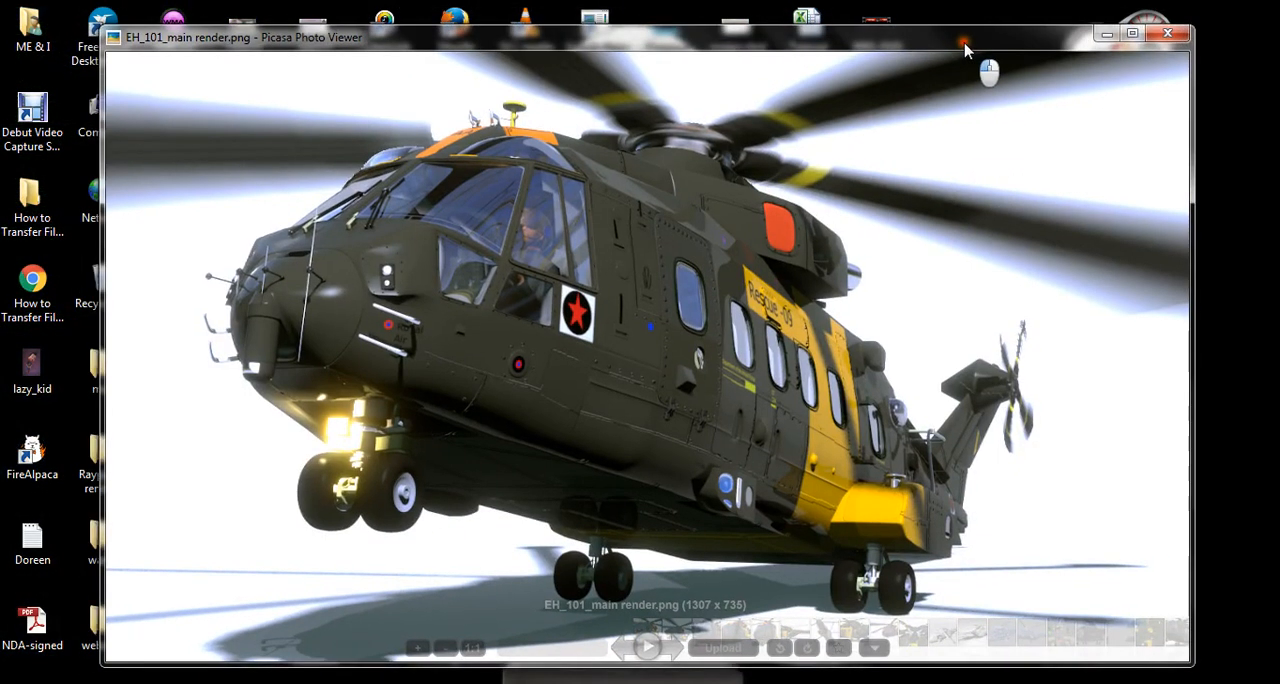
{"action": "left_click", "coordinate": [1104, 37]}
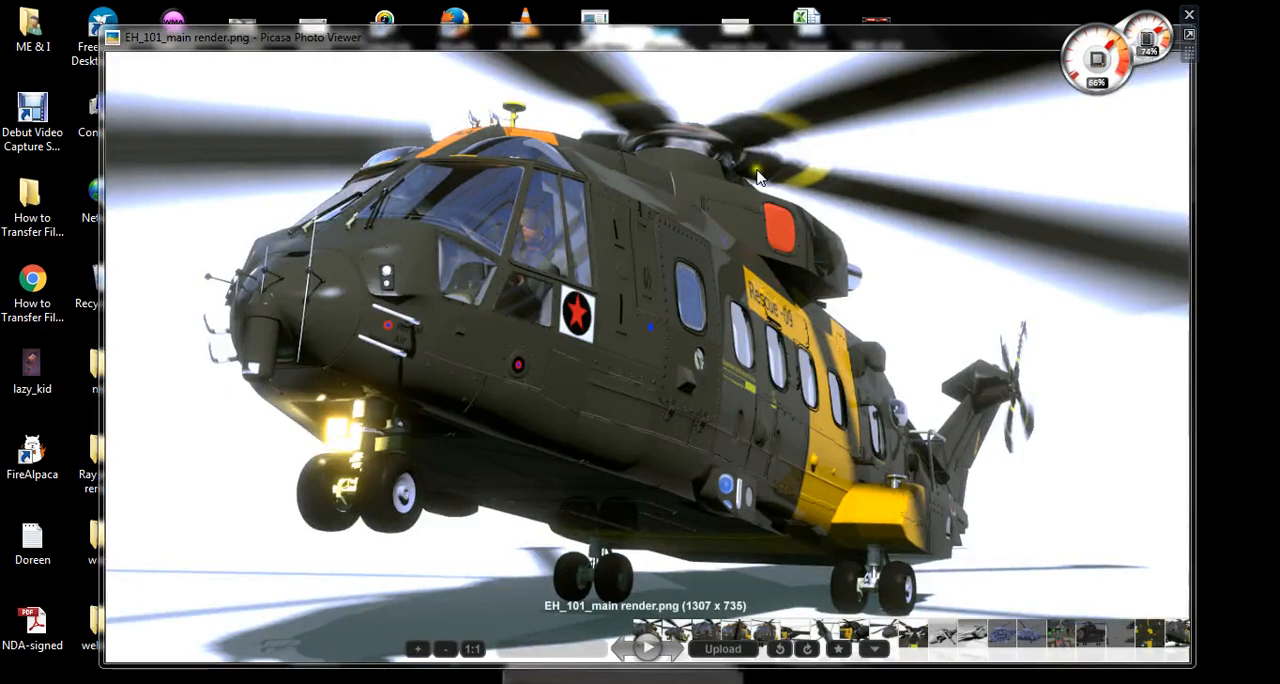
{"action": "left_click", "coordinate": [739, 214]}
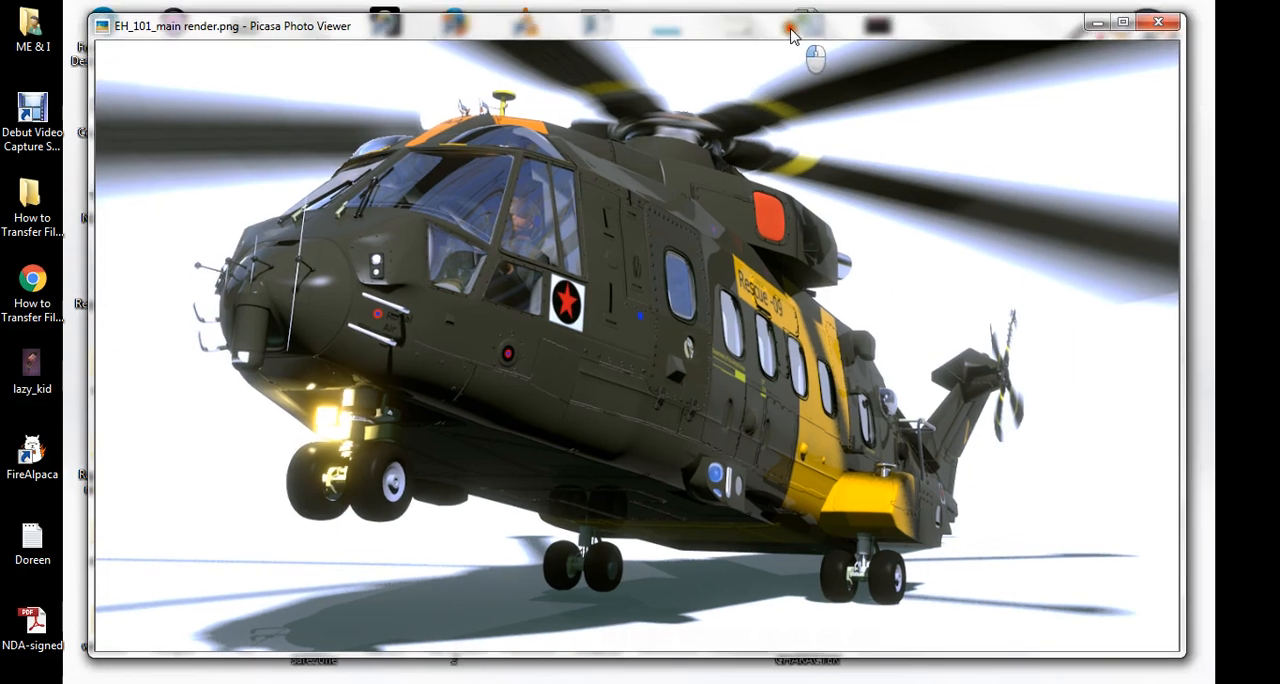
{"action": "scroll", "coordinate": [835, 252], "scroll_direction": "up", "scroll_amount": 2}
{"action": "scroll", "coordinate": [835, 252], "scroll_direction": "down", "scroll_amount": 3}
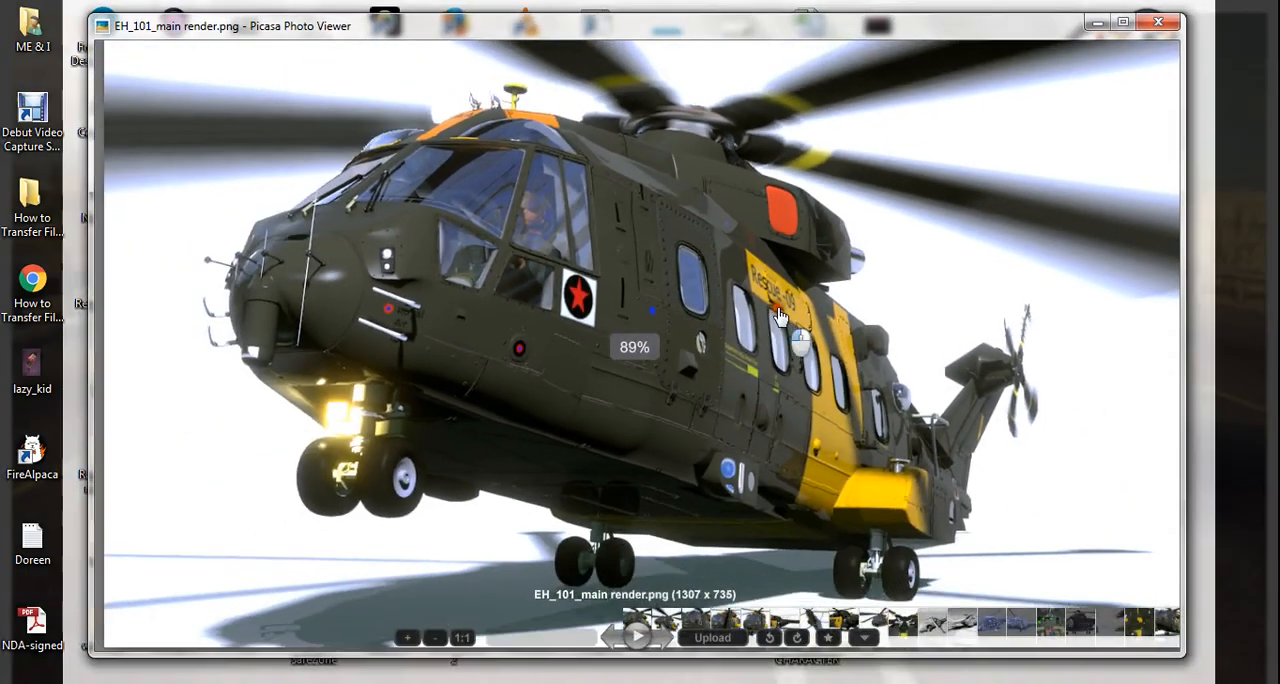
{"action": "scroll", "coordinate": [797, 313], "scroll_direction": "up", "scroll_amount": 2}
{"action": "left_click_drag", "start_coordinate": [797, 313], "coordinate": [782, 322]}
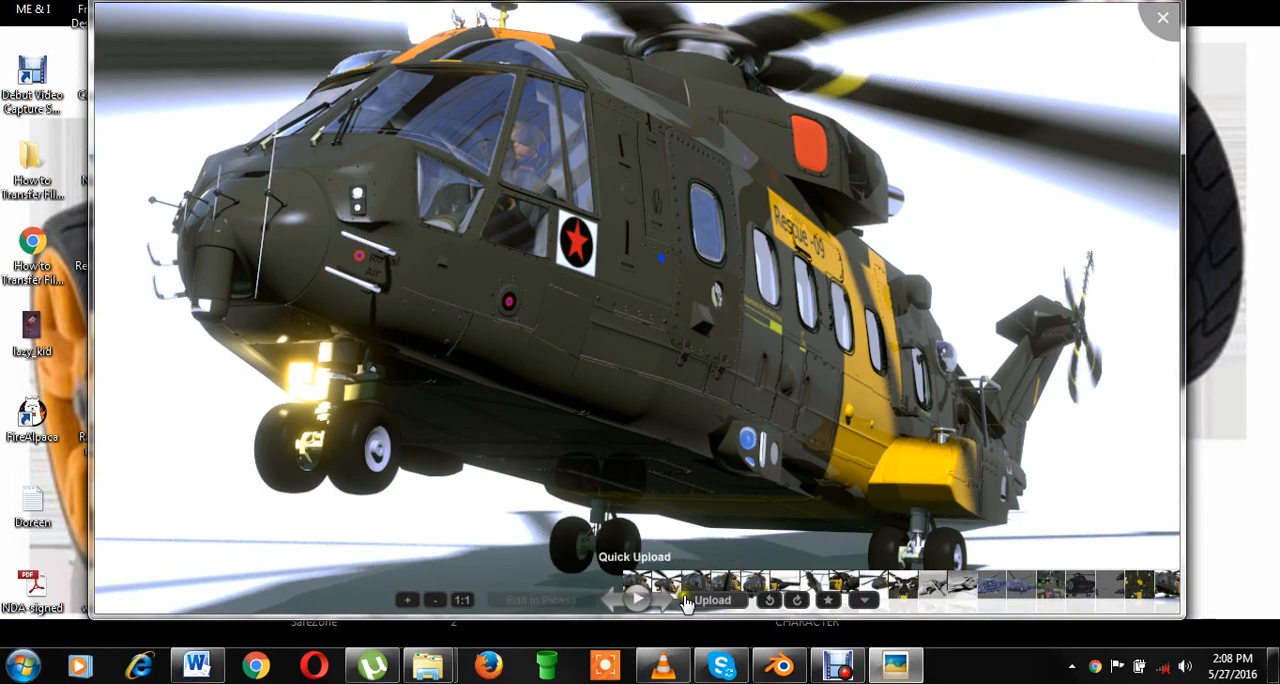
Browse the textured helicopter renders through to the close-up of the main rotor head.
{"action": "left_click", "coordinate": [665, 603]}
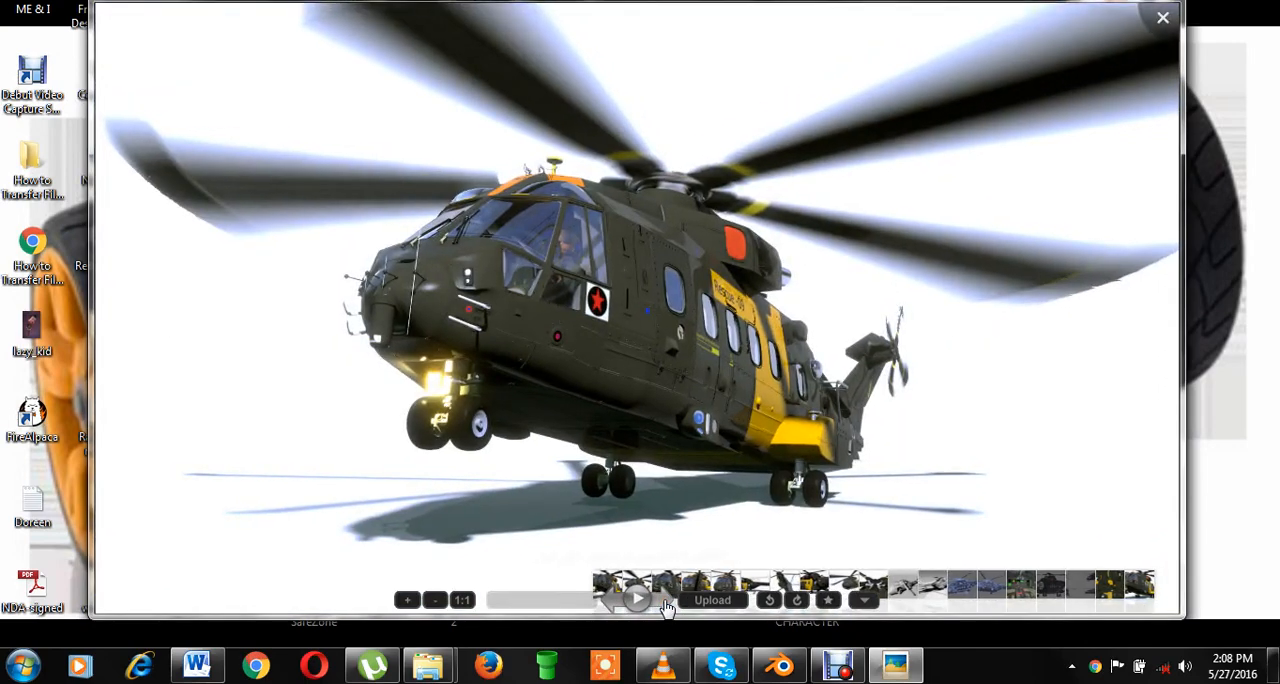
{"action": "left_click", "coordinate": [667, 606]}
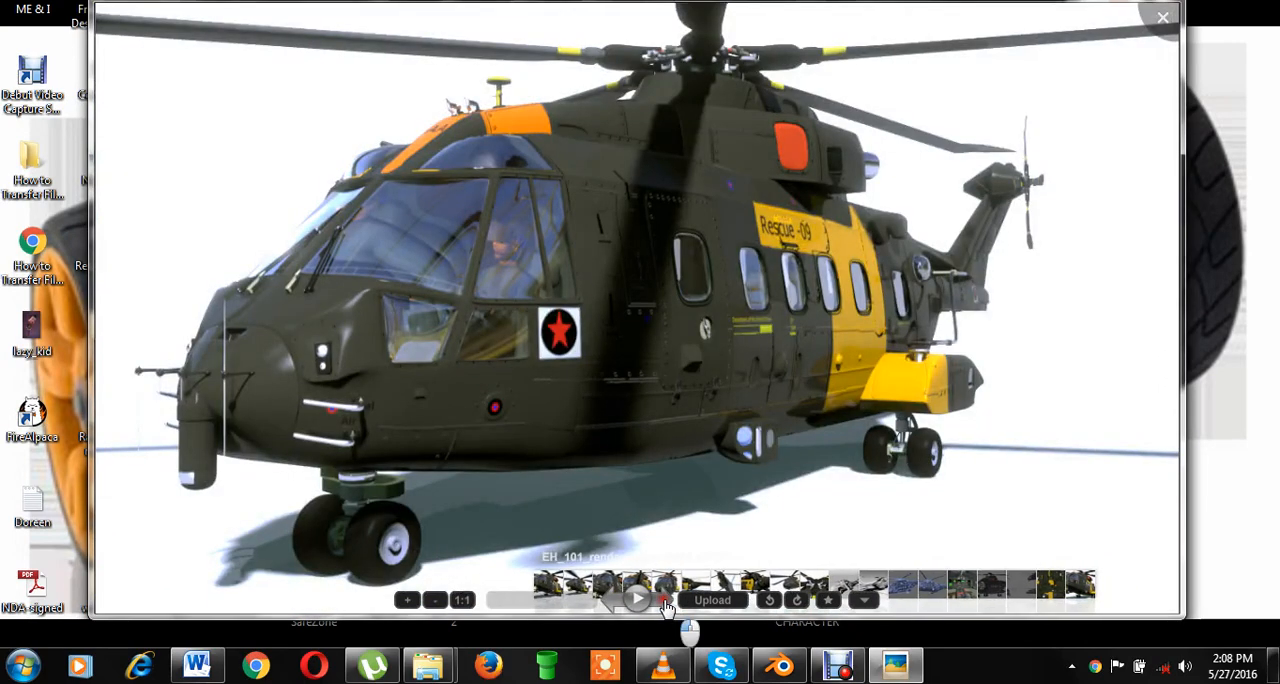
{"action": "left_click", "coordinate": [666, 605]}
{"action": "left_click", "coordinate": [666, 605]}
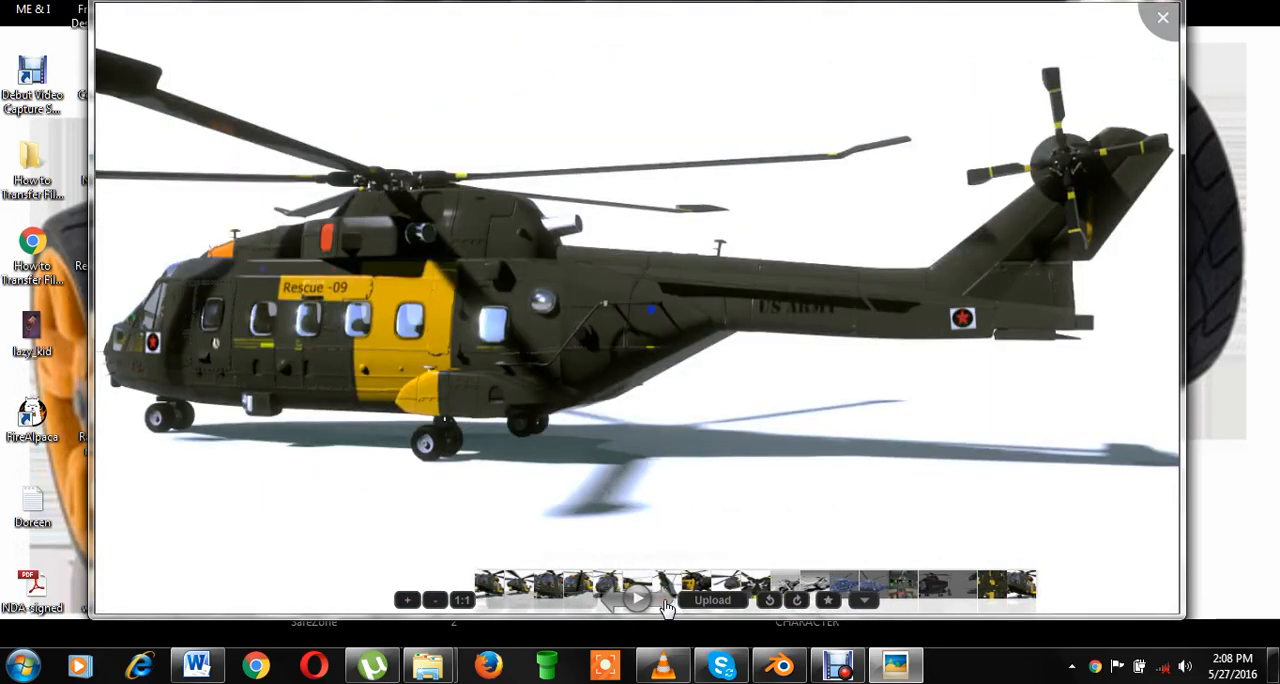
{"action": "left_click", "coordinate": [667, 606]}
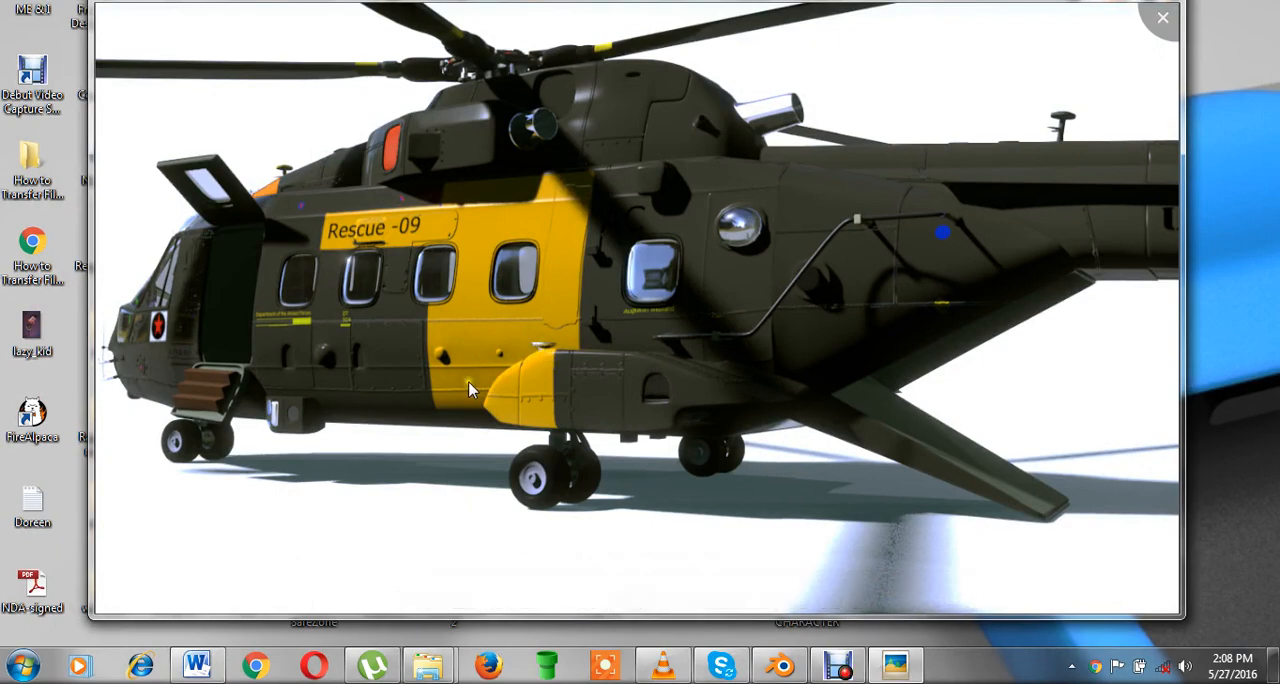
{"action": "left_click", "coordinate": [662, 604]}
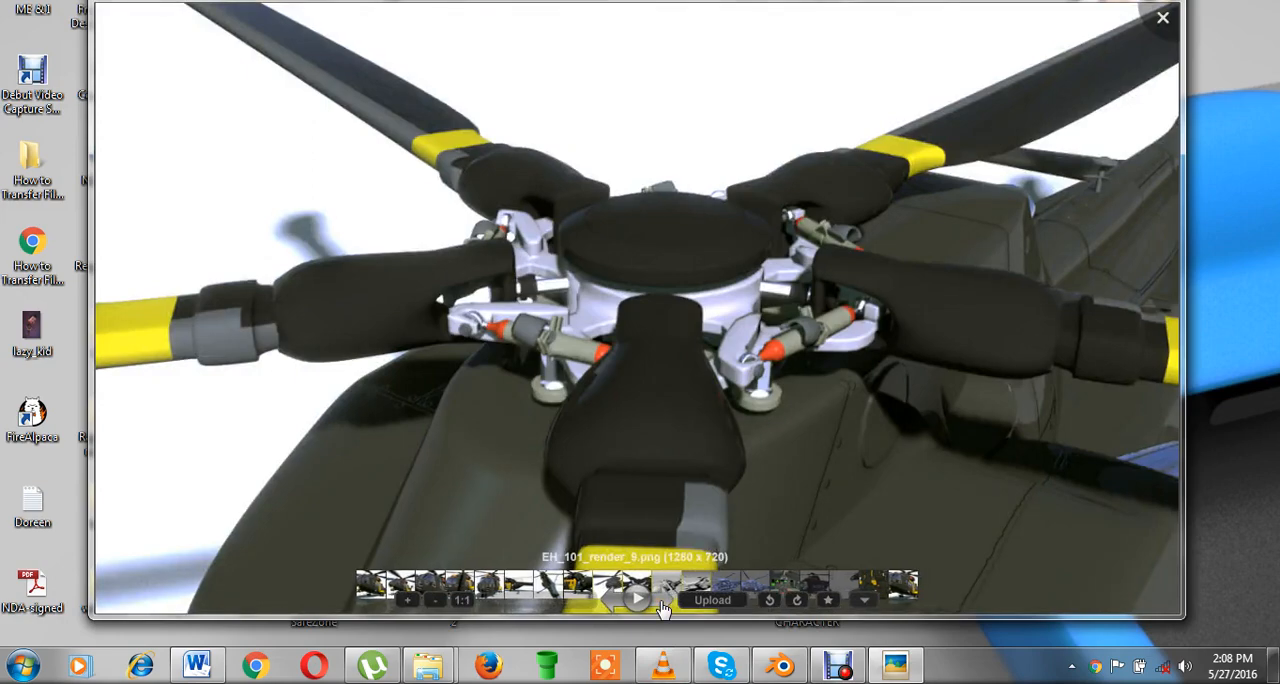
Browse the untextured and wireframe renders of the helicopter through to the quad view image.
{"action": "left_click", "coordinate": [661, 603]}
{"action": "left_click", "coordinate": [661, 603]}
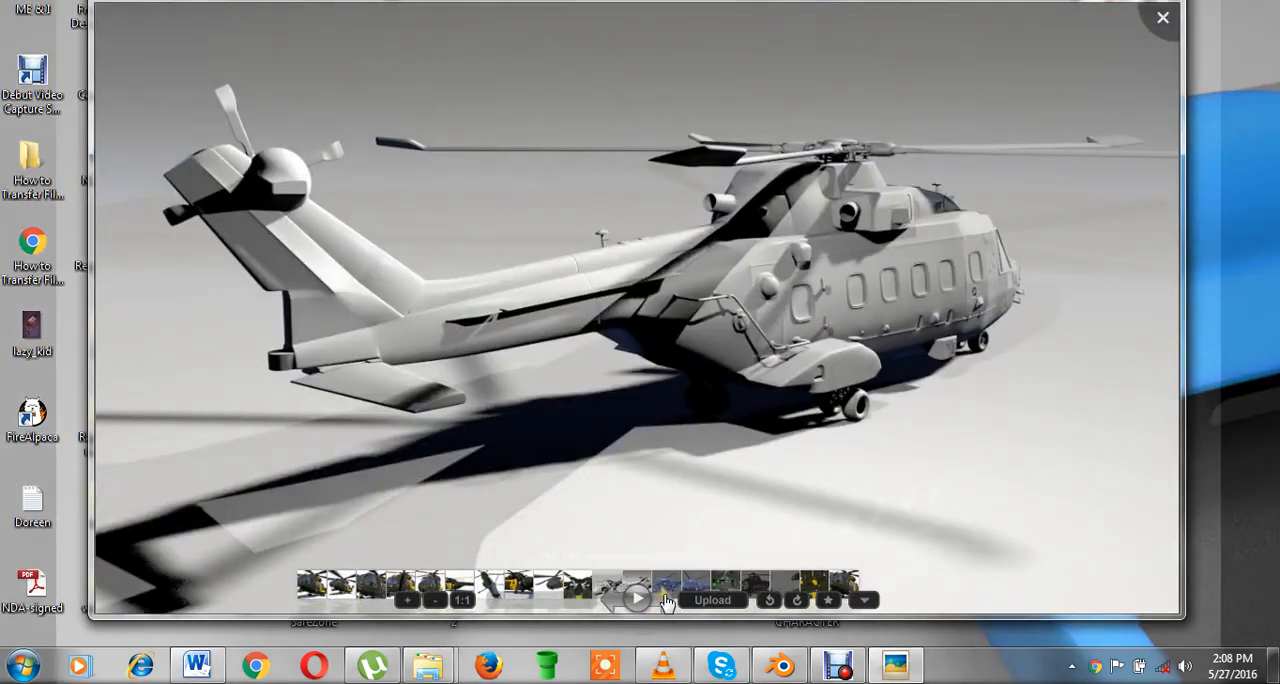
{"action": "left_click", "coordinate": [660, 602]}
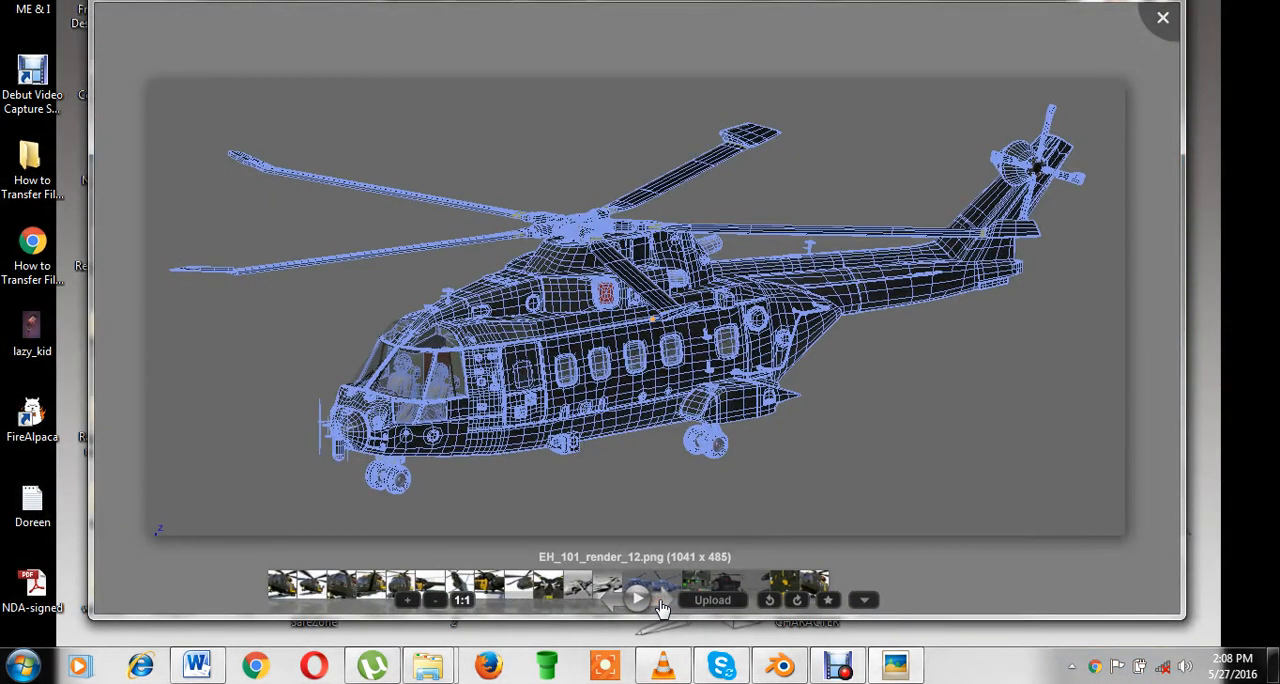
{"action": "left_click", "coordinate": [661, 603]}
{"action": "left_click", "coordinate": [661, 603]}
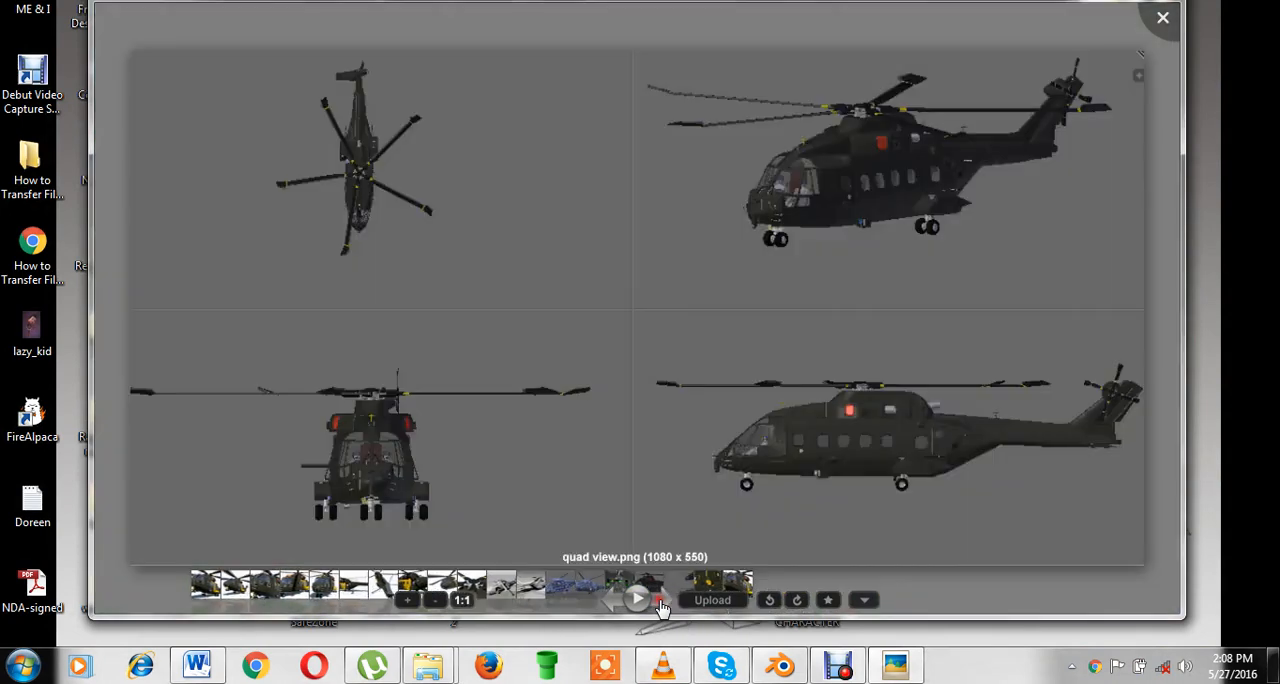
Bring up the UV mapping image and examine the helicopter's texture layout at different zoom levels.
{"action": "left_click", "coordinate": [661, 603]}
{"action": "scroll", "coordinate": [745, 372], "scroll_direction": "up", "scroll_amount": 4}
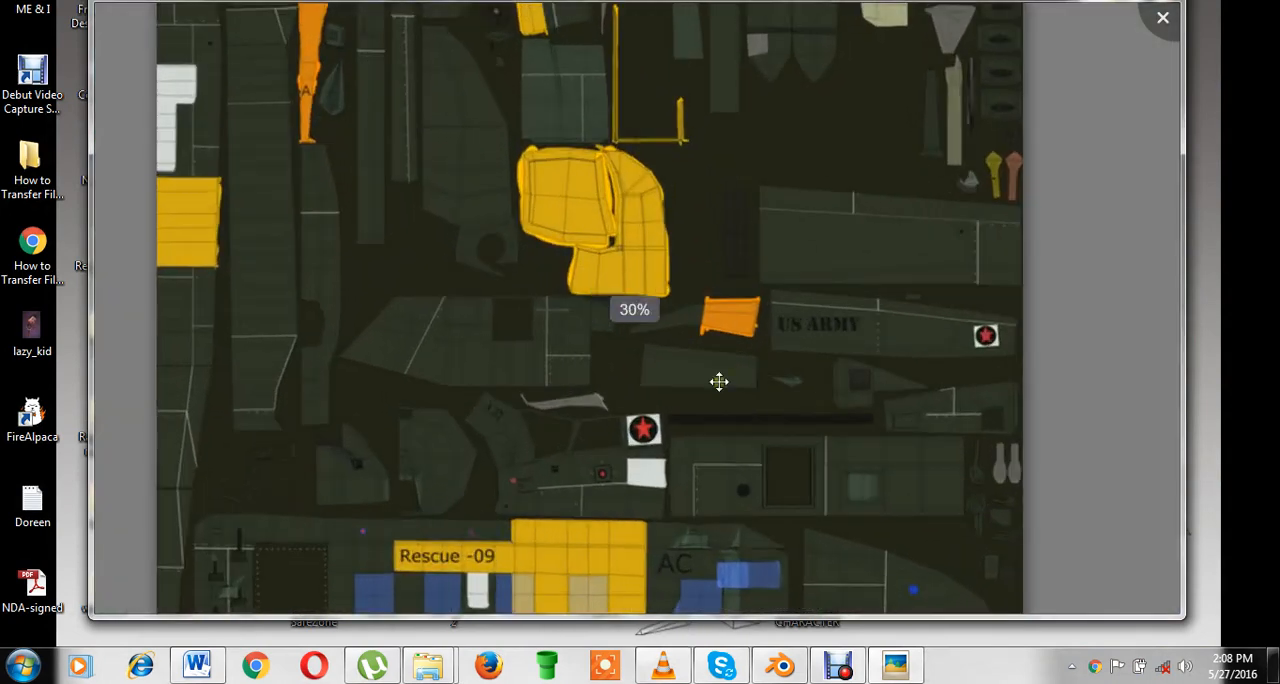
{"action": "left_click_drag", "start_coordinate": [744, 305], "coordinate": [722, 270]}
{"action": "left_click_drag", "start_coordinate": [712, 445], "coordinate": [674, 388]}
{"action": "scroll", "coordinate": [726, 371], "scroll_direction": "down", "scroll_amount": 2}
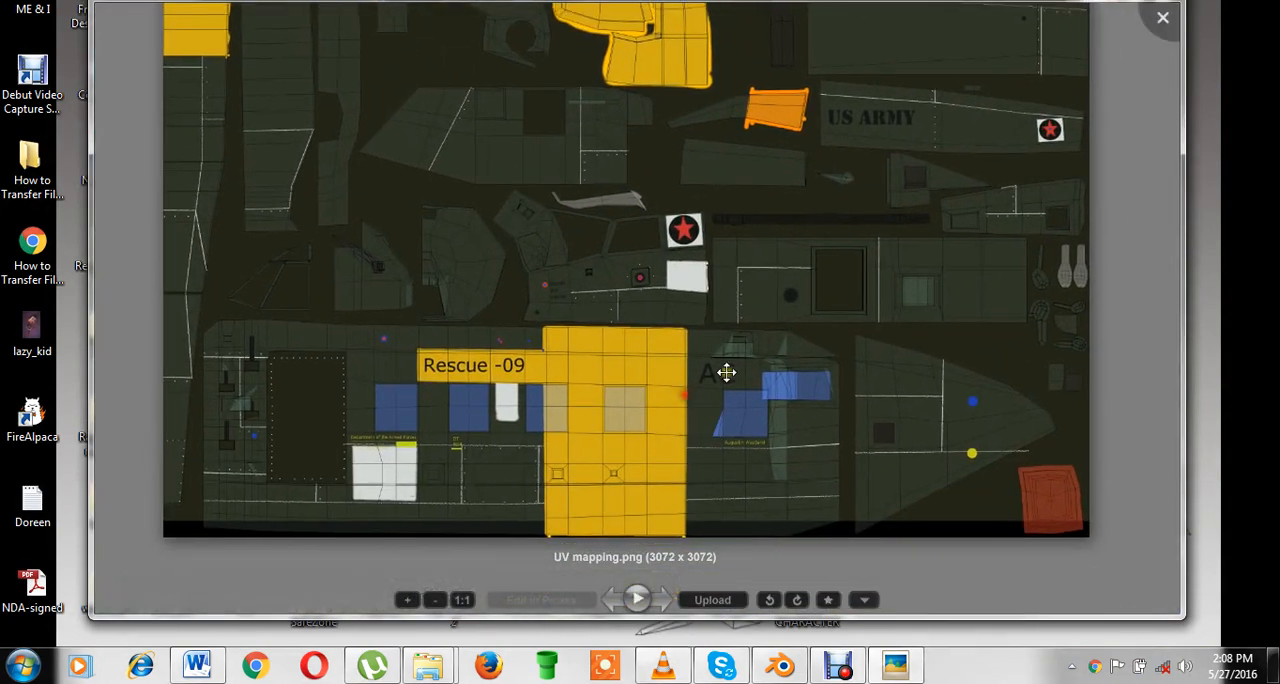
{"action": "left_click_drag", "start_coordinate": [768, 249], "coordinate": [777, 363]}
{"action": "left_click_drag", "start_coordinate": [820, 254], "coordinate": [818, 425]}
{"action": "scroll", "coordinate": [805, 410], "scroll_direction": "down", "scroll_amount": 3}
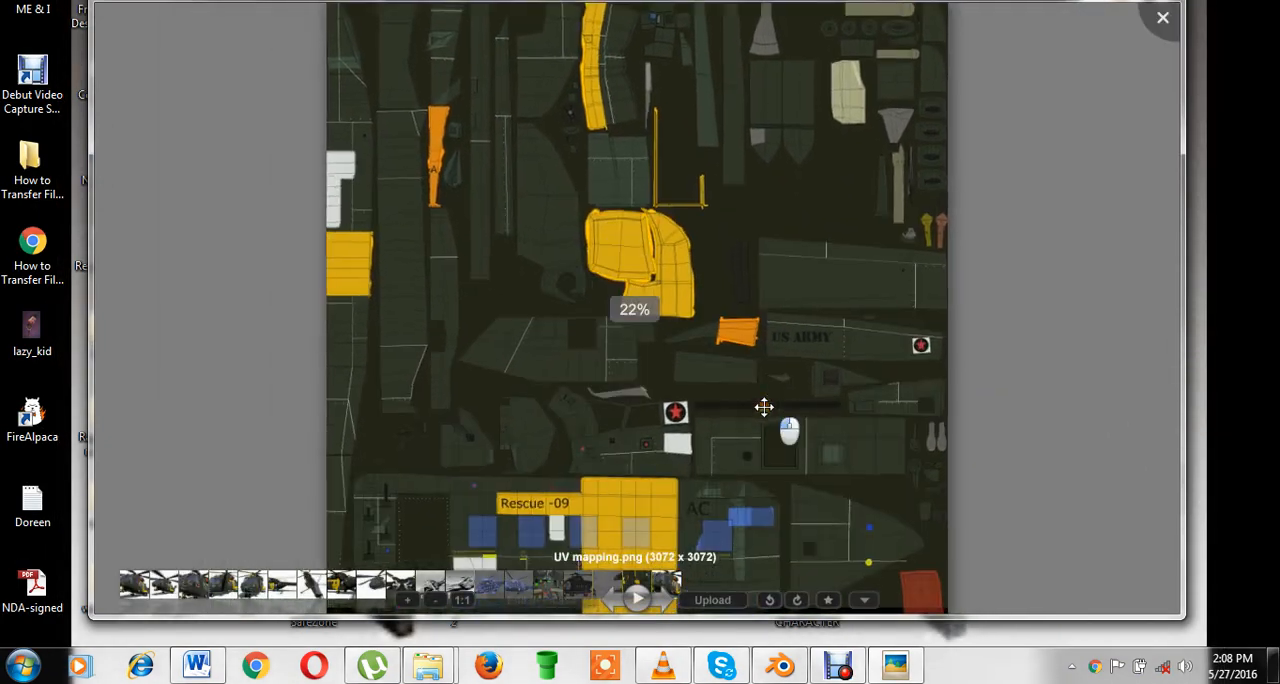
View the render labelled Blender Internal, minimize the photo viewer and refresh the desktop.
{"action": "left_click", "coordinate": [670, 607]}
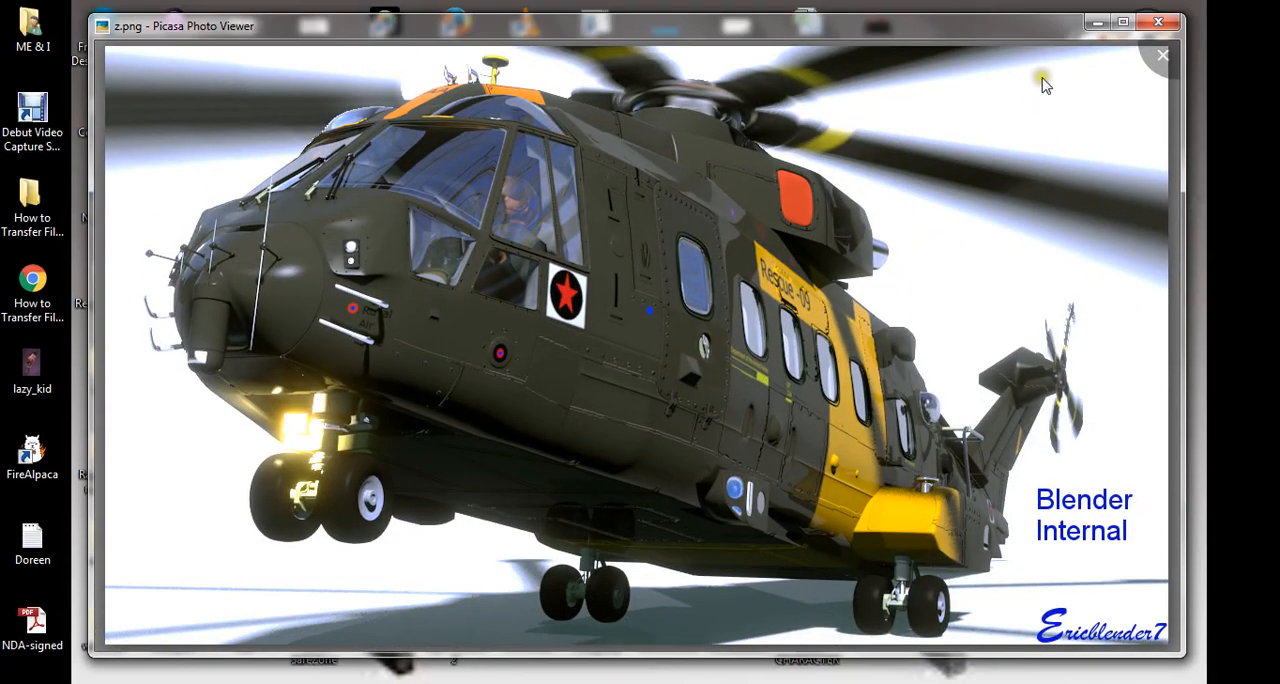
{"action": "left_click", "coordinate": [1097, 23]}
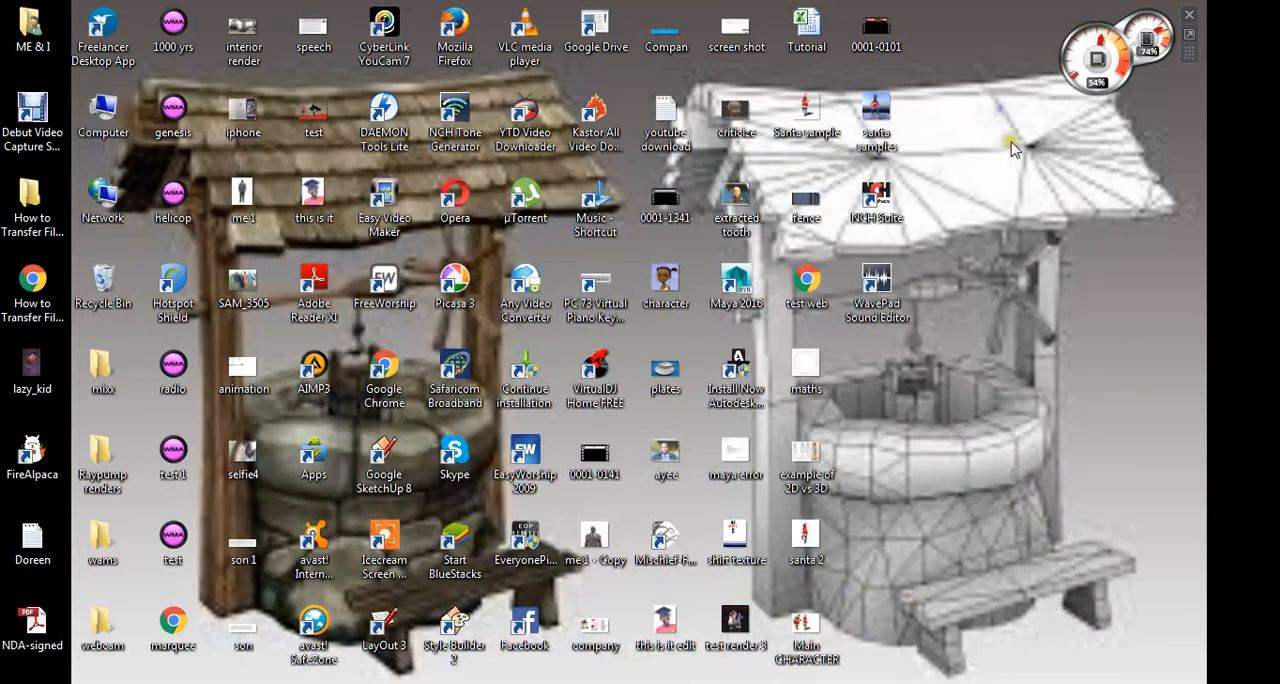
{"action": "right_click", "coordinate": [1003, 130]}
{"action": "left_click", "coordinate": [1018, 164]}
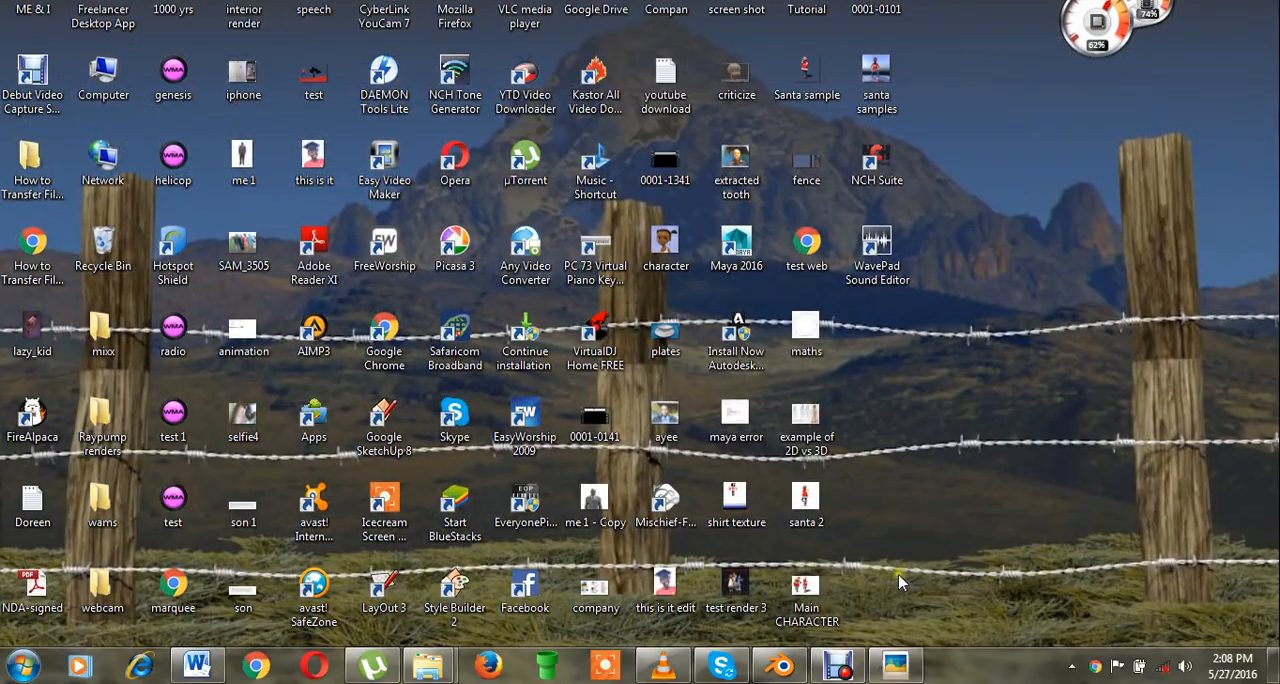
Switch to VLC media player, view the helicopter animation in full screen and return to the windowed view.
{"action": "left_click", "coordinate": [665, 668]}
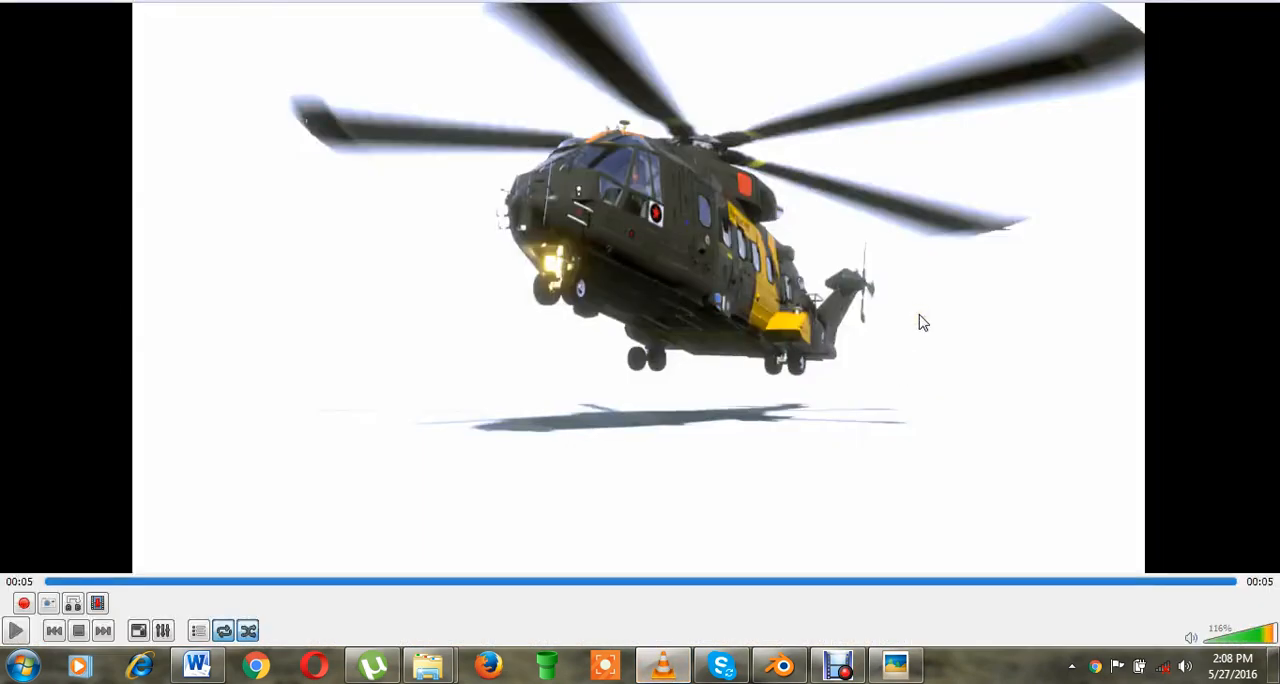
{"action": "double_click", "coordinate": [879, 315]}
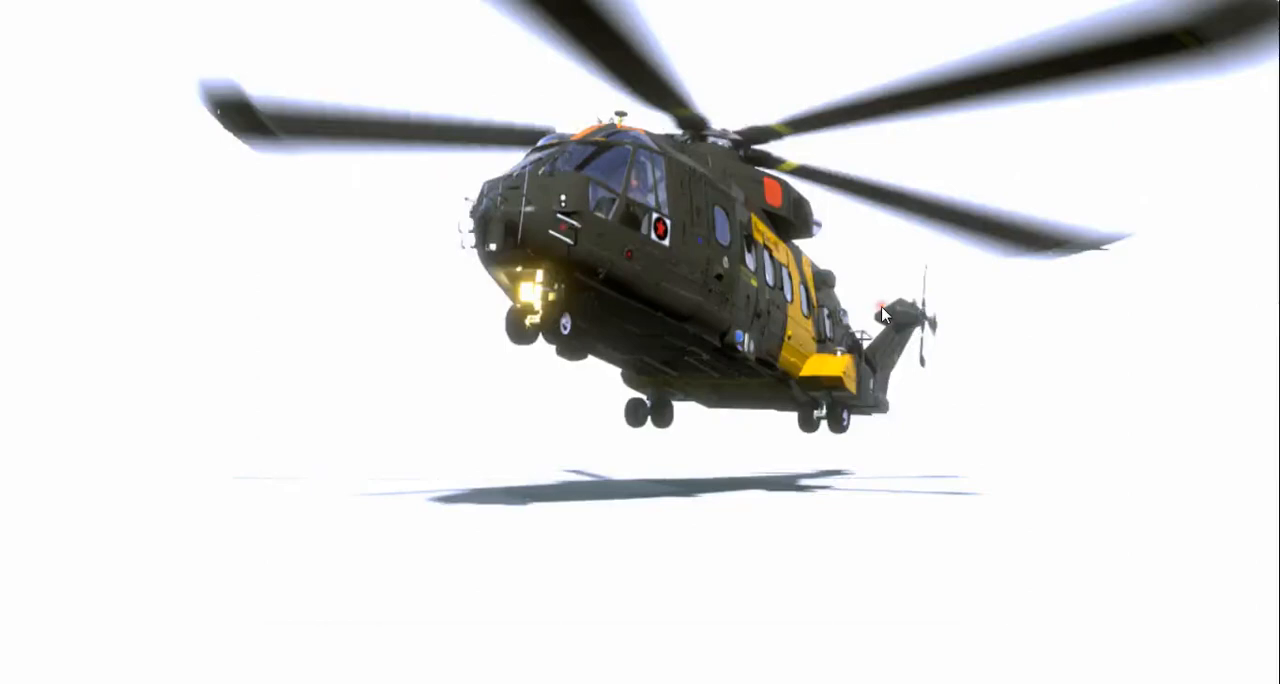
{"action": "double_click", "coordinate": [881, 310]}
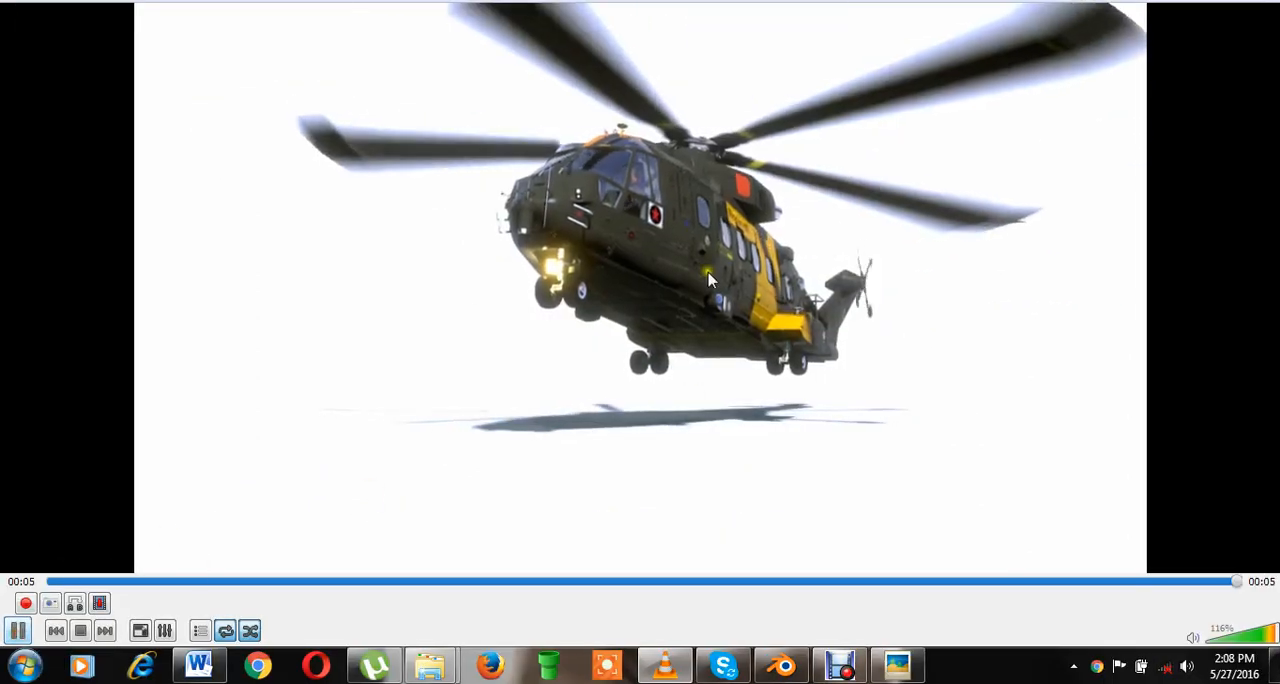
Lower the playback volume to 30% and put the video player away.
{"action": "scroll", "coordinate": [1100, 492], "scroll_direction": "down", "scroll_amount": 2}
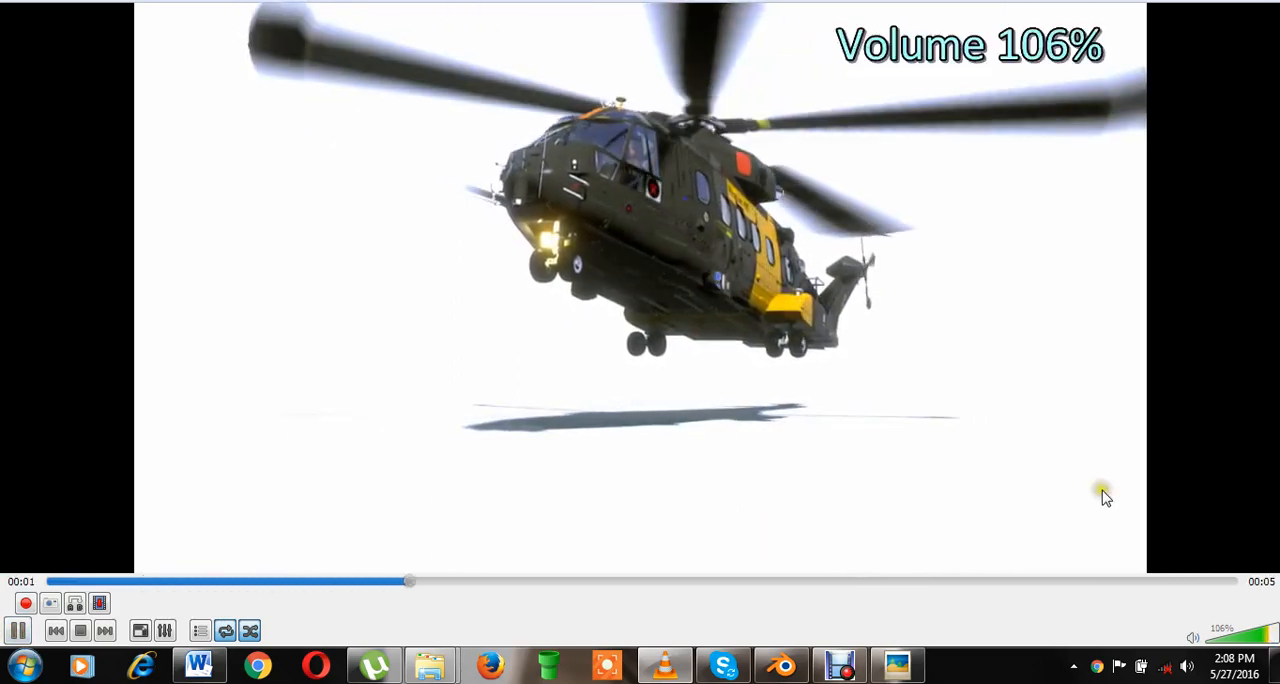
{"action": "left_click", "coordinate": [1240, 628]}
{"action": "scroll", "coordinate": [1240, 624], "scroll_direction": "down", "scroll_amount": 4}
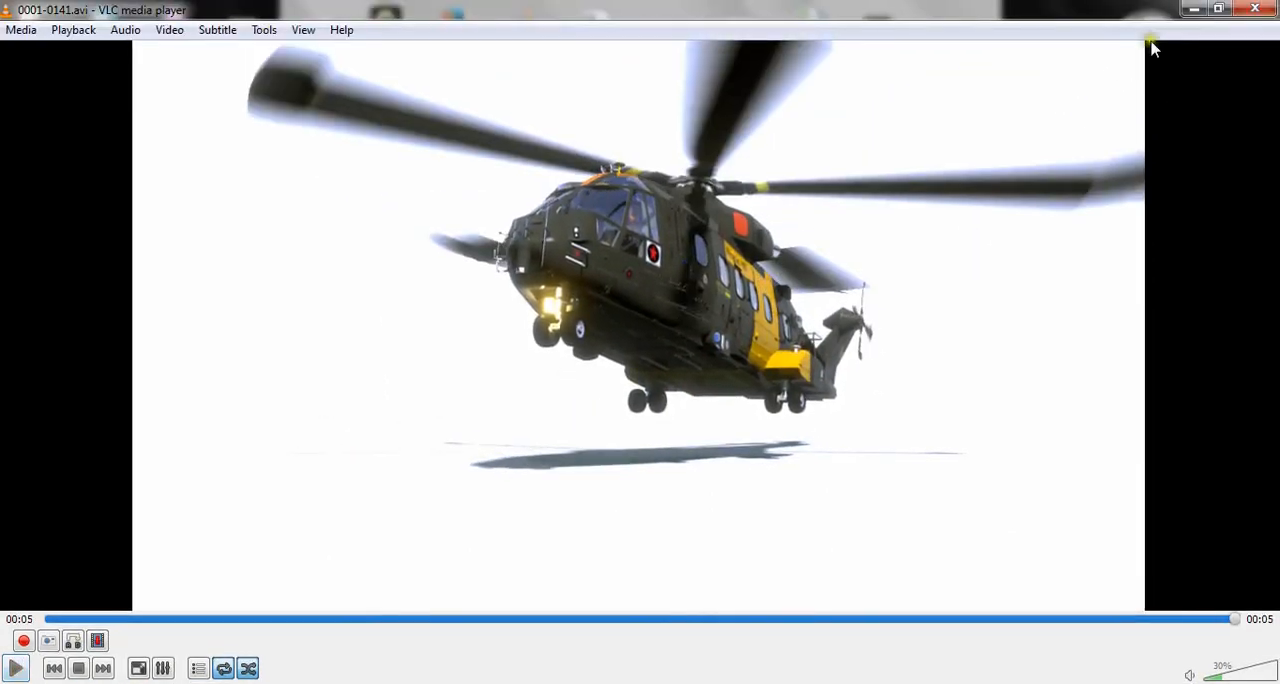
{"action": "left_click", "coordinate": [1195, 10]}
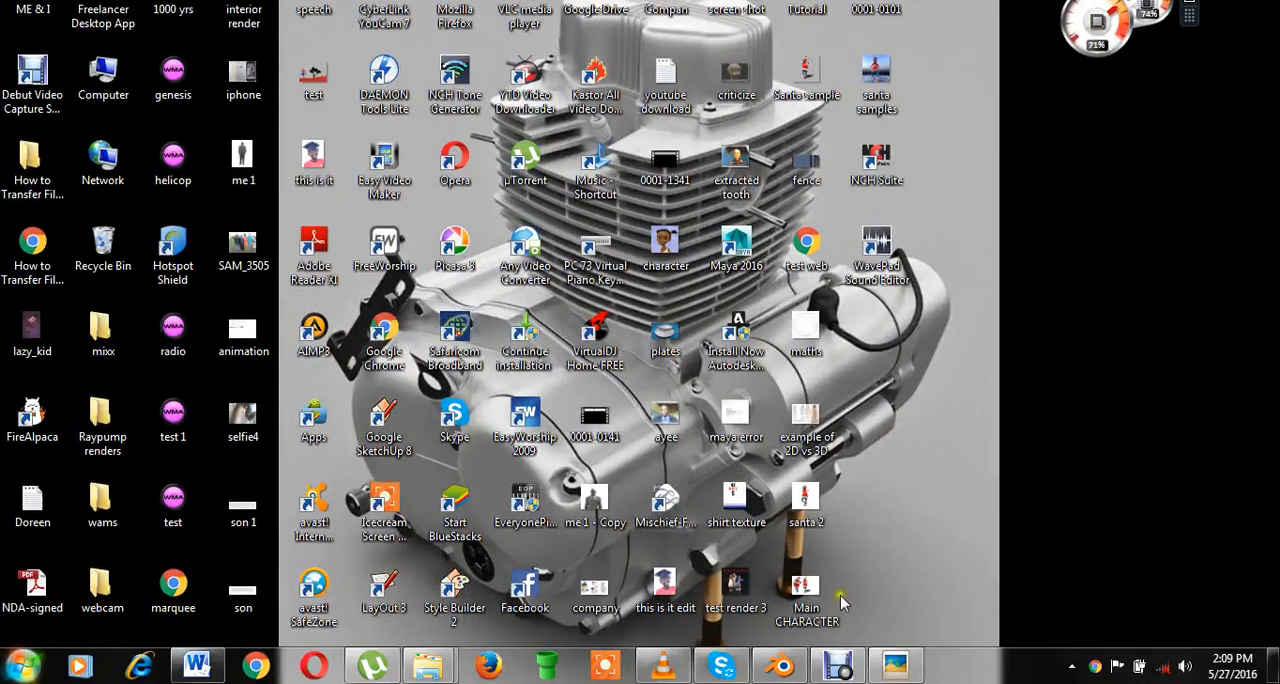
Switch to Blender and examine the complete helicopter model in the right and front orthographic views.
{"action": "left_click", "coordinate": [782, 665]}
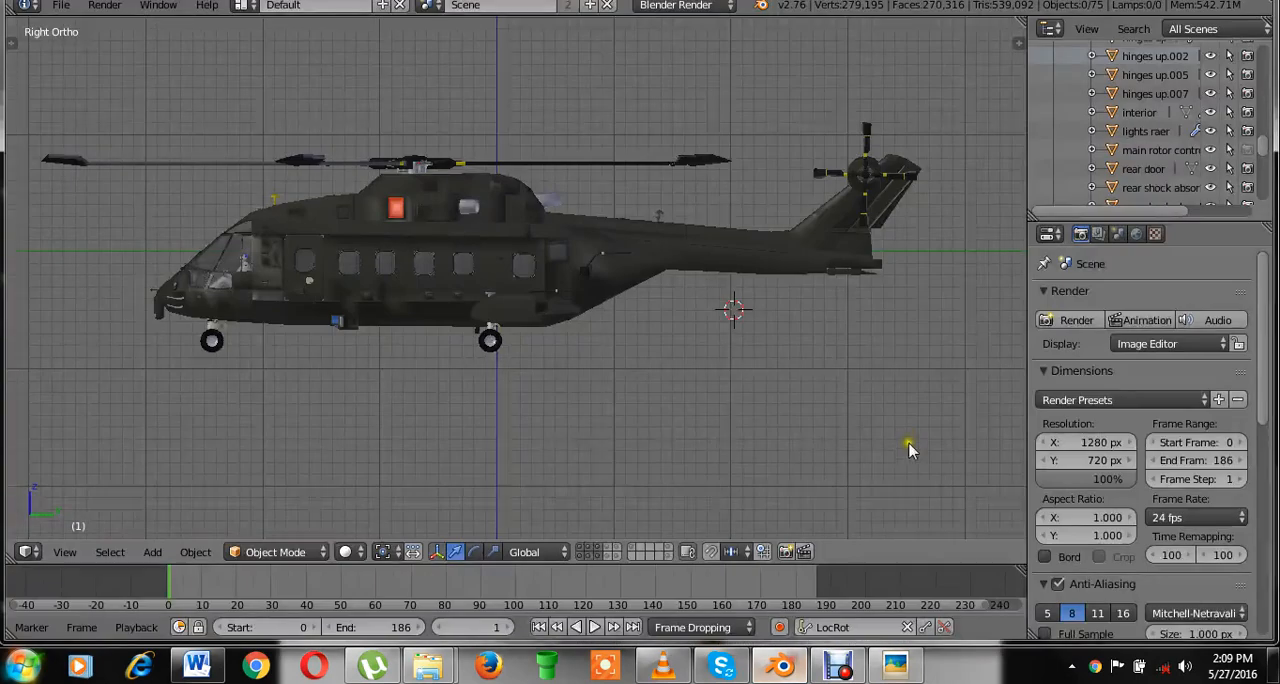
{"action": "key", "text": "ctrl+s"}
{"action": "left_click", "coordinate": [770, 345]}
{"action": "middle_click_drag", "start_coordinate": [737, 356], "coordinate": [761, 371], "text": "shift"}
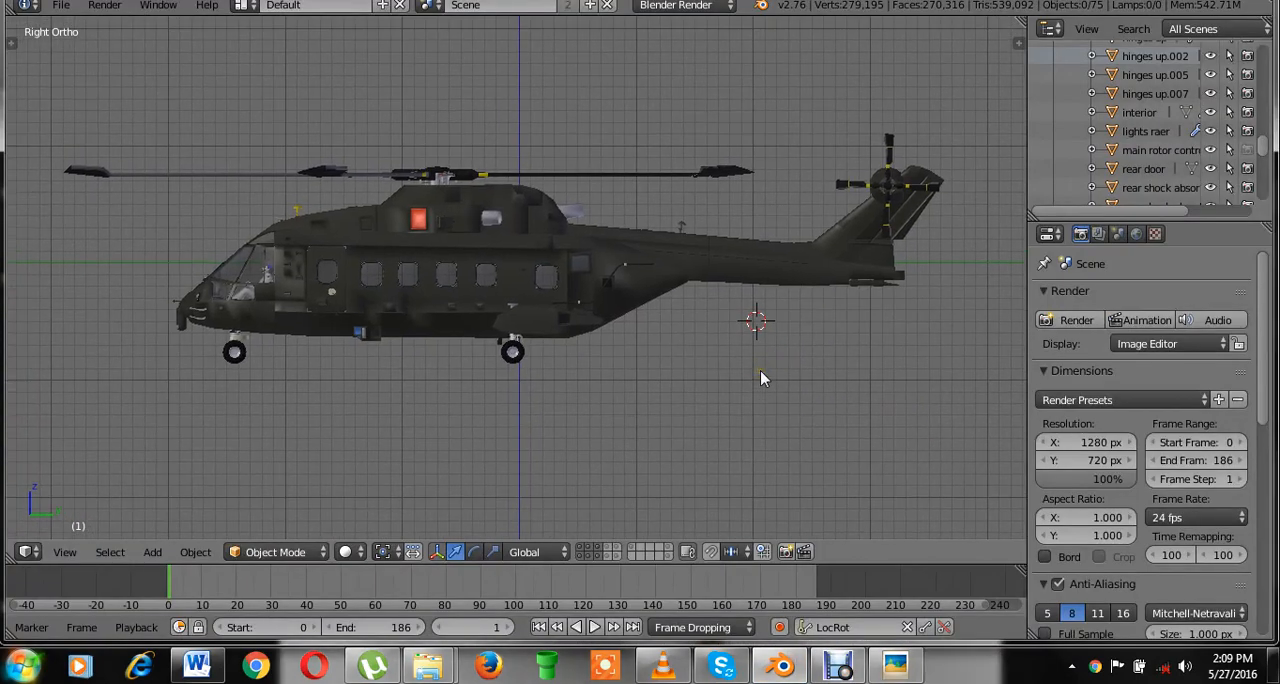
{"action": "scroll", "coordinate": [760, 376], "scroll_direction": "up", "scroll_amount": 1}
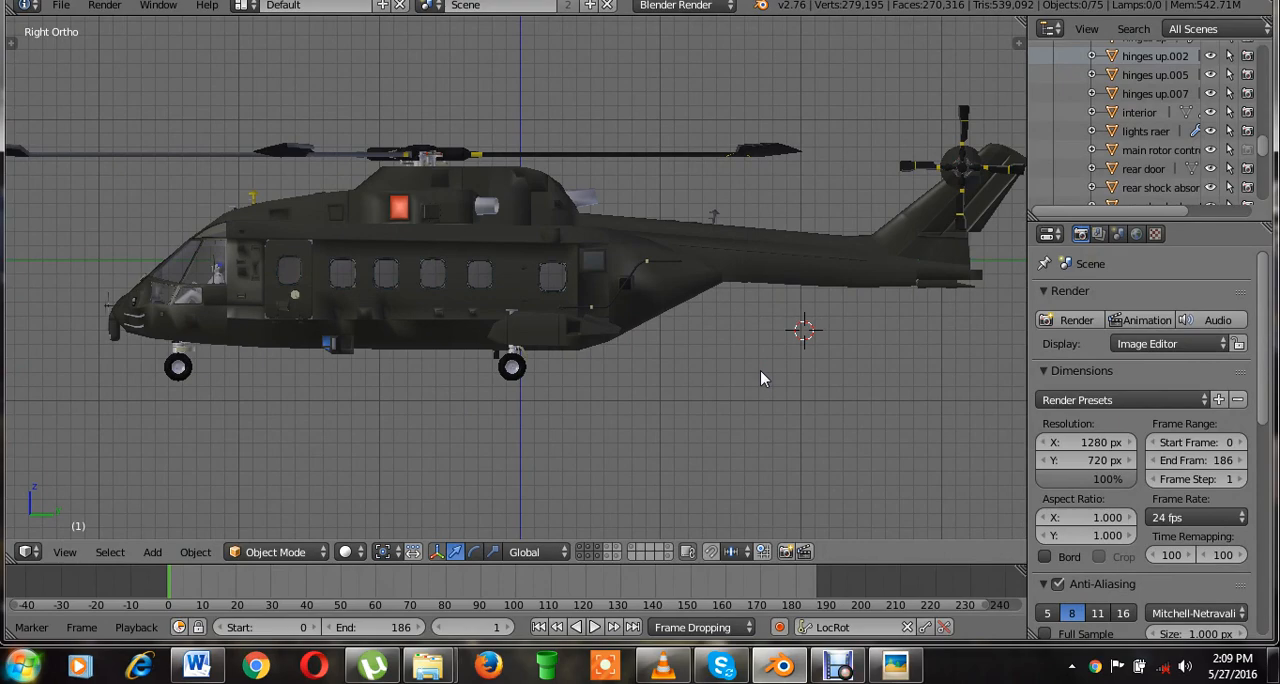
{"action": "key", "text": "KP_1"}
{"action": "scroll", "coordinate": [760, 376], "scroll_direction": "up", "scroll_amount": 5}
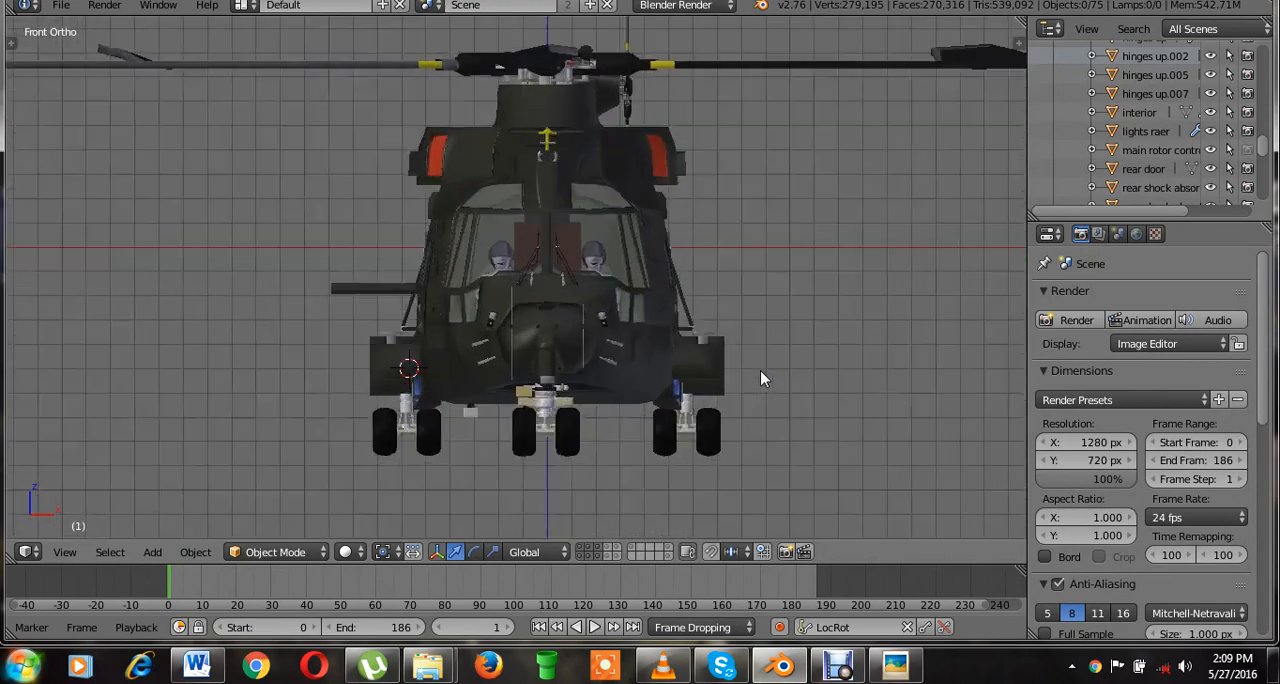
{"action": "scroll", "coordinate": [736, 324], "scroll_direction": "down", "scroll_amount": 1}
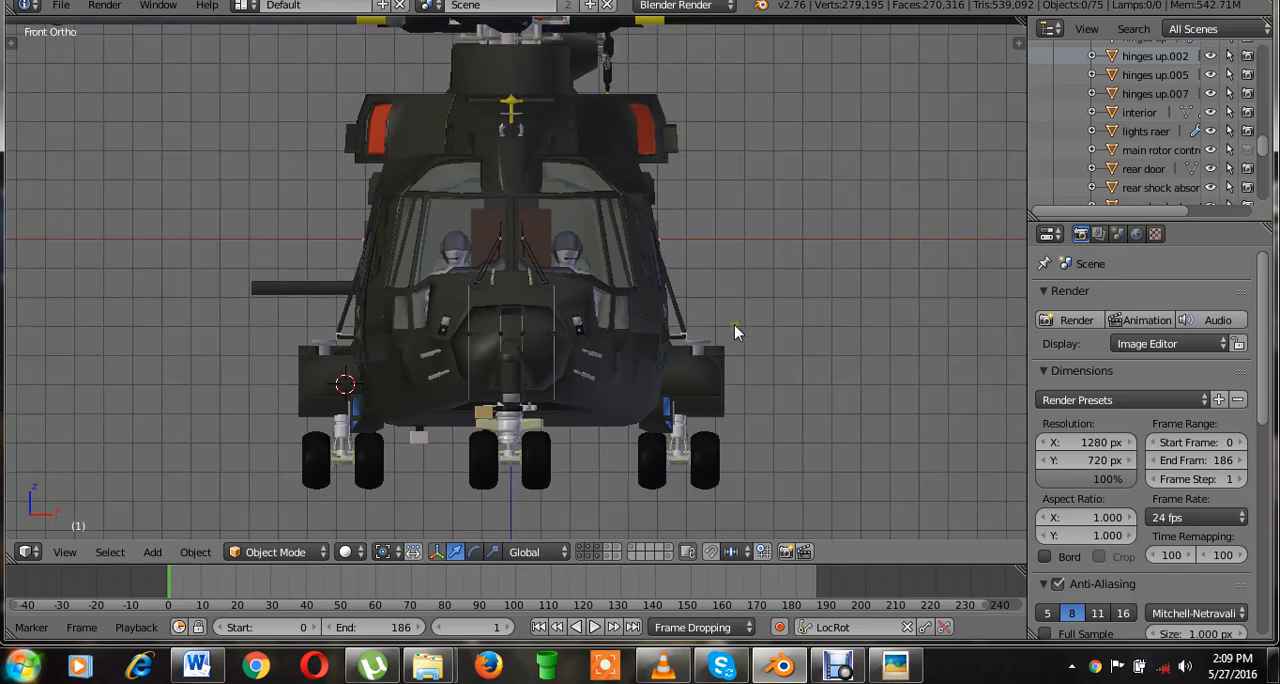
{"action": "middle_click_drag", "start_coordinate": [765, 299], "coordinate": [757, 323], "text": "shift"}
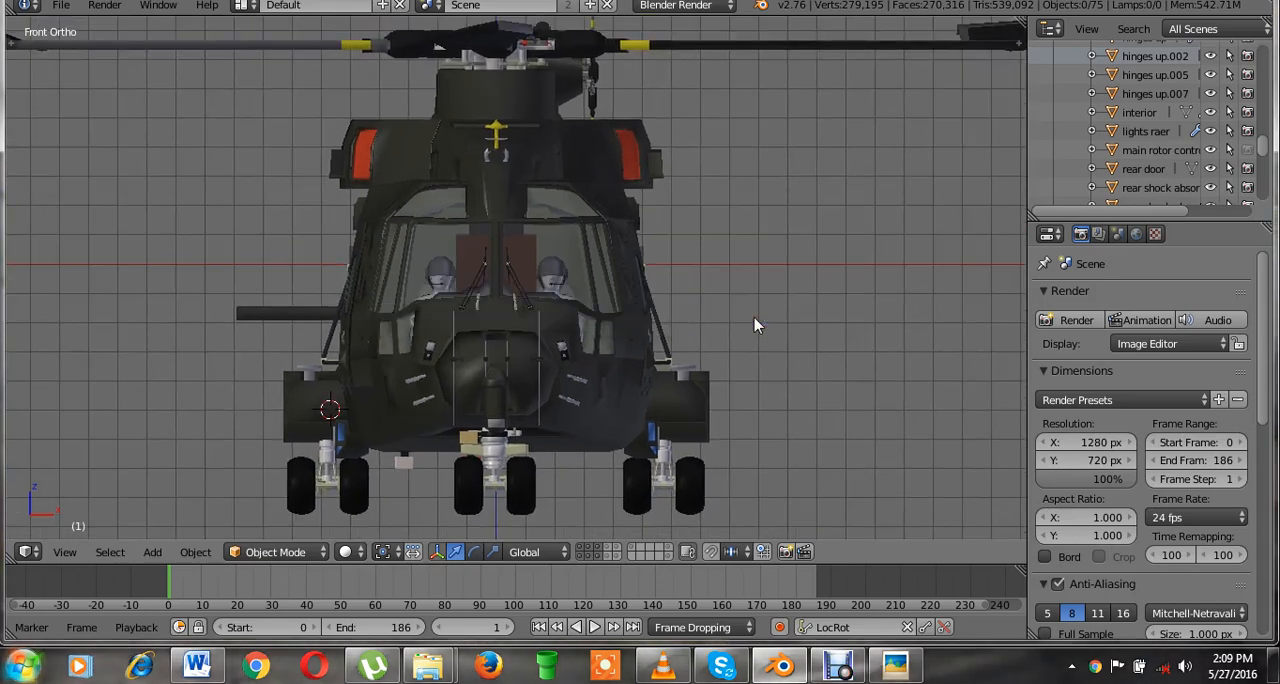
Show only the first layer, then enter Edit Mode on the helicopter body and inspect its mesh from the side and front.
{"action": "left_click", "coordinate": [584, 549]}
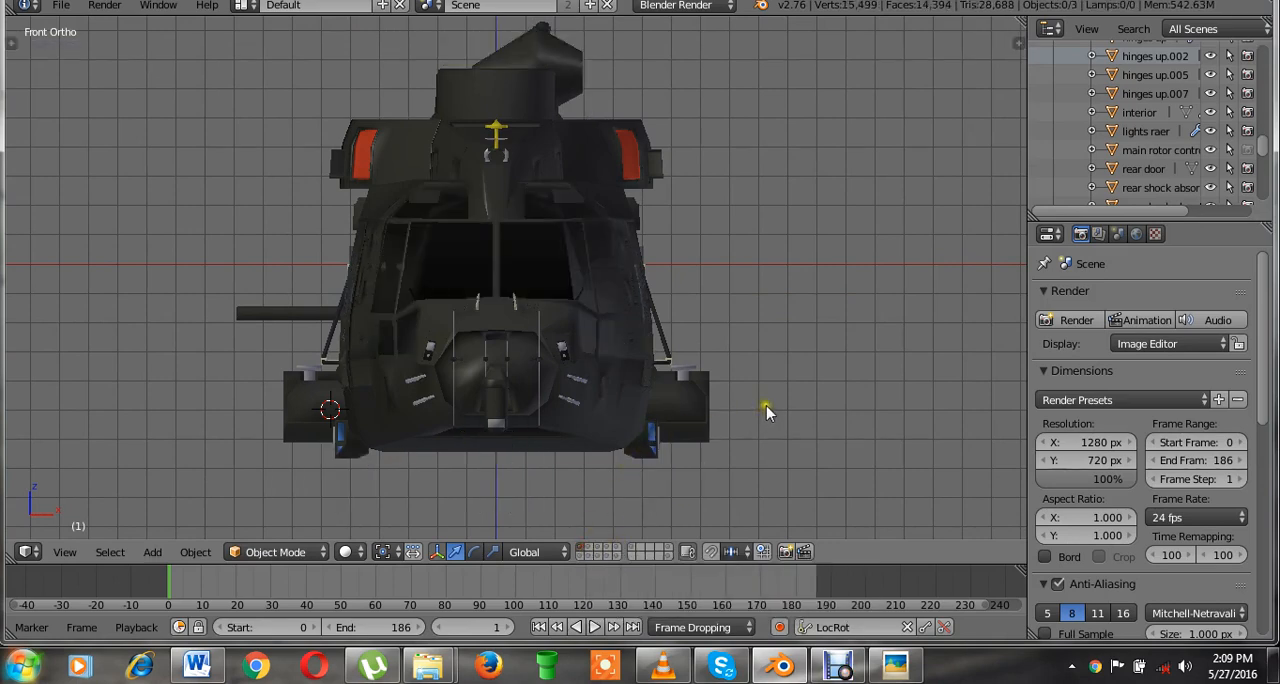
{"action": "middle_click_drag", "start_coordinate": [766, 411], "coordinate": [653, 419]}
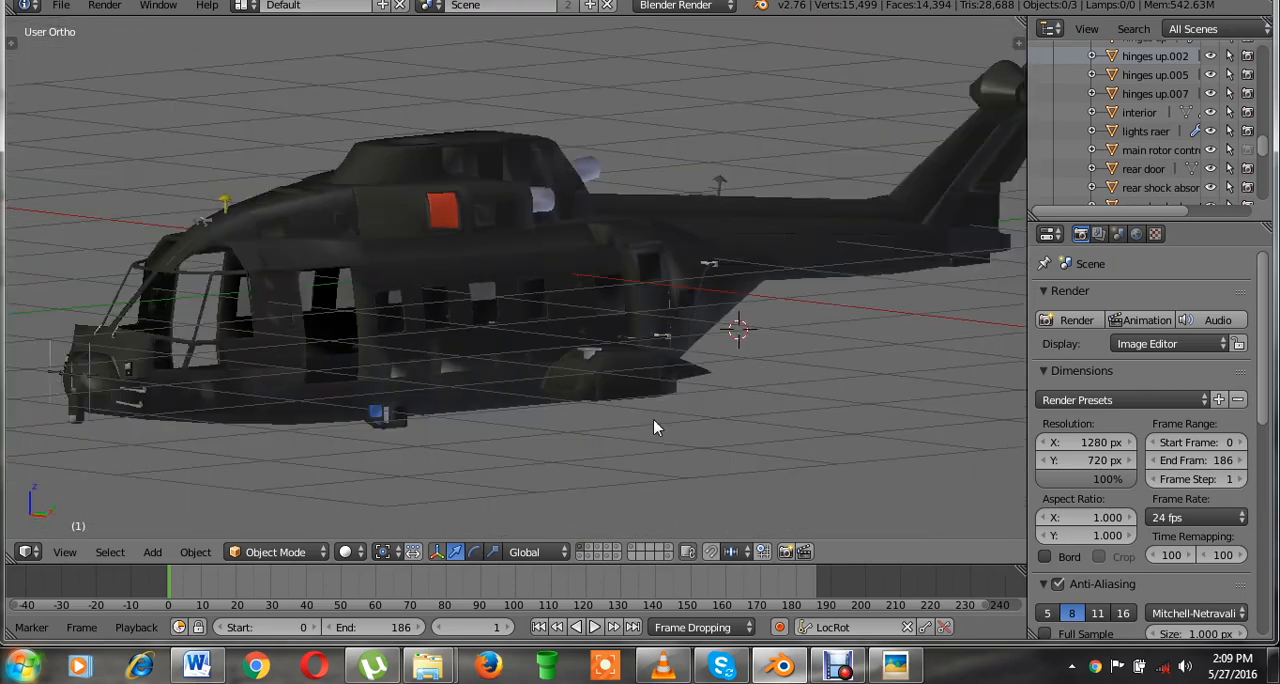
{"action": "right_click", "coordinate": [563, 369]}
{"action": "key", "text": "Tab"}
{"action": "scroll", "coordinate": [574, 494], "scroll_direction": "up", "scroll_amount": 2}
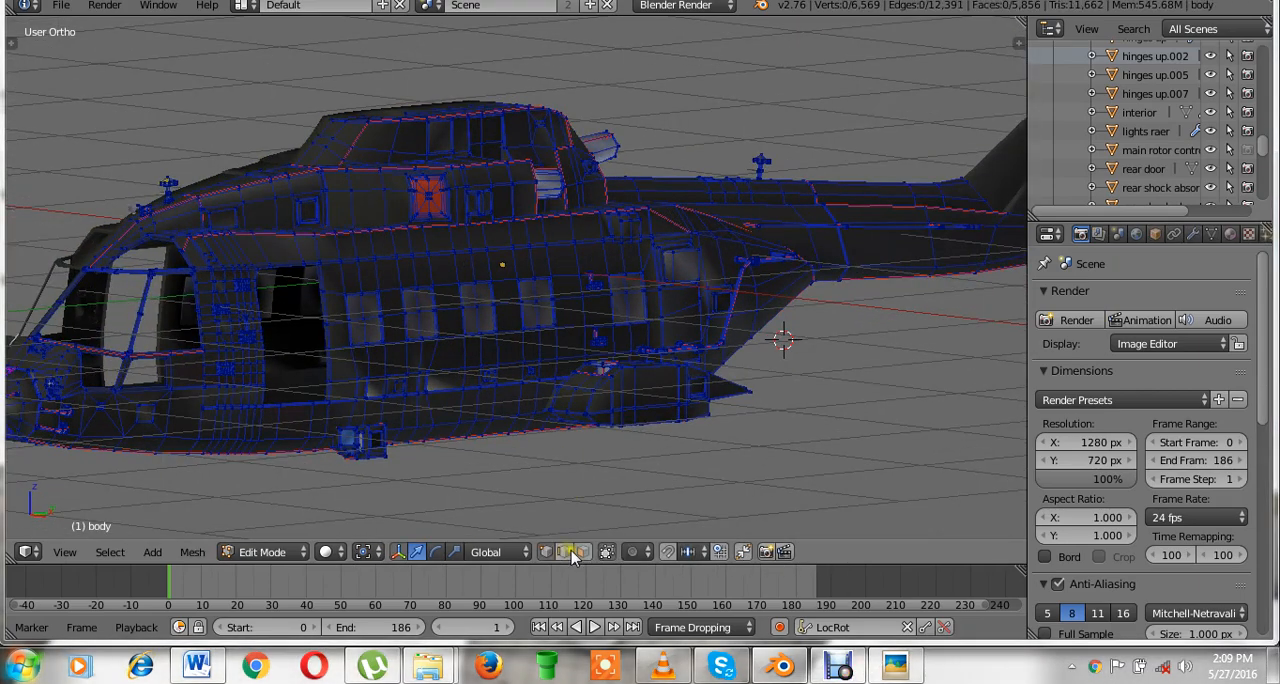
{"action": "middle_click_drag", "start_coordinate": [560, 494], "coordinate": [632, 385]}
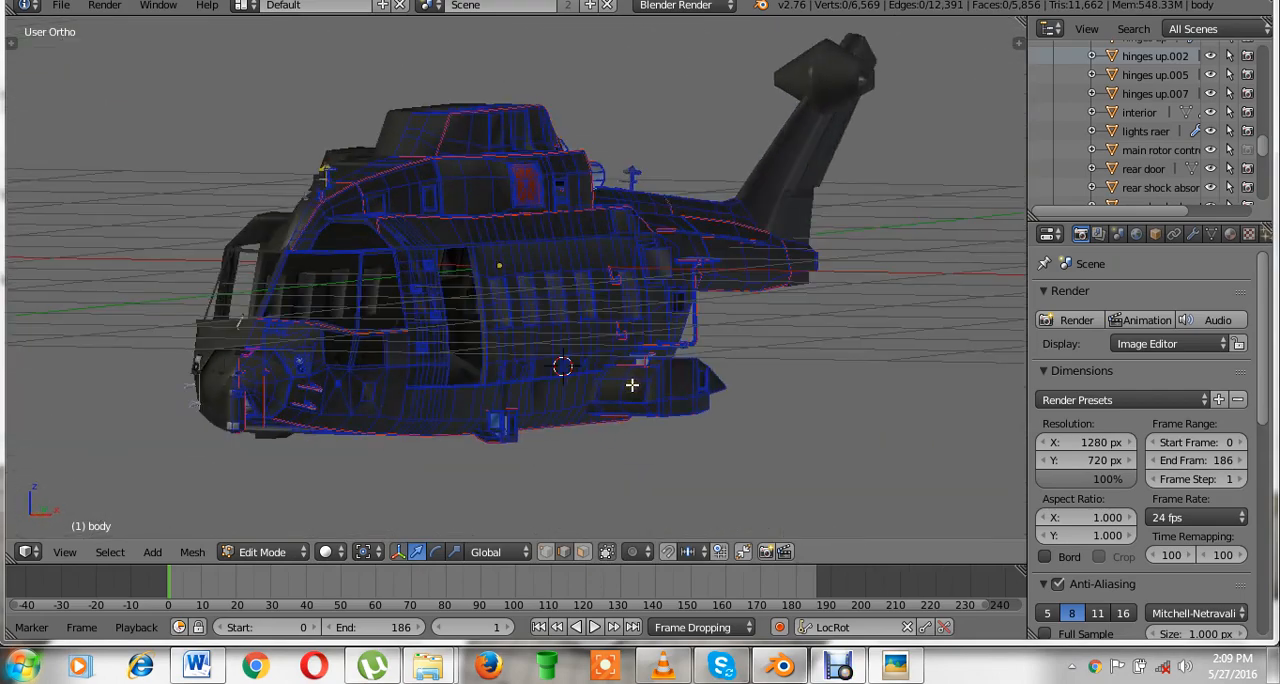
Leave Edit Mode on the body and view layers 2 to 5 one at a time from the front.
{"action": "key", "text": "KP_1"}
{"action": "key", "text": "Tab"}
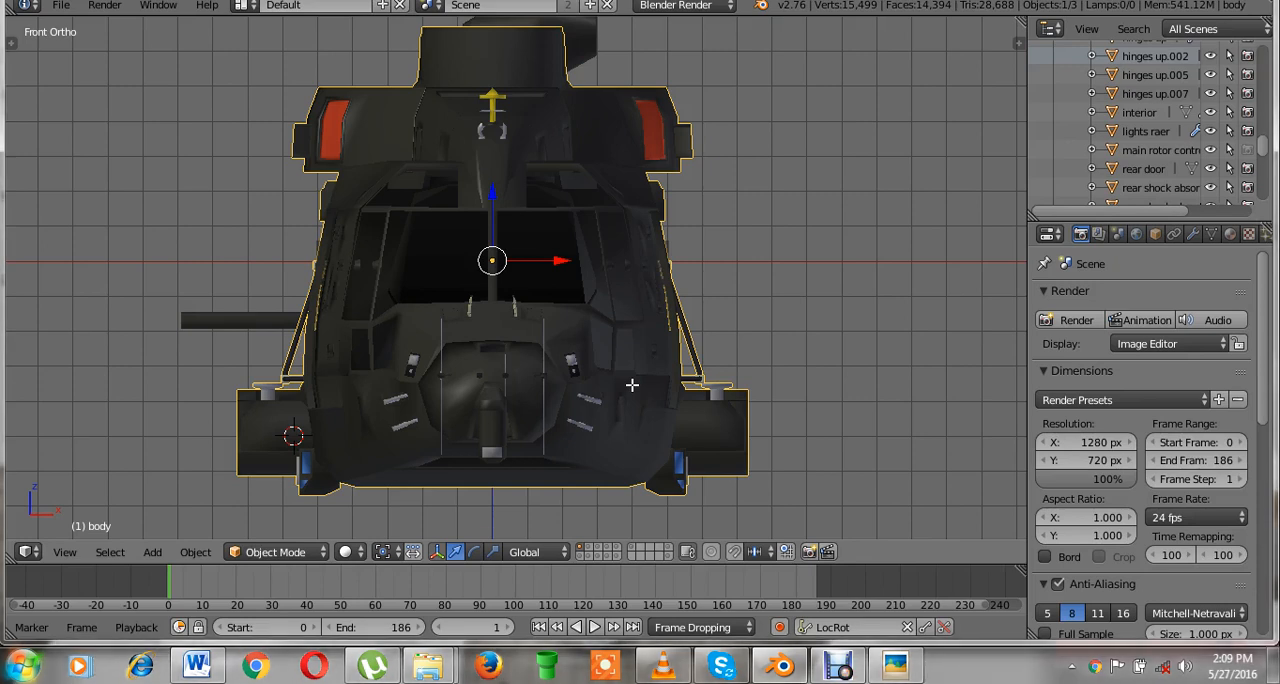
{"action": "left_click", "coordinate": [588, 554]}
{"action": "scroll", "coordinate": [612, 434], "scroll_direction": "up", "scroll_amount": 1}
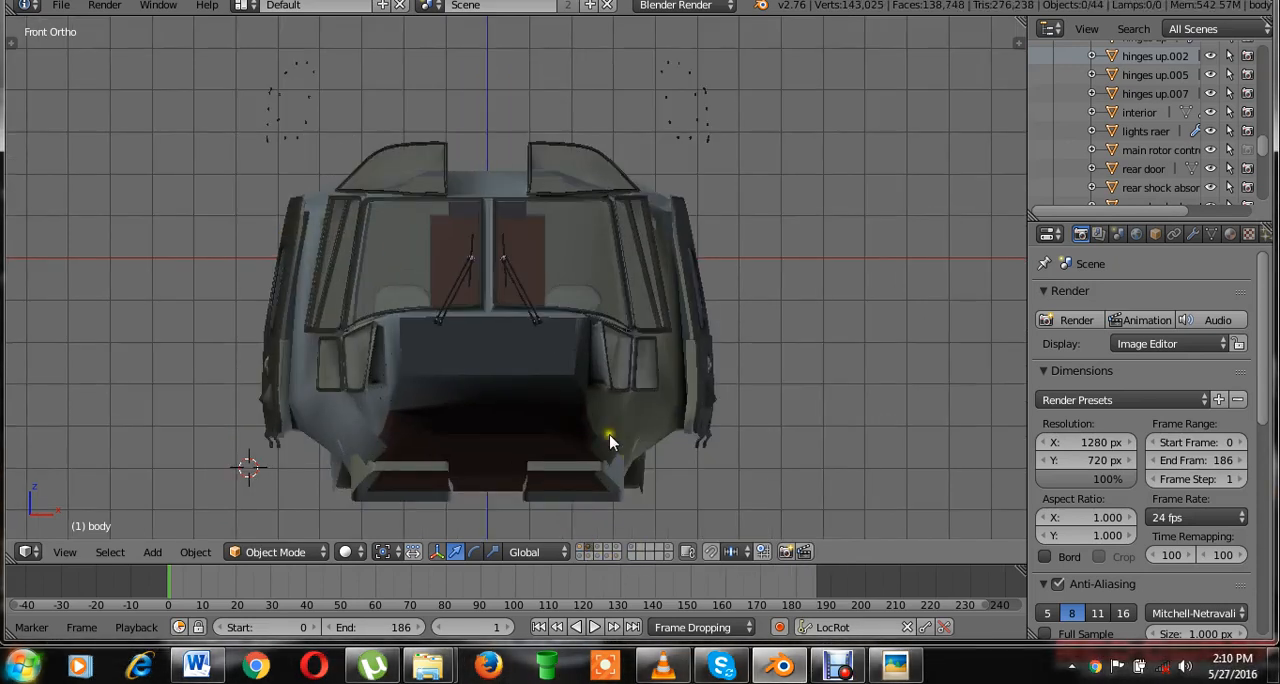
{"action": "left_click", "coordinate": [598, 547]}
{"action": "scroll", "coordinate": [694, 358], "scroll_direction": "down", "scroll_amount": 3}
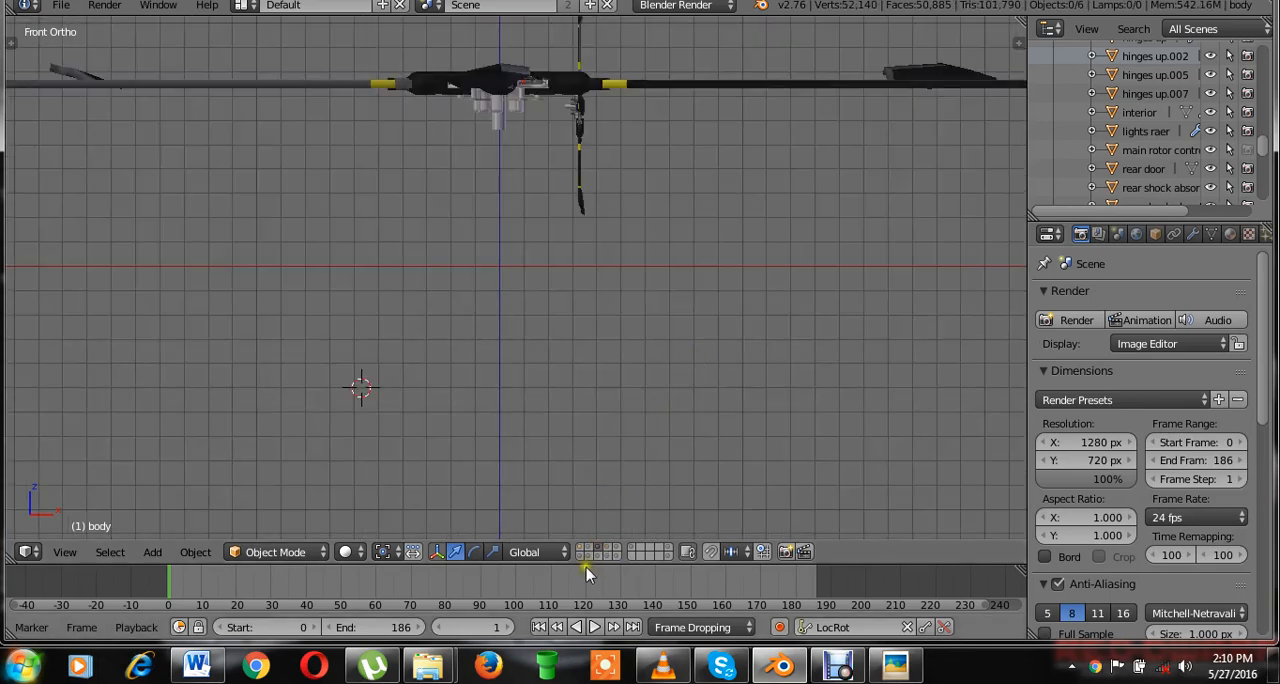
{"action": "left_click", "coordinate": [612, 555]}
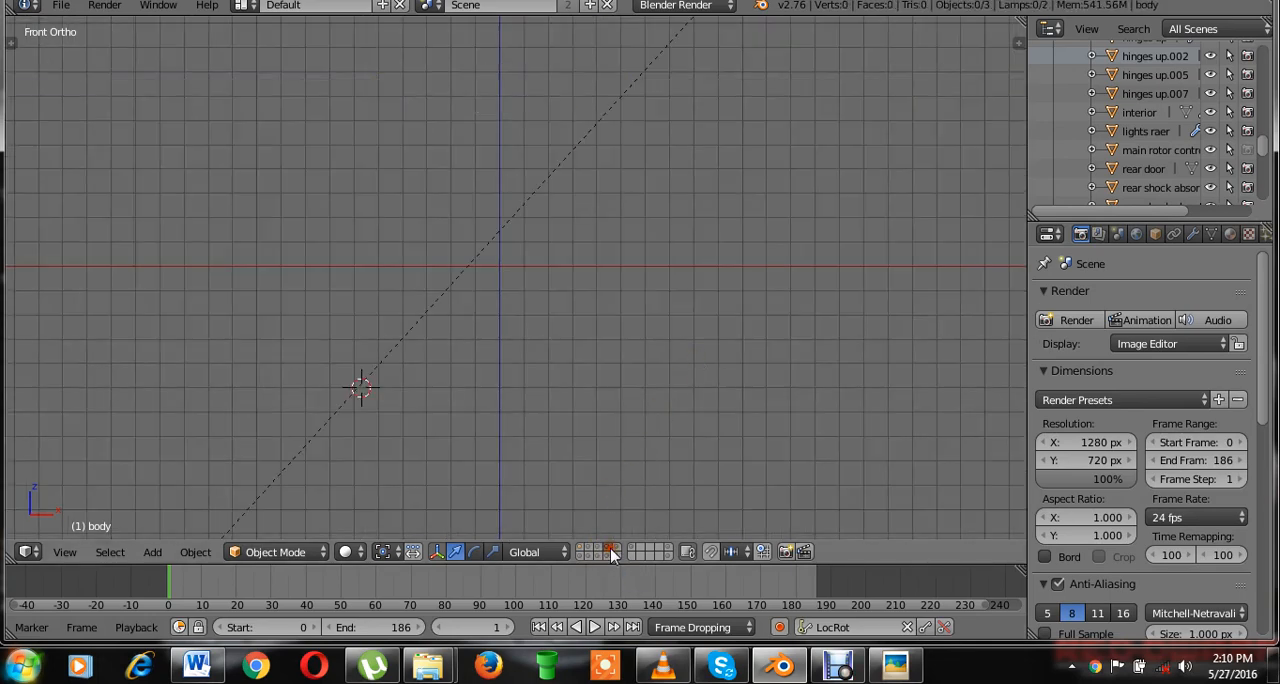
{"action": "left_click", "coordinate": [616, 552]}
{"action": "scroll", "coordinate": [690, 430], "scroll_direction": "down", "scroll_amount": 2}
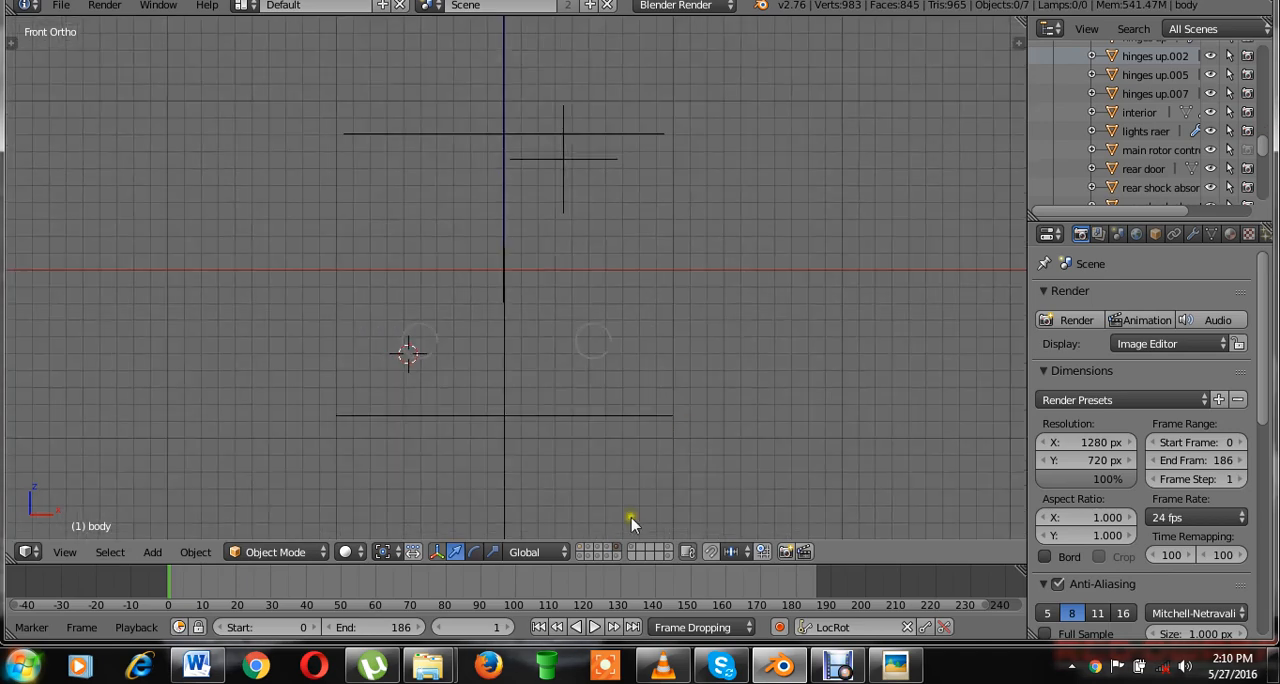
Show only layer 11 and inspect the two pilots and the cockpit console from an angled view.
{"action": "left_click", "coordinate": [582, 551]}
{"action": "scroll", "coordinate": [674, 410], "scroll_direction": "up", "scroll_amount": 2}
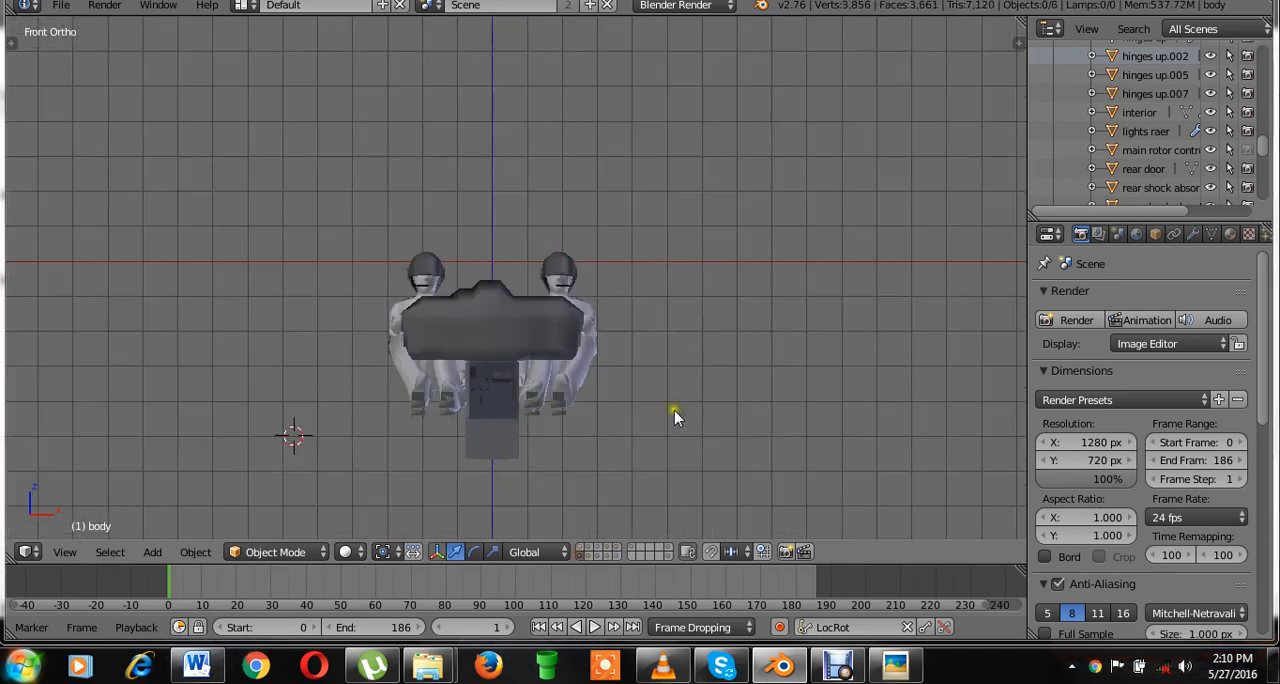
{"action": "middle_click_drag", "start_coordinate": [676, 410], "coordinate": [865, 315]}
{"action": "scroll", "coordinate": [865, 315], "scroll_direction": "up", "scroll_amount": 5}
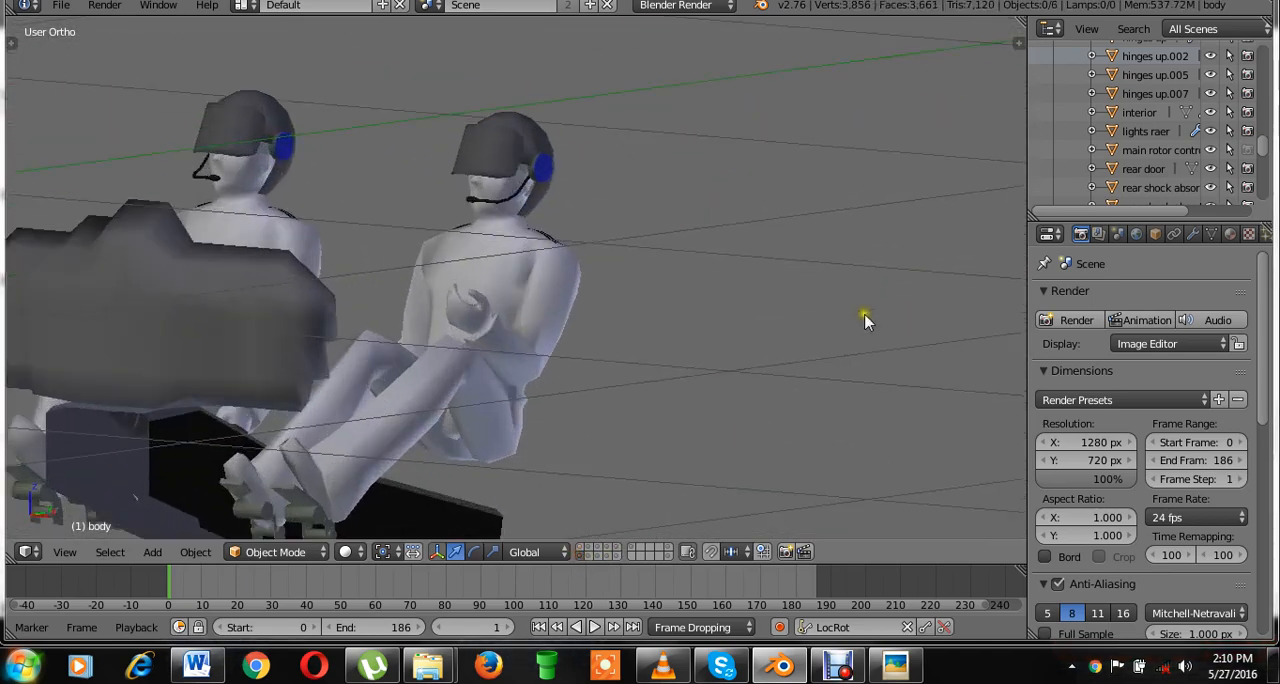
{"action": "middle_click_drag", "start_coordinate": [670, 332], "coordinate": [738, 321], "text": "shift"}
Show layer 12 alone, followed by layer 13, and inspect the landing gear wheels up close.
{"action": "left_click", "coordinate": [587, 555]}
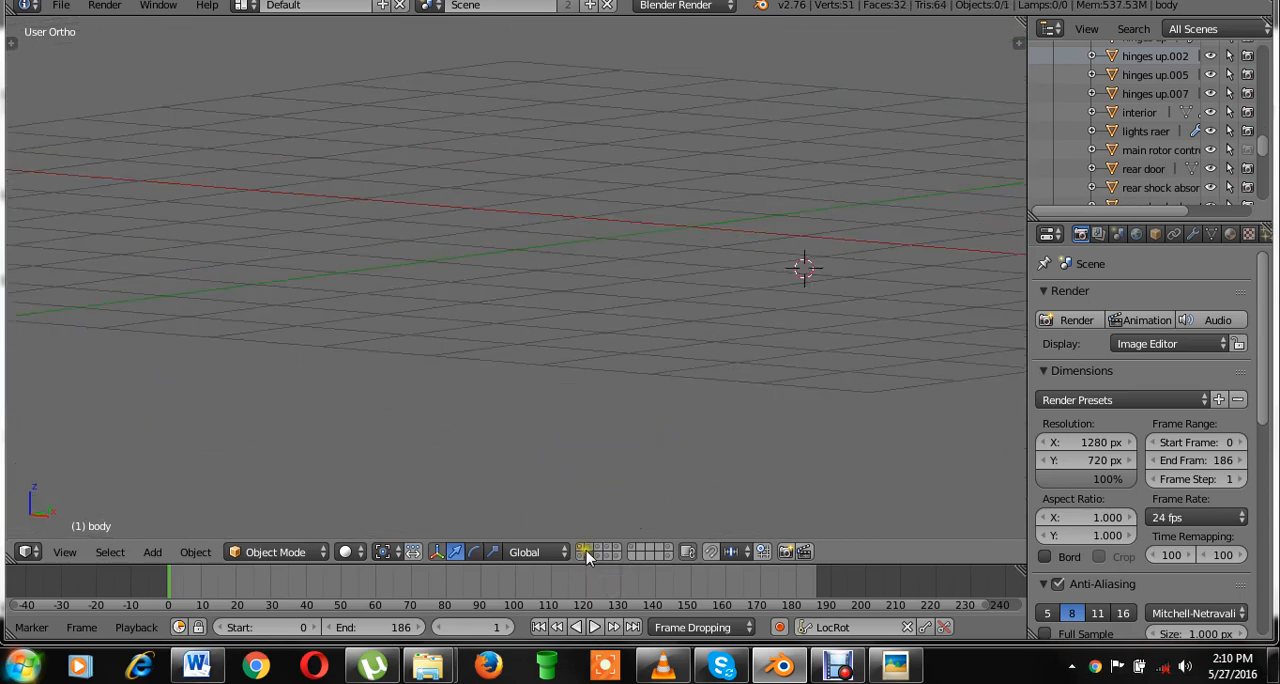
{"action": "left_click", "coordinate": [598, 551]}
{"action": "scroll", "coordinate": [662, 386], "scroll_direction": "up", "scroll_amount": 4}
{"action": "middle_click_drag", "start_coordinate": [655, 444], "coordinate": [390, 312], "text": "shift"}
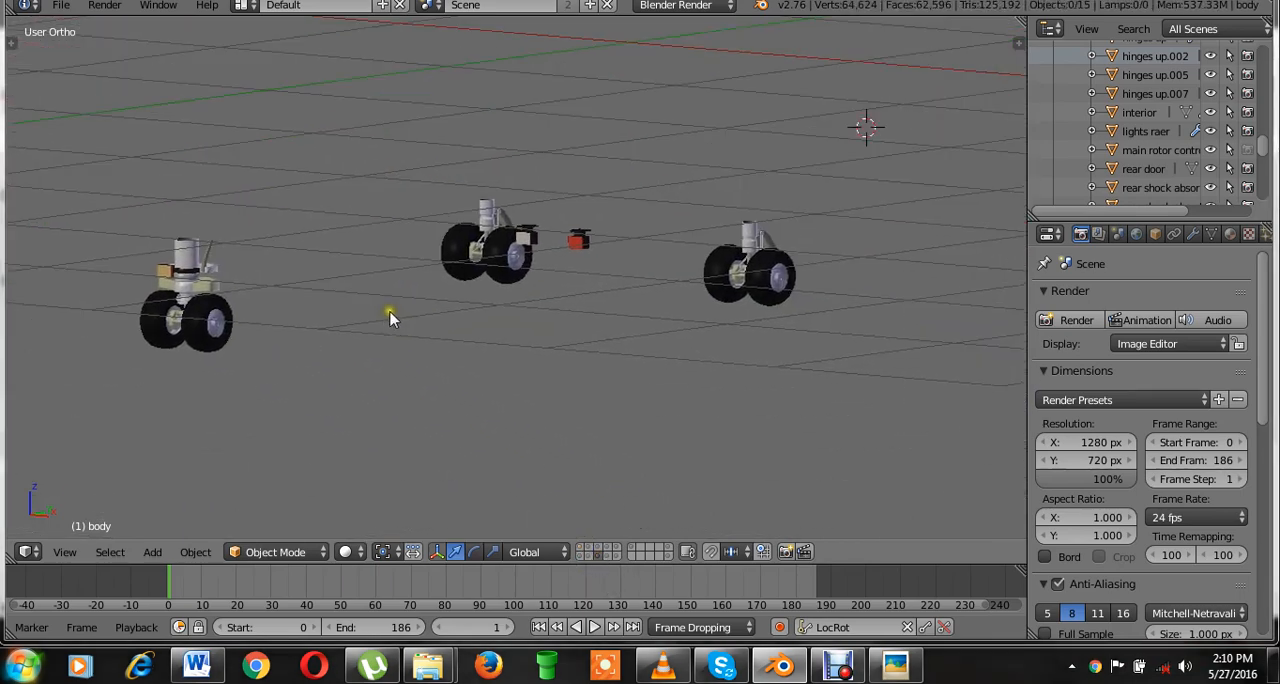
{"action": "scroll", "coordinate": [394, 317], "scroll_direction": "up", "scroll_amount": 4}
{"action": "scroll", "coordinate": [400, 318], "scroll_direction": "down", "scroll_amount": 3}
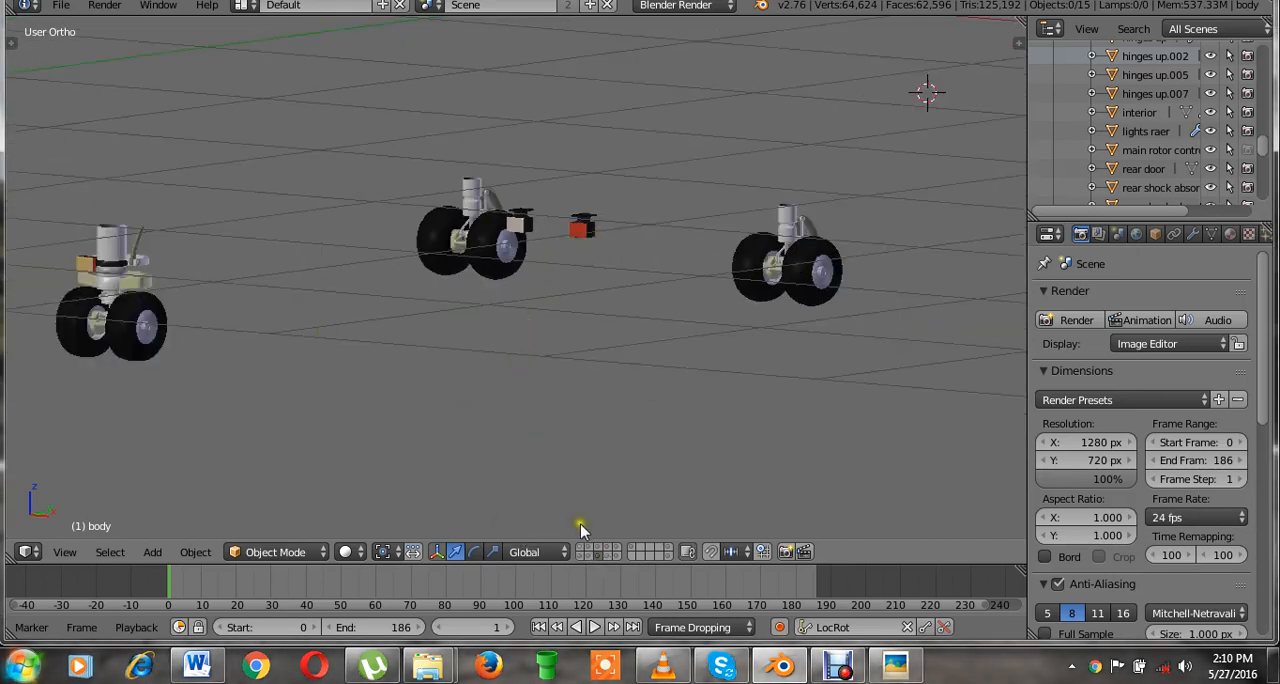
View layers 14 and 15 one at a time to examine the lamps and the pilots' armatures.
{"action": "left_click", "coordinate": [606, 556]}
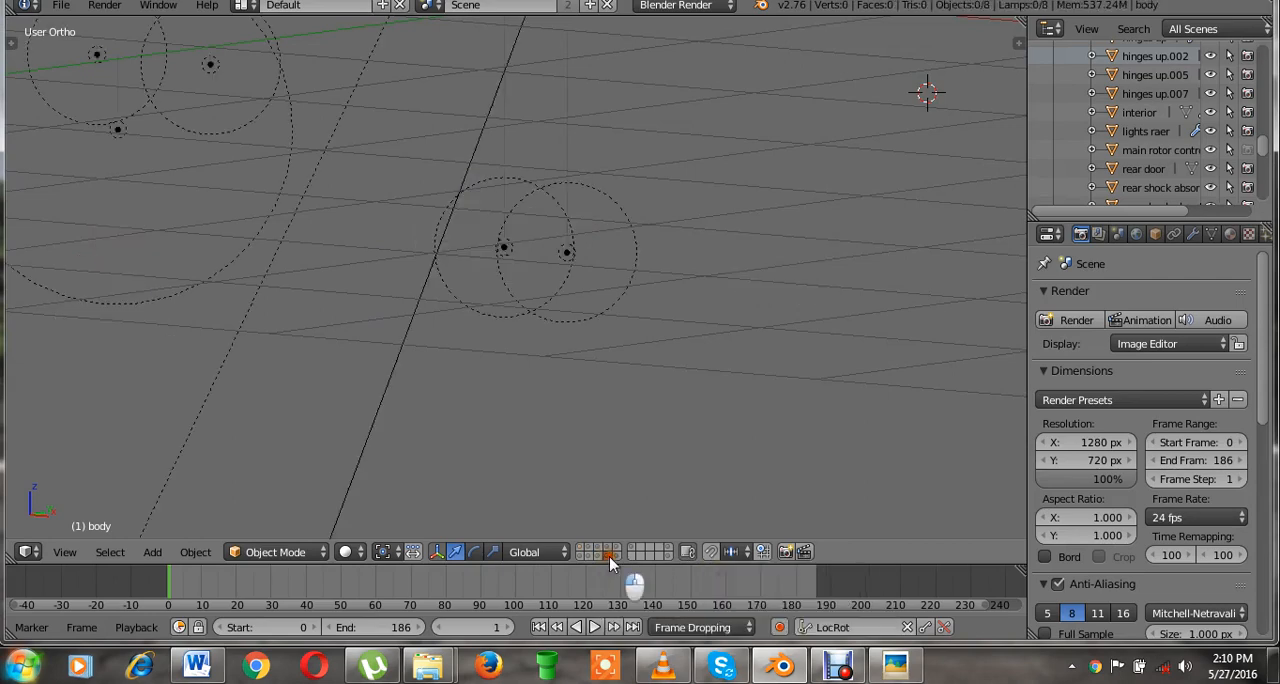
{"action": "scroll", "coordinate": [609, 398], "scroll_direction": "down", "scroll_amount": 6}
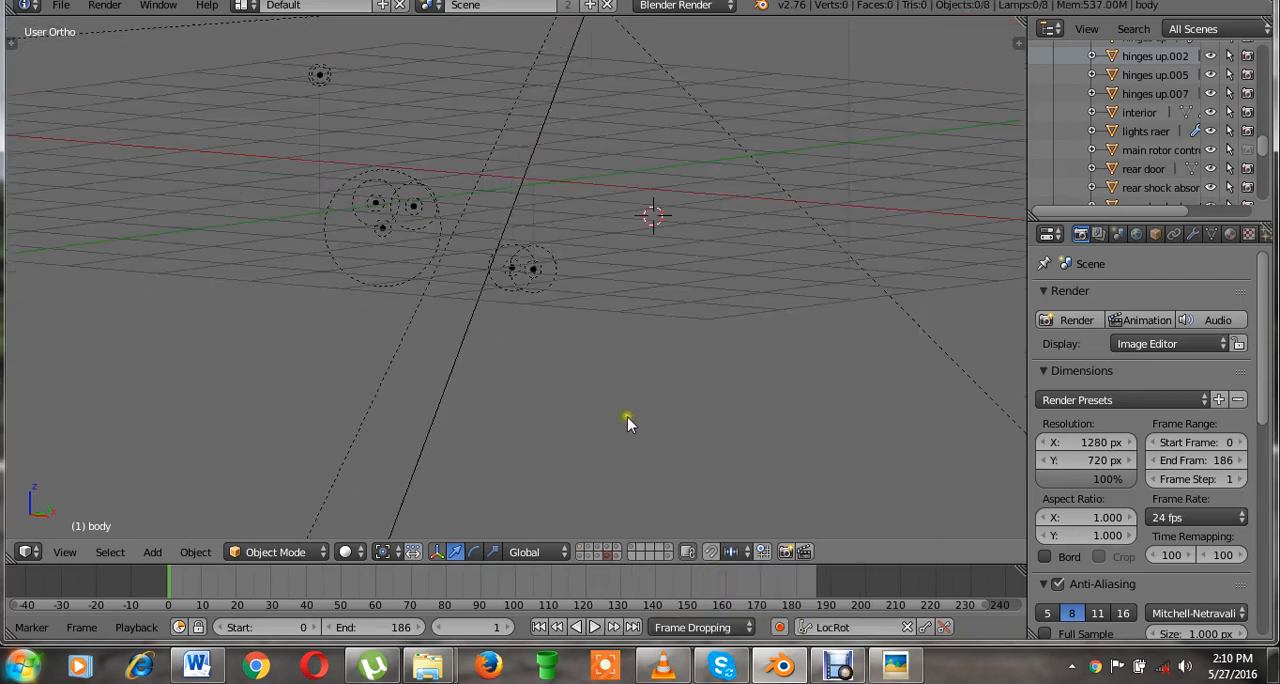
{"action": "left_click", "coordinate": [620, 556]}
{"action": "scroll", "coordinate": [485, 361], "scroll_direction": "up", "scroll_amount": 6}
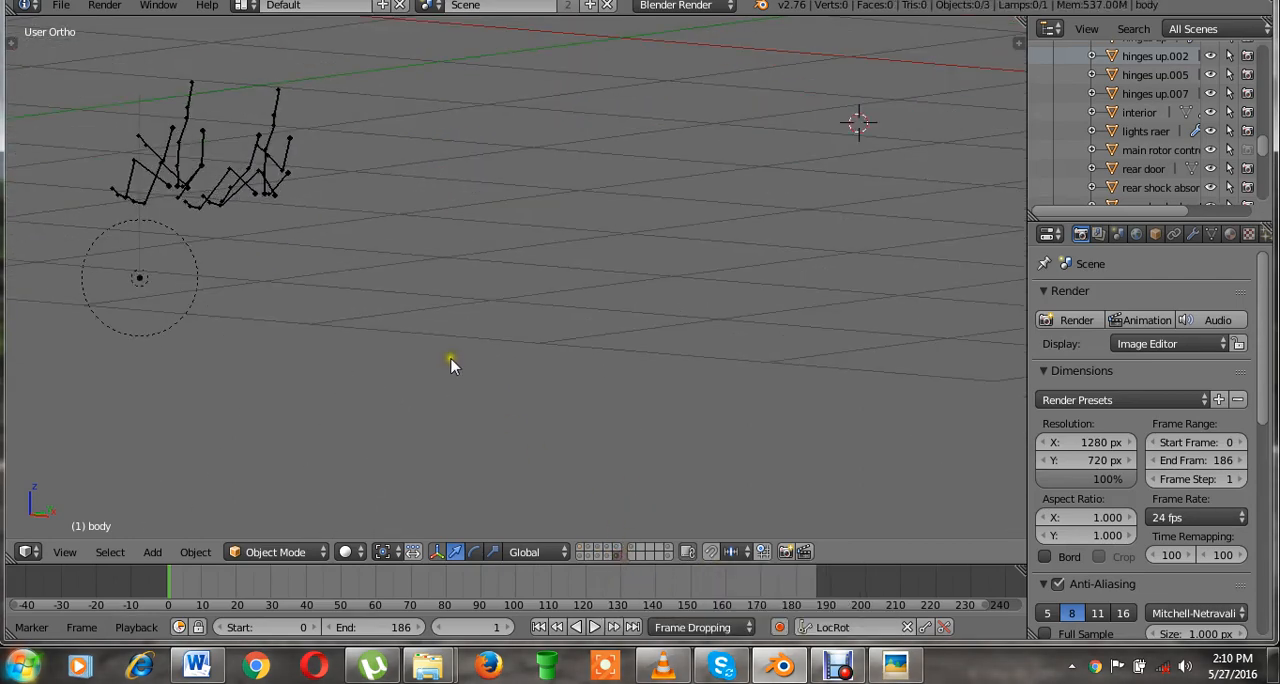
Make layers 1 to 4 and 11 to 14 visible together so the helicopter's parts are assembled.
{"action": "left_click", "coordinate": [579, 556]}
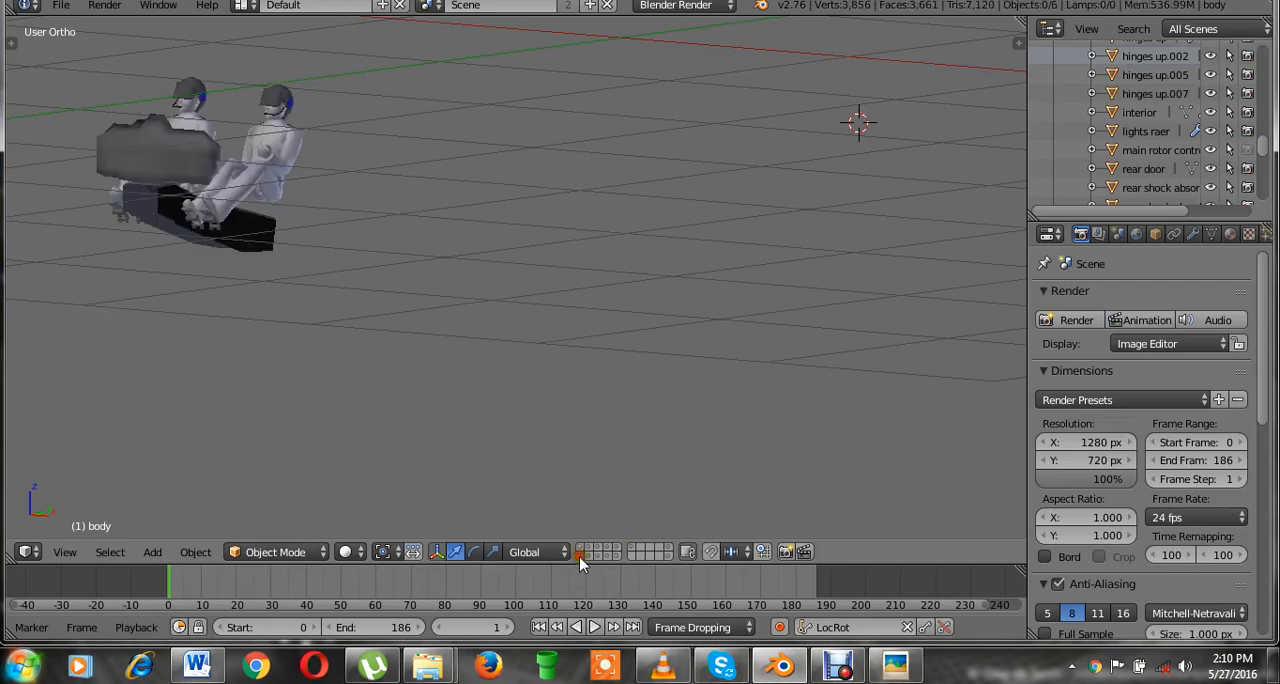
{"action": "left_click", "coordinate": [590, 550], "text": "shift"}
{"action": "left_click", "coordinate": [591, 548], "text": "shift"}
{"action": "left_click", "coordinate": [598, 547], "text": "shift"}
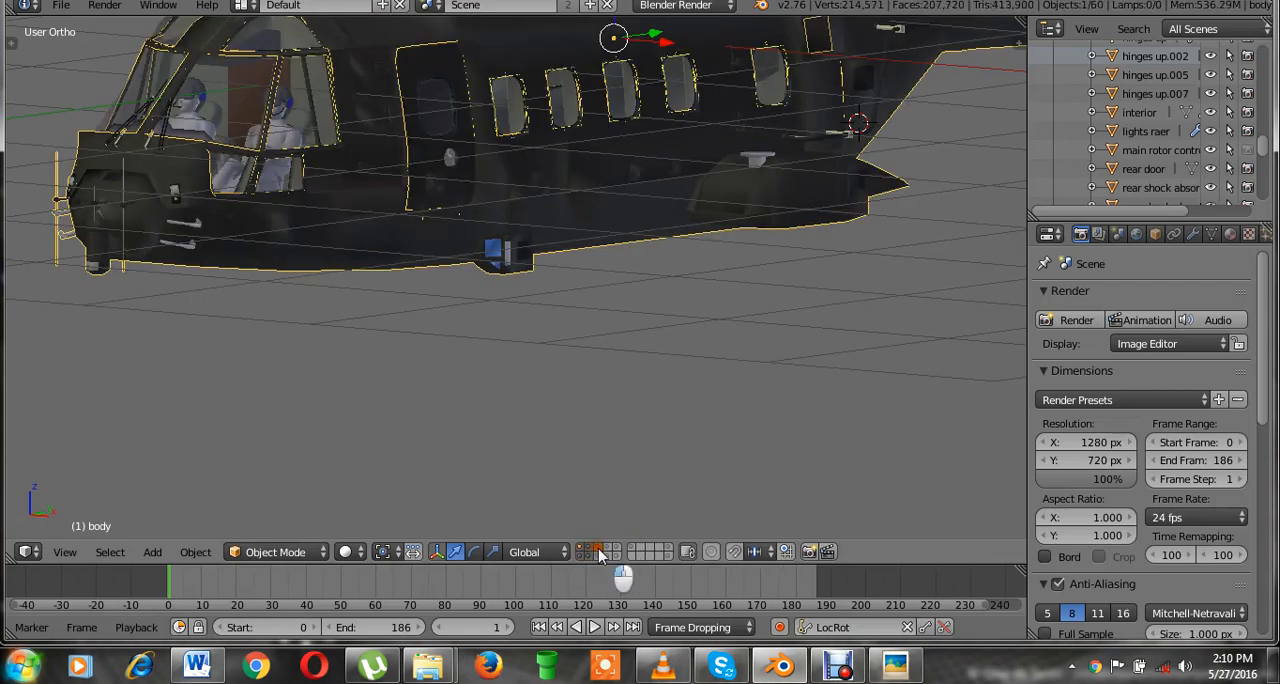
{"action": "left_click", "coordinate": [600, 556], "text": "shift"}
{"action": "left_click", "coordinate": [607, 549], "text": "shift"}
{"action": "left_click", "coordinate": [608, 555], "text": "shift"}
Save over the existing EH_101_helicopter - animated.blend file and examine the assembled helicopter from the front.
{"action": "key", "text": "ctrl+s"}
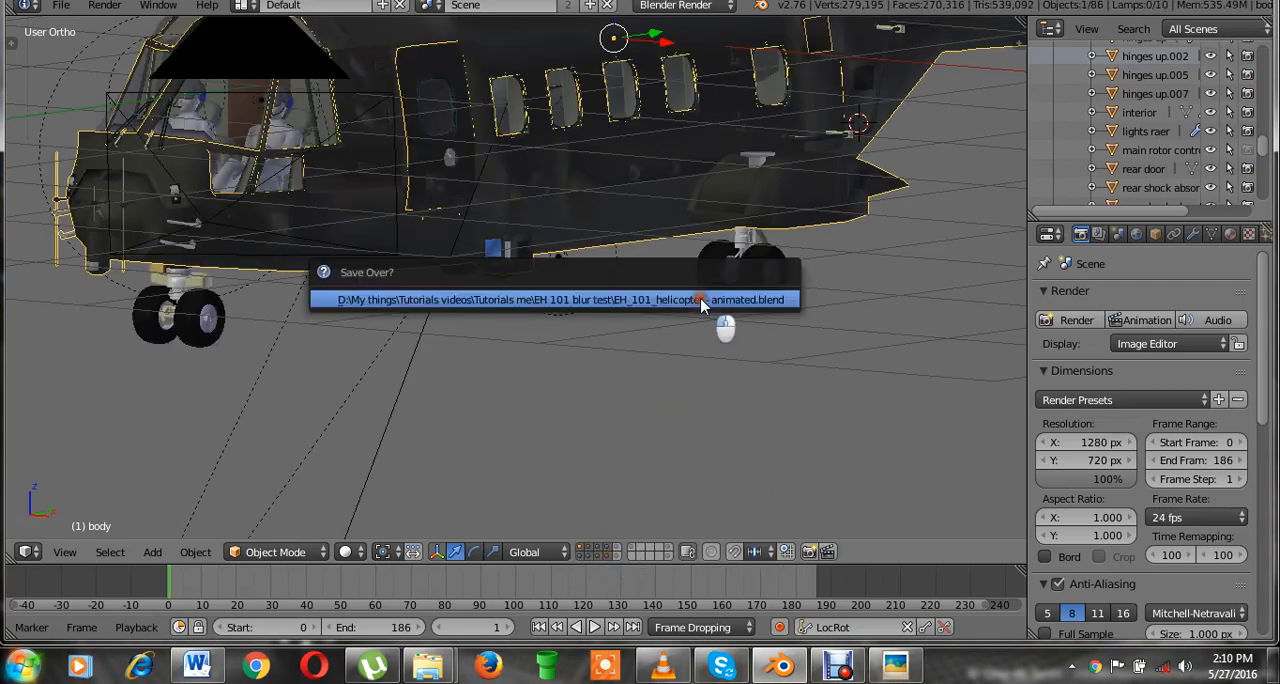
{"action": "left_click", "coordinate": [702, 300]}
{"action": "key", "text": "KP_1"}
{"action": "middle_click_drag", "start_coordinate": [681, 251], "coordinate": [663, 391], "text": "shift"}
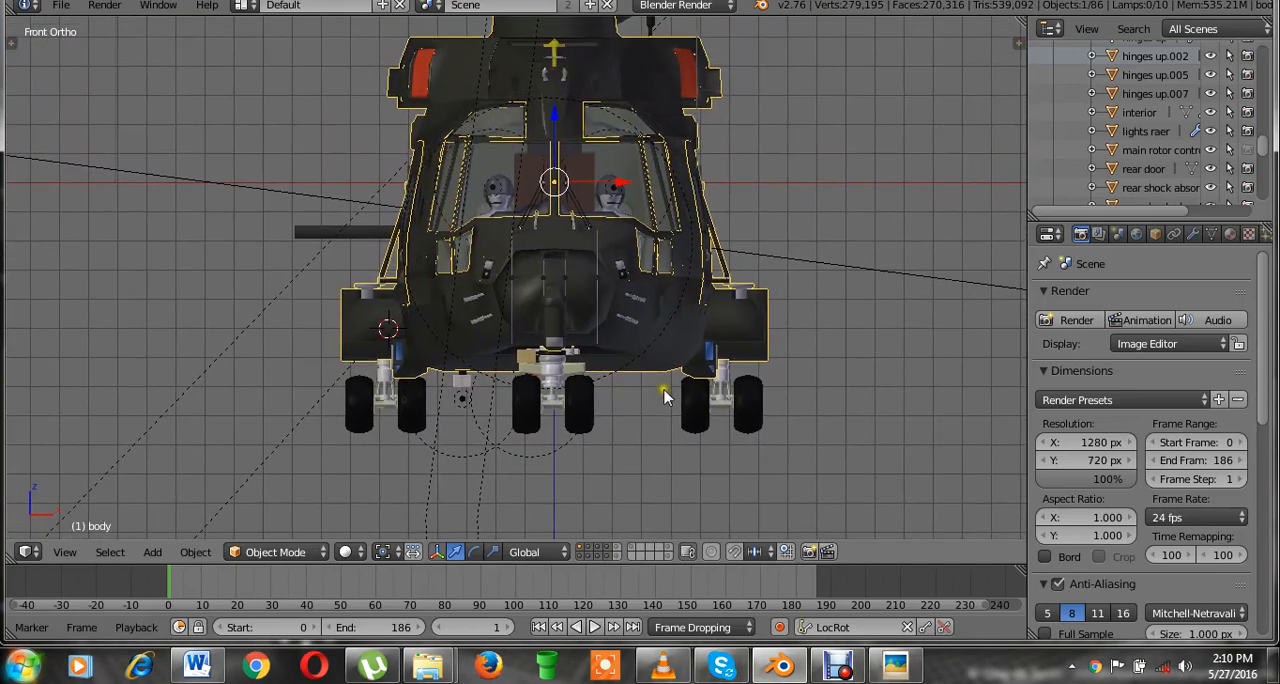
{"action": "middle_click_drag", "start_coordinate": [828, 263], "coordinate": [810, 328], "text": "shift"}
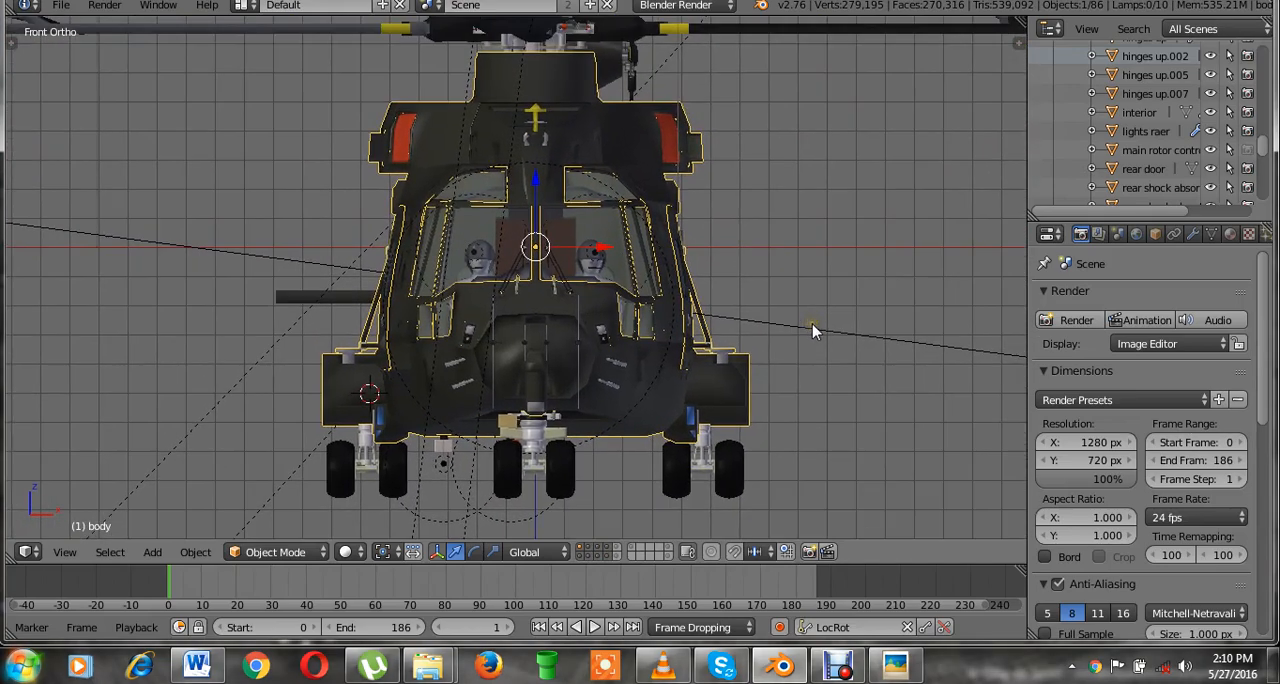
{"action": "scroll", "coordinate": [812, 326], "scroll_direction": "down", "scroll_amount": 1}
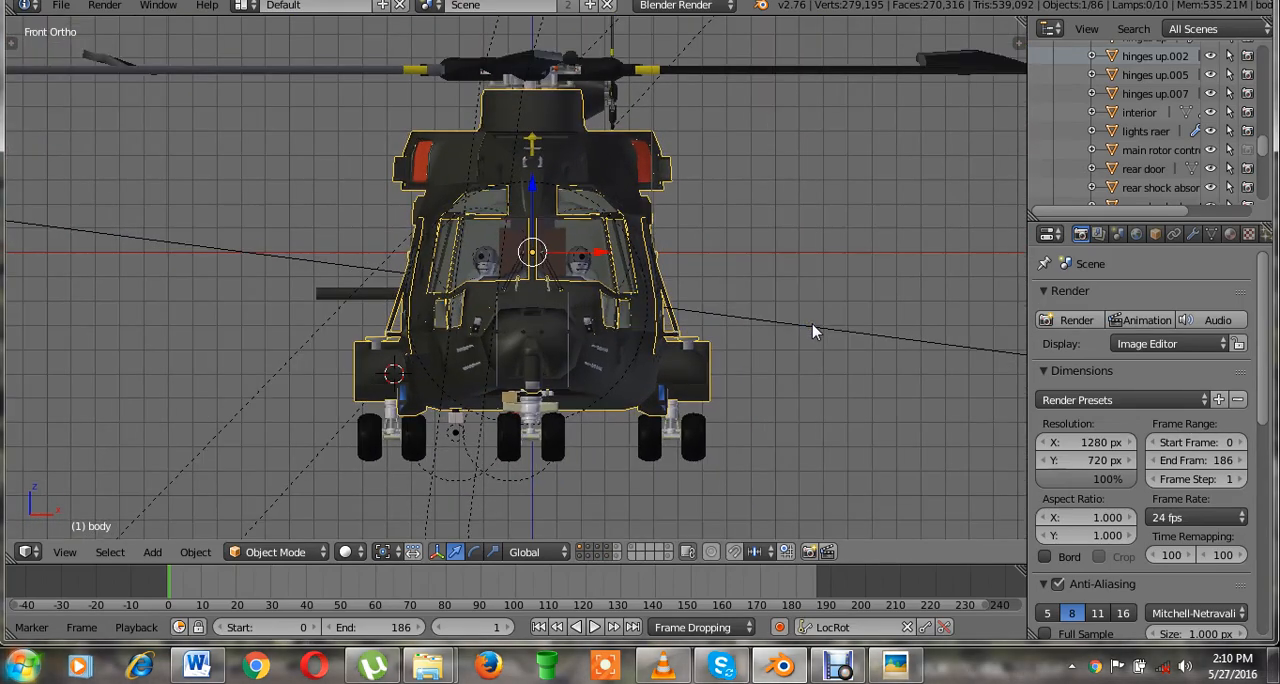
Add layers 5 and 15 to the visible layers and select the main rotor control ring from the top view.
{"action": "left_click", "coordinate": [618, 548], "text": "shift"}
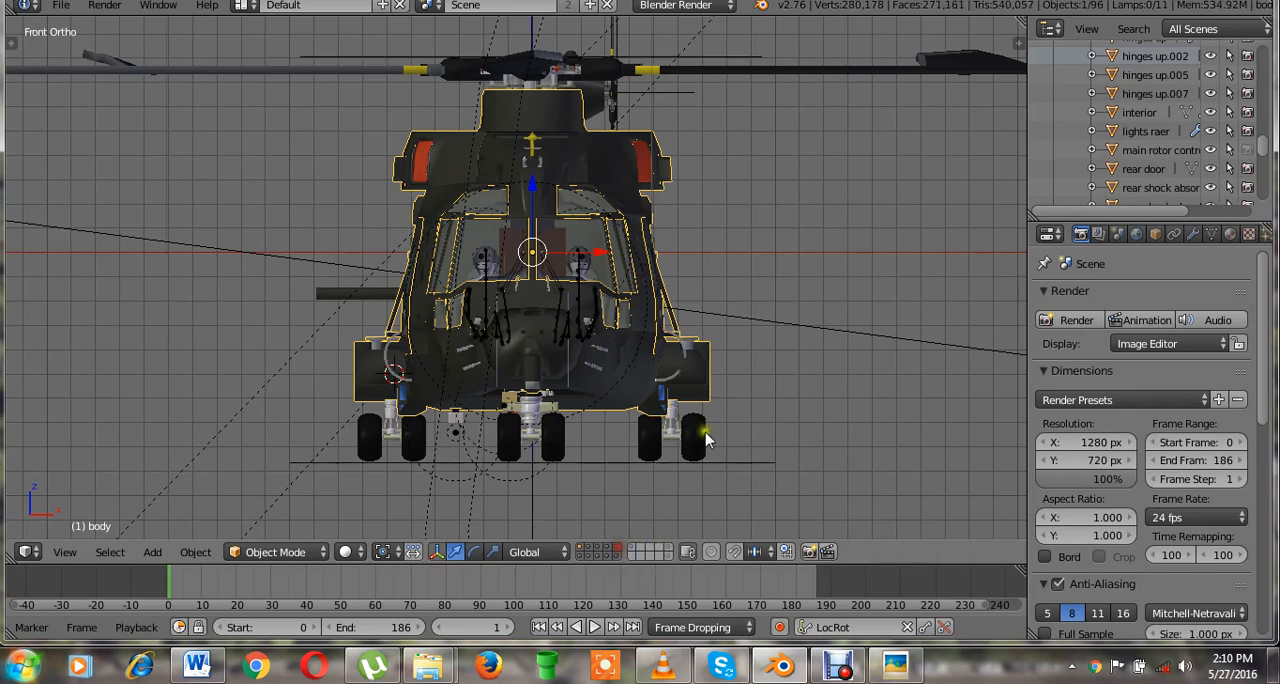
{"action": "key", "text": "KP_7"}
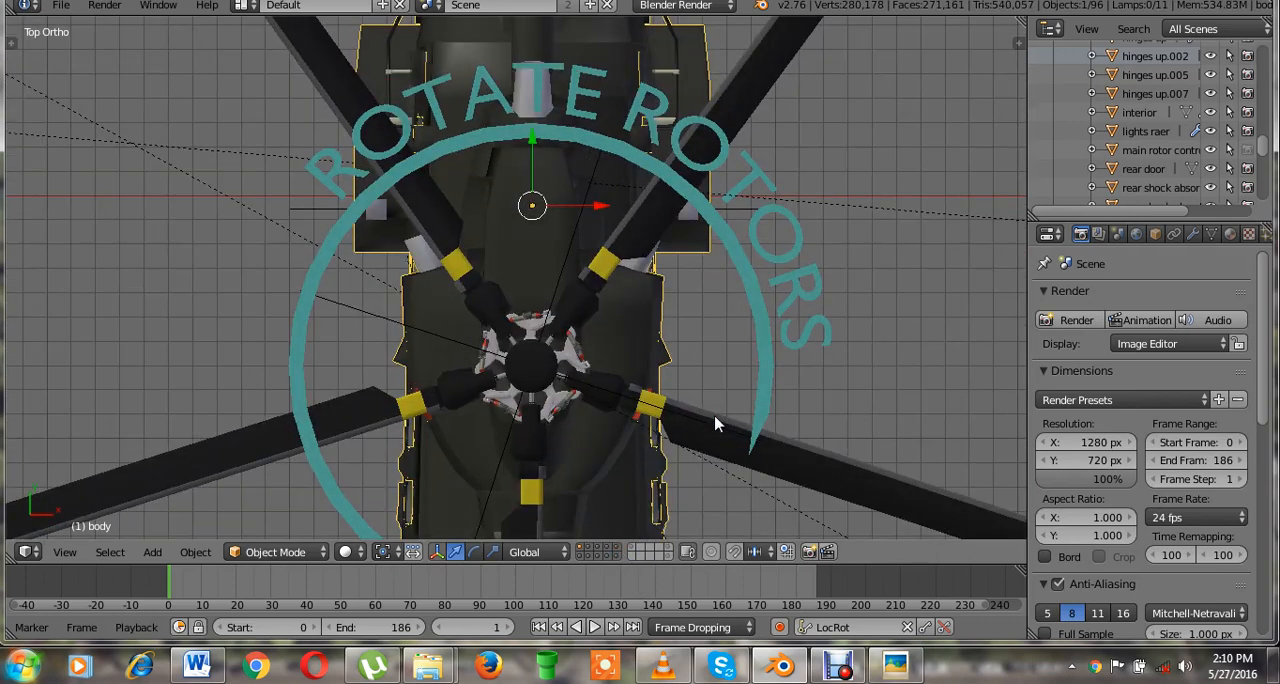
{"action": "scroll", "coordinate": [716, 424], "scroll_direction": "down", "scroll_amount": 3}
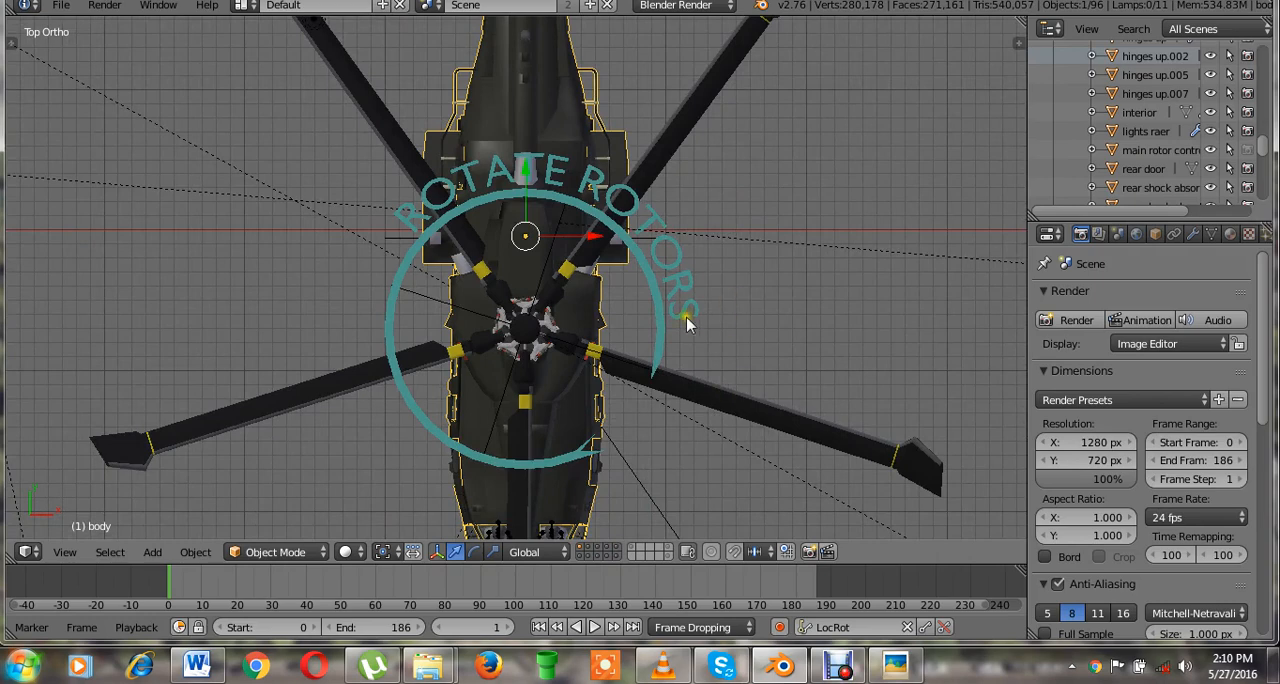
{"action": "right_click", "coordinate": [660, 318]}
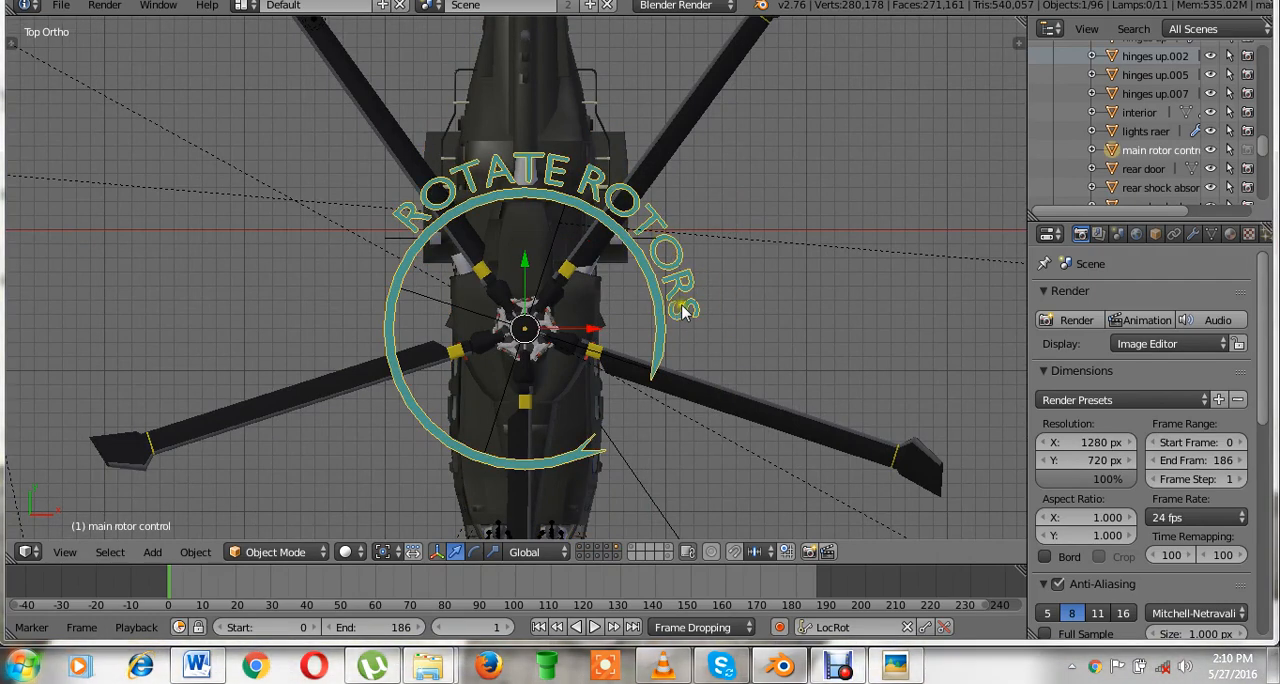
{"action": "scroll", "coordinate": [750, 286], "scroll_direction": "up", "scroll_amount": 2}
{"action": "scroll", "coordinate": [750, 286], "scroll_direction": "down", "scroll_amount": 1}
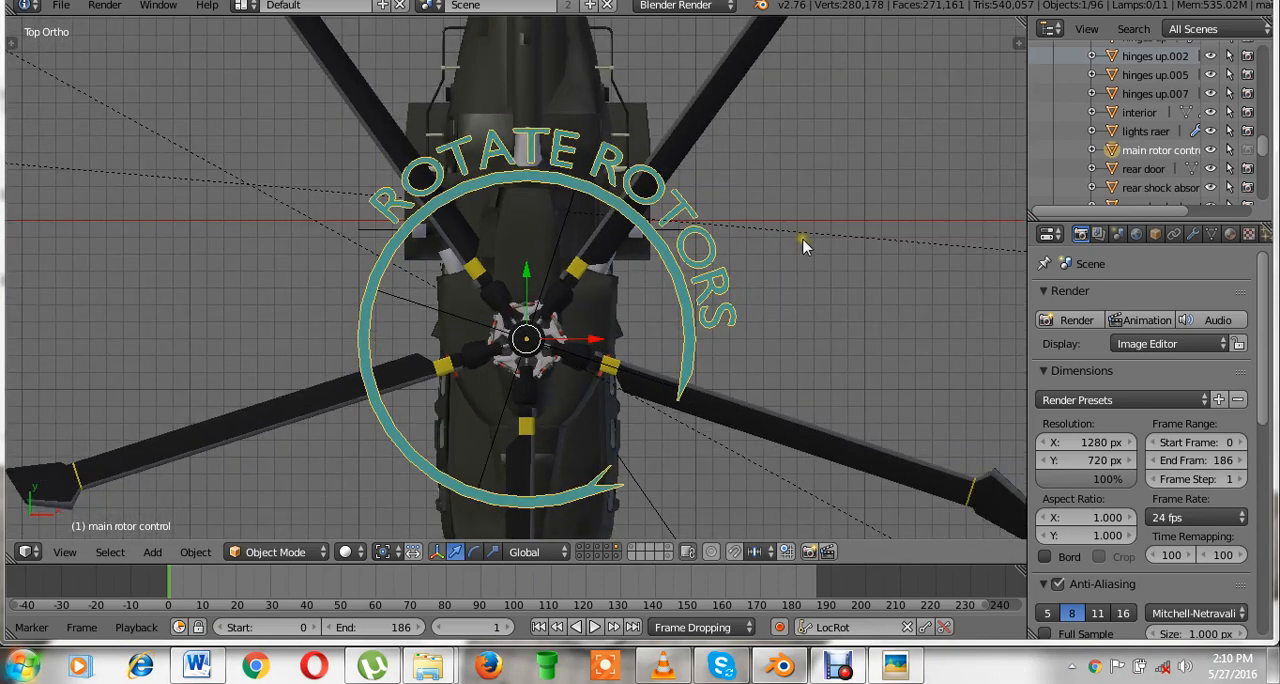
Try rotating the main rotor control from the top view and from an angled view that includes the tail rotor.
{"action": "key", "text": "r"}
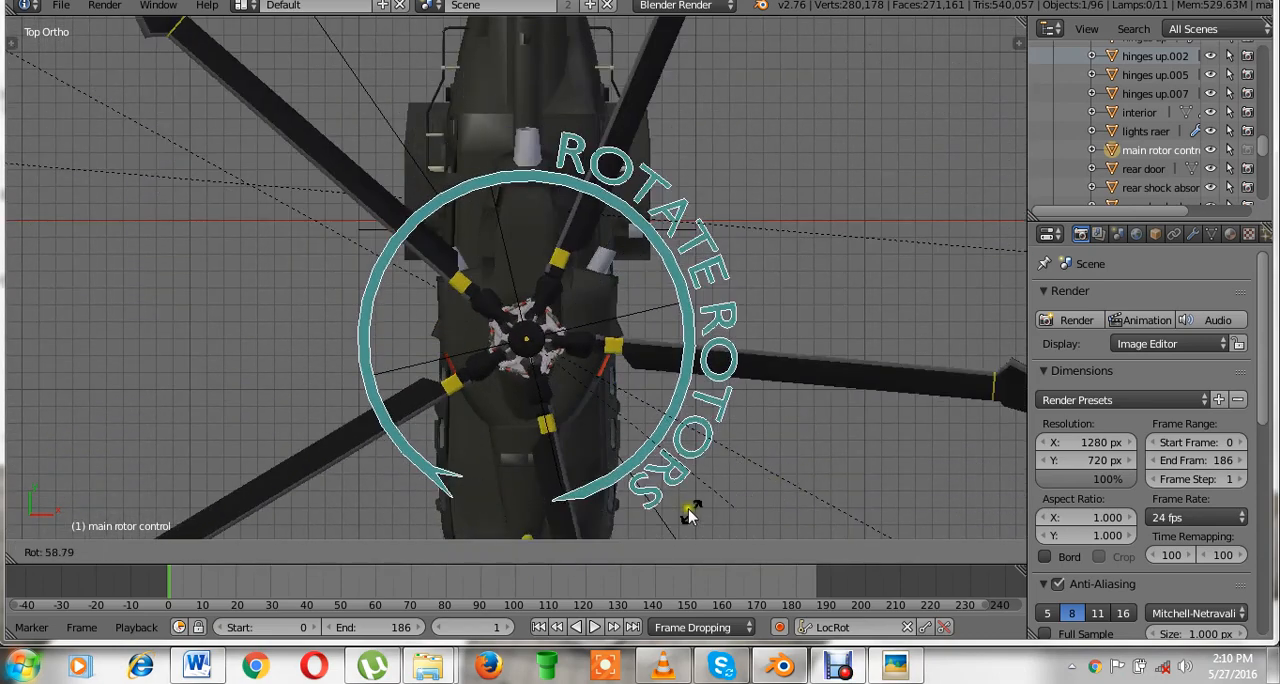
{"action": "left_click", "coordinate": [843, 163]}
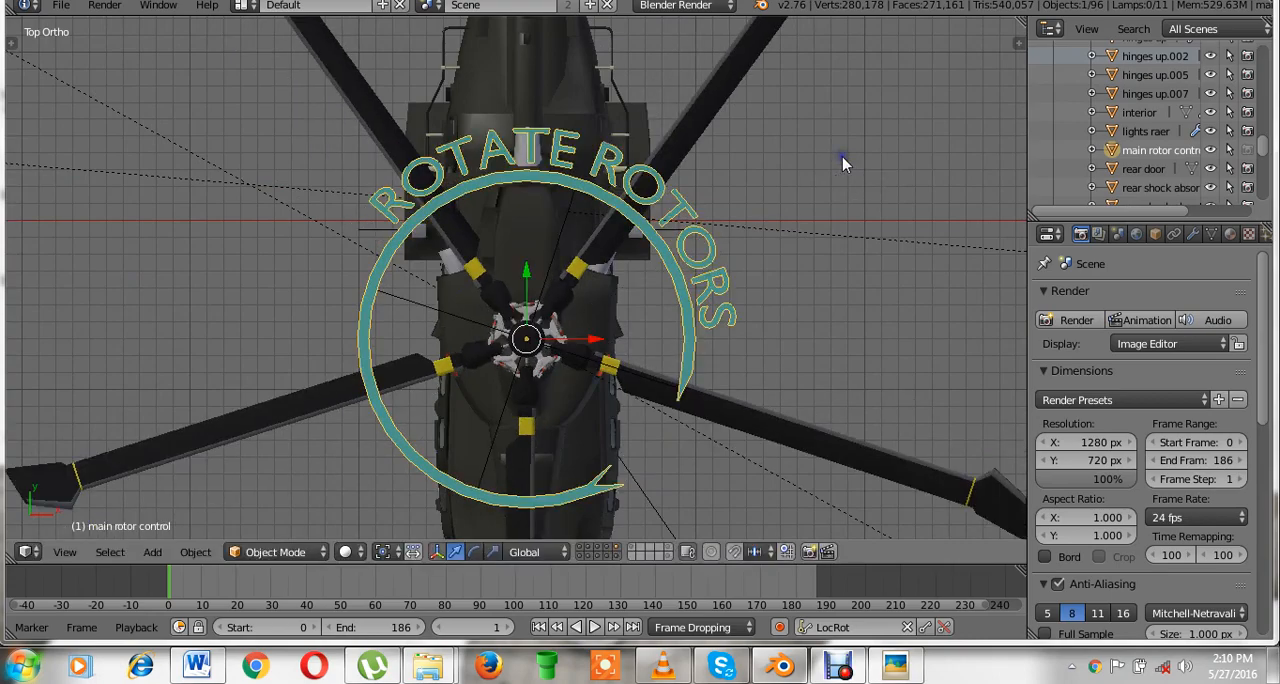
{"action": "scroll", "coordinate": [843, 163], "scroll_direction": "down", "scroll_amount": 3}
{"action": "middle_click_drag", "start_coordinate": [843, 215], "coordinate": [697, 86]}
{"action": "scroll", "coordinate": [722, 112], "scroll_direction": "up", "scroll_amount": 3}
{"action": "middle_click_drag", "start_coordinate": [684, 130], "coordinate": [465, 272], "text": "shift"}
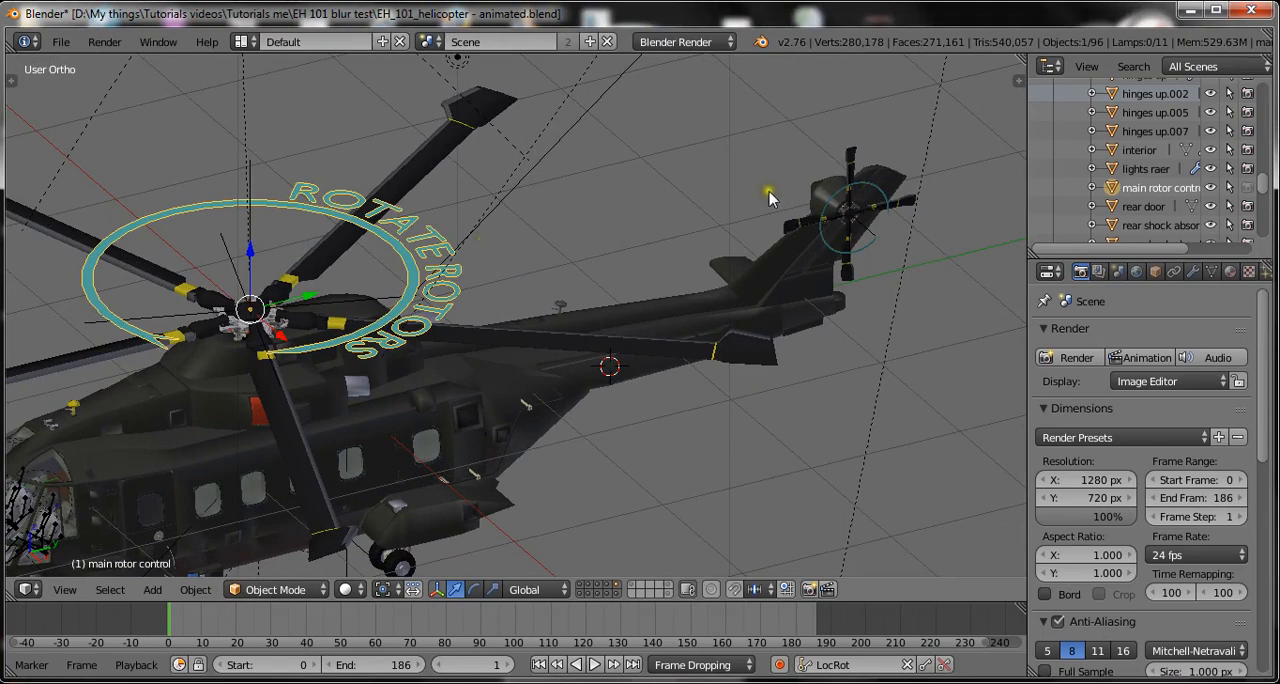
{"action": "key", "text": "r"}
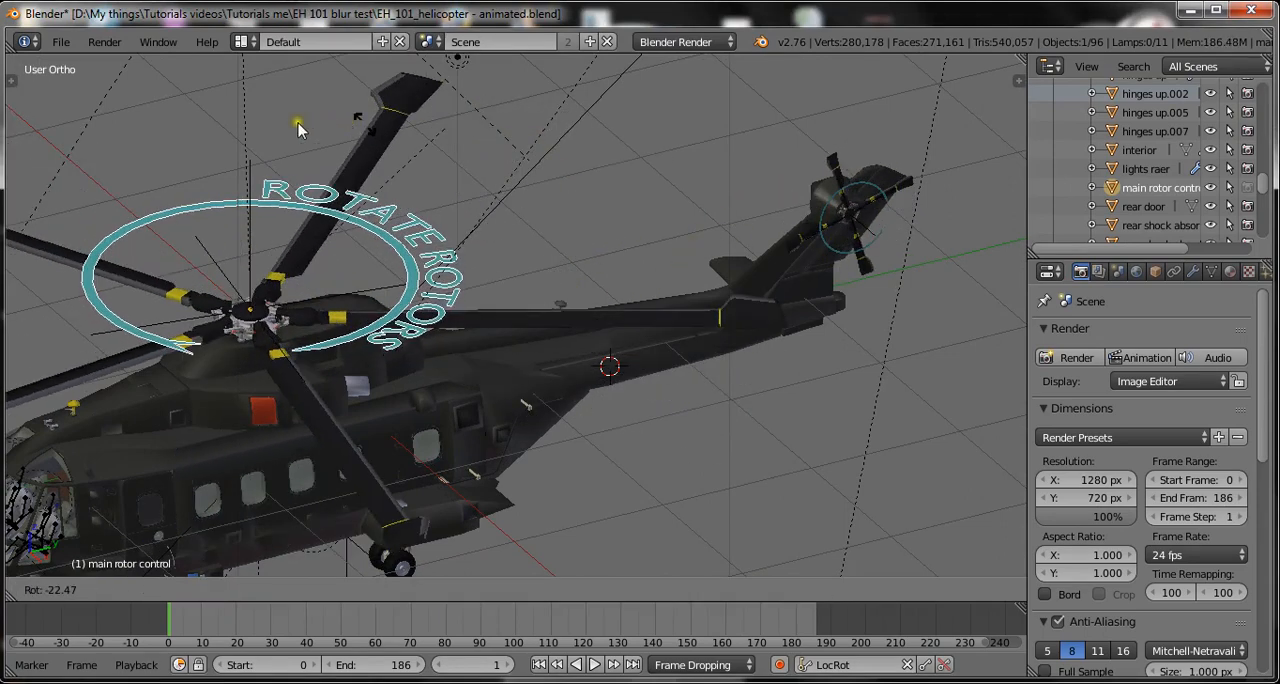
{"action": "left_click", "coordinate": [516, 193]}
Save over the existing blend file and show only layer 6 with the simplified rotor shapes.
{"action": "key", "text": "ctrl+s"}
{"action": "left_click", "coordinate": [523, 190]}
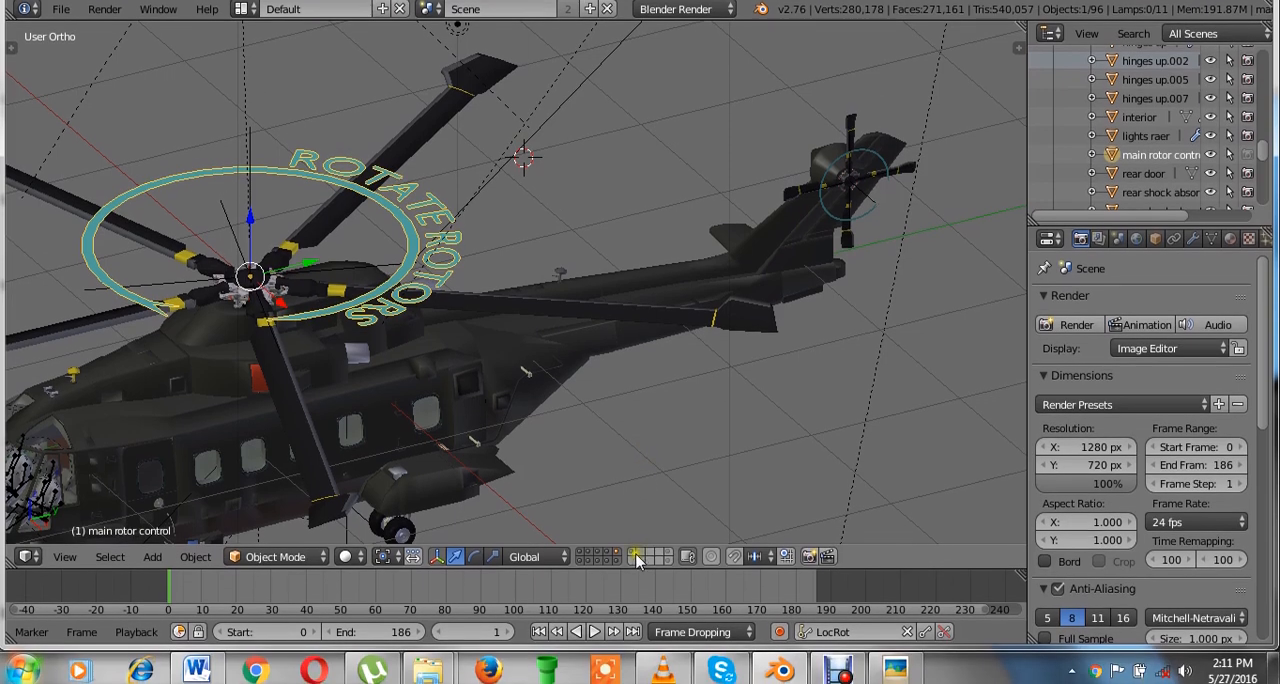
{"action": "left_click", "coordinate": [634, 555]}
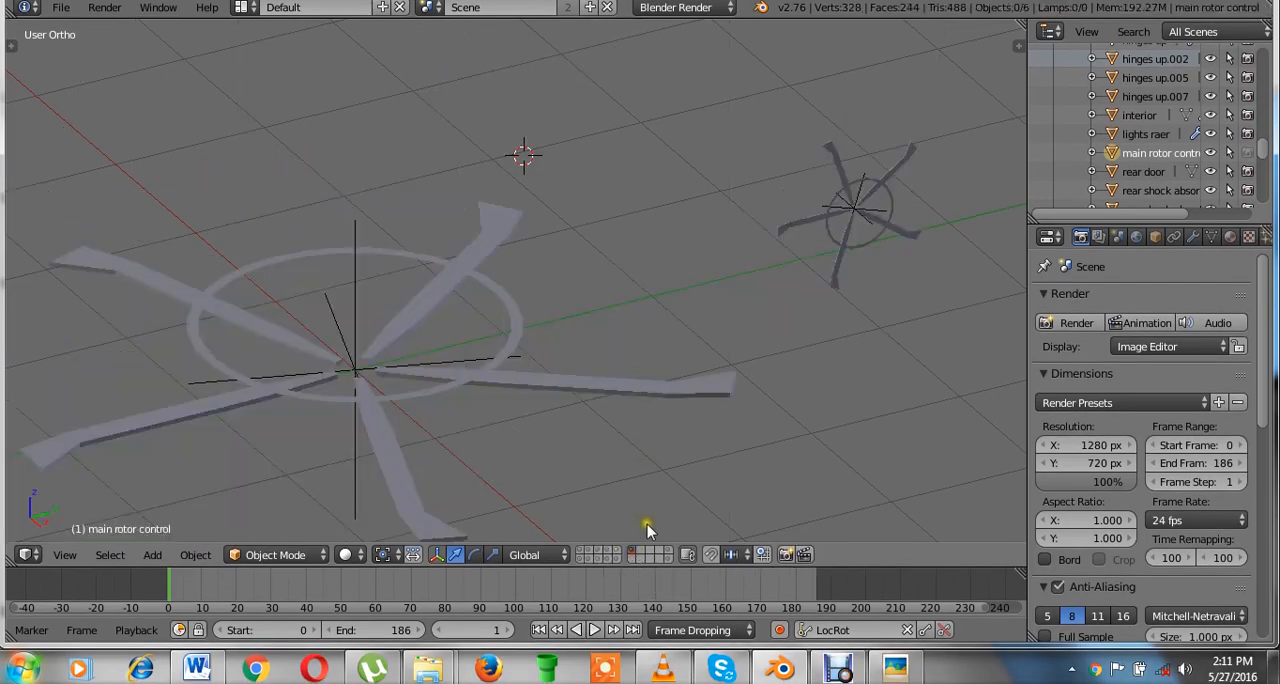
Switch to an empty layer in top view and save over the existing blend file.
{"action": "left_click", "coordinate": [635, 559]}
{"action": "key", "text": "ctrl+s"}
{"action": "left_click", "coordinate": [678, 350]}
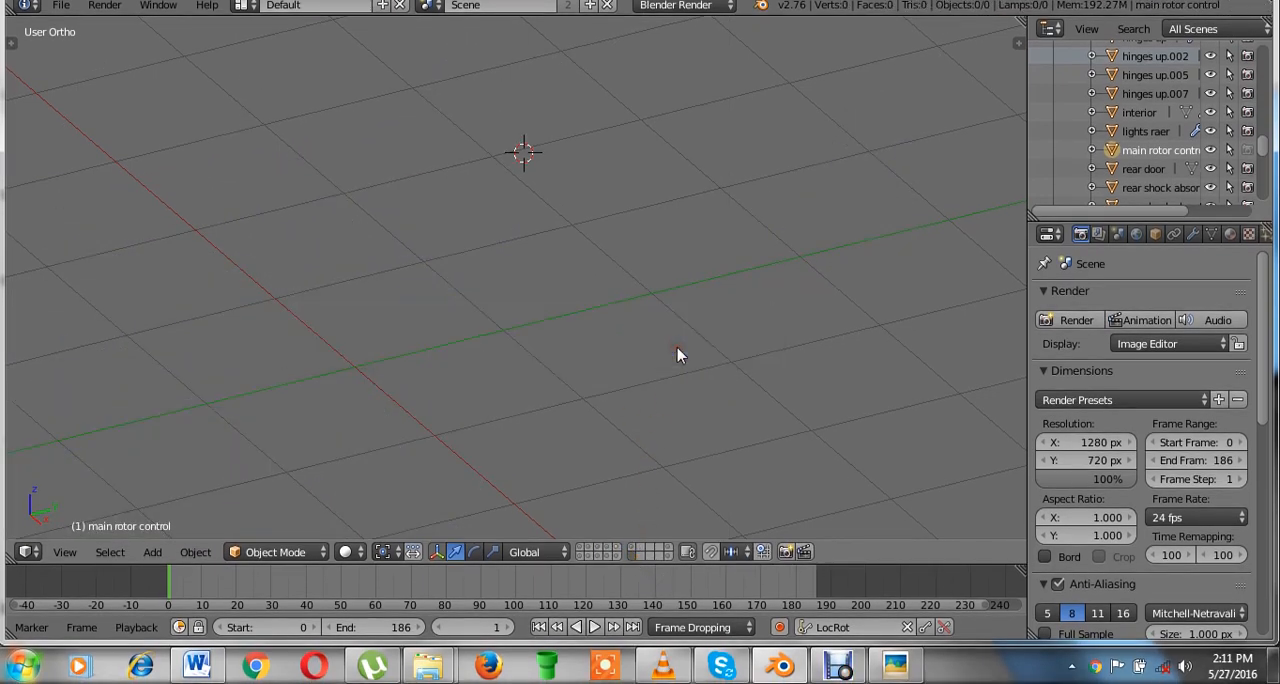
{"action": "key", "text": "KP_7"}
{"action": "key", "text": "ctrl+s"}
{"action": "left_click", "coordinate": [678, 350]}
Reset the 3D cursor to the scene origin and save over the blend file again.
{"action": "scroll", "coordinate": [655, 385], "scroll_direction": "down", "scroll_amount": 2}
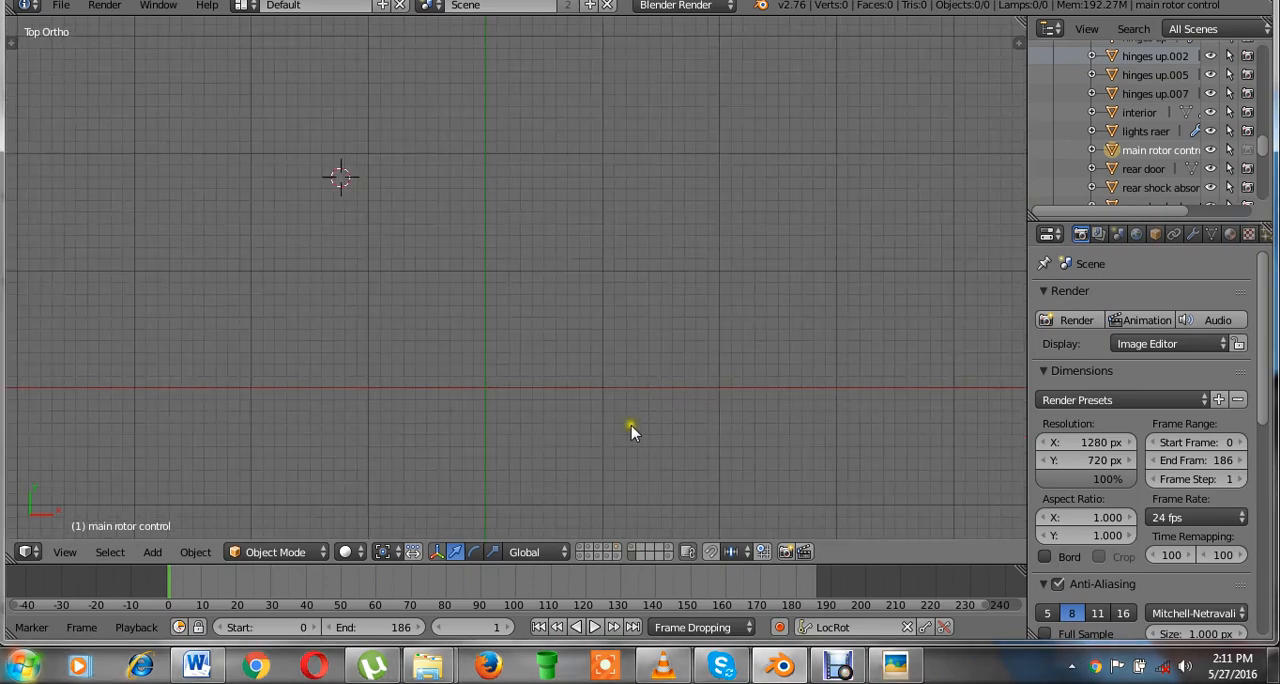
{"action": "middle_click_drag", "start_coordinate": [629, 424], "coordinate": [678, 361], "text": "shift"}
{"action": "scroll", "coordinate": [680, 362], "scroll_direction": "up", "scroll_amount": 1}
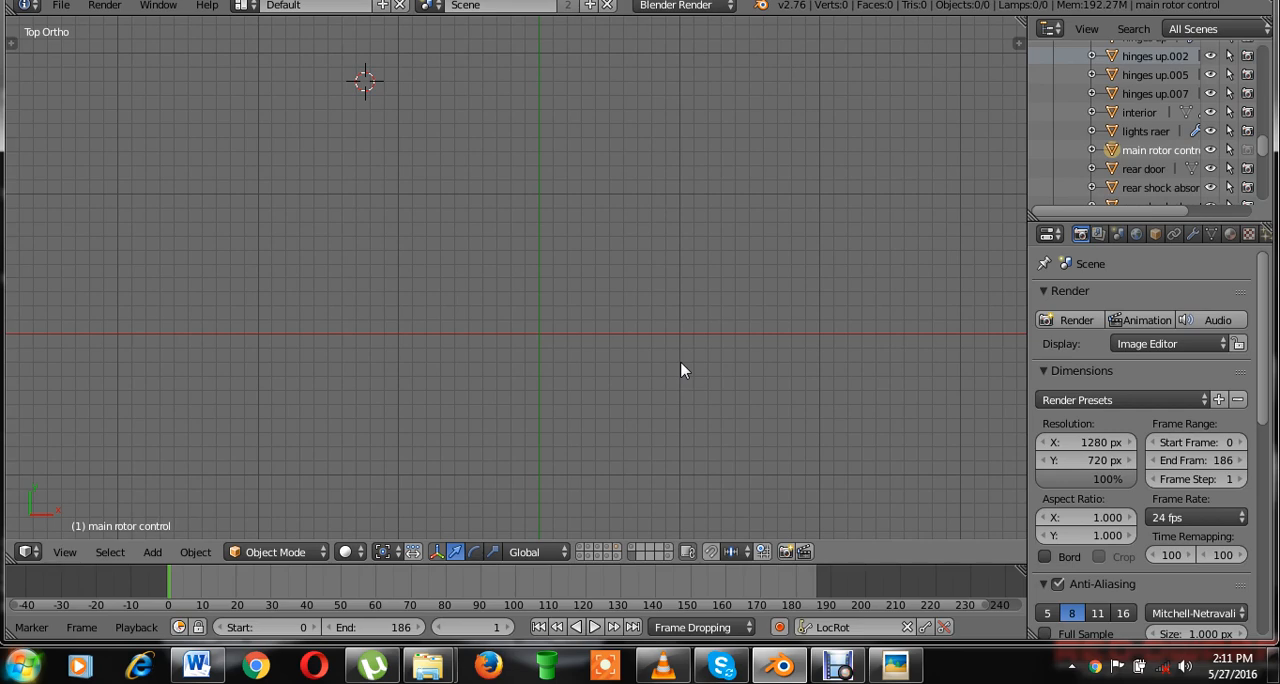
{"action": "key", "text": "shift+c"}
{"action": "scroll", "coordinate": [680, 361], "scroll_direction": "up", "scroll_amount": 3}
{"action": "middle_click_drag", "start_coordinate": [674, 375], "coordinate": [591, 201], "text": "shift"}
{"action": "key", "text": "ctrl+s"}
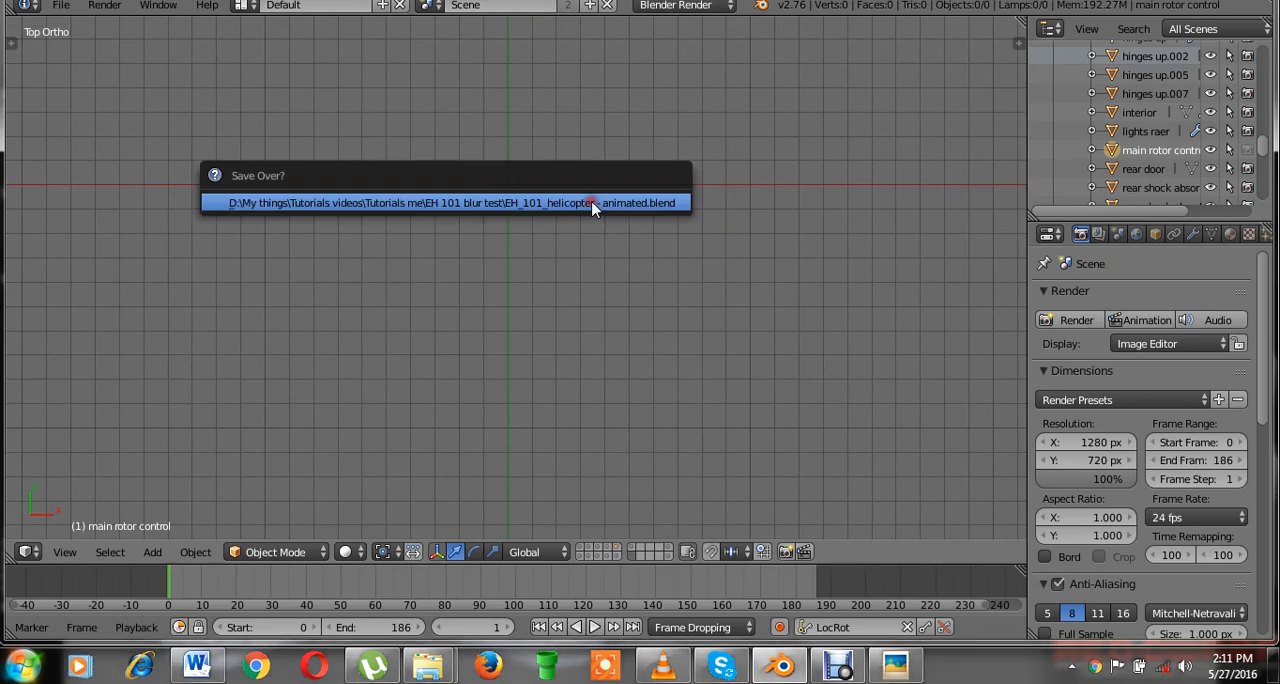
{"action": "left_click", "coordinate": [595, 206]}
Add a cube mesh at the scene origin and scale it down uniformly to a small fraction of its default size.
{"action": "key", "text": "shift+a"}
{"action": "mouse_move", "coordinate": [598, 198]}
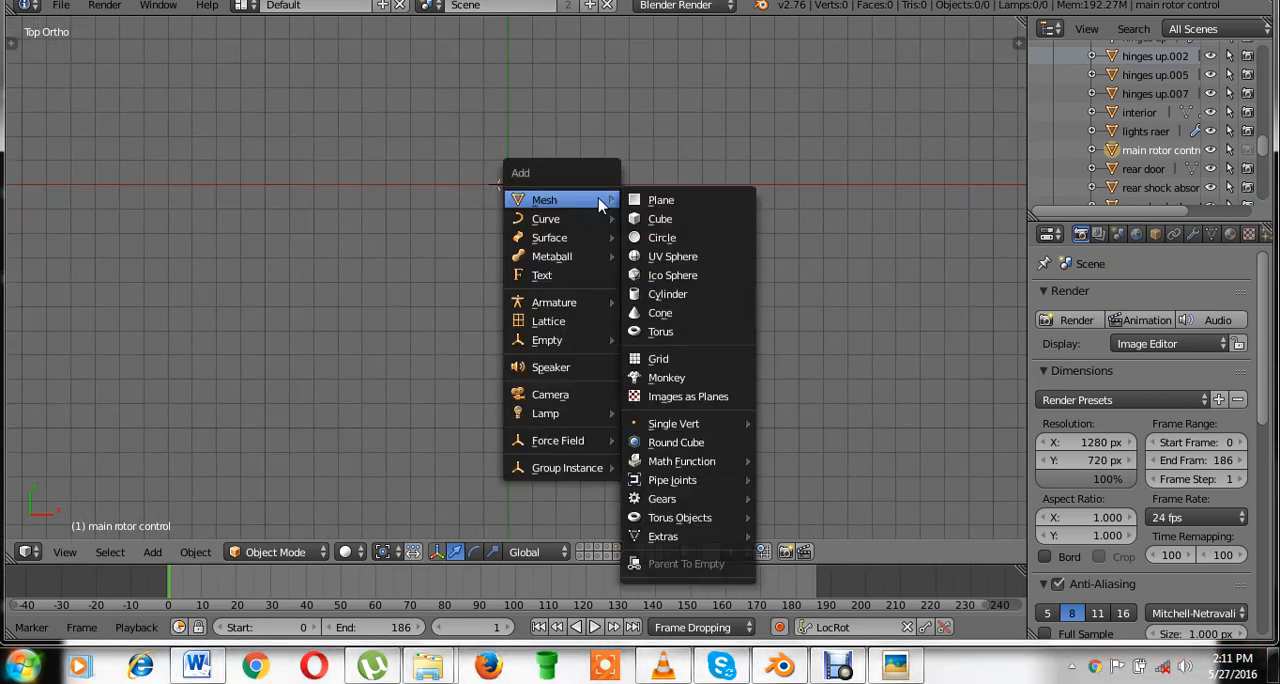
{"action": "left_click", "coordinate": [680, 217]}
{"action": "key", "text": "s"}
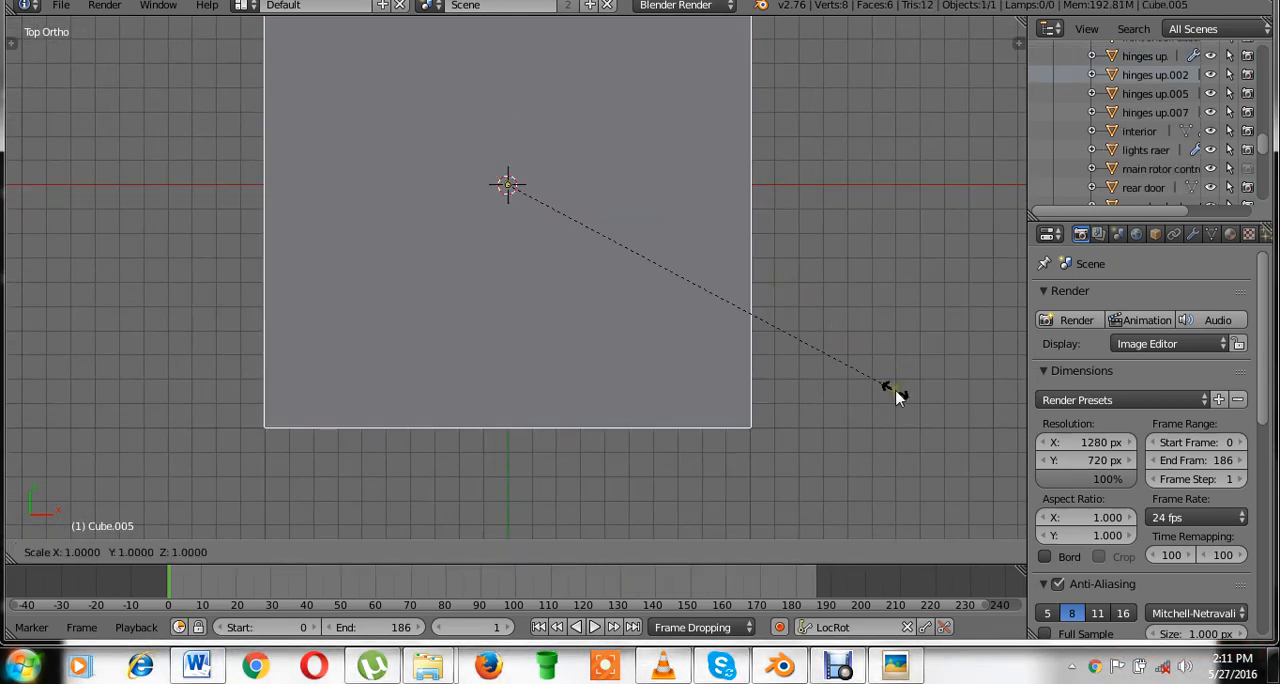
{"action": "left_click", "coordinate": [530, 216]}
In Edit Mode, stretch the cube along Y into a long bar and move it along negative Y until it sits just below the origin.
{"action": "key", "text": "Tab"}
{"action": "key", "text": "s"}
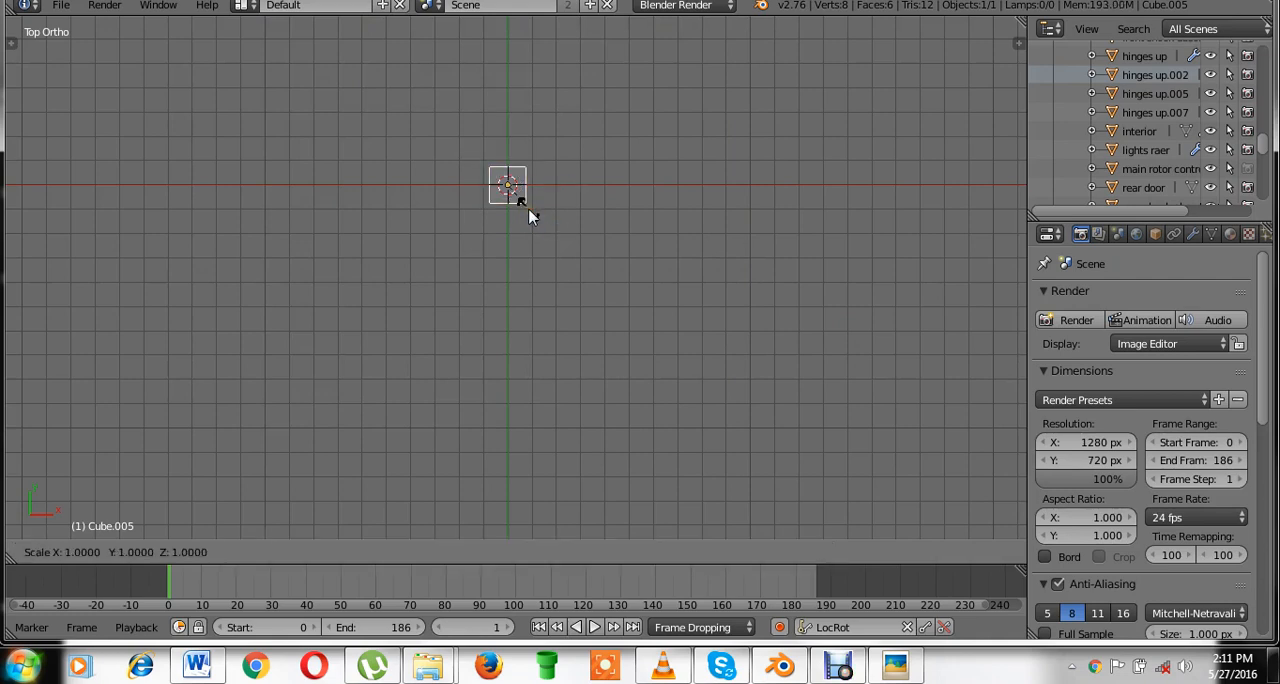
{"action": "key", "text": "y"}
{"action": "left_click", "coordinate": [662, 436]}
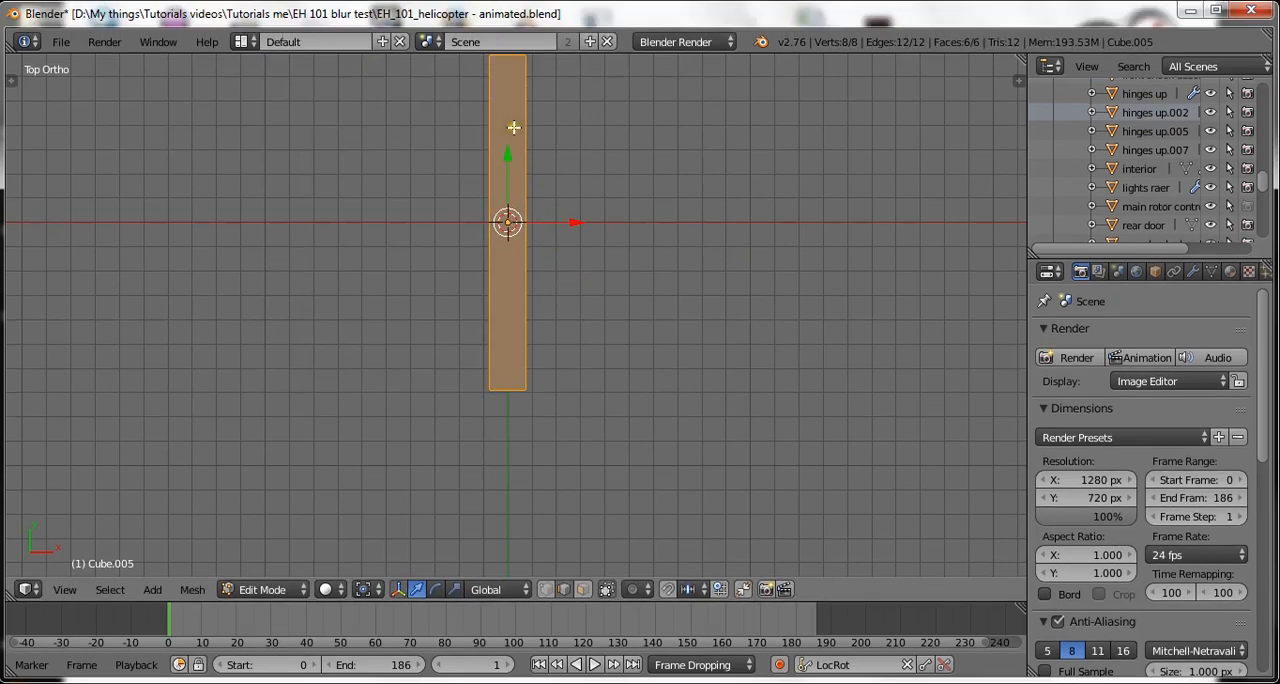
{"action": "key", "text": "g"}
{"action": "key", "text": "y"}
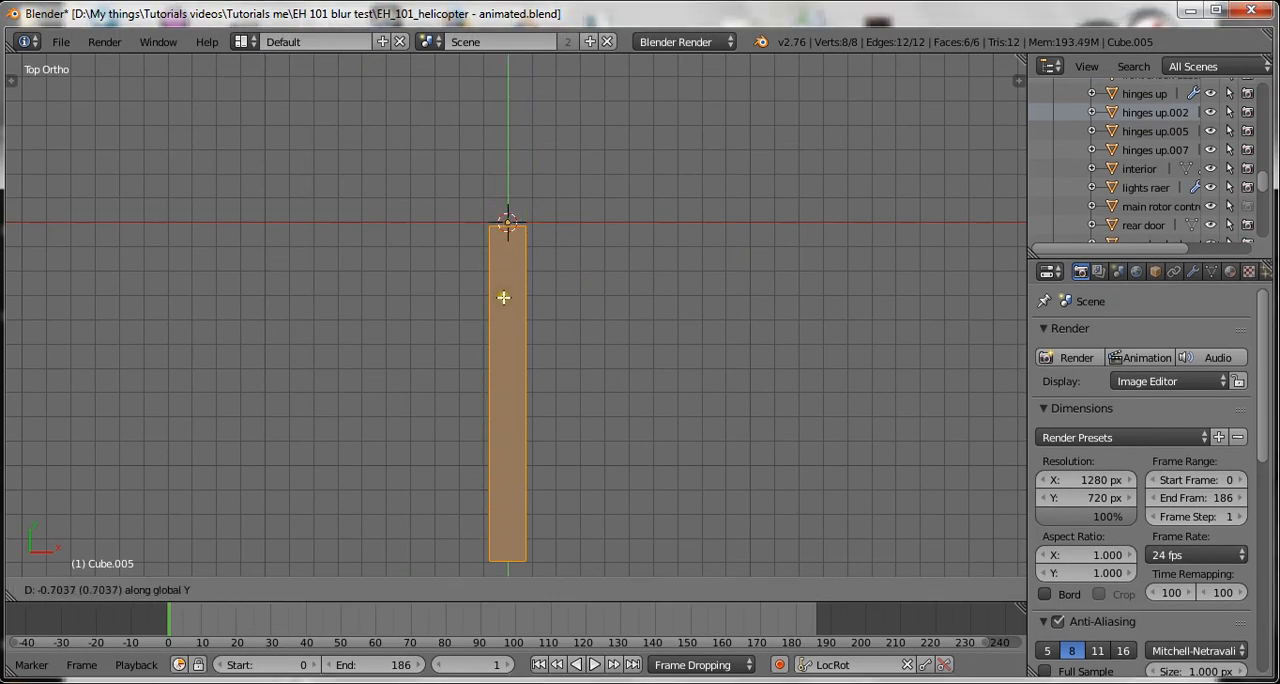
{"action": "left_click", "coordinate": [518, 304]}
{"action": "key", "text": "Tab"}
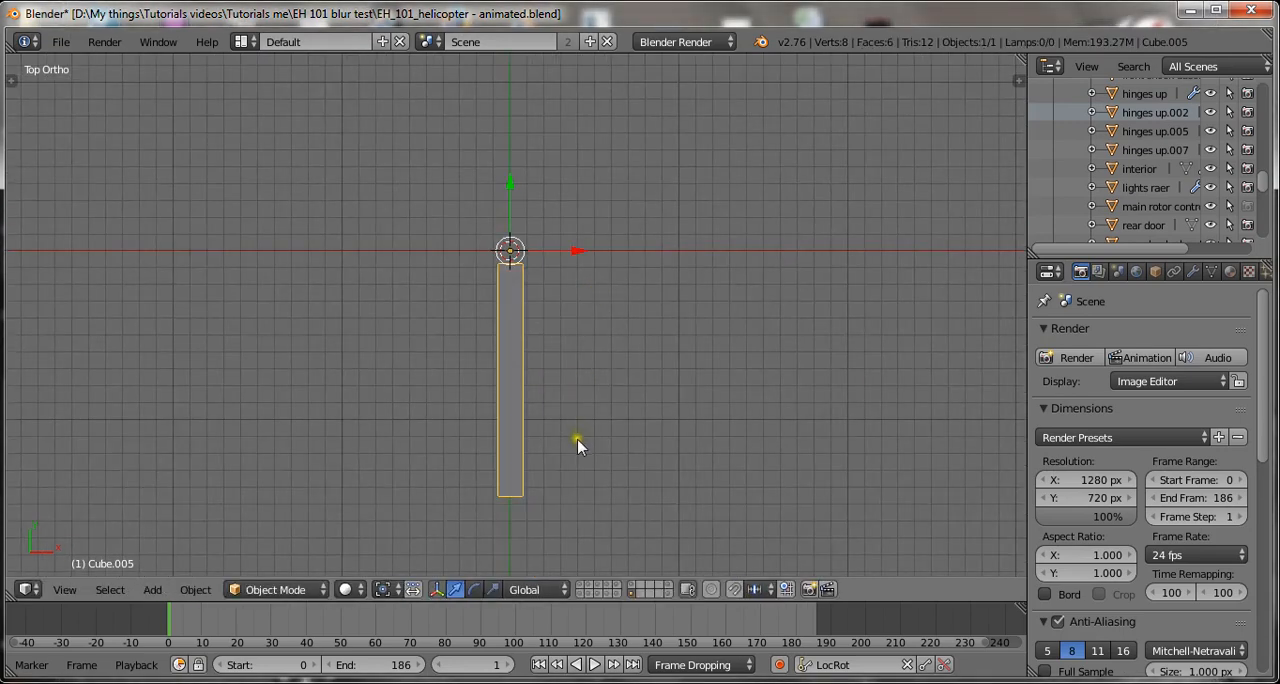
Add an edge loop across the bar and slide it close to the end farthest from the origin.
{"action": "key", "text": "Tab"}
{"action": "key", "text": "ctrl+r"}
{"action": "left_click", "coordinate": [511, 500]}
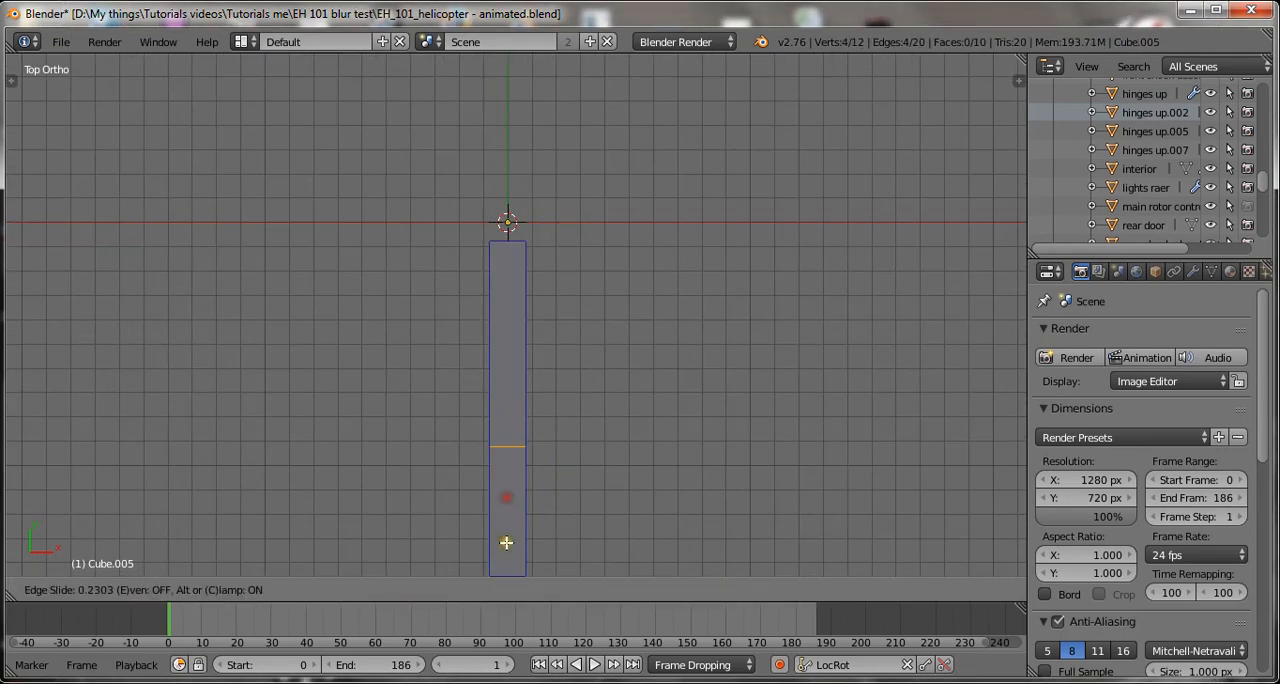
{"action": "right_click", "coordinate": [512, 80]}
{"action": "middle_click_drag", "start_coordinate": [478, 527], "coordinate": [460, 323], "text": "shift"}
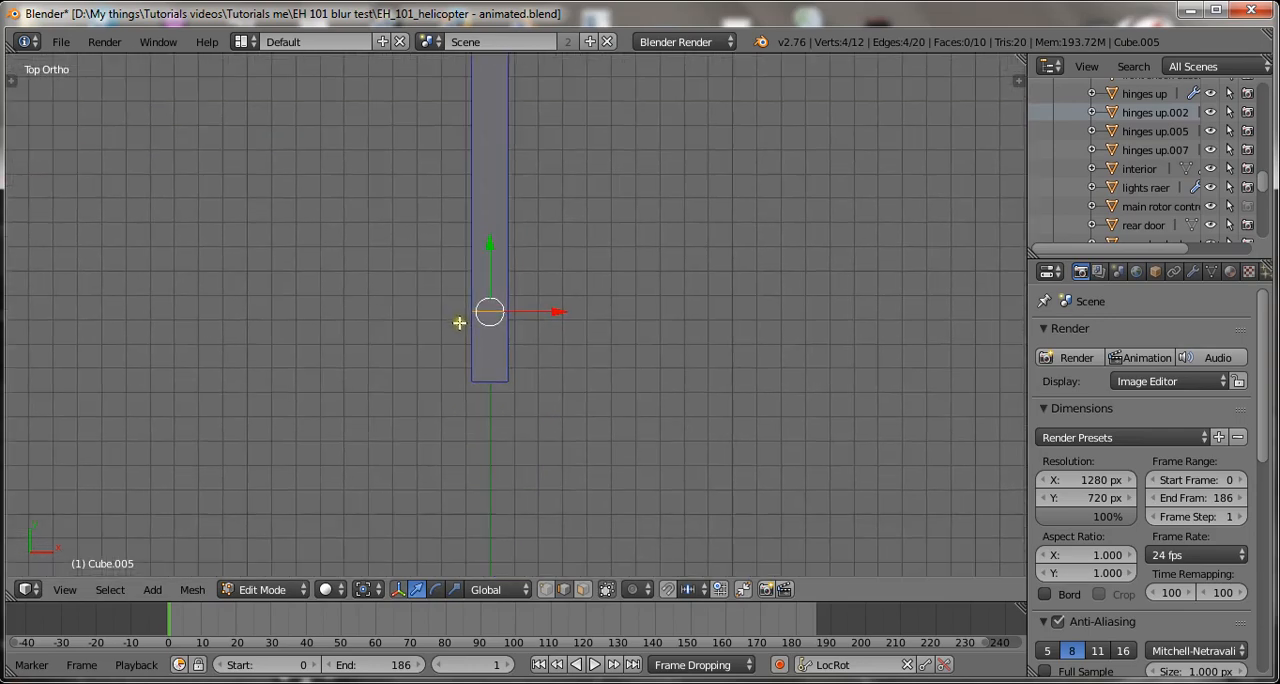
Select the bar's outer end vertices in wireframe, widen them along X and shift them toward positive X to form a flared blade tip.
{"action": "left_click", "coordinate": [546, 590]}
{"action": "scroll", "coordinate": [539, 417], "scroll_direction": "up", "scroll_amount": 2}
{"action": "key", "text": "a"}
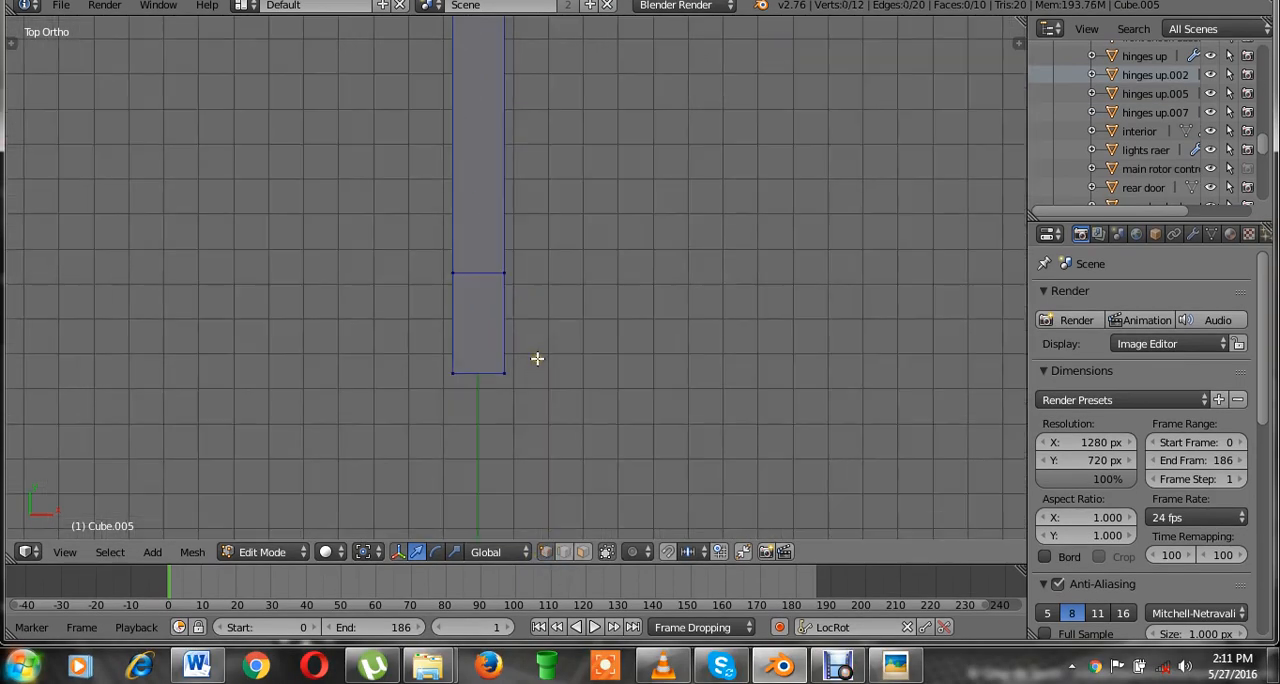
{"action": "key", "text": "z"}
{"action": "left_click_drag", "start_coordinate": [590, 338], "coordinate": [446, 422]}
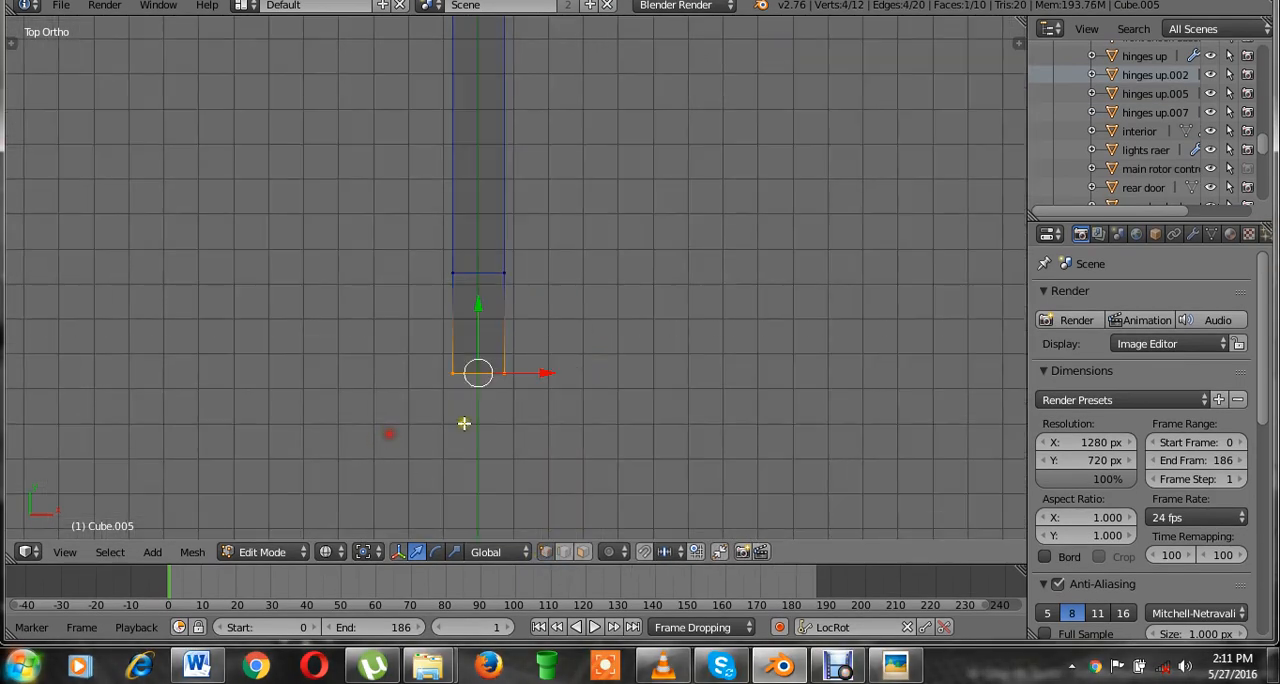
{"action": "key", "text": "s"}
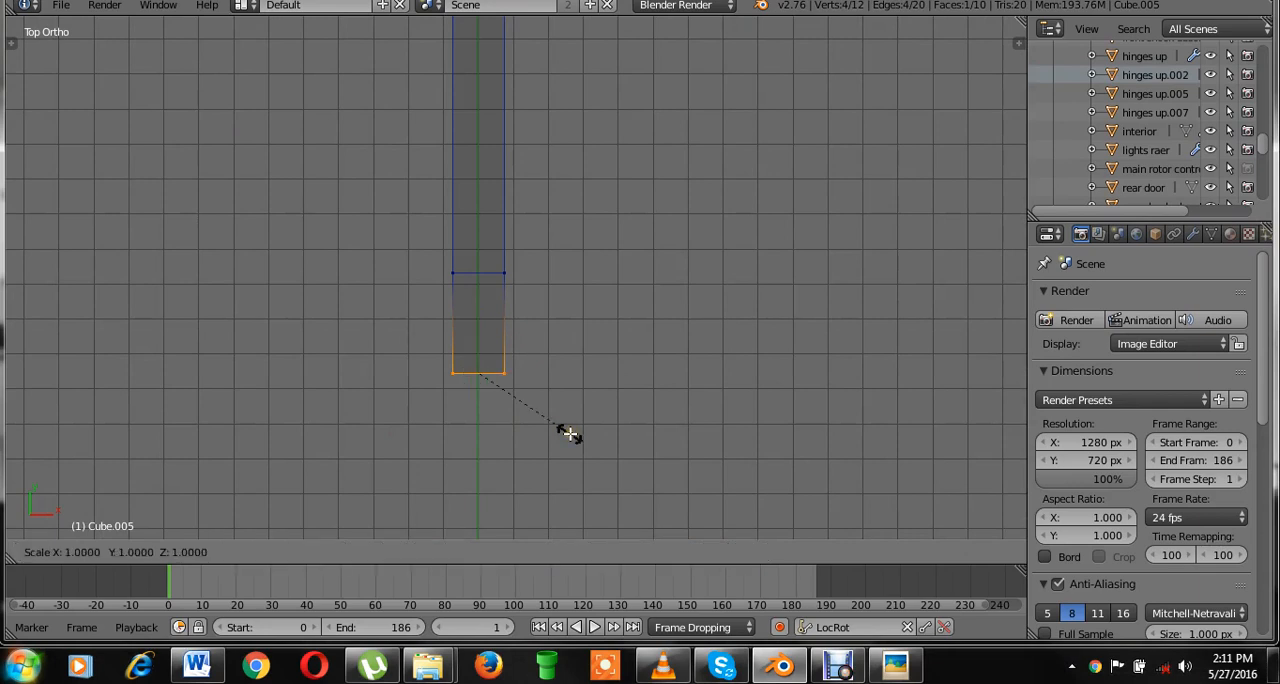
{"action": "key", "text": "x"}
{"action": "left_click", "coordinate": [629, 457]}
{"action": "left_click_drag", "start_coordinate": [524, 375], "coordinate": [551, 357]}
Move the edge loop near the tip slightly toward the tip and add another edge loop across the upper half of the blade.
{"action": "right_click", "coordinate": [473, 268]}
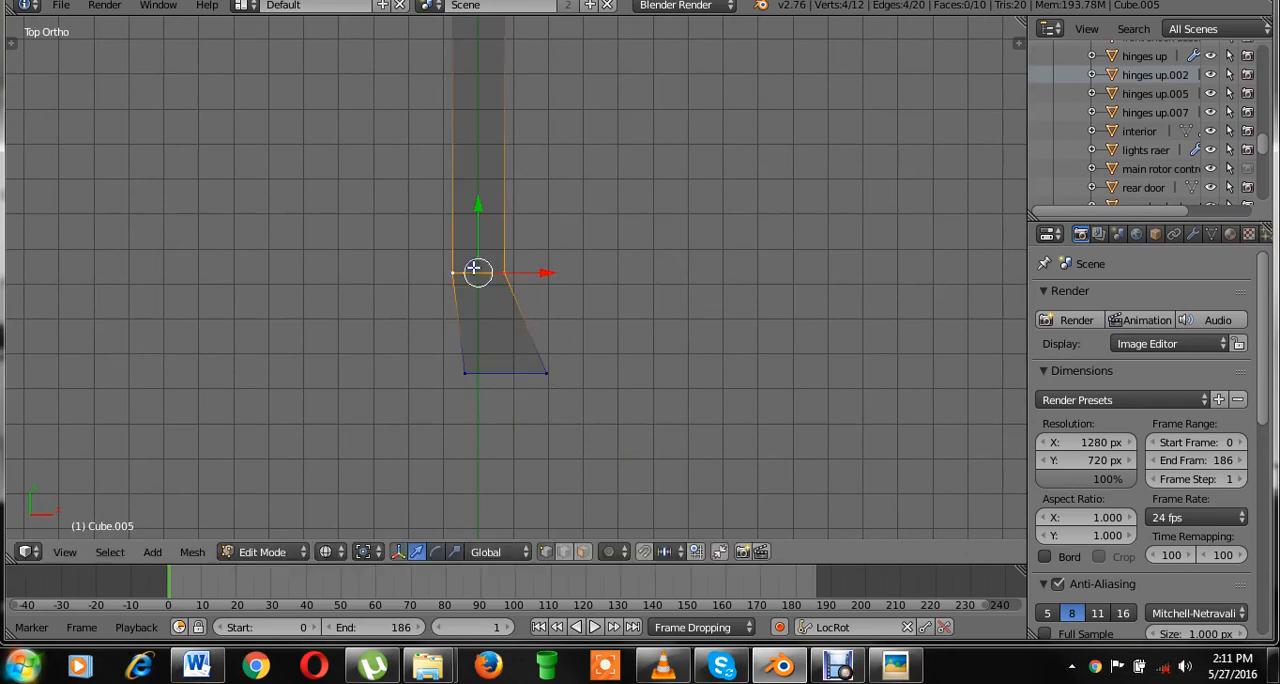
{"action": "left_click_drag", "start_coordinate": [480, 202], "coordinate": [481, 214]}
{"action": "scroll", "coordinate": [613, 249], "scroll_direction": "down", "scroll_amount": 2}
{"action": "middle_click_drag", "start_coordinate": [612, 290], "coordinate": [610, 434], "text": "shift"}
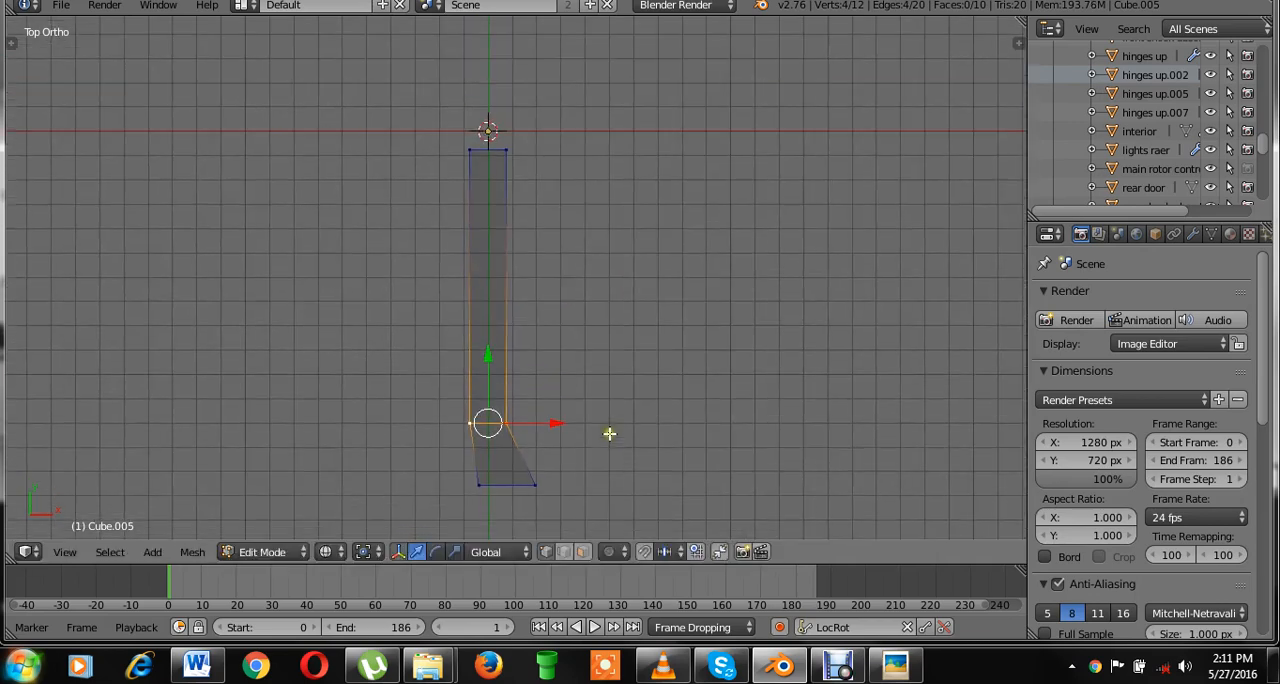
{"action": "key", "text": "ctrl+r"}
{"action": "left_click", "coordinate": [501, 300]}
{"action": "left_click", "coordinate": [505, 288]}
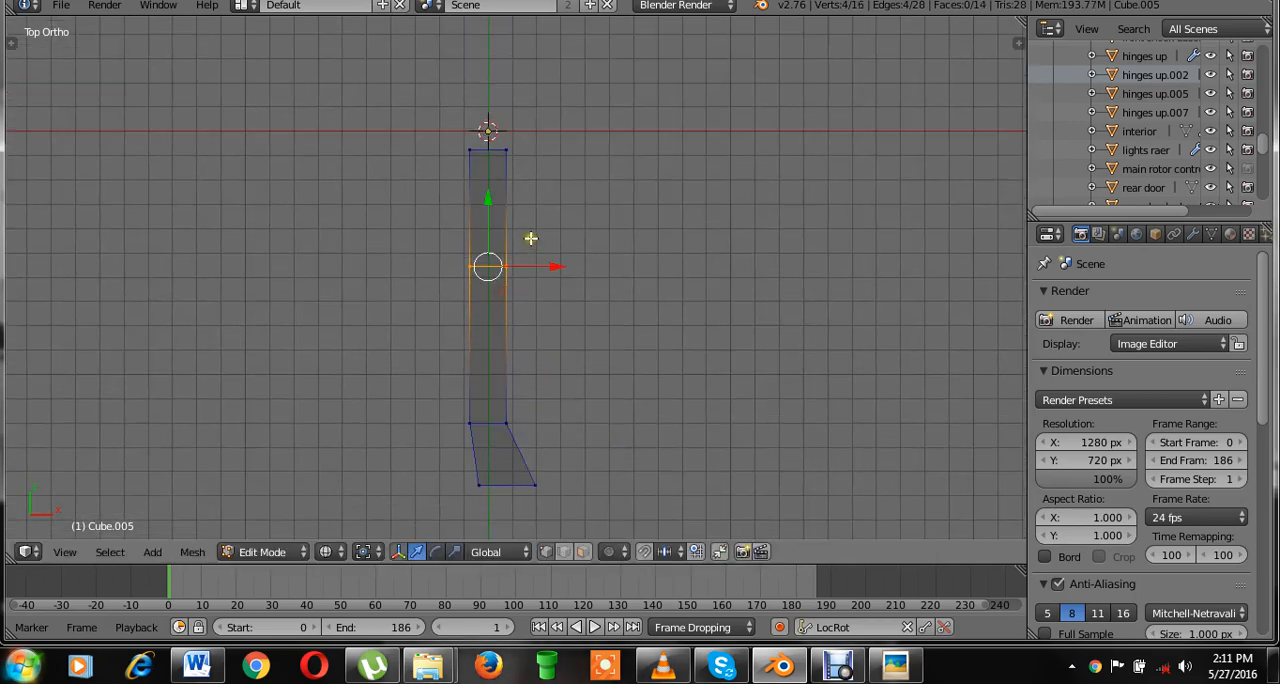
Box-select the blade's end vertices nearest the origin, narrow them along X into a tapered root, and return to Object Mode.
{"action": "key", "text": "a"}
{"action": "key", "text": "b"}
{"action": "left_click_drag", "start_coordinate": [538, 157], "coordinate": [422, 127]}
{"action": "key", "text": "s"}
{"action": "key", "text": "x"}
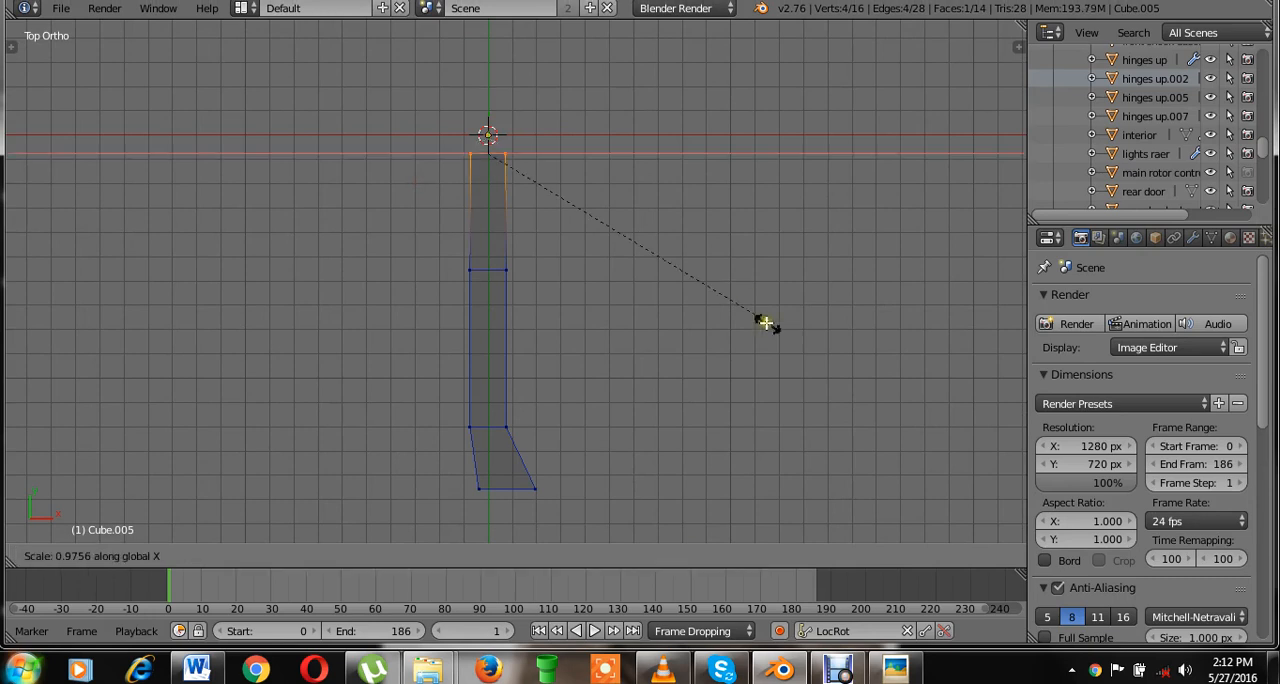
{"action": "left_click", "coordinate": [601, 205]}
{"action": "key", "text": "Tab"}
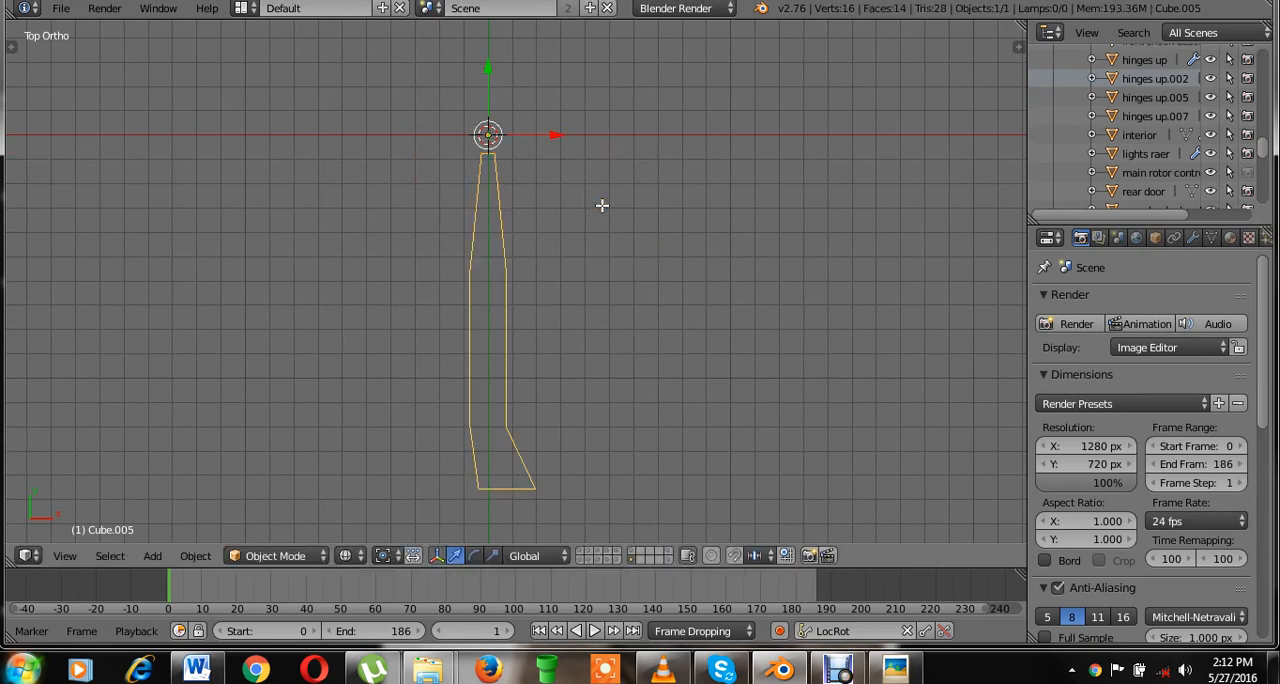
Flatten the blade along Z in the right side view and return to the top view.
{"action": "key", "text": "KP_3"}
{"action": "key", "text": "s"}
{"action": "key", "text": "z"}
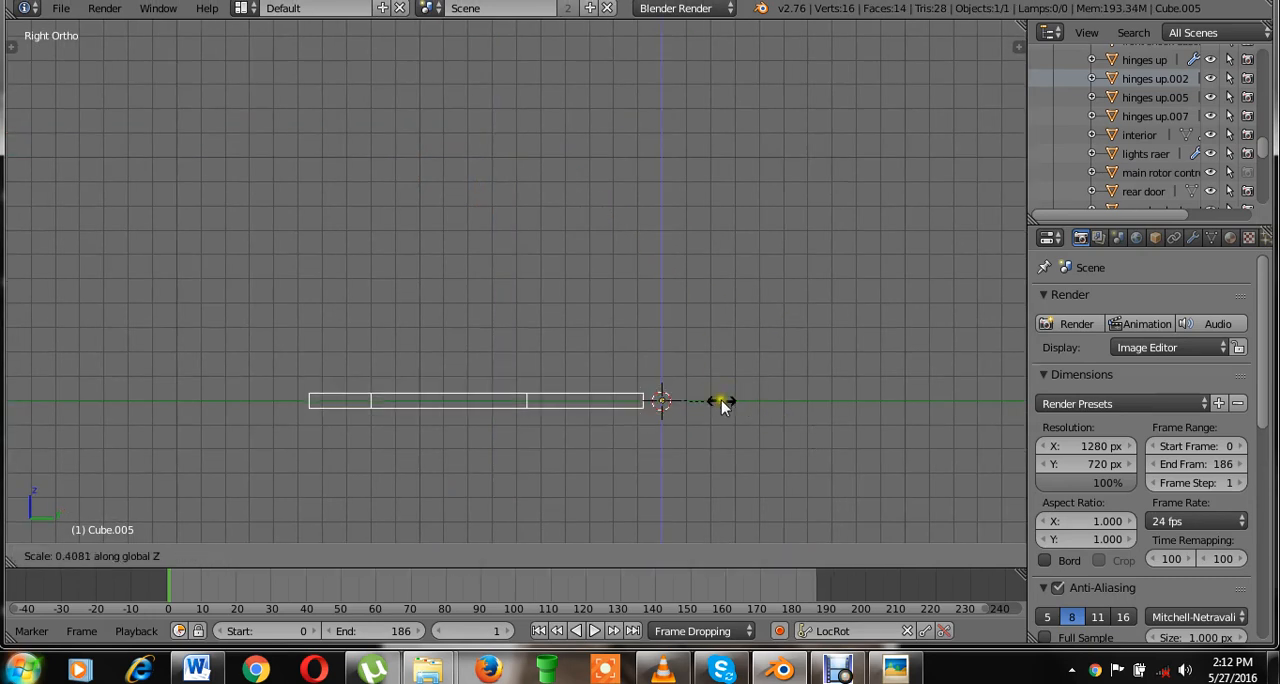
{"action": "left_click", "coordinate": [685, 397]}
{"action": "key", "text": "KP_4"}
{"action": "key", "text": "KP_7"}
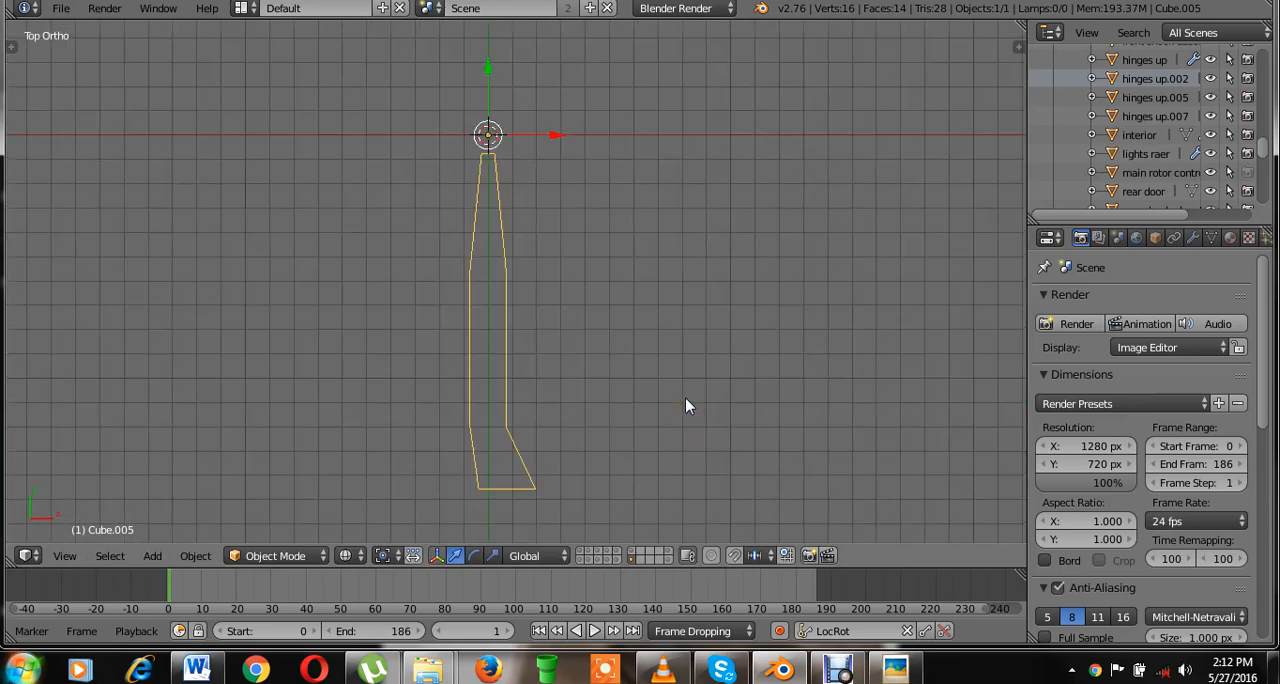
{"action": "scroll", "coordinate": [675, 337], "scroll_direction": "up", "scroll_amount": 3}
{"action": "scroll", "coordinate": [670, 321], "scroll_direction": "down", "scroll_amount": 2}
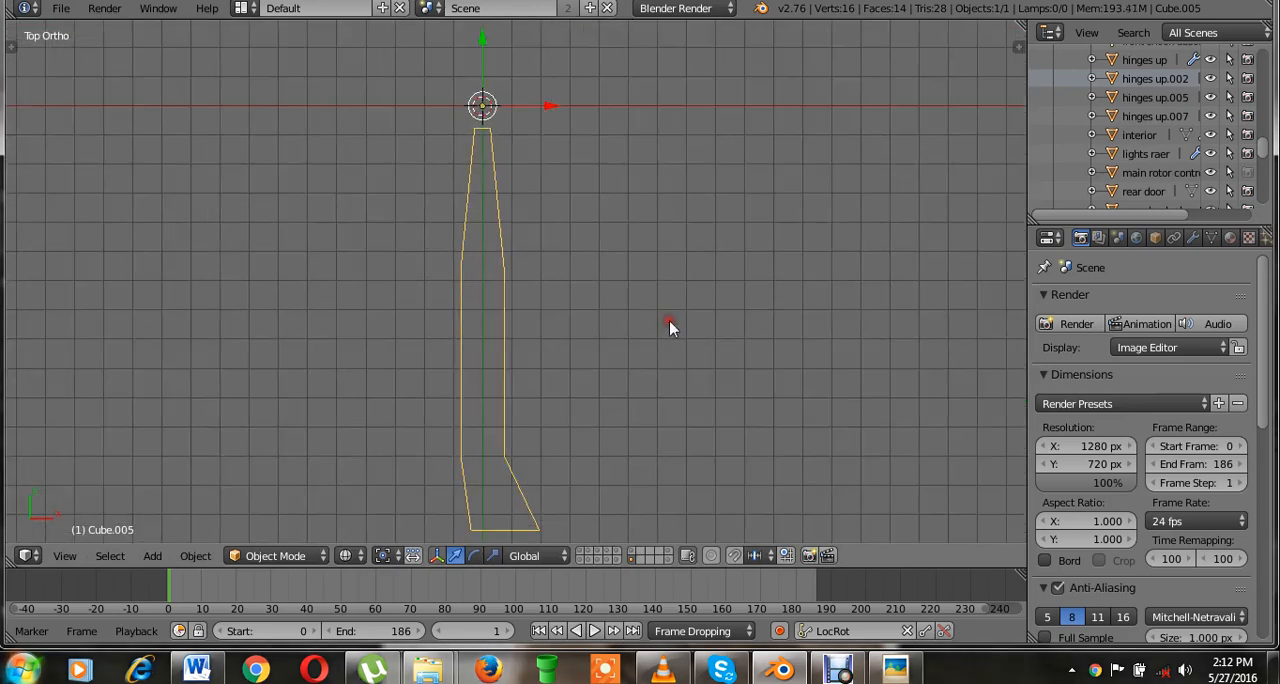
{"action": "key", "text": "z"}
{"action": "scroll", "coordinate": [611, 350], "scroll_direction": "down", "scroll_amount": 2}
{"action": "scroll", "coordinate": [611, 350], "scroll_direction": "up", "scroll_amount": 2}
{"action": "key", "text": "z"}
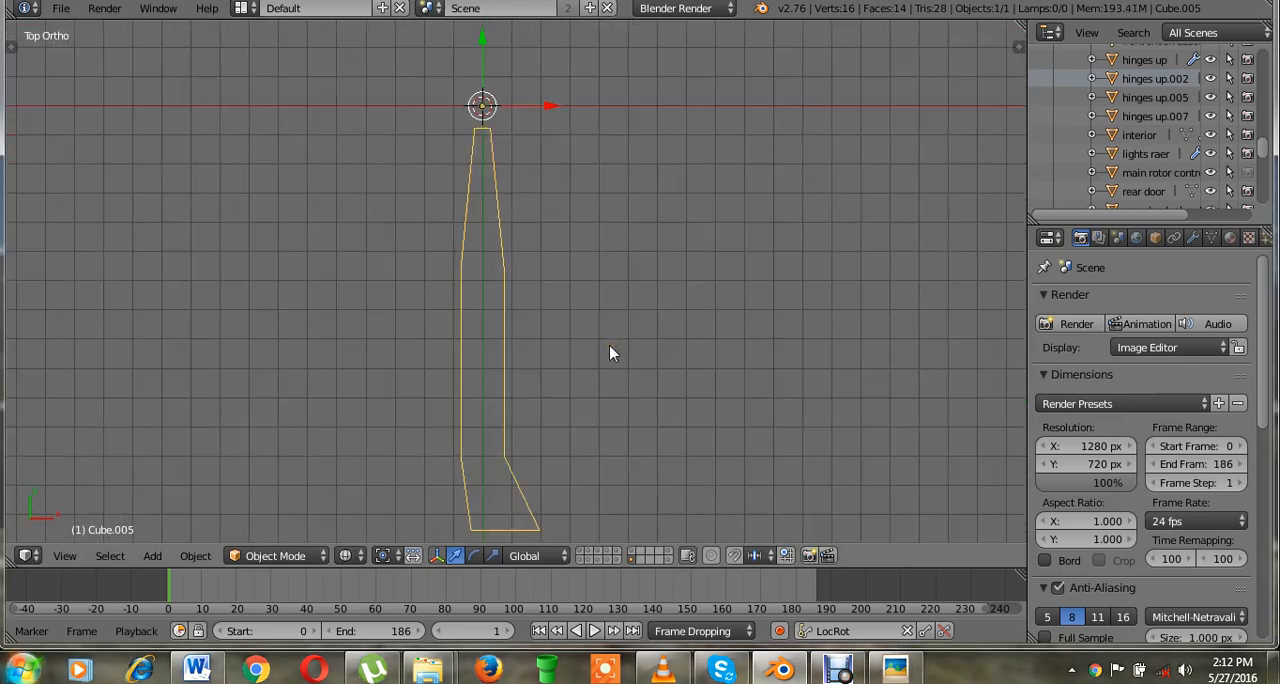
{"action": "middle_click_drag", "start_coordinate": [644, 270], "coordinate": [661, 279], "text": "shift"}
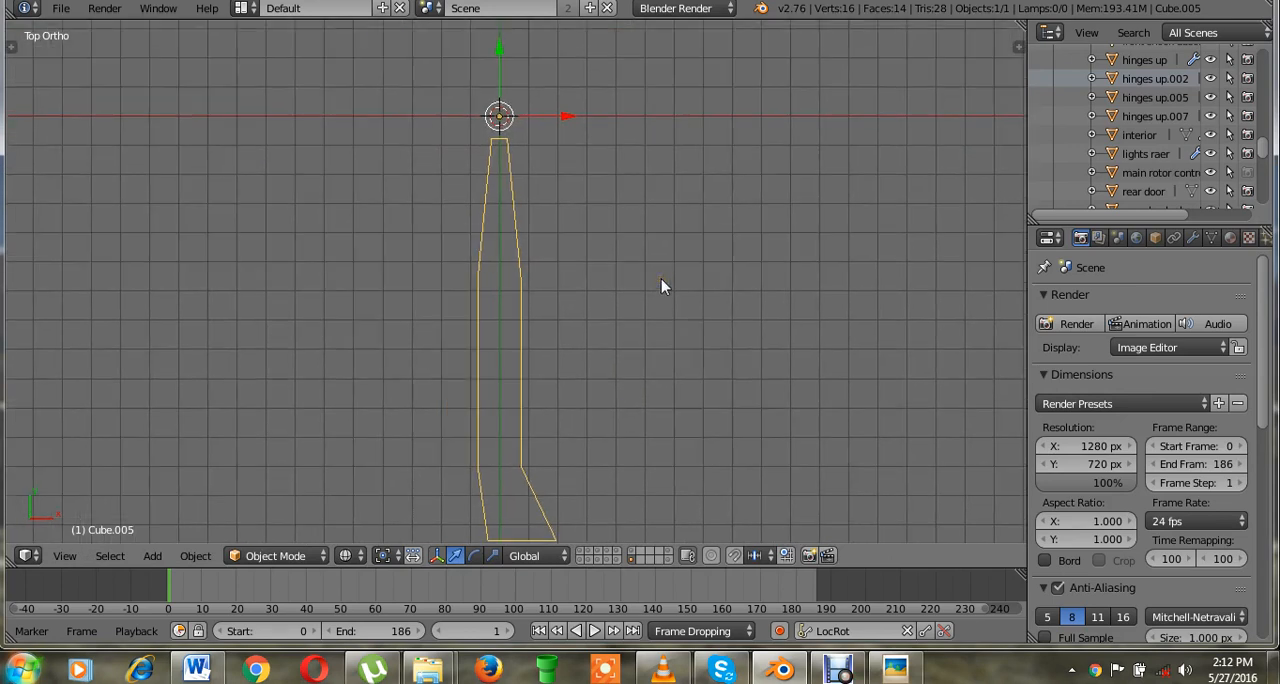
Try rotating the blade around its origin in the top view.
{"action": "scroll", "coordinate": [661, 279], "scroll_direction": "down", "scroll_amount": 1}
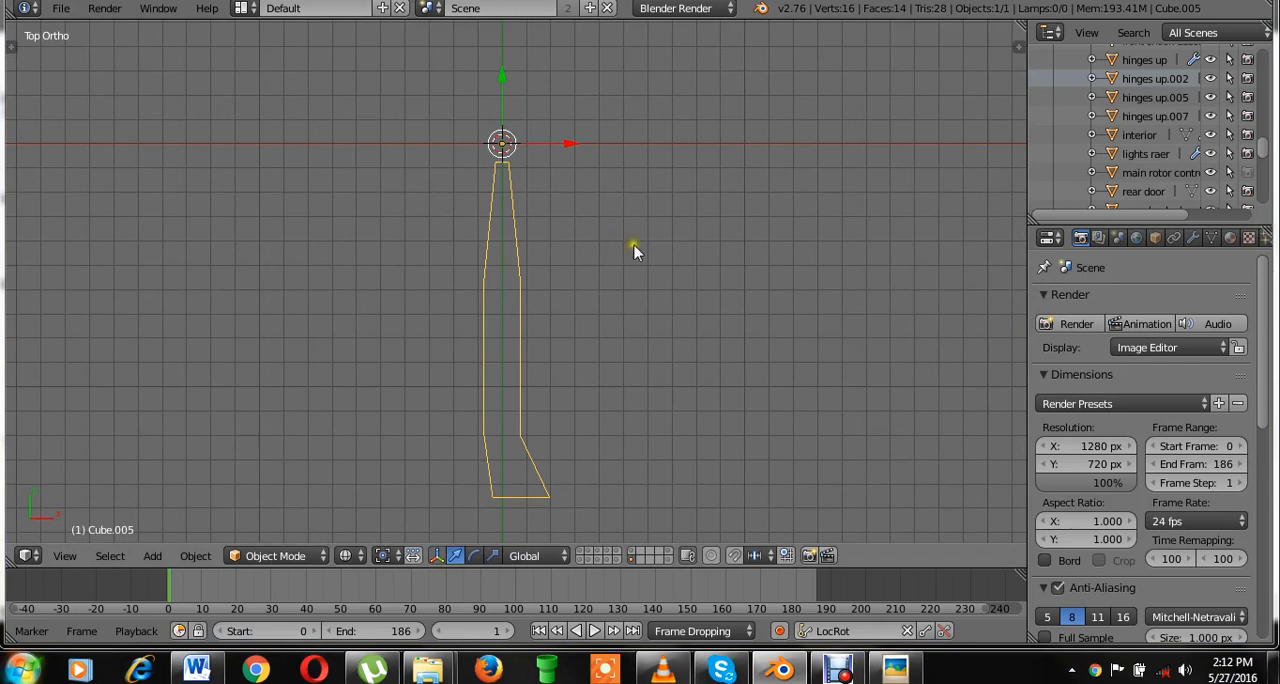
{"action": "key", "text": "r"}
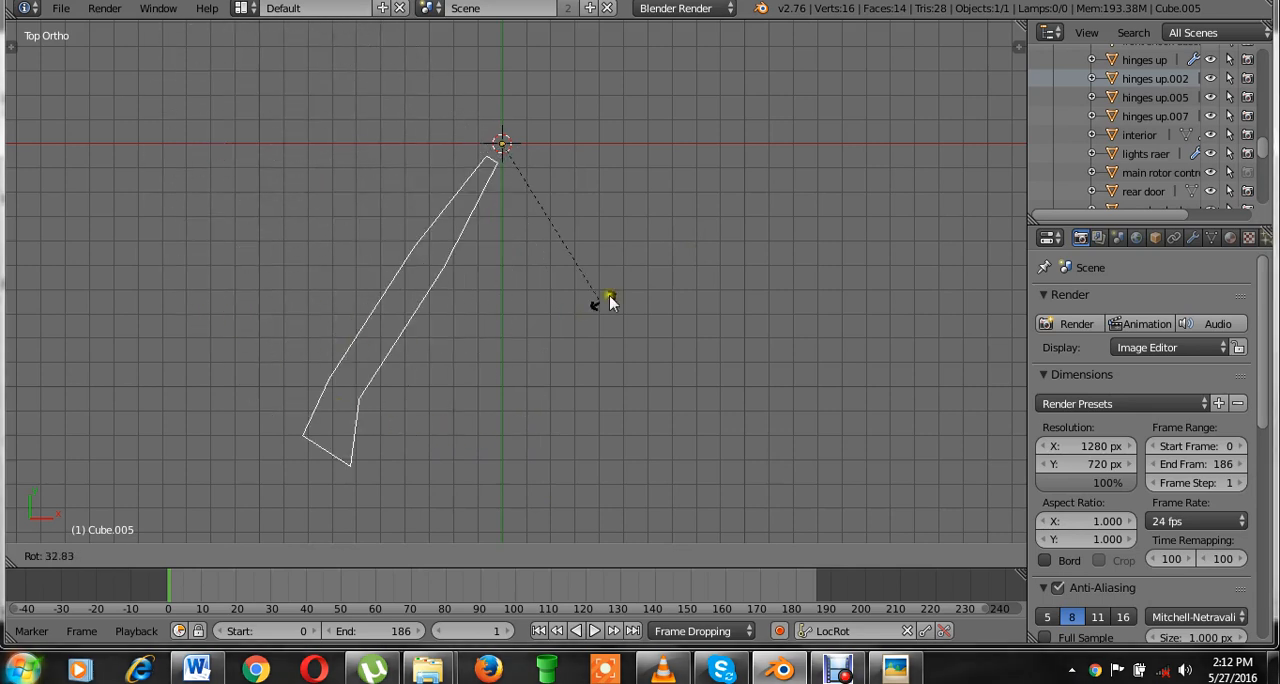
{"action": "left_click", "coordinate": [659, 215]}
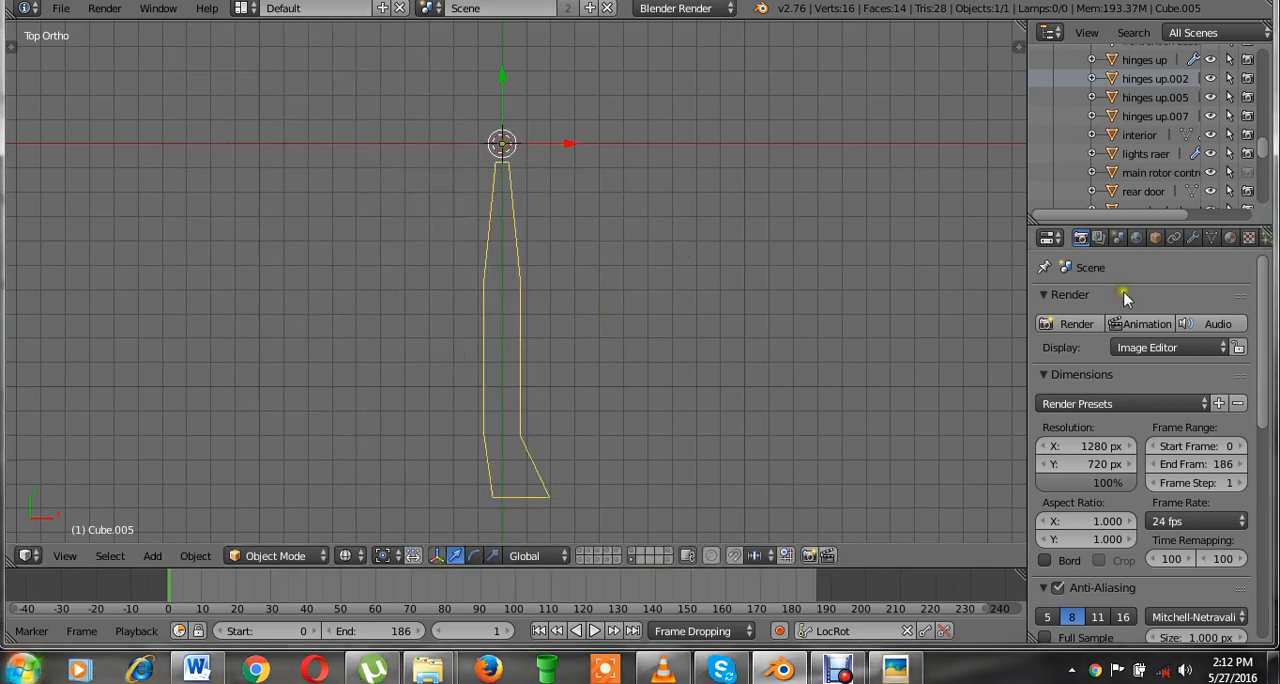
Show the blade's modifier settings in a slightly wider properties area and apply the blade's rotation and scale.
{"action": "left_click", "coordinate": [1191, 237]}
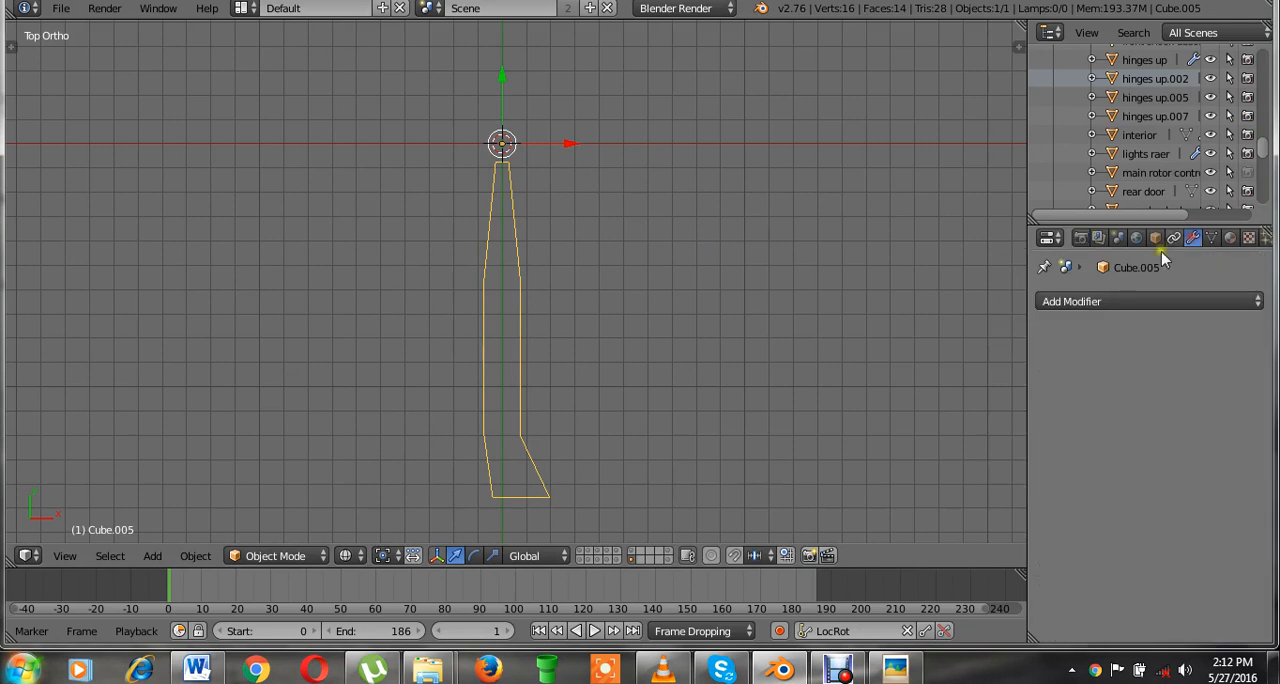
{"action": "left_click_drag", "start_coordinate": [1029, 288], "coordinate": [1005, 288]}
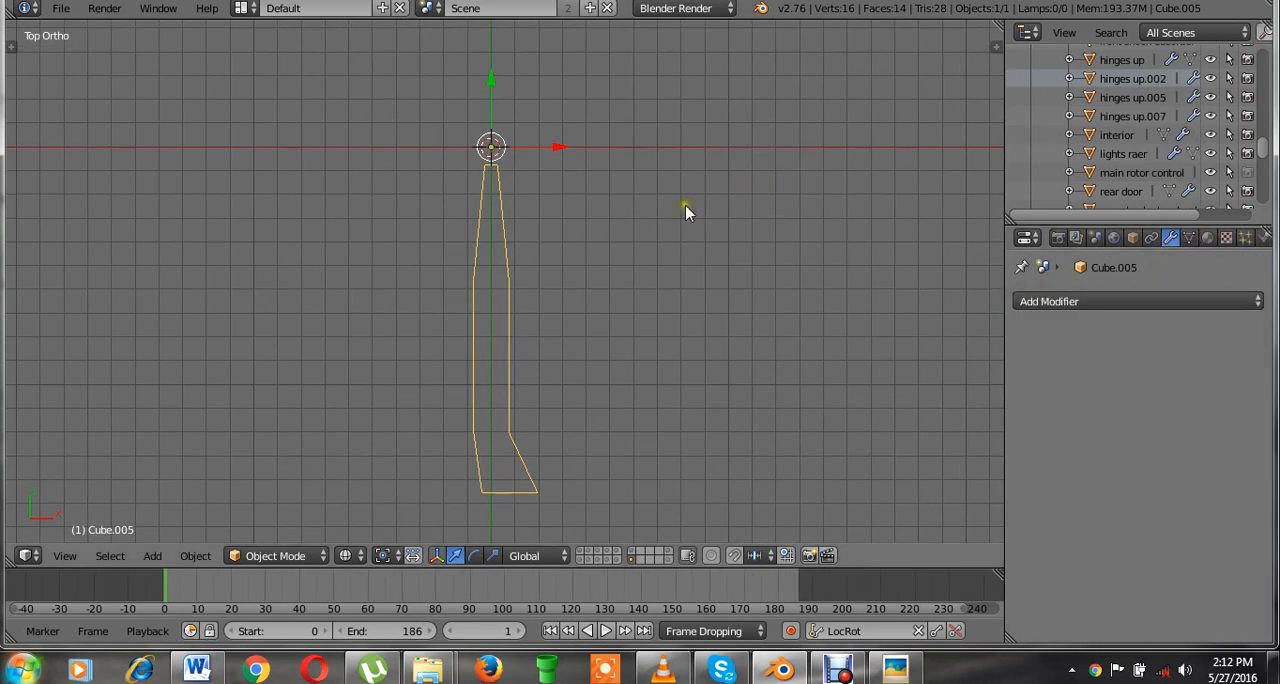
{"action": "key", "text": "ctrl+a"}
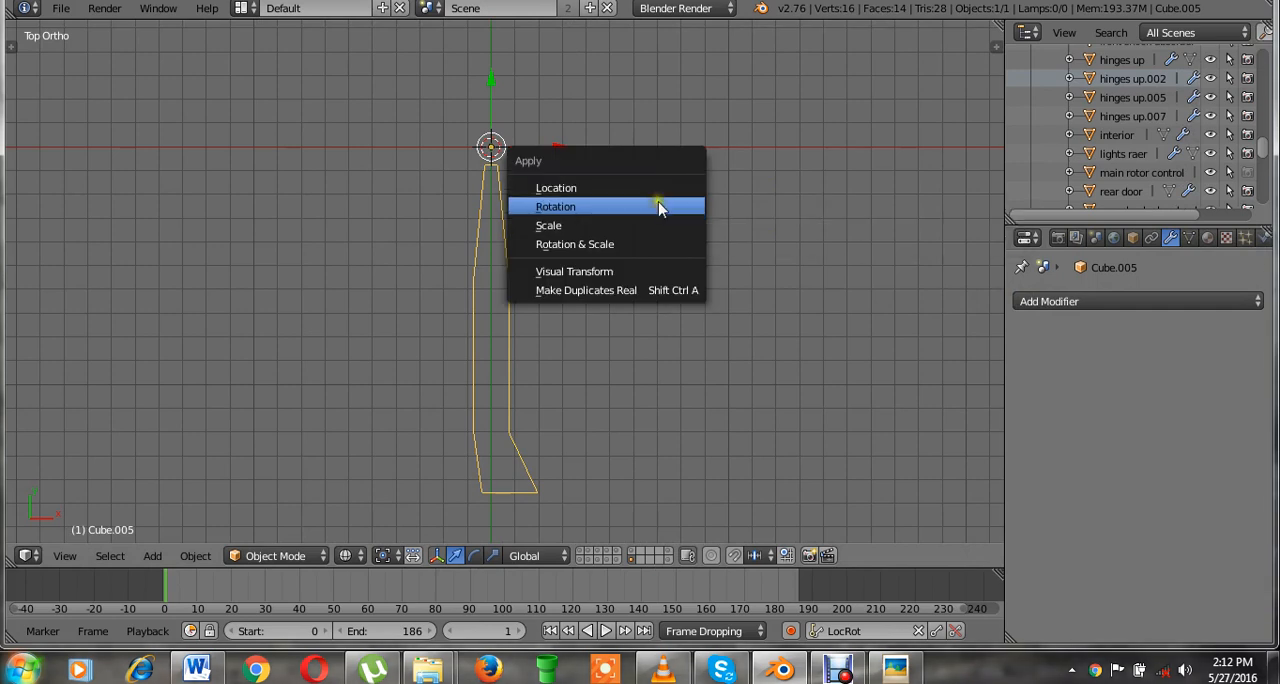
{"action": "left_click", "coordinate": [657, 205]}
{"action": "left_click", "coordinate": [657, 207]}
{"action": "key", "text": "ctrl+a"}
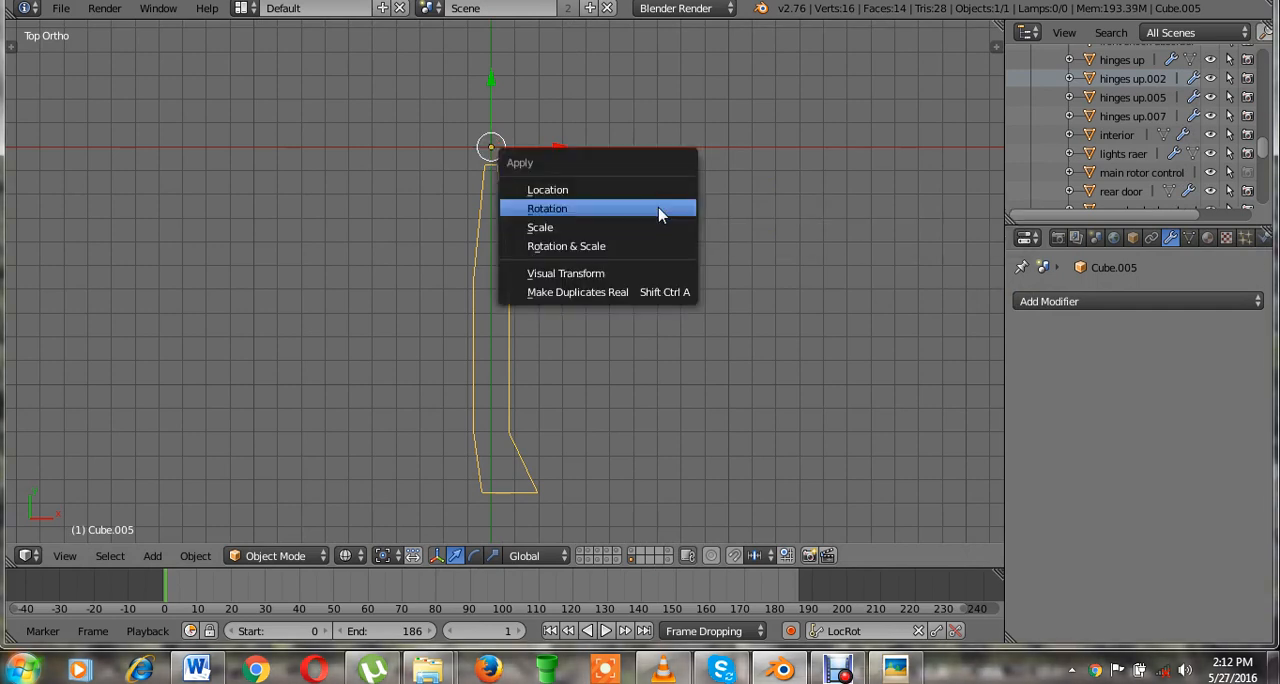
{"action": "left_click", "coordinate": [655, 227]}
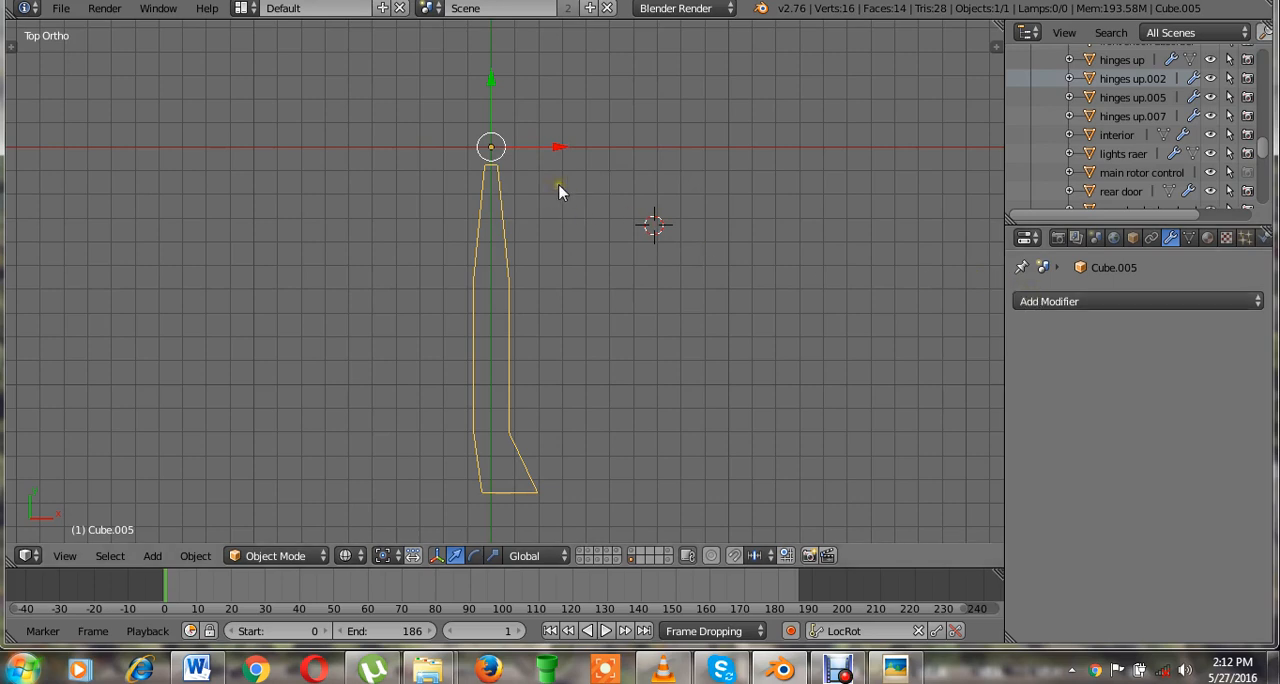
Reset the misplaced 3D cursor to the scene origin.
{"action": "key", "text": "shift+s"}
{"action": "left_click", "coordinate": [551, 245]}
{"action": "key", "text": "shift+s"}
{"action": "left_click", "coordinate": [592, 194]}
{"action": "key", "text": "shift+s"}
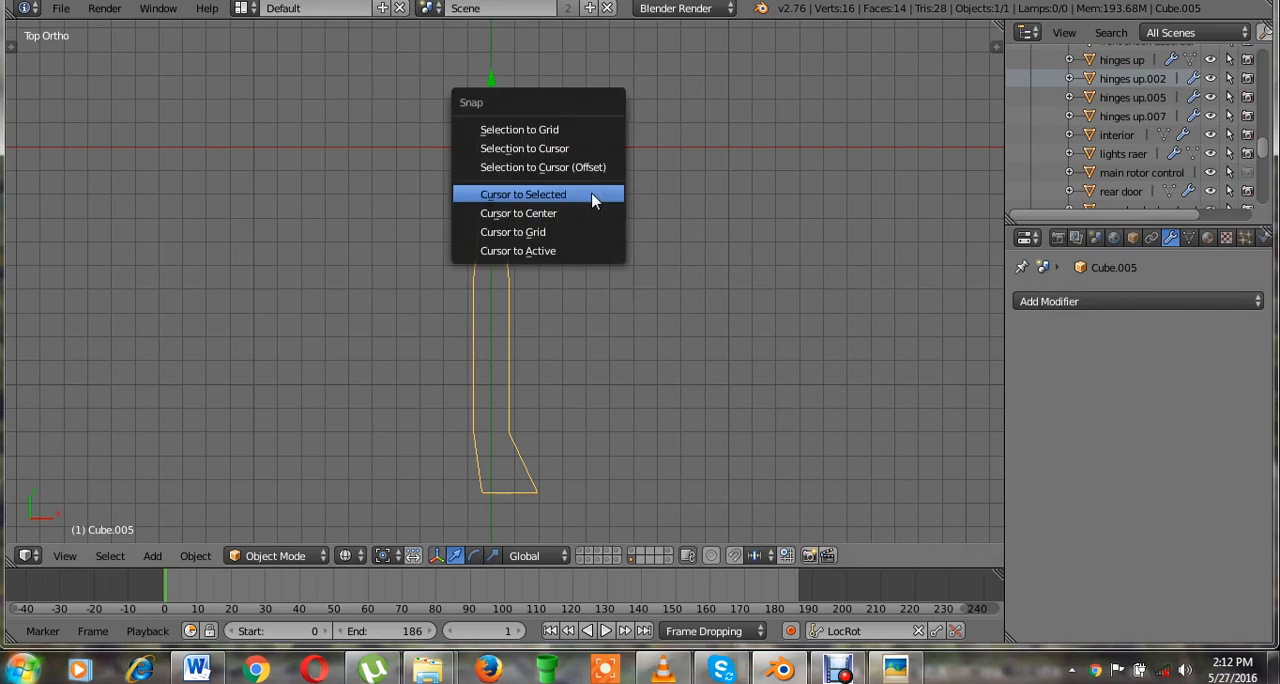
{"action": "key", "text": "shift+s"}
{"action": "left_click", "coordinate": [827, 230]}
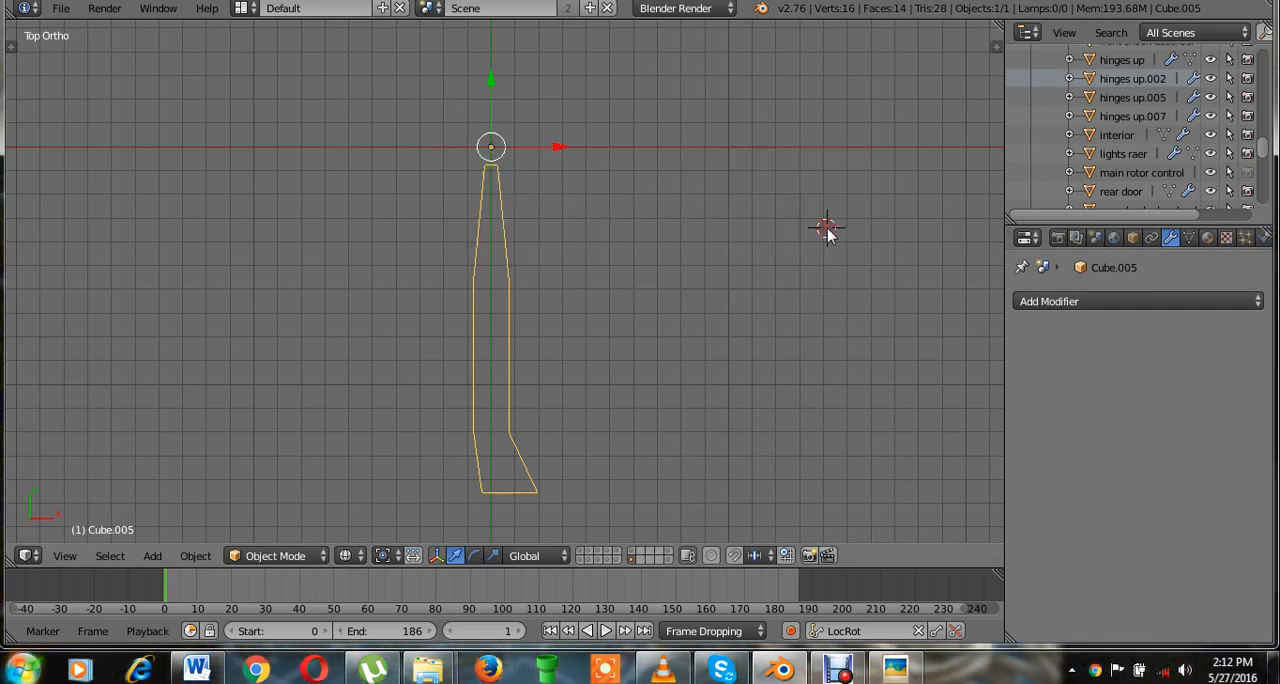
{"action": "key", "text": "shift+s"}
{"action": "key", "text": "shift+c"}
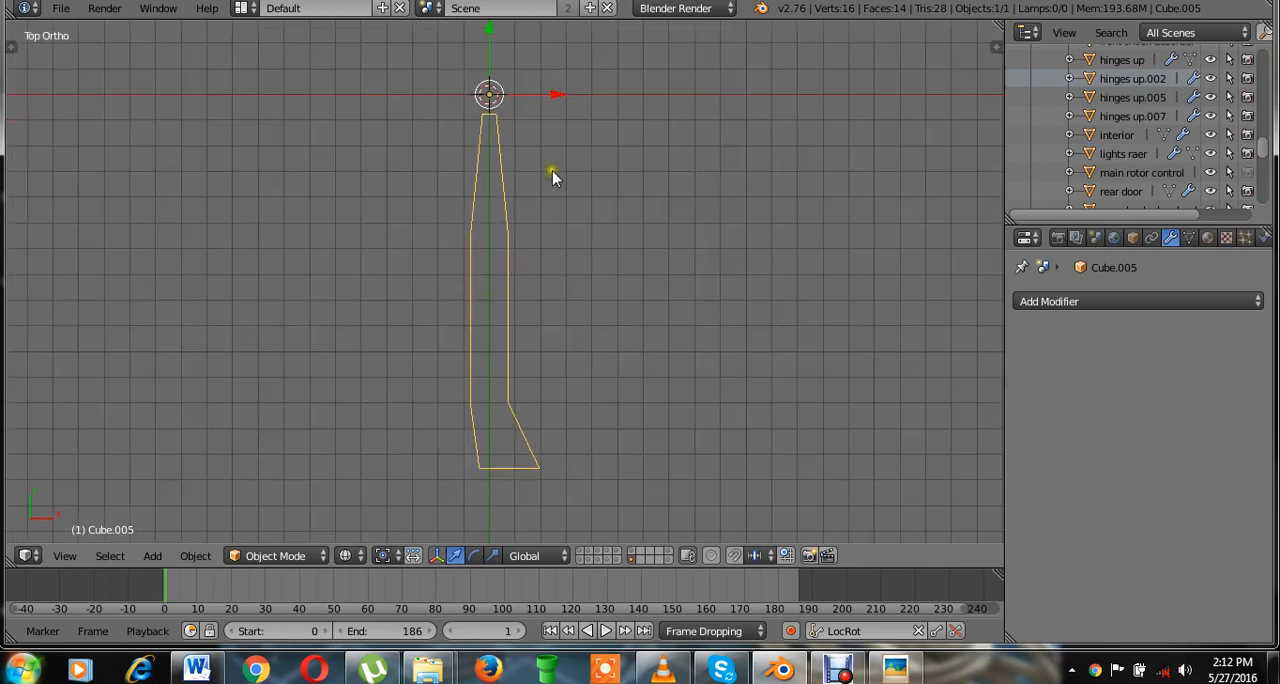
Add a plain axes empty at the scene origin, where the blade has its pivot.
{"action": "middle_click_drag", "start_coordinate": [552, 196], "coordinate": [547, 276], "text": "shift"}
{"action": "key", "text": "shift+a"}
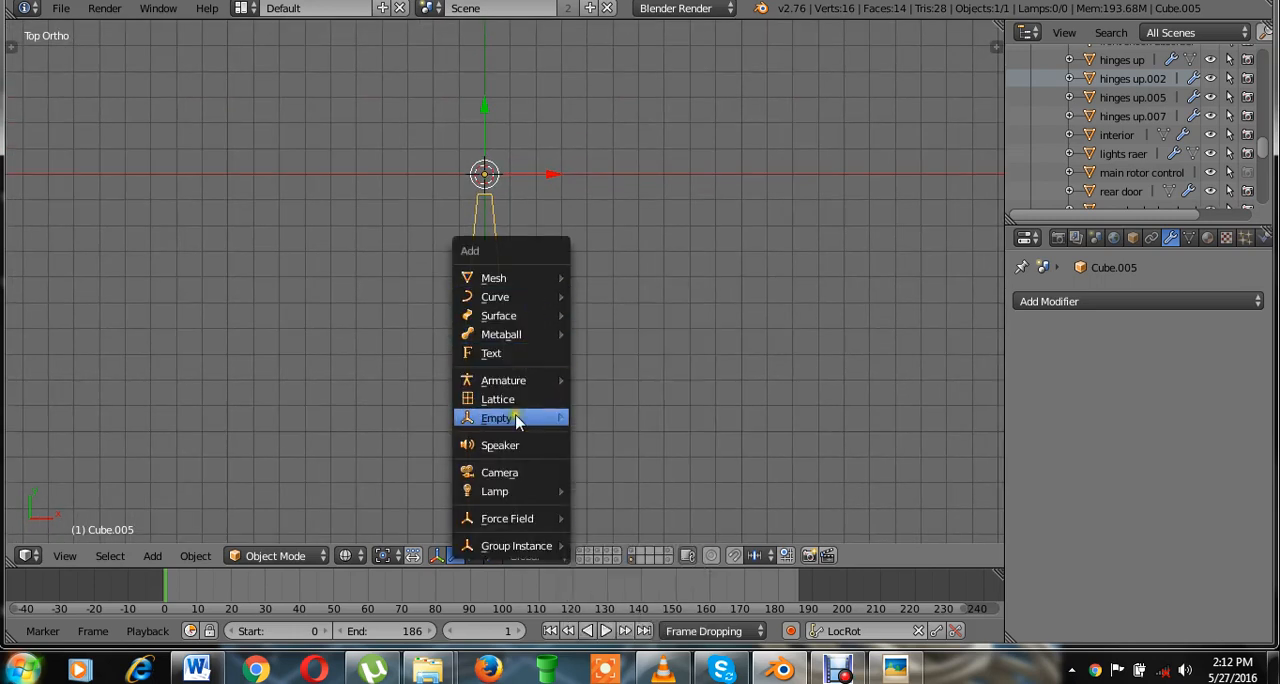
{"action": "mouse_move", "coordinate": [515, 418]}
{"action": "left_click", "coordinate": [624, 420]}
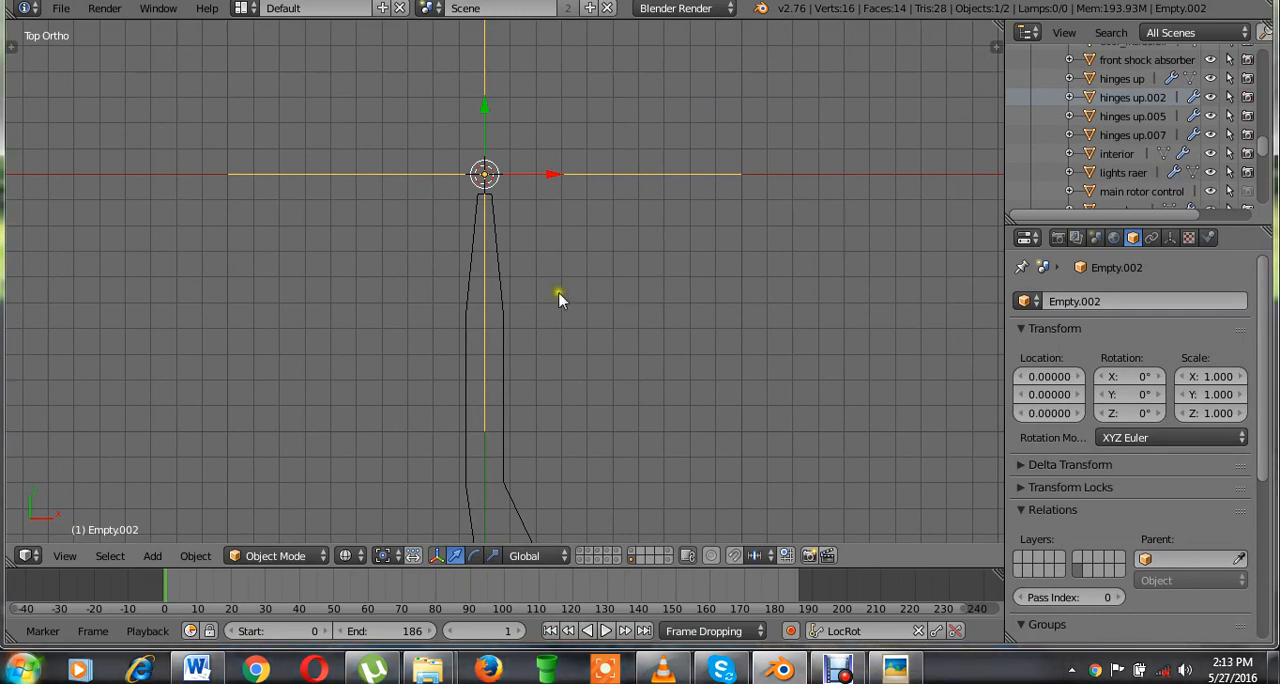
Add an Array modifier to the blade with a fixed count of 5.
{"action": "right_click", "coordinate": [507, 304]}
{"action": "left_click", "coordinate": [1100, 301]}
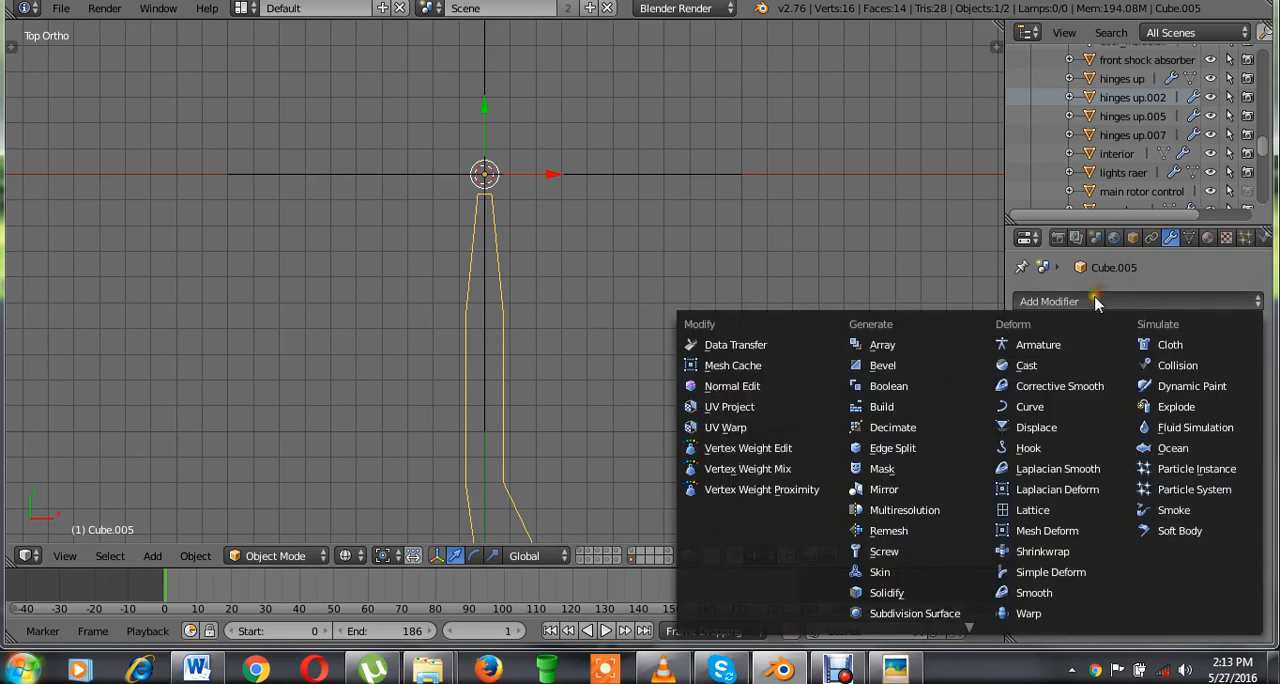
{"action": "left_click", "coordinate": [895, 341]}
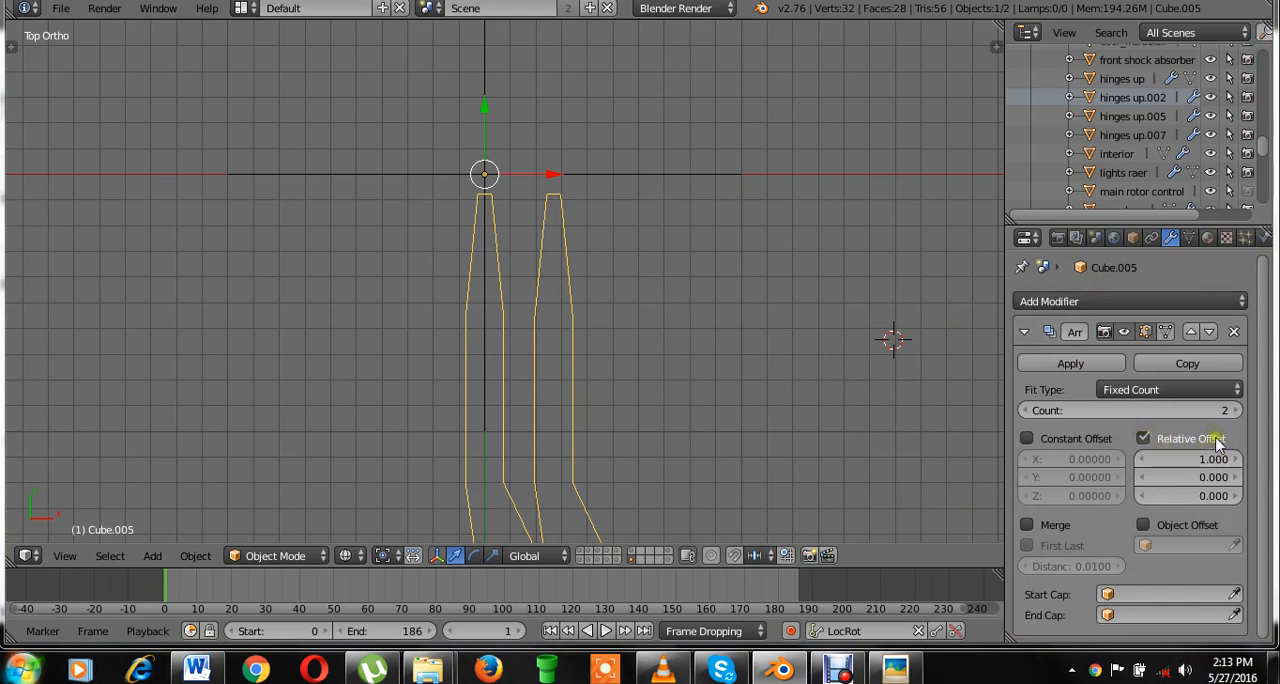
{"action": "left_click", "coordinate": [1237, 411]}
{"action": "left_click", "coordinate": [1237, 411]}
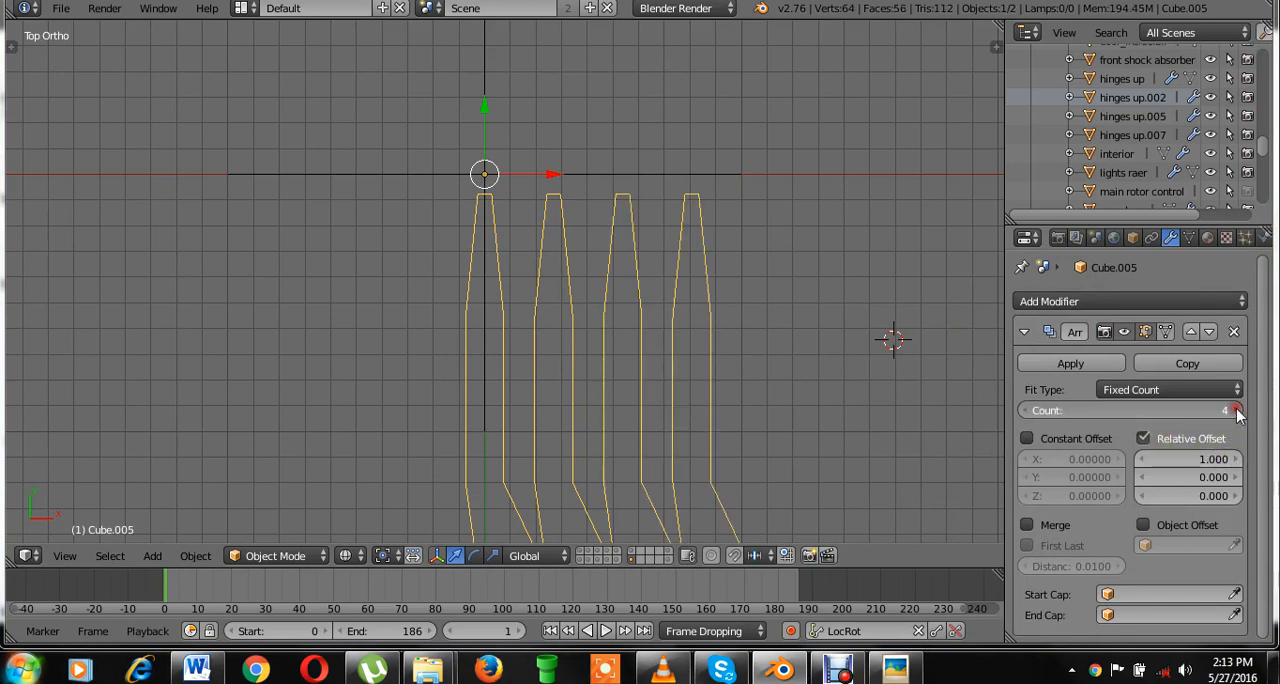
{"action": "left_click", "coordinate": [1237, 411]}
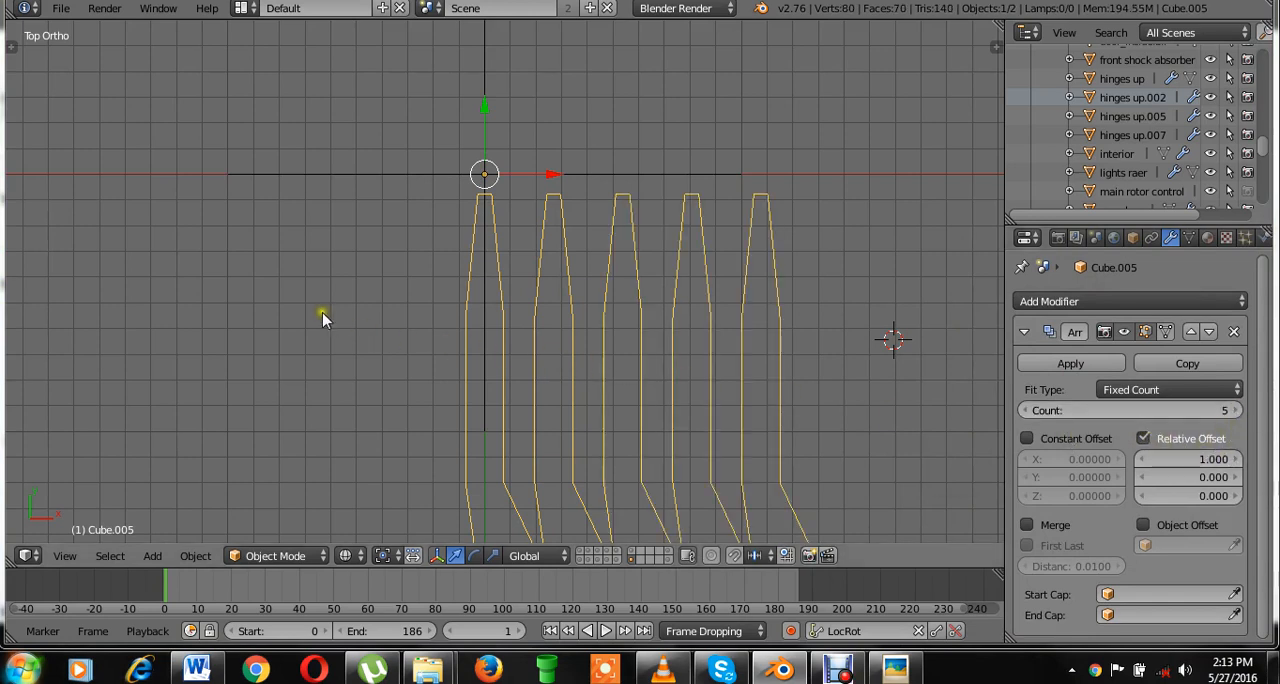
Turn off the array's relative offset and use an object offset driven by the plain axes empty.
{"action": "left_click", "coordinate": [1143, 438]}
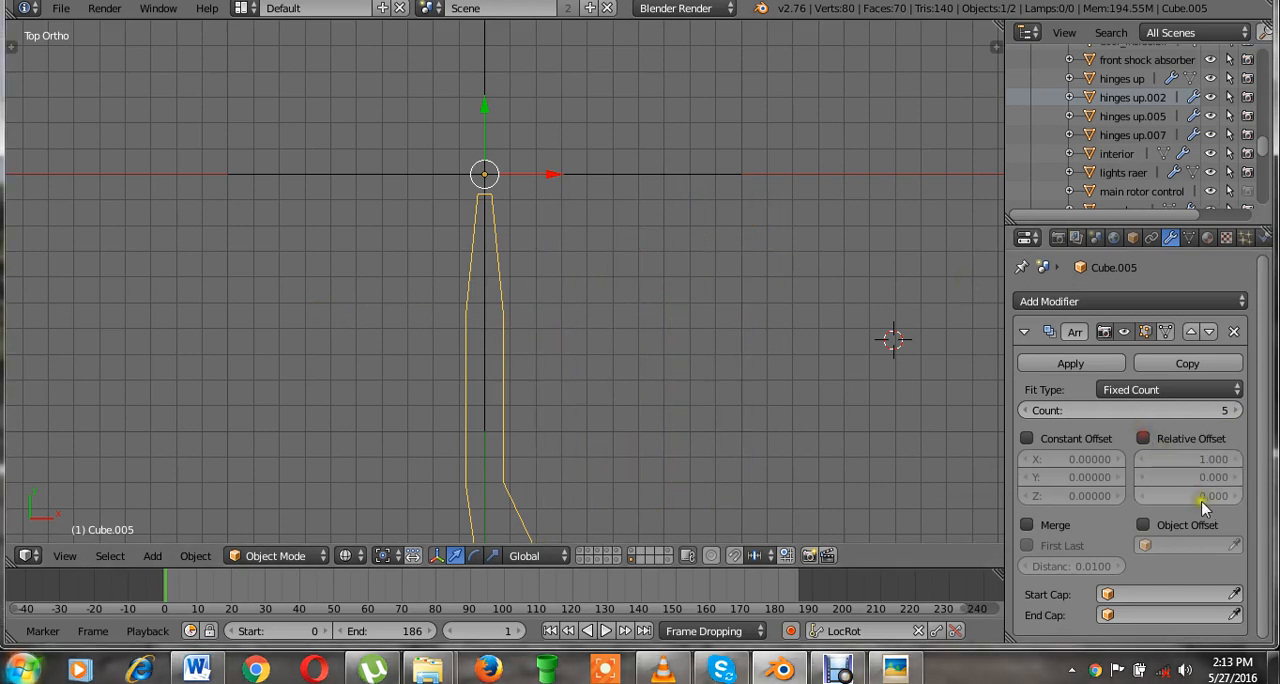
{"action": "left_click", "coordinate": [1143, 525]}
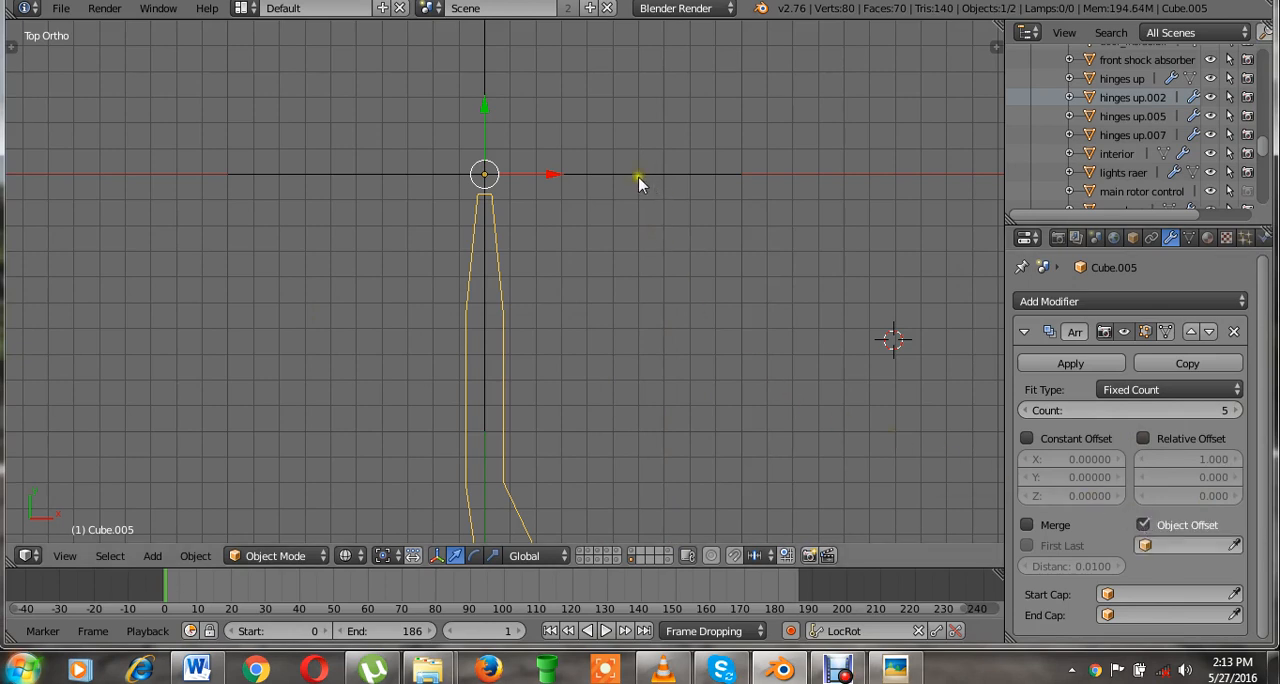
{"action": "left_click", "coordinate": [1234, 545]}
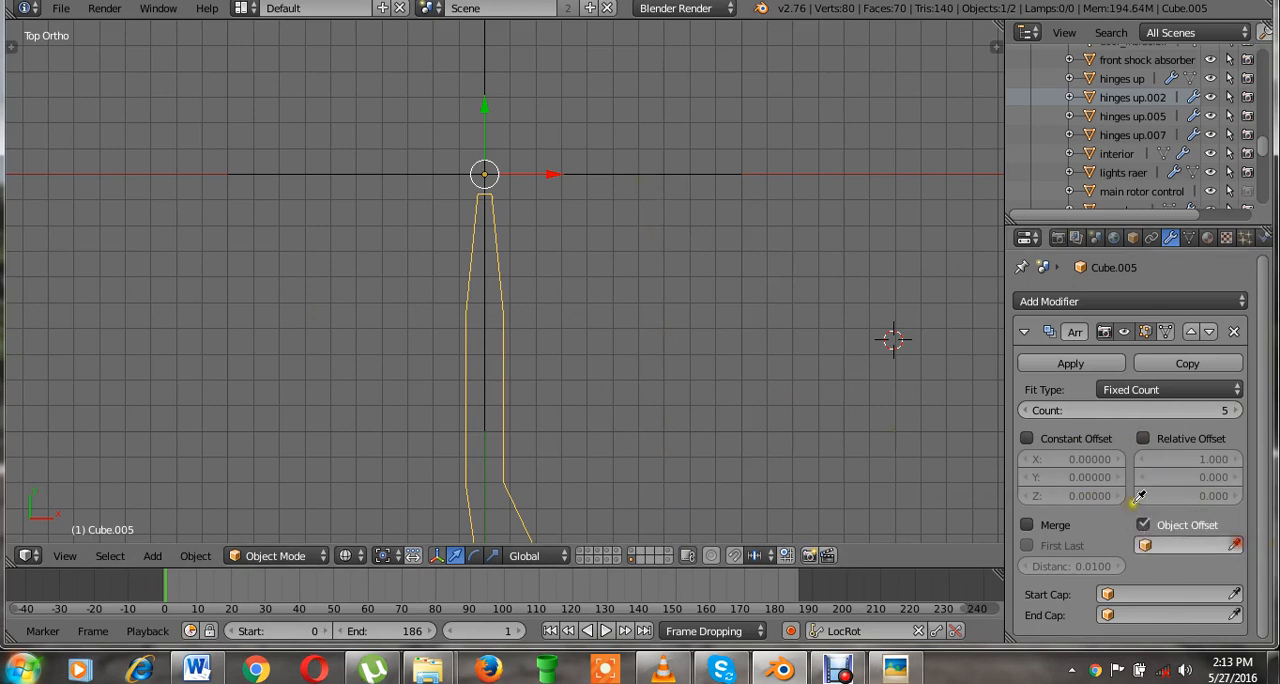
{"action": "left_click", "coordinate": [600, 172]}
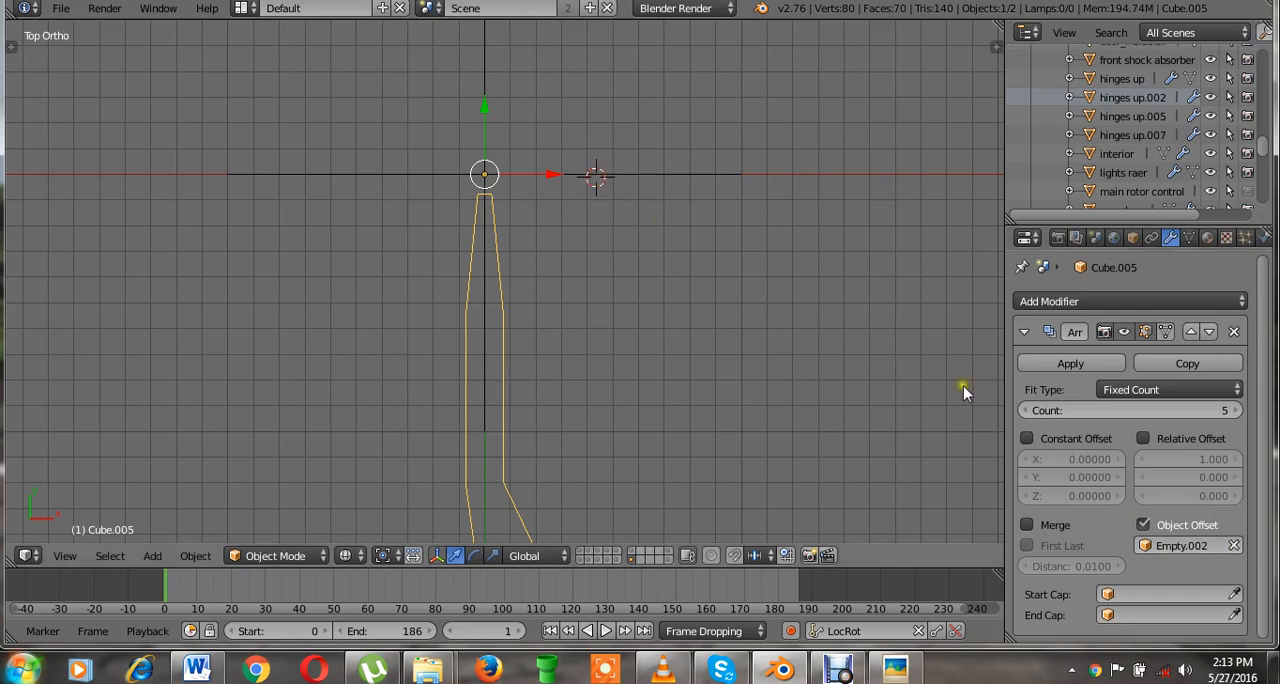
Switch the viewport to solid shading and try rotating the empty to fan out the blade copies.
{"action": "scroll", "coordinate": [748, 351], "scroll_direction": "down", "scroll_amount": 2}
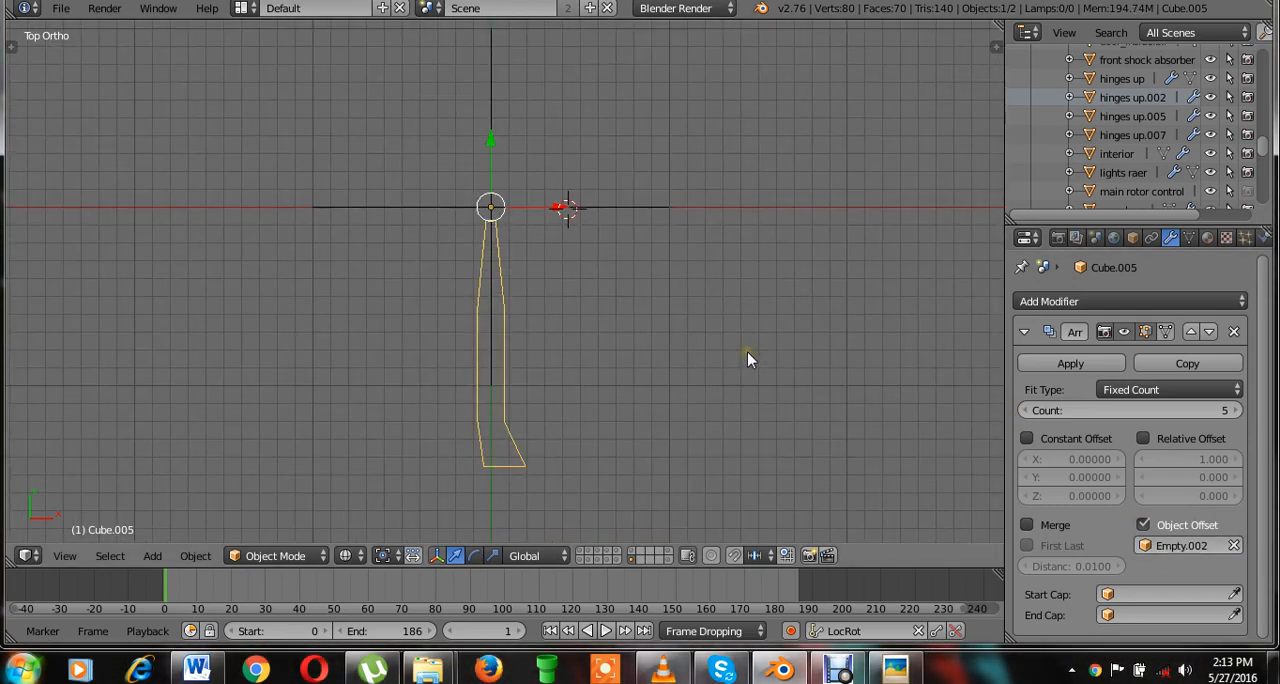
{"action": "scroll", "coordinate": [720, 362], "scroll_direction": "up", "scroll_amount": 1}
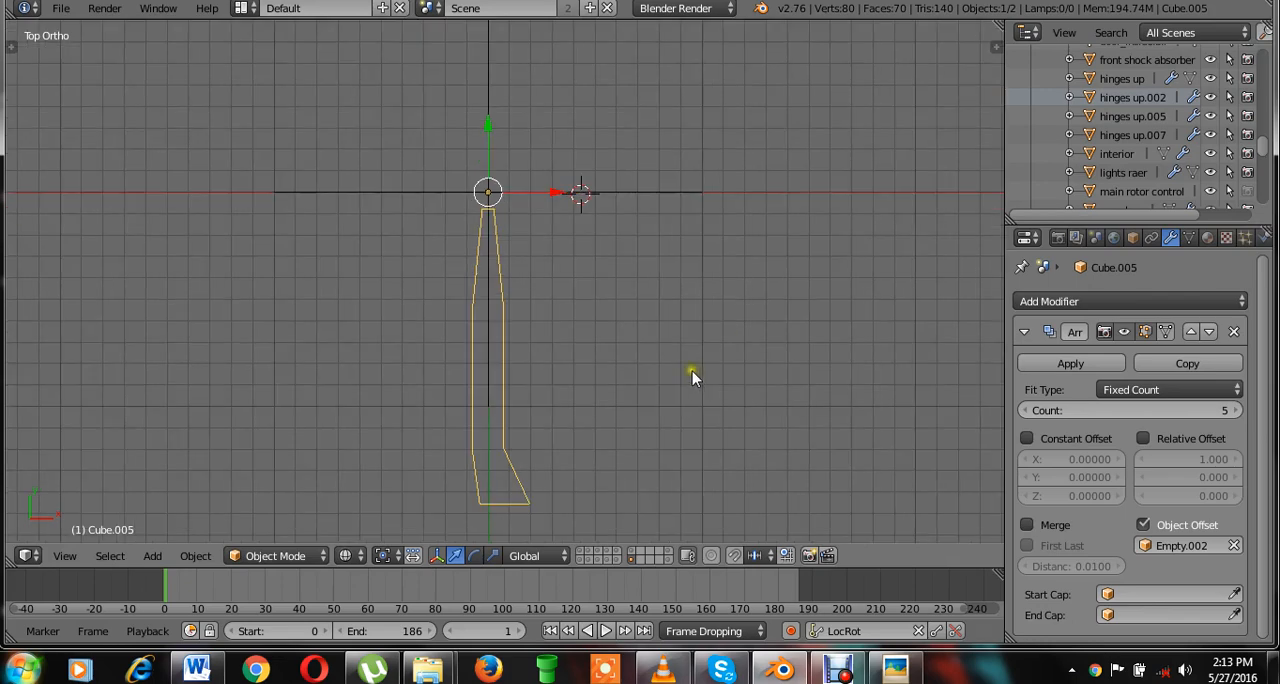
{"action": "right_click", "coordinate": [618, 197]}
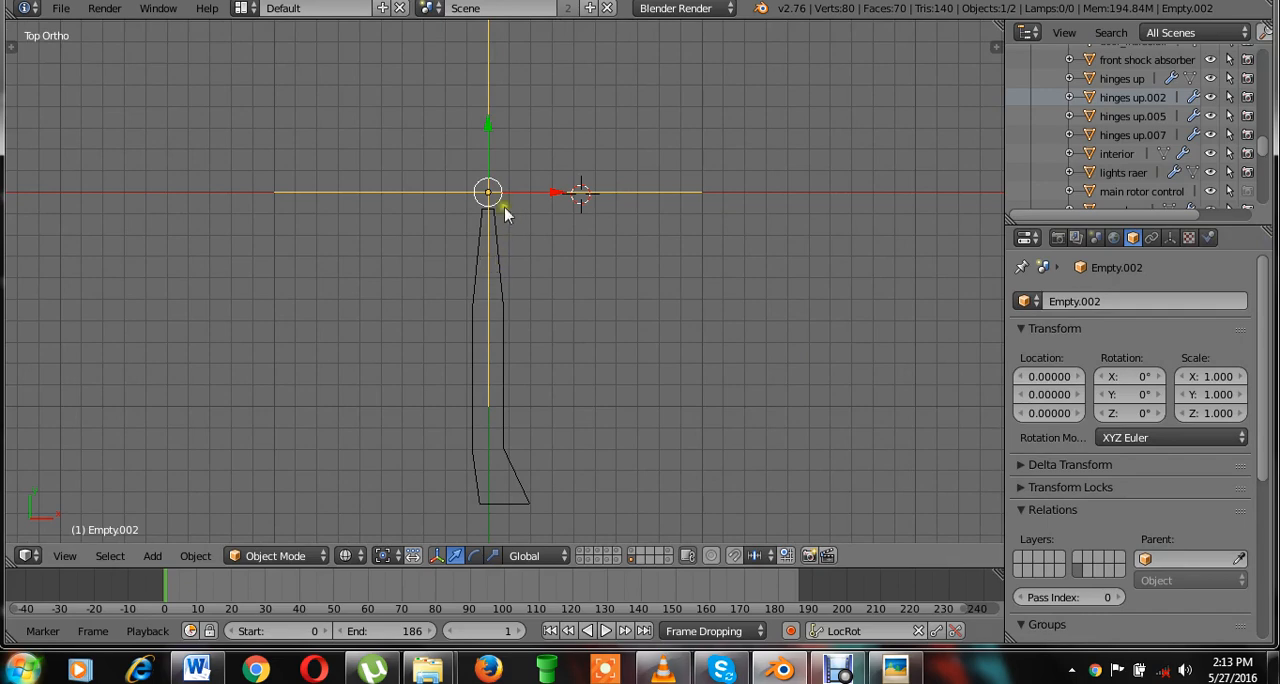
{"action": "key", "text": "r"}
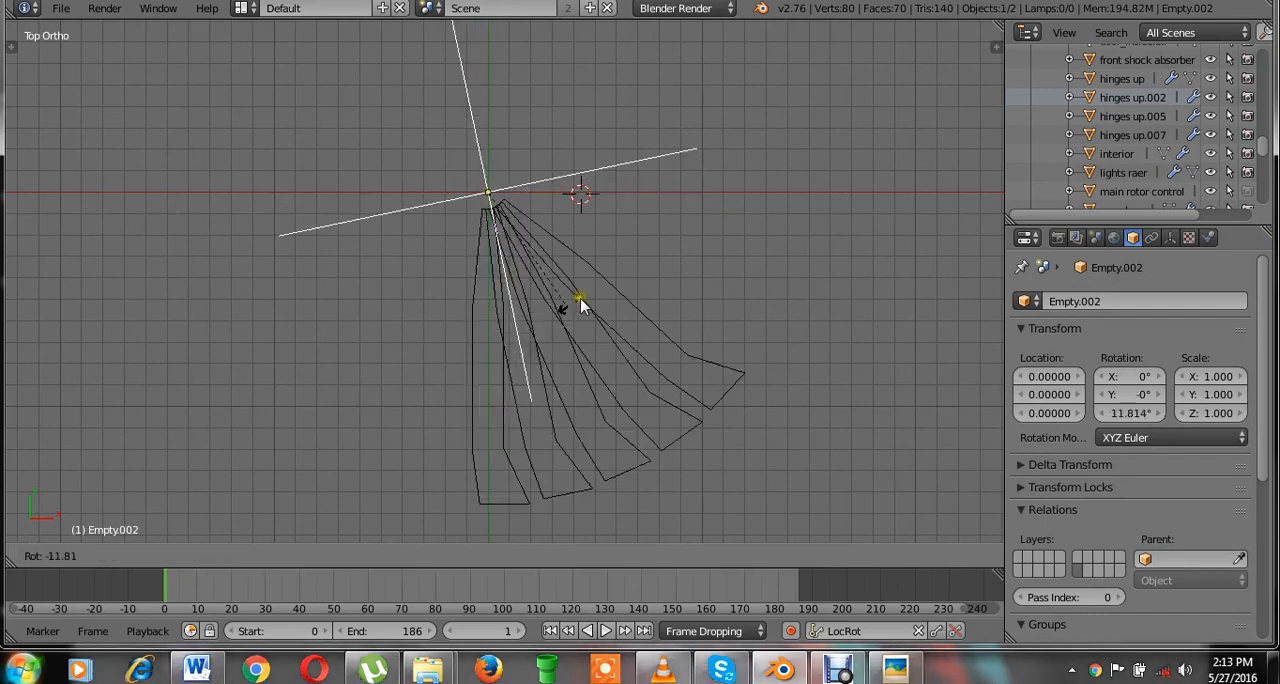
{"action": "key", "text": "Escape"}
{"action": "key", "text": "z"}
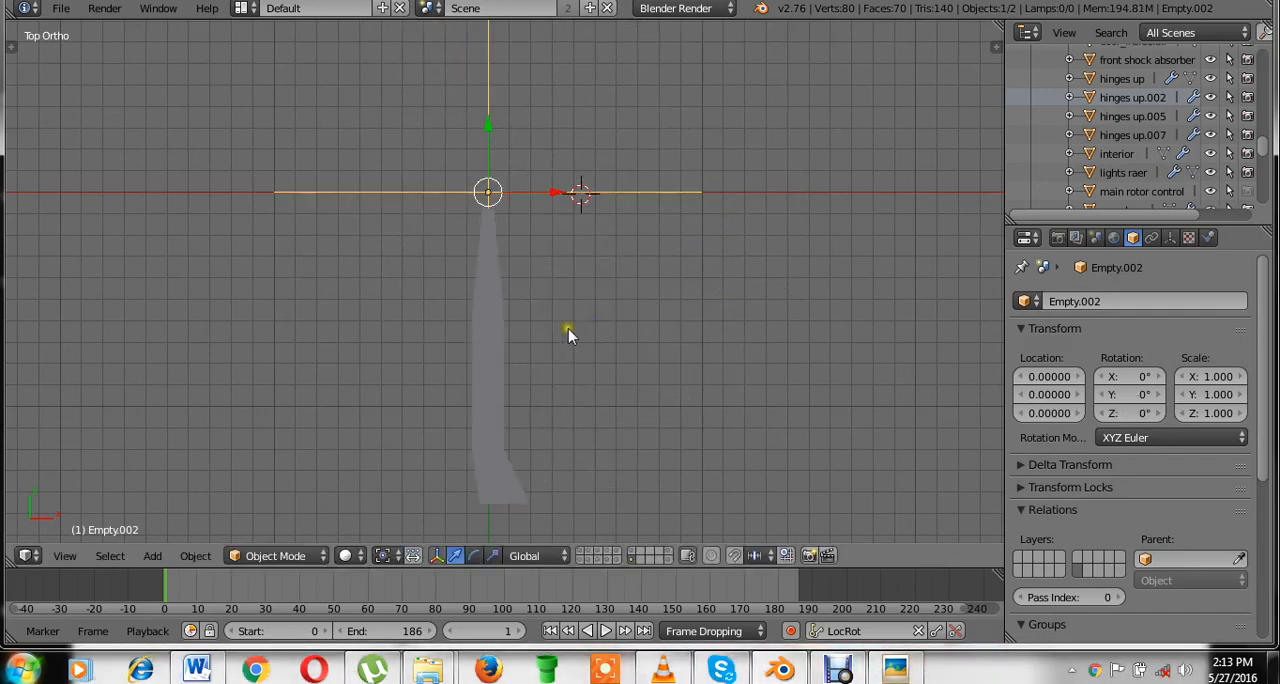
{"action": "key", "text": "r"}
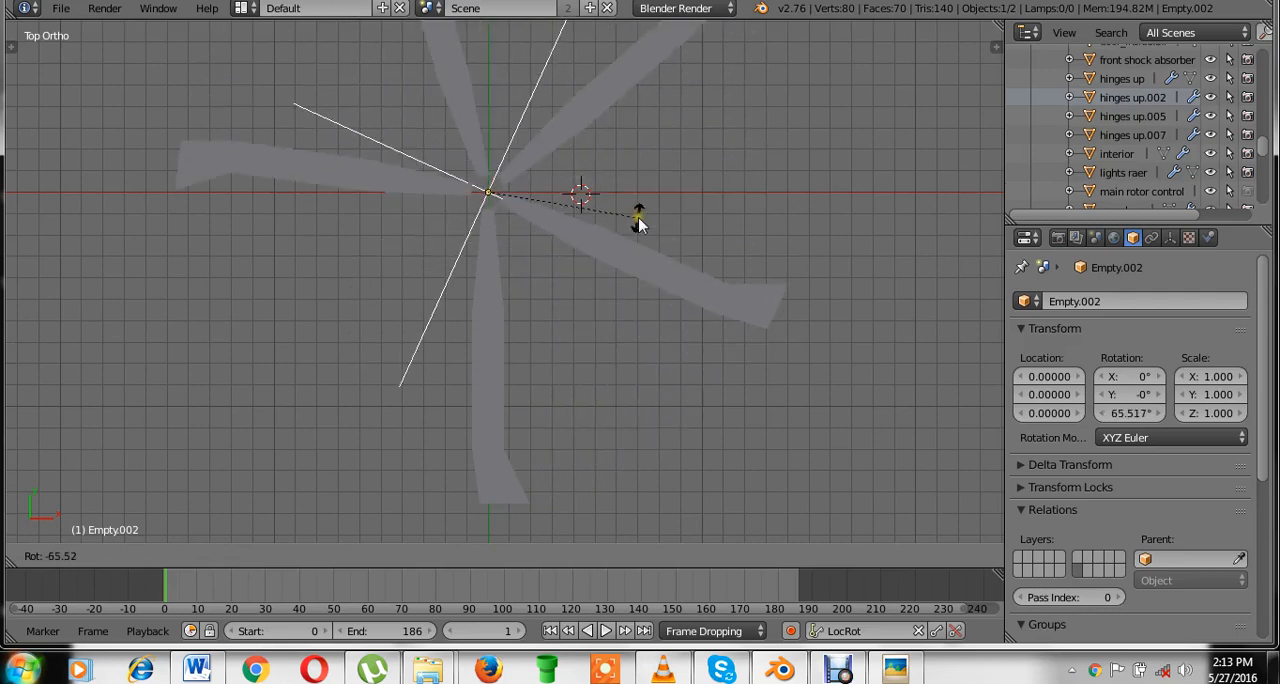
{"action": "key", "text": "Escape"}
{"action": "key", "text": "ctrl+s"}
{"action": "left_click", "coordinate": [720, 247]}
{"action": "left_click", "coordinate": [720, 247]}
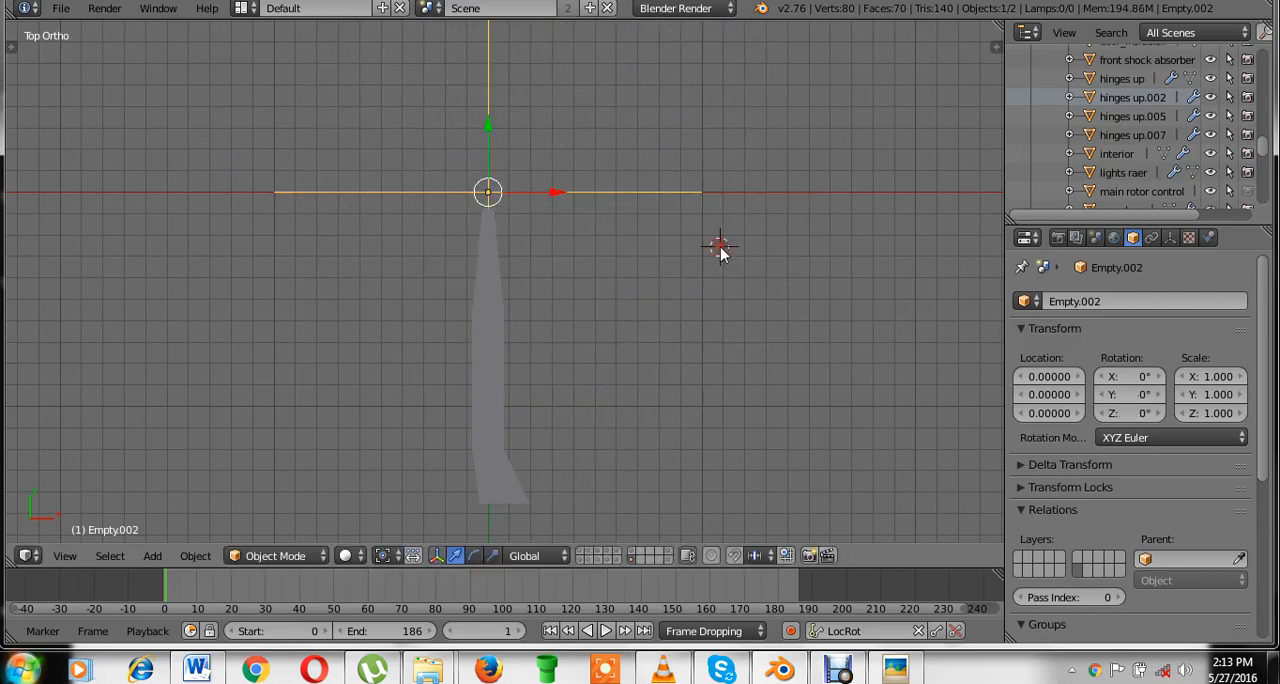
Set the empty's Z rotation to 360/5 so the five blades are spaced evenly around the hub.
{"action": "key", "text": "n"}
{"action": "scroll", "coordinate": [563, 251], "scroll_direction": "up", "scroll_amount": 4}
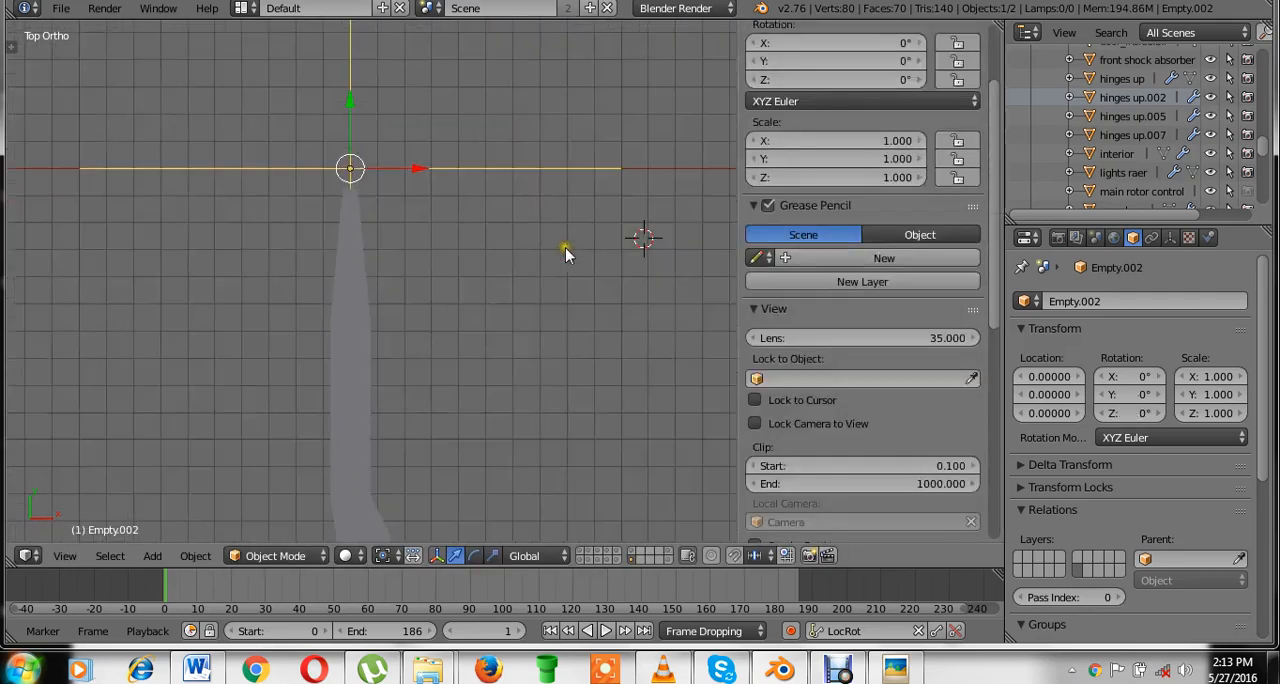
{"action": "scroll", "coordinate": [577, 255], "scroll_direction": "down", "scroll_amount": 2}
{"action": "middle_click_drag", "start_coordinate": [577, 255], "coordinate": [606, 289], "text": "shift"}
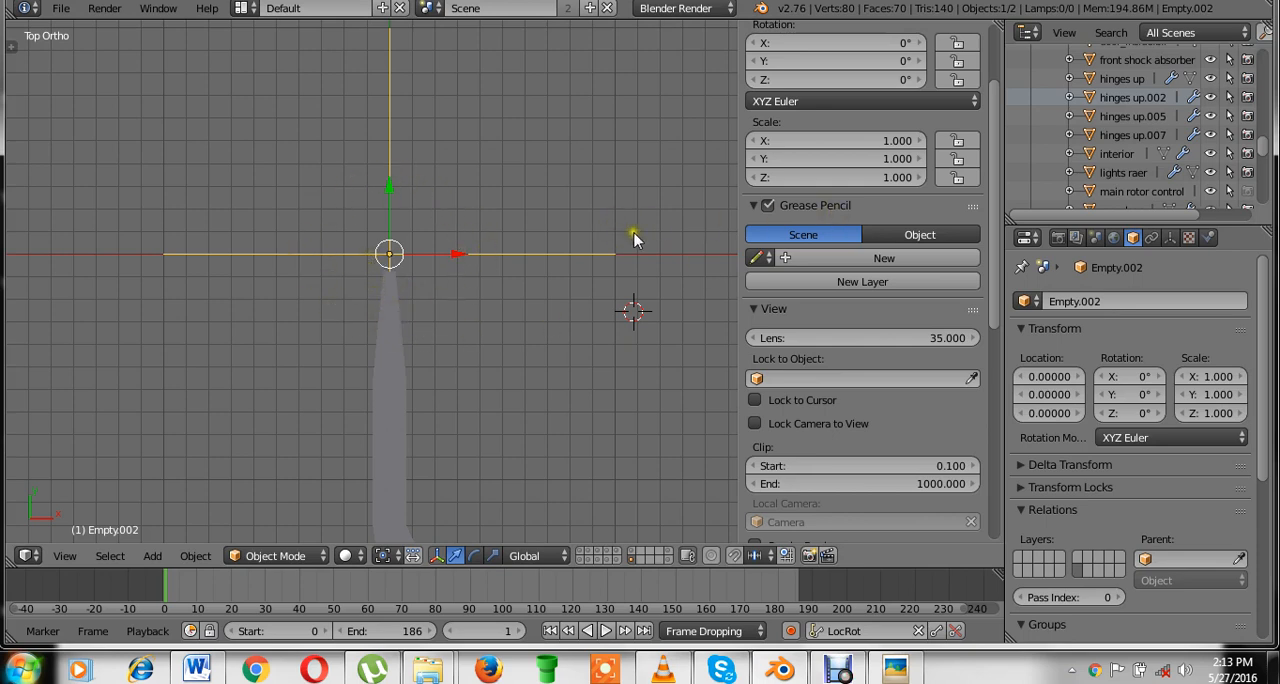
{"action": "scroll", "coordinate": [842, 210], "scroll_direction": "up", "scroll_amount": 3}
{"action": "left_click", "coordinate": [804, 192]}
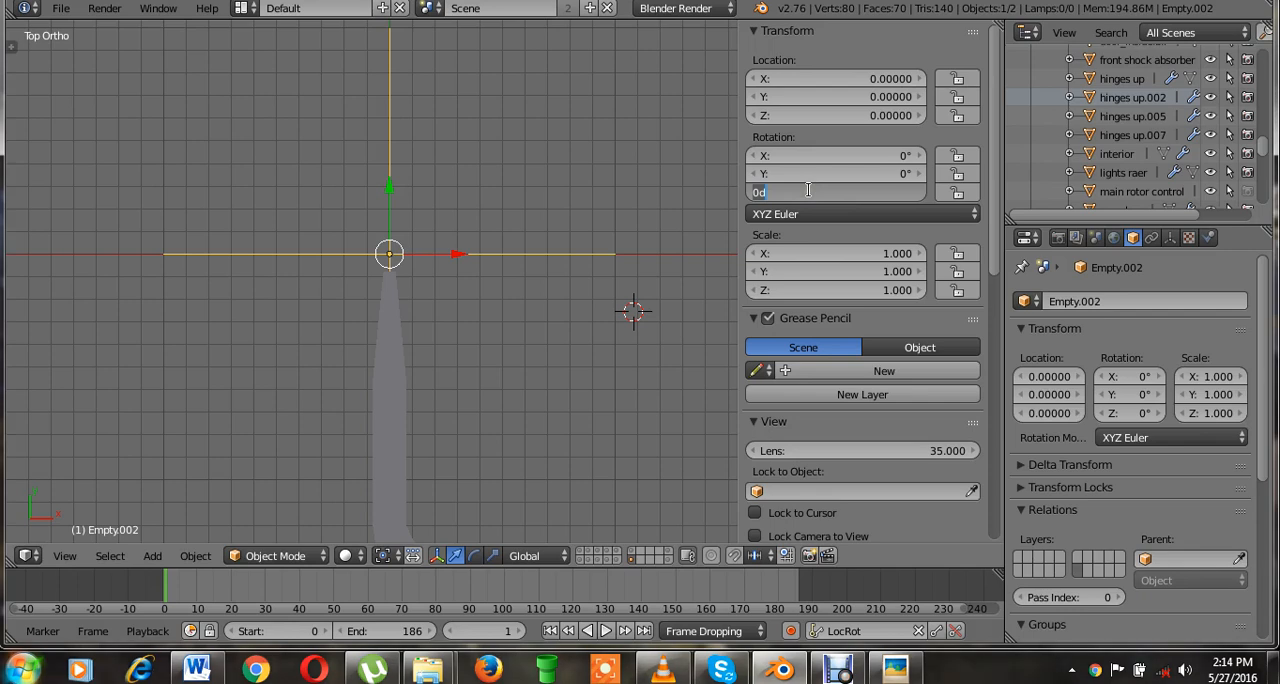
{"action": "type", "text": "360/5"}
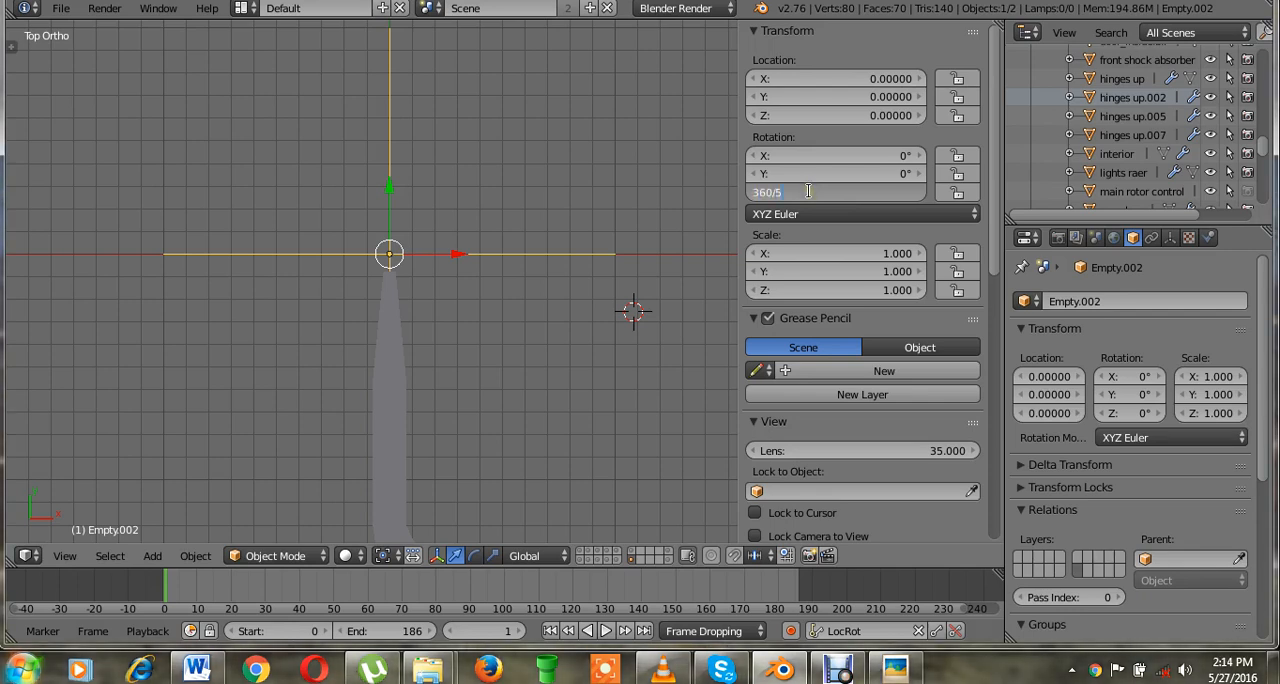
{"action": "key", "text": "Return"}
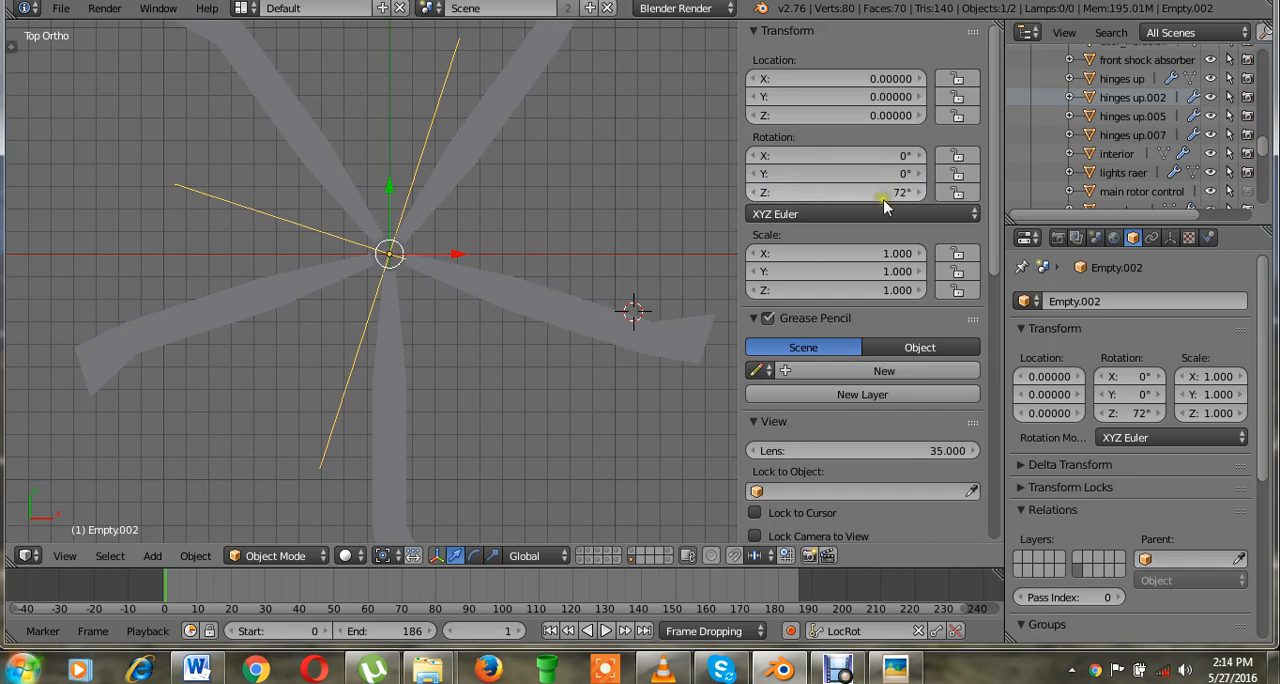
{"action": "scroll", "coordinate": [406, 287], "scroll_direction": "up", "scroll_amount": 1}
{"action": "key", "text": "n"}
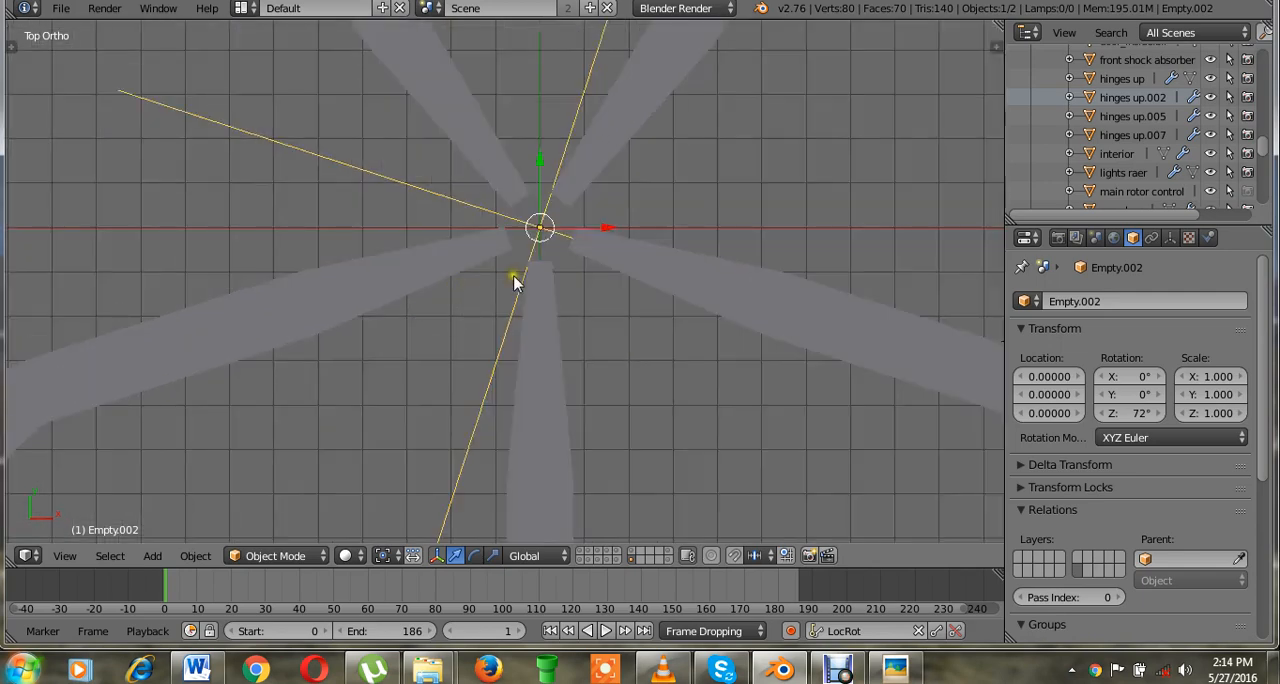
Add a mesh circle at the scene origin and scale it down around the inner part of the blades.
{"action": "scroll", "coordinate": [546, 280], "scroll_direction": "down", "scroll_amount": 5}
{"action": "scroll", "coordinate": [551, 297], "scroll_direction": "up", "scroll_amount": 5}
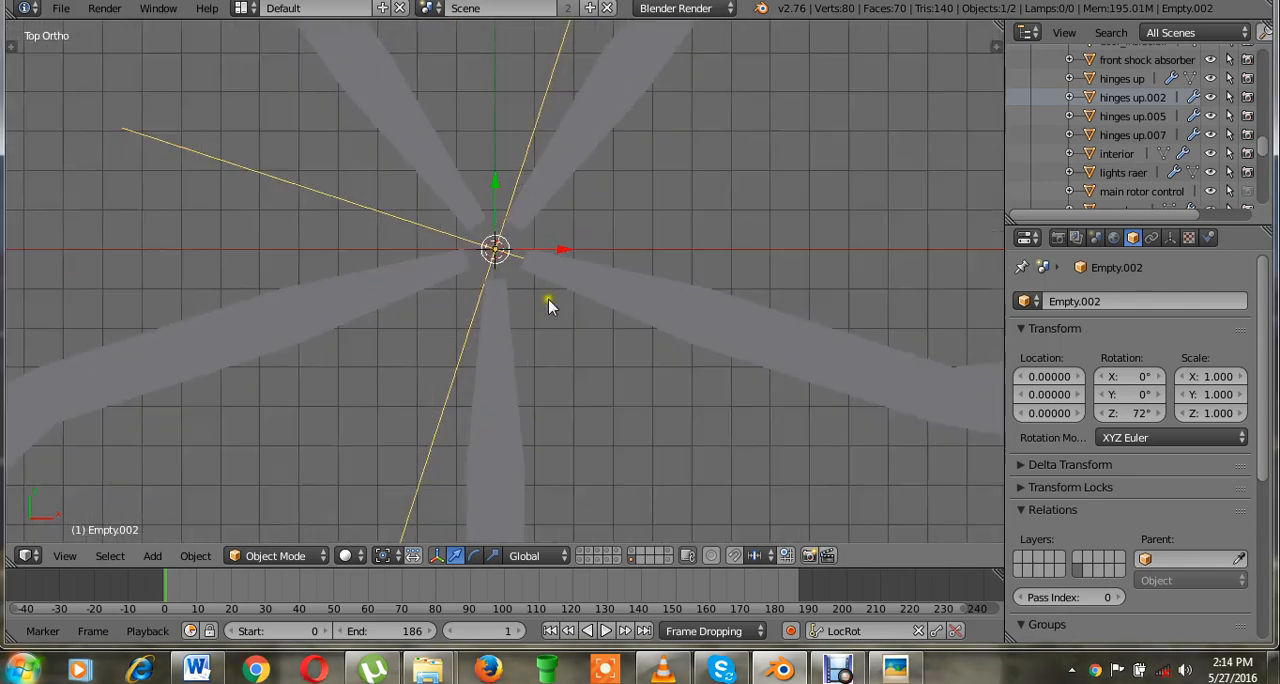
{"action": "key", "text": "shift+a"}
{"action": "mouse_move", "coordinate": [430, 118]}
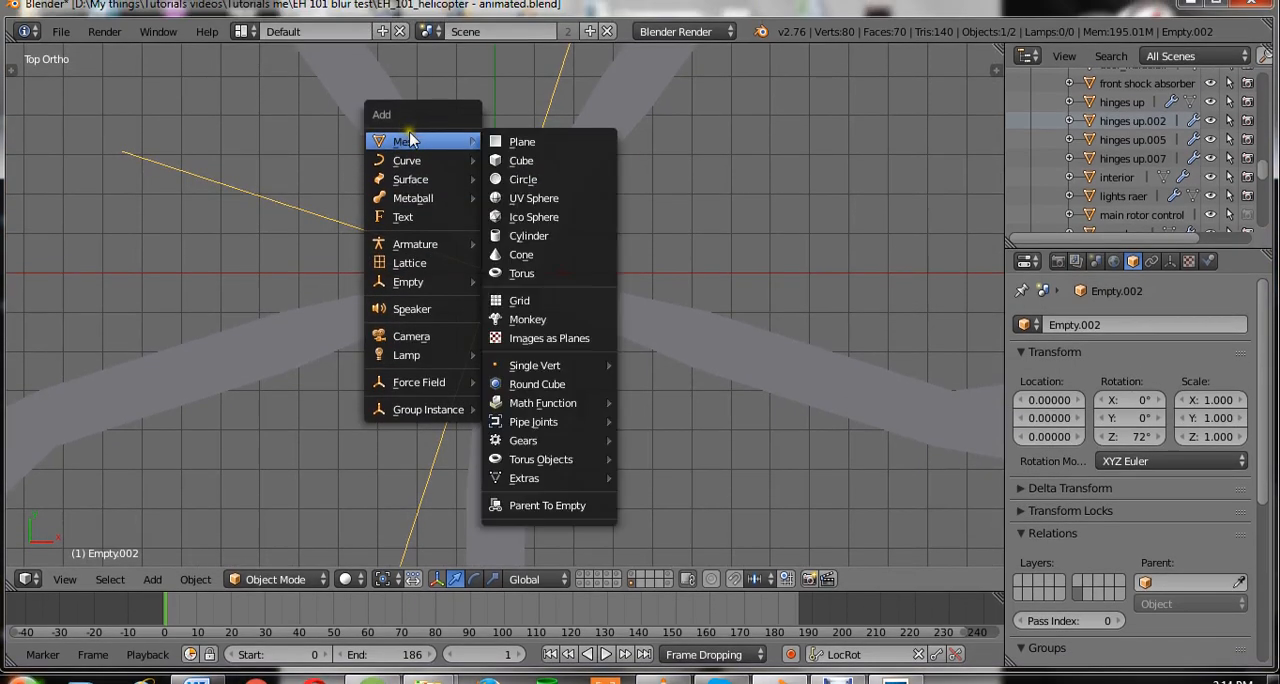
{"action": "left_click", "coordinate": [523, 180]}
{"action": "scroll", "coordinate": [643, 394], "scroll_direction": "down", "scroll_amount": 3}
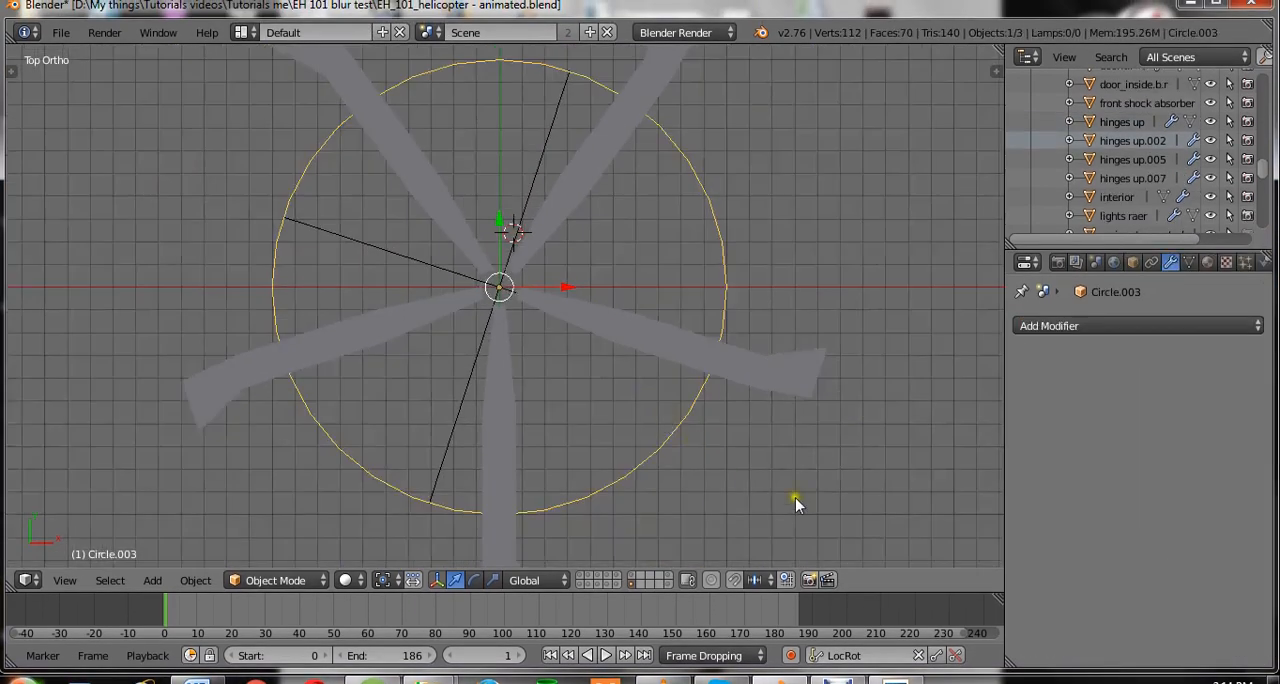
{"action": "key", "text": "s"}
{"action": "left_click", "coordinate": [609, 387]}
Extrude the circle's edges and scale them slightly inward in Edit Mode to form a narrow flat ring.
{"action": "key", "text": "Tab"}
{"action": "scroll", "coordinate": [706, 440], "scroll_direction": "up", "scroll_amount": 1}
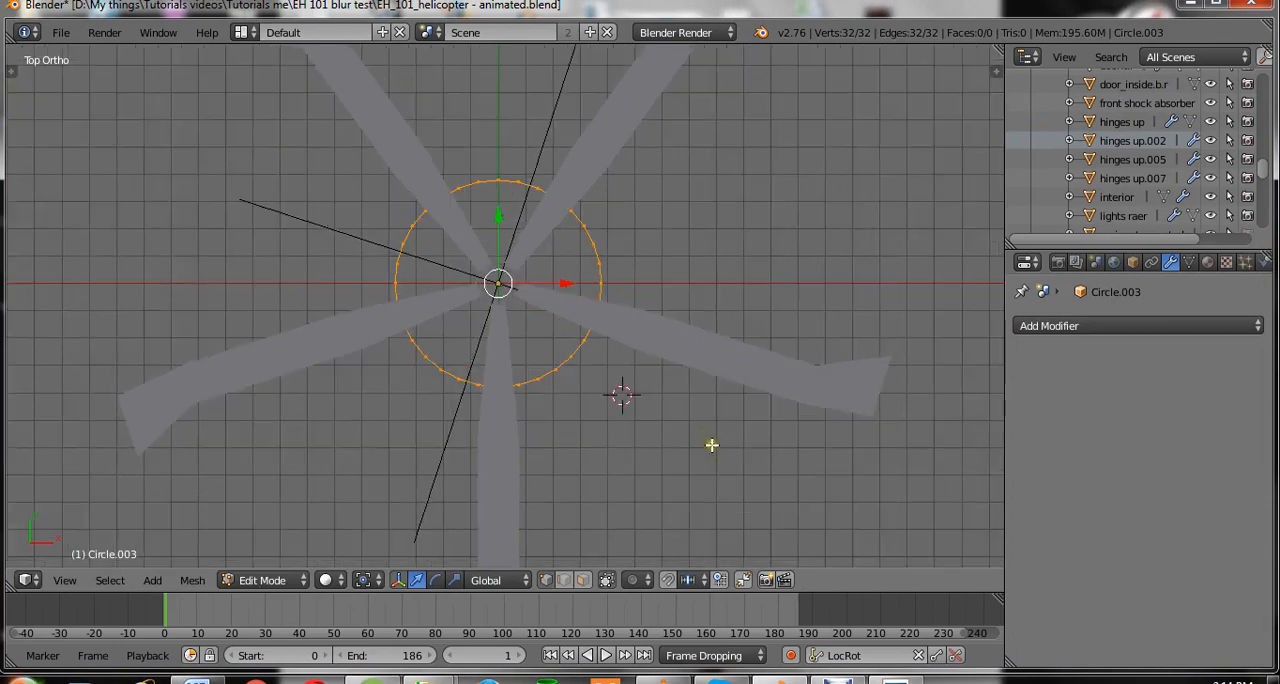
{"action": "key", "text": "s"}
{"action": "left_click", "coordinate": [716, 450]}
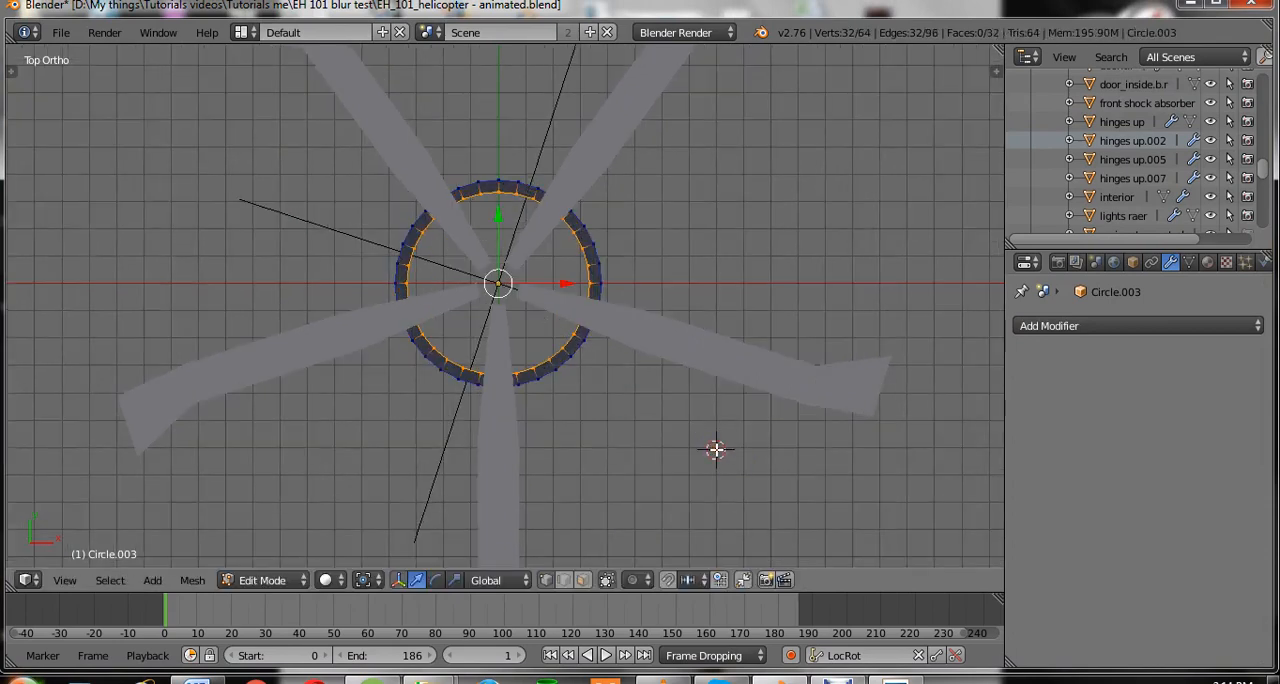
Select the whole ring mesh, recalculate its normals and return to Object Mode.
{"action": "key", "text": "a"}
{"action": "key", "text": "a"}
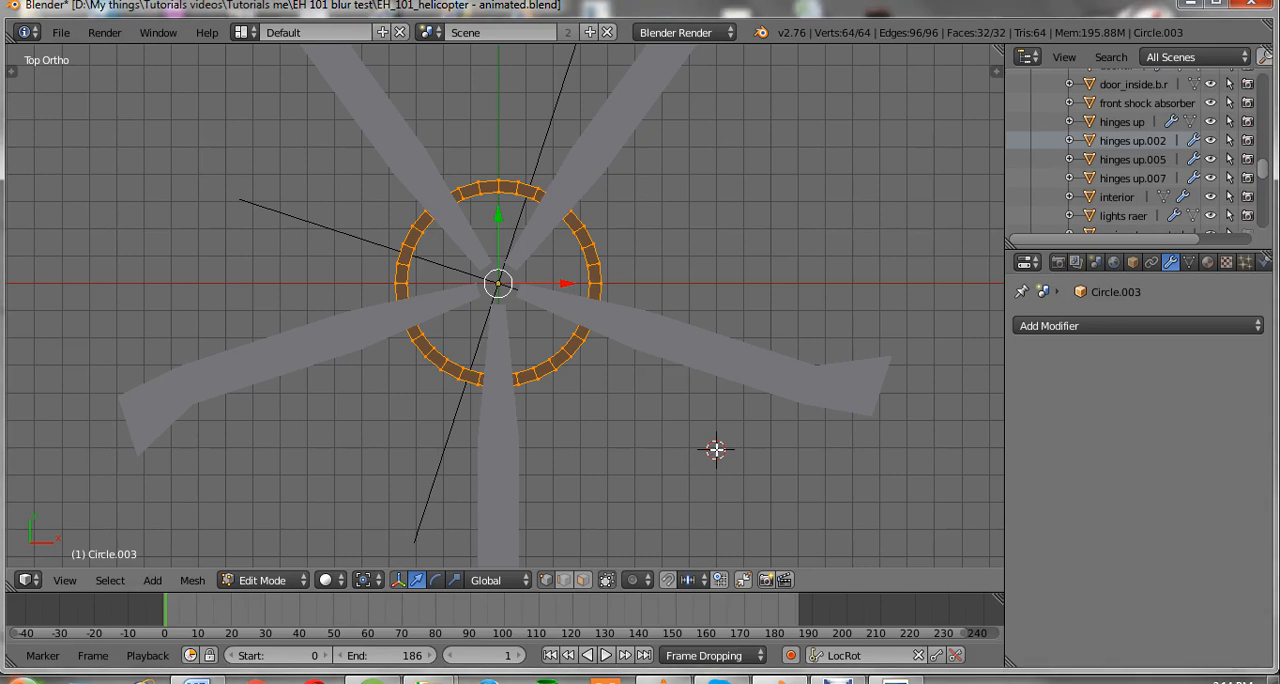
{"action": "key", "text": "t"}
{"action": "left_click", "coordinate": [17, 205]}
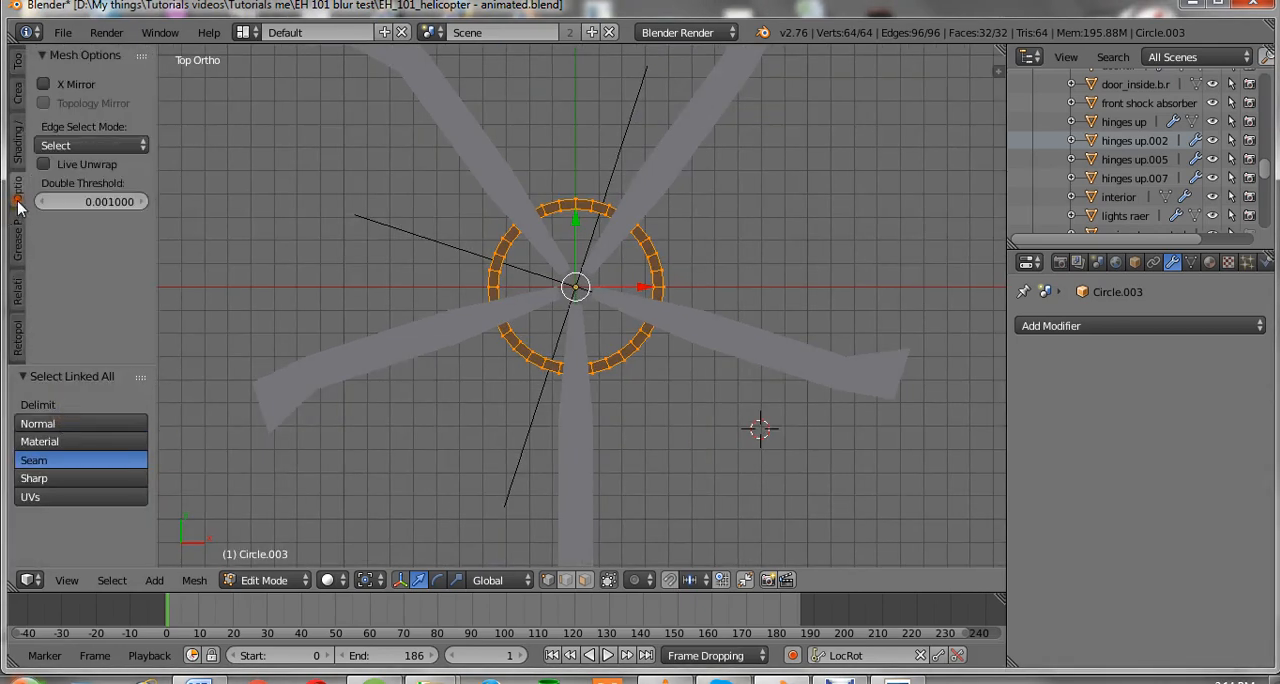
{"action": "left_click", "coordinate": [15, 254]}
{"action": "left_click", "coordinate": [13, 290]}
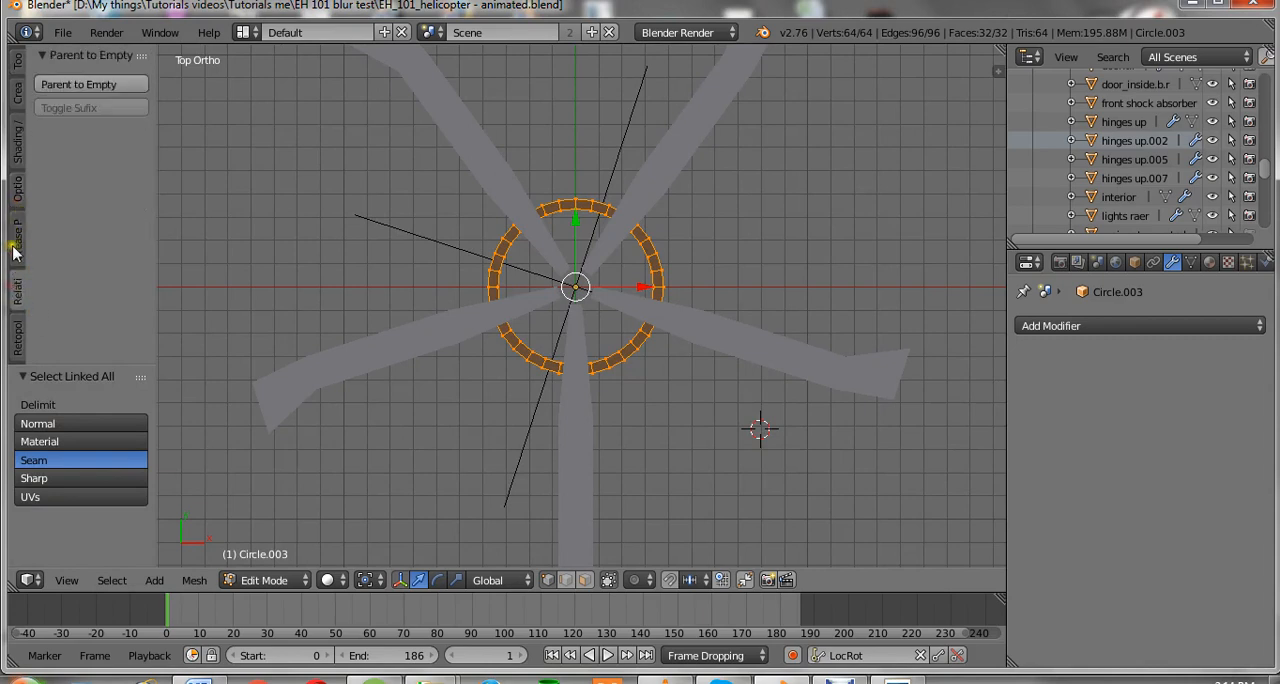
{"action": "left_click", "coordinate": [13, 150]}
{"action": "left_click", "coordinate": [52, 222]}
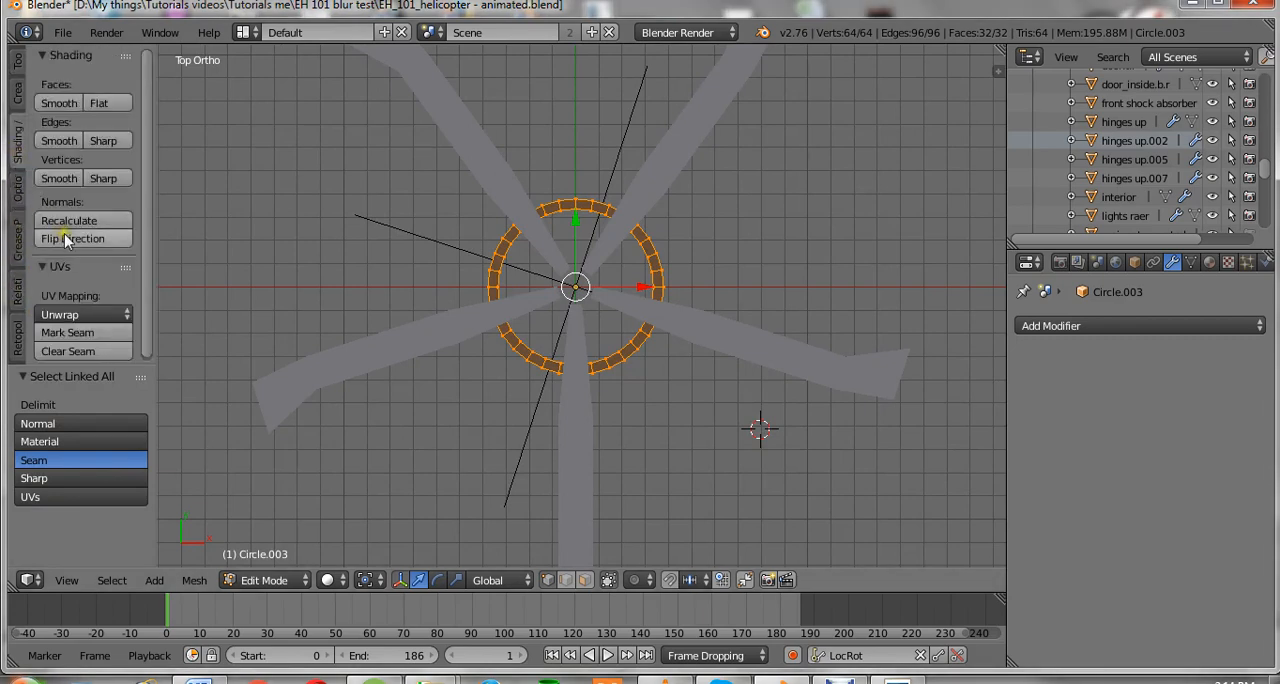
{"action": "scroll", "coordinate": [593, 307], "scroll_direction": "up", "scroll_amount": 3}
{"action": "key", "text": "Tab"}
Raise the ring about 0.08 units along Z above the blades, using the front view.
{"action": "key", "text": "KP_1"}
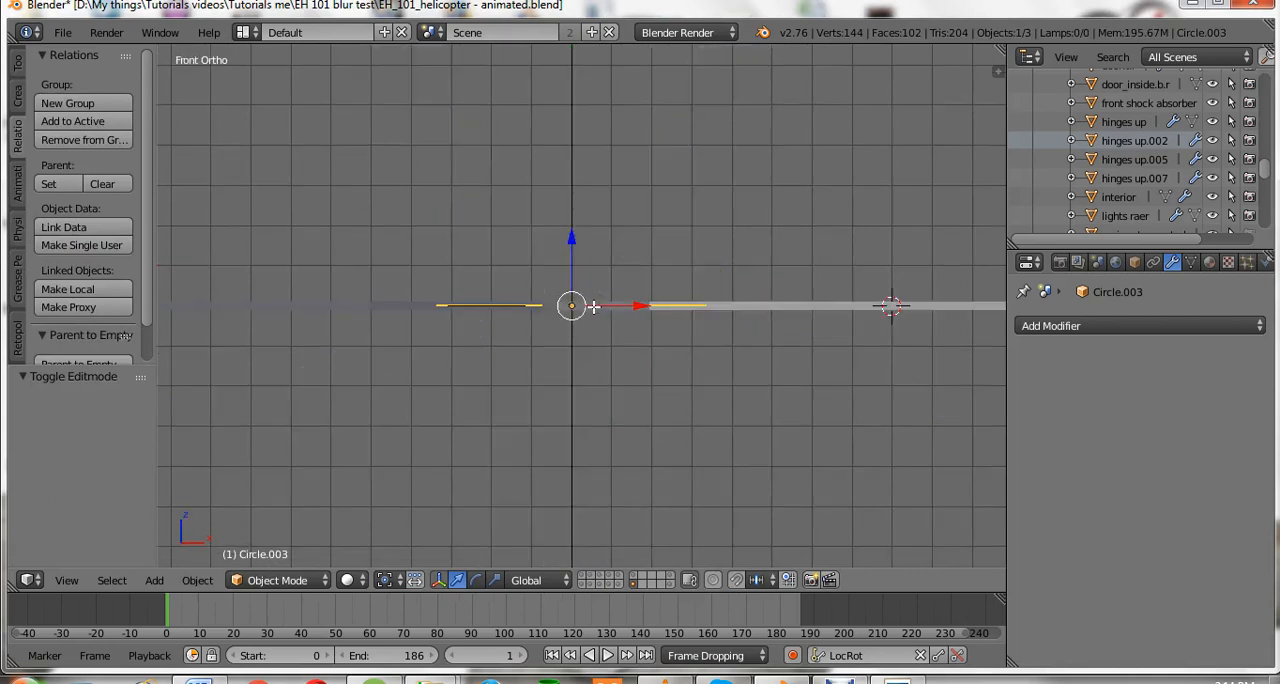
{"action": "left_click_drag", "start_coordinate": [577, 289], "coordinate": [573, 230]}
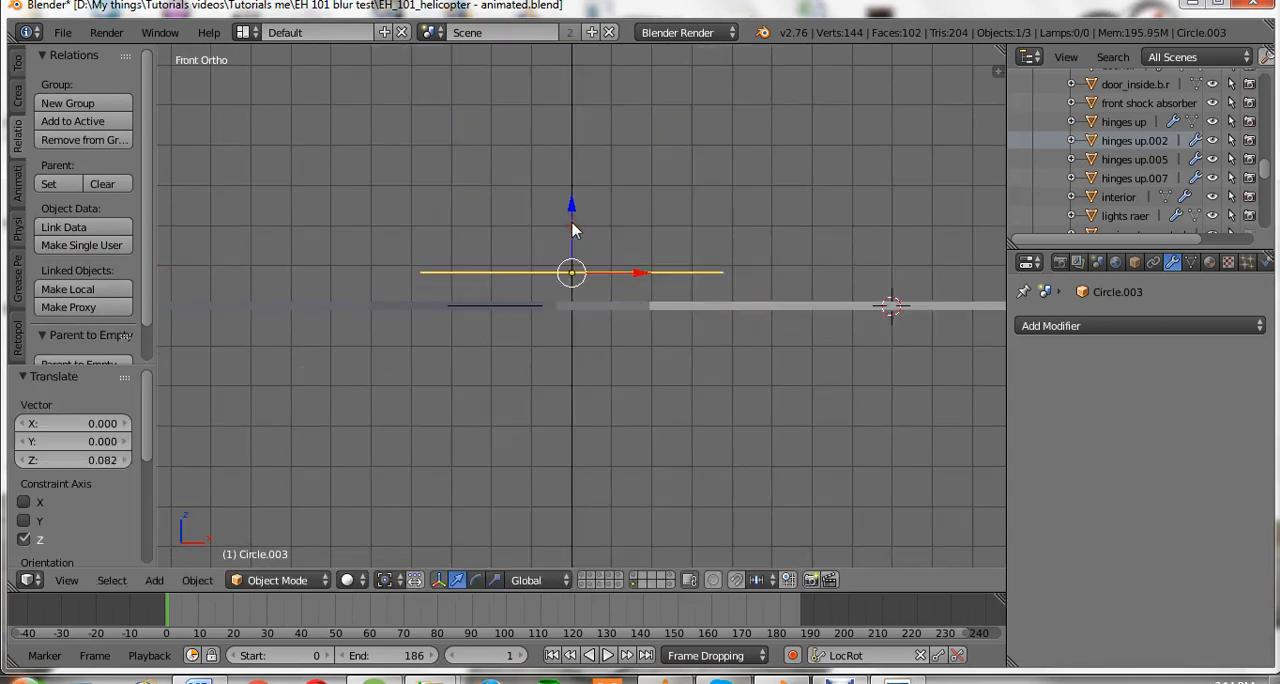
{"action": "key", "text": "KP_7"}
{"action": "scroll", "coordinate": [610, 255], "scroll_direction": "down", "scroll_amount": 2}
{"action": "scroll", "coordinate": [655, 365], "scroll_direction": "up", "scroll_amount": 1}
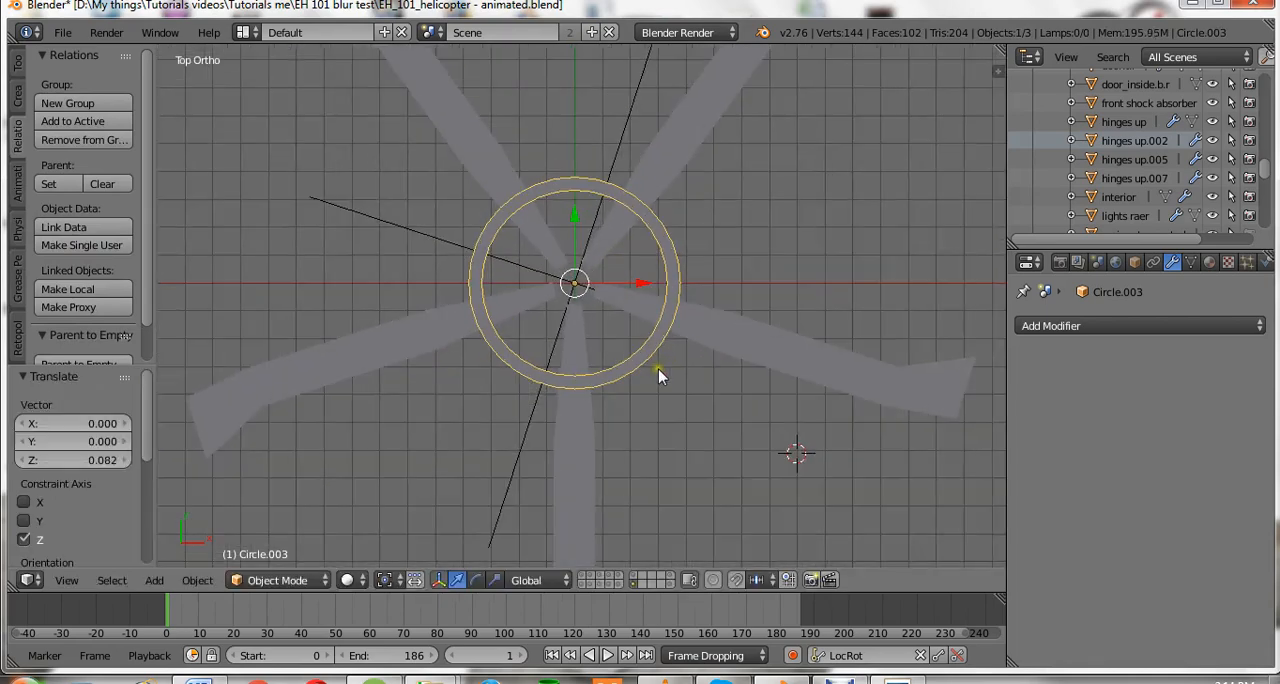
Select the arrayed blades and give them a new material.
{"action": "right_click", "coordinate": [771, 345]}
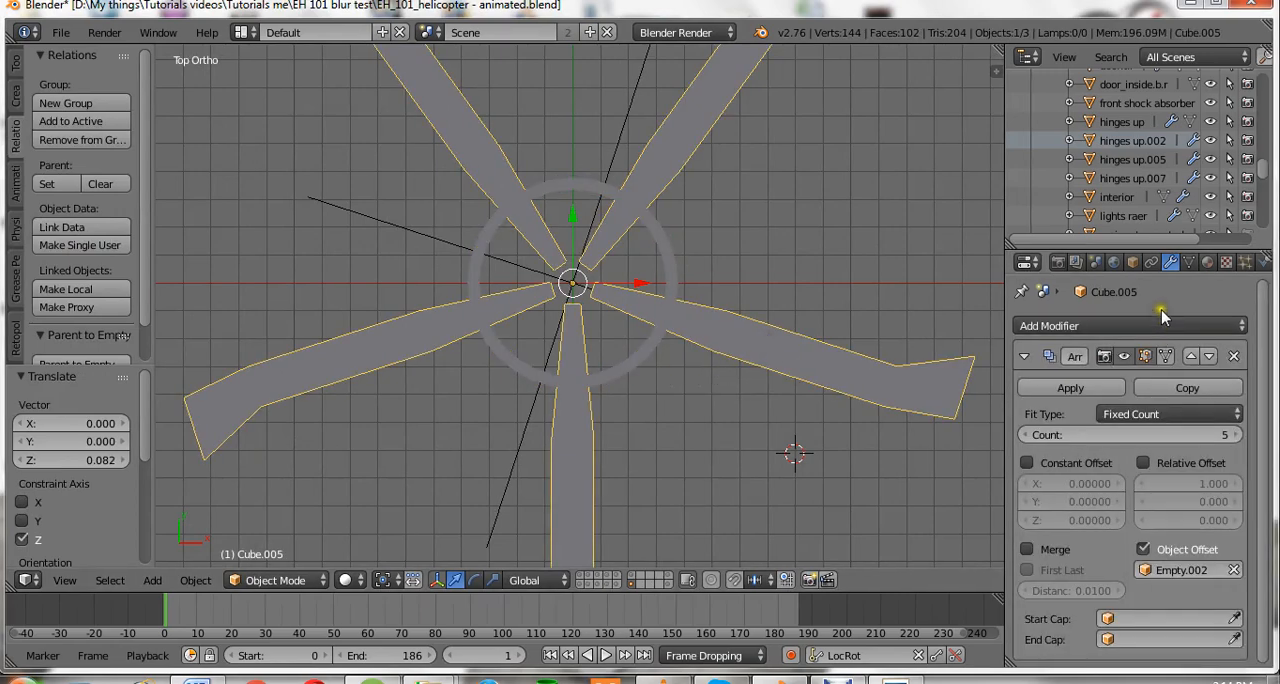
{"action": "left_click", "coordinate": [1207, 261]}
{"action": "left_click", "coordinate": [1108, 426]}
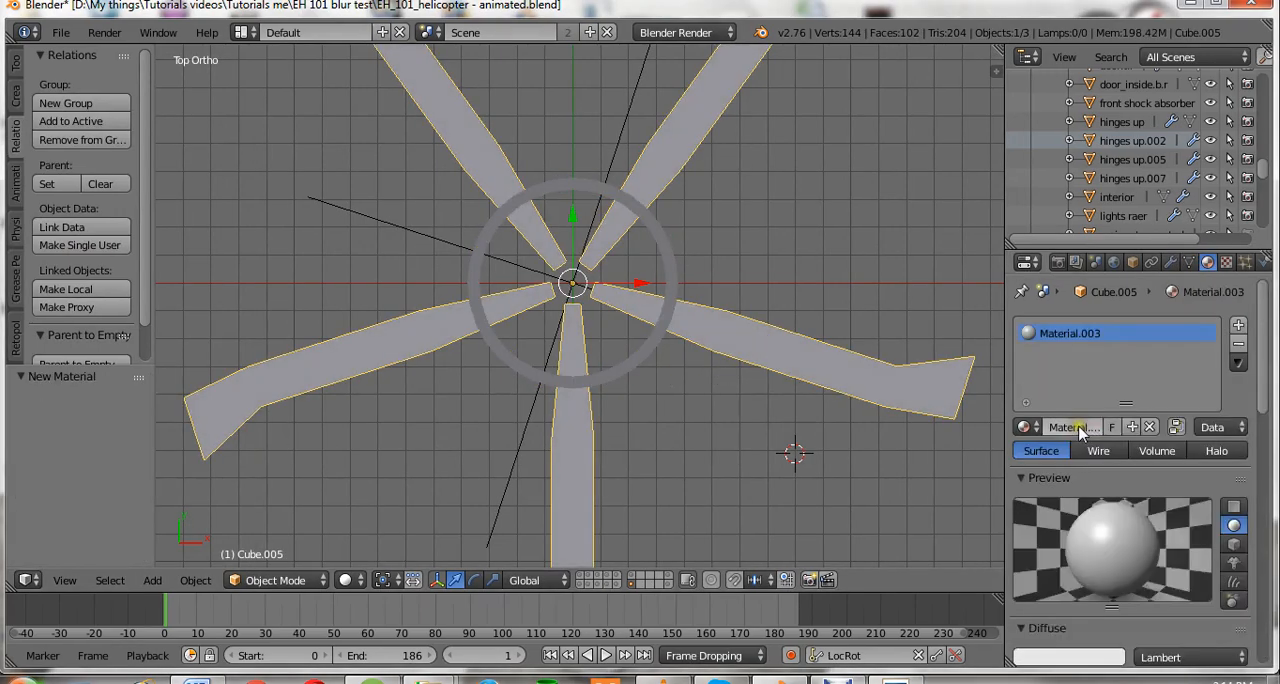
Set the blades' diffuse colour to blue and give the ring a new material with a yellow diffuse colour.
{"action": "left_click", "coordinate": [1084, 627]}
{"action": "left_click_drag", "start_coordinate": [1057, 471], "coordinate": [1074, 420]}
{"action": "right_click", "coordinate": [658, 255]}
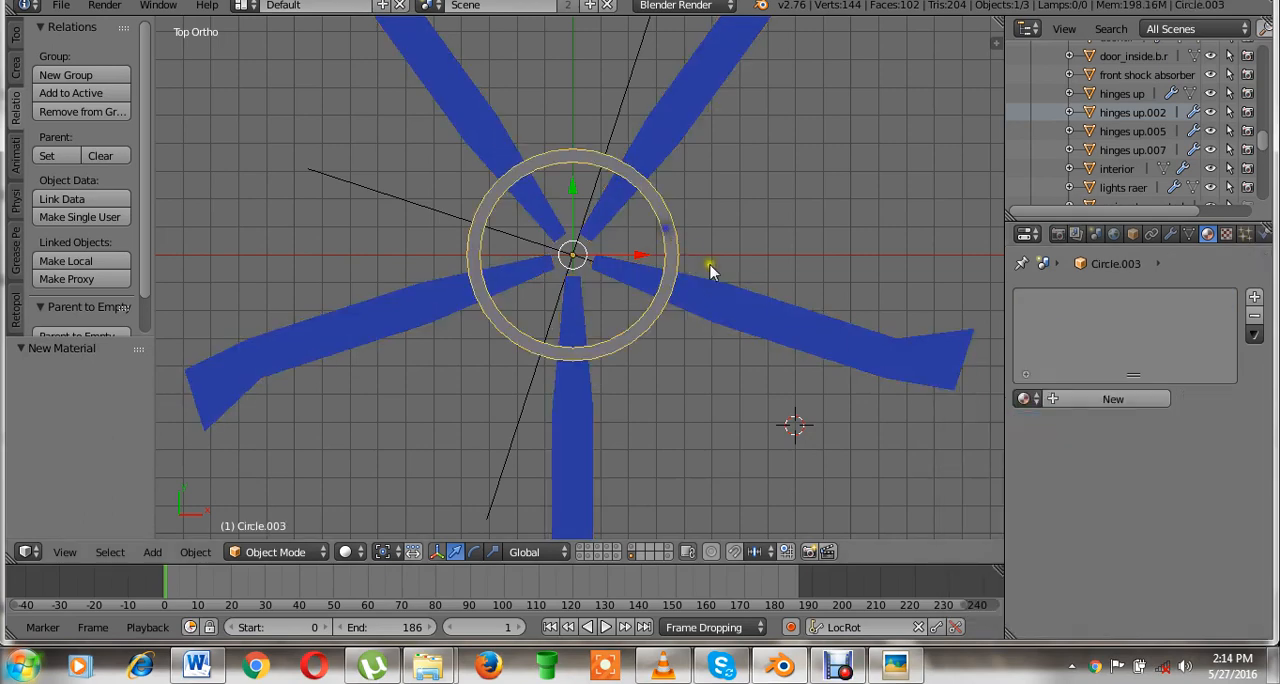
{"action": "left_click", "coordinate": [1062, 398]}
{"action": "left_click", "coordinate": [1066, 628]}
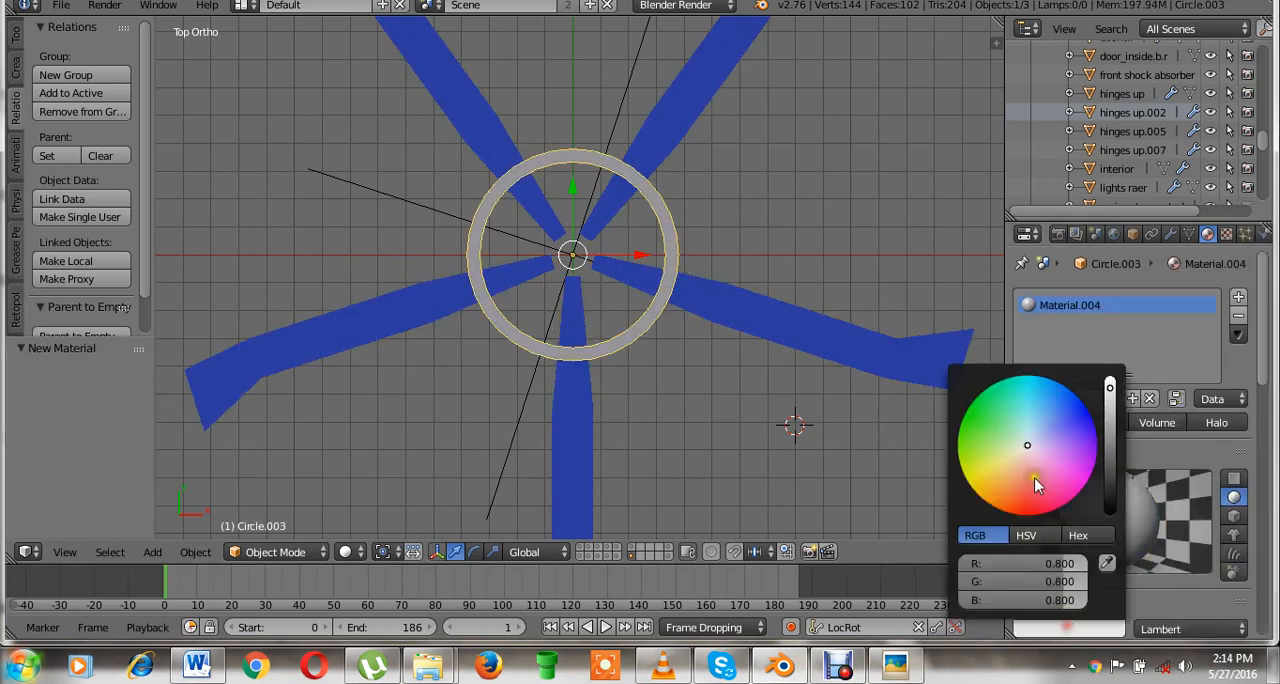
{"action": "left_click_drag", "start_coordinate": [1000, 475], "coordinate": [985, 487]}
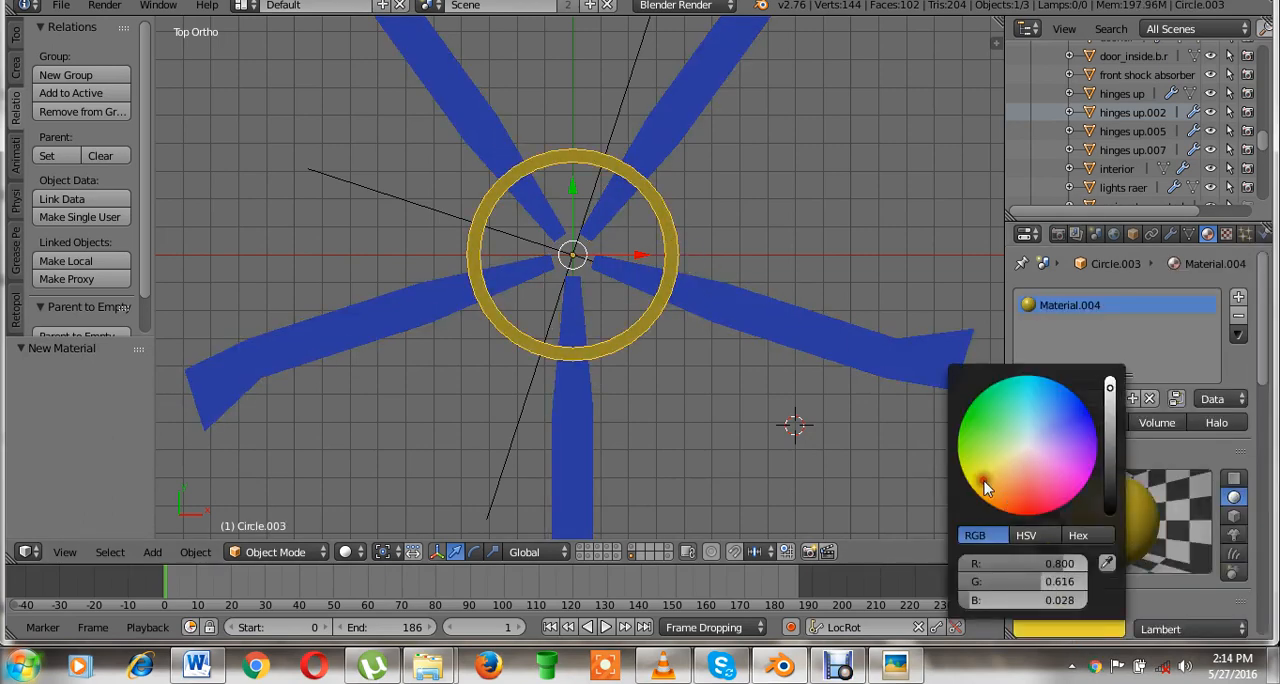
Parent the arrayed blades and the empty to the ring using Object (Keep Transform).
{"action": "right_click", "coordinate": [752, 313]}
{"action": "middle_click_drag", "start_coordinate": [763, 312], "coordinate": [725, 312], "text": "shift"}
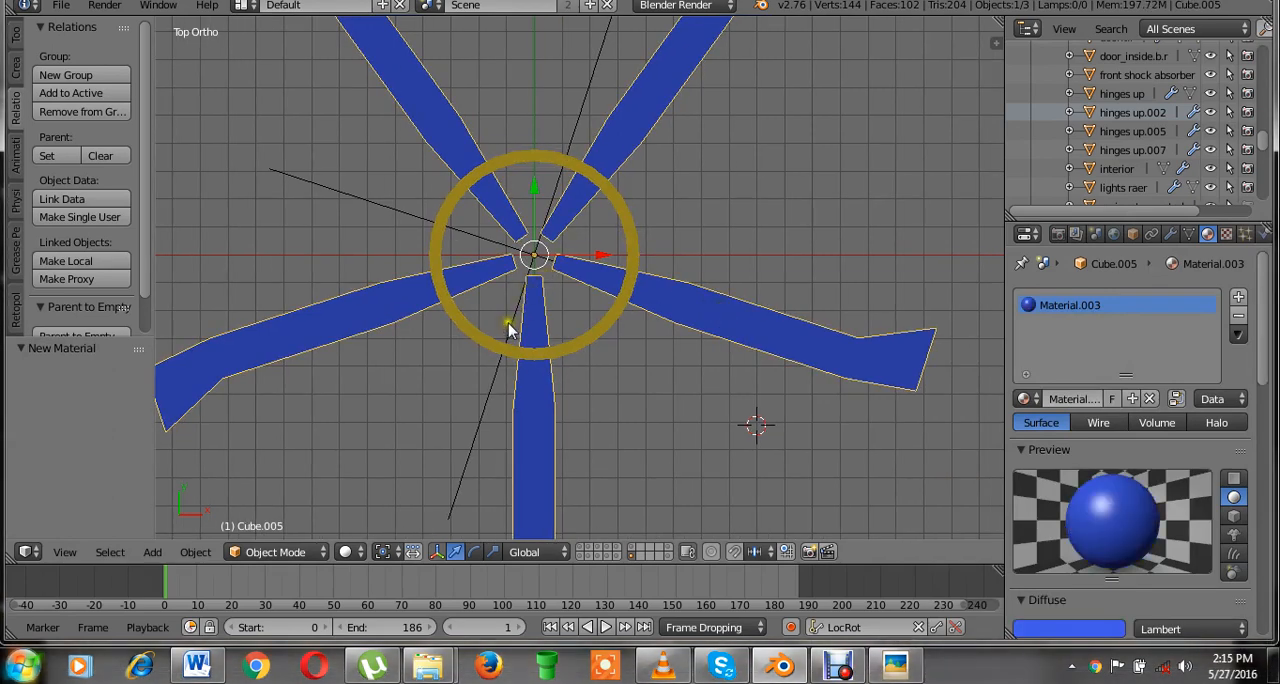
{"action": "right_click", "coordinate": [510, 321]}
{"action": "right_click", "coordinate": [597, 332], "text": "shift"}
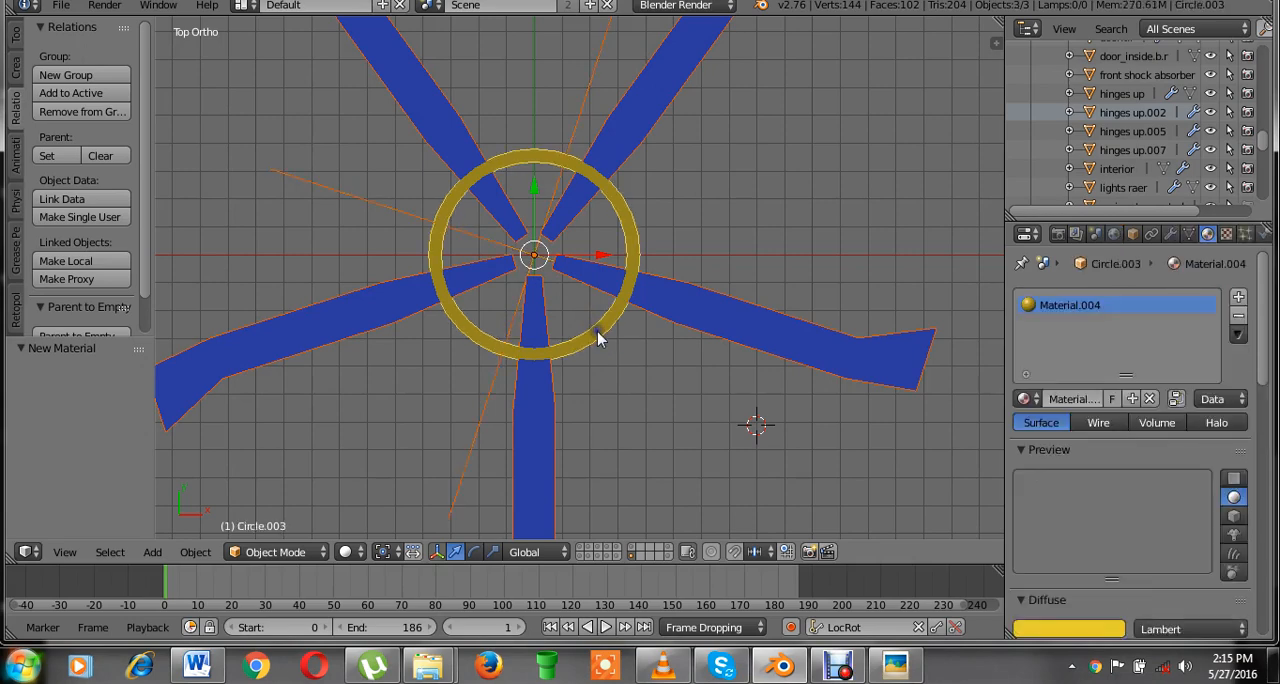
{"action": "key", "text": "ctrl+p"}
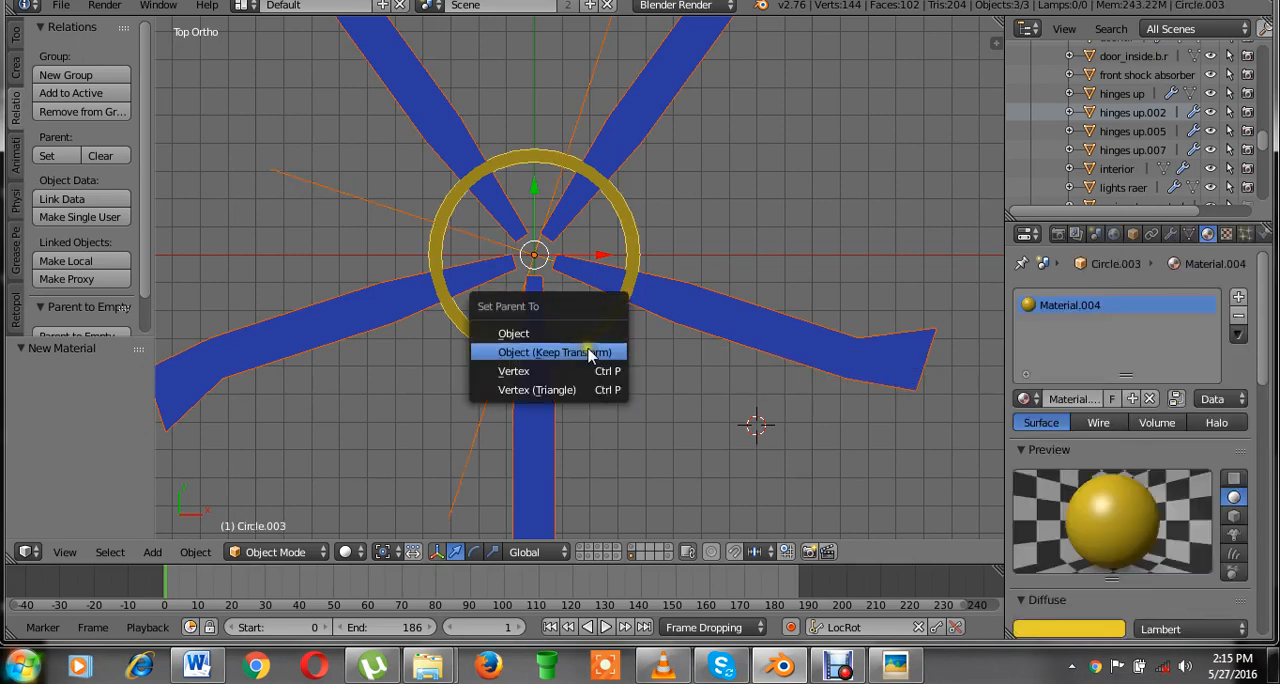
{"action": "left_click", "coordinate": [586, 351]}
Try moving and rotating the ring to check that the blades follow, cancelling both transforms.
{"action": "scroll", "coordinate": [584, 338], "scroll_direction": "down", "scroll_amount": 1}
{"action": "scroll", "coordinate": [582, 345], "scroll_direction": "down", "scroll_amount": 1}
{"action": "key", "text": "g"}
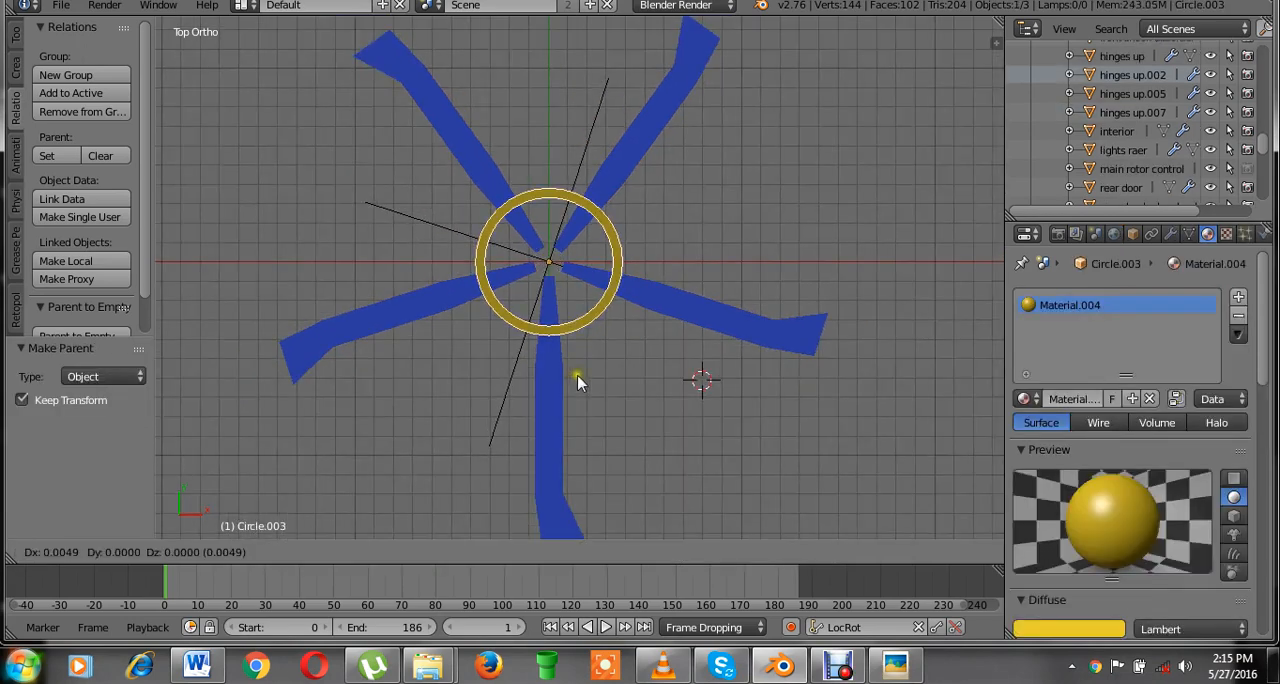
{"action": "right_click", "coordinate": [481, 357]}
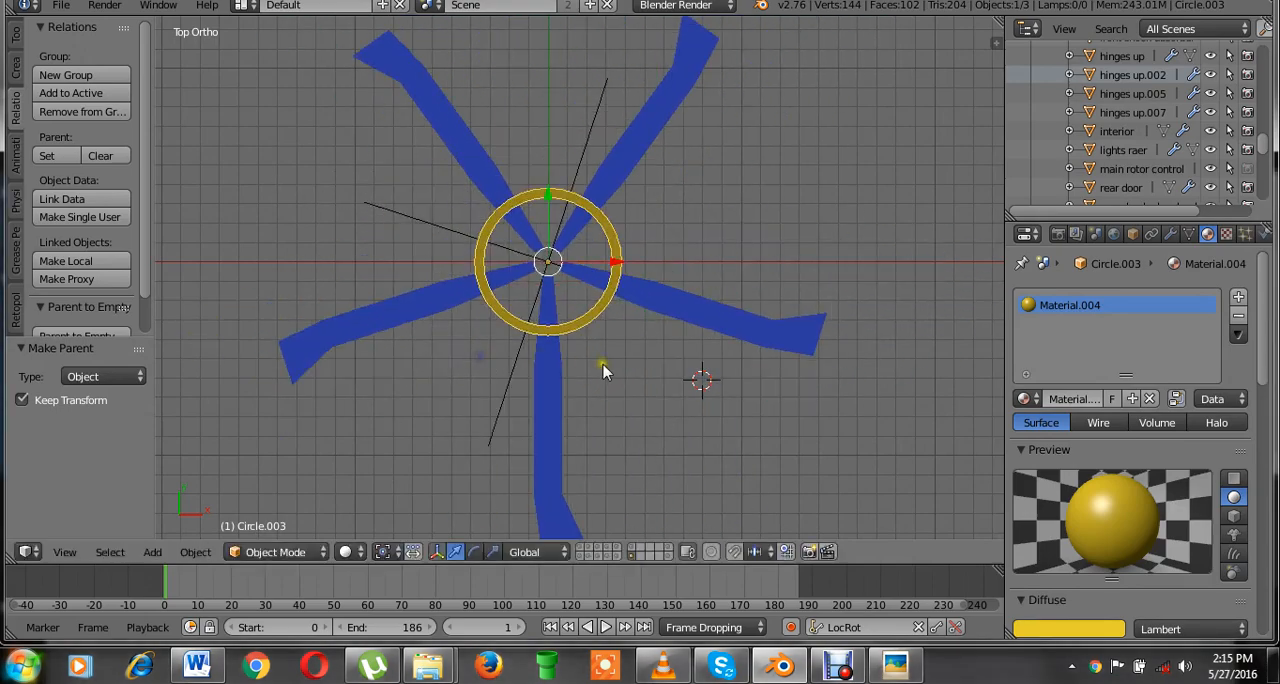
{"action": "scroll", "coordinate": [603, 366], "scroll_direction": "up", "scroll_amount": 1}
{"action": "key", "text": "r"}
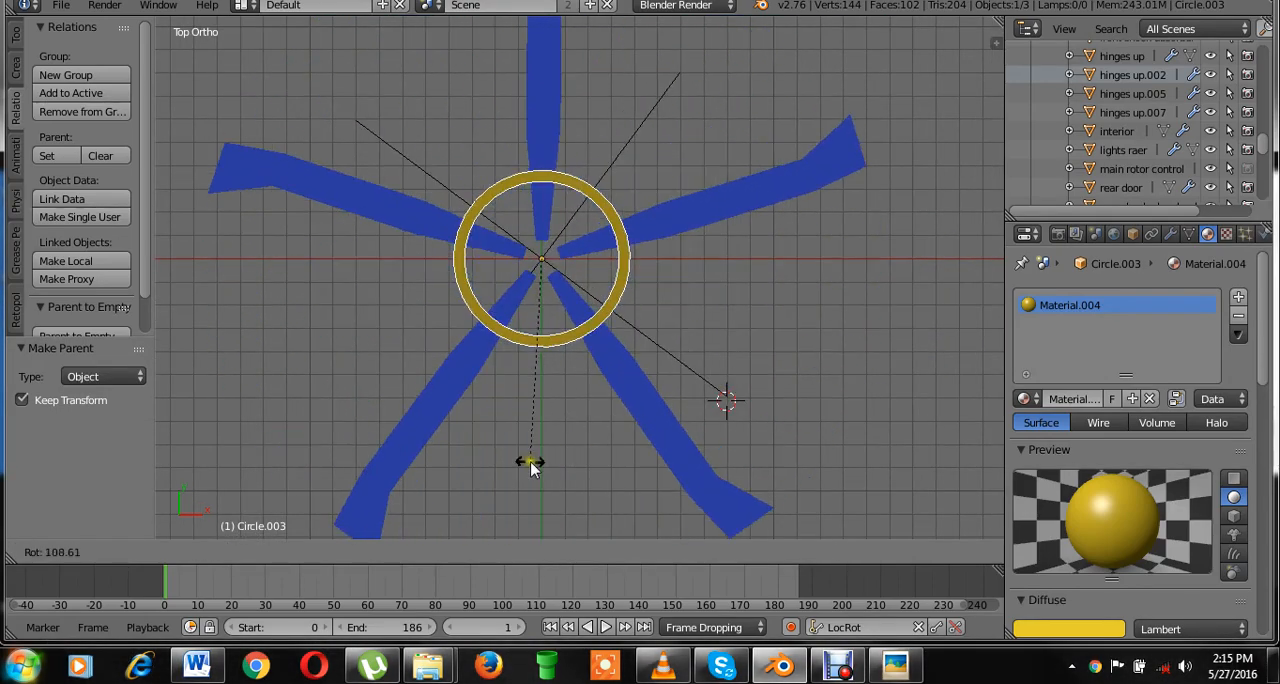
{"action": "right_click", "coordinate": [742, 347]}
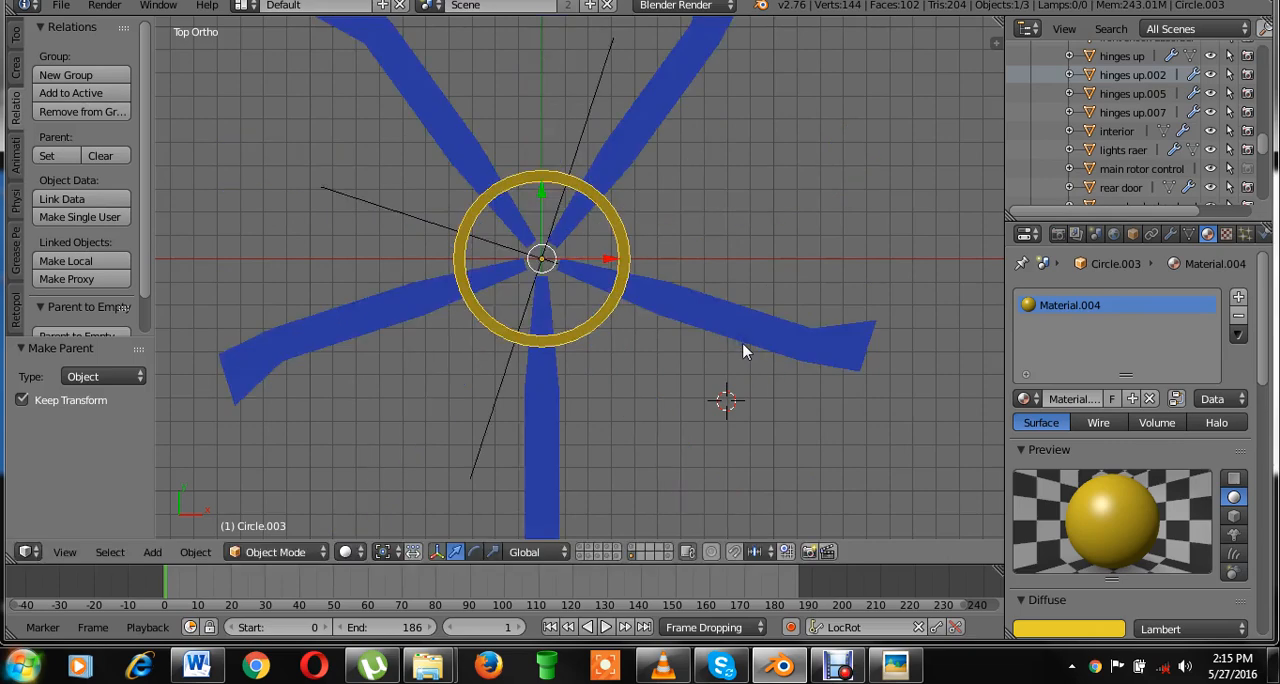
Show the ring's transform properties and lock its X and Y rotation, leaving Z free.
{"action": "key", "text": "KP_3"}
{"action": "key", "text": "n"}
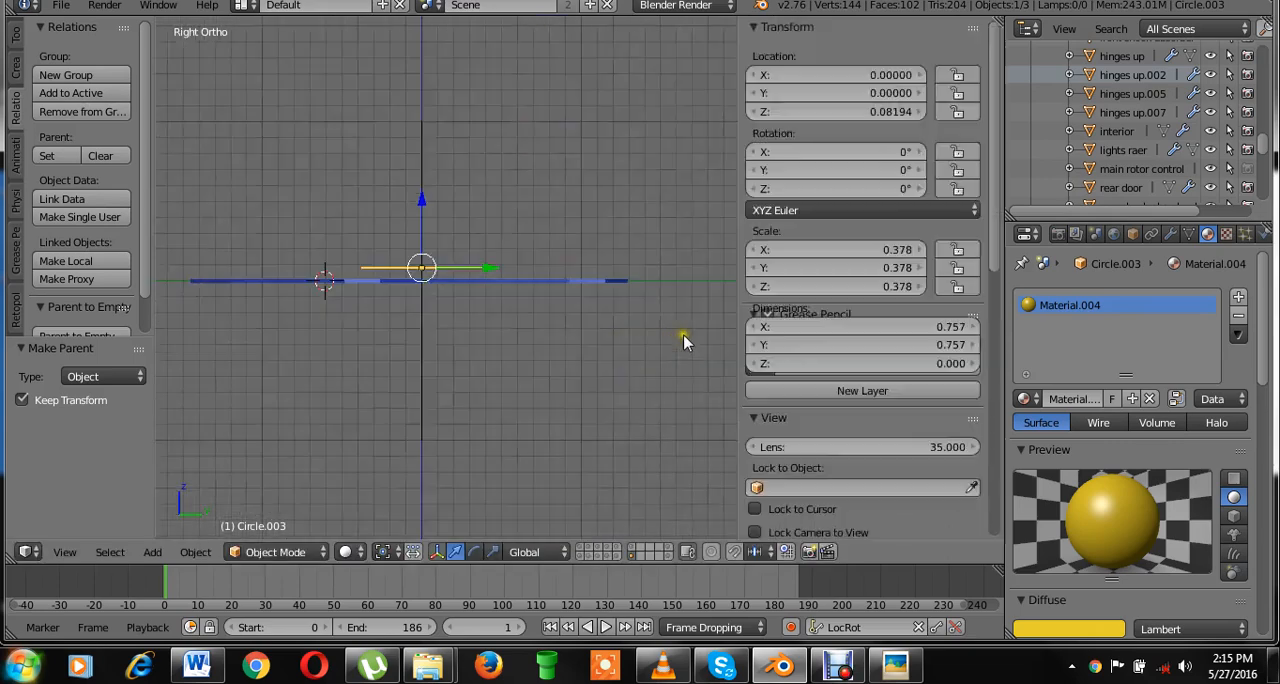
{"action": "scroll", "coordinate": [617, 279], "scroll_direction": "up", "scroll_amount": 1}
{"action": "middle_click_drag", "start_coordinate": [617, 279], "coordinate": [580, 320]}
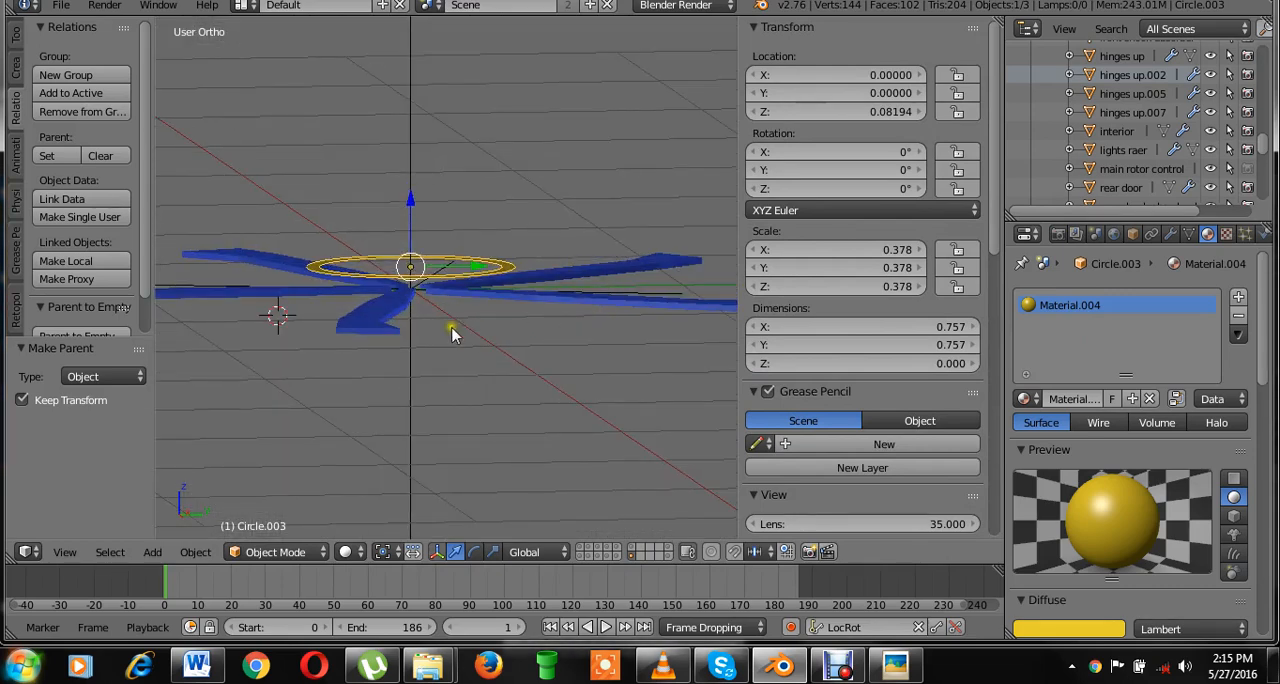
{"action": "middle_click_drag", "start_coordinate": [449, 326], "coordinate": [557, 422]}
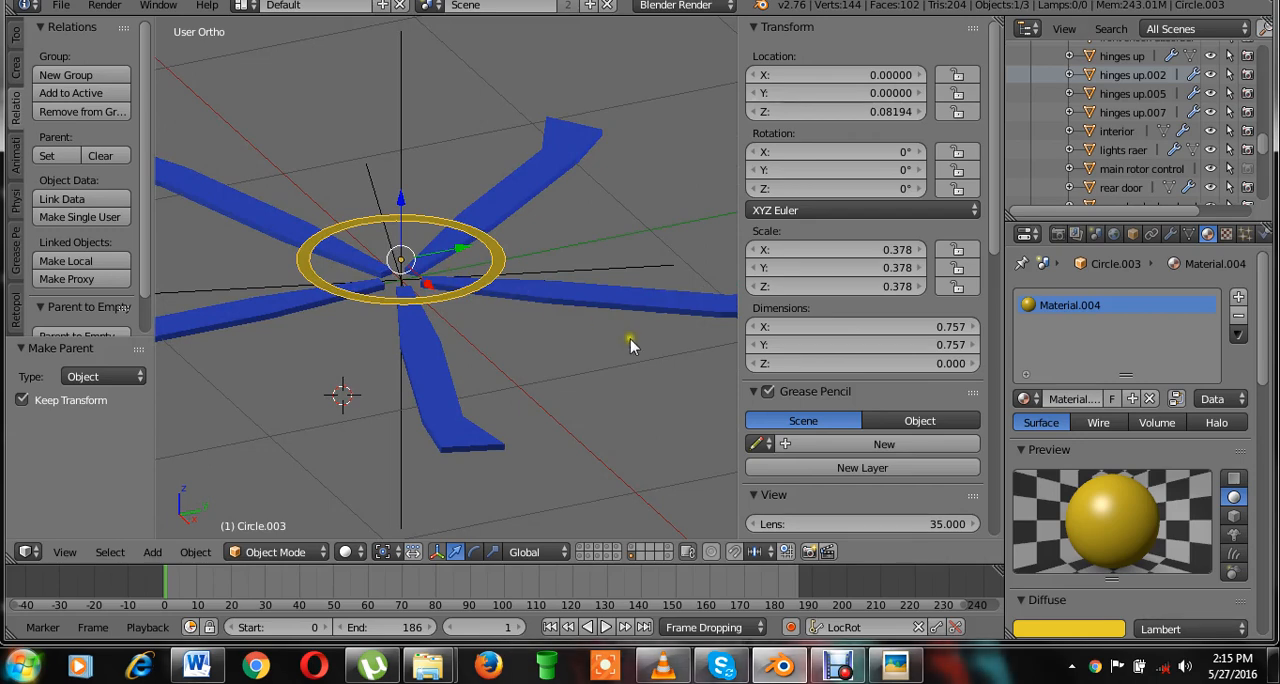
{"action": "key", "text": "r"}
{"action": "key", "text": "z"}
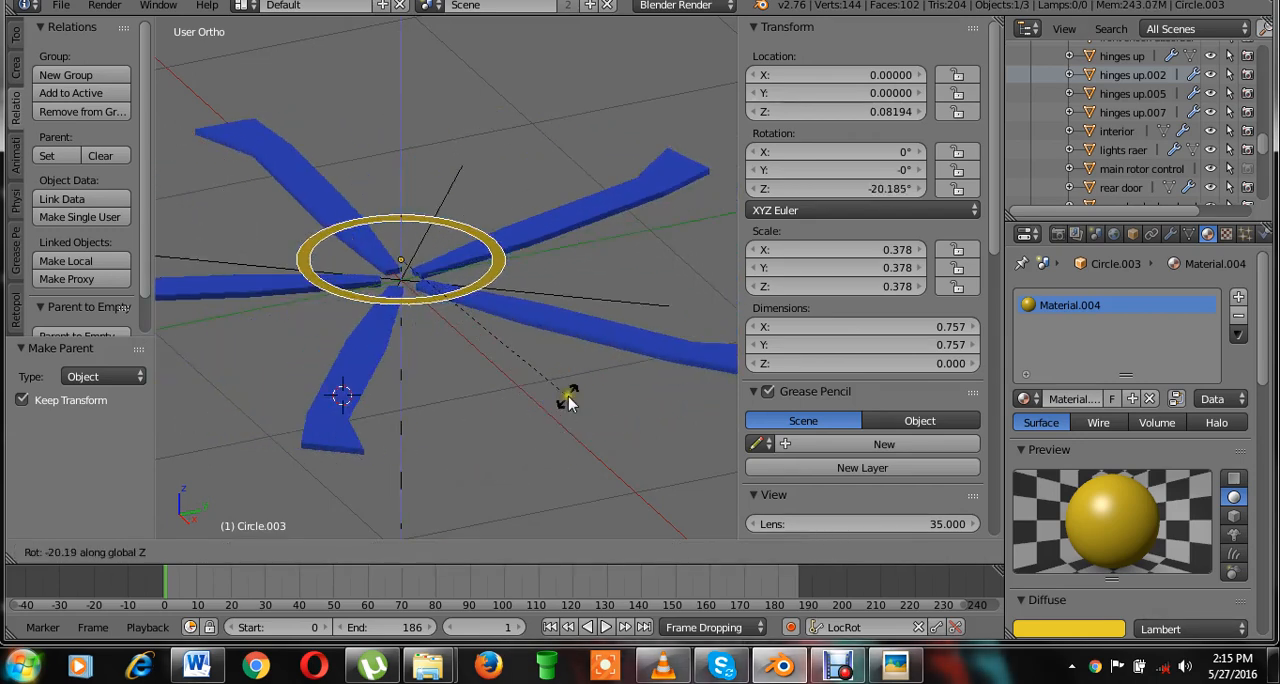
{"action": "key", "text": "Escape"}
{"action": "left_click", "coordinate": [959, 152]}
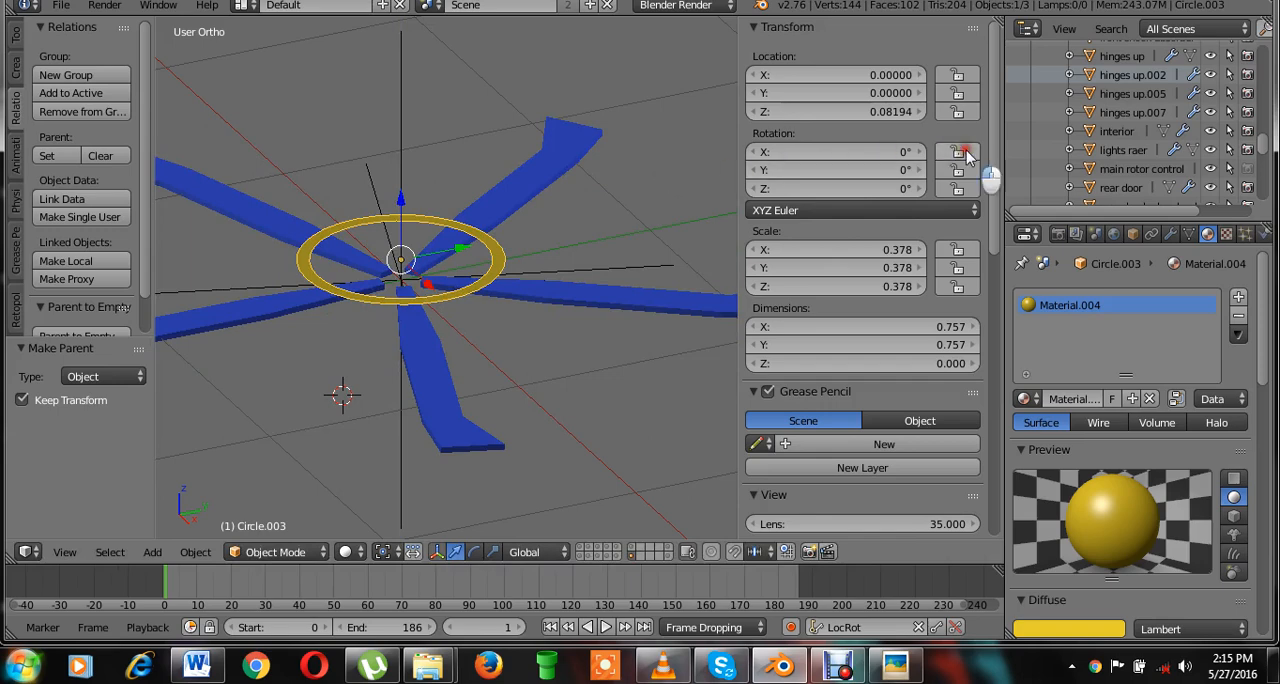
{"action": "left_click", "coordinate": [961, 169]}
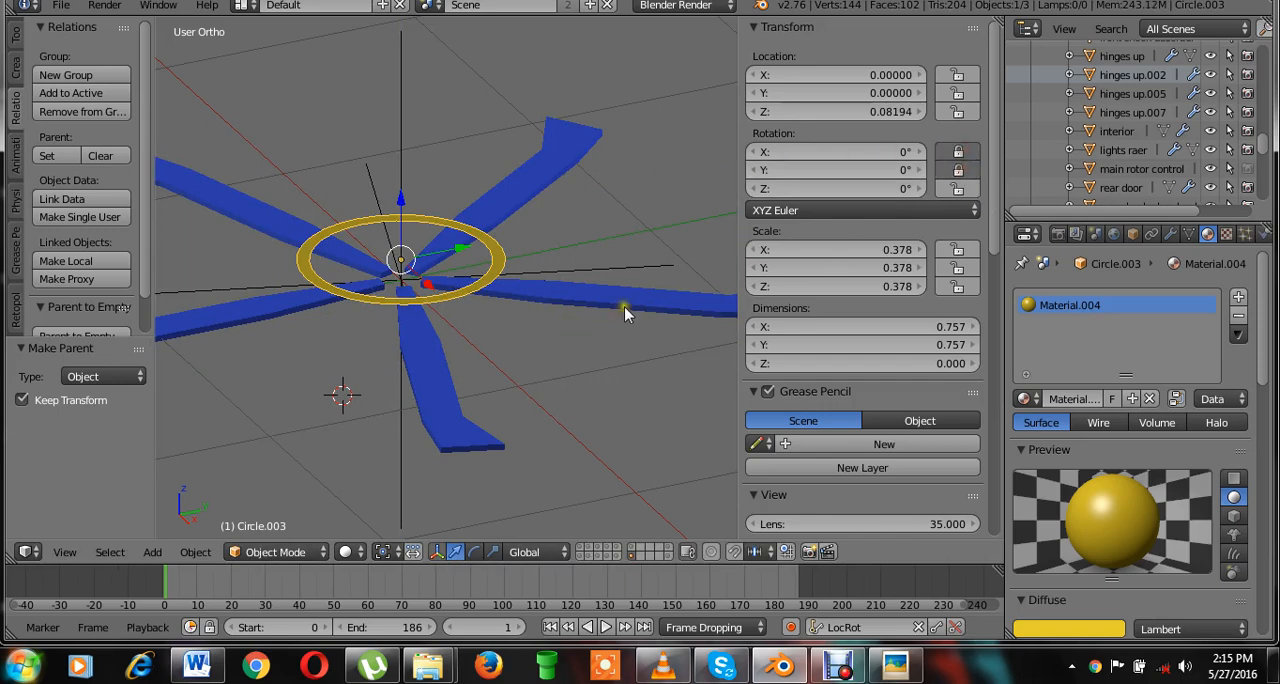
Try rotating the ring about the Z axis, cancel the rotation and hide the transform properties.
{"action": "key", "text": "r"}
{"action": "key", "text": "z"}
{"action": "key", "text": "Escape"}
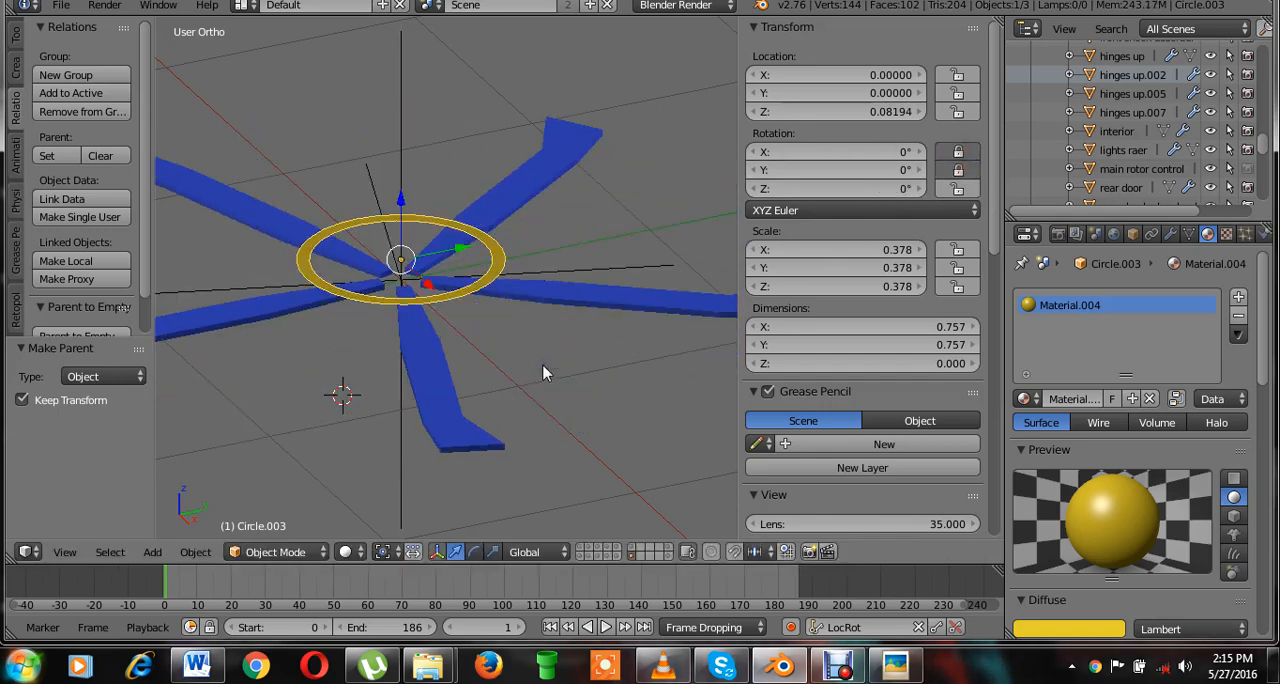
{"action": "key", "text": "n"}
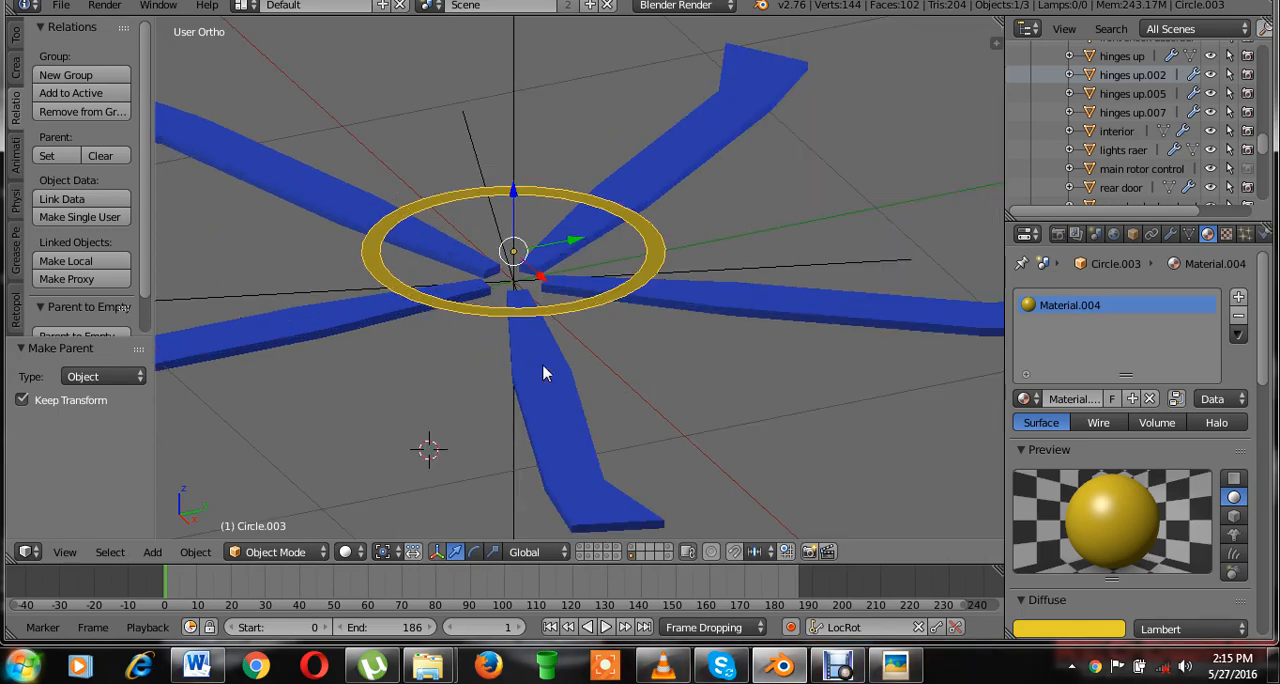
Return to the top view and save over the existing EH_101_helicopter - animated.blend file.
{"action": "key", "text": "KP_7"}
{"action": "scroll", "coordinate": [545, 378], "scroll_direction": "down", "scroll_amount": 6}
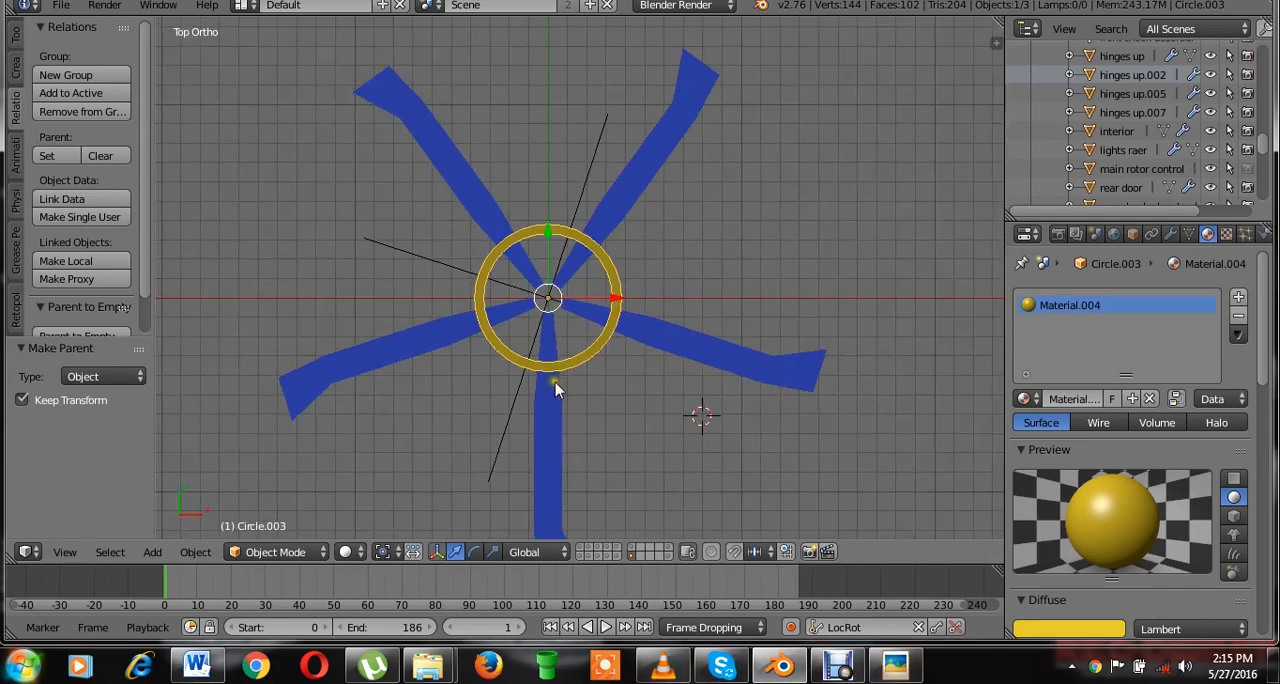
{"action": "middle_click_drag", "start_coordinate": [514, 377], "coordinate": [506, 376], "text": "shift"}
{"action": "key", "text": "ctrl+s"}
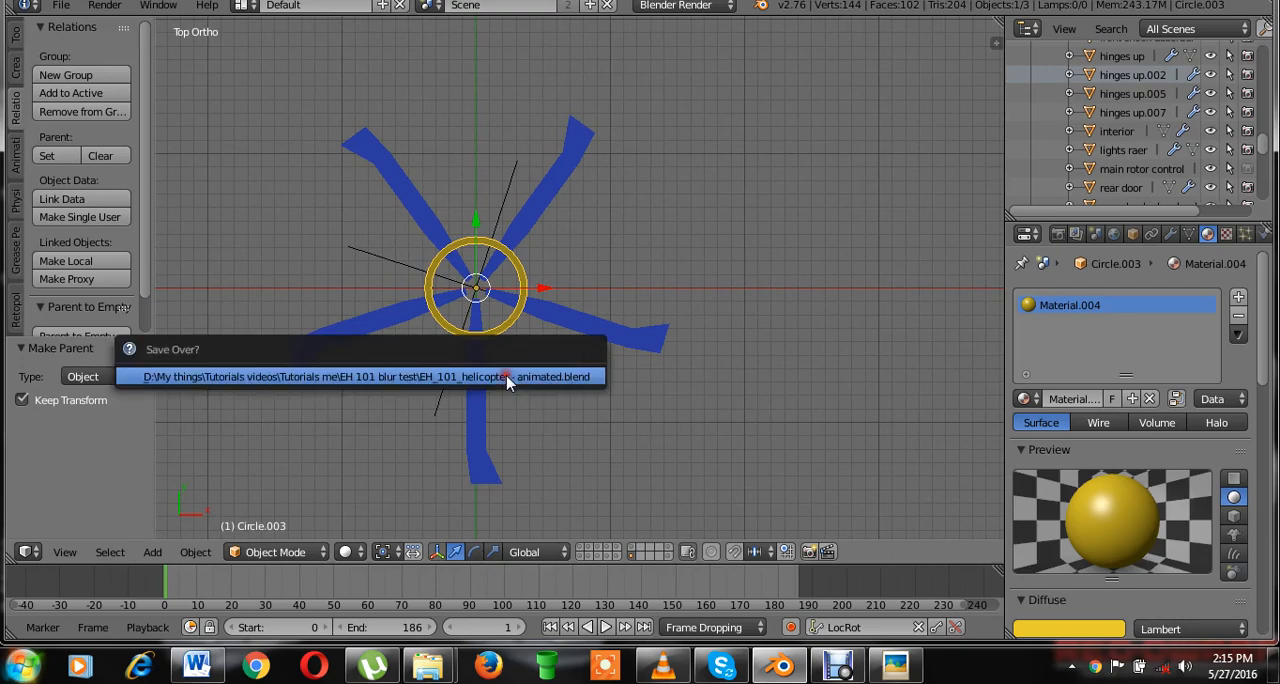
{"action": "left_click", "coordinate": [506, 376]}
Box-select the ring, blades and empty and duplicate them, offsetting the copy about 1.1 units in X and 0.17 in Y.
{"action": "scroll", "coordinate": [500, 358], "scroll_direction": "up", "scroll_amount": 4}
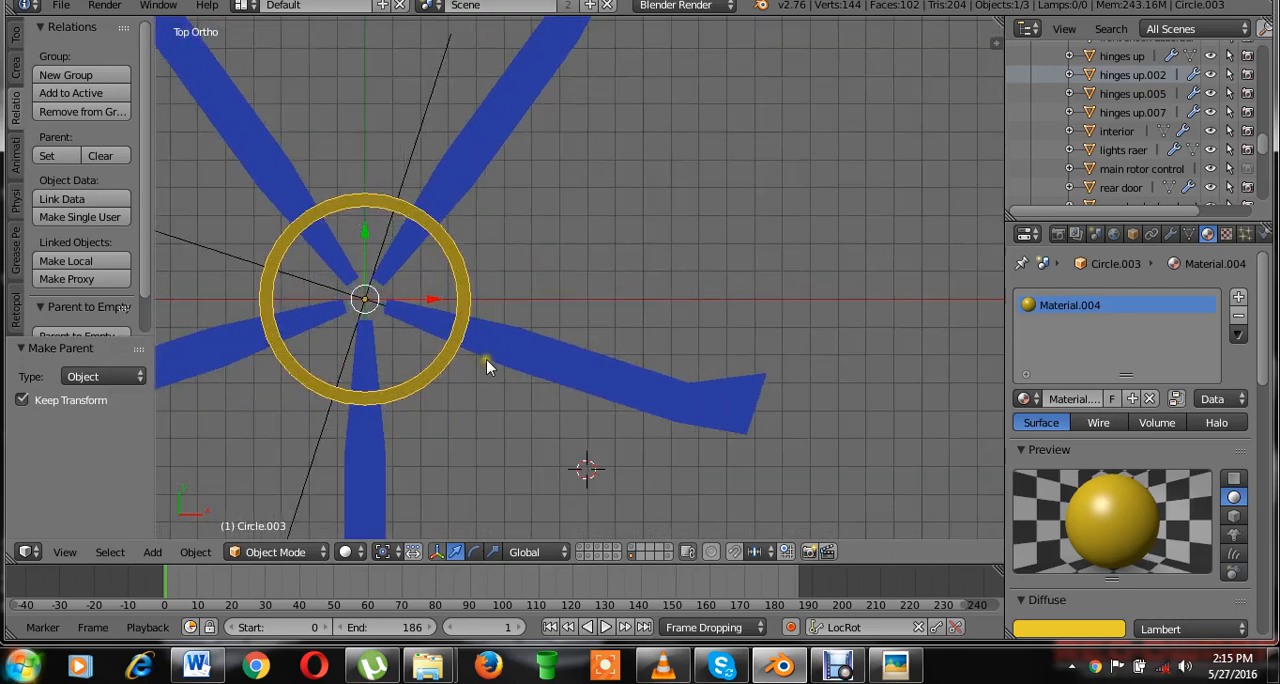
{"action": "scroll", "coordinate": [486, 362], "scroll_direction": "down", "scroll_amount": 1}
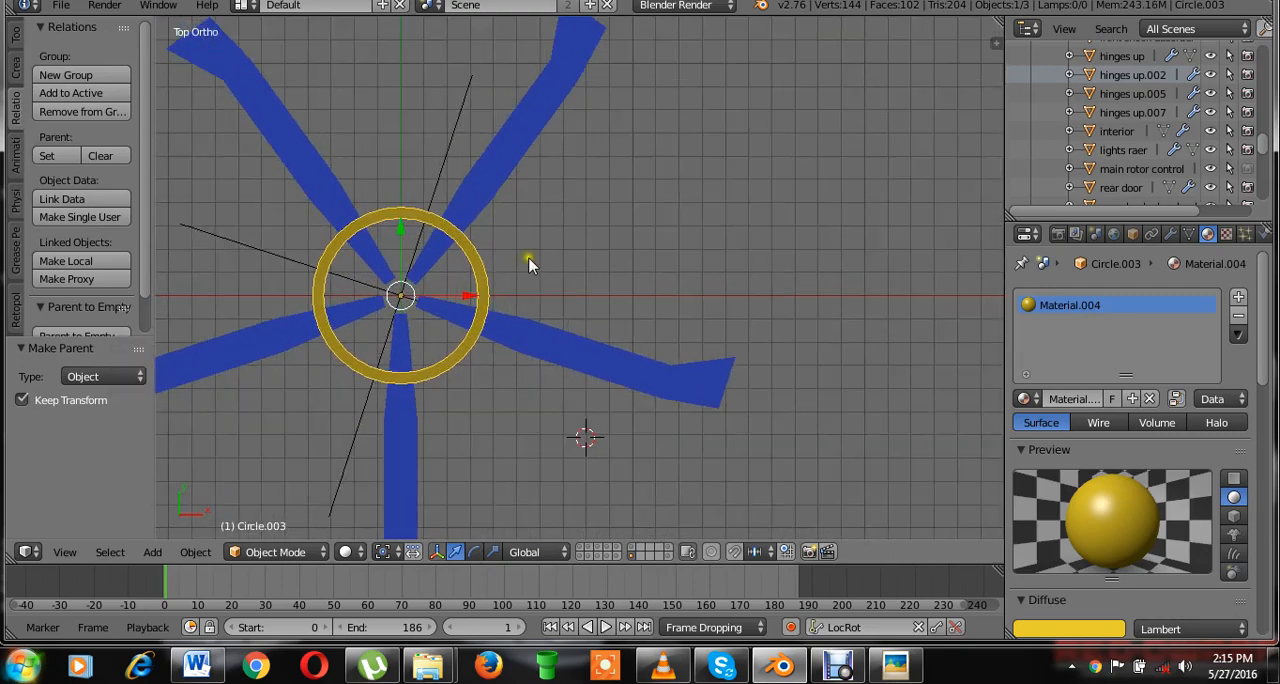
{"action": "scroll", "coordinate": [537, 240], "scroll_direction": "down", "scroll_amount": 4}
{"action": "scroll", "coordinate": [575, 300], "scroll_direction": "up", "scroll_amount": 3}
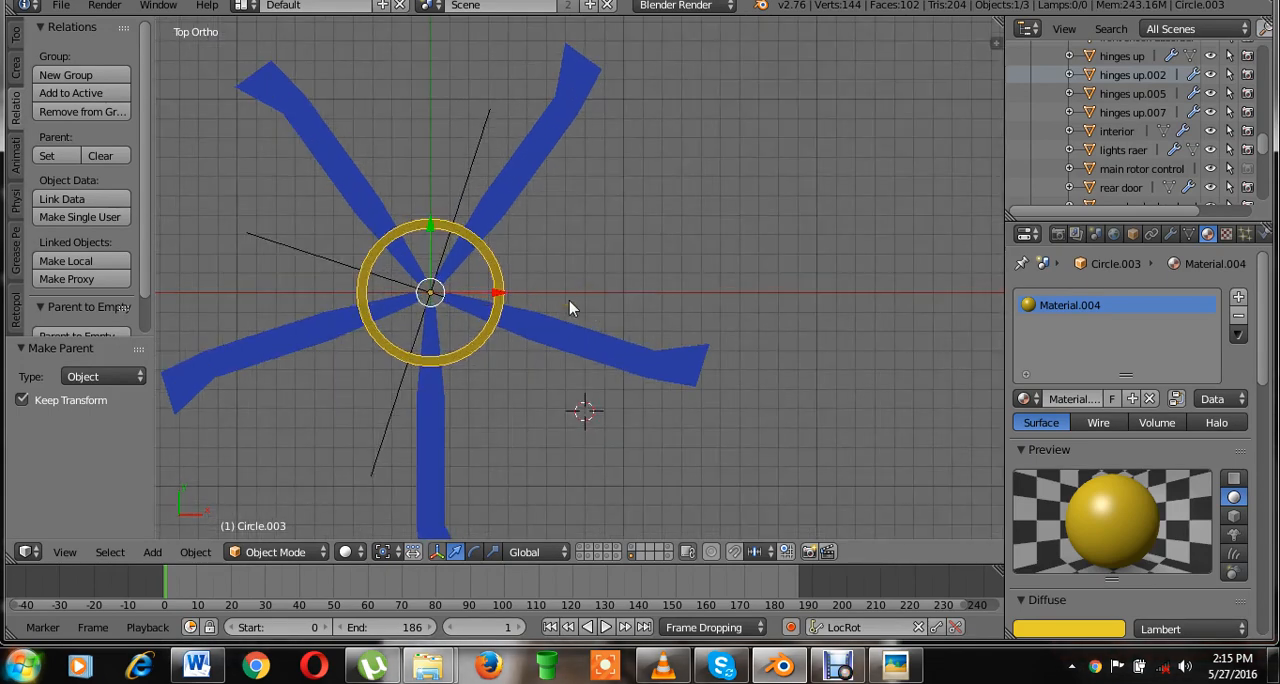
{"action": "middle_click_drag", "start_coordinate": [550, 341], "coordinate": [643, 330], "text": "shift"}
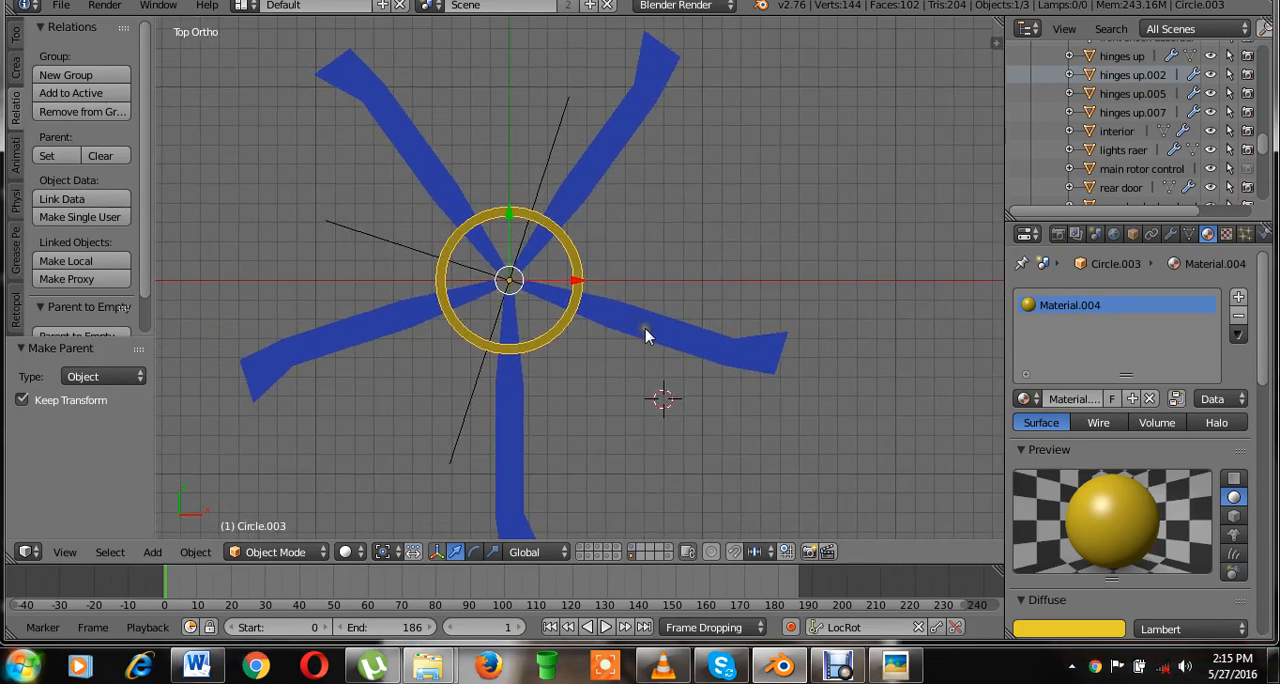
{"action": "key", "text": "b"}
{"action": "left_click_drag", "start_coordinate": [640, 180], "coordinate": [478, 445]}
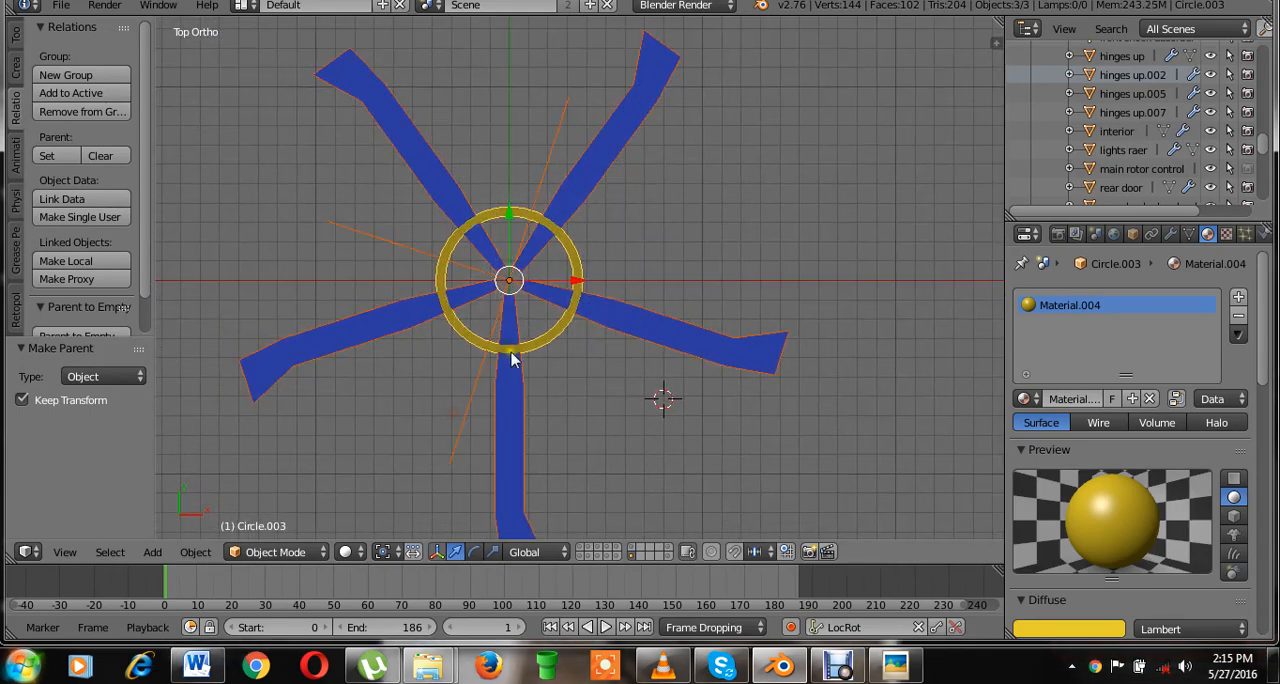
{"action": "key", "text": "shift+d"}
{"action": "left_click", "coordinate": [723, 323]}
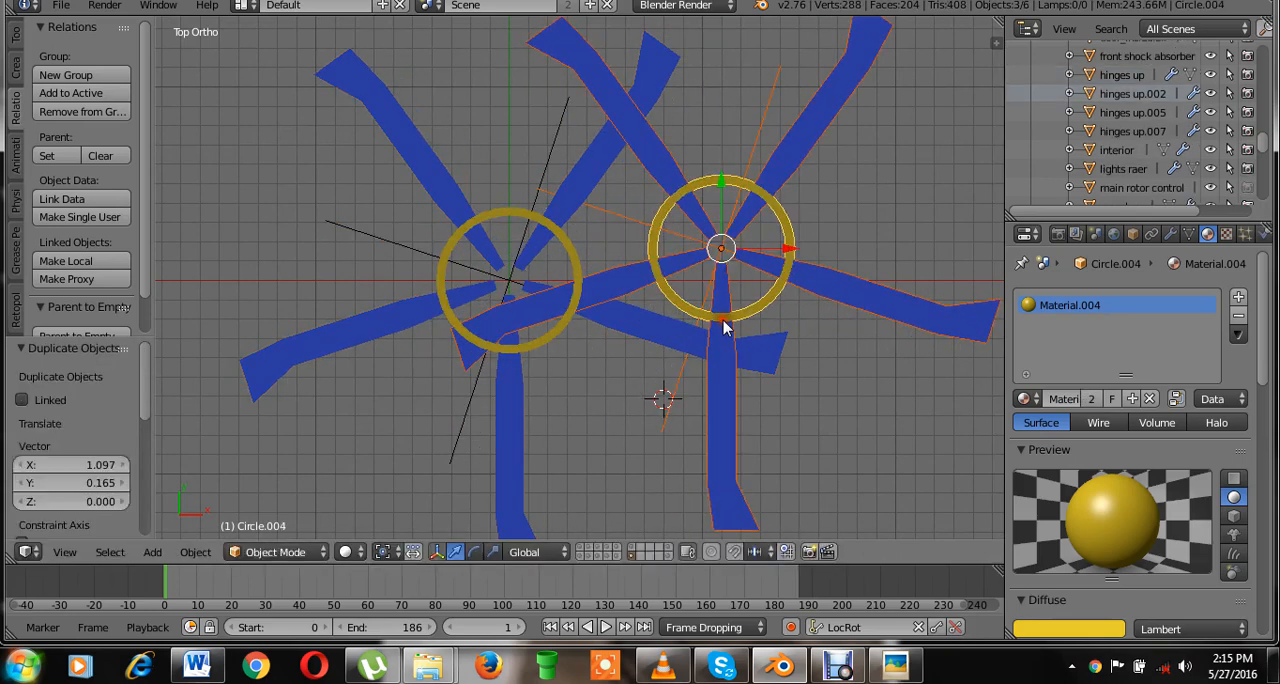
Move the duplicate rotor about 1.57 units along Y, then about -0.98 in X and 0.44 in Y, placing it behind the original.
{"action": "scroll", "coordinate": [700, 340], "scroll_direction": "down", "scroll_amount": 2}
{"action": "key", "text": "g"}
{"action": "key", "text": "y"}
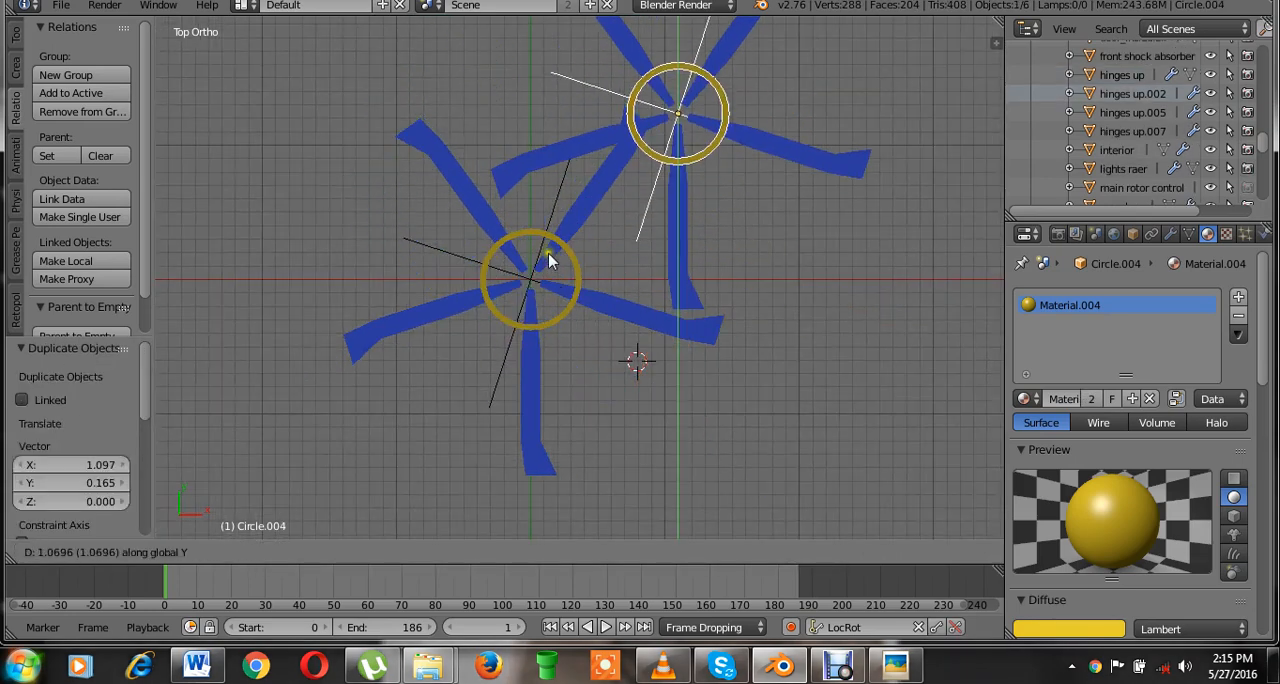
{"action": "left_click", "coordinate": [539, 187]}
{"action": "scroll", "coordinate": [668, 198], "scroll_direction": "down", "scroll_amount": 3}
{"action": "key", "text": "g"}
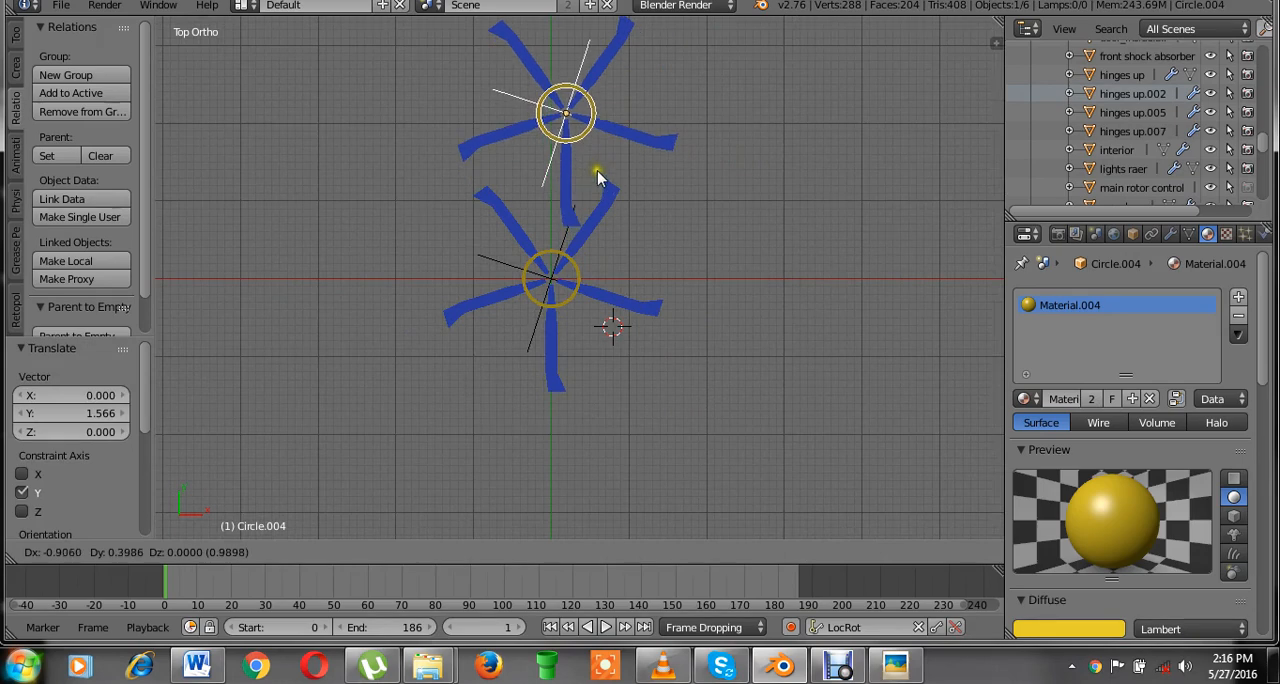
{"action": "left_click", "coordinate": [592, 167]}
{"action": "left_click", "coordinate": [592, 167]}
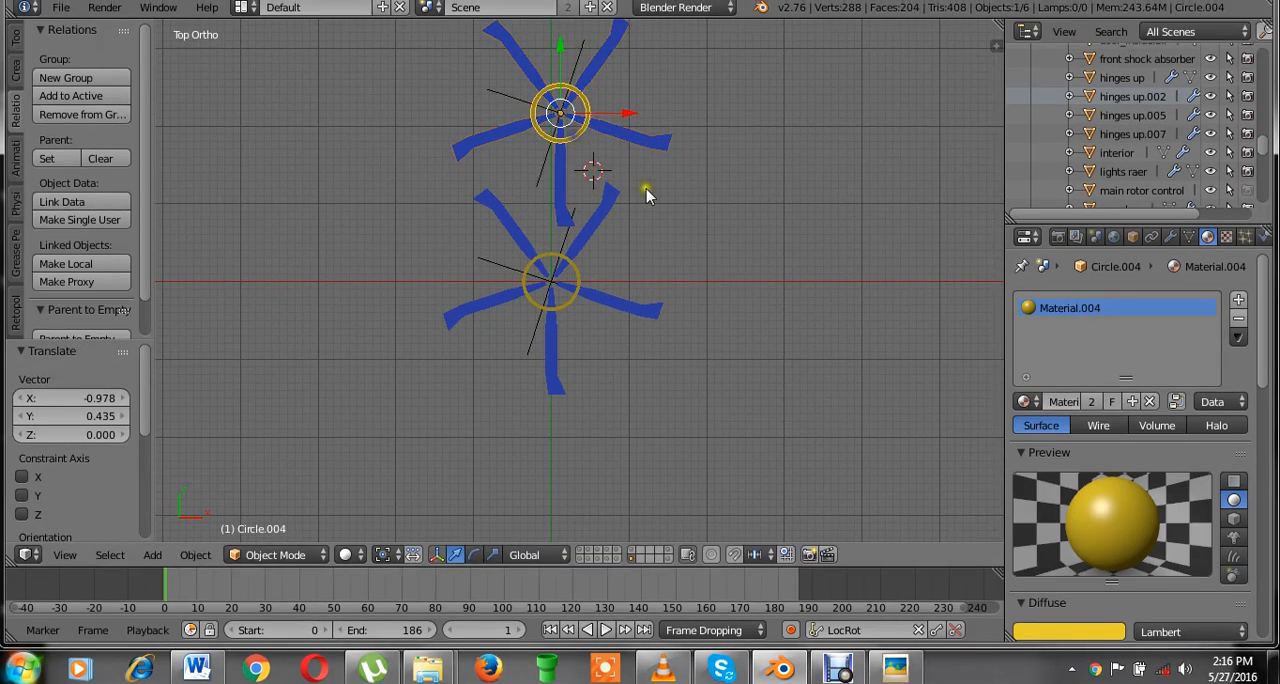
Unlock the duplicate ring's X and Y rotation and rotate it 90° in the front view.
{"action": "key", "text": "n"}
{"action": "left_click", "coordinate": [957, 173]}
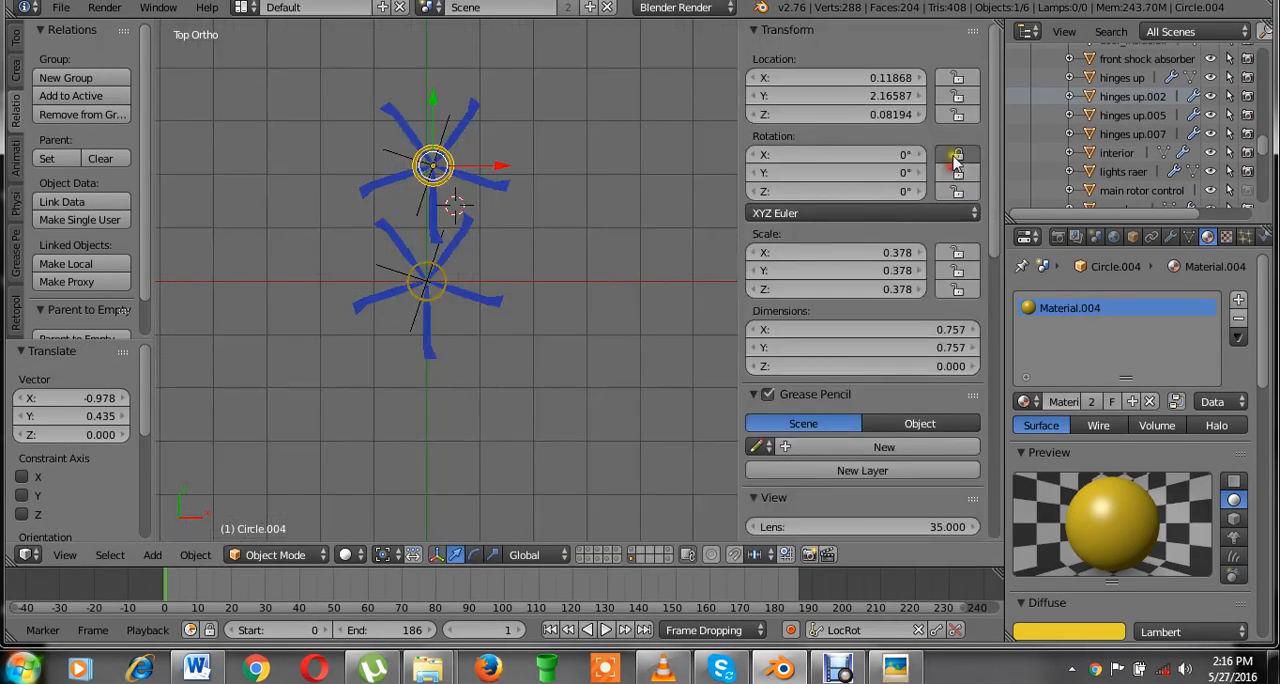
{"action": "left_click", "coordinate": [955, 156]}
{"action": "key", "text": "KP_1"}
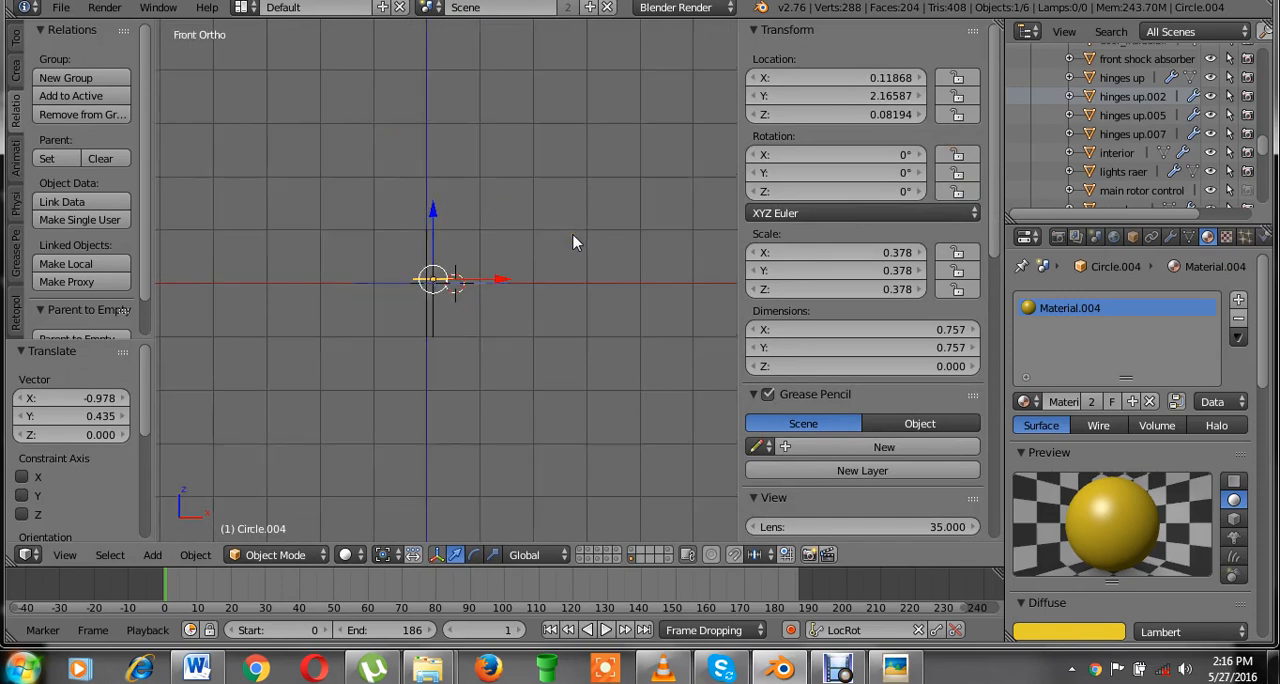
{"action": "type", "text": "r90"}
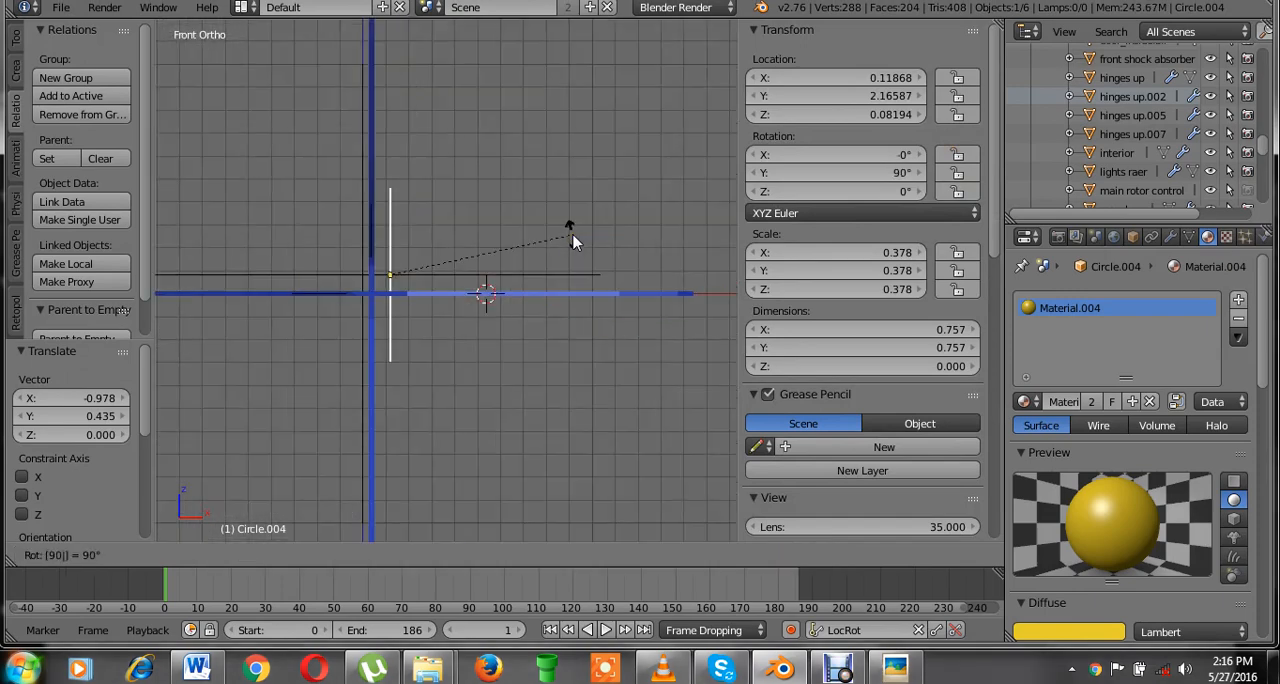
{"action": "key", "text": "Return"}
Scale the duplicate rotor down to about 0.2 of its size in the right view to form a tail rotor.
{"action": "key", "text": "KP_3"}
{"action": "scroll", "coordinate": [575, 243], "scroll_direction": "down", "scroll_amount": 3}
{"action": "key", "text": "n"}
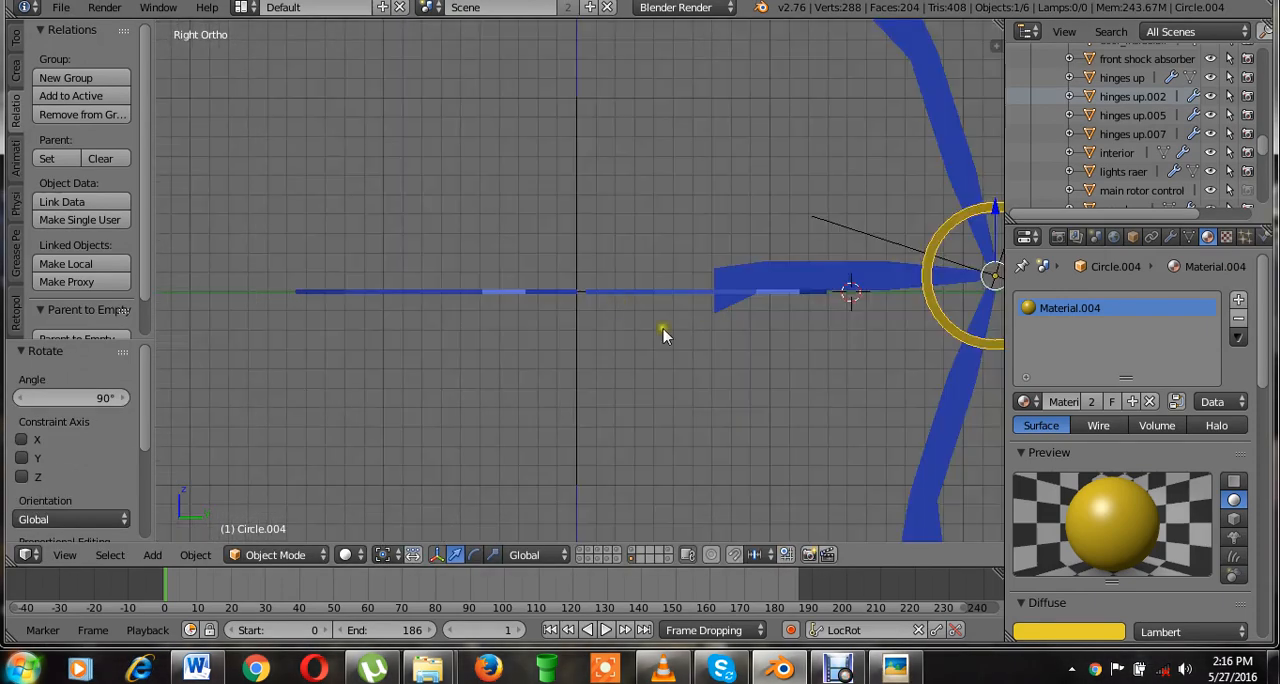
{"action": "middle_click_drag", "start_coordinate": [724, 397], "coordinate": [420, 339], "text": "shift"}
{"action": "scroll", "coordinate": [550, 342], "scroll_direction": "down", "scroll_amount": 3}
{"action": "scroll", "coordinate": [778, 376], "scroll_direction": "up", "scroll_amount": 2}
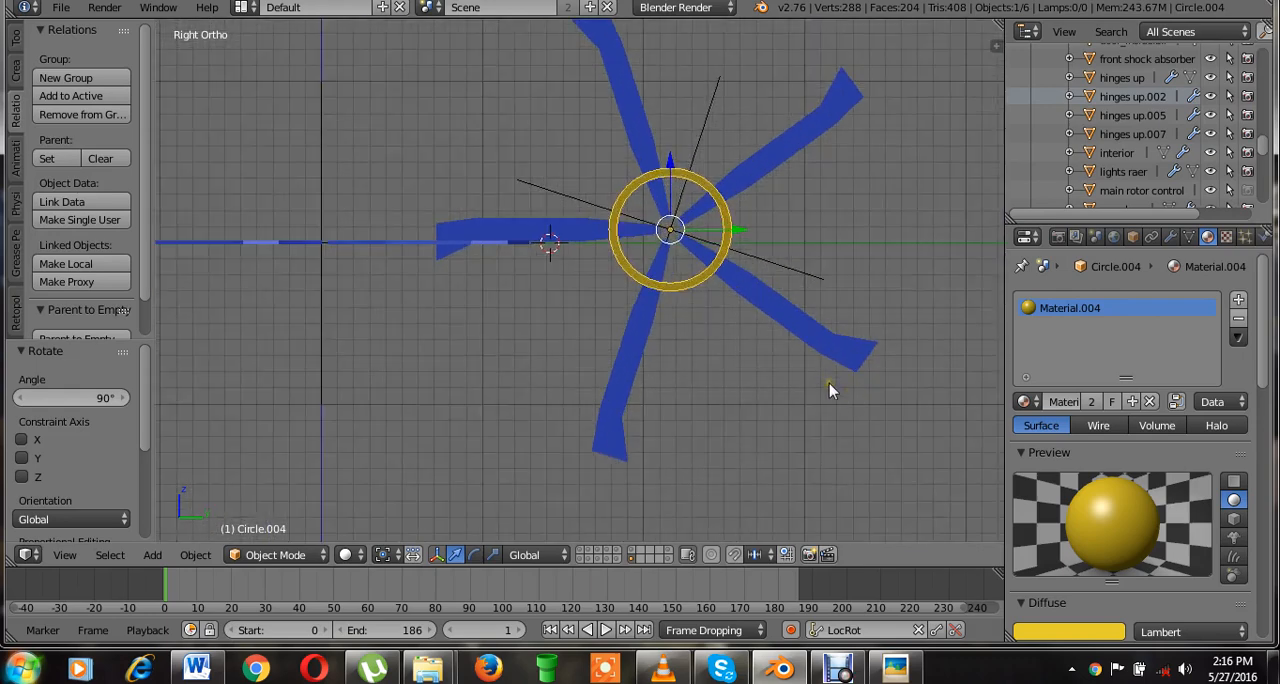
{"action": "key", "text": "s"}
{"action": "left_click", "coordinate": [724, 286]}
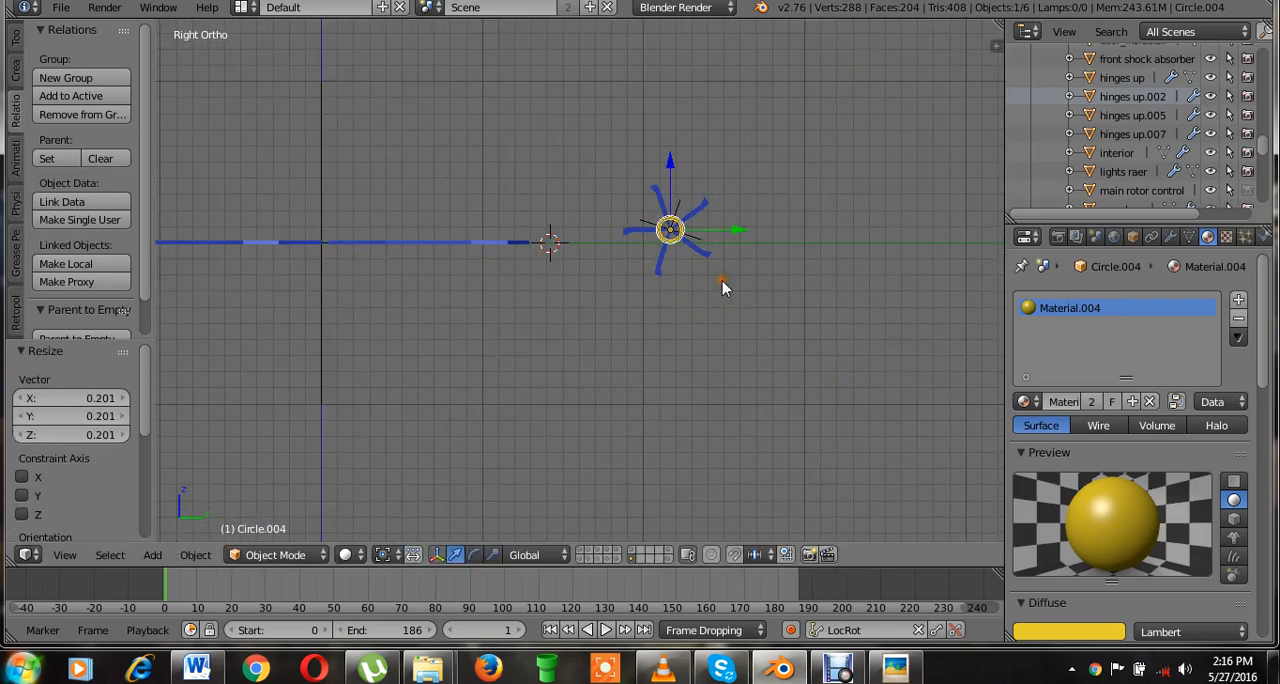
Move the tail rotor about -0.134 along Y in the top view, bringing it closer to the main rotor.
{"action": "key", "text": "KP_7"}
{"action": "key", "text": "g"}
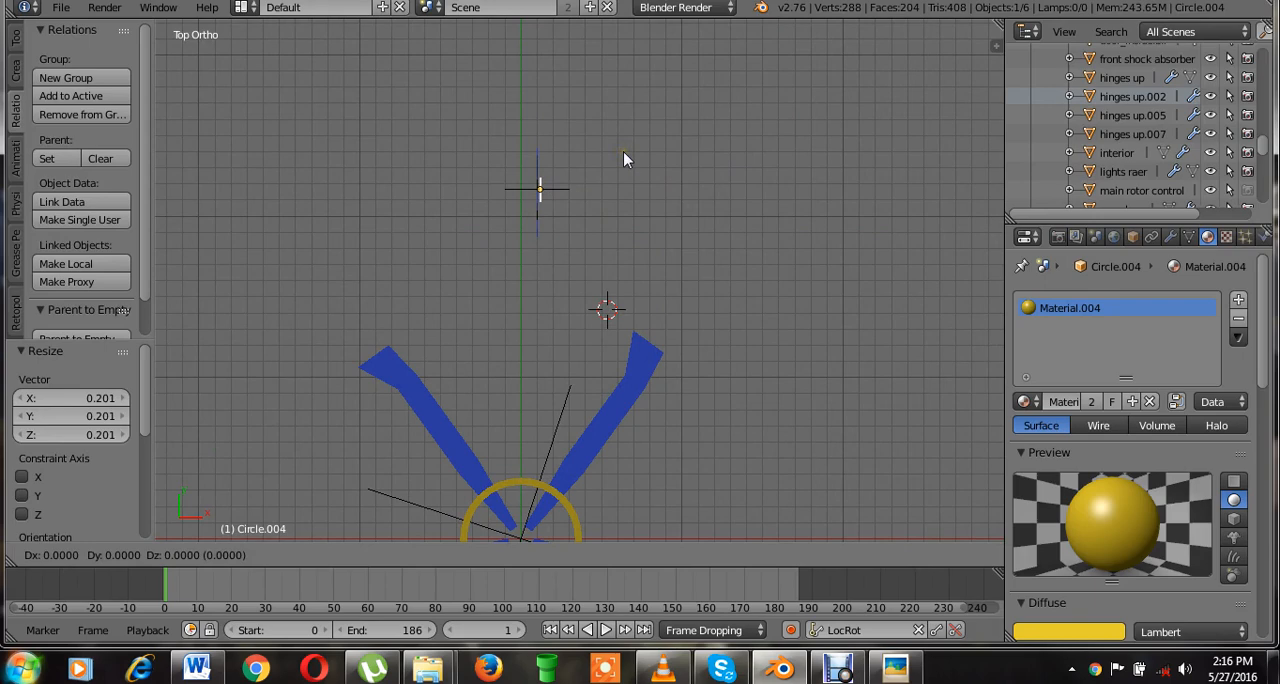
{"action": "key", "text": "y"}
{"action": "left_click", "coordinate": [621, 178]}
{"action": "key", "text": "KP_3"}
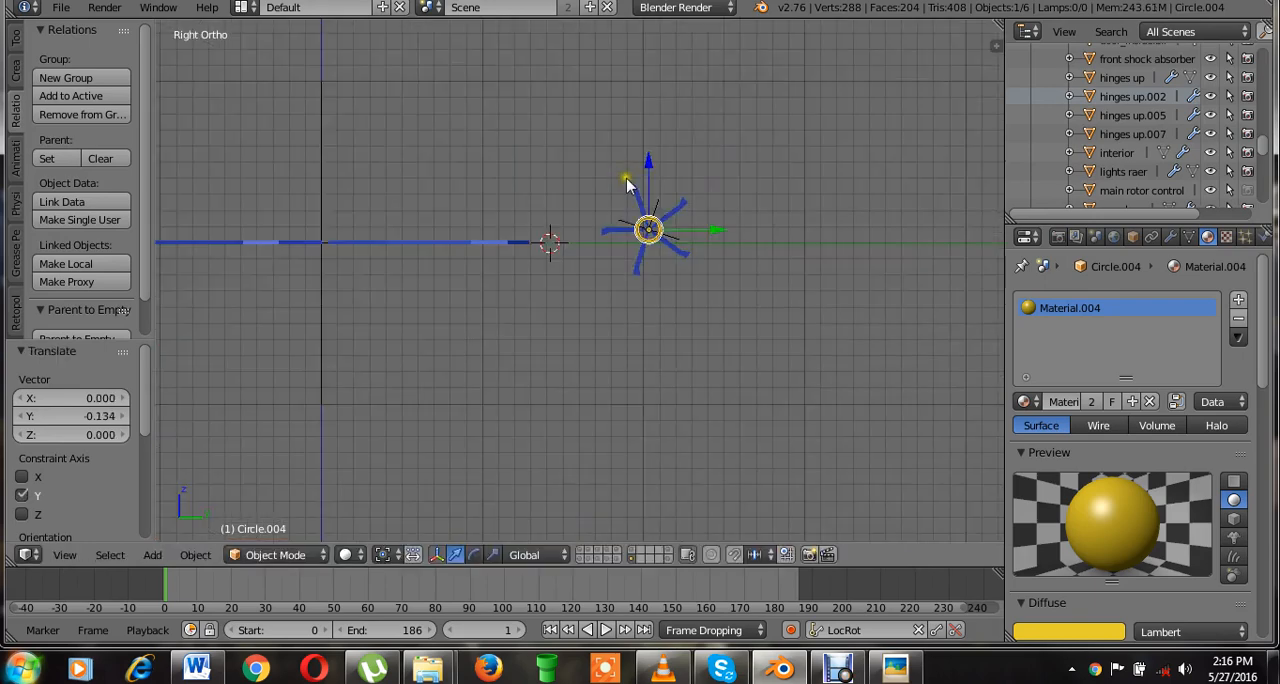
{"action": "scroll", "coordinate": [677, 254], "scroll_direction": "up", "scroll_amount": 5}
{"action": "scroll", "coordinate": [780, 217], "scroll_direction": "down", "scroll_amount": 2}
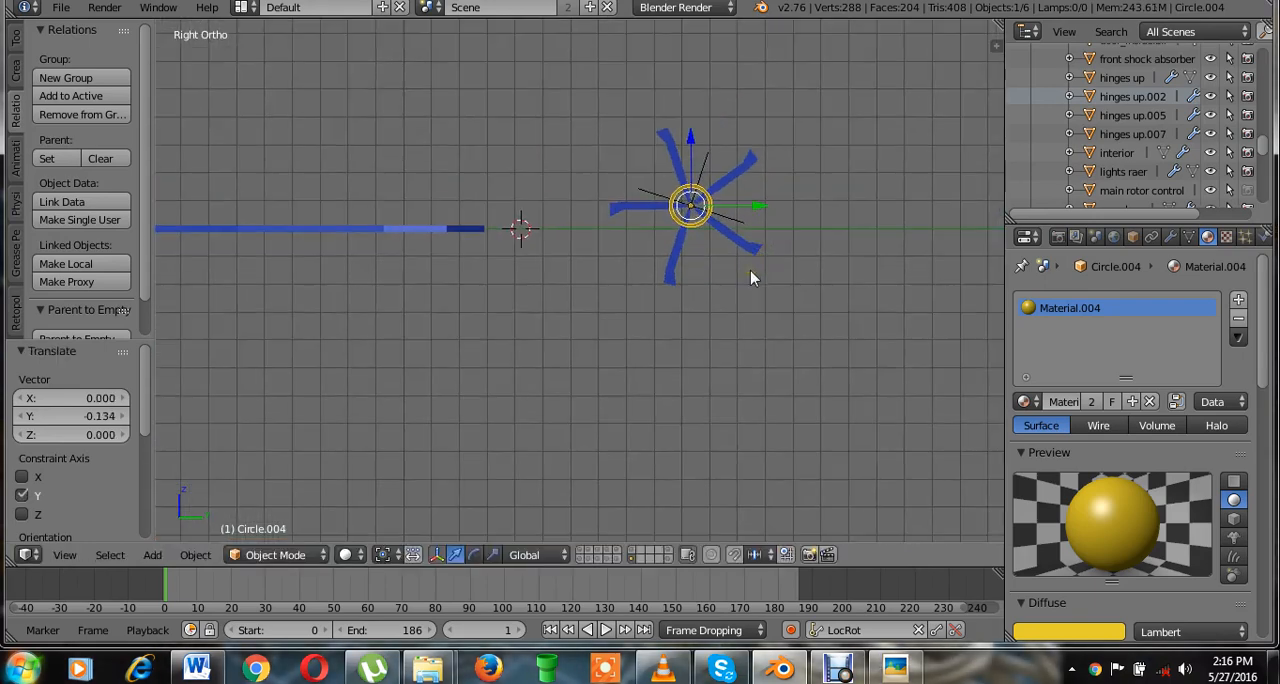
Apply the tail rotor ring's scale and rotation as its base transform.
{"action": "key", "text": "ctrl+a"}
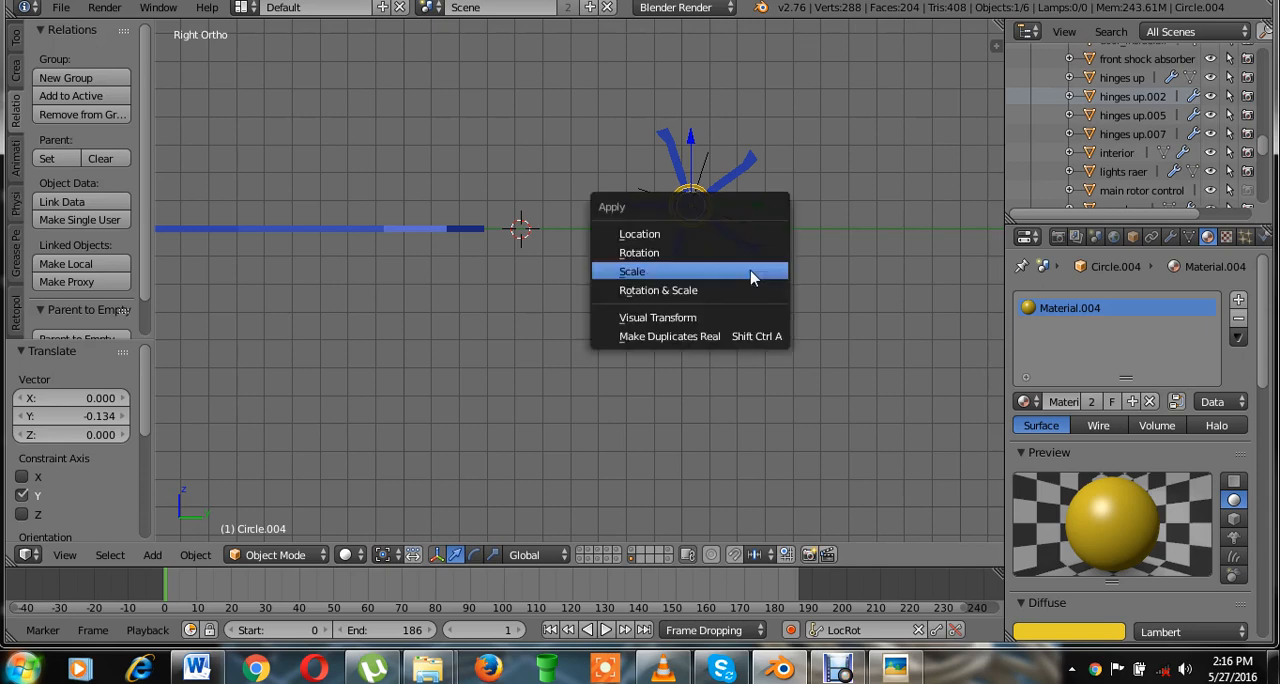
{"action": "left_click", "coordinate": [768, 328]}
{"action": "key", "text": "n"}
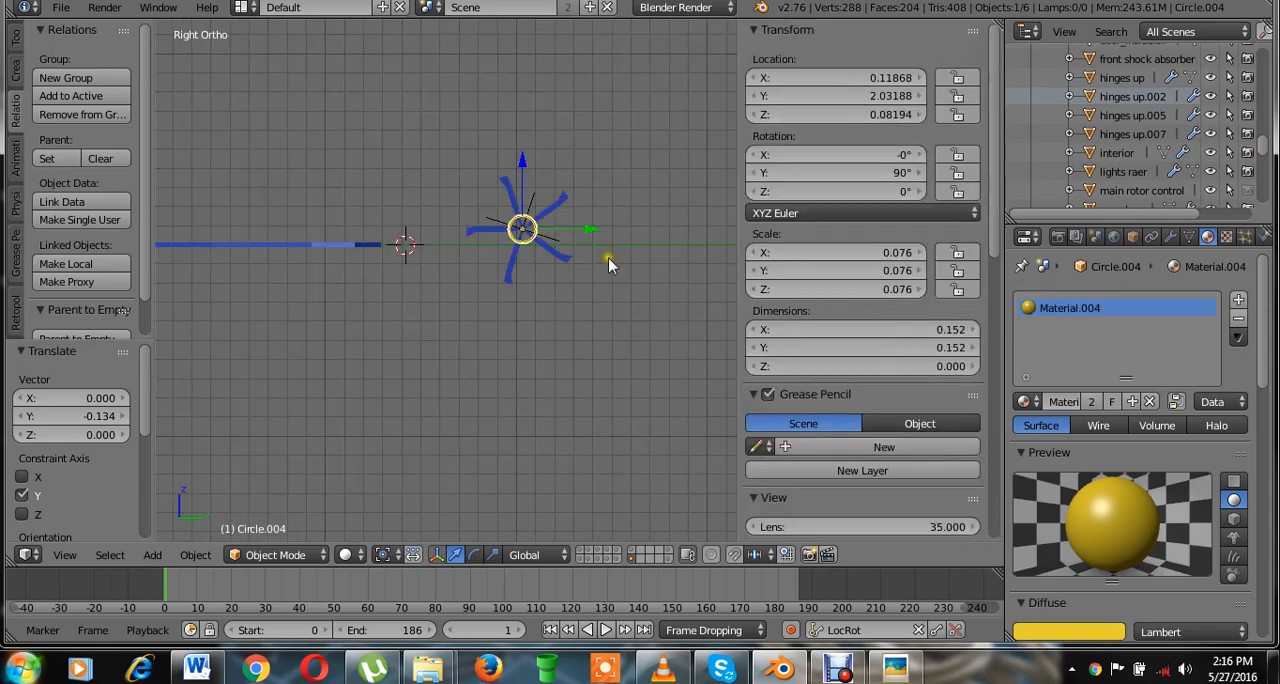
{"action": "key", "text": "ctrl+a"}
{"action": "left_click", "coordinate": [553, 240]}
{"action": "key", "text": "ctrl+a"}
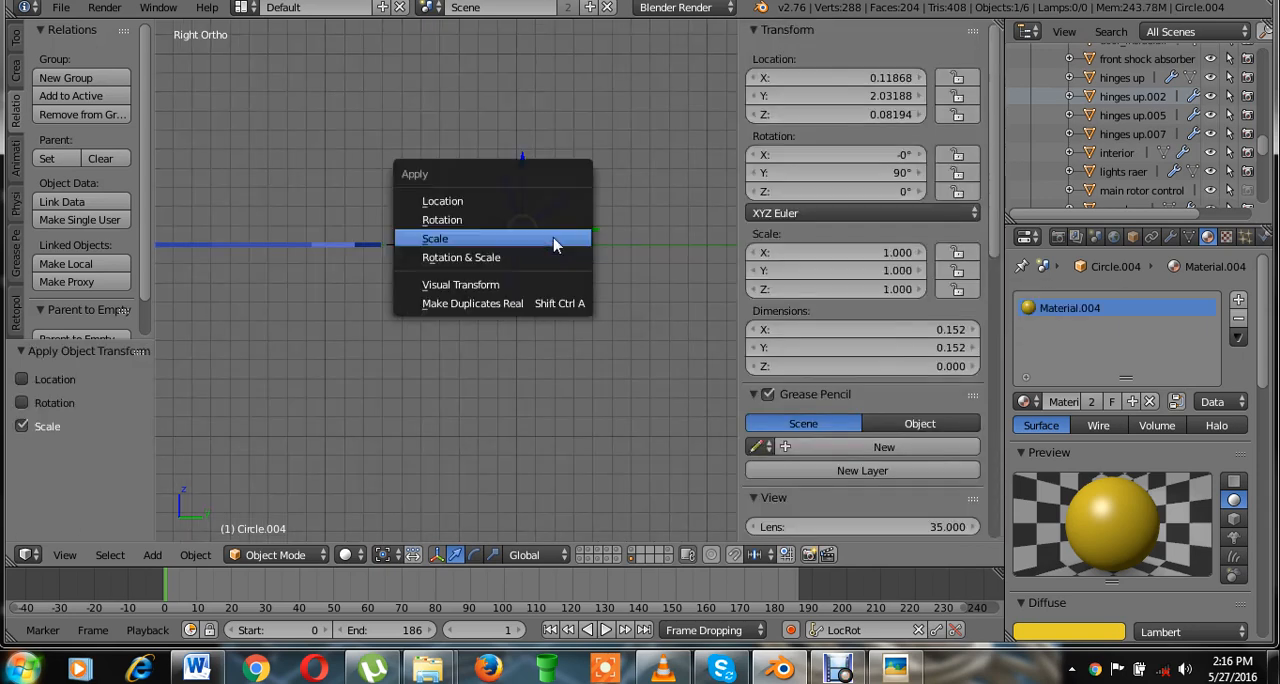
{"action": "left_click", "coordinate": [551, 219]}
{"action": "key", "text": "n"}
{"action": "scroll", "coordinate": [580, 240], "scroll_direction": "up", "scroll_amount": 3}
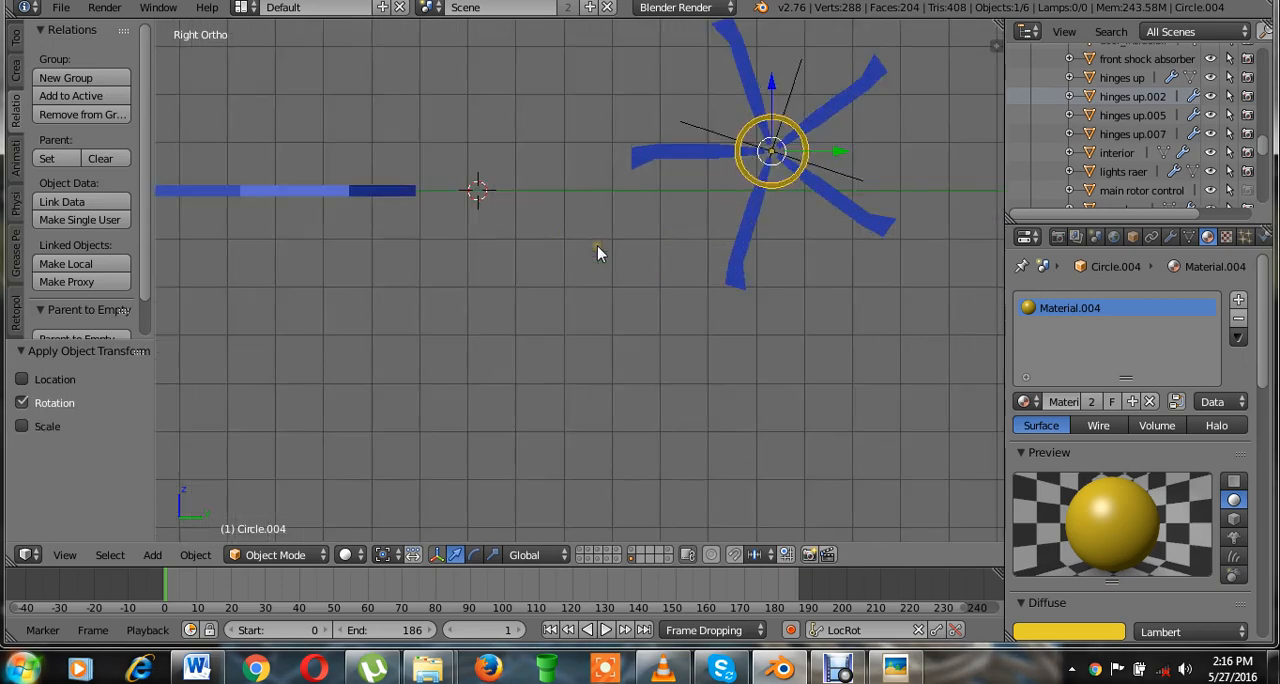
Examine the tail rotor from the top, the right and angled views, including its ring's transform values.
{"action": "middle_click_drag", "start_coordinate": [618, 259], "coordinate": [625, 262], "text": "shift"}
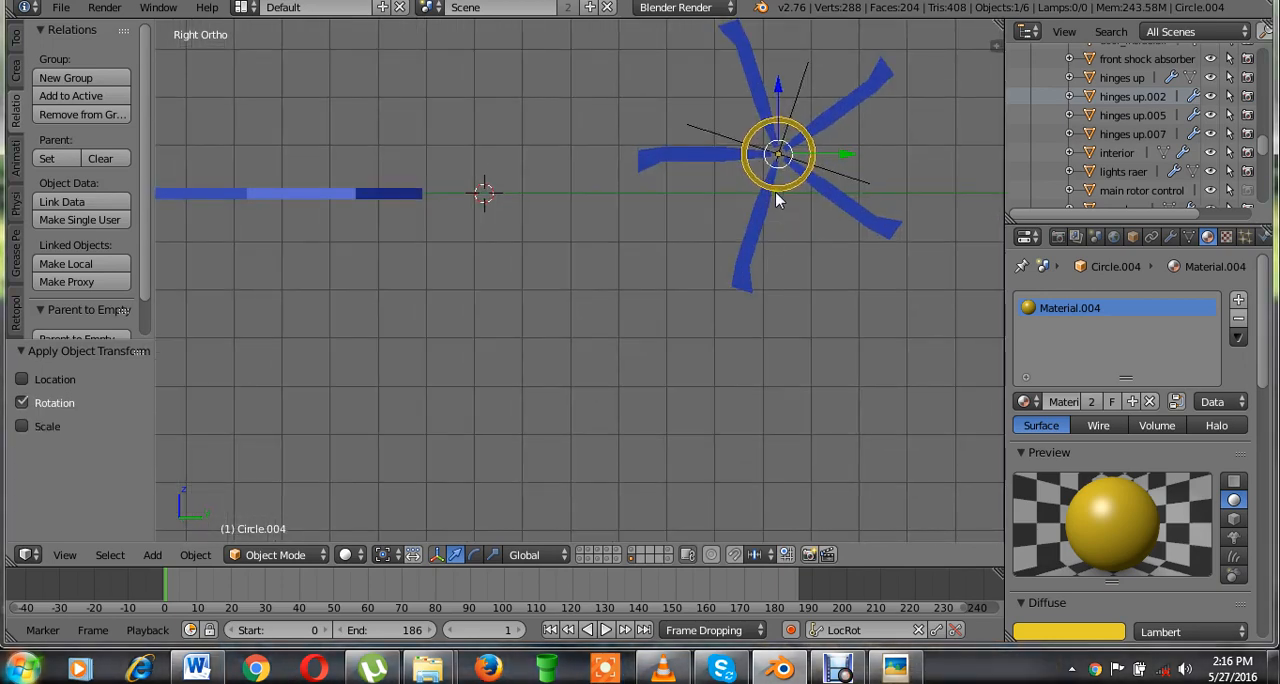
{"action": "key", "text": "KP_7"}
{"action": "scroll", "coordinate": [775, 195], "scroll_direction": "down", "scroll_amount": 3}
{"action": "scroll", "coordinate": [700, 228], "scroll_direction": "up", "scroll_amount": 1}
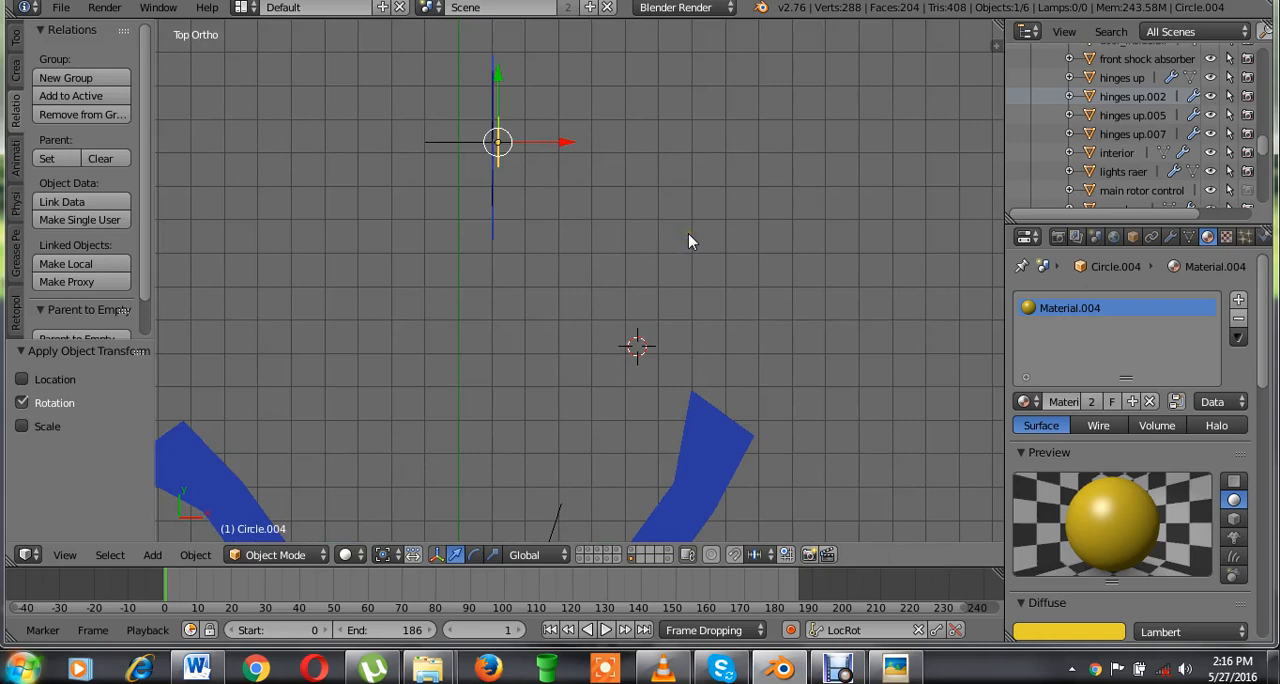
{"action": "key", "text": "KP_3"}
{"action": "middle_click_drag", "start_coordinate": [571, 240], "coordinate": [643, 286], "text": "shift"}
{"action": "scroll", "coordinate": [686, 250], "scroll_direction": "down", "scroll_amount": 2}
{"action": "key", "text": "n"}
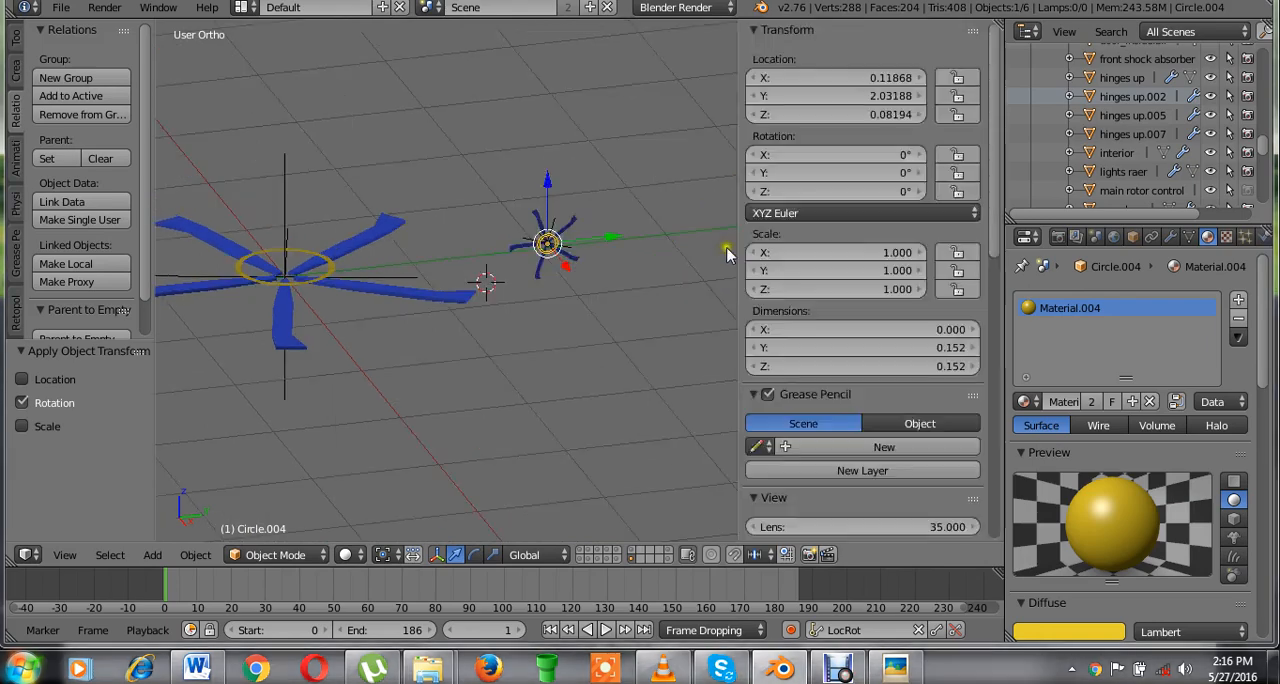
{"action": "scroll", "coordinate": [646, 316], "scroll_direction": "up", "scroll_amount": 3}
{"action": "middle_click_drag", "start_coordinate": [646, 316], "coordinate": [323, 336], "text": "shift"}
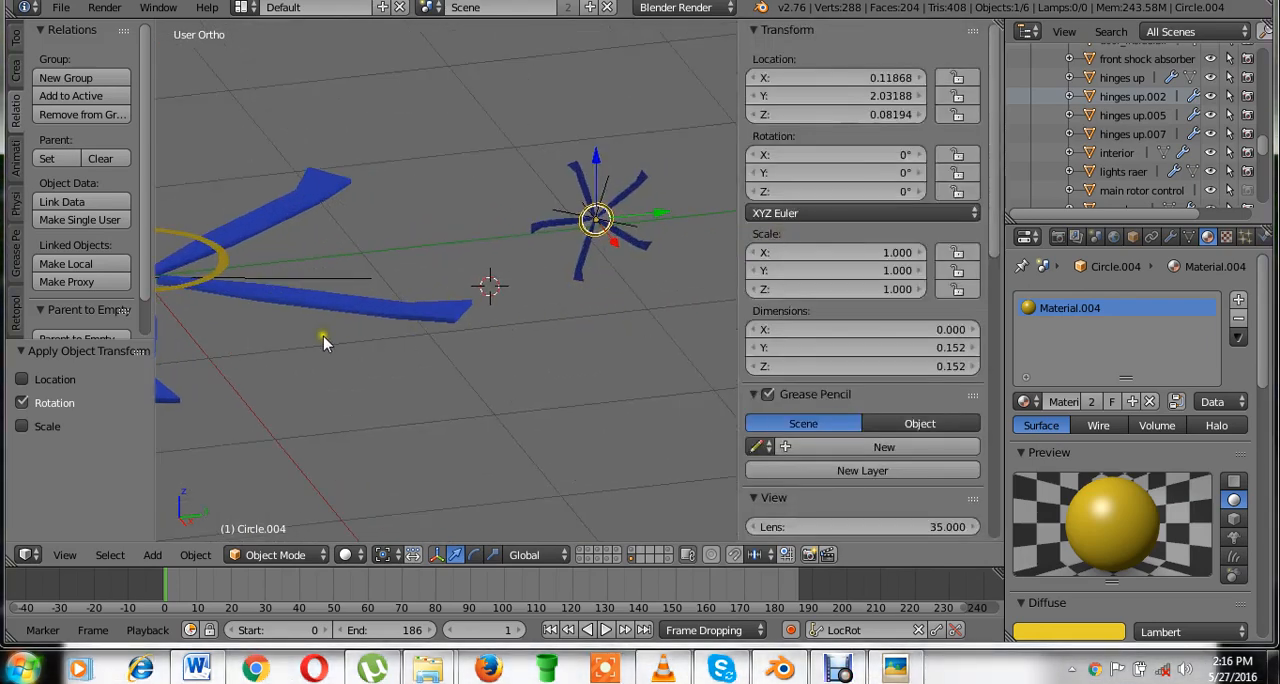
{"action": "middle_click_drag", "start_coordinate": [583, 316], "coordinate": [375, 337], "text": "shift"}
{"action": "scroll", "coordinate": [391, 334], "scroll_direction": "up", "scroll_amount": 4}
{"action": "middle_click_drag", "start_coordinate": [450, 305], "coordinate": [561, 360], "text": "shift"}
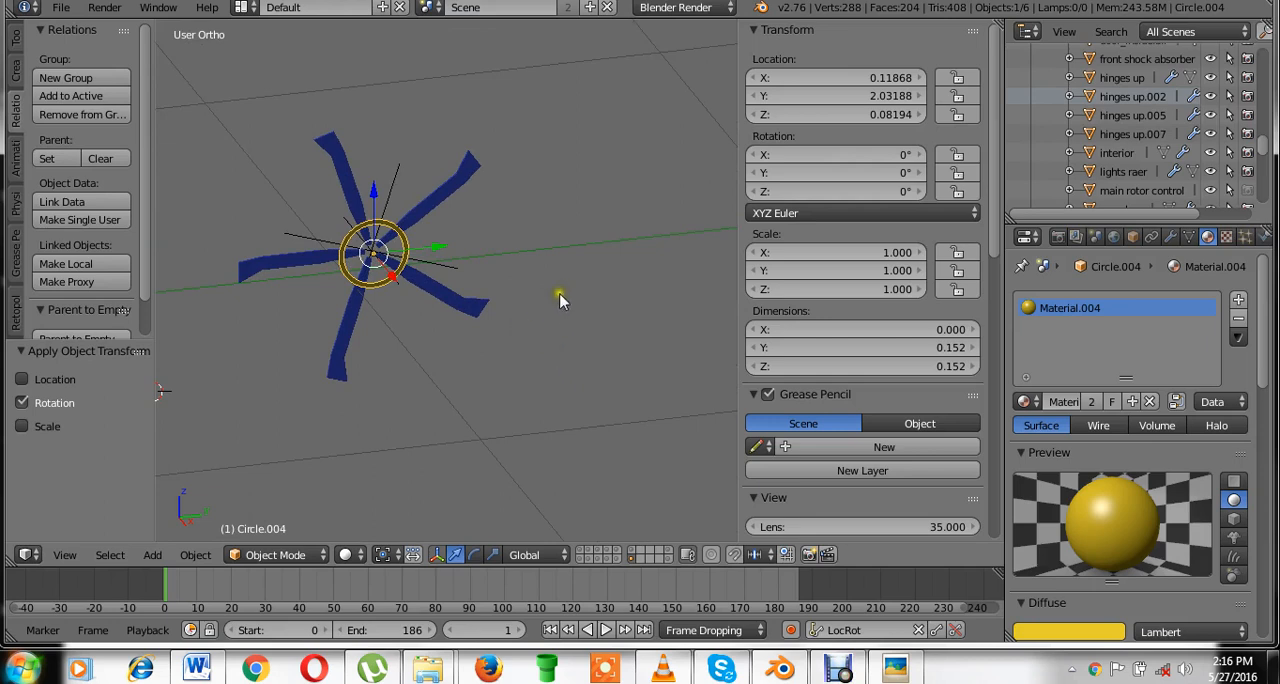
Try spinning the tail rotor about the global X axis and cancel the rotation.
{"action": "key", "text": "r"}
{"action": "key", "text": "x"}
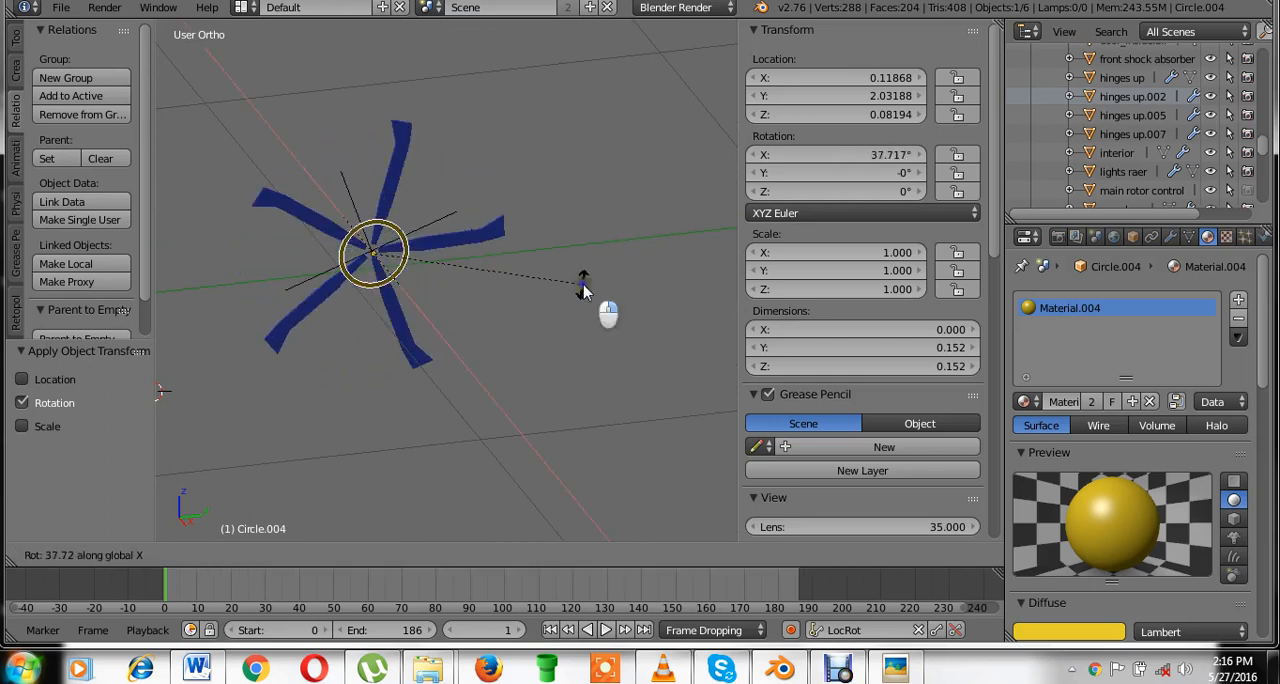
{"action": "key", "text": "Escape"}
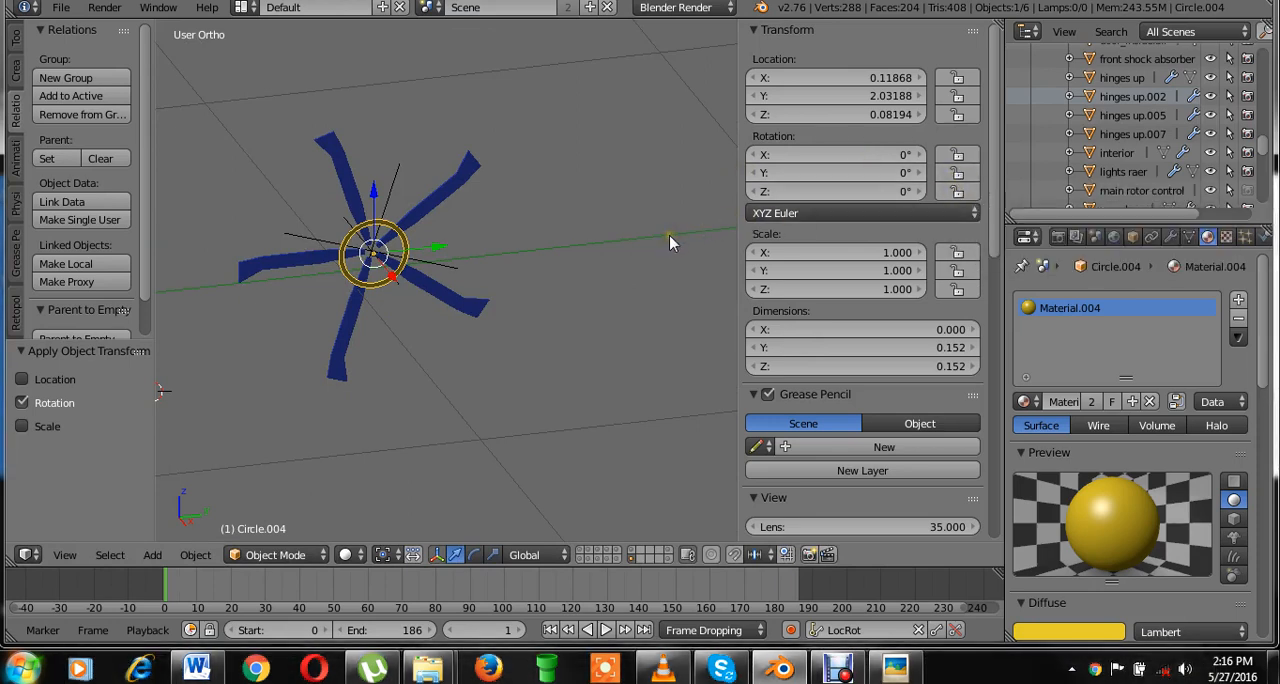
Save over EH_101_helicopter - animated.blend.
{"action": "key", "text": "n"}
{"action": "key", "text": "KP_1"}
{"action": "key", "text": "ctrl+s"}
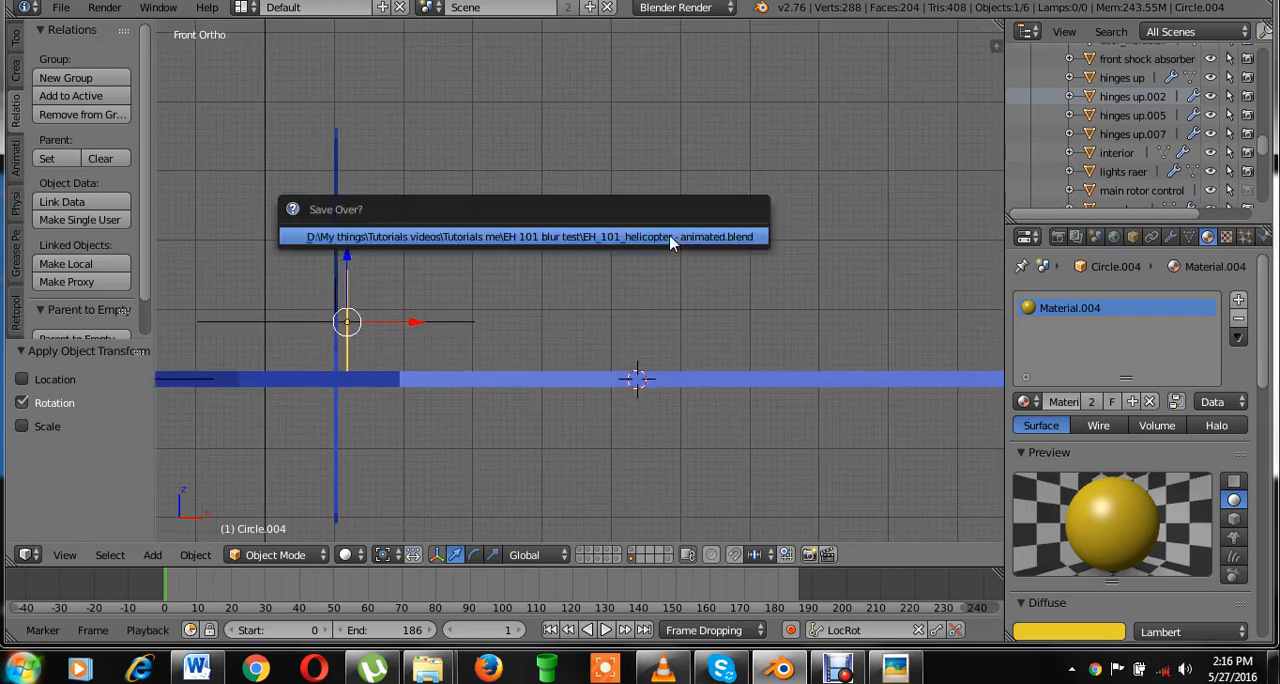
Tilt the tail rotor by about -14.6° in the front view.
{"action": "middle_click_drag", "start_coordinate": [569, 358], "coordinate": [790, 322], "text": "shift"}
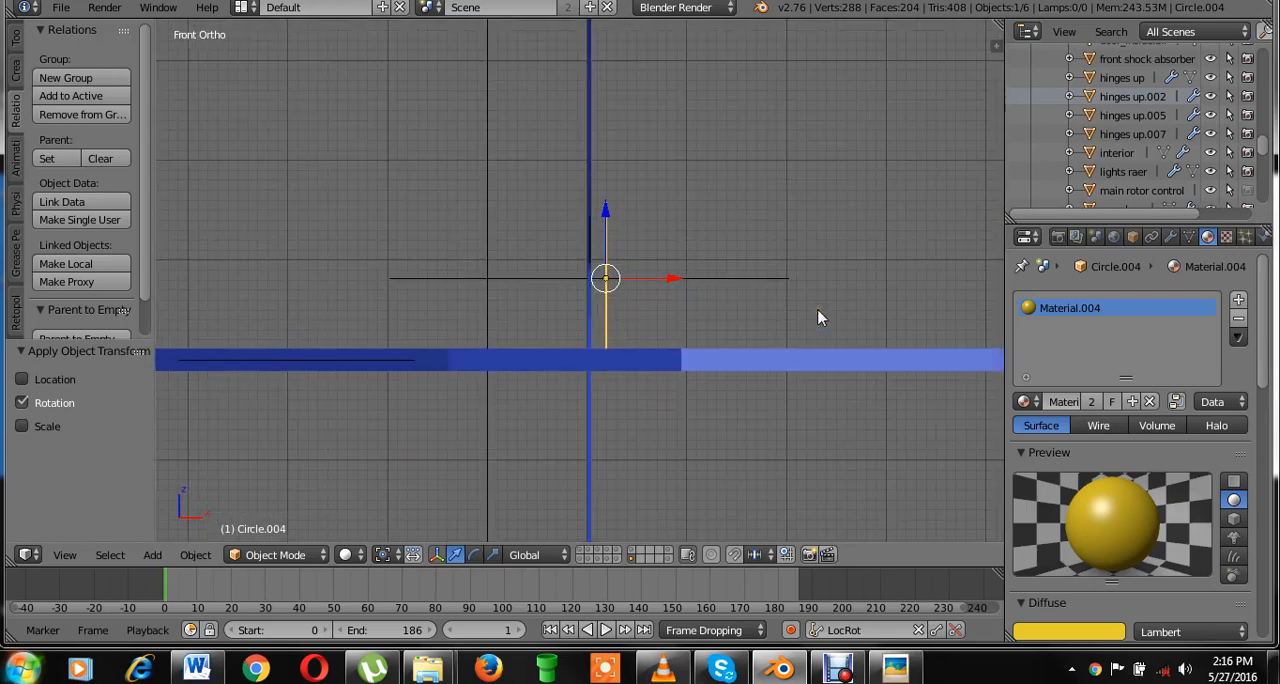
{"action": "left_click", "coordinate": [818, 310]}
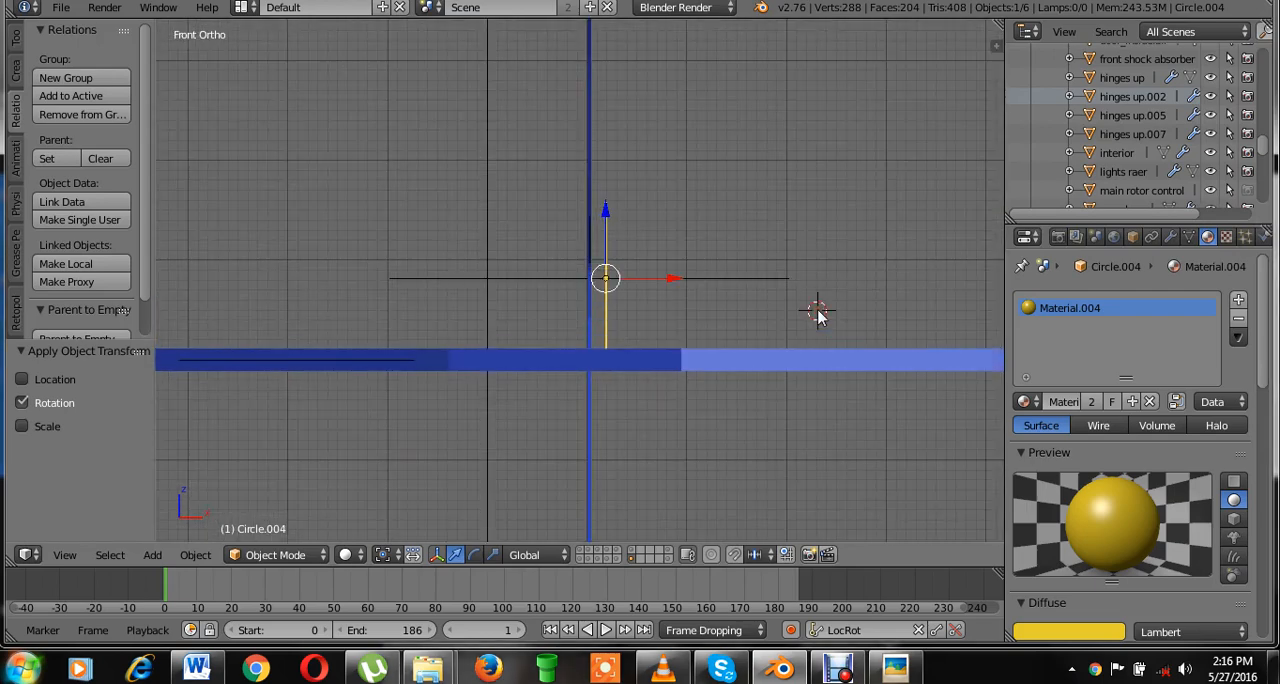
{"action": "scroll", "coordinate": [634, 252], "scroll_direction": "down", "scroll_amount": 3}
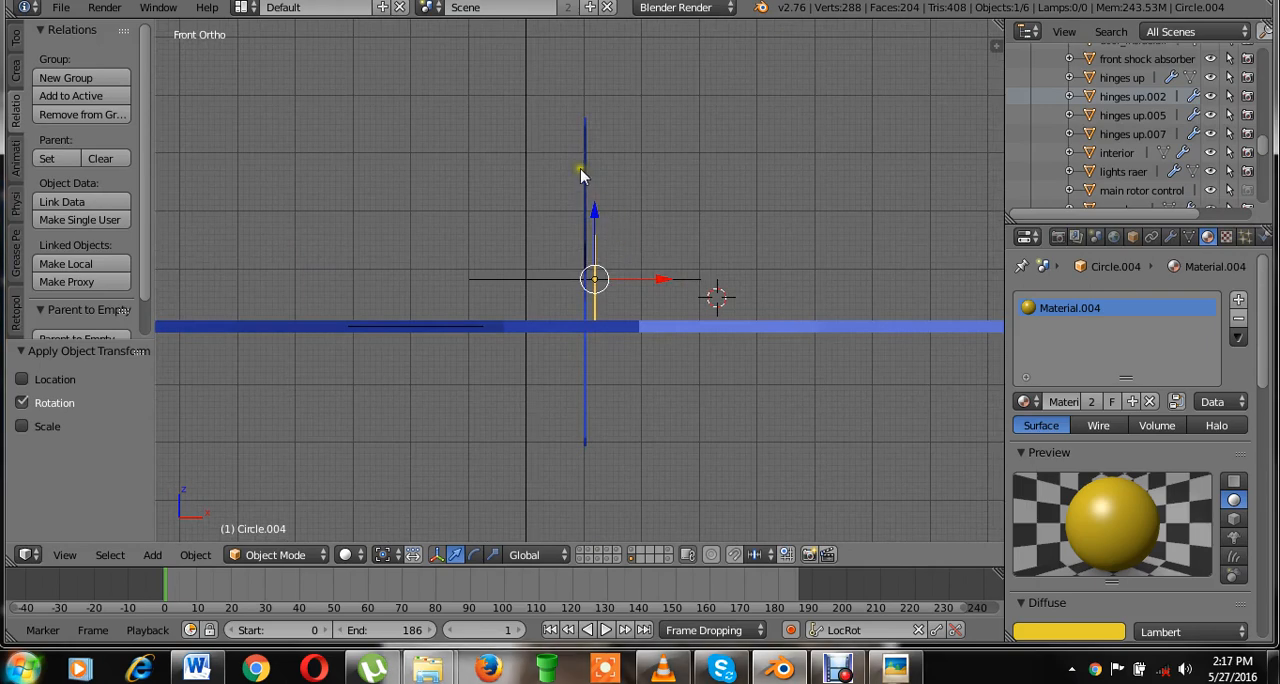
{"action": "scroll", "coordinate": [637, 355], "scroll_direction": "up", "scroll_amount": 1}
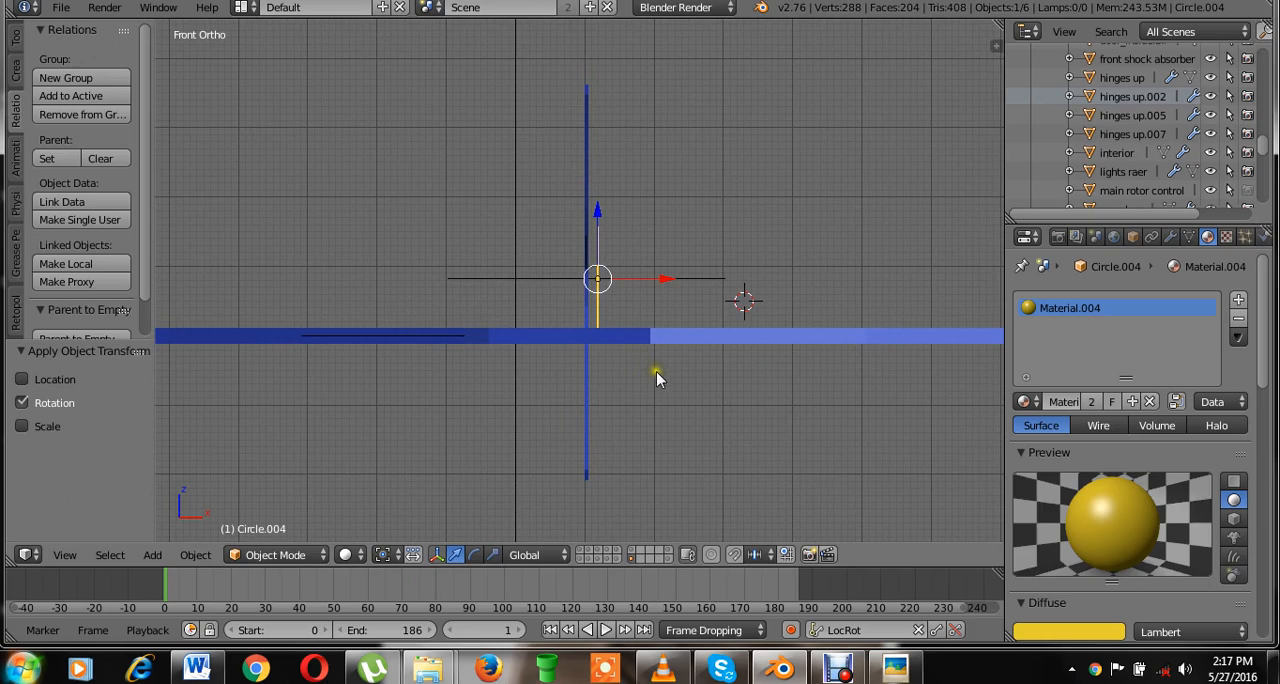
{"action": "key", "text": "r"}
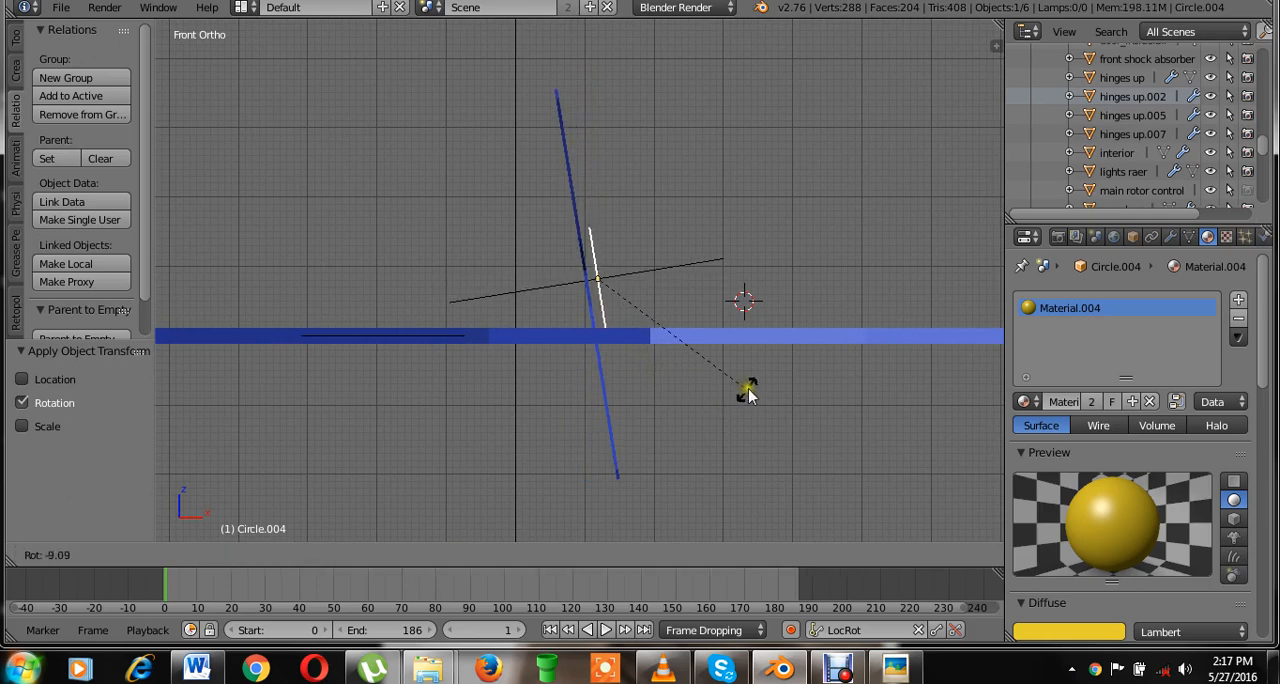
{"action": "left_click", "coordinate": [763, 377]}
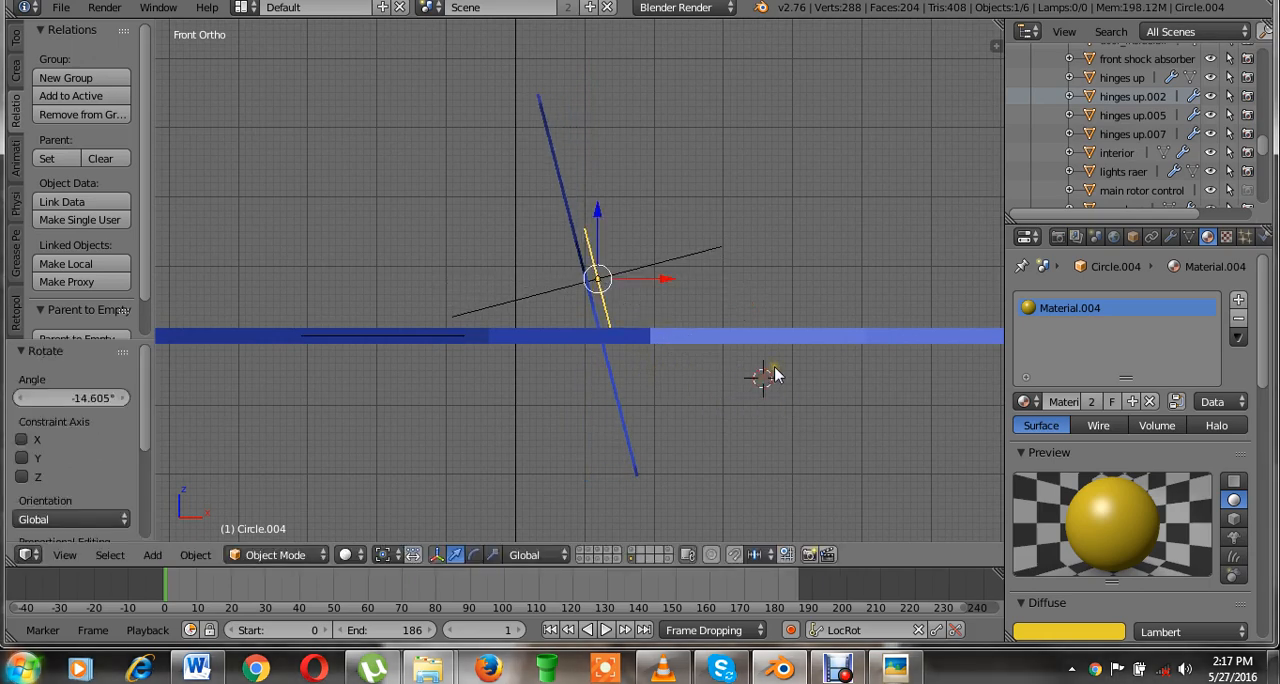
{"action": "middle_click_drag", "start_coordinate": [775, 375], "coordinate": [720, 381]}
{"action": "key", "text": "KP_1"}
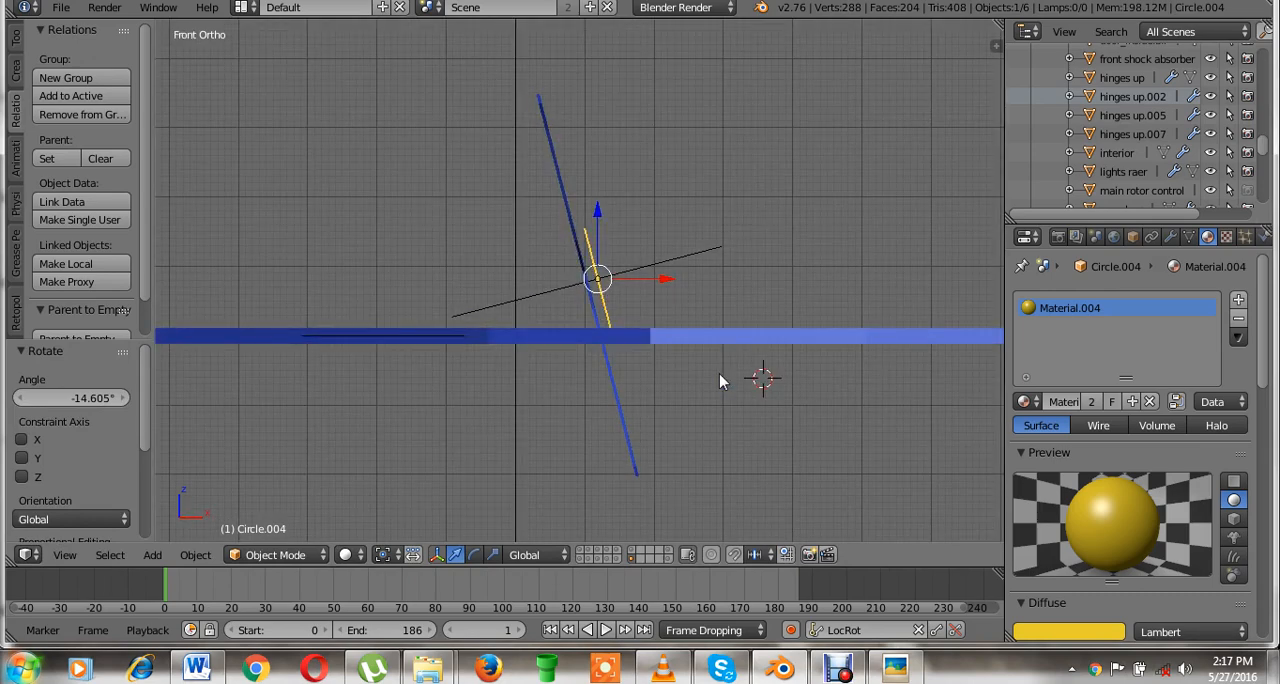
{"action": "scroll", "coordinate": [719, 378], "scroll_direction": "down", "scroll_amount": 1}
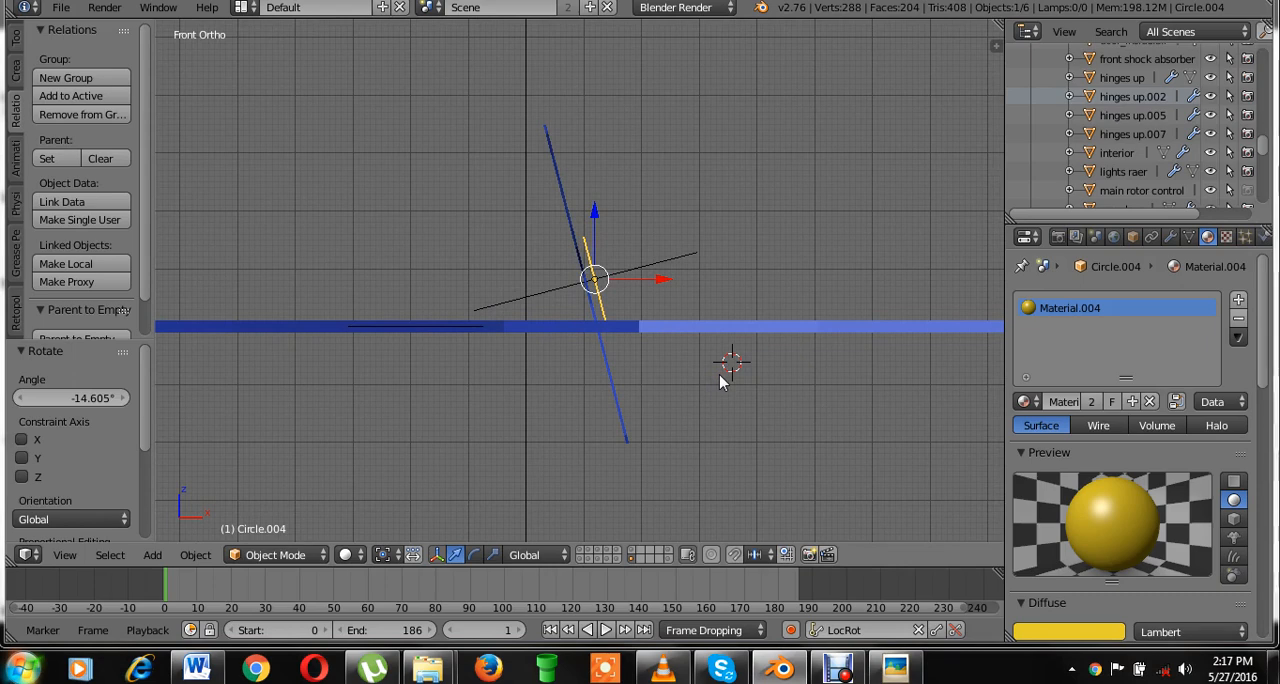
Try rotating the tilted tail rotor freely in the right view and cancel the rotation.
{"action": "key", "text": "KP_3"}
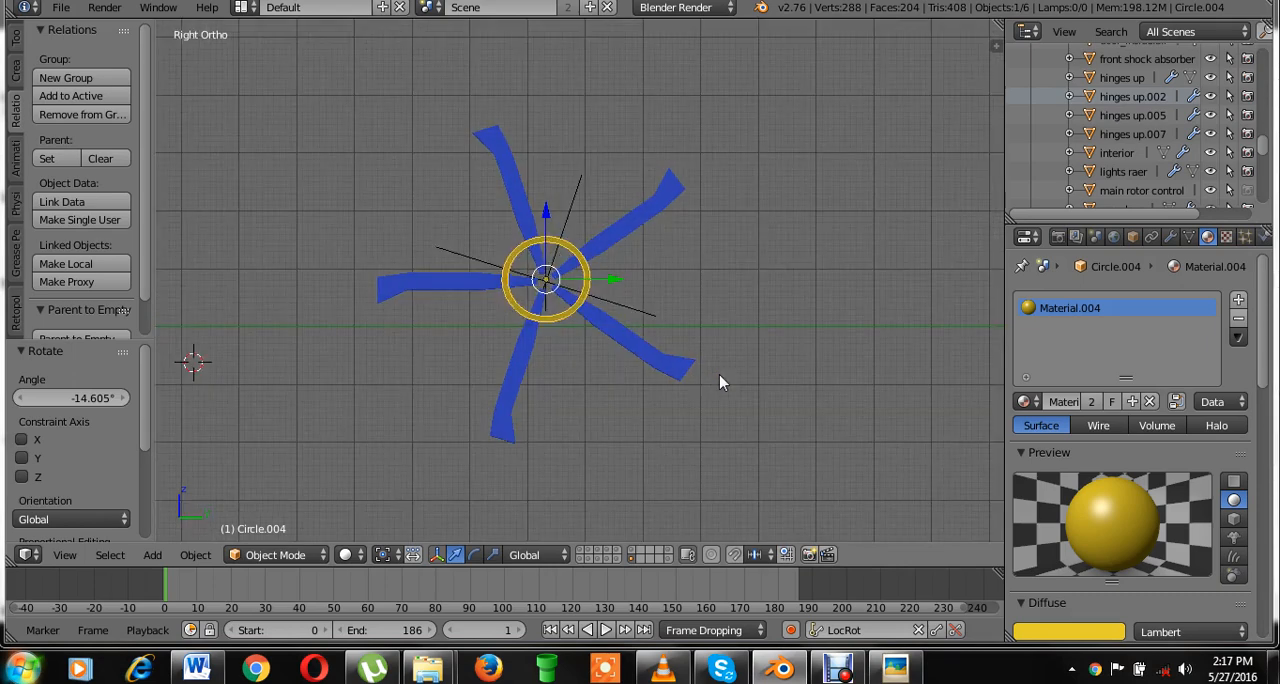
{"action": "scroll", "coordinate": [657, 299], "scroll_direction": "up", "scroll_amount": 3}
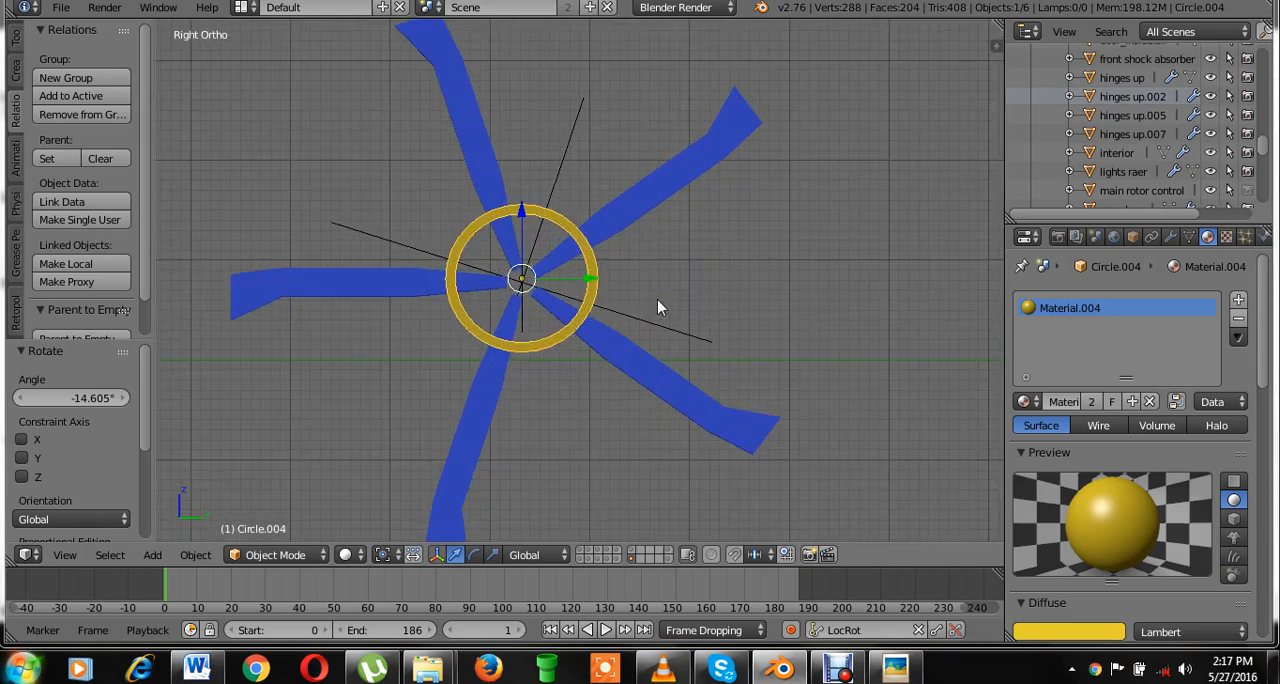
{"action": "scroll", "coordinate": [654, 380], "scroll_direction": "down", "scroll_amount": 2}
{"action": "key", "text": "r"}
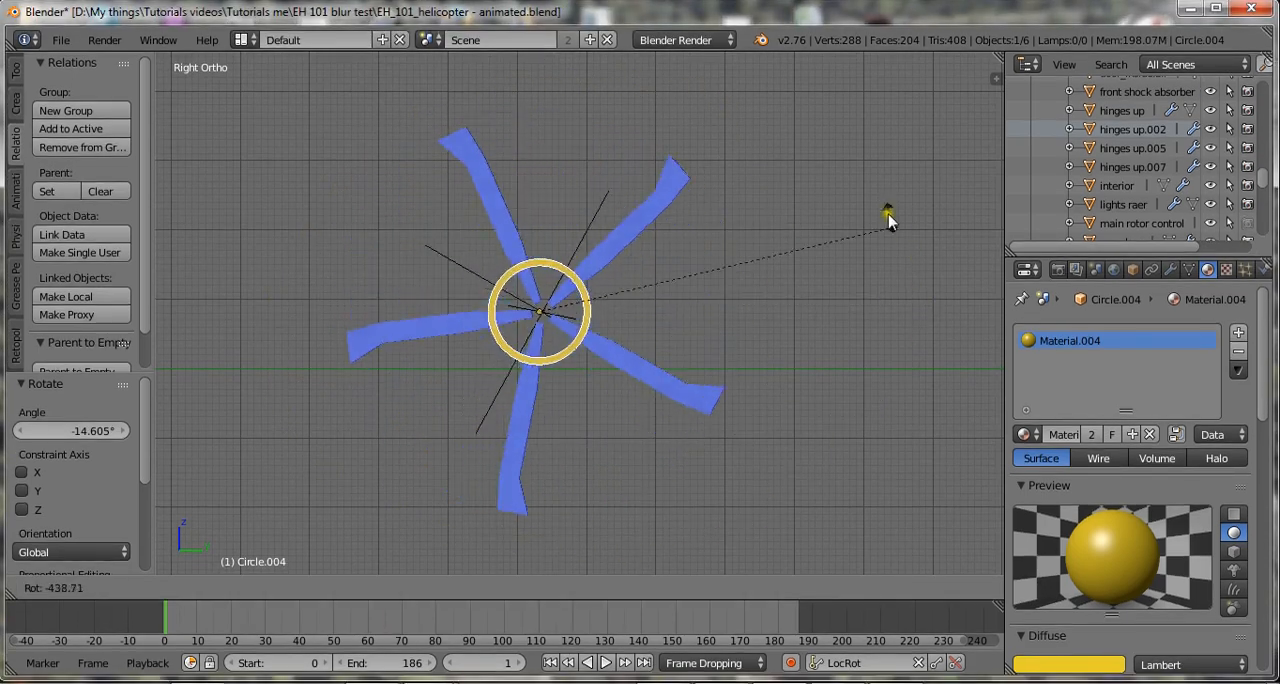
{"action": "left_click", "coordinate": [622, 128]}
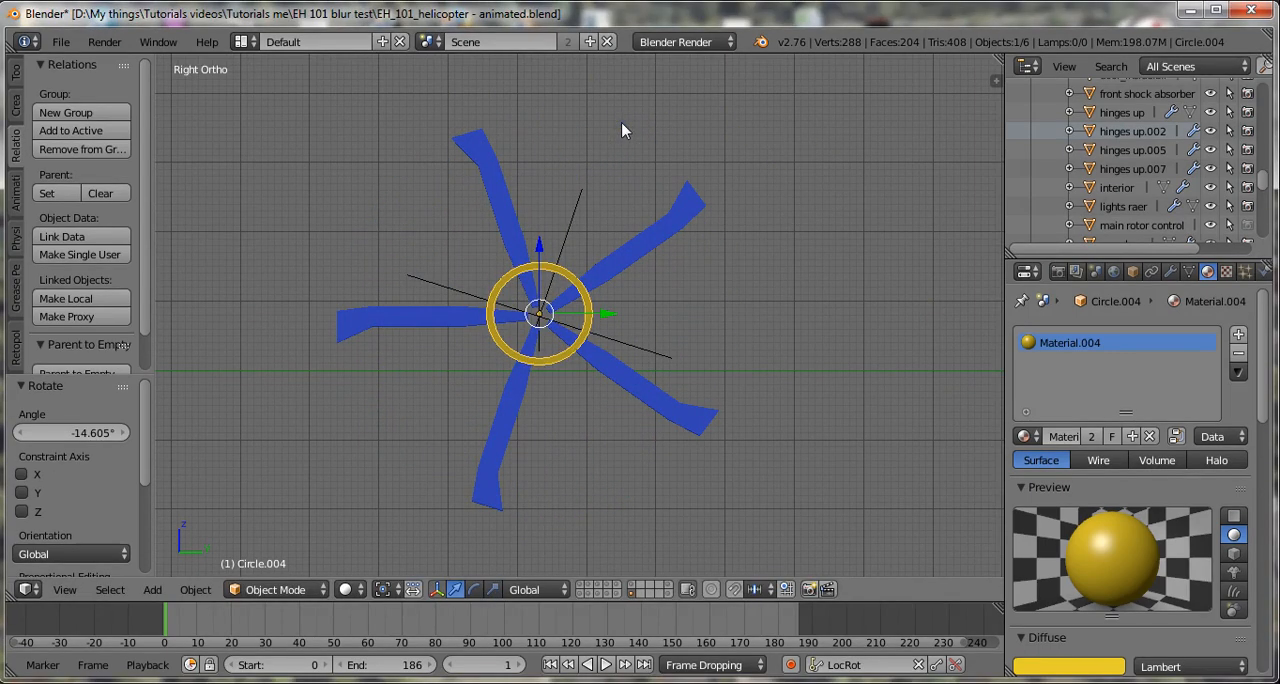
Try rotating the tilted tail rotor about the global X axis in the front view and cancel it.
{"action": "key", "text": "KP_1"}
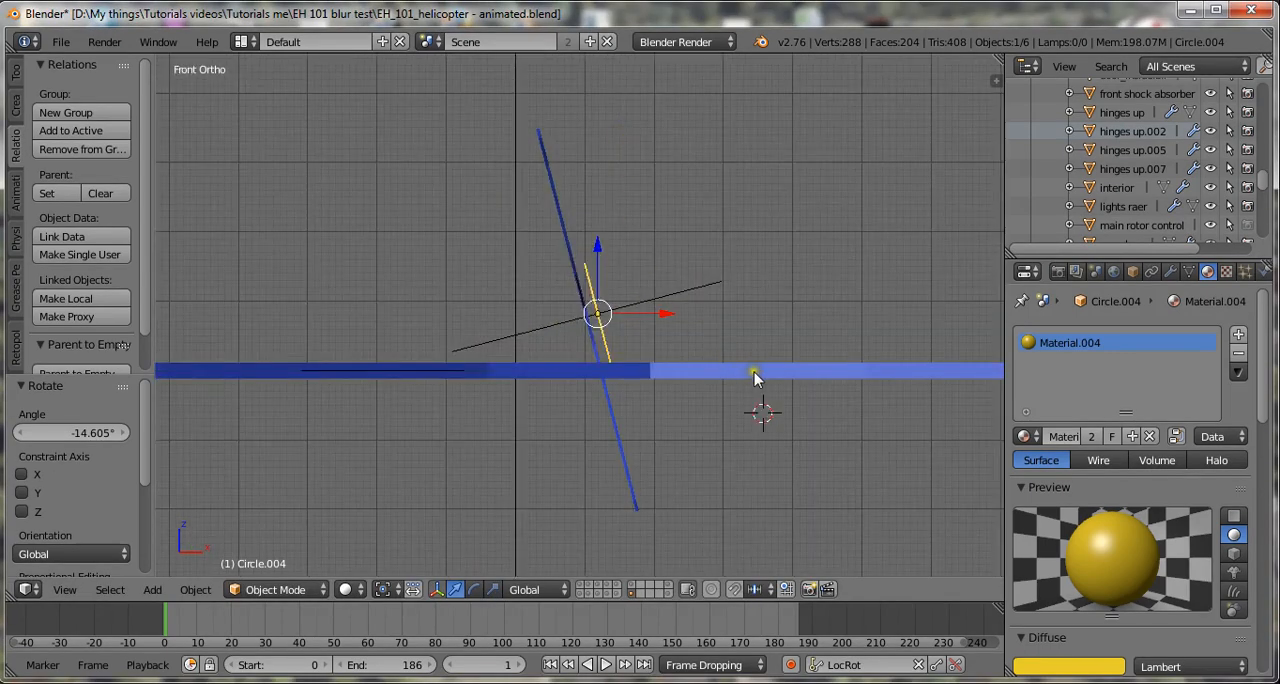
{"action": "key", "text": "r"}
{"action": "key", "text": "x"}
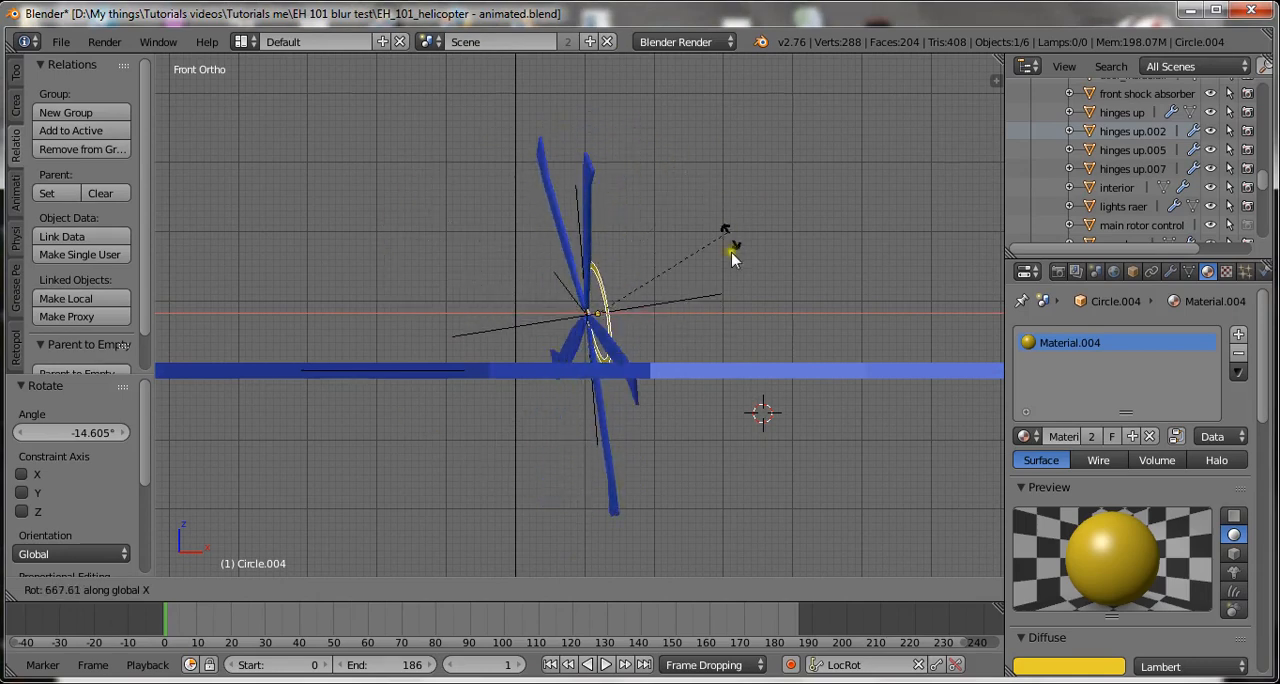
{"action": "key", "text": "Escape"}
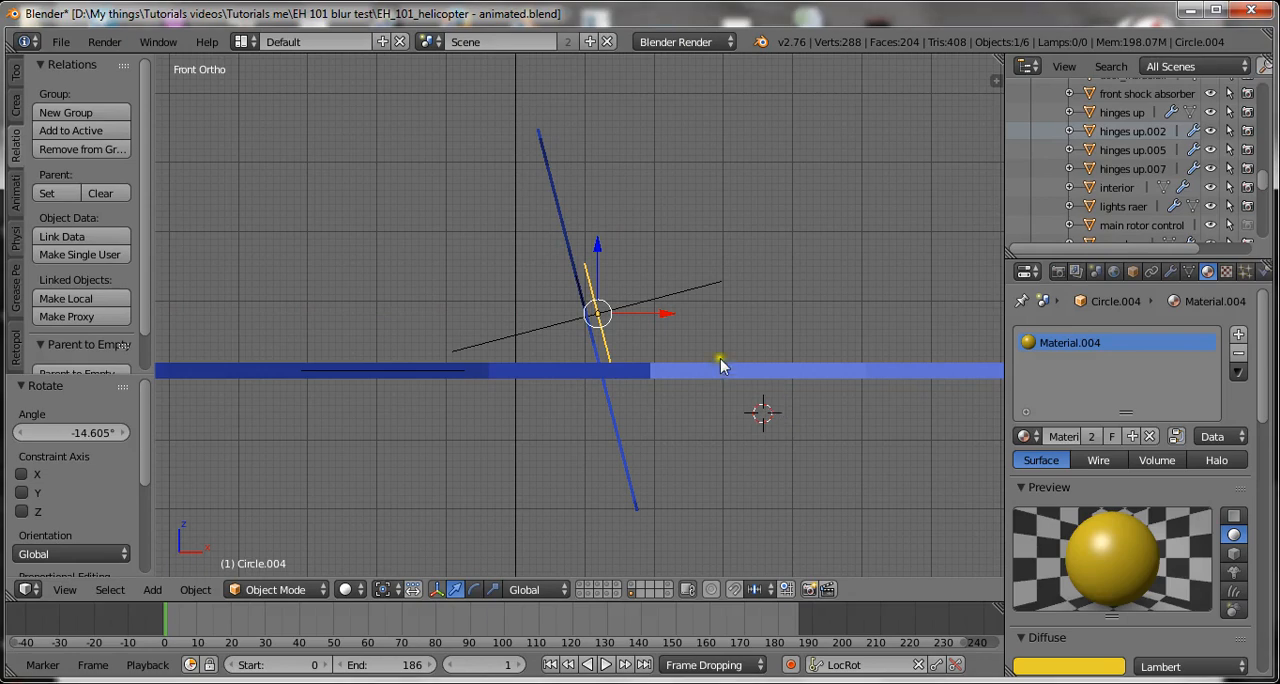
Vary the tilted ring's X rotation value to test the rotor's spin, and reset it to 0°.
{"action": "key", "text": "n"}
{"action": "scroll", "coordinate": [642, 320], "scroll_direction": "up", "scroll_amount": 2}
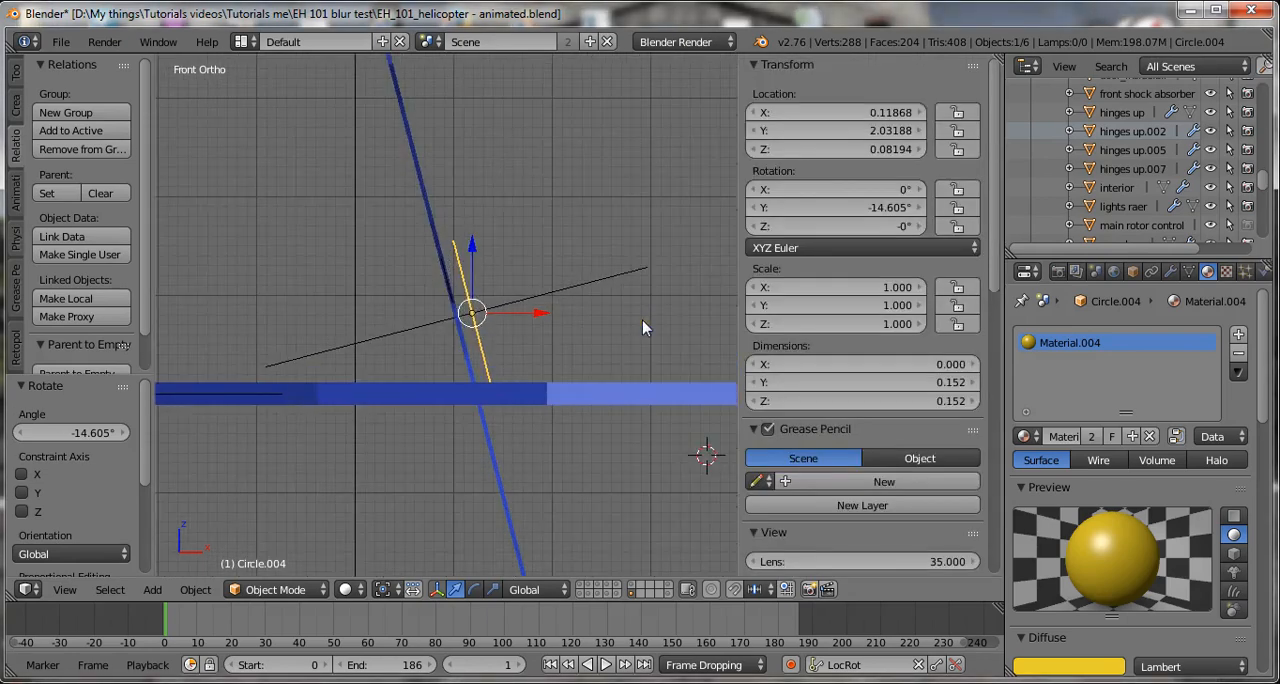
{"action": "key", "text": "t"}
{"action": "middle_click_drag", "start_coordinate": [609, 363], "coordinate": [460, 394]}
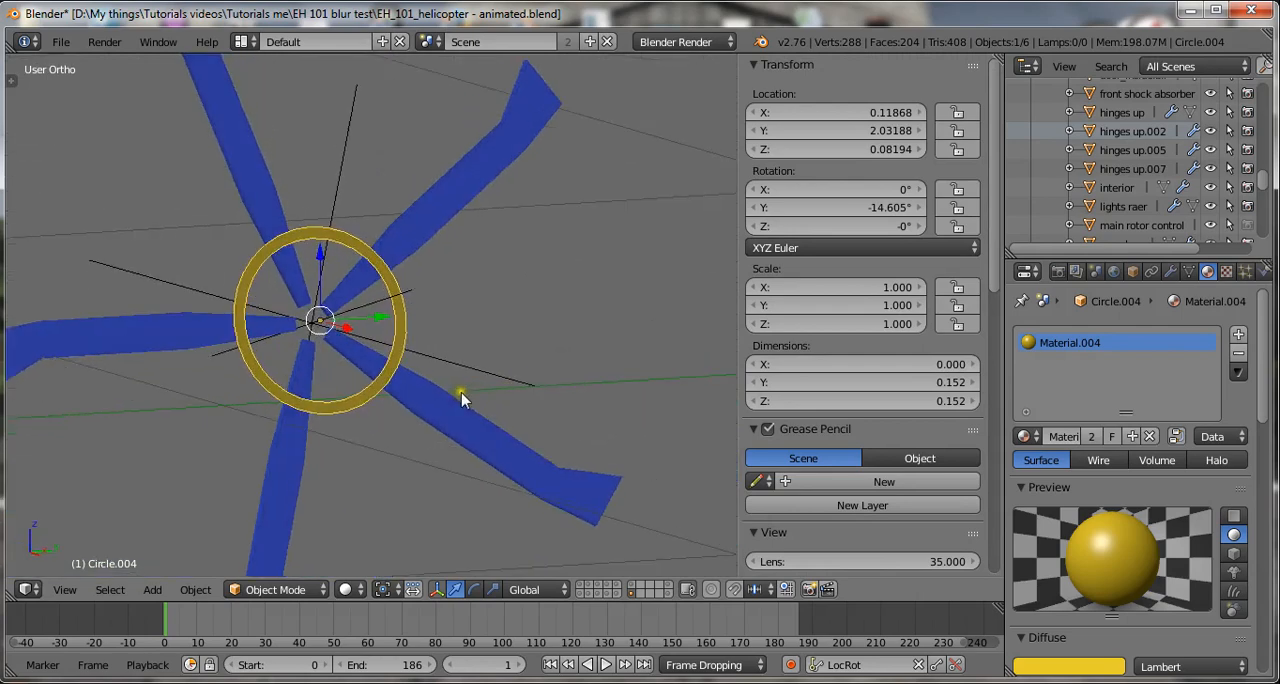
{"action": "middle_click_drag", "start_coordinate": [579, 270], "coordinate": [624, 324], "text": "shift"}
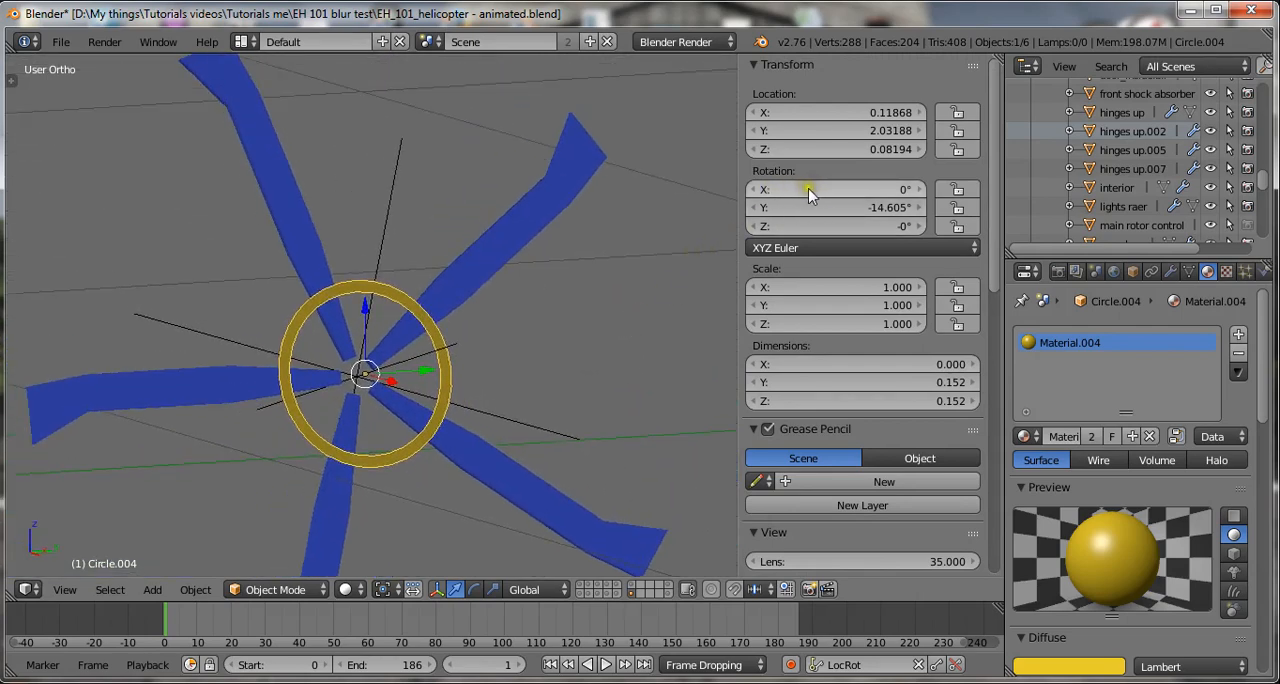
{"action": "mouse_move", "coordinate": [808, 193]}
{"action": "left_mouse_down"}
{"action": "mouse_move", "coordinate": [835, 200]}
{"action": "mouse_move", "coordinate": [806, 193]}
{"action": "left_mouse_up"}
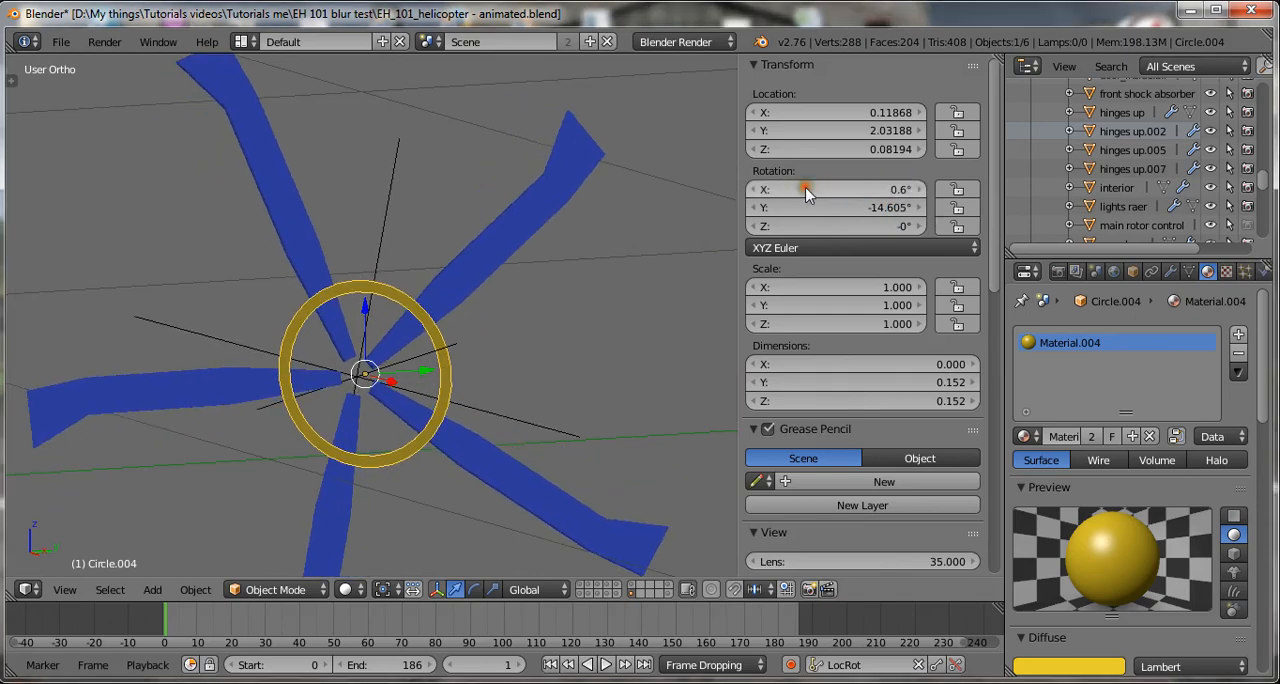
{"action": "left_click", "coordinate": [838, 200]}
{"action": "type", "text": "0"}
{"action": "key", "text": "Return"}
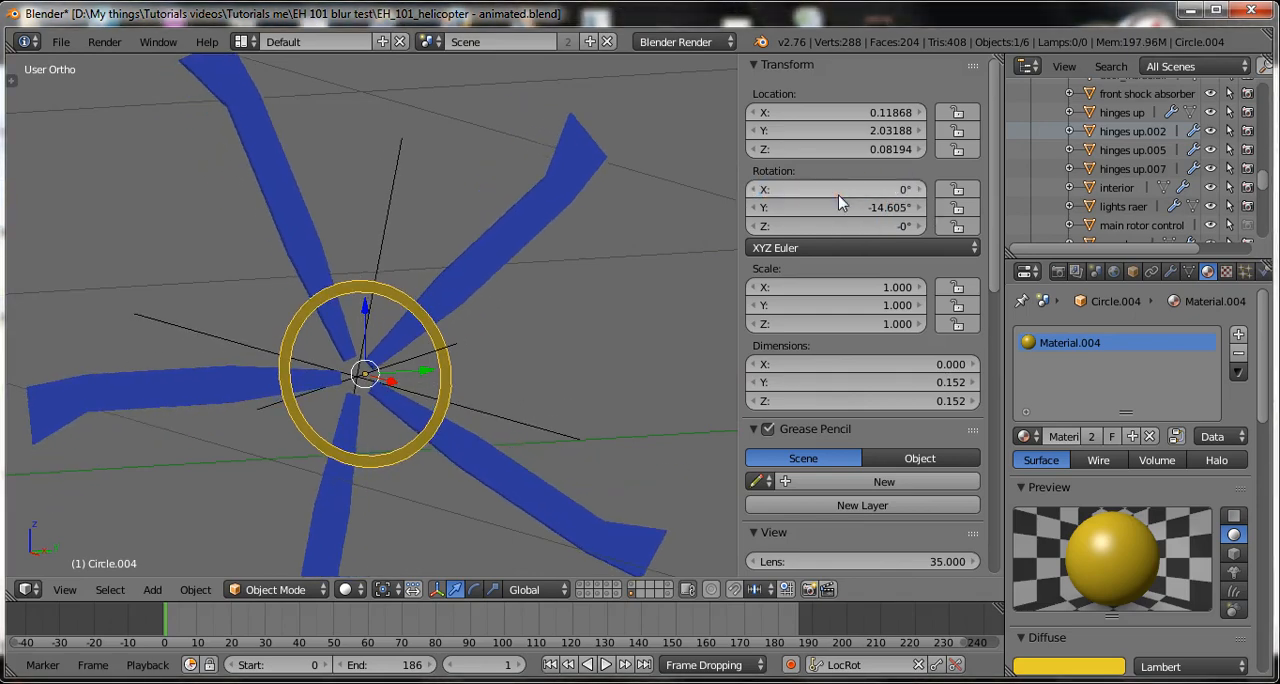
Try rotating the tilted tail rotor ring about the global X axis in the front view and cancel it.
{"action": "key", "text": "KP_1"}
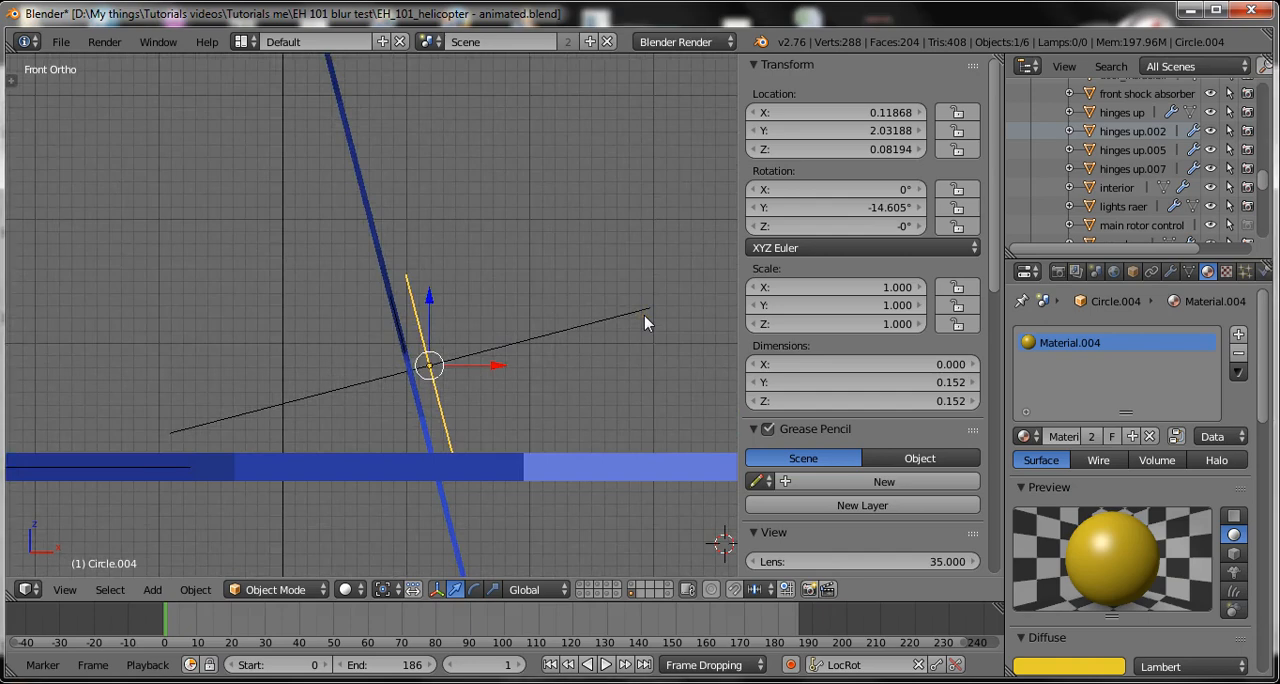
{"action": "key", "text": "r"}
{"action": "key", "text": "x"}
{"action": "right_click", "coordinate": [593, 271]}
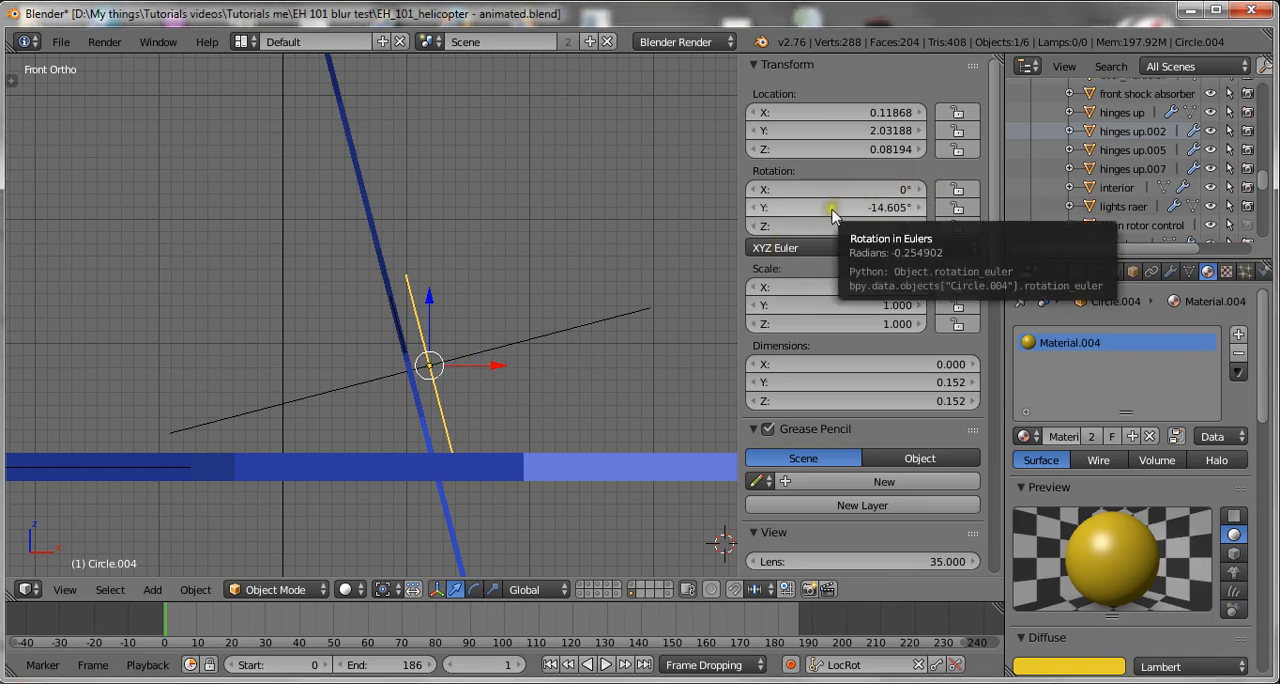
Vary the tilted ring's X rotation value to test the spin, and reset it to 0°.
{"action": "left_click_drag", "start_coordinate": [780, 191], "coordinate": [920, 195]}
{"action": "double_click", "coordinate": [827, 195]}
{"action": "type", "text": "0"}
{"action": "key", "text": "Return"}
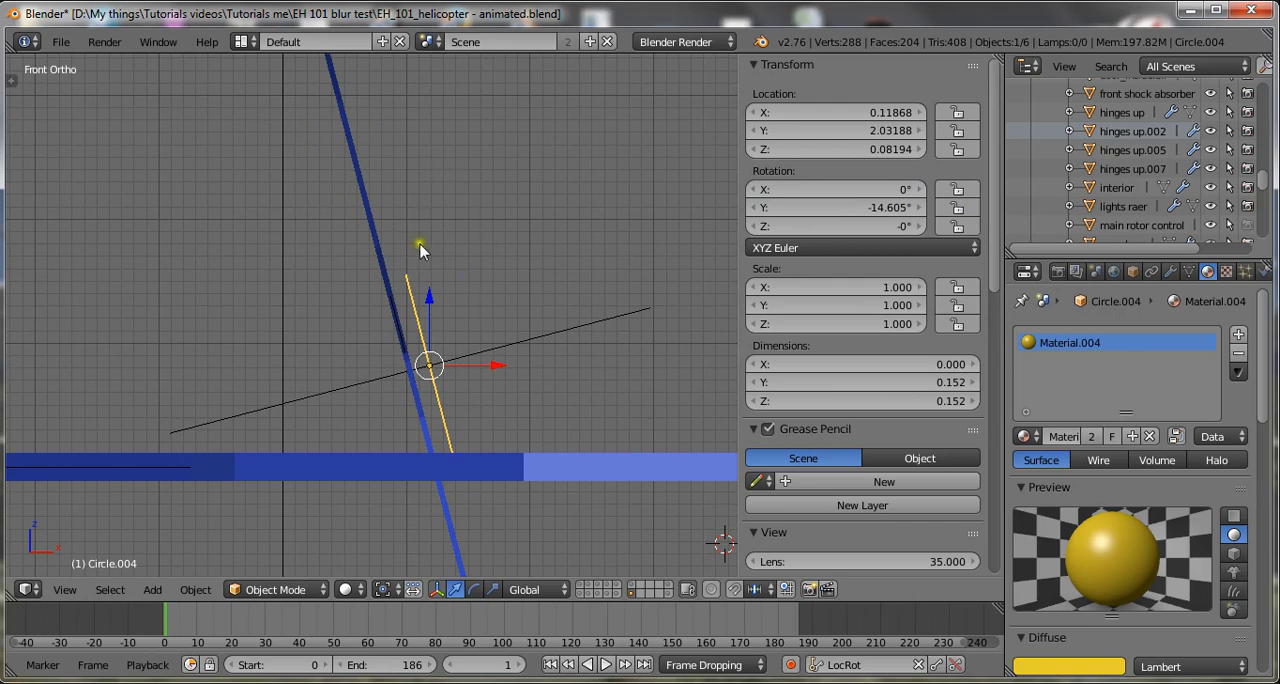
Apply the tilted tail ring's rotation.
{"action": "scroll", "coordinate": [479, 289], "scroll_direction": "down", "scroll_amount": 3}
{"action": "scroll", "coordinate": [479, 289], "scroll_direction": "up", "scroll_amount": 2}
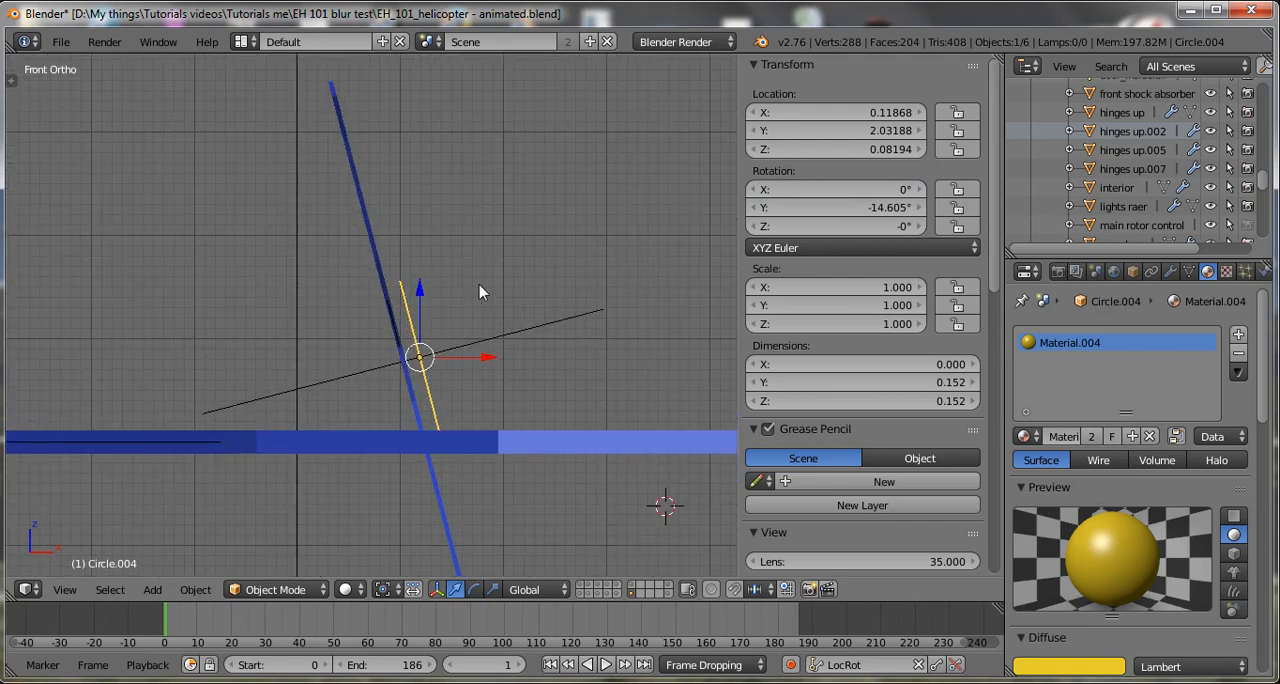
{"action": "key", "text": "ctrl+a"}
{"action": "left_click", "coordinate": [479, 288]}
{"action": "left_click", "coordinate": [478, 285]}
{"action": "scroll", "coordinate": [535, 330], "scroll_direction": "down", "scroll_amount": 2}
{"action": "scroll", "coordinate": [549, 363], "scroll_direction": "up", "scroll_amount": 1}
Try rotating the tail ring about the global X axis with its rotation applied, and cancel it.
{"action": "key", "text": "r"}
{"action": "key", "text": "x"}
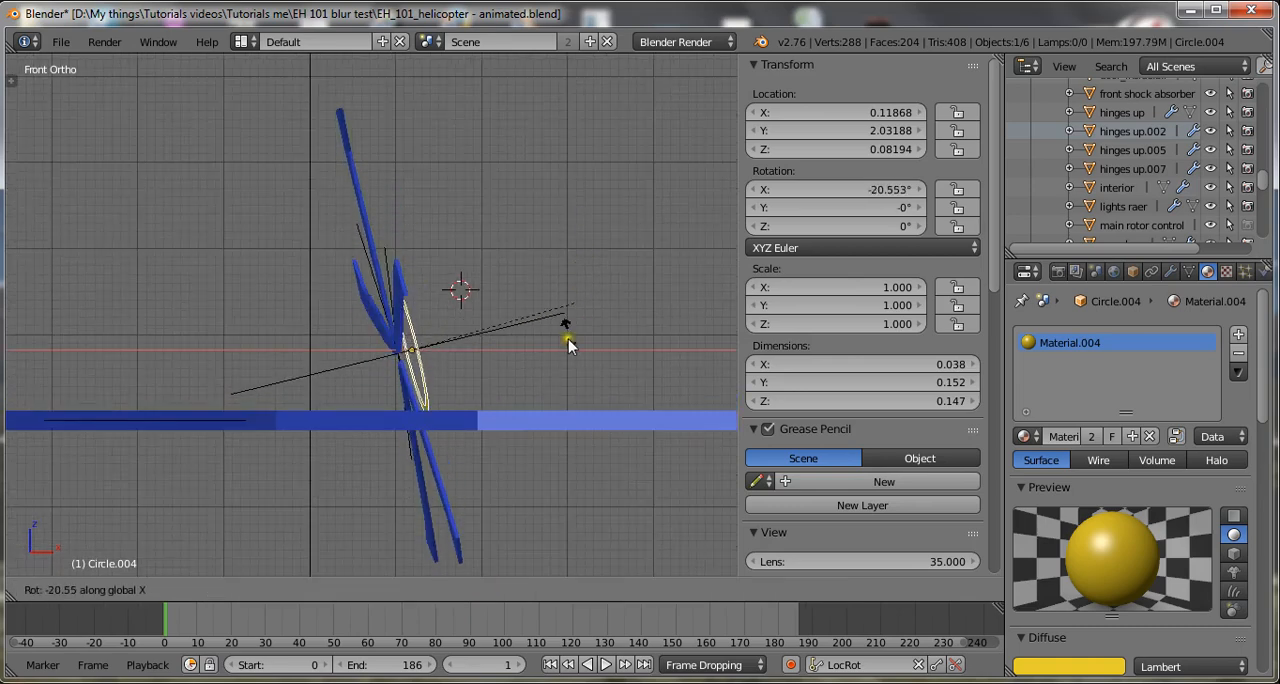
{"action": "key", "text": "Escape"}
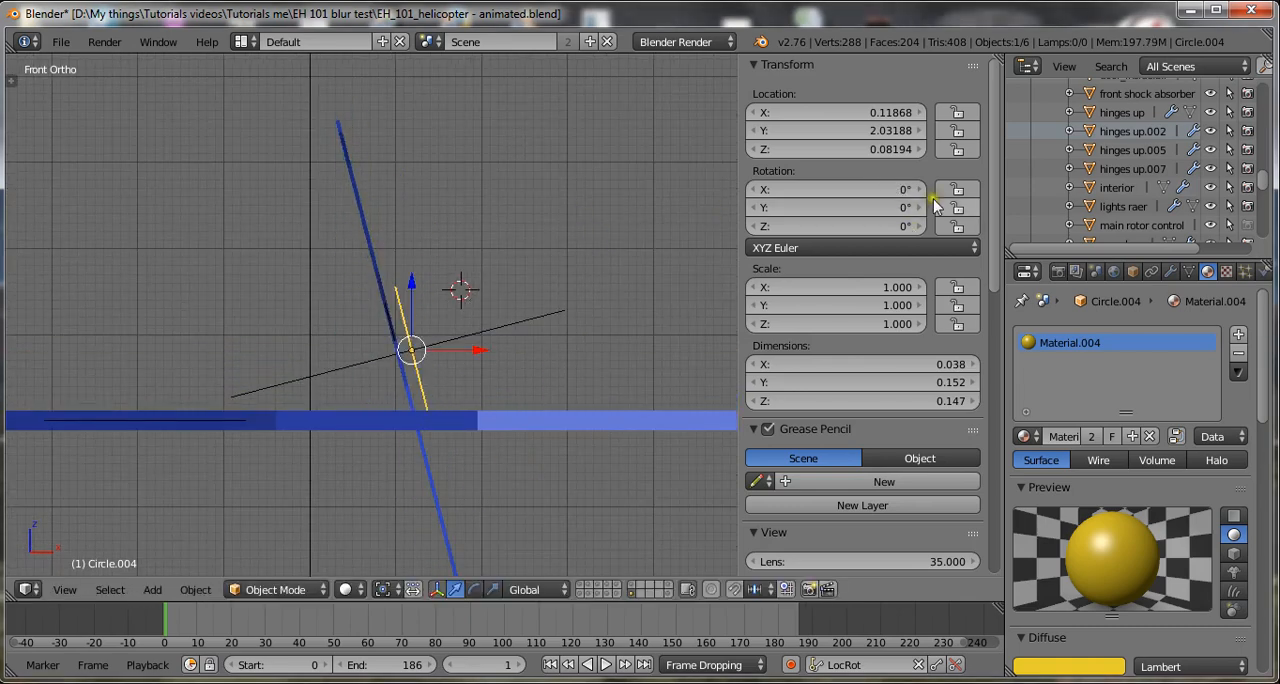
Set the tail ring's X rotation to 10.8° as a test, and undo both this change and the applied rotation.
{"action": "left_click", "coordinate": [609, 150]}
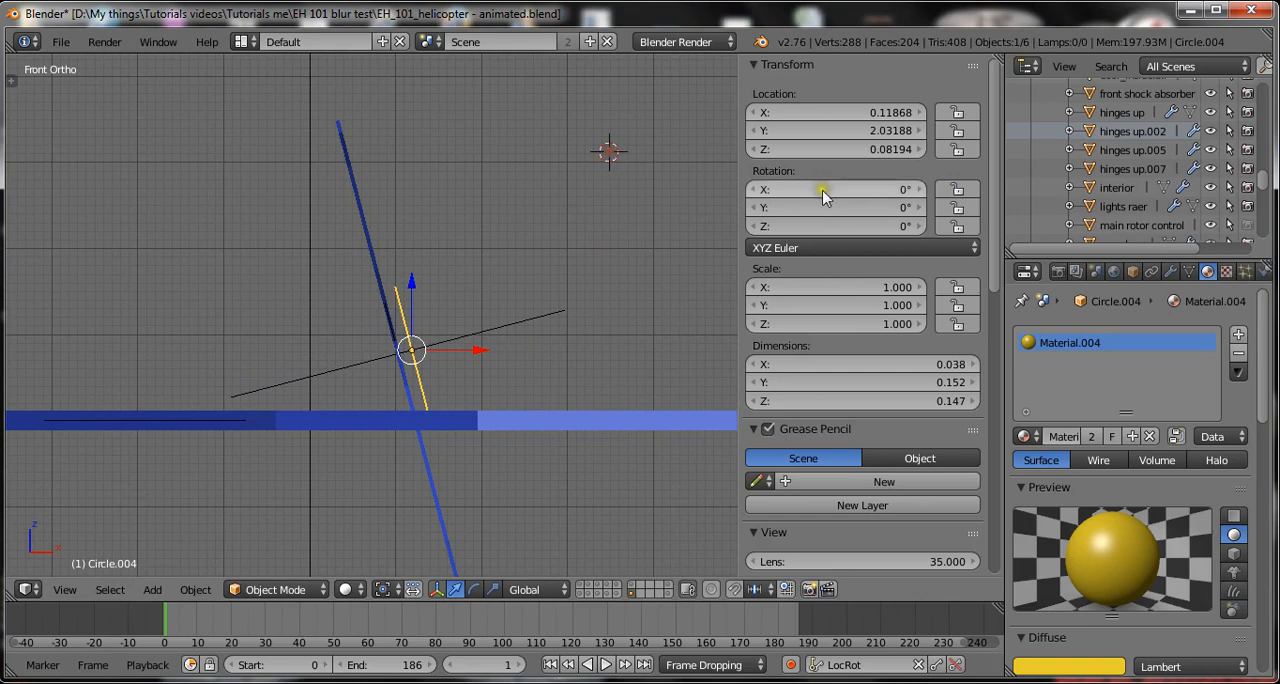
{"action": "left_click_drag", "start_coordinate": [823, 196], "coordinate": [1010, 215]}
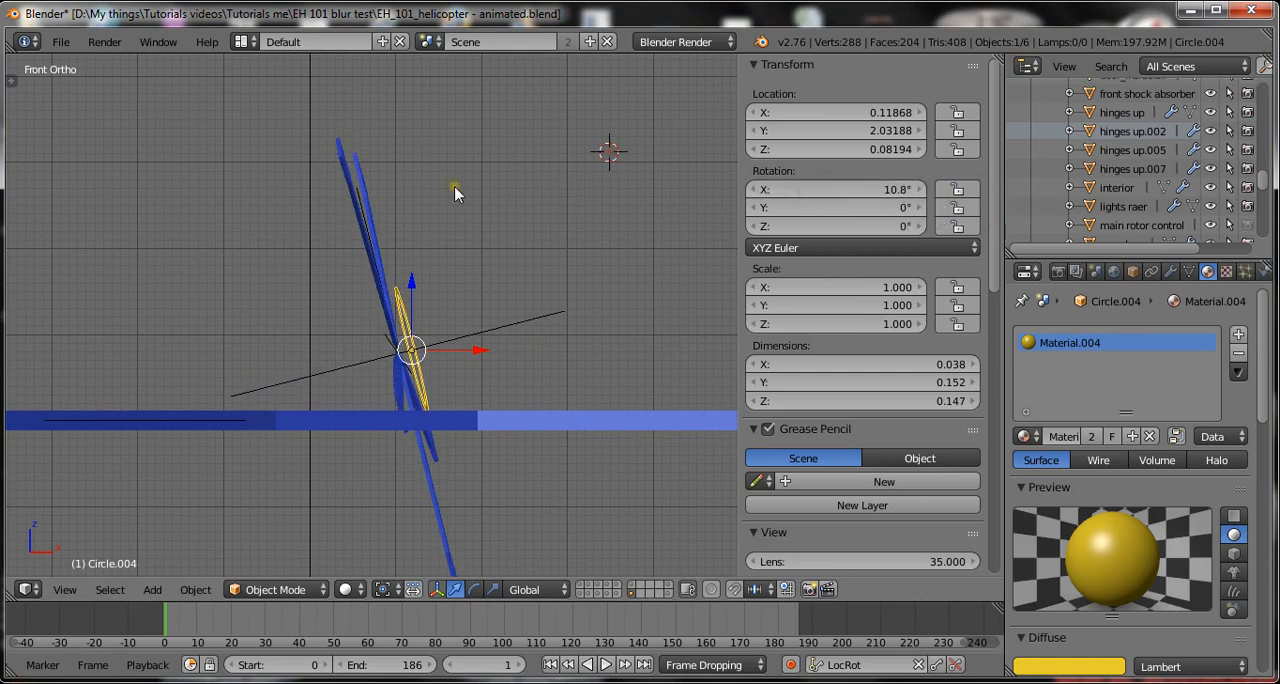
{"action": "key", "text": "alt+r"}
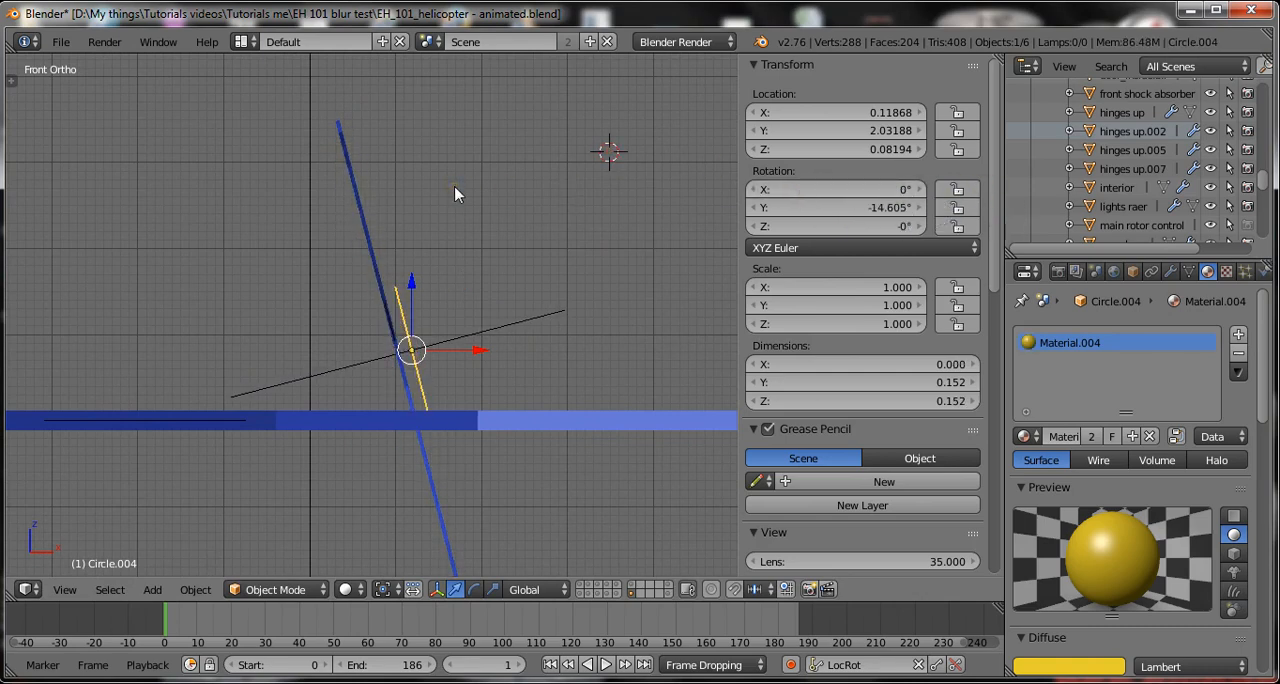
Vary the tilted ring's X rotation to -2.9° and reset it to 0°.
{"action": "left_click_drag", "start_coordinate": [797, 194], "coordinate": [757, 197]}
{"action": "left_click", "coordinate": [797, 188]}
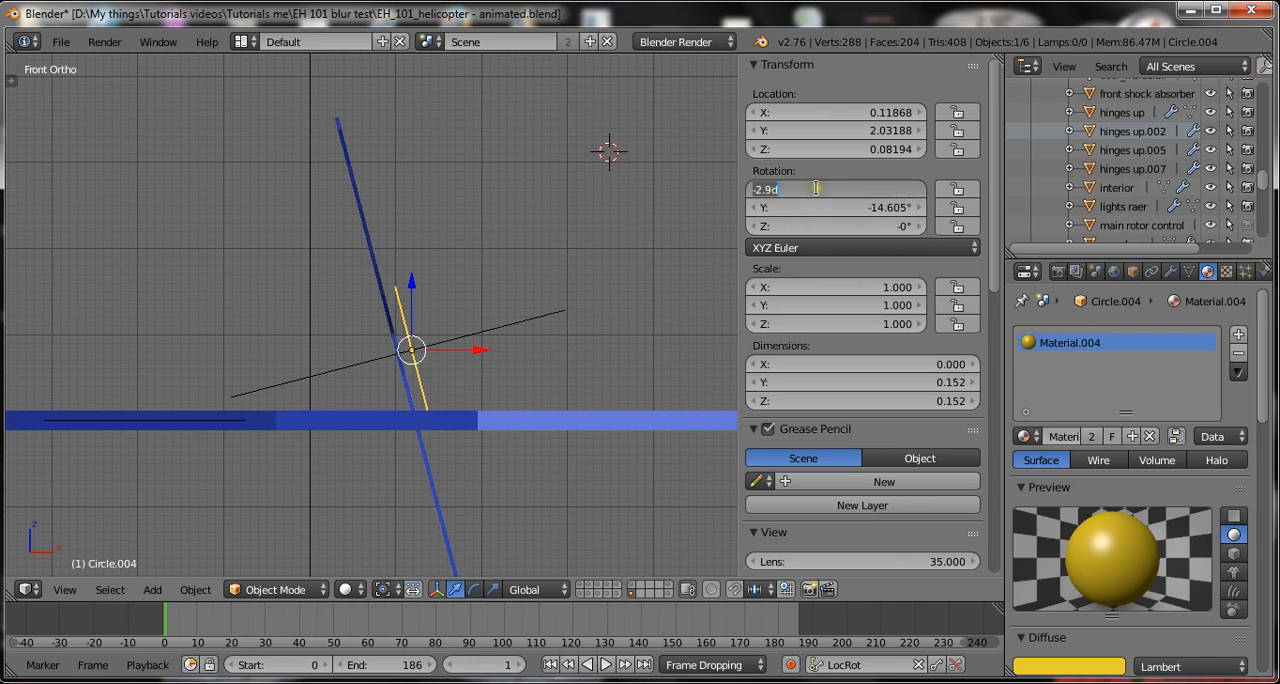
{"action": "key", "text": "Return"}
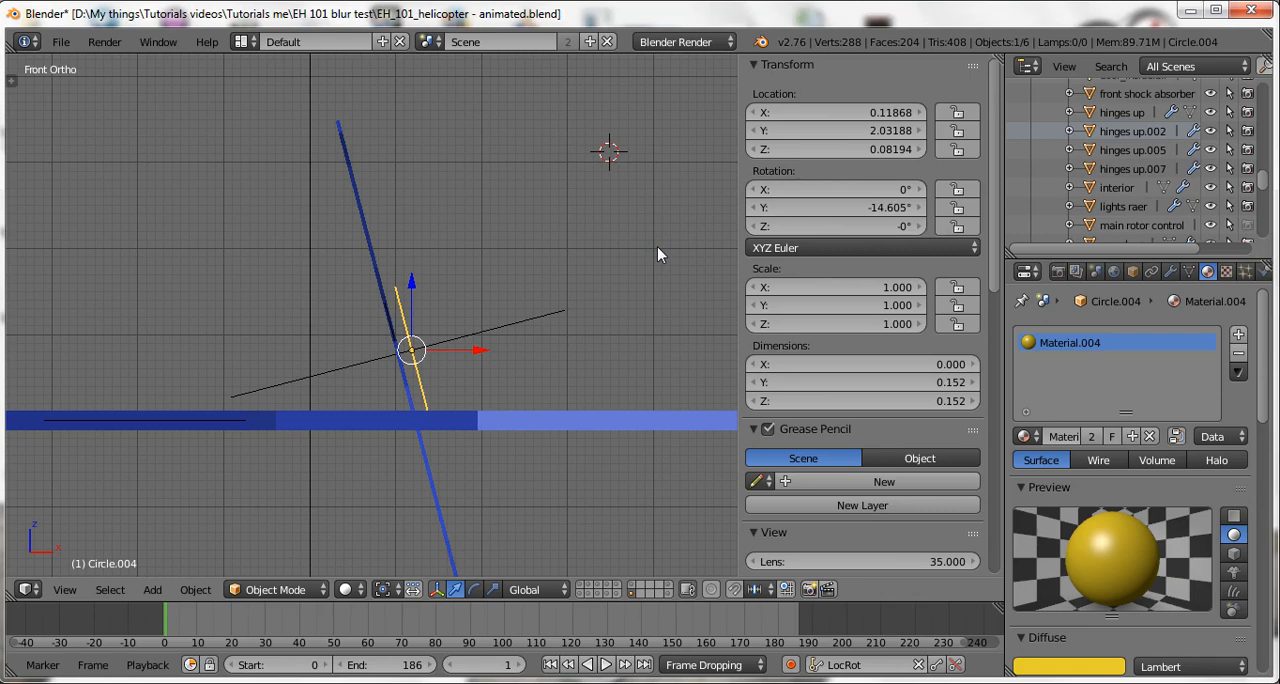
Clear the tail ring's tilt so the rotor stands upright in the front view, and apply its rotation.
{"action": "key", "text": "n"}
{"action": "scroll", "coordinate": [657, 254], "scroll_direction": "down", "scroll_amount": 4}
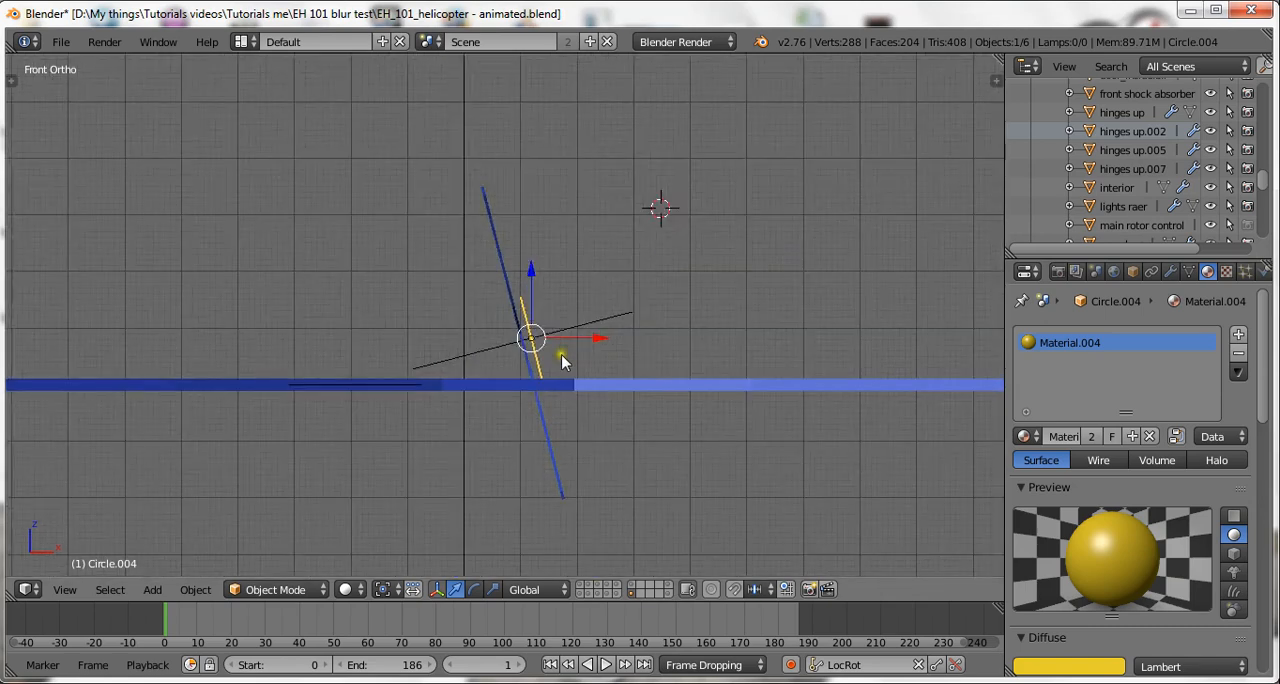
{"action": "scroll", "coordinate": [591, 371], "scroll_direction": "up", "scroll_amount": 1}
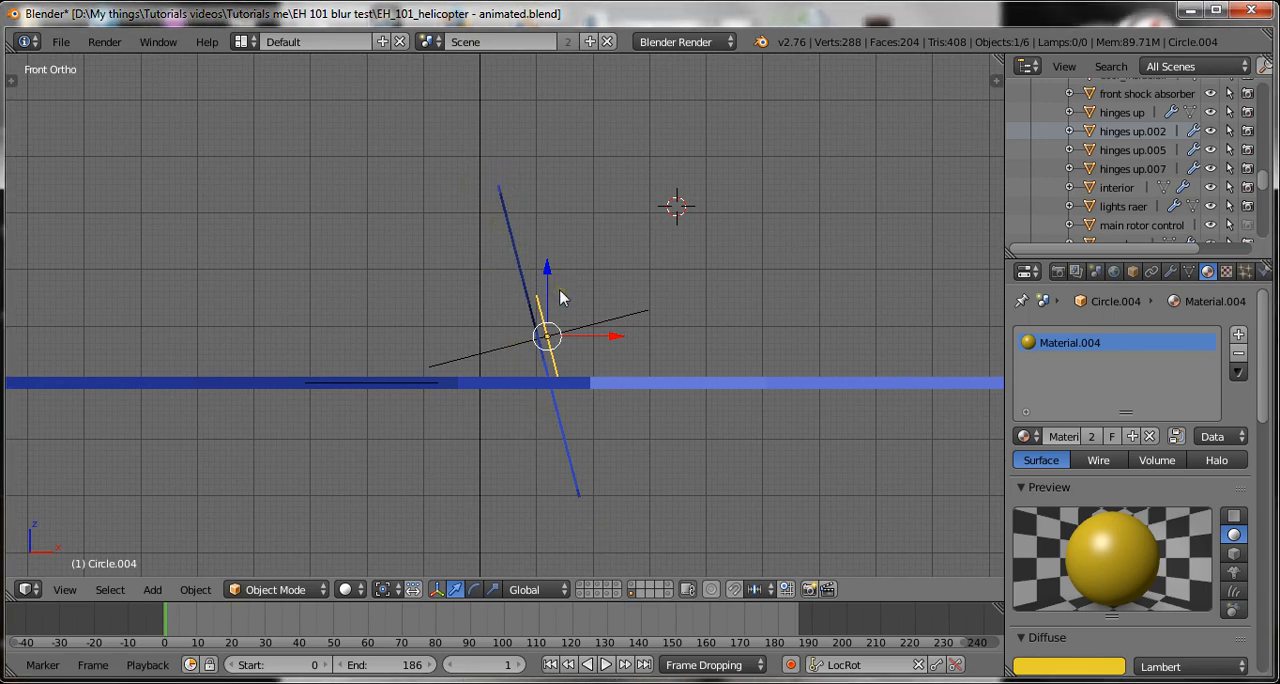
{"action": "key", "text": "alt+r"}
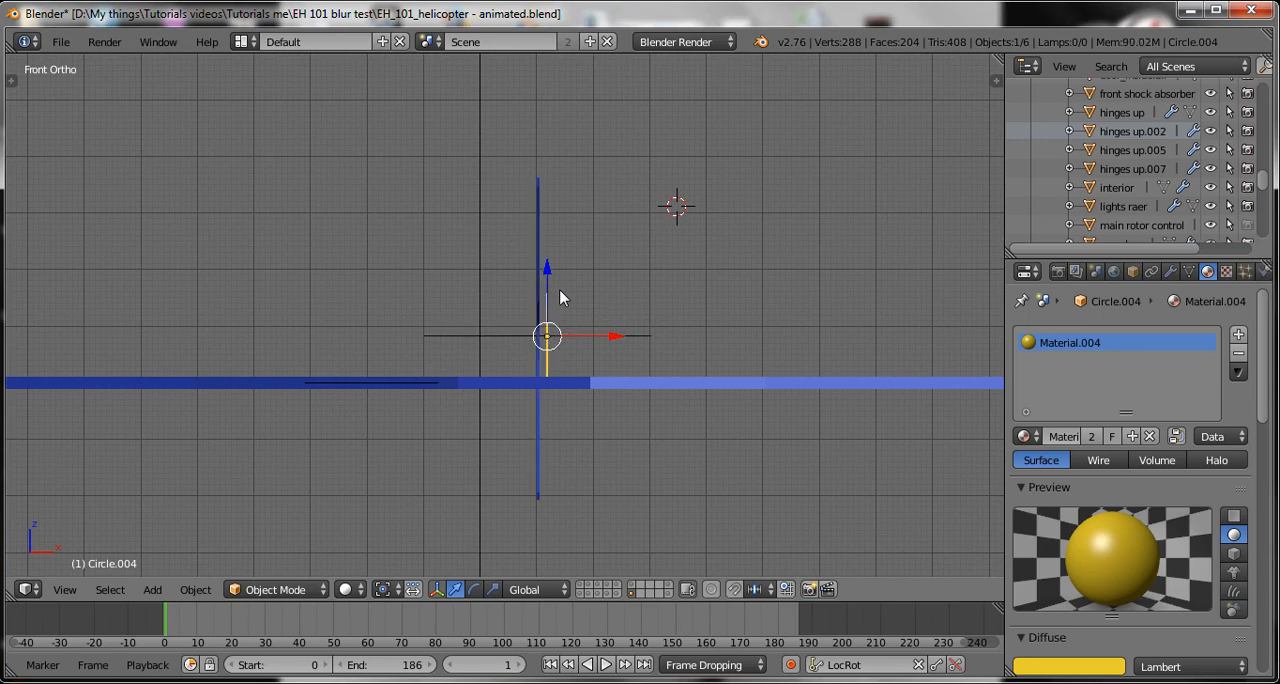
{"action": "key", "text": "ctrl+a"}
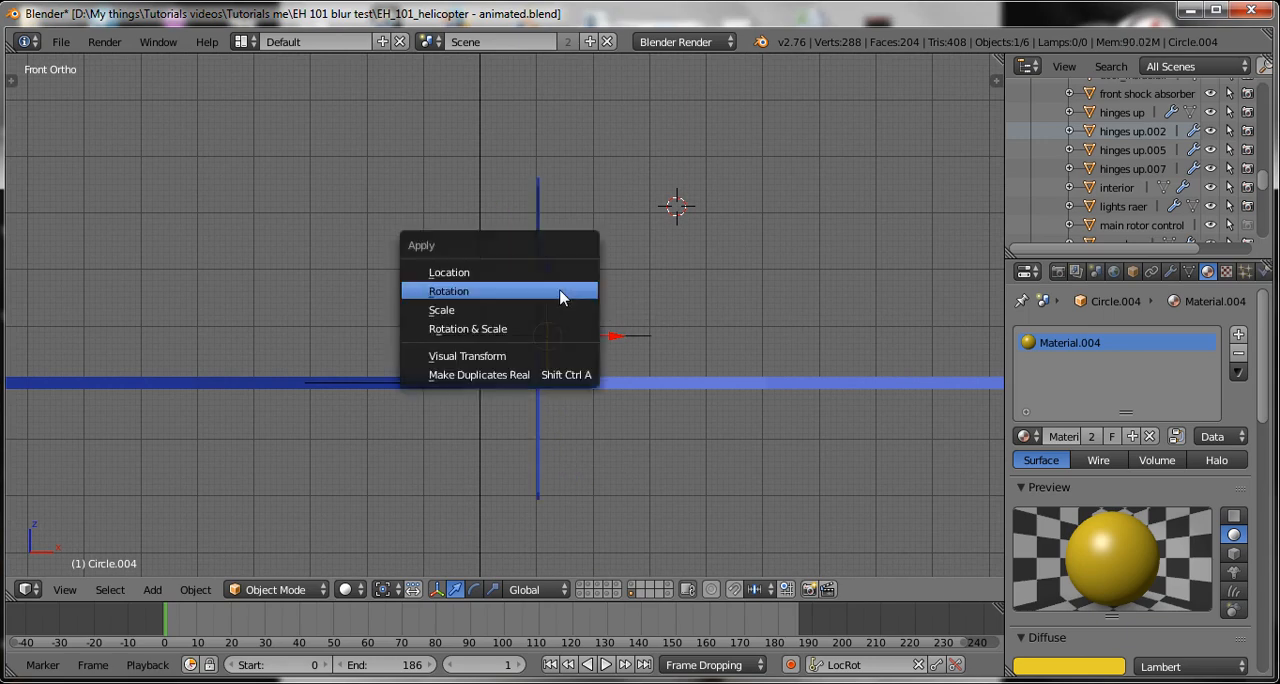
{"action": "left_click", "coordinate": [560, 290]}
Select the main rotor's ring in an angled view of both rotors, try rotating it freely, and cancel the rotation.
{"action": "key", "text": "KP_3"}
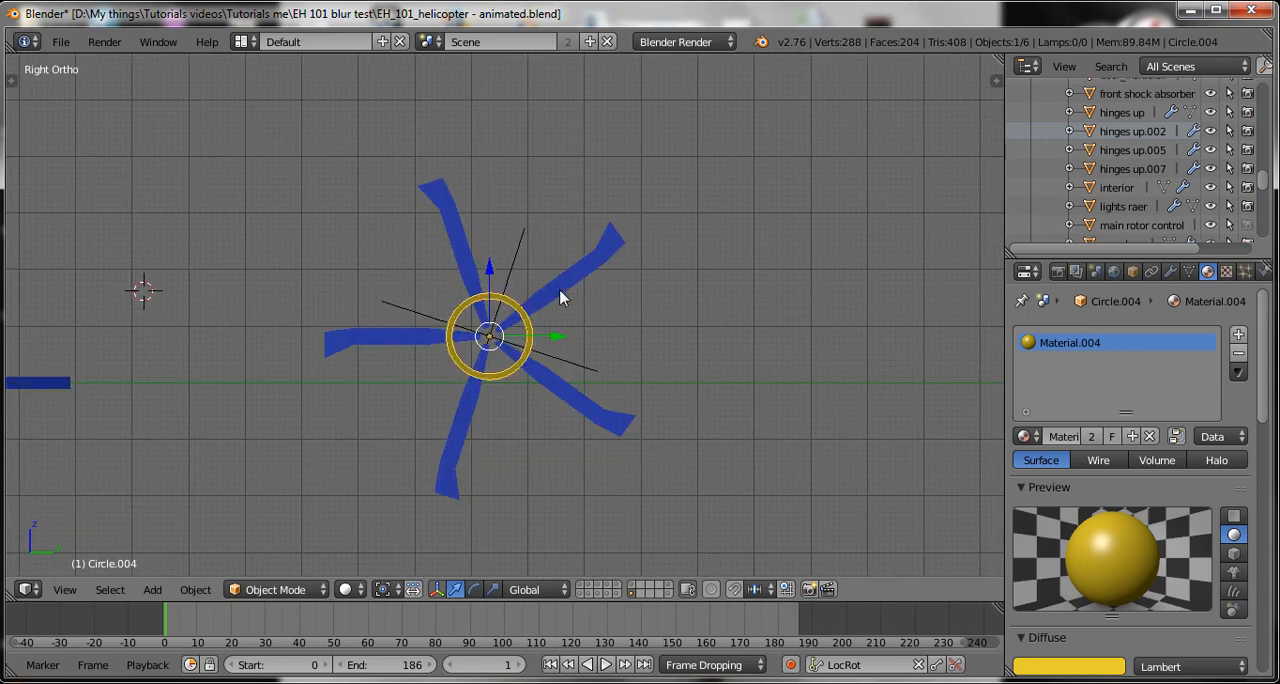
{"action": "scroll", "coordinate": [560, 291], "scroll_direction": "down", "scroll_amount": 5}
{"action": "middle_click_drag", "start_coordinate": [331, 318], "coordinate": [362, 329], "text": "shift"}
{"action": "scroll", "coordinate": [405, 290], "scroll_direction": "down", "scroll_amount": 4}
{"action": "middle_click_drag", "start_coordinate": [356, 397], "coordinate": [618, 418], "text": "shift"}
{"action": "scroll", "coordinate": [618, 416], "scroll_direction": "up", "scroll_amount": 2}
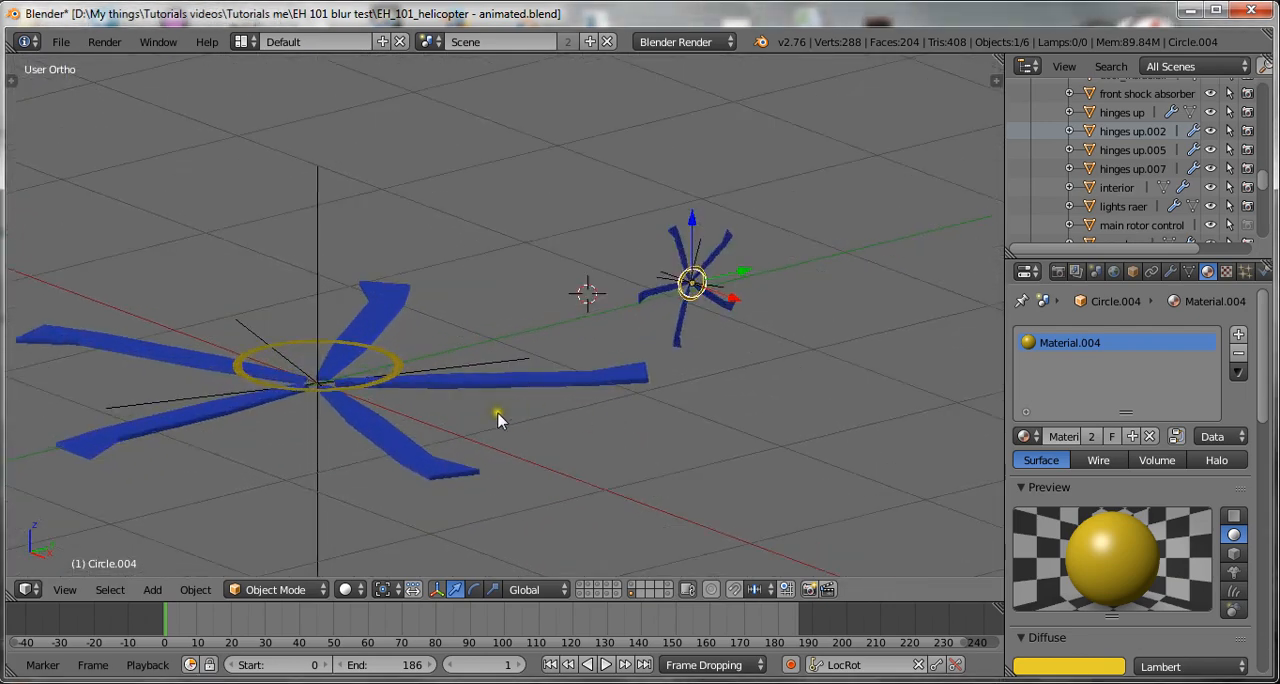
{"action": "right_click", "coordinate": [387, 377]}
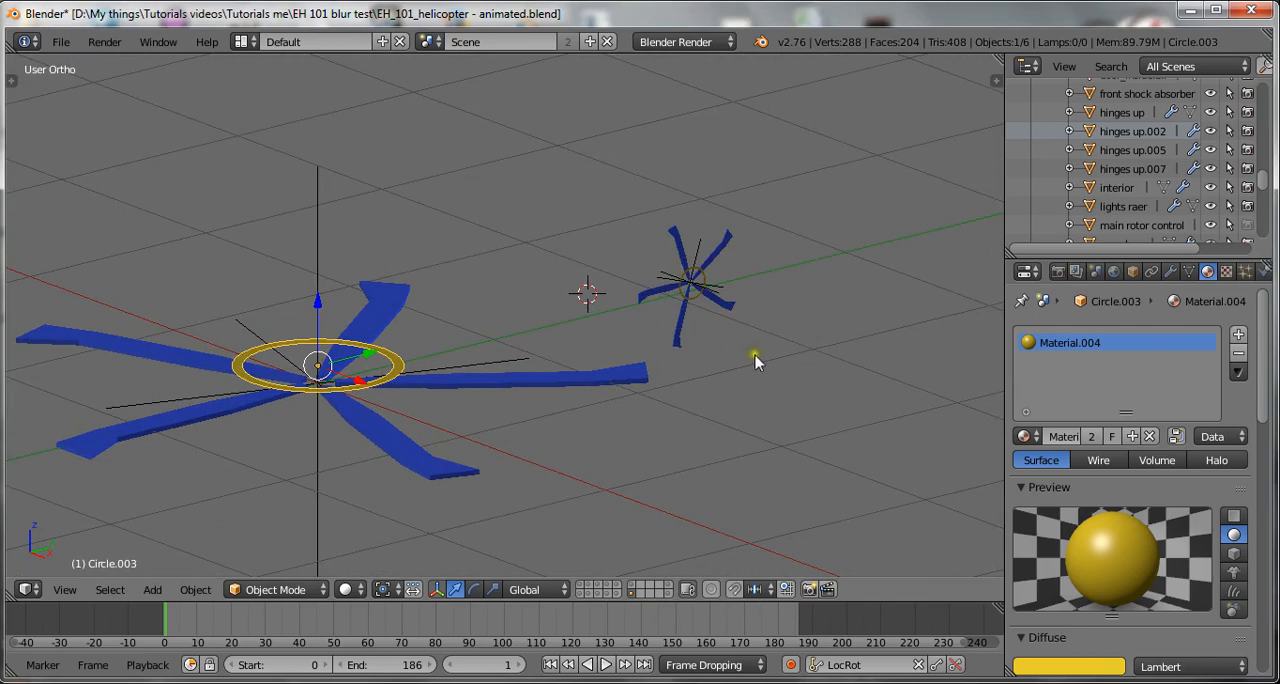
{"action": "key", "text": "r"}
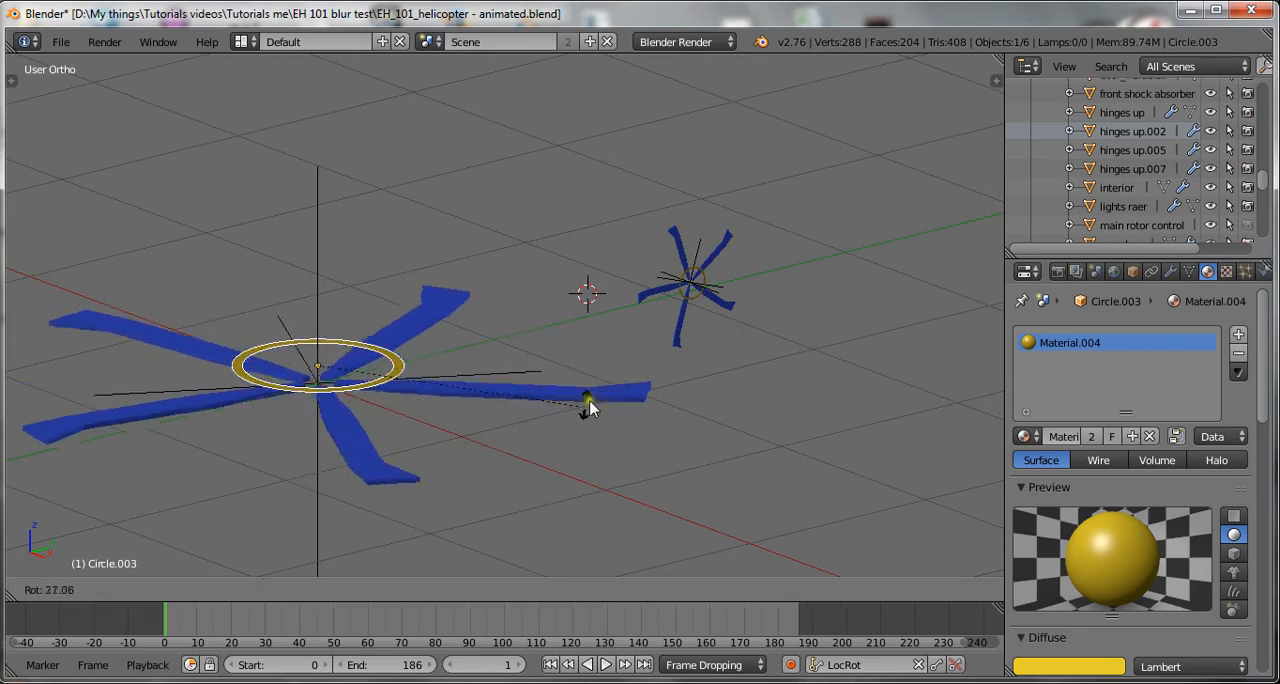
{"action": "right_click", "coordinate": [649, 310]}
Select the tail rotor's ring, try rotating it freely, and cancel the rotation.
{"action": "right_click", "coordinate": [694, 304]}
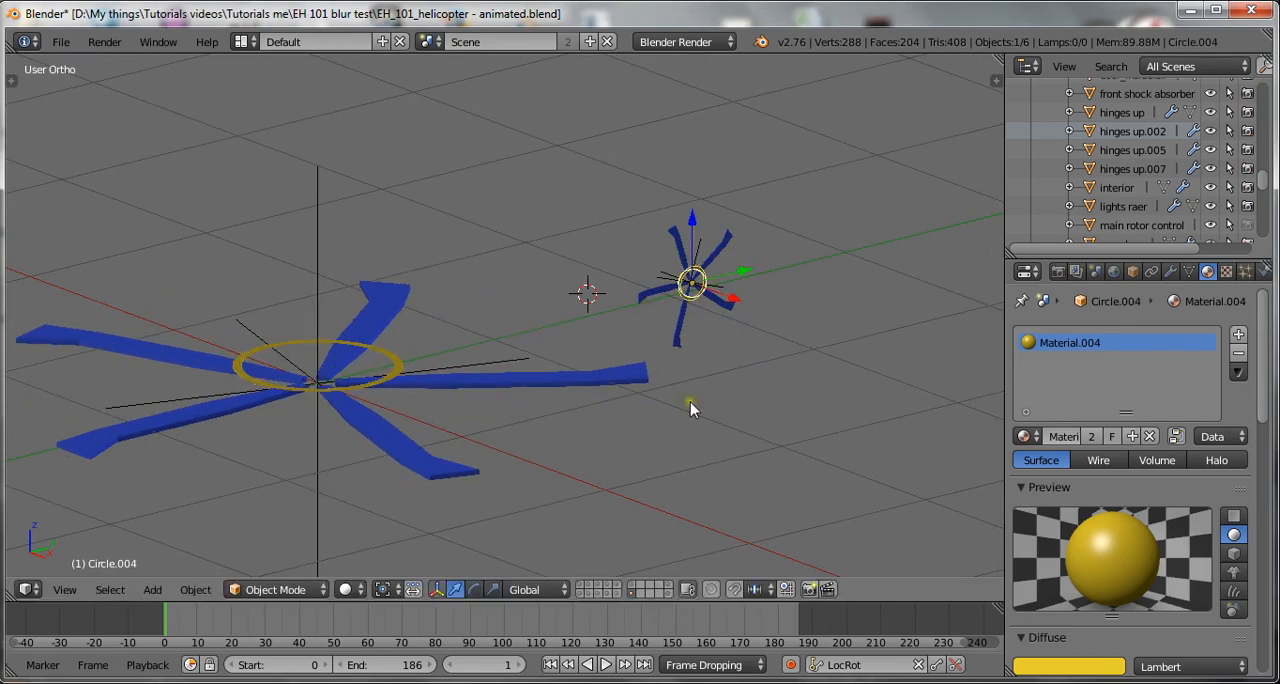
{"action": "key", "text": "r"}
{"action": "right_click", "coordinate": [815, 310]}
Lock the tail ring's Y and Z rotation.
{"action": "key", "text": "n"}
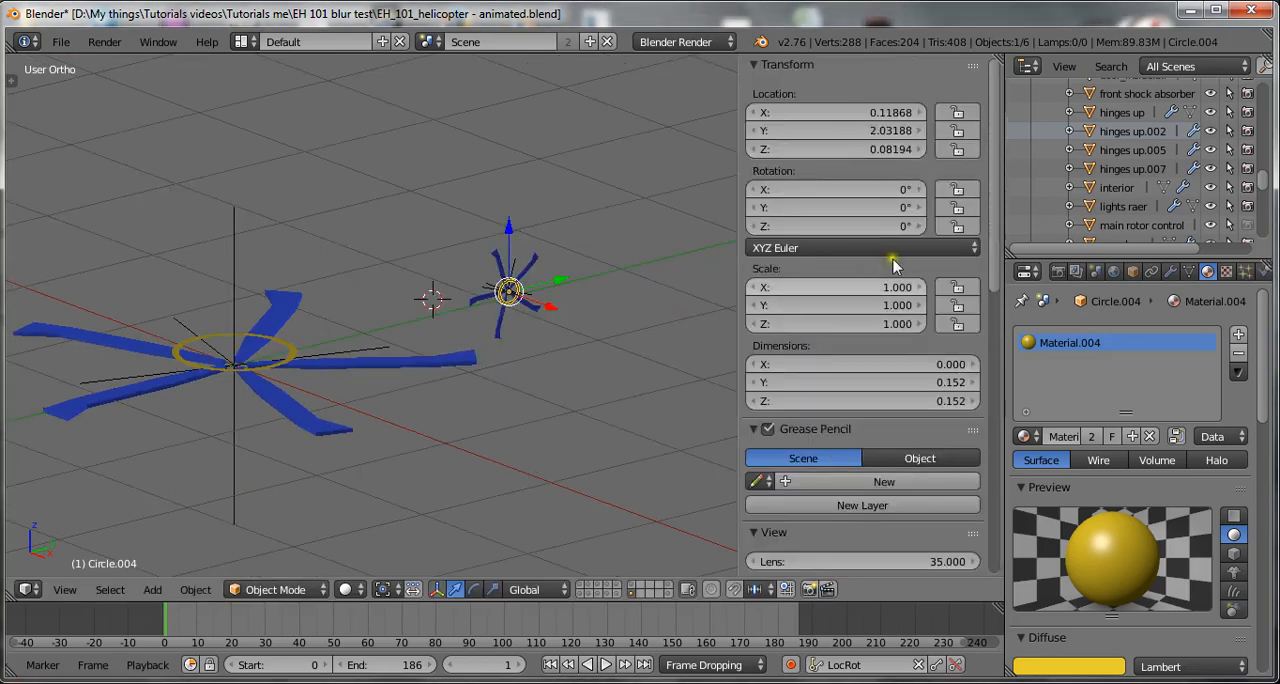
{"action": "left_click", "coordinate": [957, 207]}
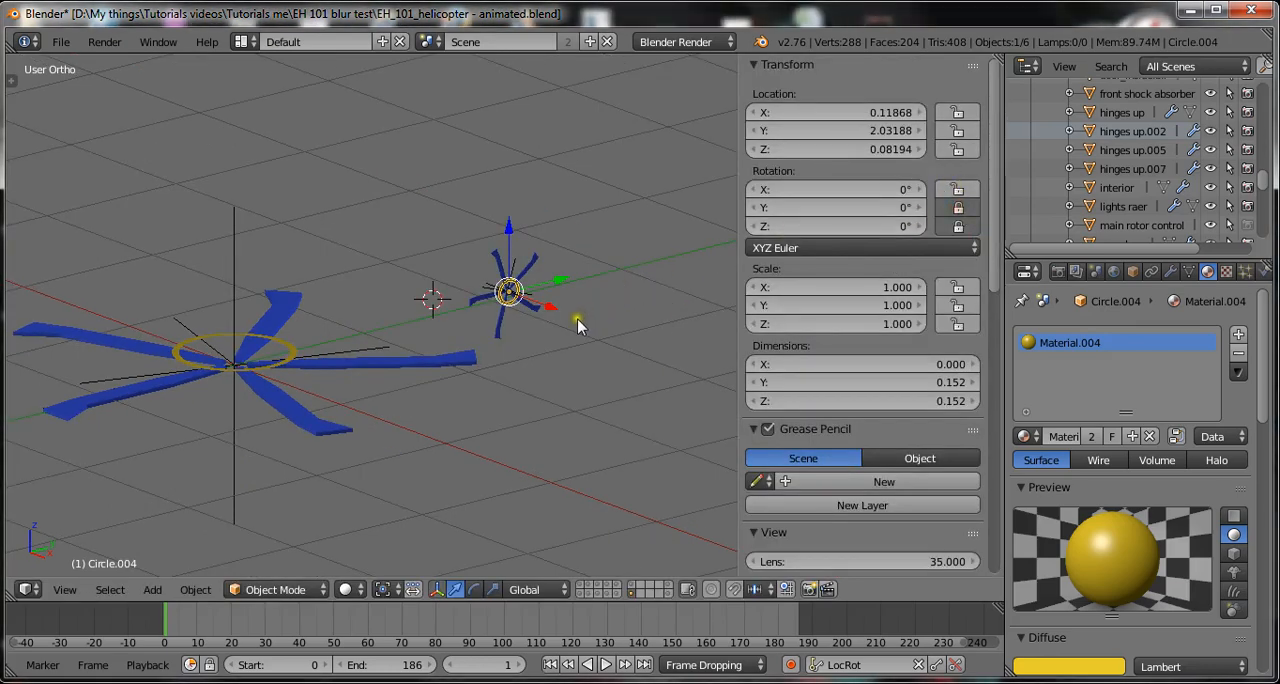
{"action": "key", "text": "n"}
Test a free rotation of the tail ring with its Y and Z rotation locked.
{"action": "scroll", "coordinate": [634, 420], "scroll_direction": "up", "scroll_amount": 1}
{"action": "key", "text": "r"}
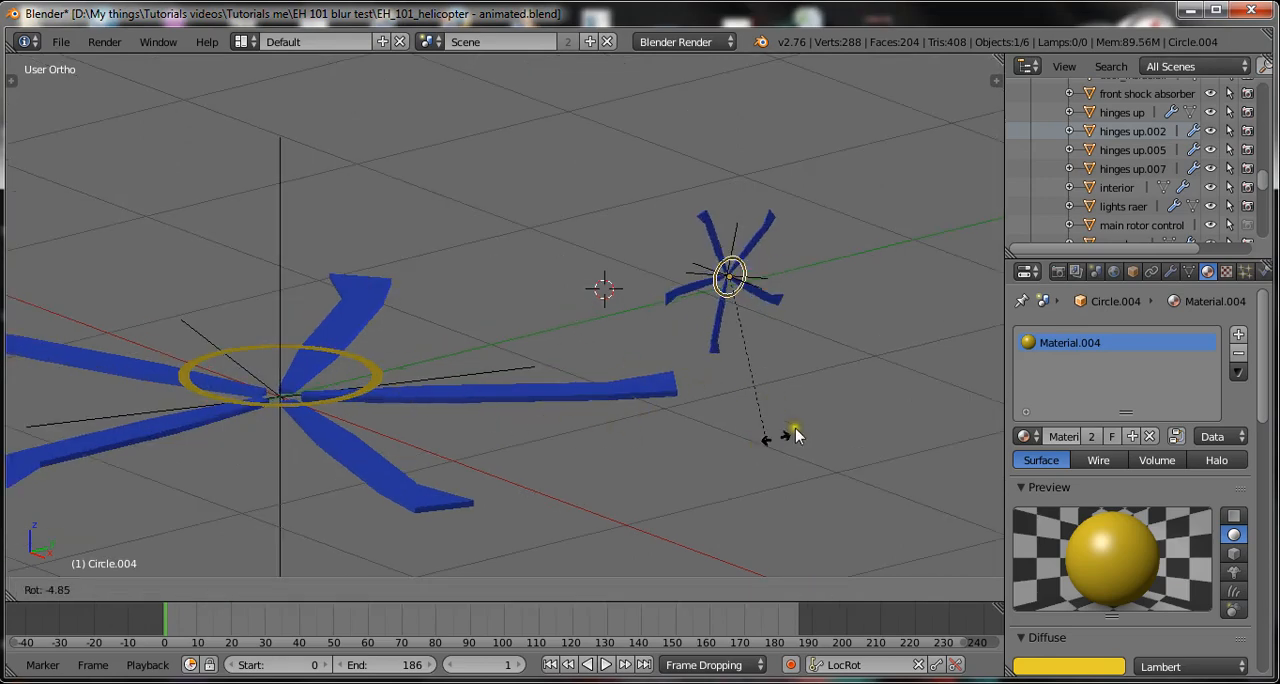
{"action": "left_click", "coordinate": [805, 364]}
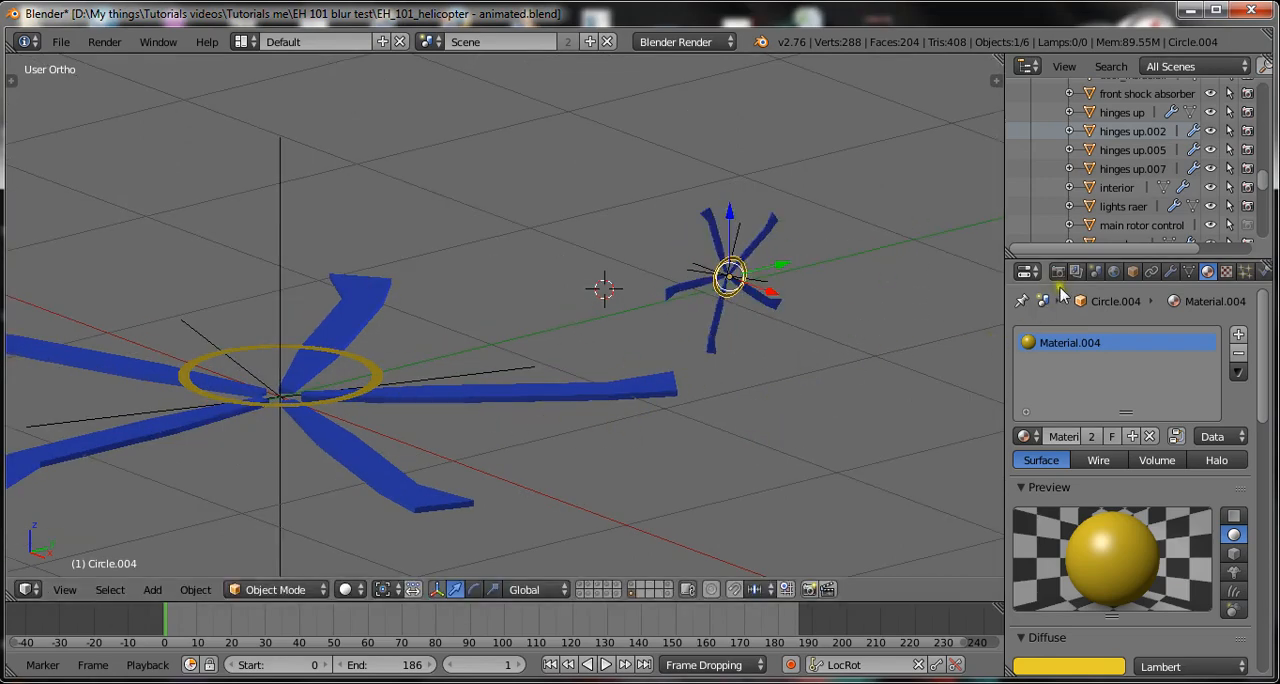
Show the tail ring's object constraints and enlarge the properties editor in width and height.
{"action": "left_click_drag", "start_coordinate": [1190, 284], "coordinate": [1170, 262]}
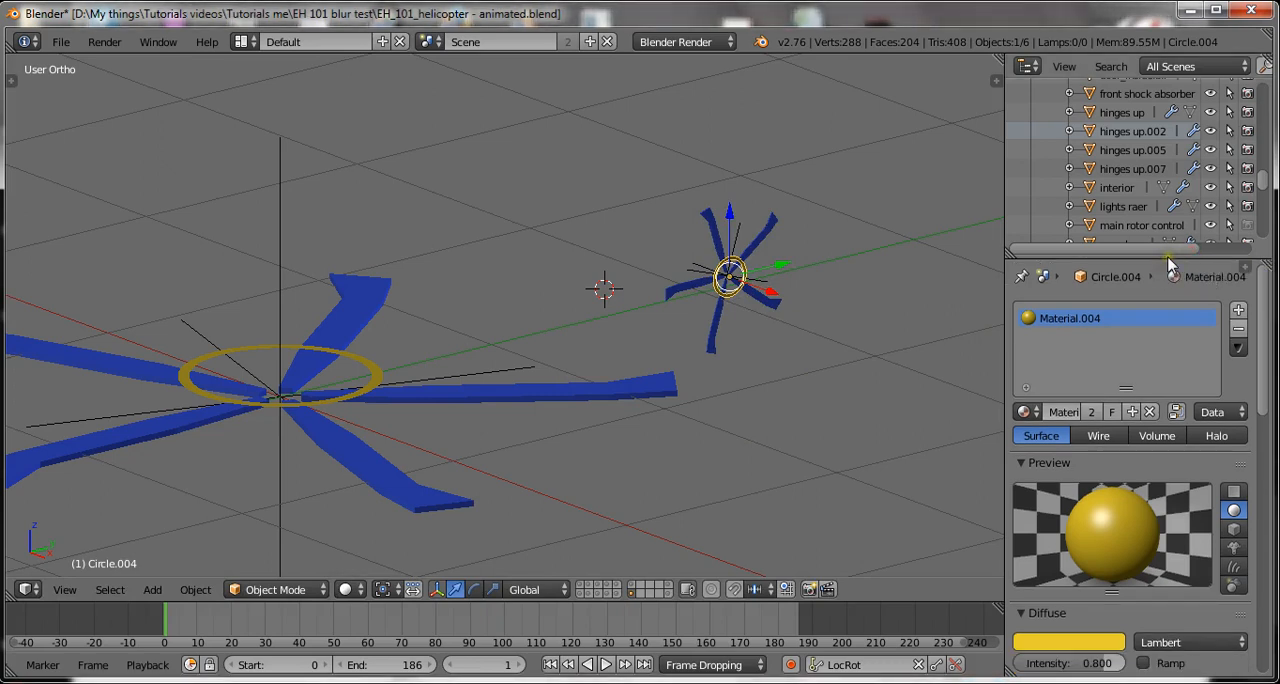
{"action": "left_click", "coordinate": [1245, 267]}
{"action": "left_click", "coordinate": [1151, 271]}
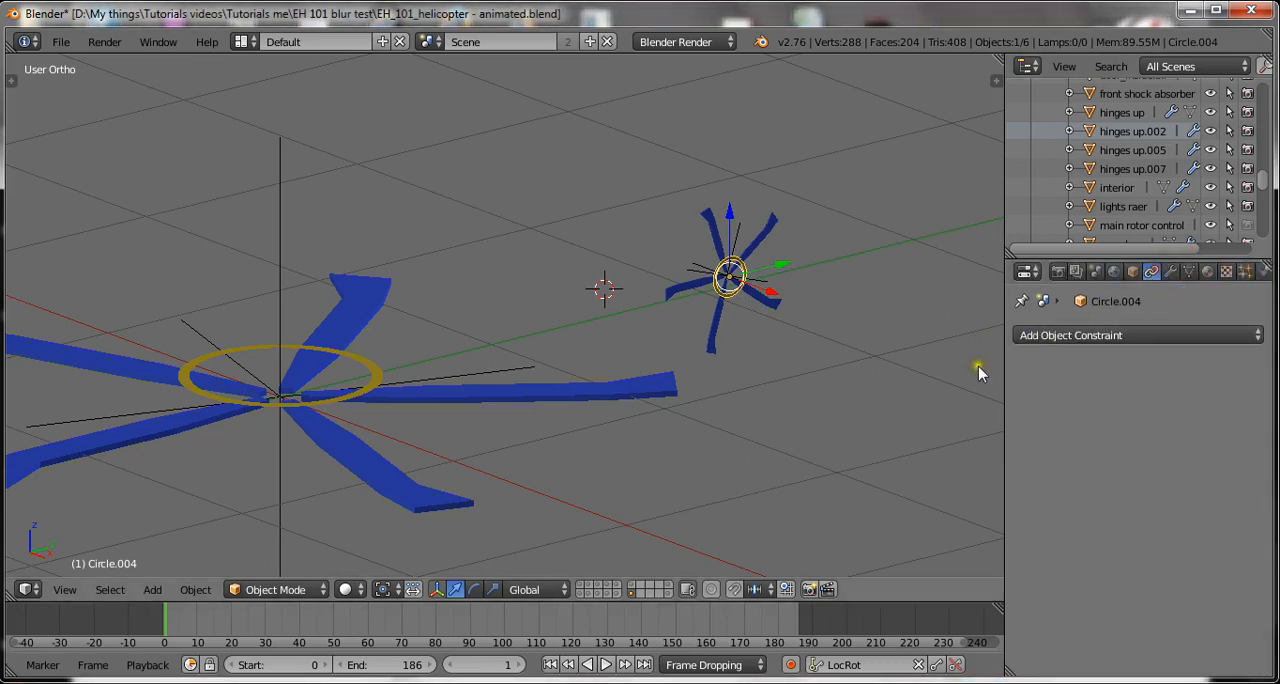
{"action": "left_click_drag", "start_coordinate": [1003, 376], "coordinate": [970, 374]}
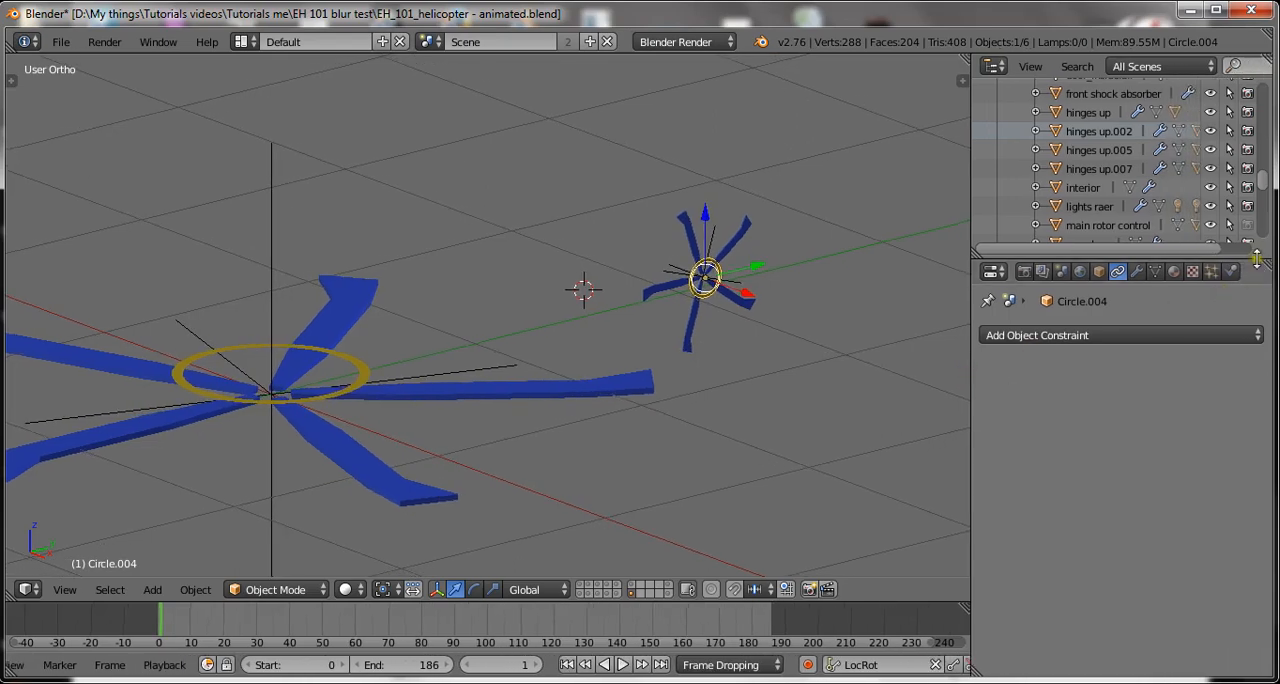
{"action": "left_click_drag", "start_coordinate": [1249, 257], "coordinate": [1246, 199]}
{"action": "scroll", "coordinate": [724, 303], "scroll_direction": "up", "scroll_amount": 3}
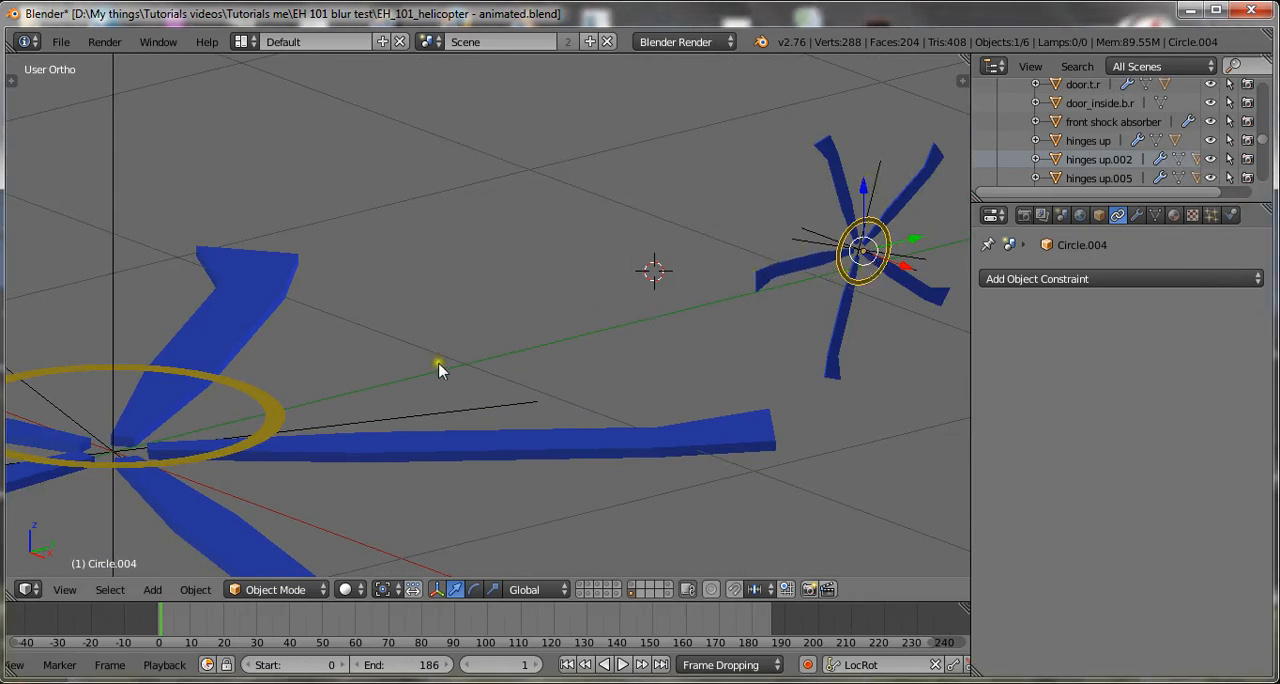
Select the tail rotor's ring and add a Transformation constraint to it.
{"action": "right_click", "coordinate": [285, 447]}
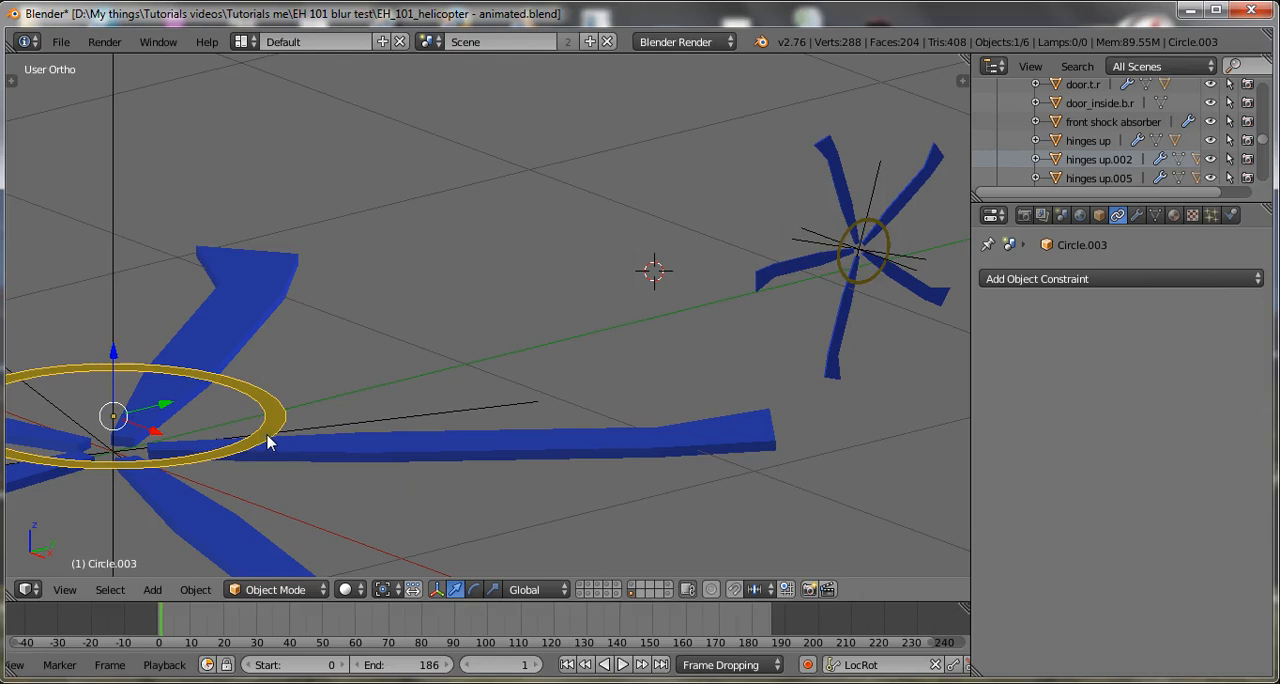
{"action": "right_click", "coordinate": [893, 298]}
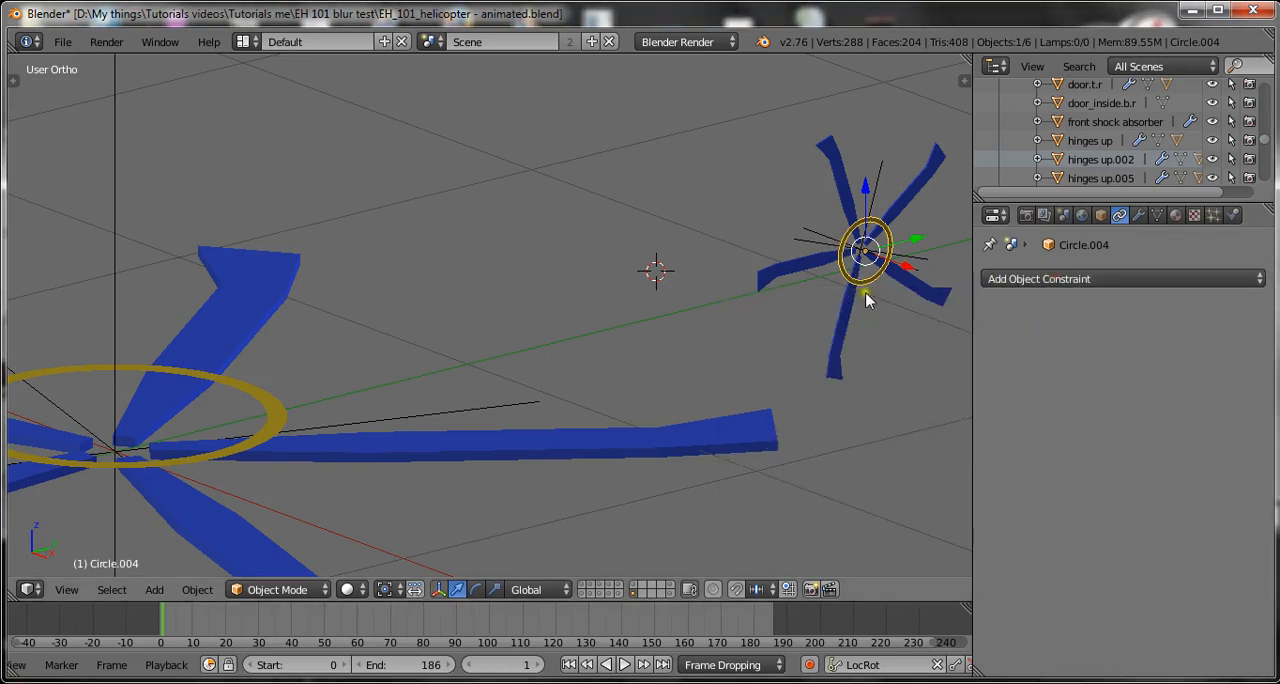
{"action": "middle_click_drag", "start_coordinate": [866, 294], "coordinate": [726, 329], "text": "shift"}
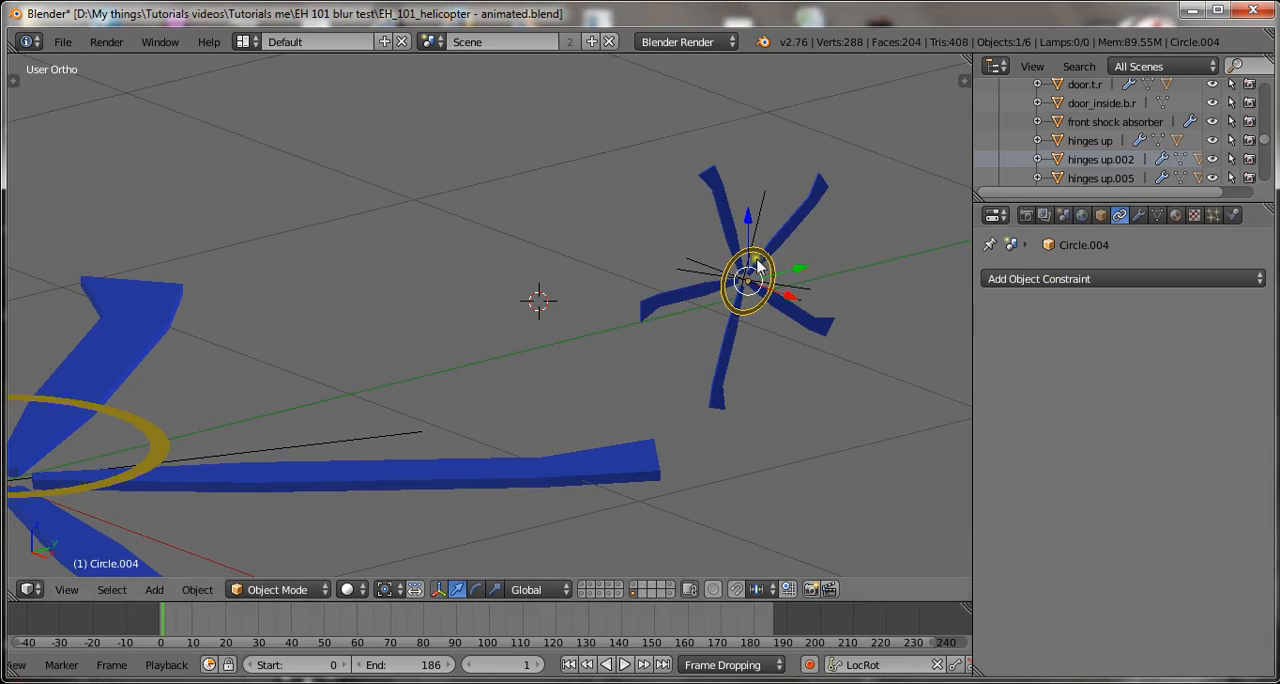
{"action": "left_click", "coordinate": [1195, 280]}
{"action": "left_click", "coordinate": [1195, 280]}
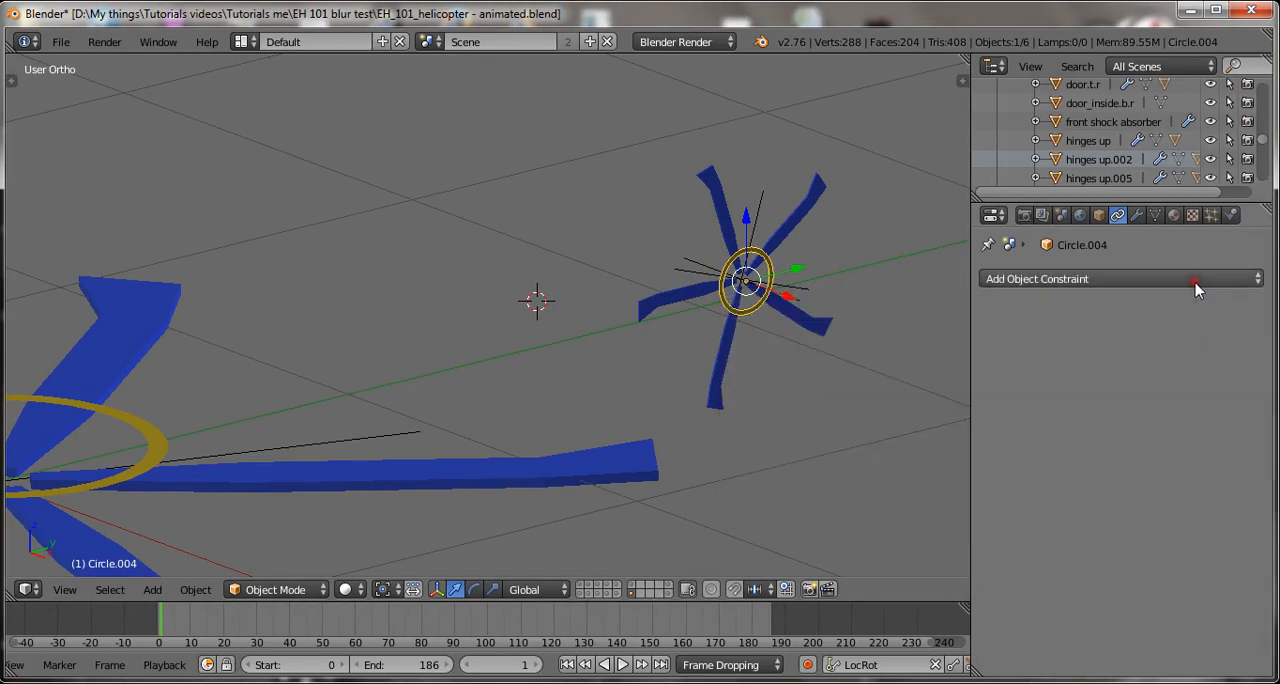
{"action": "left_click", "coordinate": [1195, 280]}
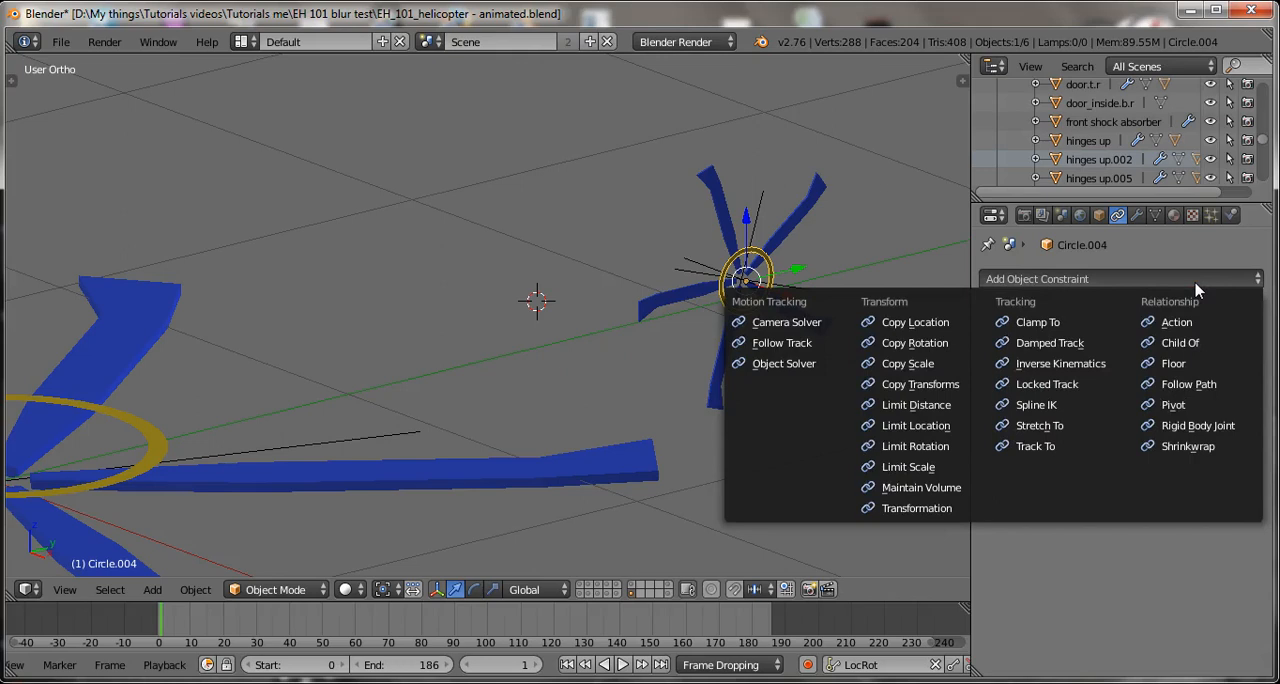
{"action": "double_click", "coordinate": [922, 505]}
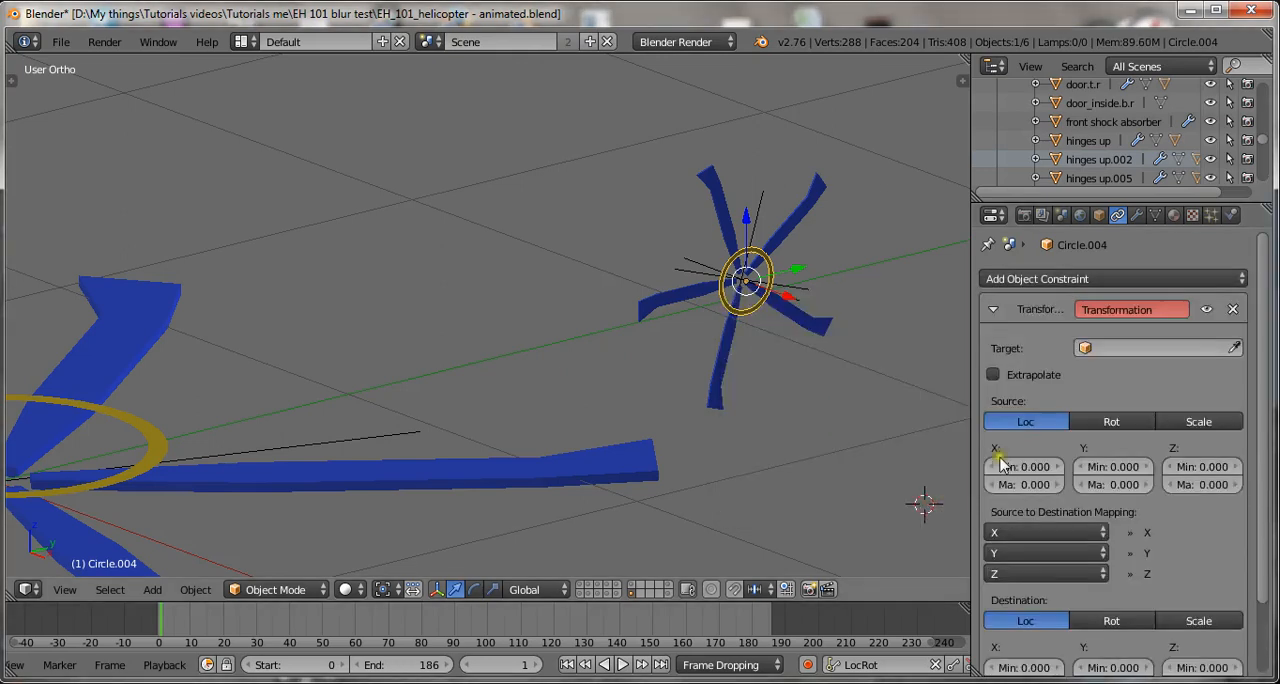
{"action": "scroll", "coordinate": [1105, 400], "scroll_direction": "down", "scroll_amount": 1}
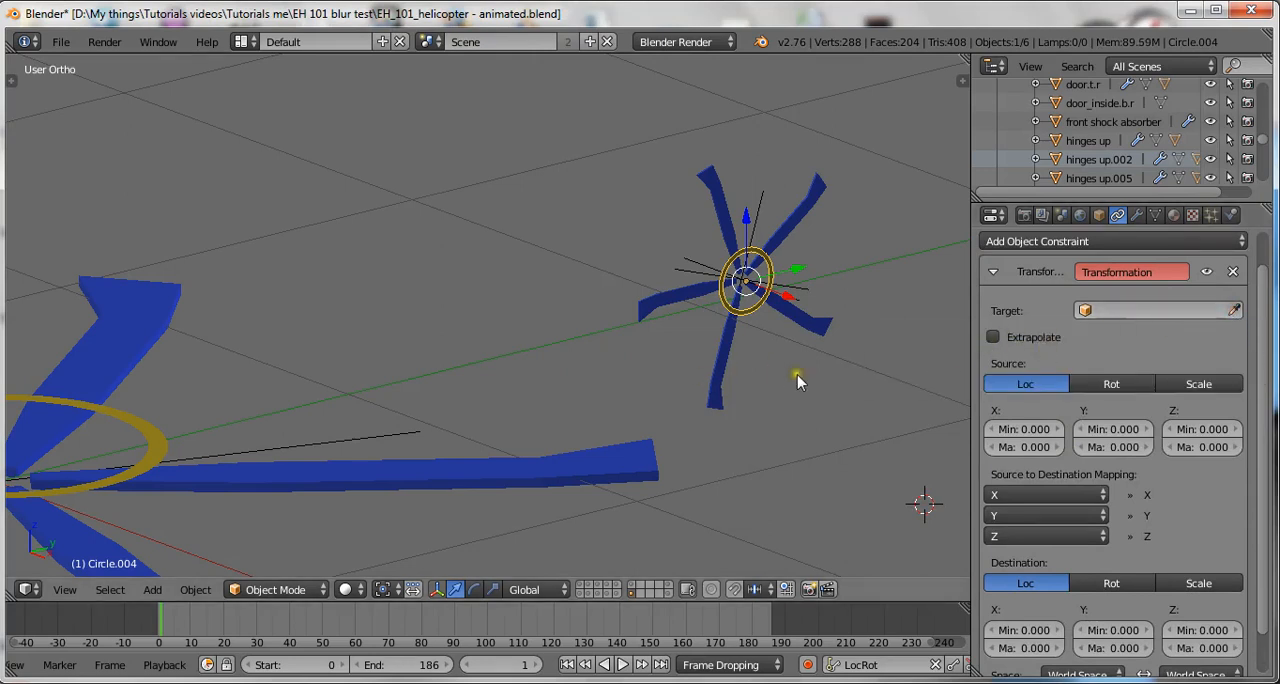
Target the Transformation constraint at the main rotor ring, Circle.003, and set both its source and destination to rotation.
{"action": "left_click", "coordinate": [1234, 310]}
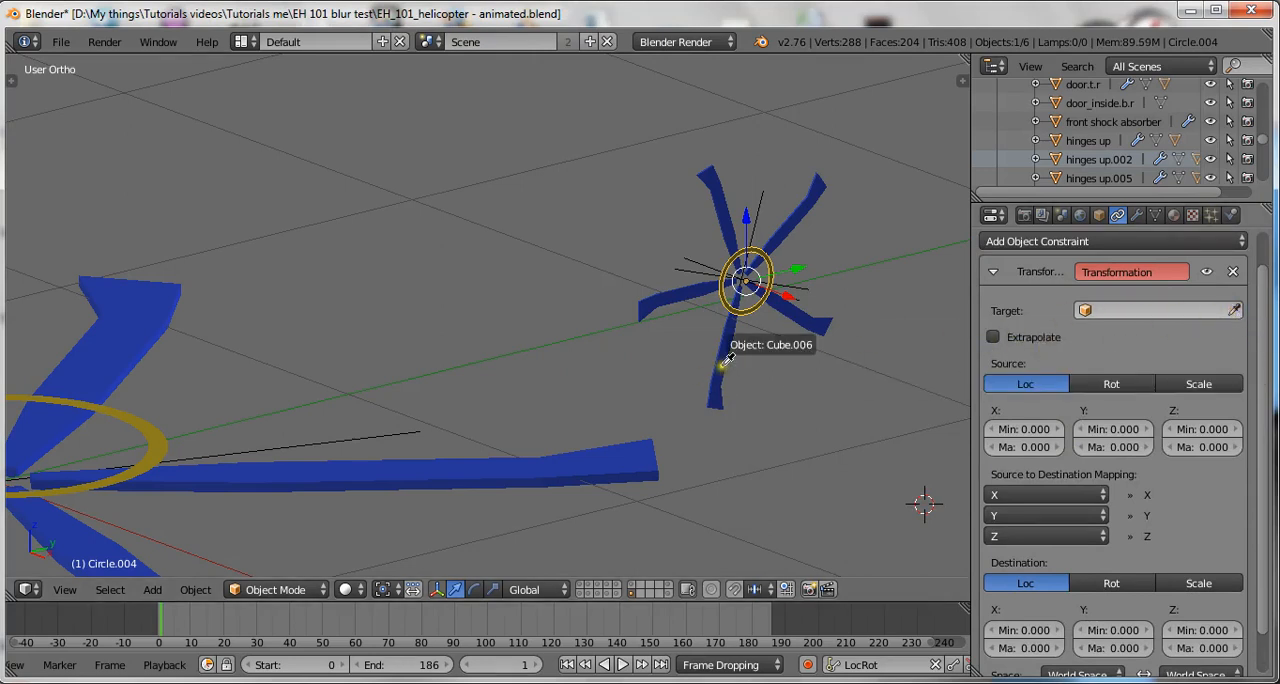
{"action": "left_click", "coordinate": [162, 430]}
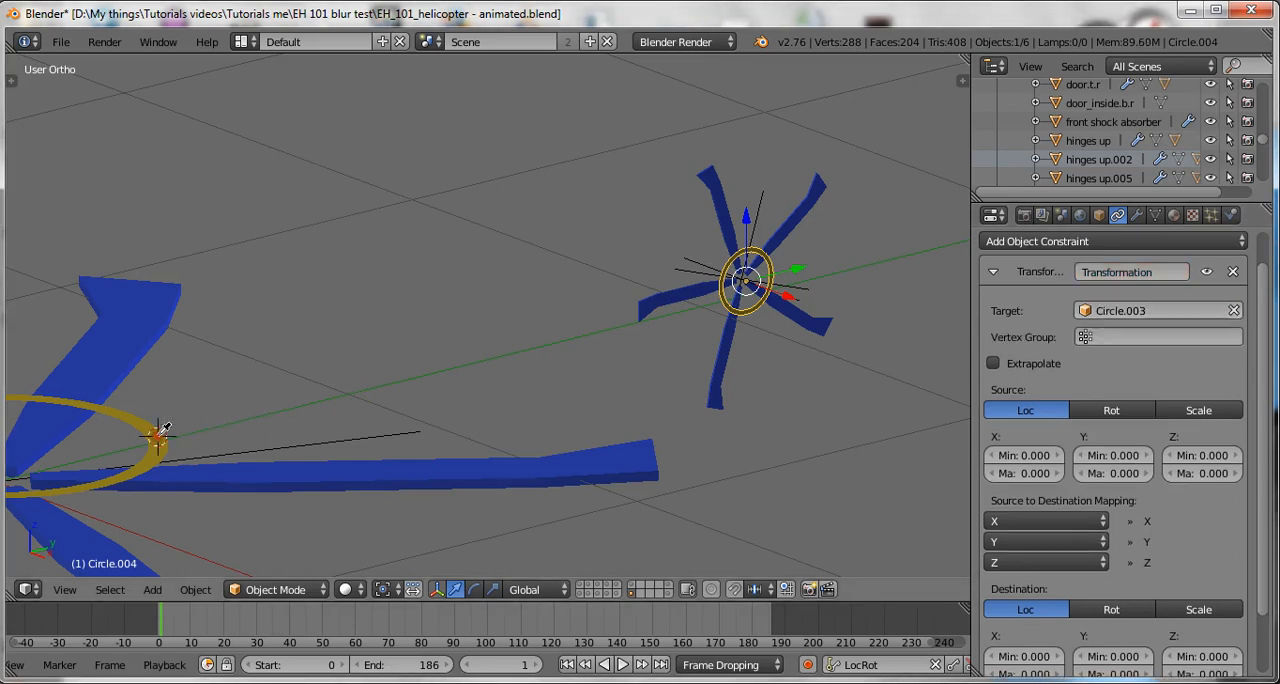
{"action": "left_click", "coordinate": [1130, 412]}
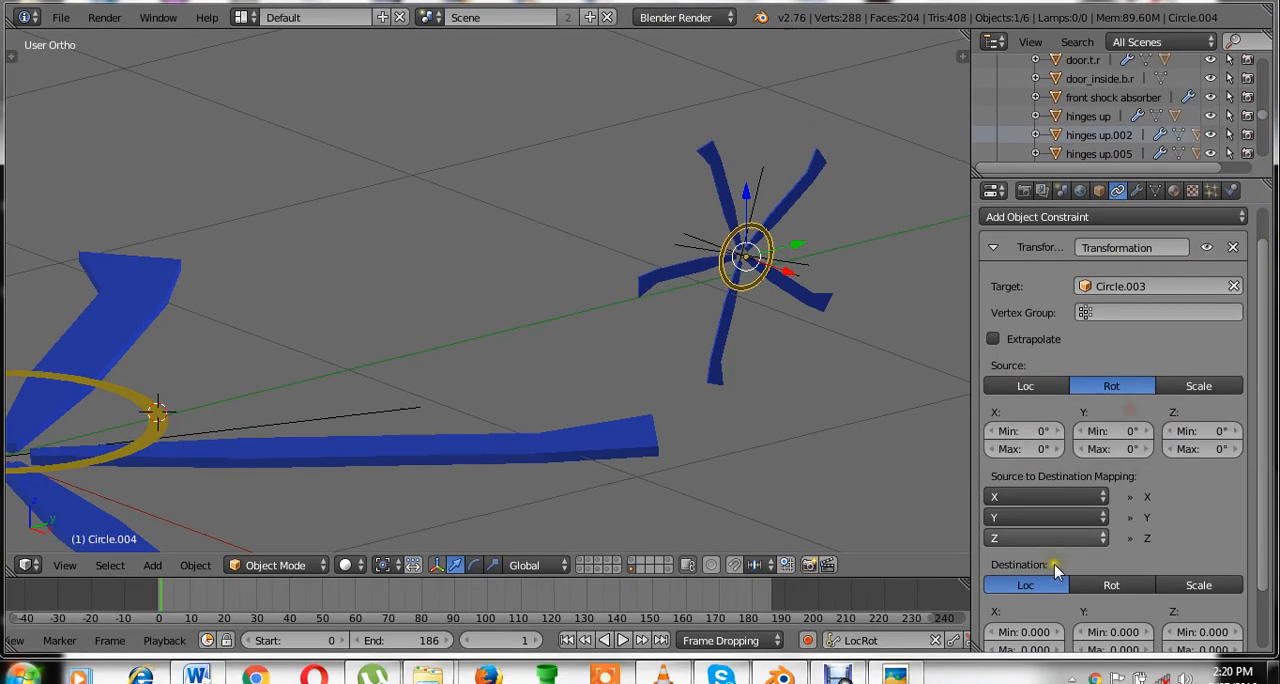
{"action": "left_click", "coordinate": [1099, 610]}
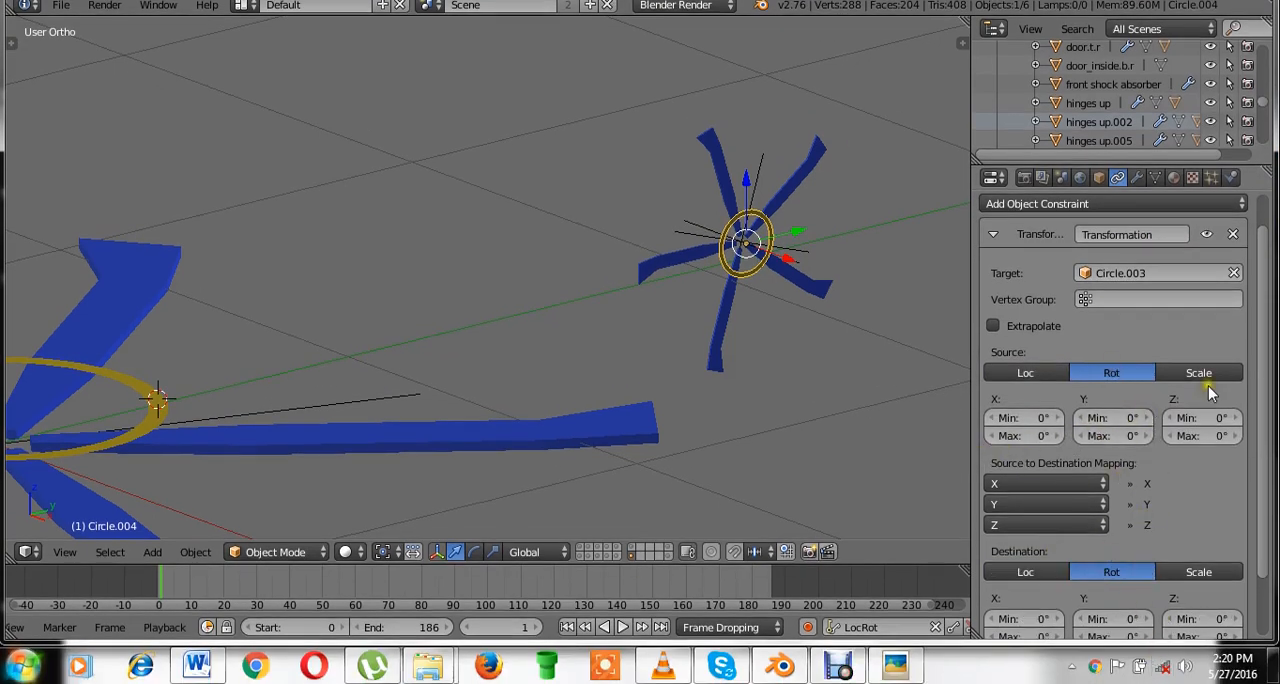
Set the constraint's source Z rotation range to a minimum of -360° and a maximum of 360°.
{"action": "scroll", "coordinate": [1180, 400], "scroll_direction": "down", "scroll_amount": 3}
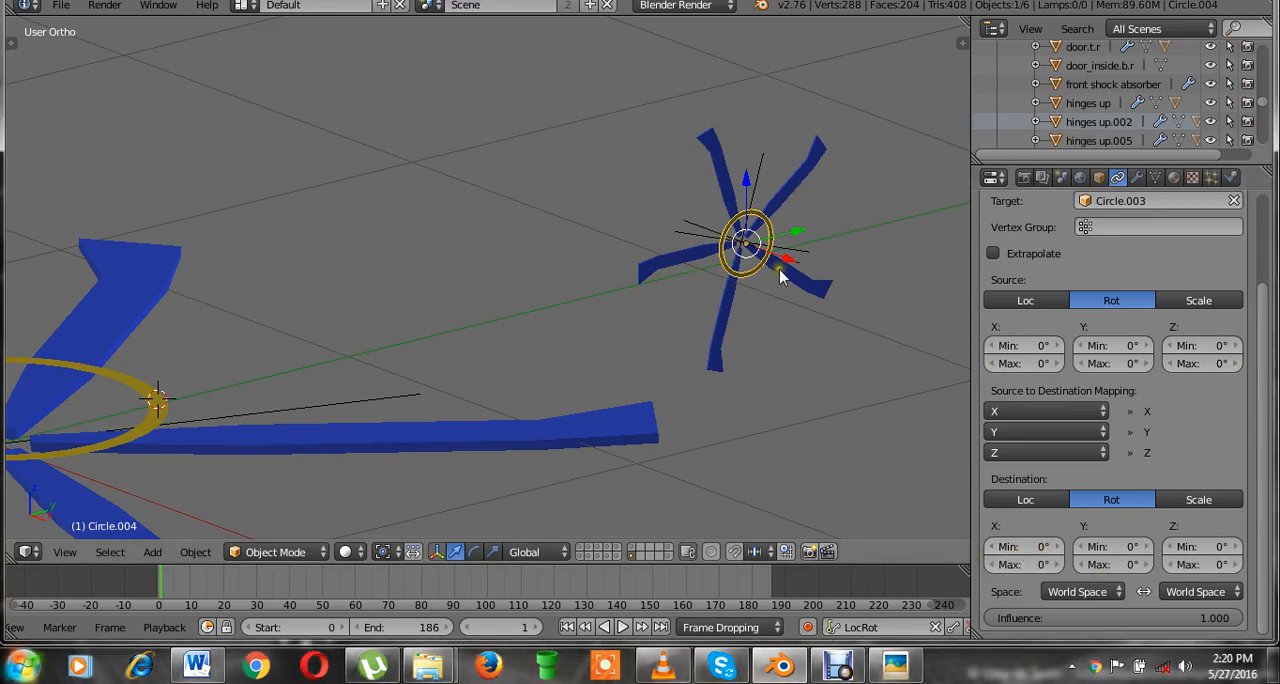
{"action": "left_click", "coordinate": [1198, 347]}
{"action": "type", "text": "-"}
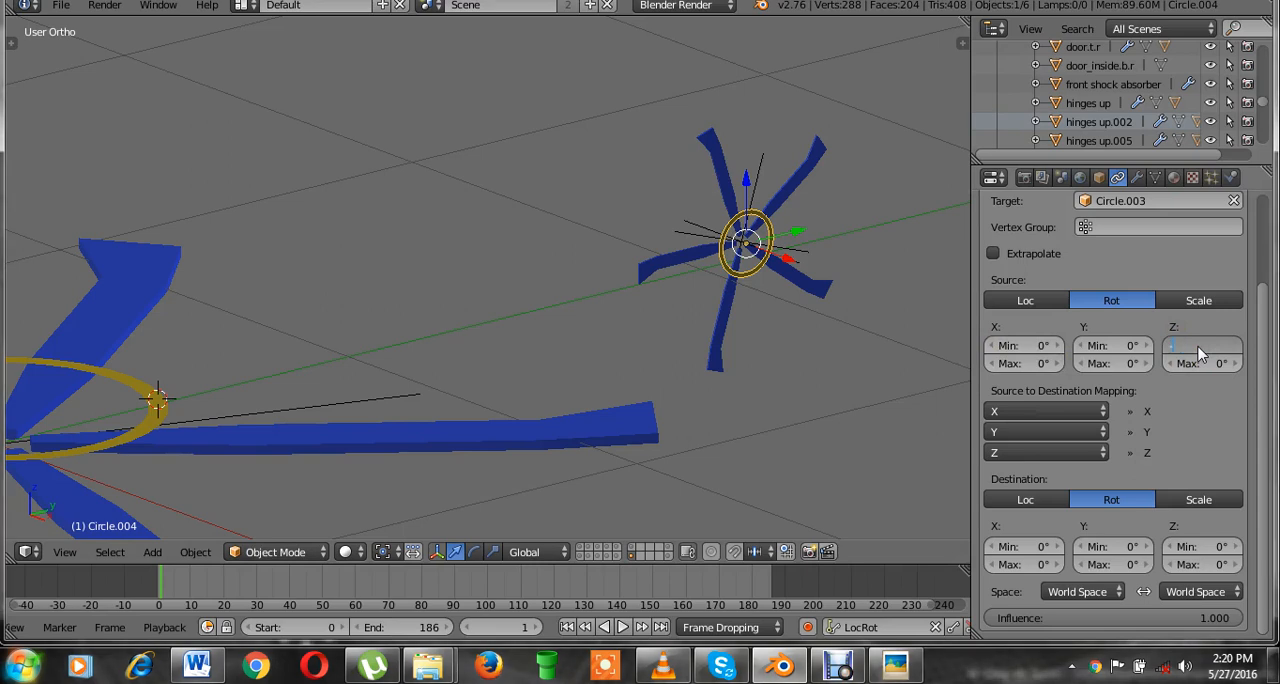
{"action": "type", "text": "360"}
{"action": "key", "text": "Return"}
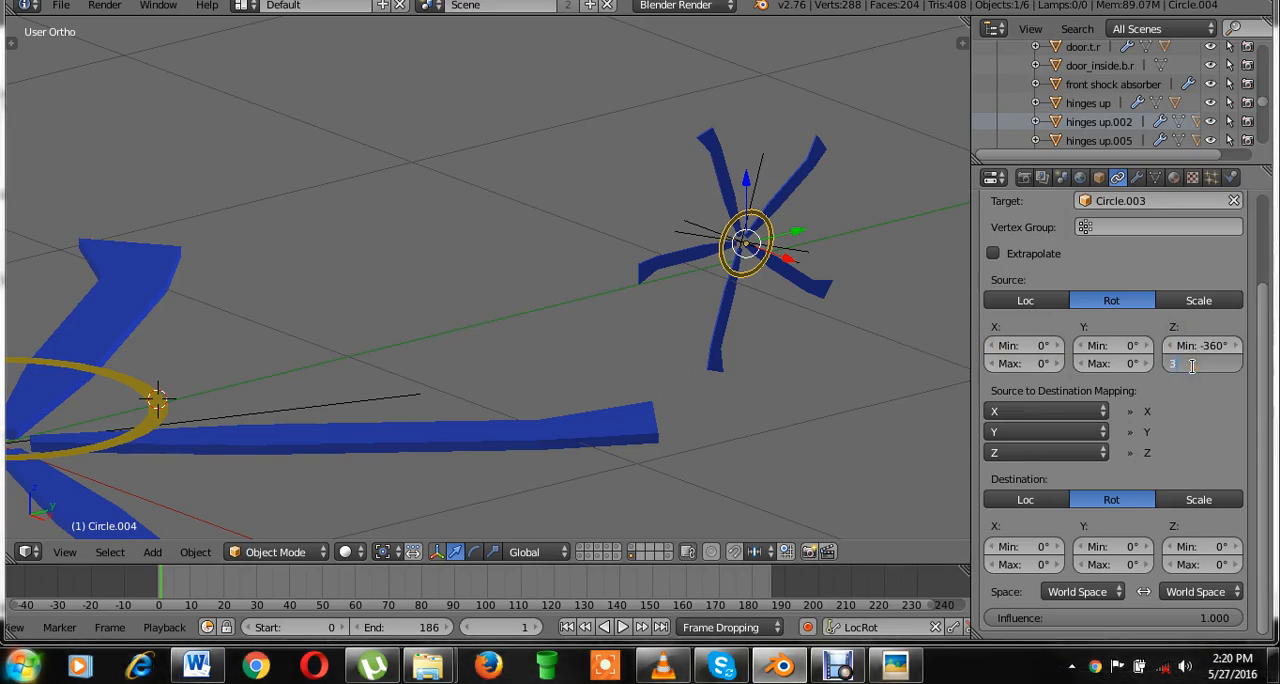
{"action": "left_click", "coordinate": [1191, 366]}
{"action": "type", "text": "360"}
{"action": "key", "text": "Return"}
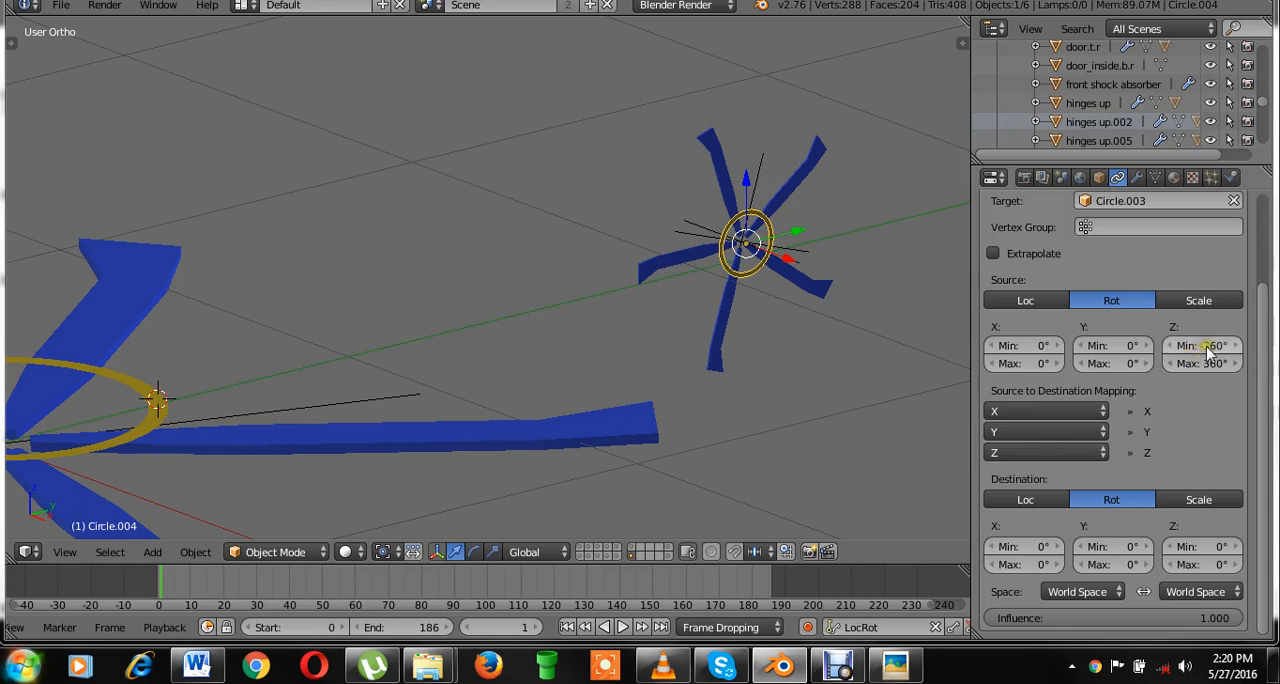
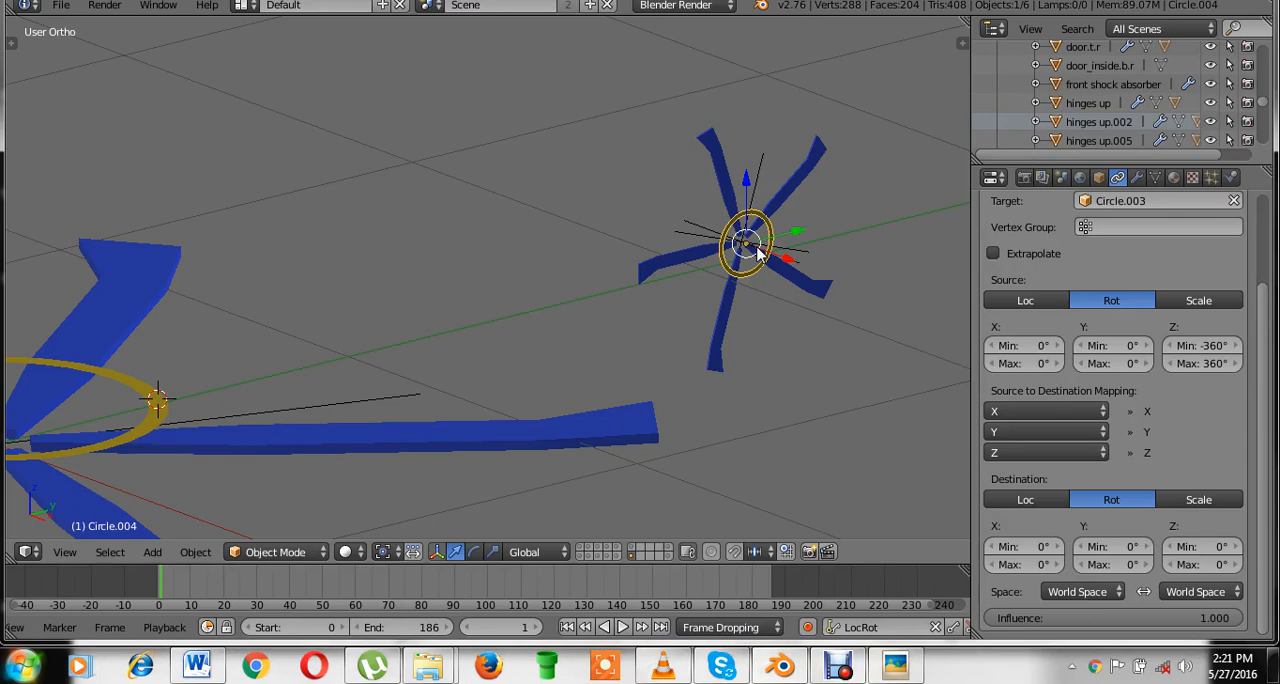
Map the source Z rotation to the destination X axis in the tail ring's Transformation constraint.
{"action": "left_click", "coordinate": [1021, 418]}
{"action": "left_click", "coordinate": [1006, 366]}
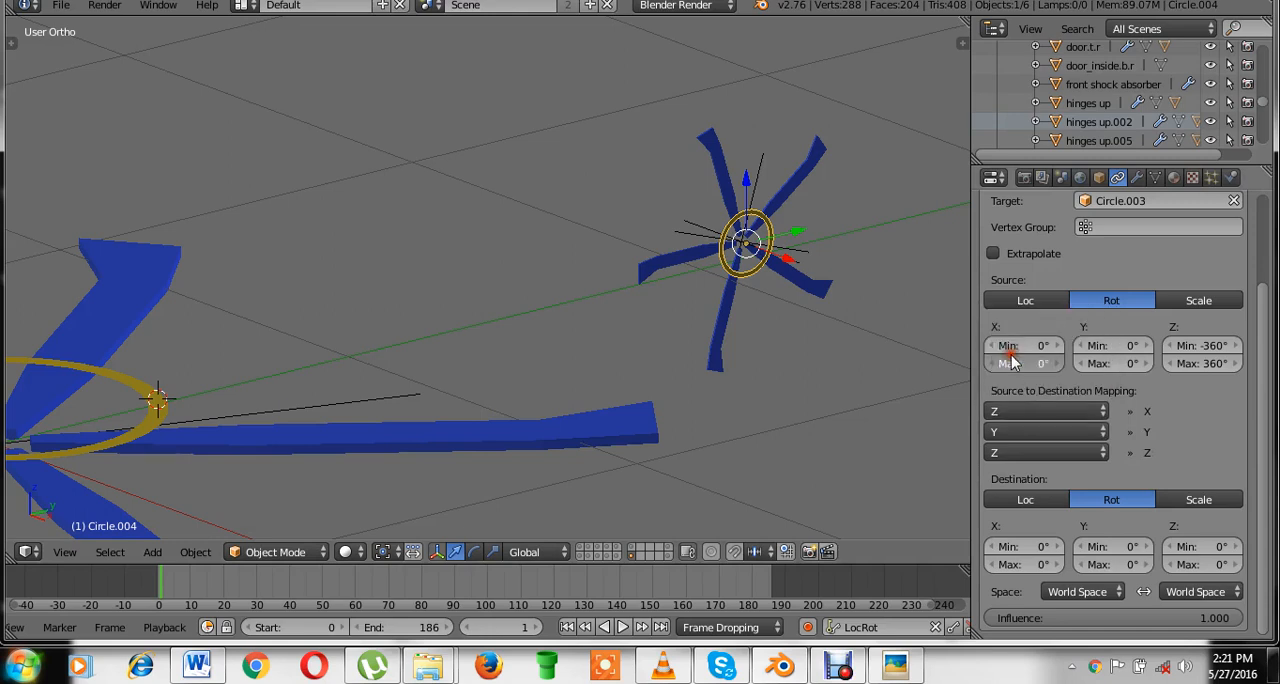
{"action": "key", "text": "Return"}
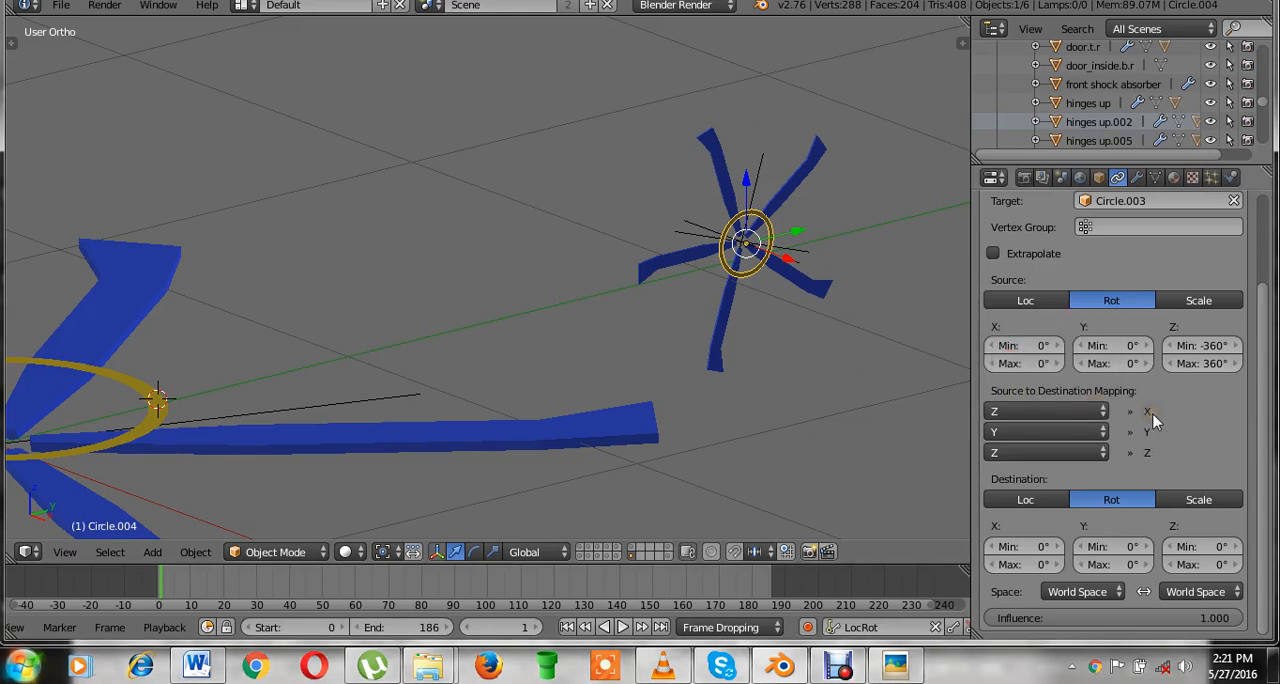
{"action": "left_click", "coordinate": [1053, 436]}
{"action": "left_click", "coordinate": [1053, 428]}
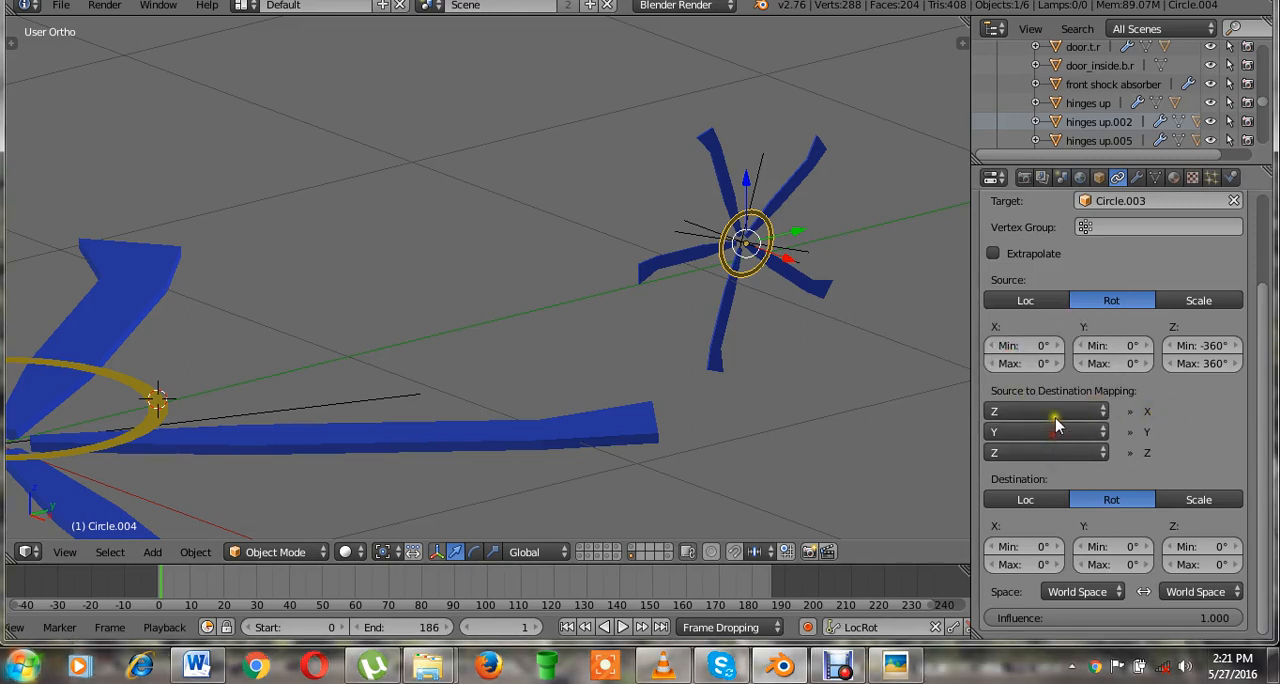
{"action": "left_click", "coordinate": [1050, 436]}
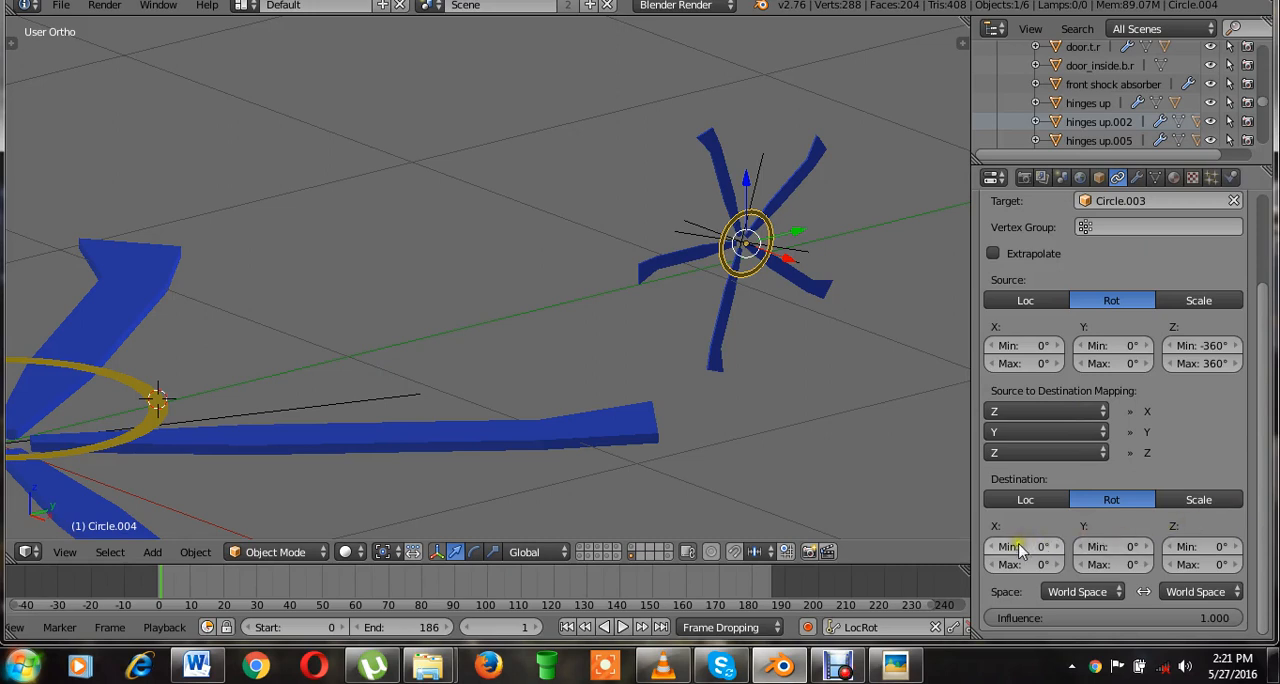
Set the constraint's destination X rotation range to a minimum of -720° and a maximum of 720°.
{"action": "left_click", "coordinate": [1020, 548]}
{"action": "key", "text": "Return"}
{"action": "left_click", "coordinate": [870, 495]}
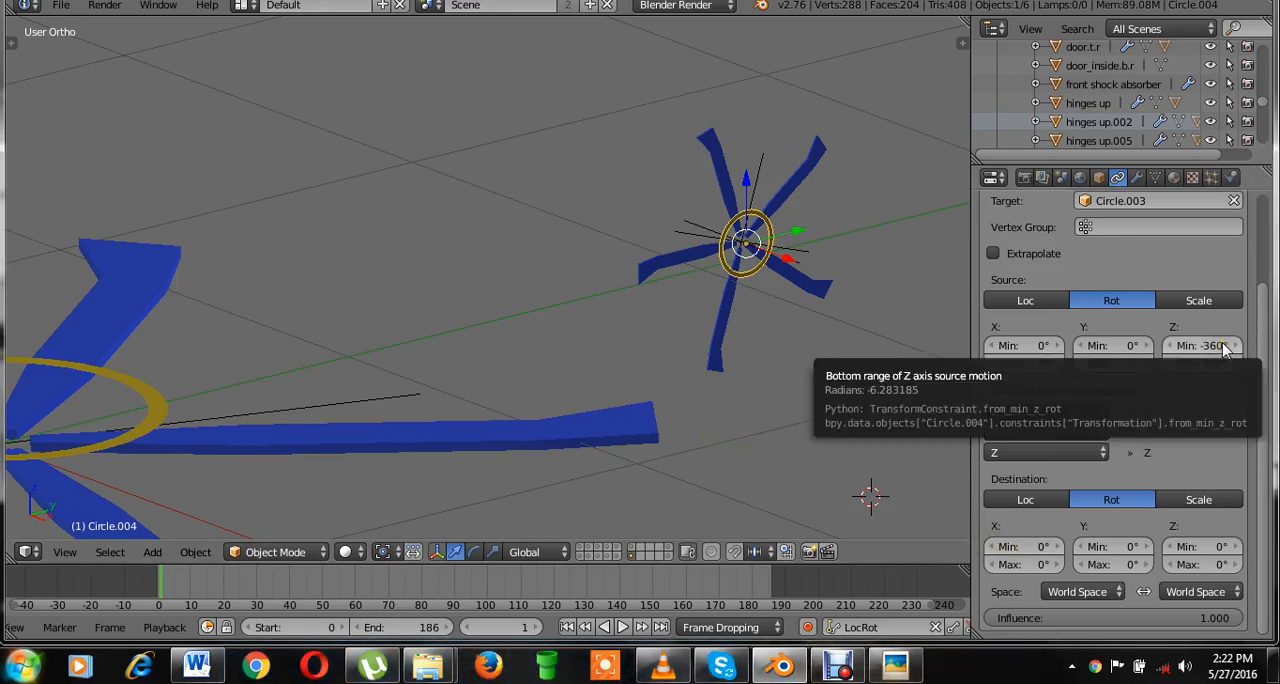
{"action": "left_click", "coordinate": [1005, 564]}
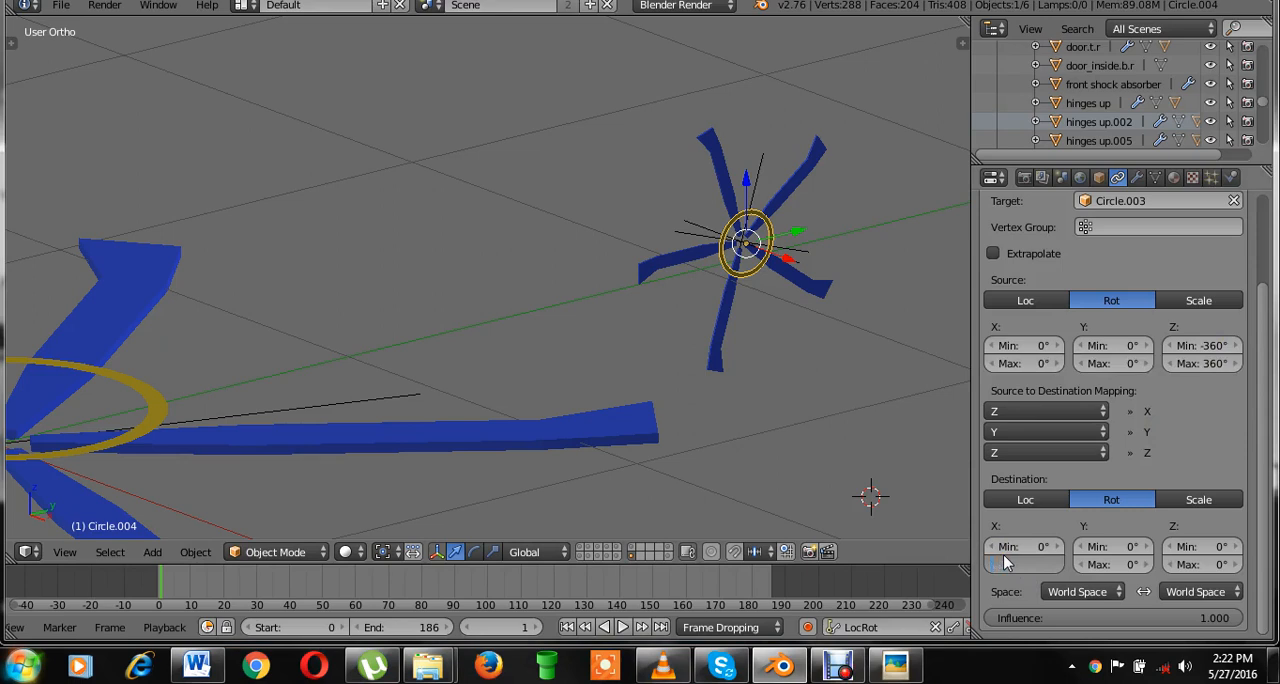
{"action": "type", "text": "720"}
{"action": "key", "text": "Return"}
{"action": "left_click", "coordinate": [1026, 550]}
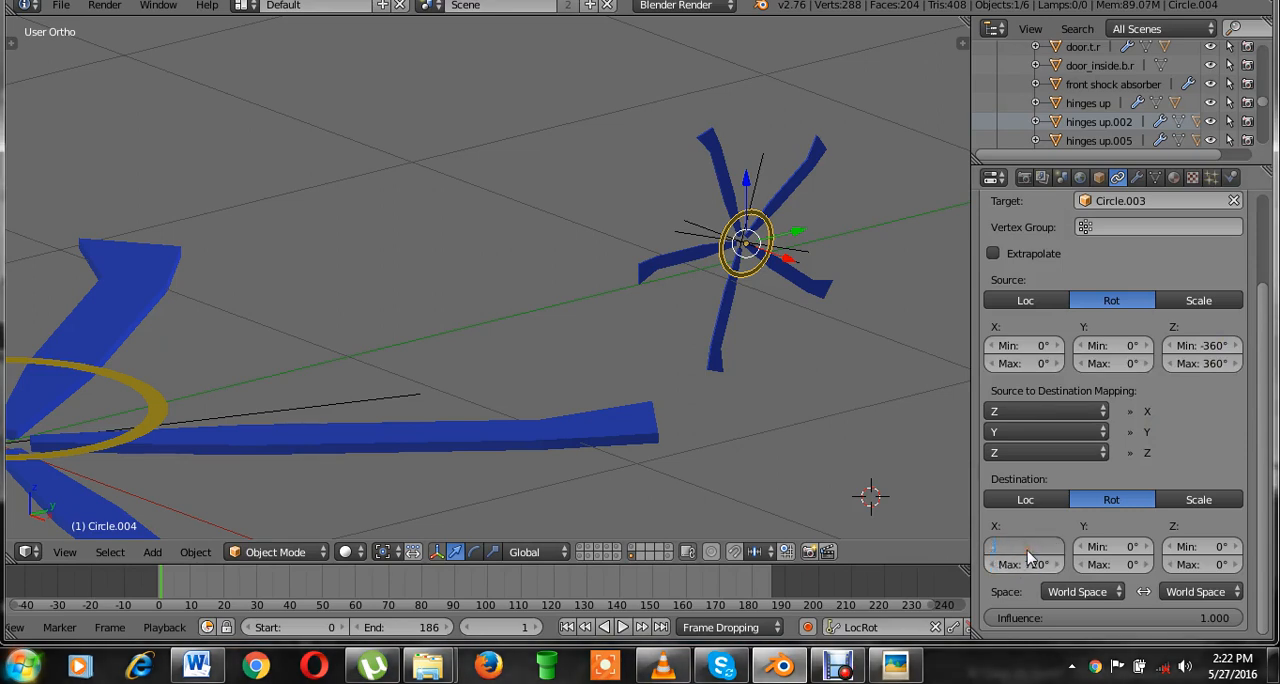
{"action": "type", "text": "-720"}
{"action": "key", "text": "Return"}
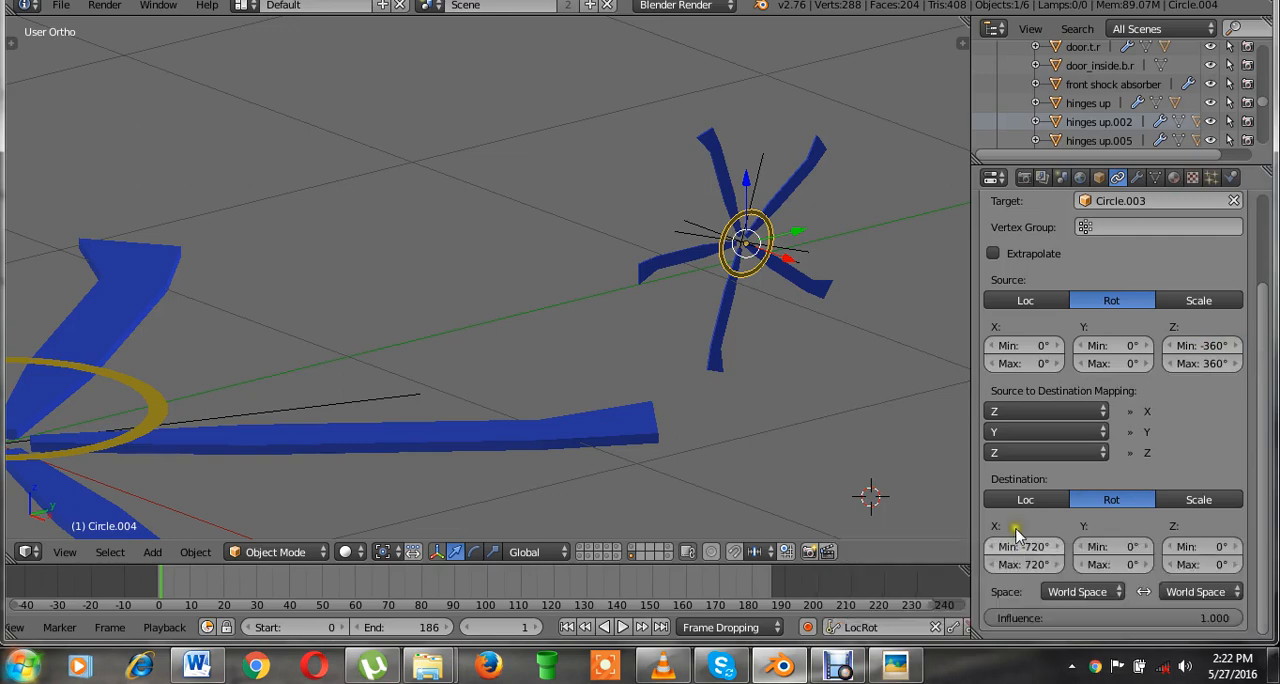
Test-rotate the main rotor ring to check the tail rotor's response, and save over EH_101_helicopter - animated.blend.
{"action": "middle_click_drag", "start_coordinate": [445, 394], "coordinate": [440, 318]}
{"action": "right_click", "coordinate": [325, 362]}
{"action": "key", "text": "r"}
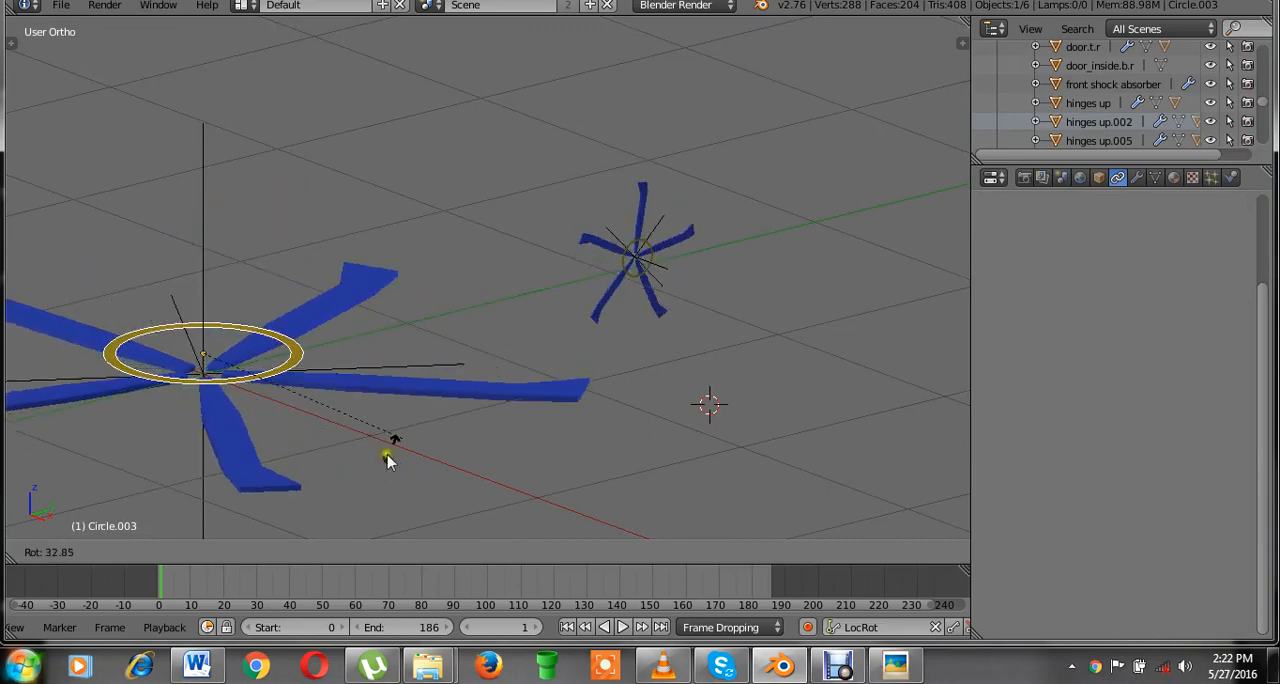
{"action": "left_click", "coordinate": [615, 282]}
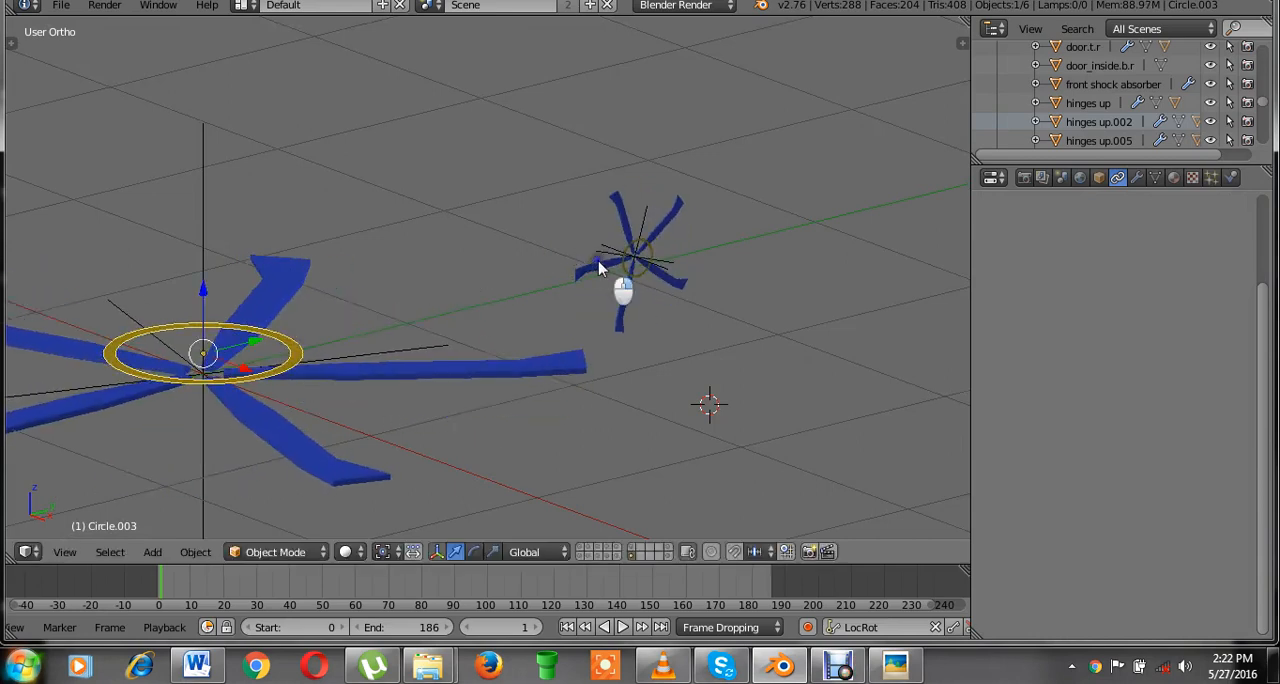
{"action": "key", "text": "ctrl+s"}
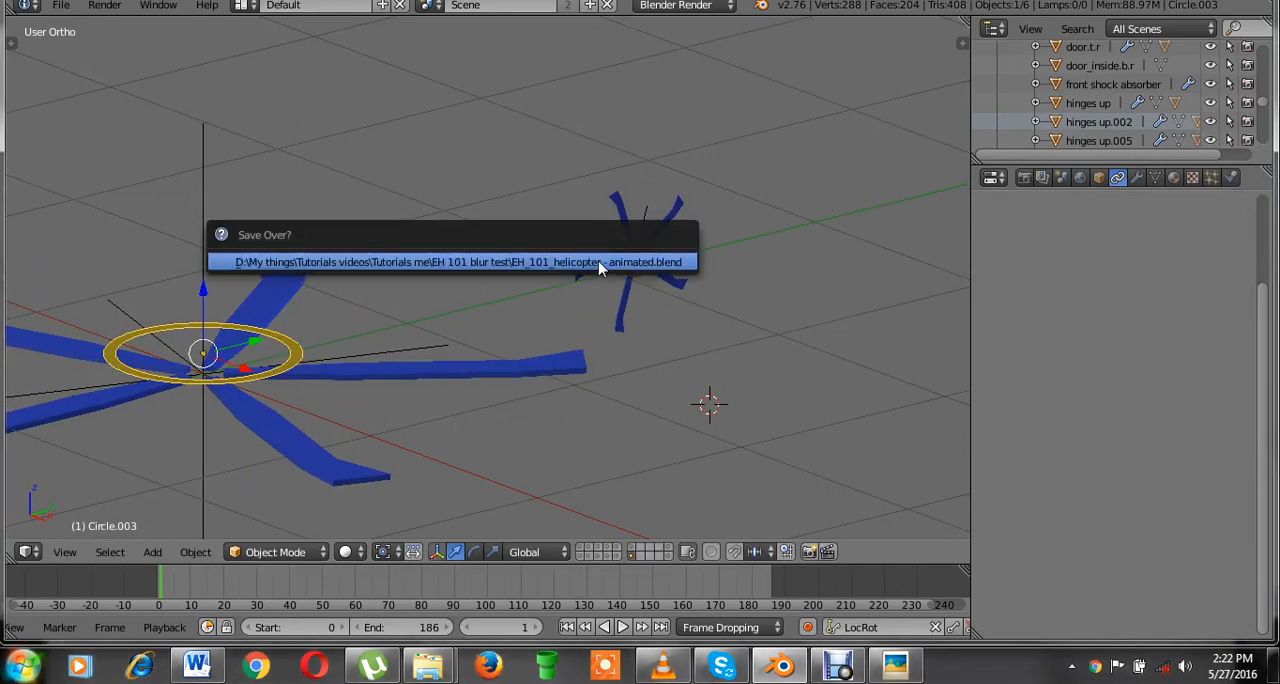
{"action": "left_click", "coordinate": [600, 264]}
{"action": "left_click", "coordinate": [584, 548]}
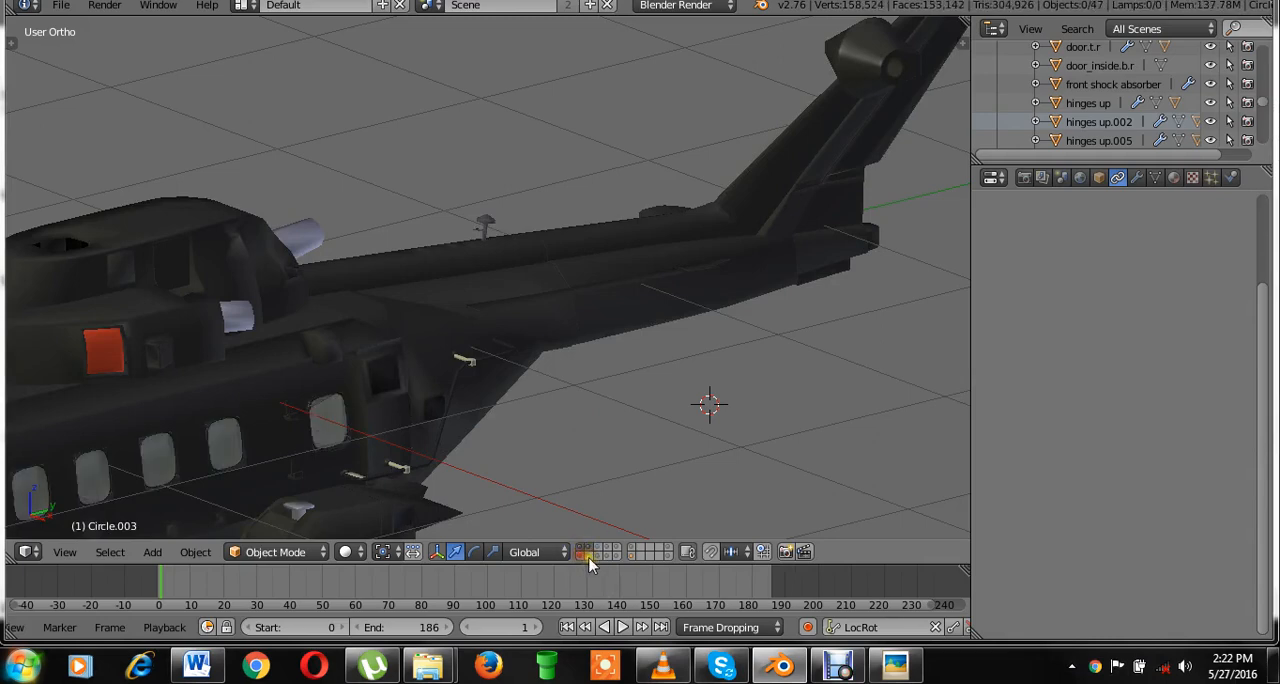
{"action": "left_click", "coordinate": [617, 550], "text": "shift"}
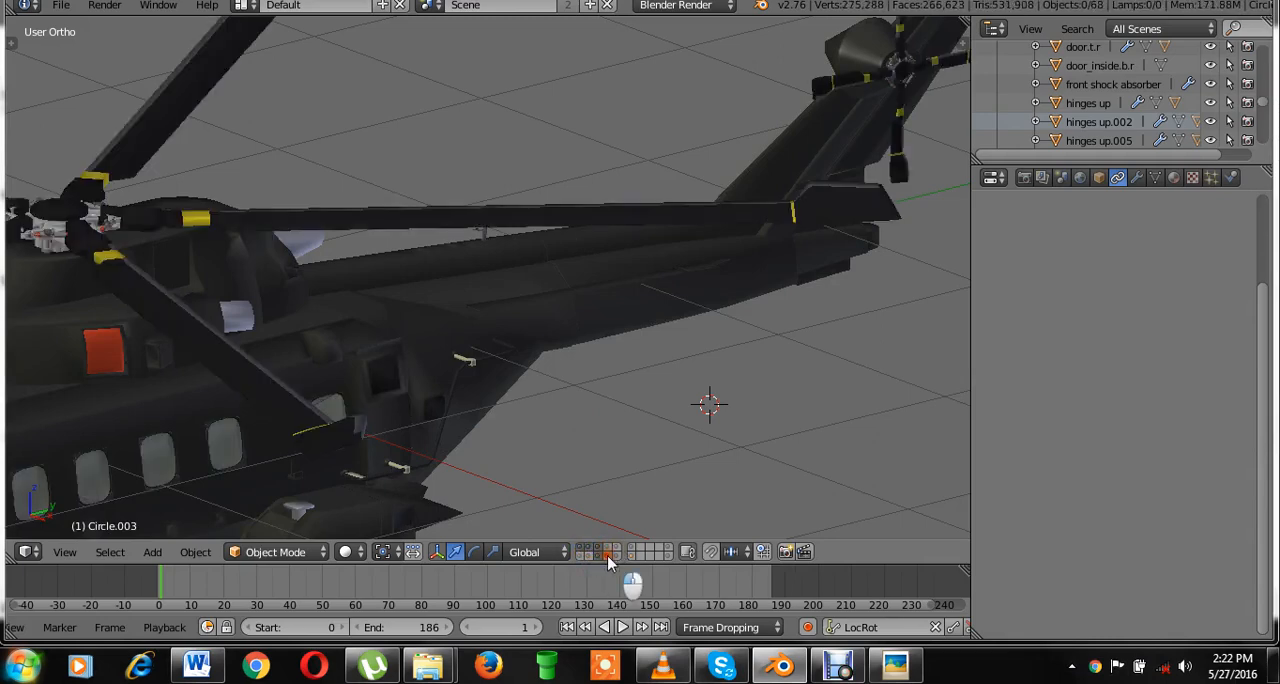
{"action": "left_click", "coordinate": [608, 548], "text": "shift"}
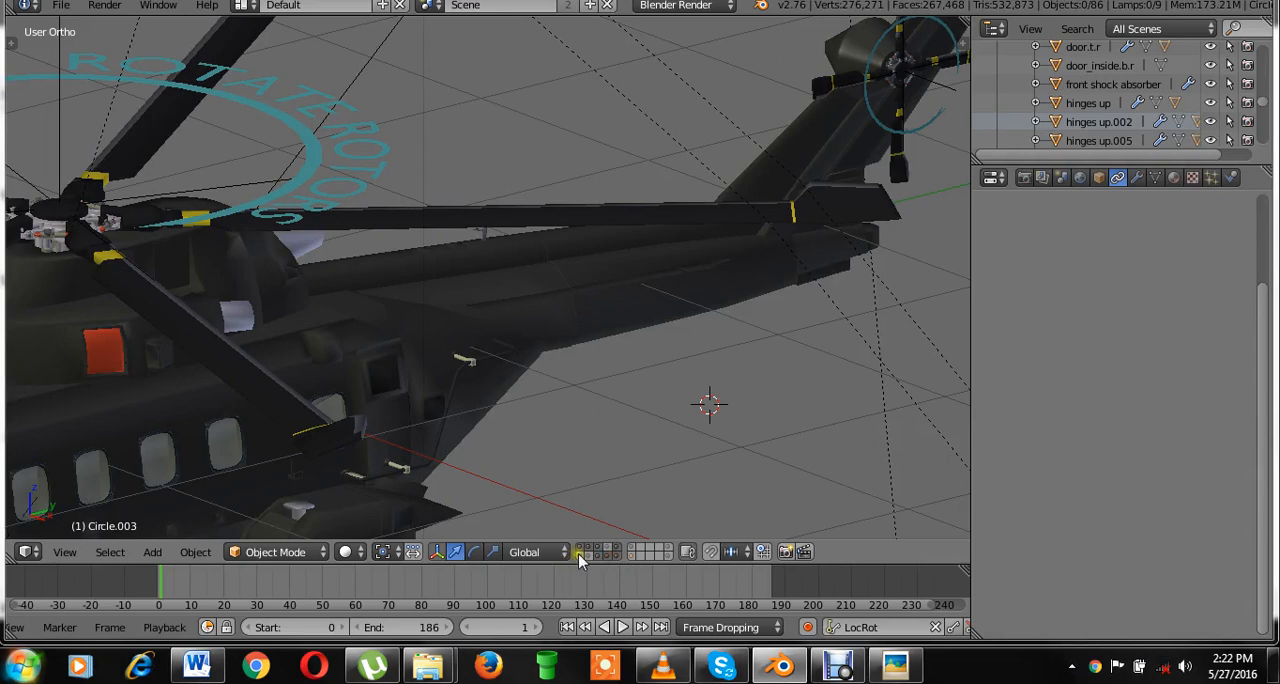
{"action": "left_click", "coordinate": [591, 556]}
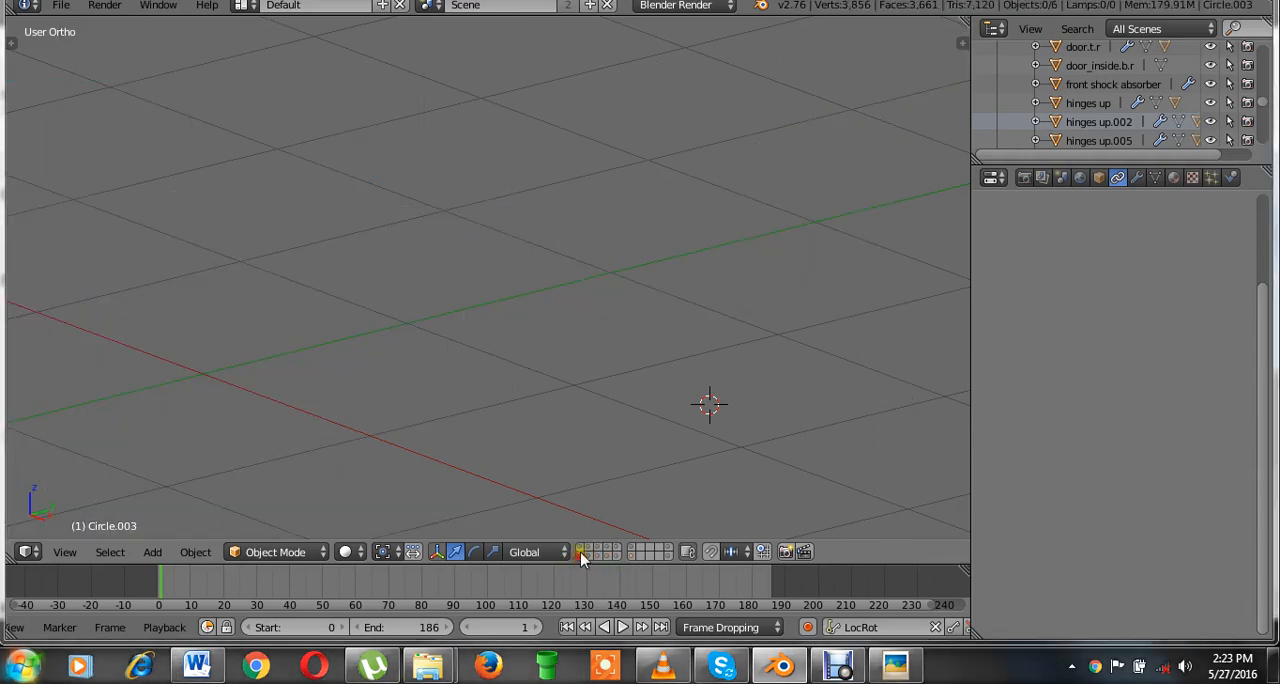
{"action": "left_click", "coordinate": [597, 556]}
{"action": "left_click", "coordinate": [603, 550]}
{"action": "left_click", "coordinate": [617, 551]}
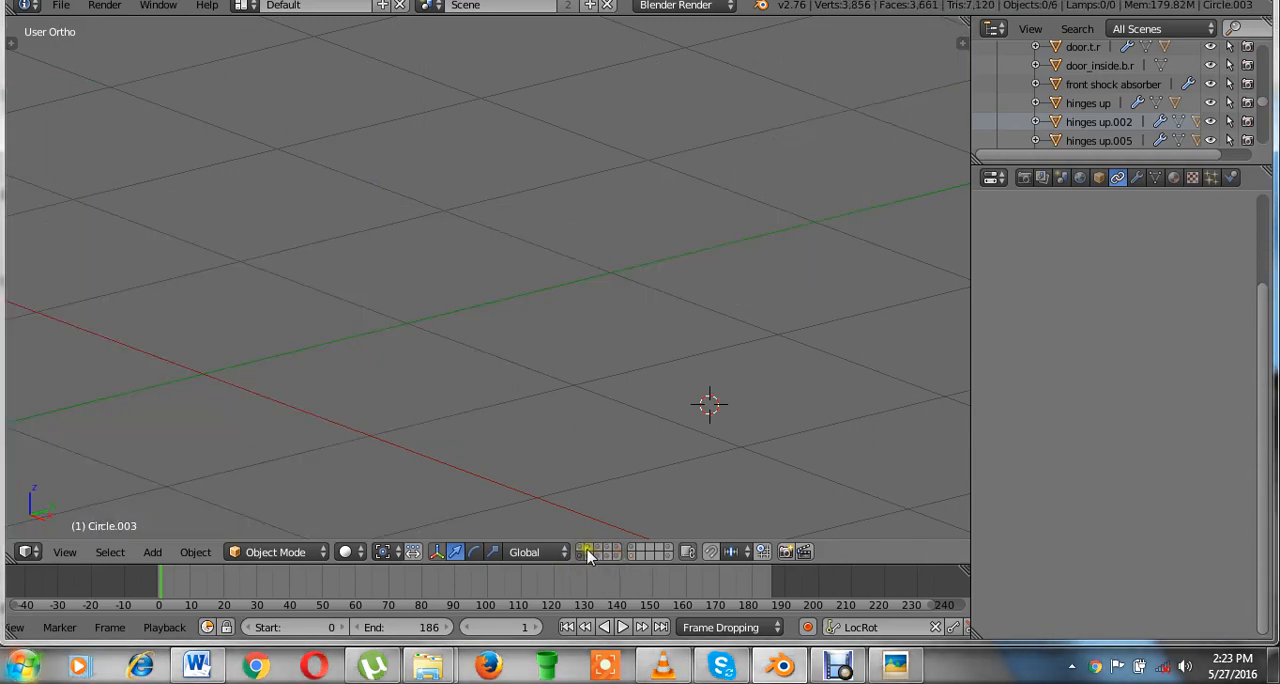
Show the layers with the helicopter body, rotors, lights and rotor controls together, and save the file.
{"action": "left_click", "coordinate": [587, 550], "text": "shift"}
{"action": "left_click", "coordinate": [583, 548], "text": "shift"}
{"action": "left_click", "coordinate": [593, 558], "text": "shift"}
{"action": "left_click", "coordinate": [598, 557], "text": "shift"}
{"action": "left_click", "coordinate": [600, 551], "text": "shift"}
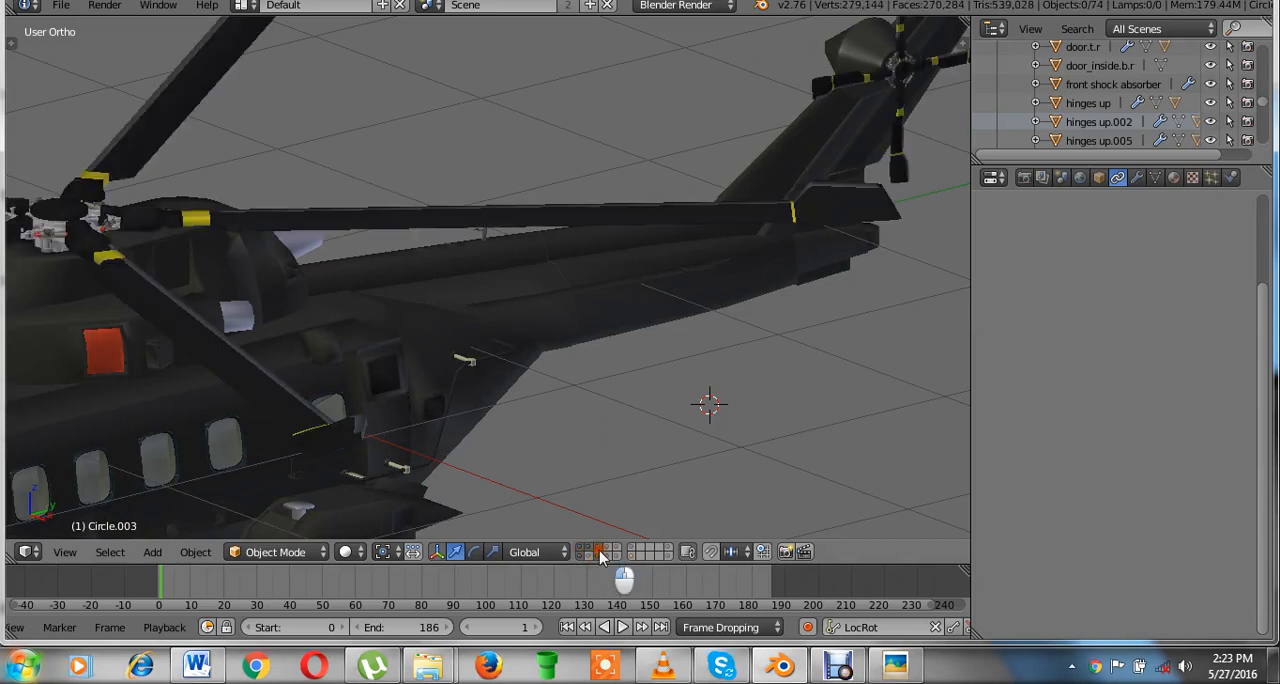
{"action": "left_click", "coordinate": [609, 552]}
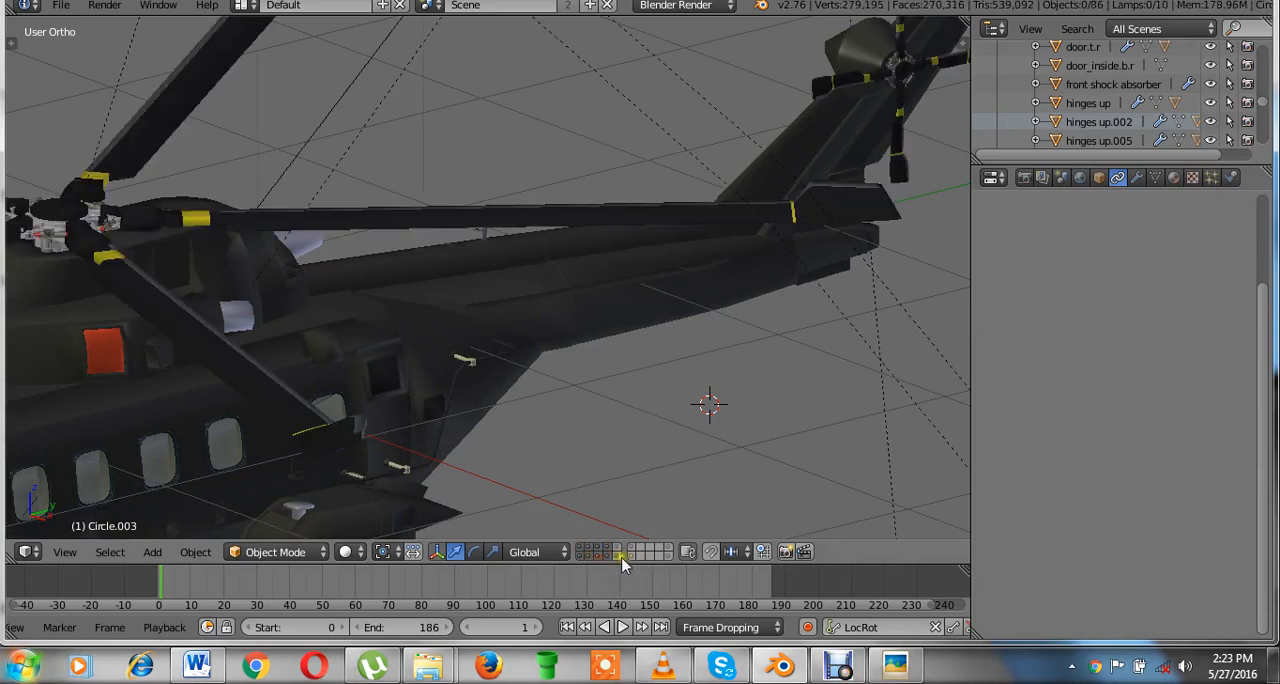
{"action": "left_click", "coordinate": [616, 551], "text": "shift"}
{"action": "left_click", "coordinate": [623, 556], "text": "shift"}
{"action": "key", "text": "ctrl+s"}
{"action": "left_click", "coordinate": [650, 333]}
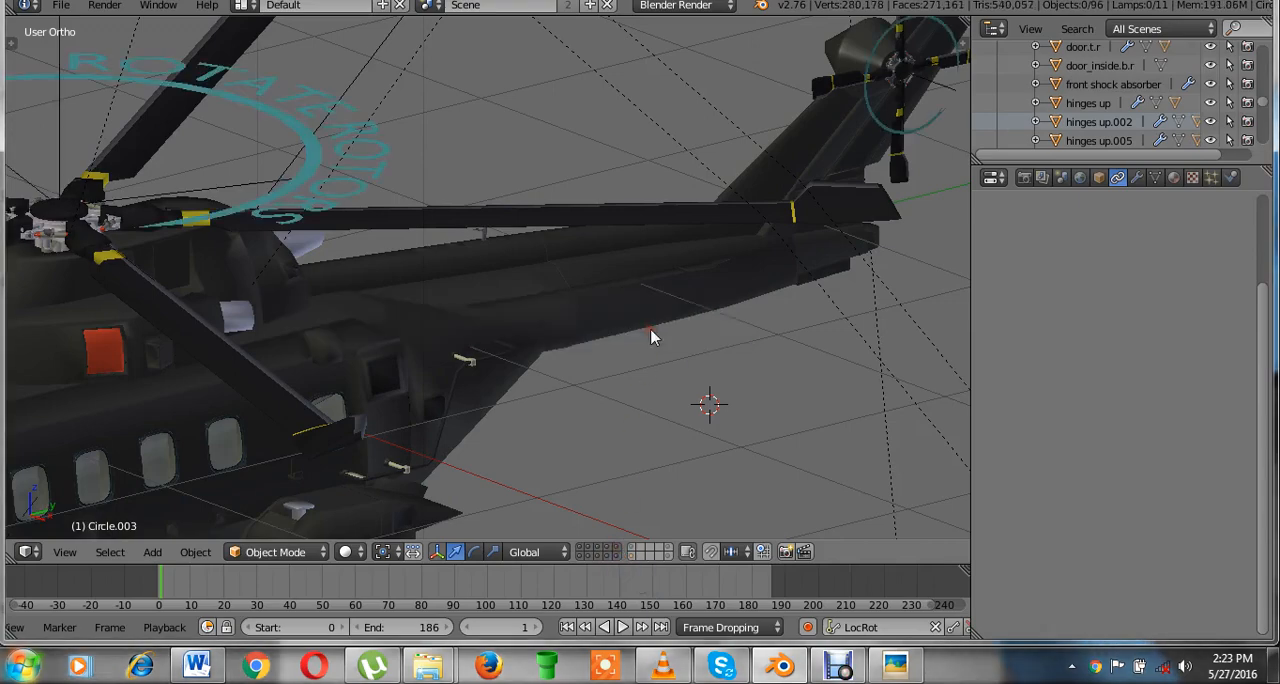
View the whole helicopter from above and save the file over the existing one.
{"action": "key", "text": "KP_7"}
{"action": "scroll", "coordinate": [655, 334], "scroll_direction": "down", "scroll_amount": 4}
{"action": "scroll", "coordinate": [600, 326], "scroll_direction": "up", "scroll_amount": 5}
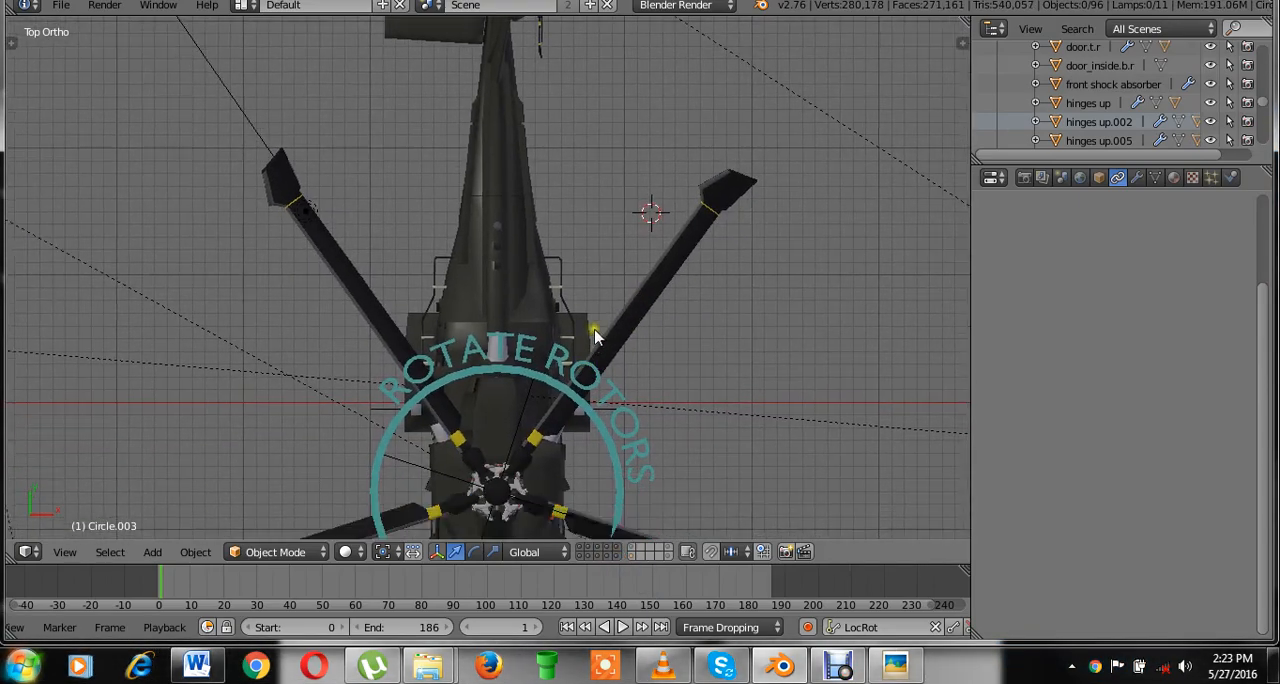
{"action": "scroll", "coordinate": [605, 248], "scroll_direction": "down", "scroll_amount": 3}
{"action": "scroll", "coordinate": [583, 346], "scroll_direction": "up", "scroll_amount": 3}
{"action": "key", "text": "ctrl+s"}
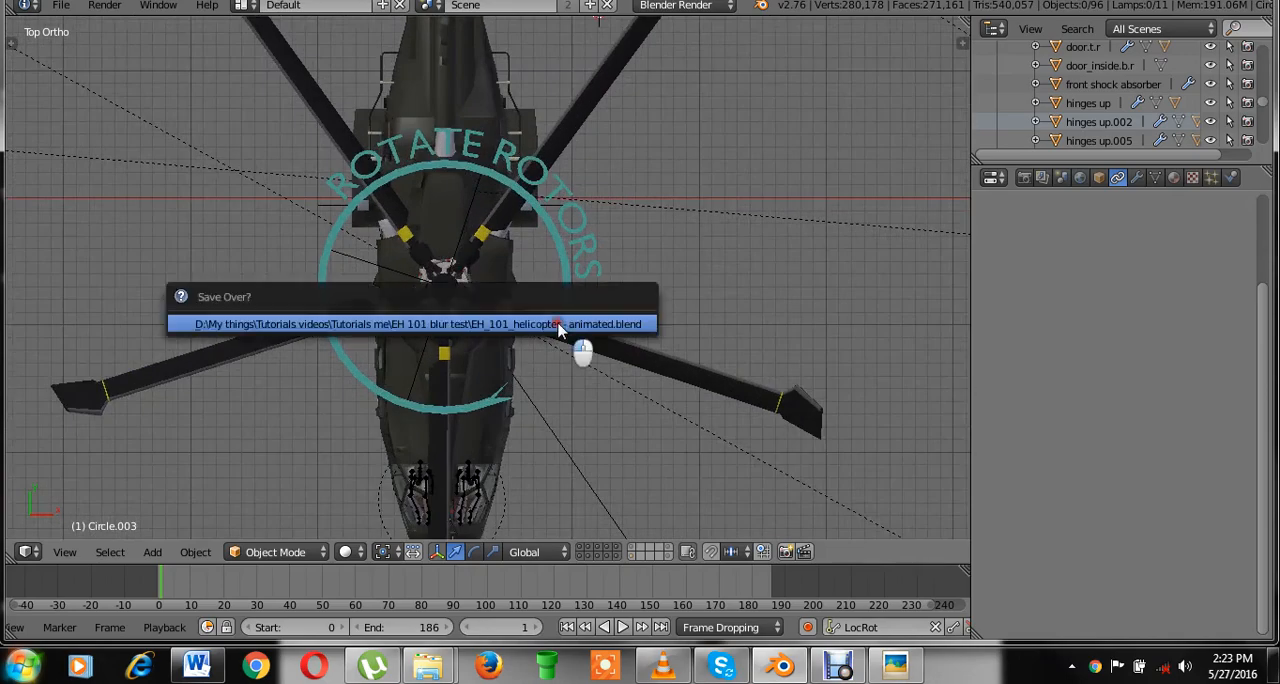
{"action": "left_click", "coordinate": [557, 323]}
{"action": "left_click", "coordinate": [557, 323]}
Select the ROTATE ROTORS main rotor control and test-rotate it to check both rotors, cancelling the rotation.
{"action": "scroll", "coordinate": [590, 334], "scroll_direction": "down", "scroll_amount": 1}
{"action": "key", "text": "KP_3"}
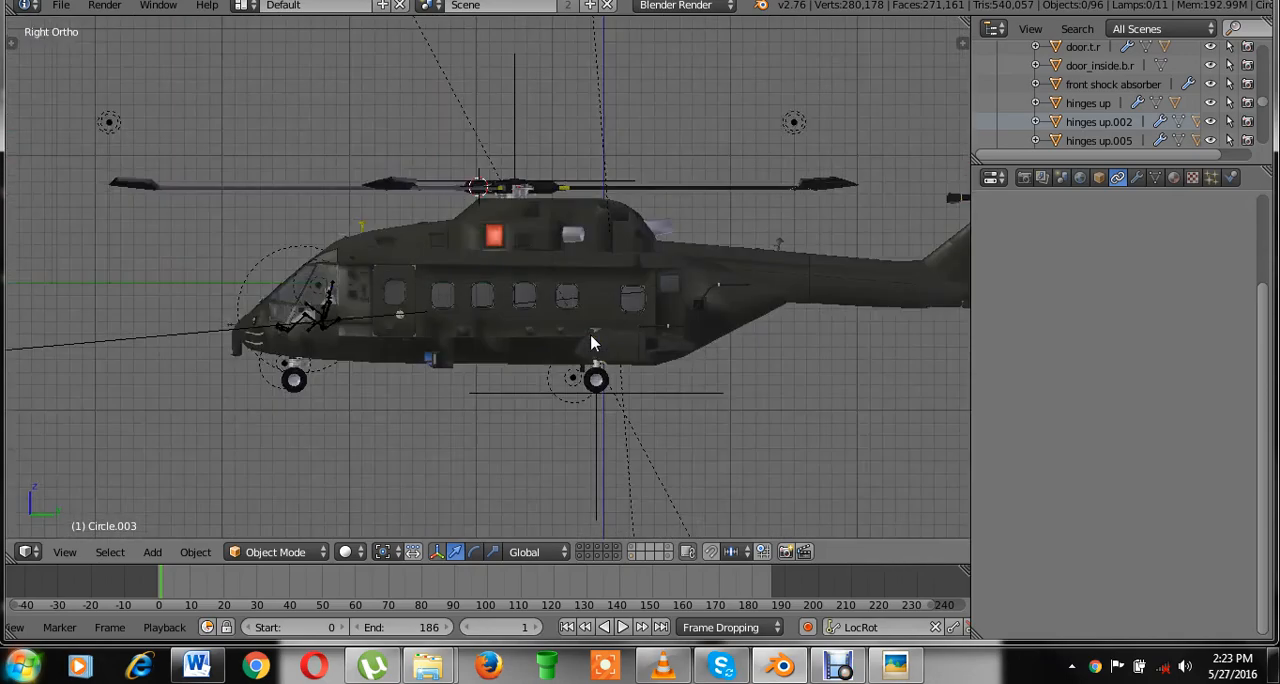
{"action": "key", "text": "KP_7"}
{"action": "scroll", "coordinate": [640, 330], "scroll_direction": "down", "scroll_amount": 2}
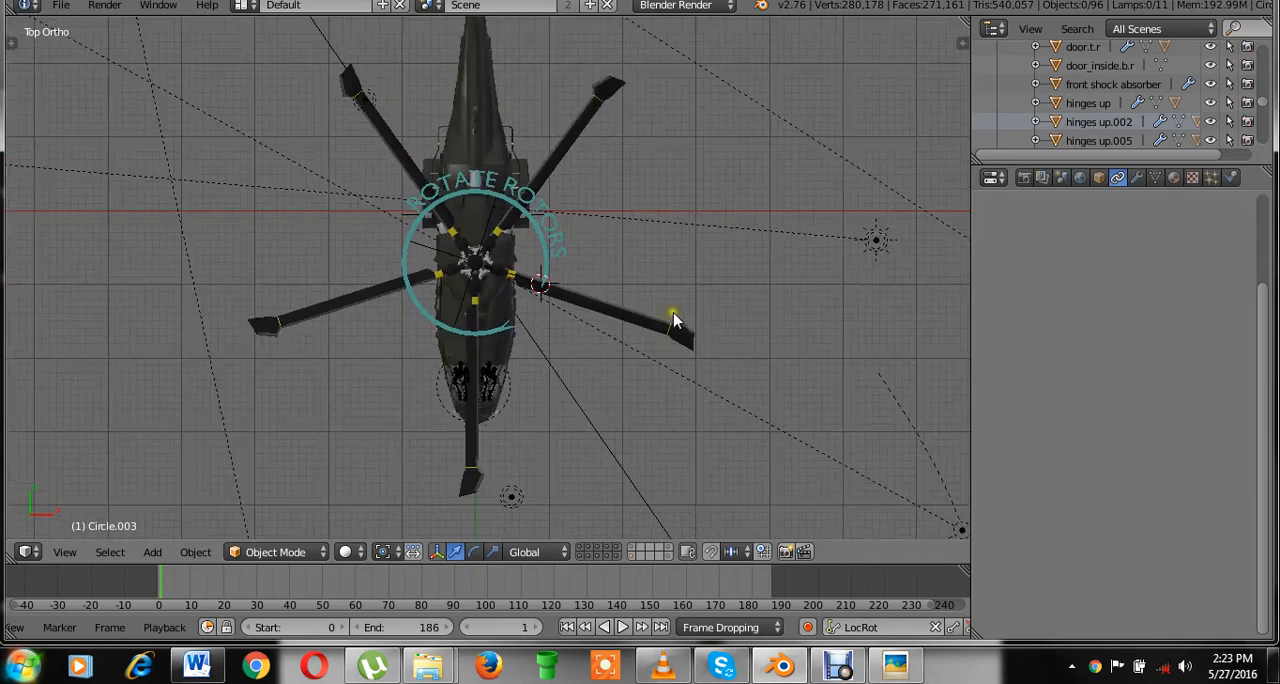
{"action": "middle_click_drag", "start_coordinate": [677, 323], "coordinate": [551, 185]}
{"action": "right_click", "coordinate": [551, 185]}
{"action": "scroll", "coordinate": [466, 373], "scroll_direction": "up", "scroll_amount": 5}
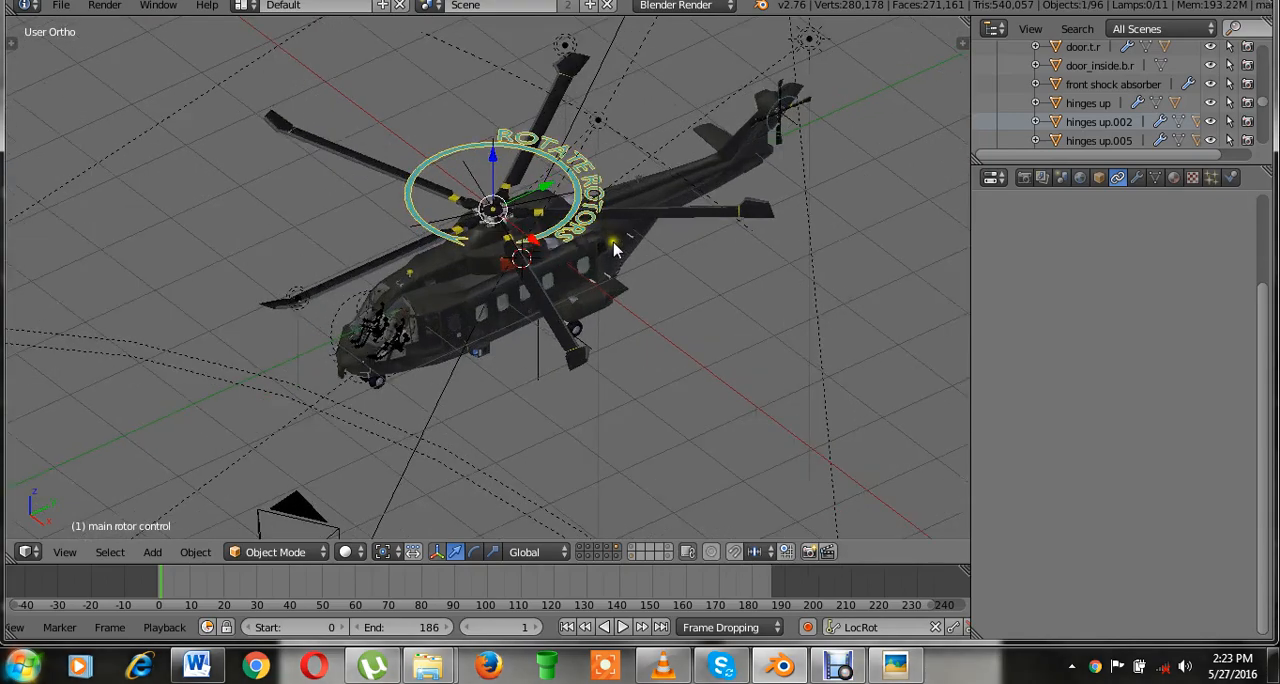
{"action": "key", "text": "r"}
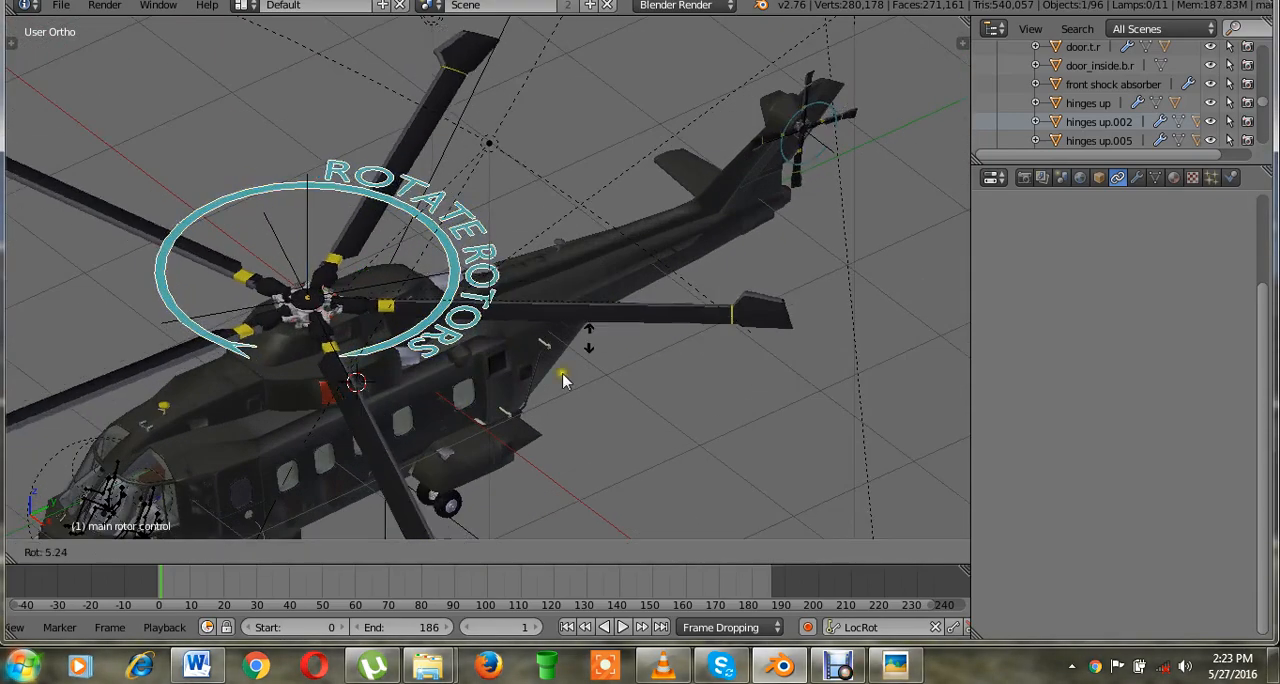
{"action": "right_click", "coordinate": [648, 227]}
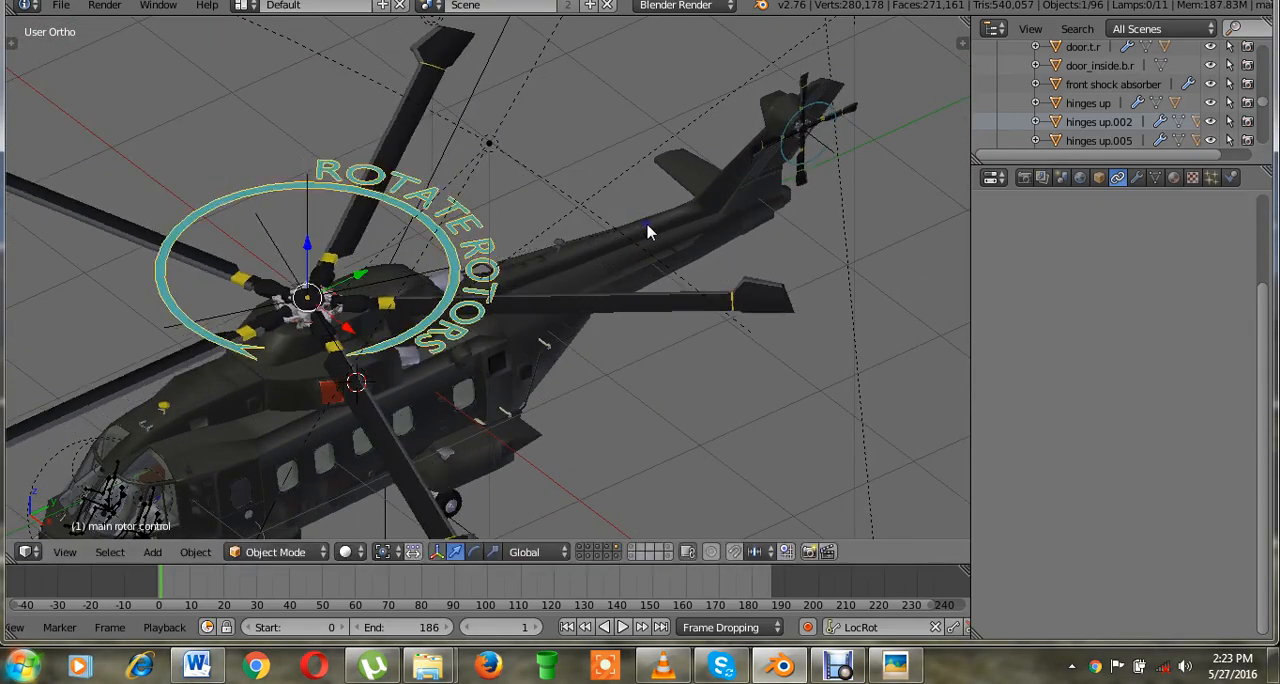
Save the helicopter scene over the existing EH_101_helicopter - animated.blend file.
{"action": "key", "text": "ctrl+s"}
{"action": "double_click", "coordinate": [648, 227]}
{"action": "scroll", "coordinate": [648, 228], "scroll_direction": "down", "scroll_amount": 2}
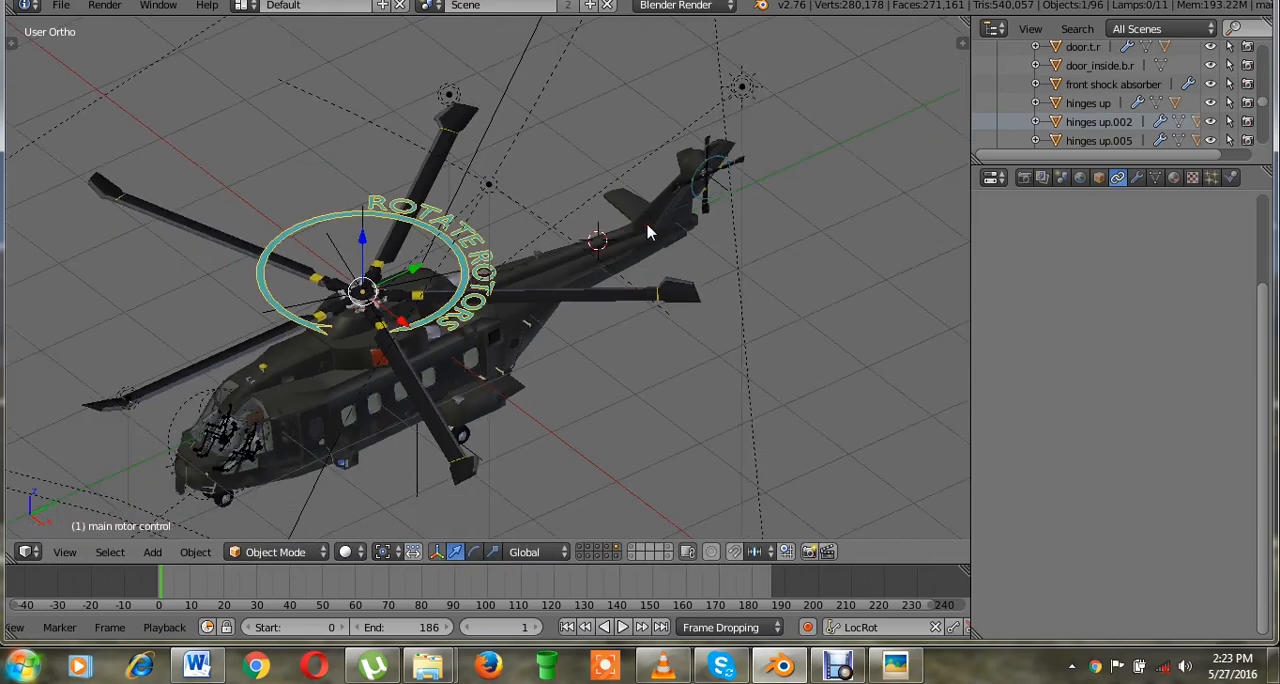
{"action": "key", "text": "ctrl+s"}
{"action": "left_click", "coordinate": [648, 230]}
Show the main rotor control's transform values in top view, and enable automatic keyframing with the LocRot keying set.
{"action": "key", "text": "KP_7"}
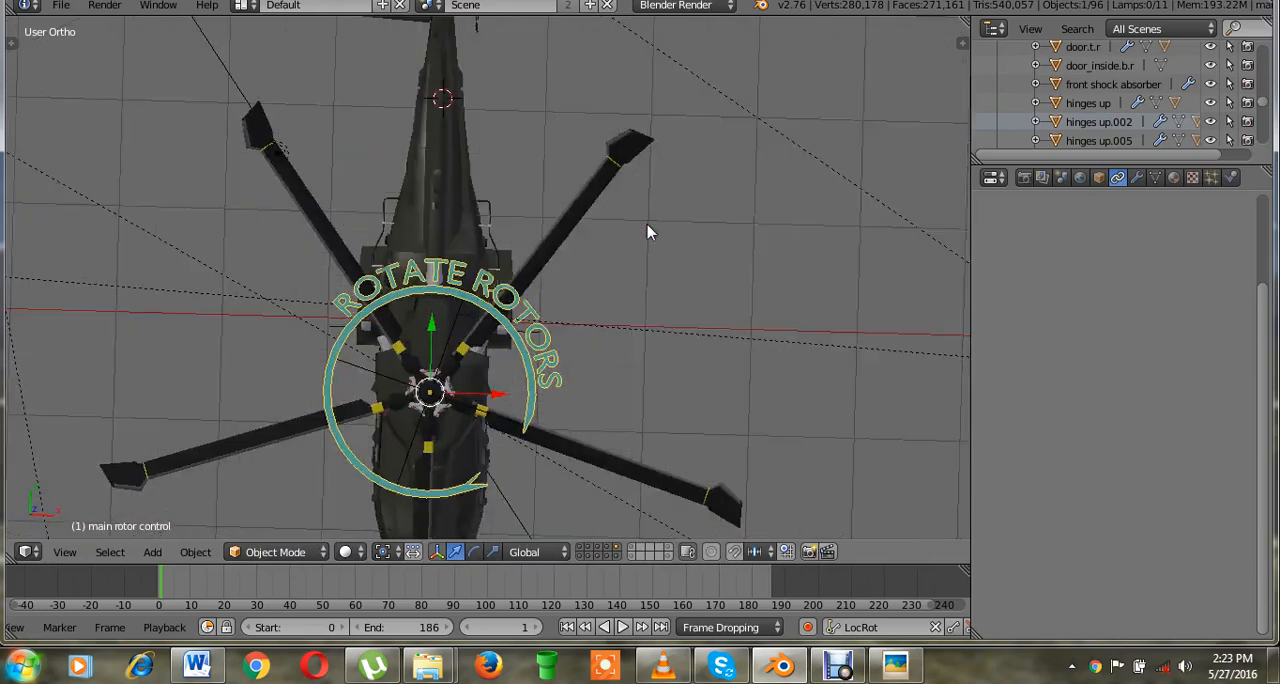
{"action": "scroll", "coordinate": [649, 230], "scroll_direction": "down", "scroll_amount": 3}
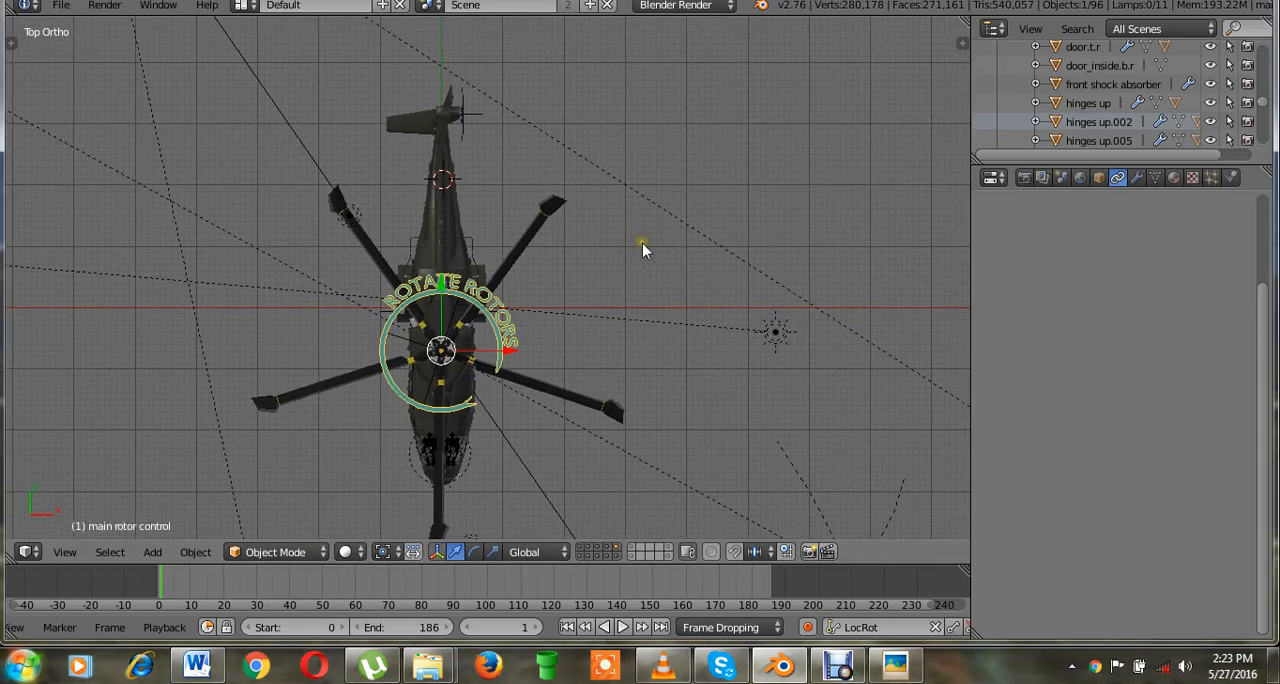
{"action": "scroll", "coordinate": [643, 243], "scroll_direction": "up", "scroll_amount": 3}
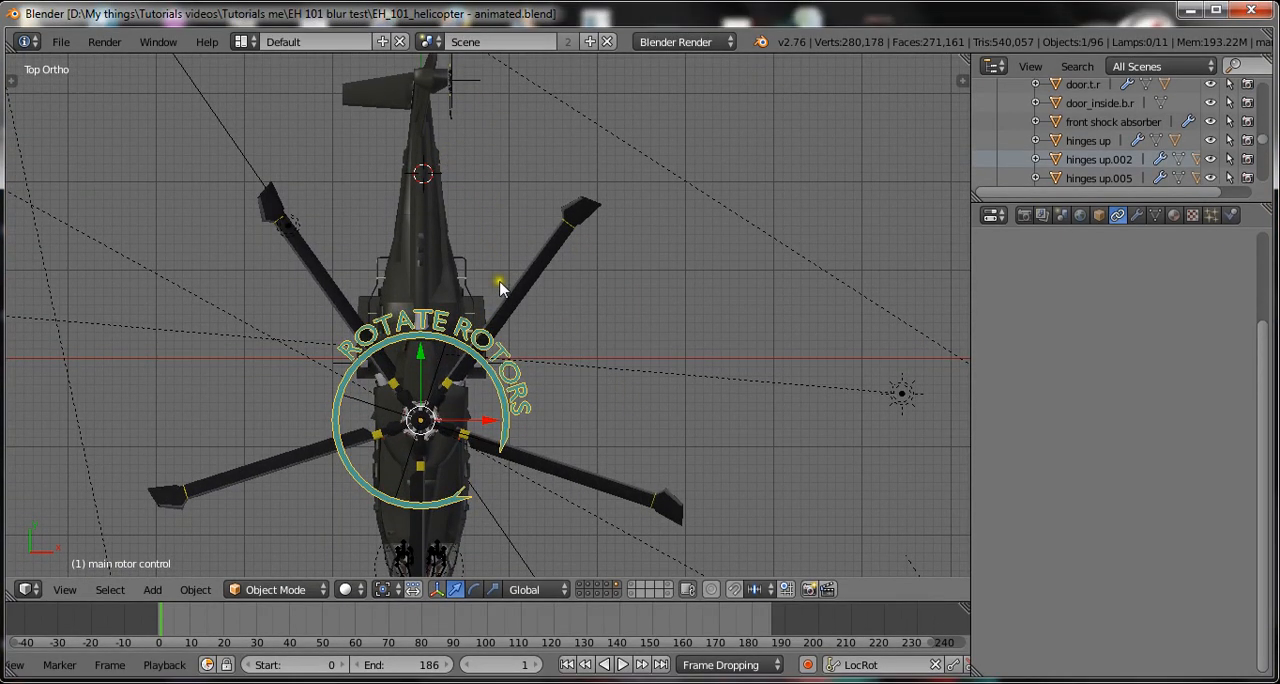
{"action": "key", "text": "n"}
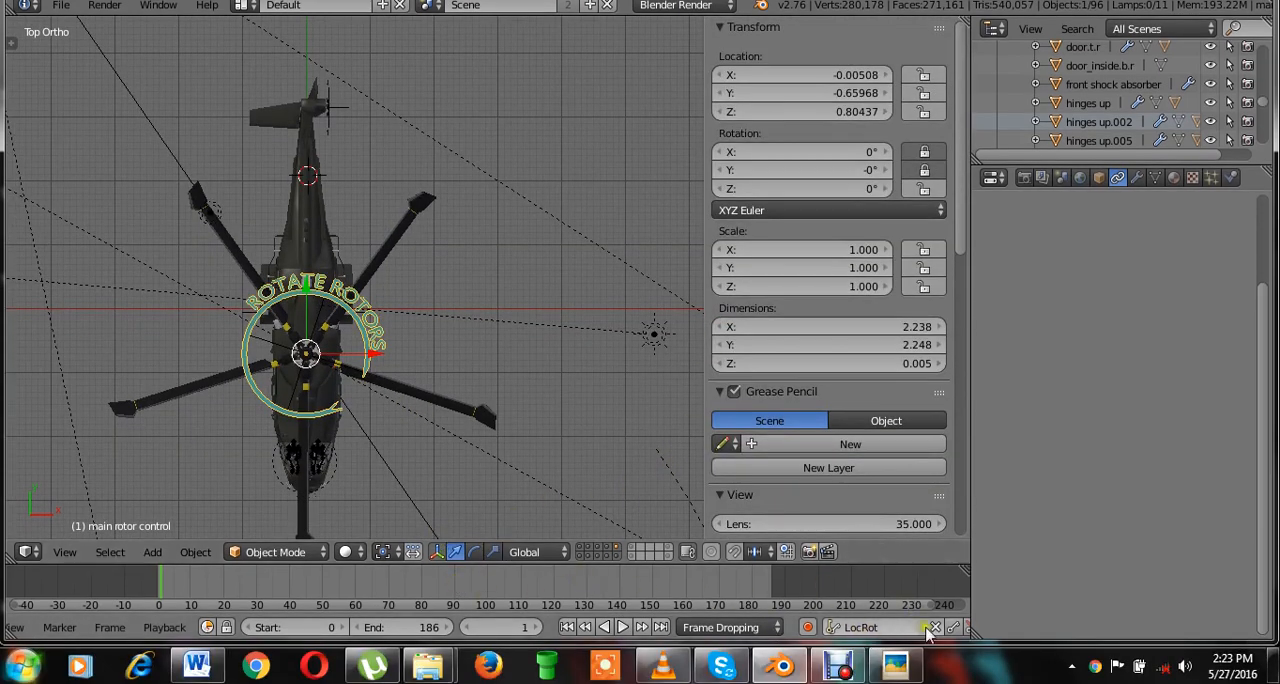
{"action": "left_click", "coordinate": [906, 631]}
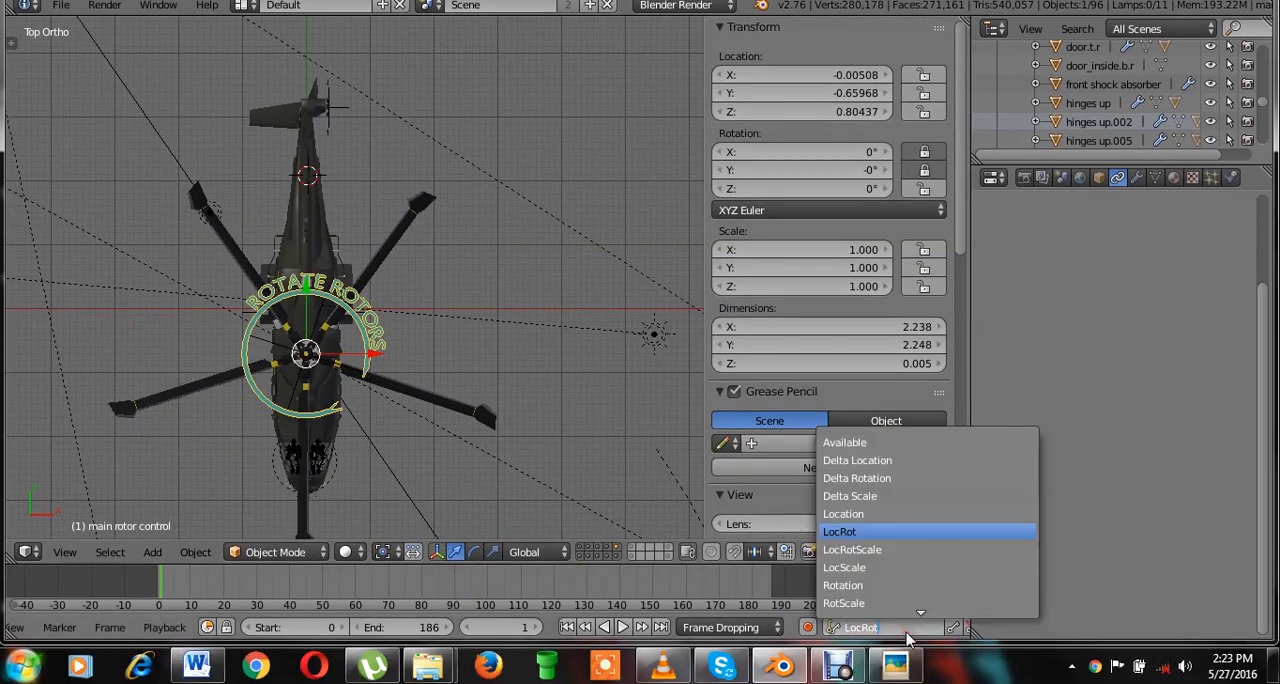
{"action": "left_click", "coordinate": [877, 530]}
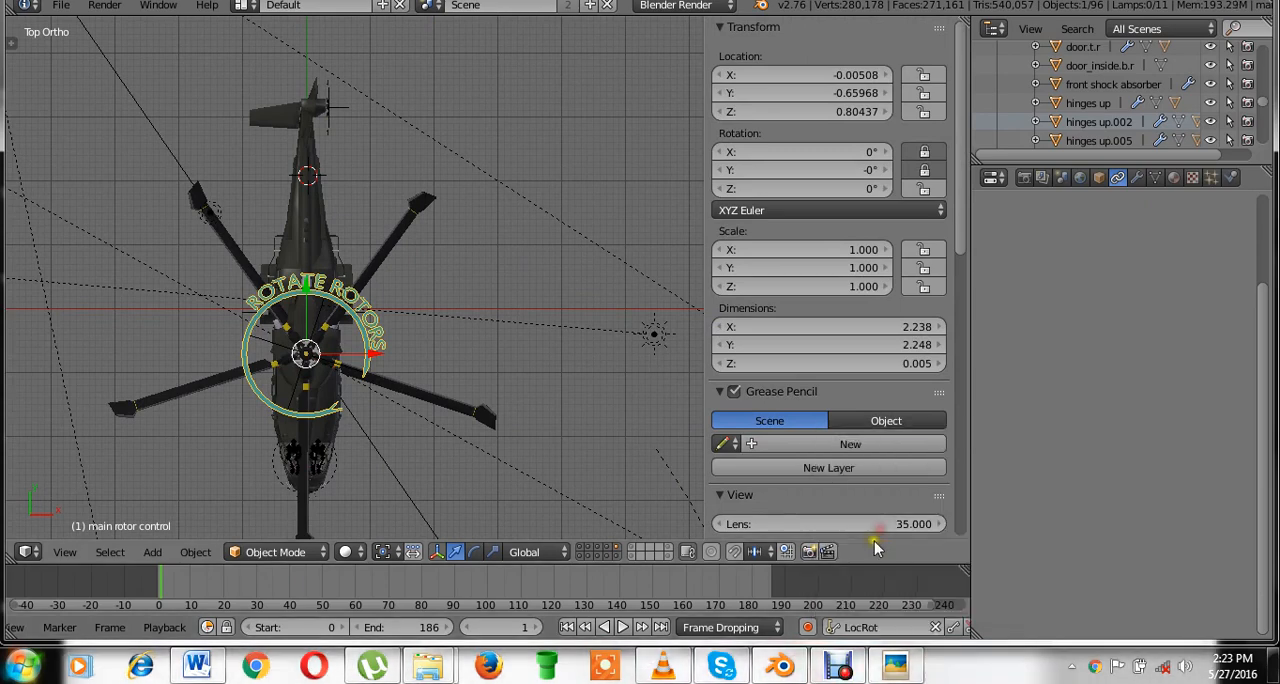
{"action": "left_click", "coordinate": [805, 628]}
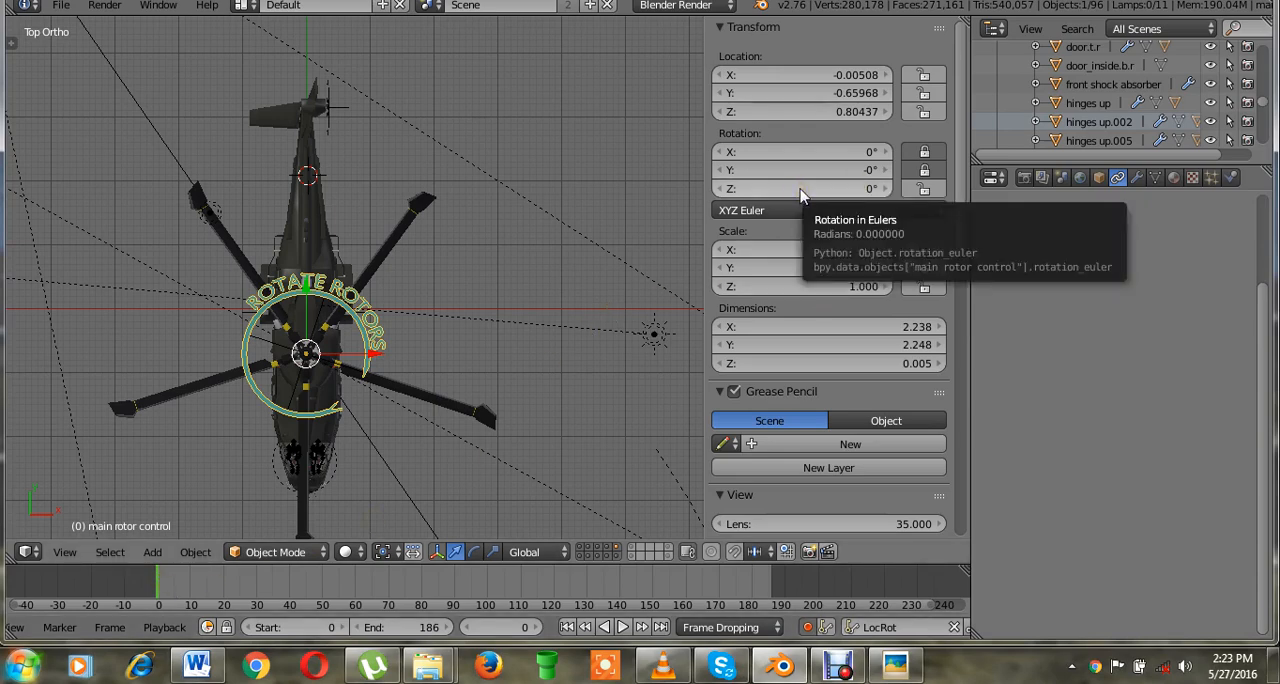
Insert a rotation keyframe for the main rotor control at frame 0.
{"action": "key", "text": "i"}
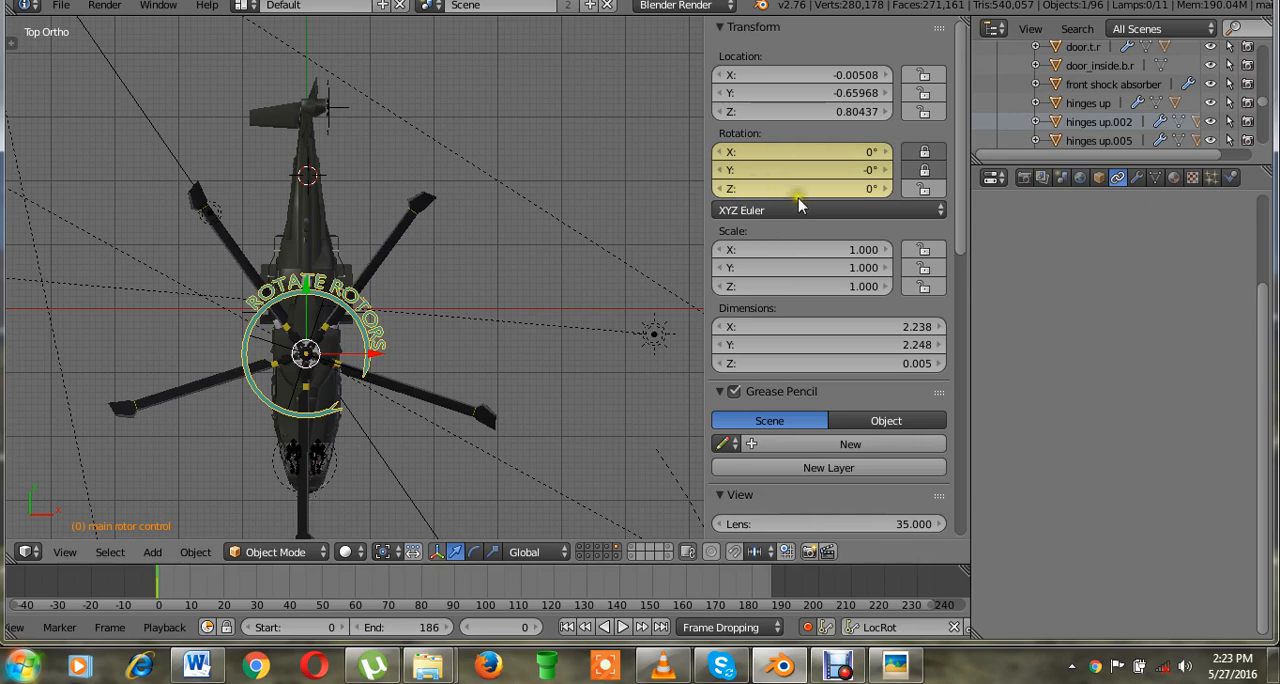
Keyframe the main rotor control at frame 180 with a Z rotation of 5000°, and play back the animation to check it.
{"action": "left_click", "coordinate": [752, 586]}
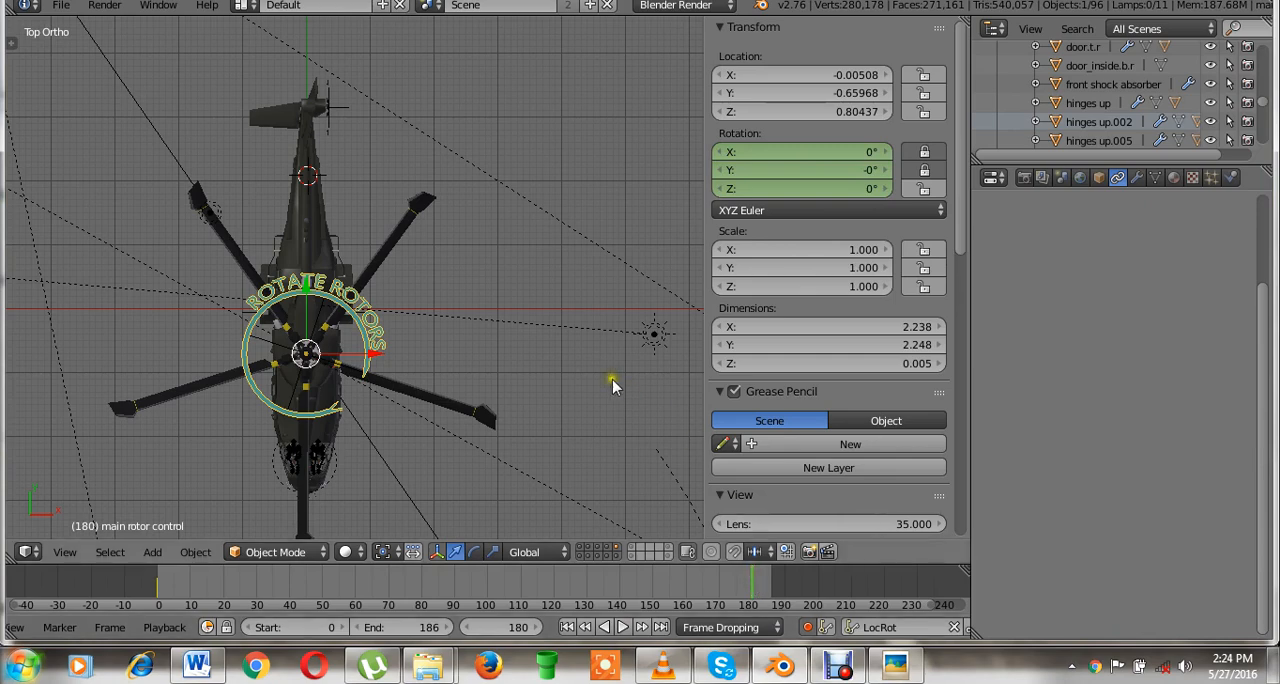
{"action": "left_click", "coordinate": [805, 189]}
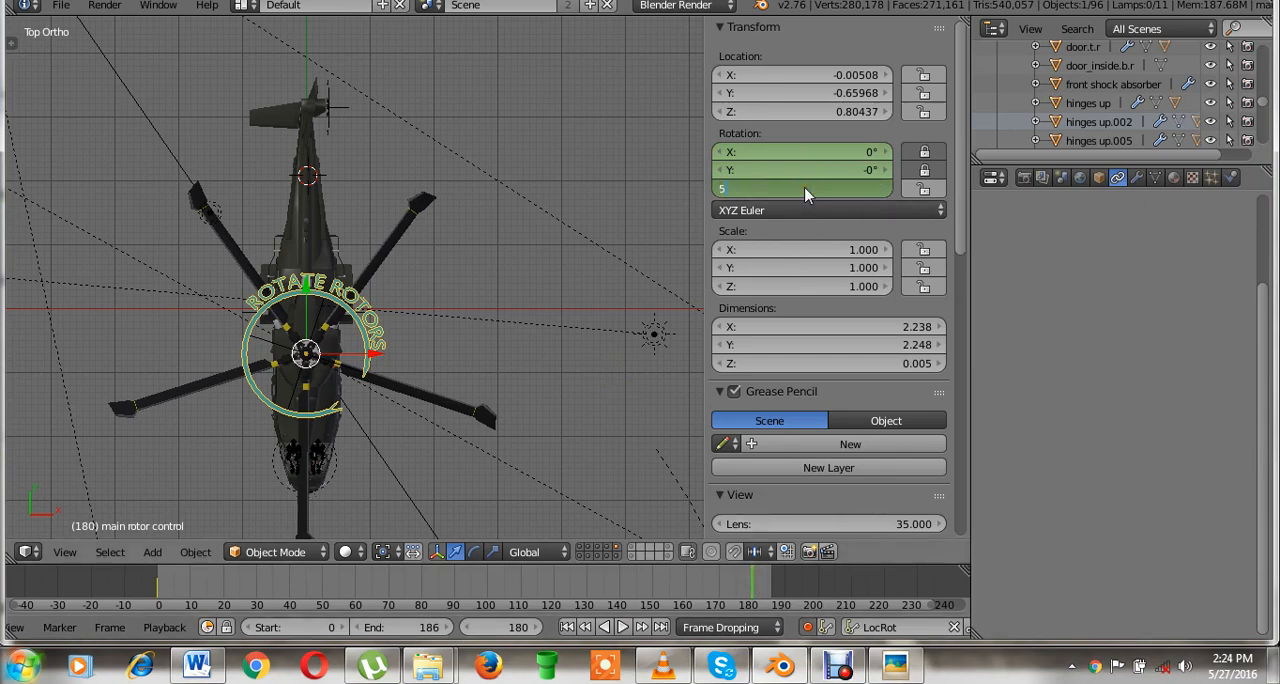
{"action": "type", "text": "5000"}
{"action": "key", "text": "Return"}
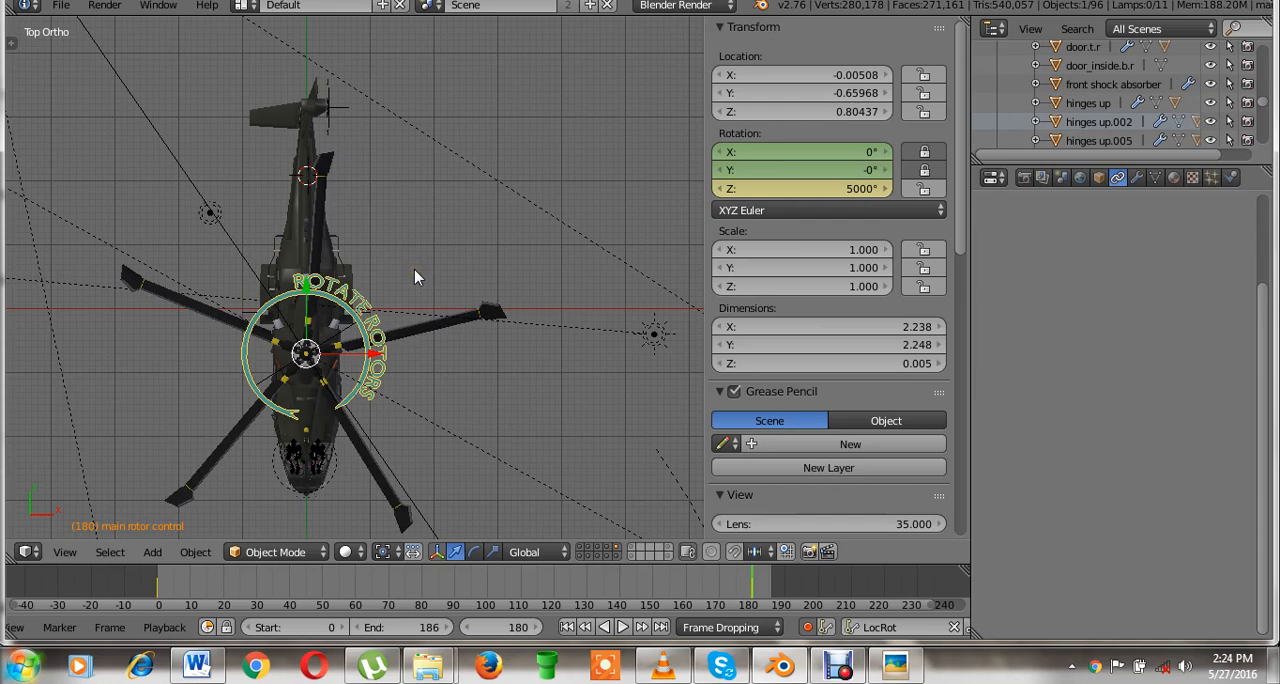
{"action": "key", "text": "alt+a"}
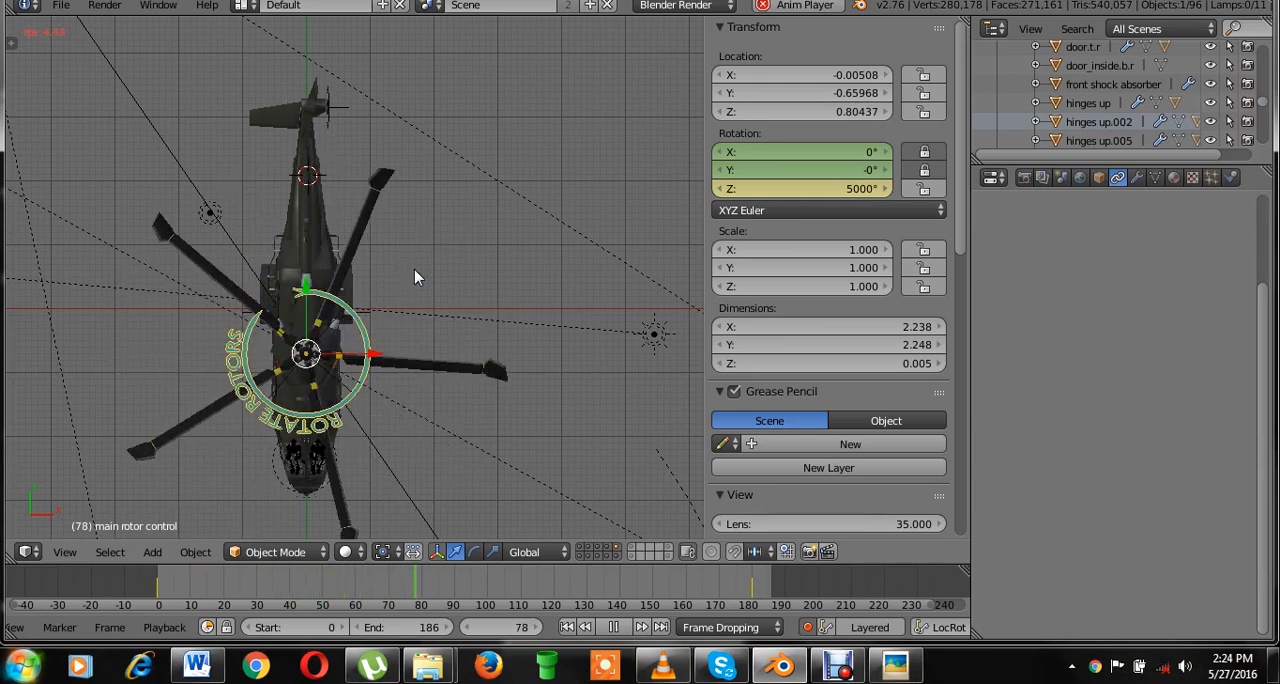
{"action": "key", "text": "alt+a"}
In the Graph Editor, set the main rotor control's Z Euler Rotation start keyframe to Linear interpolation, and return to the 3D View.
{"action": "left_click", "coordinate": [30, 552]}
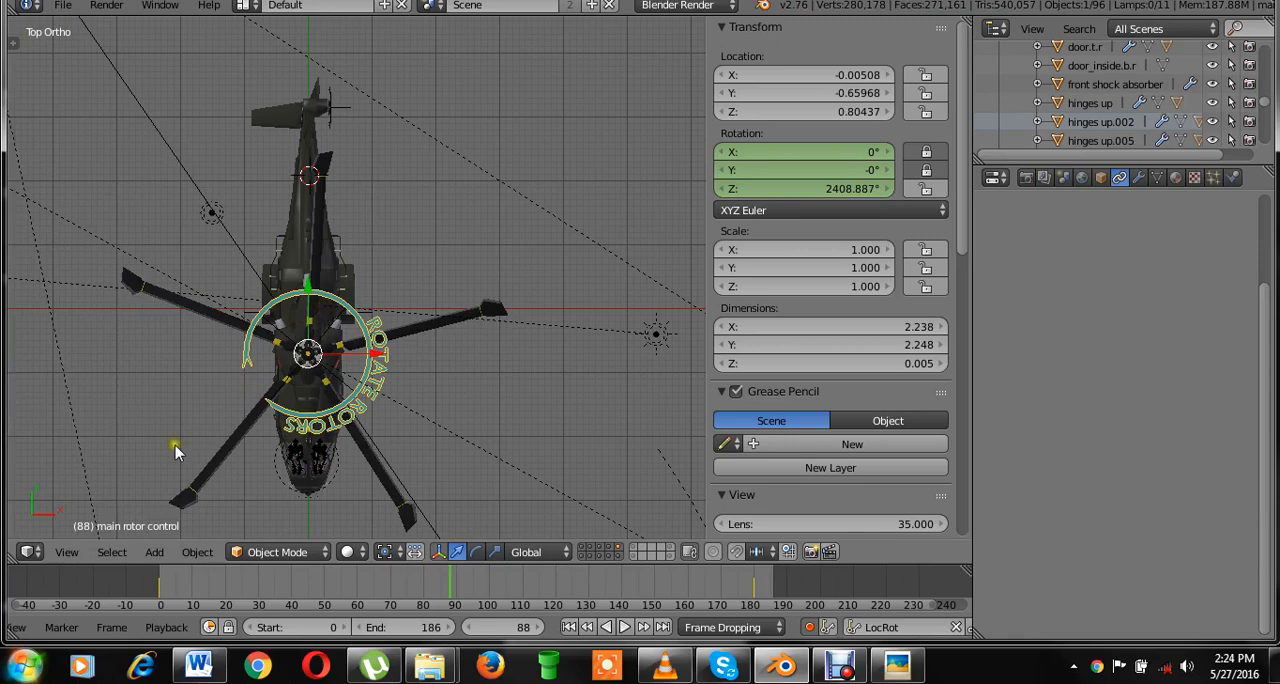
{"action": "left_click", "coordinate": [24, 552]}
{"action": "left_click", "coordinate": [118, 476]}
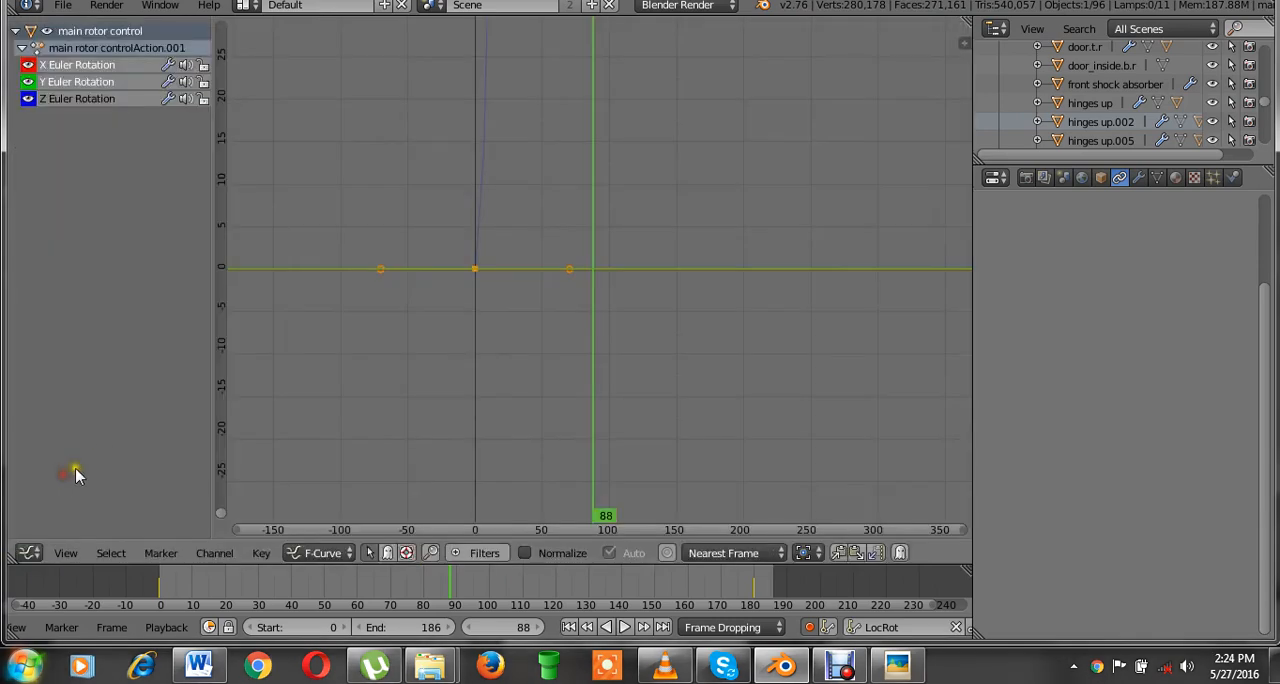
{"action": "scroll", "coordinate": [600, 183], "scroll_direction": "down", "scroll_amount": 2}
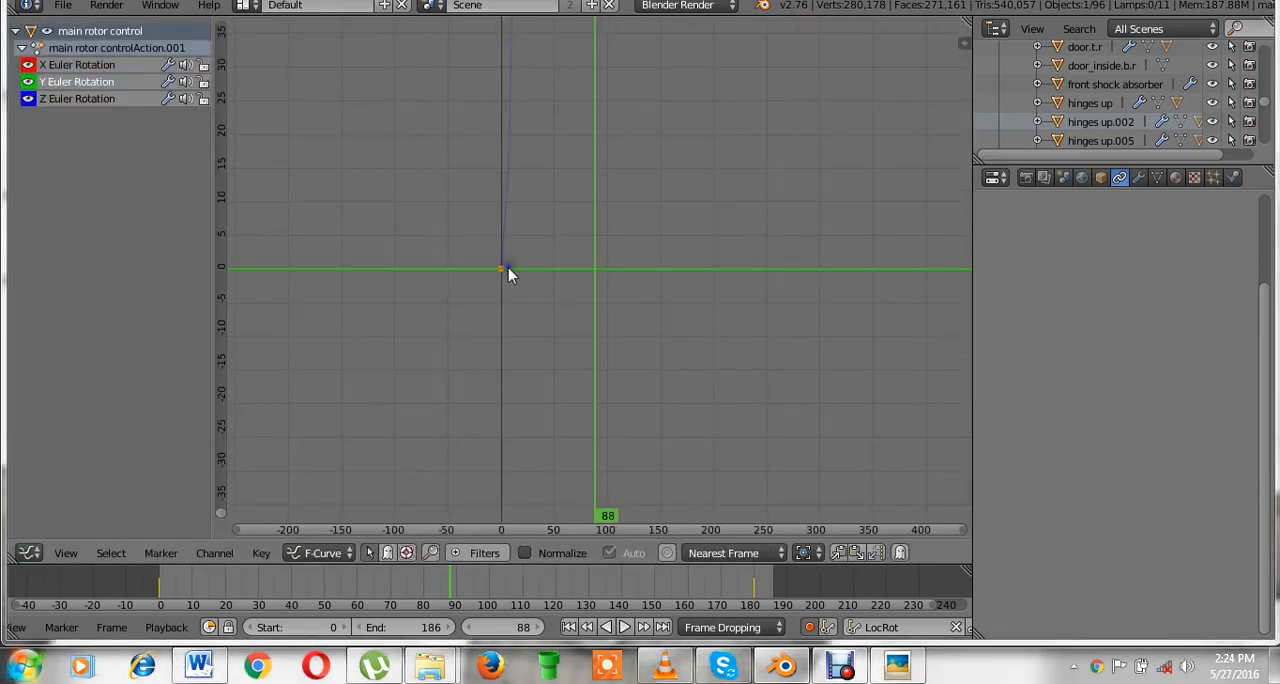
{"action": "right_click", "coordinate": [507, 266]}
{"action": "scroll", "coordinate": [571, 203], "scroll_direction": "down", "scroll_amount": 4}
{"action": "scroll", "coordinate": [575, 208], "scroll_direction": "down", "scroll_amount": 4}
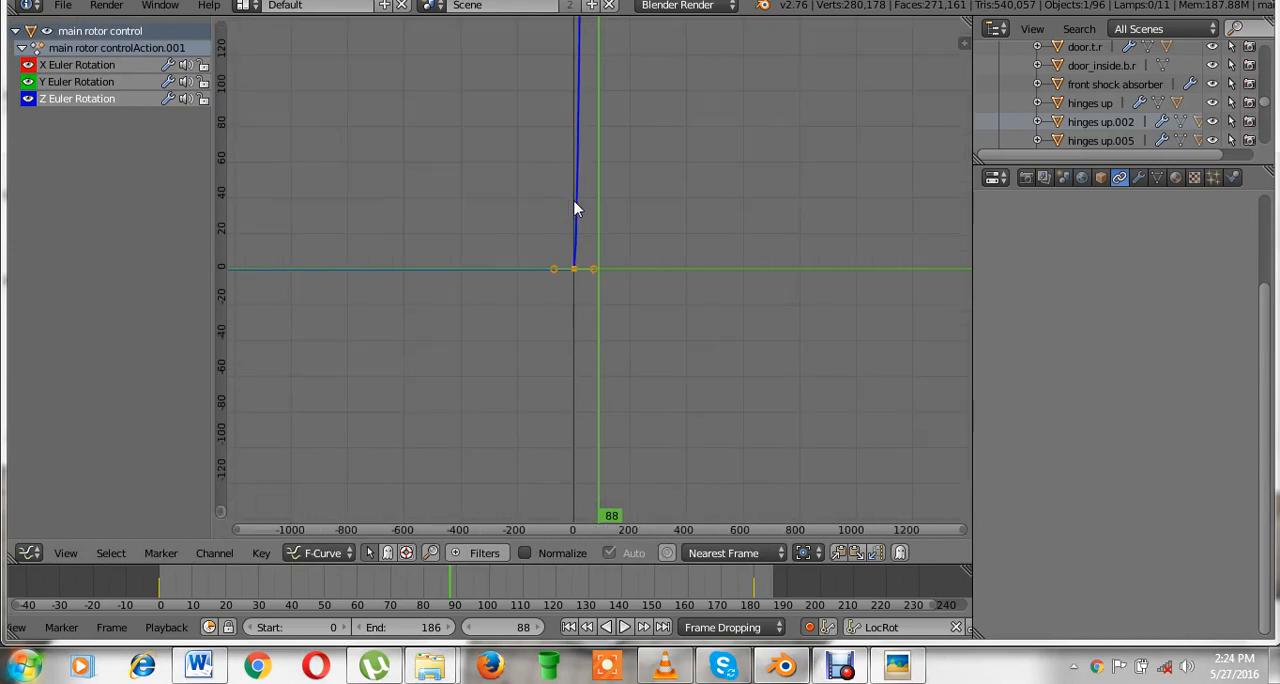
{"action": "scroll", "coordinate": [575, 207], "scroll_direction": "up", "scroll_amount": 4}
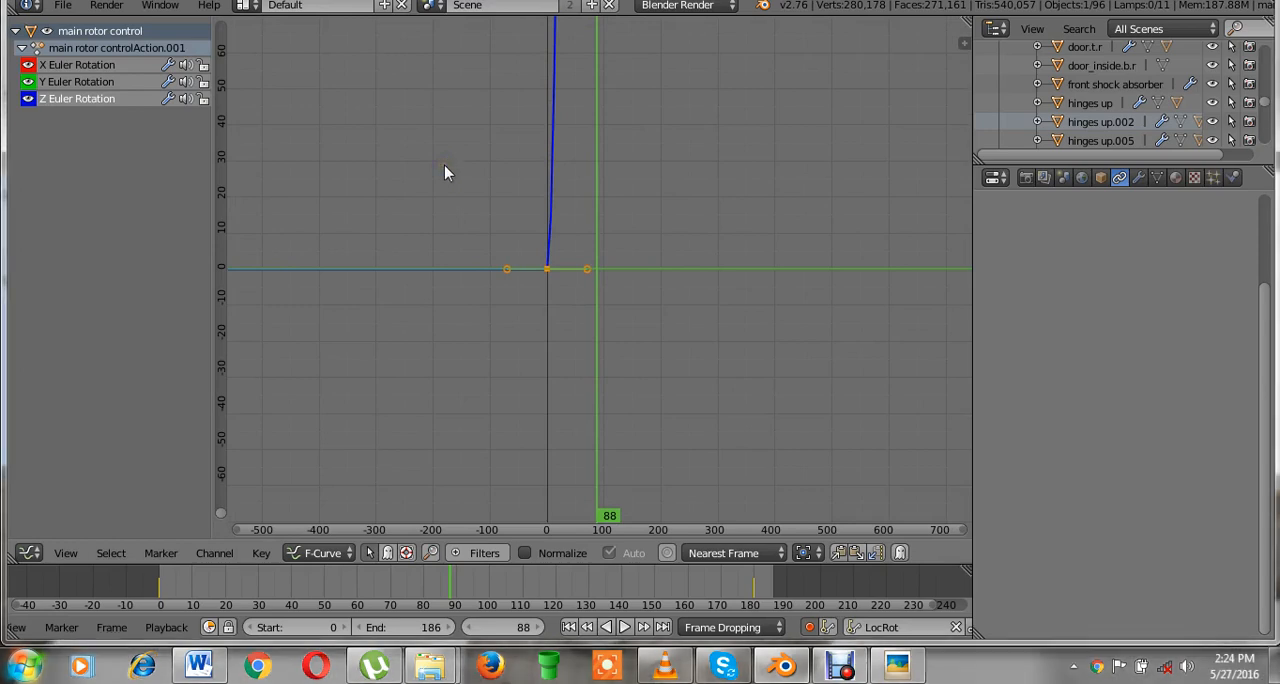
{"action": "key", "text": "t"}
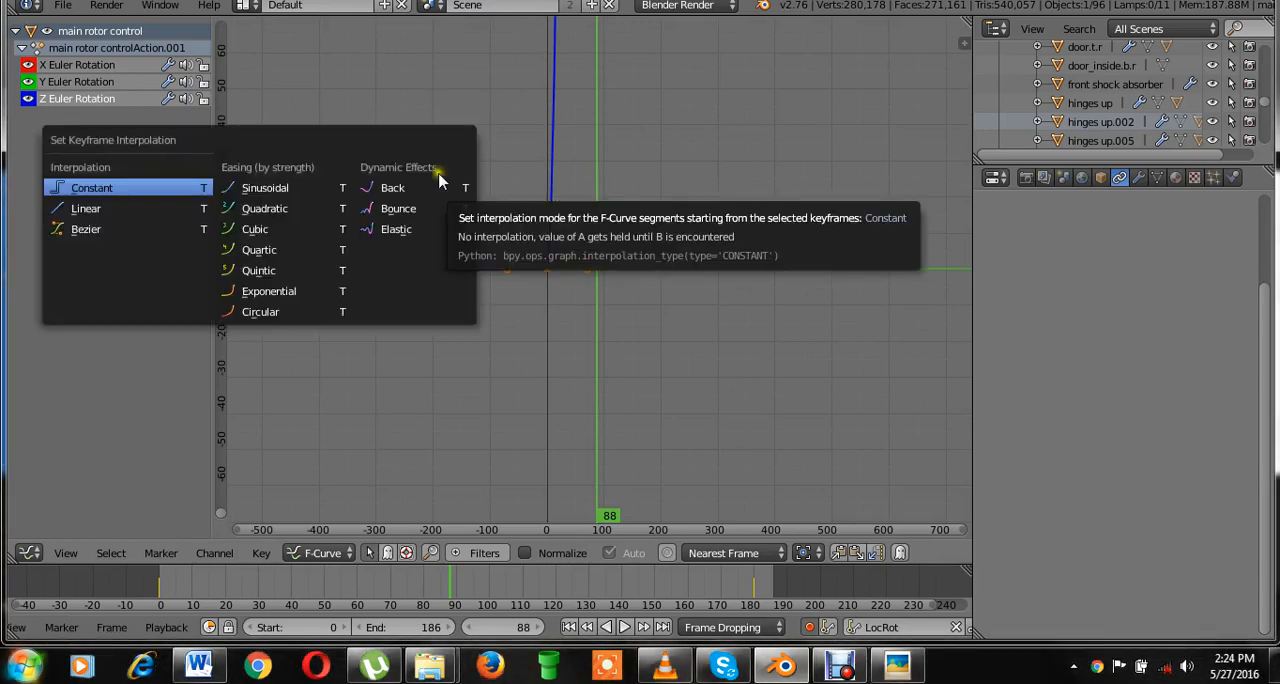
{"action": "left_click", "coordinate": [134, 212]}
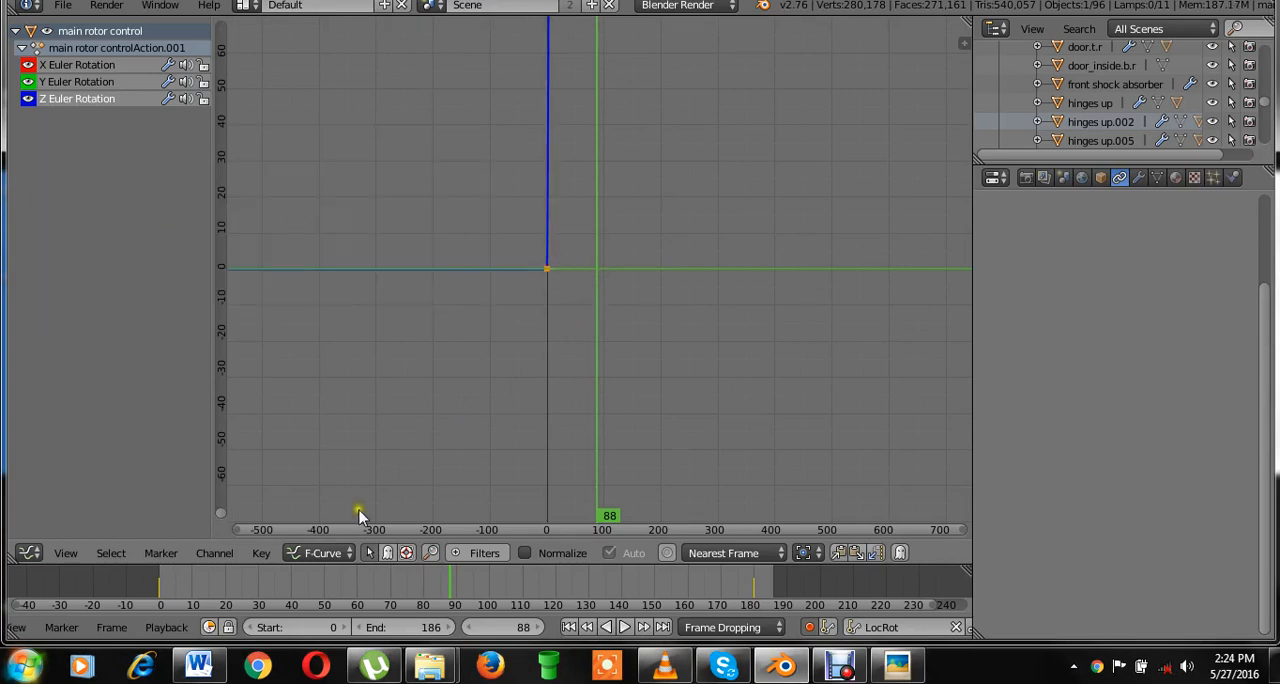
{"action": "left_click", "coordinate": [29, 553]}
{"action": "left_click", "coordinate": [62, 526]}
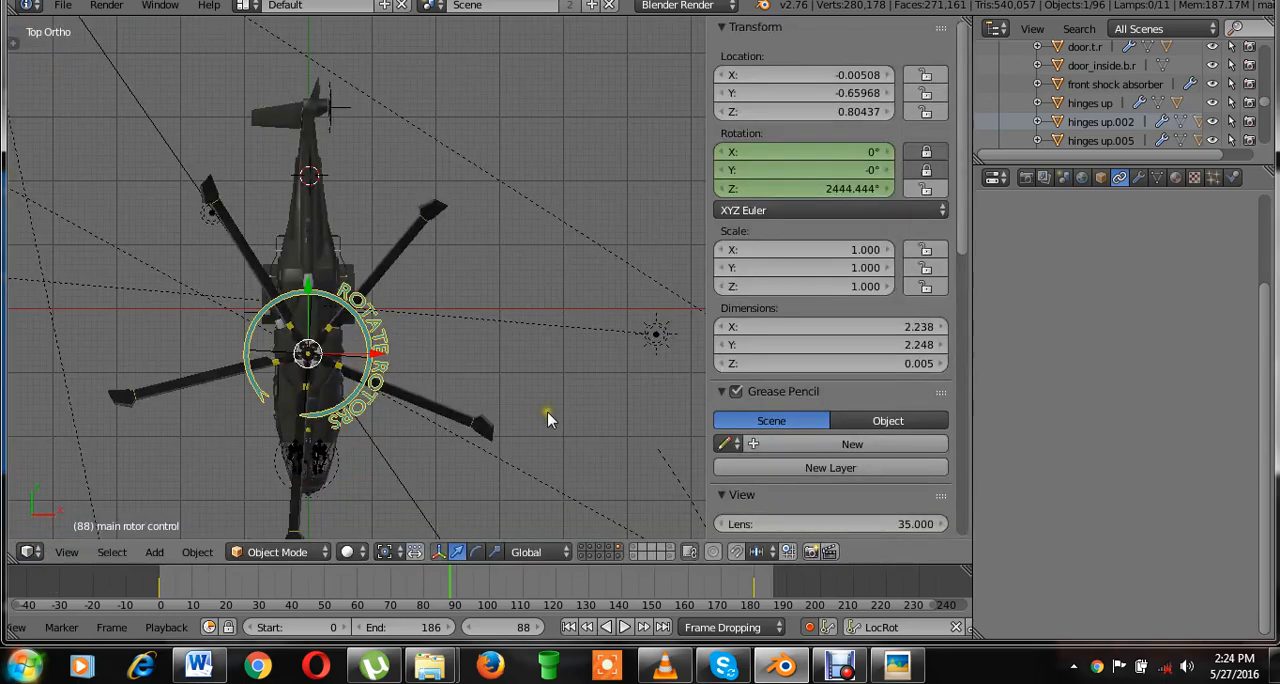
Play the rotor animation in top view from just before frame 0 to check that the rotation speed is even.
{"action": "left_click", "coordinate": [153, 583]}
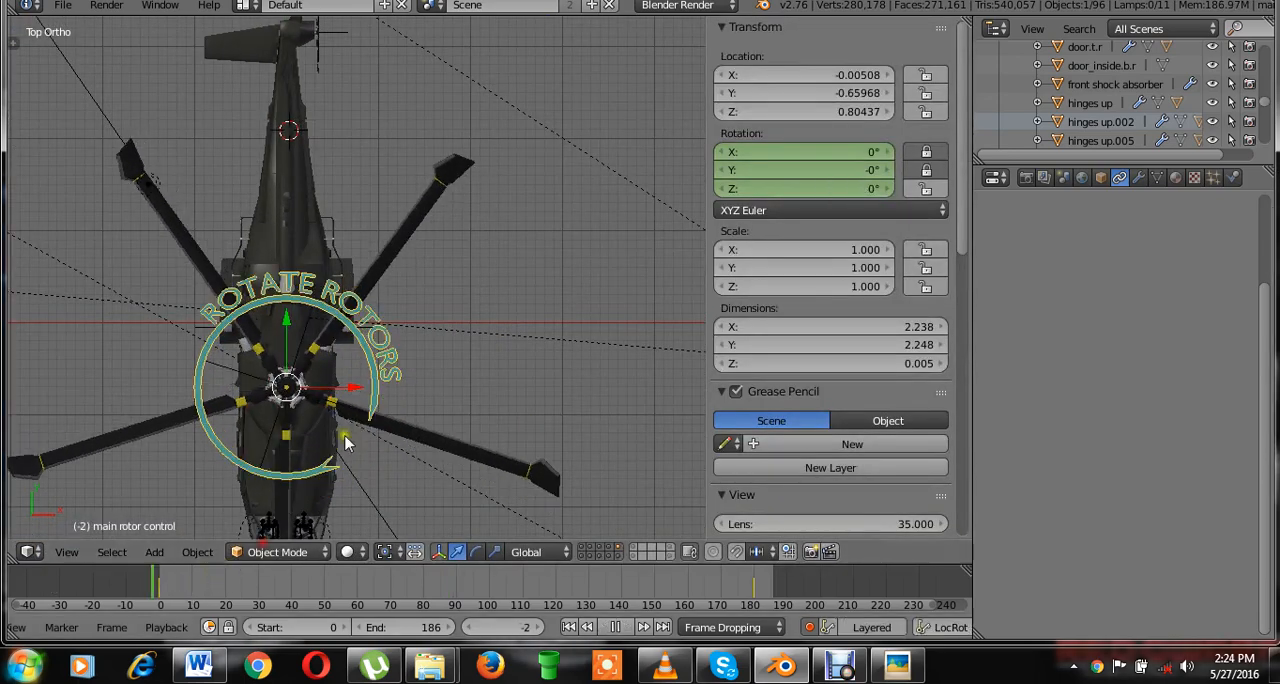
{"action": "key", "text": "alt+a"}
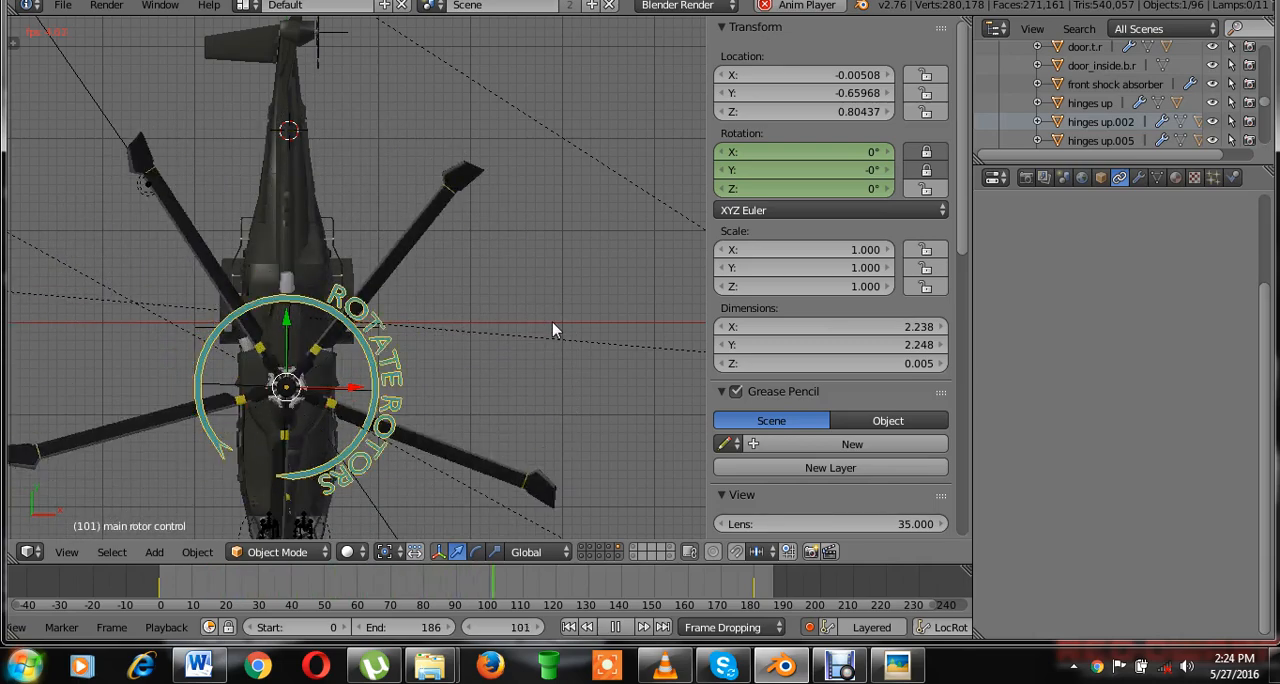
{"action": "key", "text": "alt+a"}
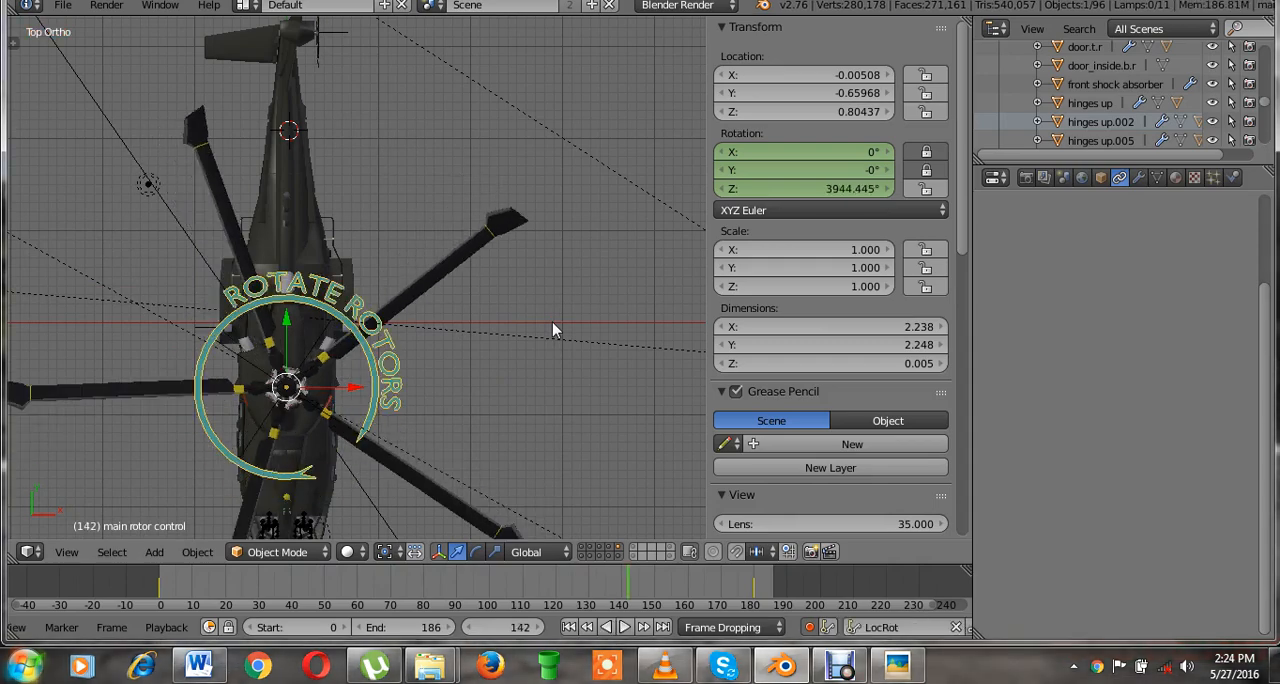
Hide the transform values, reveal all hidden objects including the floor, and view the helicopter through the scene camera.
{"action": "key", "text": "n"}
{"action": "scroll", "coordinate": [553, 323], "scroll_direction": "down", "scroll_amount": 2}
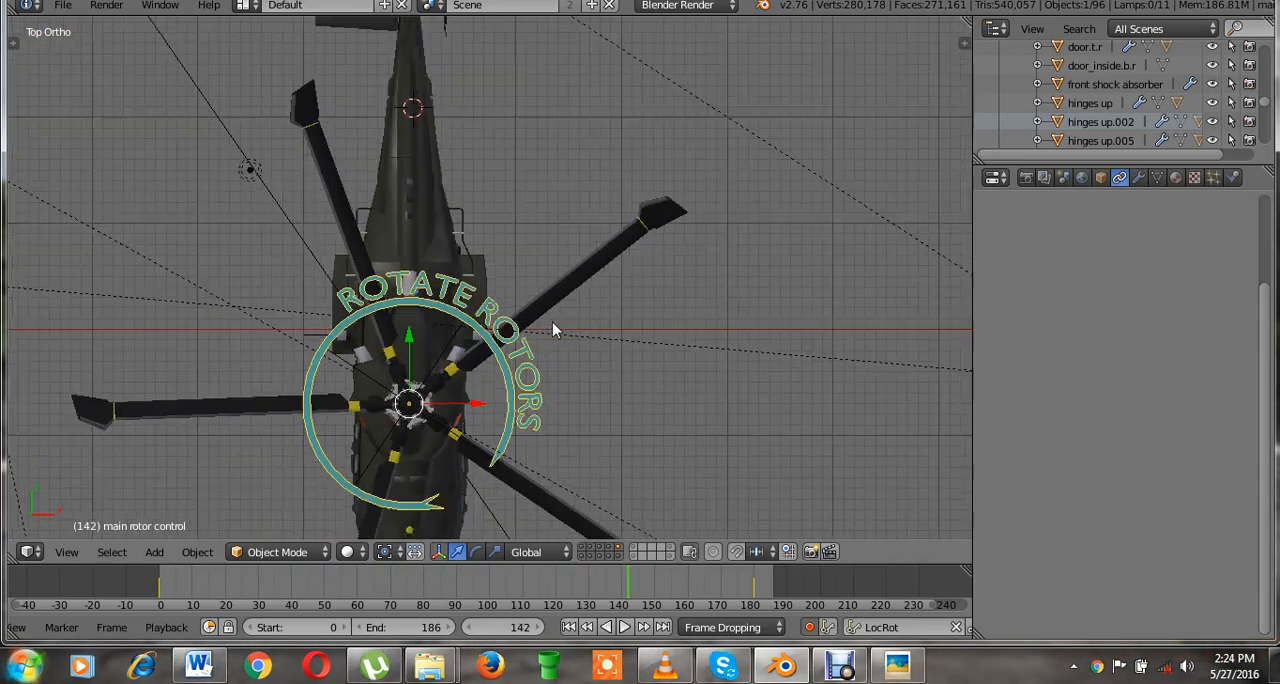
{"action": "key", "text": "KP_3"}
{"action": "scroll", "coordinate": [546, 386], "scroll_direction": "up", "scroll_amount": 2}
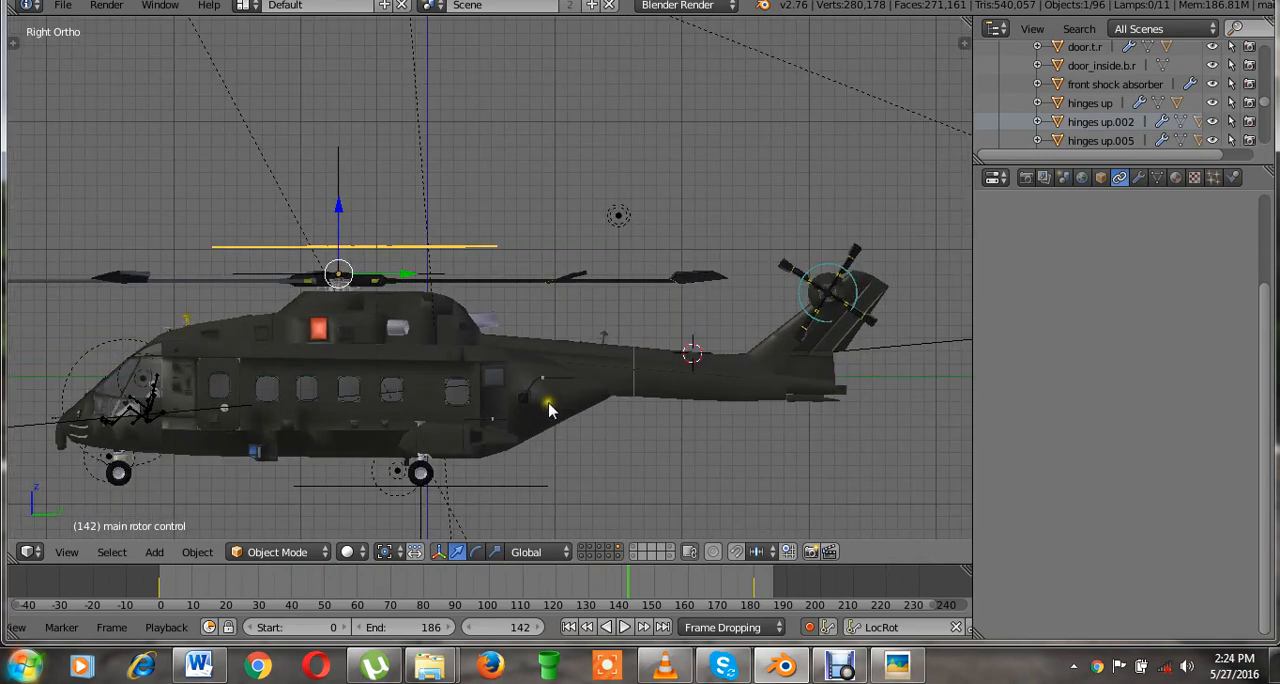
{"action": "middle_click_drag", "start_coordinate": [583, 405], "coordinate": [666, 390], "text": "shift"}
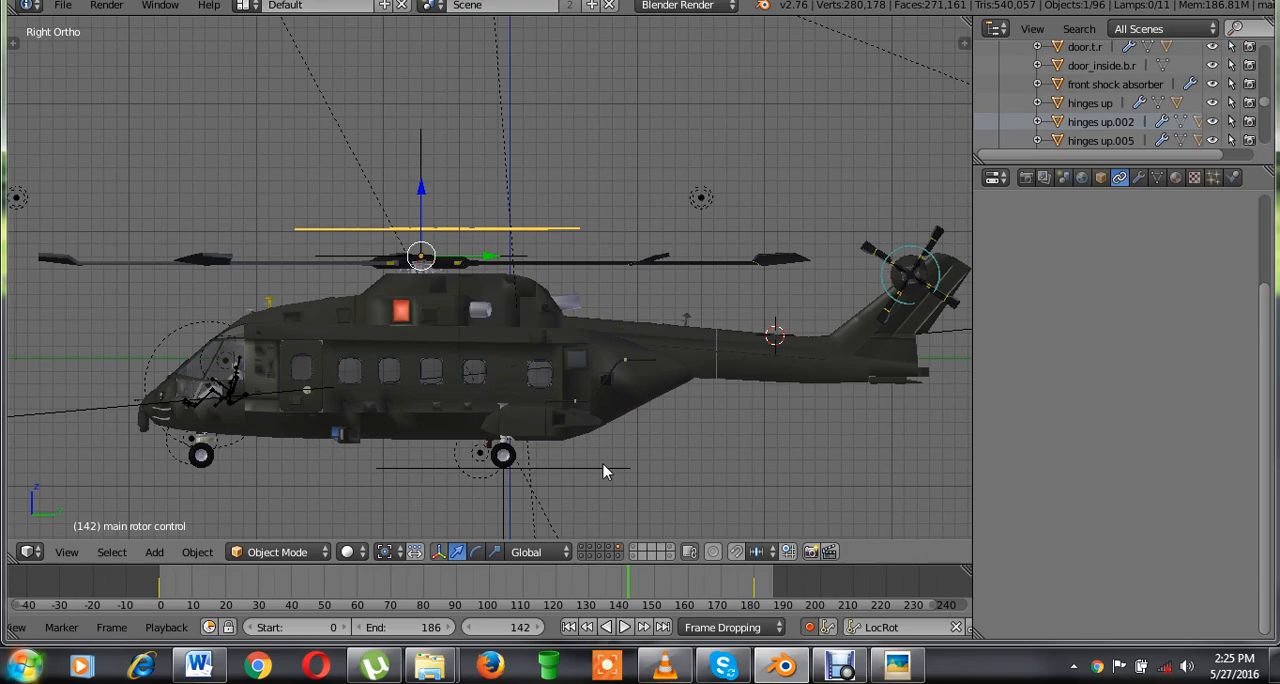
{"action": "scroll", "coordinate": [686, 357], "scroll_direction": "down", "scroll_amount": 3}
{"action": "middle_click_drag", "start_coordinate": [686, 357], "coordinate": [642, 460]}
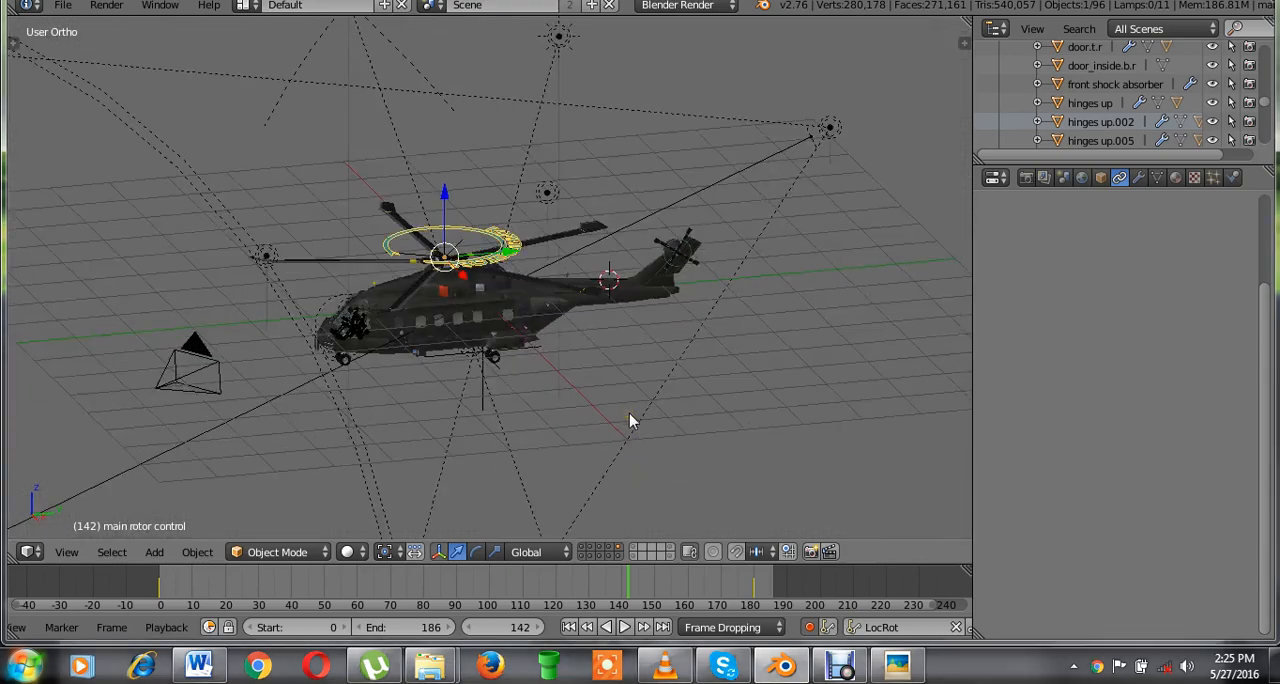
{"action": "key", "text": "alt+h"}
{"action": "middle_click_drag", "start_coordinate": [629, 413], "coordinate": [752, 442]}
{"action": "key", "text": "KP_0"}
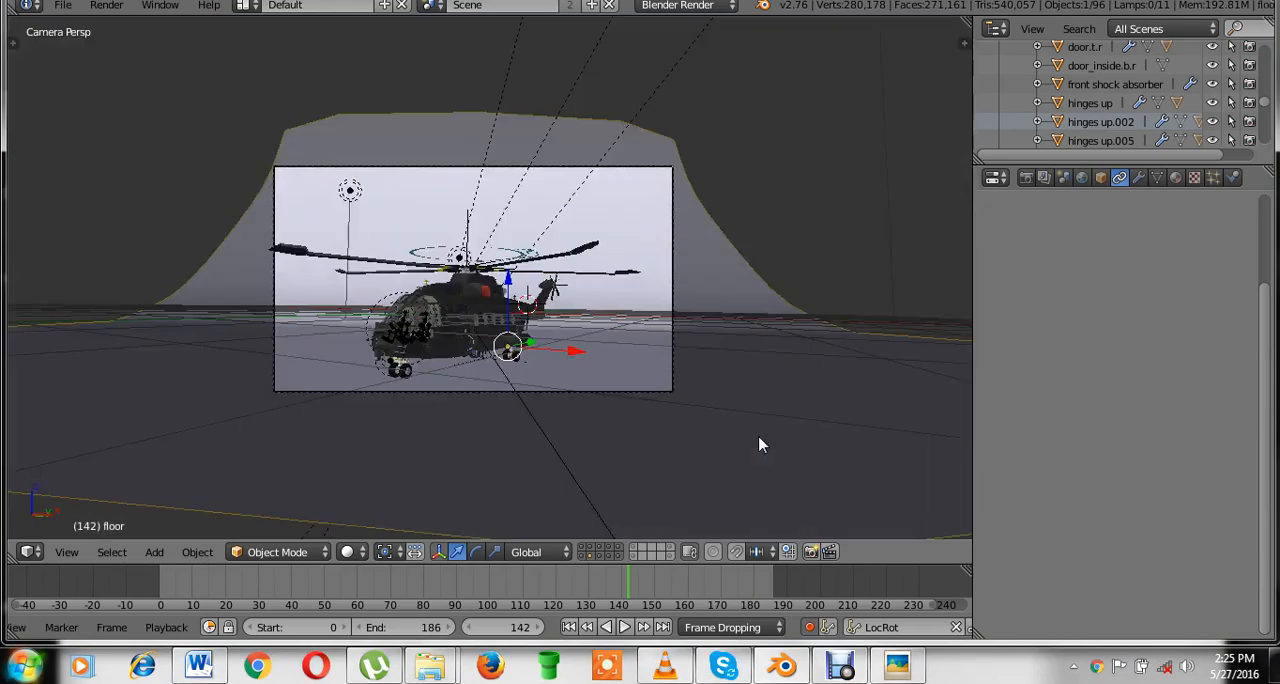
{"action": "scroll", "coordinate": [759, 444], "scroll_direction": "up", "scroll_amount": 2}
Save the scene over the existing EH_101_helicopter - animated.blend file, and play the animation in camera view.
{"action": "key", "text": "ctrl+s"}
{"action": "double_click", "coordinate": [733, 409]}
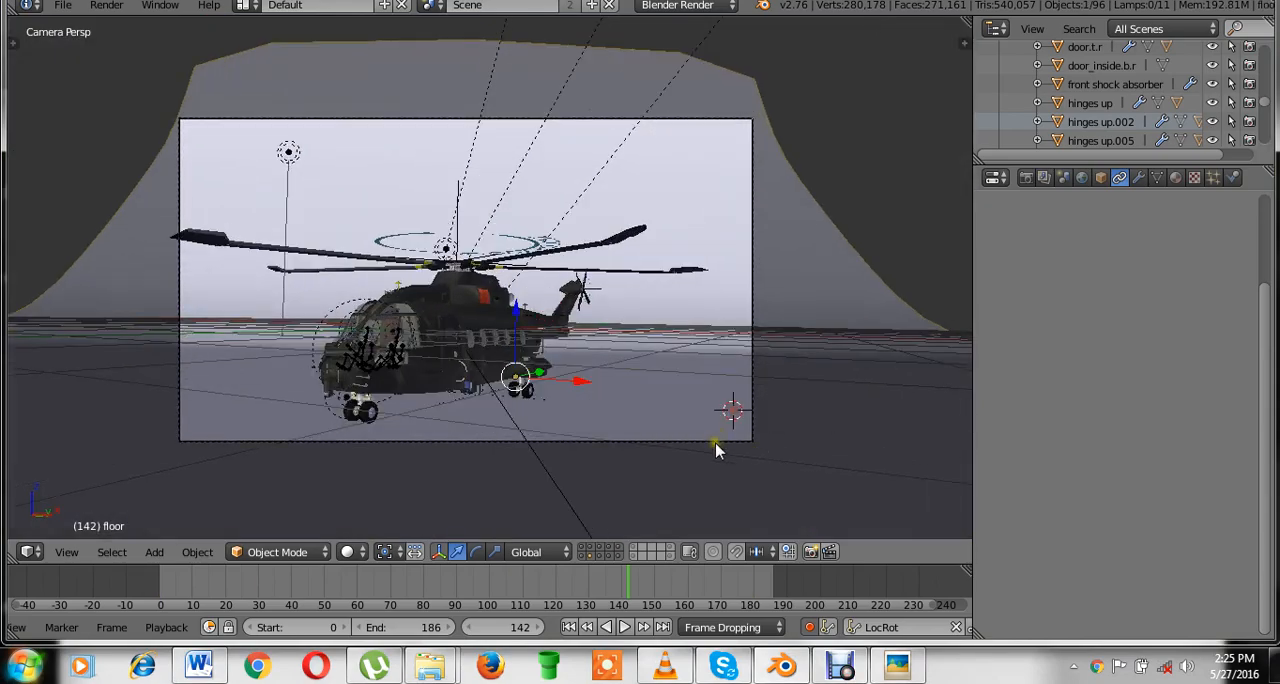
{"action": "right_click", "coordinate": [715, 442]}
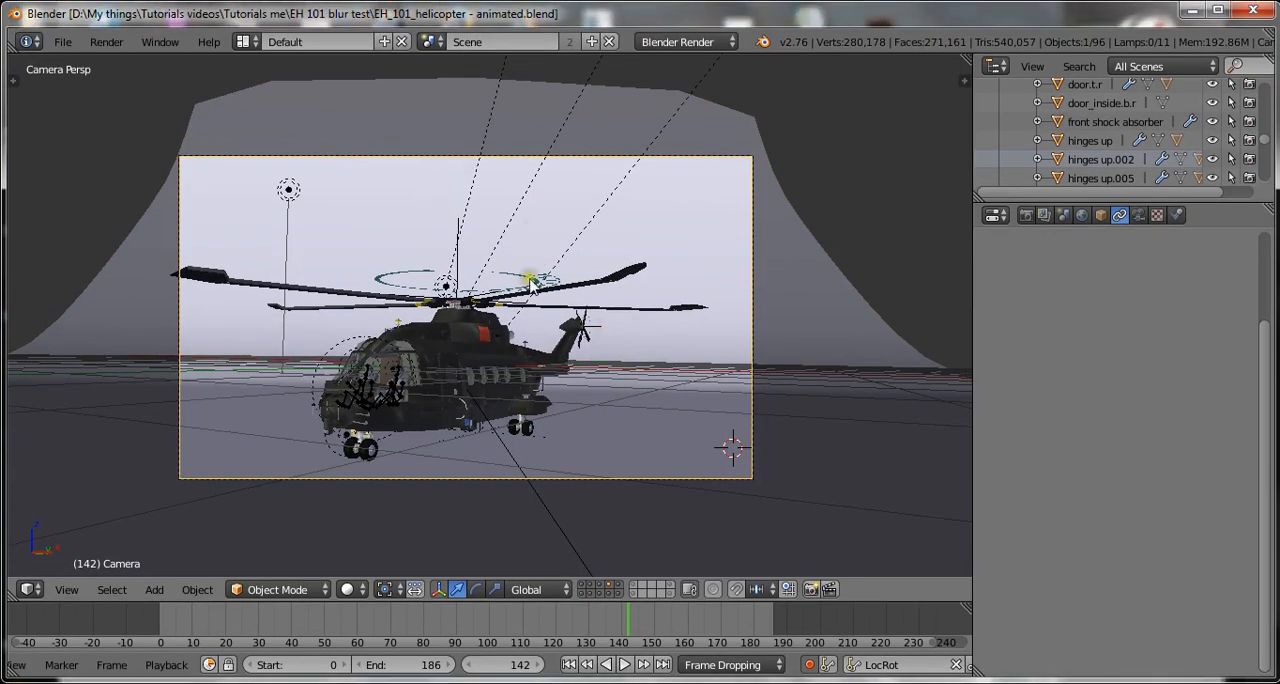
{"action": "key", "text": "alt+a"}
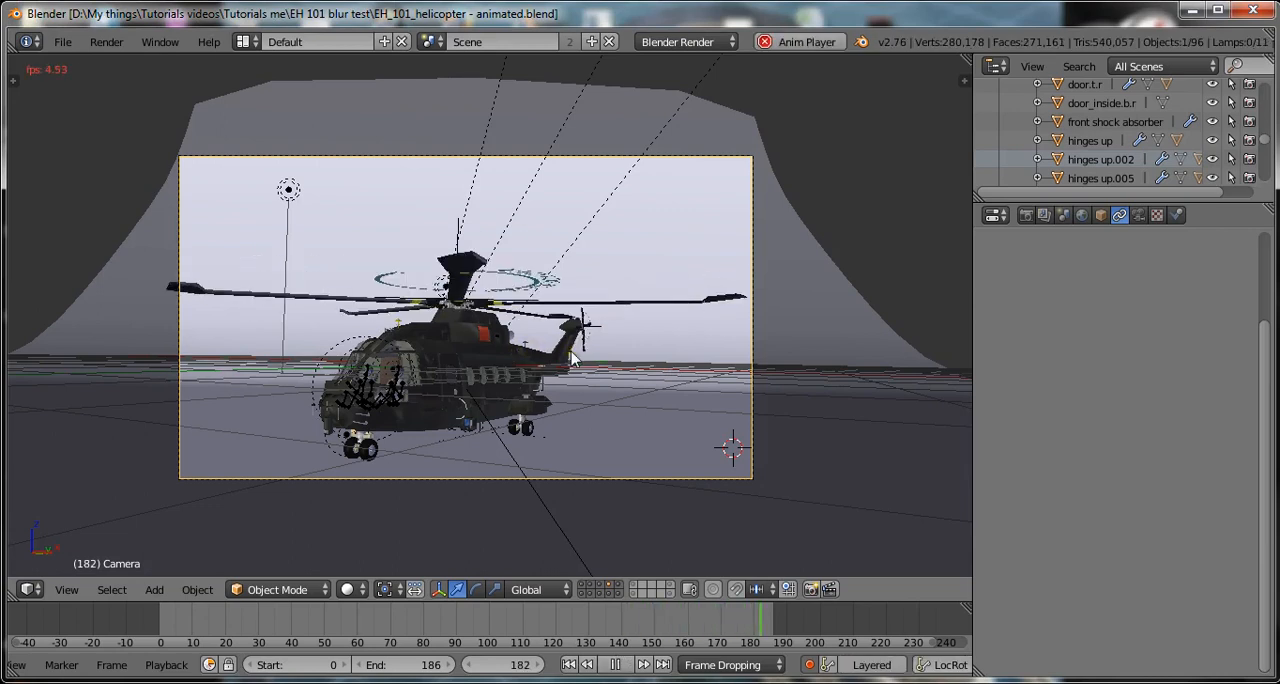
{"action": "key", "text": "alt+a"}
At frame 0, select the main parent empty in right side view and move the helicopter up about 0.74 units along global Z.
{"action": "left_click", "coordinate": [158, 576]}
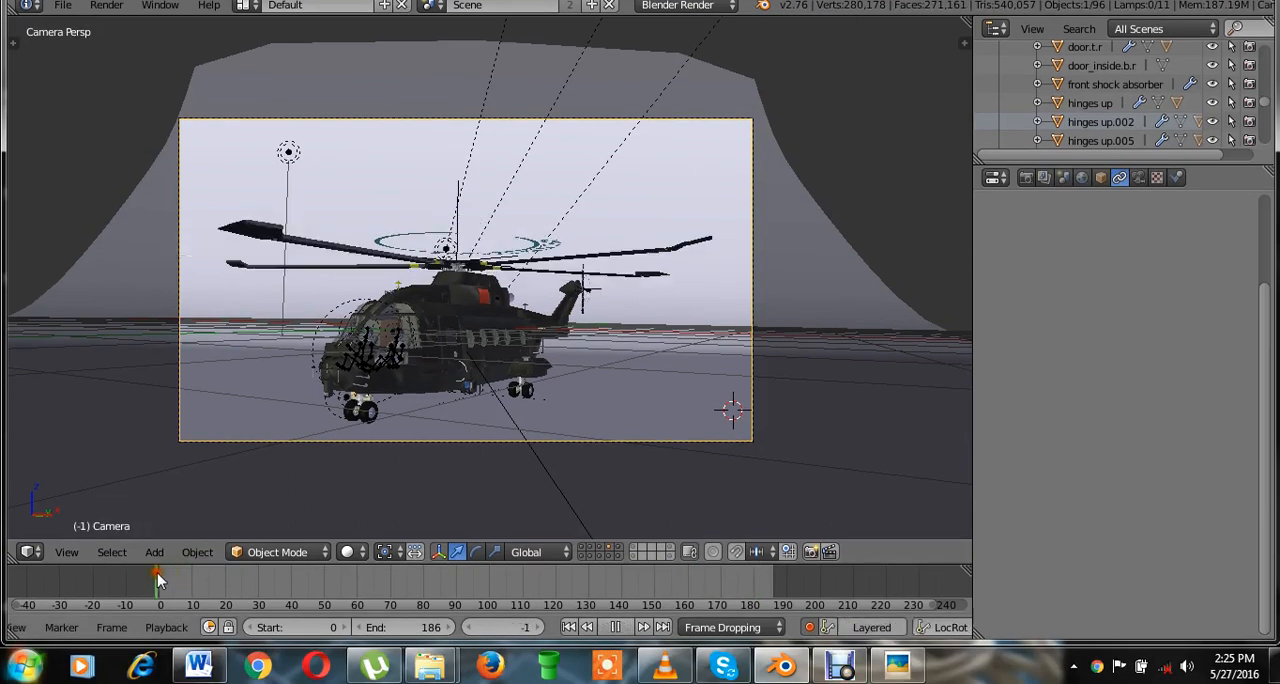
{"action": "left_click", "coordinate": [567, 627]}
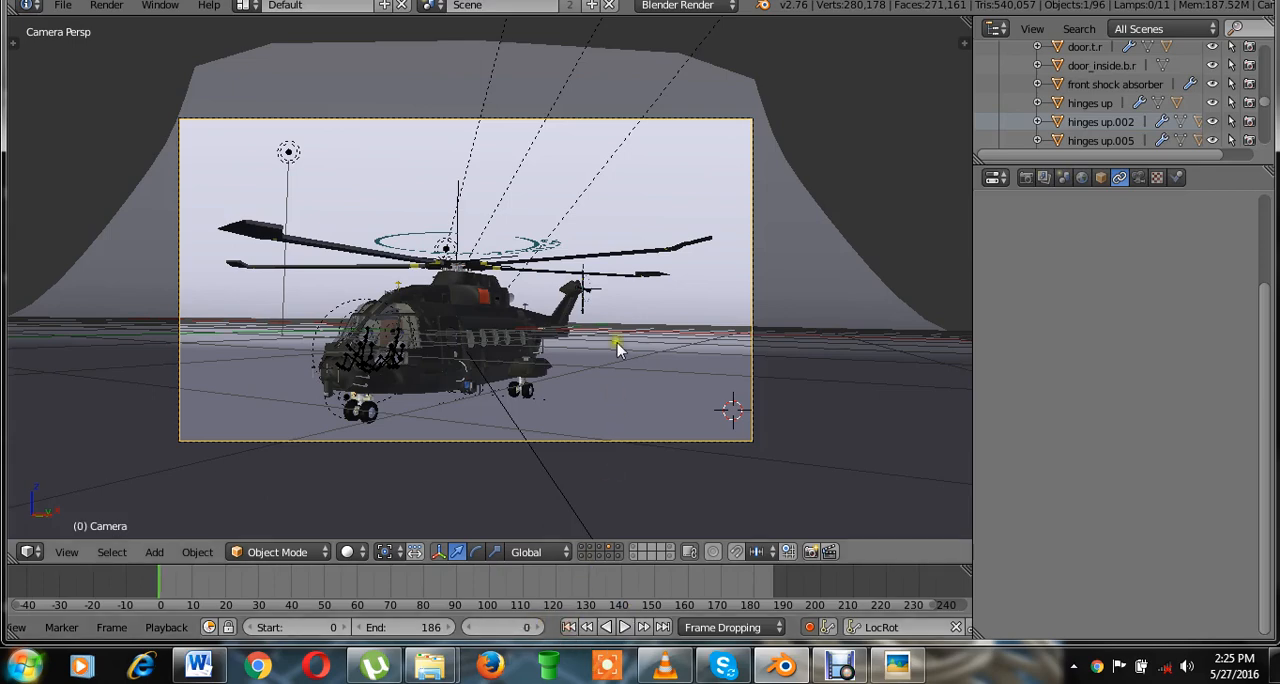
{"action": "key", "text": "KP_3"}
{"action": "scroll", "coordinate": [617, 338], "scroll_direction": "up", "scroll_amount": 5}
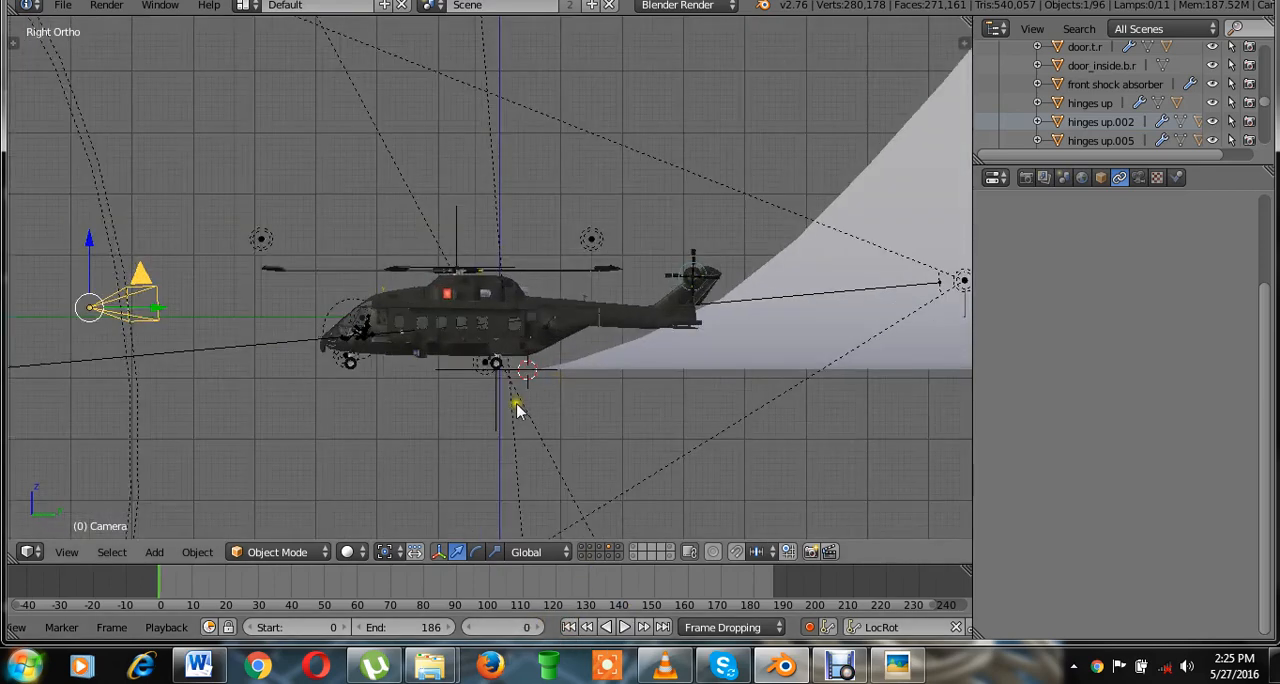
{"action": "right_click", "coordinate": [490, 430]}
{"action": "scroll", "coordinate": [490, 430], "scroll_direction": "up", "scroll_amount": 1}
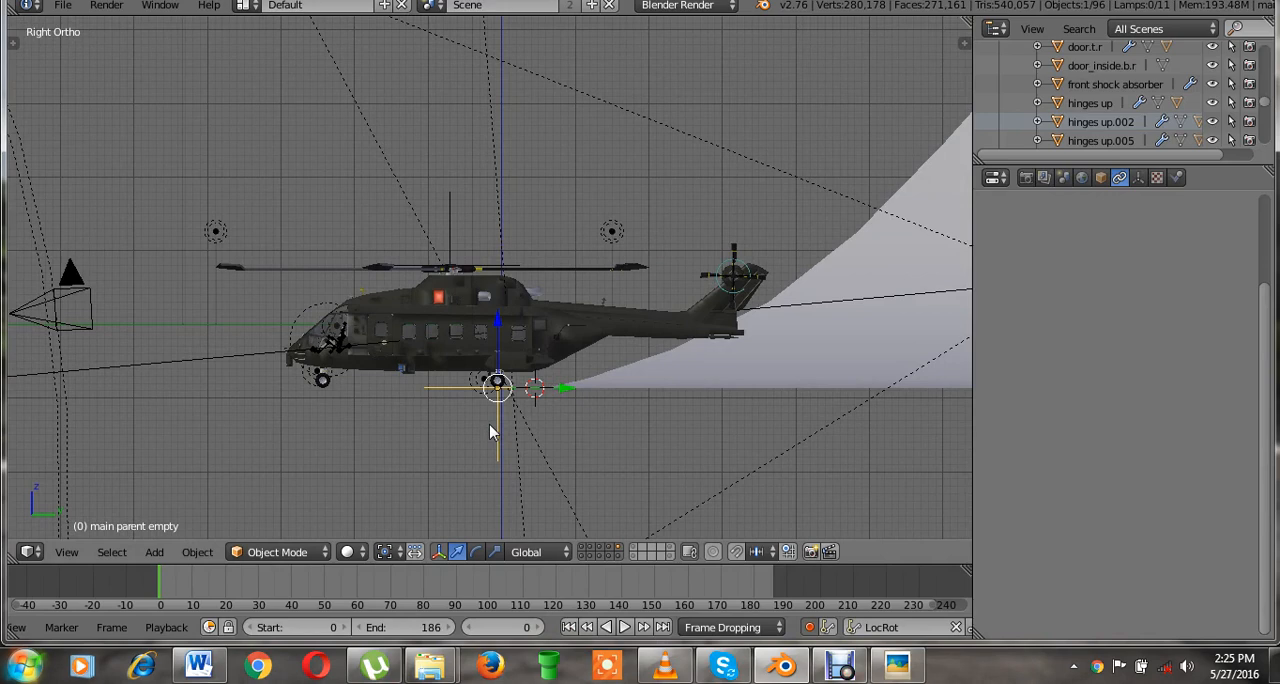
{"action": "scroll", "coordinate": [490, 430], "scroll_direction": "up", "scroll_amount": 1}
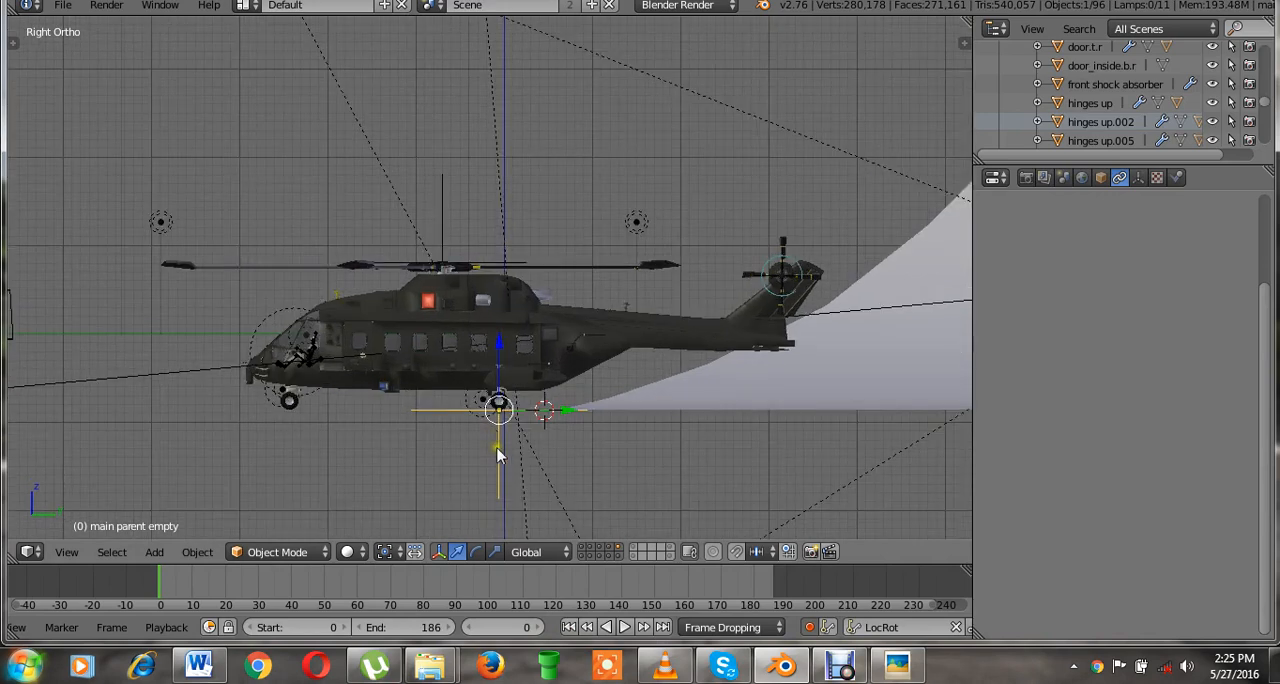
{"action": "key", "text": "g"}
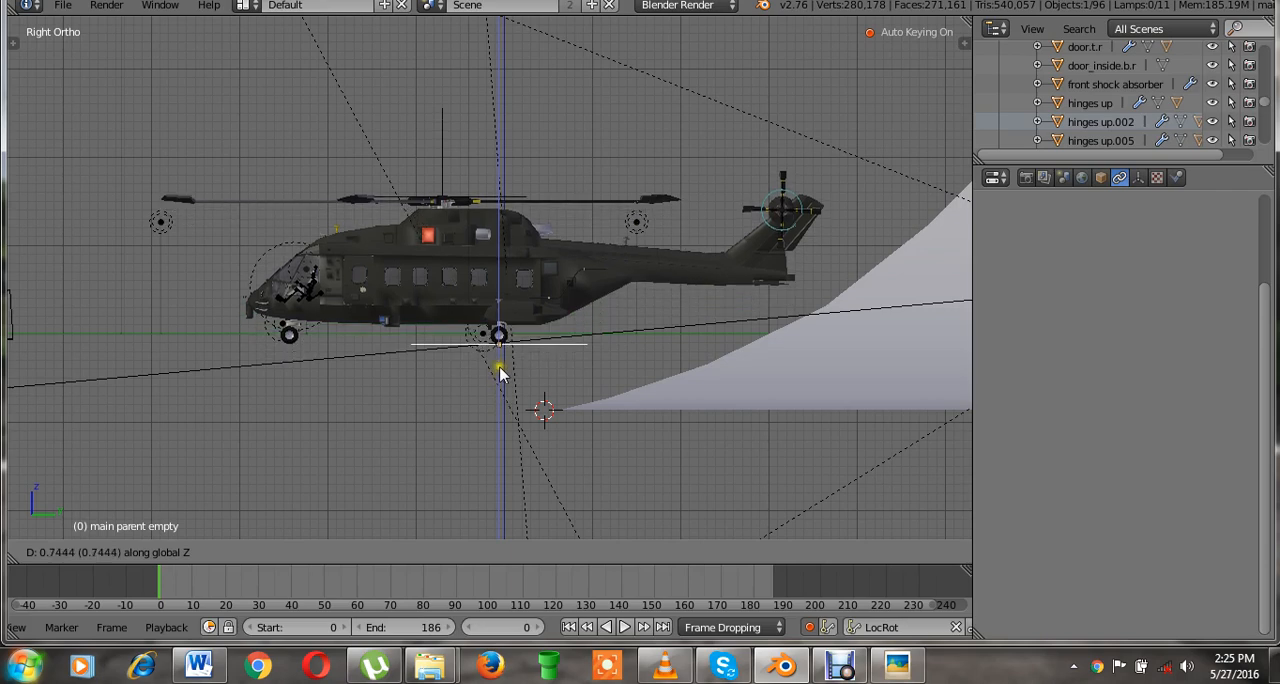
{"action": "left_click", "coordinate": [503, 370]}
In camera view, raise the main parent empty by about another 0.2 units along global Z.
{"action": "key", "text": "KP_0"}
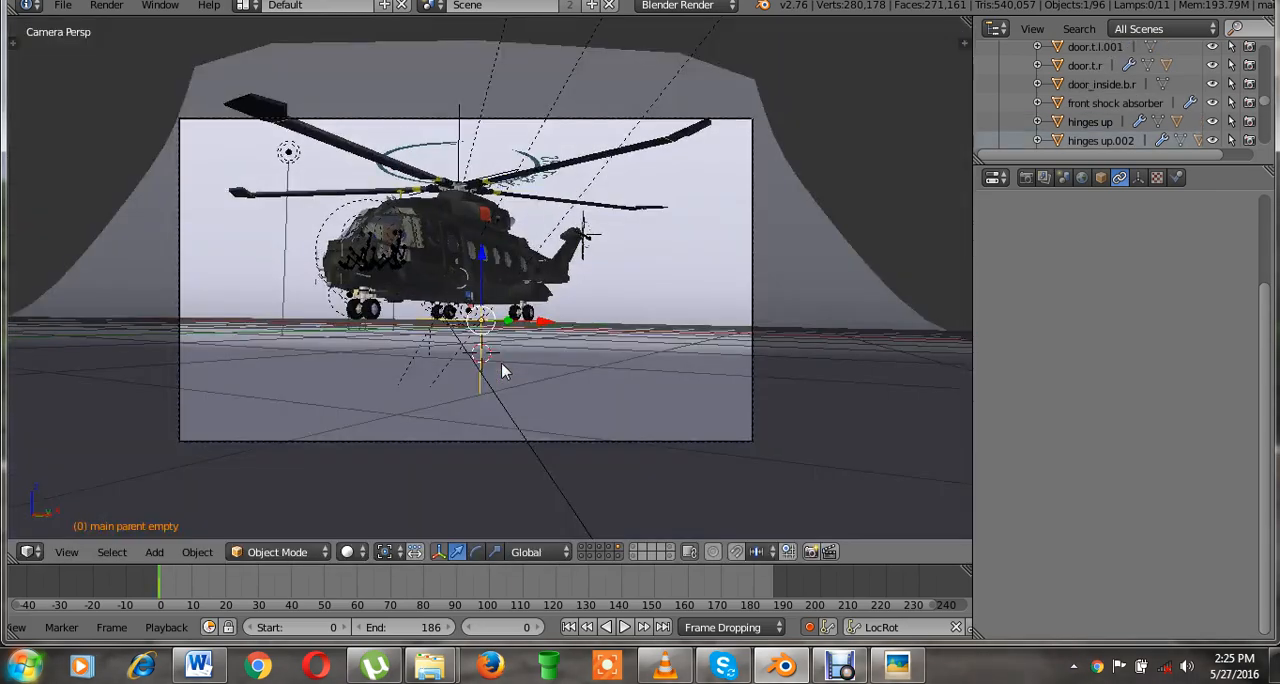
{"action": "scroll", "coordinate": [501, 362], "scroll_direction": "up", "scroll_amount": 2}
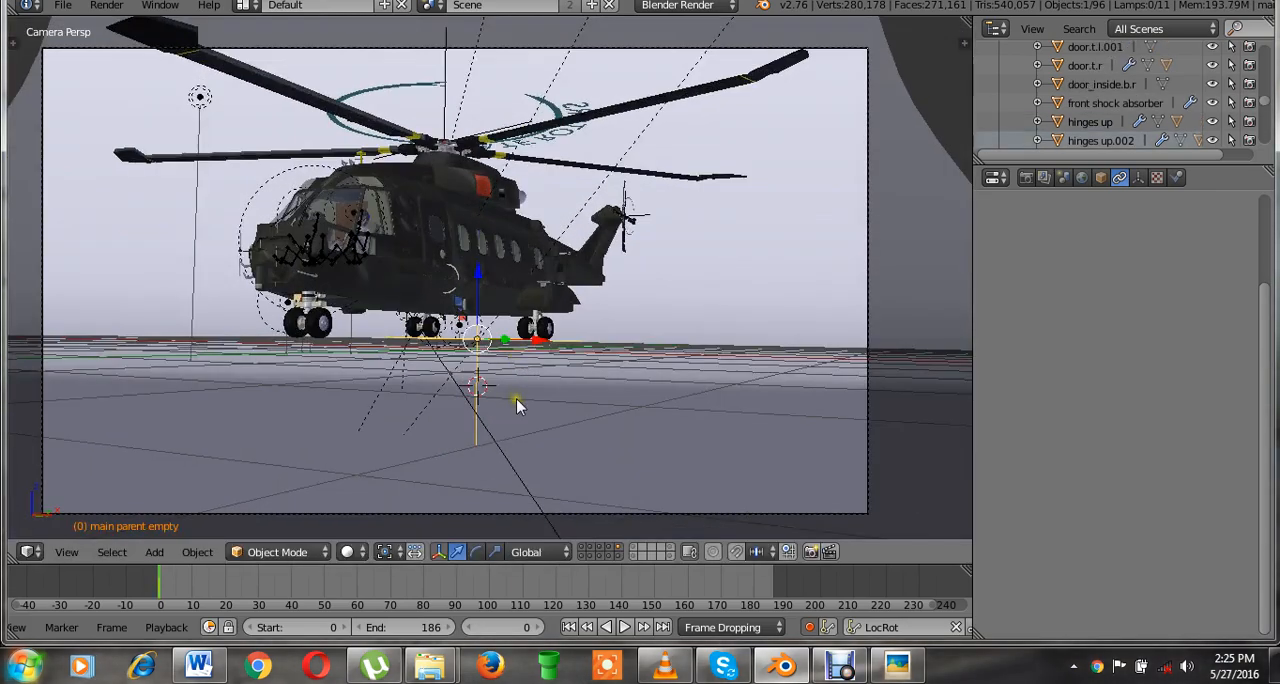
{"action": "key", "text": "g"}
{"action": "key", "text": "z"}
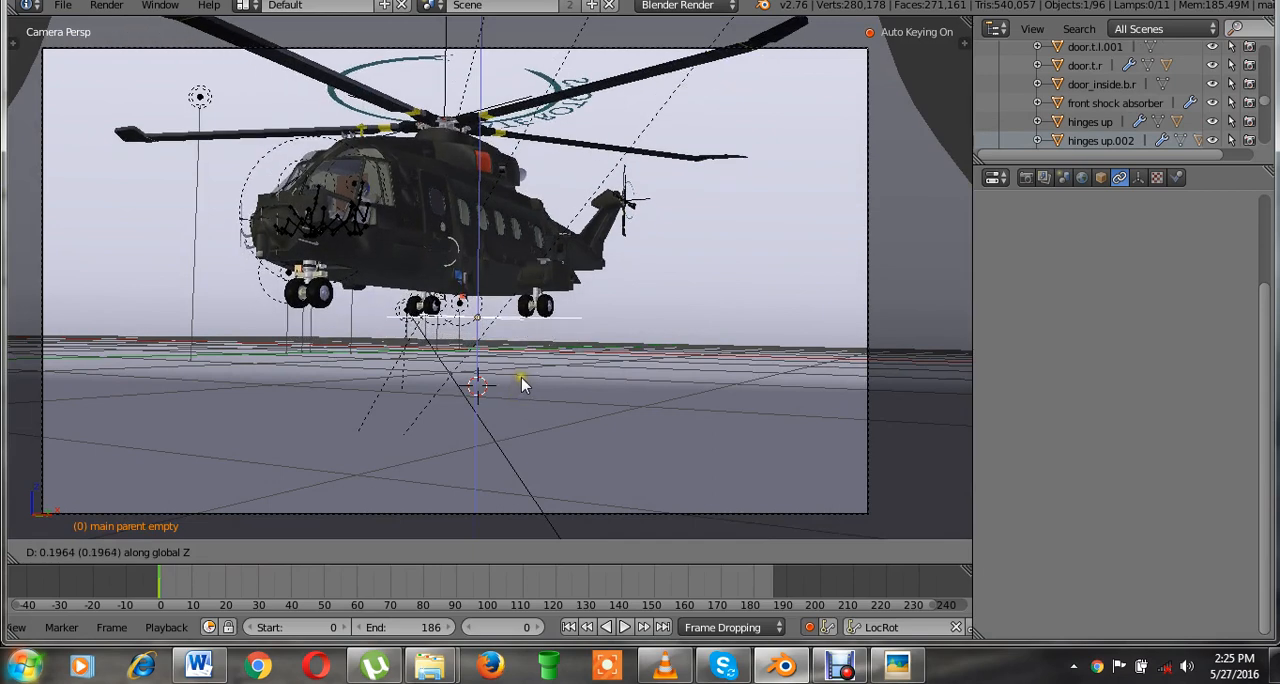
{"action": "left_click", "coordinate": [522, 380]}
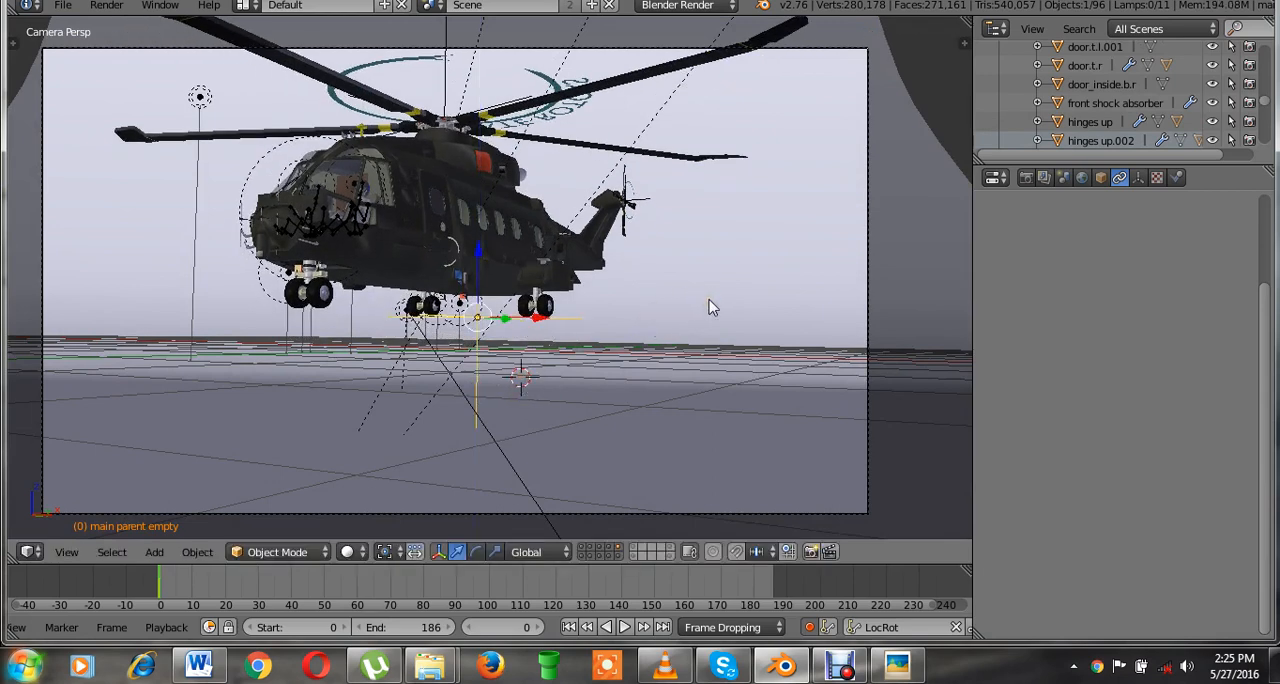
Rotate the main parent empty about the global X axis to tilt the helicopter's nose upward.
{"action": "key", "text": "r"}
{"action": "key", "text": "x"}
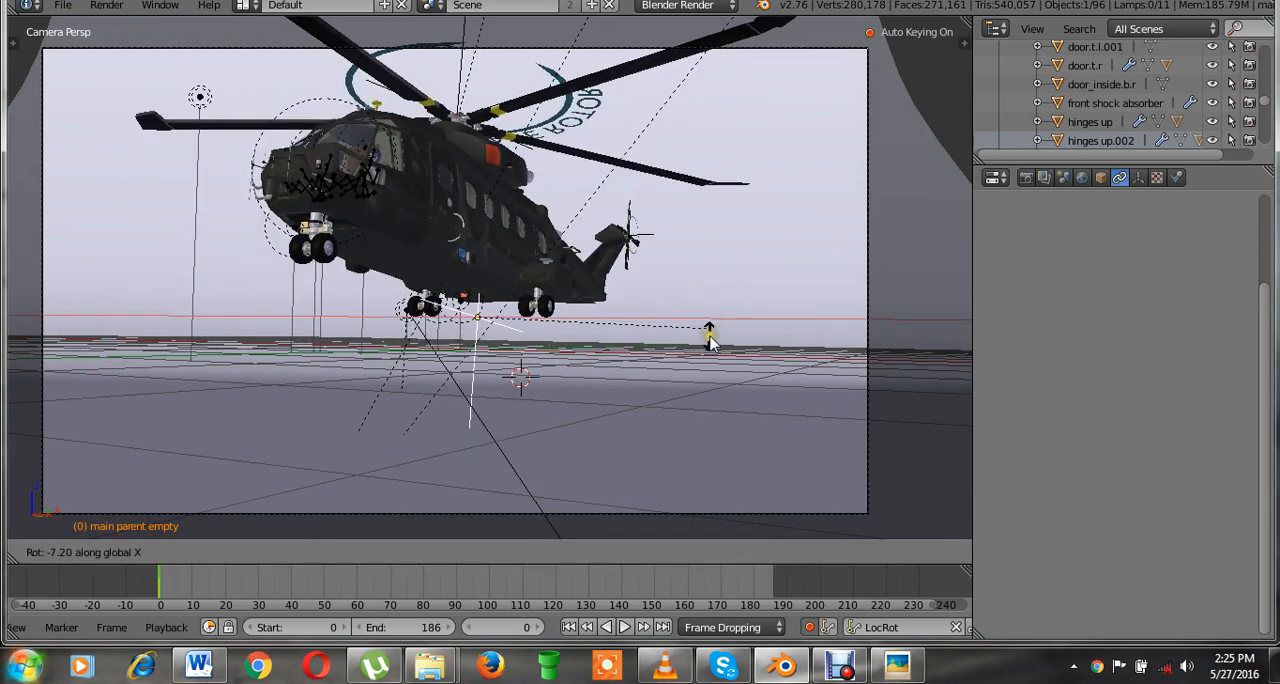
{"action": "left_click", "coordinate": [712, 355]}
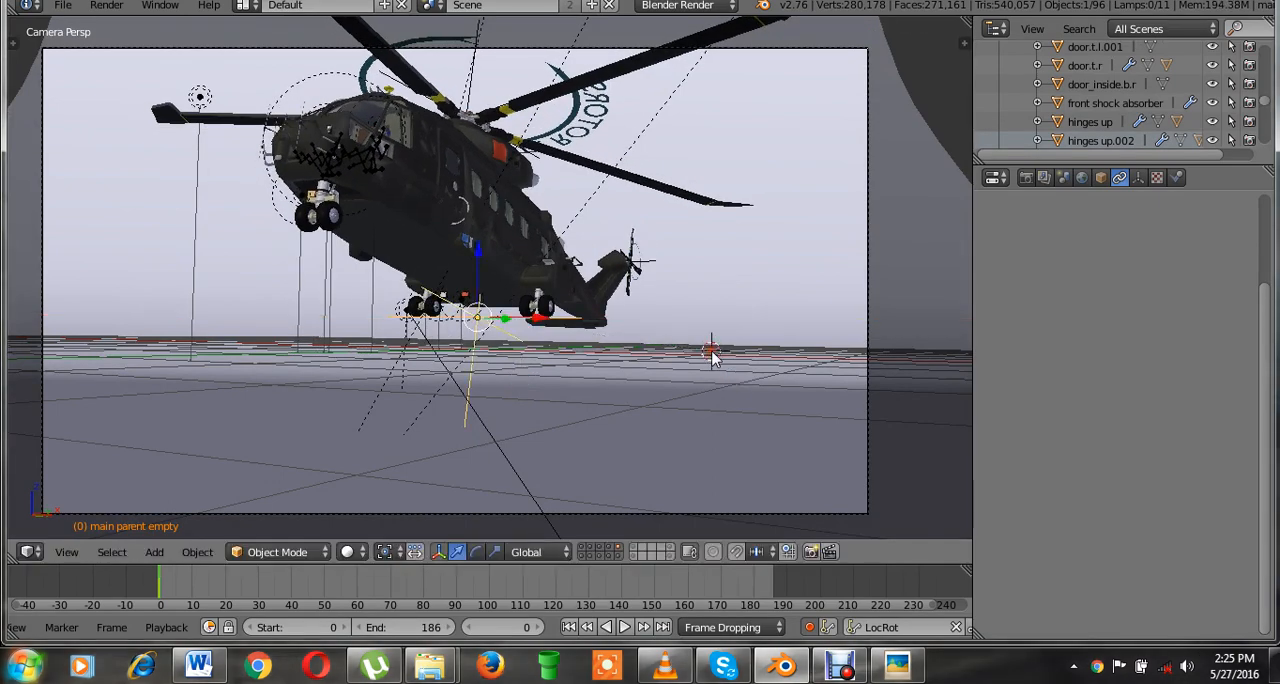
Check the helicopter's tilt in right side view, save the scene, and play the animation in camera view.
{"action": "key", "text": "KP_3"}
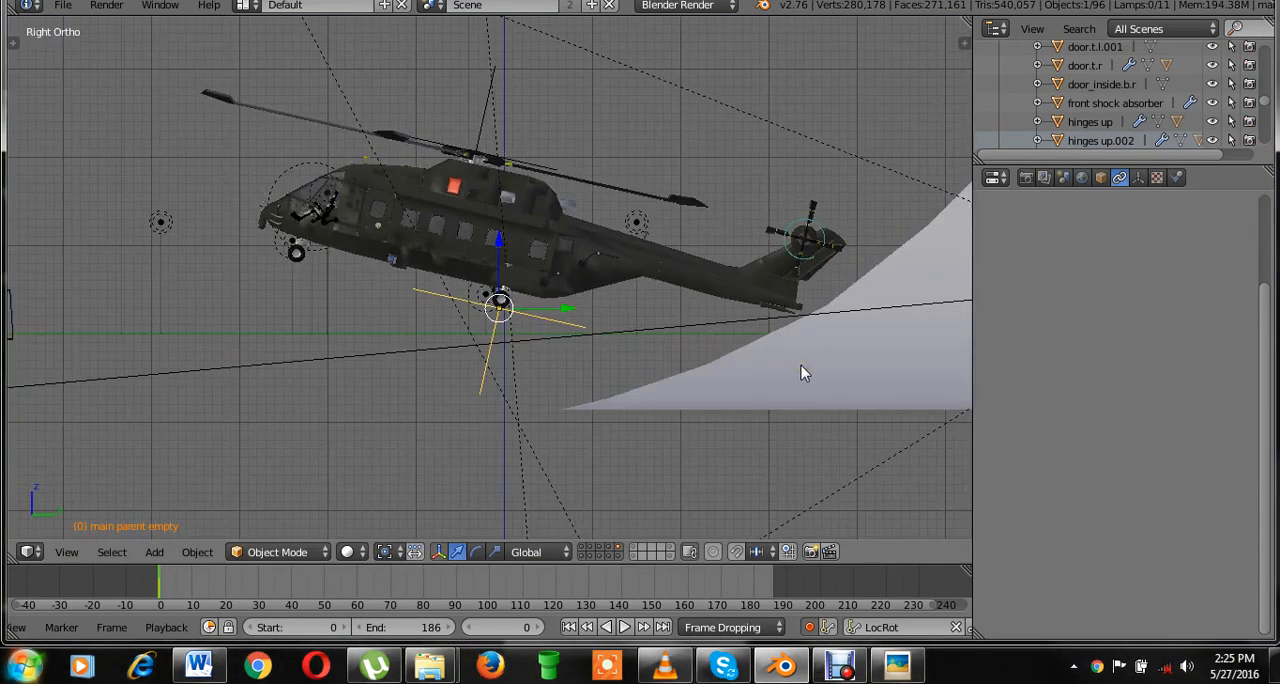
{"action": "key", "text": "KP_0"}
{"action": "key", "text": "ctrl+s"}
{"action": "left_click", "coordinate": [808, 366]}
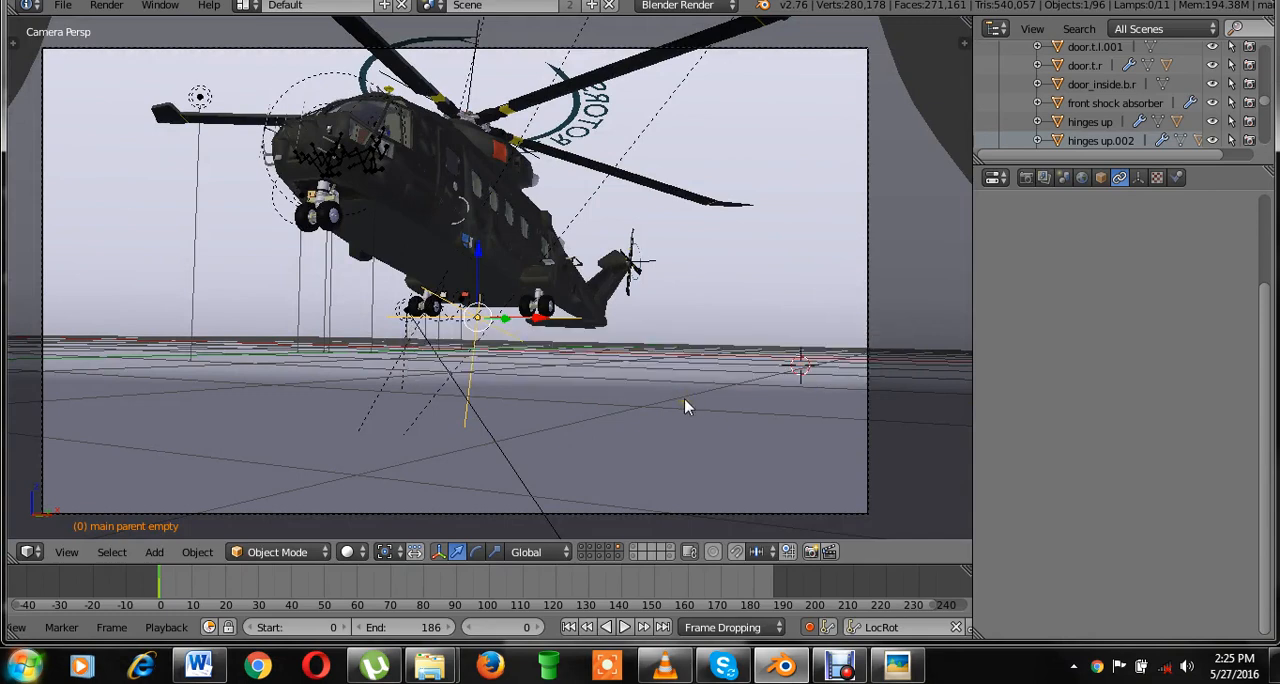
{"action": "key", "text": "alt+a"}
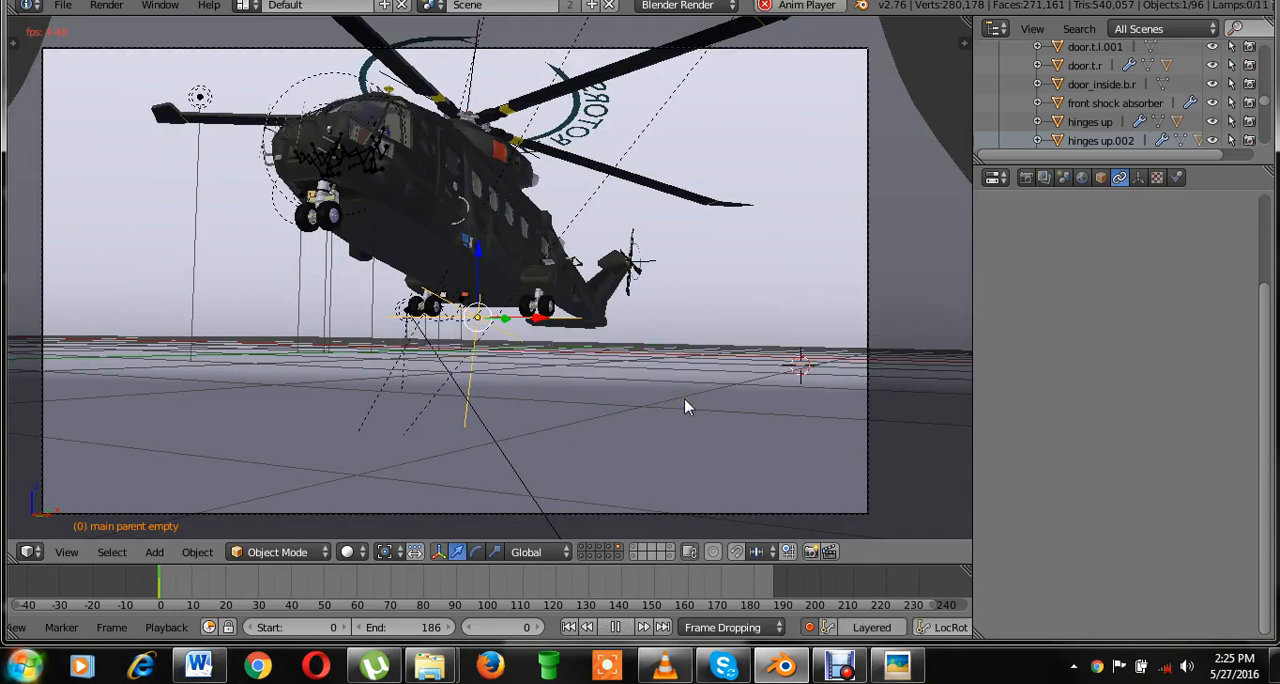
{"action": "key", "text": "ctrl+s"}
{"action": "left_click", "coordinate": [617, 292]}
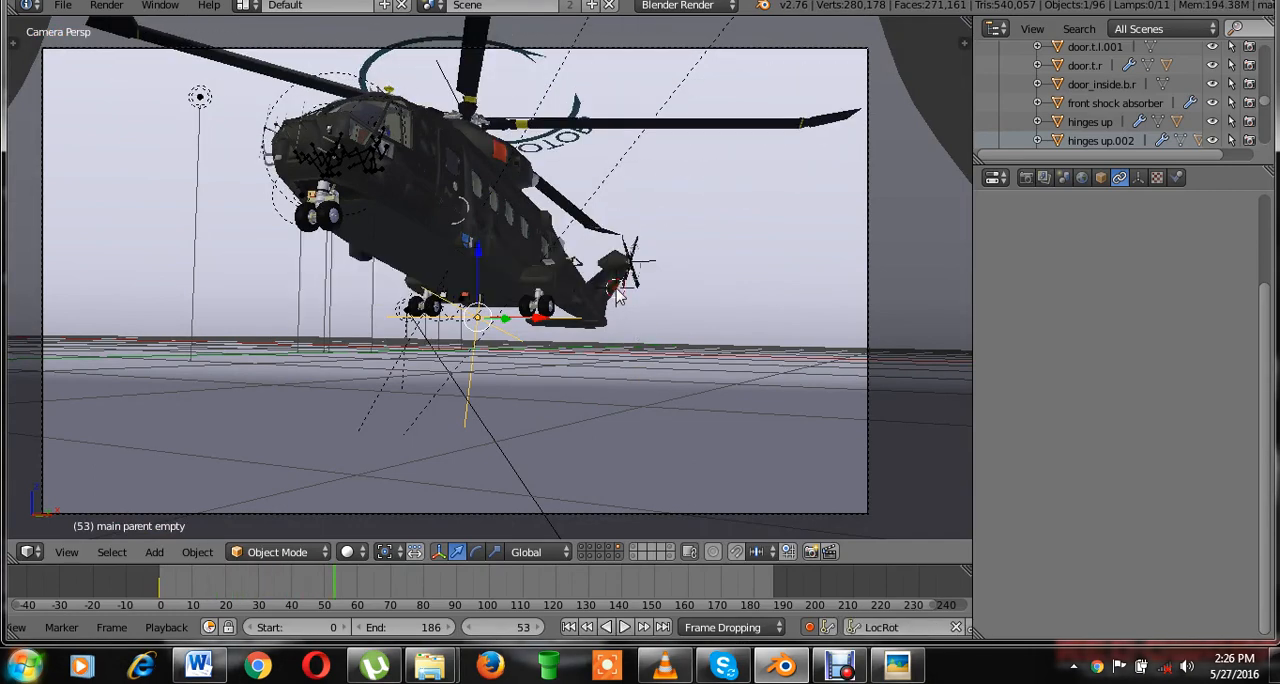
At frame 180, in front view, shift the main parent empty slightly along positive X to auto-key a sideways drift.
{"action": "key", "text": "KP_1"}
{"action": "key", "text": "ctrl+s"}
{"action": "left_click", "coordinate": [612, 294]}
{"action": "scroll", "coordinate": [487, 381], "scroll_direction": "up", "scroll_amount": 1}
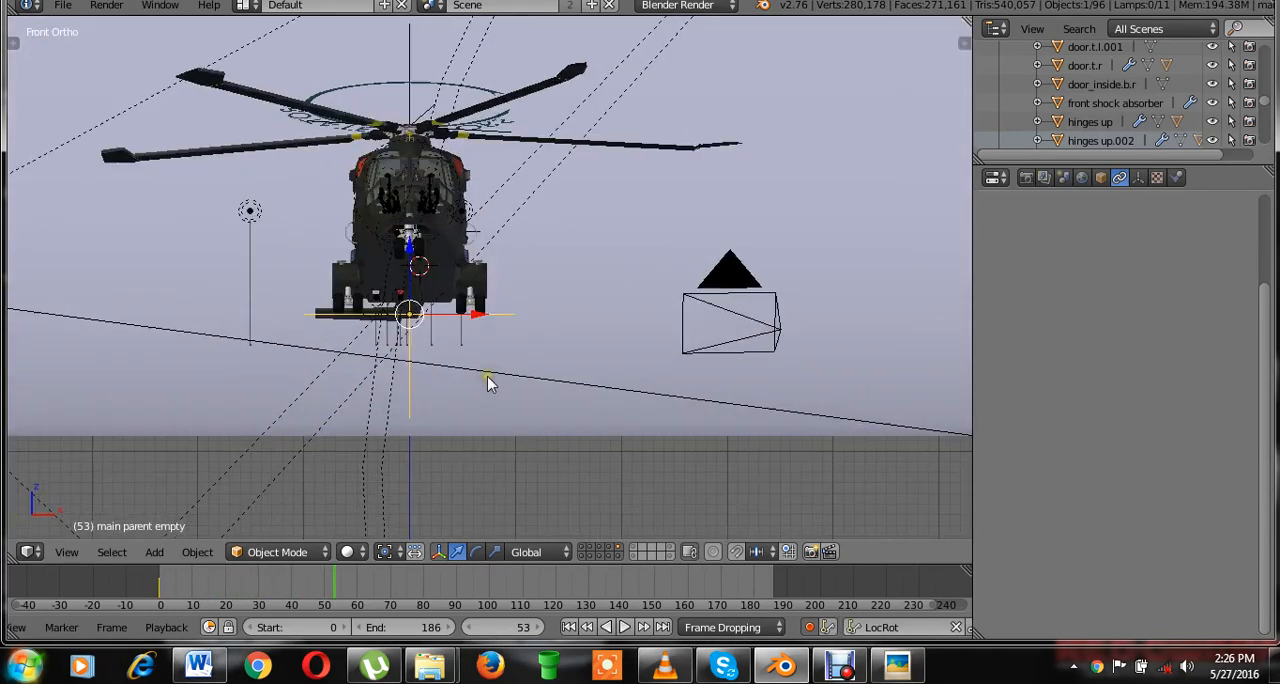
{"action": "scroll", "coordinate": [487, 381], "scroll_direction": "up", "scroll_amount": 2}
{"action": "left_click", "coordinate": [156, 584]}
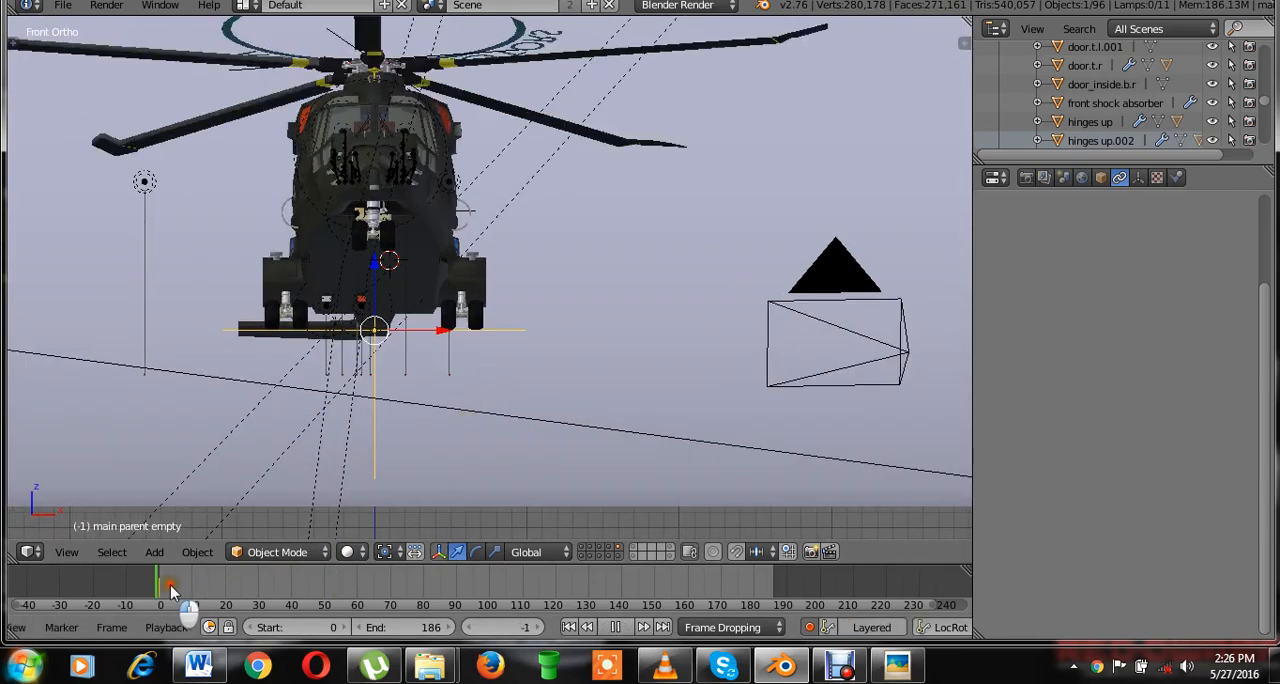
{"action": "key", "text": "alt+a"}
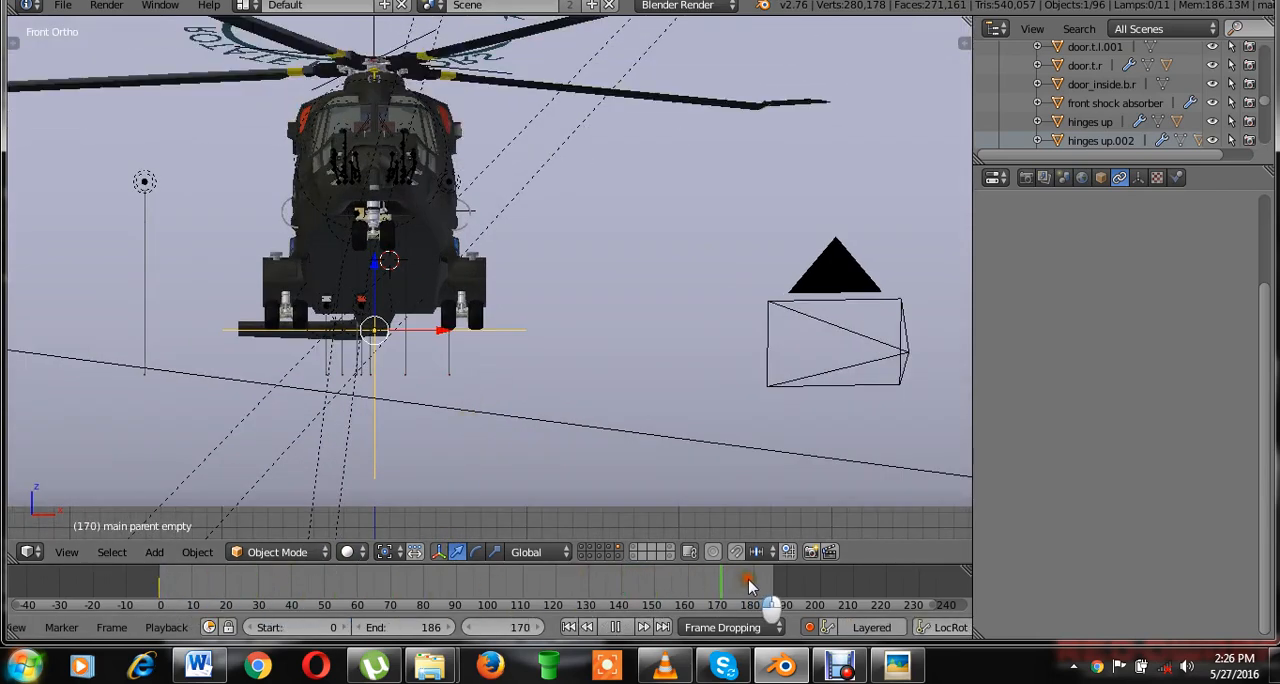
{"action": "key", "text": "alt+a"}
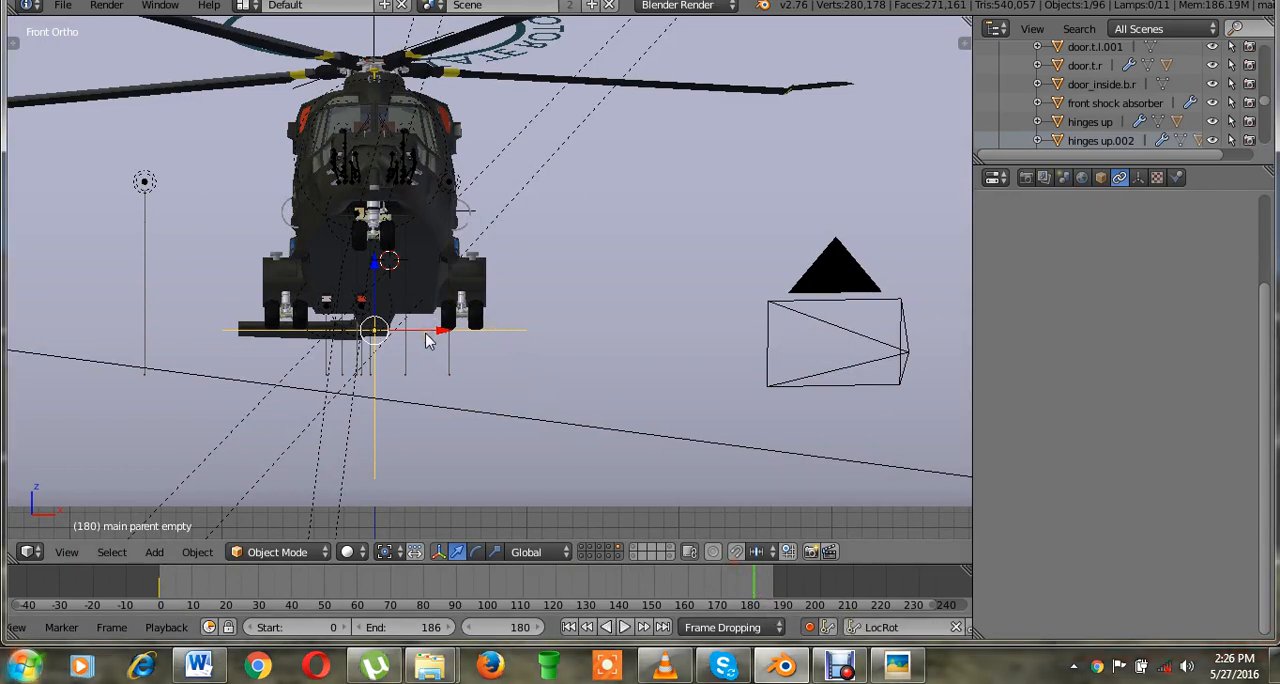
{"action": "left_click_drag", "start_coordinate": [432, 337], "coordinate": [440, 332]}
{"action": "key", "text": "g"}
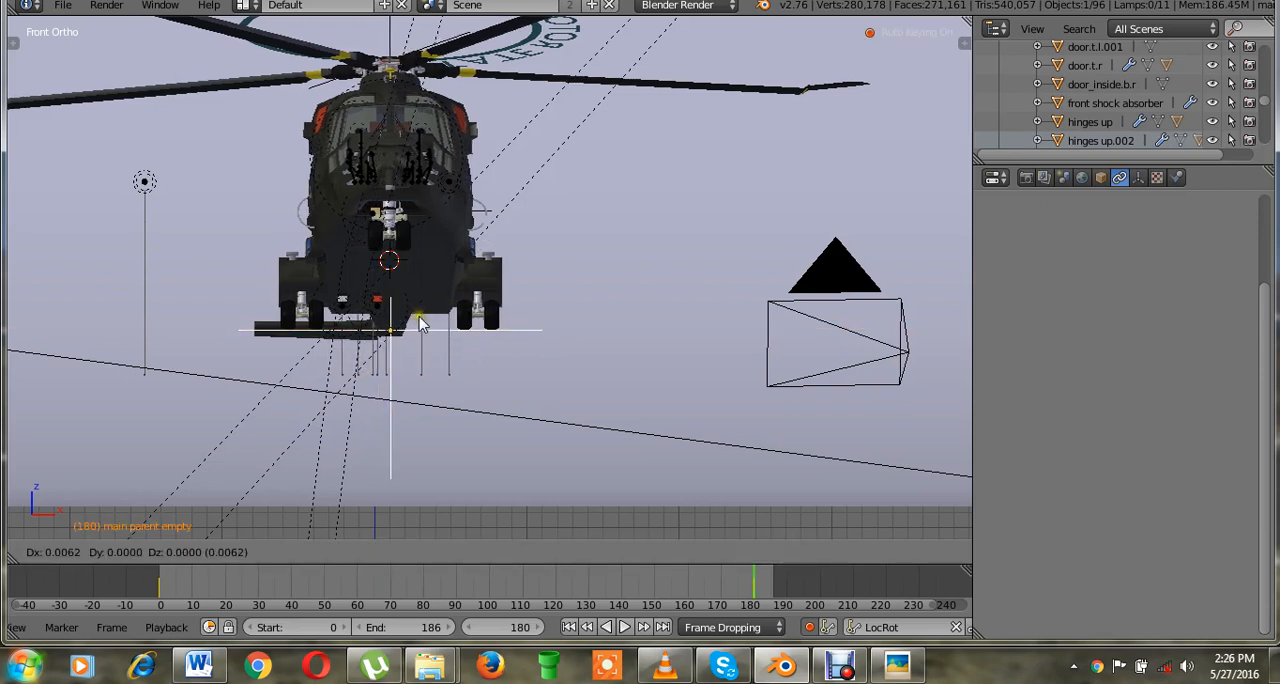
{"action": "left_click", "coordinate": [421, 319]}
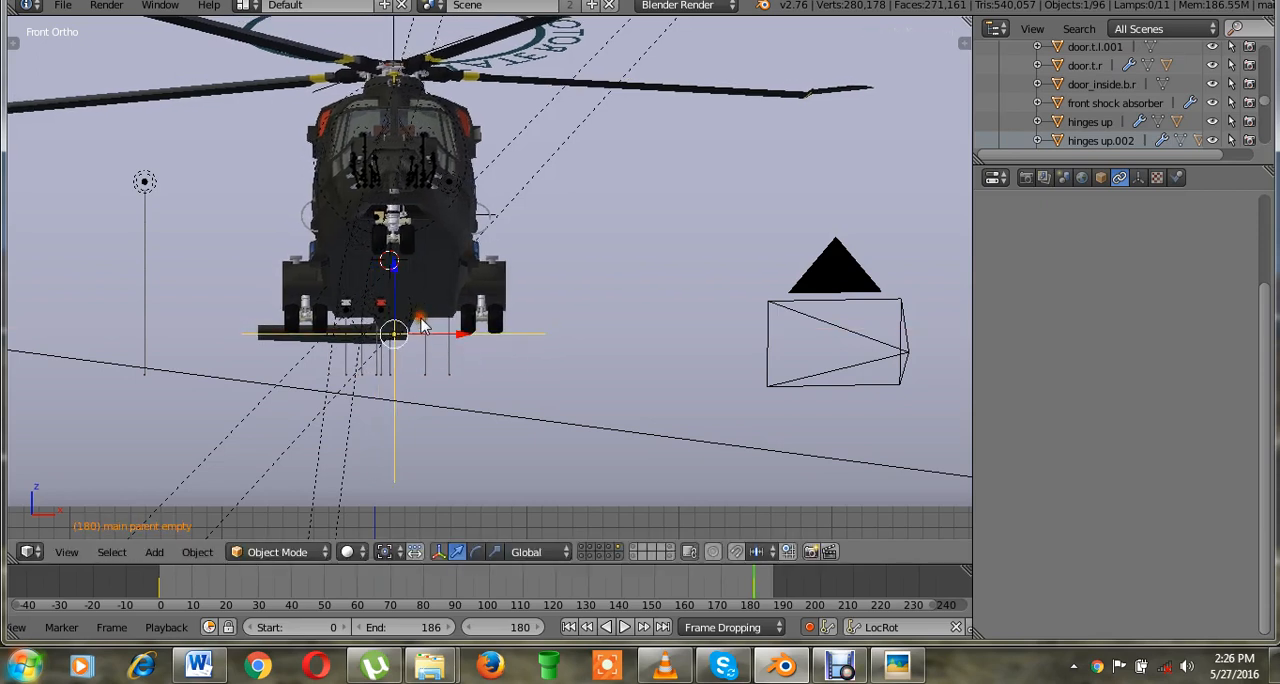
Play the animation from frame 0 in front view to review the sideways drift.
{"action": "left_click", "coordinate": [163, 585]}
{"action": "key", "text": "alt+a"}
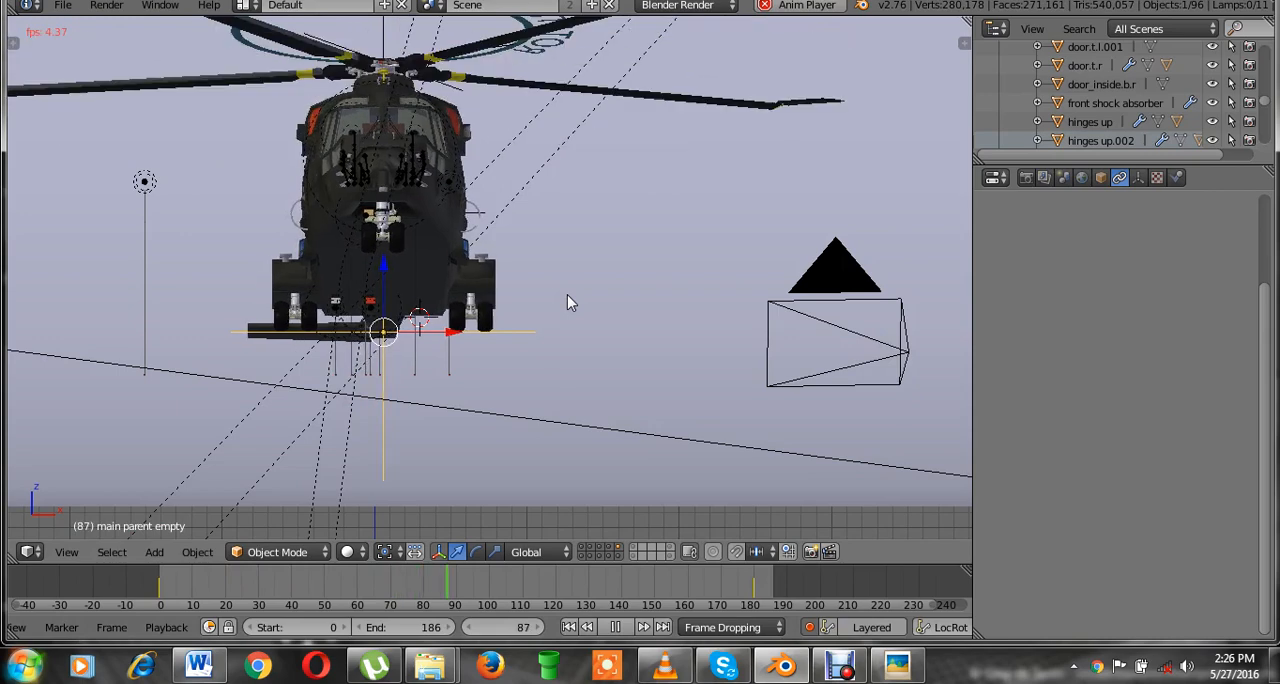
{"action": "key", "text": "alt+a"}
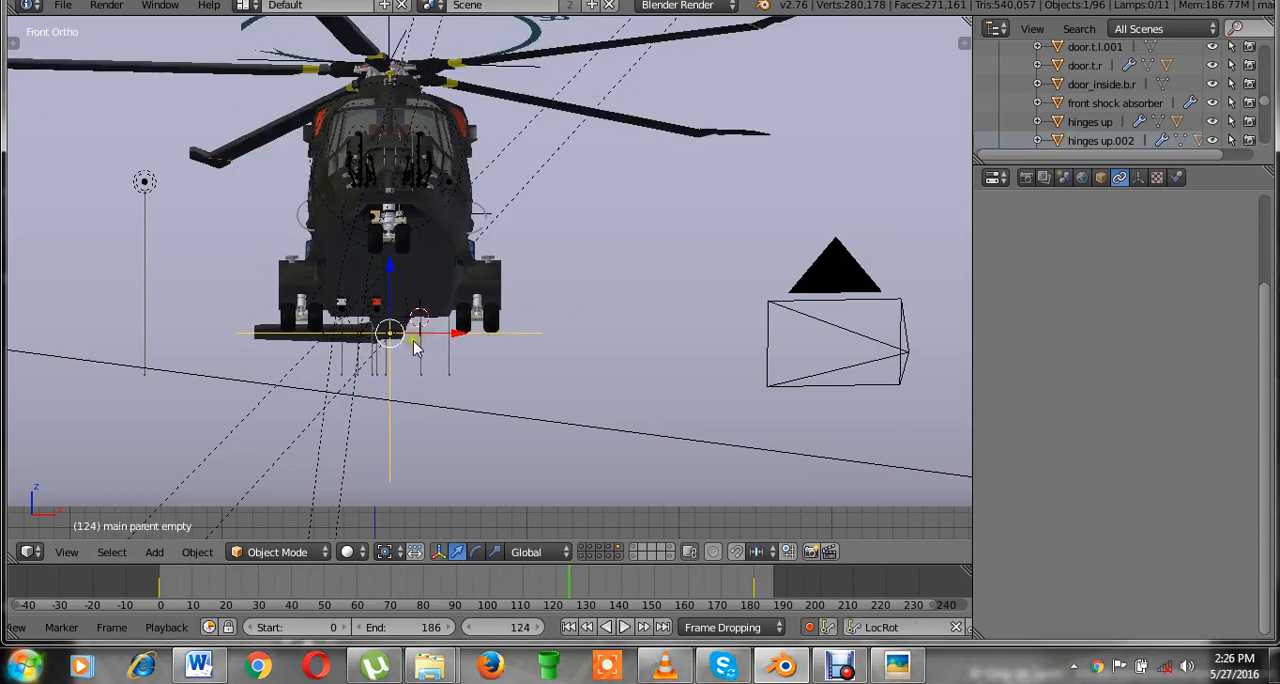
At frame 124, move the main parent empty slightly toward negative X and downward, and rotate it to bank the helicopter sideways.
{"action": "key", "text": "g"}
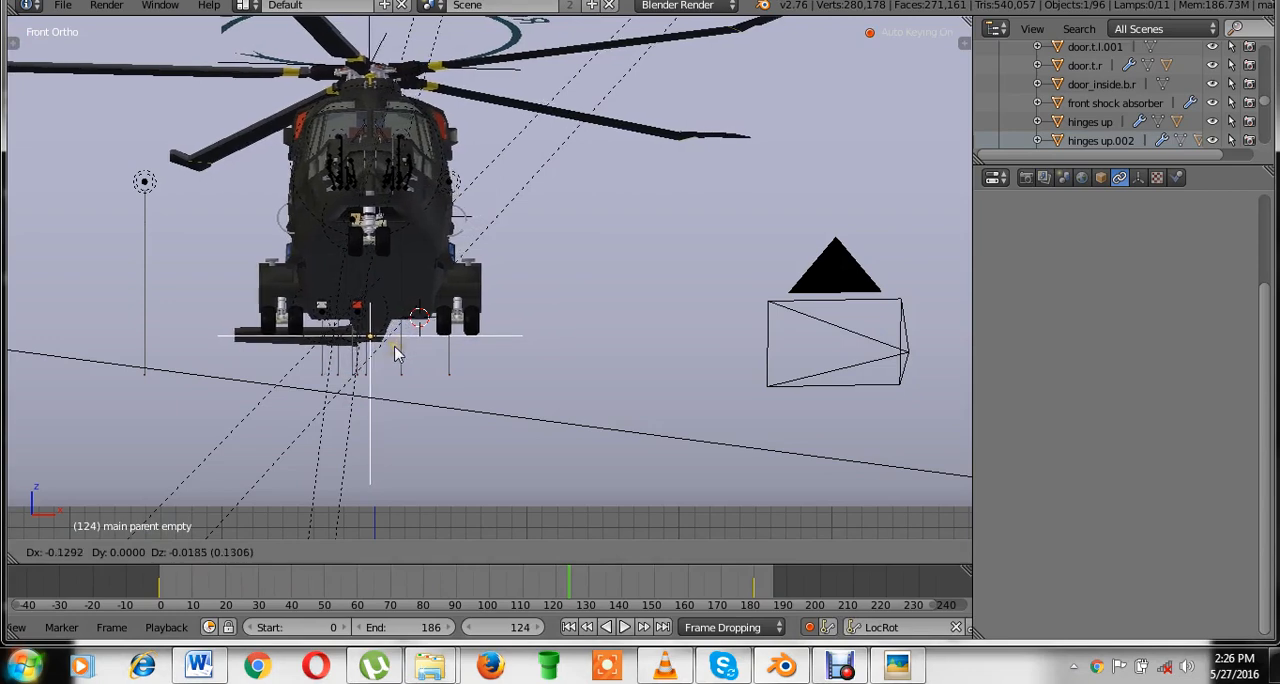
{"action": "left_click", "coordinate": [400, 352]}
{"action": "key", "text": "r"}
{"action": "left_click", "coordinate": [510, 368]}
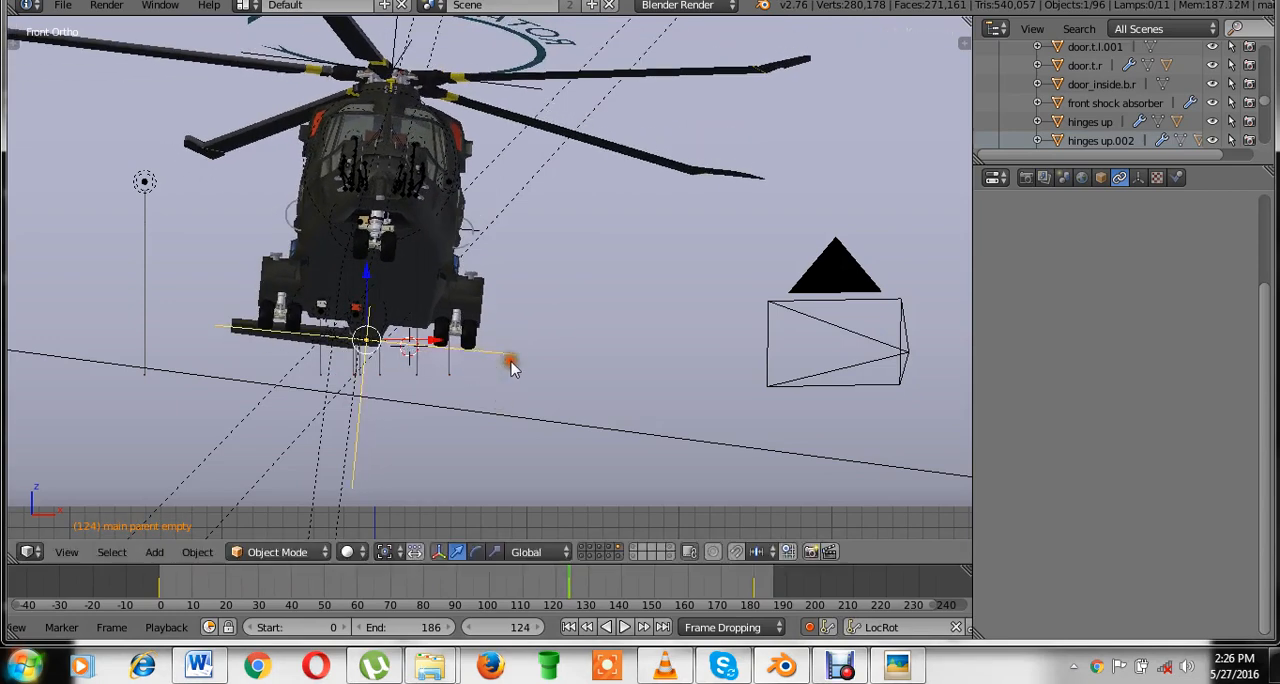
Play back the drifting and banking motion in front view and in camera view.
{"action": "key", "text": "alt+a"}
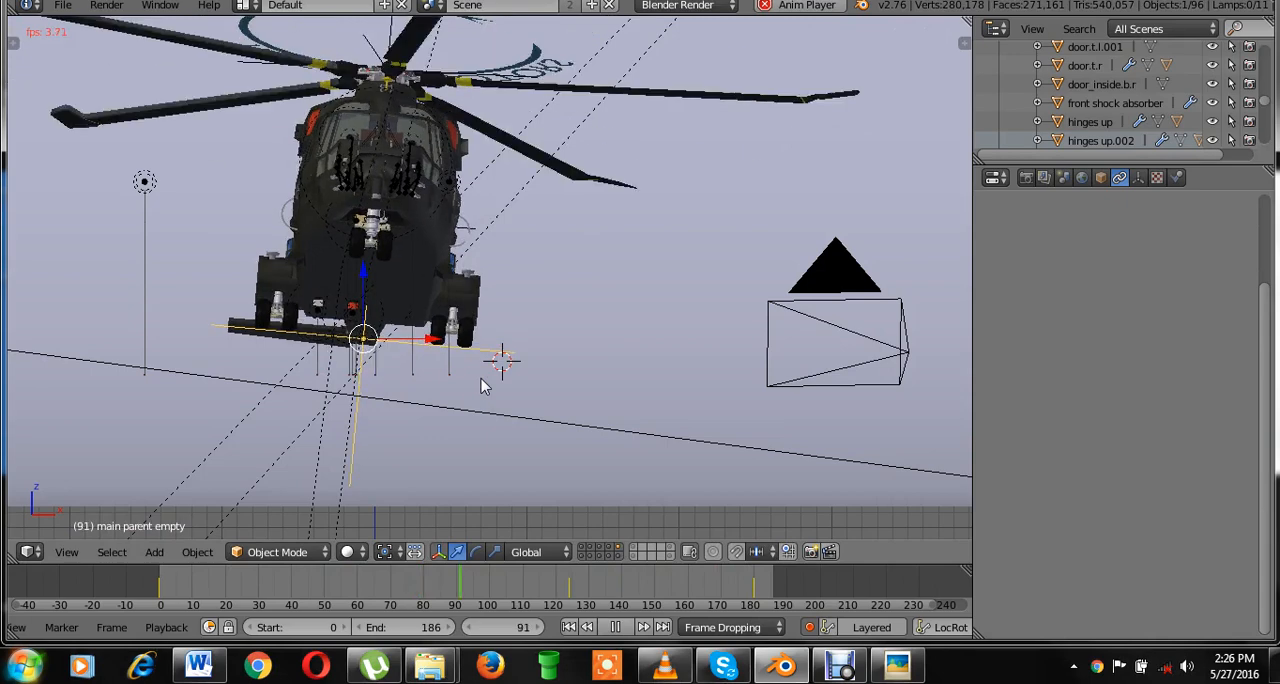
{"action": "key", "text": "alt+a"}
{"action": "key", "text": "KP_0"}
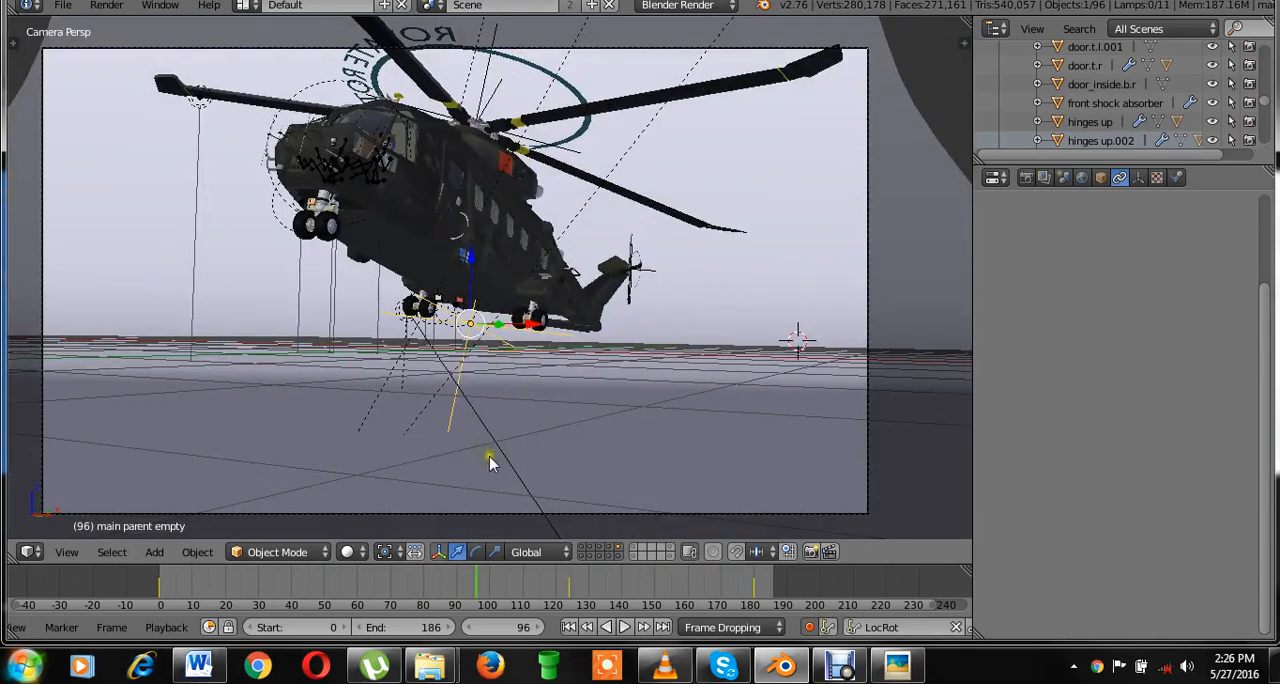
{"action": "key", "text": "alt+a"}
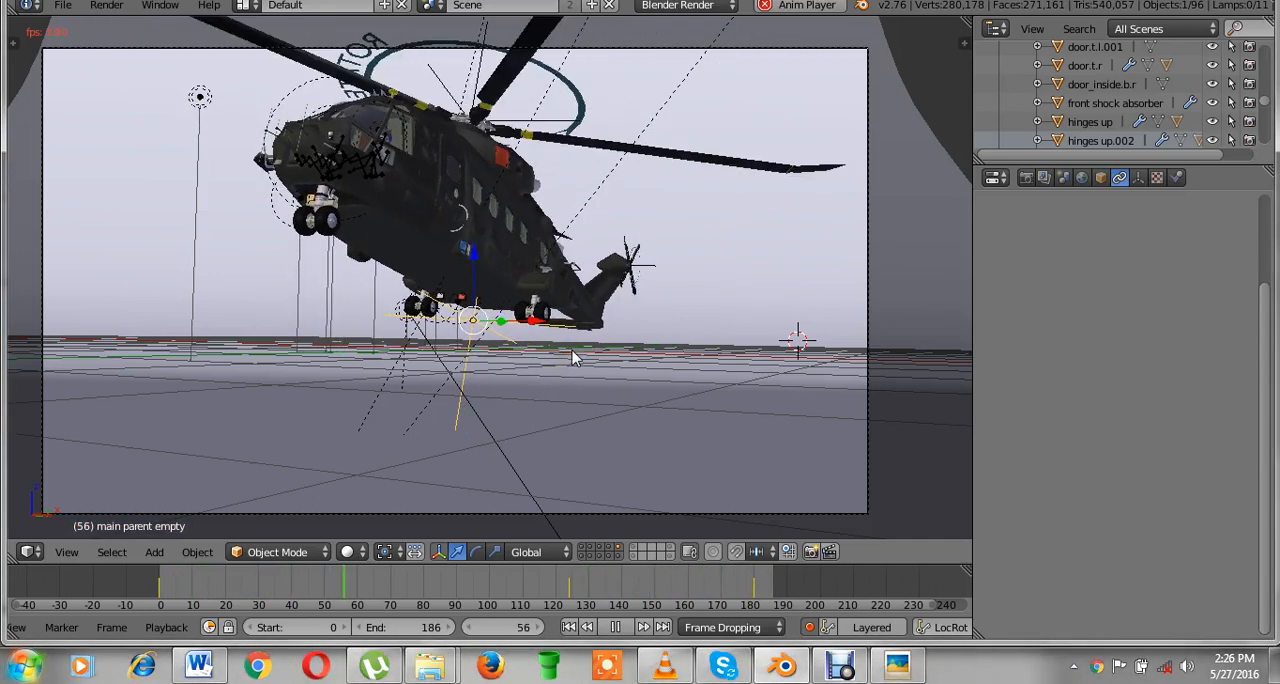
{"action": "key", "text": "alt+a"}
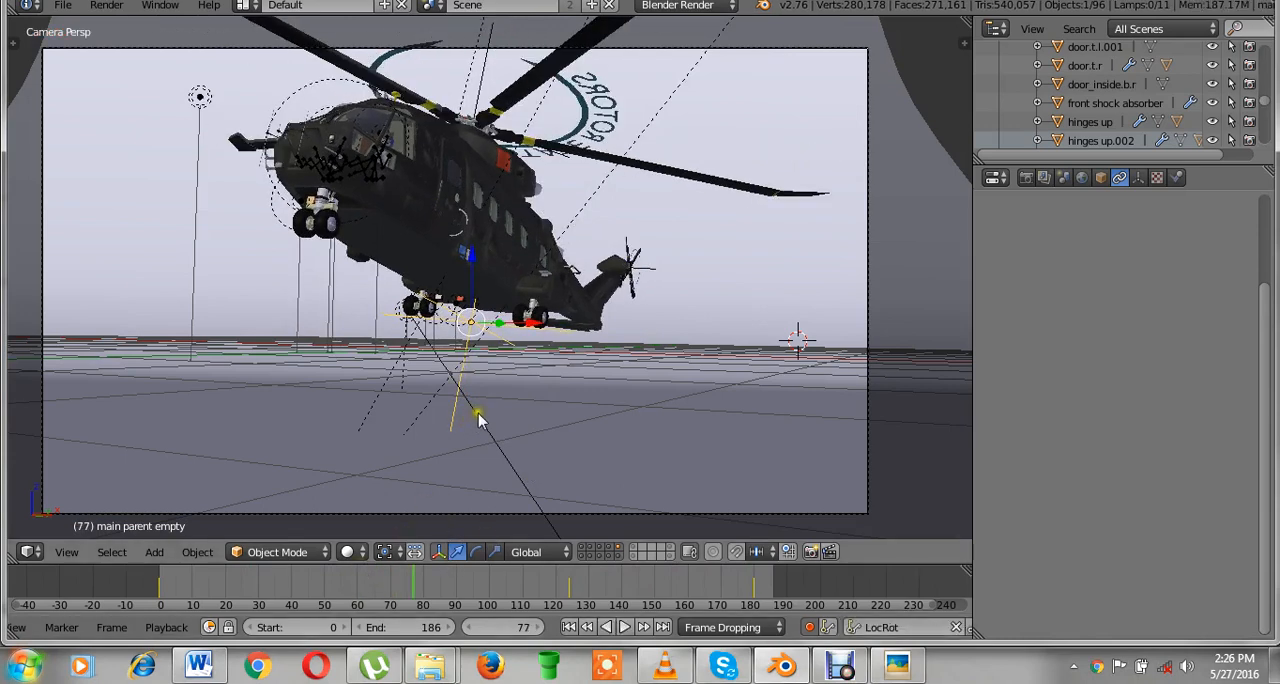
Save the scene with its flight keyframes over the existing EH_101_helicopter - animated.blend file.
{"action": "middle_click_drag", "start_coordinate": [517, 373], "coordinate": [531, 371]}
{"action": "key", "text": "ctrl+s"}
{"action": "left_click", "coordinate": [531, 372]}
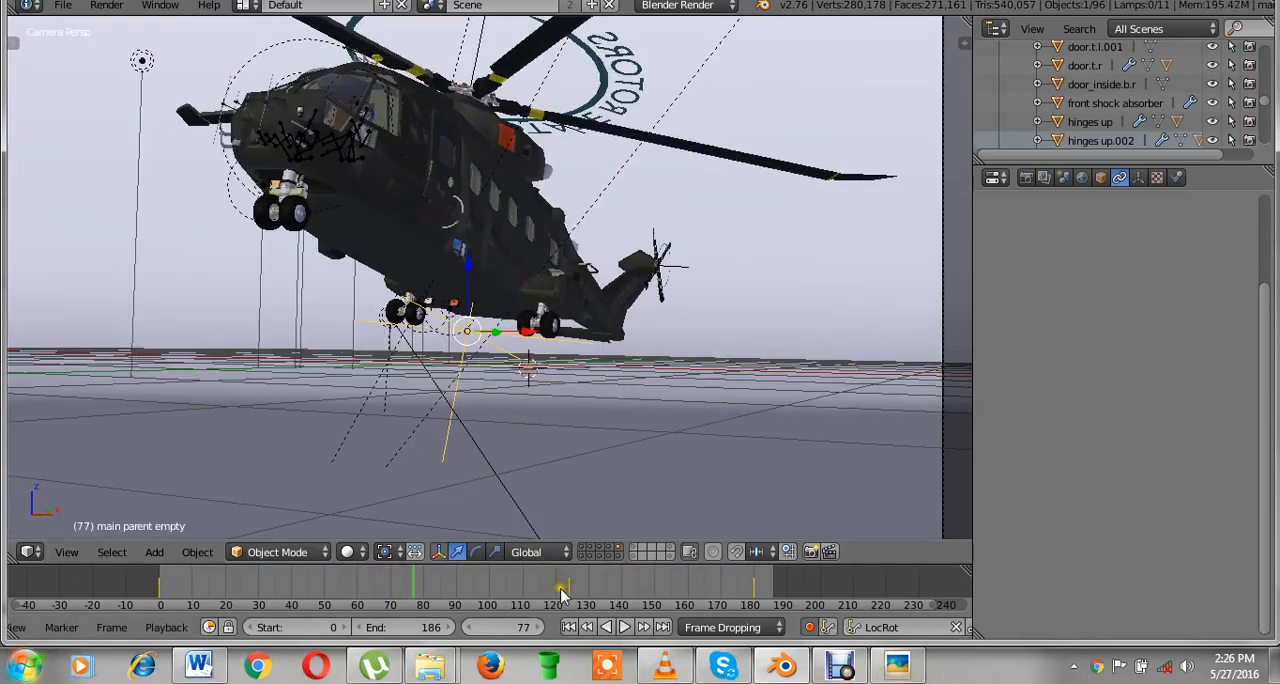
{"action": "mouse_move", "coordinate": [678, 274]}
{"action": "middle_mouse_down", "text": "shift"}
{"action": "mouse_move", "coordinate": [703, 308]}
{"action": "mouse_move", "coordinate": [693, 292]}
{"action": "middle_mouse_up", "text": "shift"}
{"action": "scroll", "coordinate": [681, 287], "scroll_direction": "down", "scroll_amount": 2}
{"action": "key", "text": "ctrl+s"}
{"action": "double_click", "coordinate": [678, 285]}
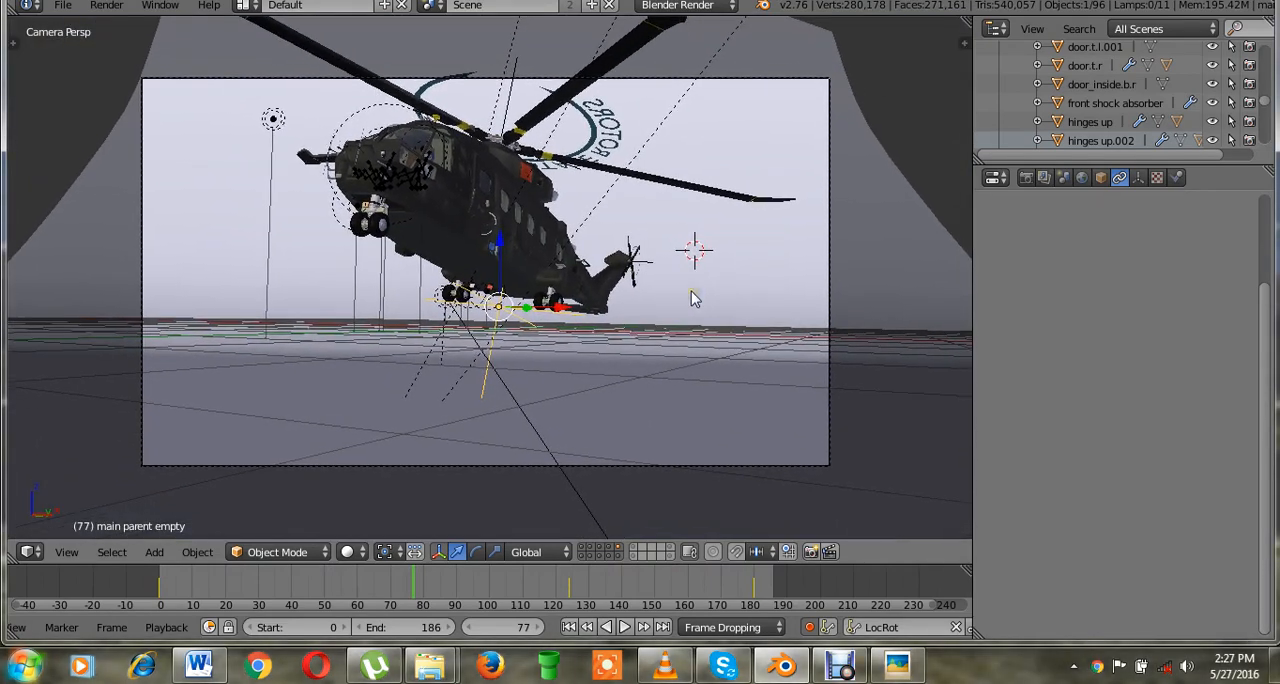
{"action": "key", "text": "ctrl+s"}
{"action": "double_click", "coordinate": [691, 292]}
Open the scene's render settings, and save over EH_101_helicopter - animated.blend again.
{"action": "left_click", "coordinate": [1025, 177]}
{"action": "key", "text": "ctrl+s"}
{"action": "double_click", "coordinate": [594, 252]}
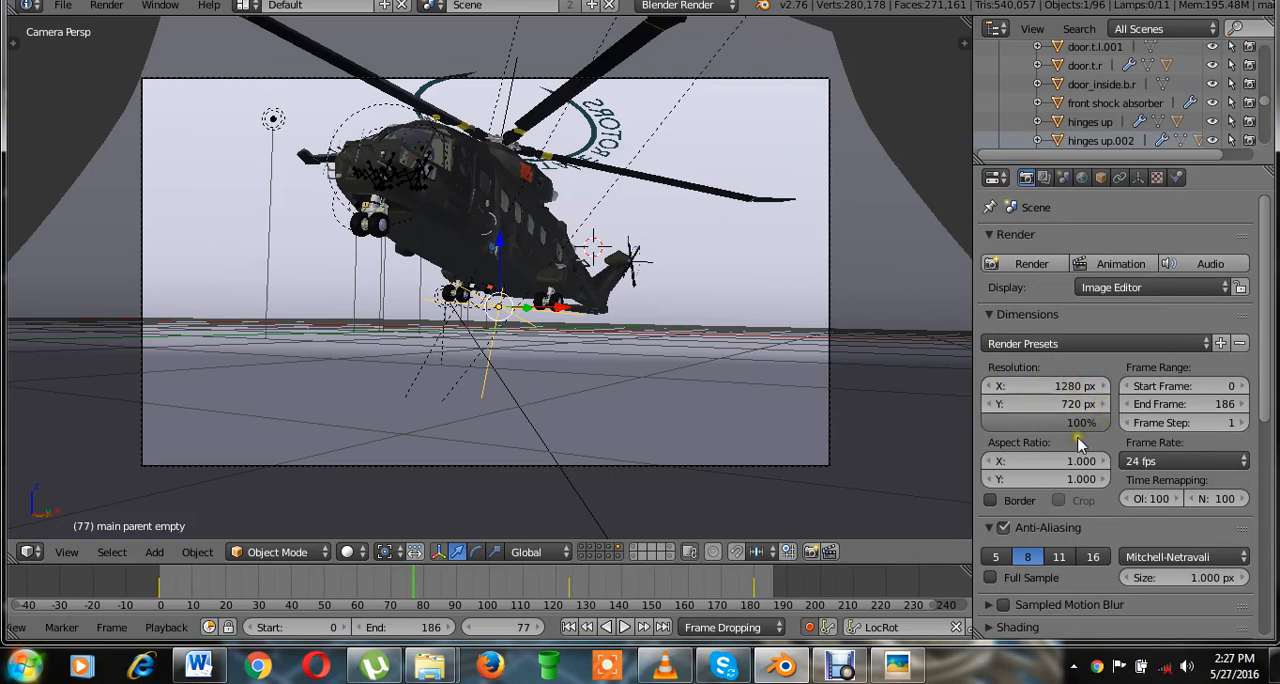
{"action": "key", "text": "ctrl+s"}
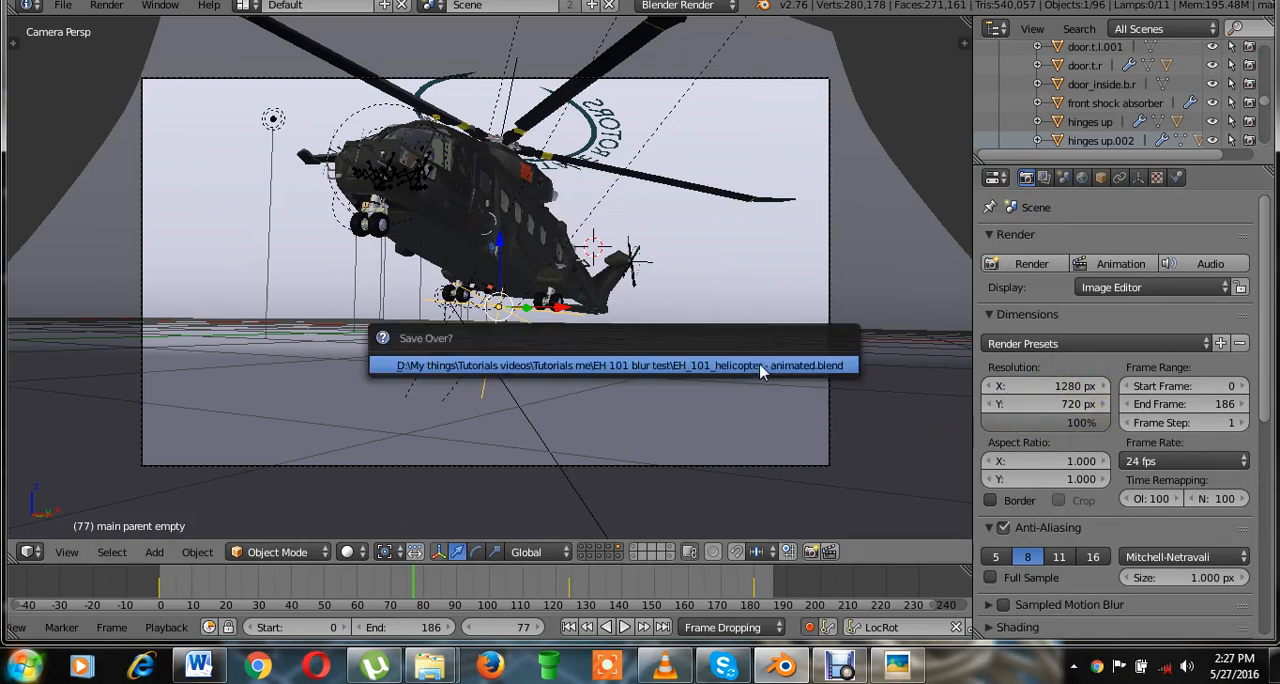
{"action": "left_click", "coordinate": [760, 368]}
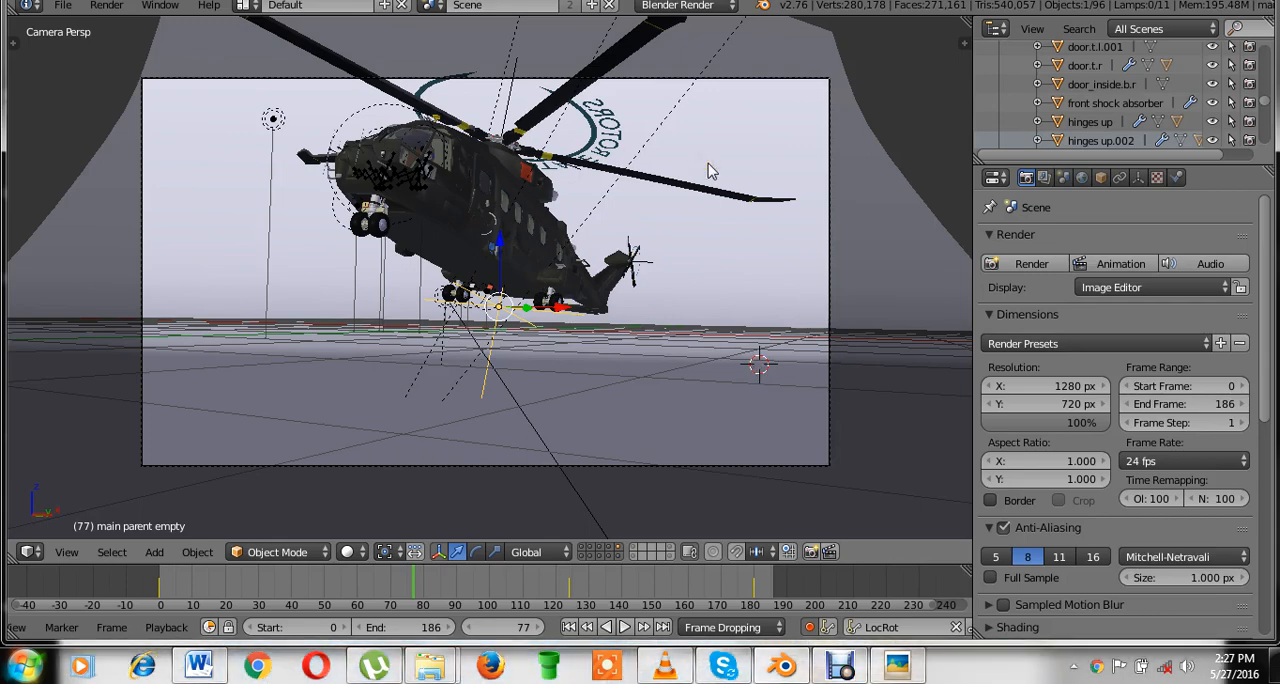
{"action": "key", "text": "ctrl+s"}
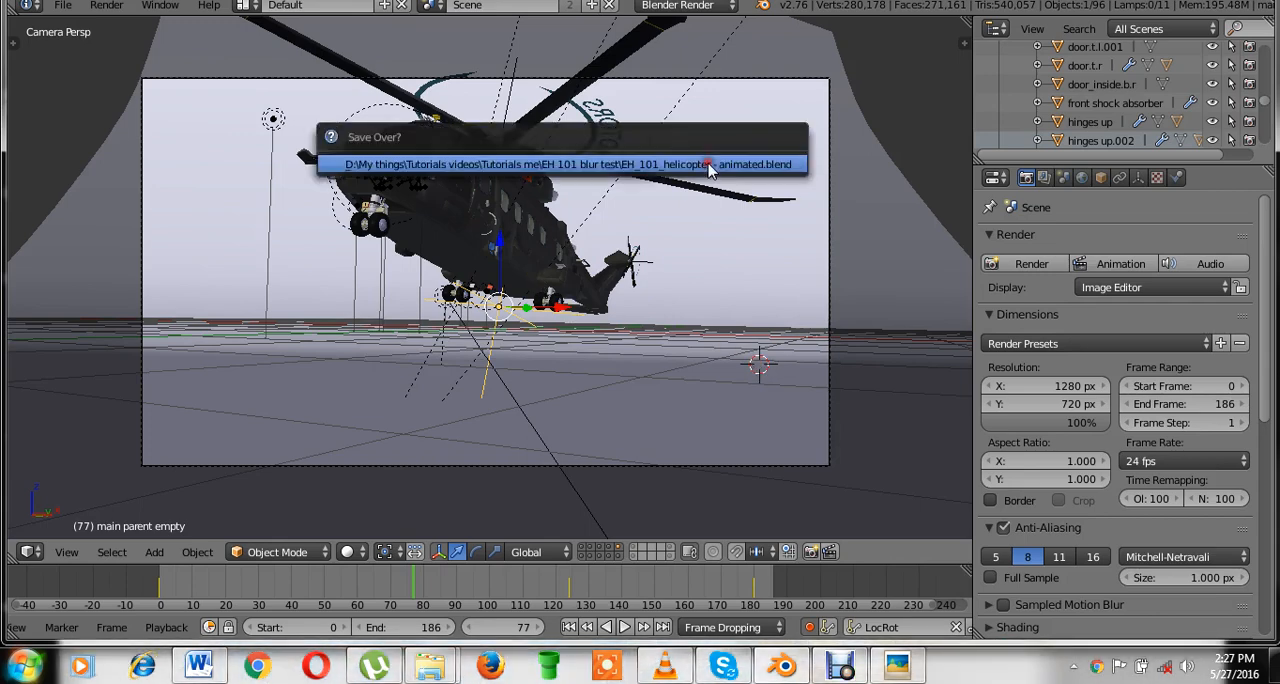
{"action": "left_click", "coordinate": [707, 163]}
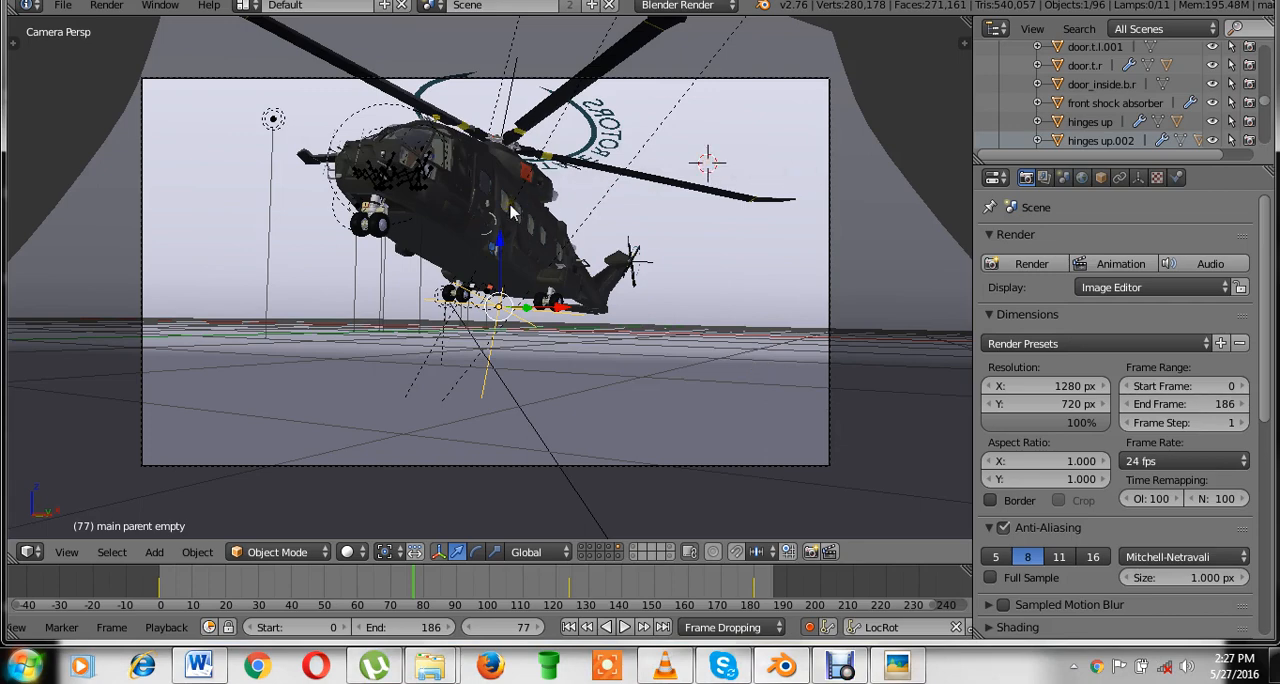
View the z.png helicopter render in Picasa Photo Viewer, then switch back to Blender, open the World settings and save the scene.
{"action": "left_click", "coordinate": [897, 666]}
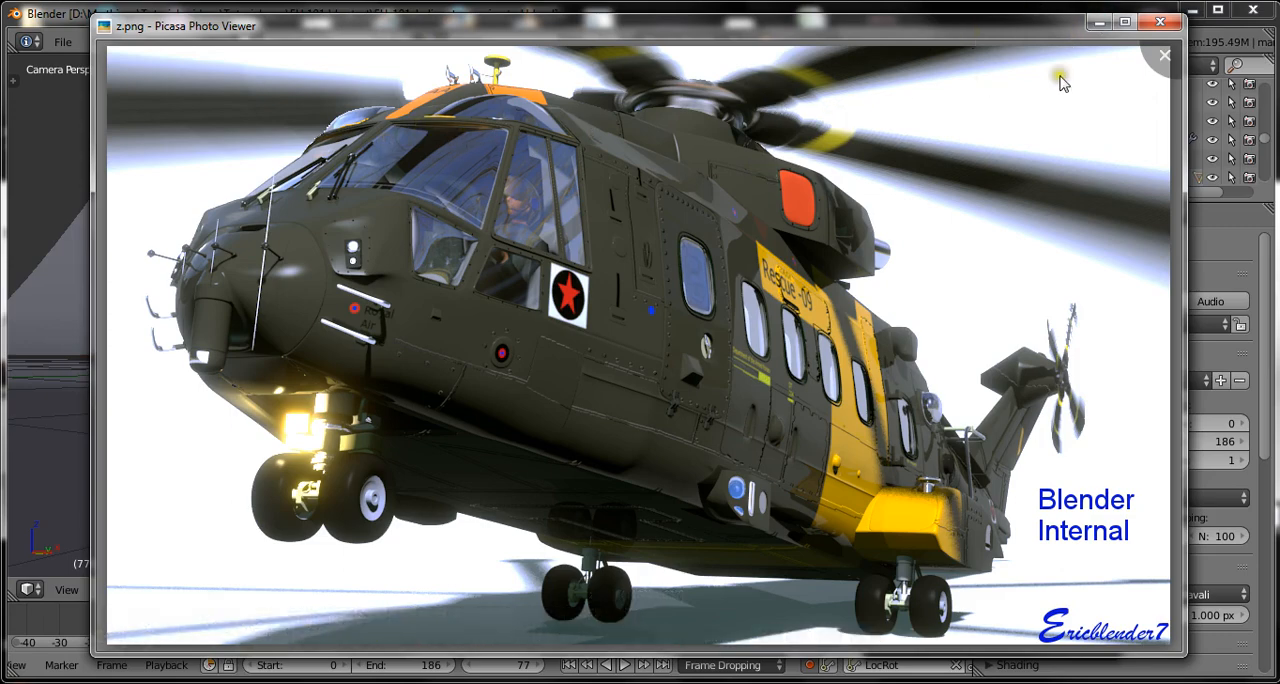
{"action": "left_click", "coordinate": [1097, 22]}
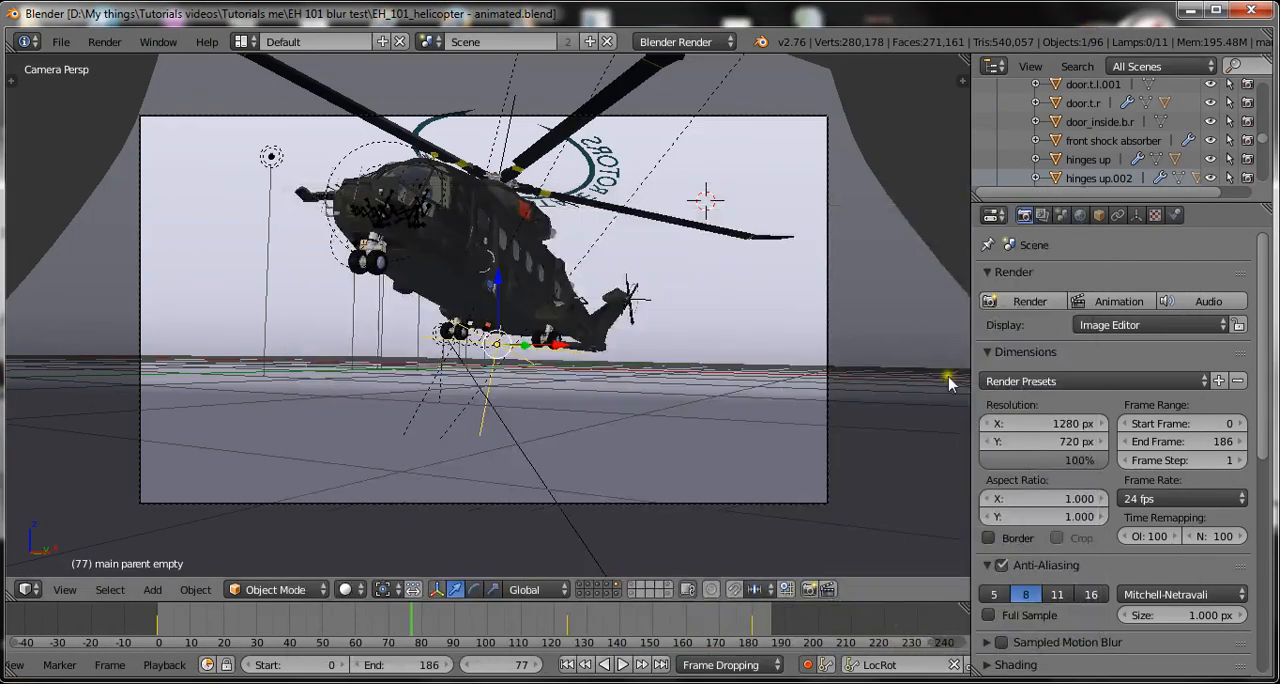
{"action": "left_click", "coordinate": [1080, 216]}
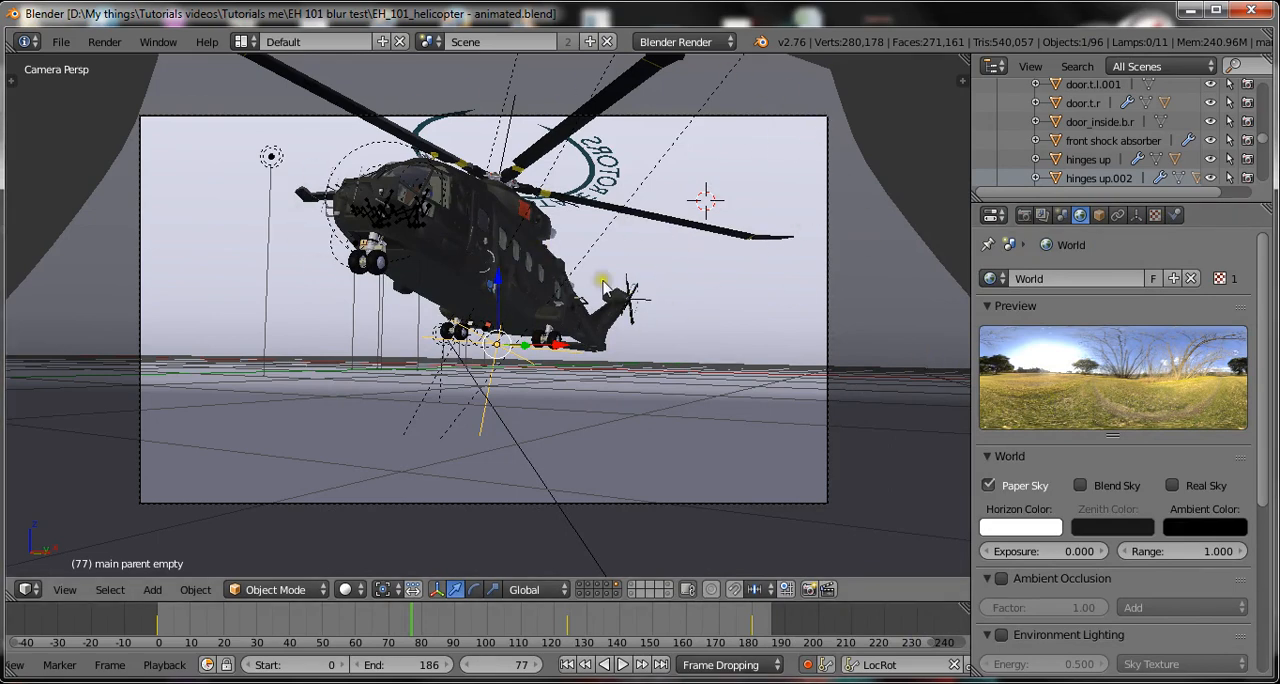
{"action": "key", "text": "ctrl+s"}
{"action": "left_click", "coordinate": [559, 251]}
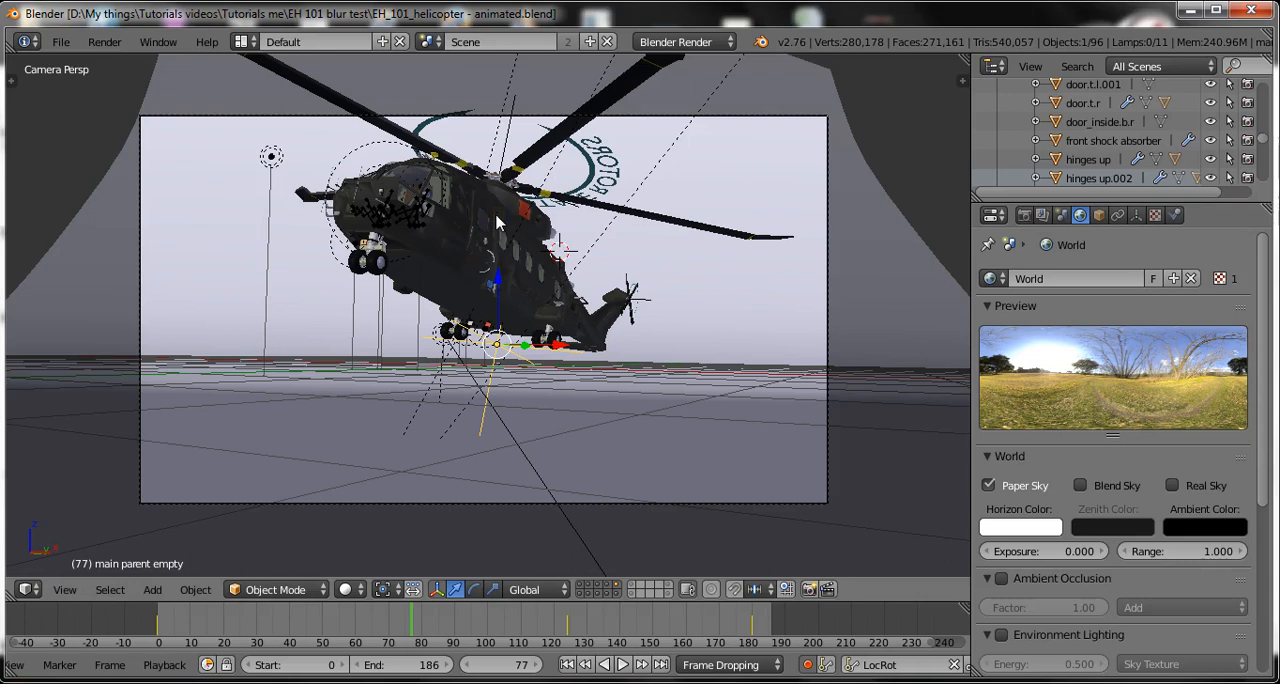
Close the z.png image viewer and render frame 77 from the camera as a still image.
{"action": "scroll", "coordinate": [497, 222], "scroll_direction": "up", "scroll_amount": 1}
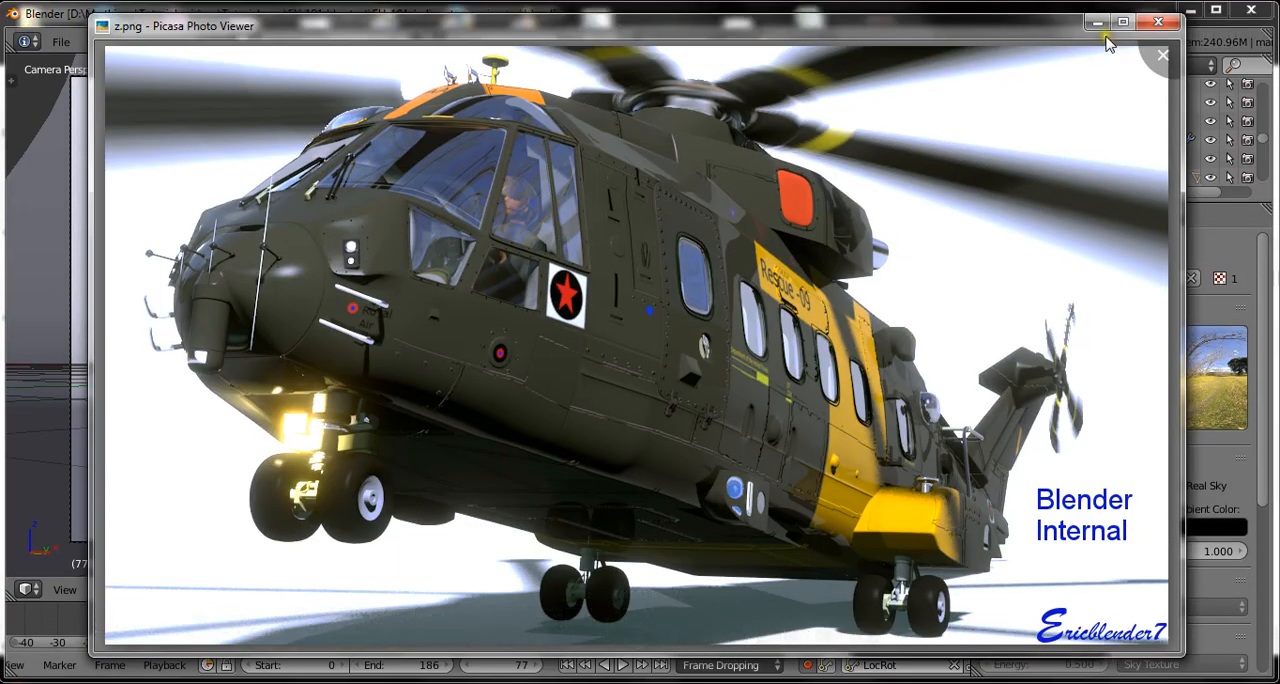
{"action": "left_click", "coordinate": [1162, 17]}
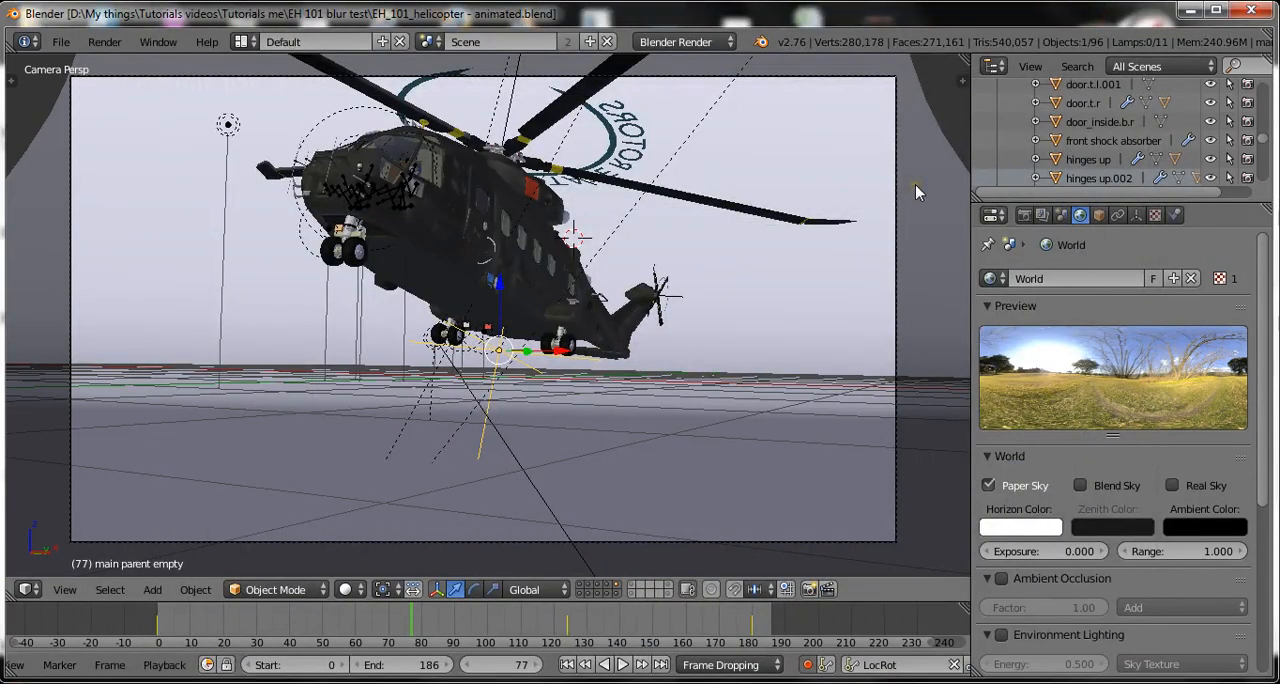
{"action": "left_click", "coordinate": [106, 44]}
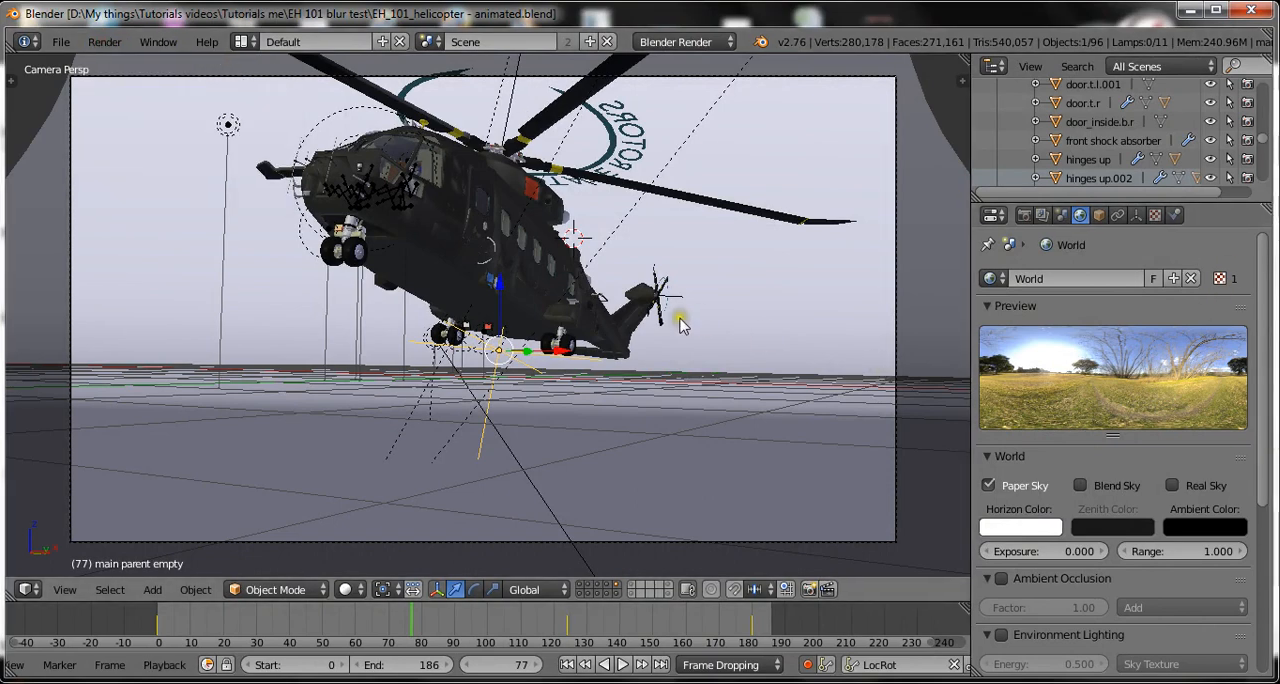
{"action": "key", "text": "F12"}
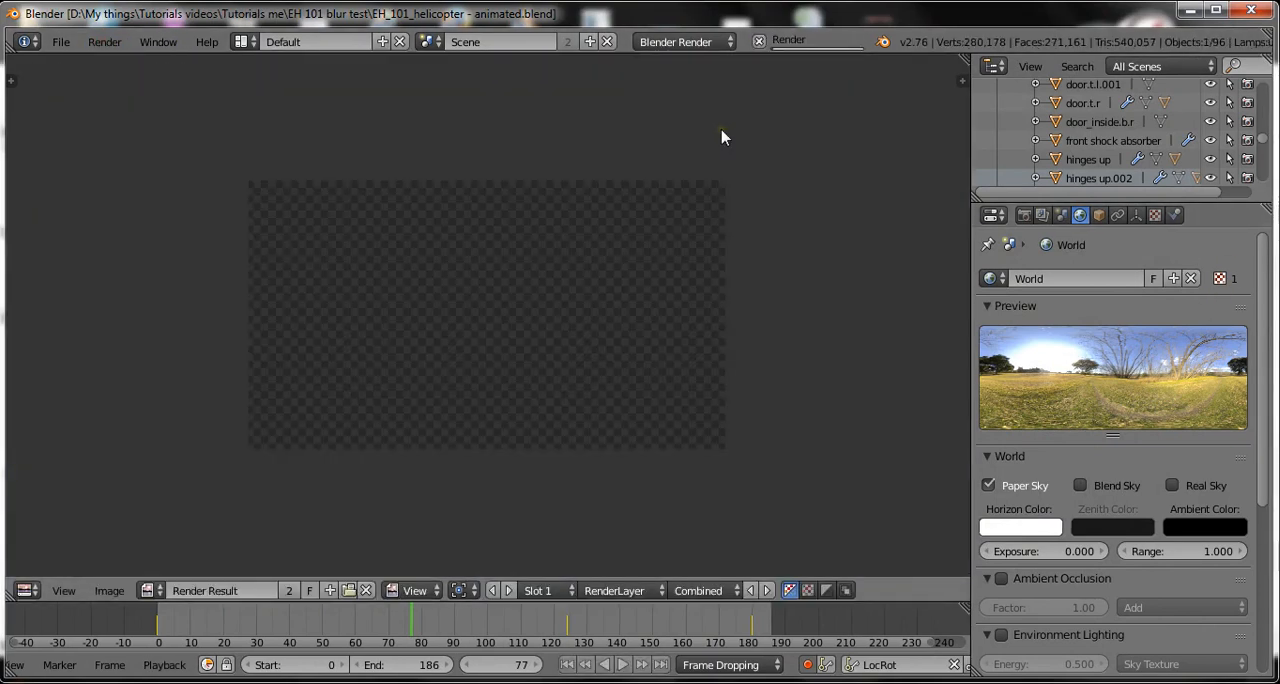
{"action": "scroll", "coordinate": [738, 248], "scroll_direction": "up", "scroll_amount": 1}
{"action": "mouse_move", "coordinate": [779, 280]}
{"action": "middle_mouse_down"}
{"action": "mouse_move", "coordinate": [749, 281]}
{"action": "mouse_move", "coordinate": [763, 295]}
{"action": "middle_mouse_up"}
{"action": "scroll", "coordinate": [768, 282], "scroll_direction": "up", "scroll_amount": 1}
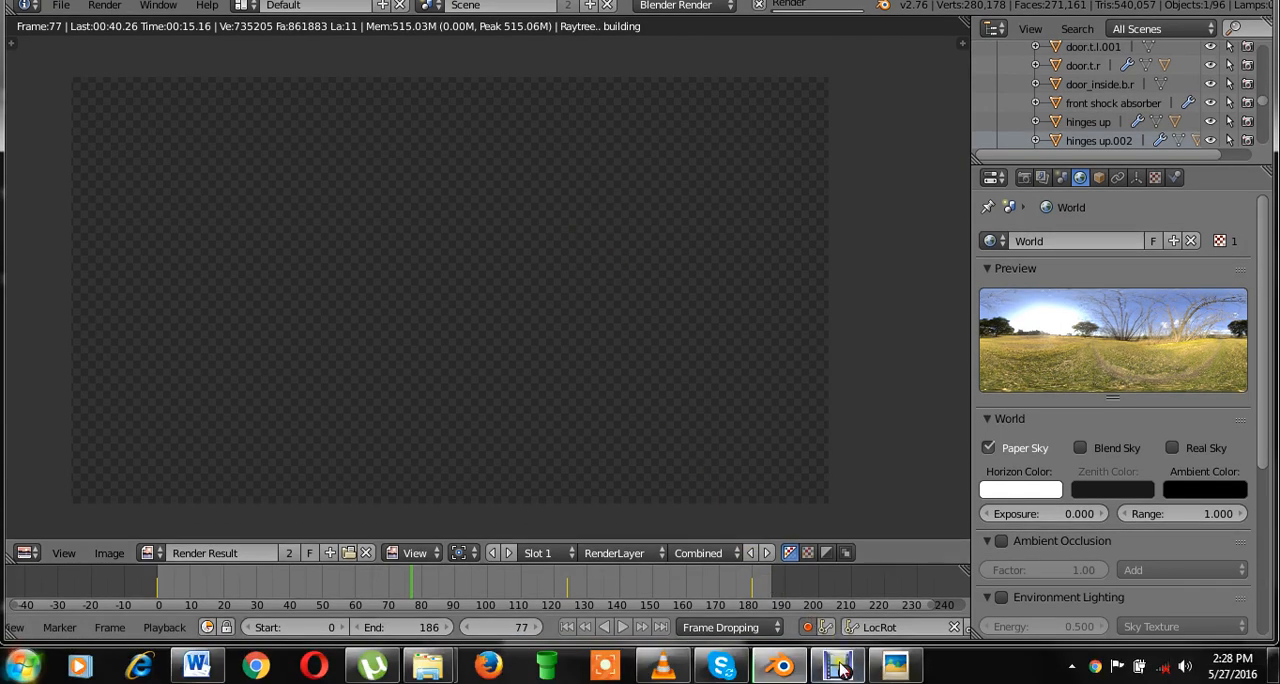
{"action": "left_click", "coordinate": [838, 665]}
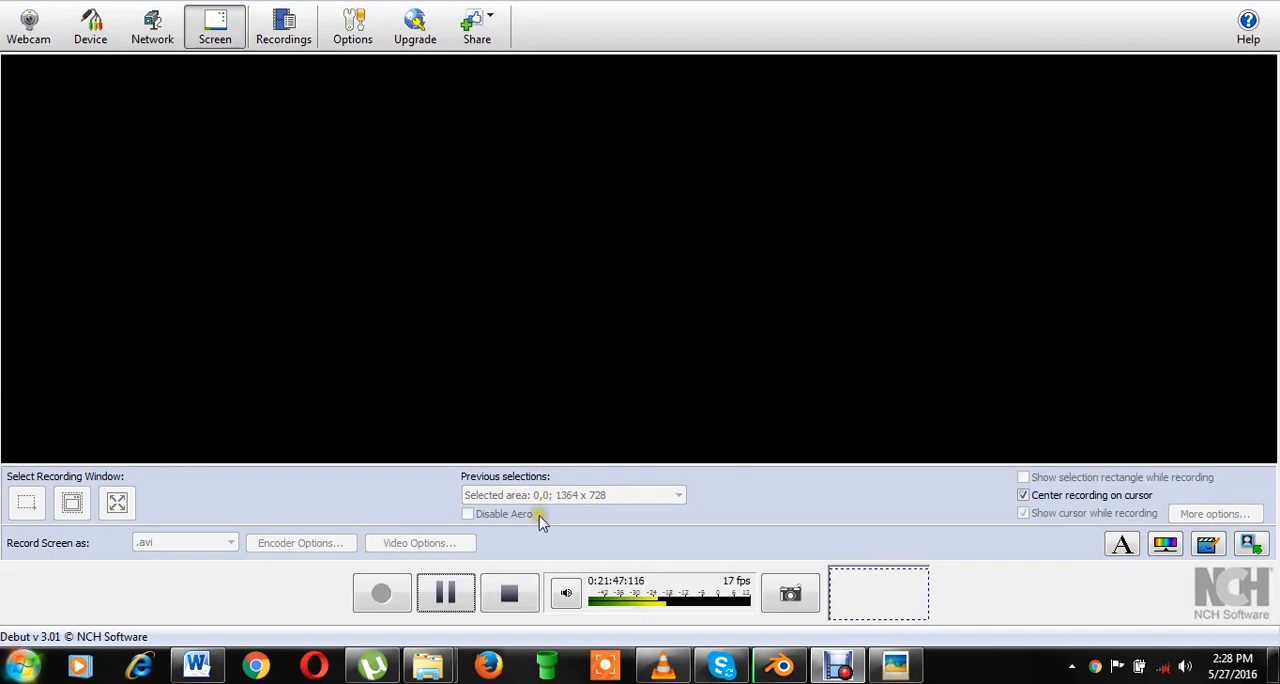
{"action": "left_click", "coordinate": [446, 593]}
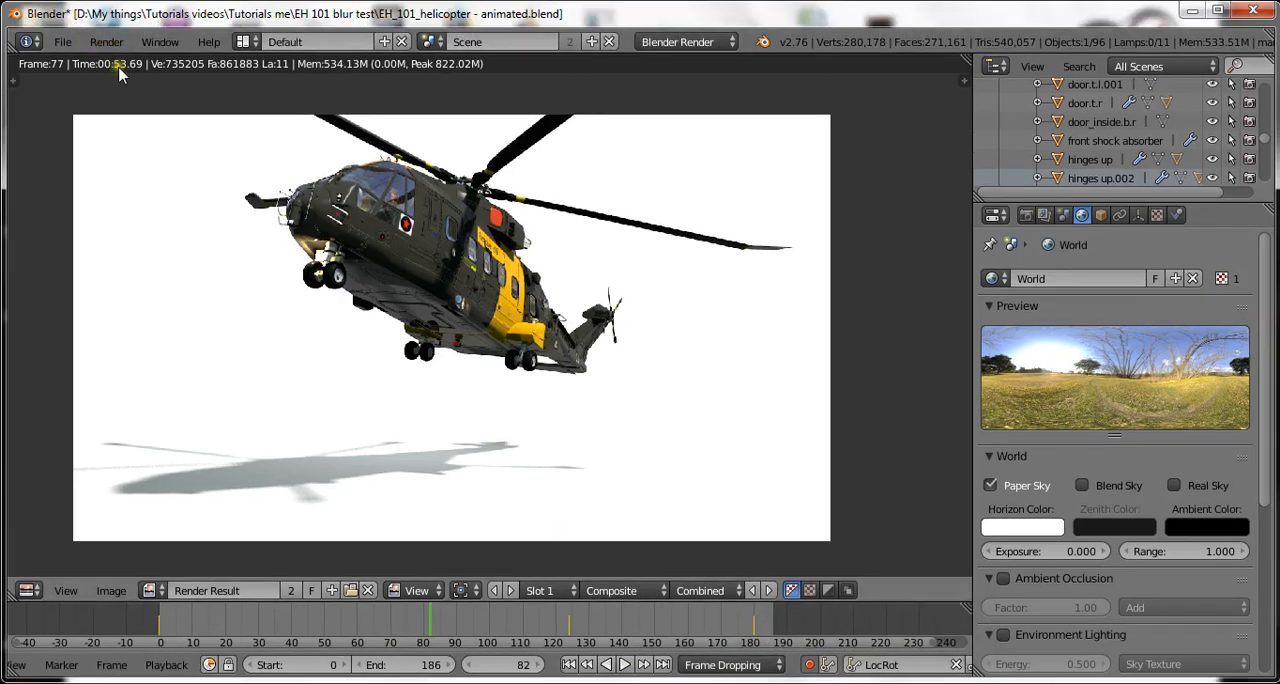
Save over the existing EH_101_helicopter - animated.blend file and examine the frame 77 render up close.
{"action": "key", "text": "ctrl+s"}
{"action": "key", "text": "Return"}
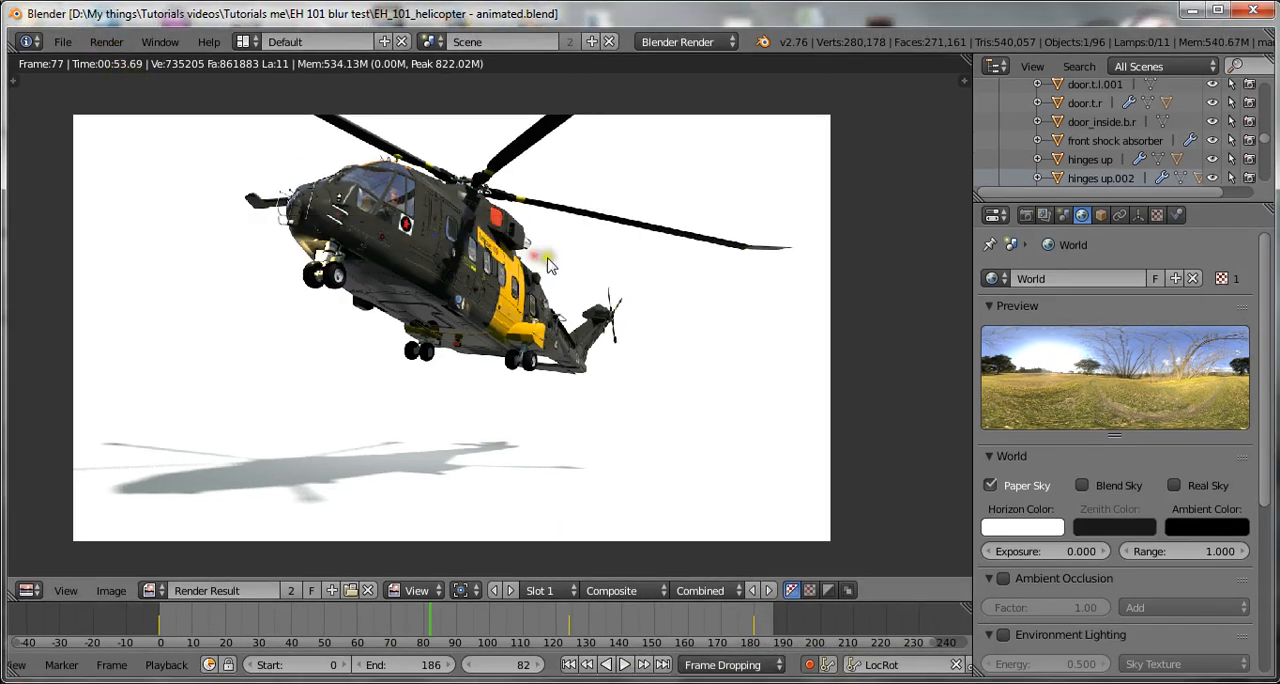
{"action": "scroll", "coordinate": [613, 298], "scroll_direction": "up", "scroll_amount": 1}
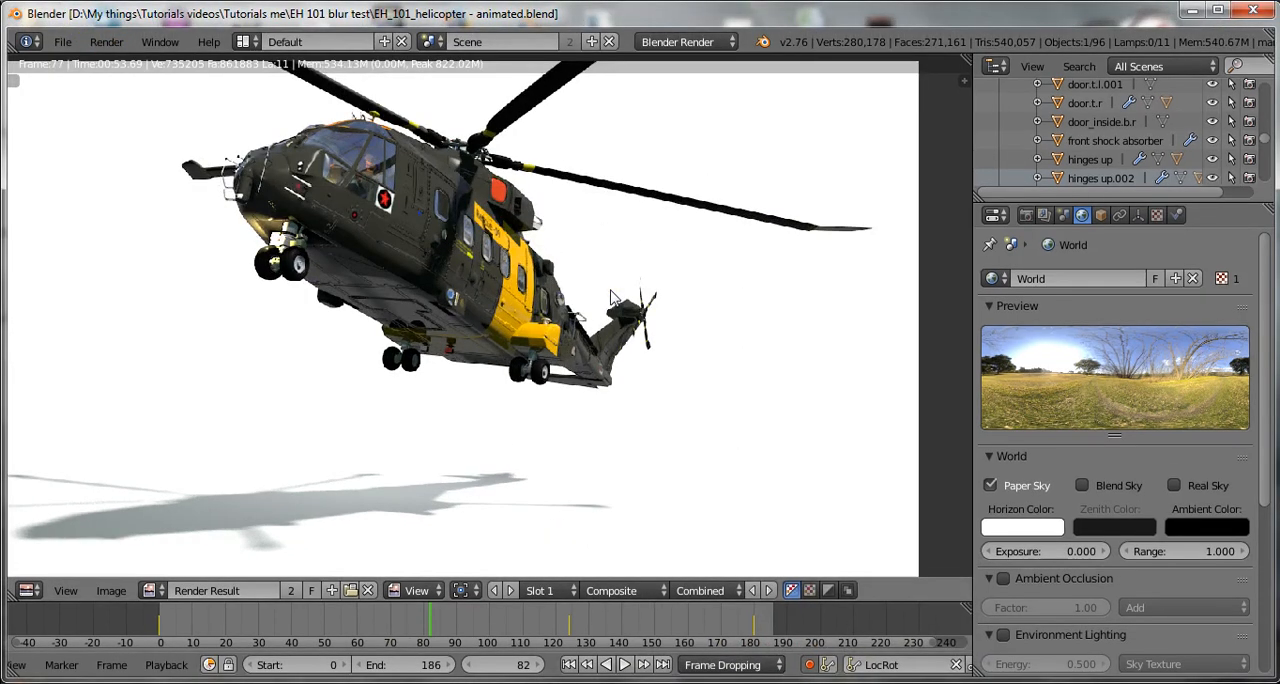
{"action": "scroll", "coordinate": [613, 298], "scroll_direction": "up", "scroll_amount": 2}
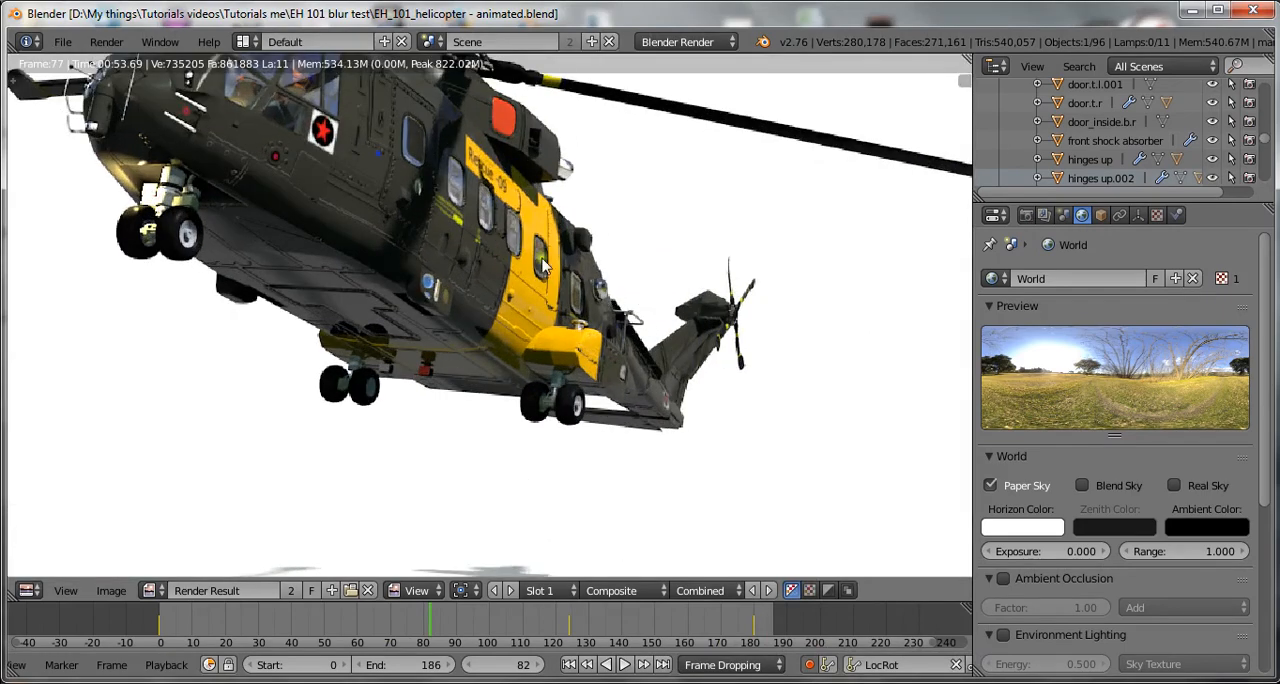
{"action": "middle_click_drag", "start_coordinate": [543, 265], "coordinate": [690, 352]}
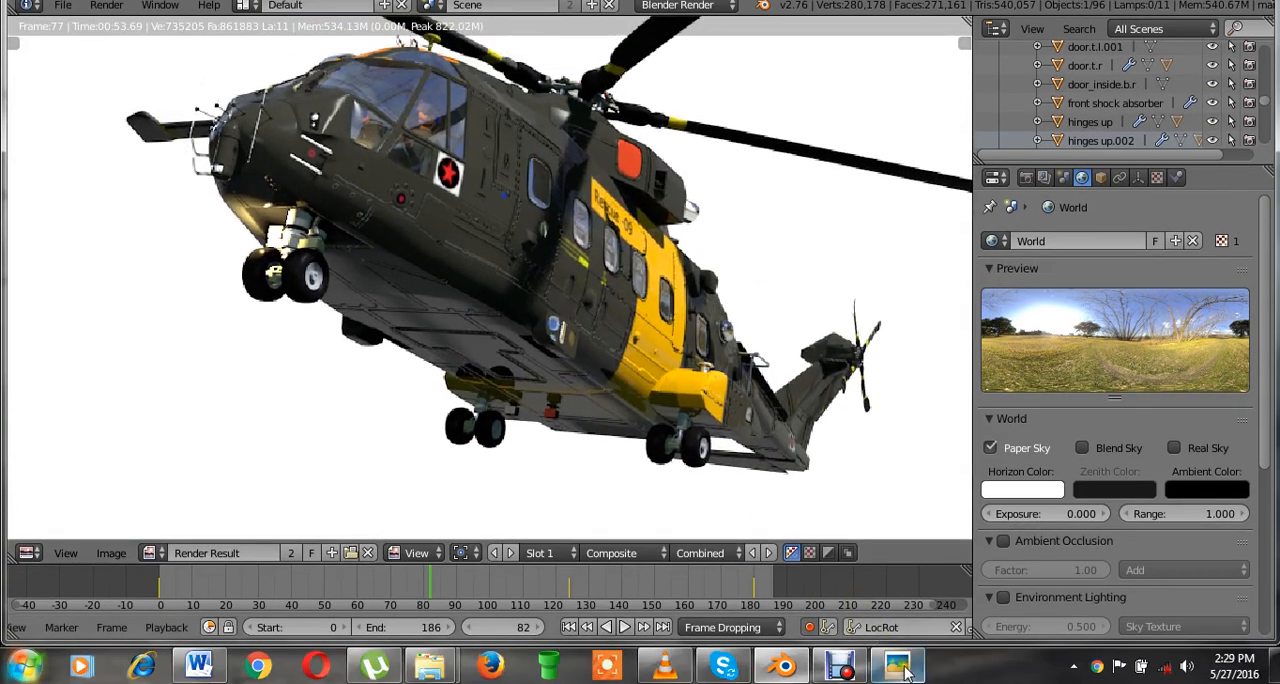
Compare the z.png helicopter picture with the frame 77 render, focusing on the front landing gear light.
{"action": "left_click", "coordinate": [898, 664]}
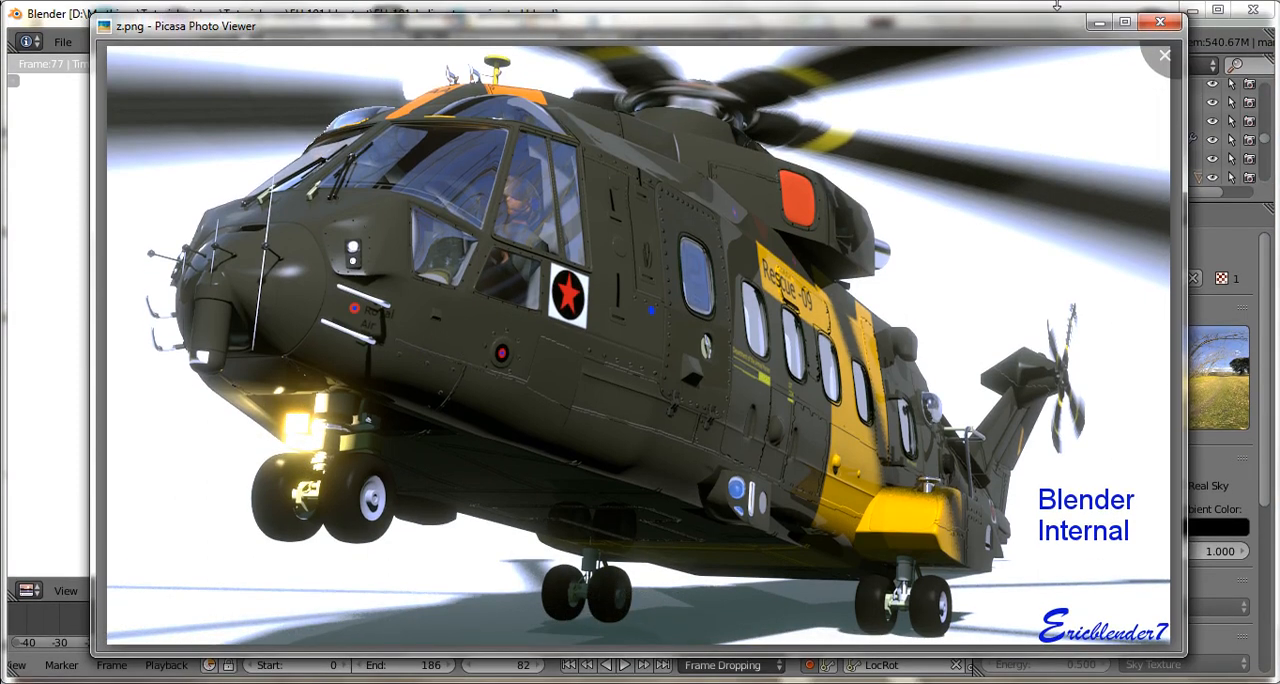
{"action": "left_click", "coordinate": [1099, 22]}
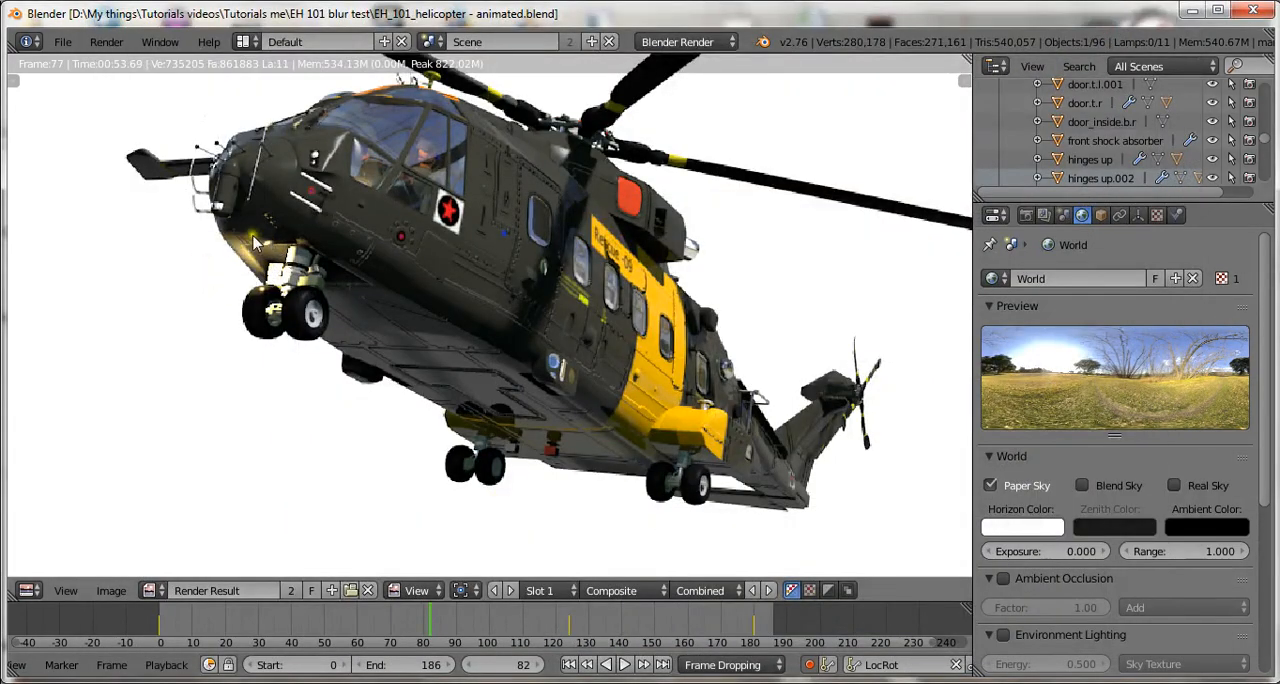
{"action": "scroll", "coordinate": [276, 288], "scroll_direction": "up", "scroll_amount": 2}
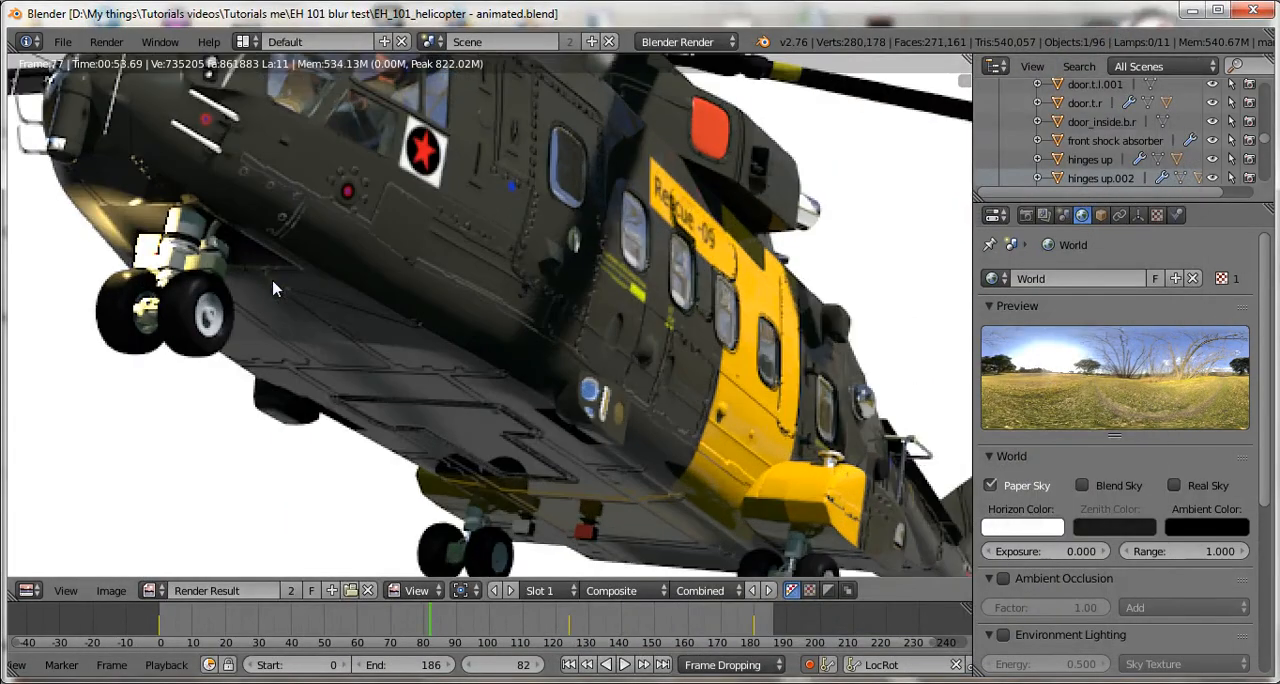
{"action": "scroll", "coordinate": [273, 282], "scroll_direction": "down", "scroll_amount": 2}
Close the render result and select the front shock absorber of the nose landing gear in the camera view.
{"action": "key", "text": "Escape"}
{"action": "scroll", "coordinate": [256, 262], "scroll_direction": "up", "scroll_amount": 3}
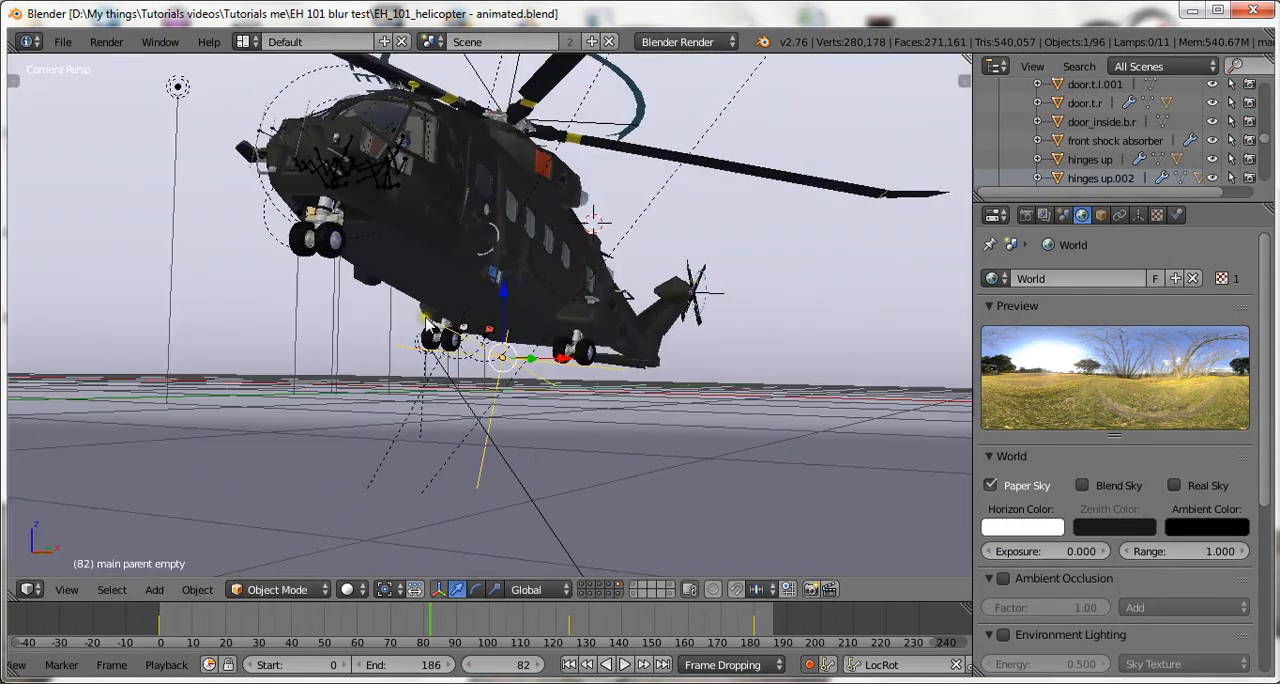
{"action": "scroll", "coordinate": [258, 230], "scroll_direction": "up", "scroll_amount": 8}
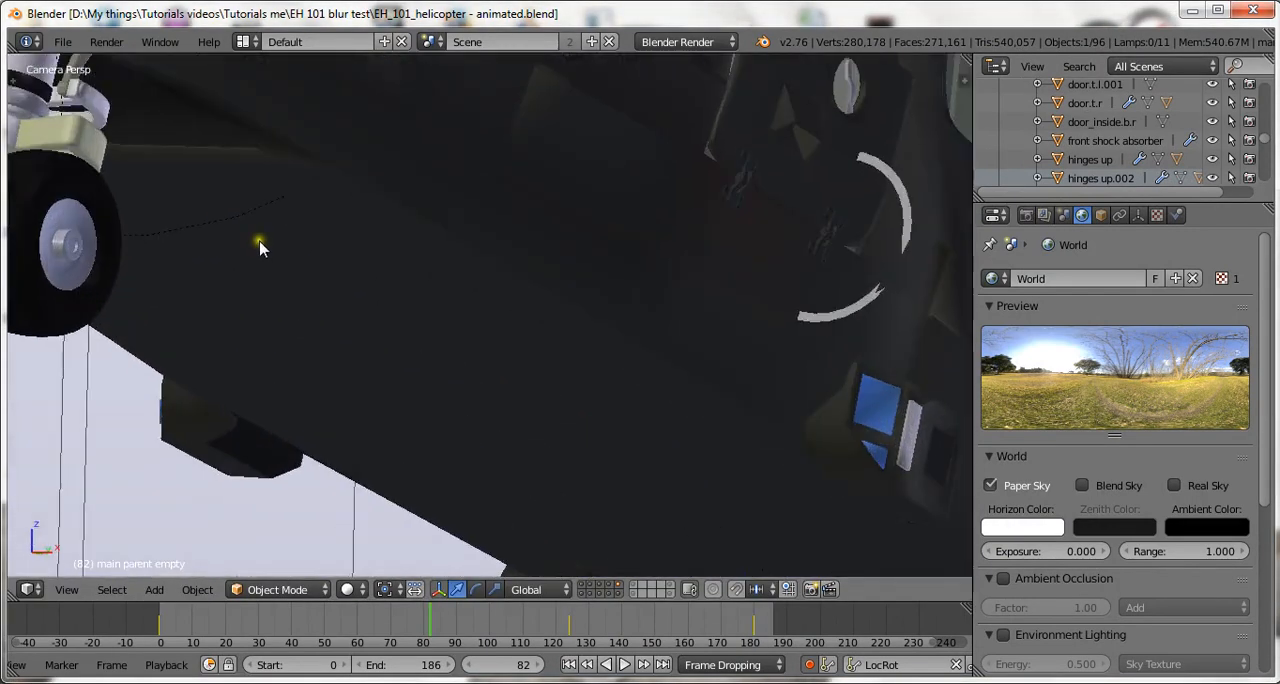
{"action": "middle_click_drag", "start_coordinate": [503, 335], "coordinate": [671, 380], "text": "shift"}
{"action": "scroll", "coordinate": [671, 380], "scroll_direction": "up", "scroll_amount": 4}
{"action": "right_click", "coordinate": [276, 181]}
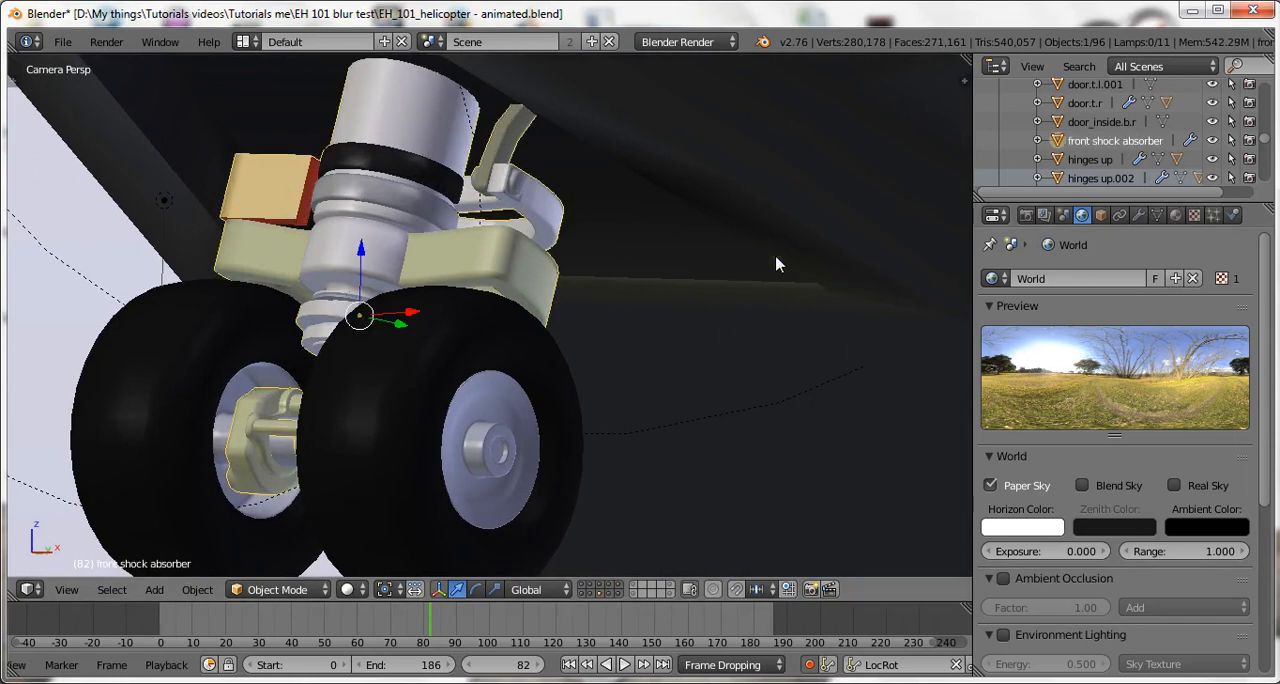
Show the front shock absorber's glass material and, in Edit Mode, select and deselect its faces to identify the lamp.
{"action": "left_click", "coordinate": [1176, 215]}
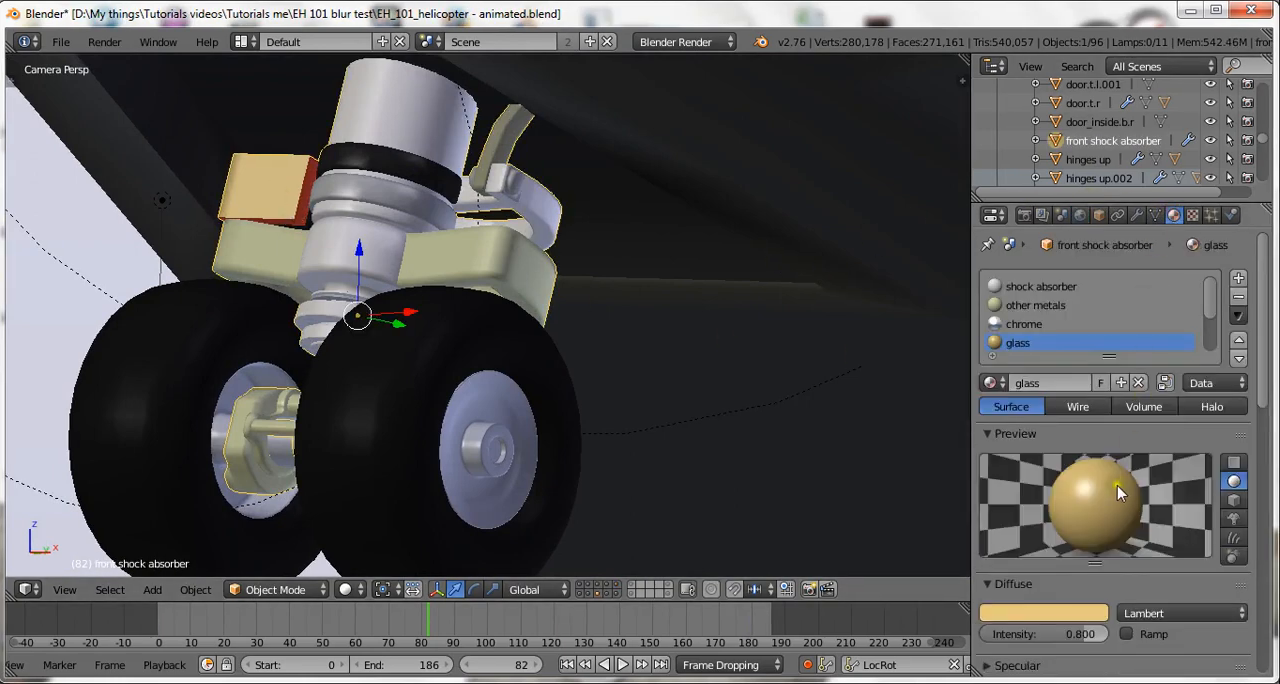
{"action": "scroll", "coordinate": [1073, 299], "scroll_direction": "down", "scroll_amount": 3}
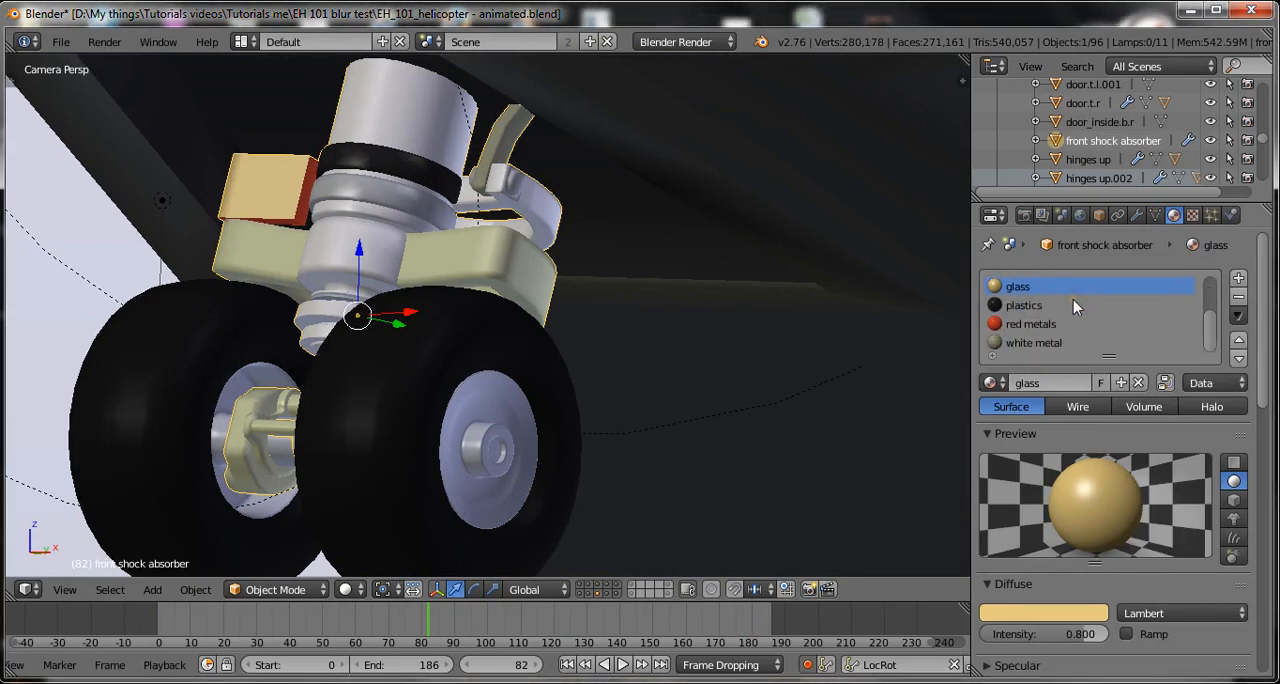
{"action": "scroll", "coordinate": [1073, 299], "scroll_direction": "up", "scroll_amount": 2}
{"action": "key", "text": "Tab"}
{"action": "scroll", "coordinate": [466, 286], "scroll_direction": "up", "scroll_amount": 2}
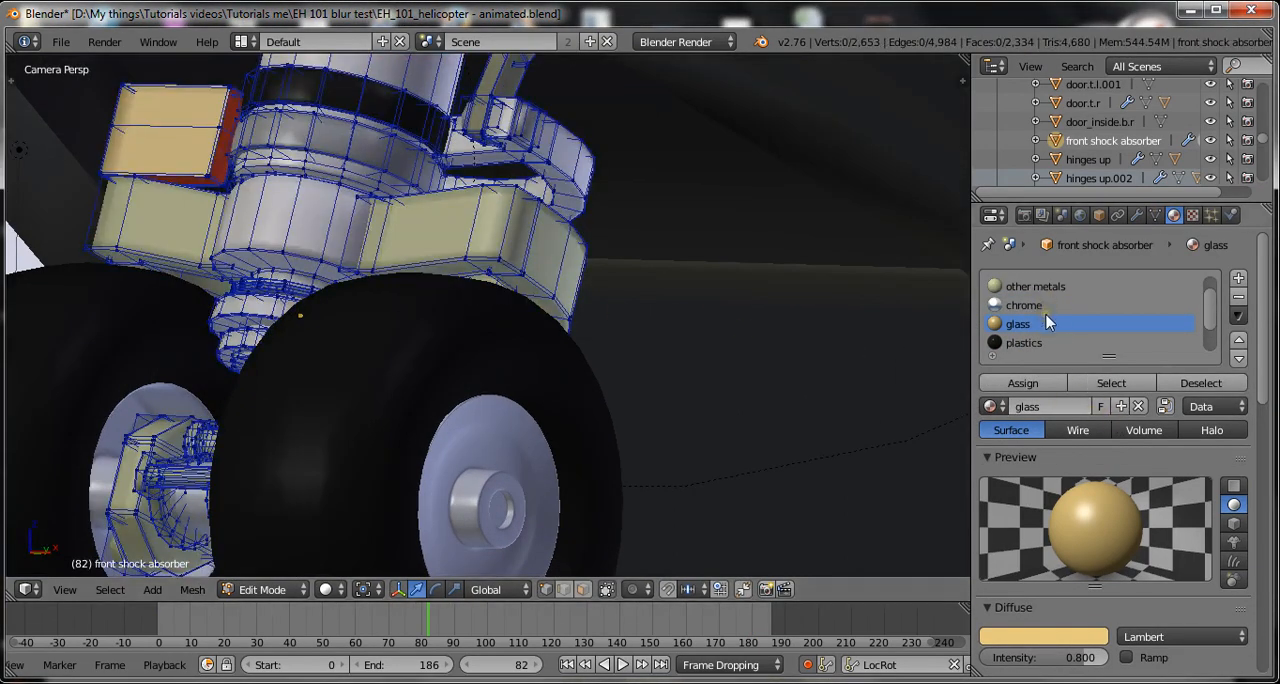
{"action": "scroll", "coordinate": [1048, 322], "scroll_direction": "up", "scroll_amount": 1}
{"action": "scroll", "coordinate": [1024, 301], "scroll_direction": "down", "scroll_amount": 2}
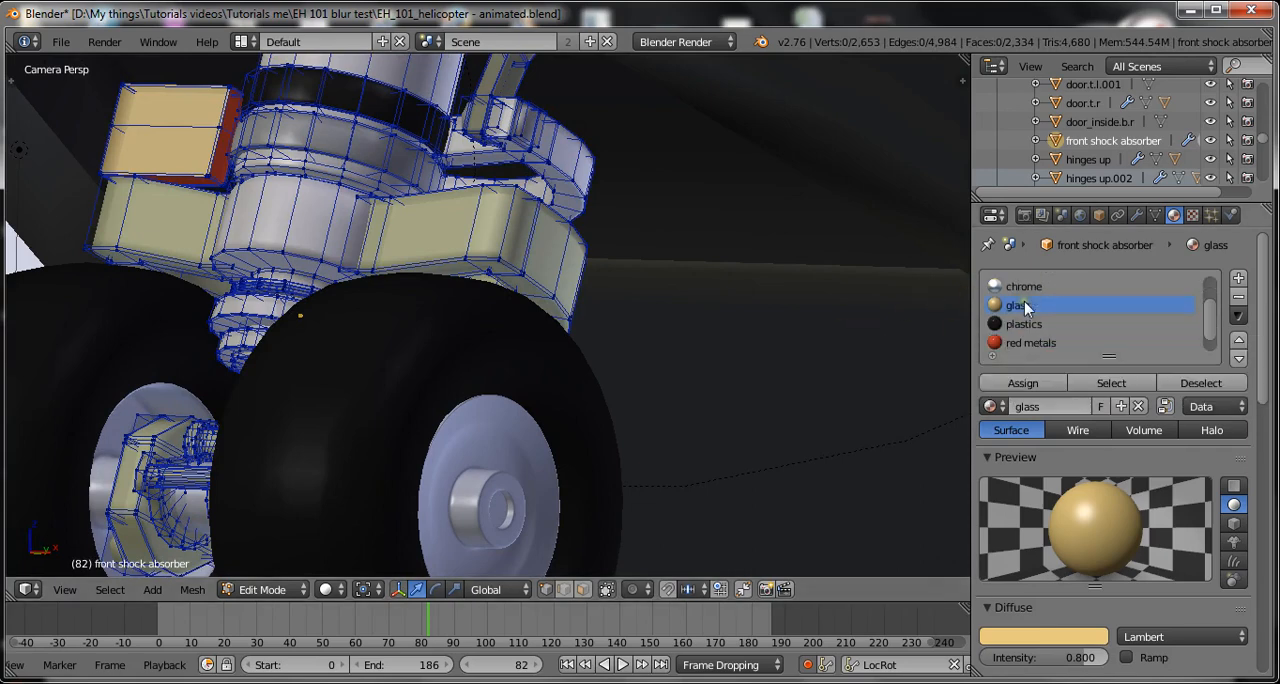
{"action": "left_click", "coordinate": [1132, 378]}
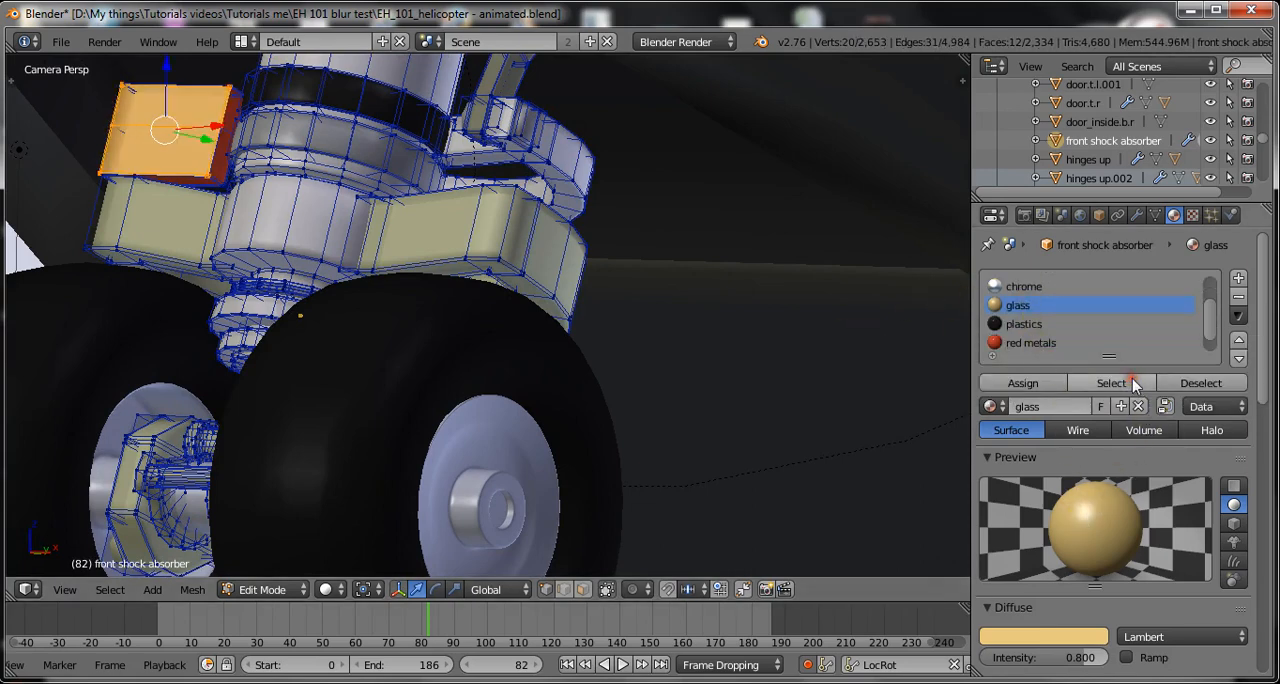
{"action": "left_click", "coordinate": [1200, 386]}
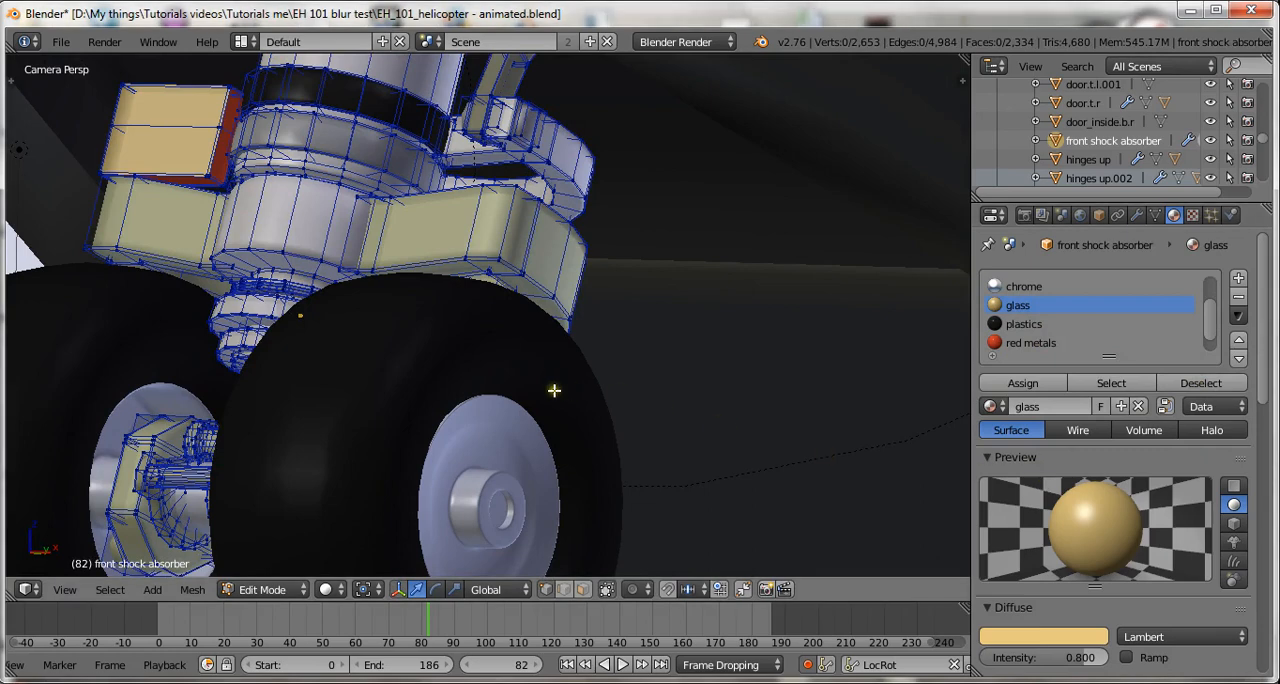
Set the glass material's Emit value to 10 in its shading settings and save the scene.
{"action": "scroll", "coordinate": [1120, 540], "scroll_direction": "down", "scroll_amount": 3}
{"action": "scroll", "coordinate": [1120, 540], "scroll_direction": "down", "scroll_amount": 4}
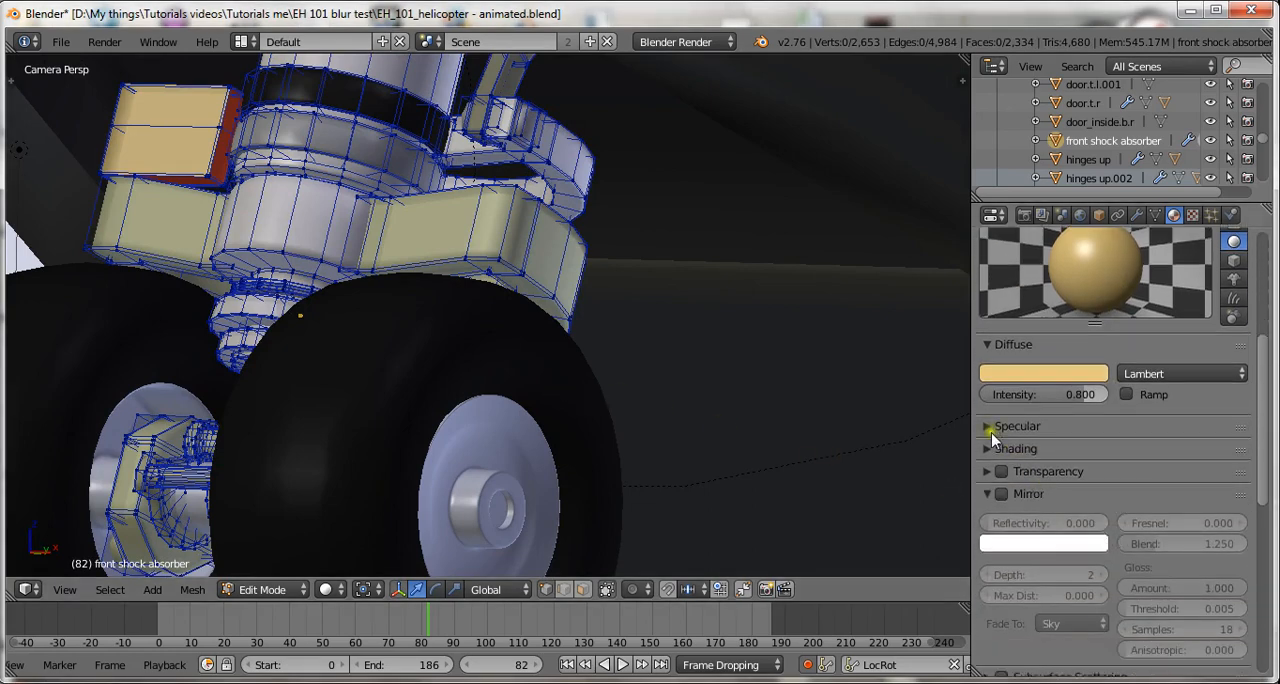
{"action": "scroll", "coordinate": [995, 450], "scroll_direction": "down", "scroll_amount": 3}
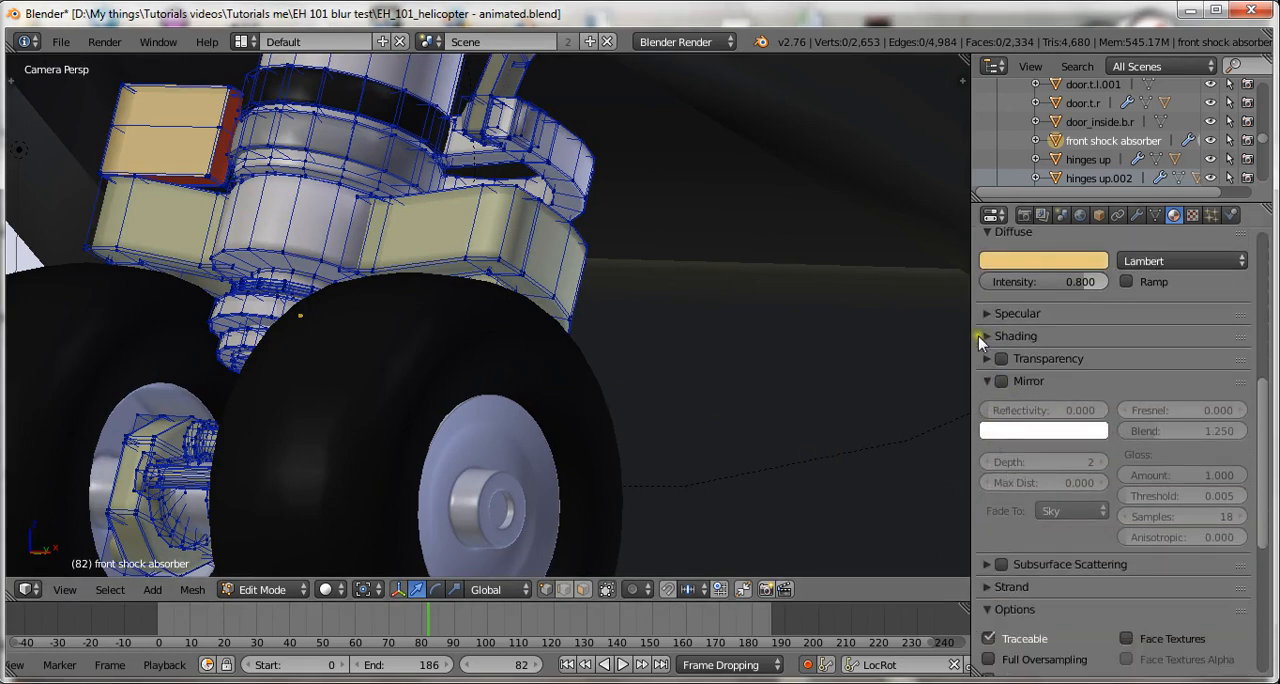
{"action": "left_click", "coordinate": [984, 336]}
{"action": "left_click", "coordinate": [1041, 365]}
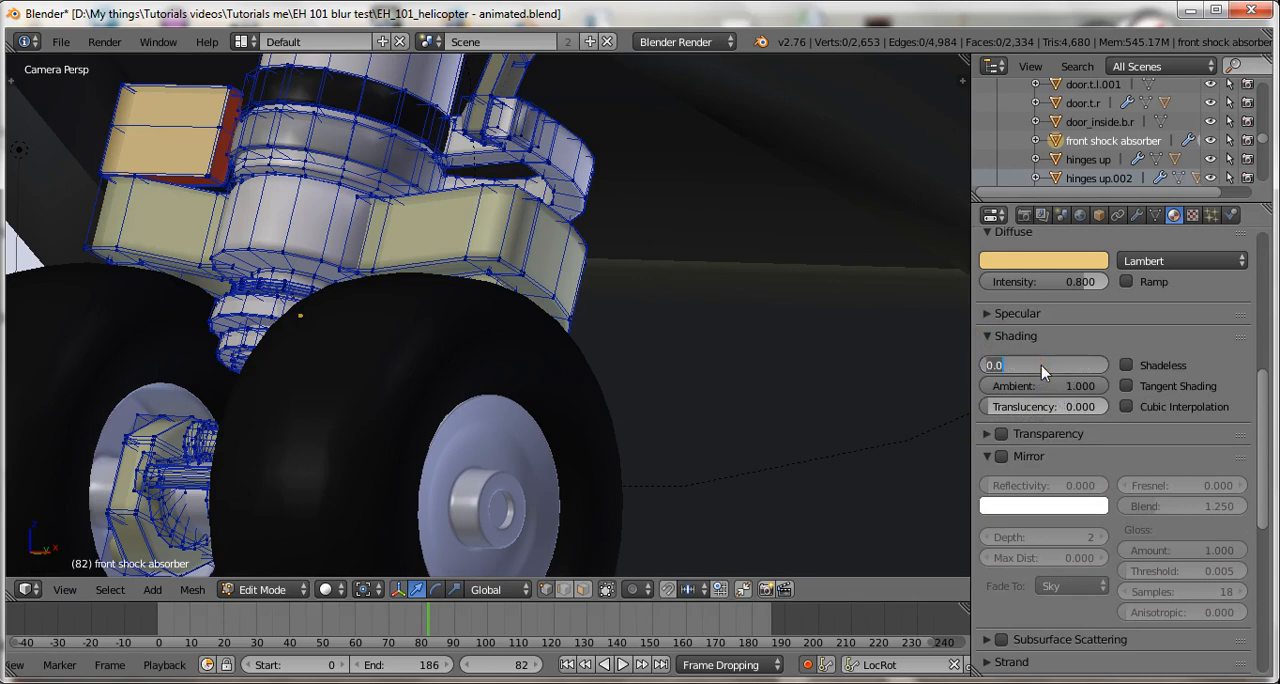
{"action": "type", "text": "10"}
{"action": "key", "text": "Return"}
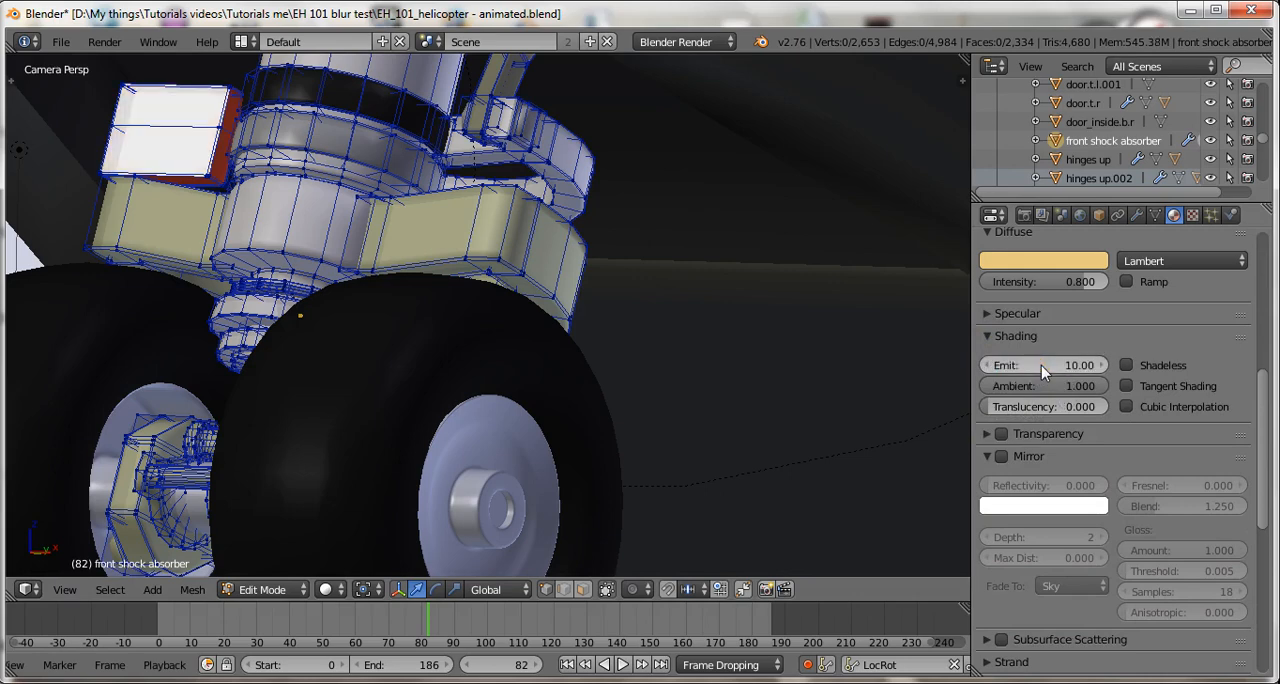
{"action": "key", "text": "ctrl+s"}
{"action": "left_click", "coordinate": [820, 297]}
{"action": "scroll", "coordinate": [813, 358], "scroll_direction": "down", "scroll_amount": 3}
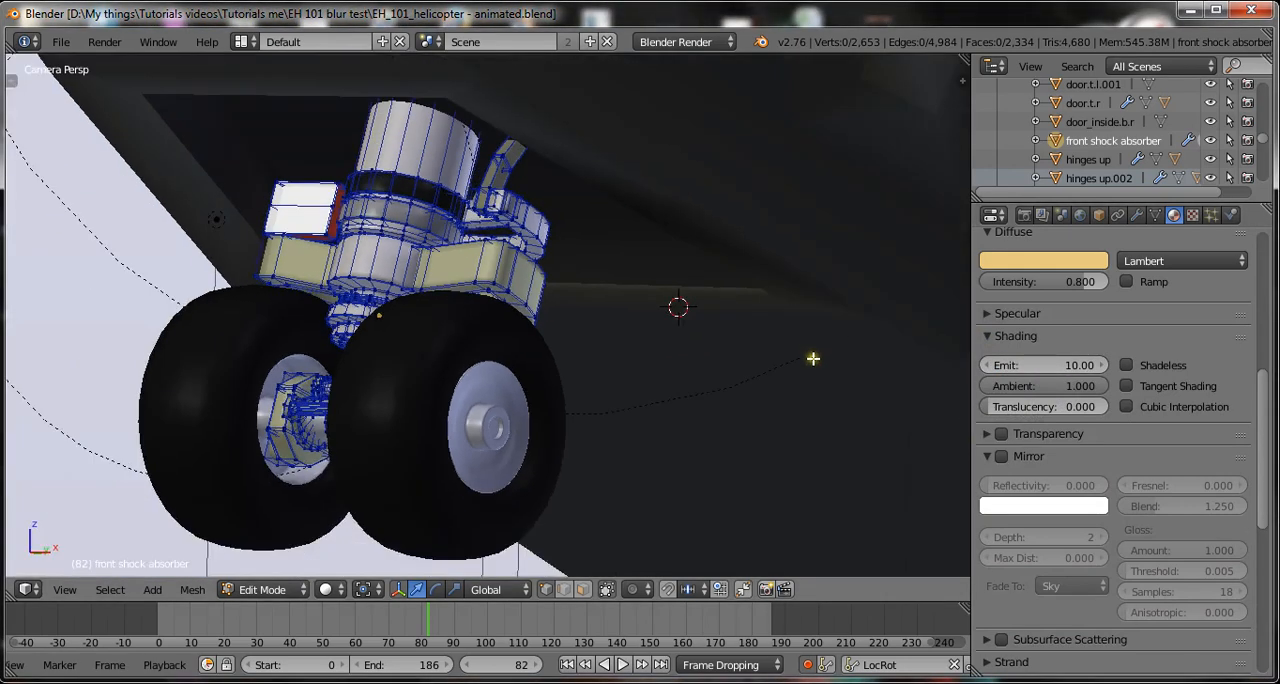
{"action": "scroll", "coordinate": [813, 358], "scroll_direction": "down", "scroll_amount": 3}
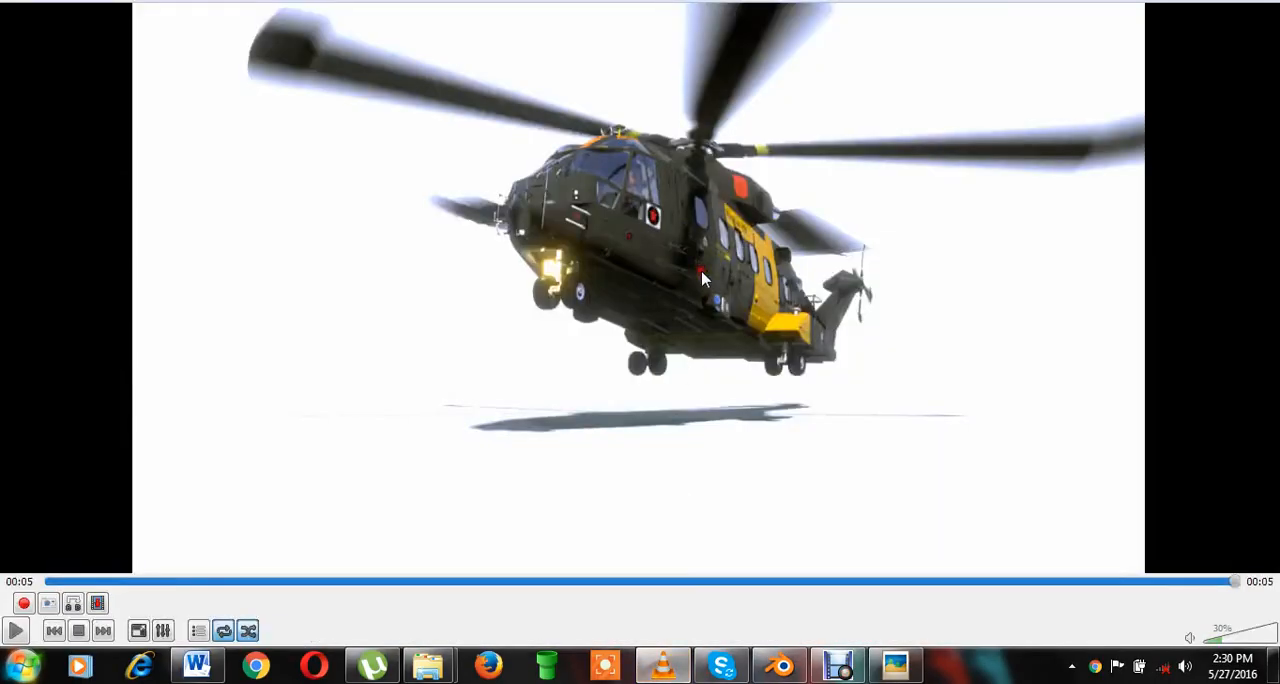
Replay the rendered 0001-0141.avi animation in VLC media player and return to Blender.
{"action": "left_click", "coordinate": [17, 630]}
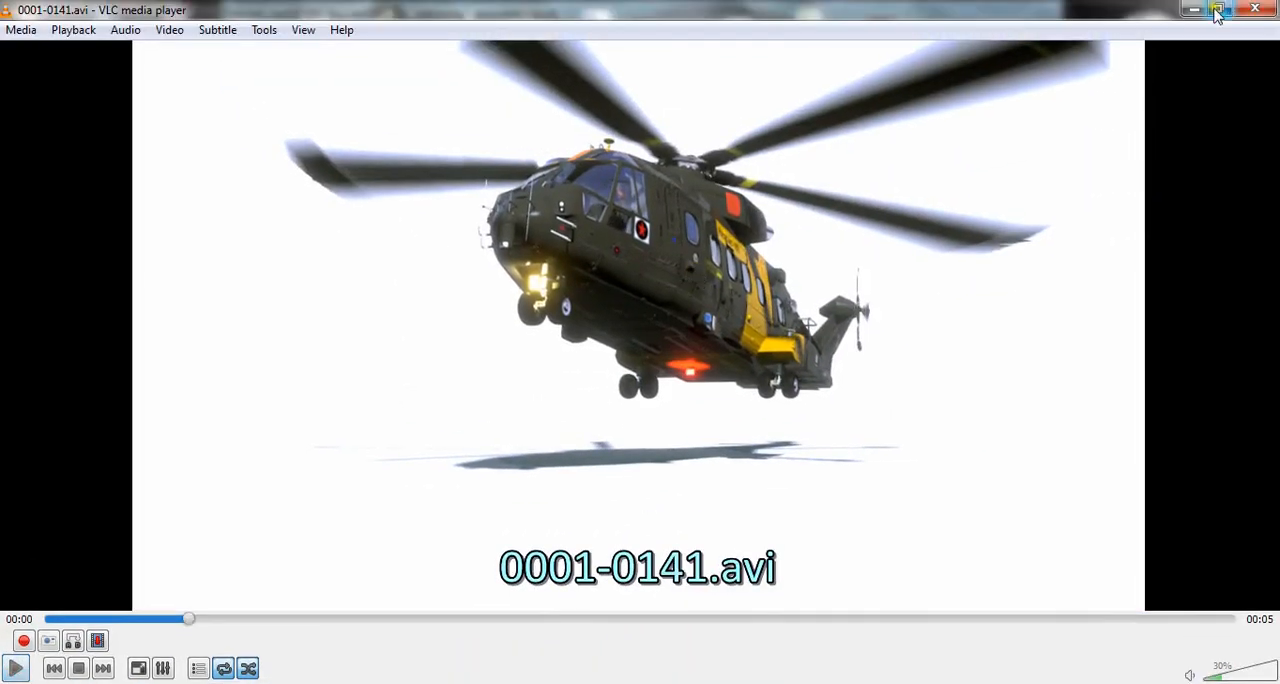
{"action": "left_click", "coordinate": [1199, 11]}
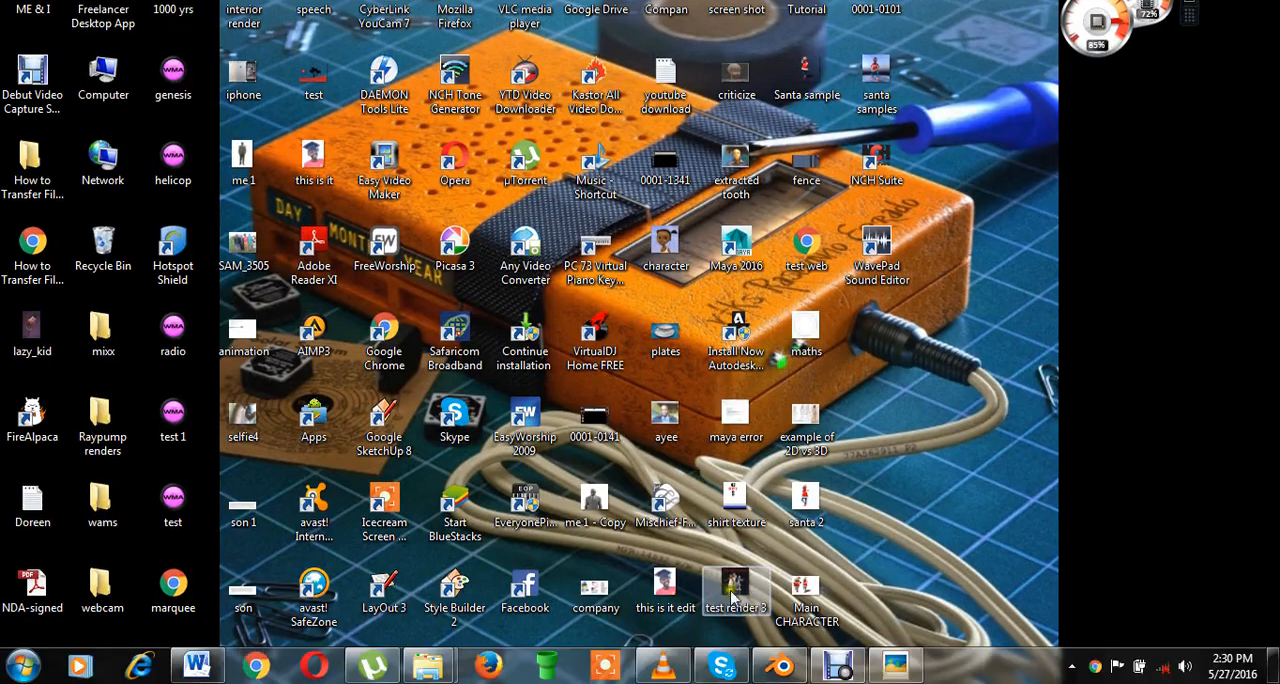
{"action": "left_click", "coordinate": [782, 665]}
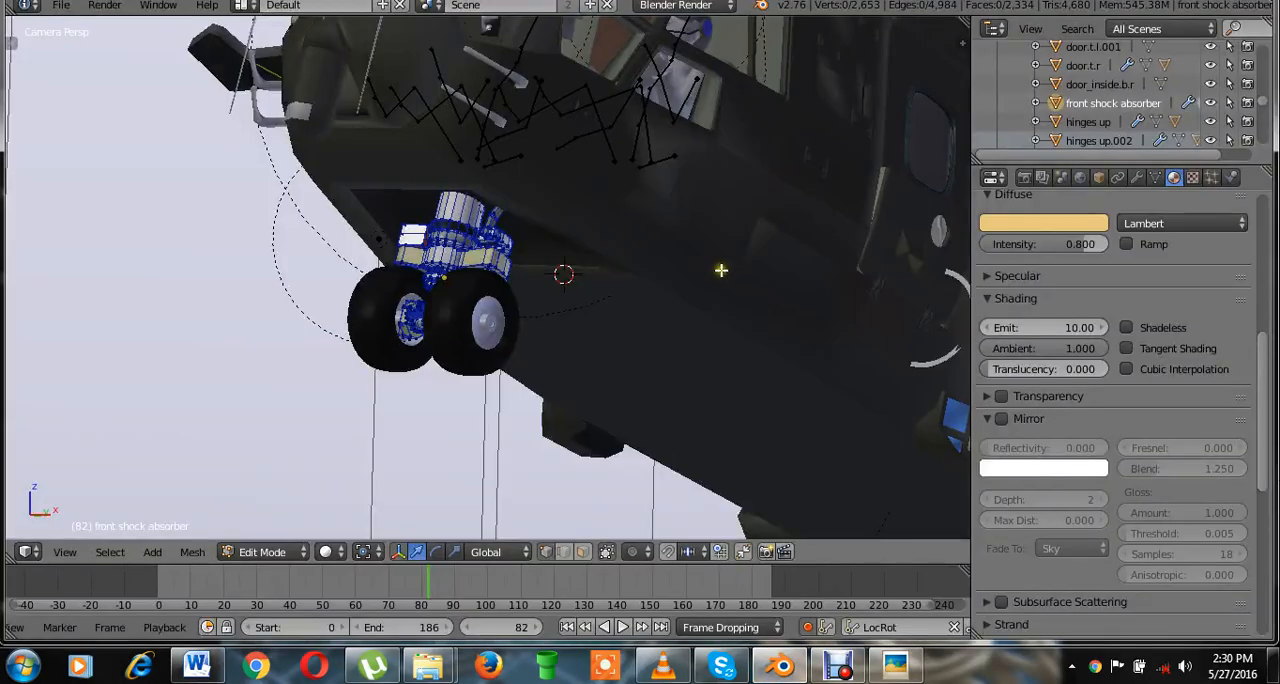
Leave Edit Mode on the front shock absorber and select the lights raer object under the helicopter's belly.
{"action": "key", "text": "Tab"}
{"action": "scroll", "coordinate": [769, 414], "scroll_direction": "down", "scroll_amount": 3}
{"action": "middle_click_drag", "start_coordinate": [769, 414], "coordinate": [577, 280], "text": "shift"}
{"action": "scroll", "coordinate": [580, 218], "scroll_direction": "up", "scroll_amount": 3}
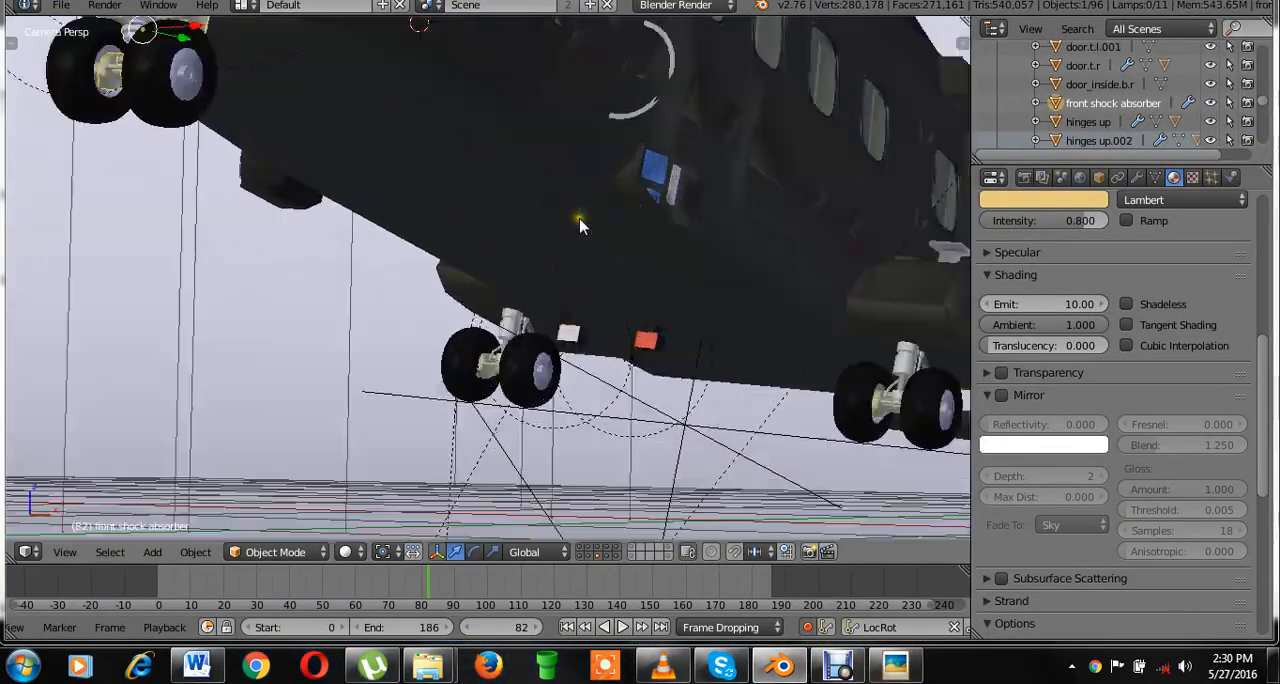
{"action": "scroll", "coordinate": [580, 219], "scroll_direction": "up", "scroll_amount": 2}
{"action": "middle_click_drag", "start_coordinate": [606, 371], "coordinate": [403, 289], "text": "shift"}
{"action": "scroll", "coordinate": [403, 289], "scroll_direction": "up", "scroll_amount": 5}
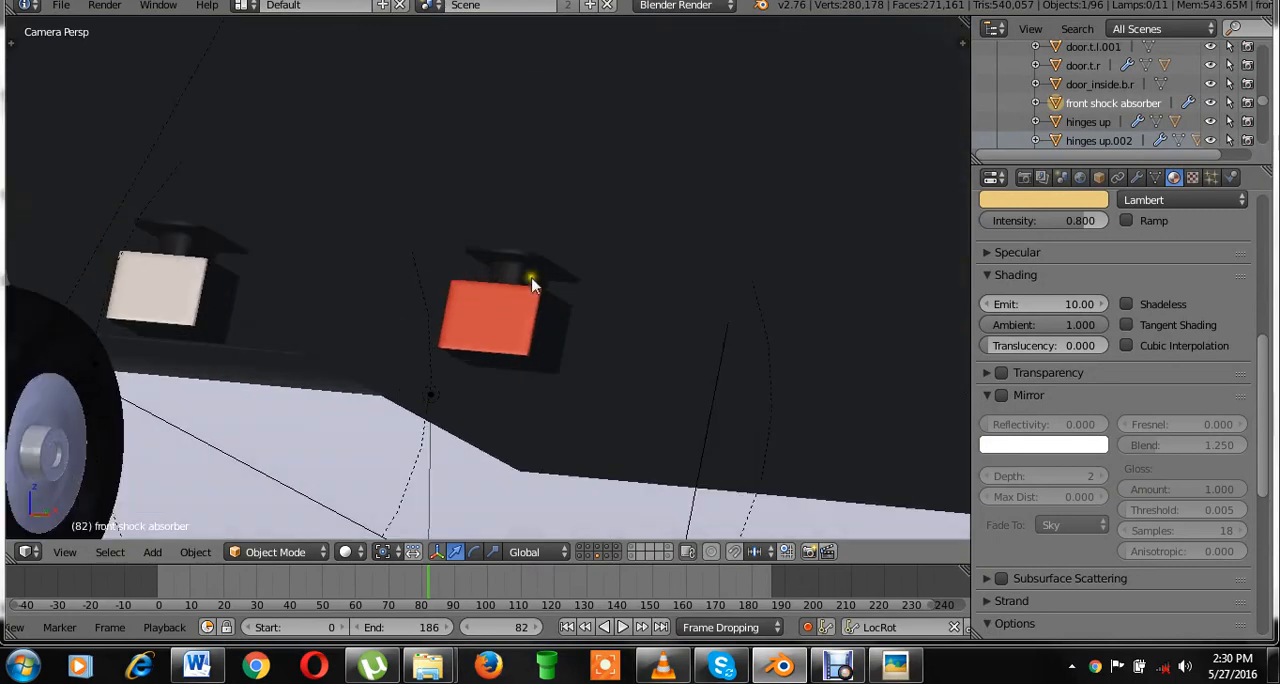
{"action": "middle_click_drag", "start_coordinate": [531, 279], "coordinate": [603, 285], "text": "shift"}
{"action": "right_click", "coordinate": [594, 334]}
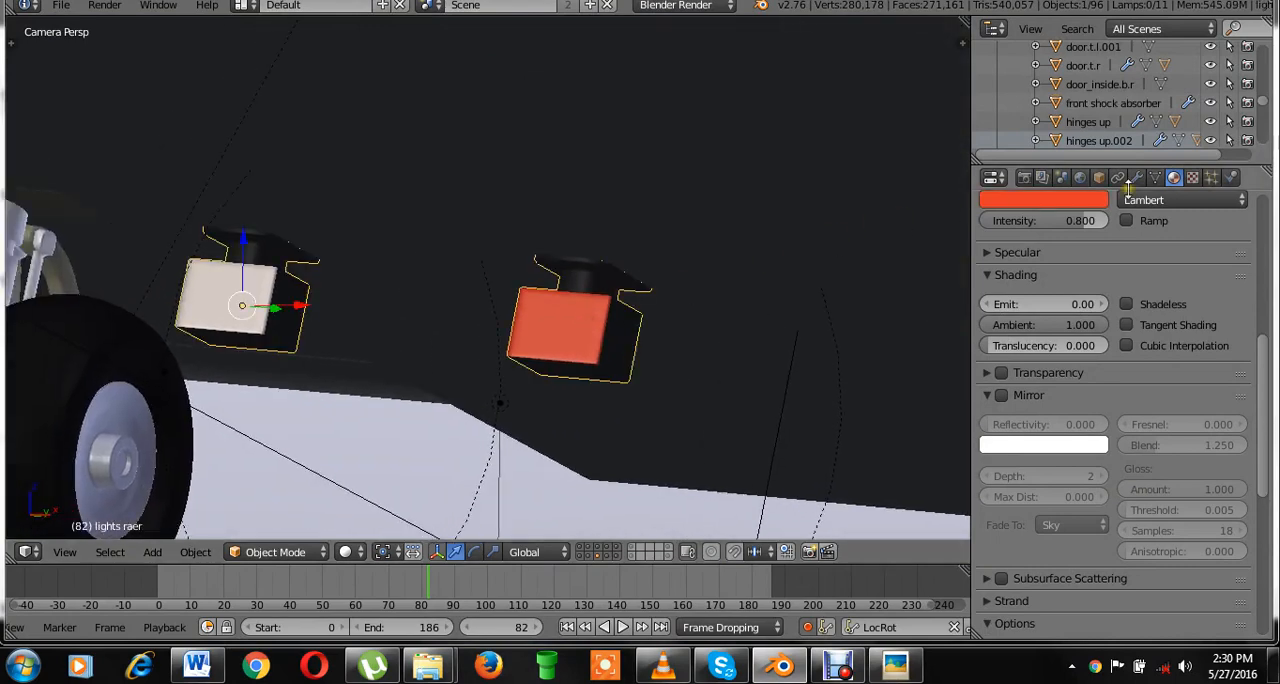
Check in Edit Mode which lamp faces use the emit red and emit white materials by selecting and deselecting each.
{"action": "key", "text": "Tab"}
{"action": "scroll", "coordinate": [1130, 333], "scroll_direction": "up", "scroll_amount": 6}
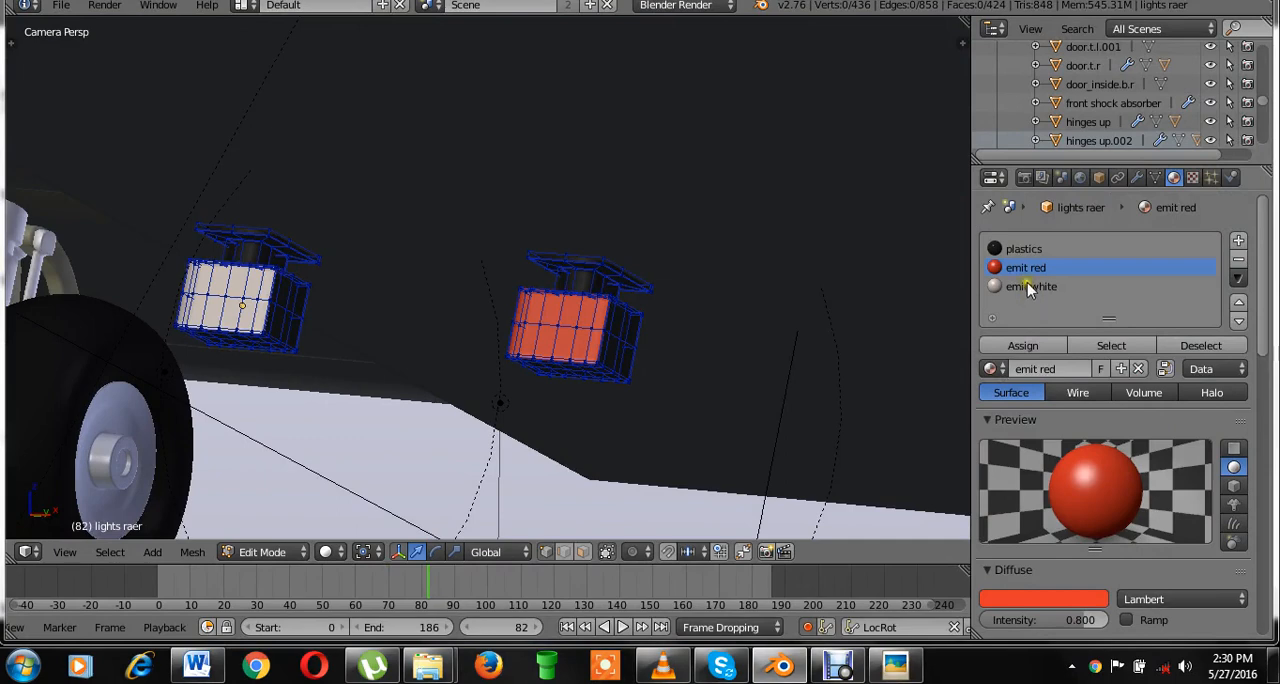
{"action": "left_click", "coordinate": [1046, 343]}
{"action": "left_click", "coordinate": [1130, 346]}
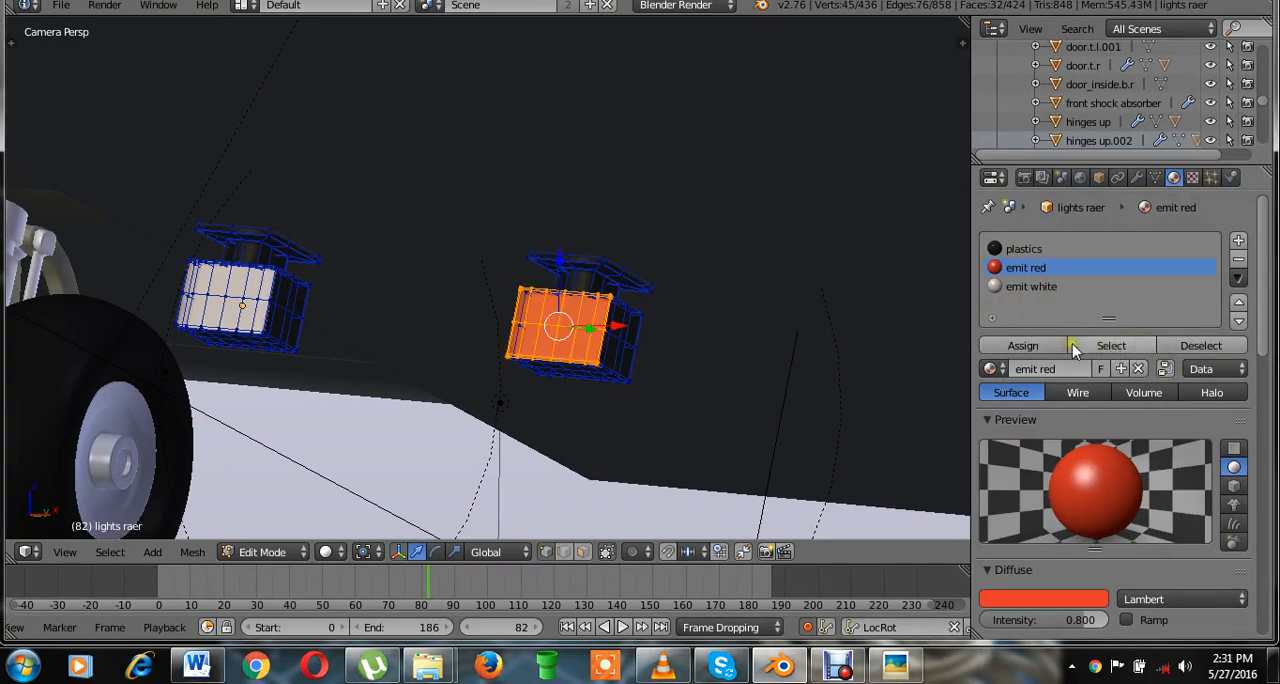
{"action": "left_click", "coordinate": [1205, 346]}
{"action": "left_click", "coordinate": [1060, 287]}
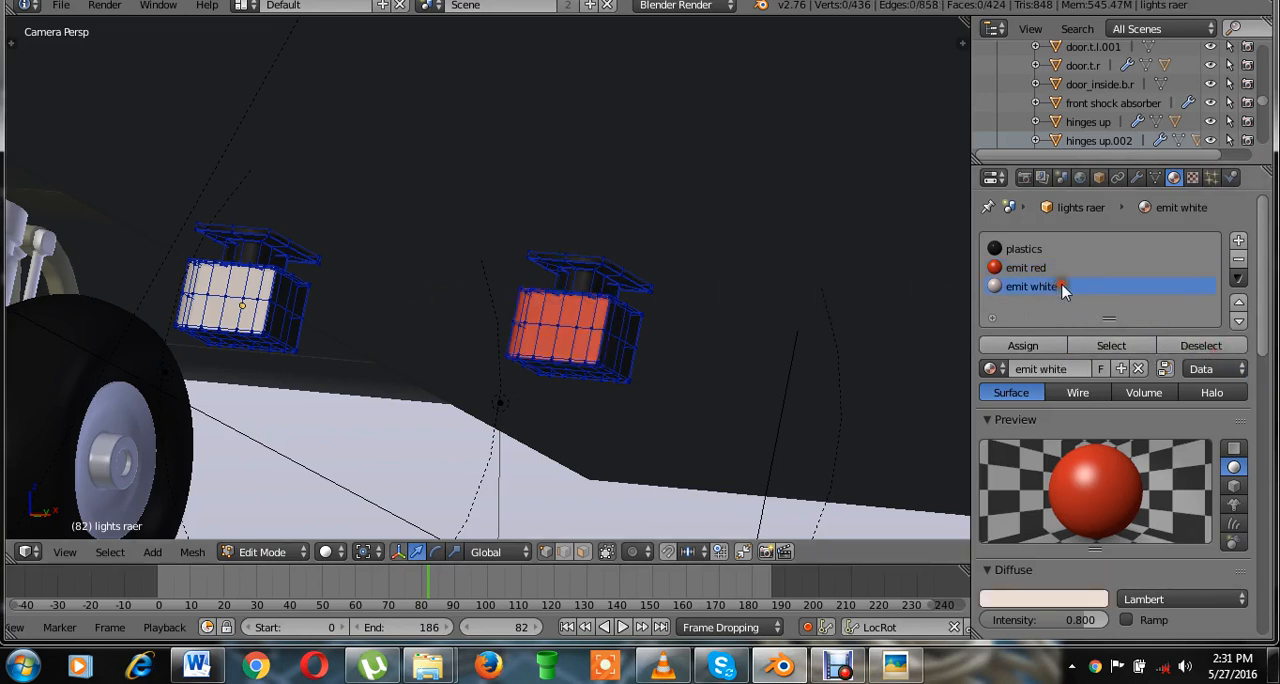
{"action": "left_click", "coordinate": [1133, 343]}
{"action": "left_click", "coordinate": [1200, 346]}
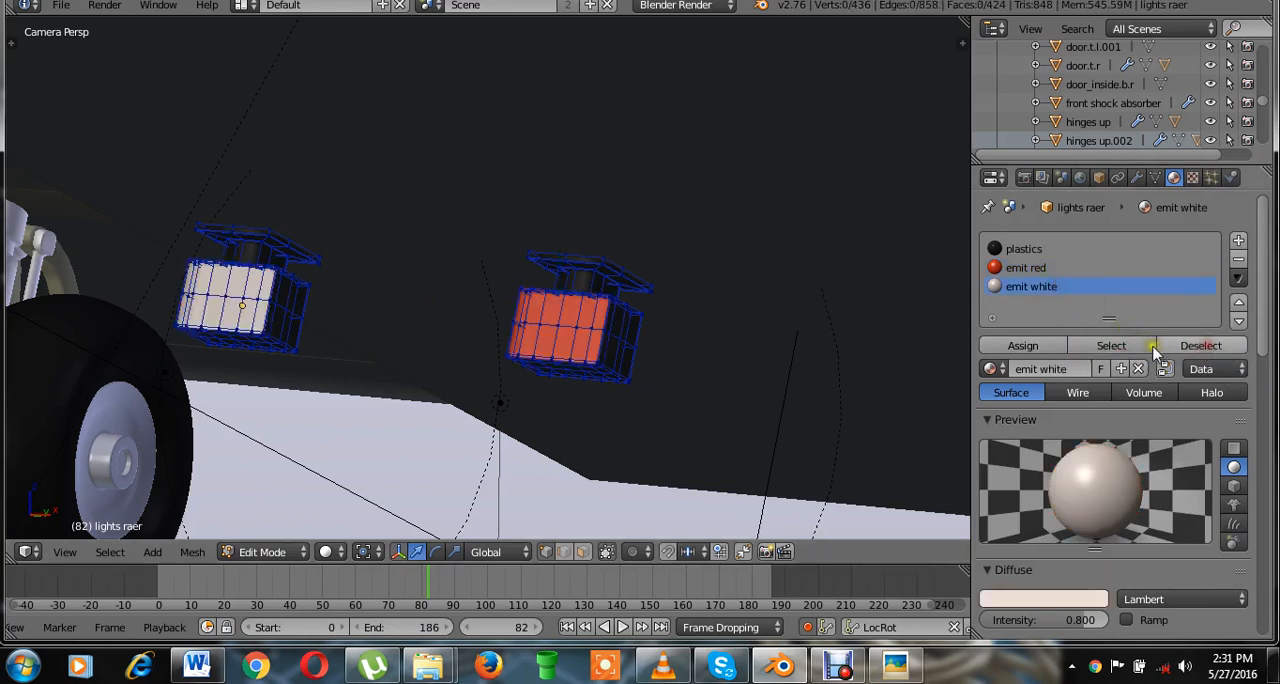
Set the Emit value of the lamp's emit red material to 4.
{"action": "left_click", "coordinate": [1027, 269]}
{"action": "scroll", "coordinate": [1108, 522], "scroll_direction": "down", "scroll_amount": 5}
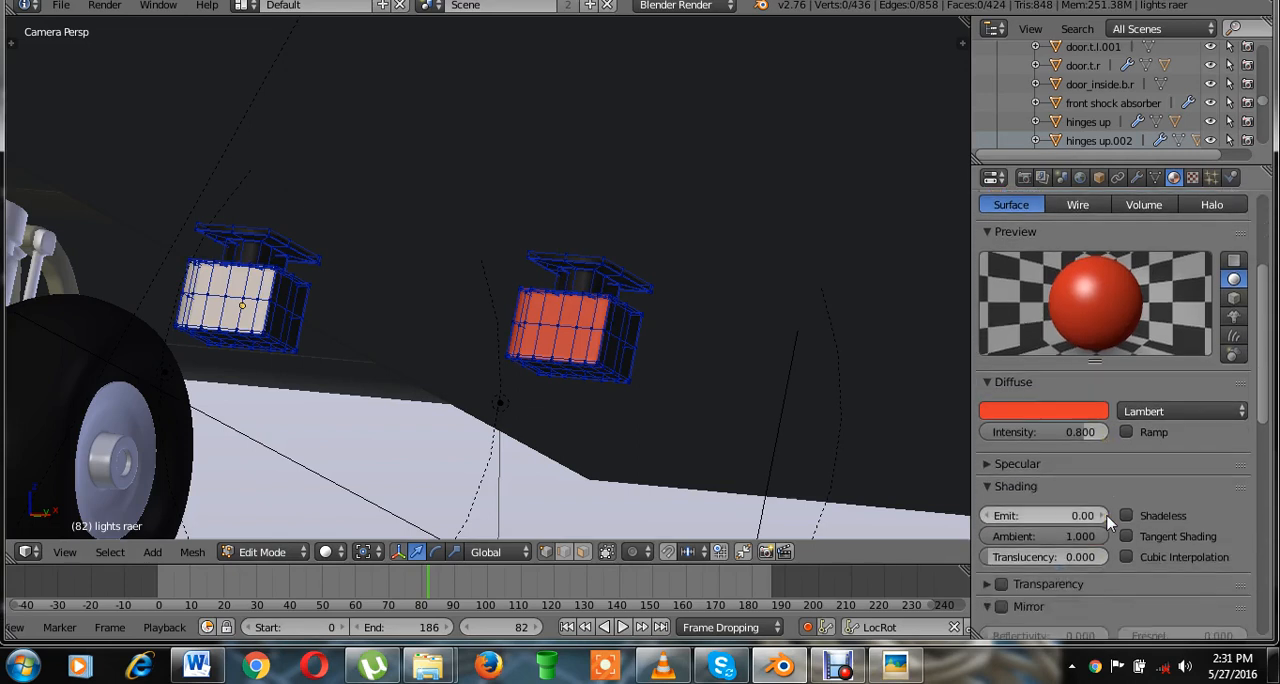
{"action": "left_click", "coordinate": [1027, 478]}
{"action": "type", "text": "0.6"}
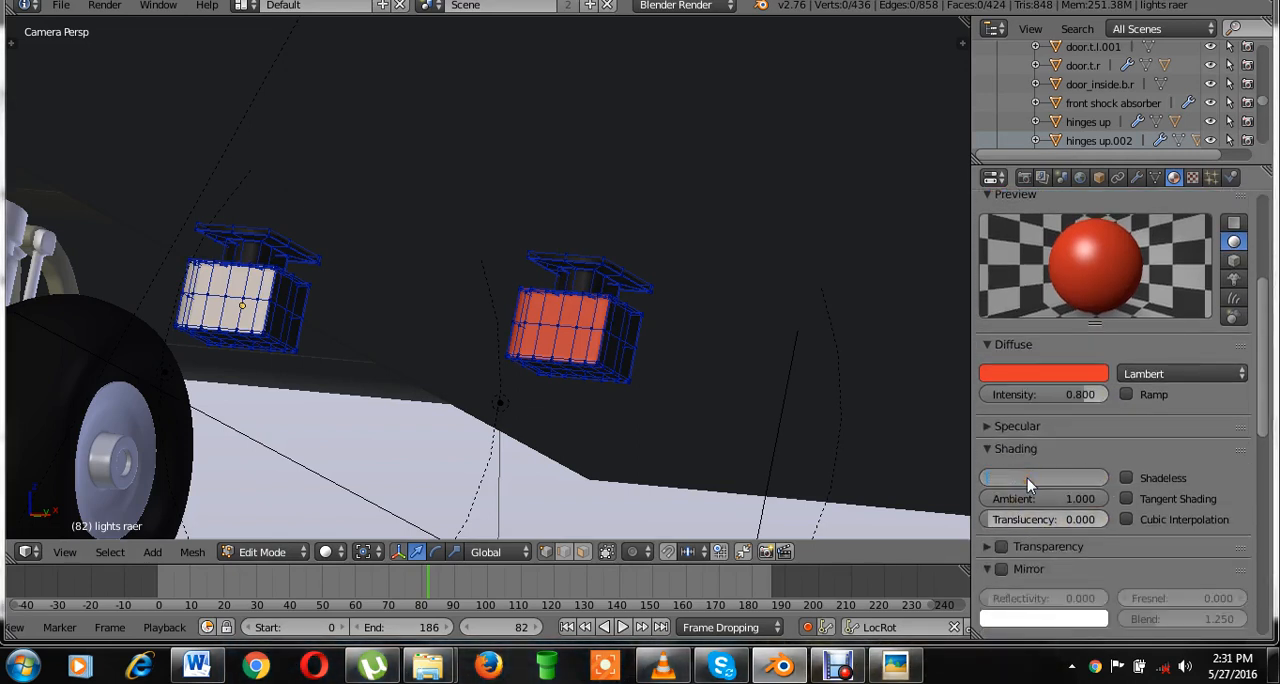
{"action": "type", "text": "4"}
{"action": "key", "text": "Return"}
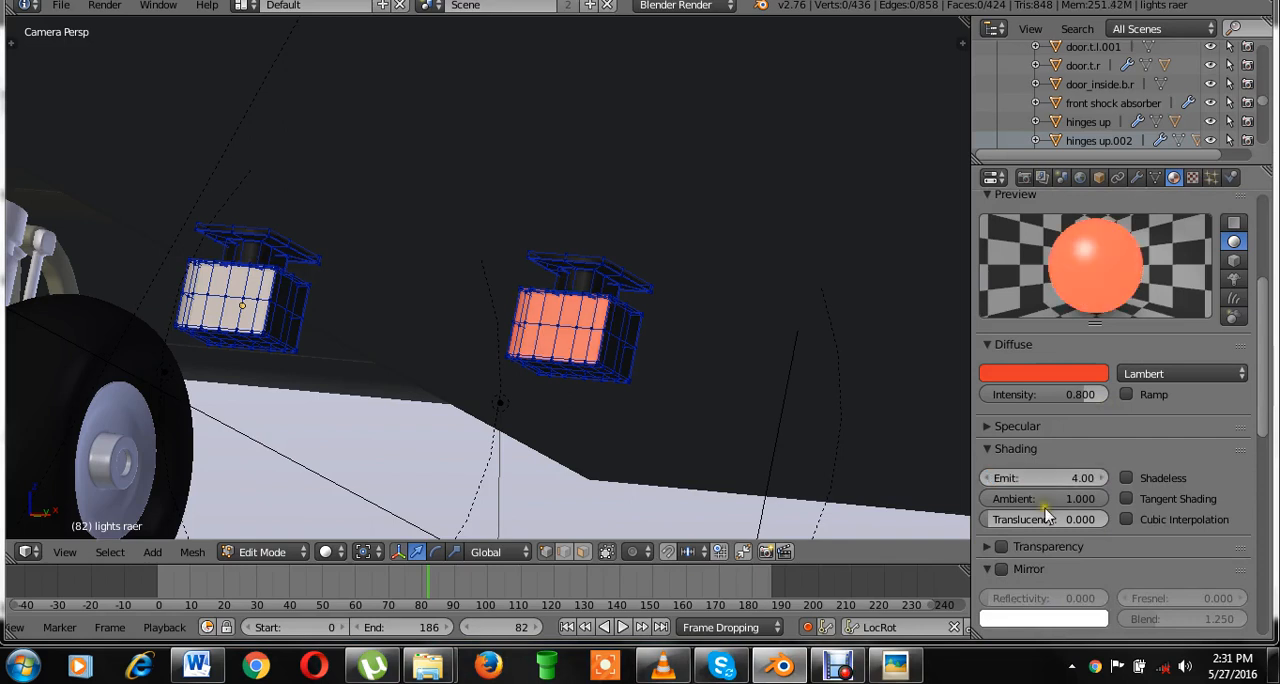
Set the emit white material's Emit value to 4 and save over the EH_101_helicopter - animated.blend file.
{"action": "scroll", "coordinate": [1048, 490], "scroll_direction": "up", "scroll_amount": 3}
{"action": "scroll", "coordinate": [1048, 490], "scroll_direction": "up", "scroll_amount": 2}
{"action": "left_click", "coordinate": [1019, 254]}
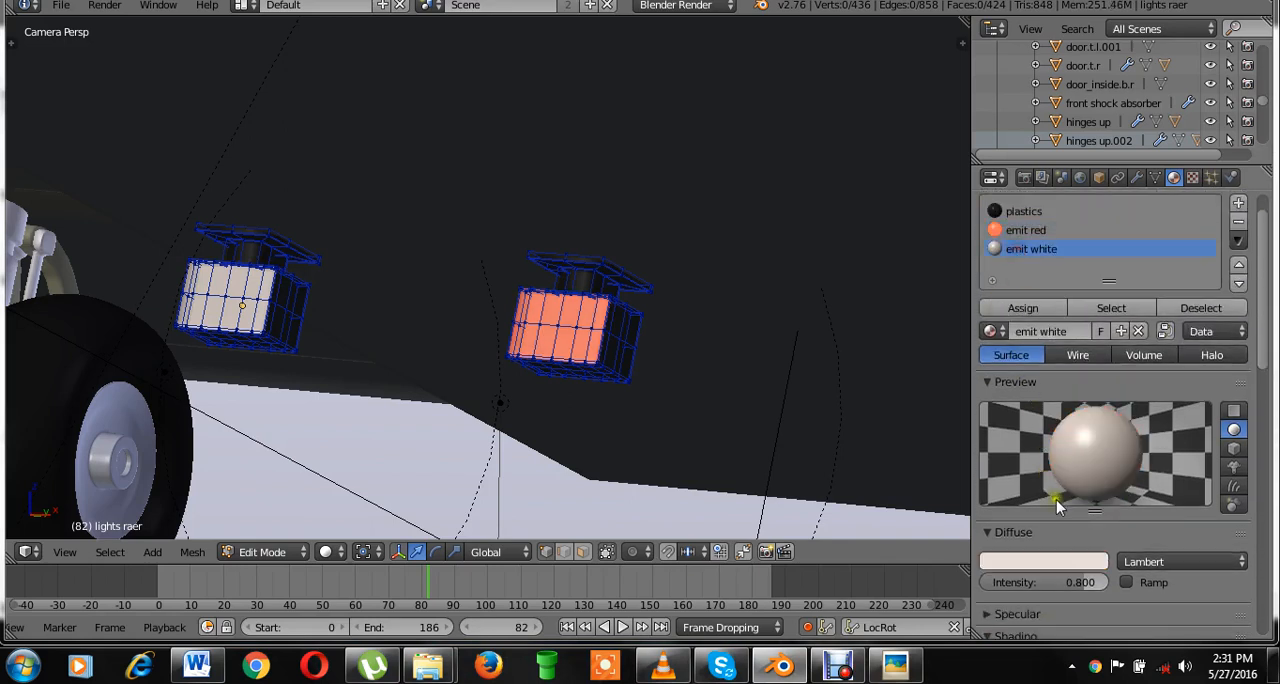
{"action": "scroll", "coordinate": [1064, 521], "scroll_direction": "down", "scroll_amount": 5}
{"action": "left_click", "coordinate": [1050, 478]}
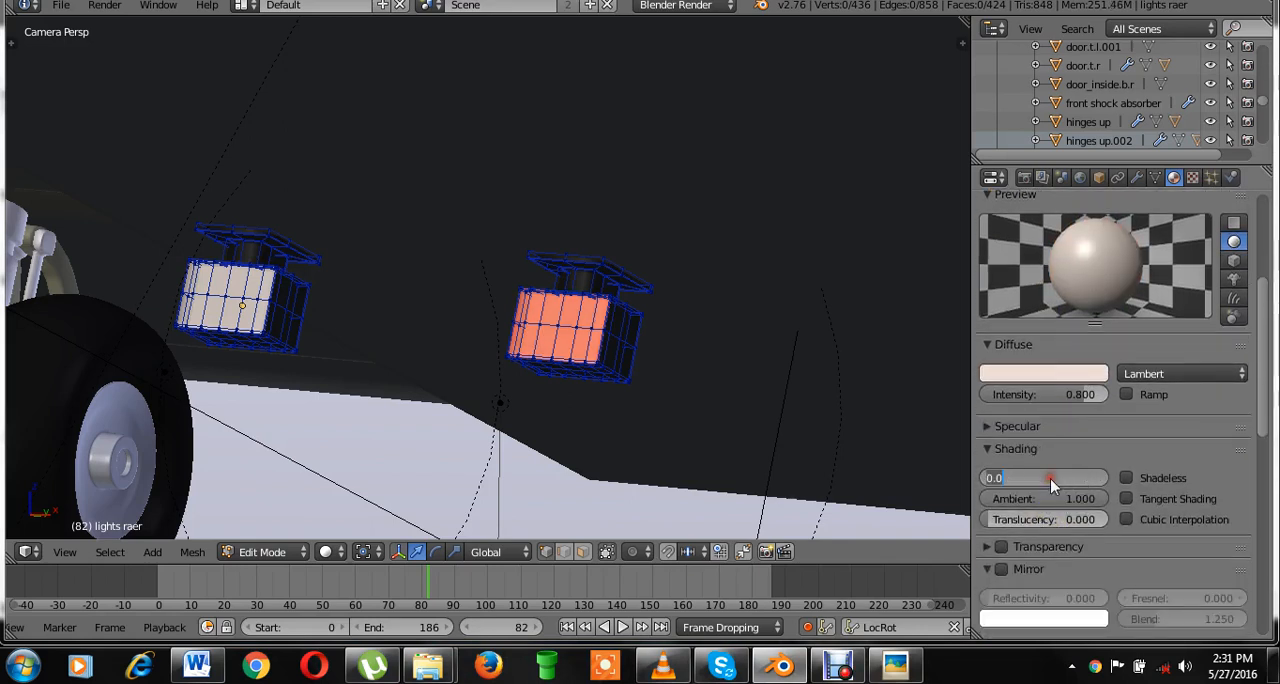
{"action": "type", "text": "4"}
{"action": "key", "text": "Return"}
{"action": "key", "text": "ctrl+s"}
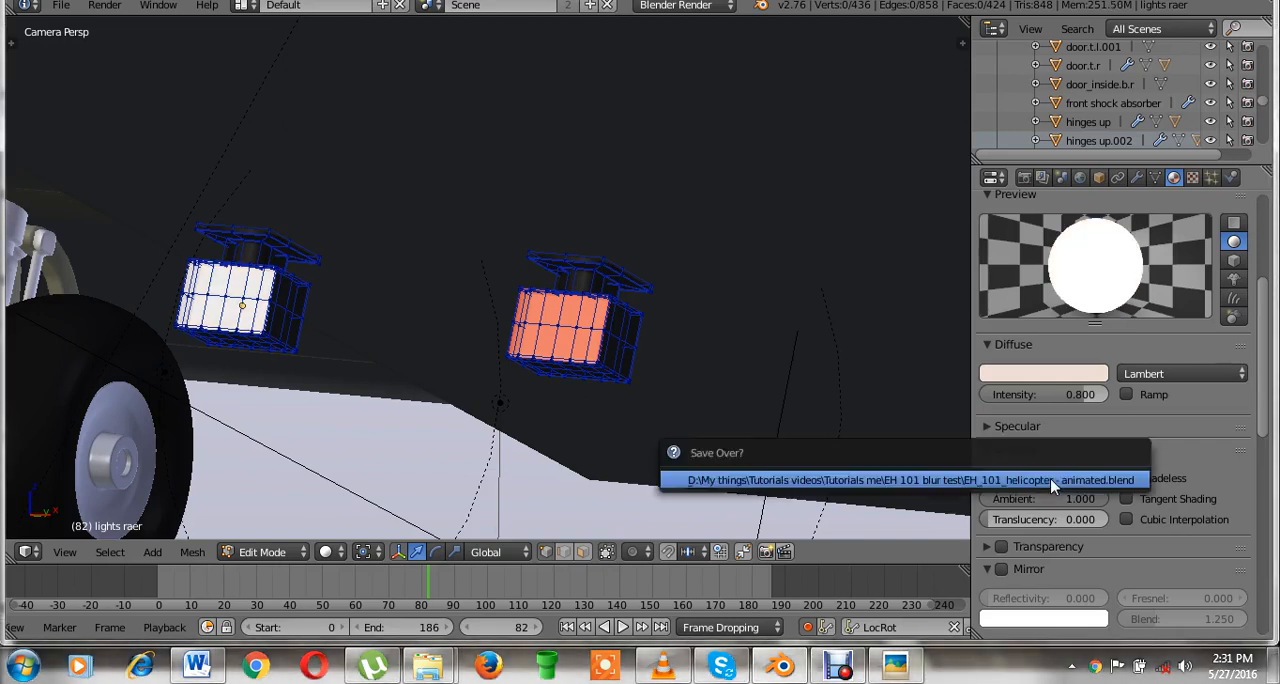
{"action": "left_click", "coordinate": [1050, 478]}
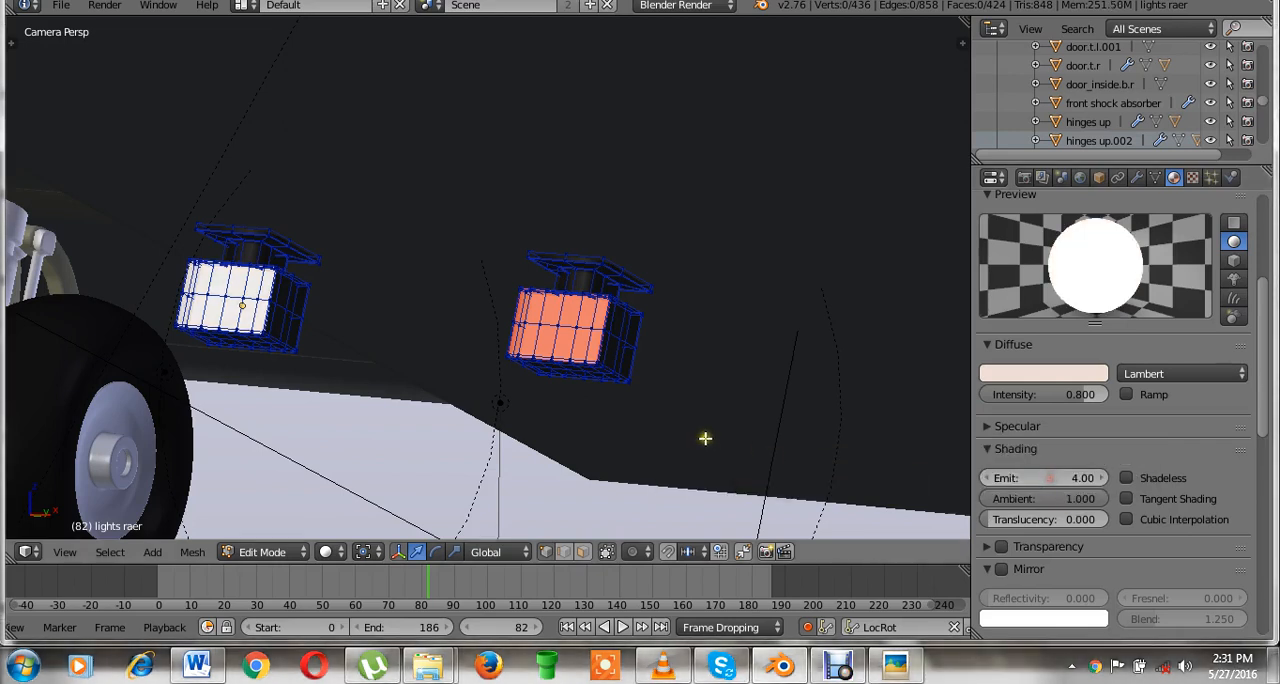
Go to frame 0, leave Edit Mode on lights raer, and keyframe emit white's Emit value of 4.
{"action": "left_click", "coordinate": [159, 583]}
{"action": "scroll", "coordinate": [206, 591], "scroll_direction": "up", "scroll_amount": 2}
{"action": "middle_click_drag", "start_coordinate": [208, 591], "coordinate": [385, 592]}
{"action": "scroll", "coordinate": [391, 593], "scroll_direction": "up", "scroll_amount": 4}
{"action": "scroll", "coordinate": [391, 597], "scroll_direction": "up", "scroll_amount": 1}
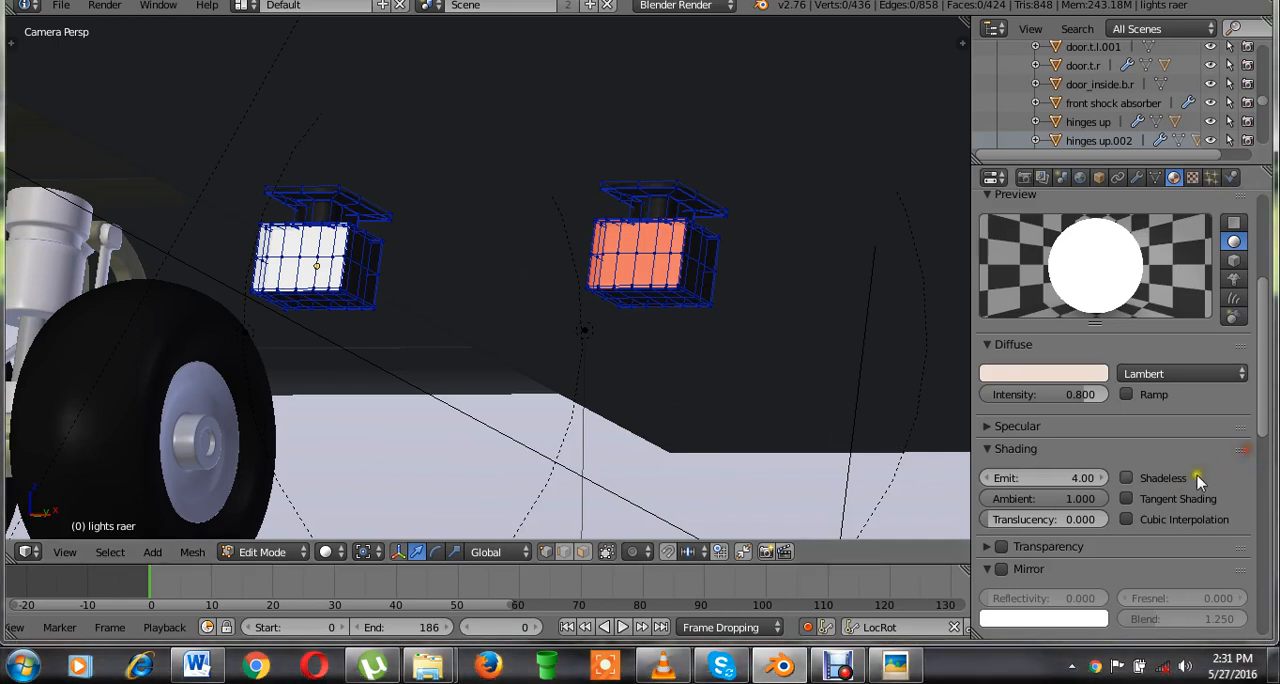
{"action": "scroll", "coordinate": [1110, 420], "scroll_direction": "up", "scroll_amount": 4}
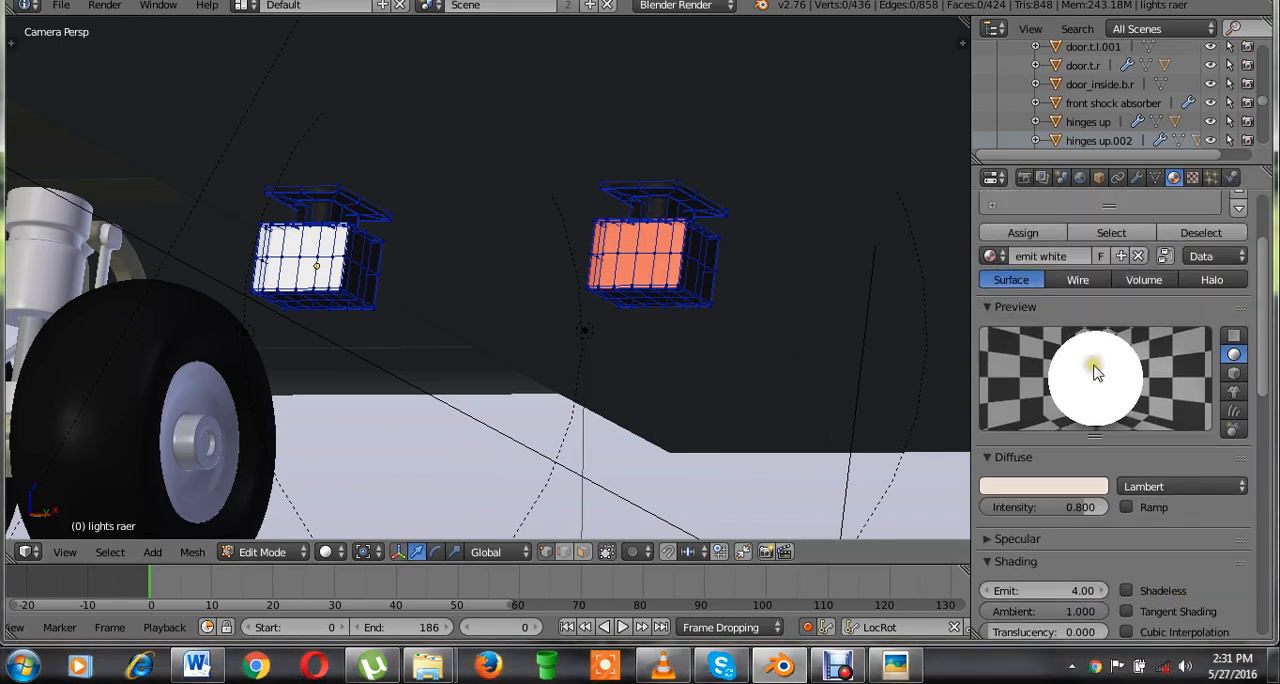
{"action": "middle_click_drag", "start_coordinate": [446, 343], "coordinate": [560, 350]}
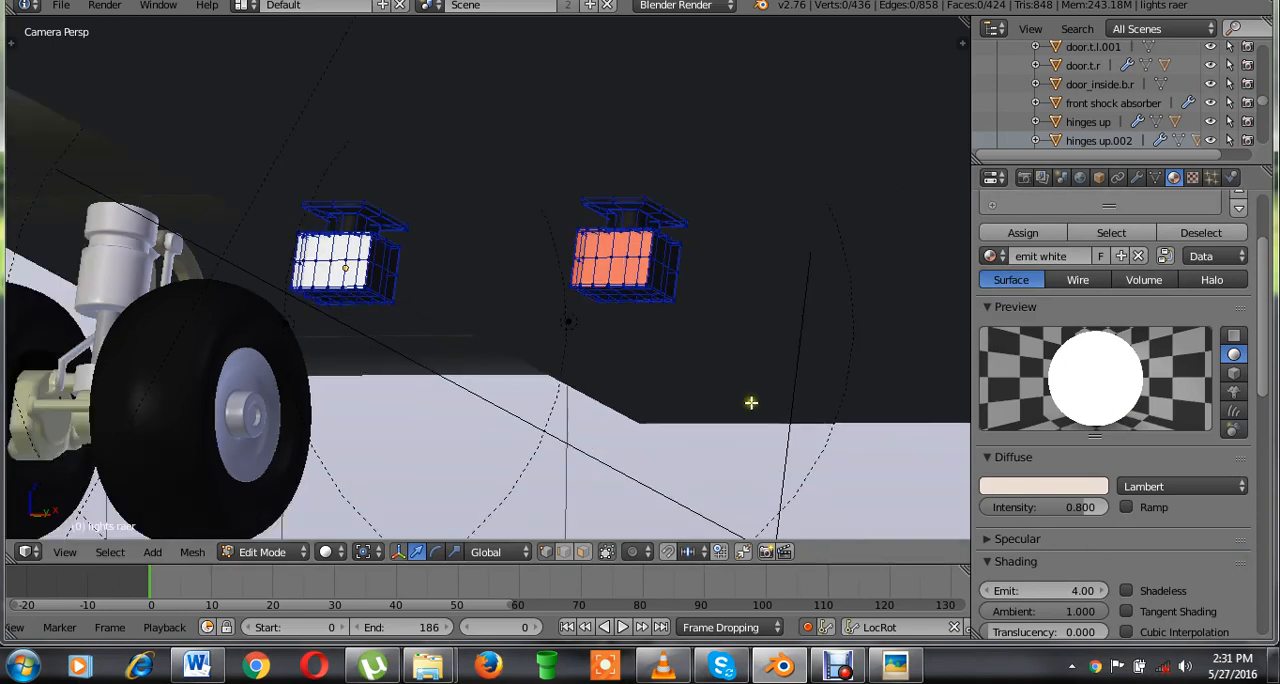
{"action": "key", "text": "Tab"}
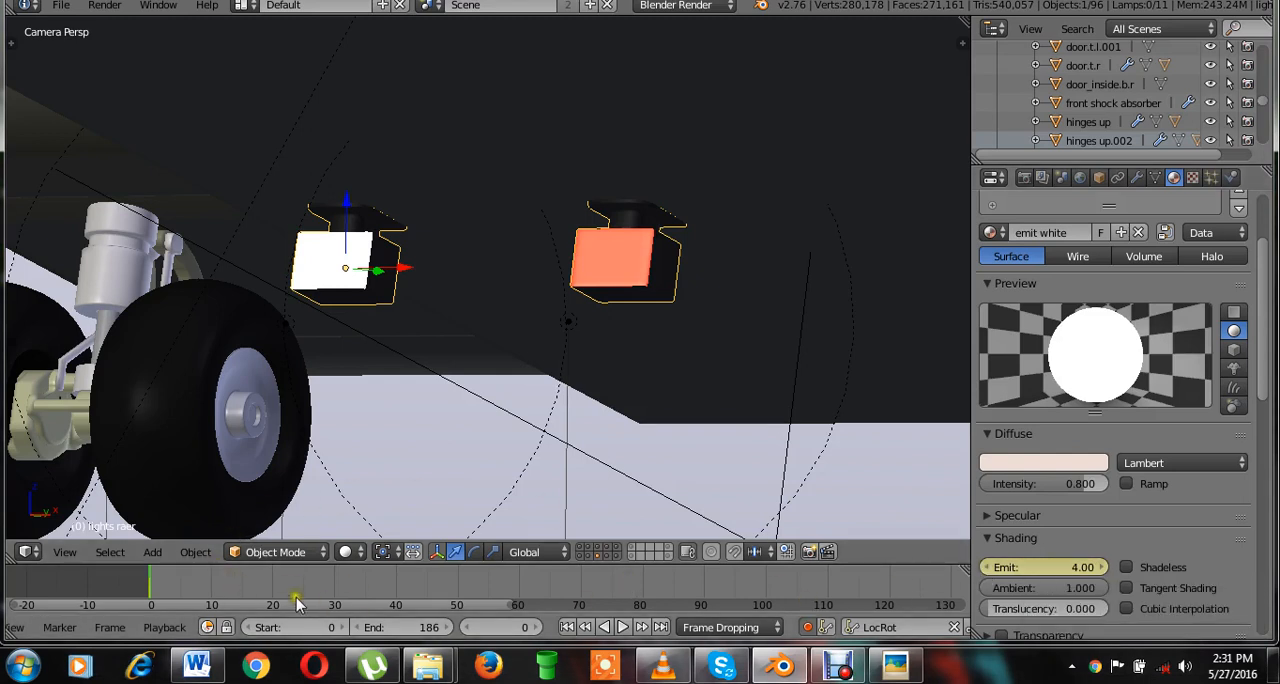
Insert a keyframe for emit white's Emit value of 4 at frame 4.
{"action": "scroll", "coordinate": [297, 601], "scroll_direction": "up", "scroll_amount": 4}
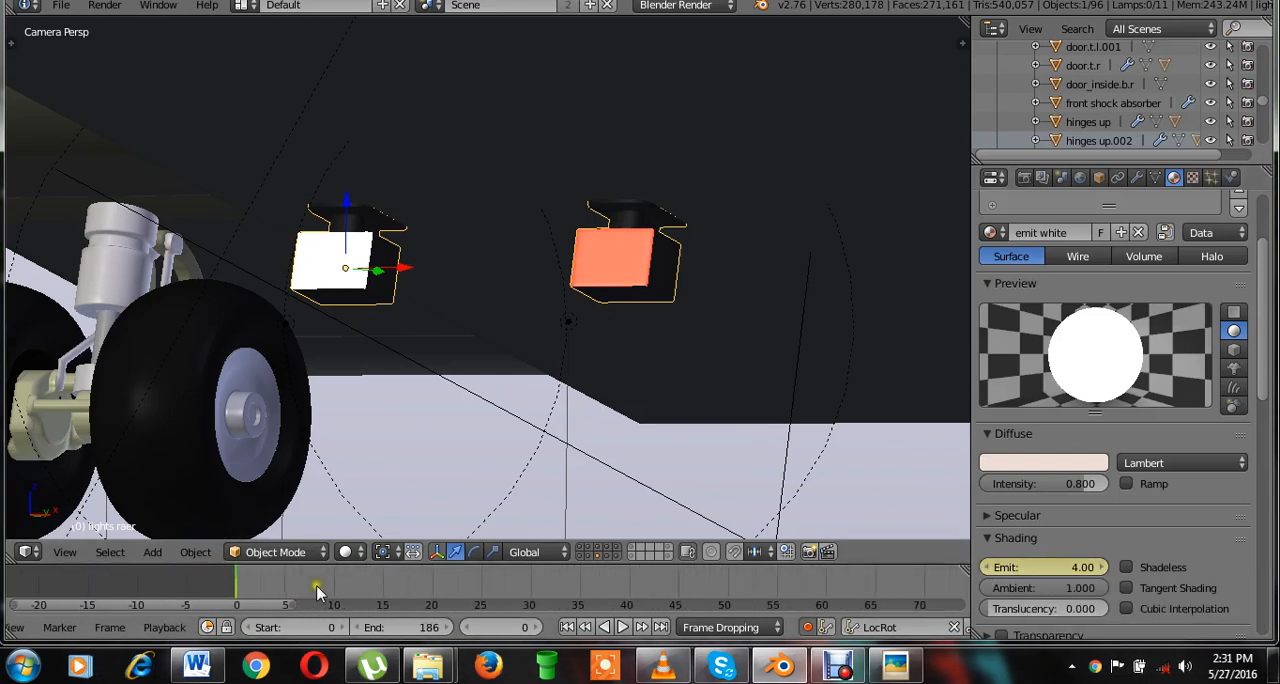
{"action": "scroll", "coordinate": [316, 593], "scroll_direction": "up", "scroll_amount": 1}
{"action": "left_click_drag", "start_coordinate": [222, 593], "coordinate": [259, 593]}
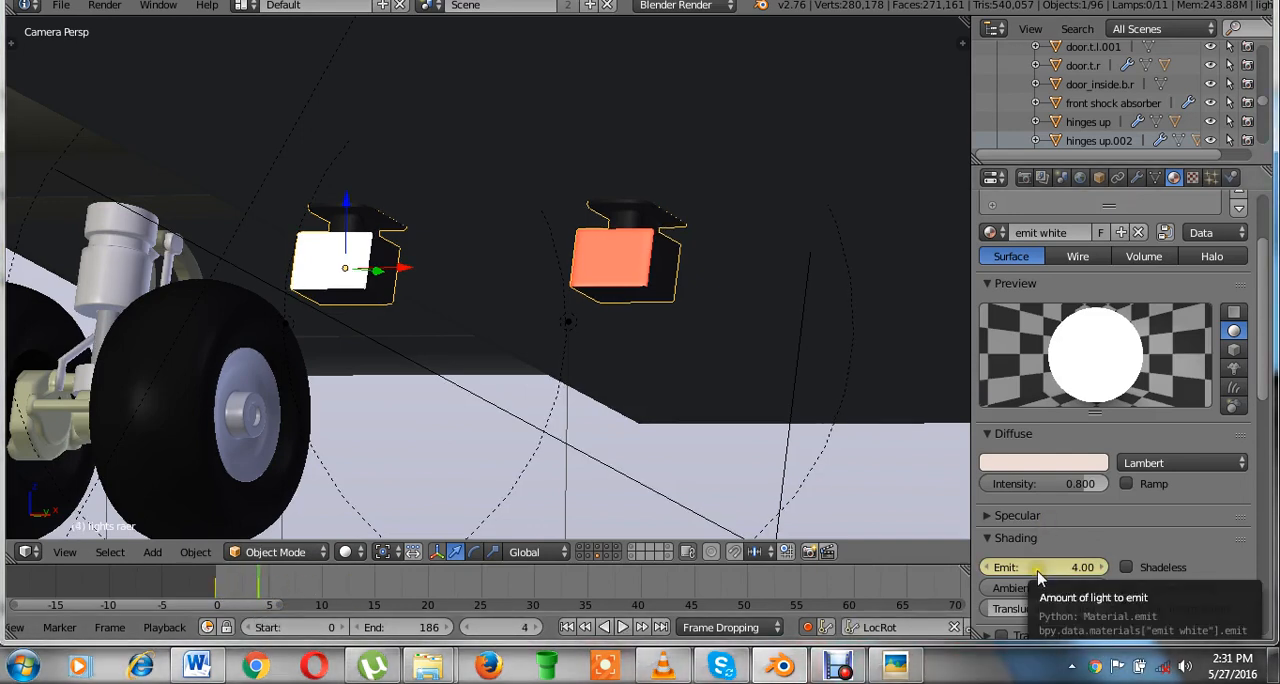
{"action": "key", "text": "i"}
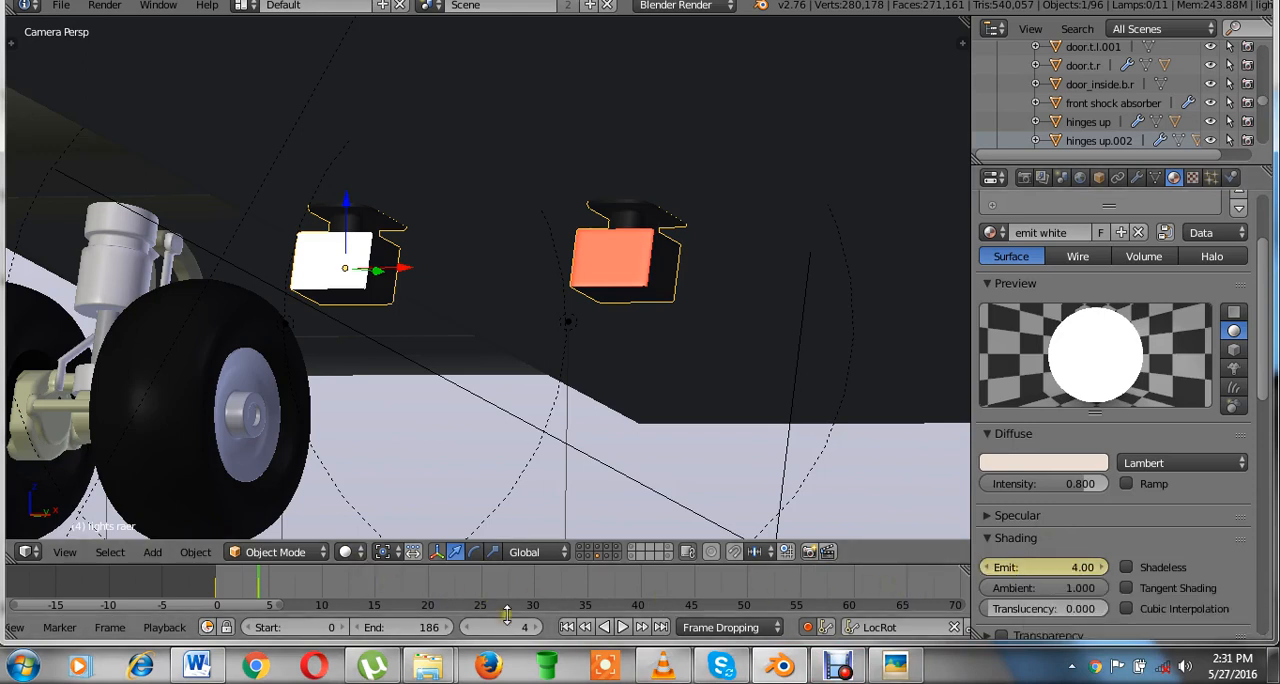
At frame 5, set emit white's Emit value to 0 and keyframe it.
{"action": "left_click_drag", "start_coordinate": [221, 584], "coordinate": [314, 598]}
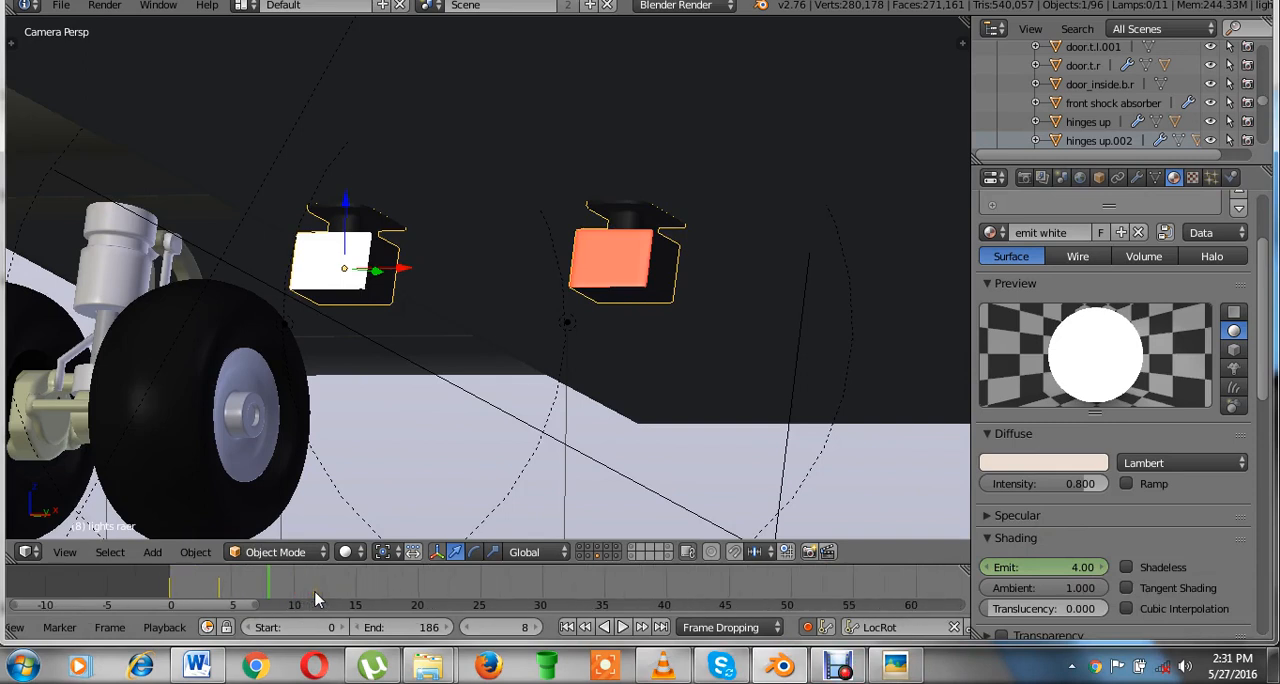
{"action": "scroll", "coordinate": [226, 587], "scroll_direction": "up", "scroll_amount": 2}
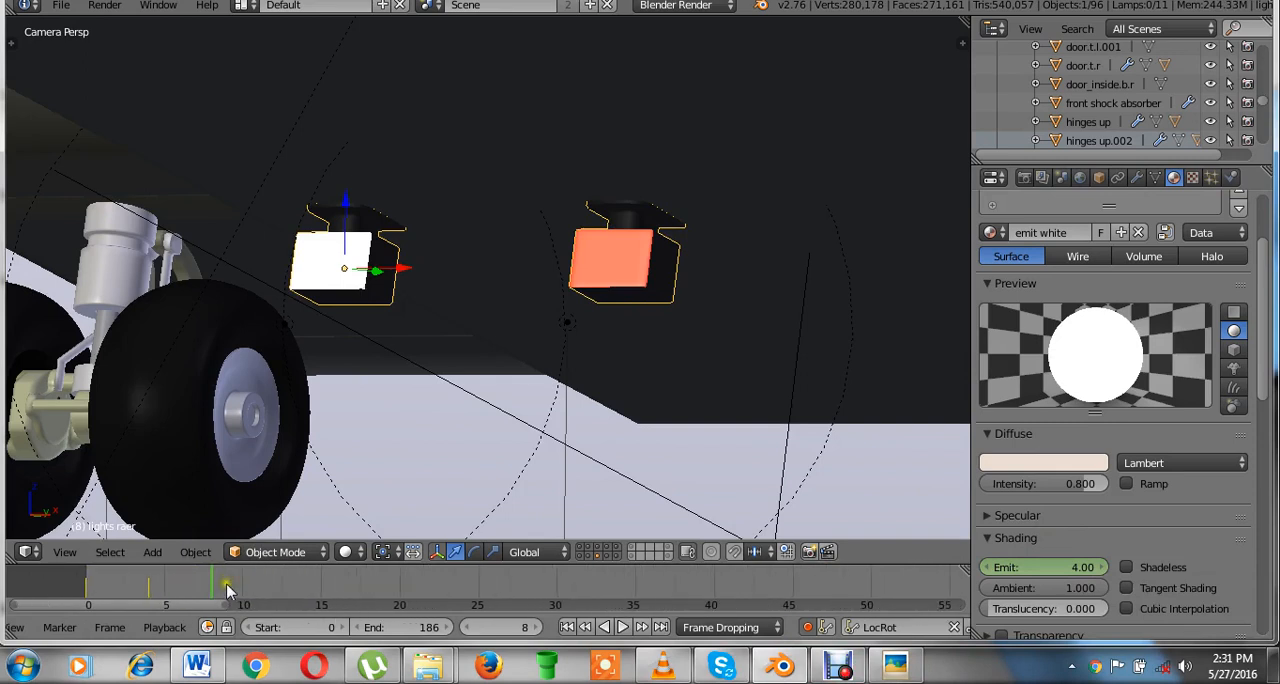
{"action": "left_click", "coordinate": [167, 585]}
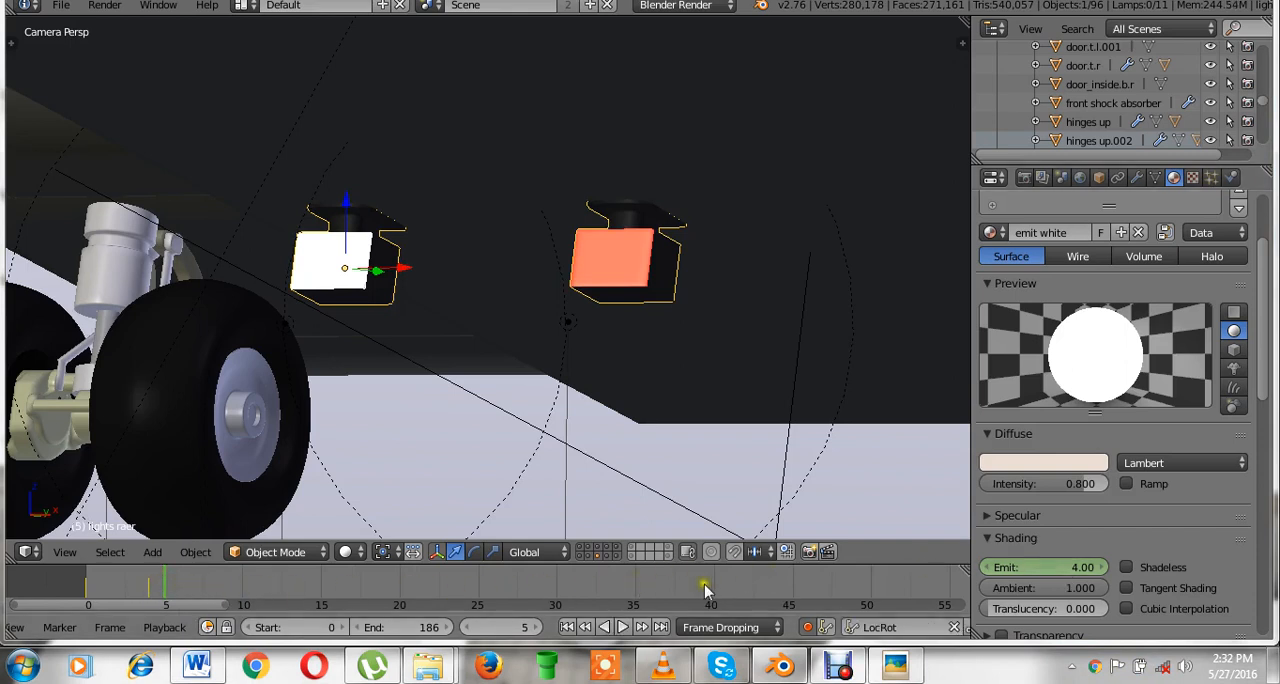
{"action": "left_click", "coordinate": [1064, 570]}
{"action": "type", "text": "40"}
{"action": "key", "text": "Return"}
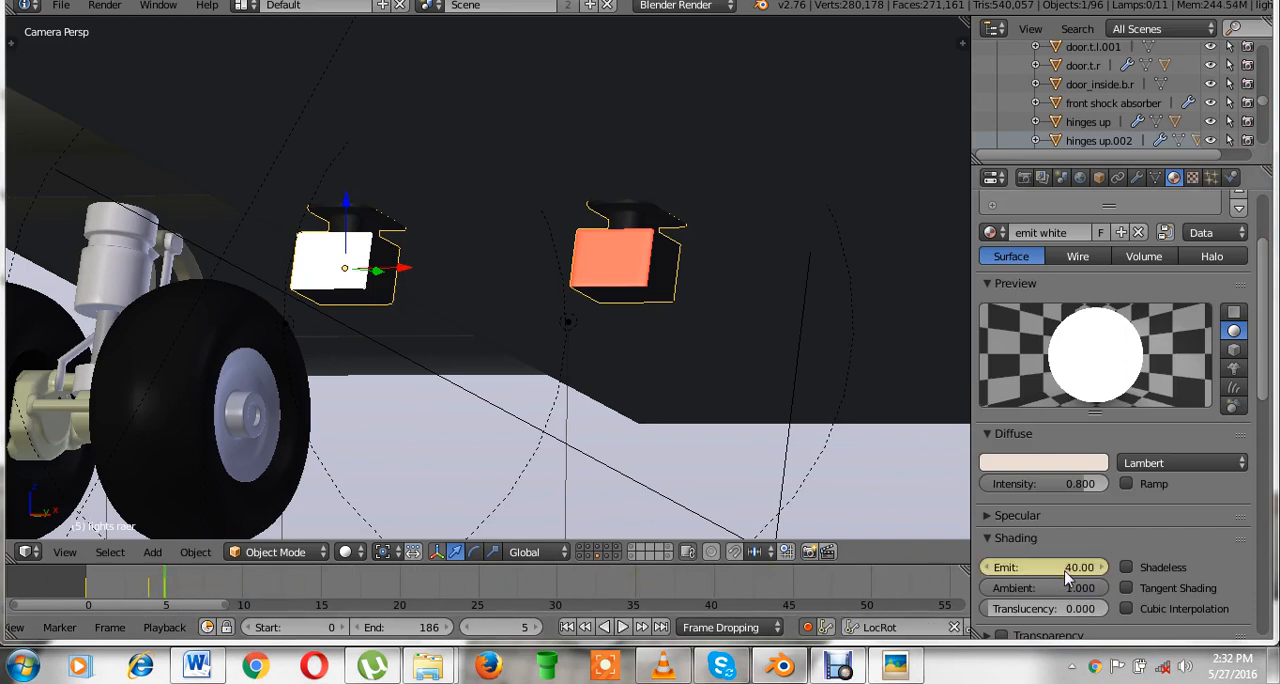
{"action": "left_click", "coordinate": [1064, 570]}
{"action": "type", "text": "0"}
{"action": "key", "text": "Return"}
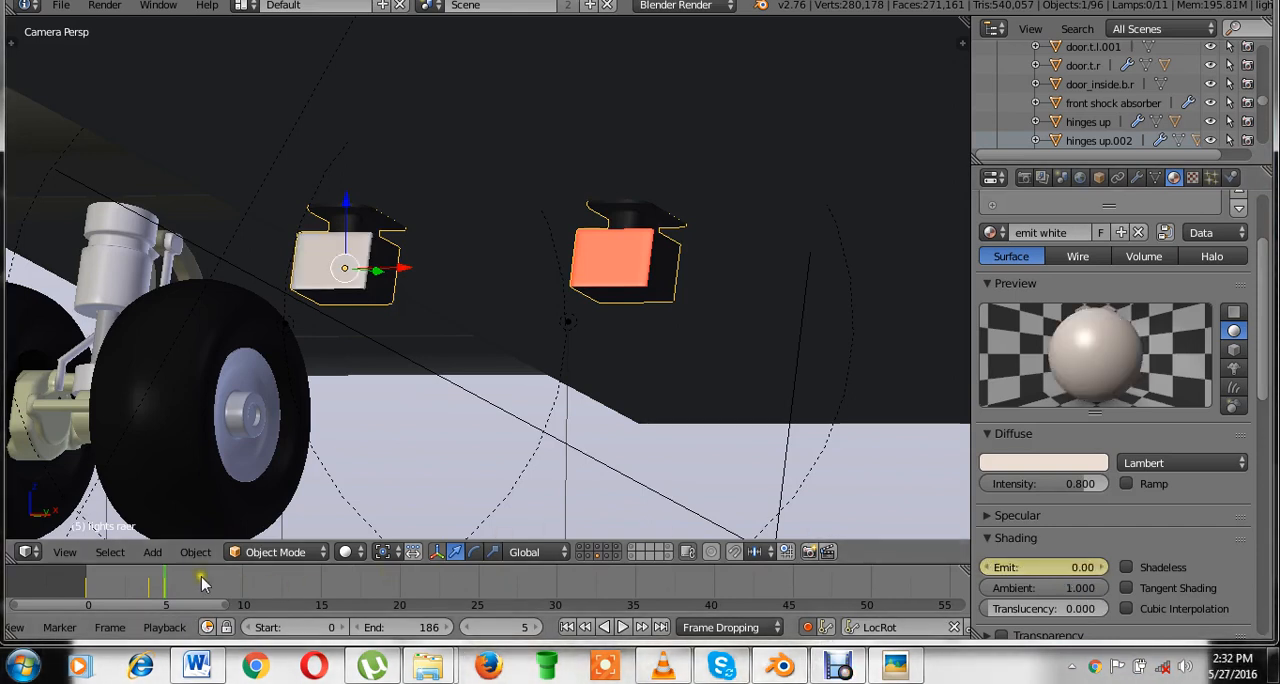
Keyframe emit white's Emit value of 0 at frame 10 and save over the existing file.
{"action": "mouse_move", "coordinate": [172, 590]}
{"action": "left_mouse_down"}
{"action": "mouse_move", "coordinate": [251, 605]}
{"action": "mouse_move", "coordinate": [240, 593]}
{"action": "left_mouse_up"}
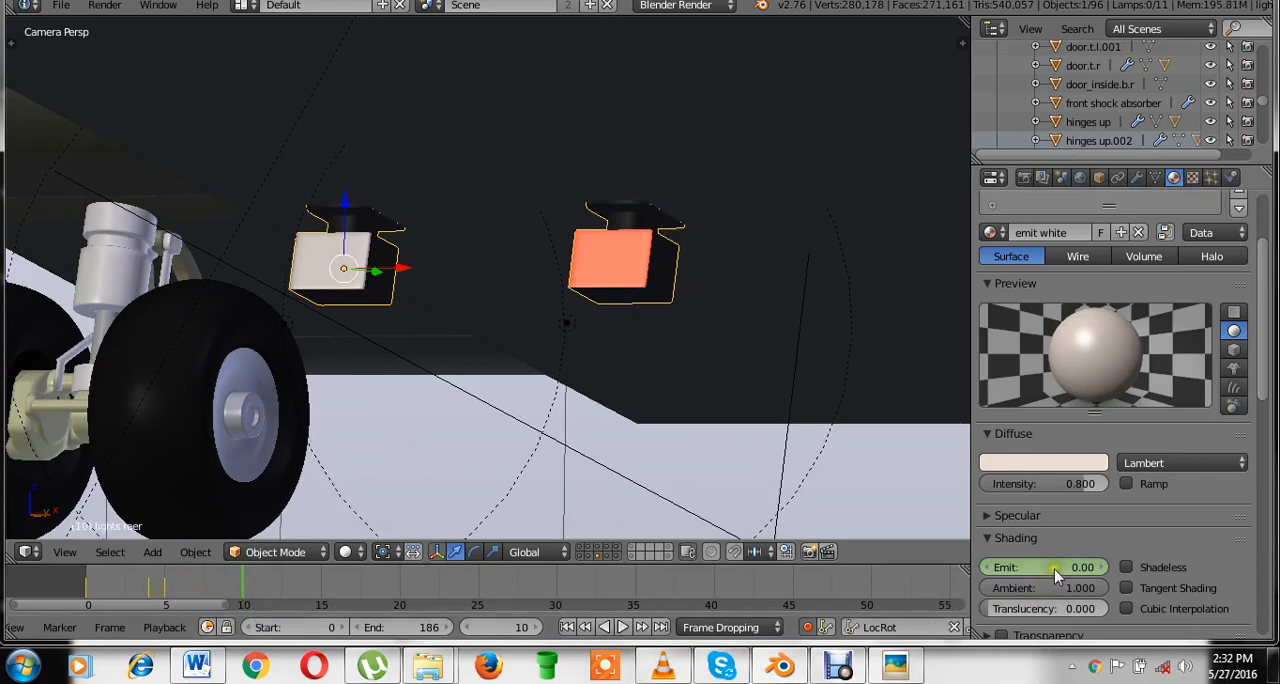
{"action": "key", "text": "i"}
{"action": "left_click", "coordinate": [585, 263]}
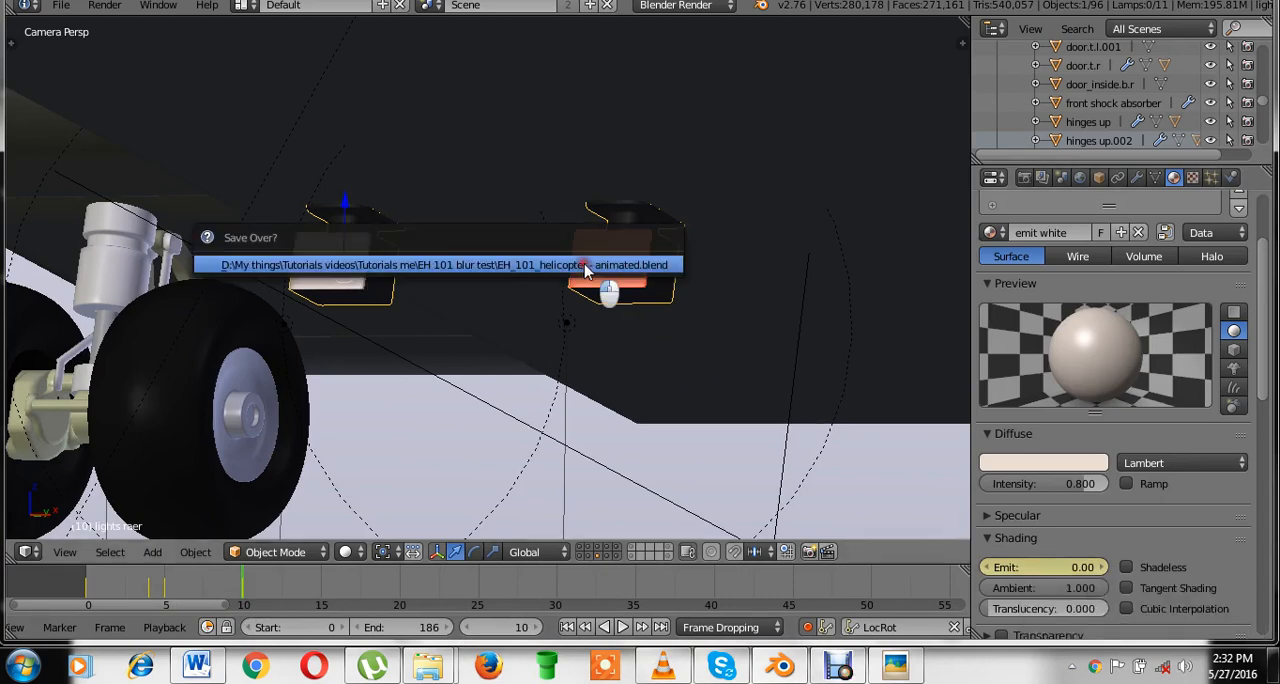
Switch the 3D view to the Graph Editor, frame the keyframes, and select emit white's Emit curve.
{"action": "scroll", "coordinate": [470, 394], "scroll_direction": "down", "scroll_amount": 2}
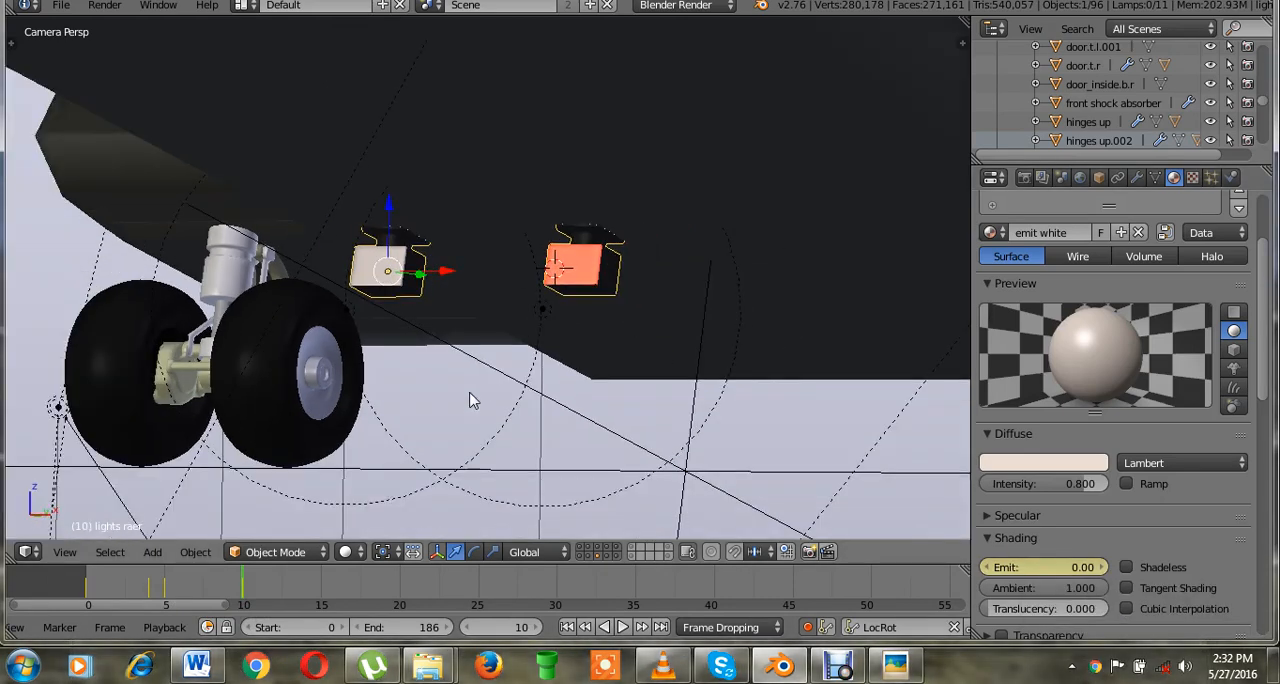
{"action": "left_click", "coordinate": [30, 552]}
{"action": "left_click", "coordinate": [60, 477]}
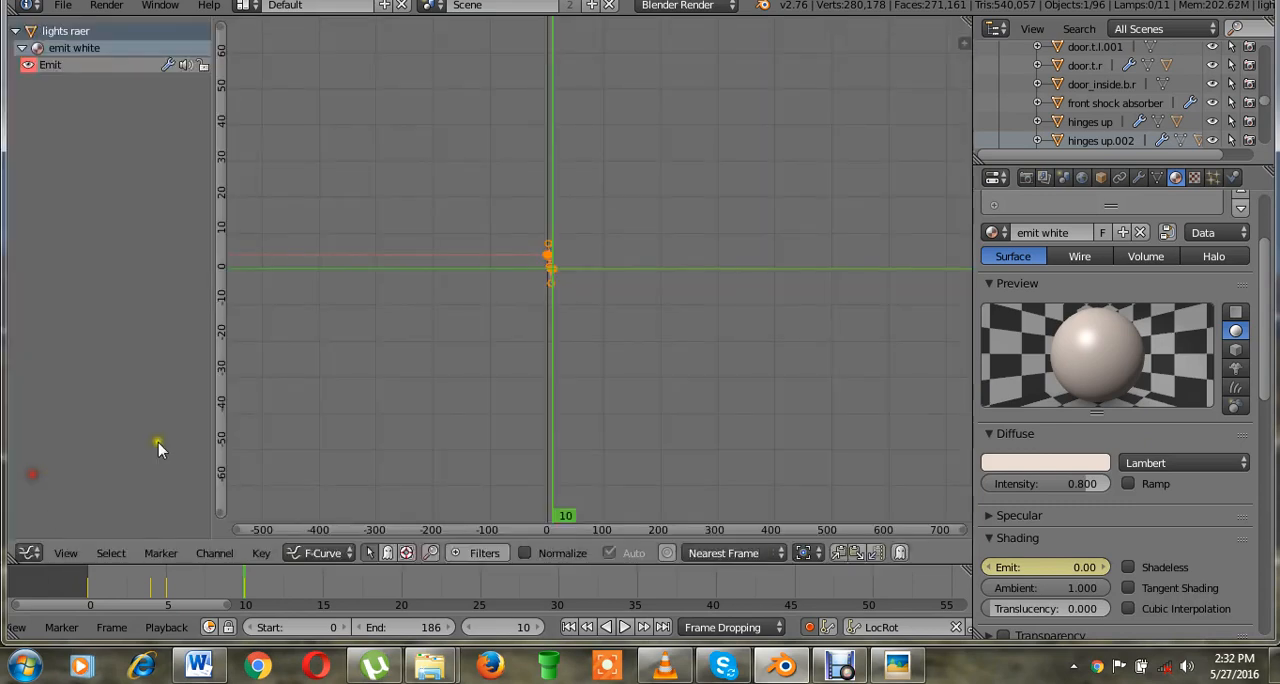
{"action": "key", "text": "Home"}
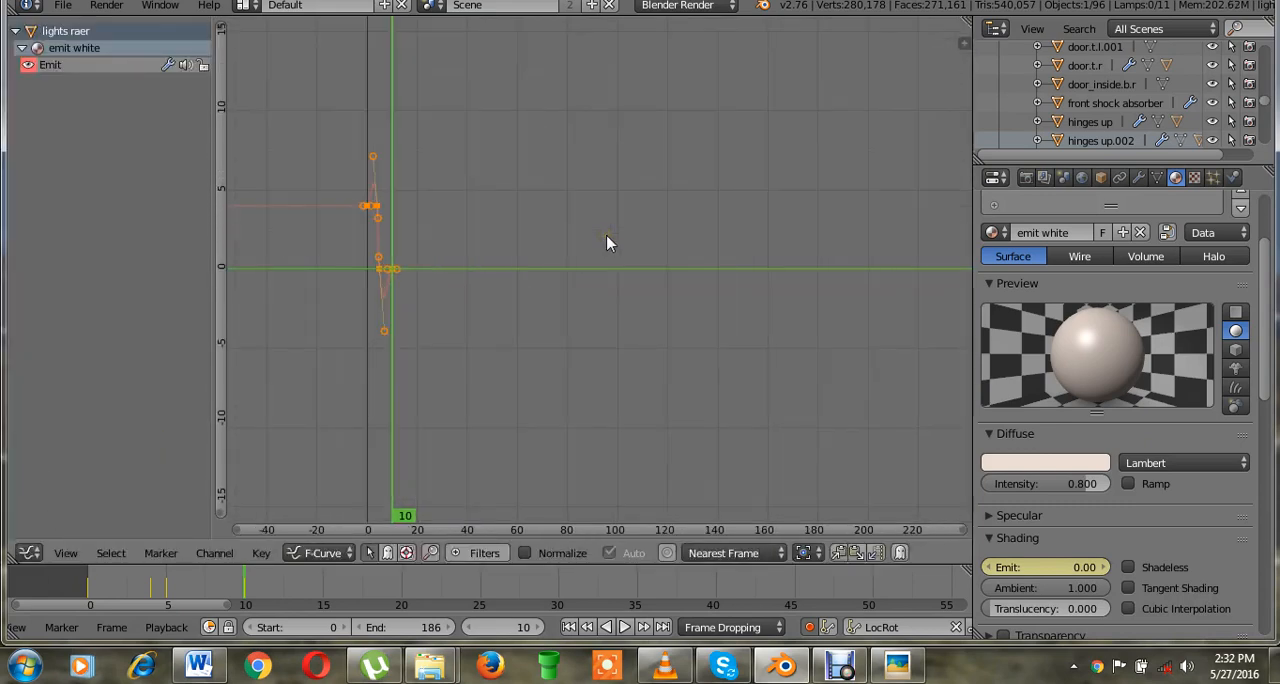
{"action": "middle_click_drag", "start_coordinate": [313, 350], "coordinate": [470, 353]}
{"action": "scroll", "coordinate": [470, 353], "scroll_direction": "up", "scroll_amount": 3}
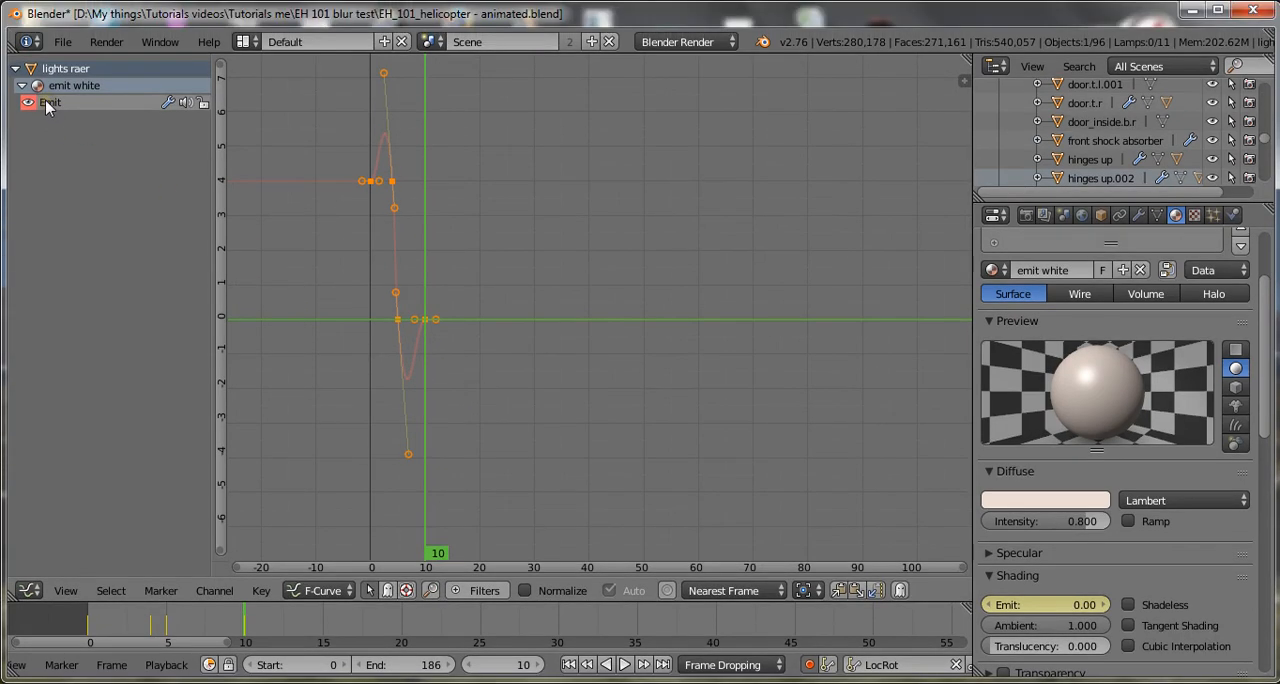
{"action": "left_click", "coordinate": [45, 102]}
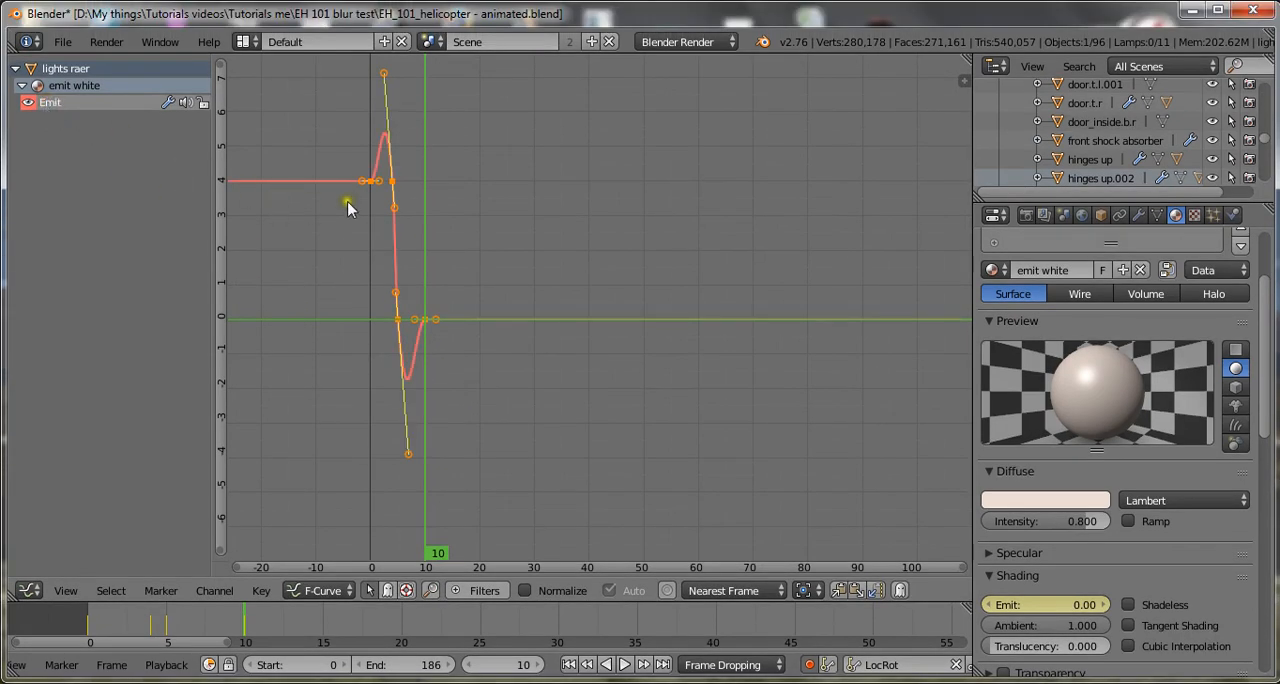
{"action": "scroll", "coordinate": [371, 191], "scroll_direction": "up", "scroll_amount": 2}
{"action": "middle_click_drag", "start_coordinate": [371, 235], "coordinate": [450, 259]}
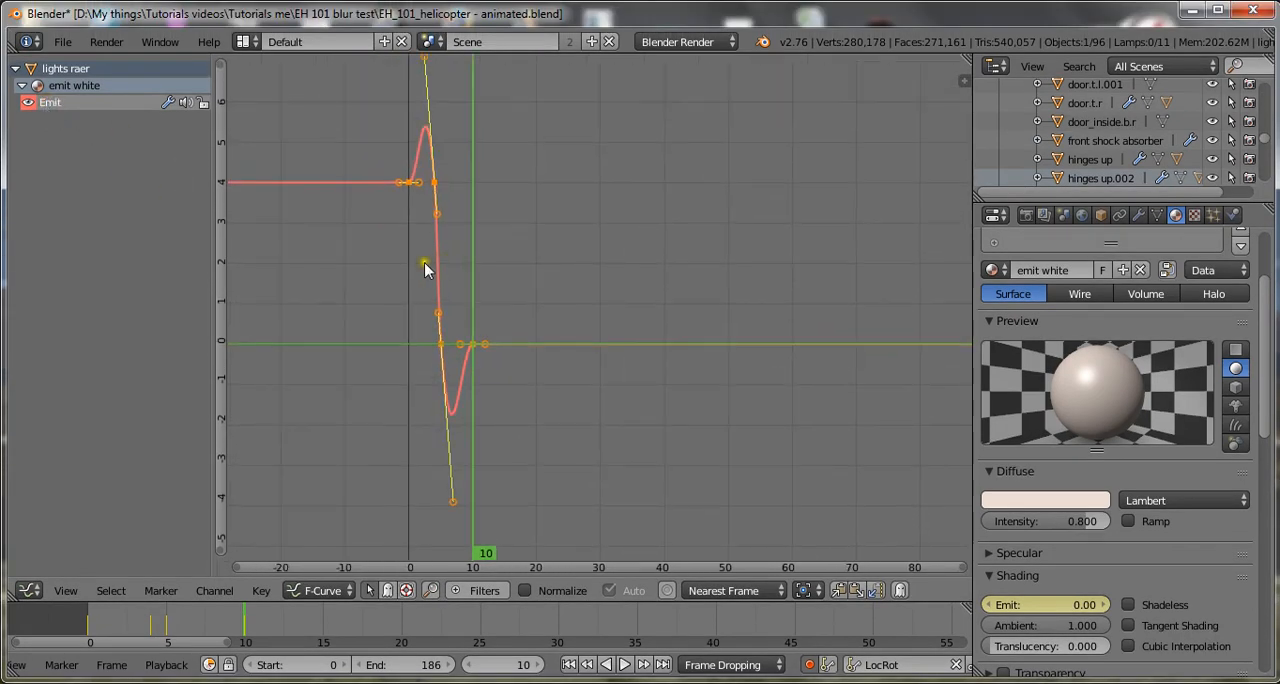
{"action": "scroll", "coordinate": [405, 232], "scroll_direction": "up", "scroll_amount": 4}
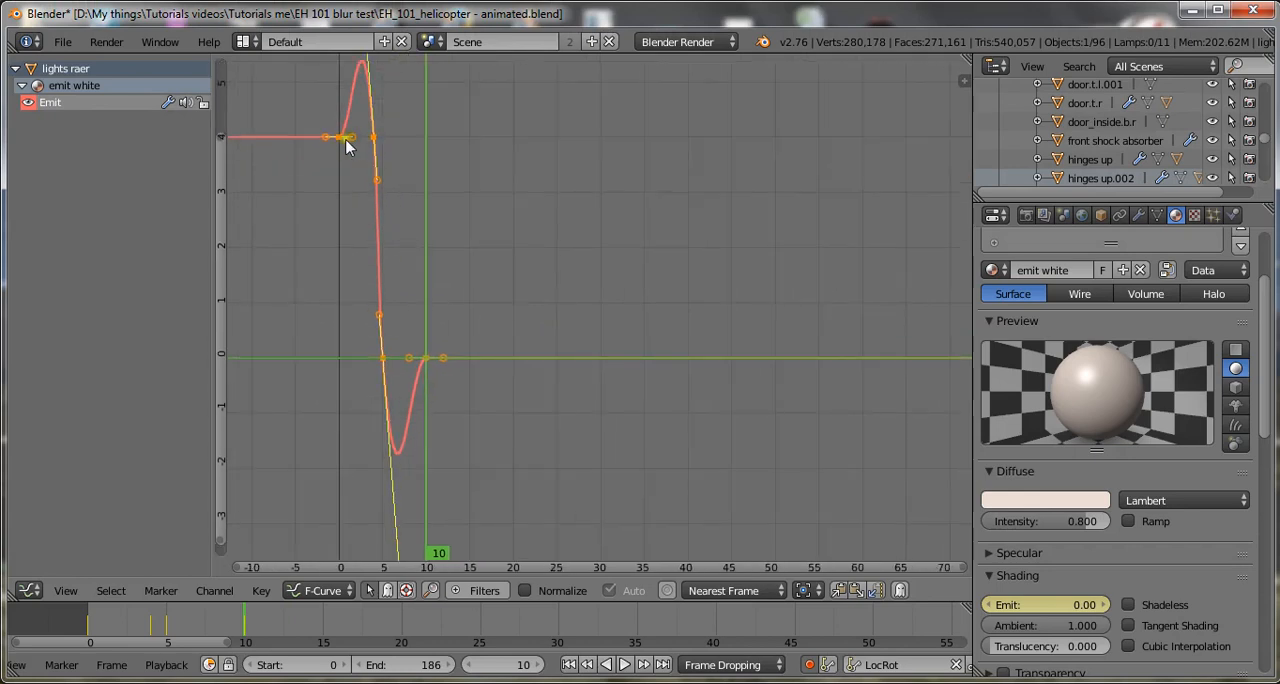
Try Linear interpolation on the Emit curve's keyframes.
{"action": "key", "text": "t"}
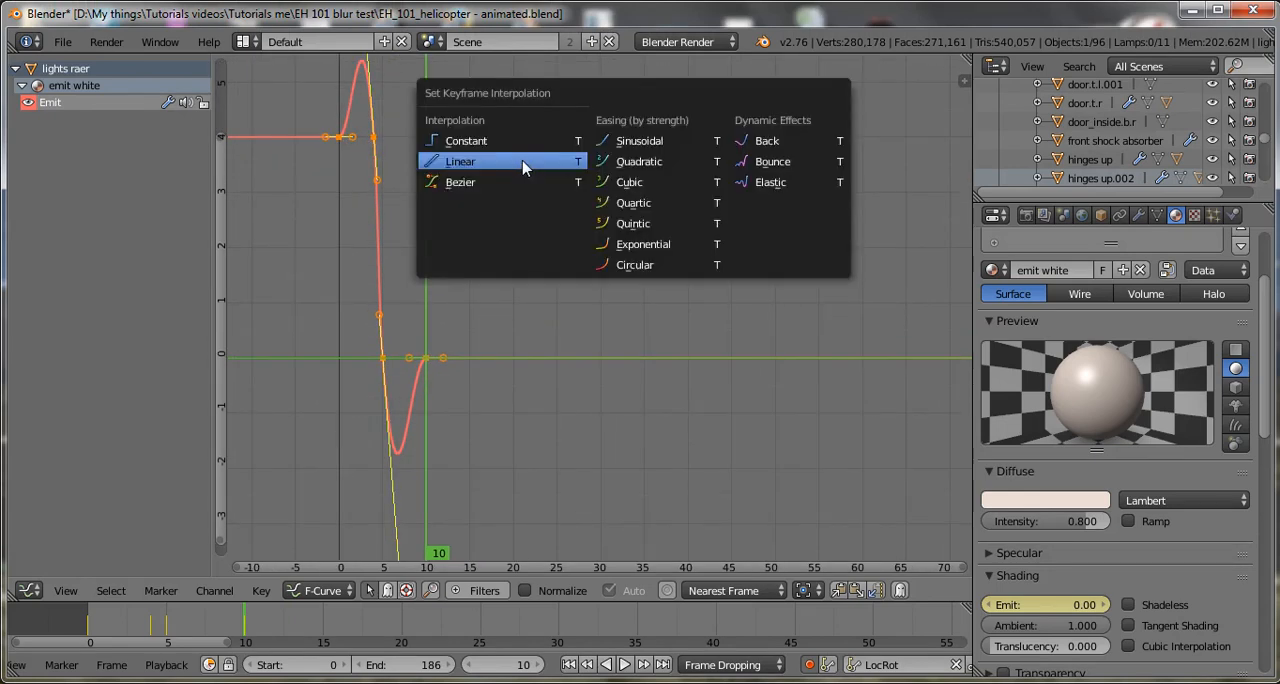
{"action": "left_click", "coordinate": [525, 165]}
{"action": "left_click", "coordinate": [522, 160]}
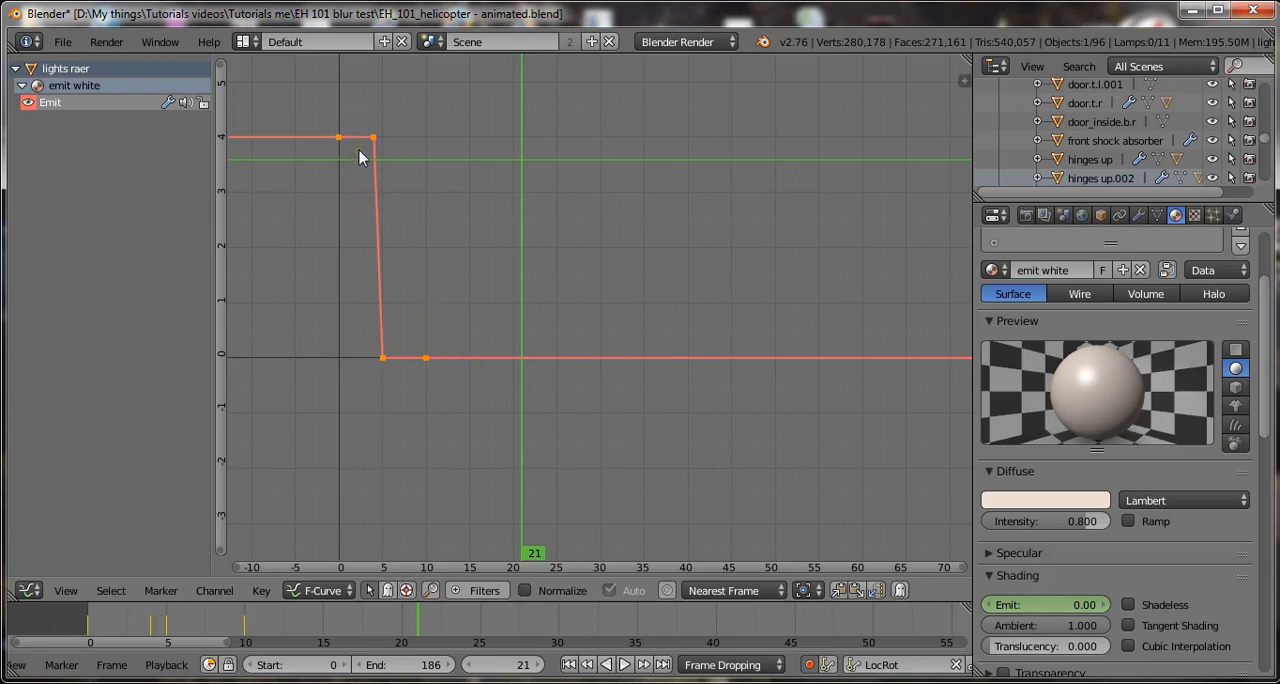
Set the Emit keyframes' interpolation to Constant and save over the existing blend file.
{"action": "key", "text": "t"}
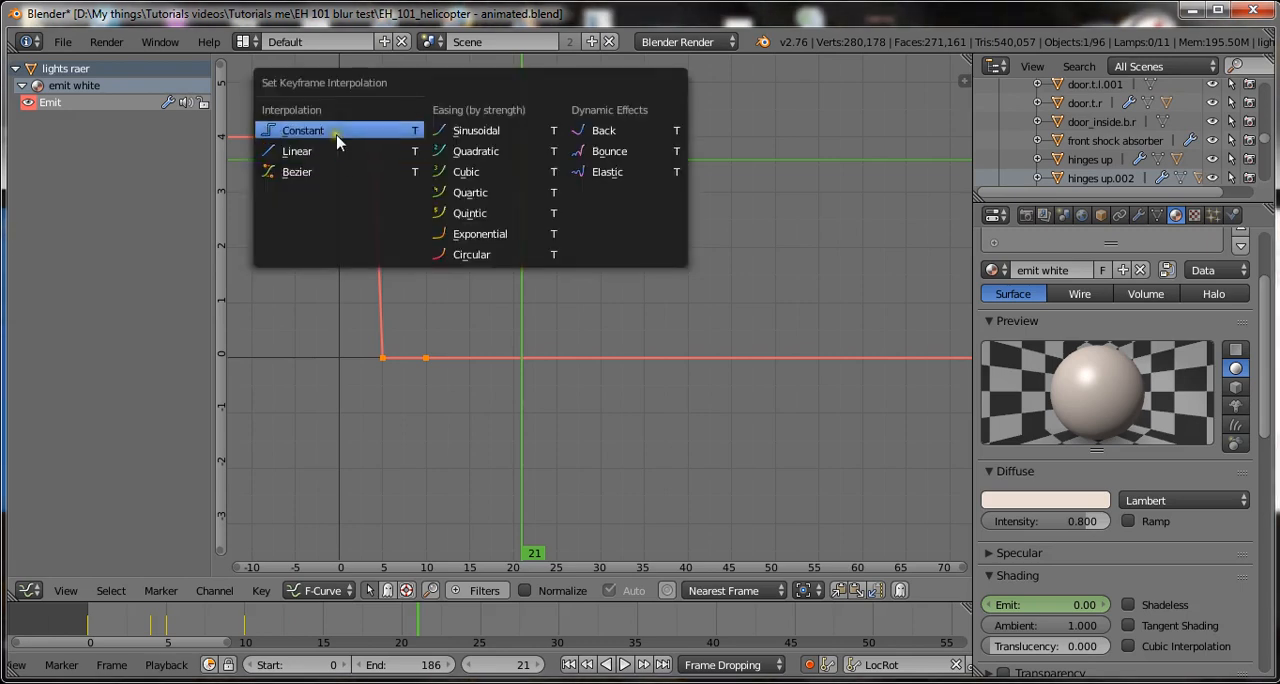
{"action": "left_click", "coordinate": [337, 141]}
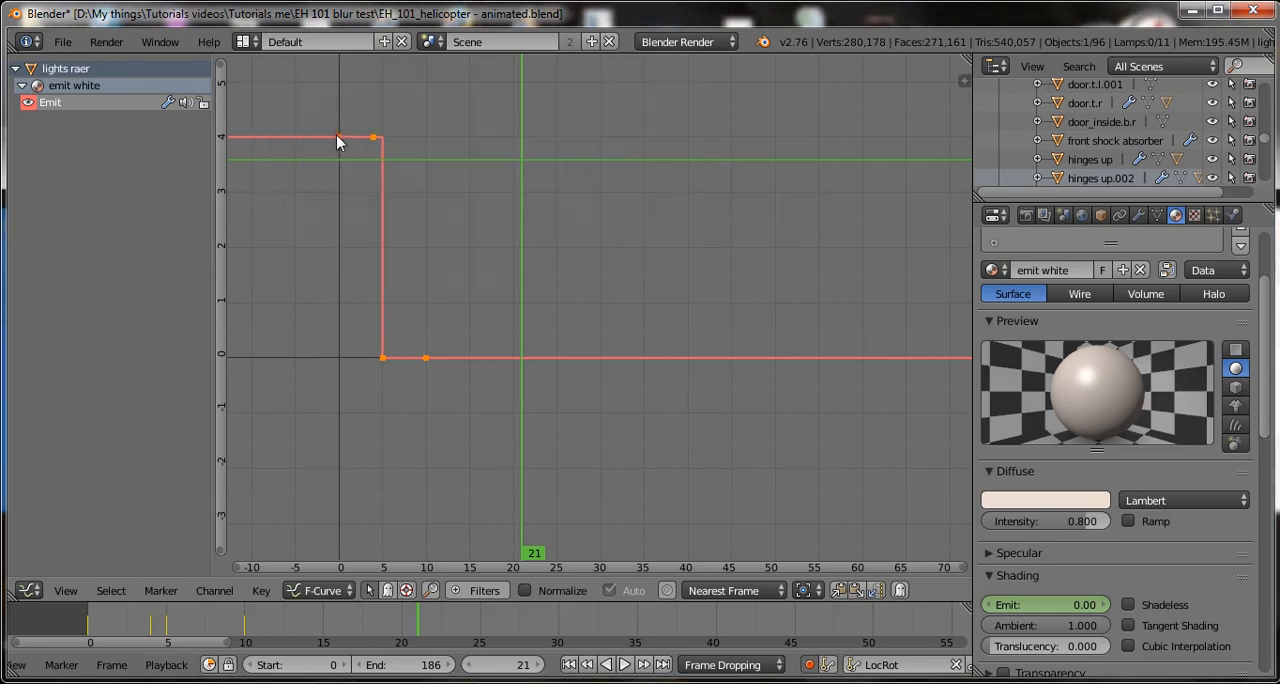
{"action": "key", "text": "ctrl+s"}
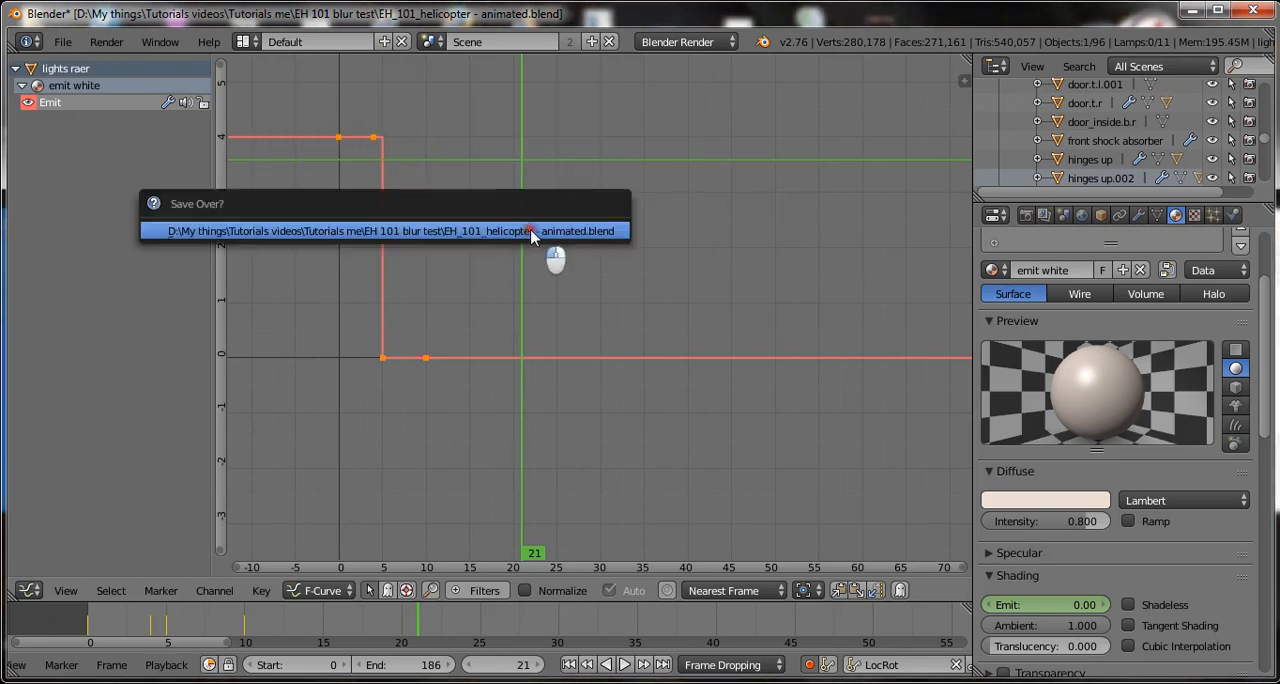
{"action": "key", "text": "Return"}
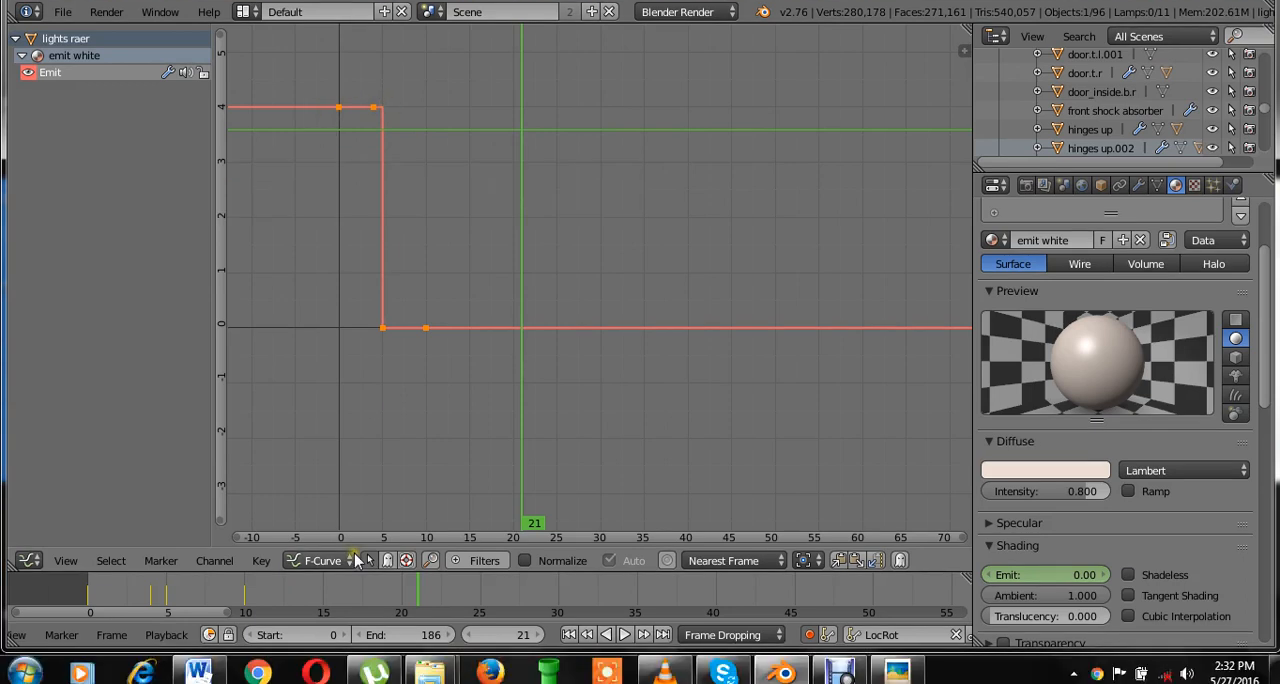
{"action": "key", "text": "ctrl+s"}
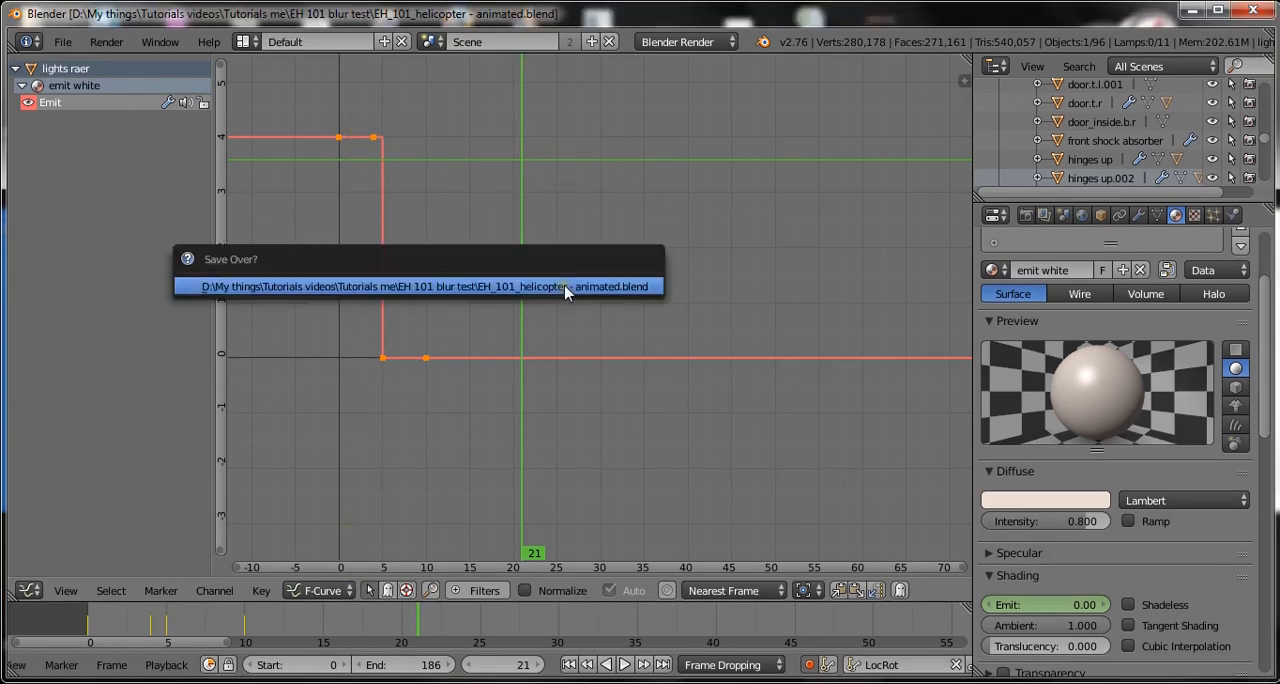
Add a Cycles modifier to emit white's Emit curve and set its Before cycles to -1.
{"action": "key", "text": "Return"}
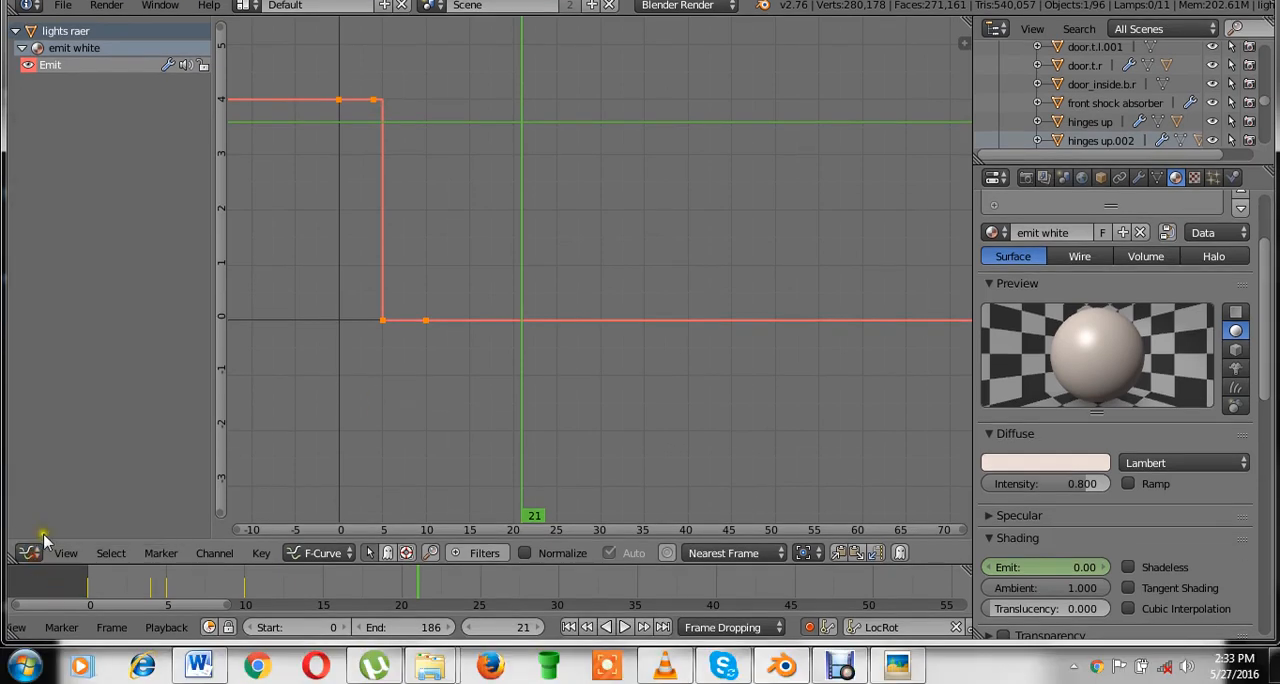
{"action": "key", "text": "n"}
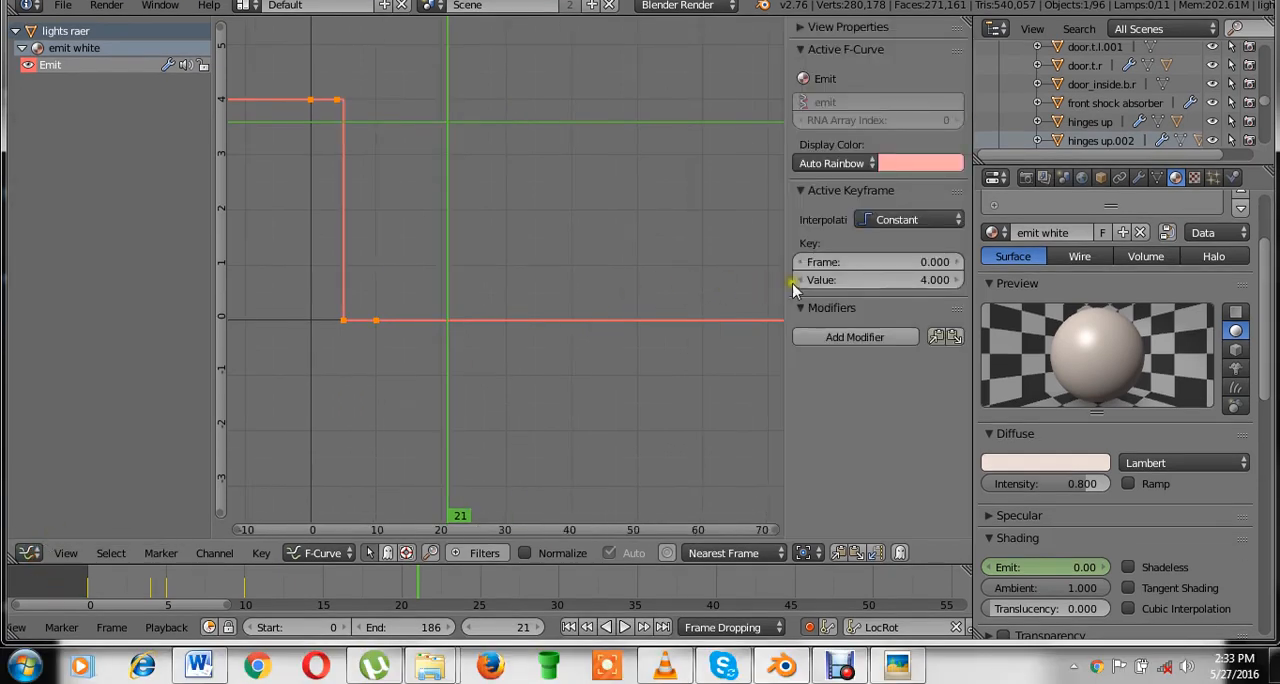
{"action": "left_click", "coordinate": [857, 337]}
{"action": "left_click", "coordinate": [812, 391]}
{"action": "scroll", "coordinate": [690, 400], "scroll_direction": "down", "scroll_amount": 1}
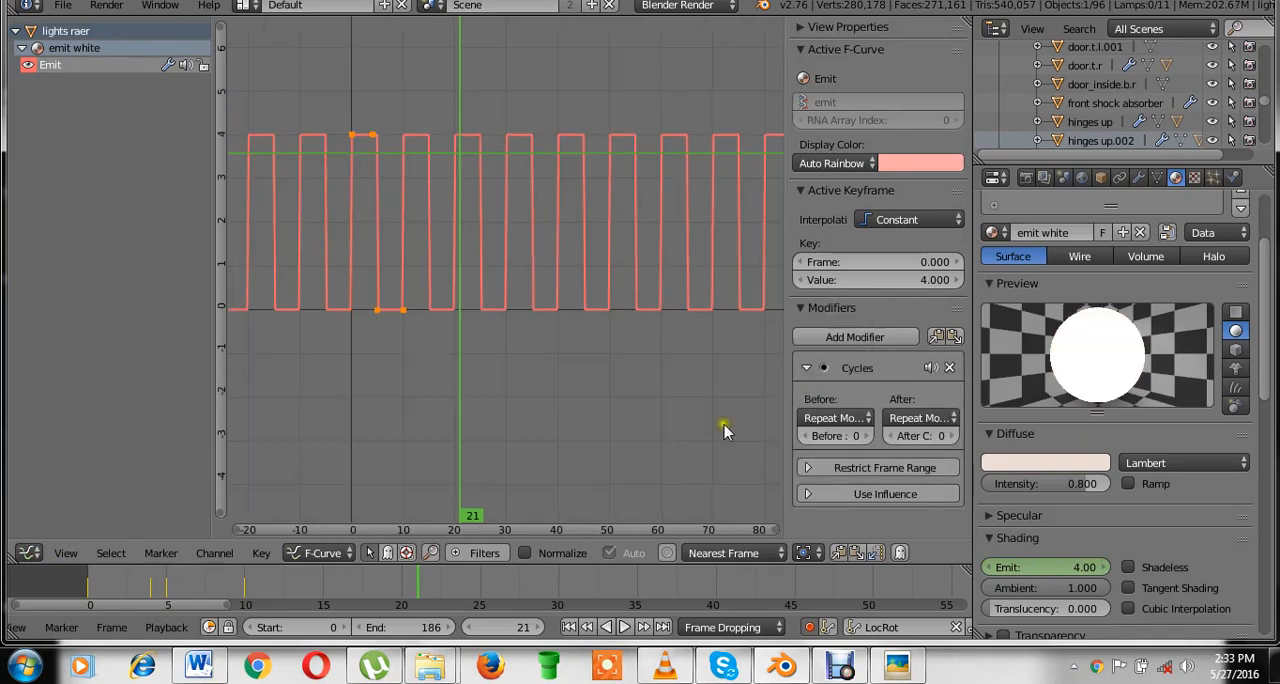
{"action": "left_click", "coordinate": [803, 435]}
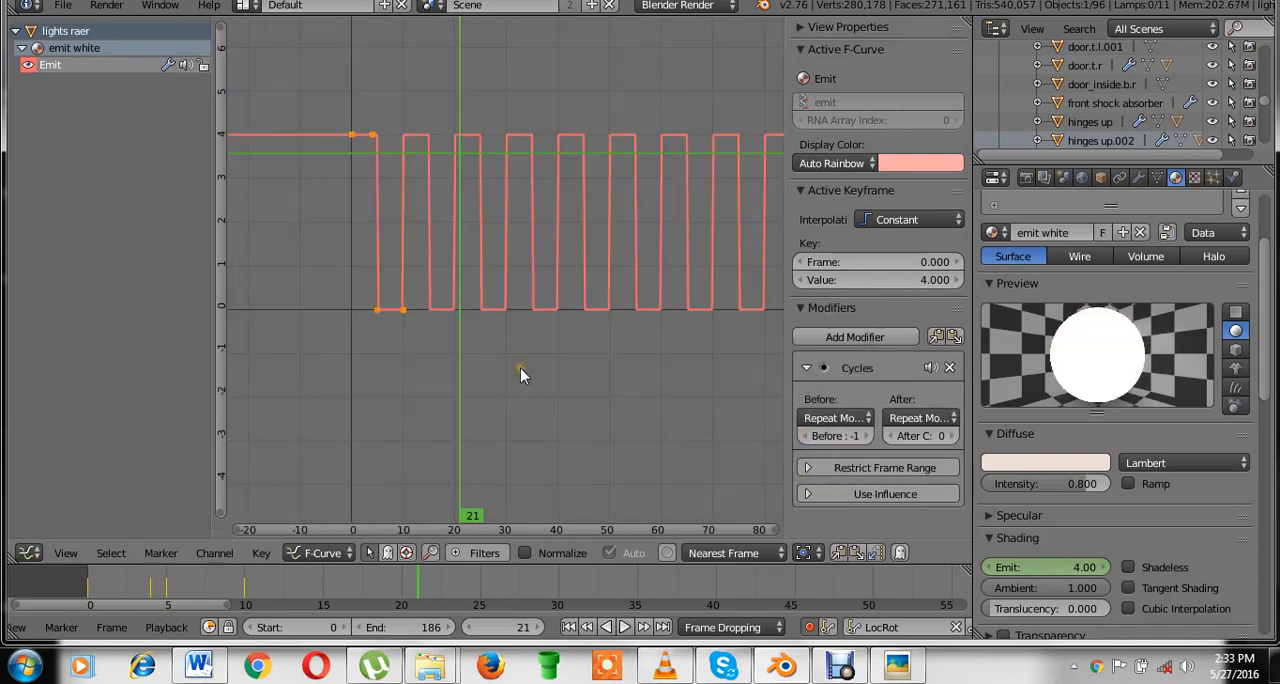
Play the animation in the 3D View to check how the white lamp blinks.
{"action": "left_click", "coordinate": [28, 553]}
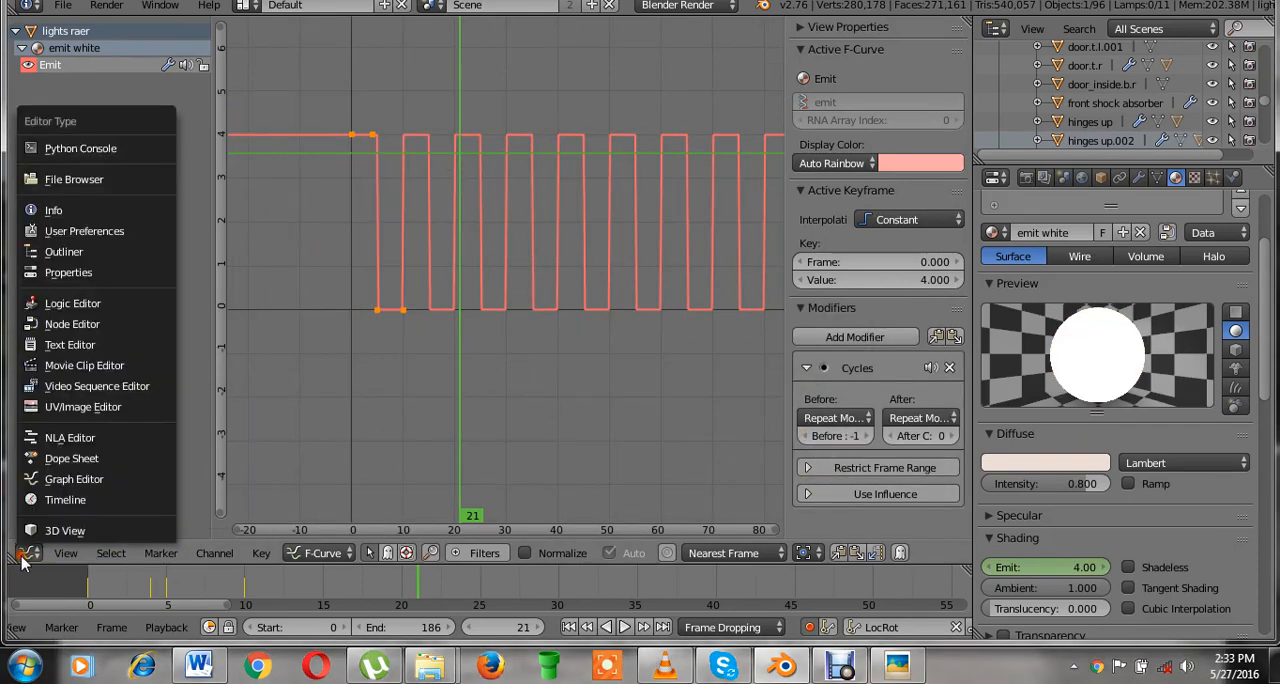
{"action": "left_click", "coordinate": [65, 530]}
{"action": "key", "text": "alt+a"}
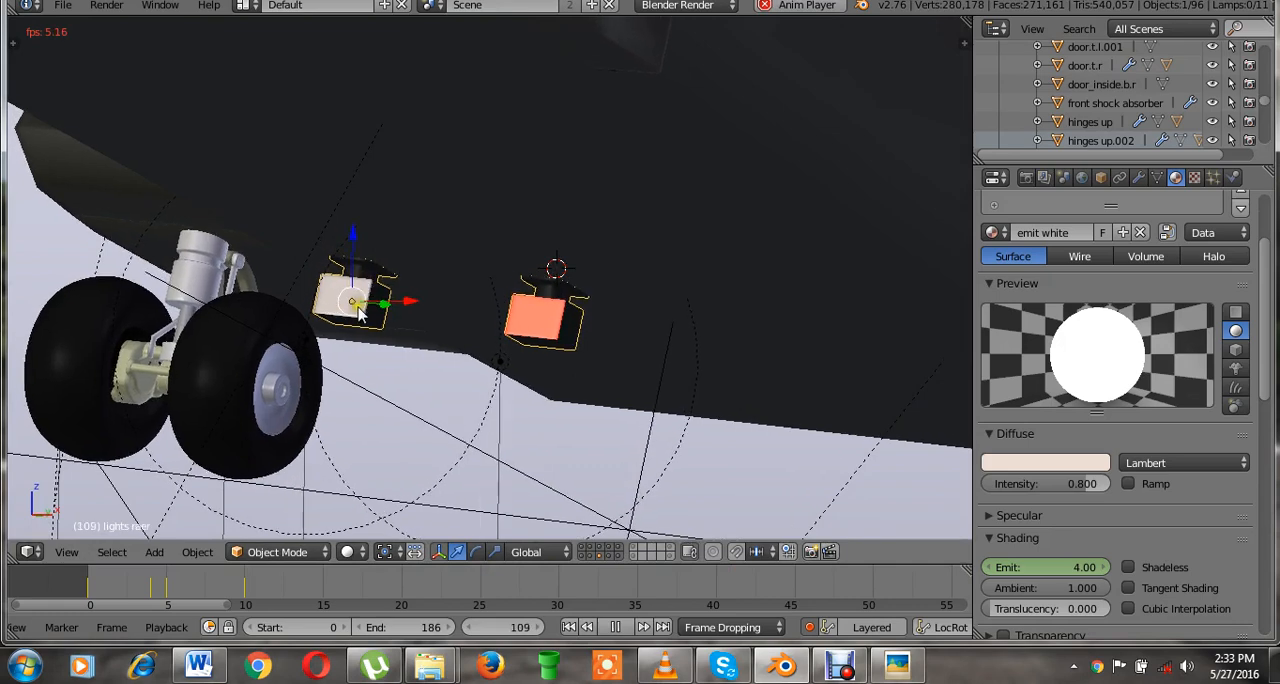
{"action": "key", "text": "alt+a"}
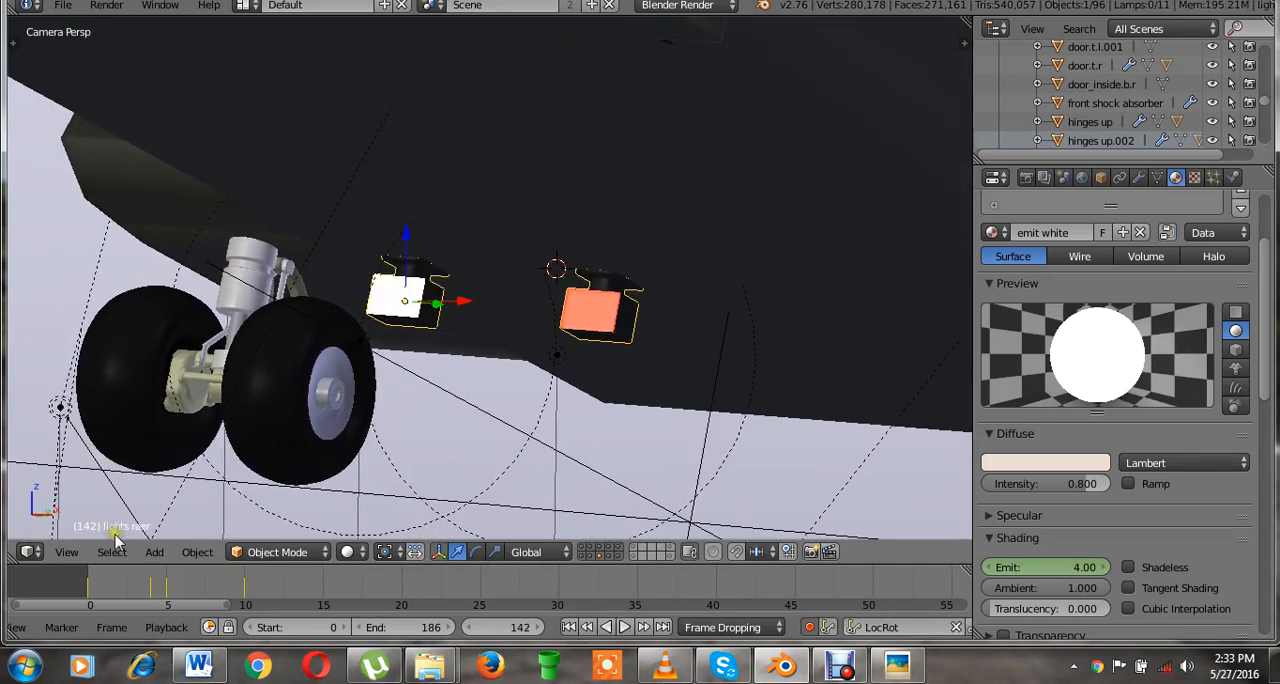
Stretch emit white's Emit keyframes along the time axis in the Graph Editor to span frames -10 to 20.
{"action": "left_click", "coordinate": [30, 552]}
{"action": "left_click", "coordinate": [72, 477]}
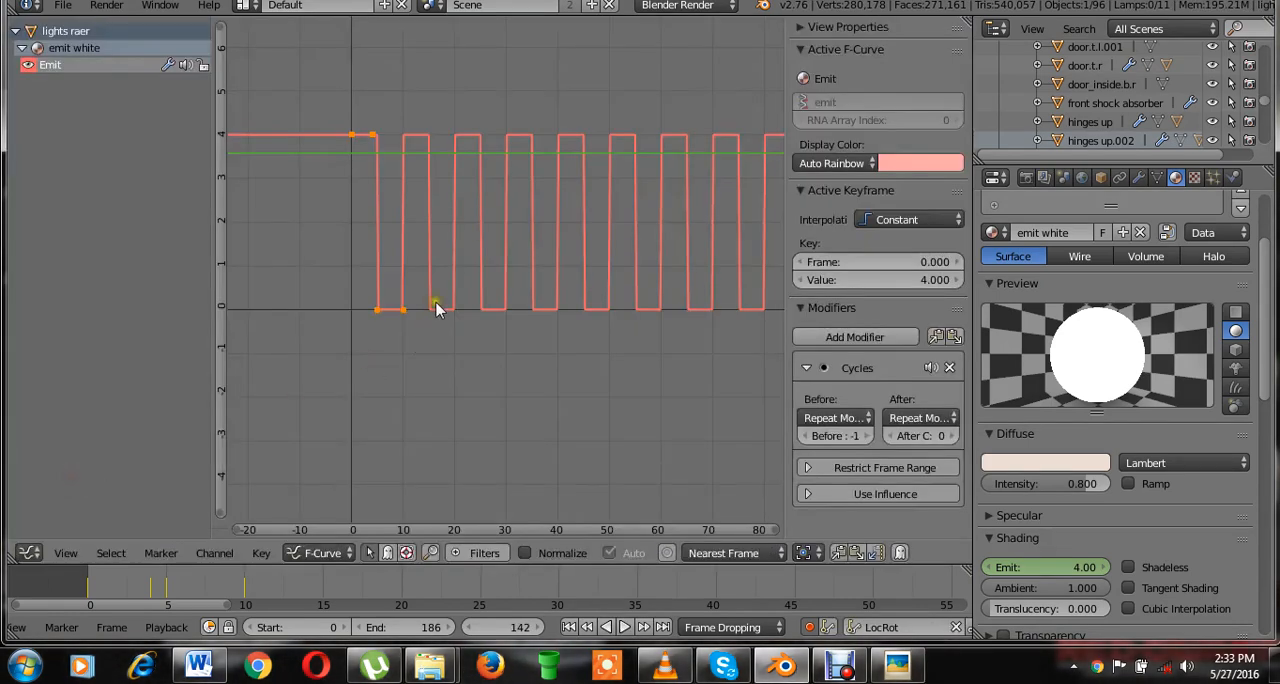
{"action": "key", "text": "s"}
{"action": "key", "text": "x"}
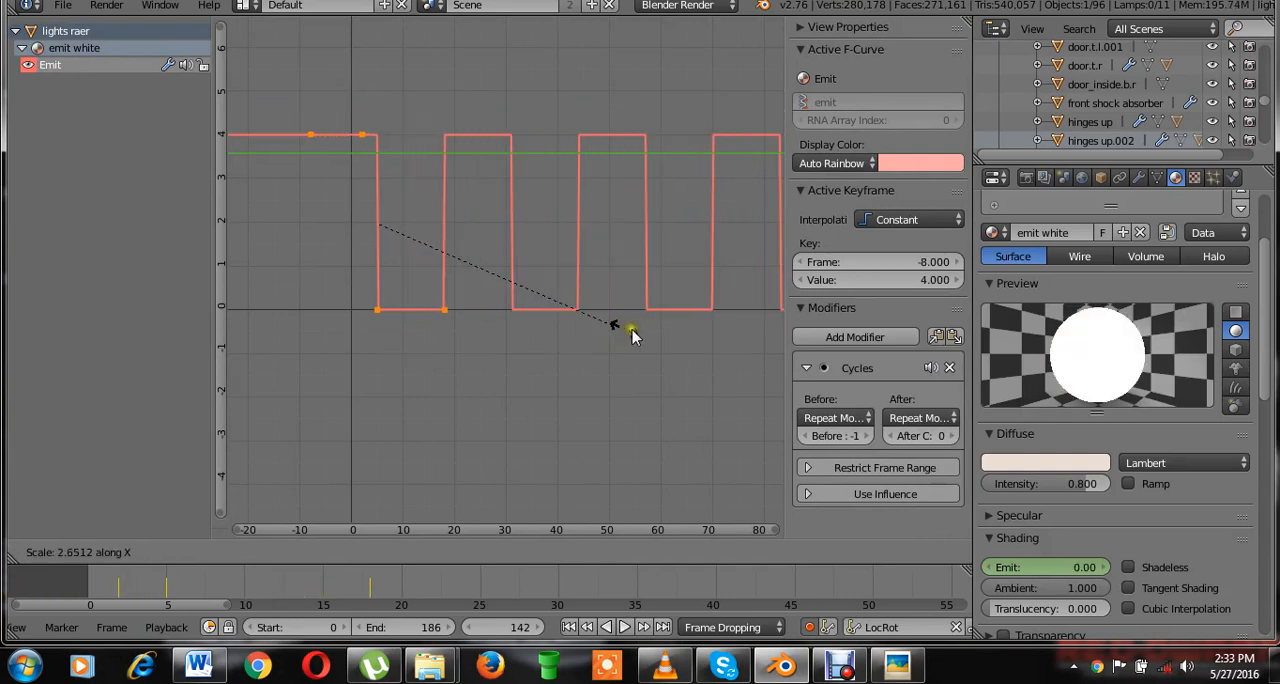
{"action": "left_click", "coordinate": [535, 312]}
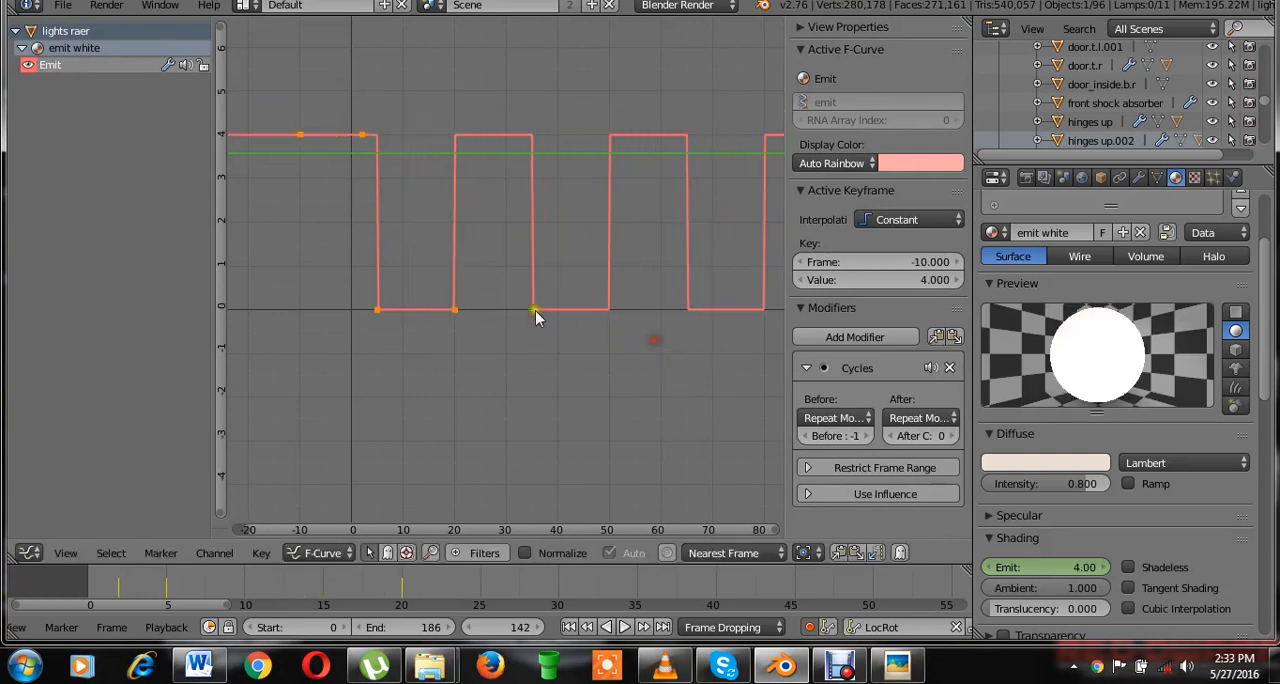
Move the stretched Emit keyframes in time so the first one sits at frame 0, and save over the existing file.
{"action": "key", "text": "g"}
{"action": "key", "text": "x"}
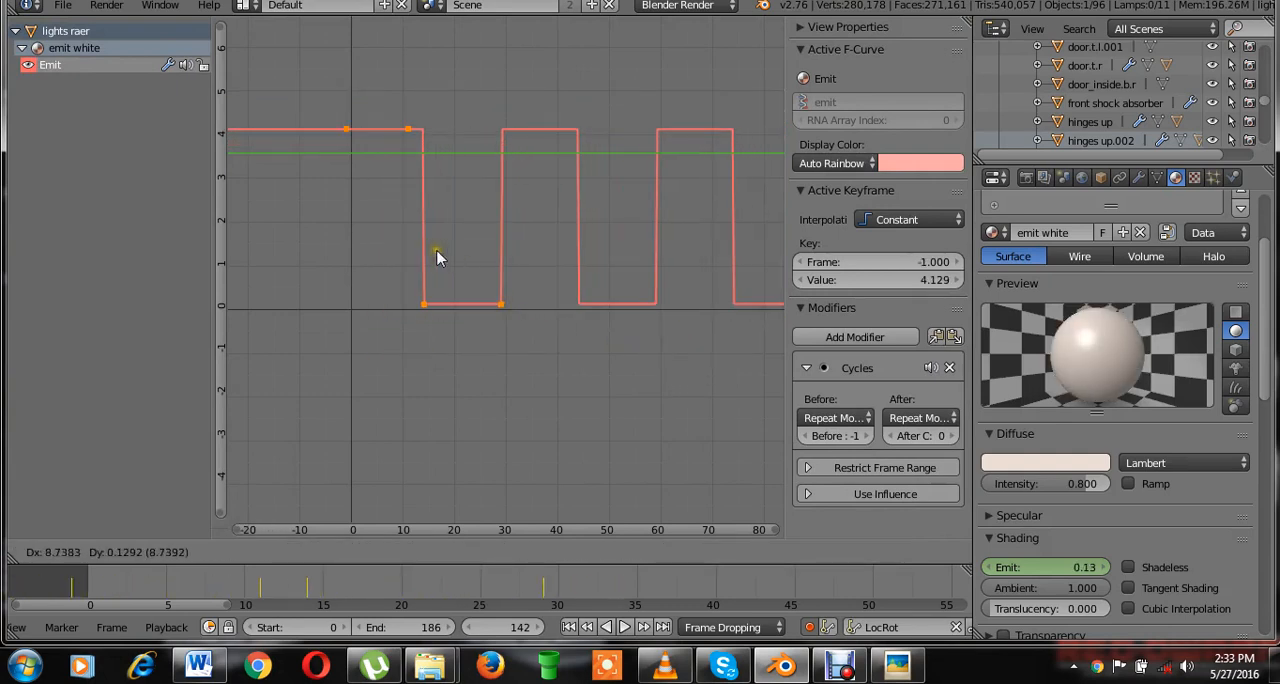
{"action": "left_click", "coordinate": [443, 250]}
{"action": "key", "text": "ctrl+s"}
{"action": "left_click", "coordinate": [523, 286]}
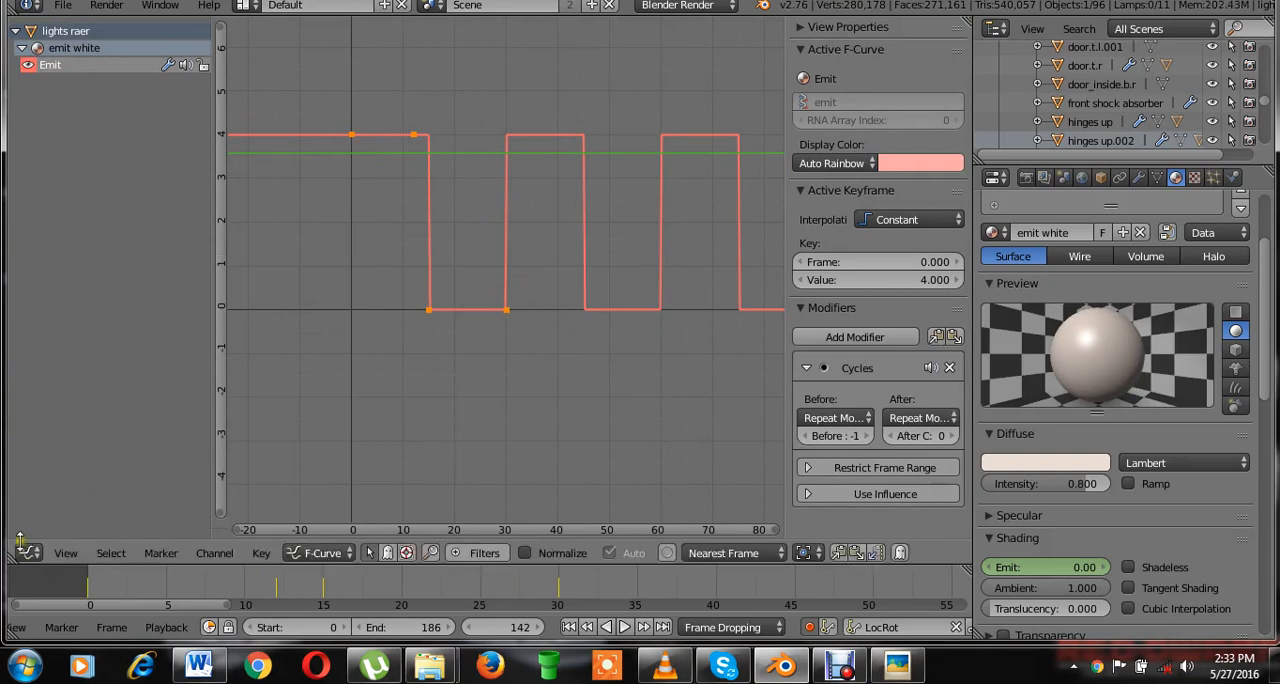
Return to the 3D View, select the emit red material, and keyframe its Emit value of 4 at frames 0 and 12.
{"action": "left_click", "coordinate": [28, 552]}
{"action": "left_click", "coordinate": [42, 532]}
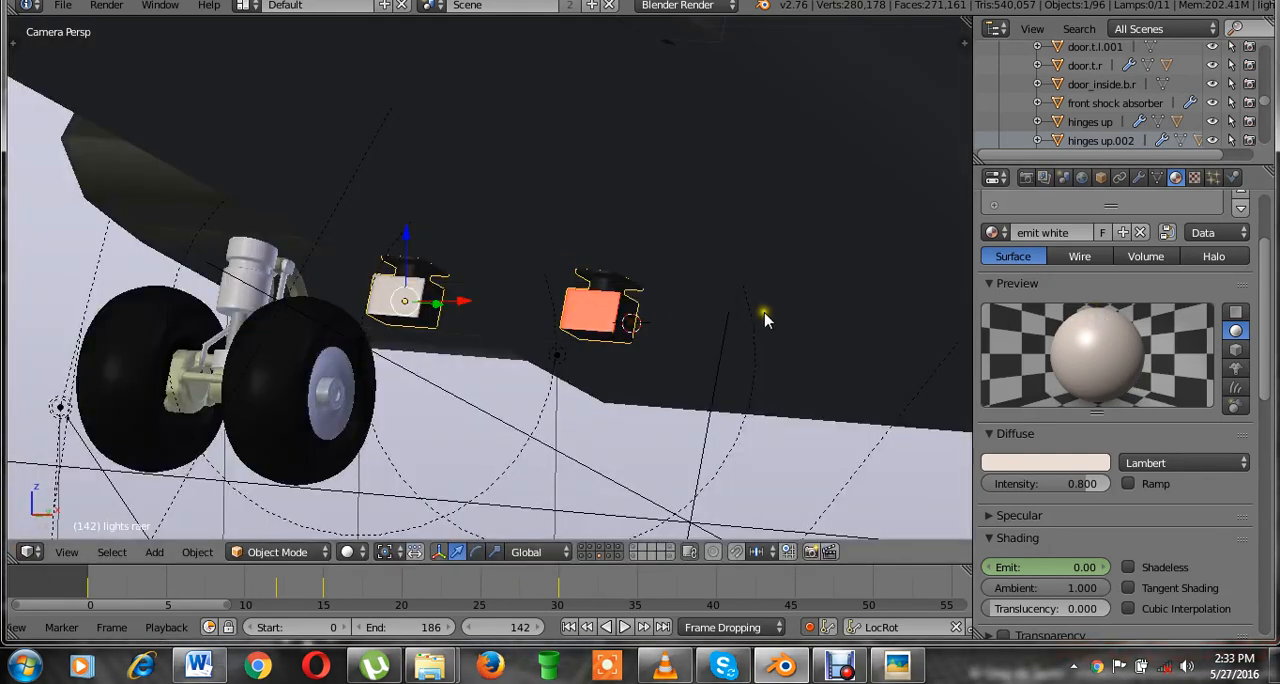
{"action": "scroll", "coordinate": [1215, 410], "scroll_direction": "up", "scroll_amount": 2}
{"action": "scroll", "coordinate": [1210, 405], "scroll_direction": "up", "scroll_amount": 1}
{"action": "left_click", "coordinate": [1040, 266]}
{"action": "scroll", "coordinate": [1065, 440], "scroll_direction": "down", "scroll_amount": 5}
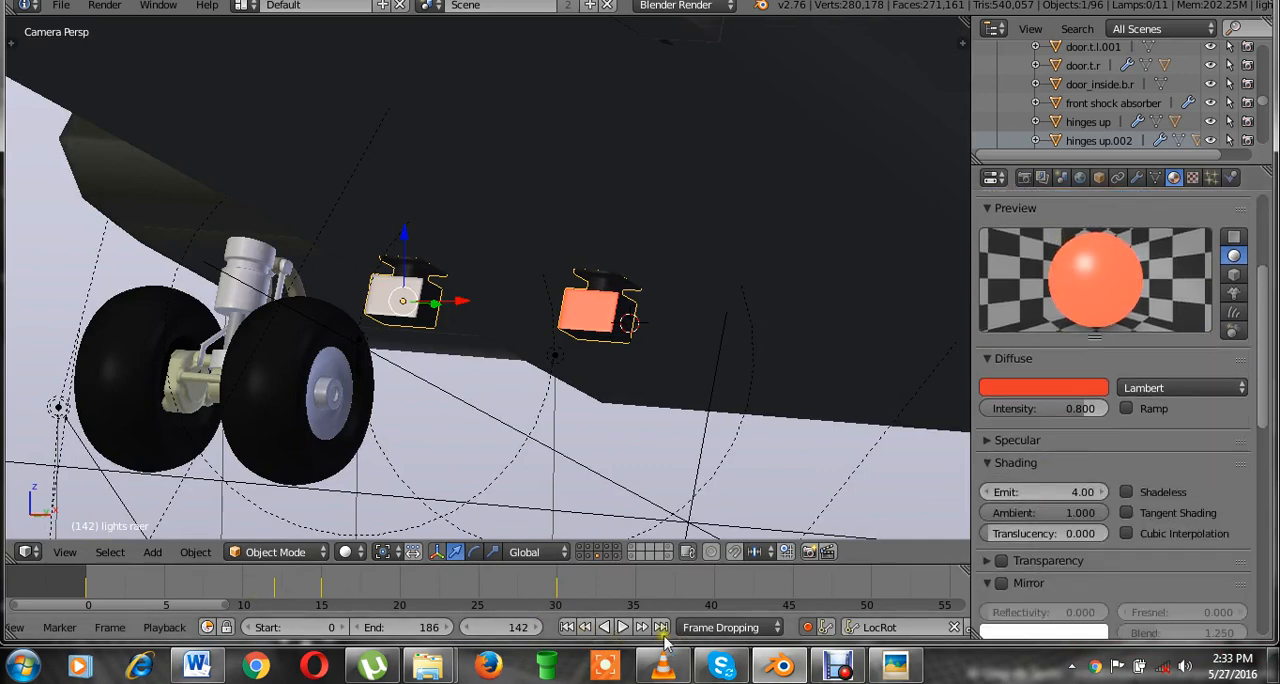
{"action": "left_click", "coordinate": [567, 627]}
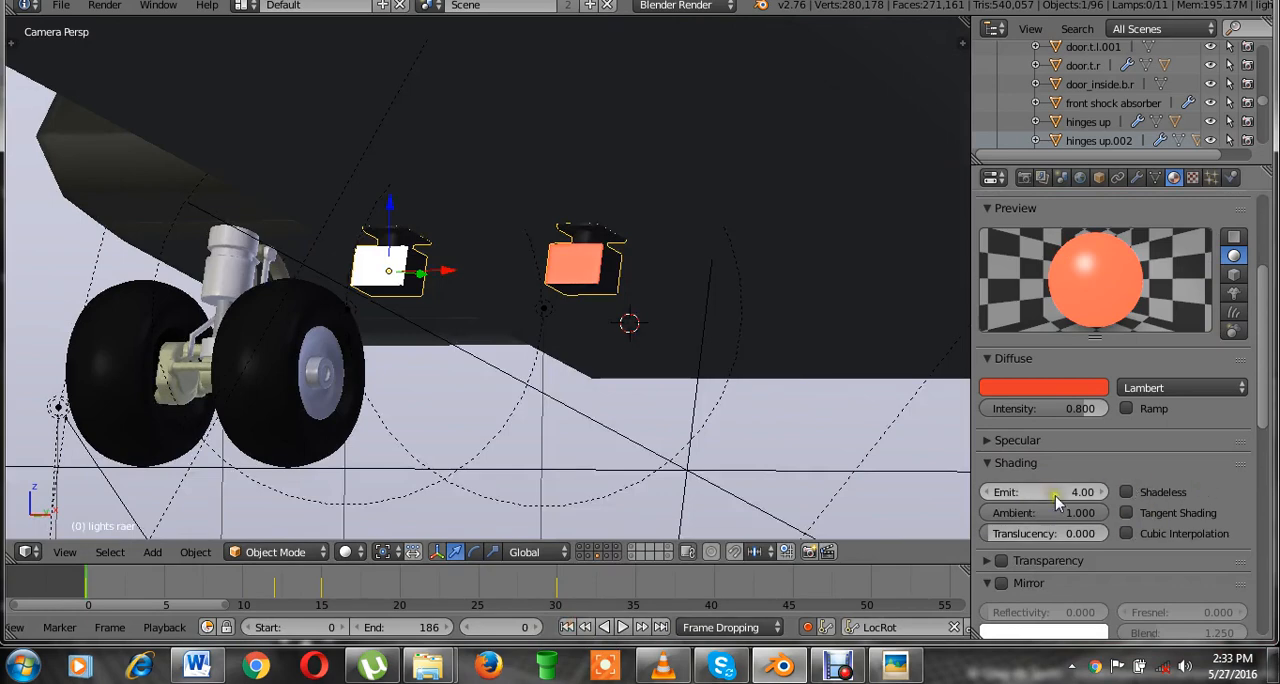
{"action": "key", "text": "i"}
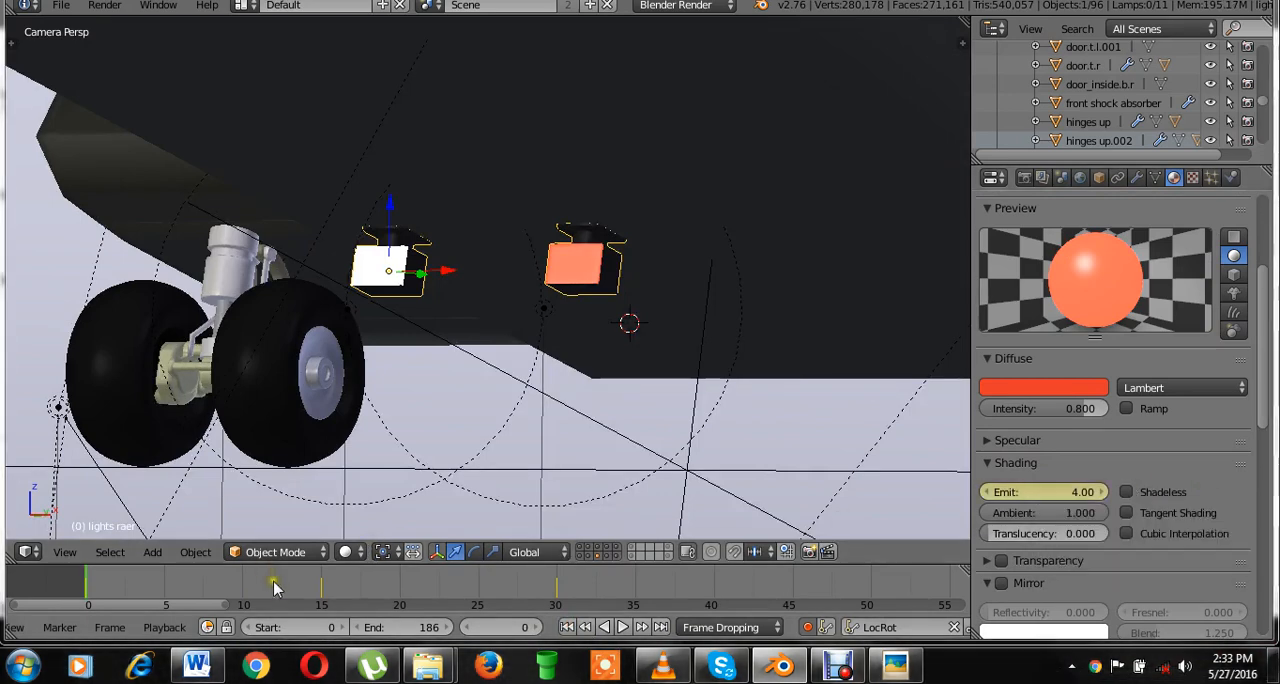
{"action": "left_click", "coordinate": [274, 588]}
{"action": "key", "text": "i"}
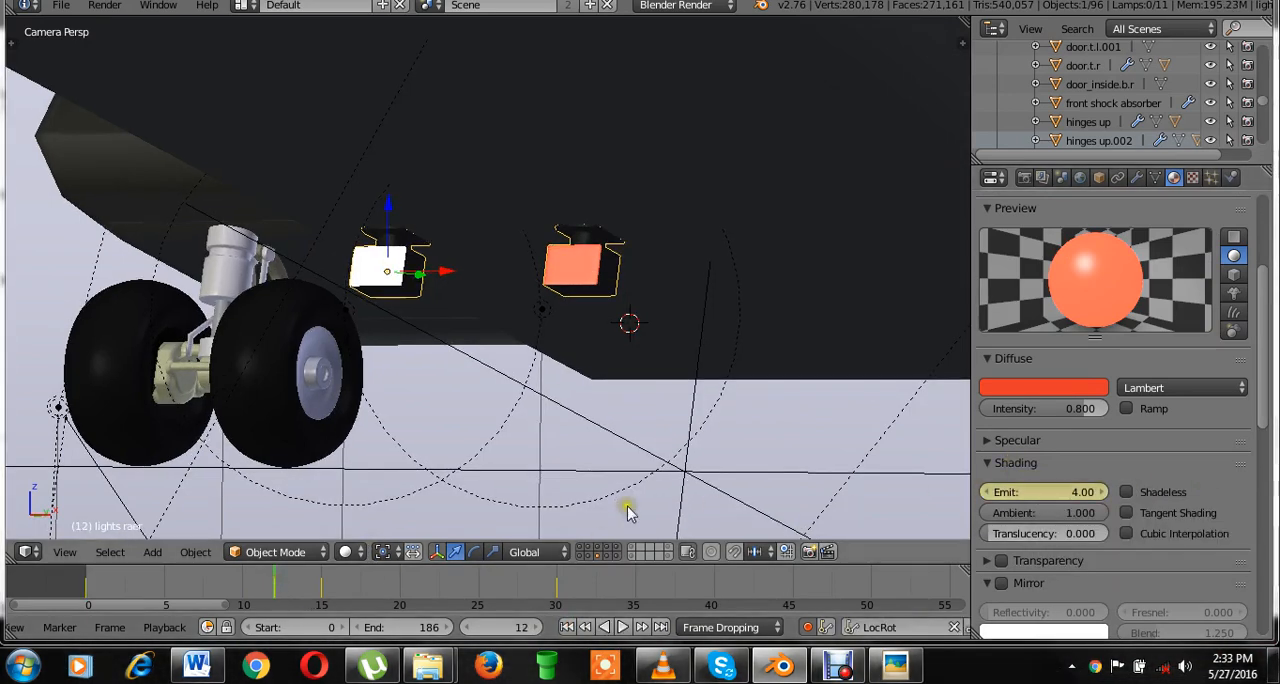
Keyframe emit red's Emit value of 0 at frames 15 and 30.
{"action": "left_click", "coordinate": [320, 590]}
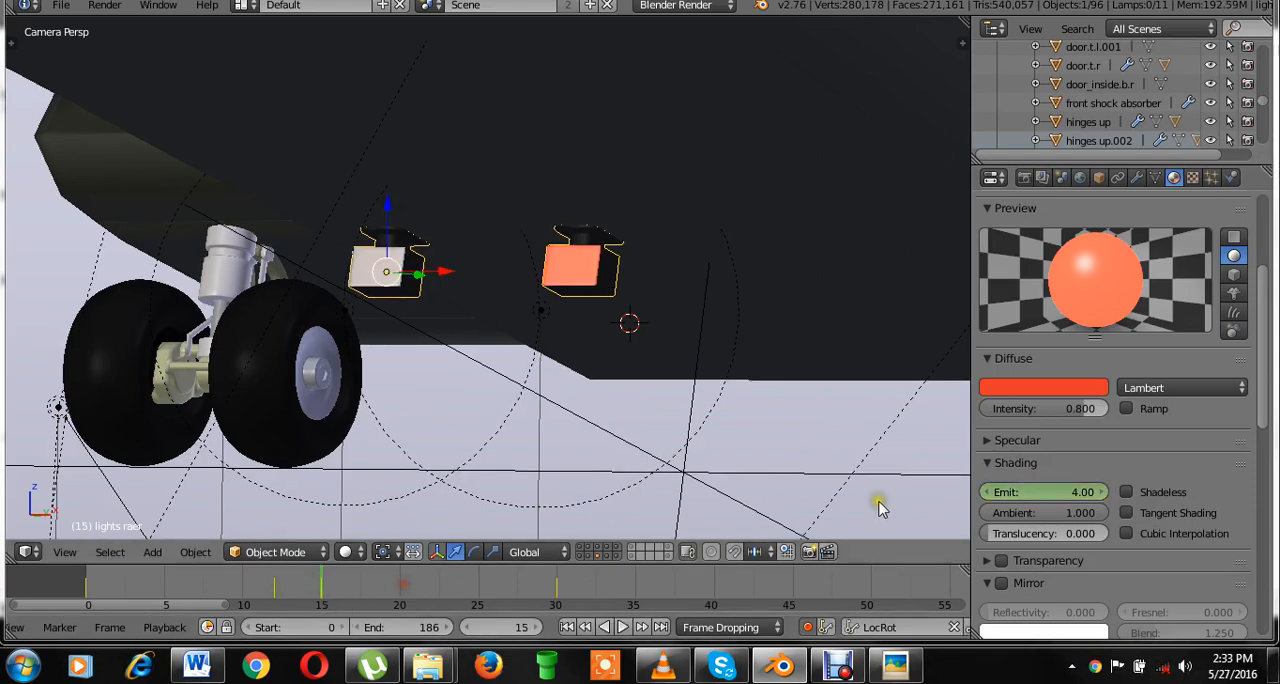
{"action": "left_click", "coordinate": [1047, 491]}
{"action": "type", "text": "0"}
{"action": "key", "text": "Return"}
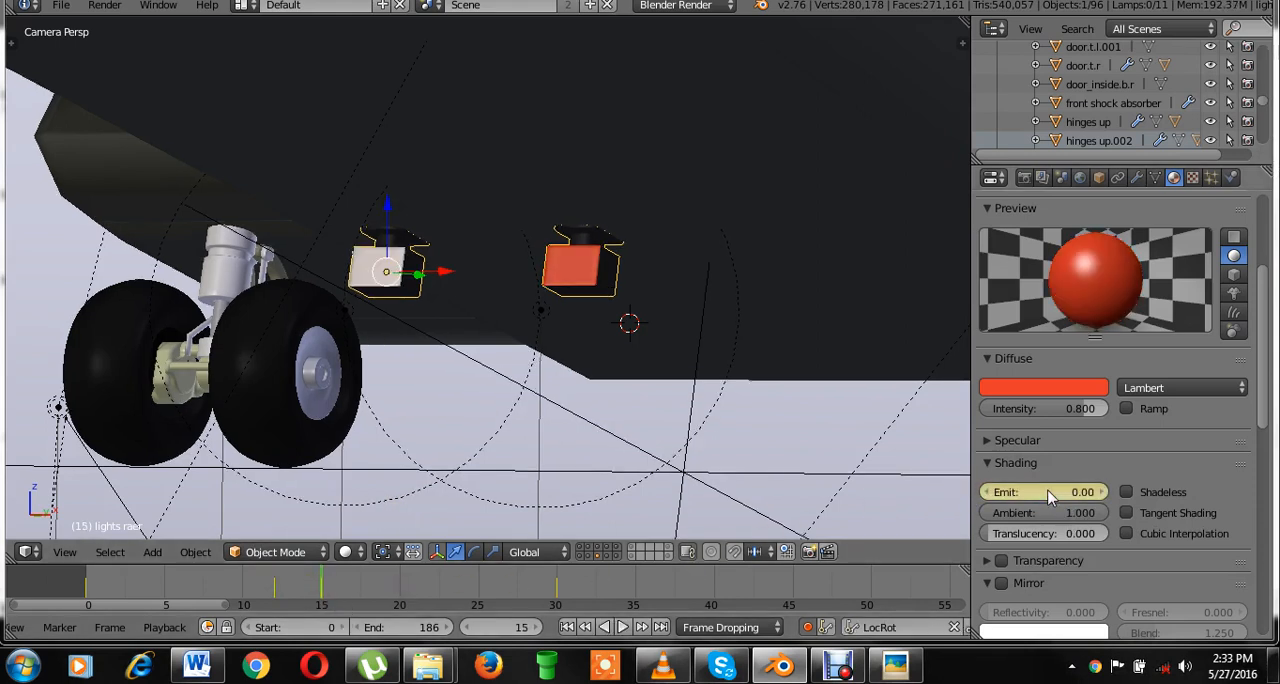
{"action": "left_click", "coordinate": [557, 598]}
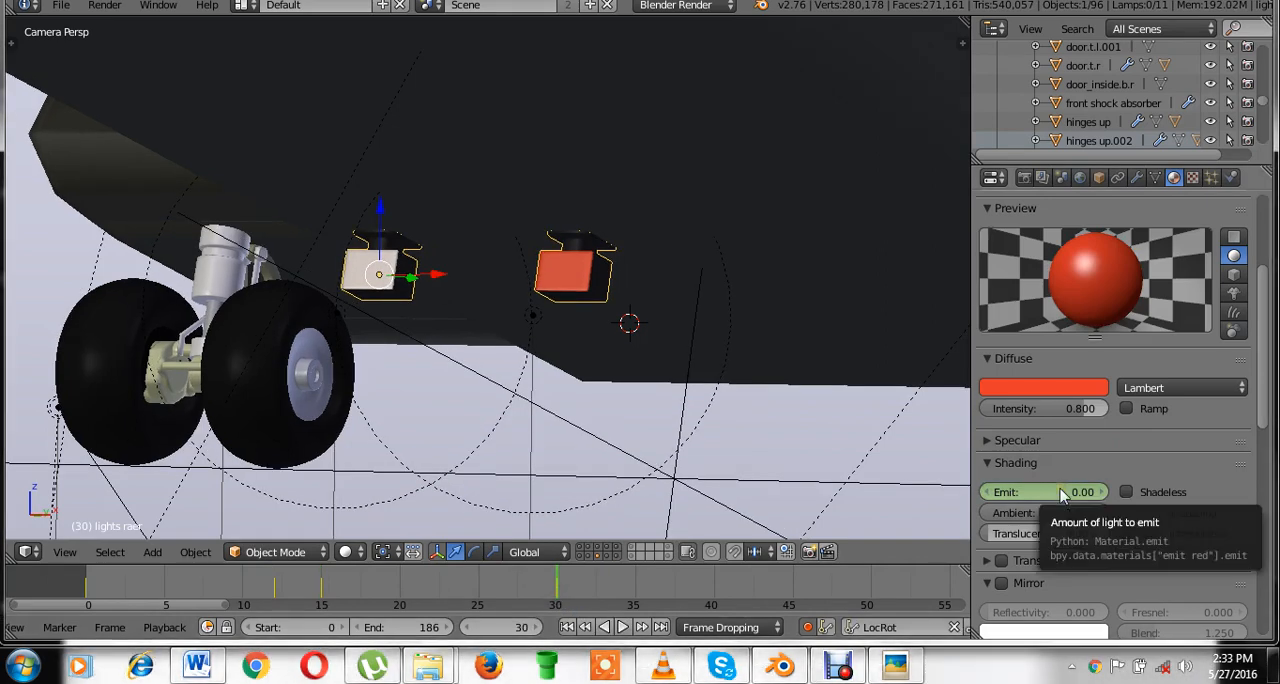
{"action": "key", "text": "i"}
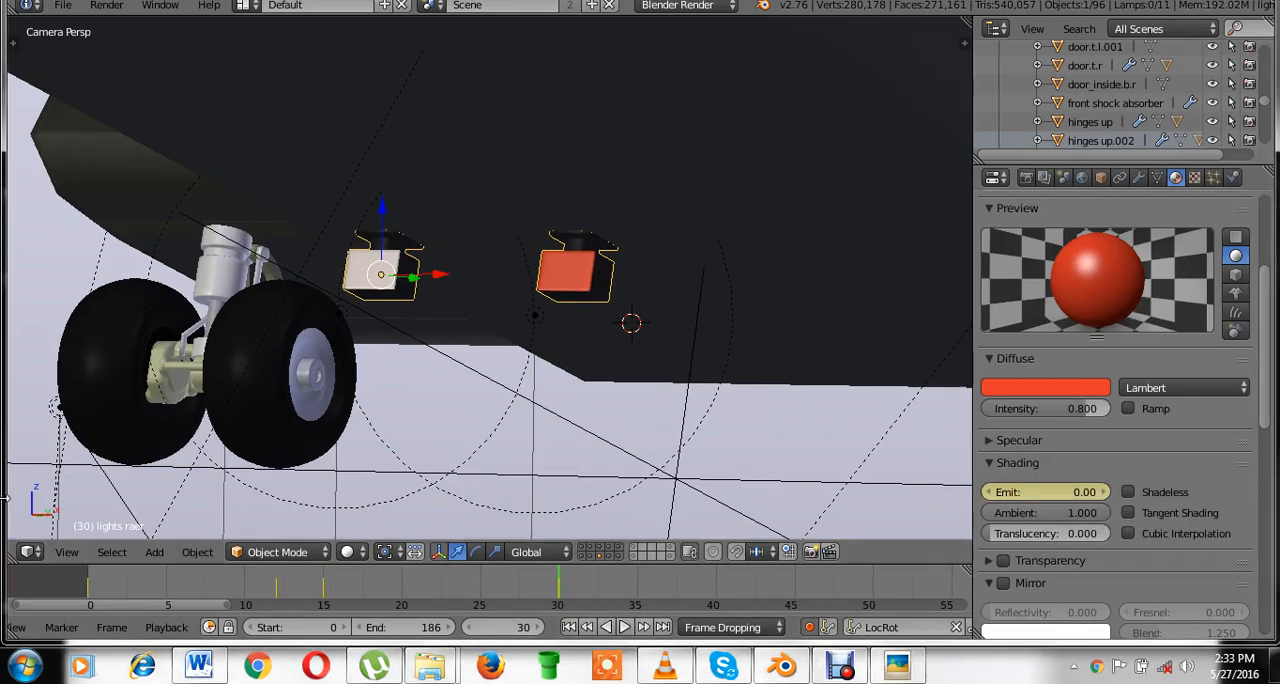
Switch to the Graph Editor and set all of emit red's Emit keyframes to Constant interpolation.
{"action": "left_click", "coordinate": [27, 551]}
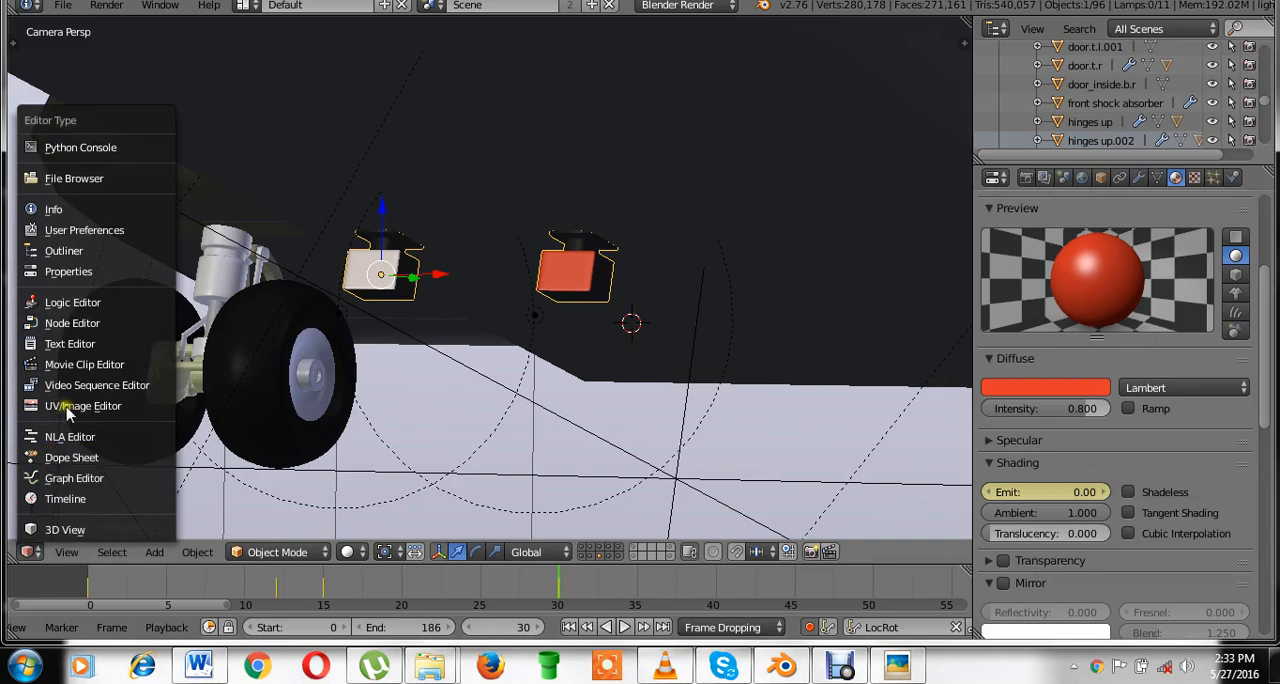
{"action": "left_click", "coordinate": [76, 478]}
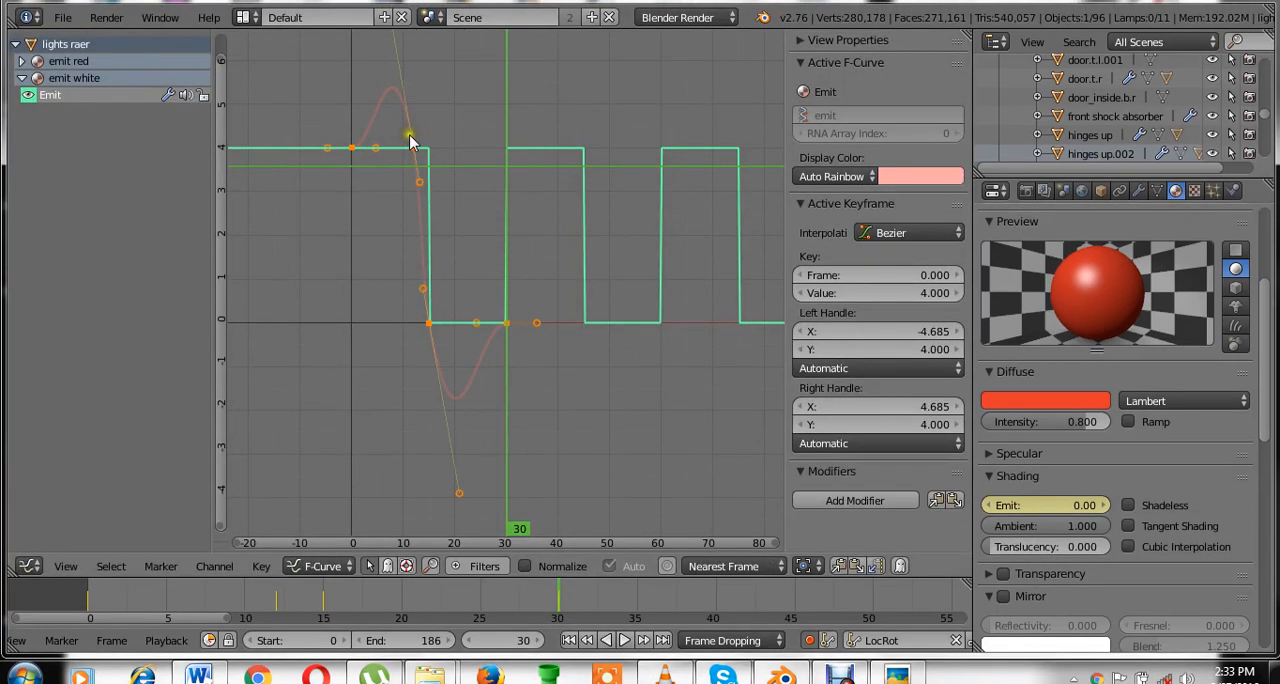
{"action": "right_click", "coordinate": [535, 324]}
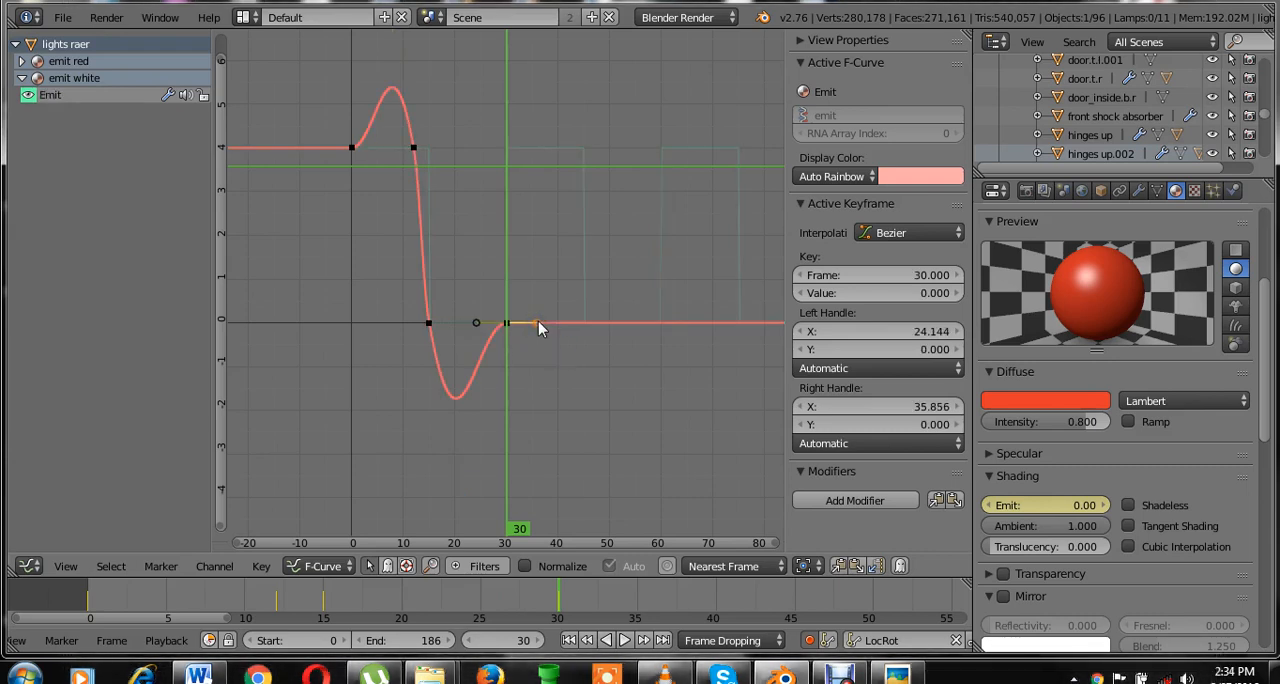
{"action": "key", "text": "a"}
{"action": "key", "text": "a"}
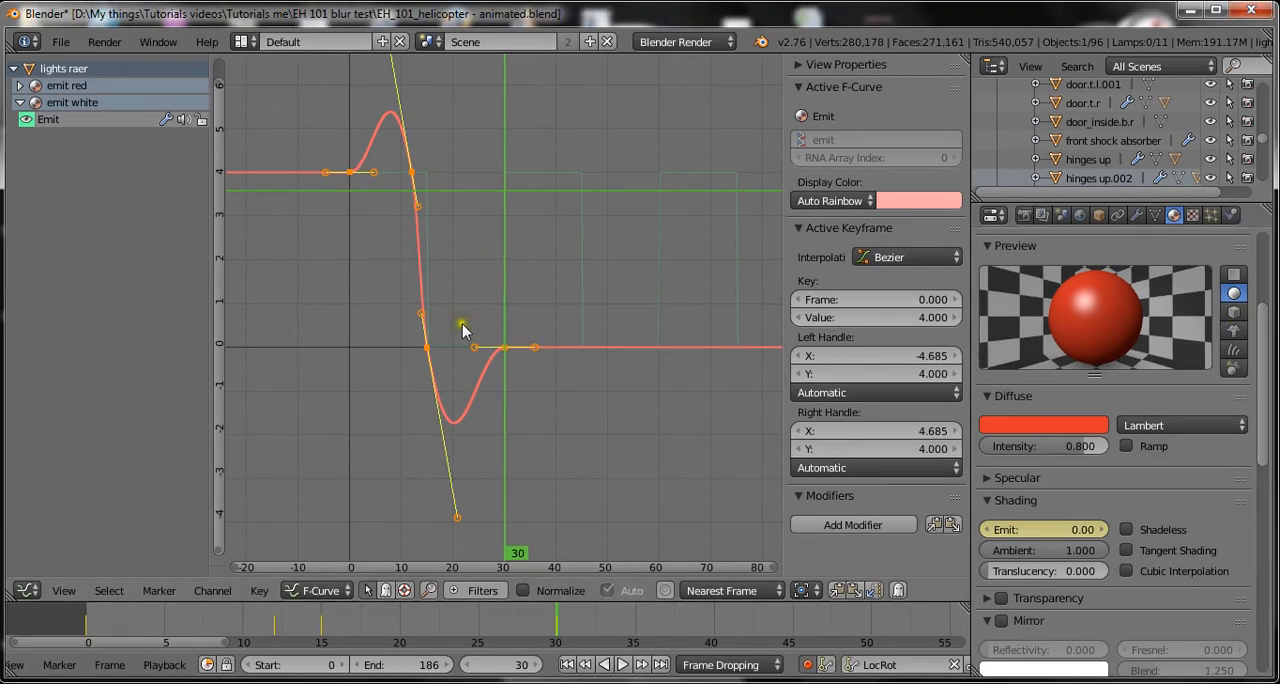
{"action": "key", "text": "t"}
{"action": "left_click", "coordinate": [516, 248]}
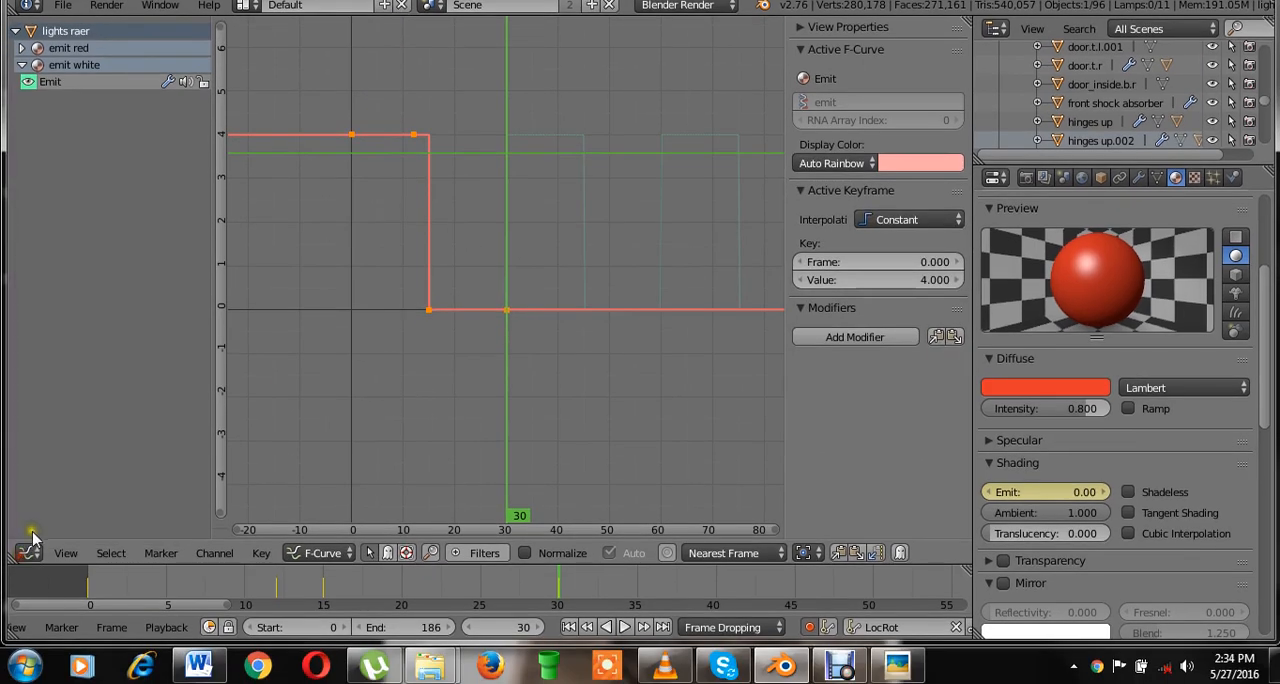
Play the animation in the 3D View, including from frame 0, to compare the red and white lamps' blinking.
{"action": "left_click", "coordinate": [27, 551]}
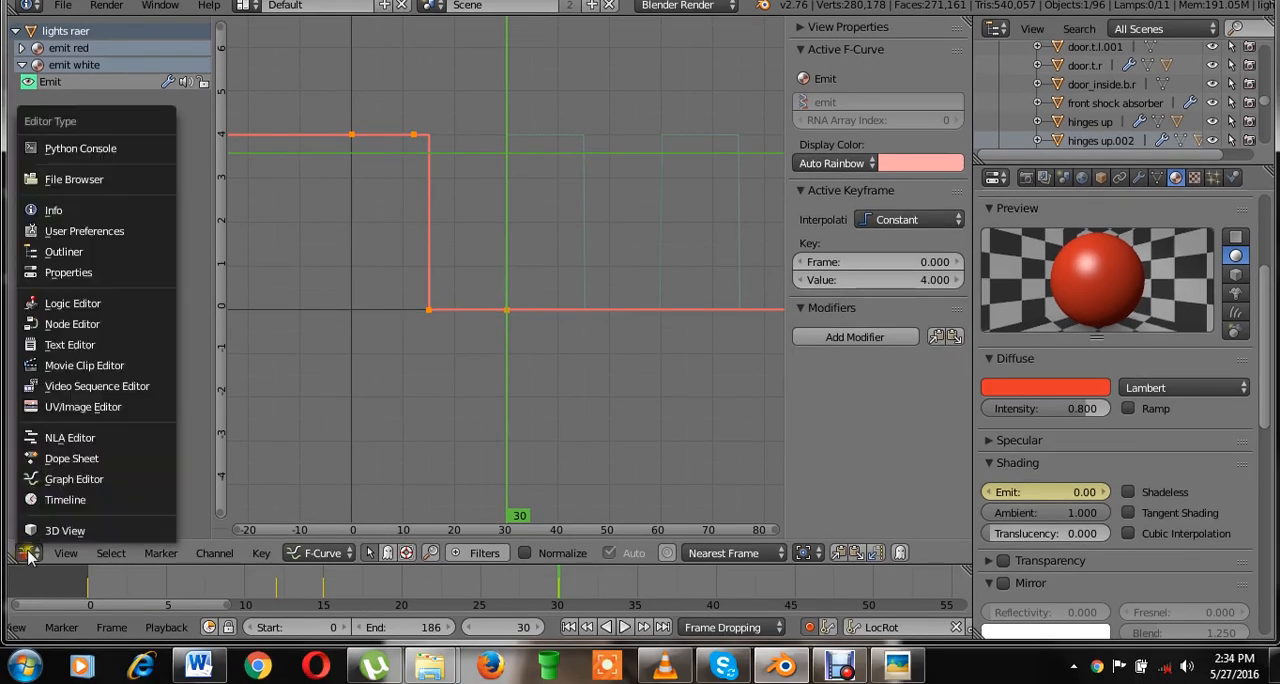
{"action": "left_click", "coordinate": [55, 527]}
{"action": "key", "text": "alt+a"}
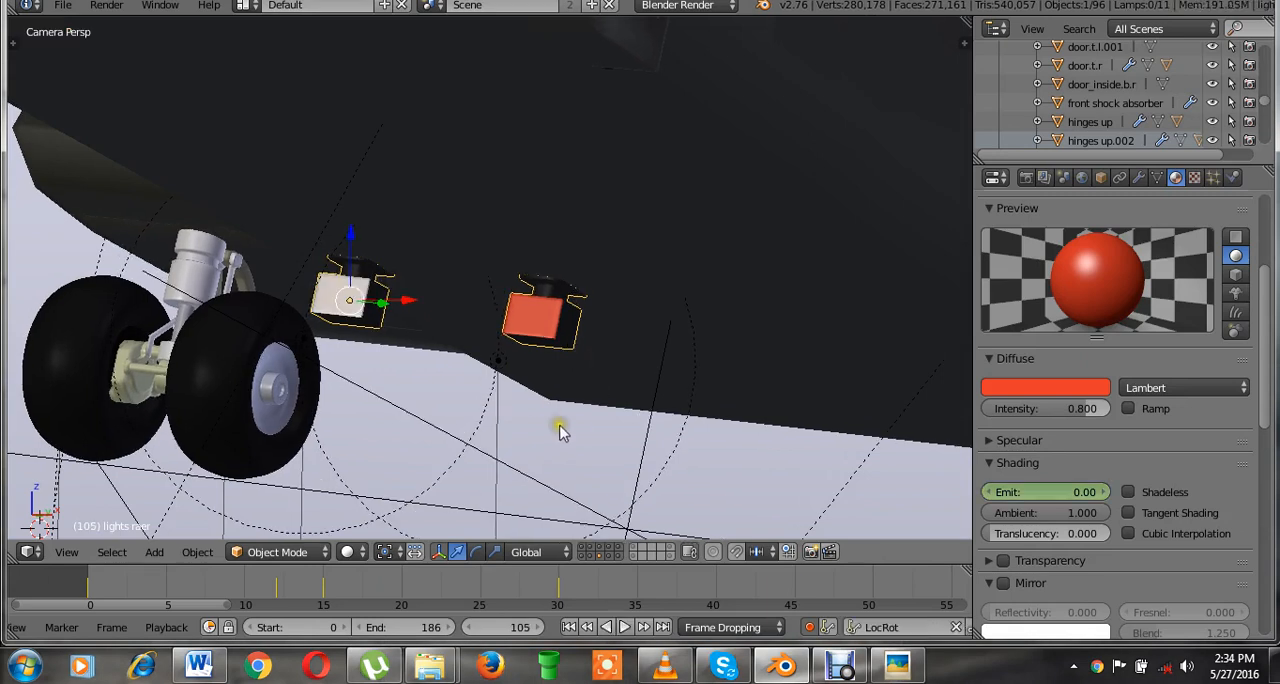
{"action": "key", "text": "alt+a"}
{"action": "scroll", "coordinate": [1071, 385], "scroll_direction": "up", "scroll_amount": 2}
{"action": "scroll", "coordinate": [1071, 385], "scroll_direction": "up", "scroll_amount": 1}
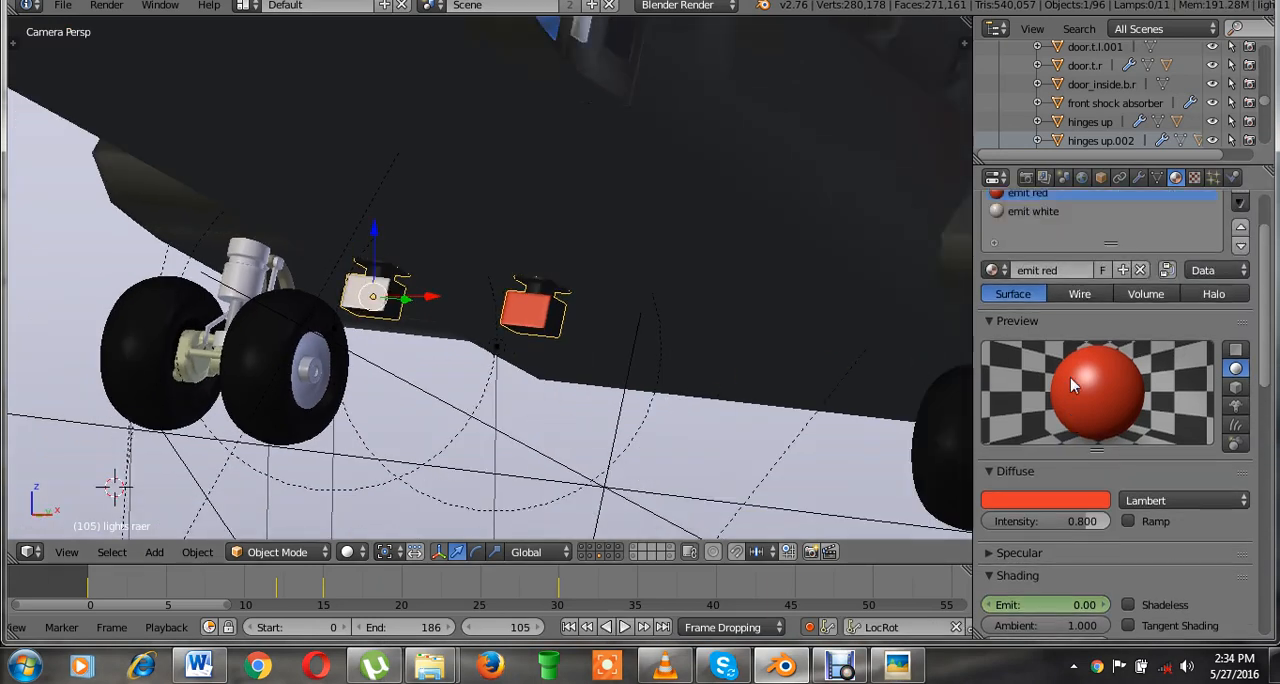
{"action": "scroll", "coordinate": [1071, 385], "scroll_direction": "down", "scroll_amount": 6}
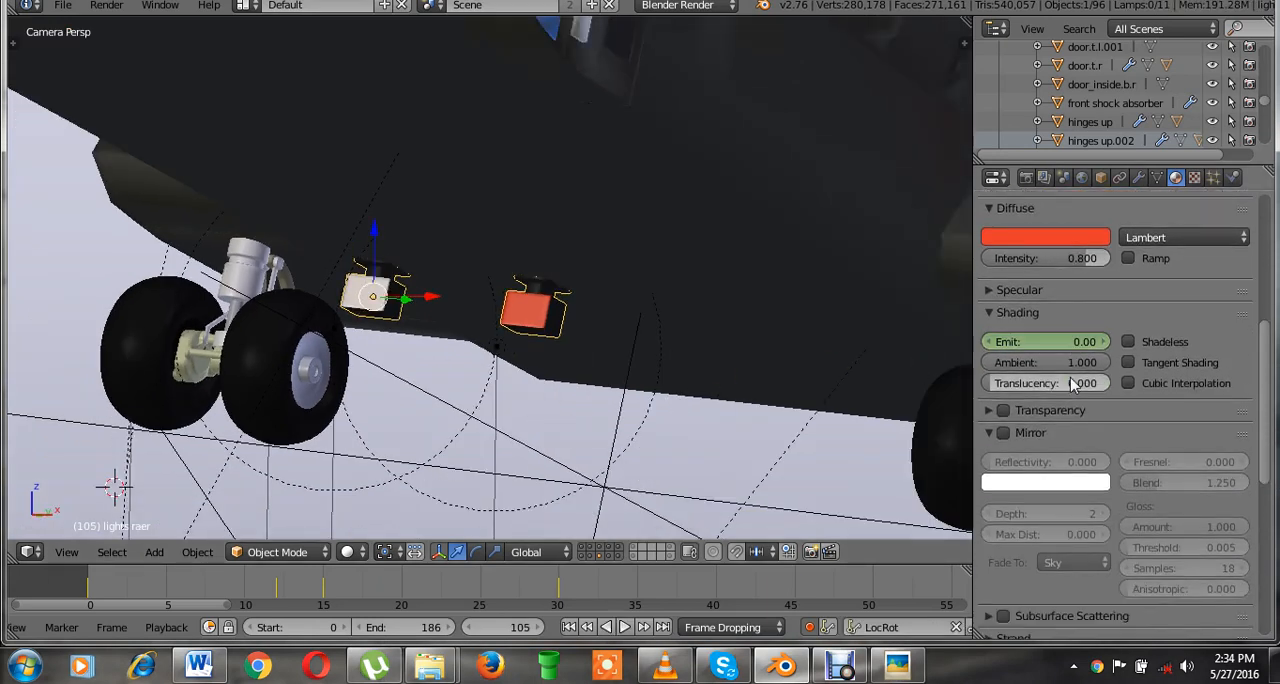
{"action": "left_click", "coordinate": [88, 586]}
{"action": "key", "text": "alt+a"}
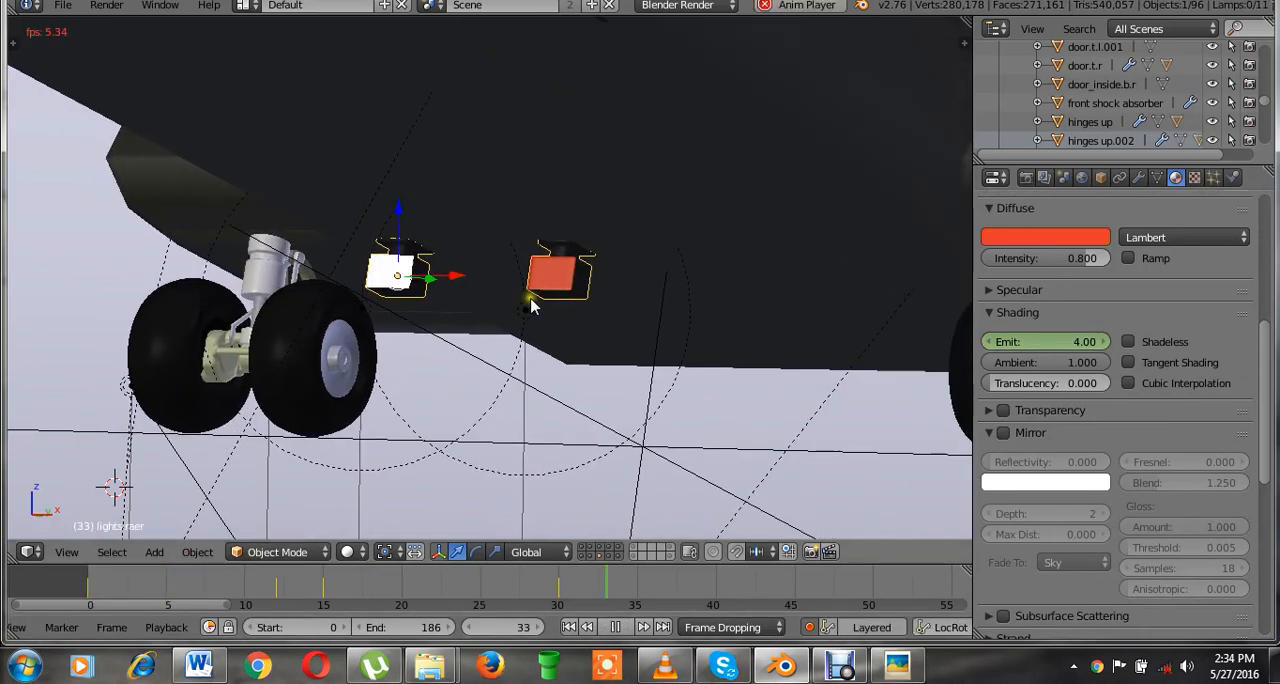
{"action": "key", "text": "alt+a"}
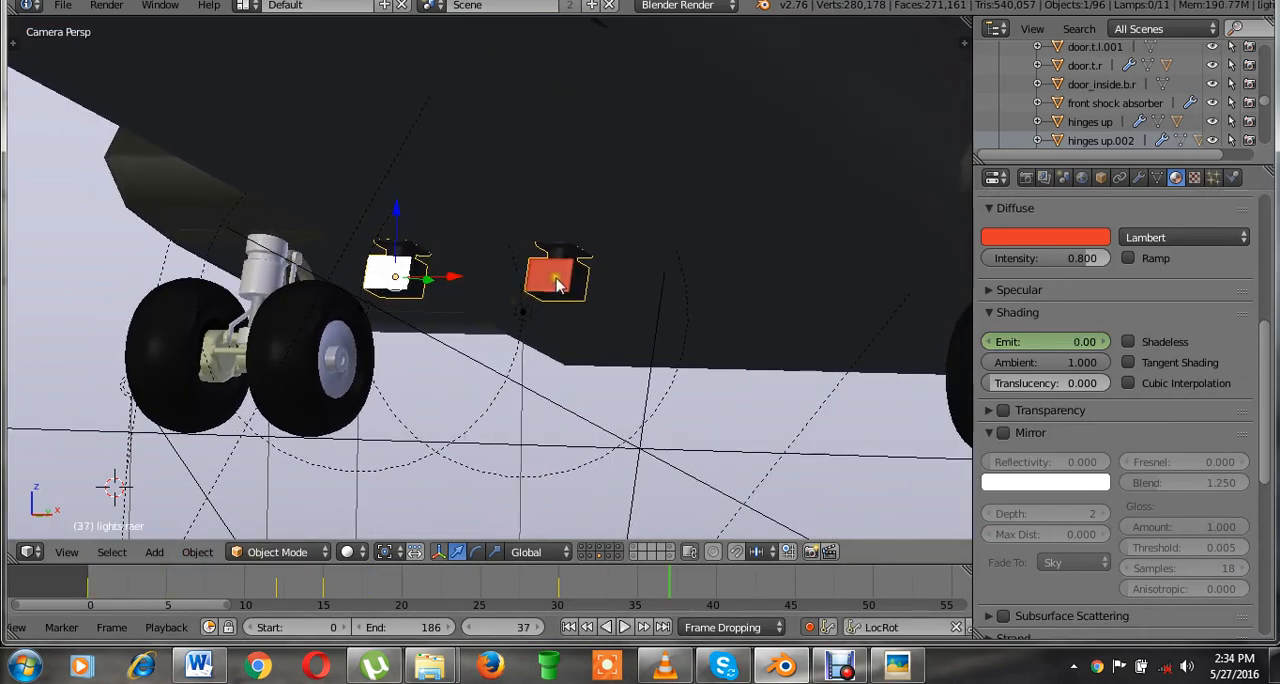
Shift emit red's Emit keyframes in the Graph Editor so the first one sits at frame 15.
{"action": "left_click", "coordinate": [26, 552]}
{"action": "left_click", "coordinate": [73, 478]}
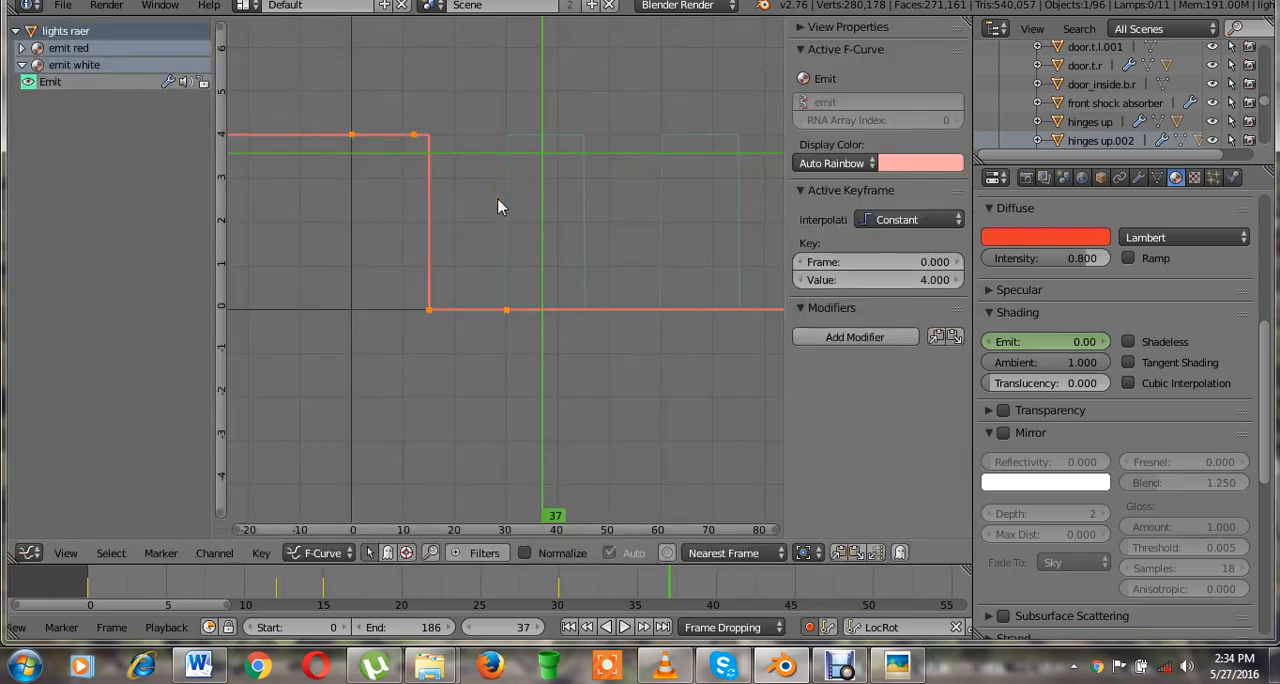
{"action": "key", "text": "g"}
{"action": "key", "text": "x"}
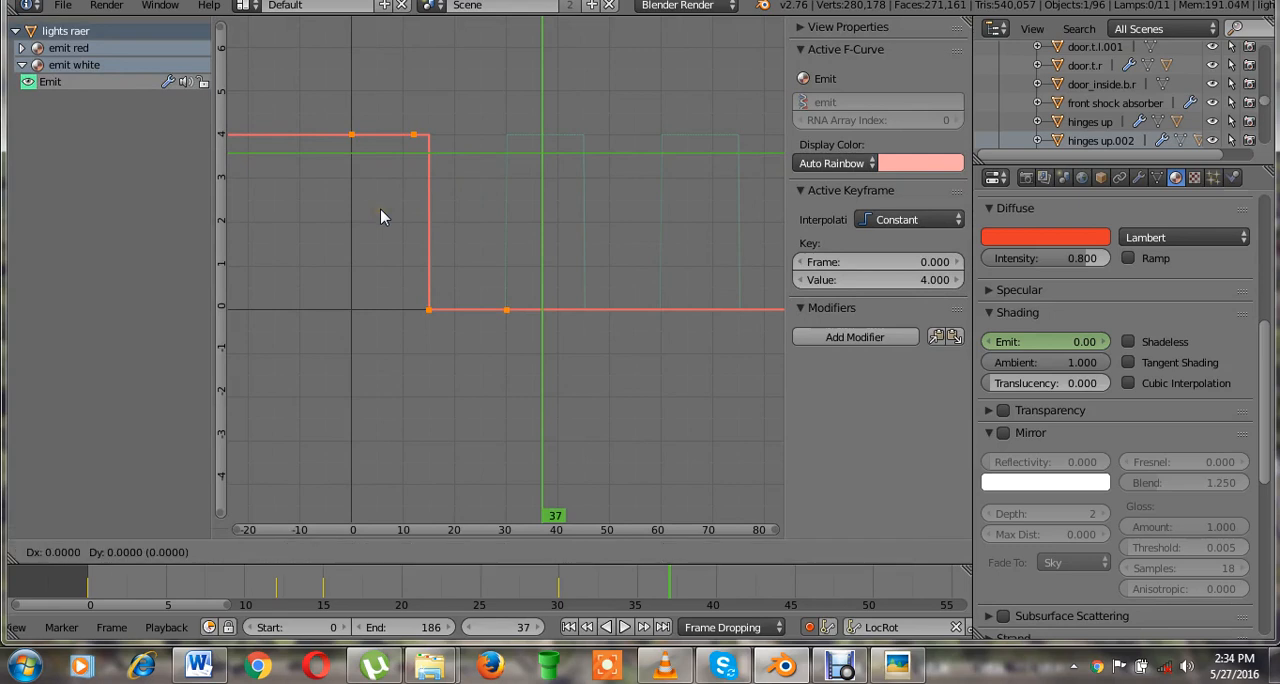
{"action": "left_click", "coordinate": [460, 212]}
{"action": "left_click", "coordinate": [569, 212]}
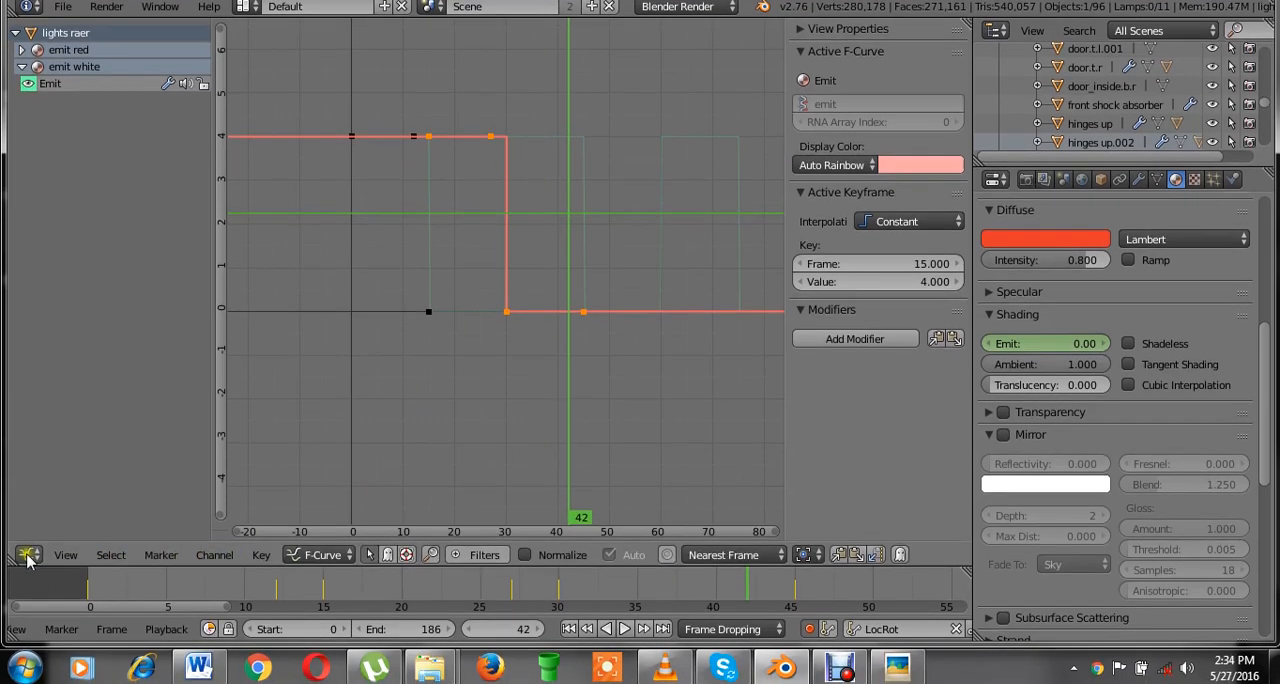
Switch the Graph Editor back to the 3D View and play the animation to check the red and white lights' alternating blink.
{"action": "left_click", "coordinate": [29, 569]}
{"action": "left_click", "coordinate": [57, 545]}
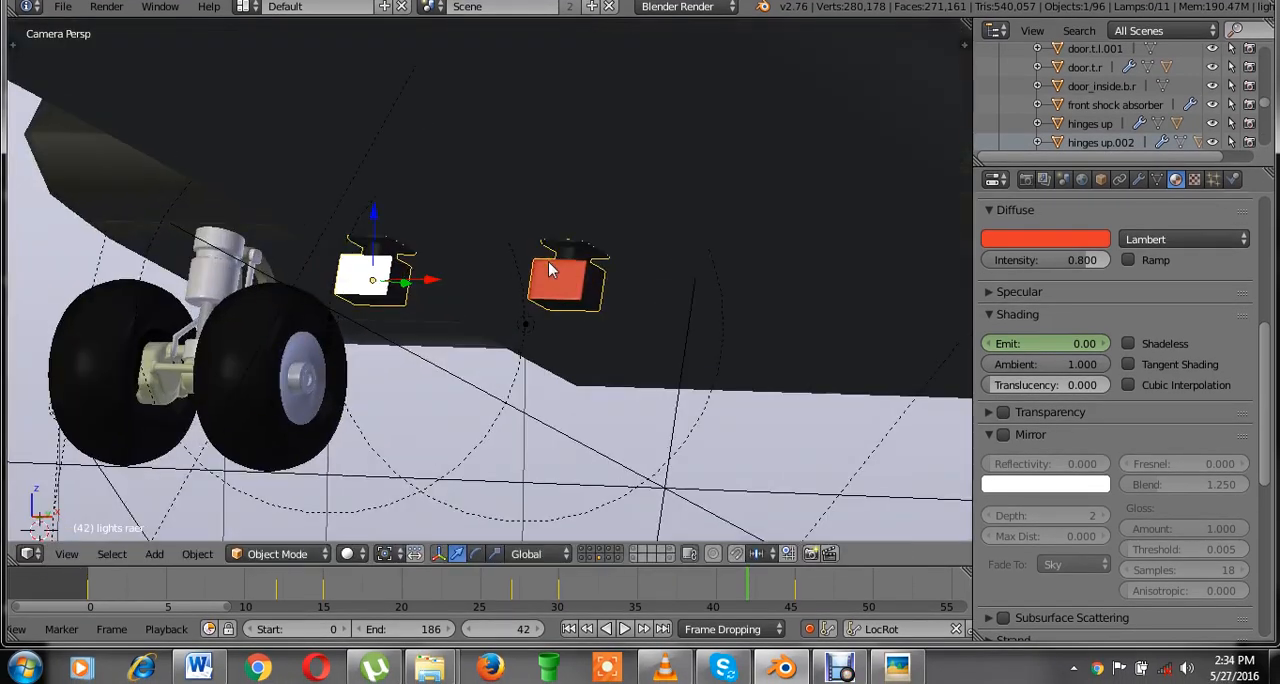
{"action": "key", "text": "alt+a"}
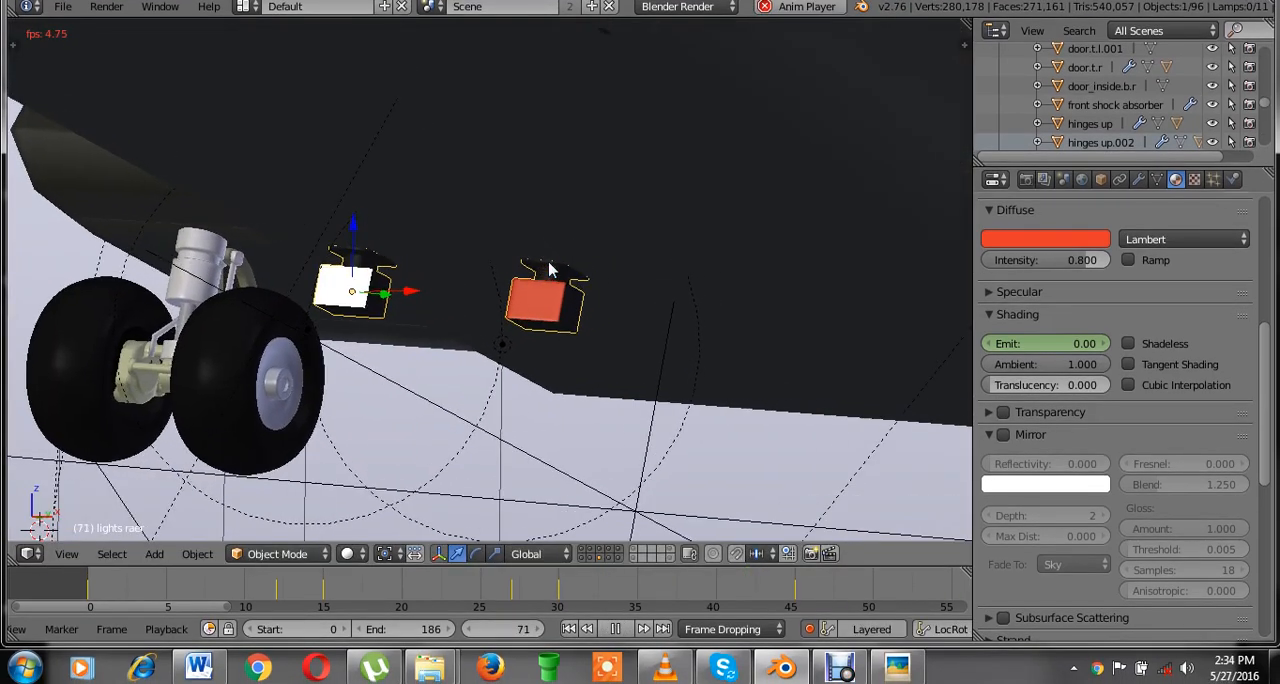
{"action": "key", "text": "alt+a"}
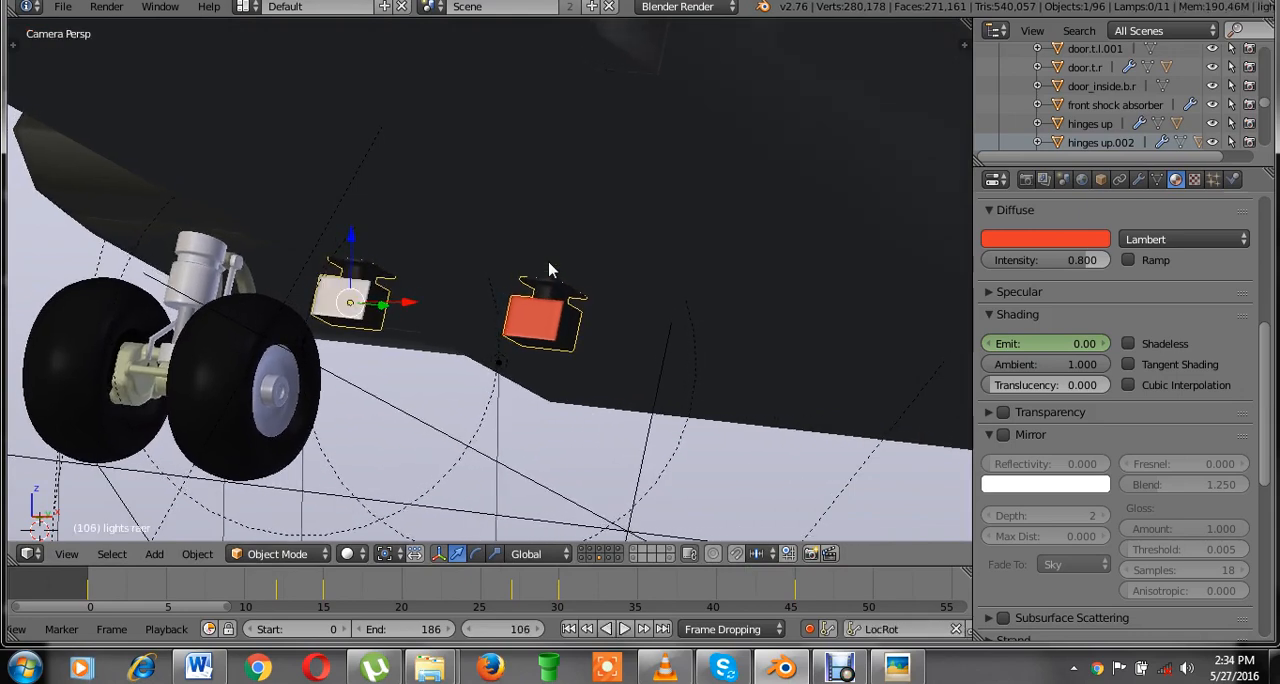
Select the red point lamp below the red light and keyframe its Energy of 6 at frame 0.
{"action": "left_click", "coordinate": [549, 262]}
{"action": "scroll", "coordinate": [557, 277], "scroll_direction": "down", "scroll_amount": 1}
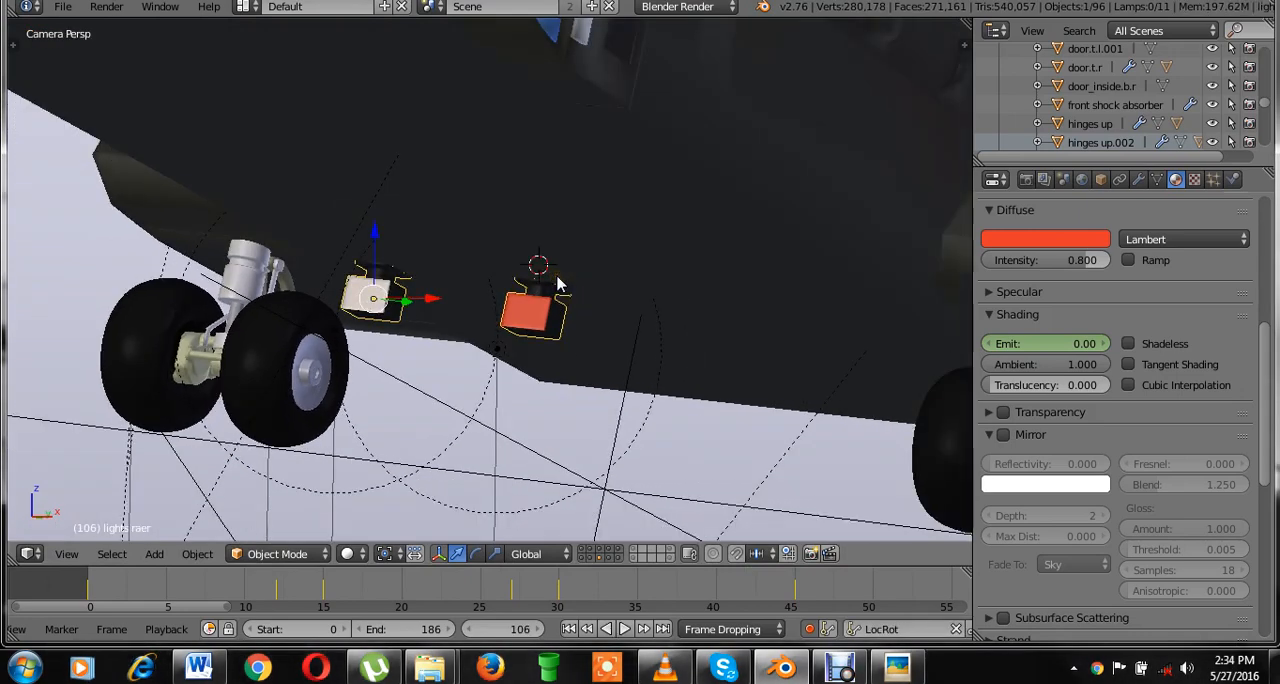
{"action": "scroll", "coordinate": [557, 283], "scroll_direction": "down", "scroll_amount": 1}
{"action": "scroll", "coordinate": [497, 345], "scroll_direction": "up", "scroll_amount": 1}
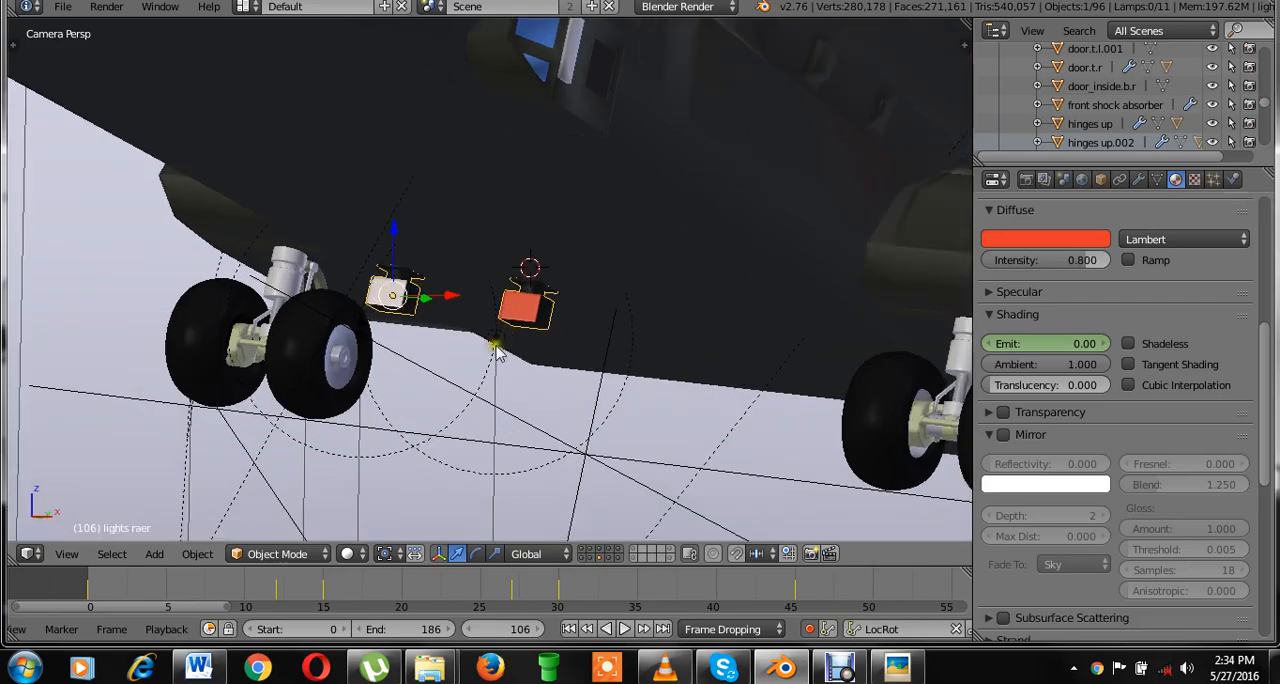
{"action": "key", "text": "KP_0"}
{"action": "key", "text": "KP_0"}
{"action": "scroll", "coordinate": [551, 363], "scroll_direction": "up", "scroll_amount": 1}
{"action": "right_click", "coordinate": [510, 371]}
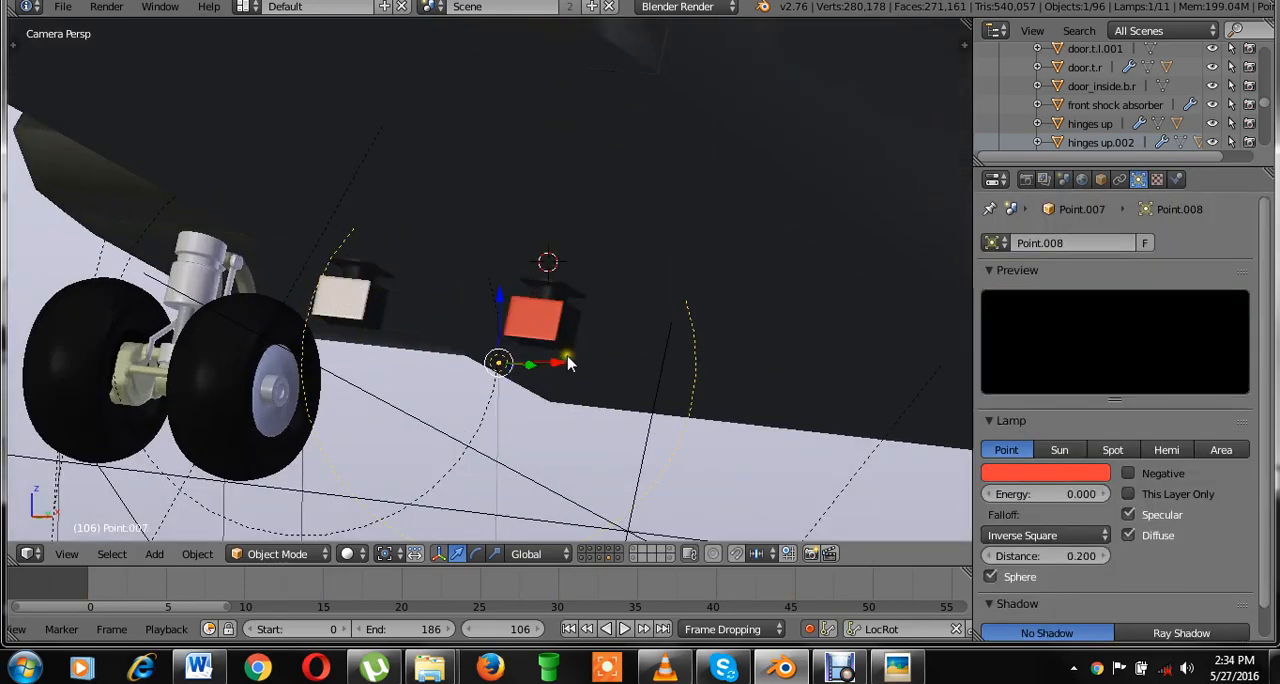
{"action": "scroll", "coordinate": [567, 363], "scroll_direction": "down", "scroll_amount": 1}
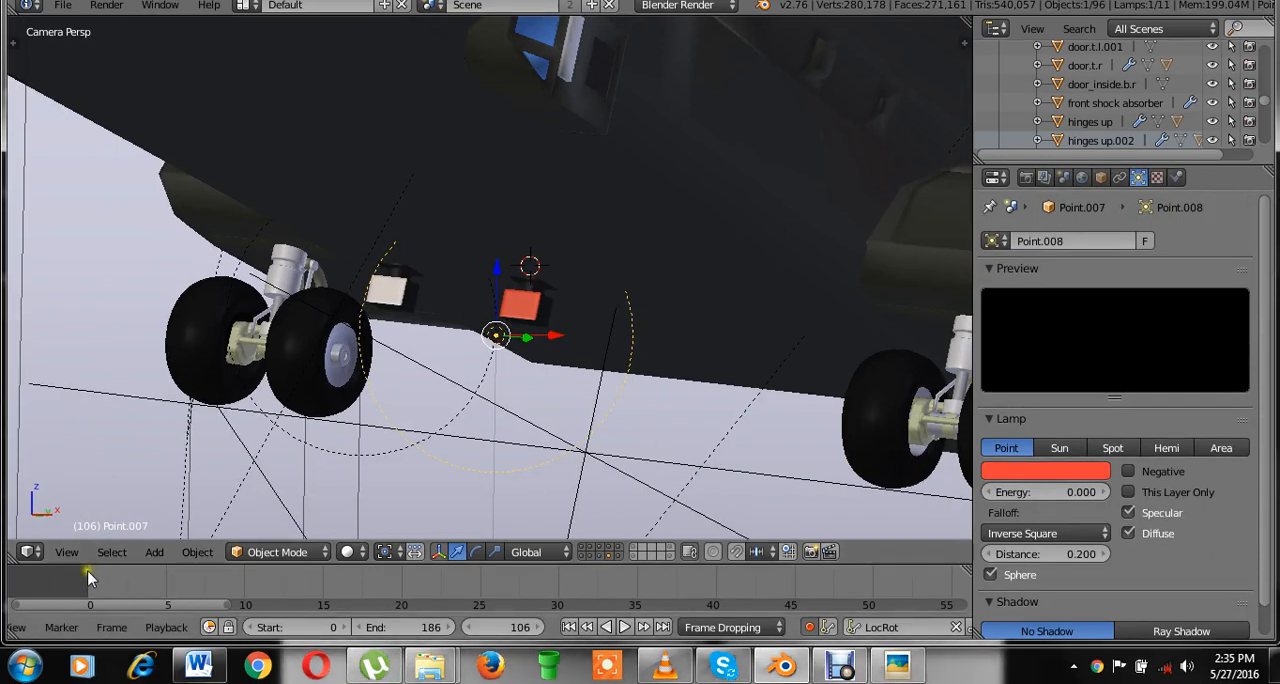
{"action": "left_click", "coordinate": [88, 578]}
{"action": "left_click", "coordinate": [1022, 493]}
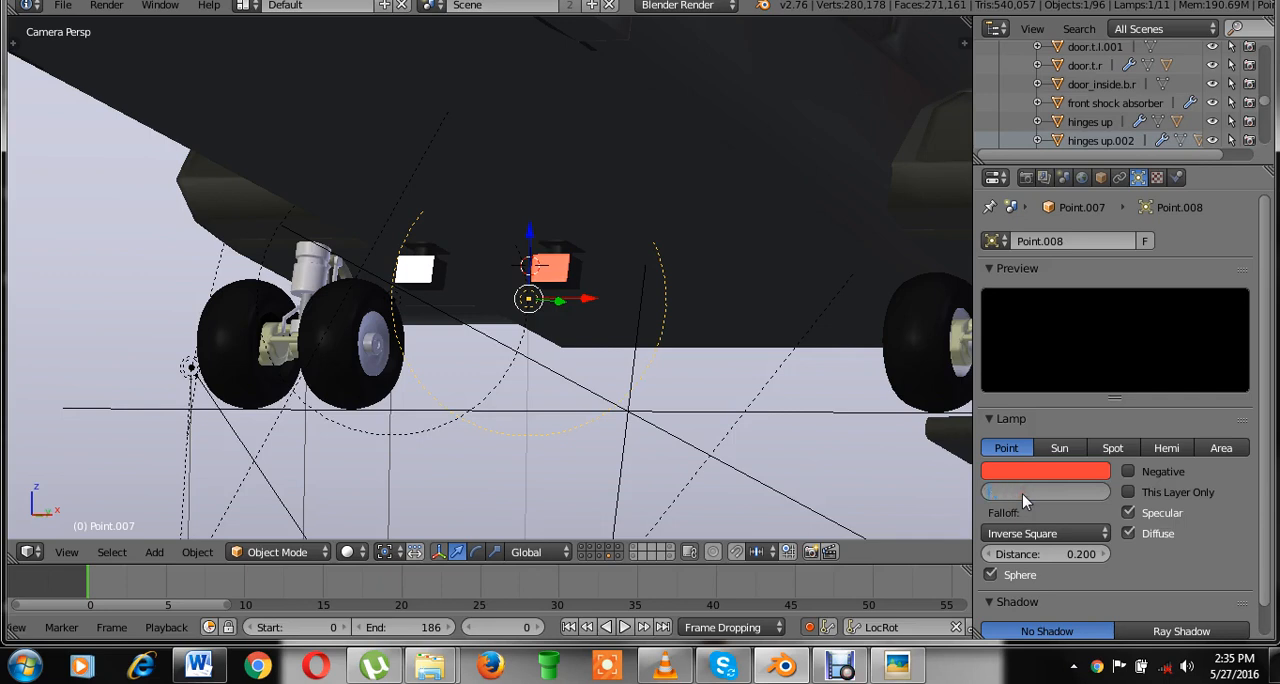
{"action": "key", "text": "Return"}
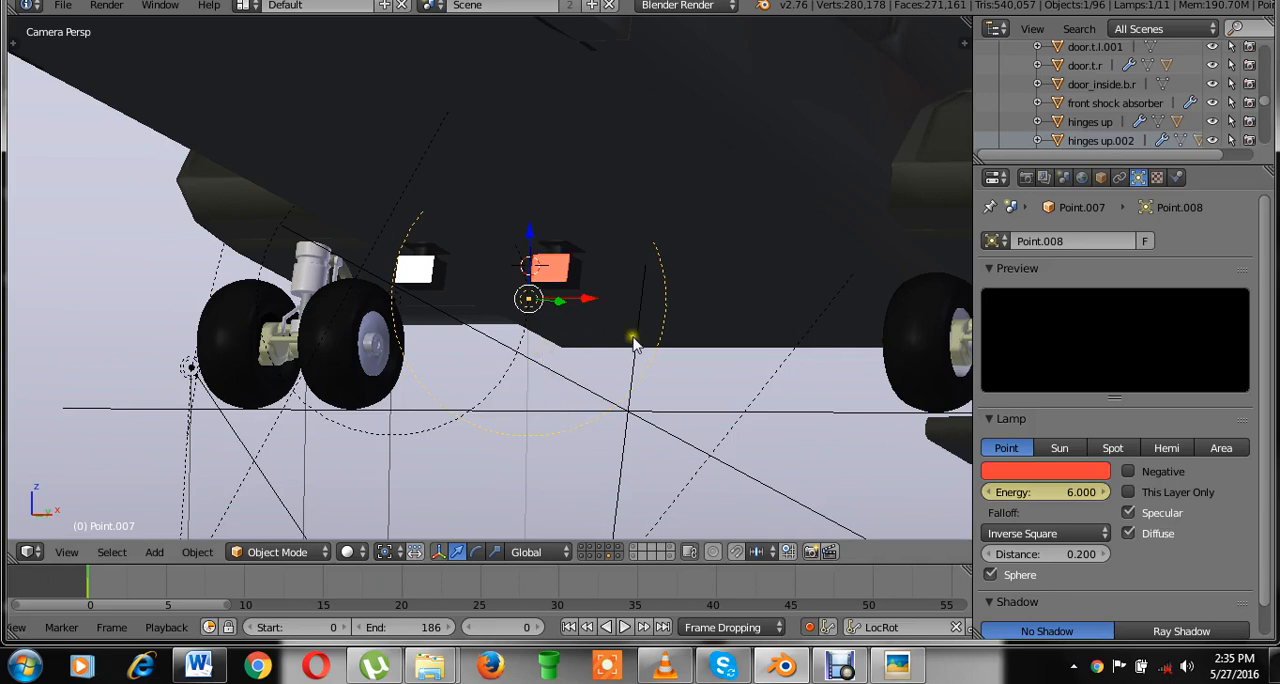
{"action": "key", "text": "ctrl+s"}
{"action": "left_click", "coordinate": [688, 331]}
Locate the lights' keyframe at frame 12 and keyframe the red point lamp's Energy of 6 there.
{"action": "right_click", "coordinate": [579, 273]}
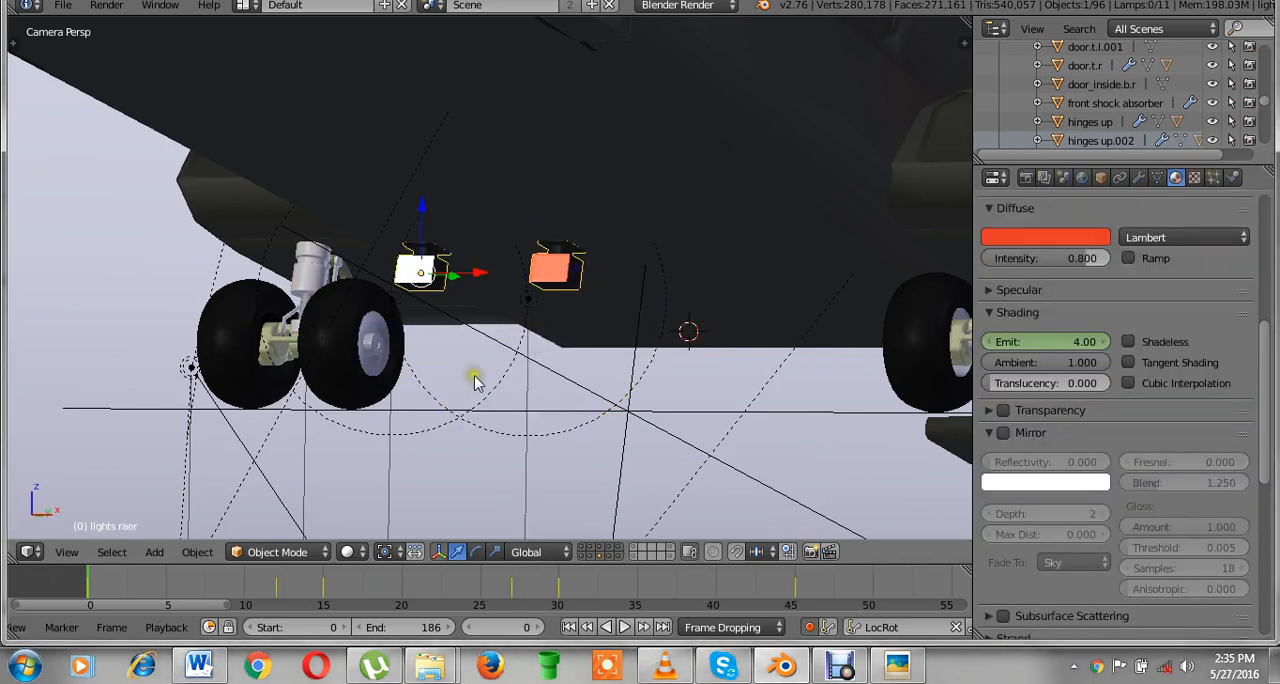
{"action": "left_click", "coordinate": [277, 588]}
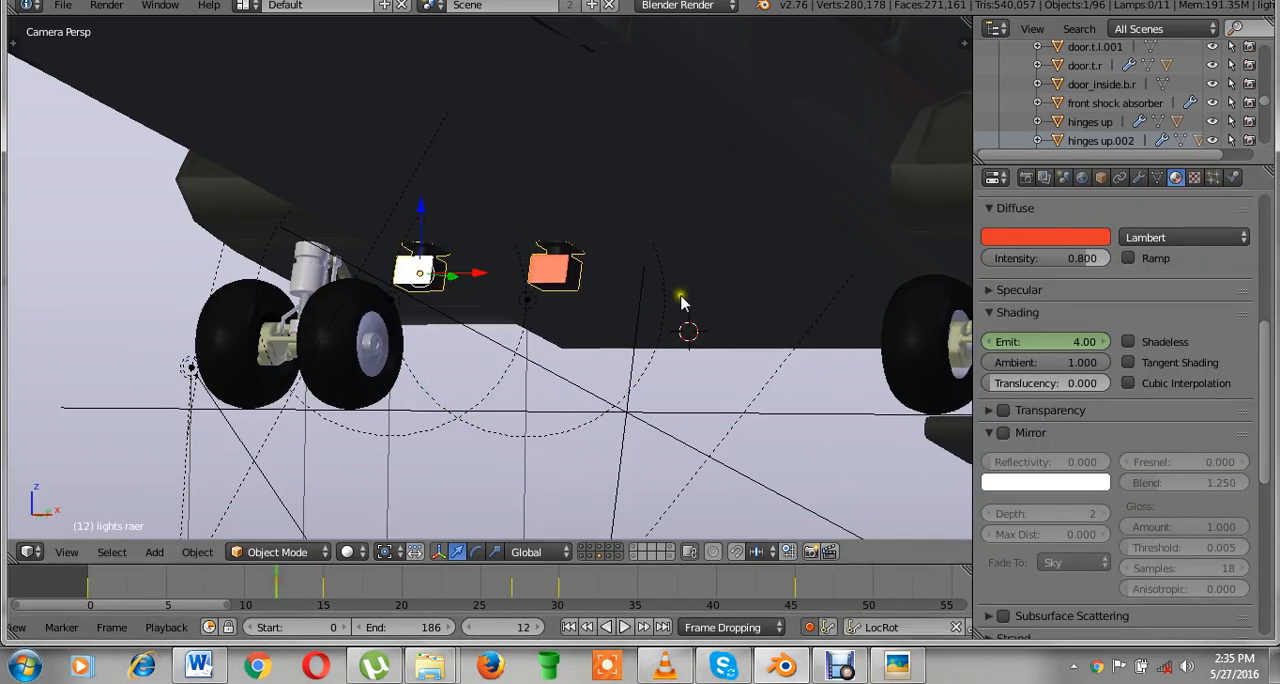
{"action": "right_click", "coordinate": [529, 313]}
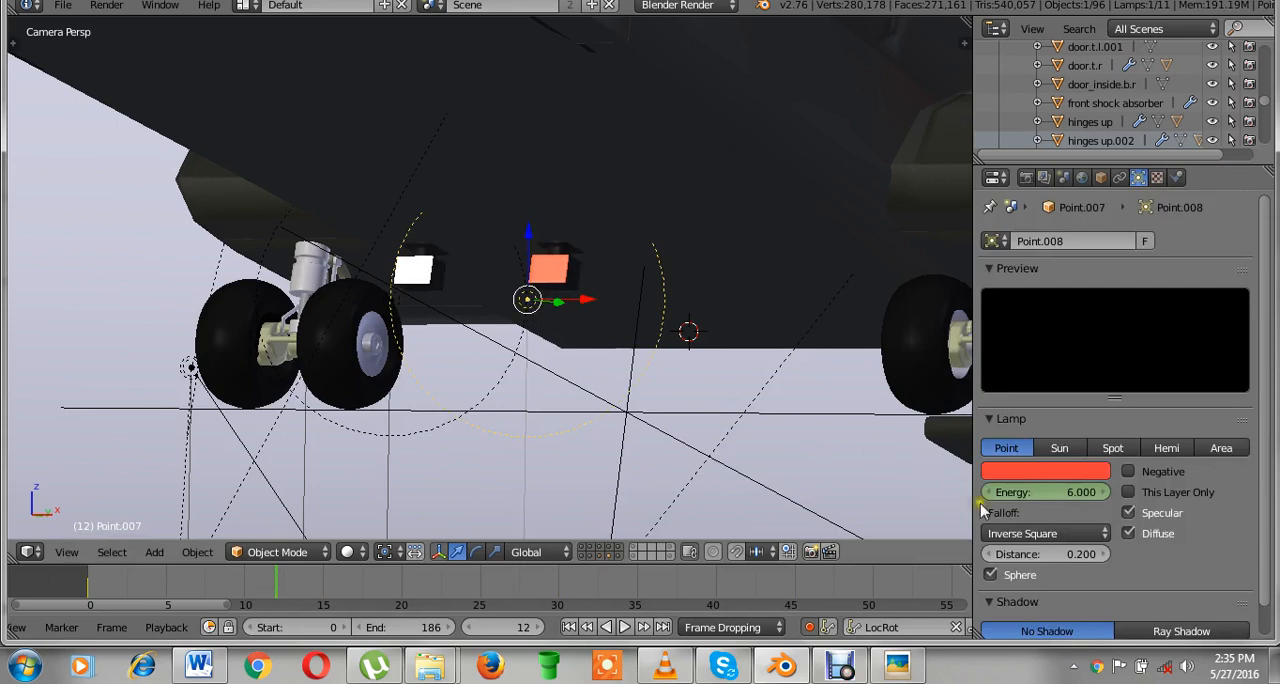
{"action": "key", "text": "i"}
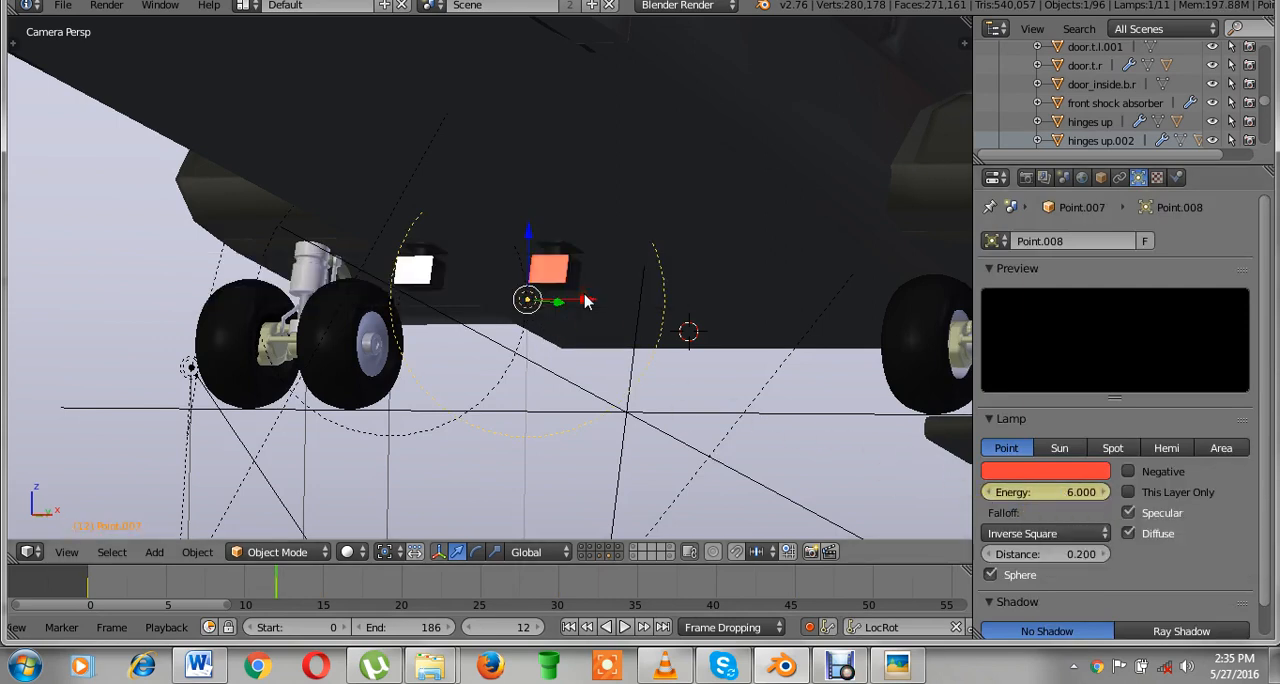
Move to the lights' keyframe at frame 15 and keyframe the red point lamp's Energy of 0.
{"action": "right_click", "coordinate": [588, 260]}
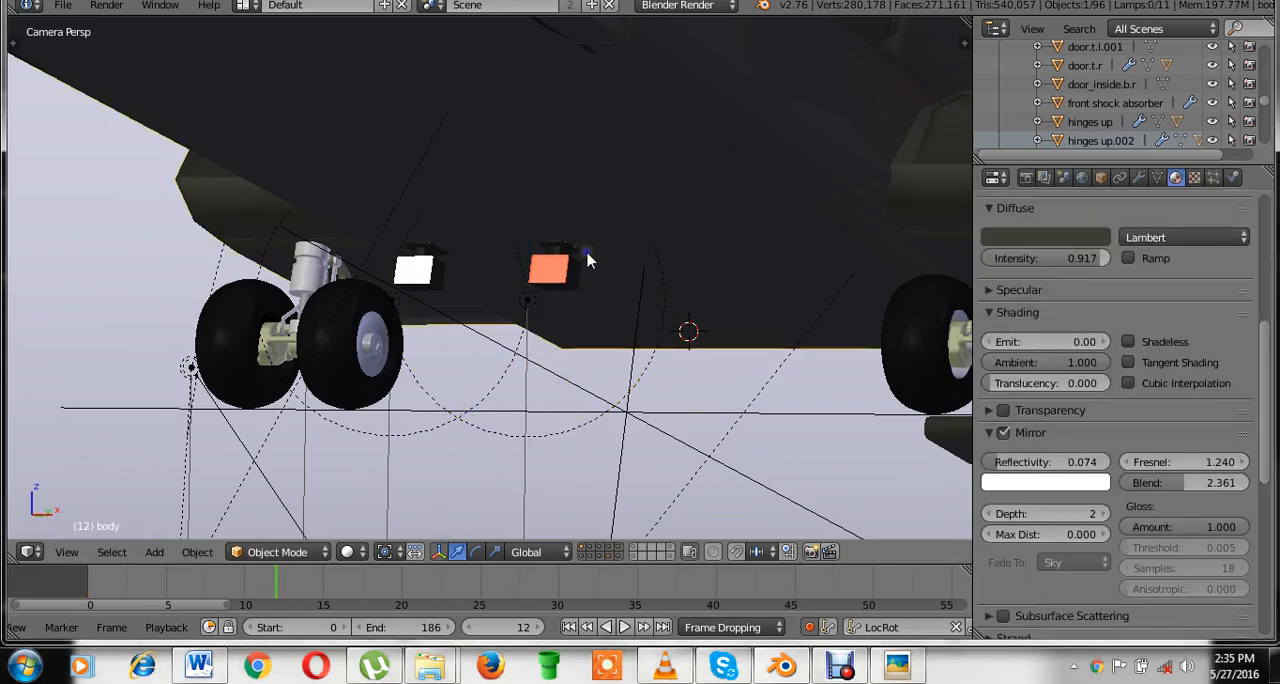
{"action": "right_click", "coordinate": [746, 256]}
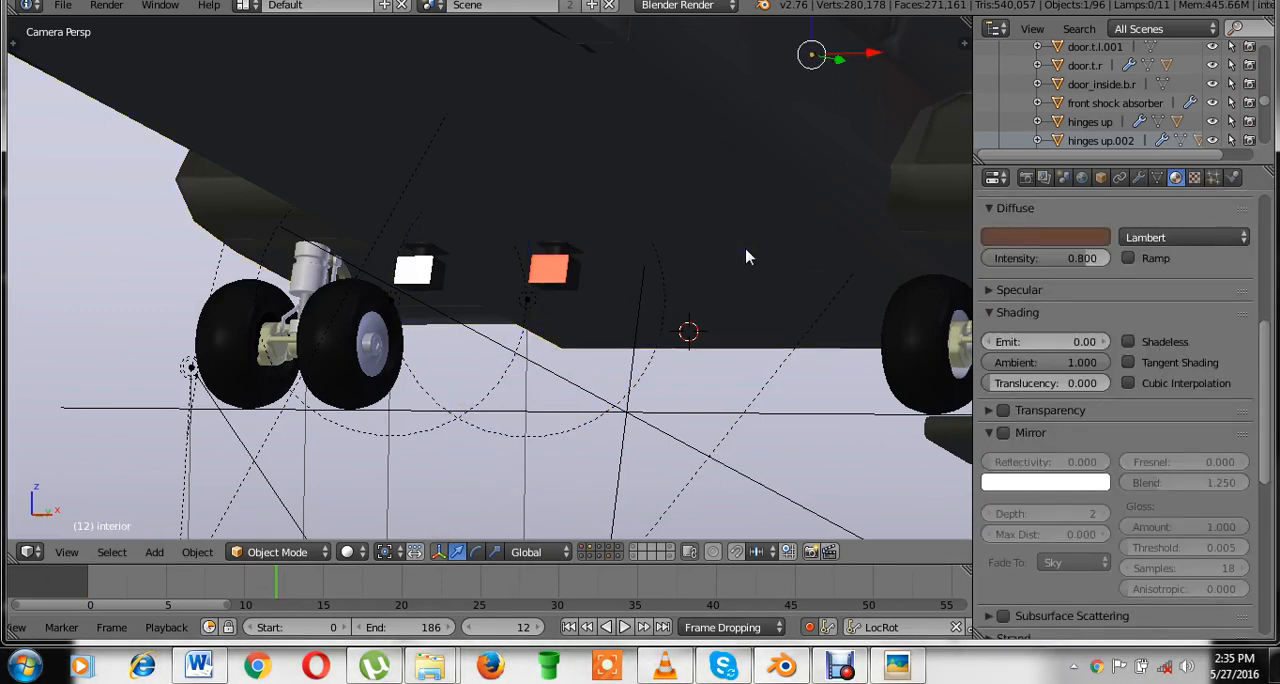
{"action": "scroll", "coordinate": [1028, 263], "scroll_direction": "up", "scroll_amount": 8}
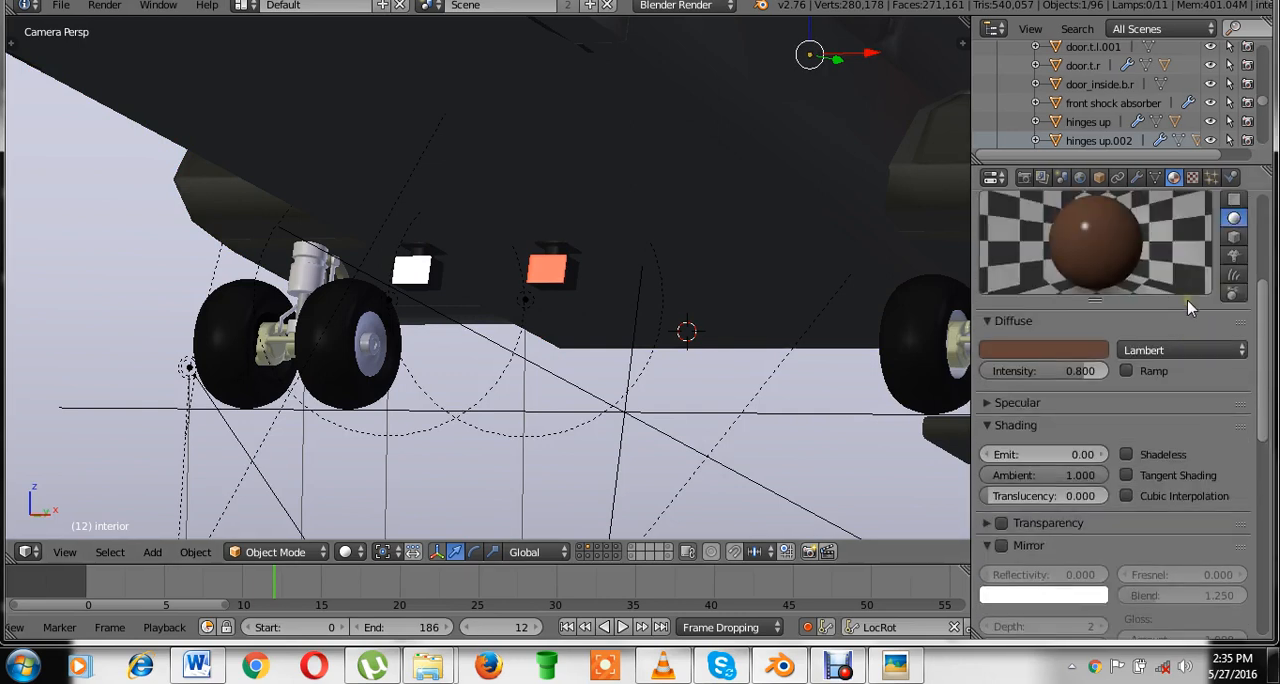
{"action": "right_click", "coordinate": [565, 280]}
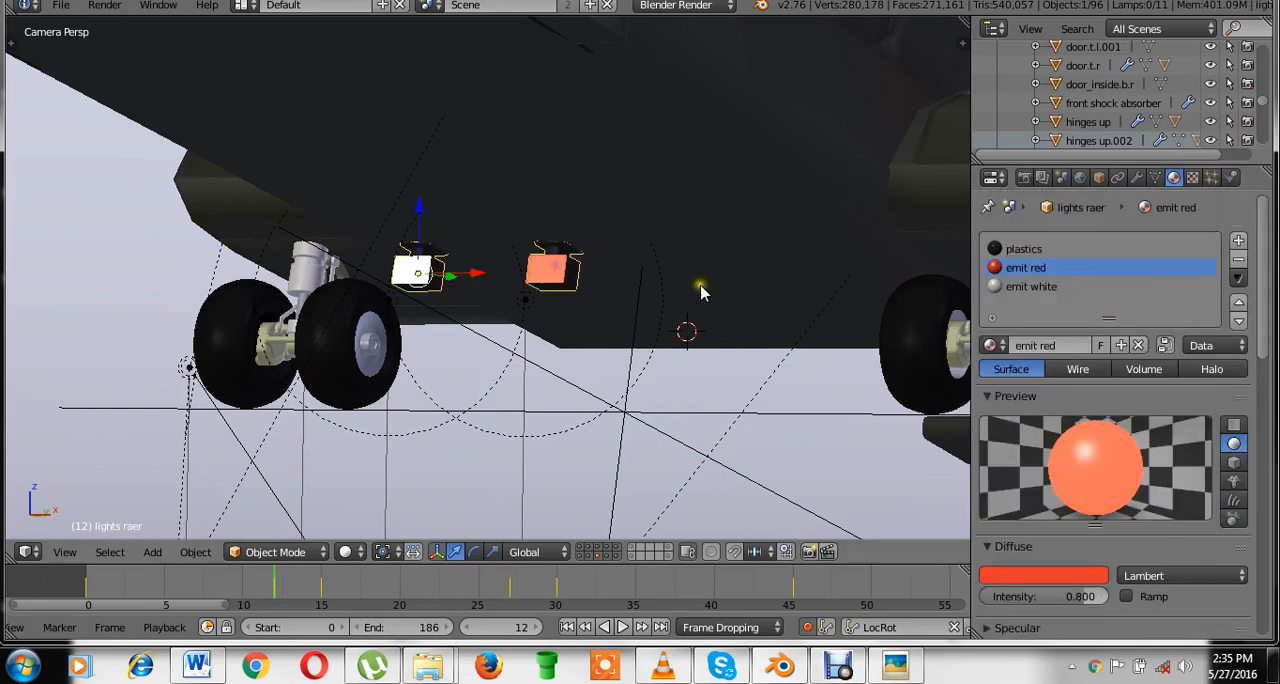
{"action": "left_click", "coordinate": [322, 580]}
{"action": "right_click", "coordinate": [553, 318]}
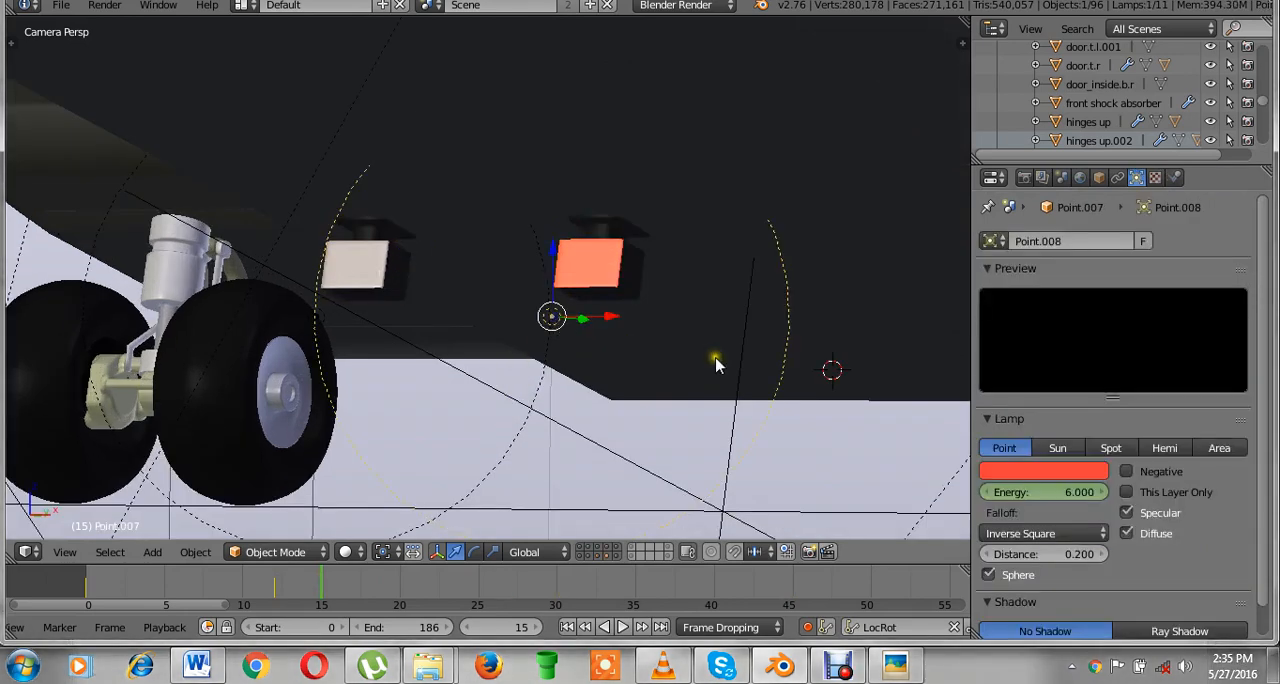
{"action": "left_click", "coordinate": [1051, 492]}
{"action": "type", "text": "60"}
{"action": "key", "text": "Return"}
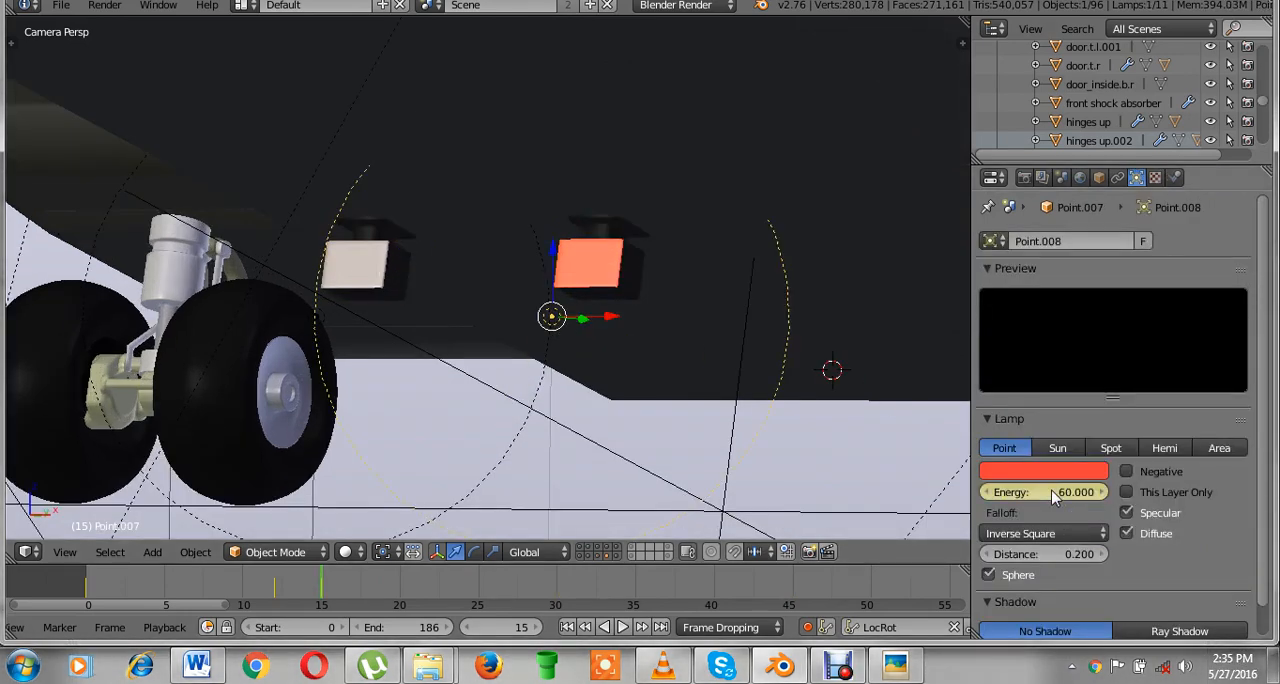
{"action": "left_click", "coordinate": [1051, 492]}
{"action": "type", "text": "0"}
{"action": "key", "text": "Return"}
Move to the lights' keyframe at frame 27 and keyframe the red point lamp's Energy of 0.
{"action": "right_click", "coordinate": [587, 268]}
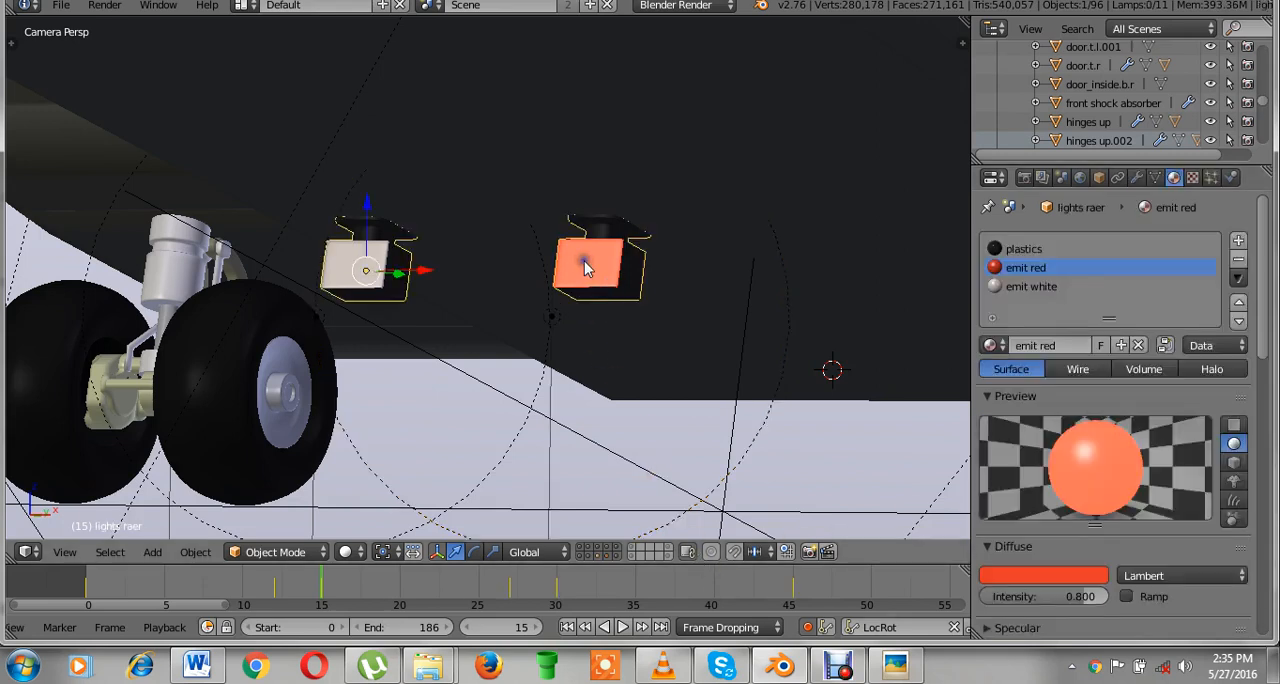
{"action": "left_click", "coordinate": [506, 590]}
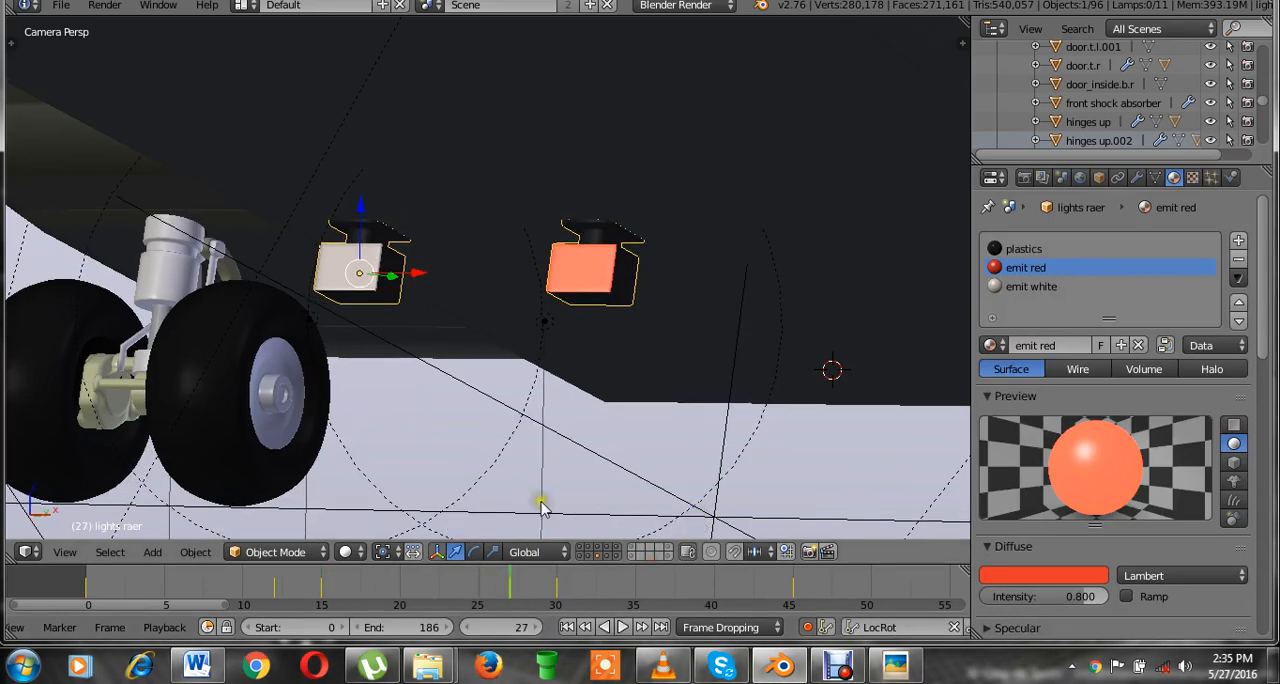
{"action": "right_click", "coordinate": [548, 336]}
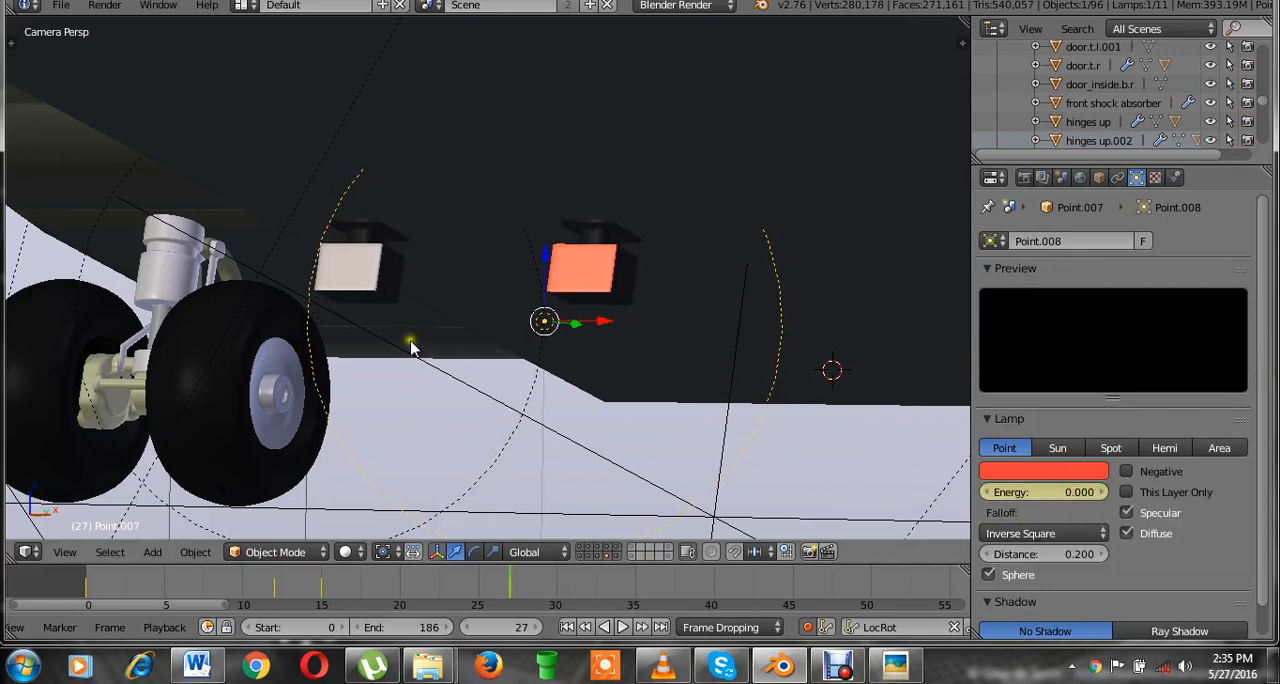
Select the white point lamp below the white light and keyframe its Energy of 0 at frame 27.
{"action": "middle_click_drag", "start_coordinate": [411, 341], "coordinate": [369, 315]}
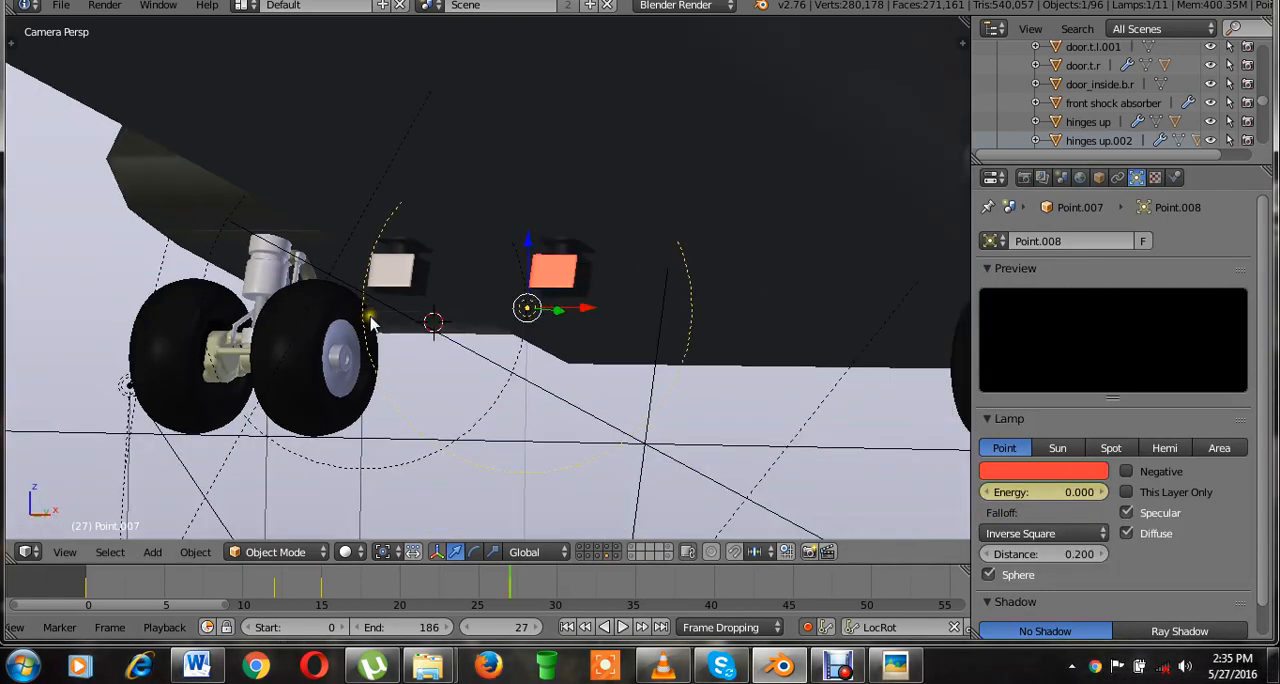
{"action": "scroll", "coordinate": [369, 322], "scroll_direction": "up", "scroll_amount": 2}
{"action": "right_click", "coordinate": [320, 326]}
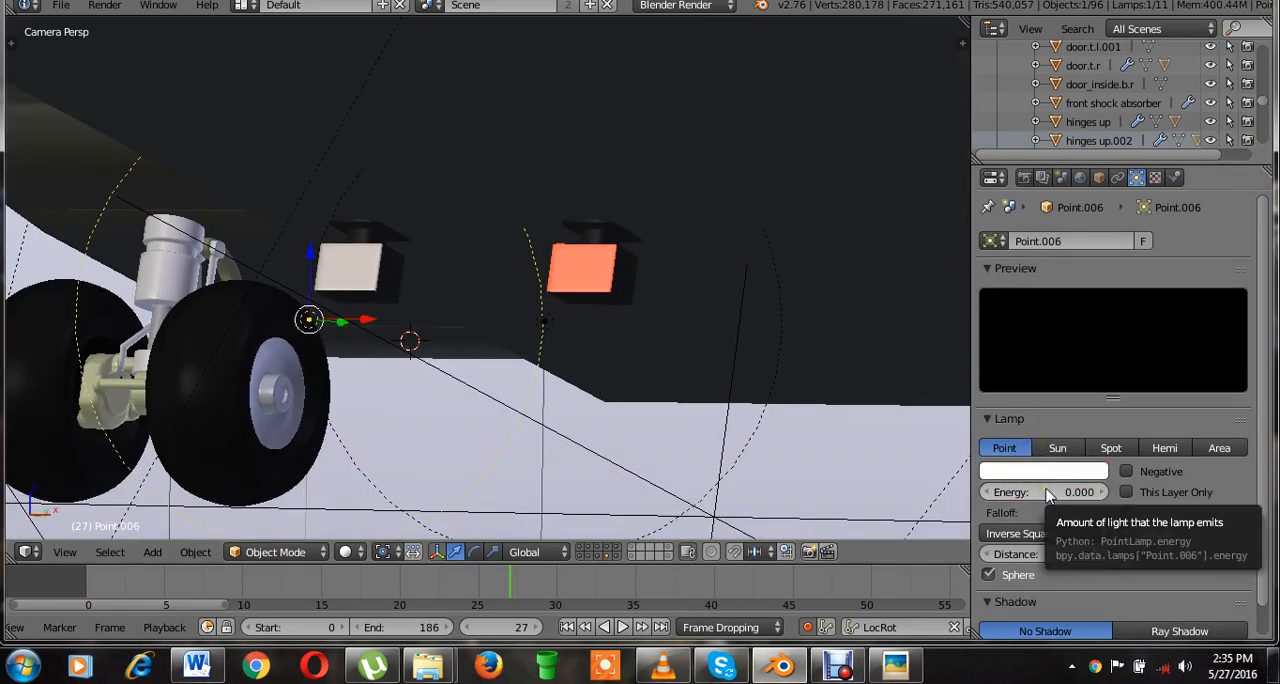
{"action": "key", "text": "i"}
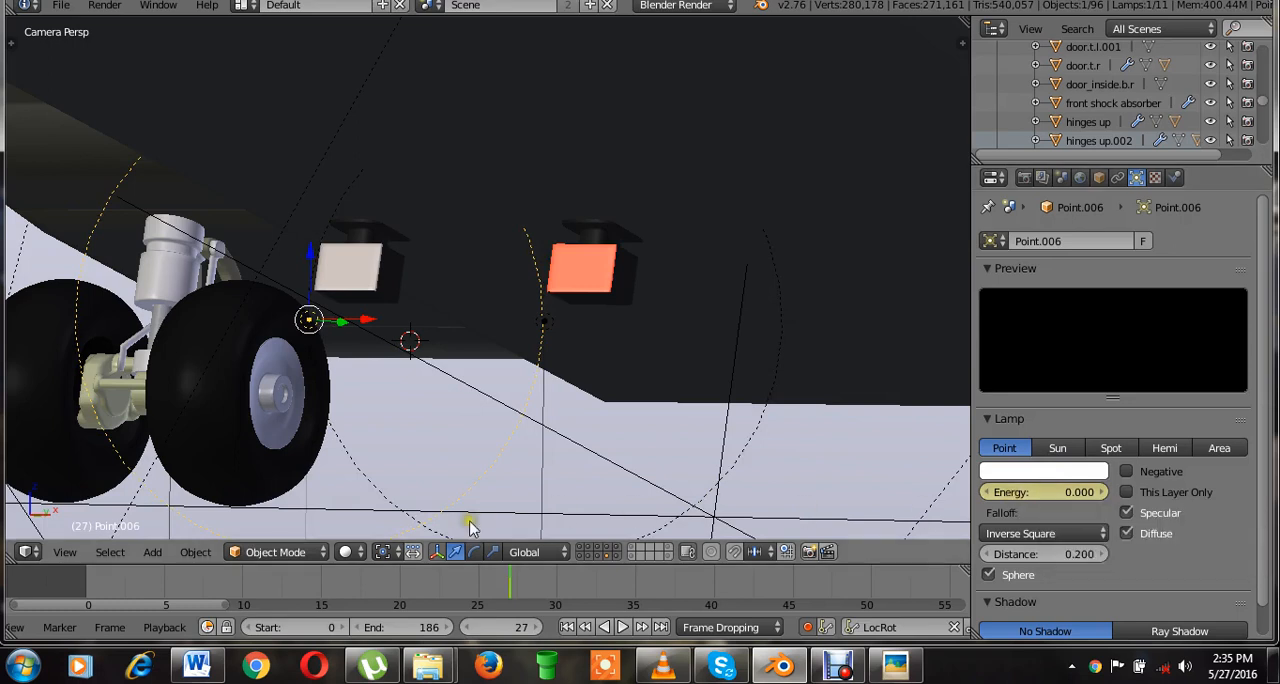
Keyframe the white point lamp's Energy of 6 at frame 0.
{"action": "left_click", "coordinate": [88, 588]}
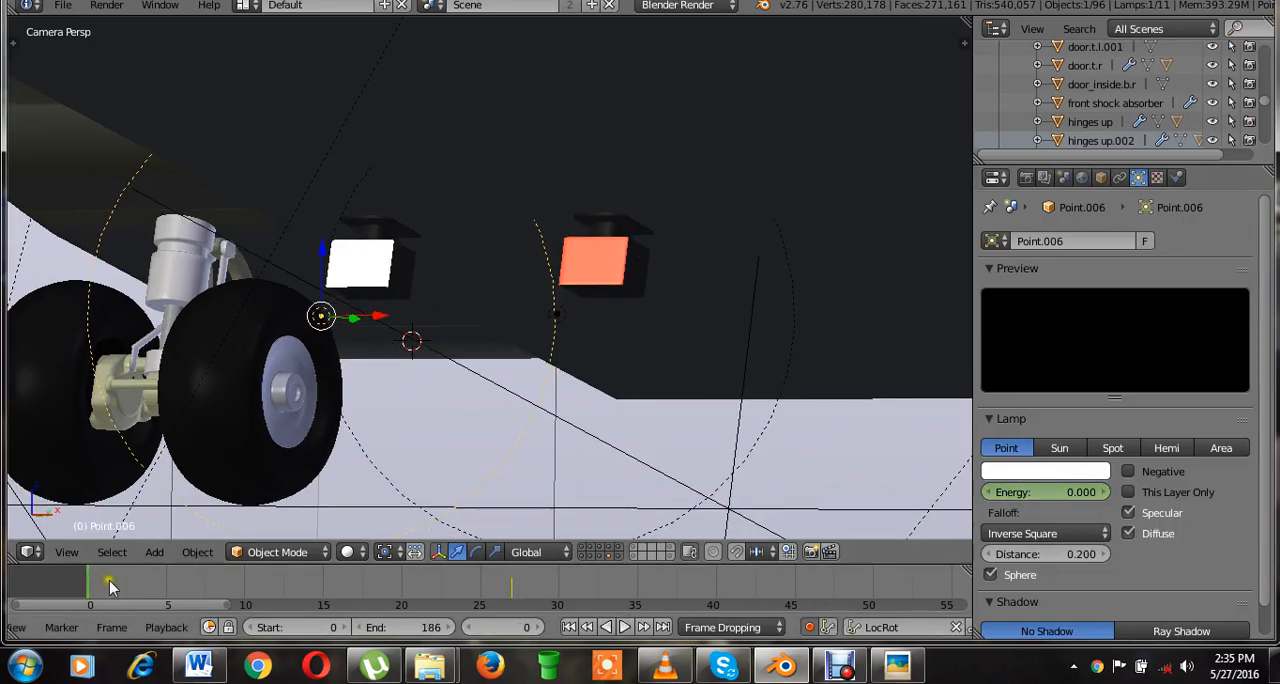
{"action": "left_click", "coordinate": [1052, 490]}
{"action": "type", "text": "6"}
{"action": "key", "text": "Return"}
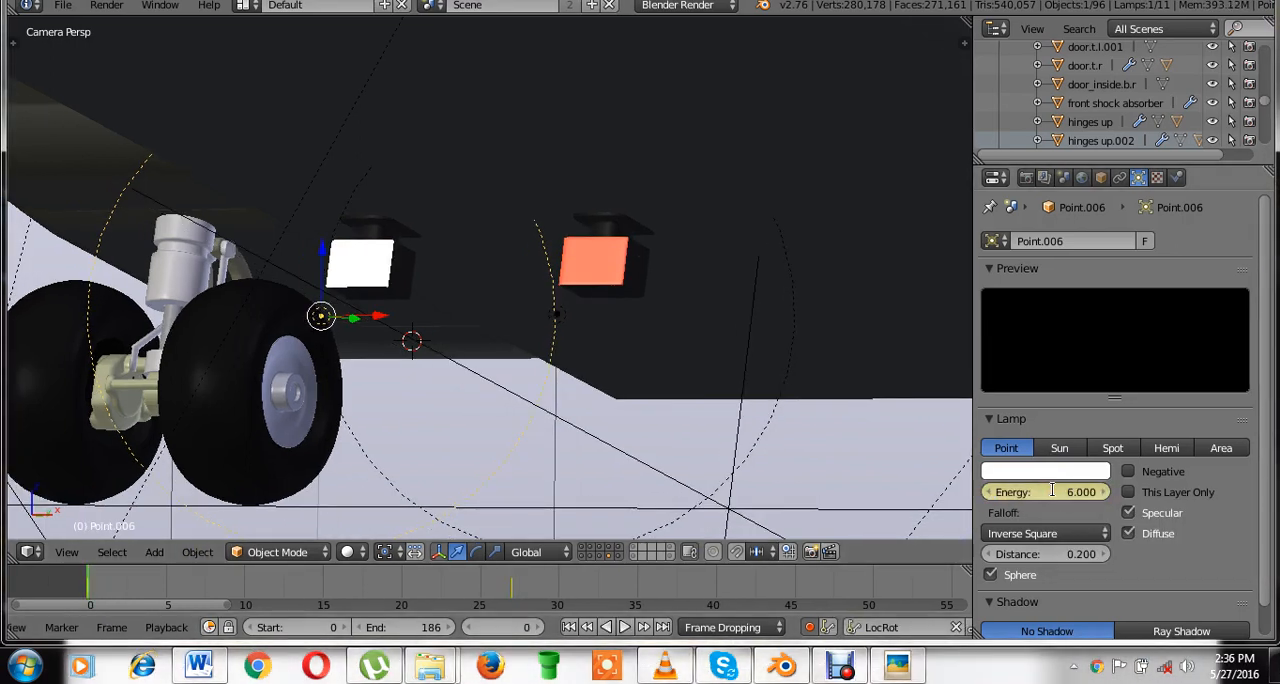
Locate the lights' keyframe at frame 12 and keyframe the white point lamp's Energy of 6 there.
{"action": "left_click", "coordinate": [307, 577]}
{"action": "right_click", "coordinate": [391, 275]}
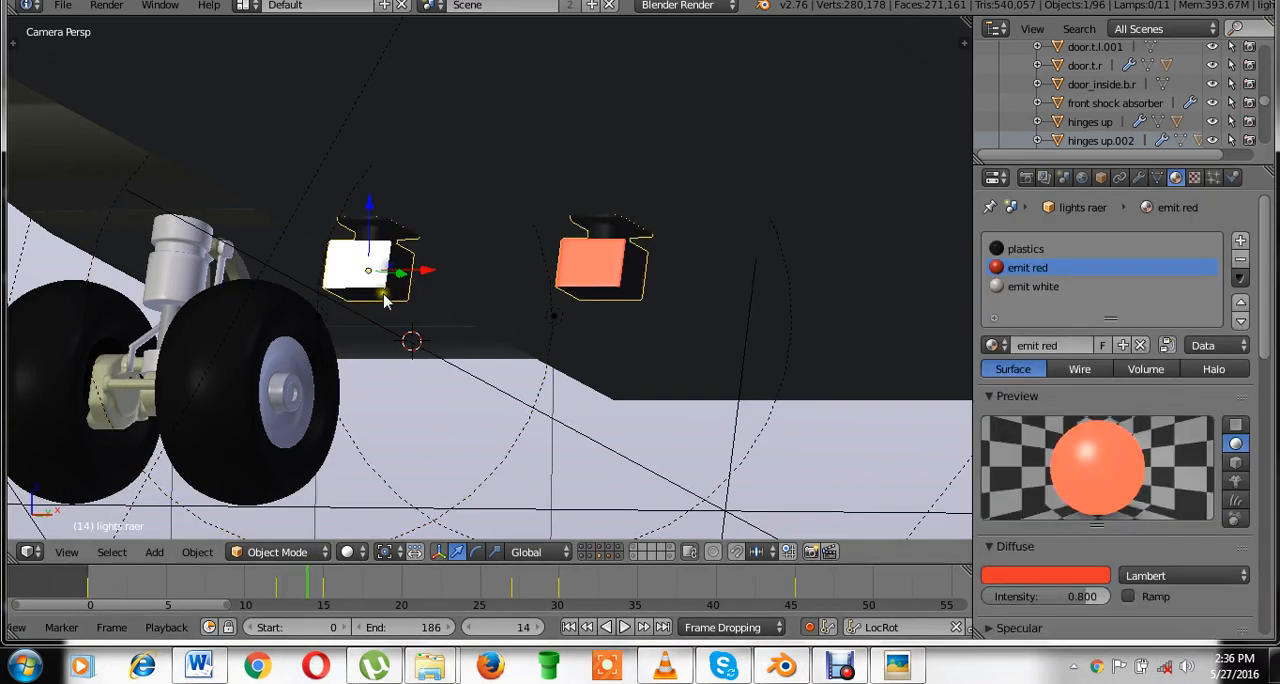
{"action": "left_click", "coordinate": [279, 594]}
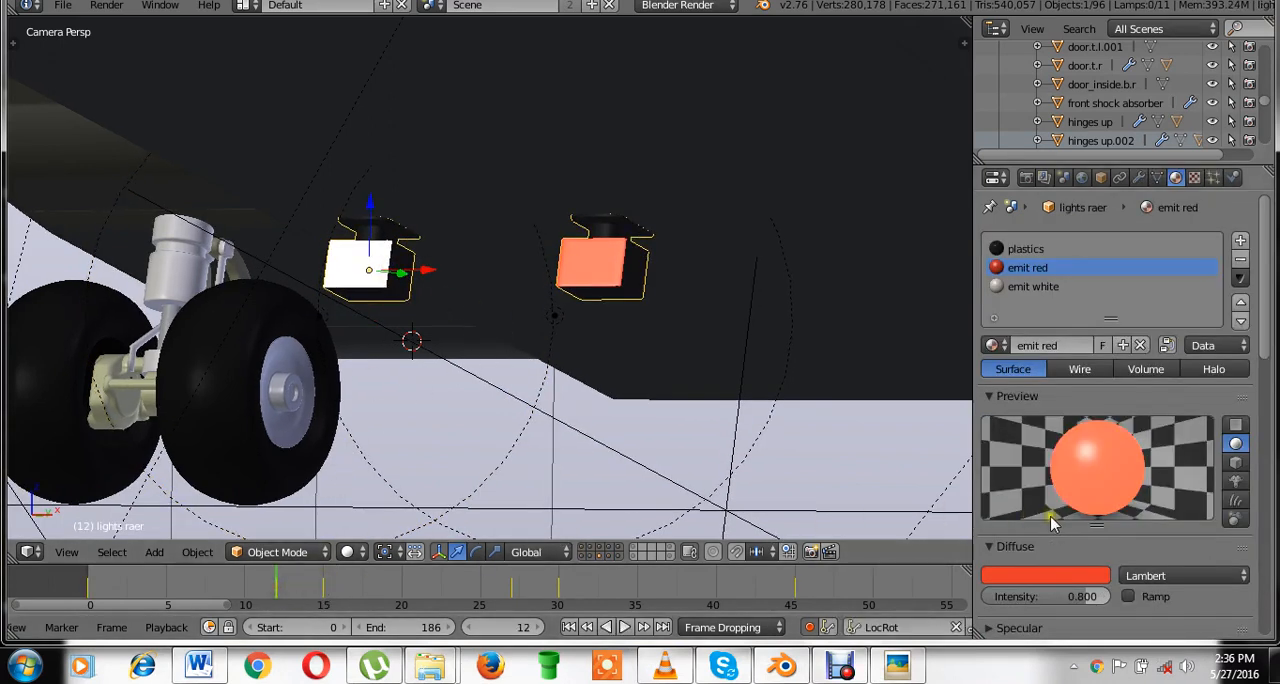
{"action": "left_click", "coordinate": [1018, 289]}
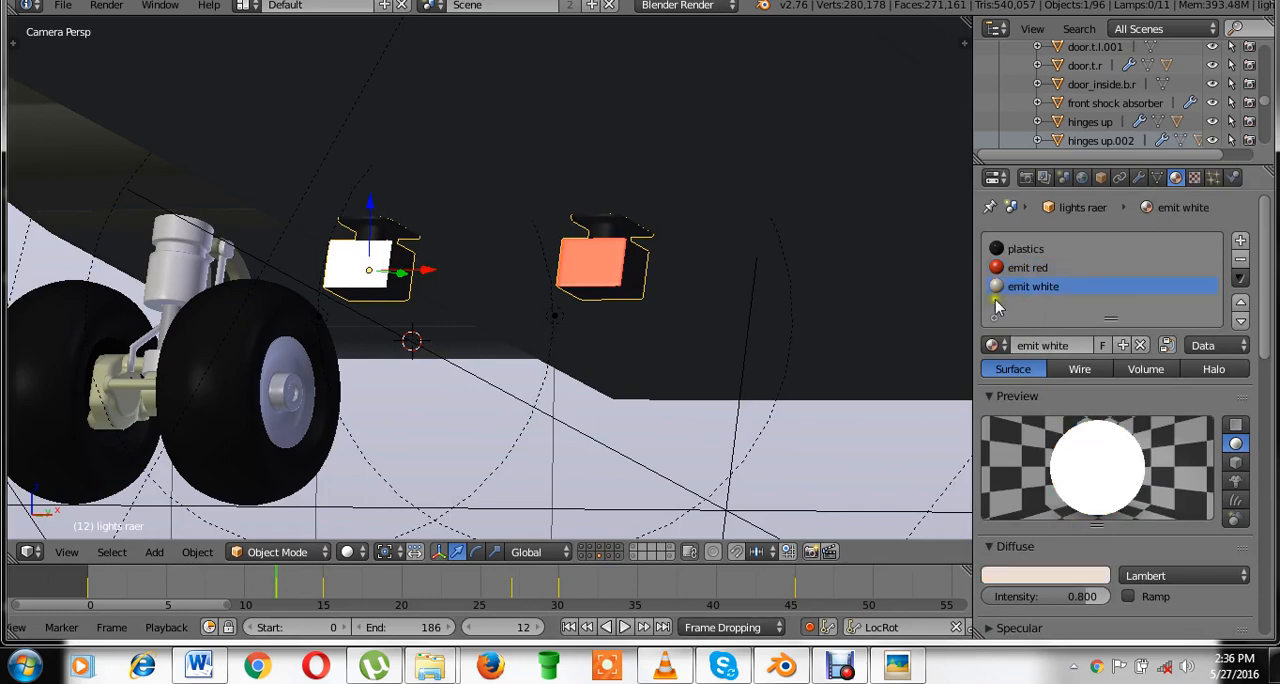
{"action": "right_click", "coordinate": [318, 318]}
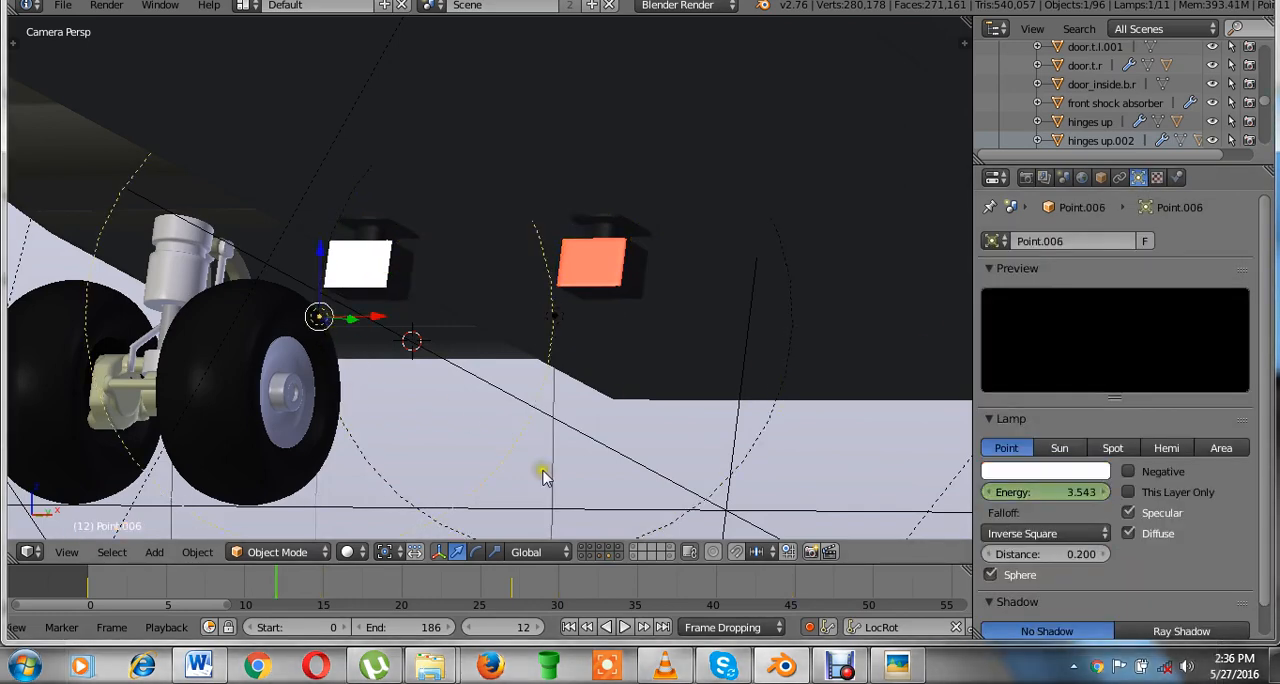
{"action": "left_click", "coordinate": [1044, 491]}
{"action": "type", "text": "6"}
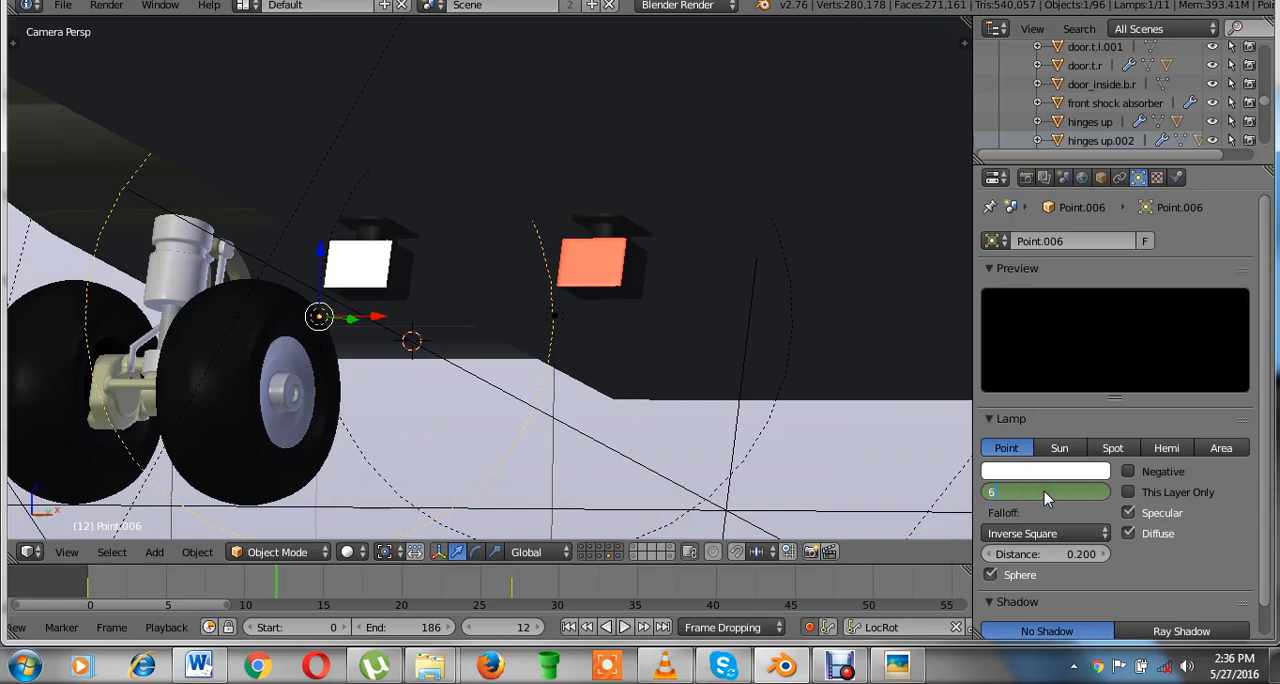
{"action": "key", "text": "Return"}
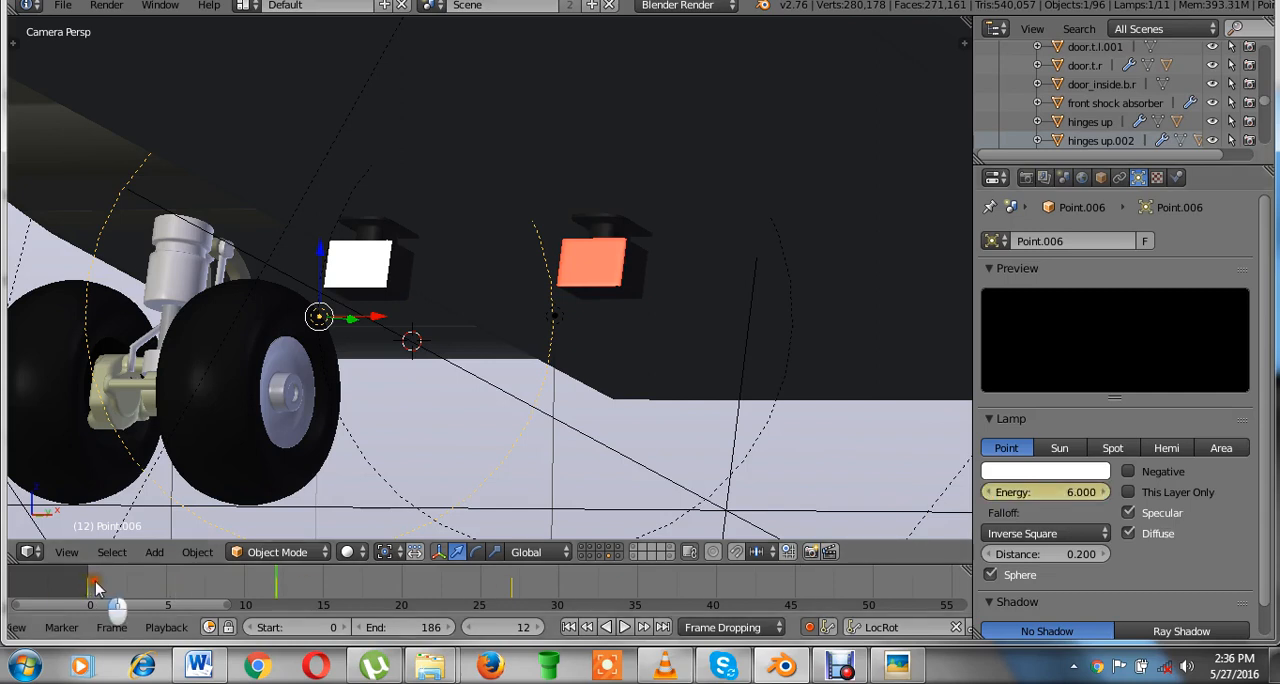
Move to frame 15 and keyframe the white point lamp's Energy of 0 there.
{"action": "left_click_drag", "start_coordinate": [108, 600], "coordinate": [330, 587]}
{"action": "right_click", "coordinate": [378, 285]}
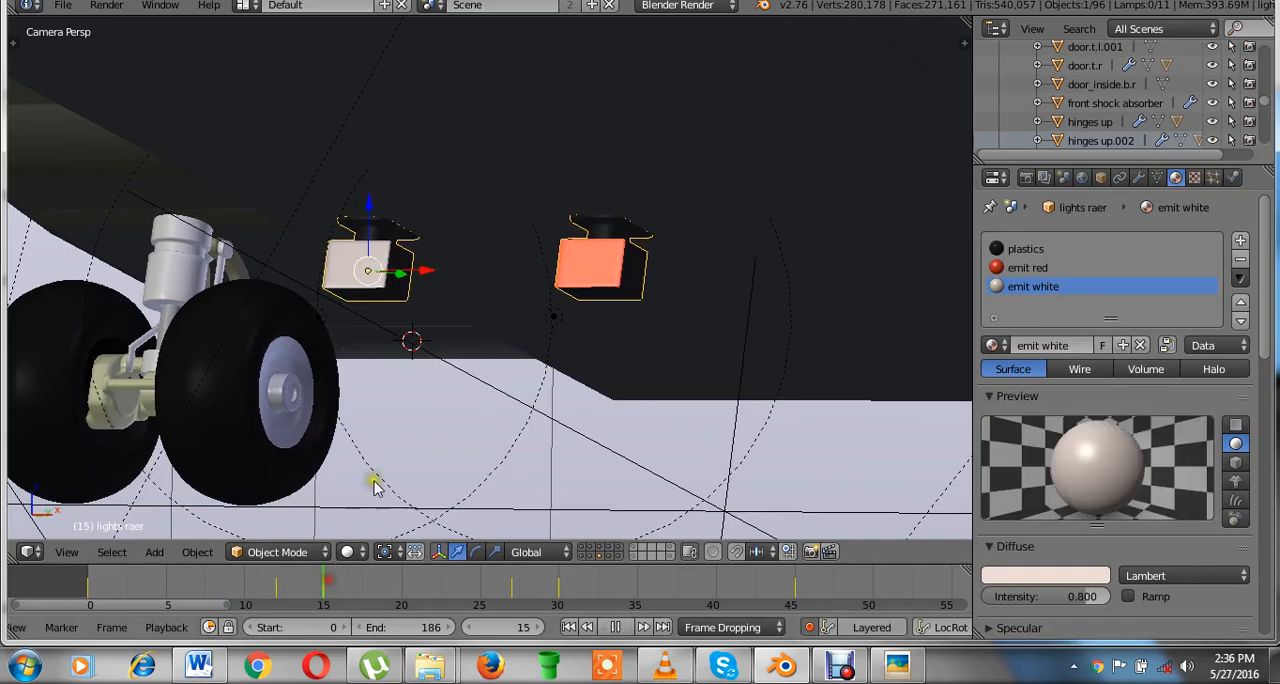
{"action": "right_click", "coordinate": [437, 342]}
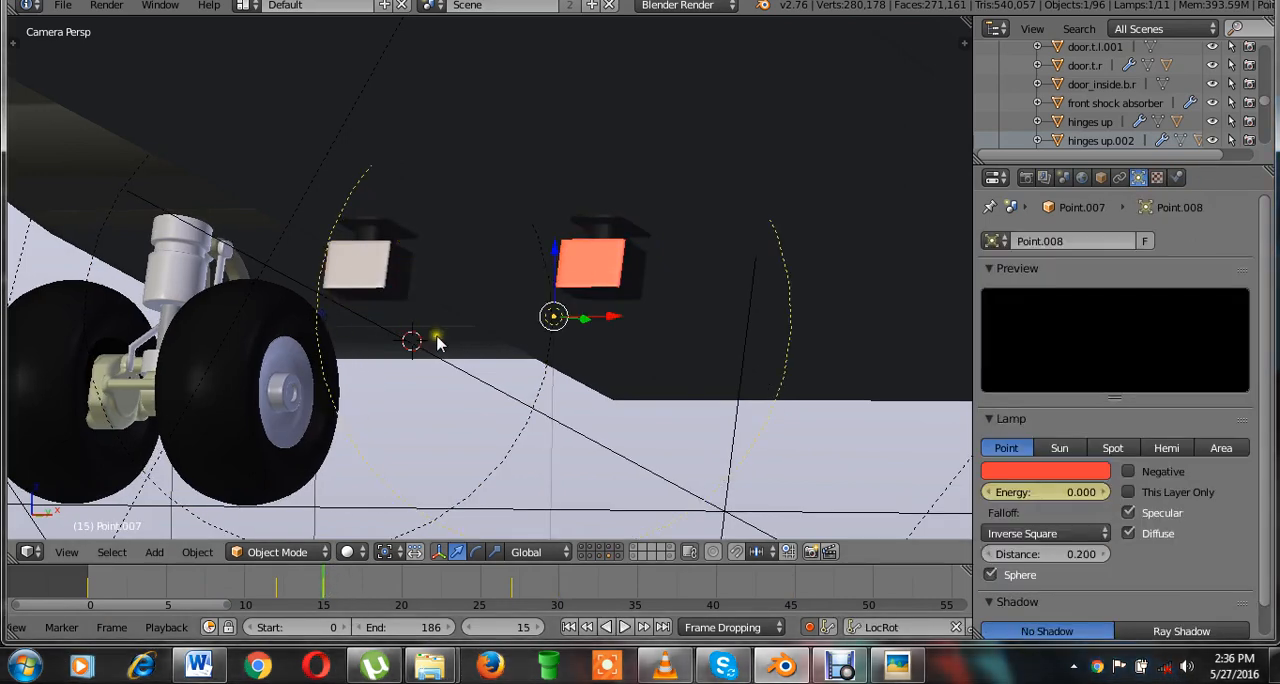
{"action": "right_click", "coordinate": [330, 322]}
{"action": "left_click", "coordinate": [1038, 494]}
{"action": "type", "text": "0"}
{"action": "key", "text": "Return"}
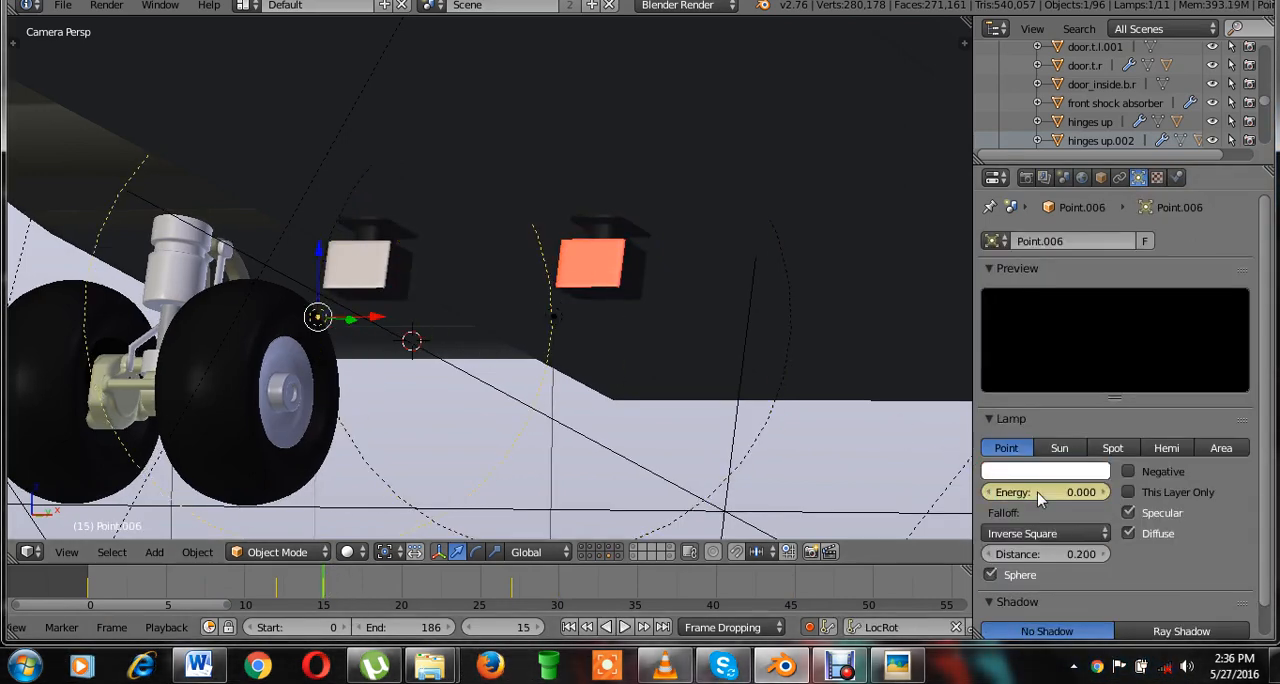
Check the white point lamp's Energy between frames 15 and 27 and set its Energy curve keyframes to Constant interpolation.
{"action": "key", "text": "alt+a"}
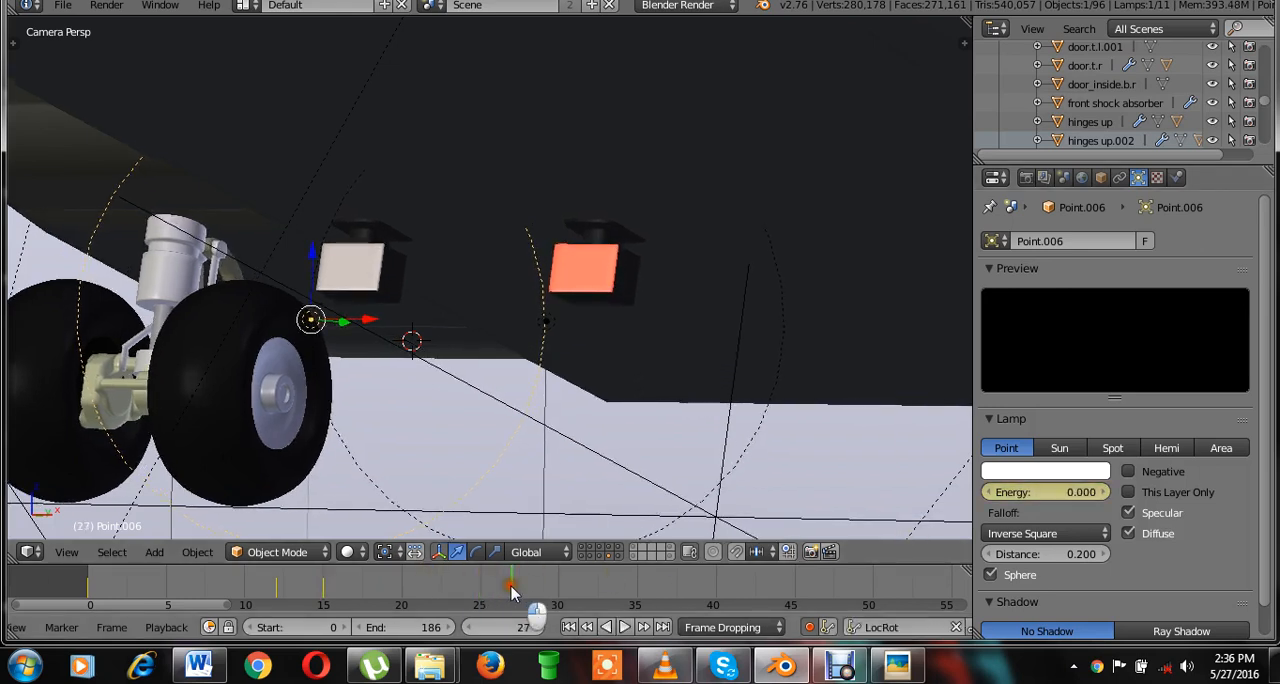
{"action": "left_click_drag", "start_coordinate": [464, 588], "coordinate": [433, 588]}
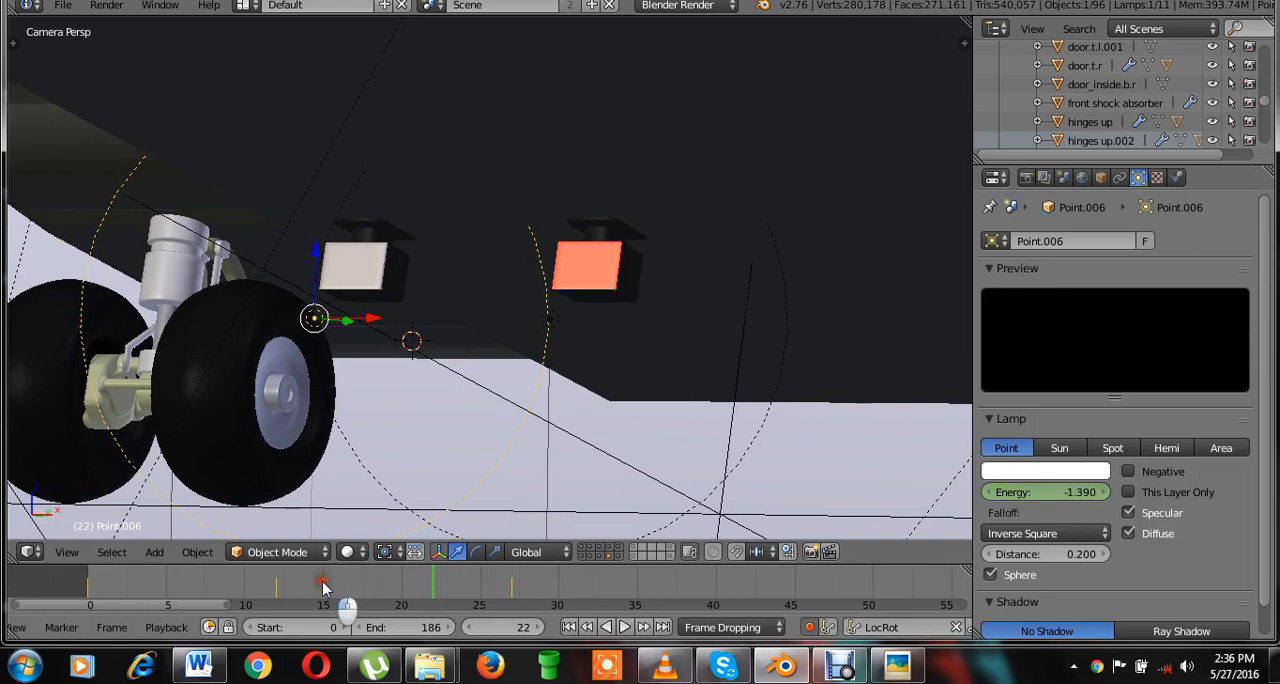
{"action": "left_click", "coordinate": [322, 582]}
{"action": "left_click_drag", "start_coordinate": [338, 583], "coordinate": [537, 604]}
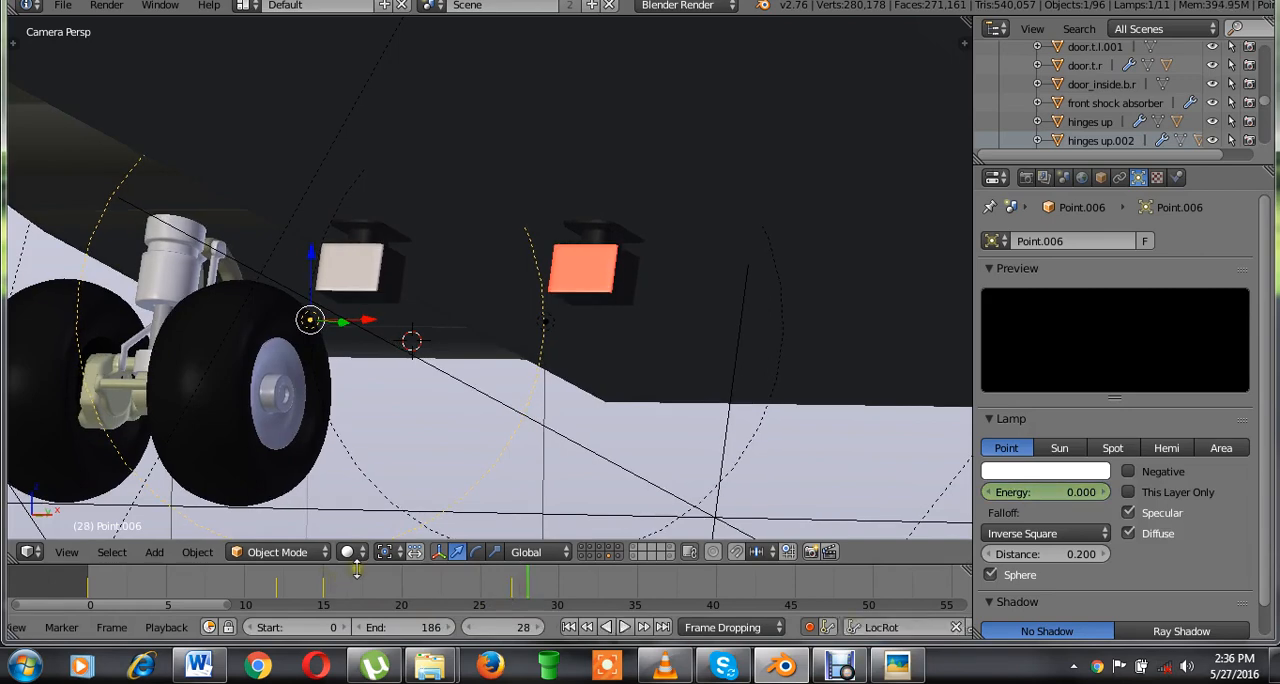
{"action": "left_click", "coordinate": [29, 552]}
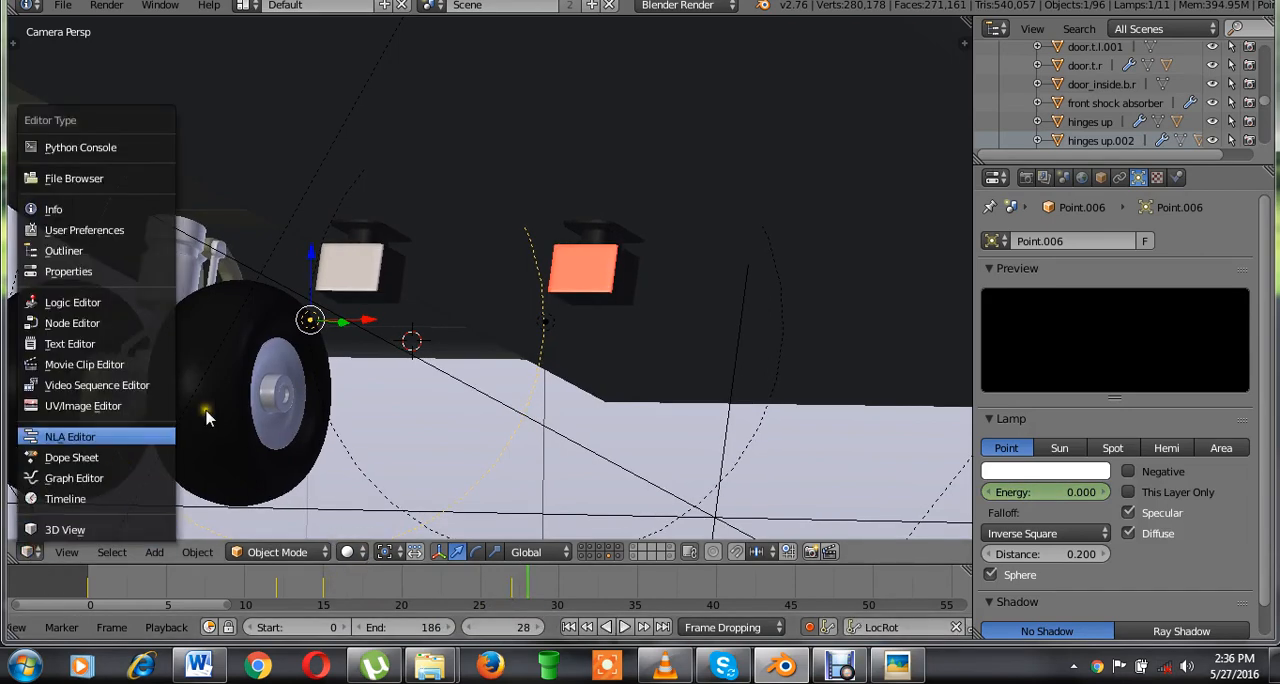
{"action": "left_click", "coordinate": [74, 478]}
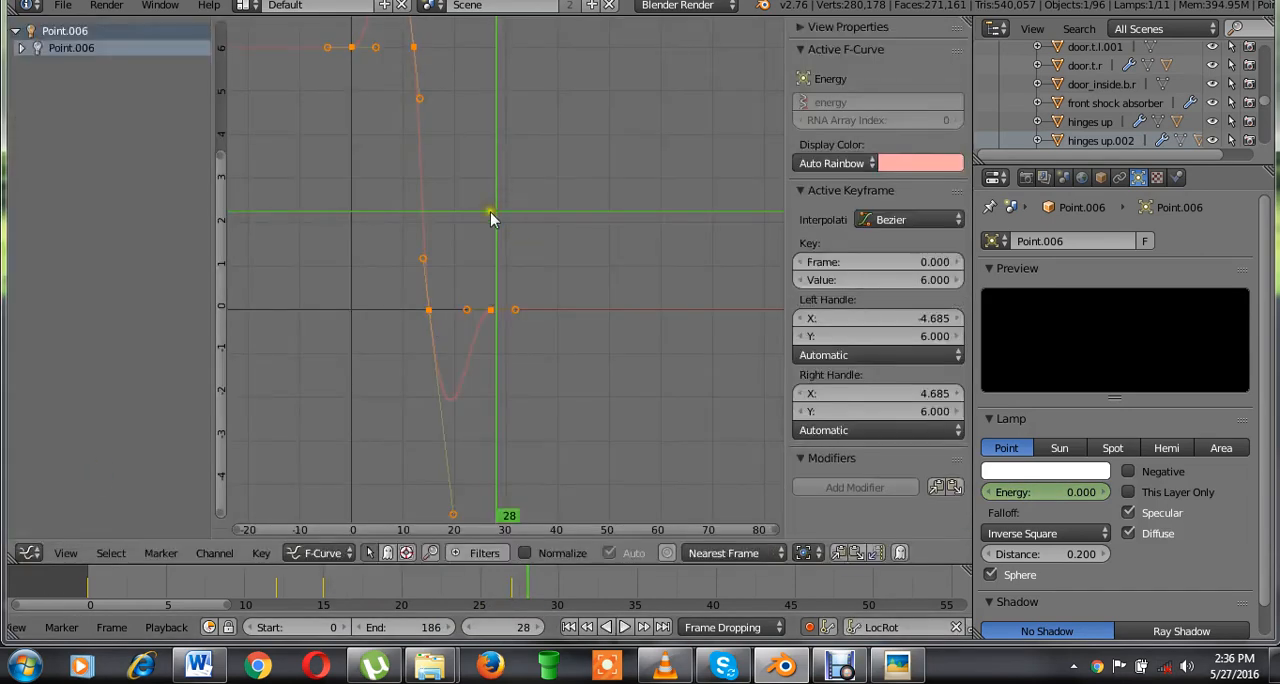
{"action": "scroll", "coordinate": [446, 248], "scroll_direction": "down", "scroll_amount": 2}
{"action": "key", "text": "t"}
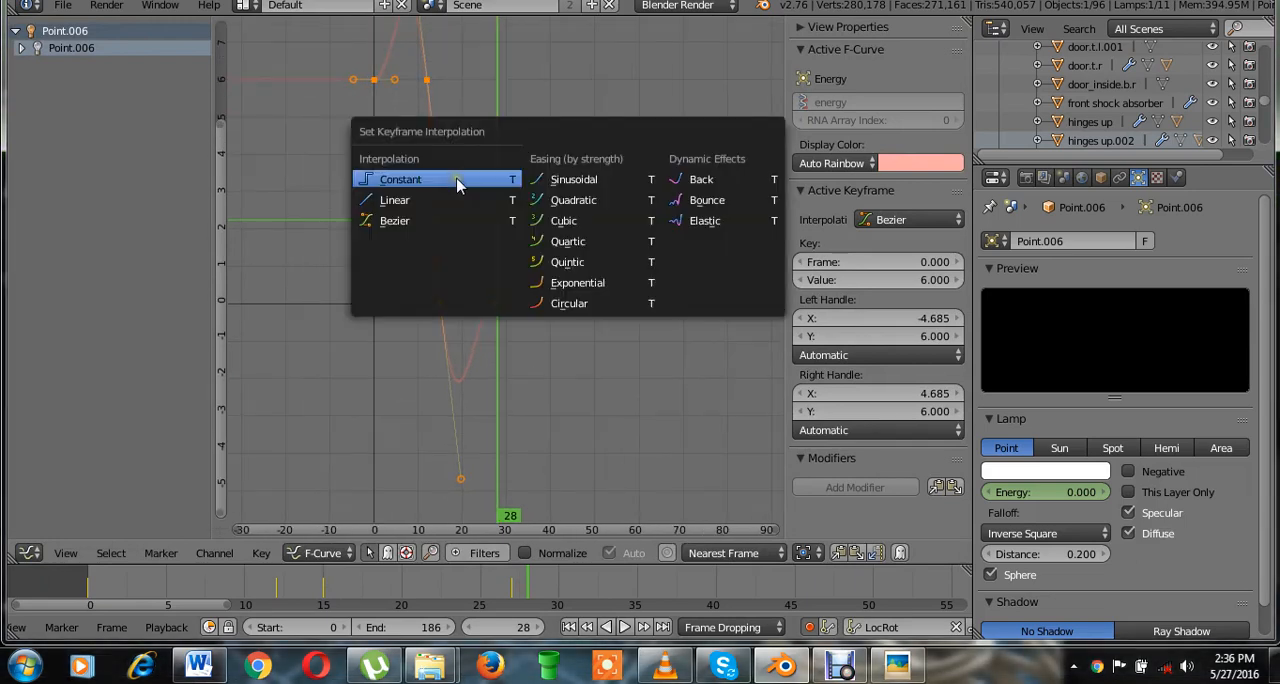
{"action": "left_click", "coordinate": [457, 180]}
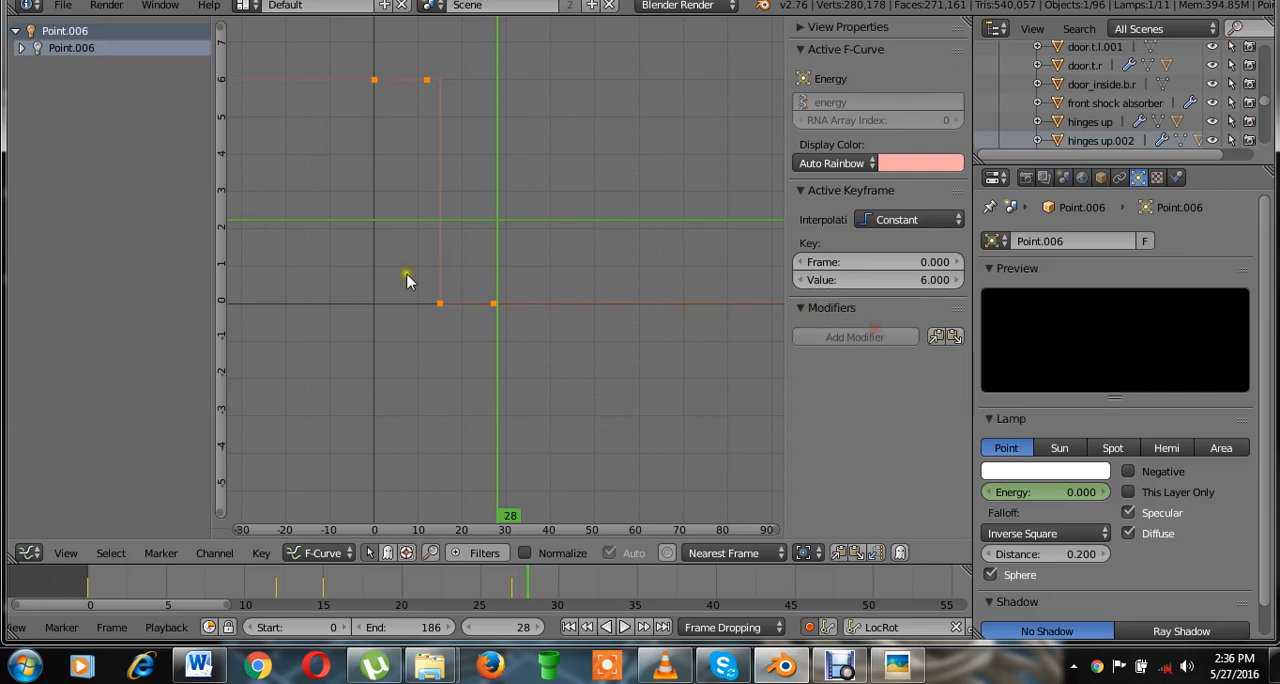
Select the red point lamp and set all keyframes of its Energy curve to Constant interpolation.
{"action": "left_click", "coordinate": [29, 552]}
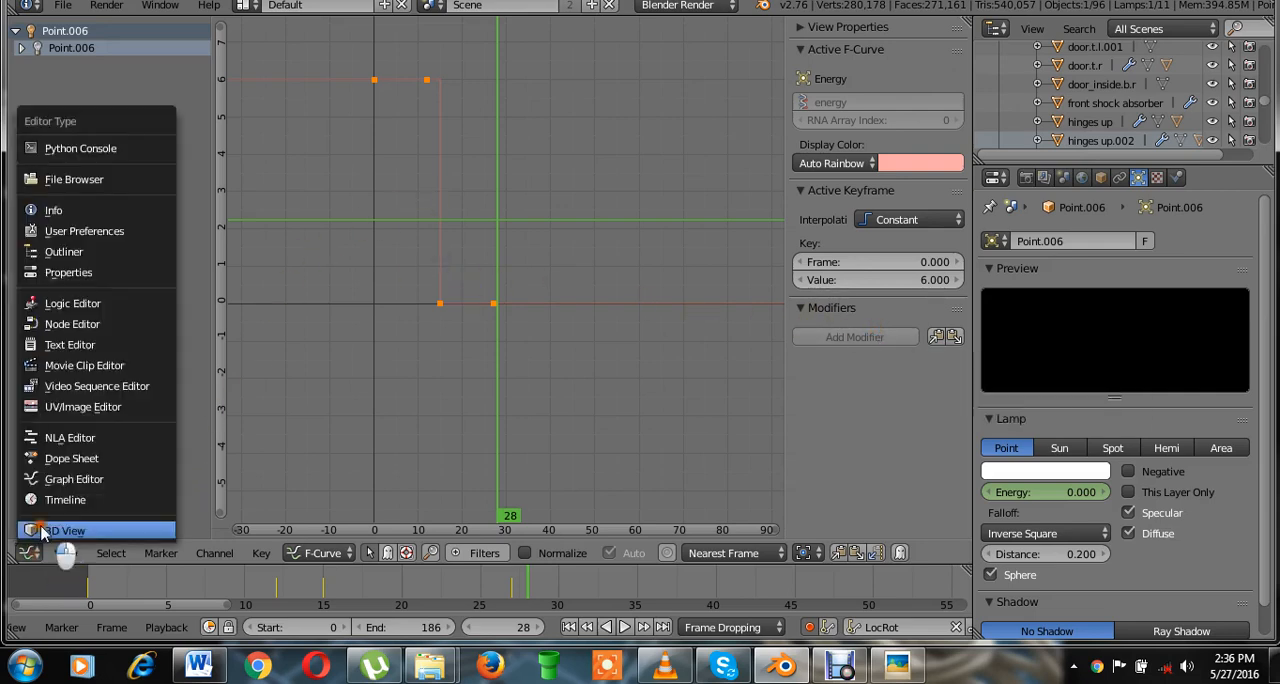
{"action": "left_click", "coordinate": [40, 530]}
{"action": "right_click", "coordinate": [539, 315]}
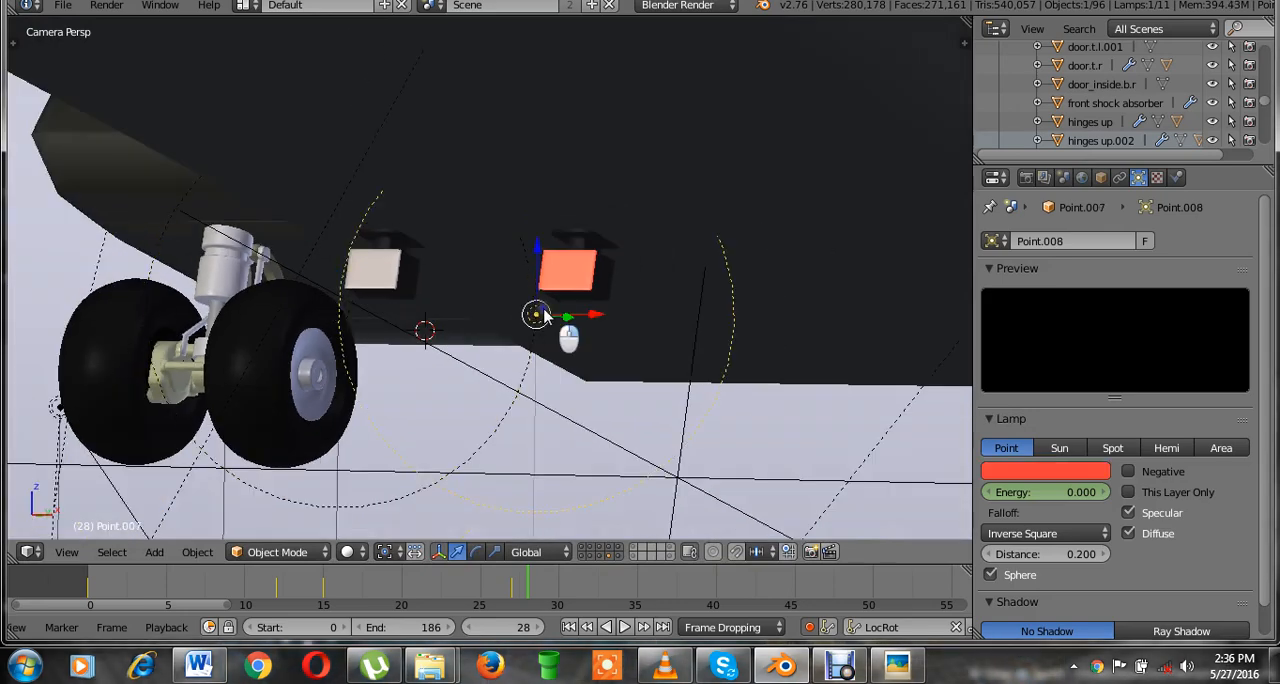
{"action": "left_click", "coordinate": [29, 552]}
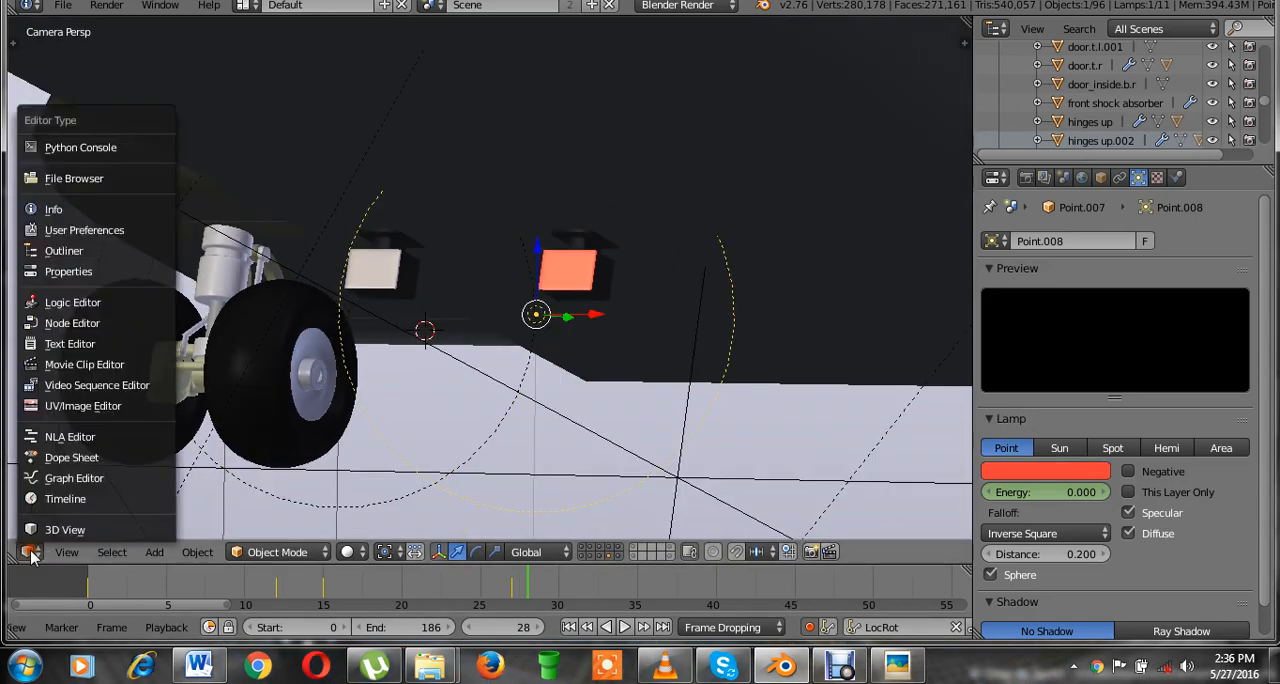
{"action": "left_click", "coordinate": [72, 478]}
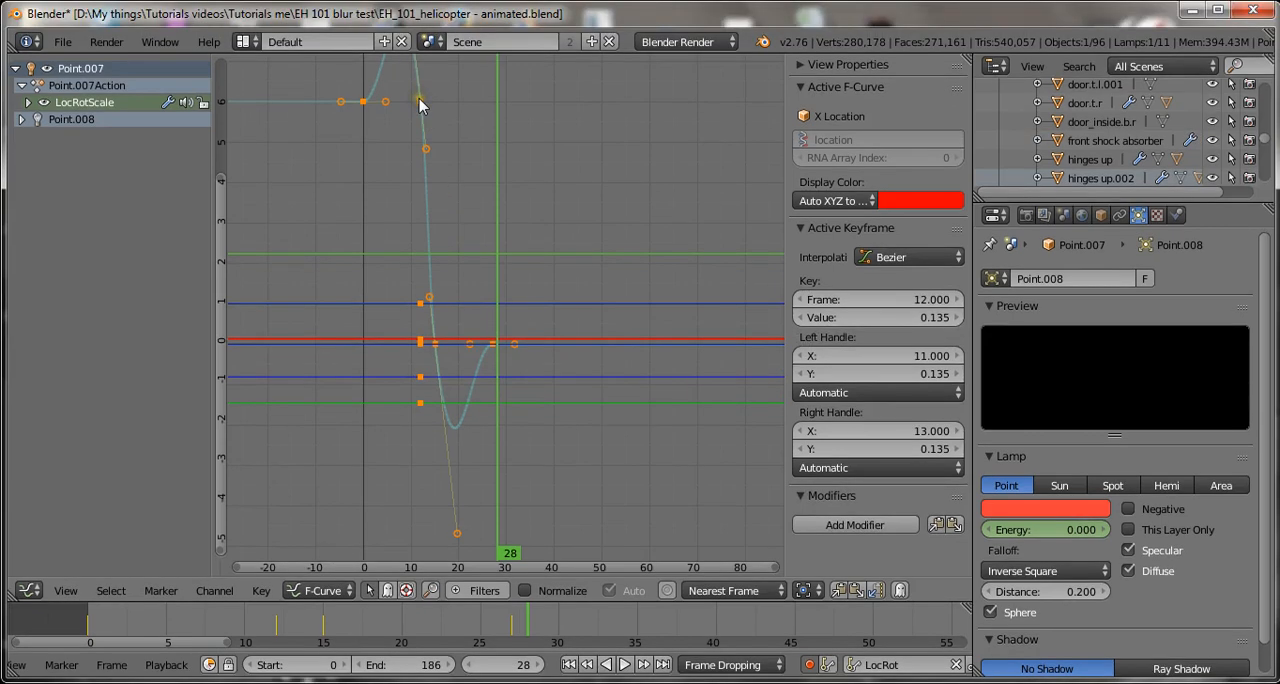
{"action": "right_click", "coordinate": [420, 104]}
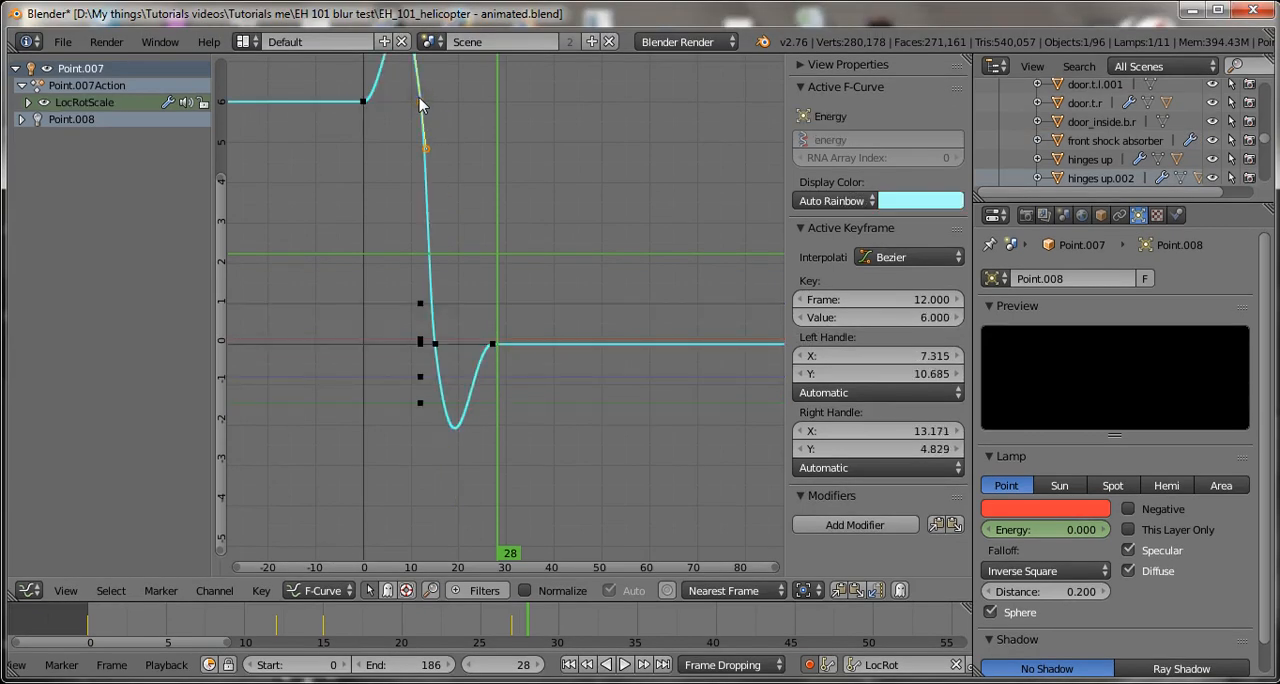
{"action": "key", "text": "l"}
{"action": "key", "text": "t"}
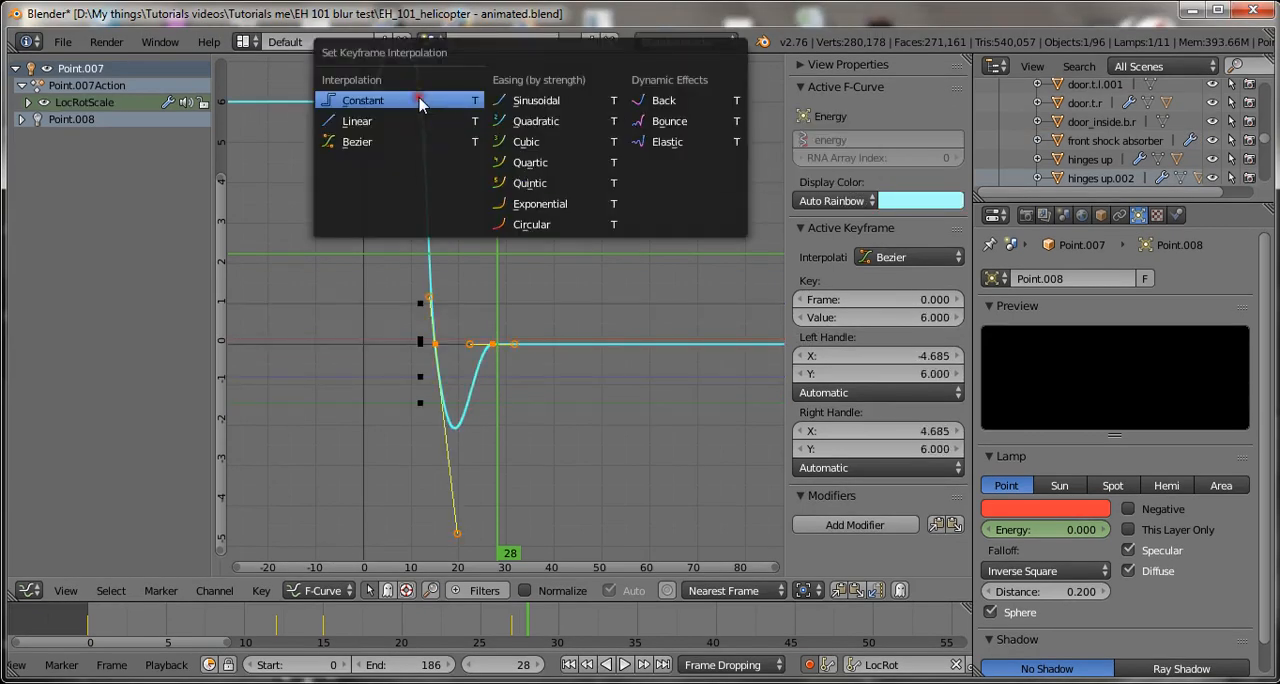
{"action": "left_click", "coordinate": [420, 101]}
Add a Cycles modifier to the red point lamp's Energy curve and return to the 3D View.
{"action": "left_click", "coordinate": [873, 372]}
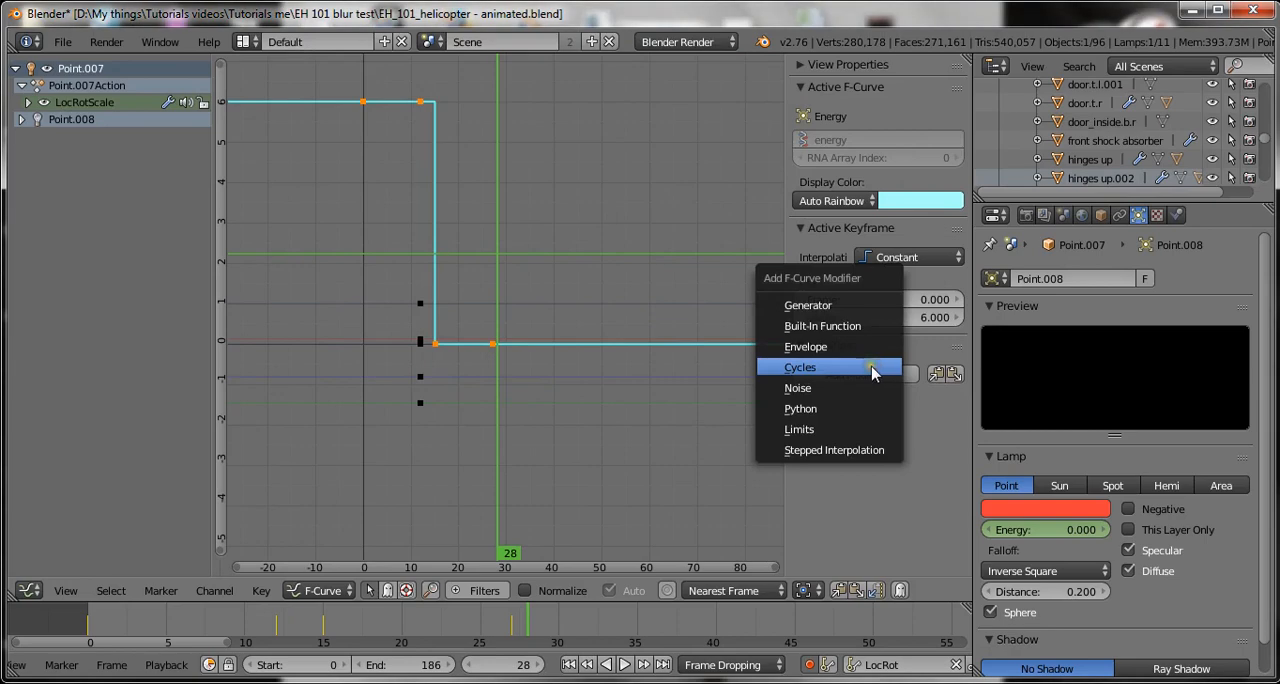
{"action": "left_click", "coordinate": [873, 372]}
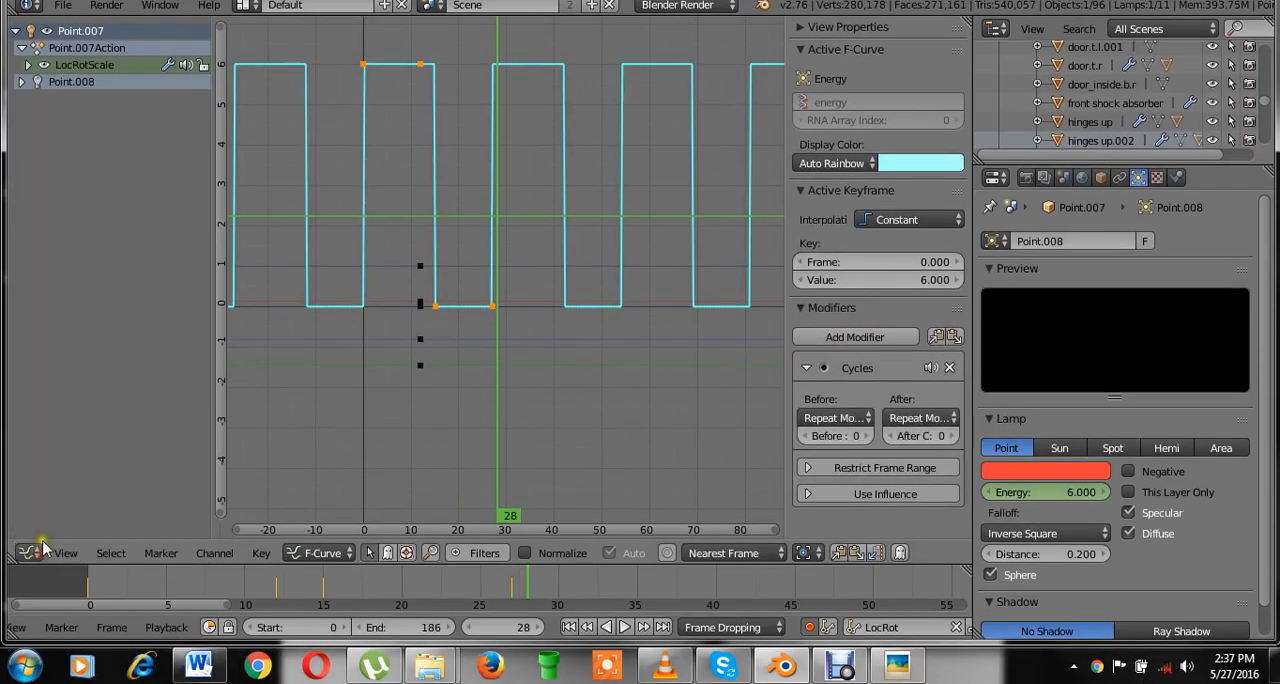
{"action": "left_click", "coordinate": [33, 557]}
{"action": "left_click", "coordinate": [60, 545]}
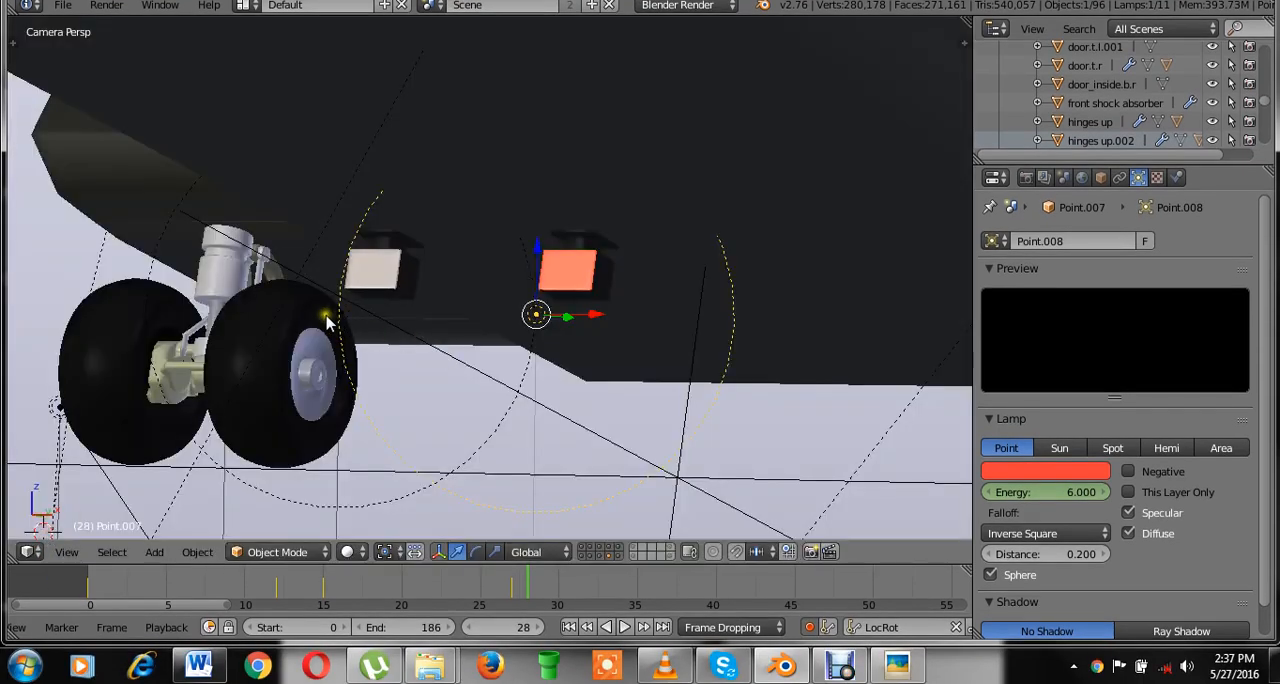
Select the white point lamp, add a Cycles modifier to its Energy curve and return to the 3D View.
{"action": "right_click", "coordinate": [181, 206]}
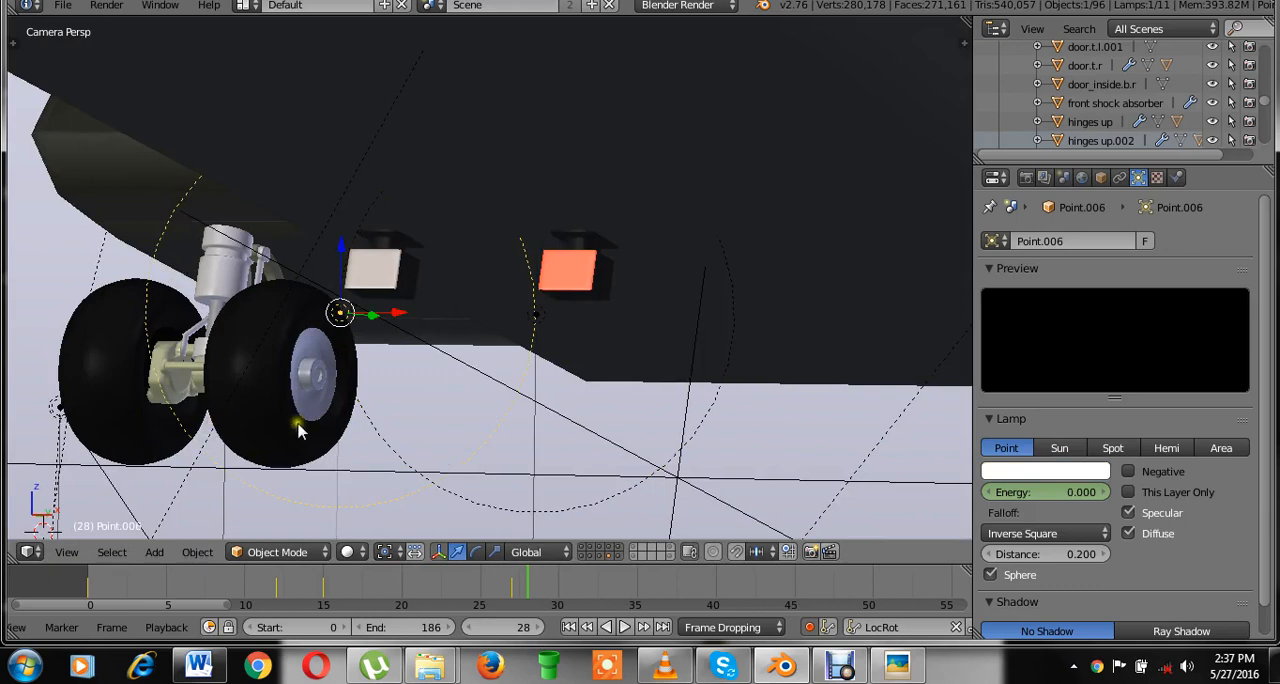
{"action": "left_click", "coordinate": [257, 591]}
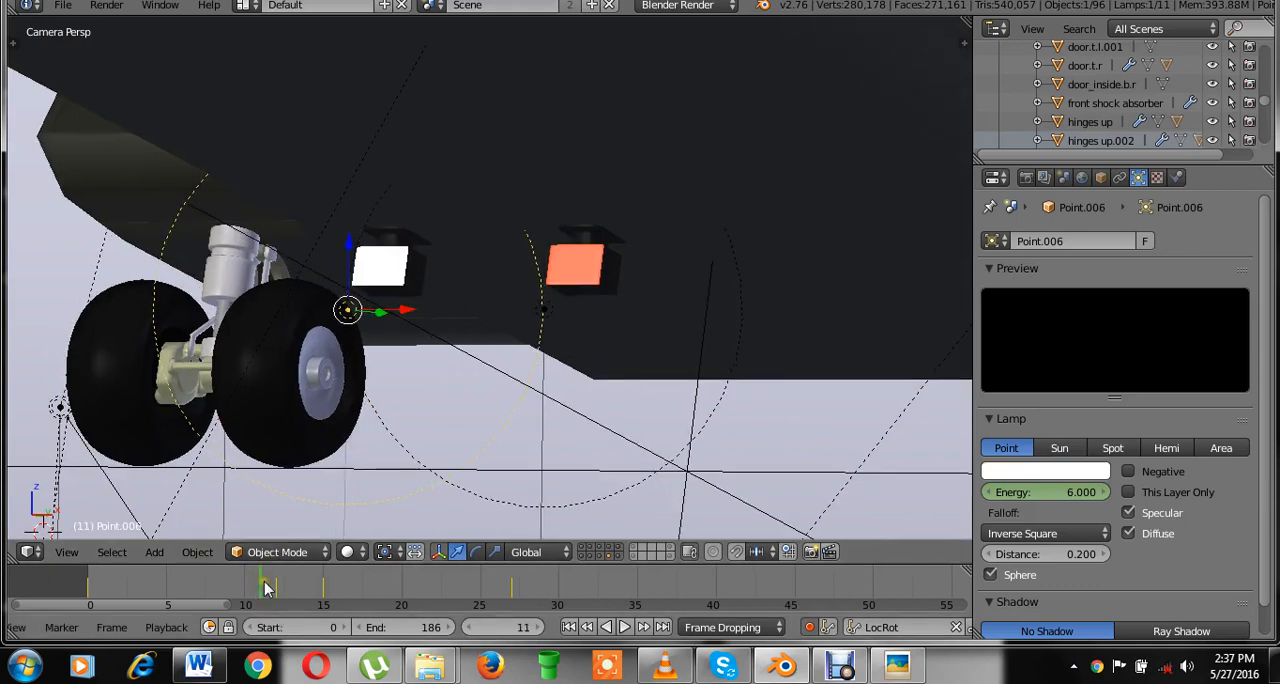
{"action": "left_click", "coordinate": [31, 551]}
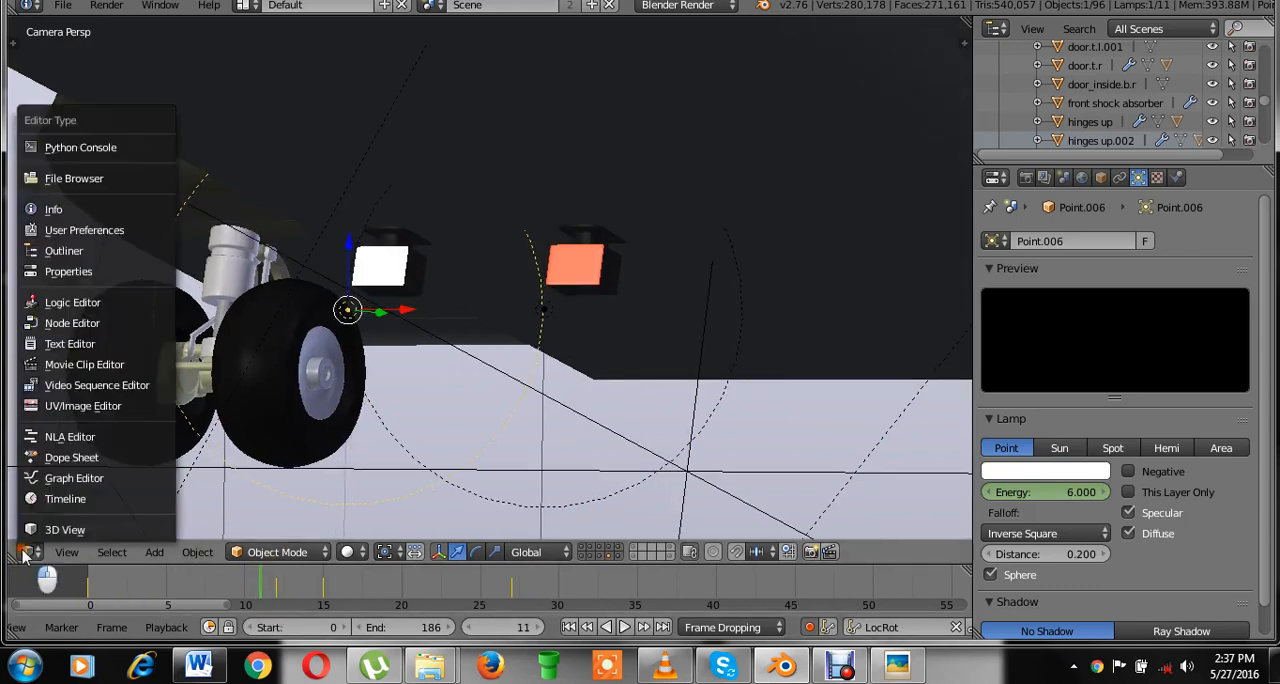
{"action": "left_click", "coordinate": [63, 482]}
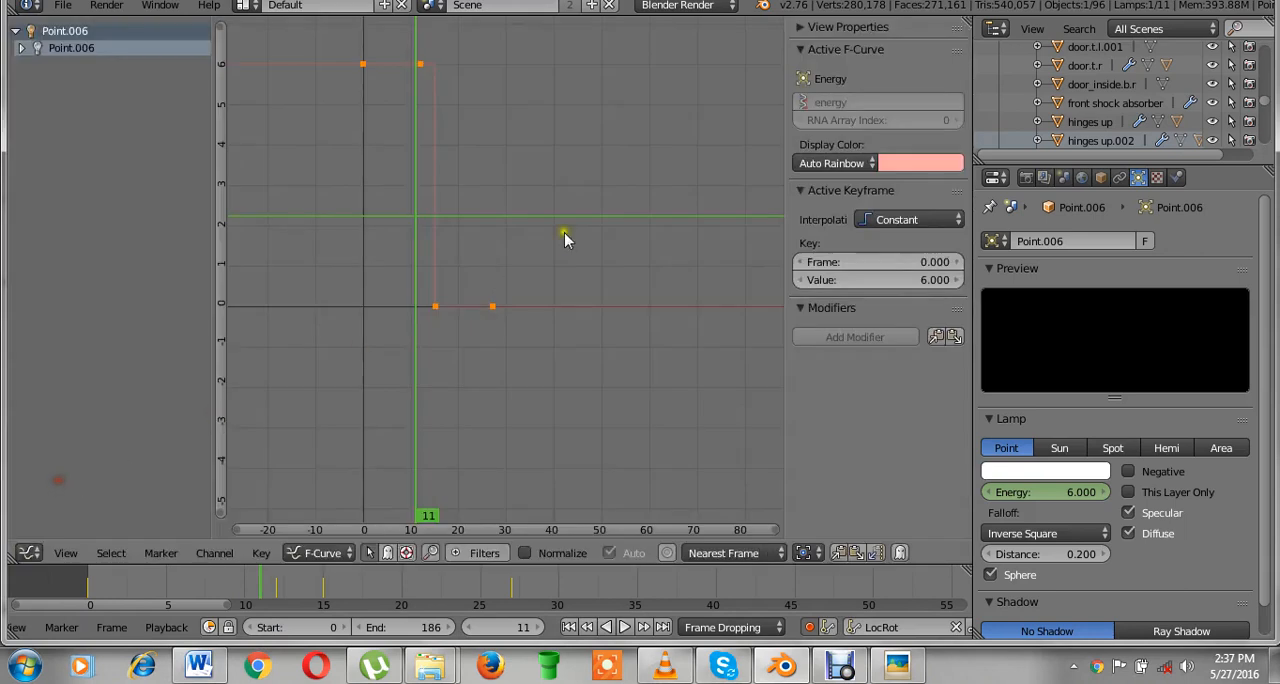
{"action": "right_click", "coordinate": [436, 307]}
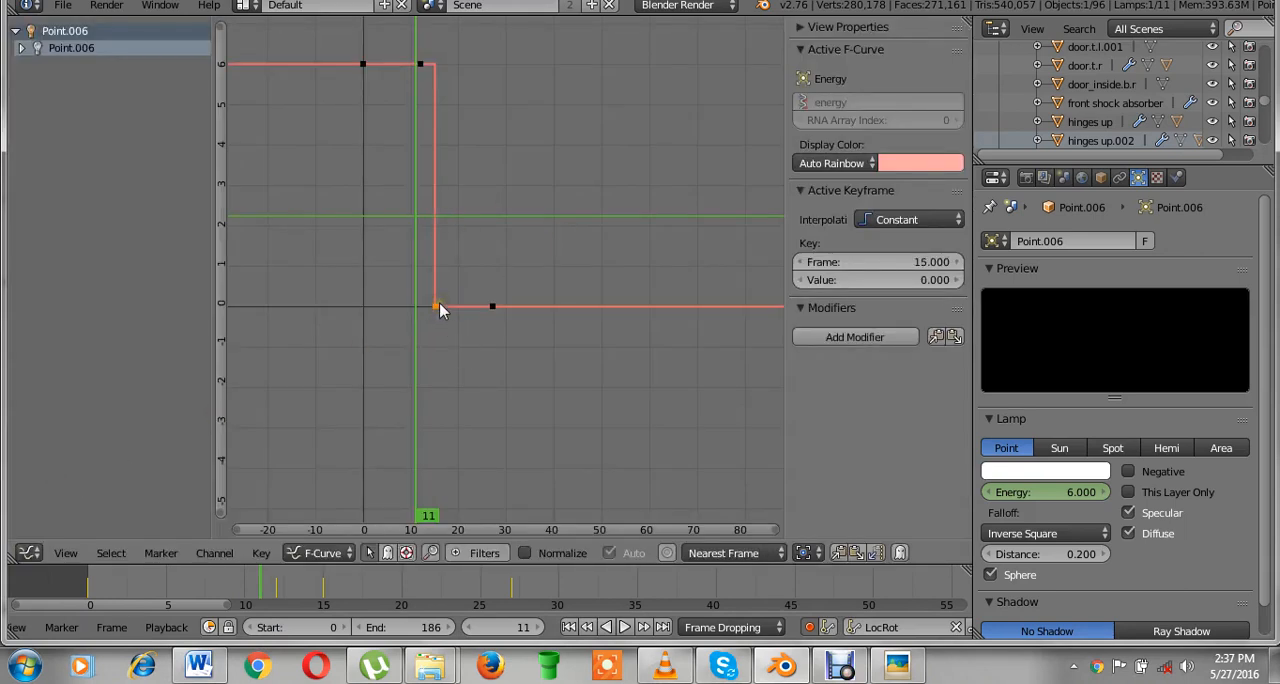
{"action": "left_click", "coordinate": [852, 337]}
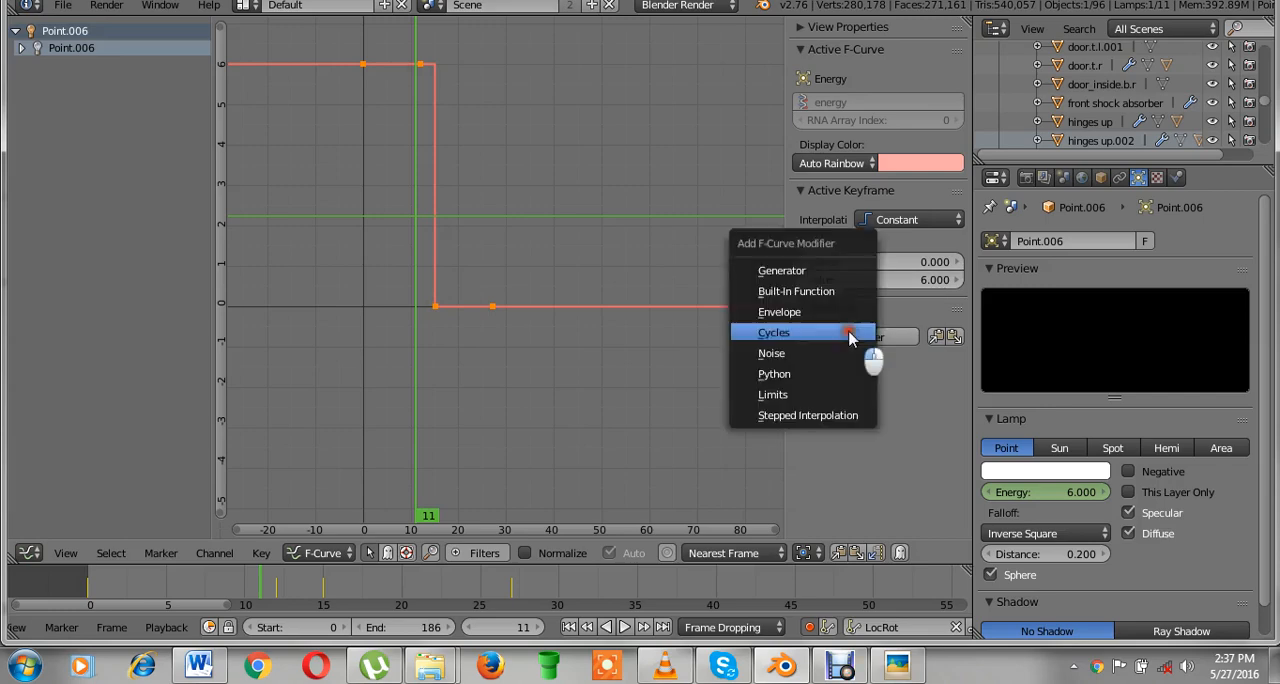
{"action": "left_click", "coordinate": [848, 332]}
{"action": "left_click", "coordinate": [31, 552]}
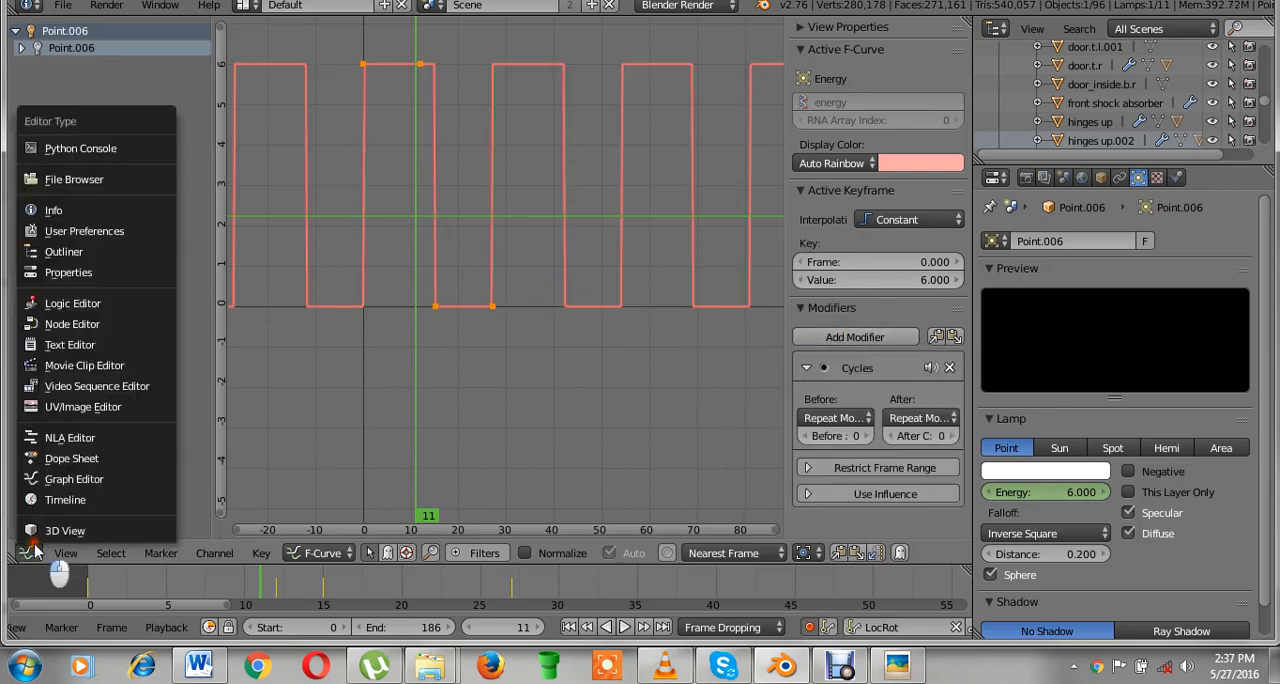
{"action": "left_click", "coordinate": [57, 529]}
Save the file and play back the animation to check the blinking lights.
{"action": "key", "text": "ctrl+s"}
{"action": "left_click", "coordinate": [590, 250]}
{"action": "key", "text": "alt+a"}
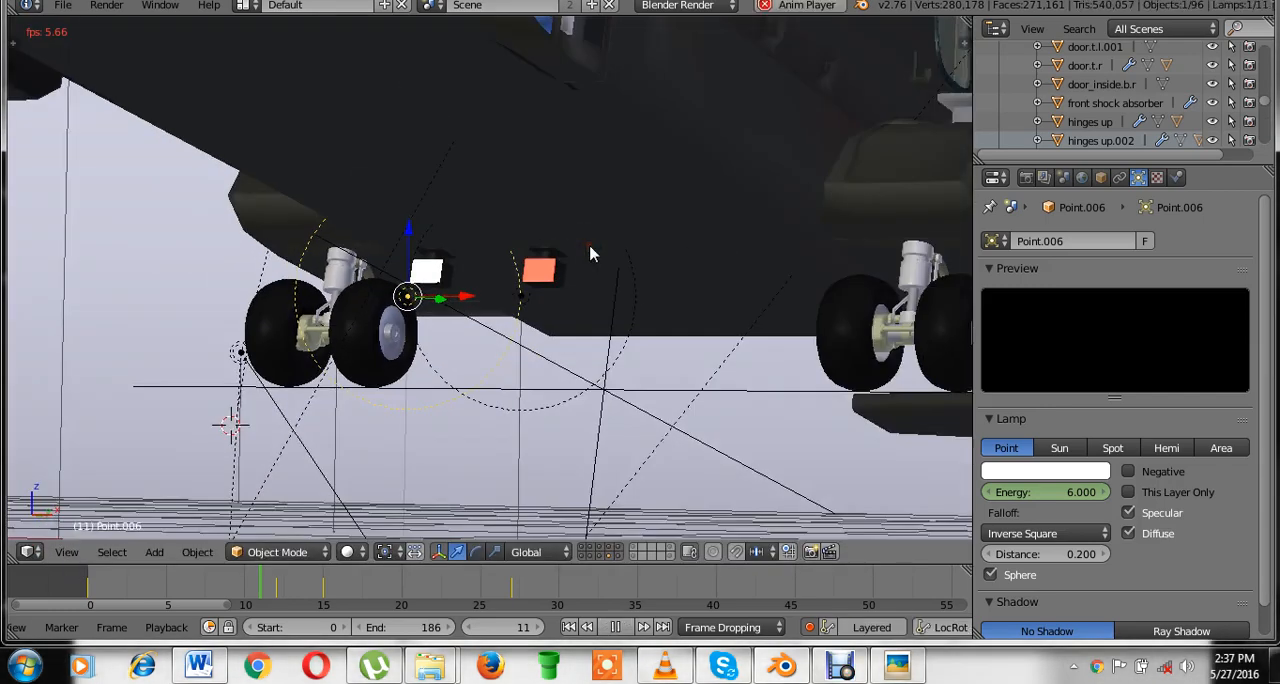
{"action": "scroll", "coordinate": [590, 252], "scroll_direction": "down", "scroll_amount": 6}
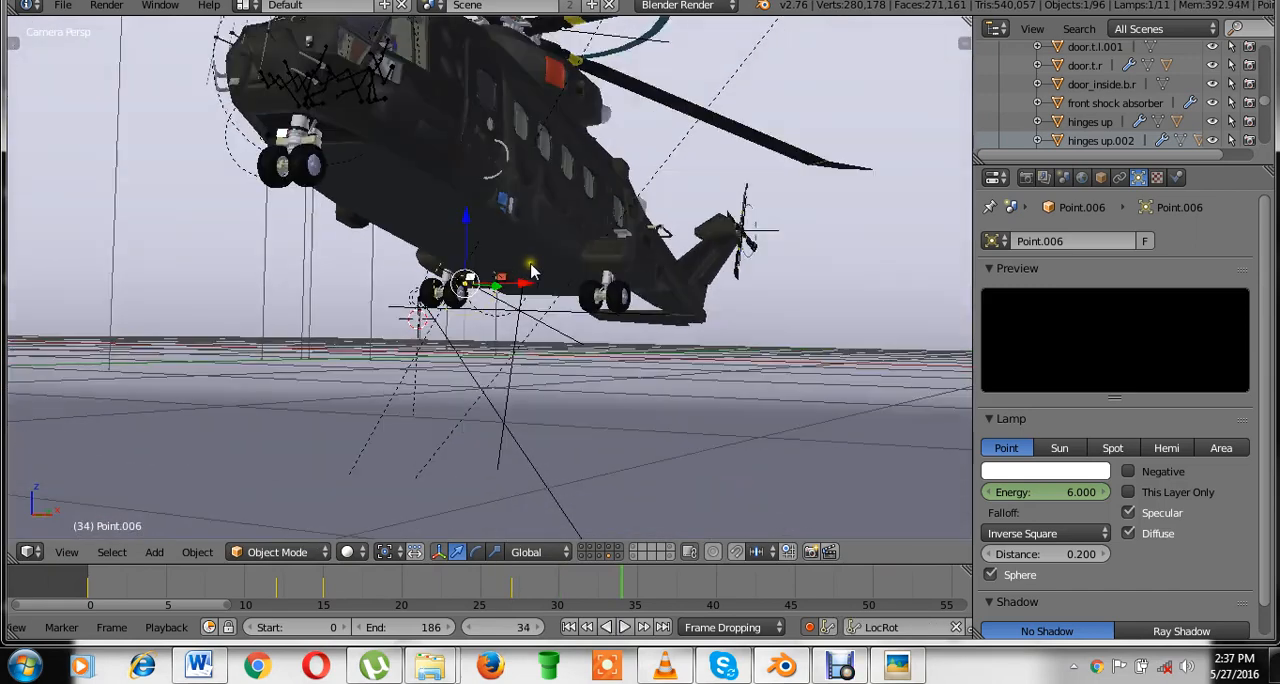
{"action": "key", "text": "ctrl+s"}
{"action": "left_click", "coordinate": [531, 264]}
Select the yellow point lamp near the helicopter's nose wheels and save the file over "EH_101_helicopter - animated.blend".
{"action": "right_click", "coordinate": [235, 168]}
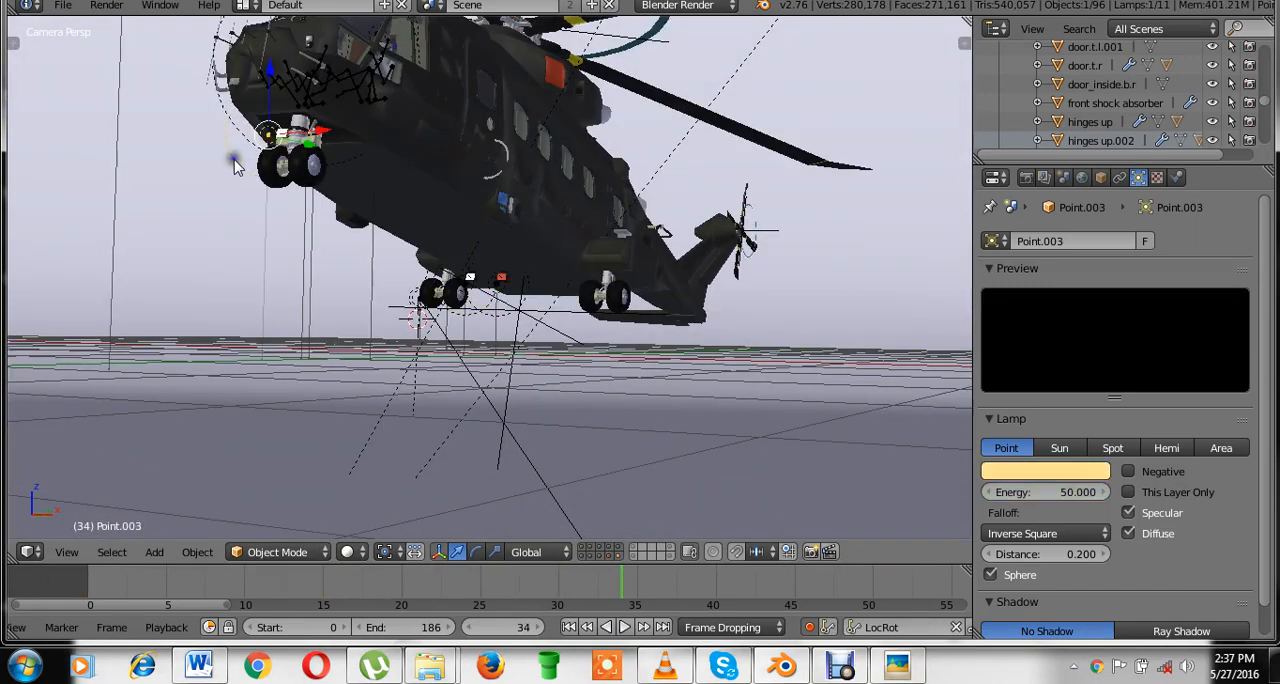
{"action": "key", "text": "ctrl+s"}
{"action": "left_click", "coordinate": [439, 209]}
{"action": "left_click", "coordinate": [438, 209]}
{"action": "scroll", "coordinate": [530, 236], "scroll_direction": "down", "scroll_amount": 4}
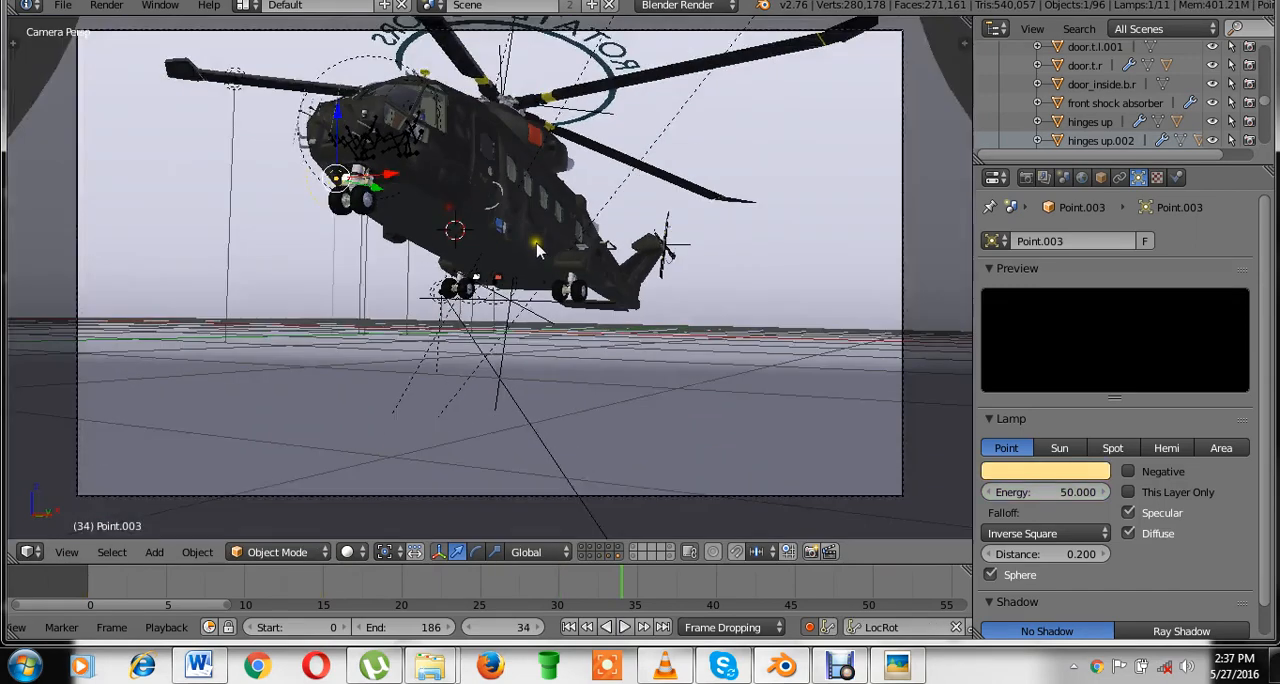
{"action": "key", "text": "ctrl+s"}
{"action": "left_click", "coordinate": [572, 244]}
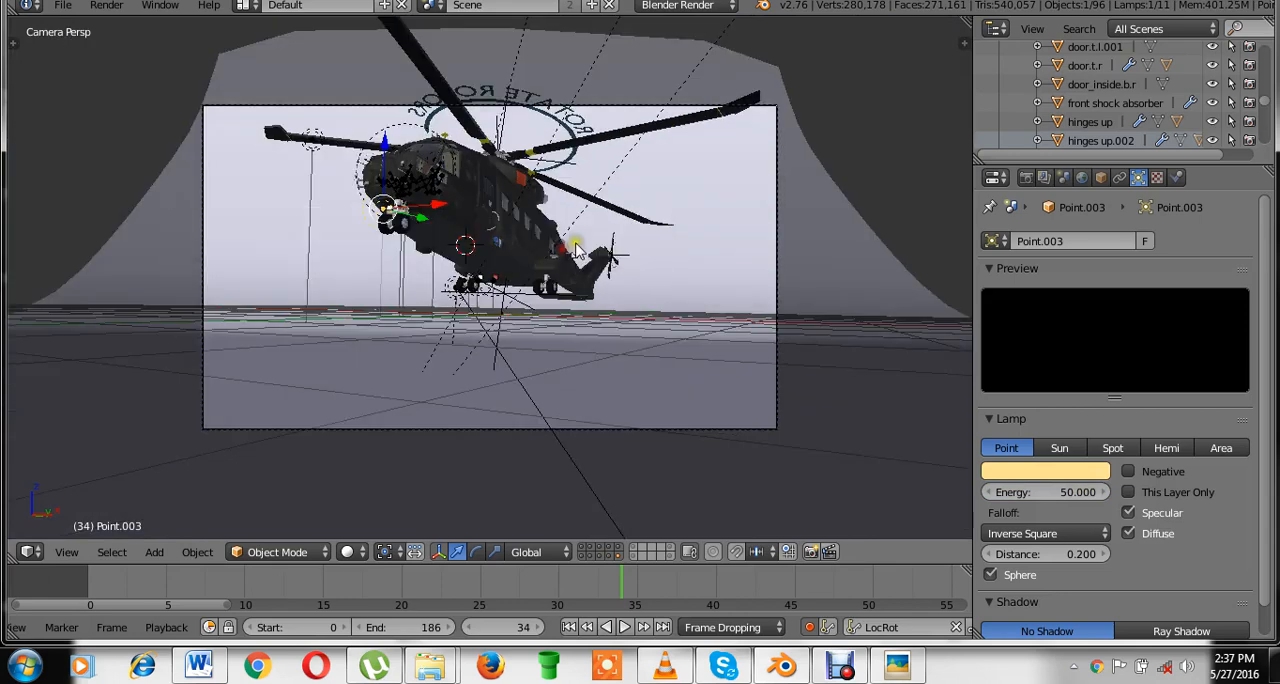
{"action": "scroll", "coordinate": [575, 250], "scroll_direction": "up", "scroll_amount": 2}
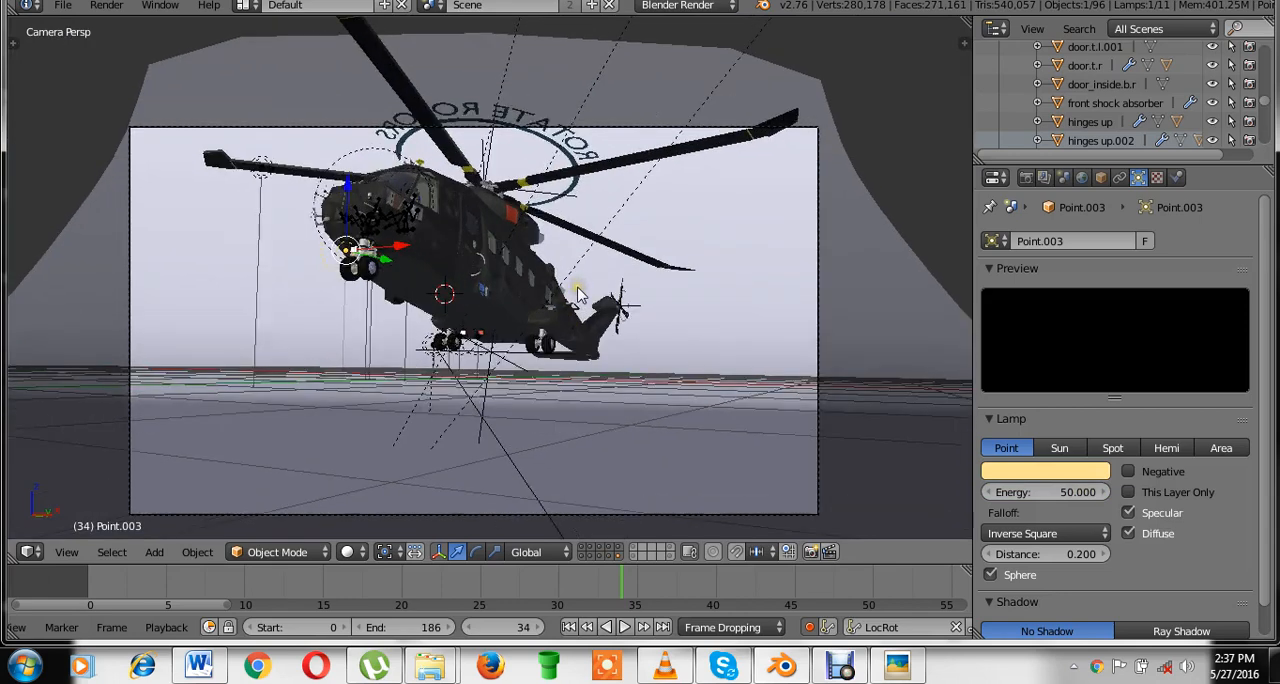
{"action": "middle_click_drag", "start_coordinate": [467, 238], "coordinate": [465, 200], "text": "shift"}
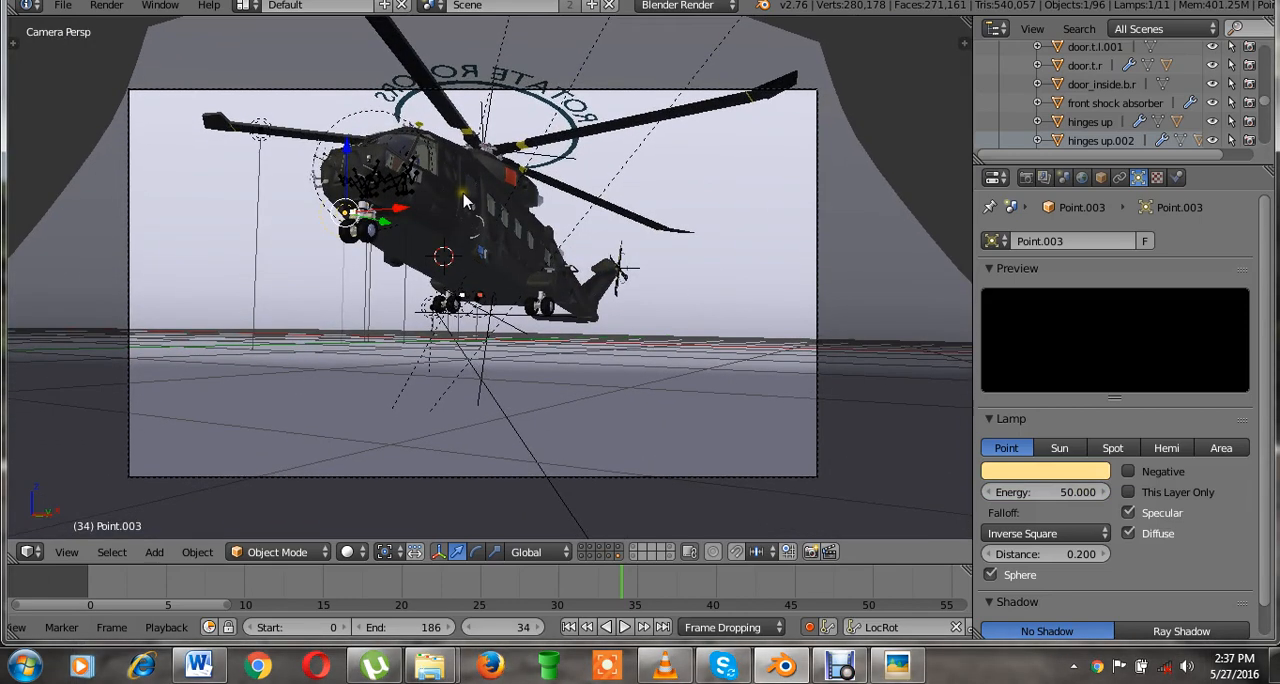
{"action": "key", "text": "ctrl+s"}
{"action": "left_click", "coordinate": [463, 194]}
{"action": "left_click", "coordinate": [462, 193]}
Save the file again and switch the screen layout to Compositing.
{"action": "left_click", "coordinate": [106, 3]}
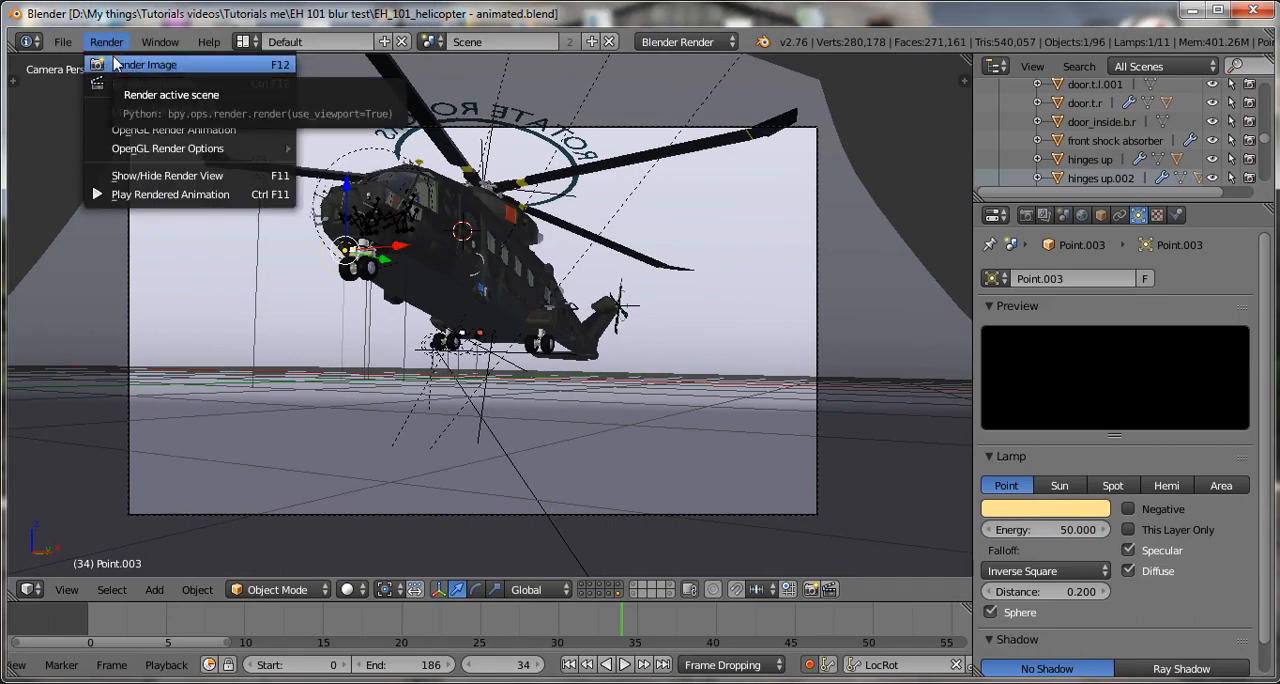
{"action": "key", "text": "ctrl+s"}
{"action": "left_click", "coordinate": [583, 224]}
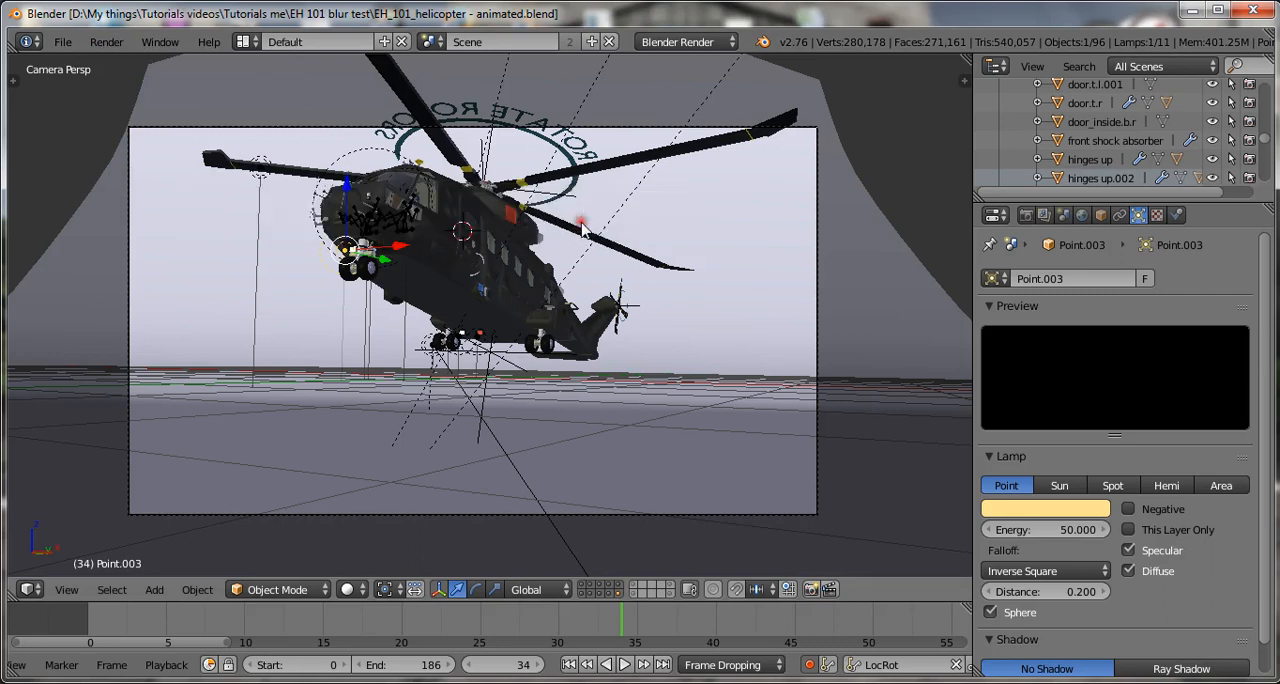
{"action": "left_click", "coordinate": [247, 41]}
{"action": "left_click", "coordinate": [275, 107]}
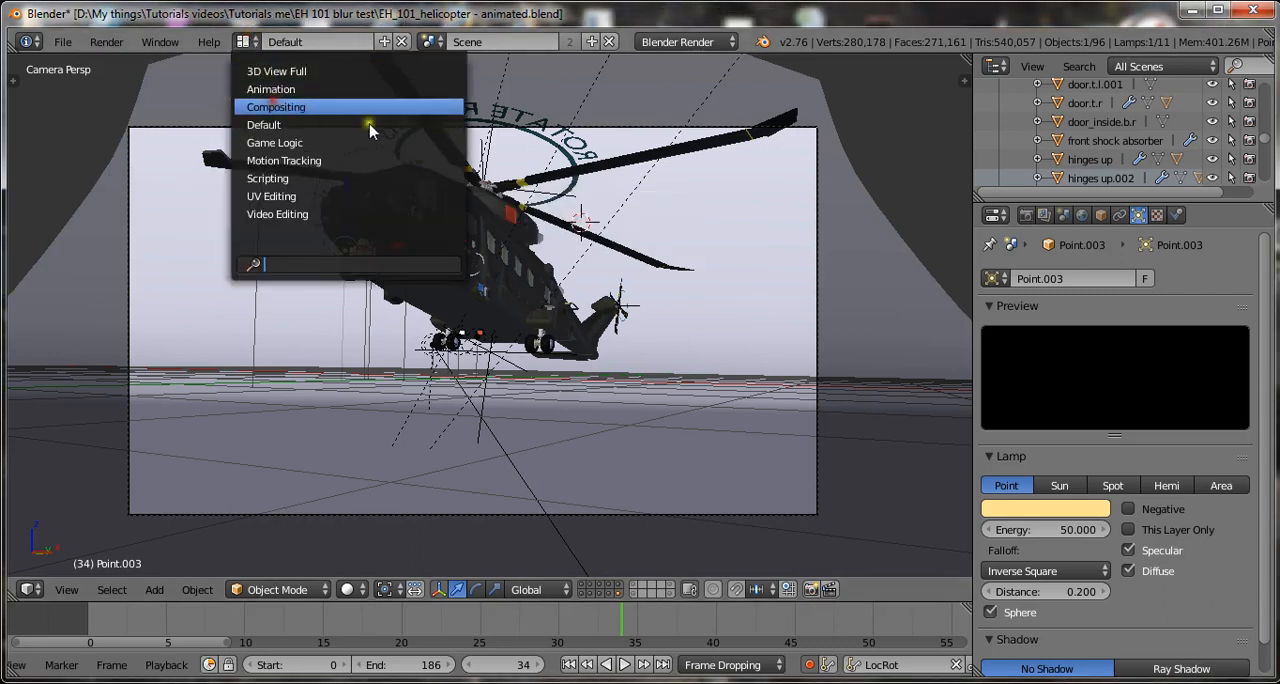
Save the project in the Compositing layout, overwriting "EH_101_helicopter - animated.blend".
{"action": "scroll", "coordinate": [436, 530], "scroll_direction": "down", "scroll_amount": 1}
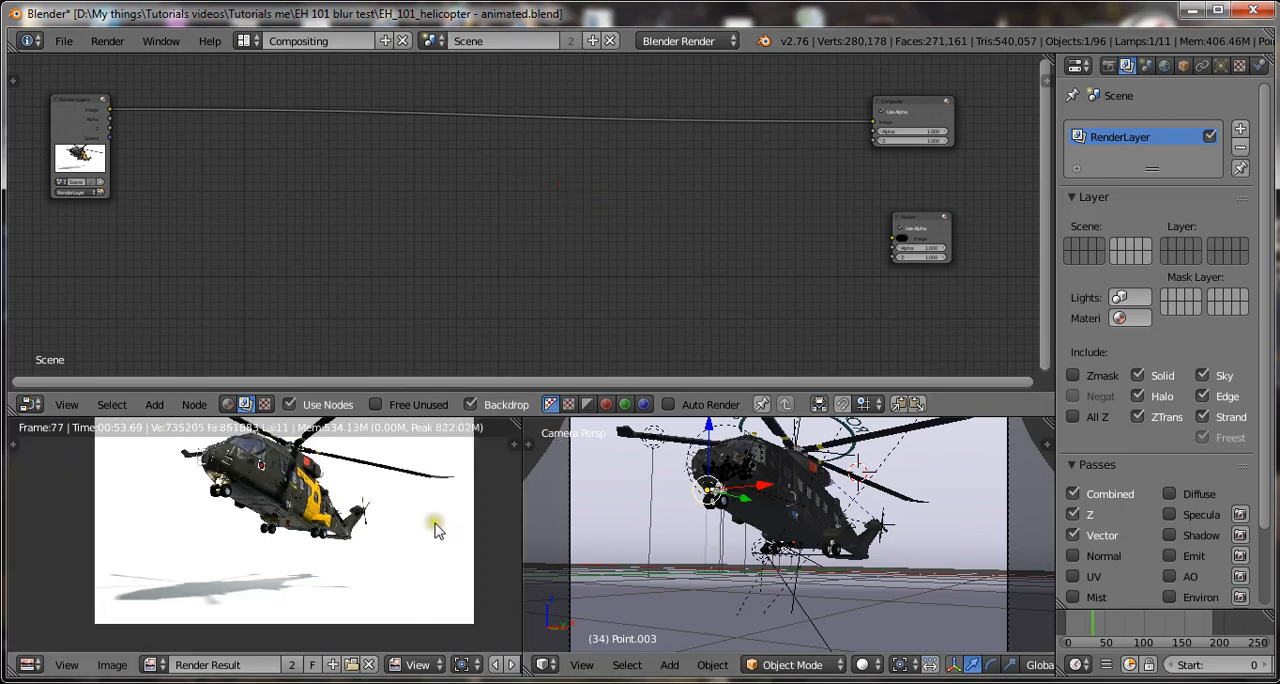
{"action": "middle_click_drag", "start_coordinate": [420, 528], "coordinate": [397, 534]}
{"action": "key", "text": "ctrl+s"}
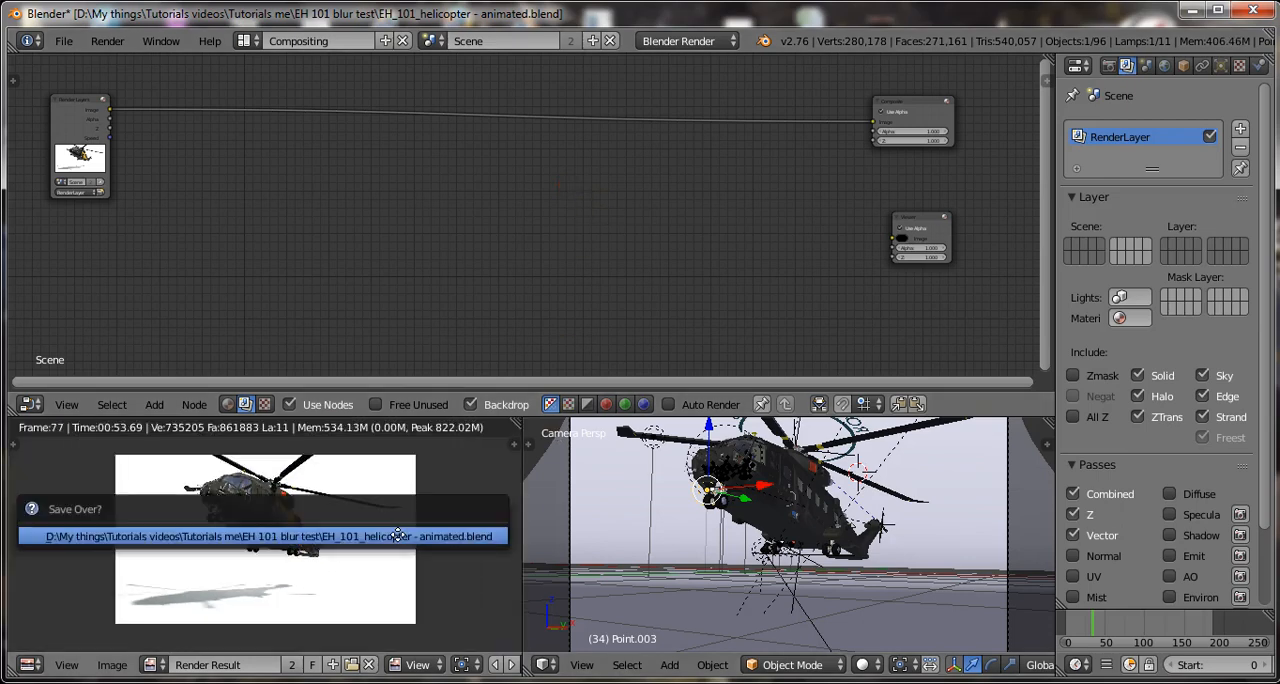
{"action": "left_click", "coordinate": [397, 530]}
{"action": "key", "text": "ctrl+s"}
{"action": "left_click", "coordinate": [352, 556]}
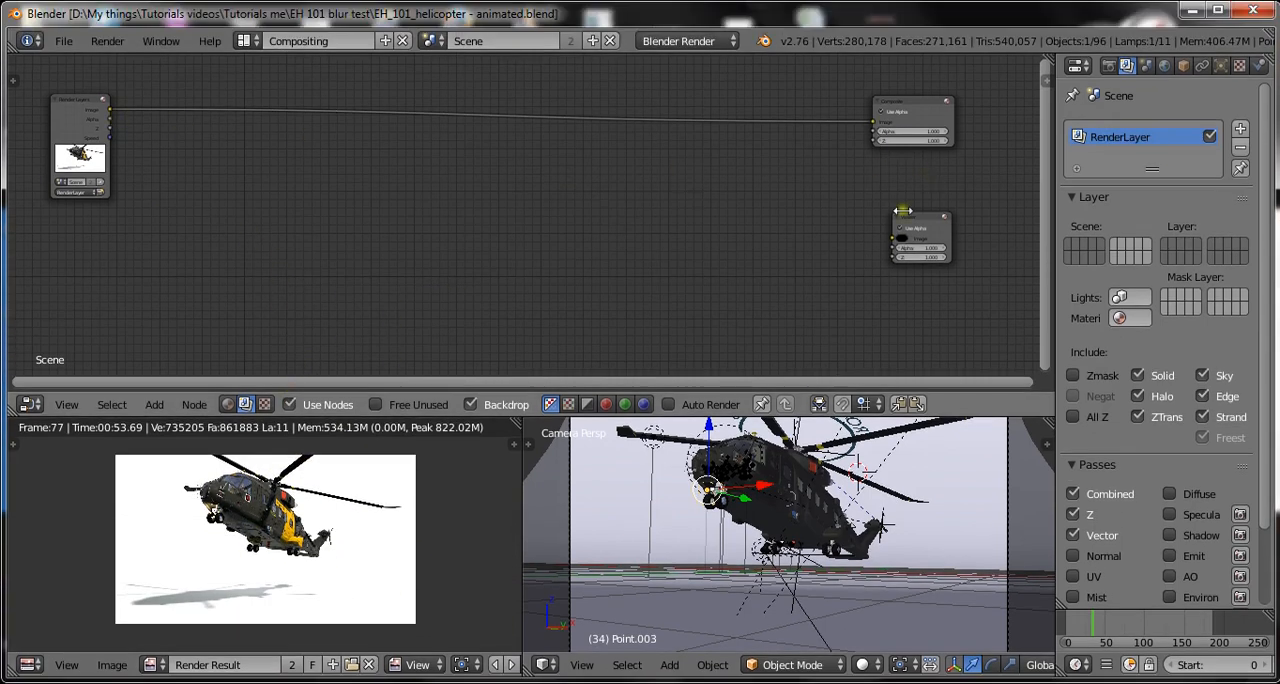
Move the Viewer node closer to the Render Layers node and link the Render Layers Image output to the Viewer's Image input.
{"action": "right_click", "coordinate": [912, 228]}
{"action": "scroll", "coordinate": [745, 290], "scroll_direction": "up", "scroll_amount": 1}
{"action": "scroll", "coordinate": [938, 265], "scroll_direction": "down", "scroll_amount": 1}
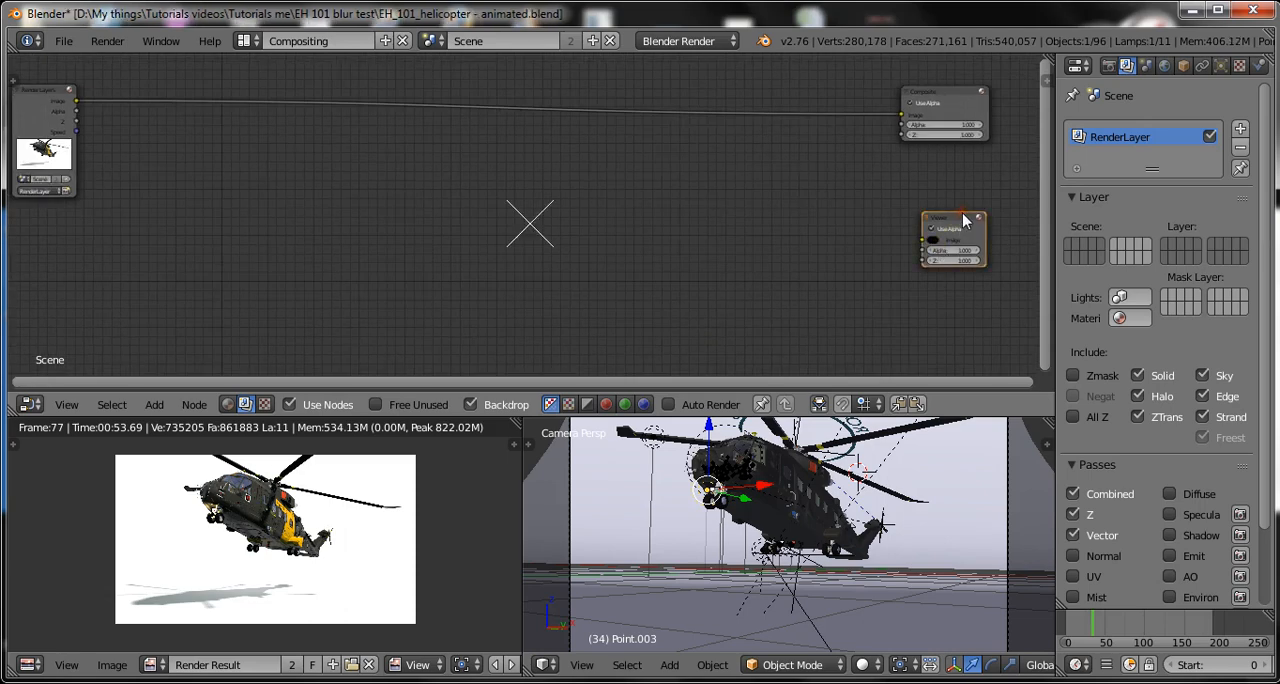
{"action": "left_click_drag", "start_coordinate": [957, 221], "coordinate": [428, 207]}
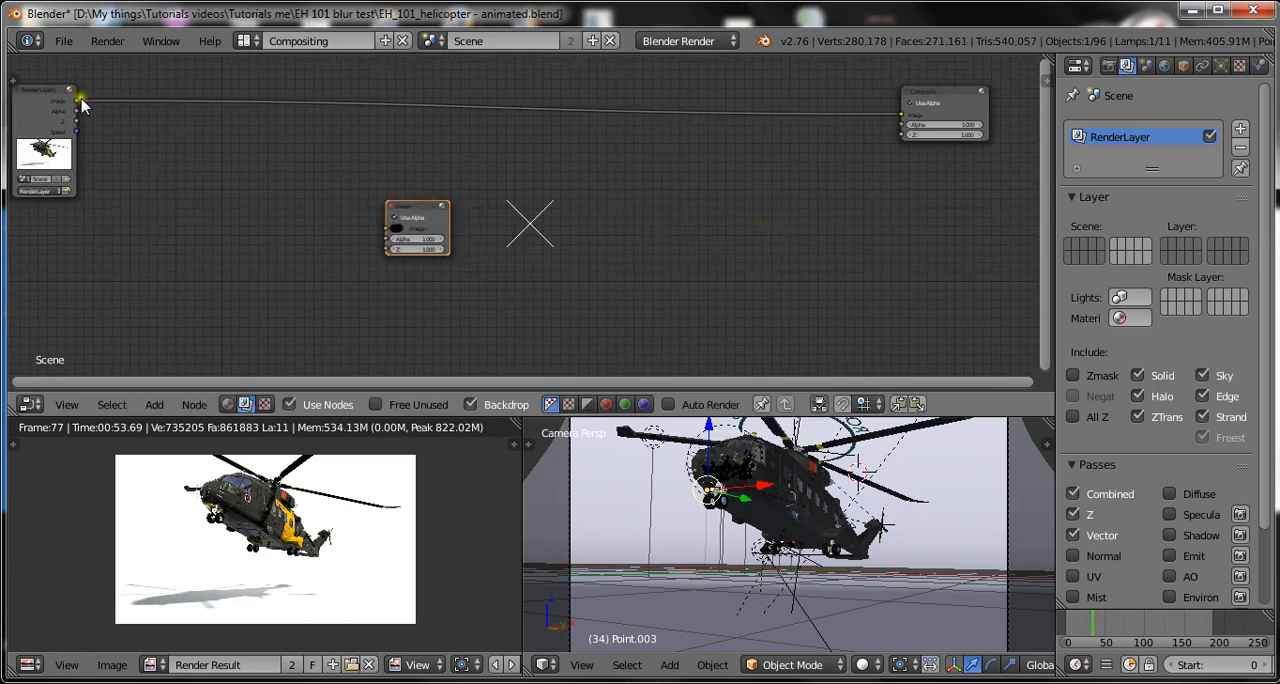
{"action": "left_click_drag", "start_coordinate": [76, 101], "coordinate": [388, 229]}
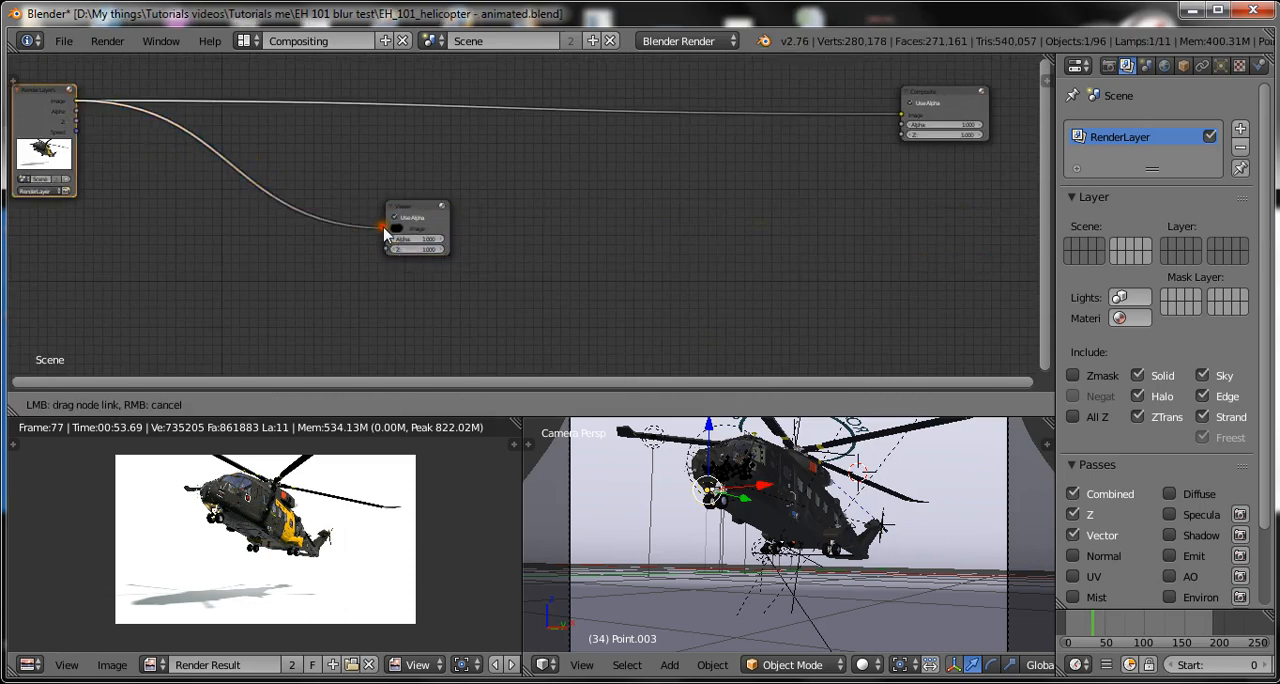
{"action": "scroll", "coordinate": [362, 230], "scroll_direction": "up", "scroll_amount": 2}
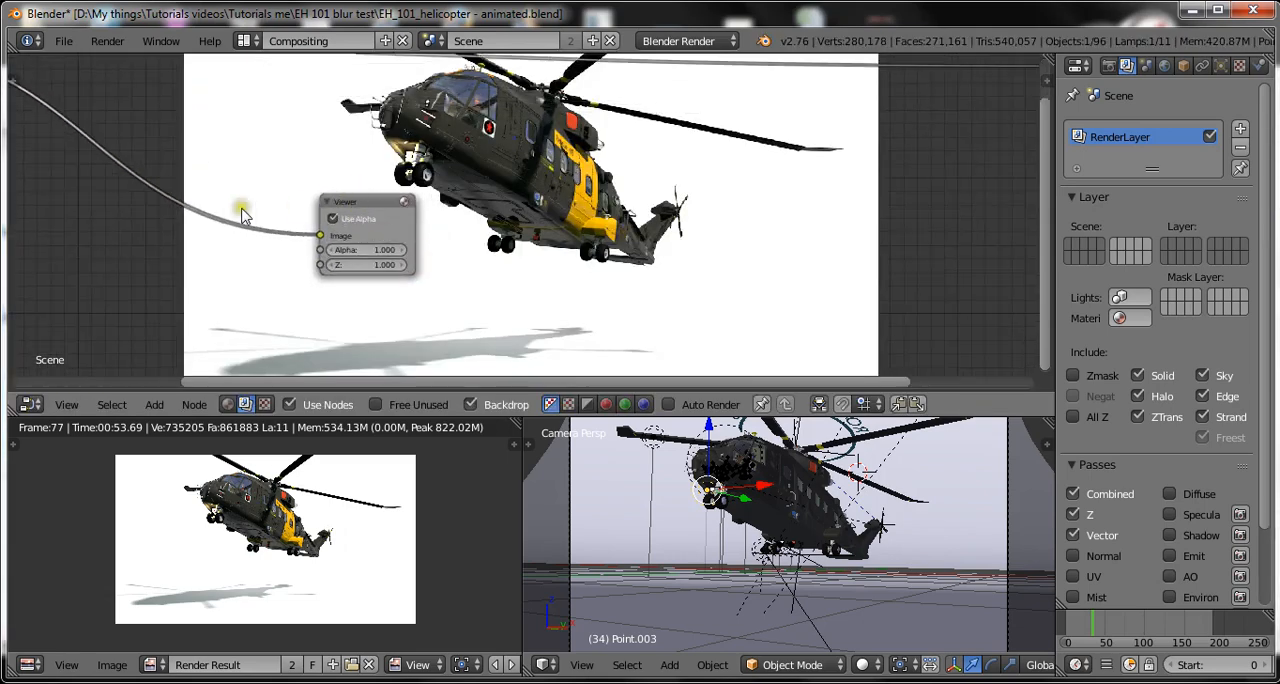
{"action": "scroll", "coordinate": [191, 238], "scroll_direction": "down", "scroll_amount": 1}
{"action": "middle_click_drag", "start_coordinate": [191, 240], "coordinate": [493, 242]}
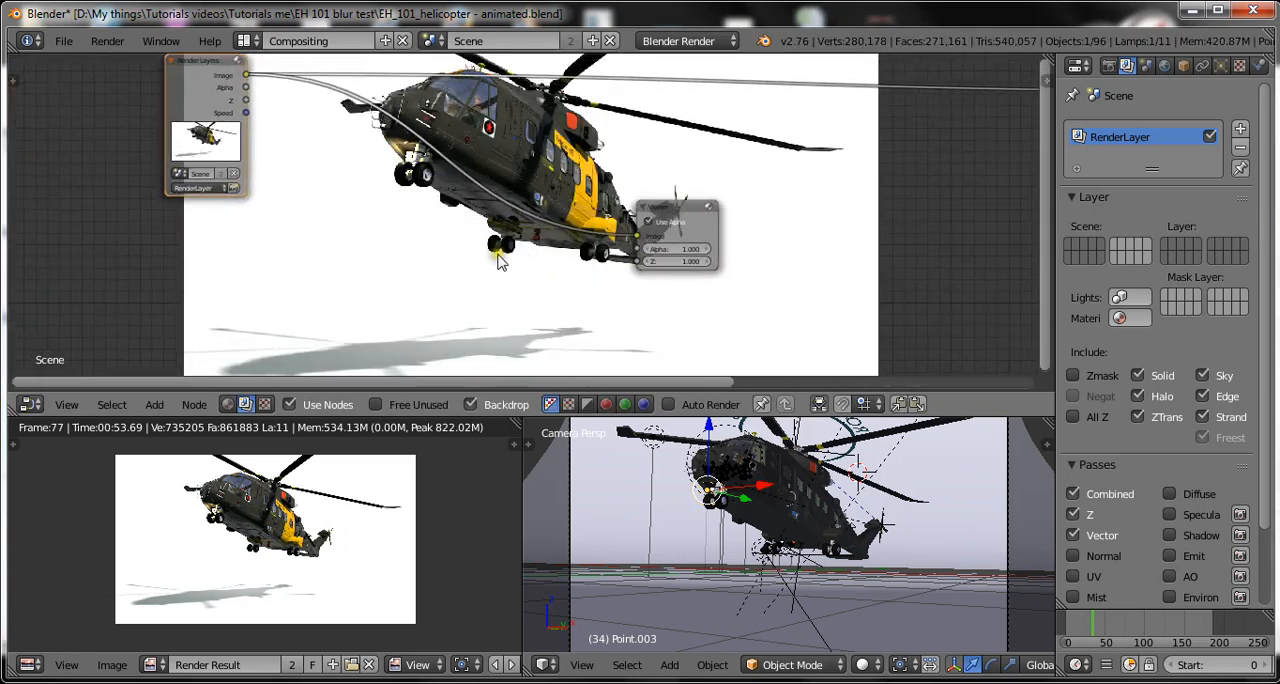
{"action": "scroll", "coordinate": [731, 137], "scroll_direction": "up", "scroll_amount": 1}
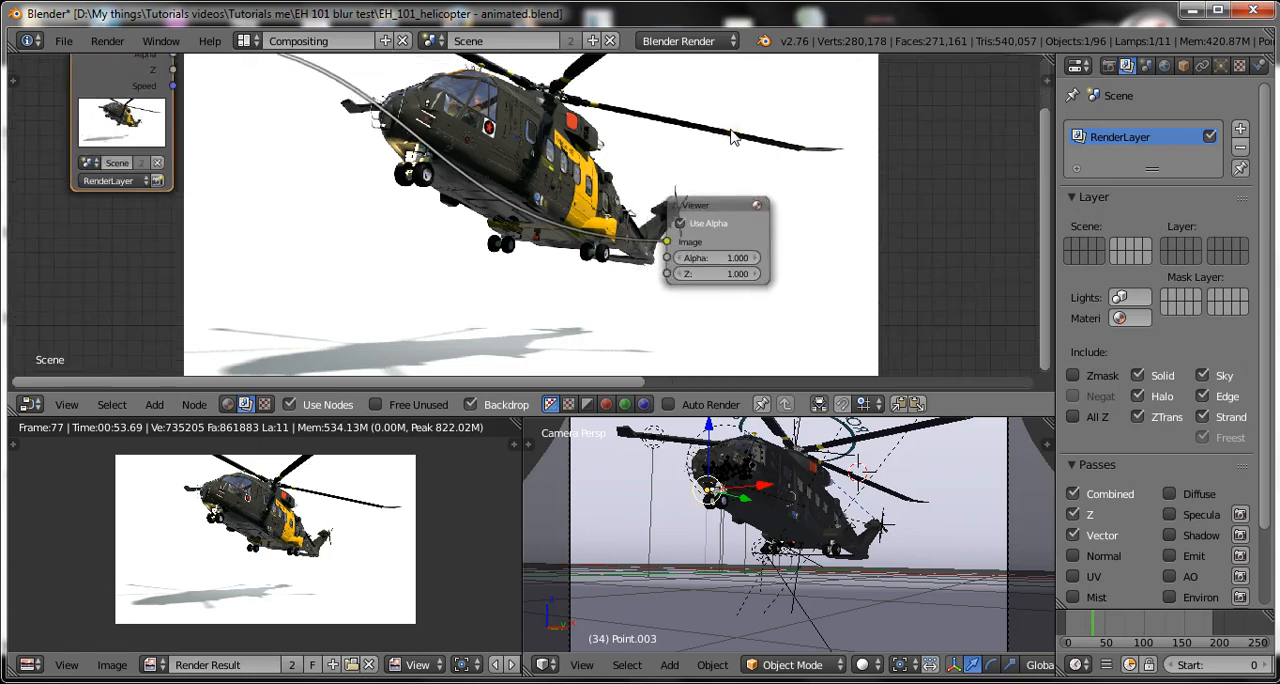
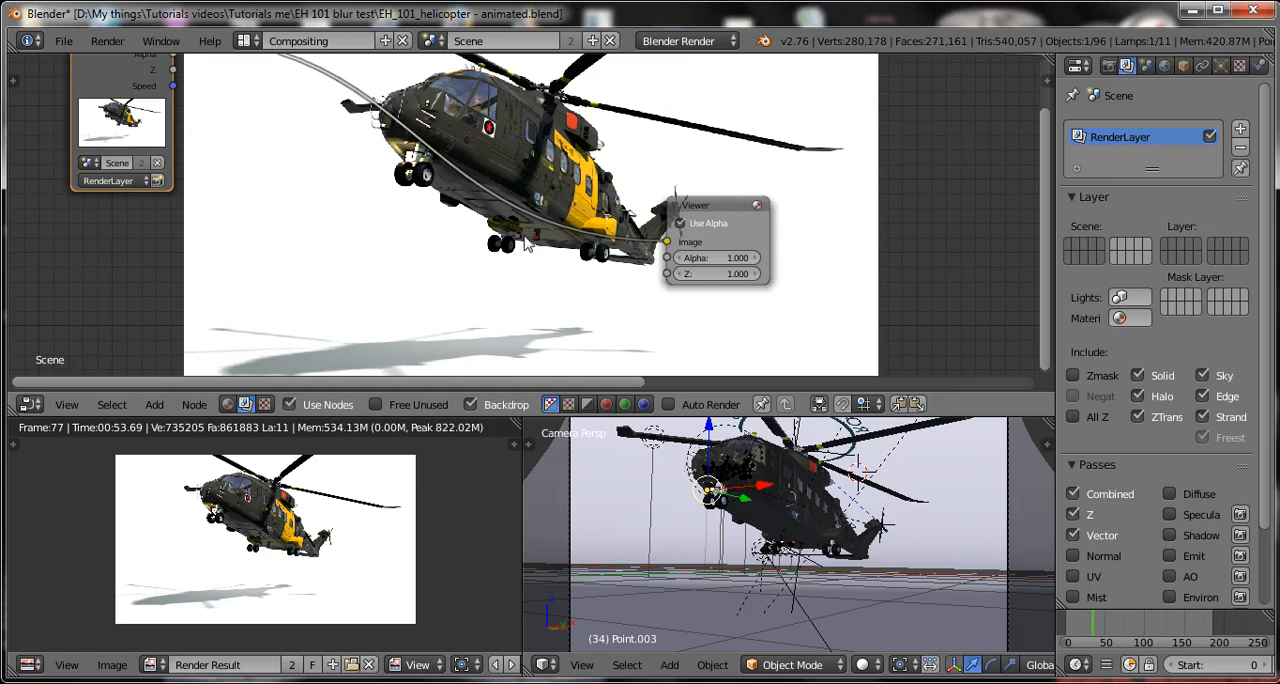
Save the project with the Viewer node linked, overwriting "EH_101_helicopter - animated.blend".
{"action": "scroll", "coordinate": [527, 245], "scroll_direction": "down", "scroll_amount": 1}
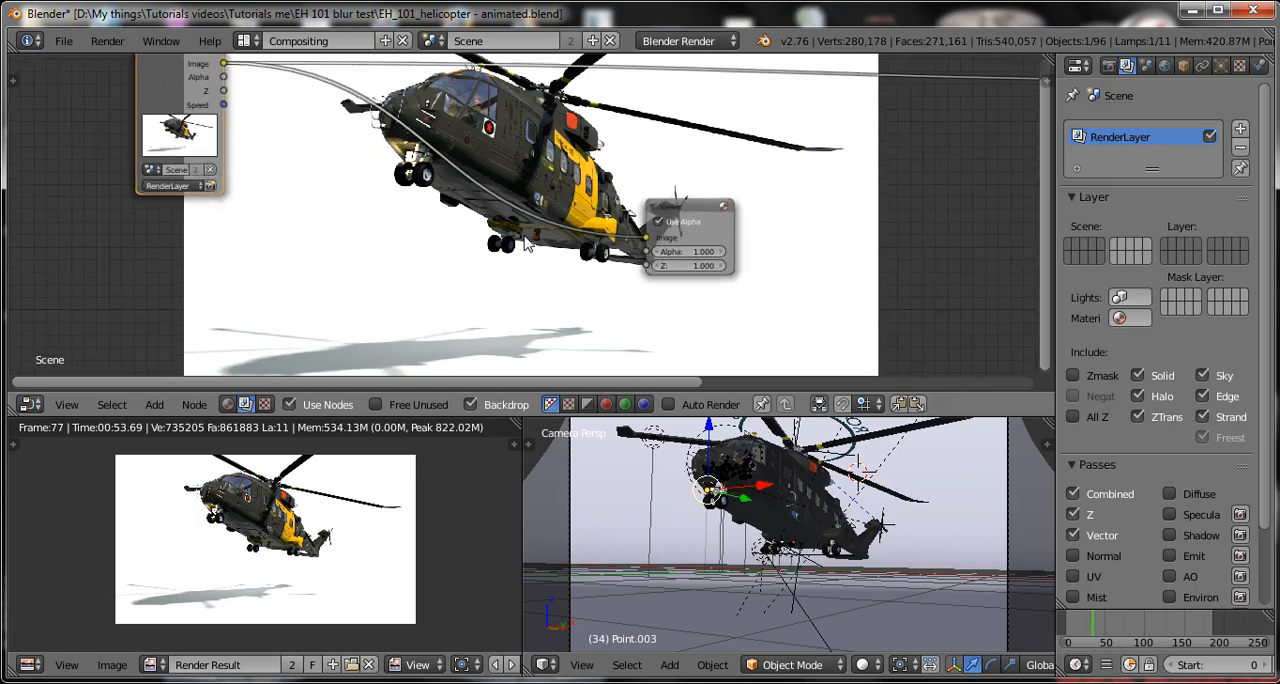
{"action": "key", "text": "ctrl+s"}
{"action": "left_click", "coordinate": [781, 168]}
{"action": "middle_click_drag", "start_coordinate": [779, 167], "coordinate": [761, 190]}
{"action": "scroll", "coordinate": [778, 193], "scroll_direction": "down", "scroll_amount": 1}
{"action": "middle_click_drag", "start_coordinate": [868, 203], "coordinate": [786, 199]}
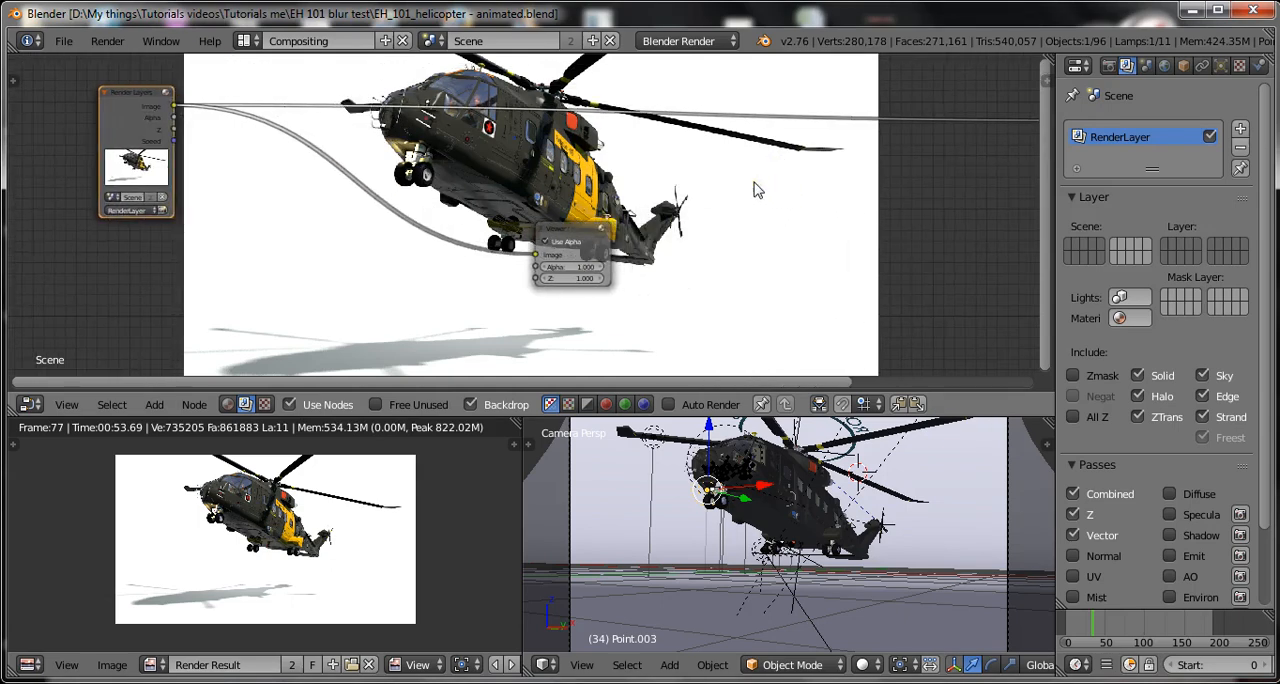
{"action": "key", "text": "ctrl+s"}
{"action": "left_click", "coordinate": [757, 182]}
{"action": "key", "text": "ctrl+s"}
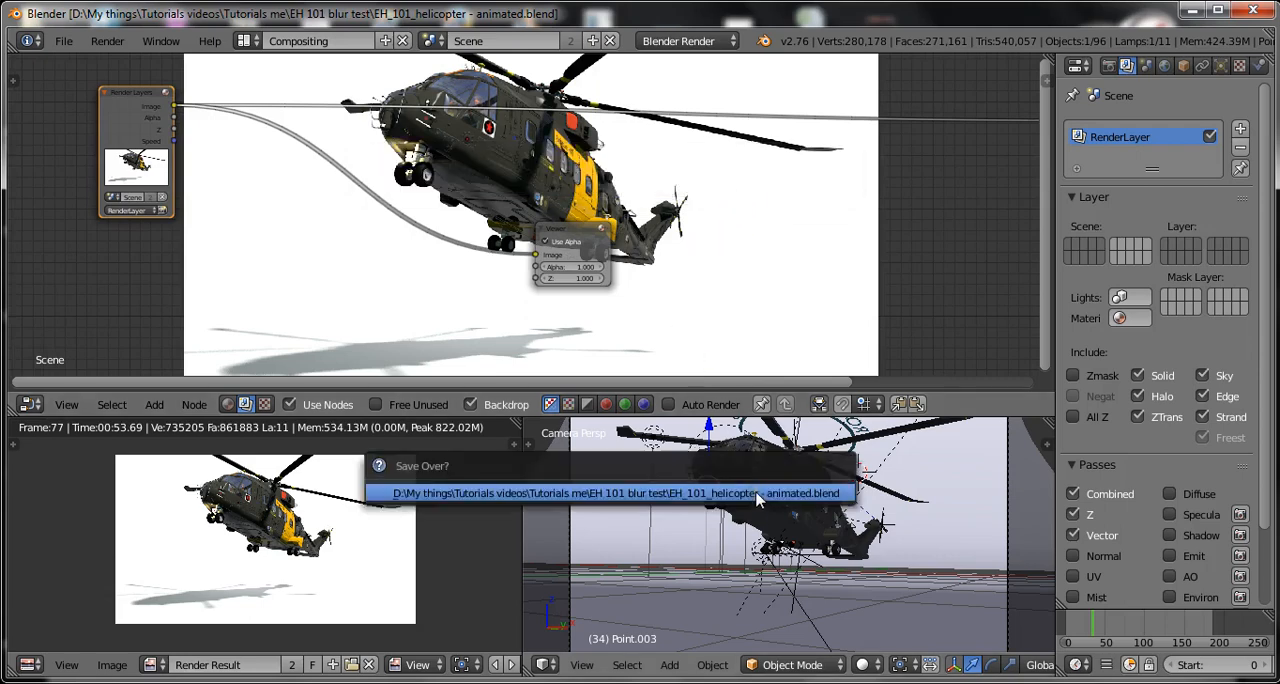
{"action": "left_click", "coordinate": [757, 497]}
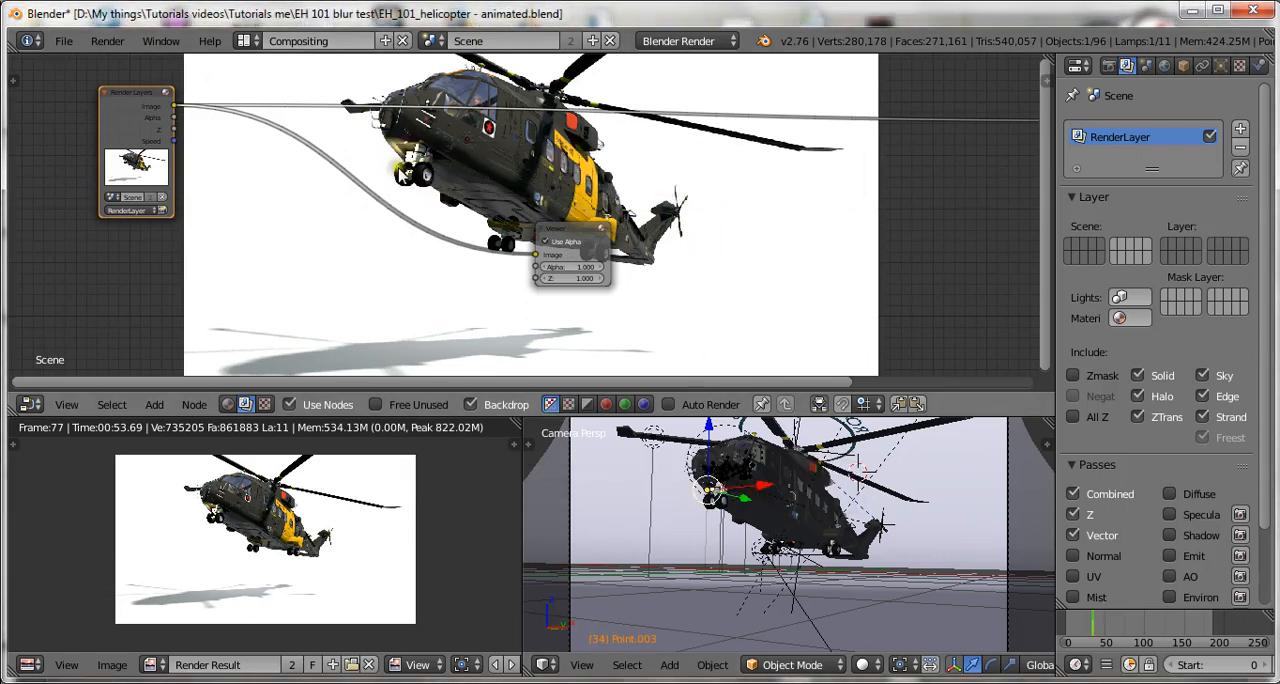
Switch the screen layout to Default and hide the floor object surrounding the helicopter.
{"action": "left_click", "coordinate": [243, 40]}
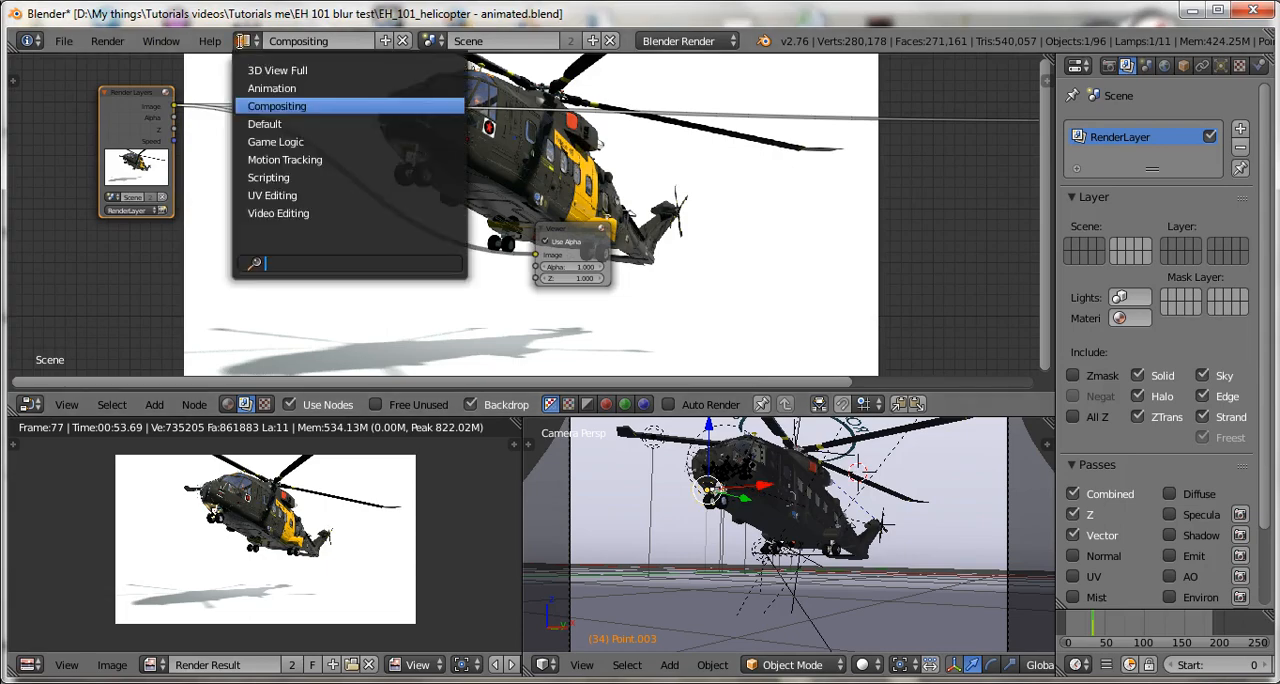
{"action": "left_click", "coordinate": [284, 125]}
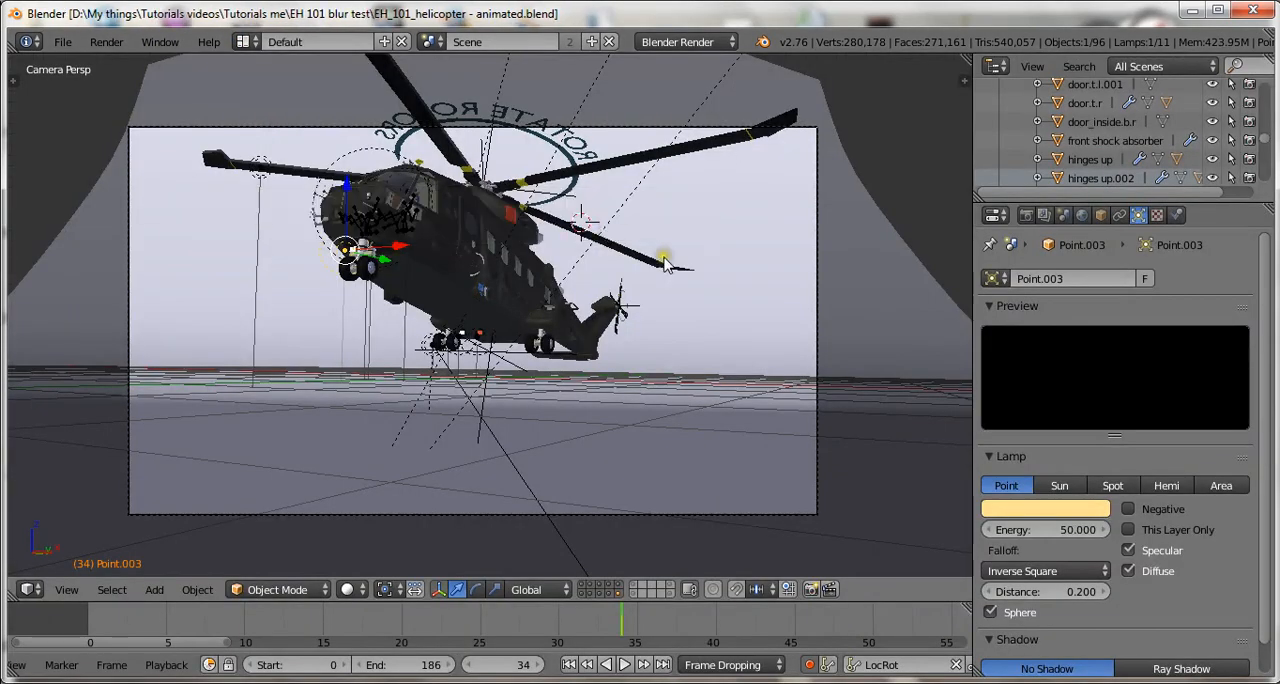
{"action": "middle_click_drag", "start_coordinate": [709, 295], "coordinate": [705, 296]}
{"action": "scroll", "coordinate": [706, 298], "scroll_direction": "down", "scroll_amount": 3}
{"action": "right_click", "coordinate": [876, 242]}
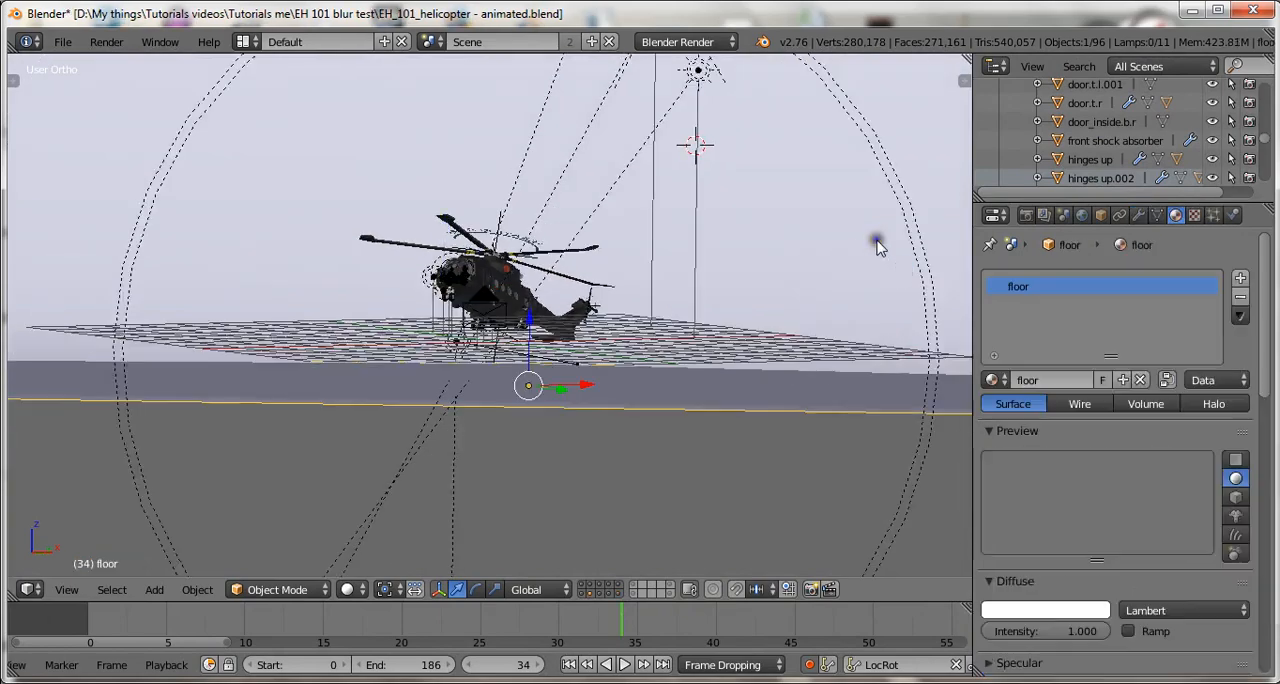
{"action": "scroll", "coordinate": [703, 289], "scroll_direction": "down", "scroll_amount": 8}
{"action": "key", "text": "h"}
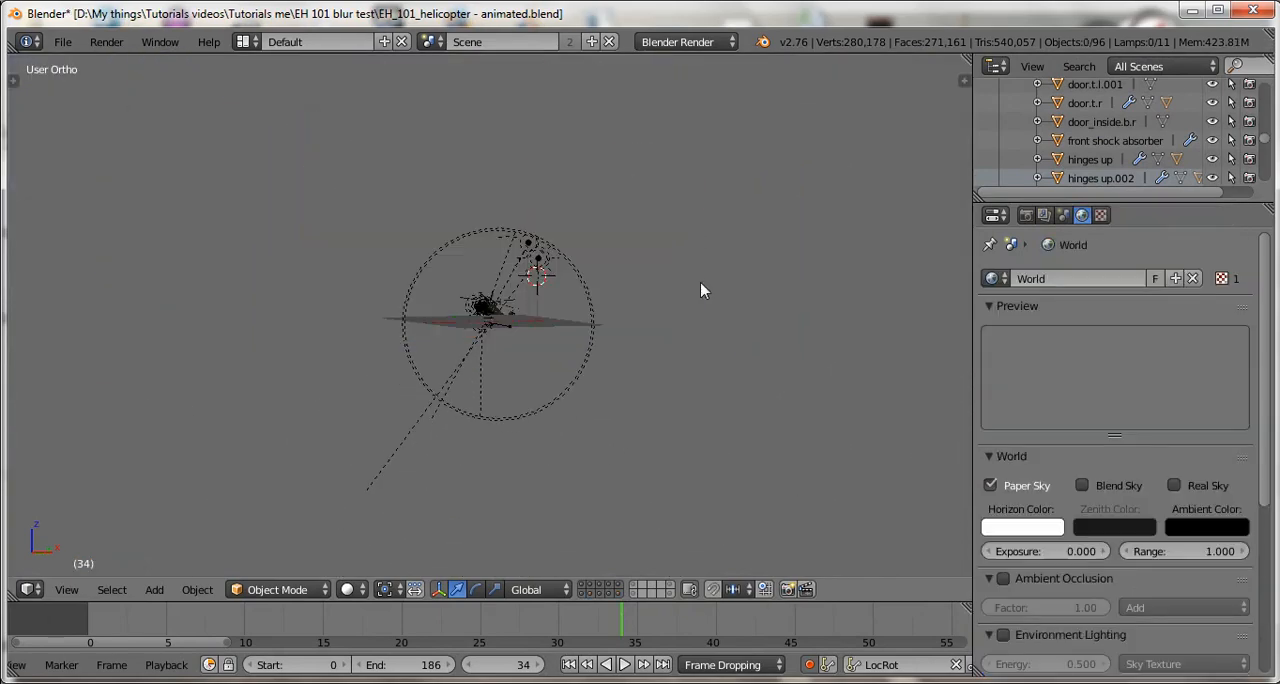
Set the 3D view to right orthographic and save over "EH_101_helicopter - animated.blend".
{"action": "scroll", "coordinate": [705, 288], "scroll_direction": "up", "scroll_amount": 4}
{"action": "key", "text": "KP_3"}
{"action": "key", "text": "ctrl+s"}
{"action": "left_click", "coordinate": [709, 292]}
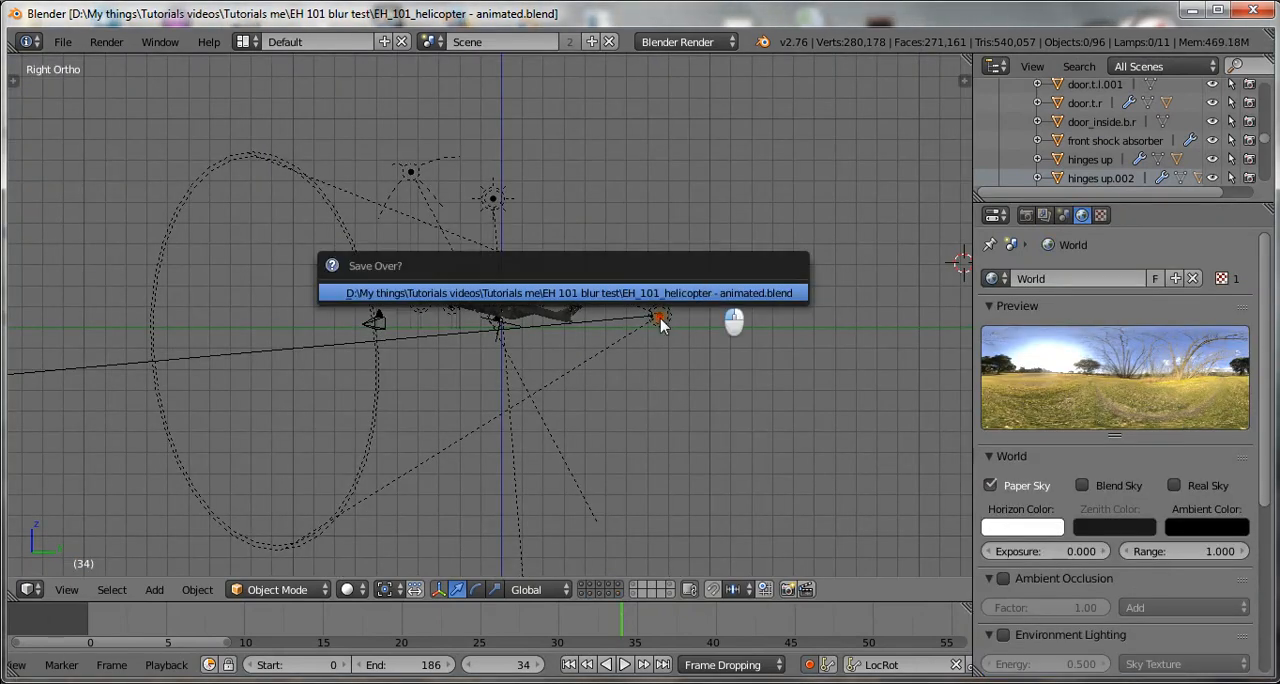
Select the main rotor blades and show only scene layer 3, which holds the main and tail rotors.
{"action": "scroll", "coordinate": [604, 334], "scroll_direction": "up", "scroll_amount": 2}
{"action": "scroll", "coordinate": [604, 334], "scroll_direction": "up", "scroll_amount": 8}
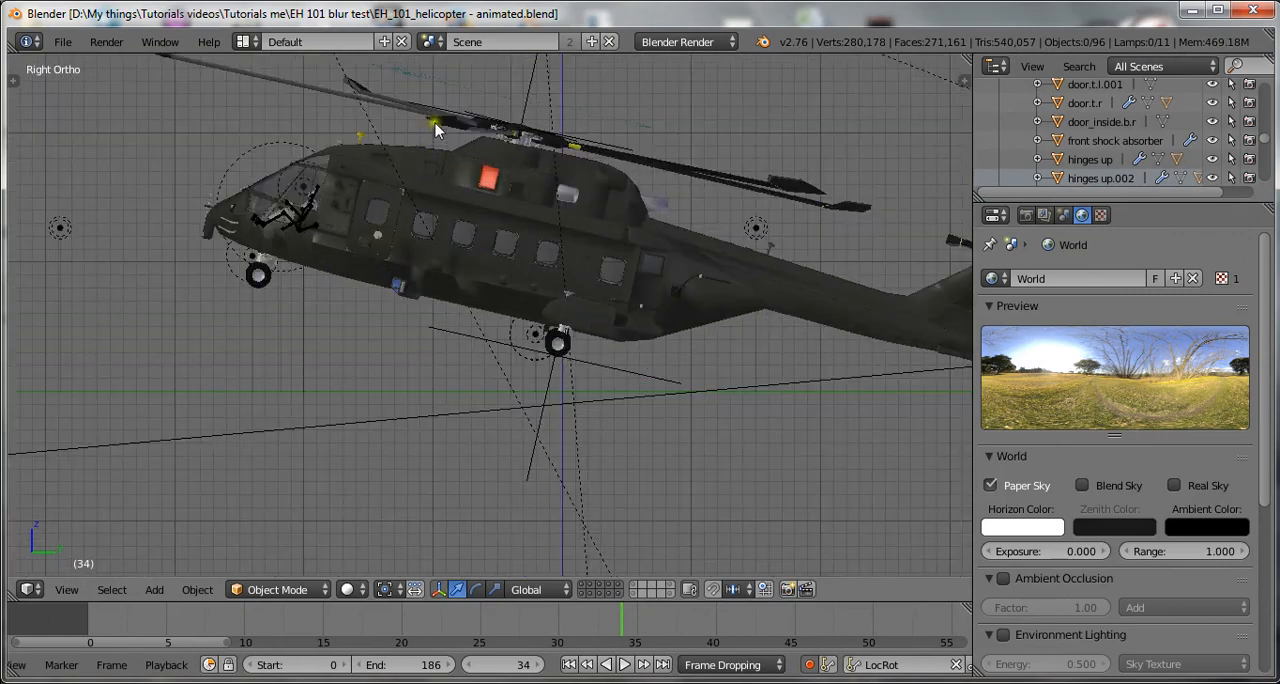
{"action": "right_click", "coordinate": [427, 110]}
{"action": "right_click", "coordinate": [428, 116]}
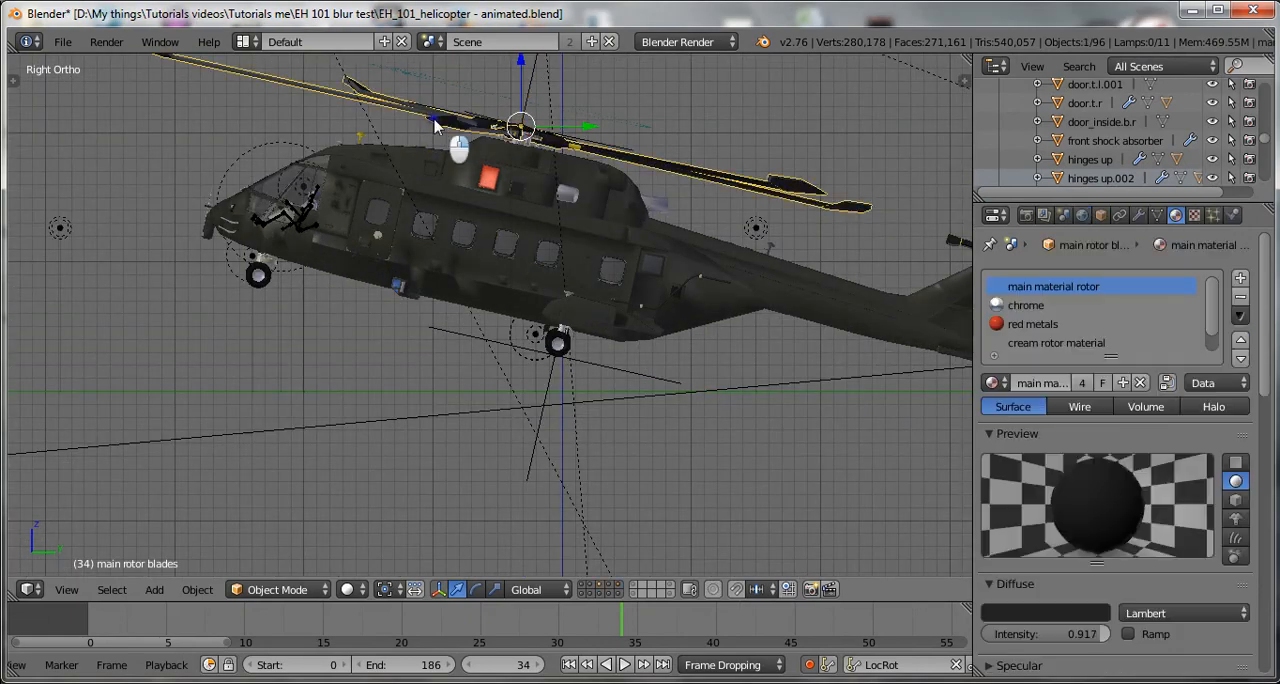
{"action": "scroll", "coordinate": [466, 150], "scroll_direction": "down", "scroll_amount": 3}
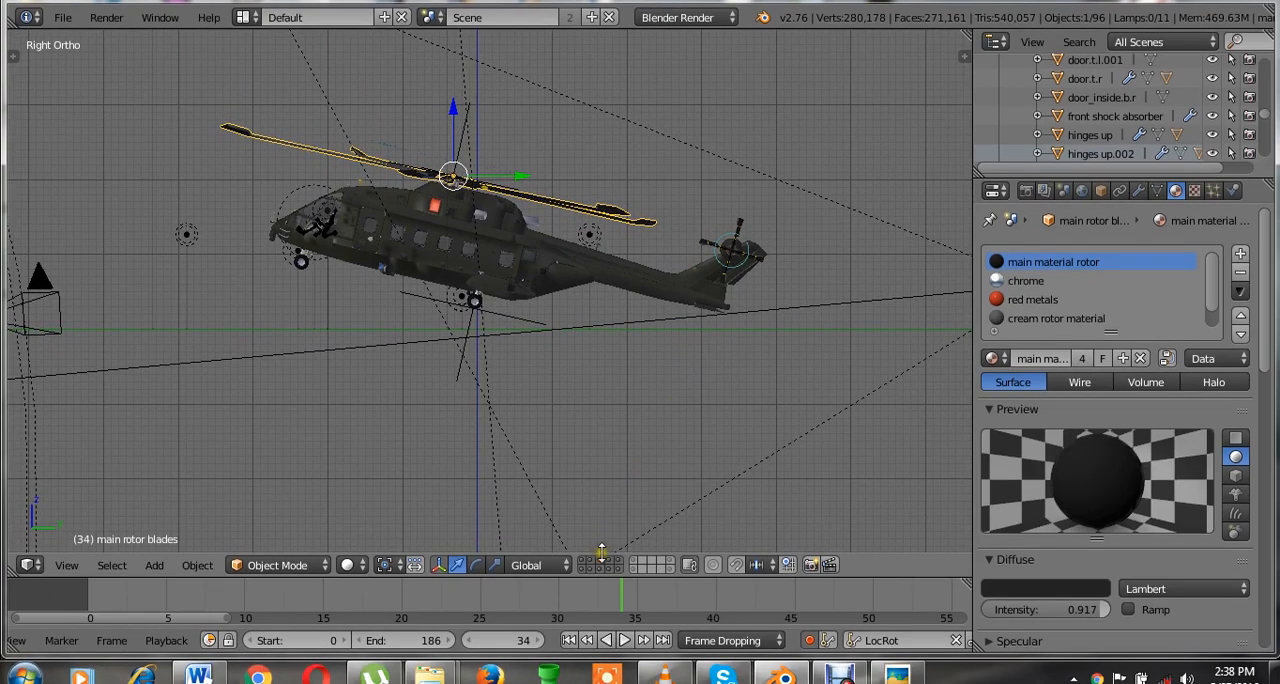
{"action": "left_click", "coordinate": [601, 585]}
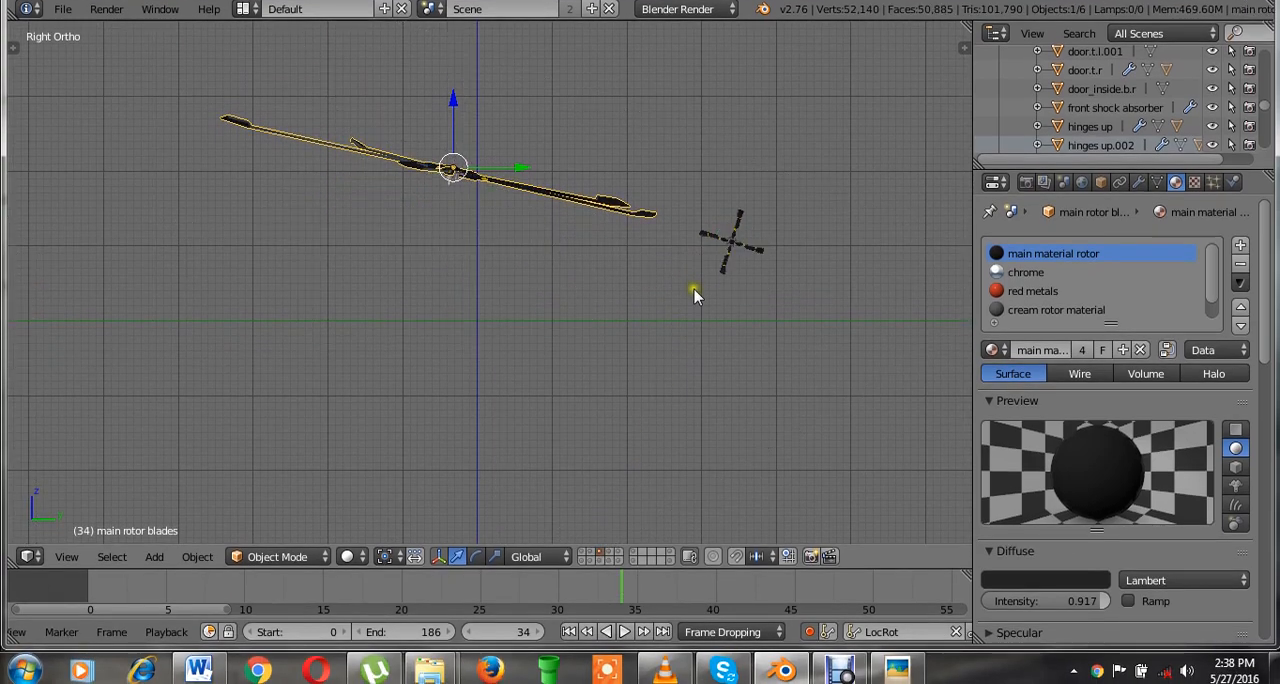
{"action": "middle_click_drag", "start_coordinate": [694, 360], "coordinate": [653, 423]}
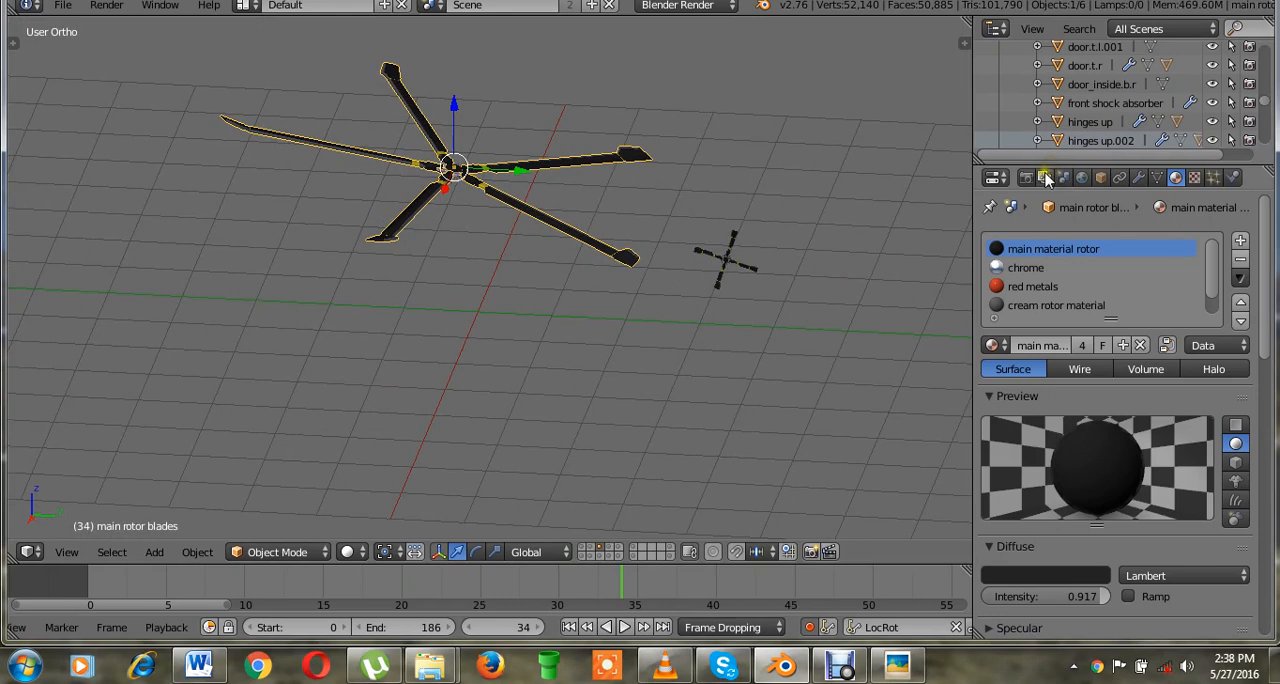
Rename the render layer to "main" and save the file over the existing one.
{"action": "left_click", "coordinate": [1045, 177]}
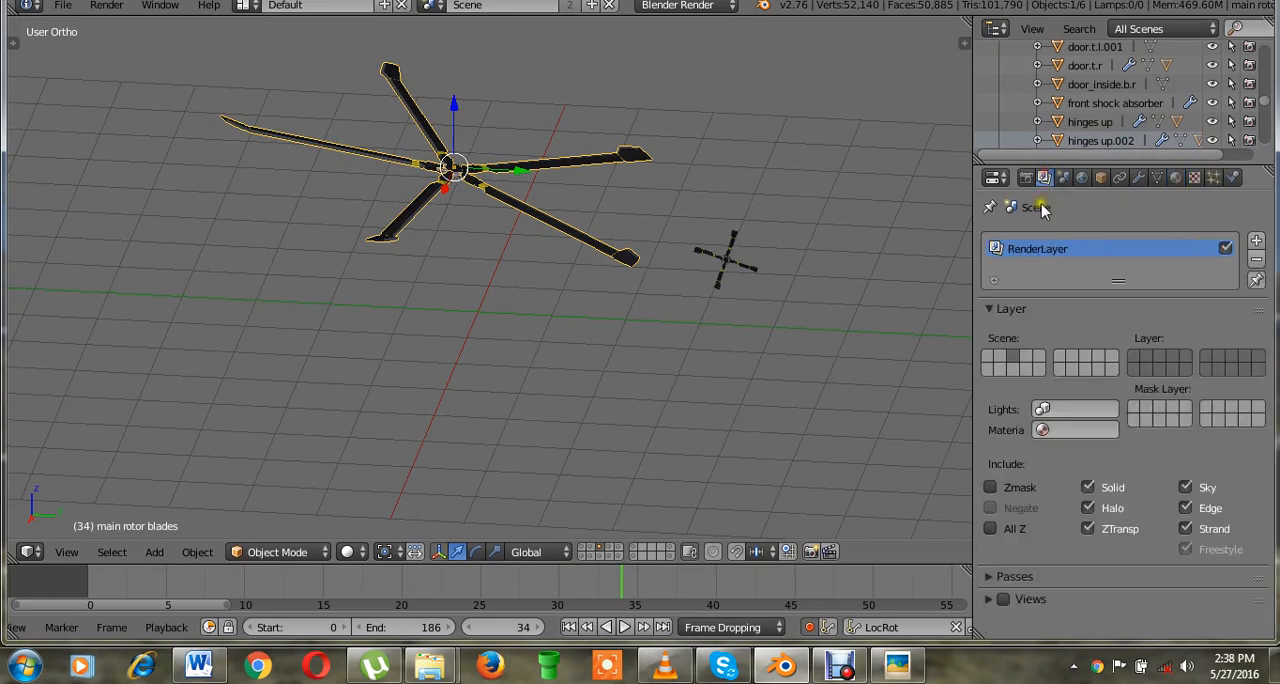
{"action": "left_click", "coordinate": [755, 286]}
{"action": "double_click", "coordinate": [1065, 253]}
{"action": "type", "text": "main"}
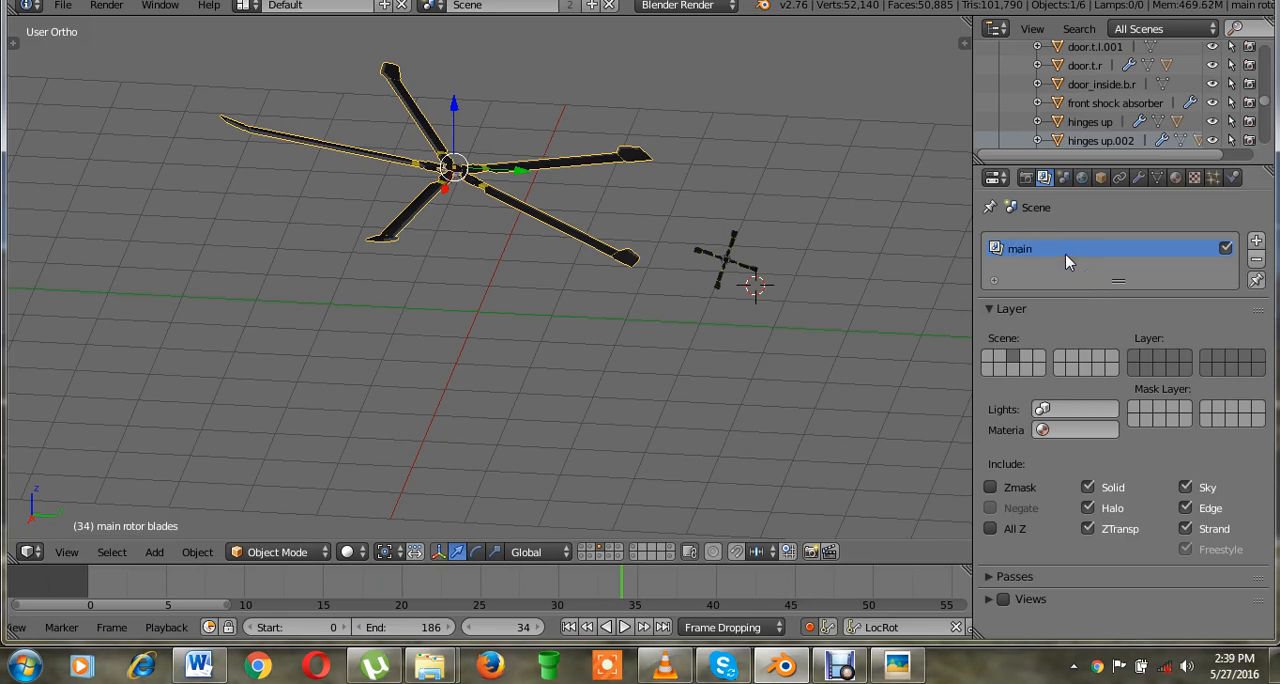
{"action": "key", "text": "ctrl+s"}
{"action": "key", "text": "Escape"}
{"action": "key", "text": "ctrl+s"}
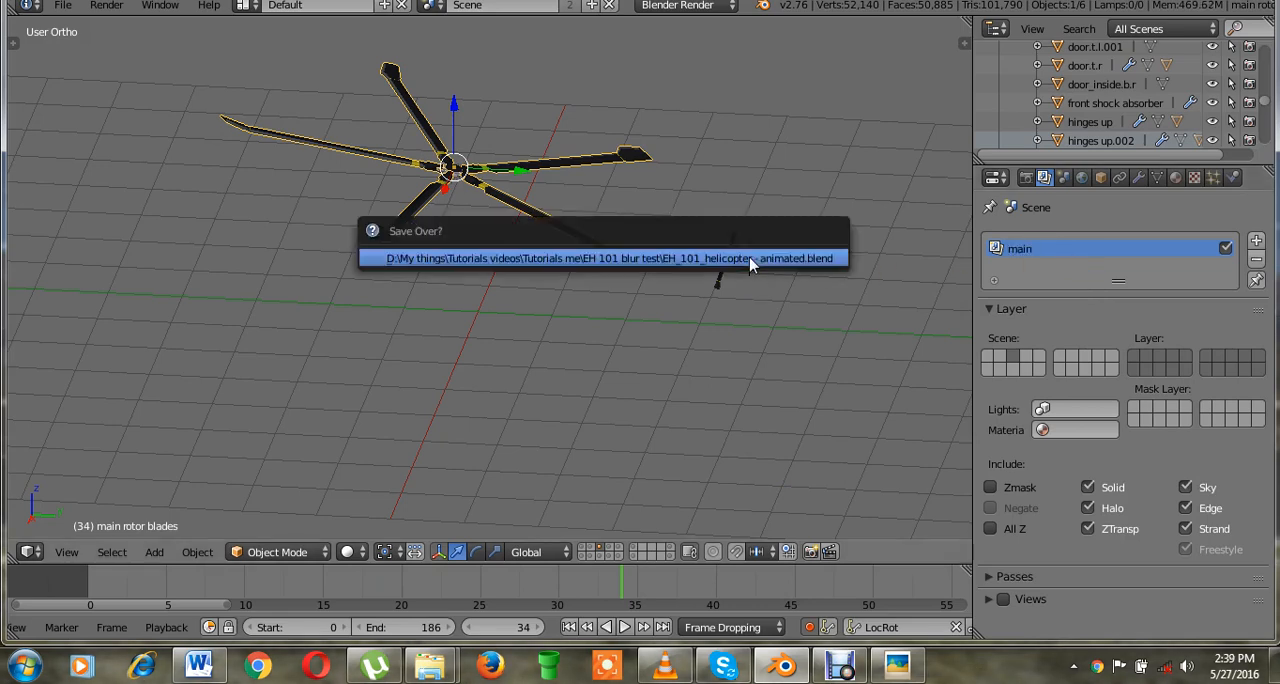
{"action": "left_click", "coordinate": [752, 262]}
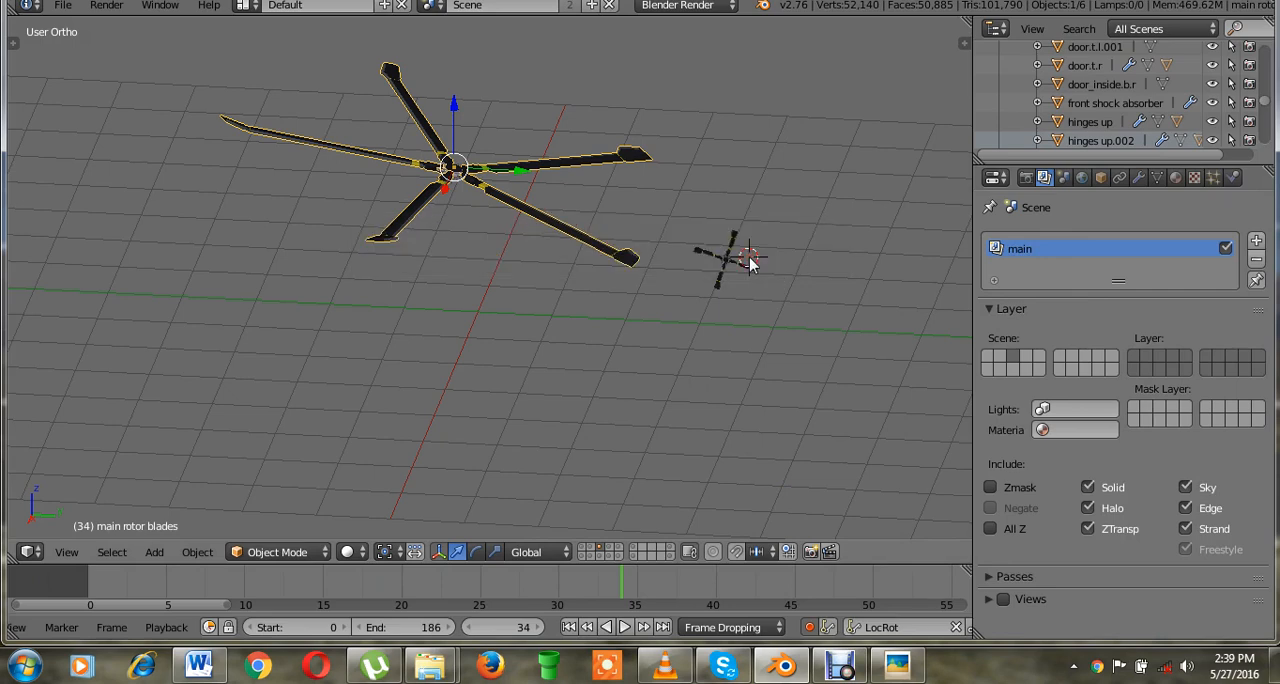
Make all of the first ten scene layers visible except rotor layer 3, and save the file.
{"action": "left_click", "coordinate": [583, 548], "text": "shift"}
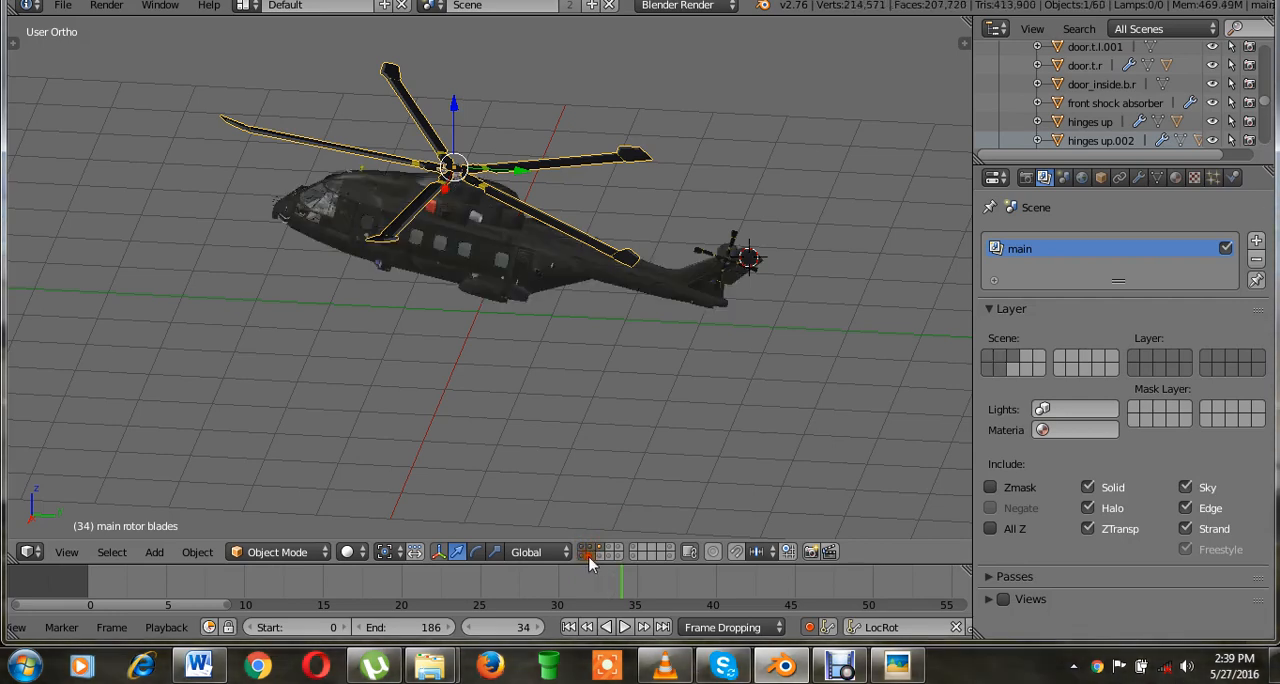
{"action": "left_click", "coordinate": [604, 549]}
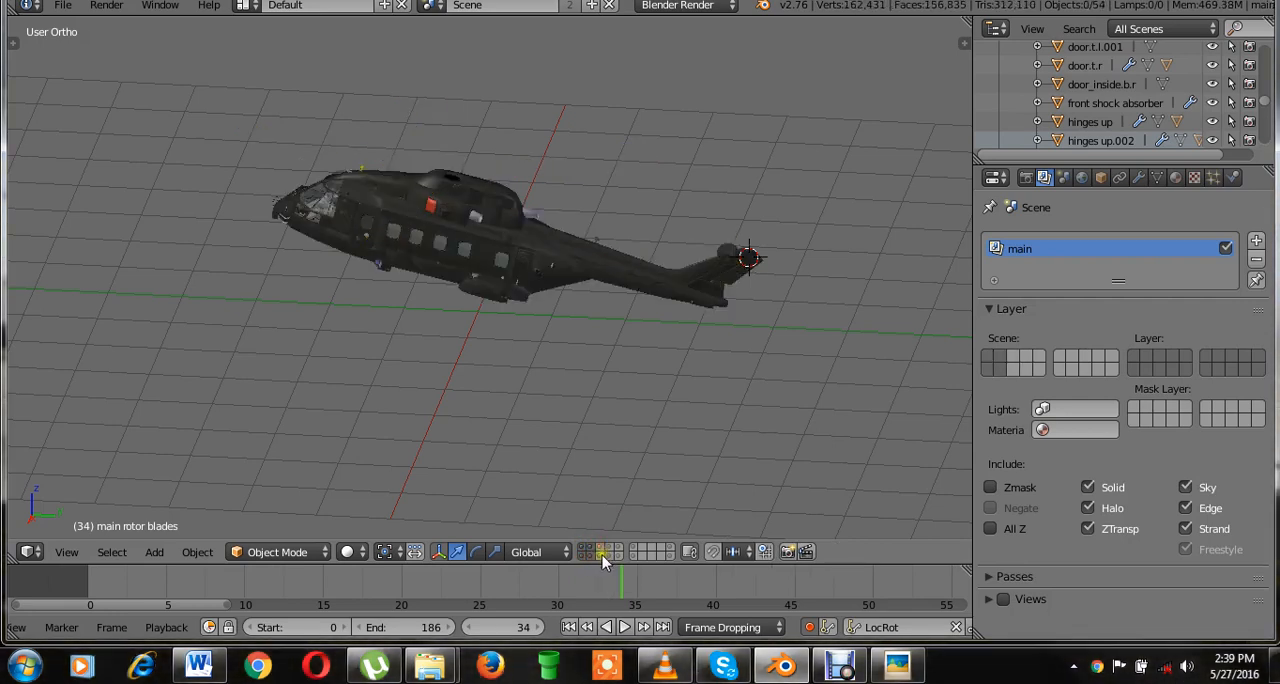
{"action": "left_click", "coordinate": [608, 548], "text": "shift"}
{"action": "left_click", "coordinate": [610, 555], "text": "shift"}
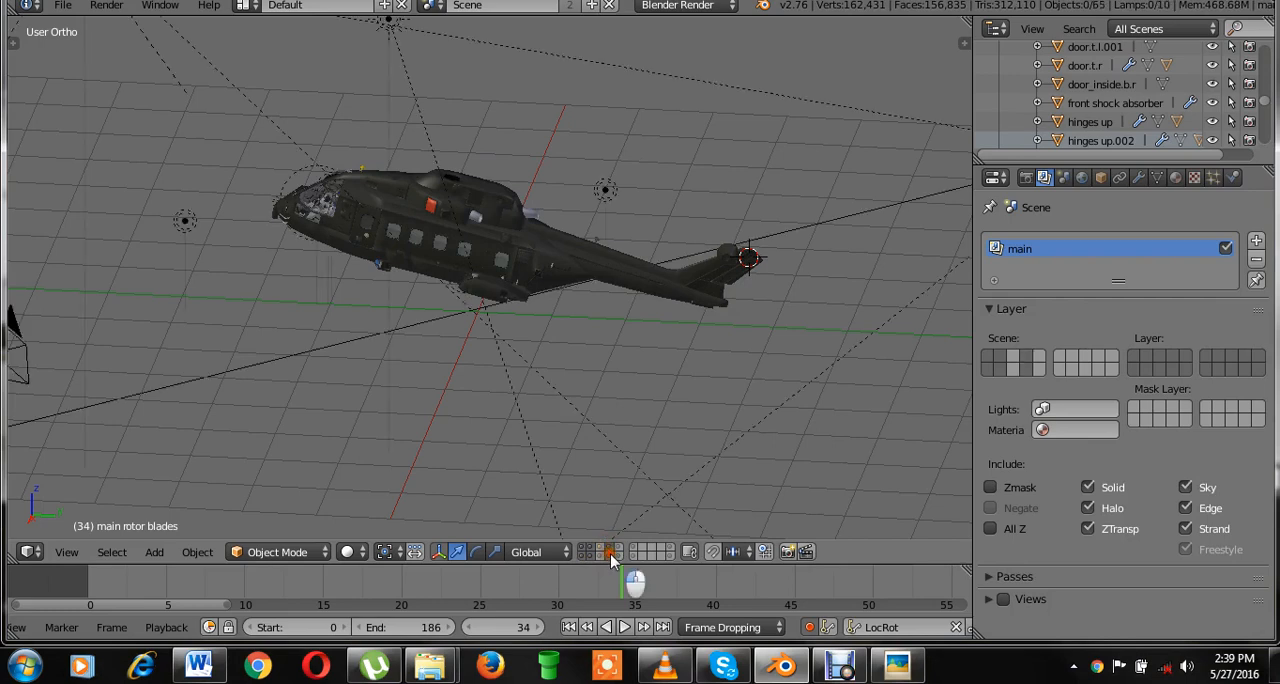
{"action": "left_click", "coordinate": [598, 556], "text": "shift"}
{"action": "left_click", "coordinate": [618, 556], "text": "shift"}
{"action": "left_click", "coordinate": [619, 555], "text": "shift"}
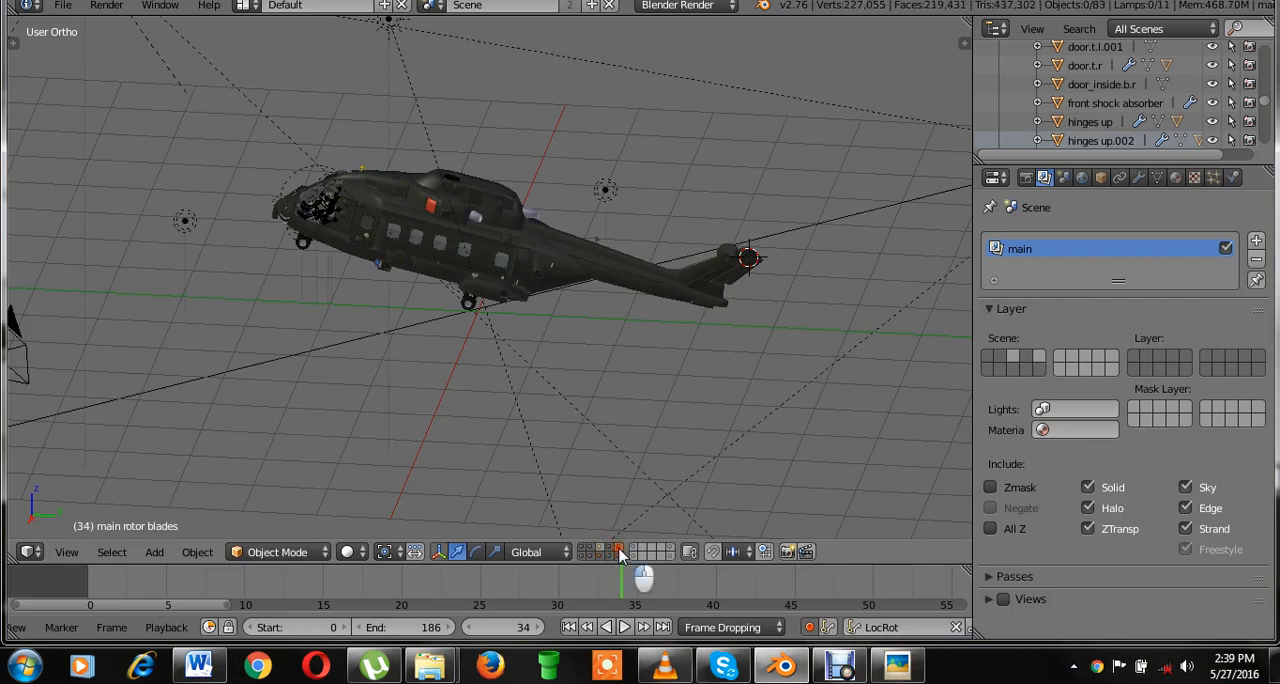
{"action": "key", "text": "ctrl+s"}
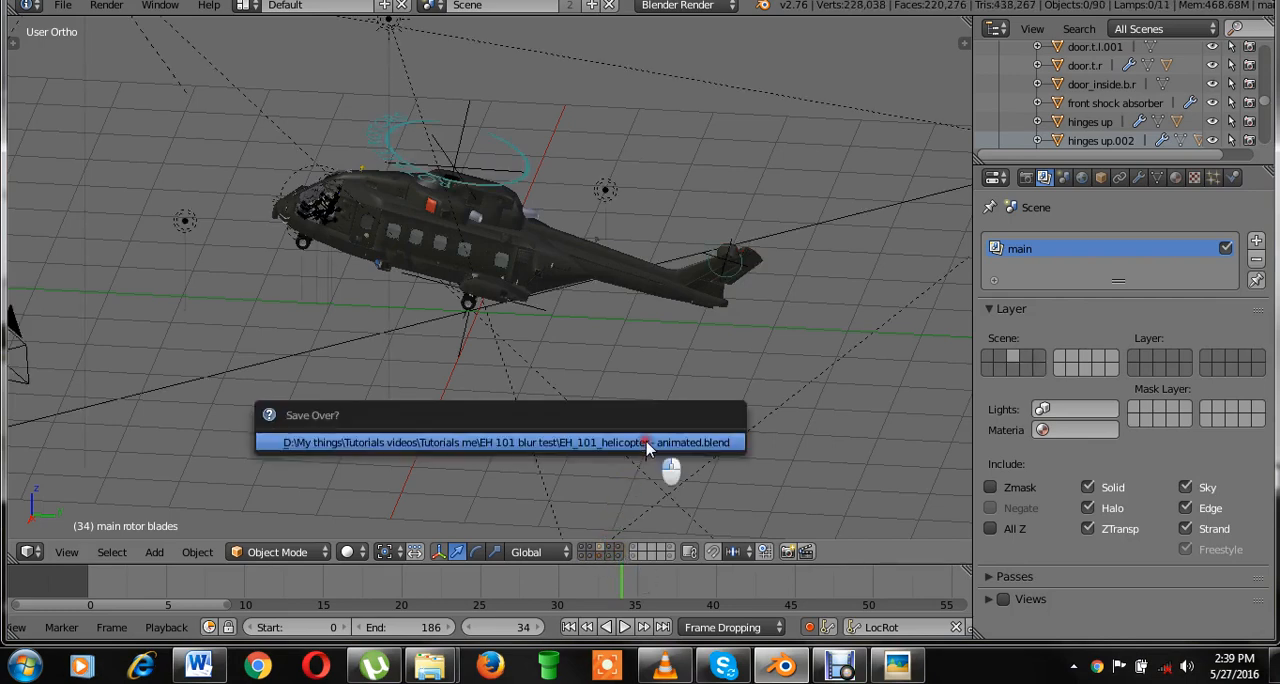
{"action": "left_click", "coordinate": [647, 444]}
Look through the camera and select the "lights raer" object under the fuselage beside the rear wheels.
{"action": "key", "text": "KP_5"}
{"action": "middle_click_drag", "start_coordinate": [597, 291], "coordinate": [598, 292]}
{"action": "key", "text": "KP_0"}
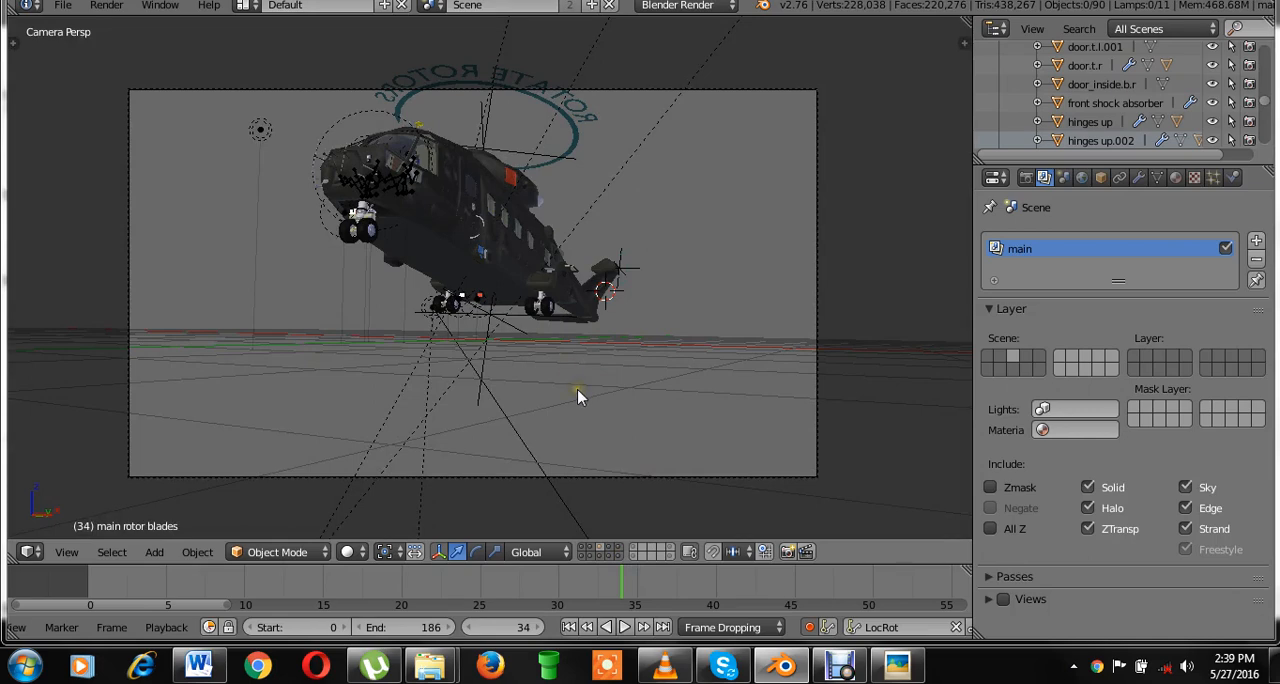
{"action": "scroll", "coordinate": [575, 392], "scroll_direction": "up", "scroll_amount": 3}
{"action": "scroll", "coordinate": [492, 348], "scroll_direction": "up", "scroll_amount": 2}
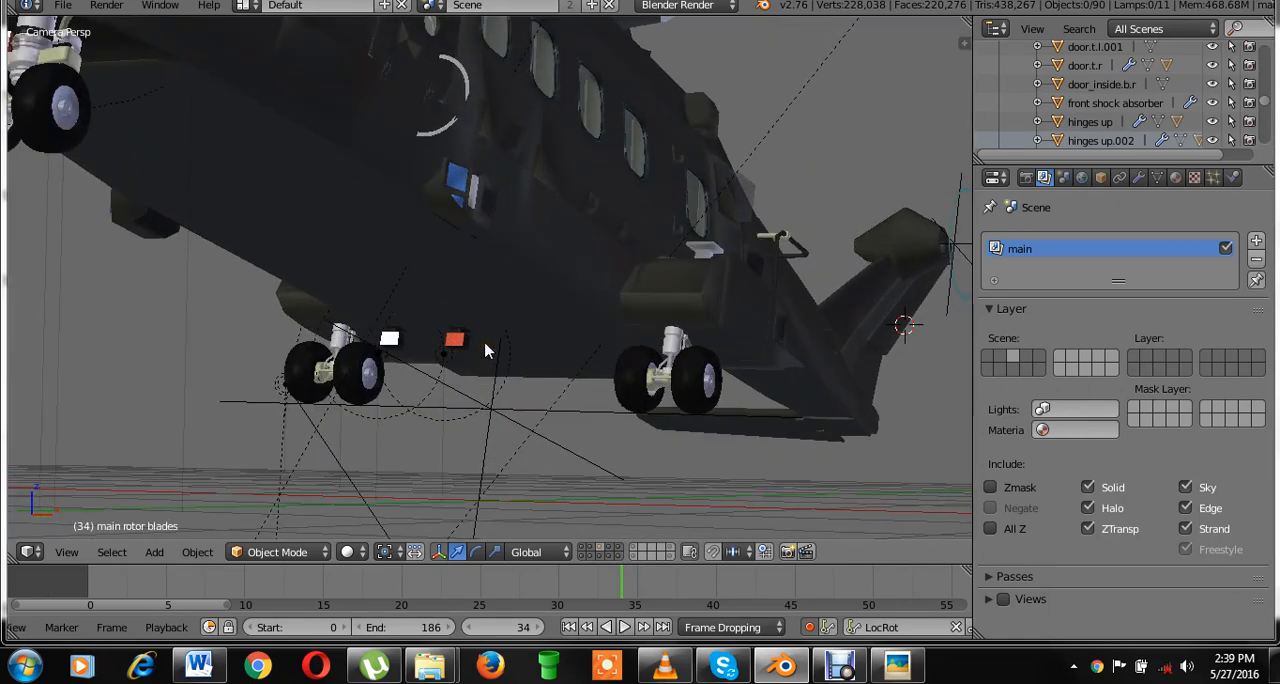
{"action": "right_click", "coordinate": [453, 343]}
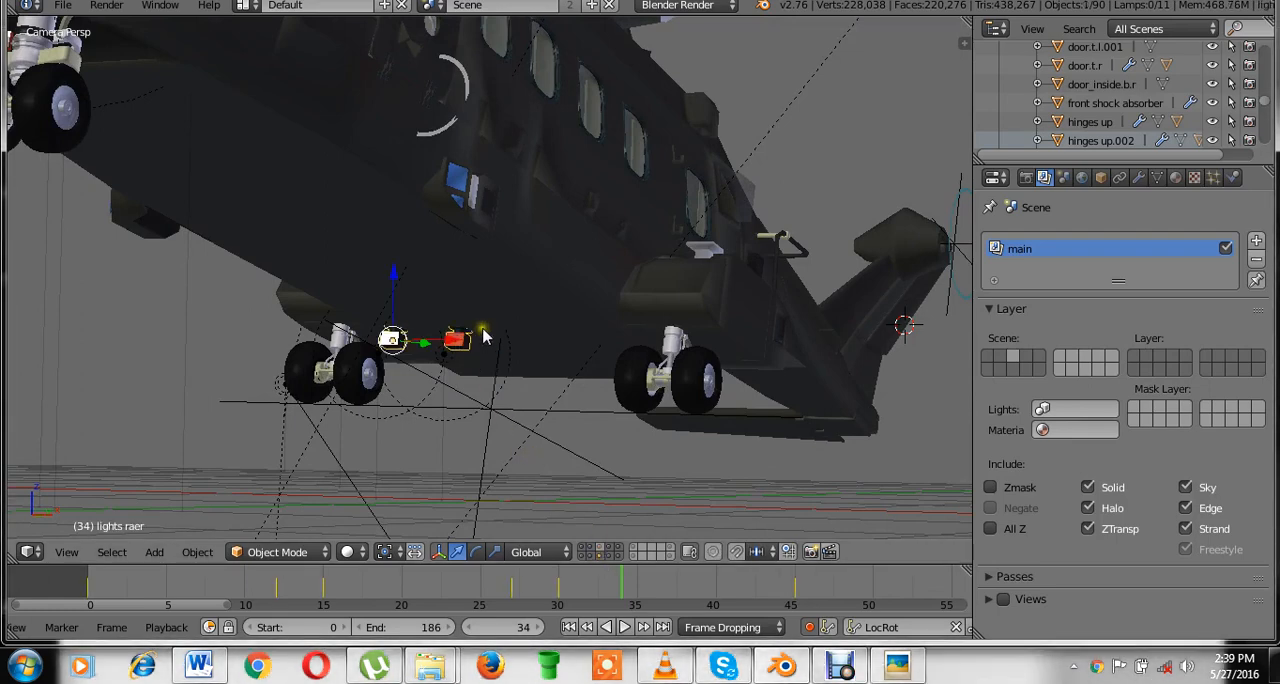
Isolate scene layer 8, which holds the landing gear and lights, and save the file.
{"action": "scroll", "coordinate": [485, 334], "scroll_direction": "down", "scroll_amount": 2}
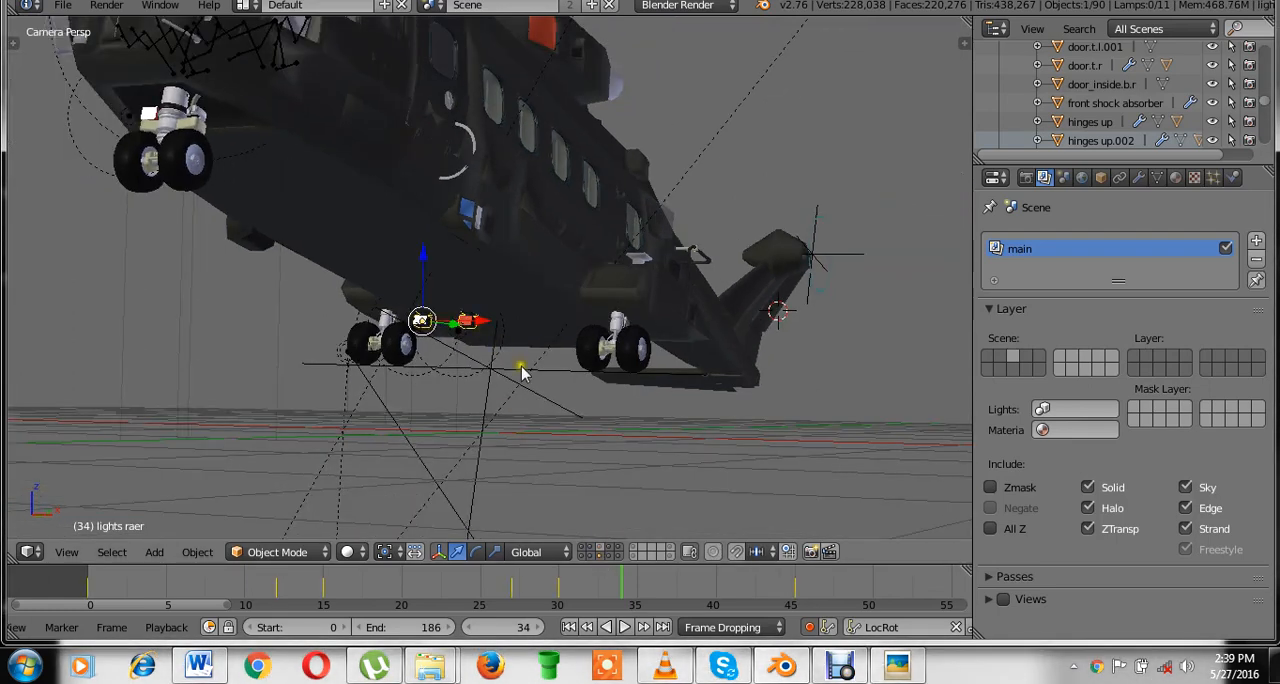
{"action": "left_click", "coordinate": [602, 557]}
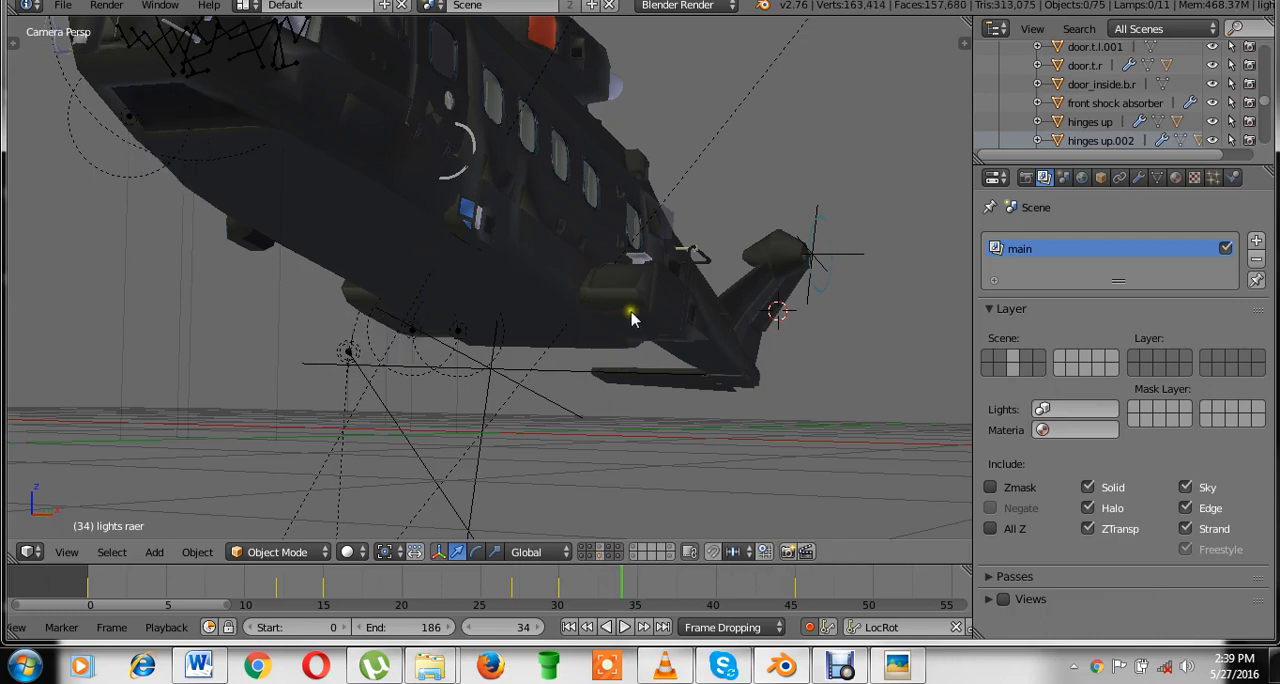
{"action": "left_click", "coordinate": [602, 559]}
{"action": "key", "text": "ctrl+s"}
{"action": "left_click", "coordinate": [650, 318]}
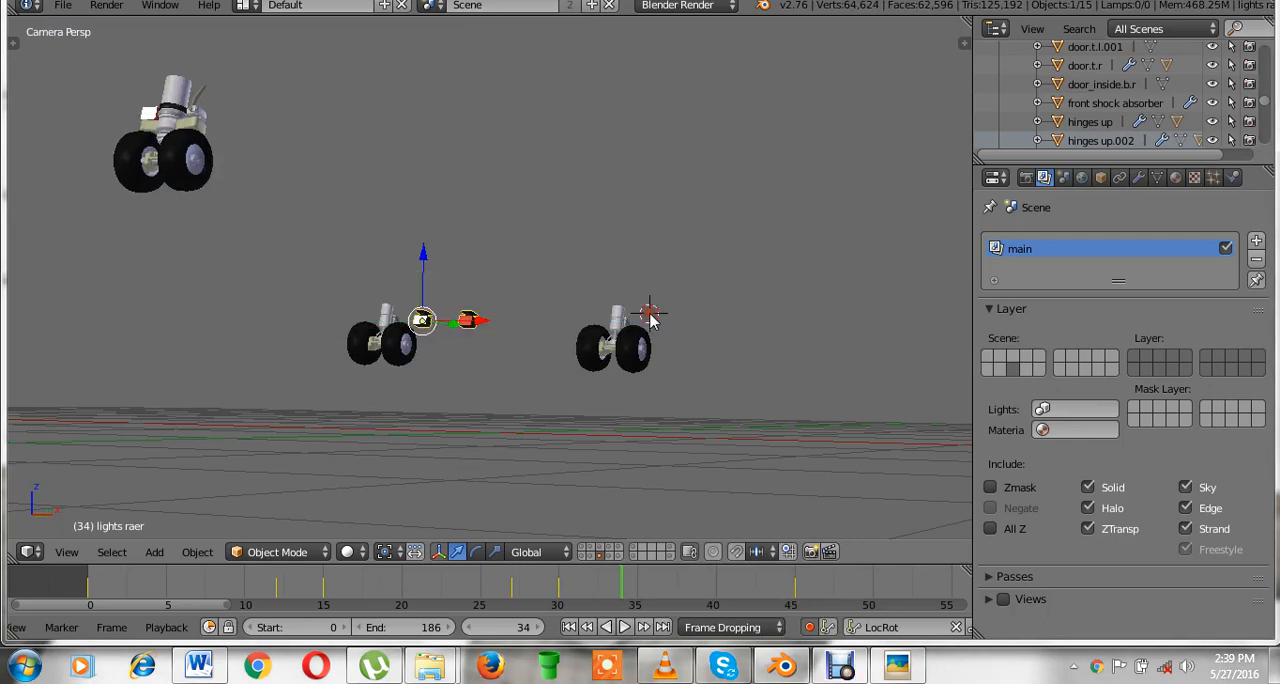
{"action": "key", "text": "ctrl+s"}
{"action": "left_click", "coordinate": [553, 320]}
Examine the rear wheel, rear lights and front shock absorber on the isolated layer in solid and wireframe shading.
{"action": "right_click", "coordinate": [622, 348]}
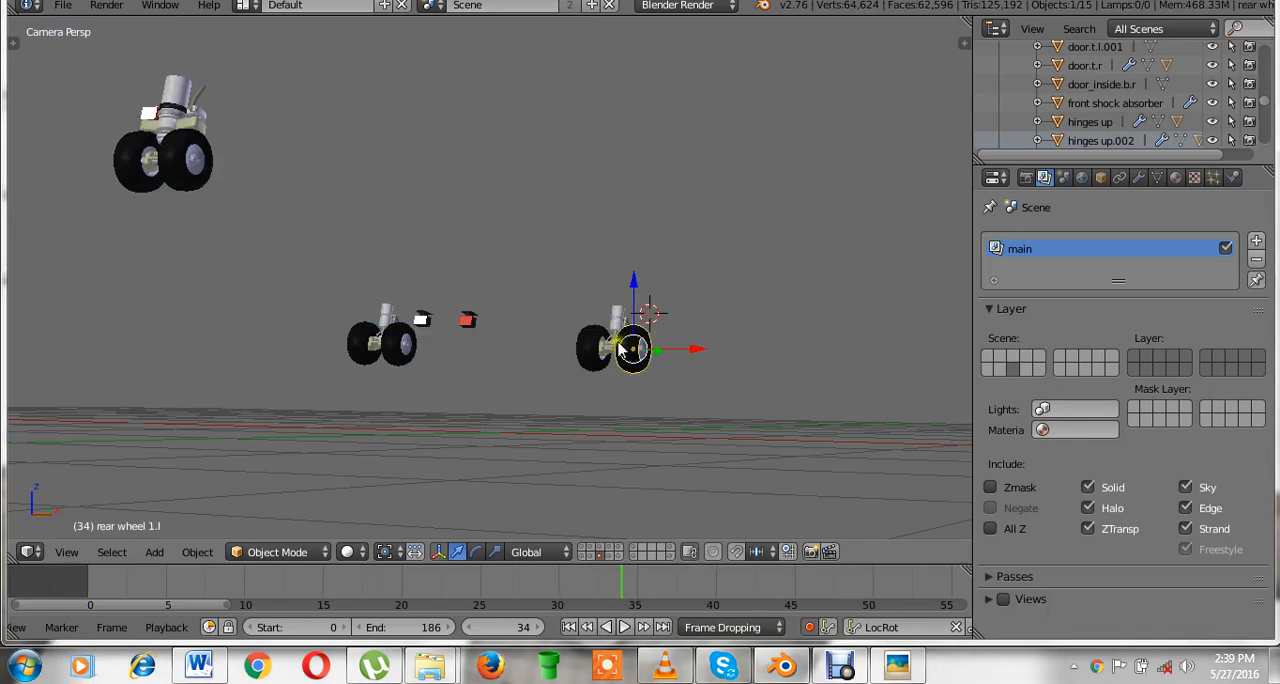
{"action": "right_click", "coordinate": [459, 336]}
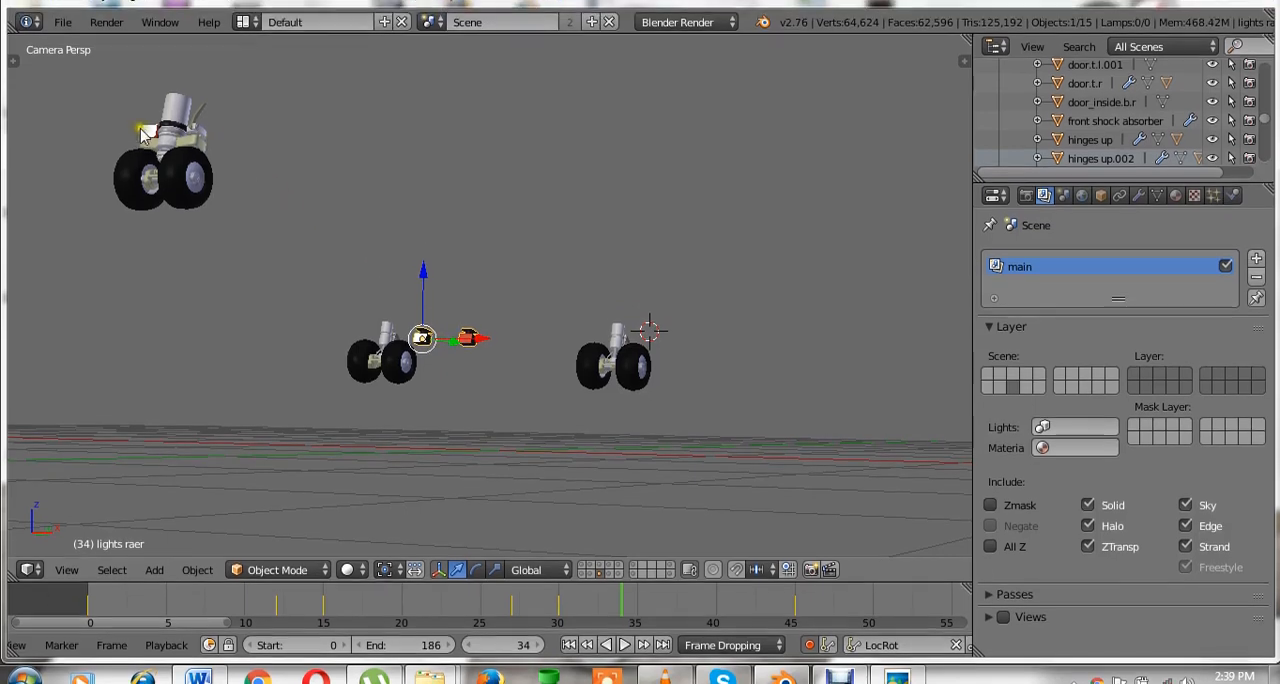
{"action": "right_click", "coordinate": [168, 125], "text": "shift"}
{"action": "key", "text": "z"}
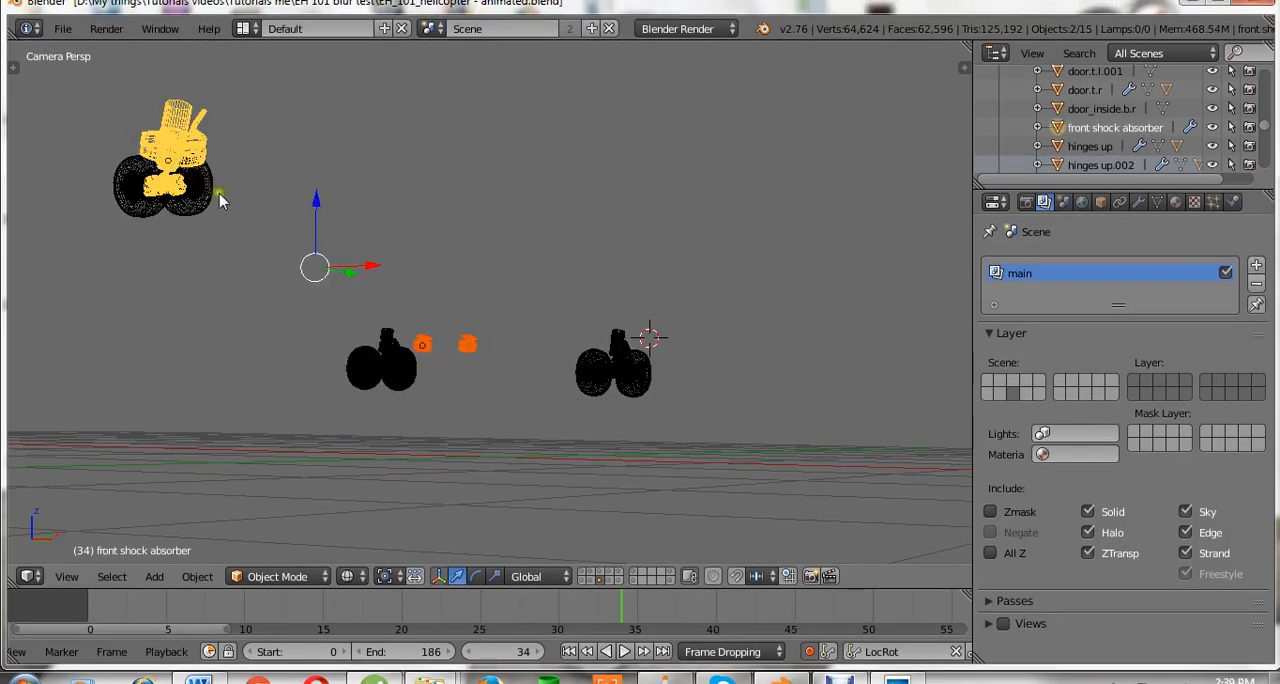
{"action": "scroll", "coordinate": [397, 304], "scroll_direction": "up", "scroll_amount": 2}
{"action": "key", "text": "ctrl+s"}
{"action": "right_click", "coordinate": [470, 367]}
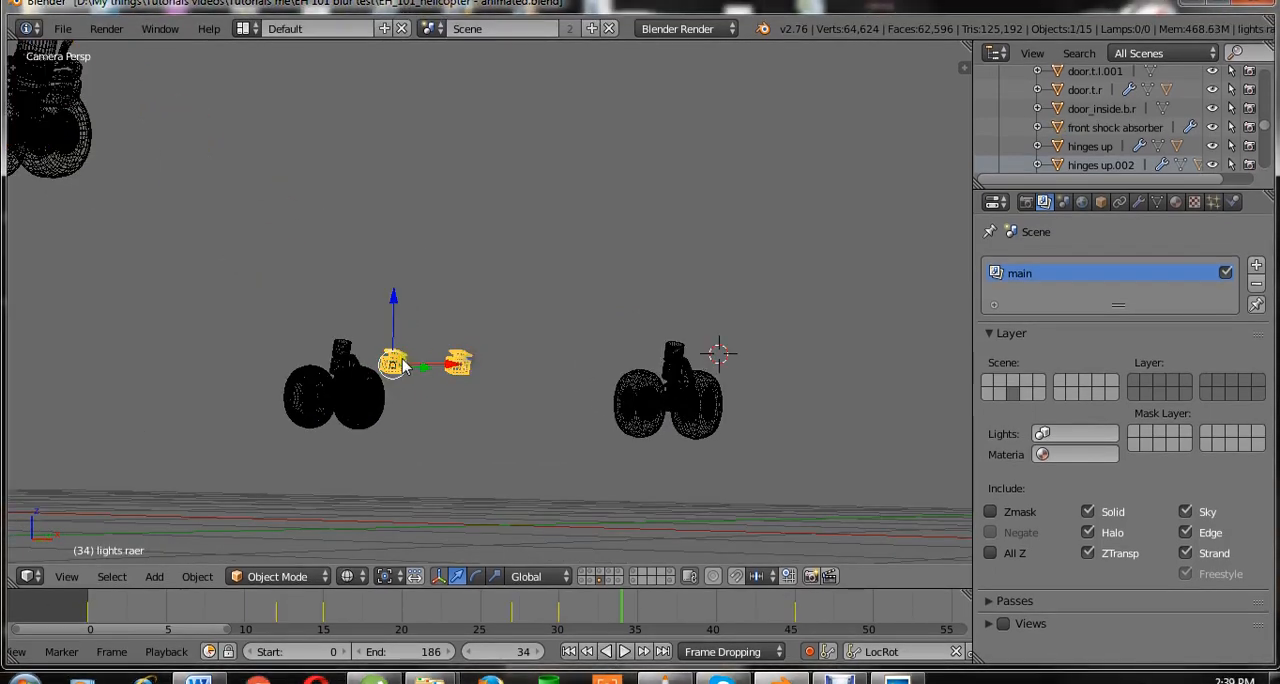
{"action": "scroll", "coordinate": [457, 354], "scroll_direction": "down", "scroll_amount": 2}
{"action": "middle_click_drag", "start_coordinate": [529, 371], "coordinate": [726, 434], "text": "shift"}
{"action": "key", "text": "z"}
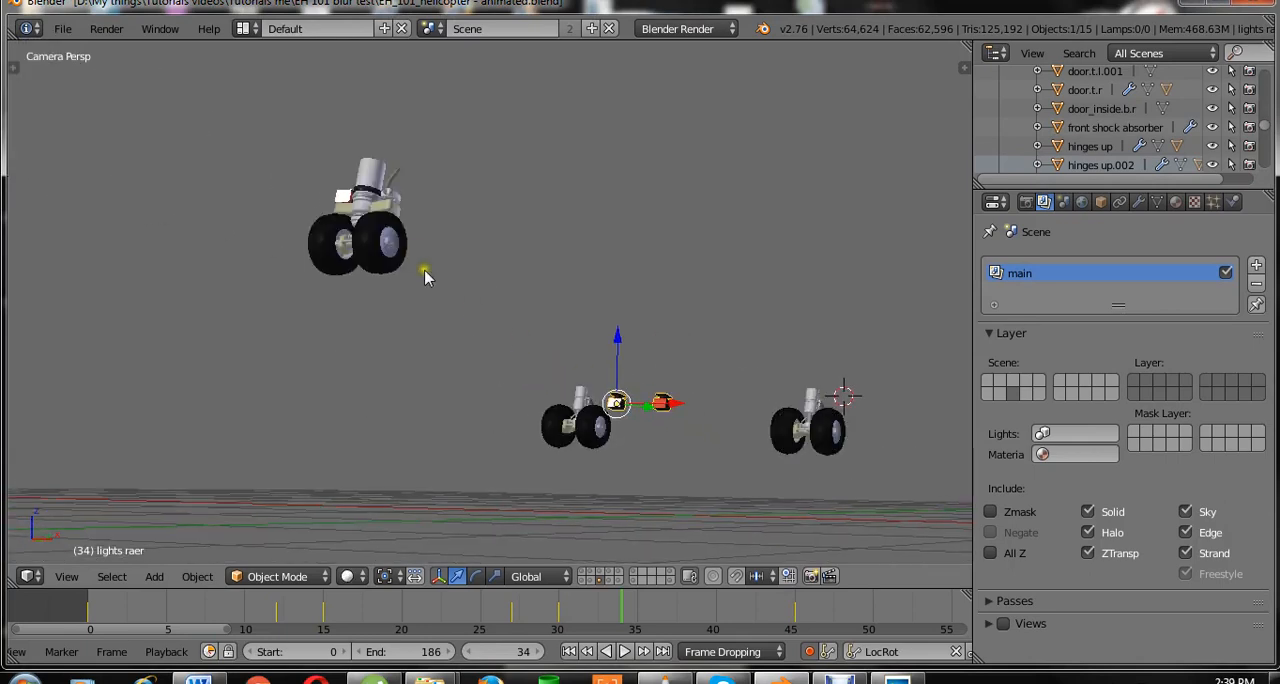
Separate the linked light box geometry from the front shock absorber mesh into its own object.
{"action": "scroll", "coordinate": [320, 208], "scroll_direction": "up", "scroll_amount": 2}
{"action": "middle_click_drag", "start_coordinate": [315, 208], "coordinate": [449, 375], "text": "shift"}
{"action": "right_click", "coordinate": [405, 312]}
{"action": "key", "text": "Tab"}
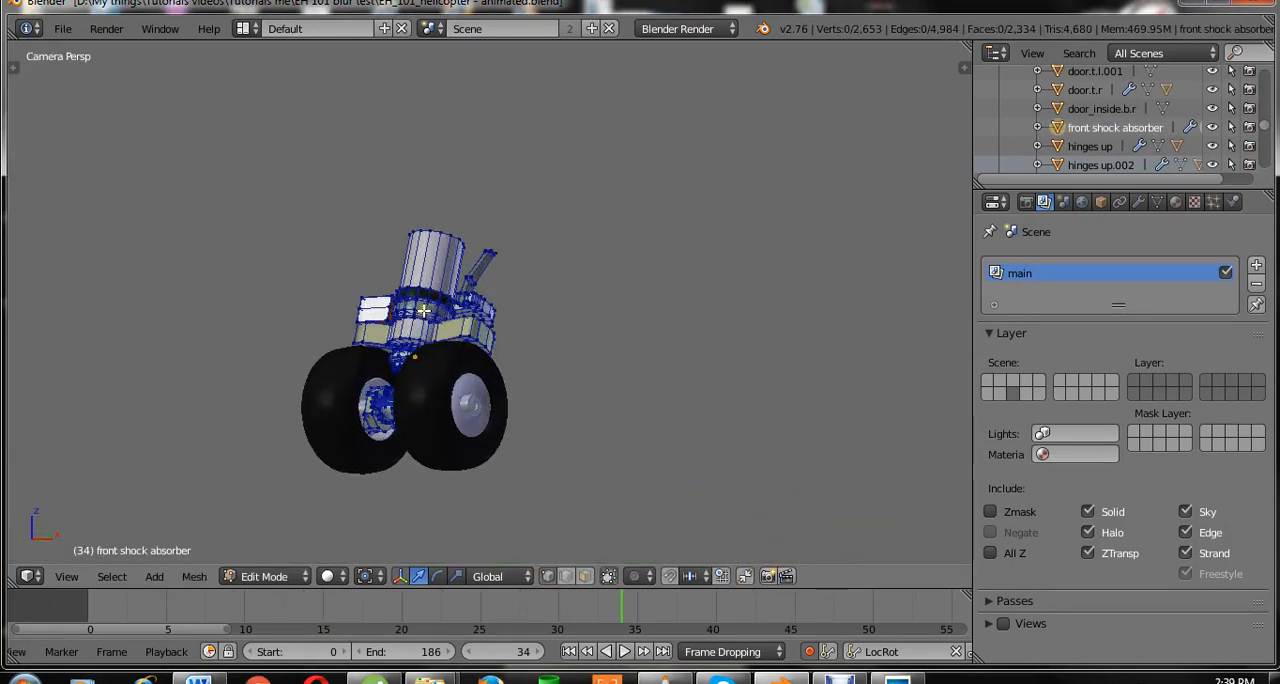
{"action": "scroll", "coordinate": [300, 288], "scroll_direction": "up", "scroll_amount": 3}
{"action": "key", "text": "ctrl+l"}
{"action": "key", "text": "z"}
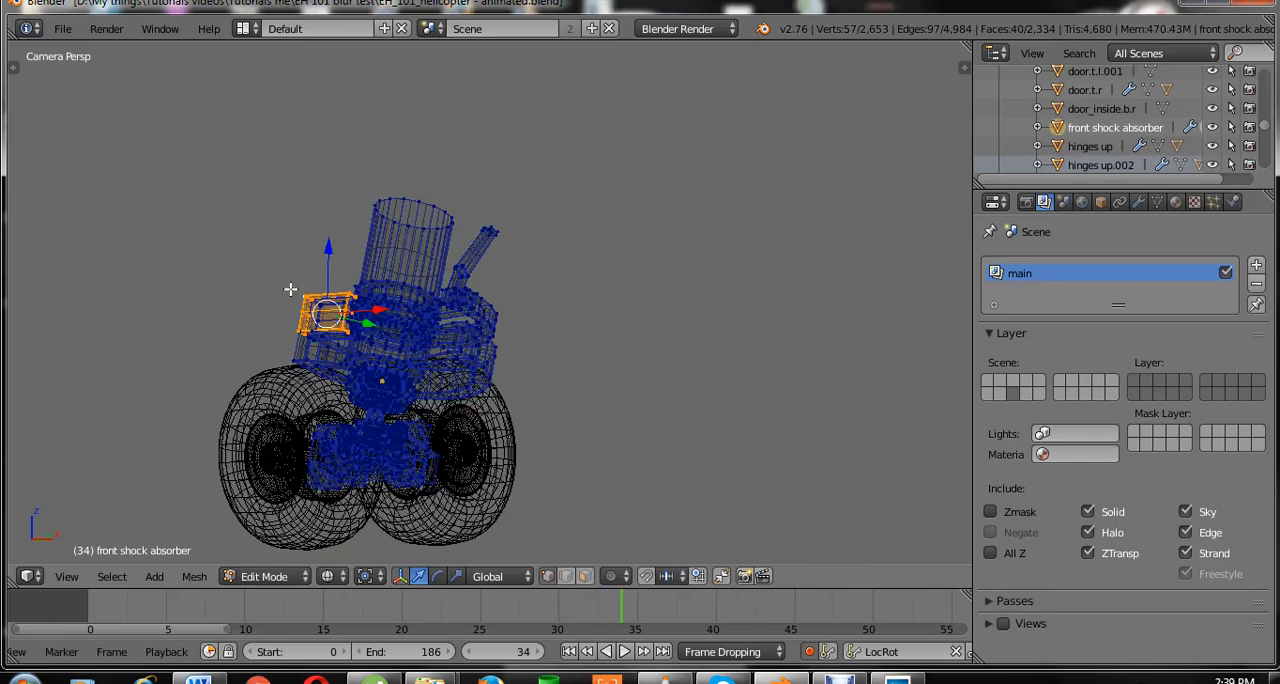
{"action": "scroll", "coordinate": [328, 332], "scroll_direction": "down", "scroll_amount": 2}
{"action": "scroll", "coordinate": [328, 334], "scroll_direction": "up", "scroll_amount": 3}
{"action": "key", "text": "g"}
{"action": "right_click", "coordinate": [229, 266]}
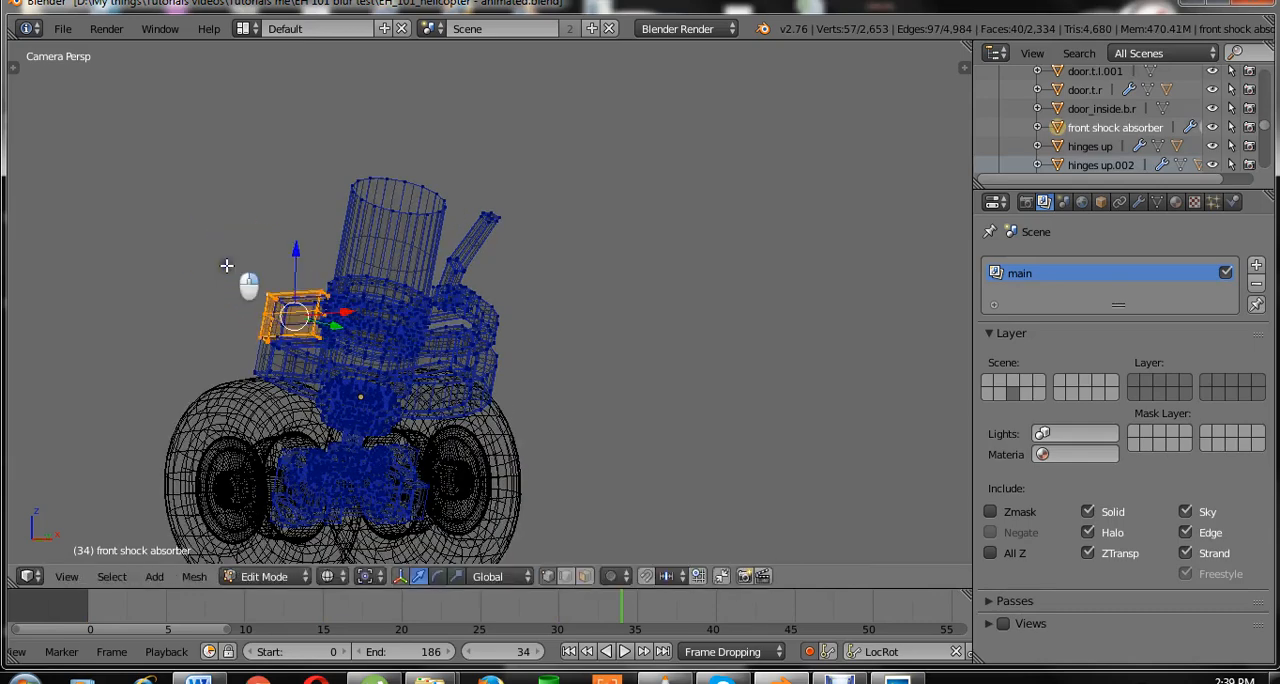
{"action": "scroll", "coordinate": [354, 329], "scroll_direction": "down", "scroll_amount": 2}
{"action": "key", "text": "p"}
{"action": "left_click", "coordinate": [355, 331]}
{"action": "key", "text": "Tab"}
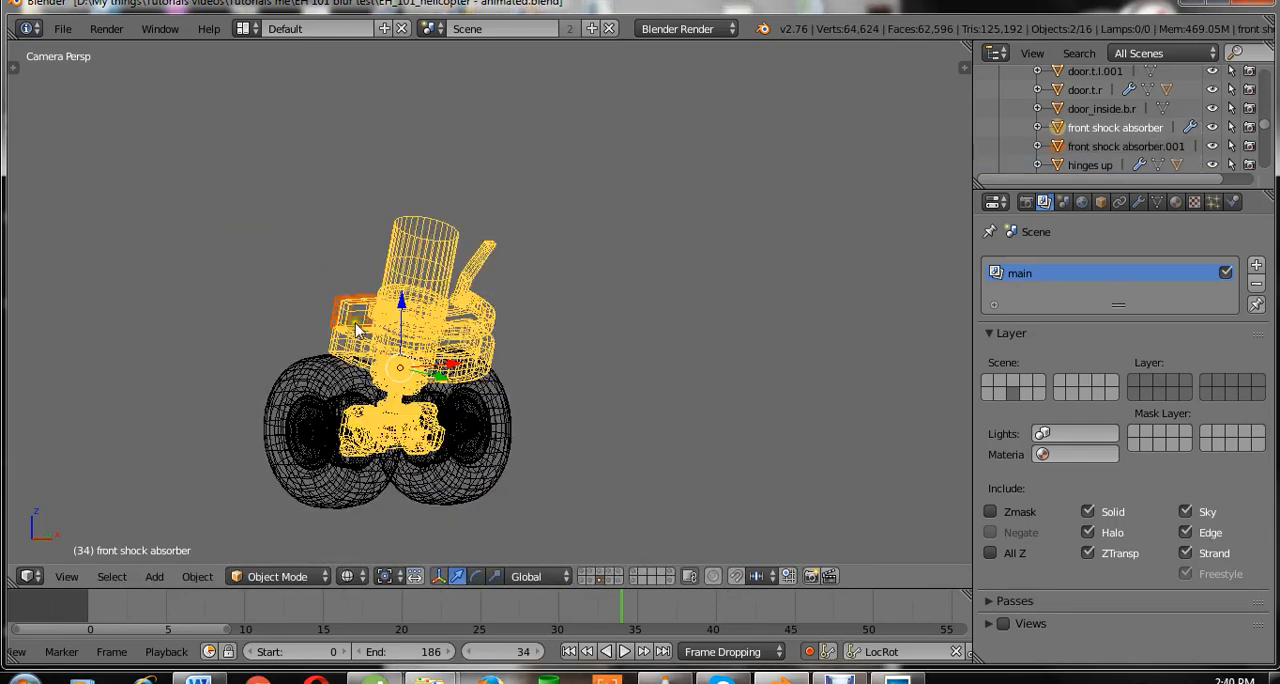
Move everything on layer 8 except the separated front light and the rear lights to layer 1.
{"action": "right_click", "coordinate": [355, 305]}
{"action": "scroll", "coordinate": [390, 355], "scroll_direction": "down", "scroll_amount": 4}
{"action": "right_click", "coordinate": [751, 512], "text": "shift"}
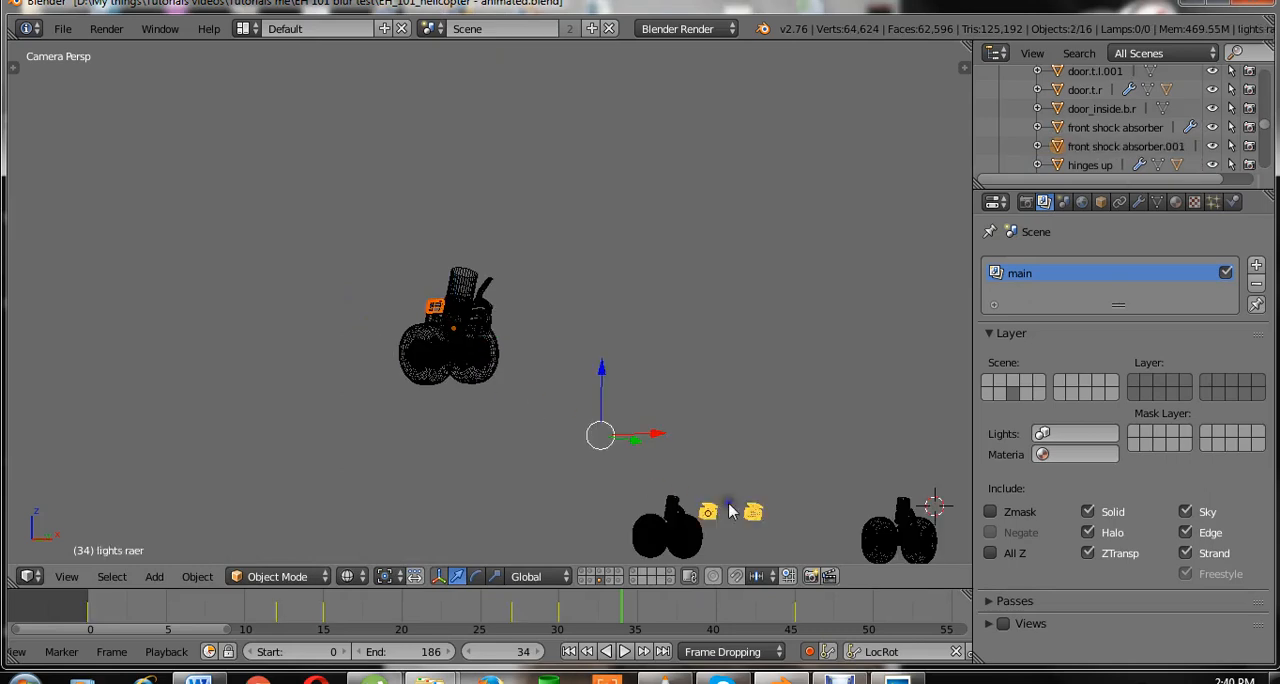
{"action": "scroll", "coordinate": [760, 456], "scroll_direction": "down", "scroll_amount": 3}
{"action": "key", "text": "ctrl+i"}
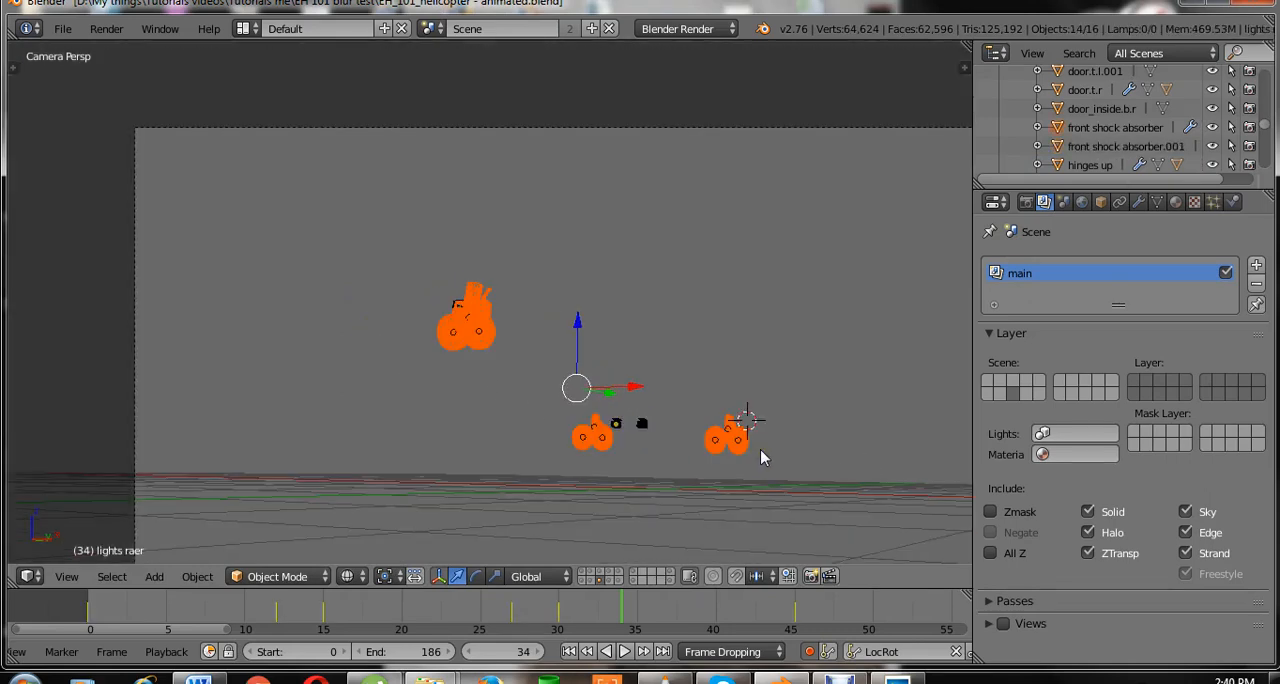
{"action": "right_click", "coordinate": [600, 450], "text": "shift"}
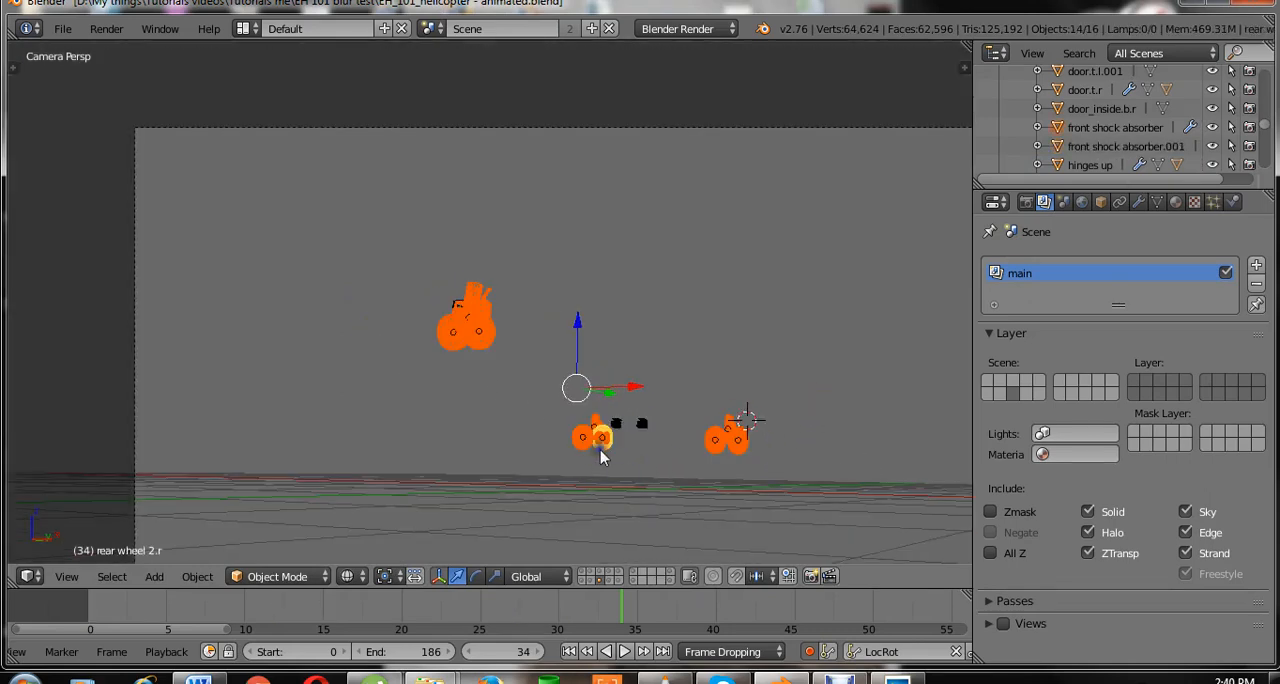
{"action": "key", "text": "m"}
{"action": "left_click", "coordinate": [785, 472]}
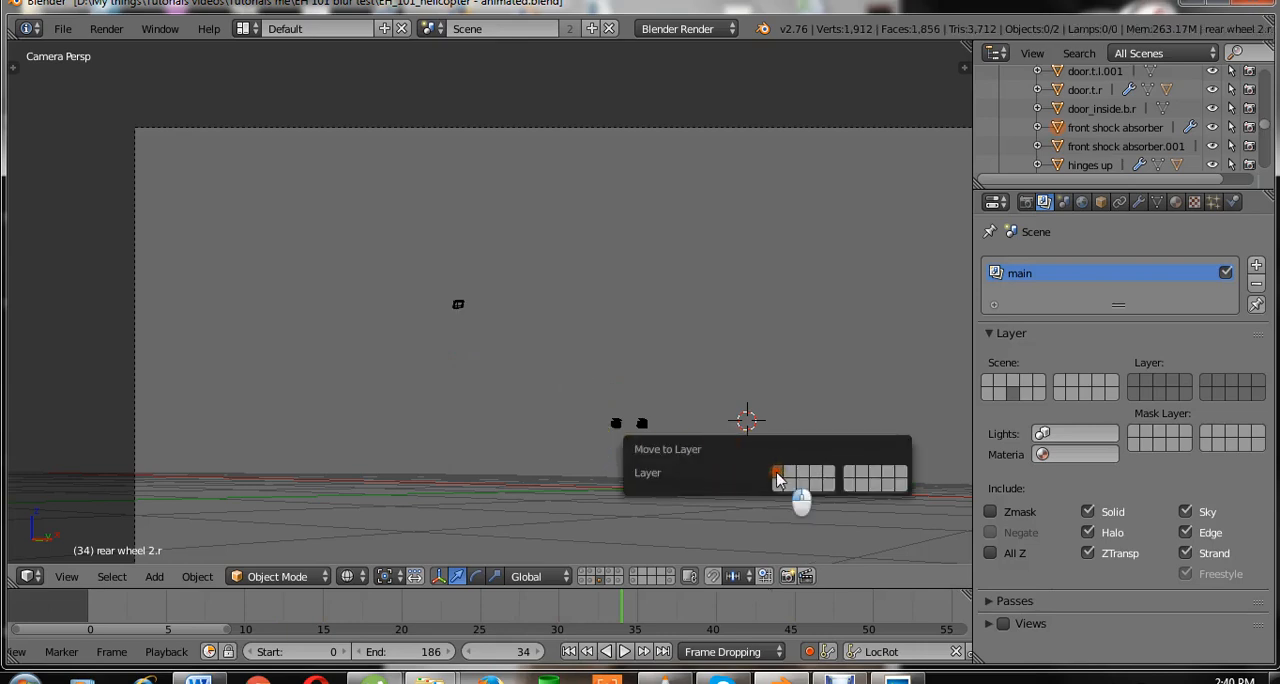
Select the rear lights, return to solid shading and show layer 9 together with layer 8.
{"action": "scroll", "coordinate": [650, 420], "scroll_direction": "up", "scroll_amount": 2}
{"action": "right_click", "coordinate": [669, 473]}
{"action": "key", "text": "z"}
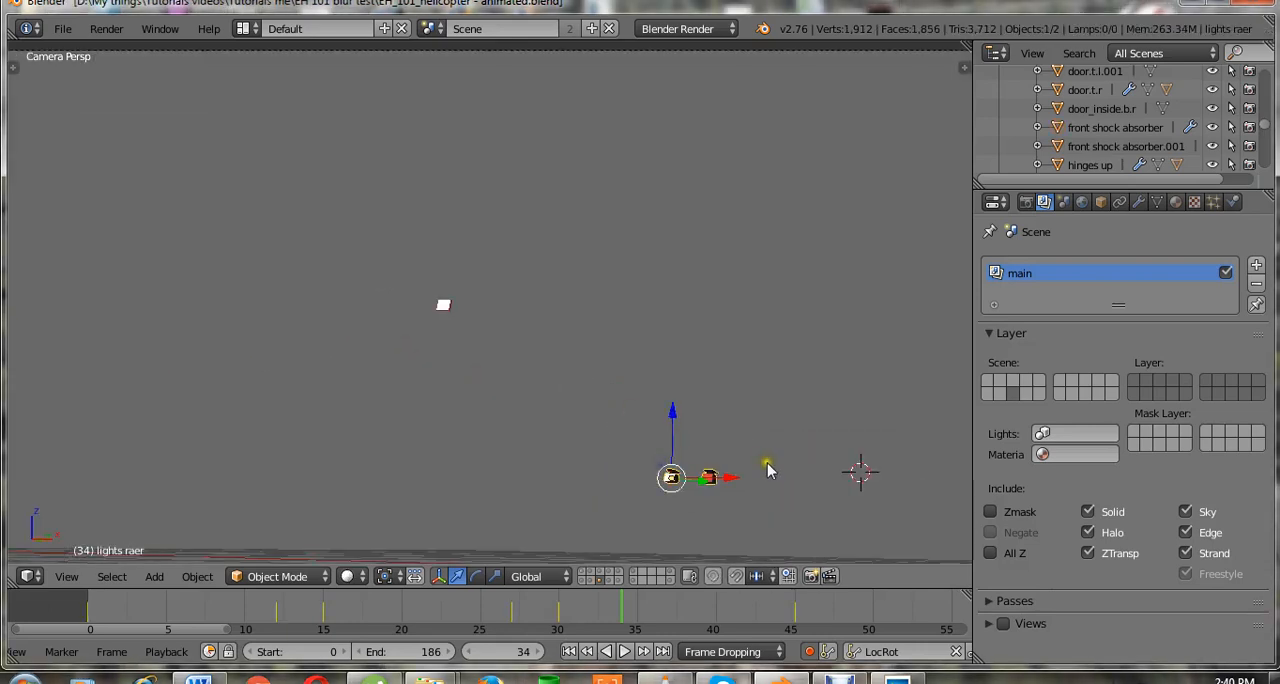
{"action": "middle_click_drag", "start_coordinate": [767, 463], "coordinate": [702, 434], "text": "shift"}
{"action": "left_click", "coordinate": [610, 581], "text": "shift"}
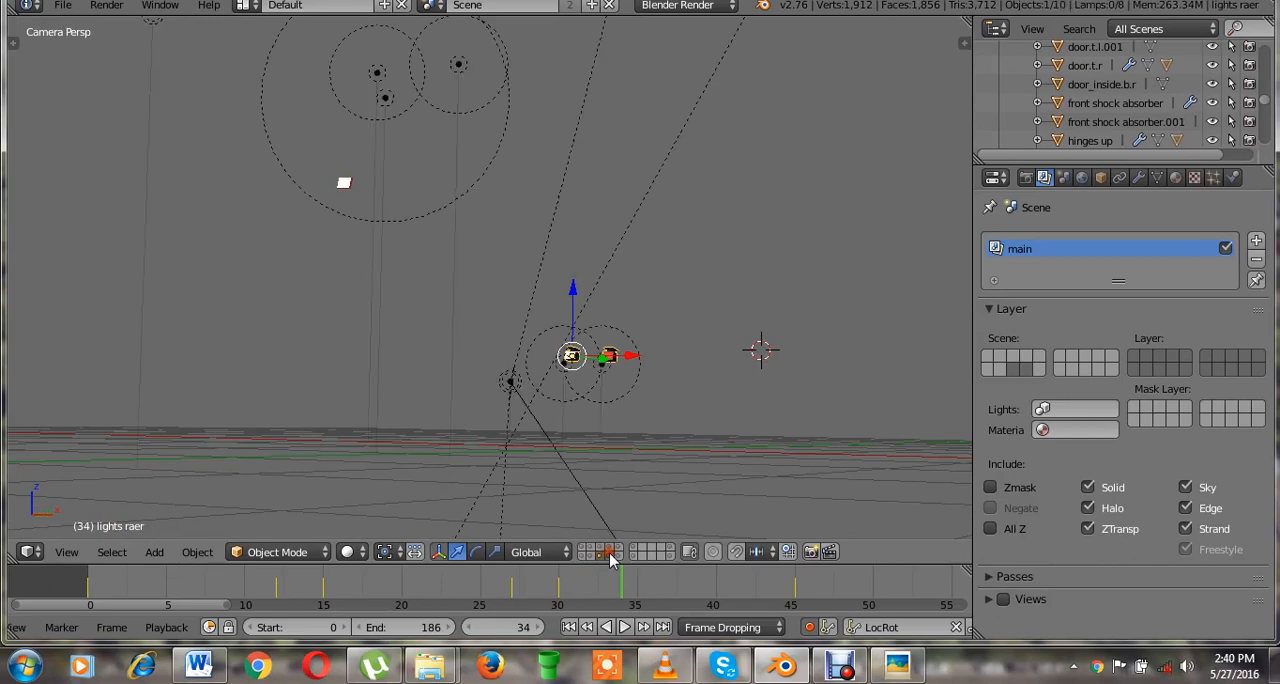
{"action": "scroll", "coordinate": [616, 462], "scroll_direction": "up", "scroll_amount": 3}
{"action": "scroll", "coordinate": [618, 443], "scroll_direction": "down", "scroll_amount": 4}
{"action": "middle_click_drag", "start_coordinate": [612, 442], "coordinate": [466, 309]}
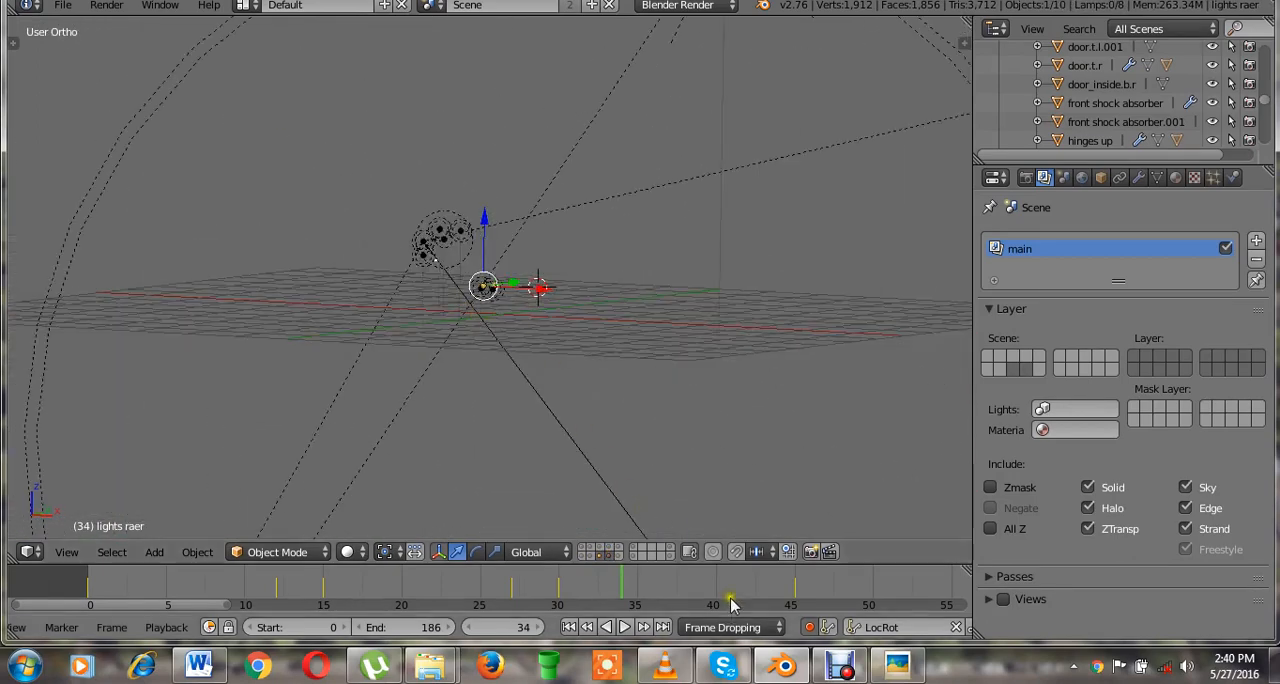
Turn off automatic keyframe insertion and save over the existing animated helicopter file.
{"action": "left_click", "coordinate": [810, 625]}
{"action": "key", "text": "ctrl+s"}
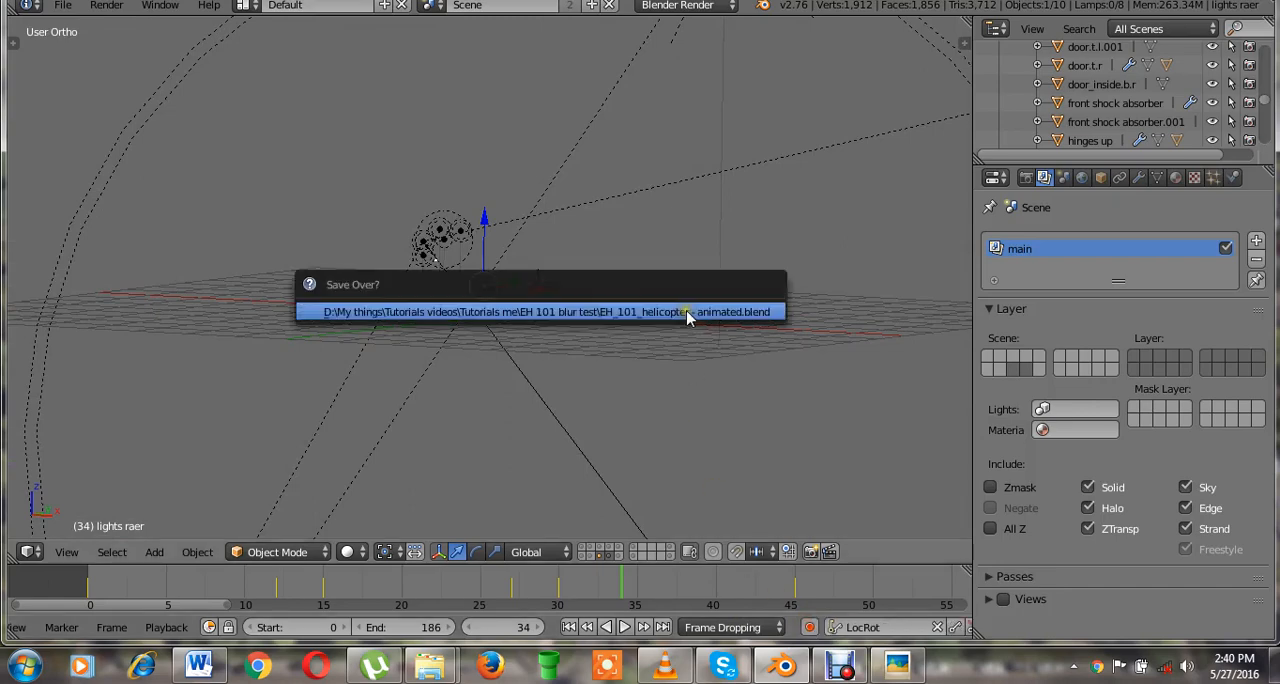
{"action": "left_click", "coordinate": [689, 314]}
{"action": "middle_click_drag", "start_coordinate": [689, 314], "coordinate": [720, 425]}
{"action": "key", "text": "ctrl+s"}
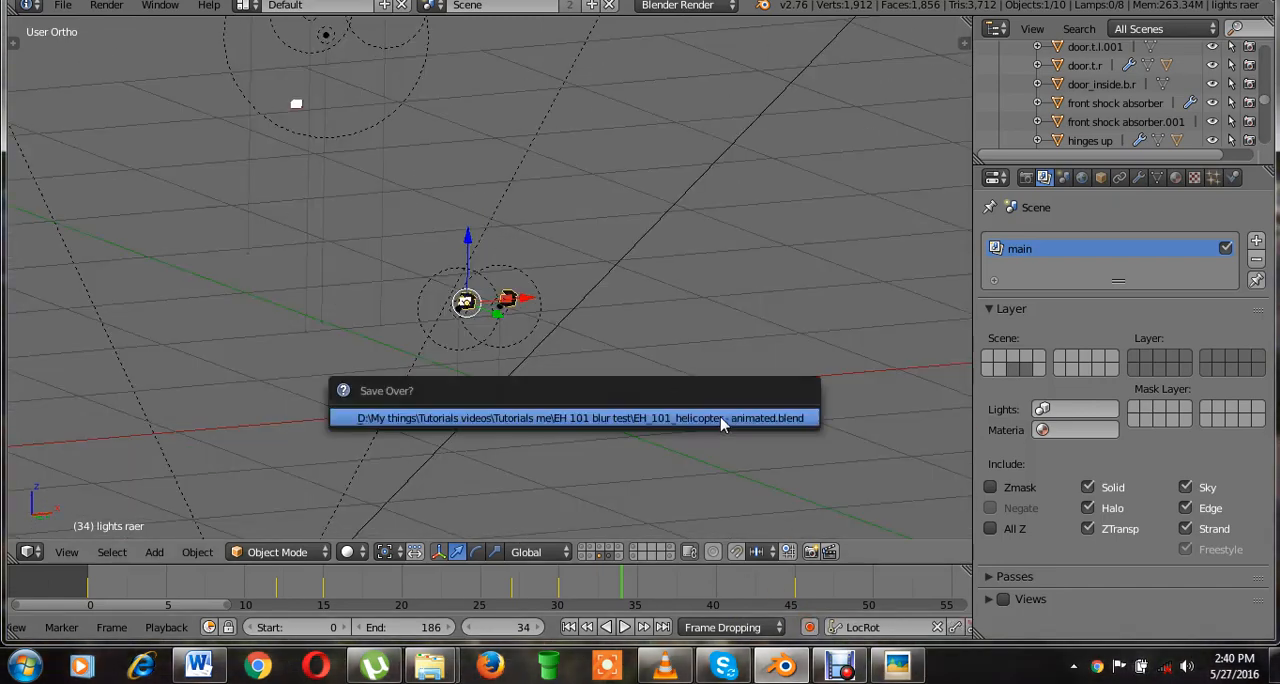
{"action": "left_click", "coordinate": [720, 417]}
Select the point lamps Point.008 and Point.007 near the helicopter's lights, and invert the selection.
{"action": "middle_click_drag", "start_coordinate": [560, 360], "coordinate": [658, 366]}
{"action": "key", "text": "KP_1"}
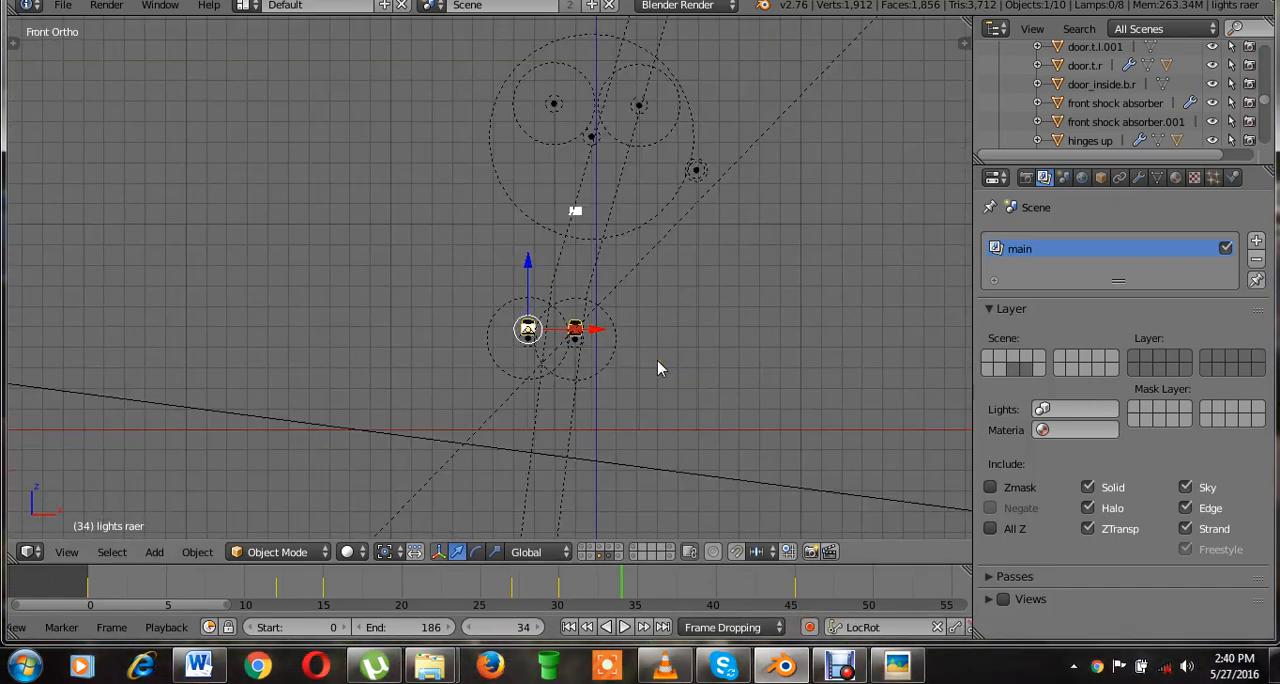
{"action": "scroll", "coordinate": [657, 368], "scroll_direction": "up", "scroll_amount": 2}
{"action": "right_click", "coordinate": [640, 411]}
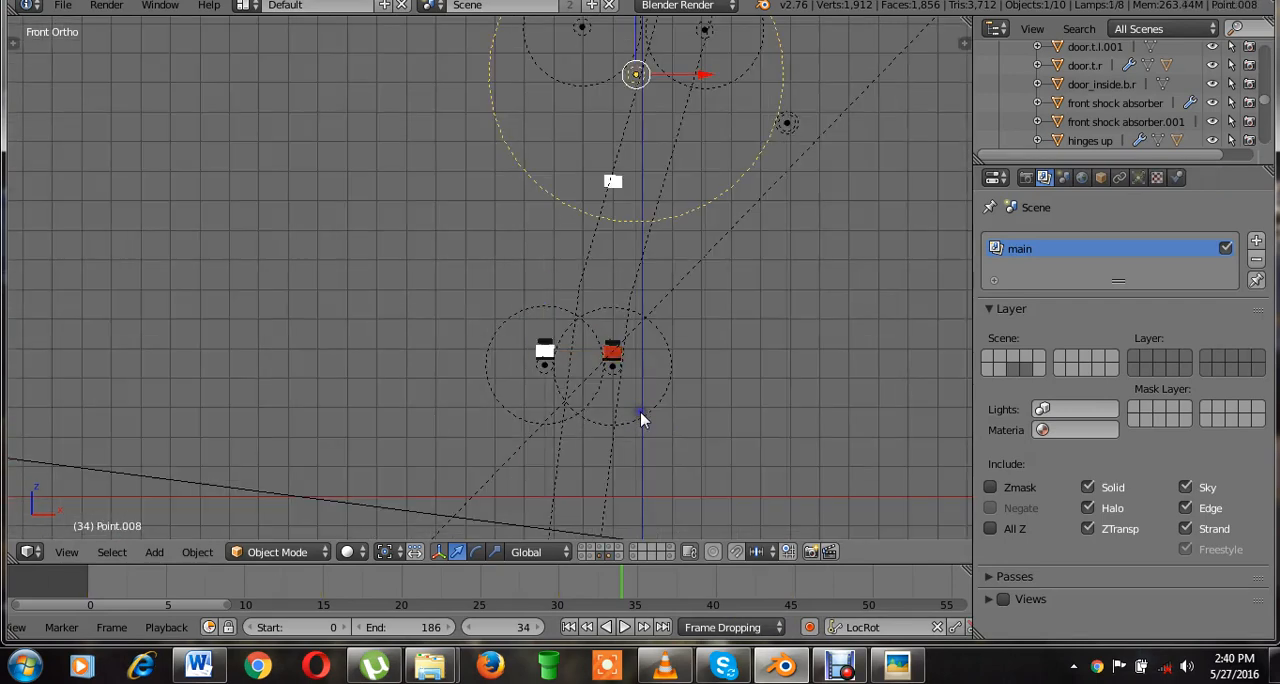
{"action": "right_click", "coordinate": [640, 412]}
{"action": "middle_click_drag", "start_coordinate": [554, 409], "coordinate": [506, 420]}
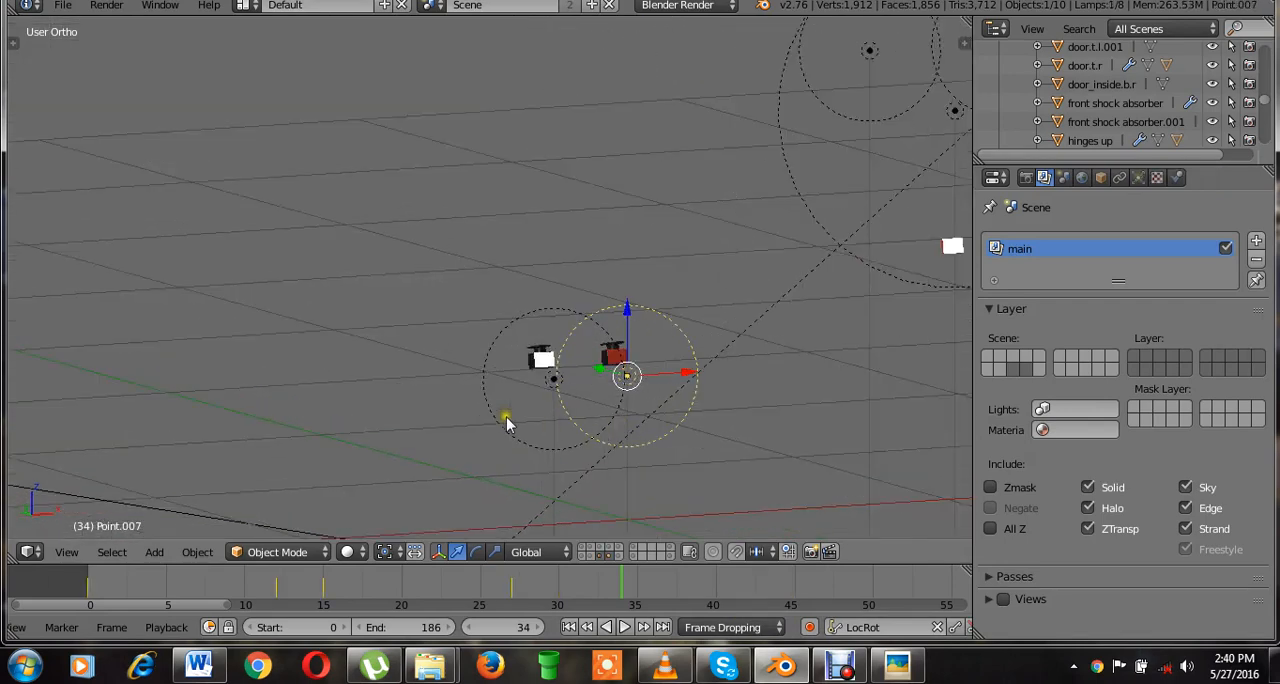
{"action": "right_click", "coordinate": [490, 425]}
{"action": "middle_click_drag", "start_coordinate": [605, 368], "coordinate": [881, 269]}
{"action": "right_click", "coordinate": [828, 282]}
{"action": "scroll", "coordinate": [872, 262], "scroll_direction": "down", "scroll_amount": 4}
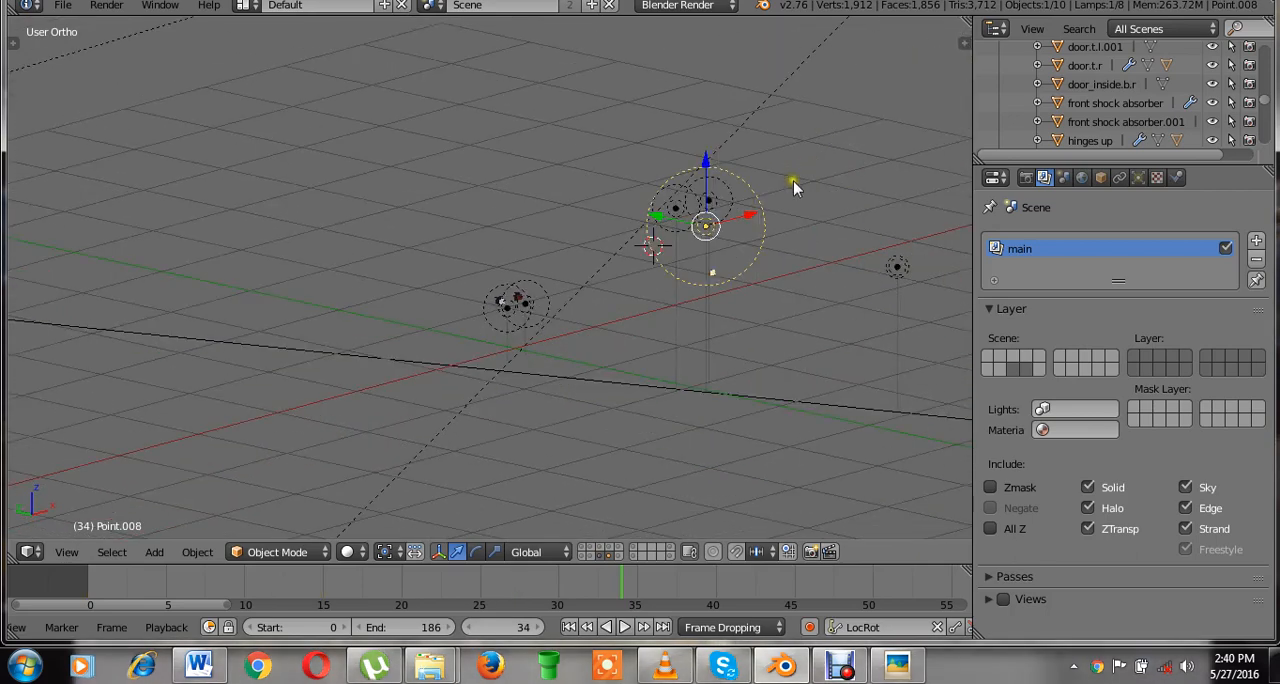
{"action": "scroll", "coordinate": [780, 275], "scroll_direction": "up", "scroll_amount": 2}
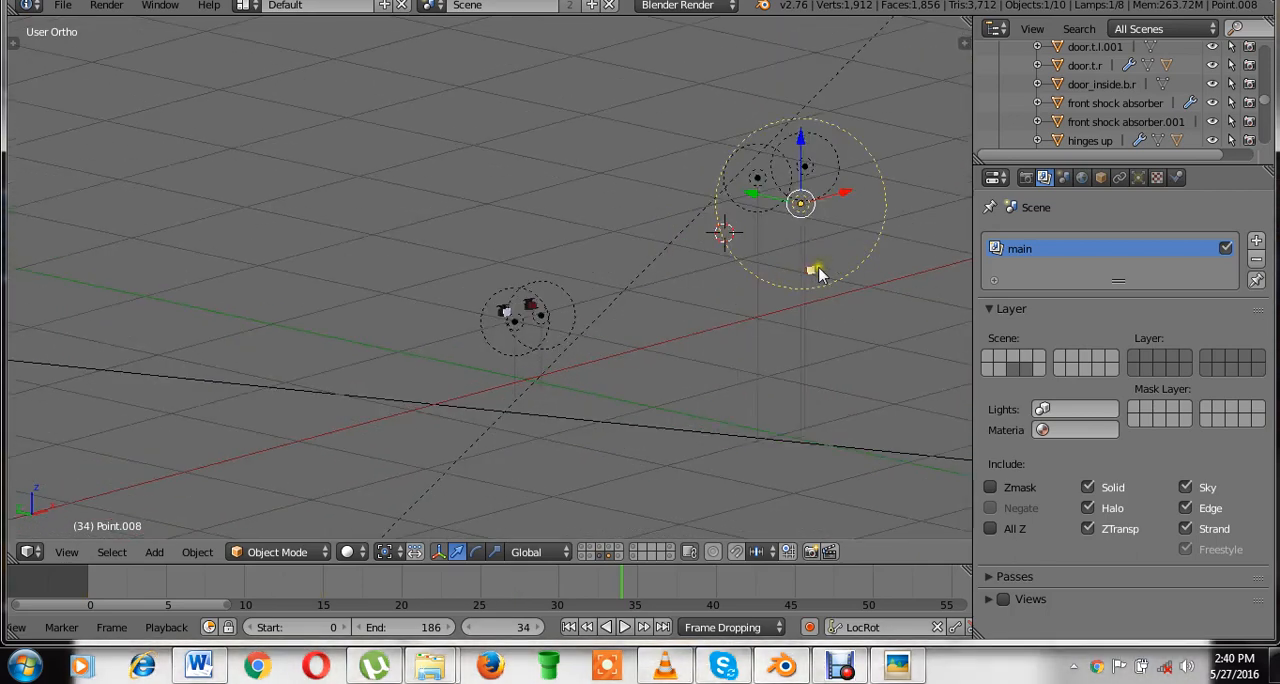
{"action": "scroll", "coordinate": [720, 277], "scroll_direction": "down", "scroll_amount": 3}
{"action": "right_click", "coordinate": [522, 282], "text": "shift"}
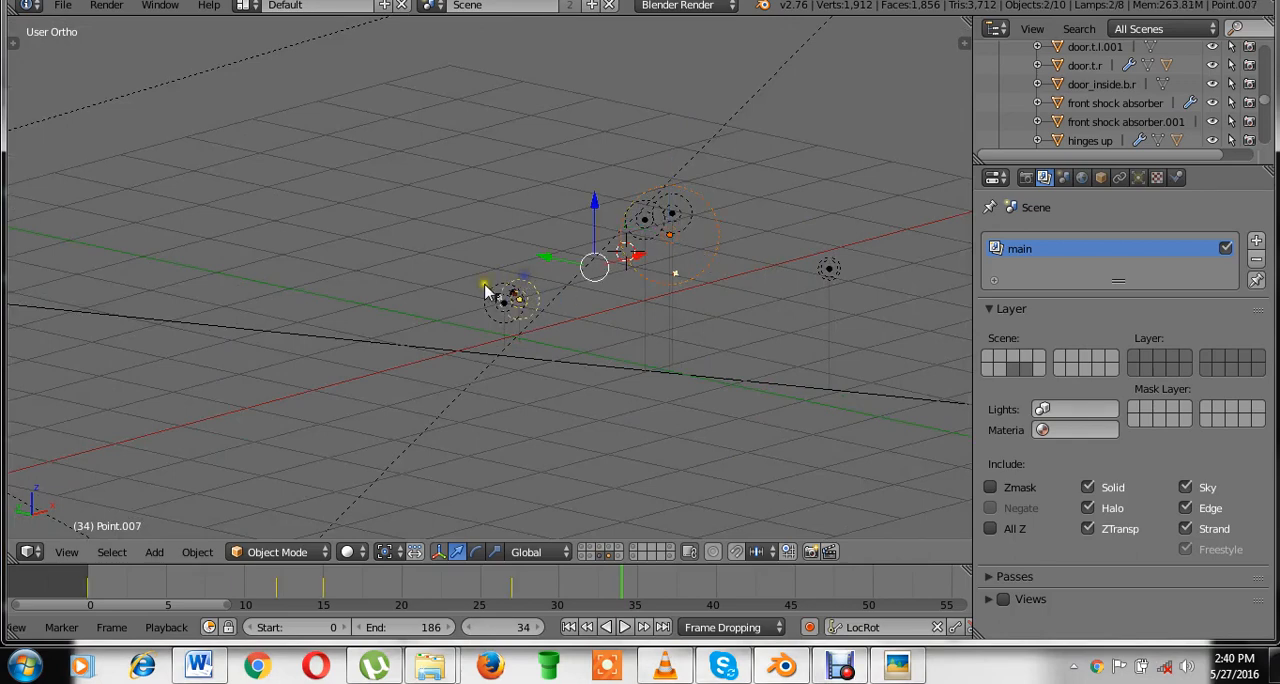
{"action": "key", "text": "ctrl+i"}
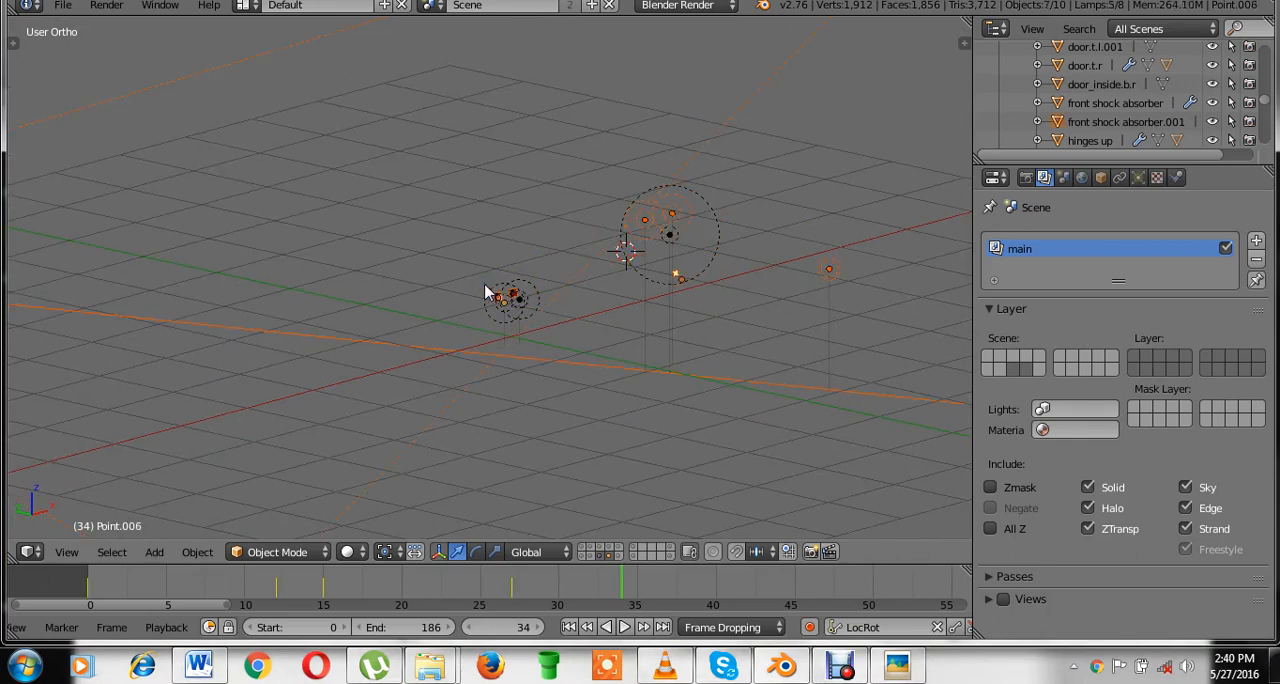
Deselect the light meshes and the lamps around them, and move the remaining selected scene lamps to layer 10.
{"action": "middle_click_drag", "start_coordinate": [485, 292], "coordinate": [476, 346]}
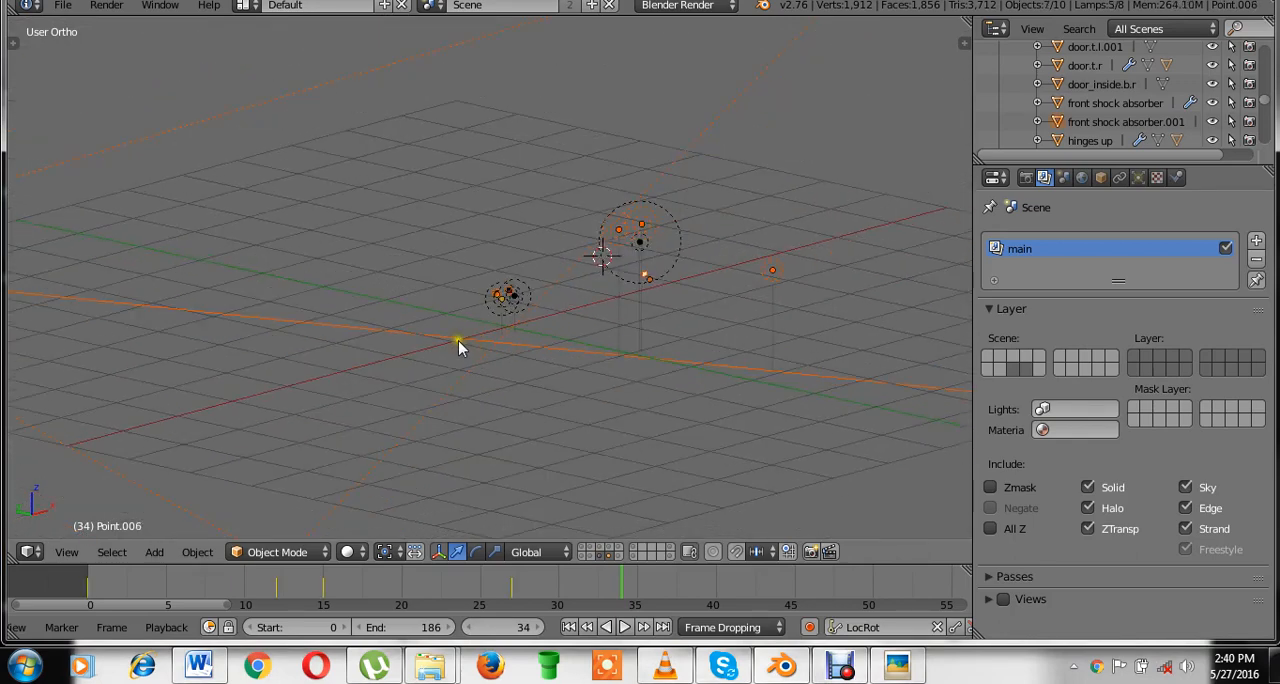
{"action": "scroll", "coordinate": [624, 331], "scroll_direction": "up", "scroll_amount": 5}
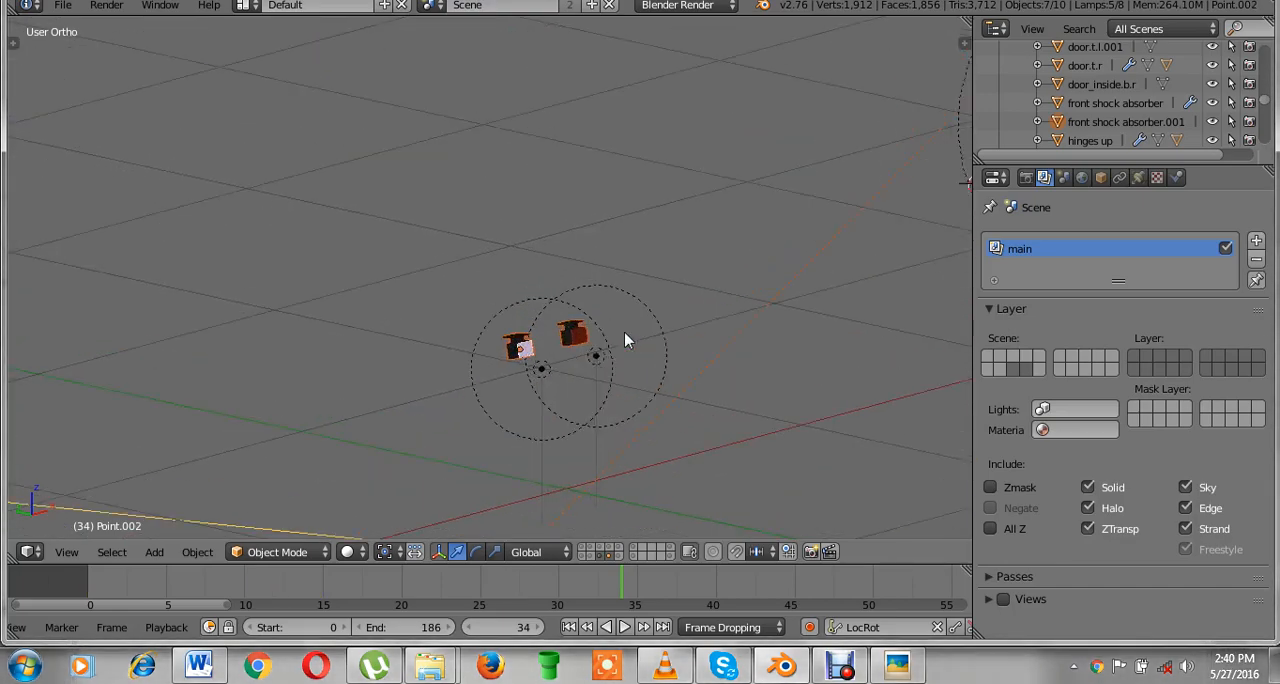
{"action": "scroll", "coordinate": [626, 340], "scroll_direction": "up", "scroll_amount": 2}
{"action": "key", "text": "b"}
{"action": "middle_click_drag", "start_coordinate": [638, 336], "coordinate": [512, 412]}
{"action": "scroll", "coordinate": [690, 362], "scroll_direction": "down", "scroll_amount": 3}
{"action": "middle_click_drag", "start_coordinate": [854, 338], "coordinate": [403, 379], "text": "shift"}
{"action": "scroll", "coordinate": [511, 353], "scroll_direction": "up", "scroll_amount": 4}
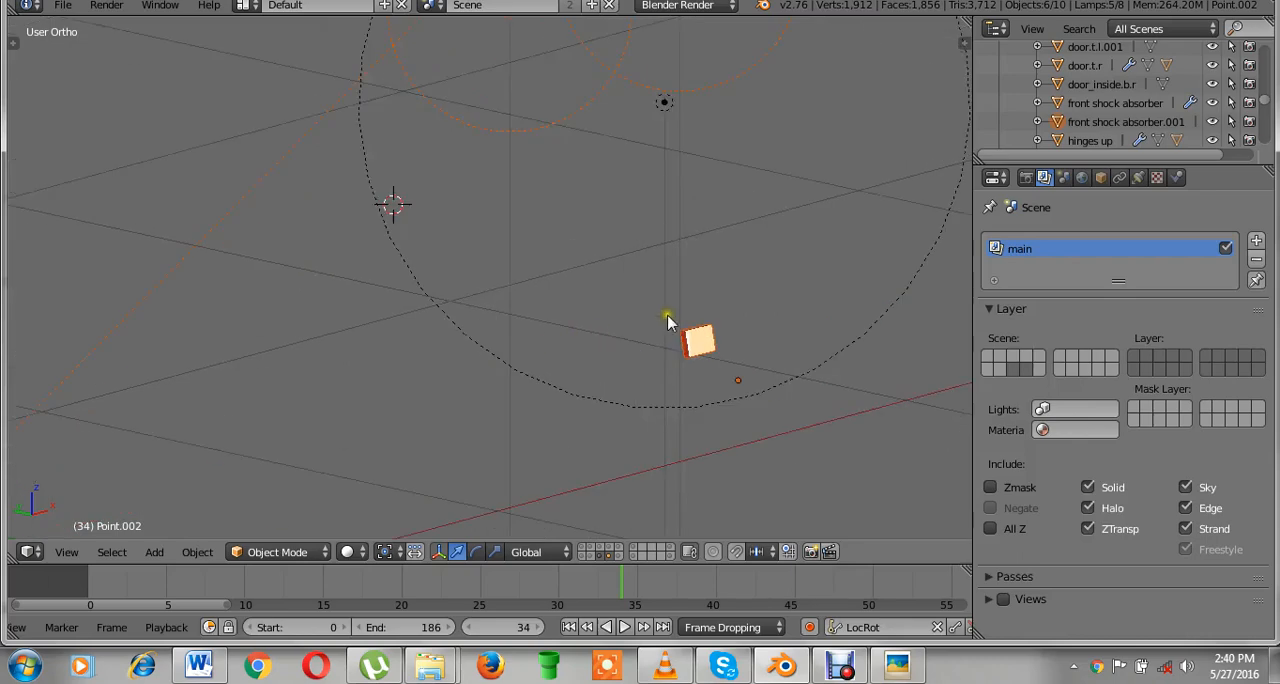
{"action": "key", "text": "b"}
{"action": "left_click_drag", "start_coordinate": [724, 304], "coordinate": [686, 341]}
{"action": "scroll", "coordinate": [600, 322], "scroll_direction": "down", "scroll_amount": 15}
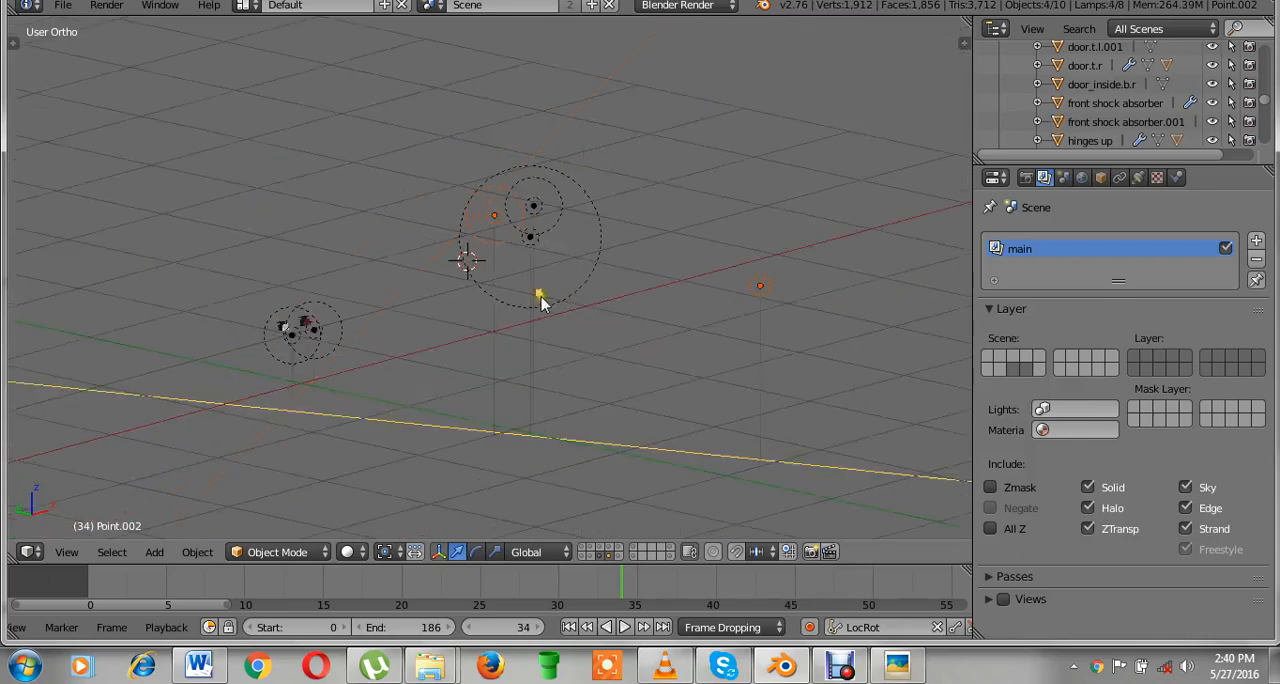
{"action": "scroll", "coordinate": [506, 331], "scroll_direction": "down", "scroll_amount": 3}
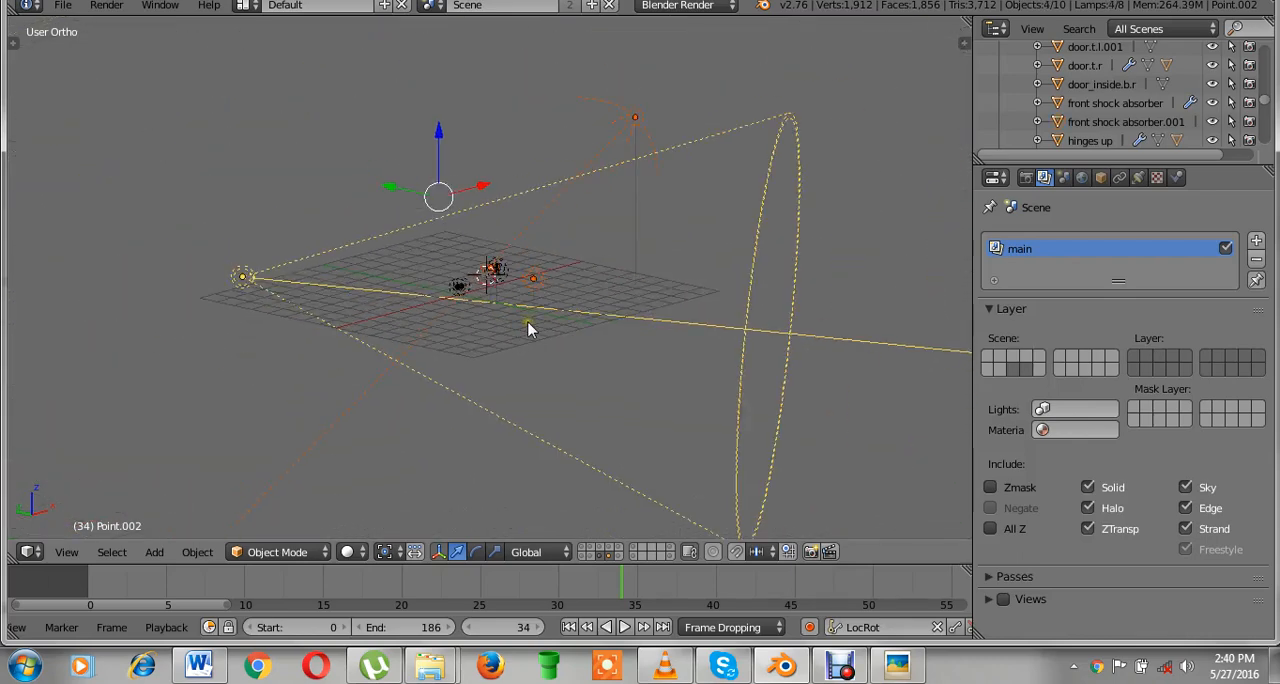
{"action": "key", "text": "m"}
{"action": "left_click", "coordinate": [734, 366]}
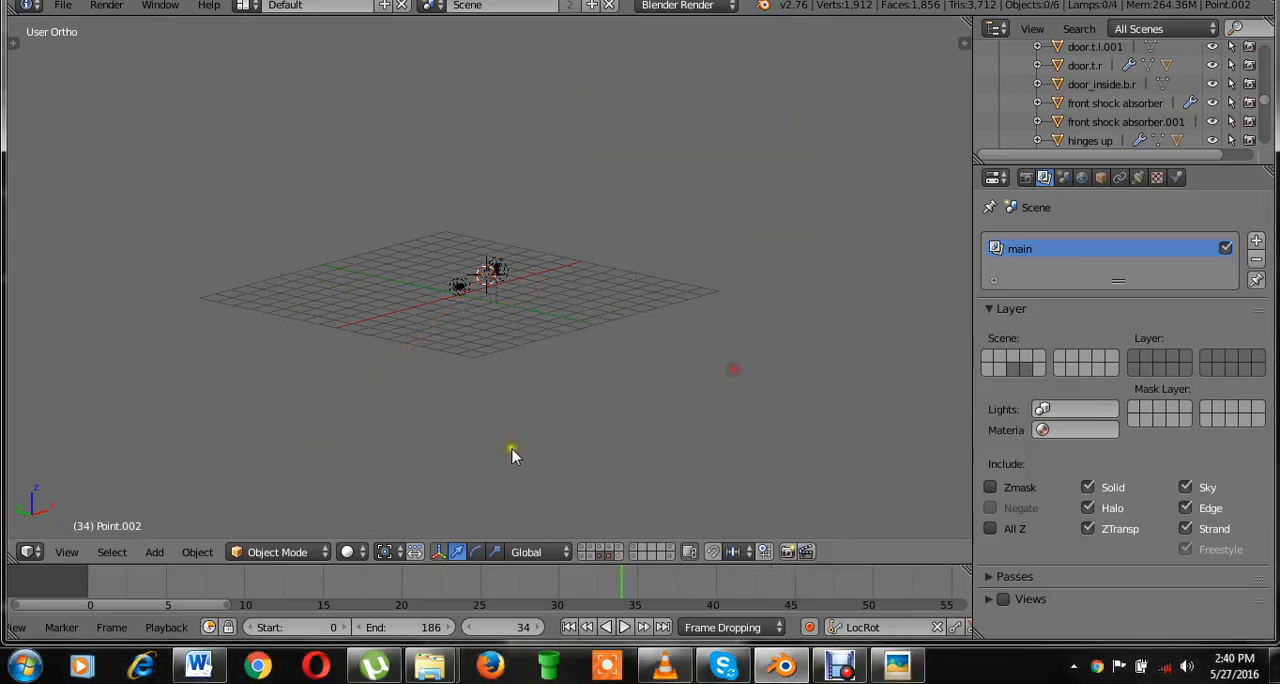
Isolate layer 10 with the moved scene lamps and save over the existing file.
{"action": "left_click", "coordinate": [618, 557]}
{"action": "left_click", "coordinate": [598, 381]}
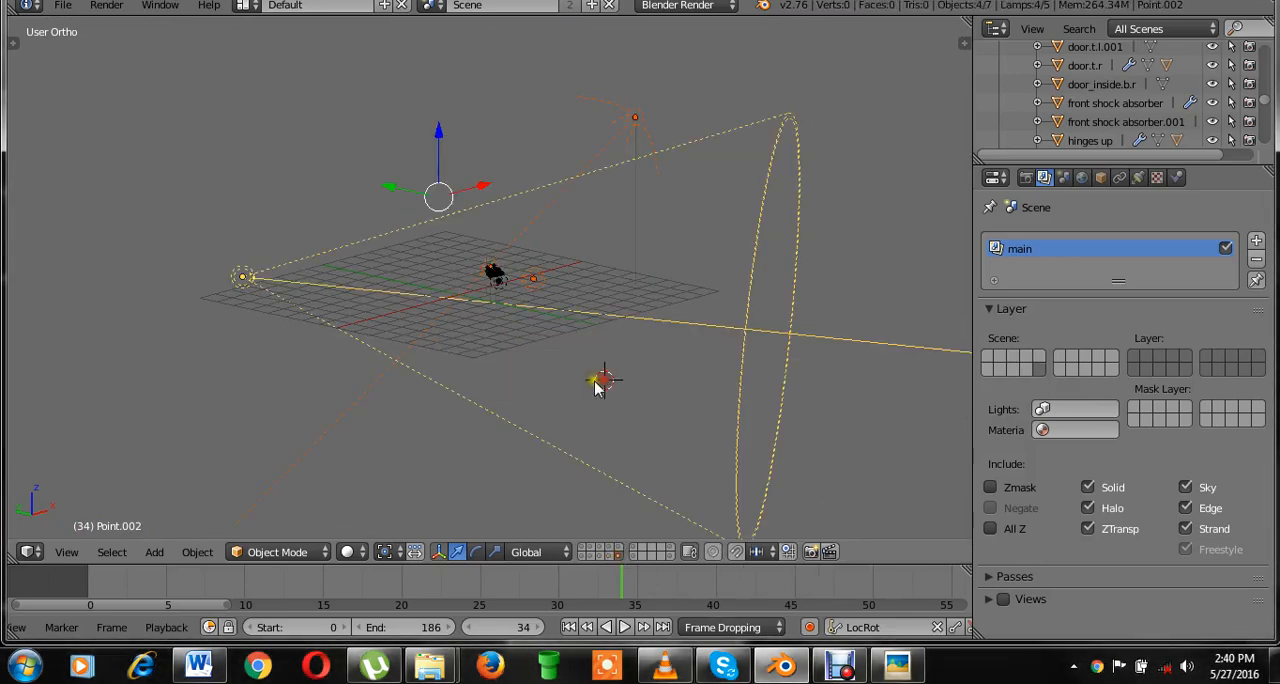
{"action": "scroll", "coordinate": [593, 381], "scroll_direction": "up", "scroll_amount": 10}
{"action": "key", "text": "ctrl+s"}
{"action": "left_click", "coordinate": [592, 380]}
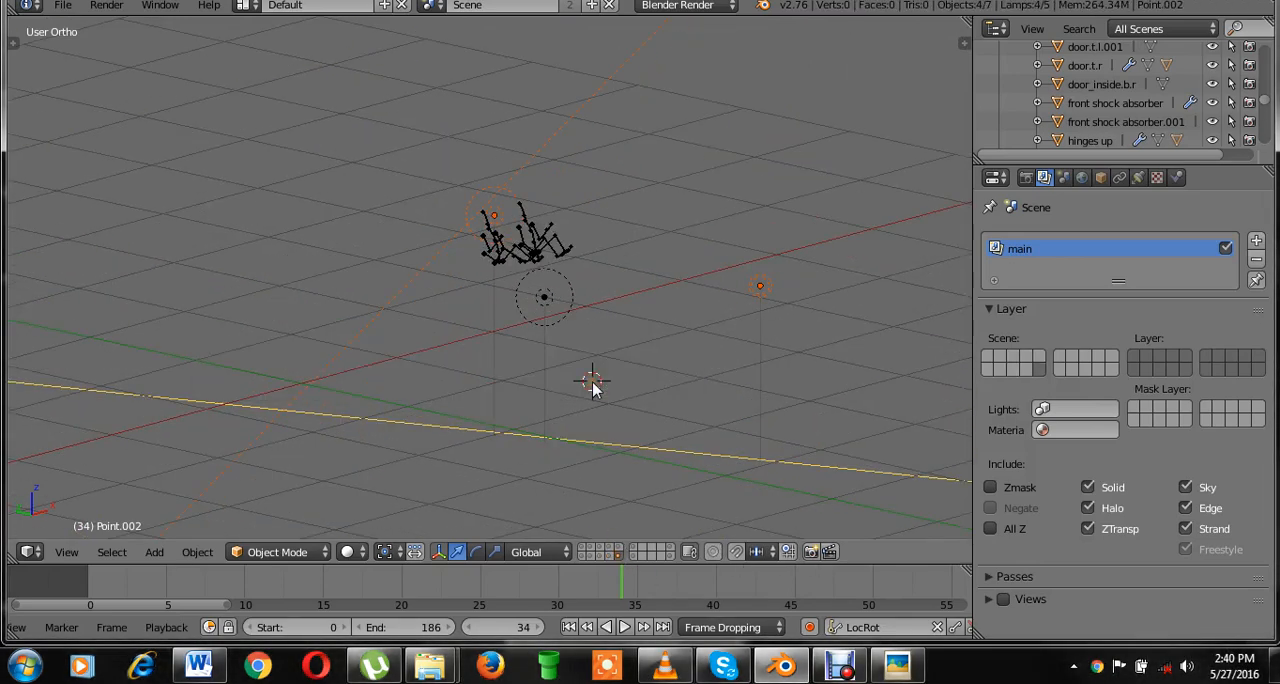
{"action": "key", "text": "ctrl+s"}
{"action": "left_click", "coordinate": [592, 382]}
{"action": "scroll", "coordinate": [592, 381], "scroll_direction": "down", "scroll_amount": 3}
{"action": "key", "text": "ctrl+s"}
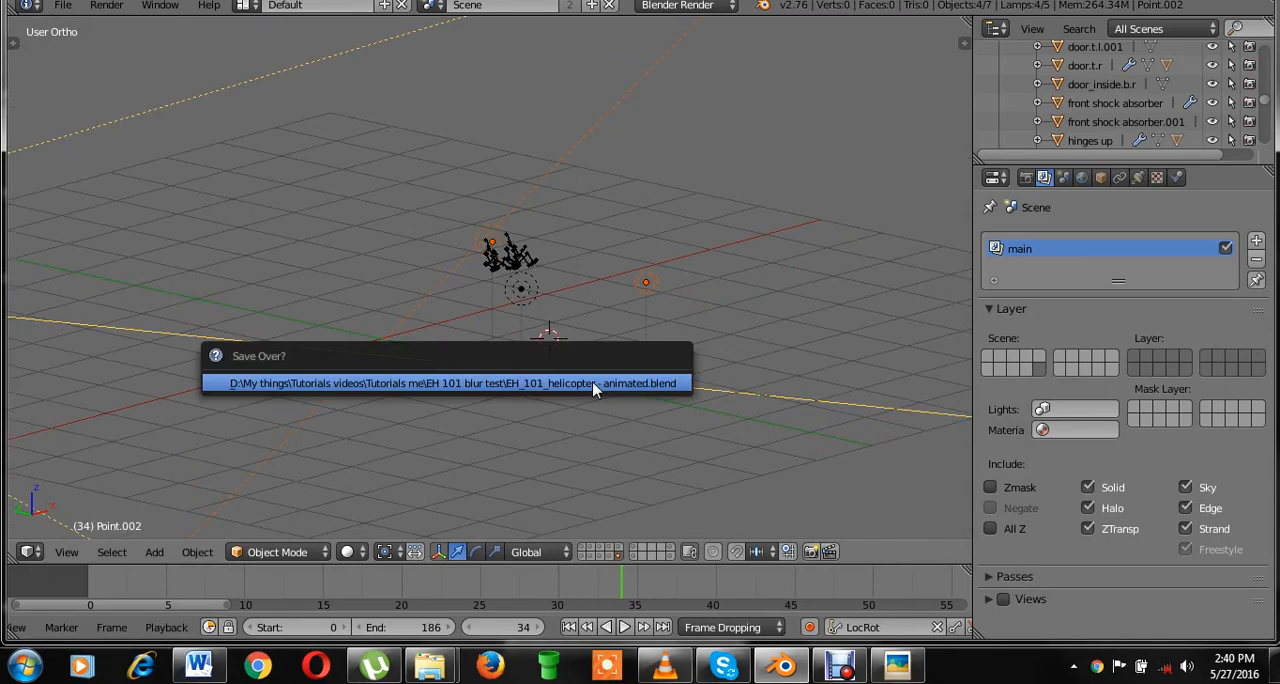
{"action": "left_click", "coordinate": [592, 381]}
Isolate layer 8 with the front and rear light meshes, and show layer 10 together with it.
{"action": "left_click", "coordinate": [600, 555]}
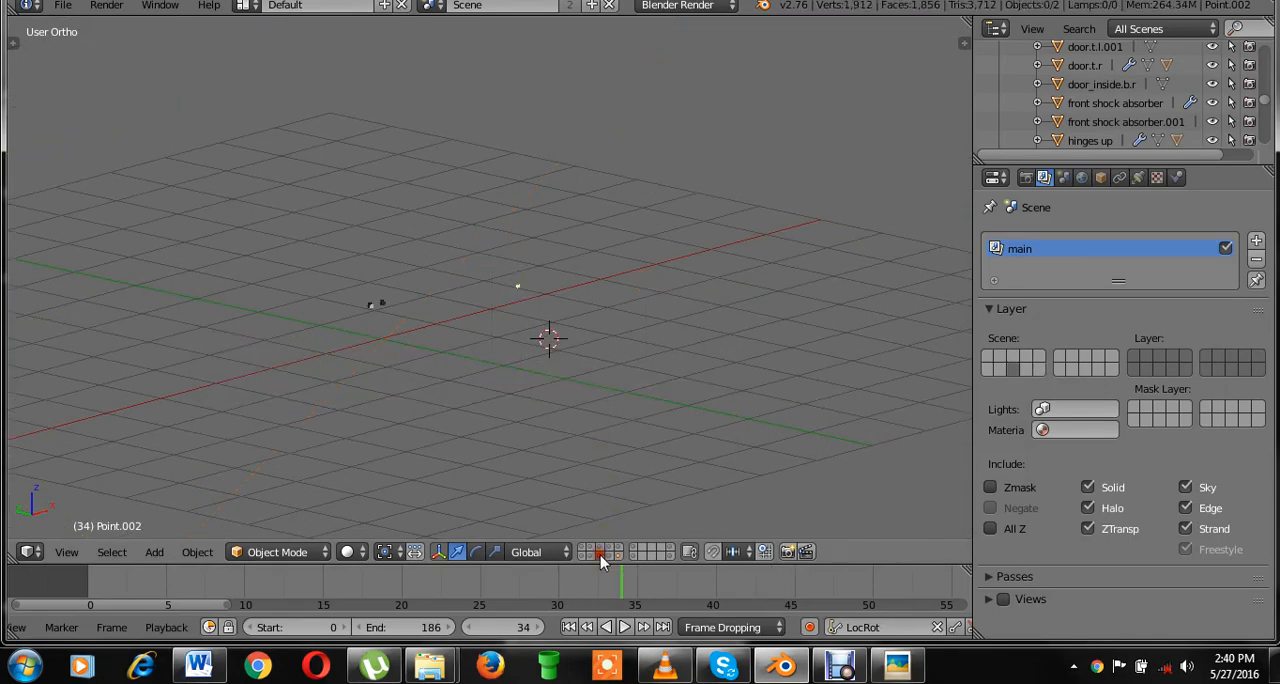
{"action": "scroll", "coordinate": [589, 374], "scroll_direction": "up", "scroll_amount": 8}
{"action": "middle_click_drag", "start_coordinate": [415, 360], "coordinate": [812, 260], "text": "shift"}
{"action": "scroll", "coordinate": [634, 376], "scroll_direction": "up", "scroll_amount": 4}
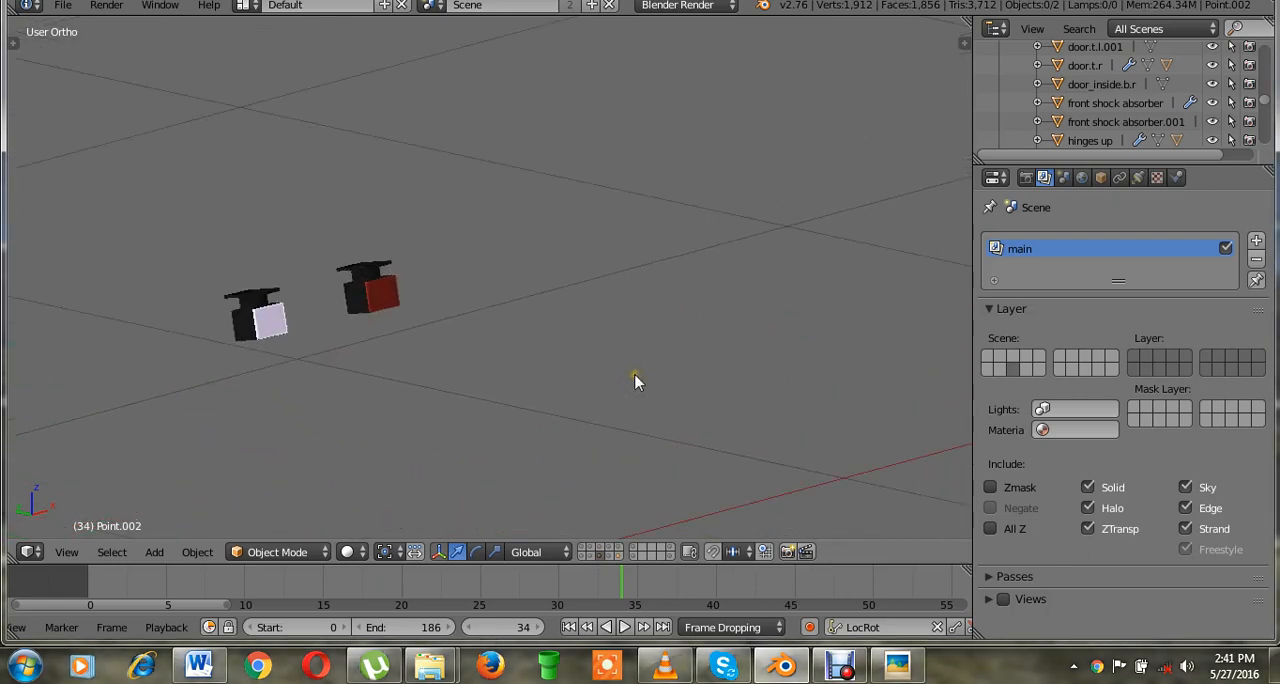
{"action": "left_click", "coordinate": [621, 556], "text": "shift"}
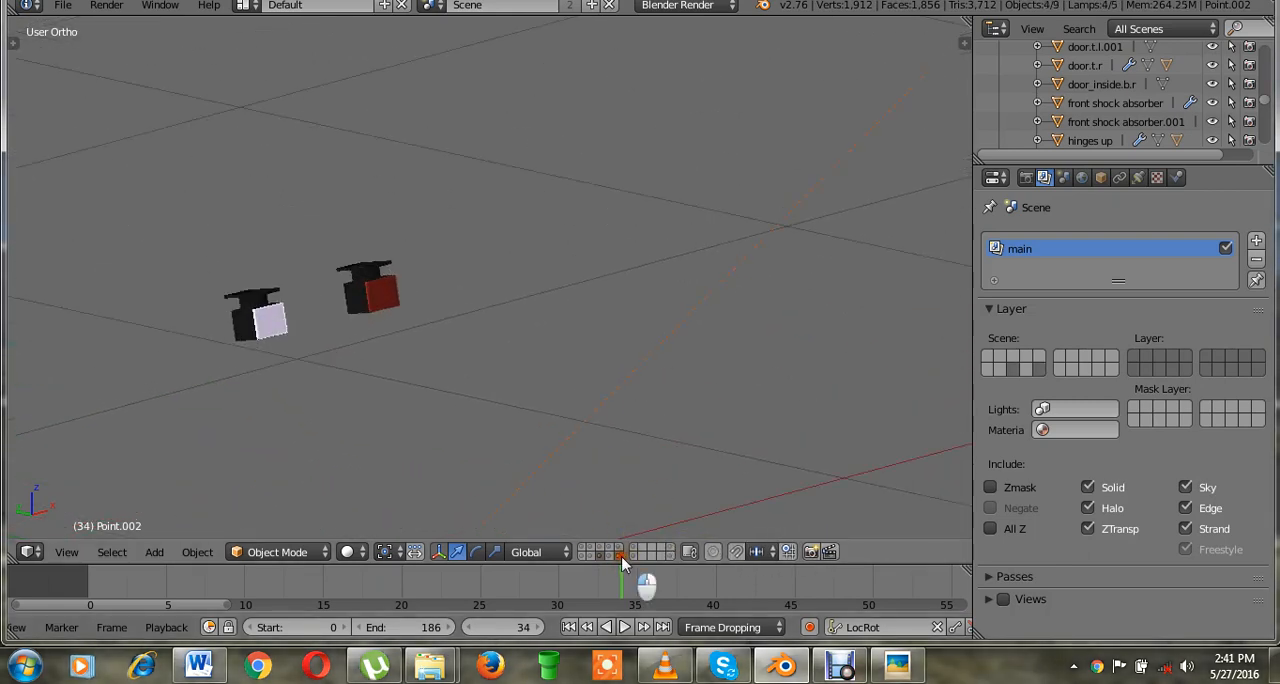
{"action": "left_click", "coordinate": [621, 556], "text": "shift"}
{"action": "left_click", "coordinate": [621, 556], "text": "shift"}
{"action": "scroll", "coordinate": [603, 331], "scroll_direction": "down", "scroll_amount": 9}
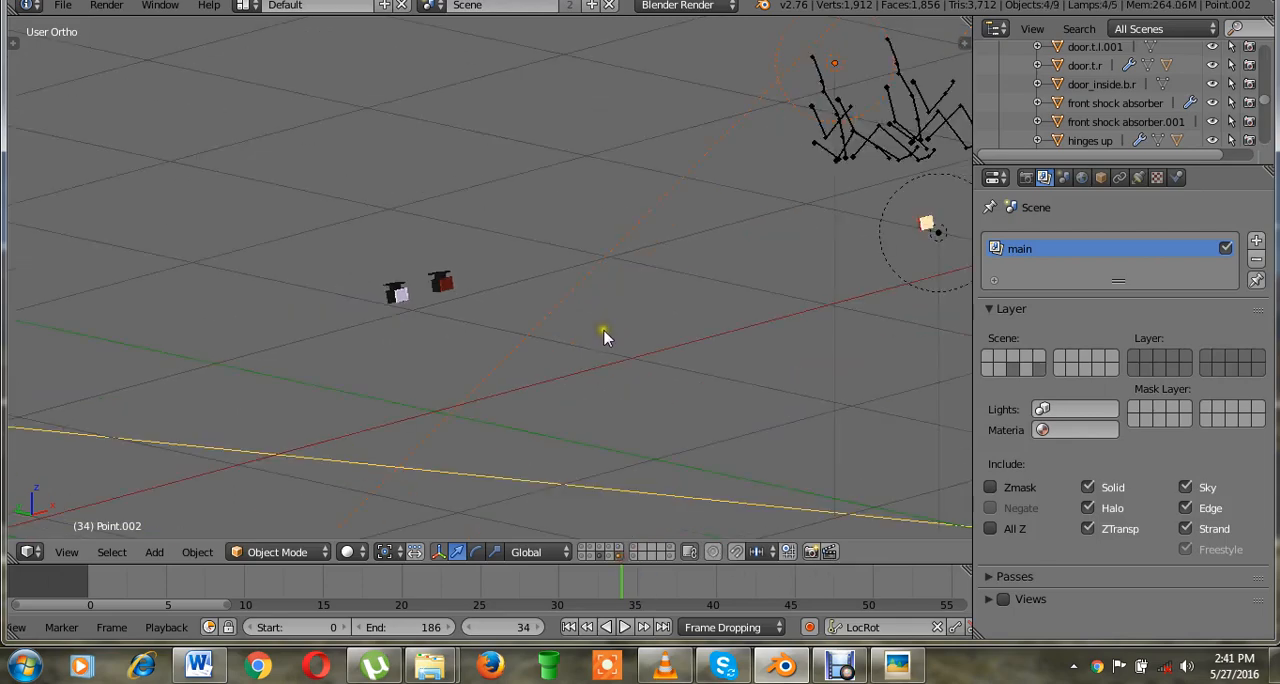
Select the point lamp Point.003 beside the front light mesh to identify it.
{"action": "scroll", "coordinate": [605, 338], "scroll_direction": "up", "scroll_amount": 2}
{"action": "middle_click_drag", "start_coordinate": [750, 356], "coordinate": [558, 376], "text": "shift"}
{"action": "scroll", "coordinate": [558, 376], "scroll_direction": "up", "scroll_amount": 6}
{"action": "right_click", "coordinate": [735, 258]}
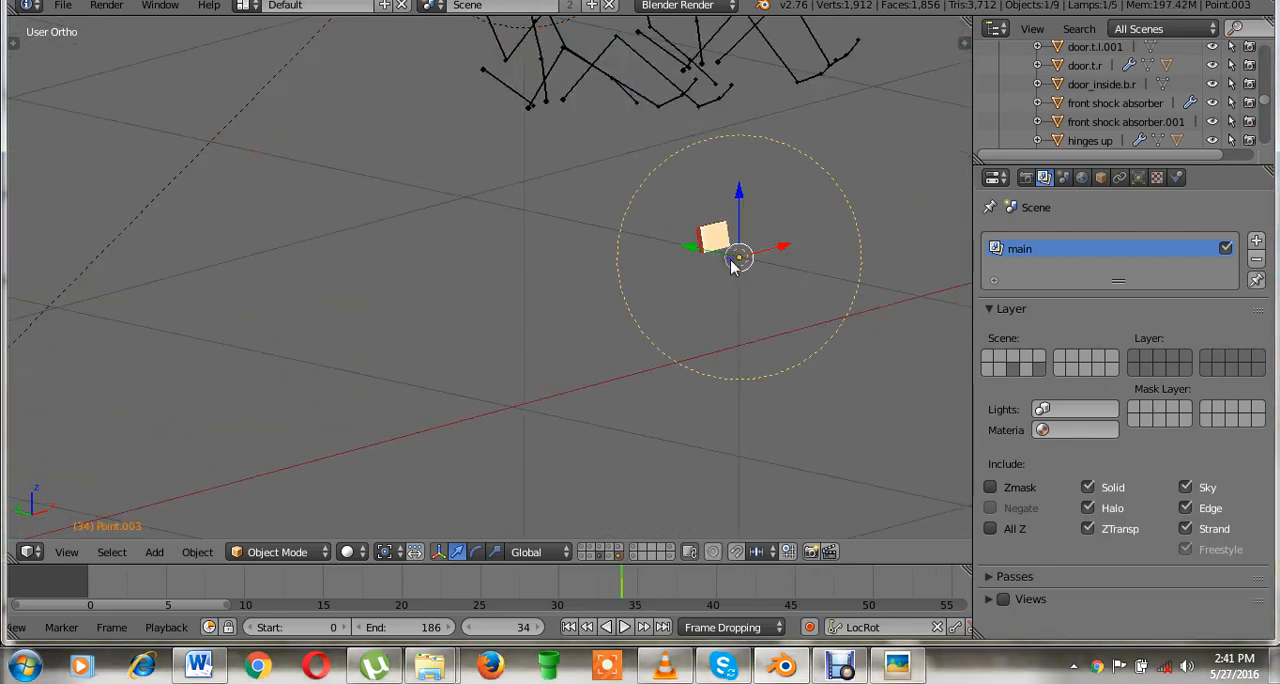
Switch to the front view and show the helicopter body and remaining lamp layers together with the light meshes.
{"action": "key", "text": "KP_1"}
{"action": "scroll", "coordinate": [578, 527], "scroll_direction": "down", "scroll_amount": 1}
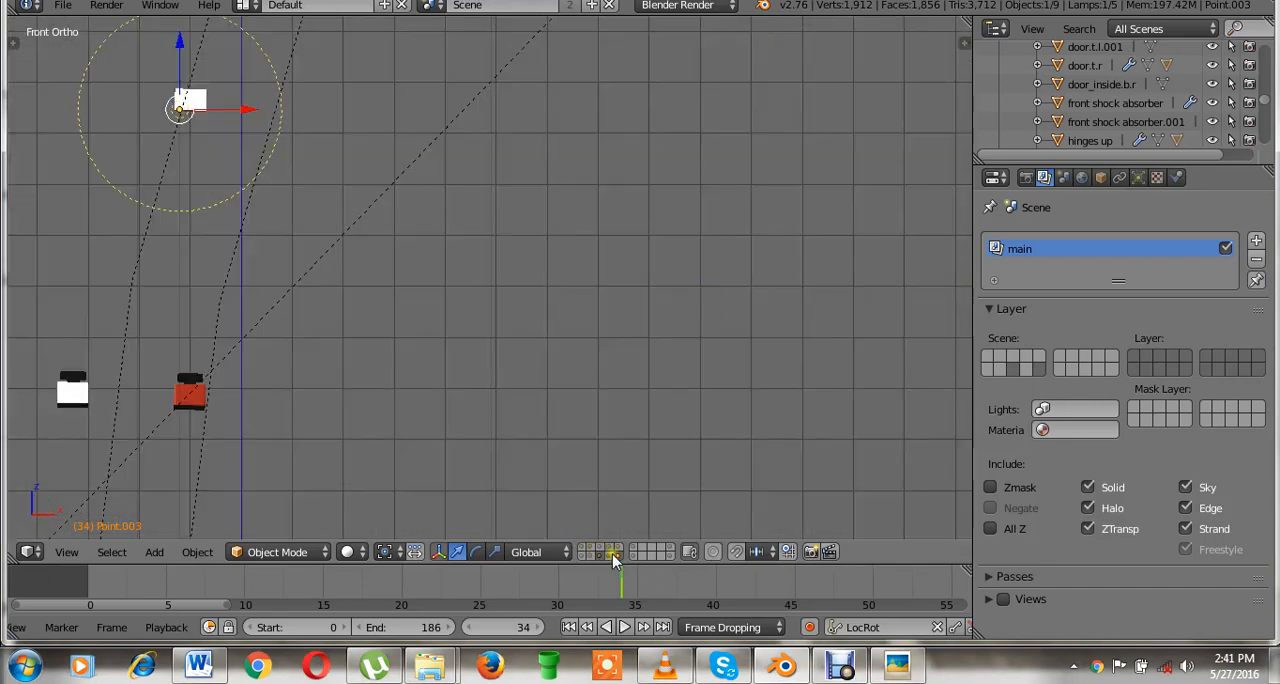
{"action": "middle_click_drag", "start_coordinate": [428, 398], "coordinate": [700, 394], "text": "shift"}
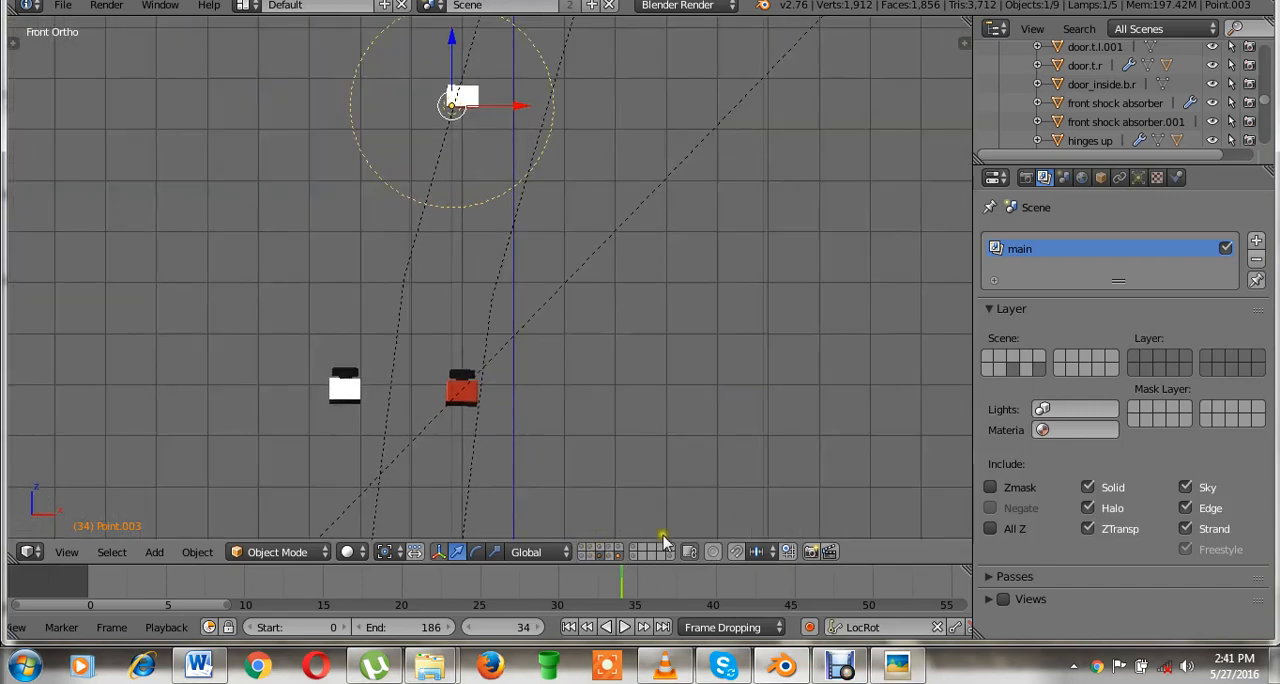
{"action": "left_click", "coordinate": [587, 552]}
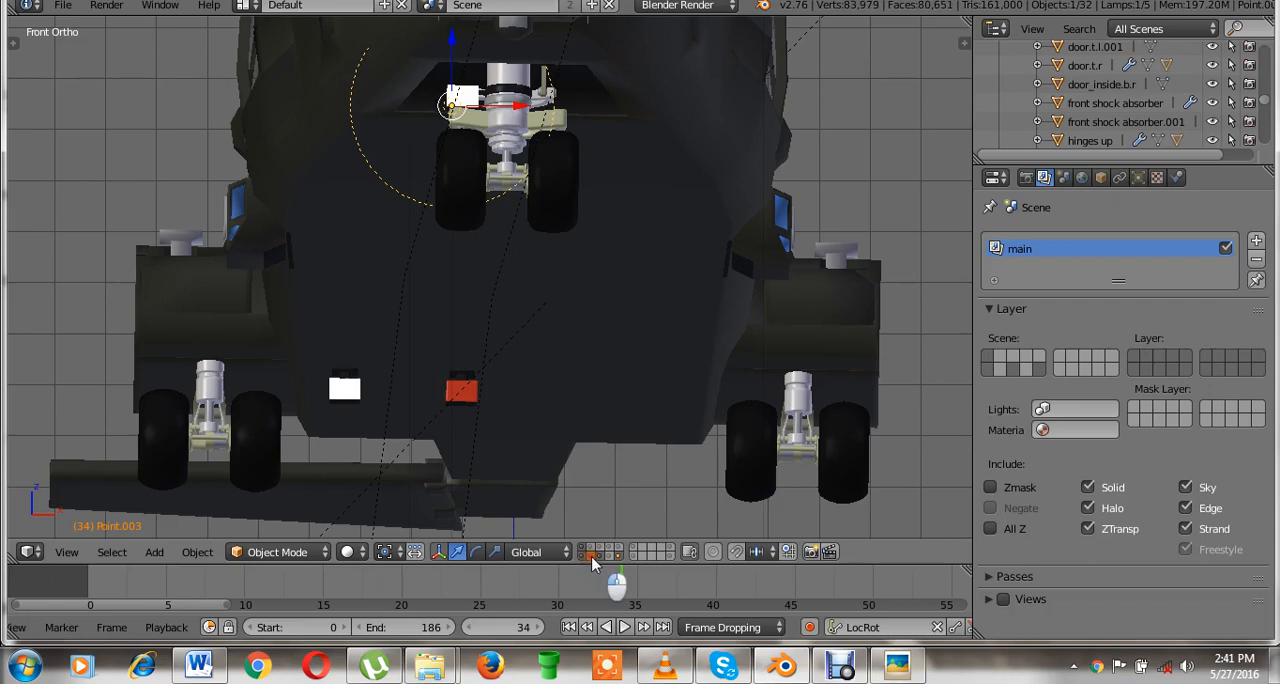
{"action": "left_click", "coordinate": [607, 549], "text": "shift"}
{"action": "left_click", "coordinate": [618, 548], "text": "shift"}
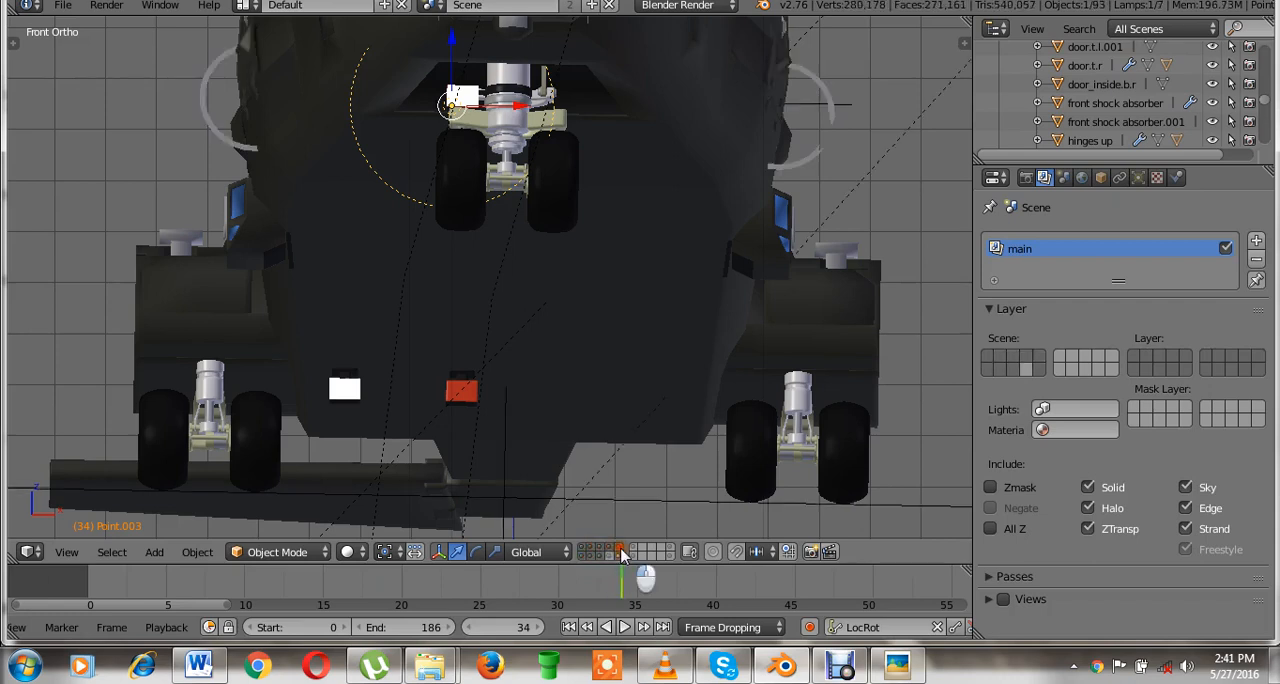
{"action": "left_click", "coordinate": [611, 556], "text": "shift"}
{"action": "scroll", "coordinate": [460, 438], "scroll_direction": "up", "scroll_amount": 2}
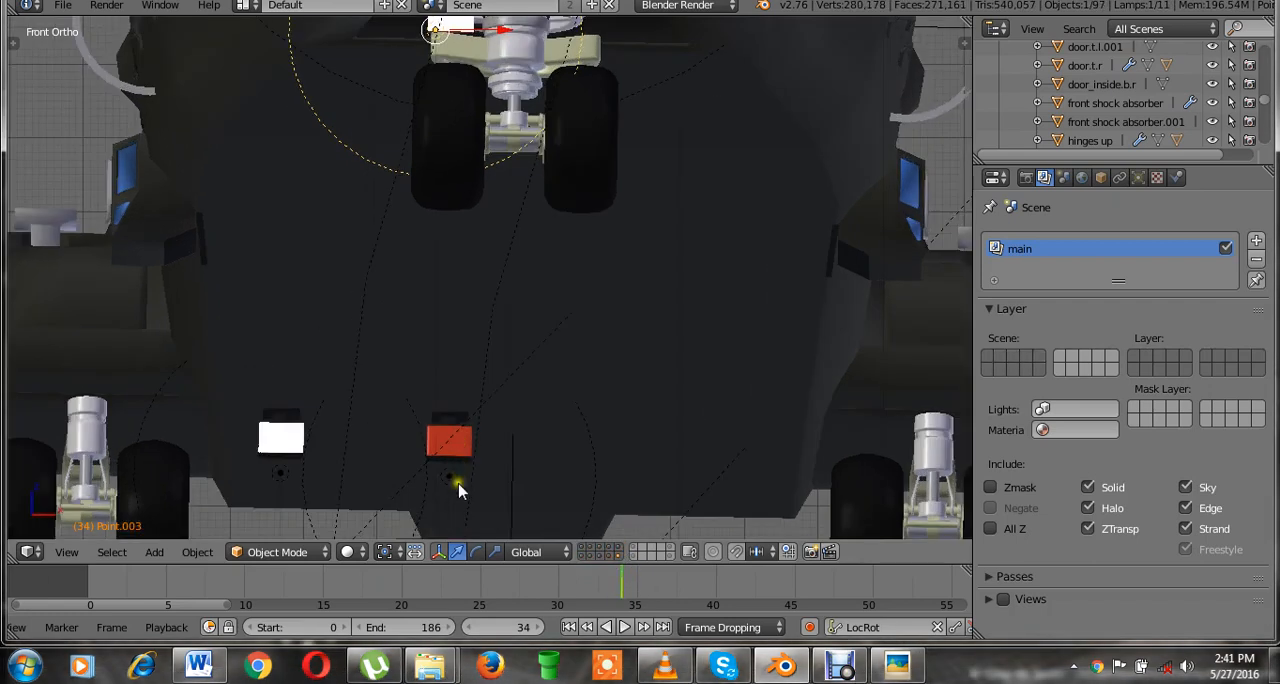
Select the point lamps Point.007 and Point.006 below the red and white rear lights, and move both to layer 8.
{"action": "right_click", "coordinate": [450, 476]}
{"action": "scroll", "coordinate": [450, 470], "scroll_direction": "down", "scroll_amount": 3}
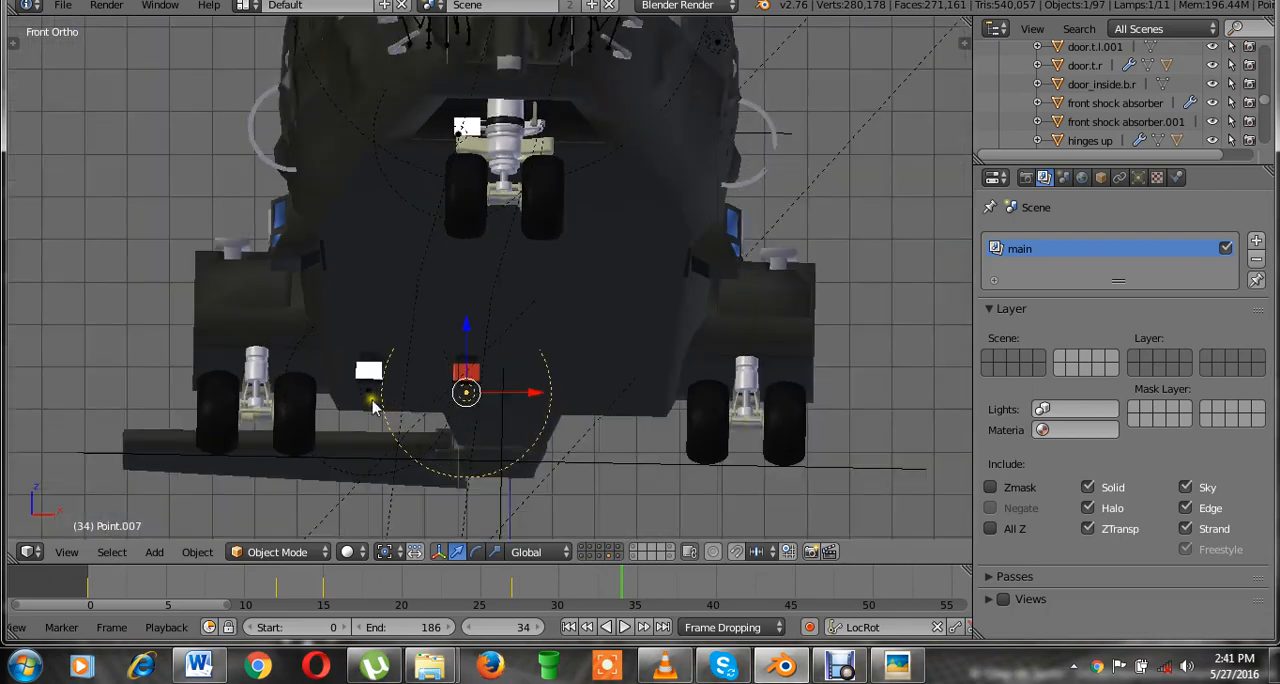
{"action": "right_click", "coordinate": [385, 412], "text": "shift"}
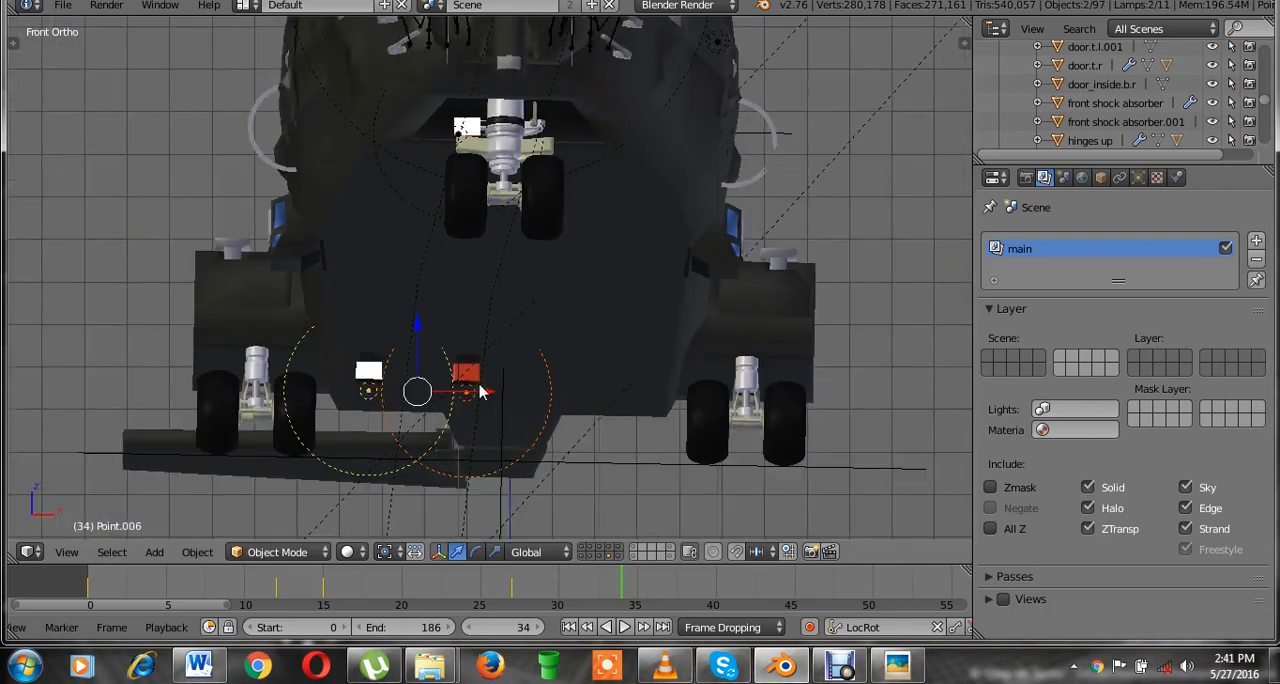
{"action": "key", "text": "m"}
{"action": "left_click", "coordinate": [845, 445]}
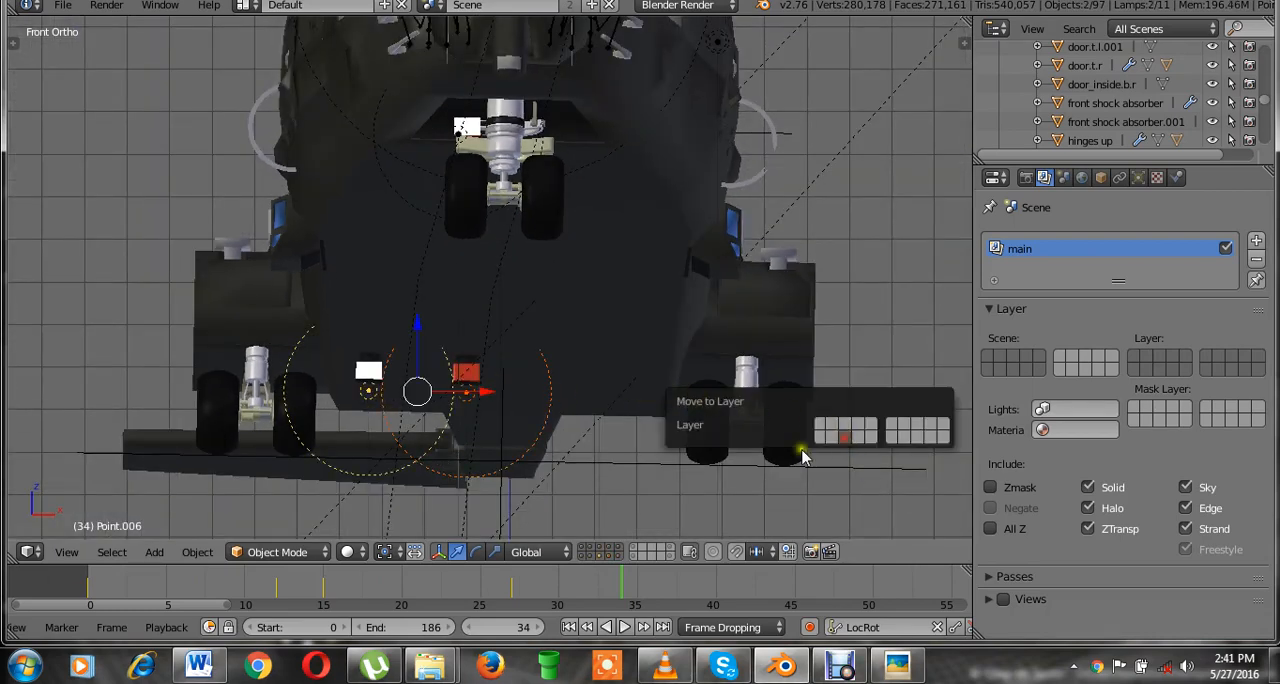
Isolate layer 8 with the light meshes and the two rear lamps, and save over the existing file.
{"action": "left_click", "coordinate": [600, 555]}
{"action": "middle_click_drag", "start_coordinate": [700, 381], "coordinate": [583, 372]}
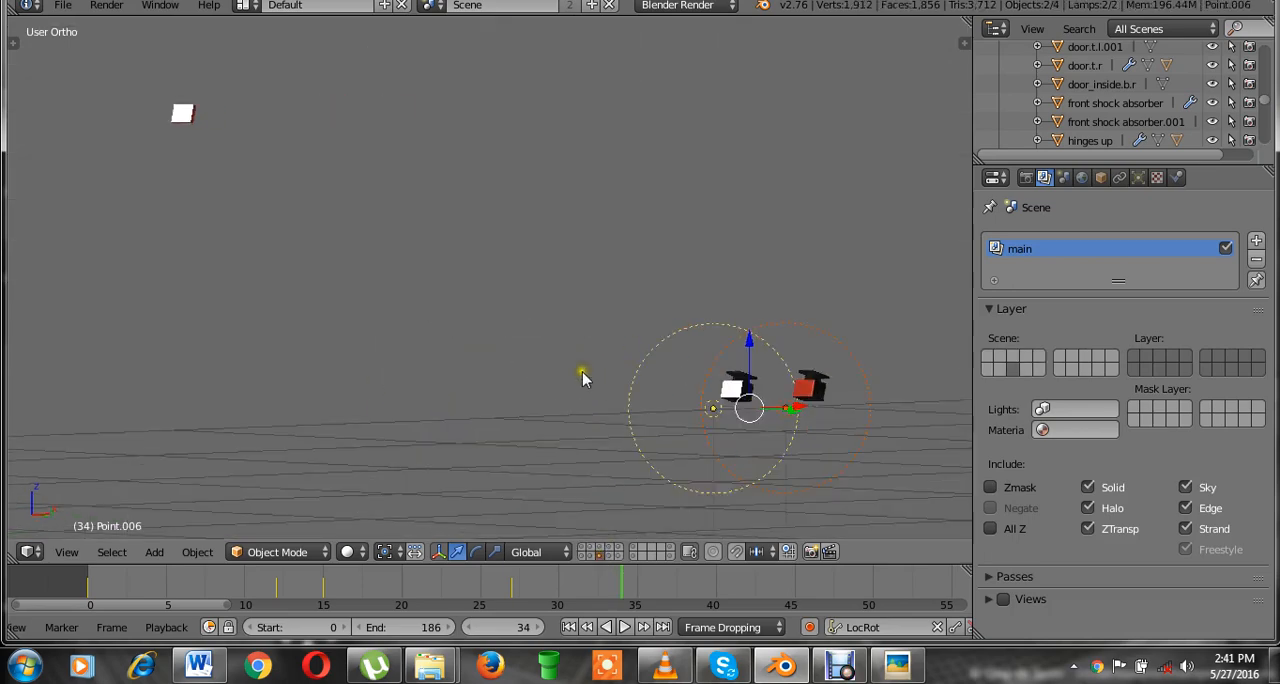
{"action": "scroll", "coordinate": [583, 372], "scroll_direction": "up", "scroll_amount": 1}
{"action": "key", "text": "ctrl+s"}
{"action": "left_click", "coordinate": [583, 372]}
Show layer 9 together with layer 8, move the lamp Point.008 to layer 8, and isolate that layer.
{"action": "scroll", "coordinate": [583, 372], "scroll_direction": "down", "scroll_amount": 3}
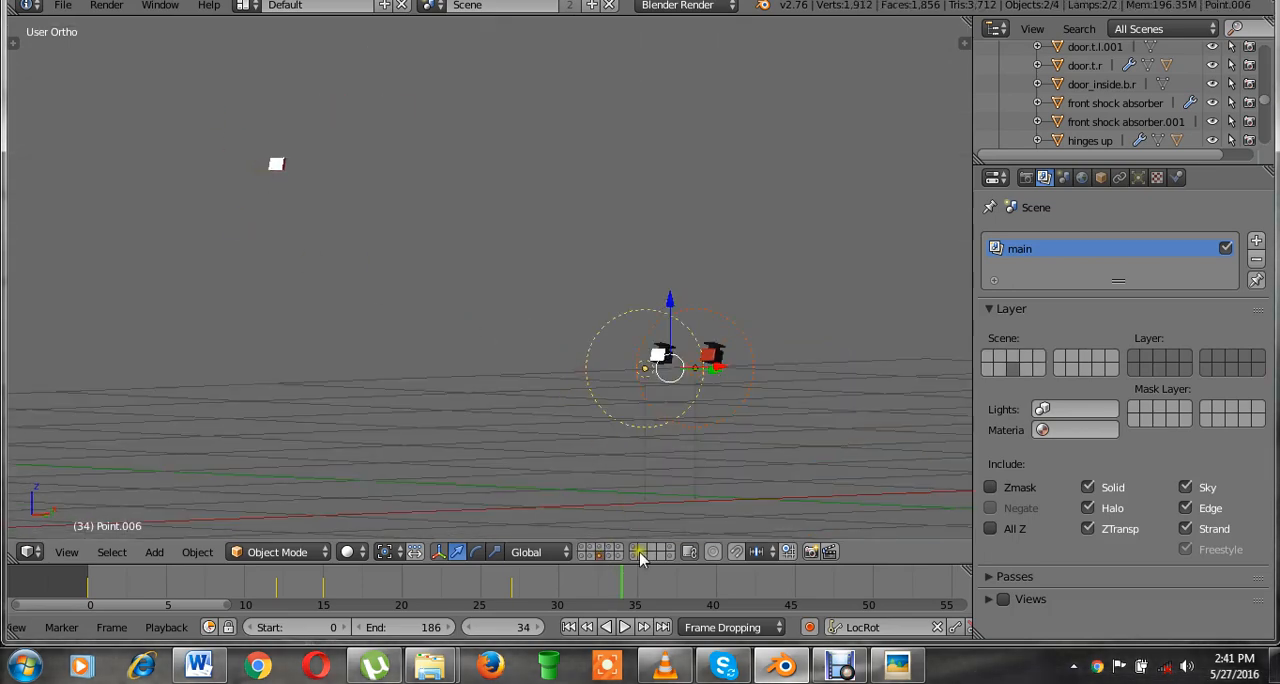
{"action": "right_click", "coordinate": [322, 57]}
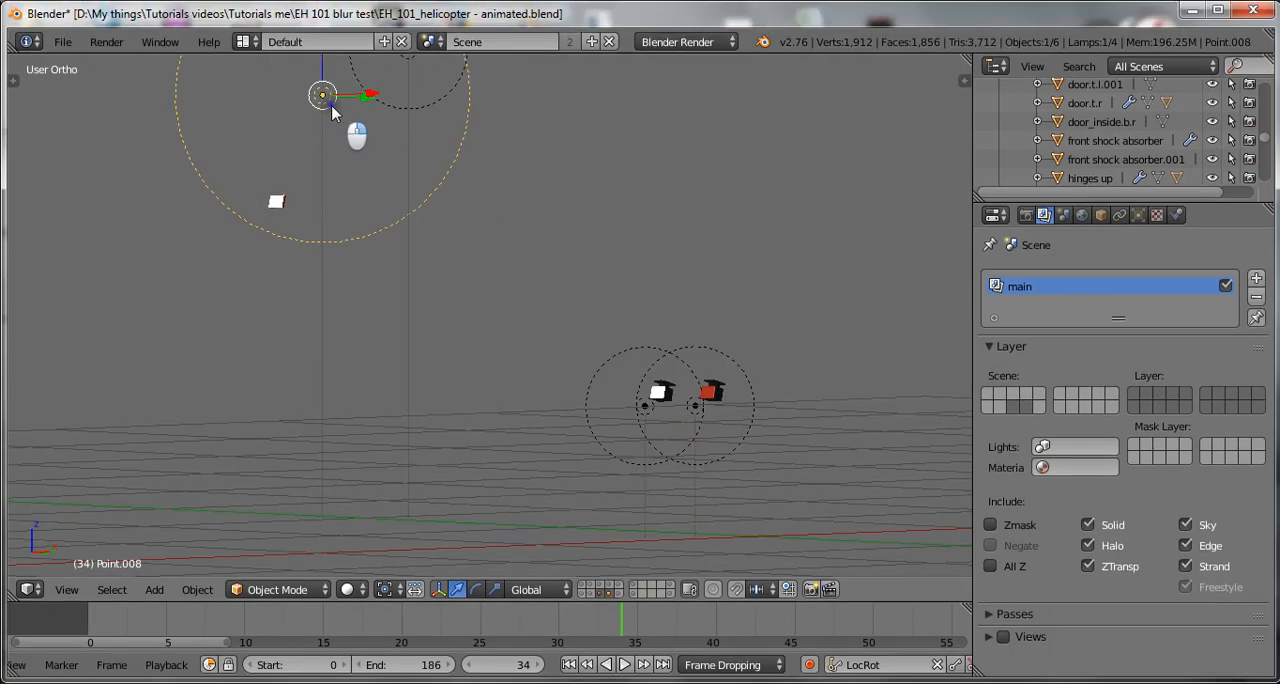
{"action": "key", "text": "m"}
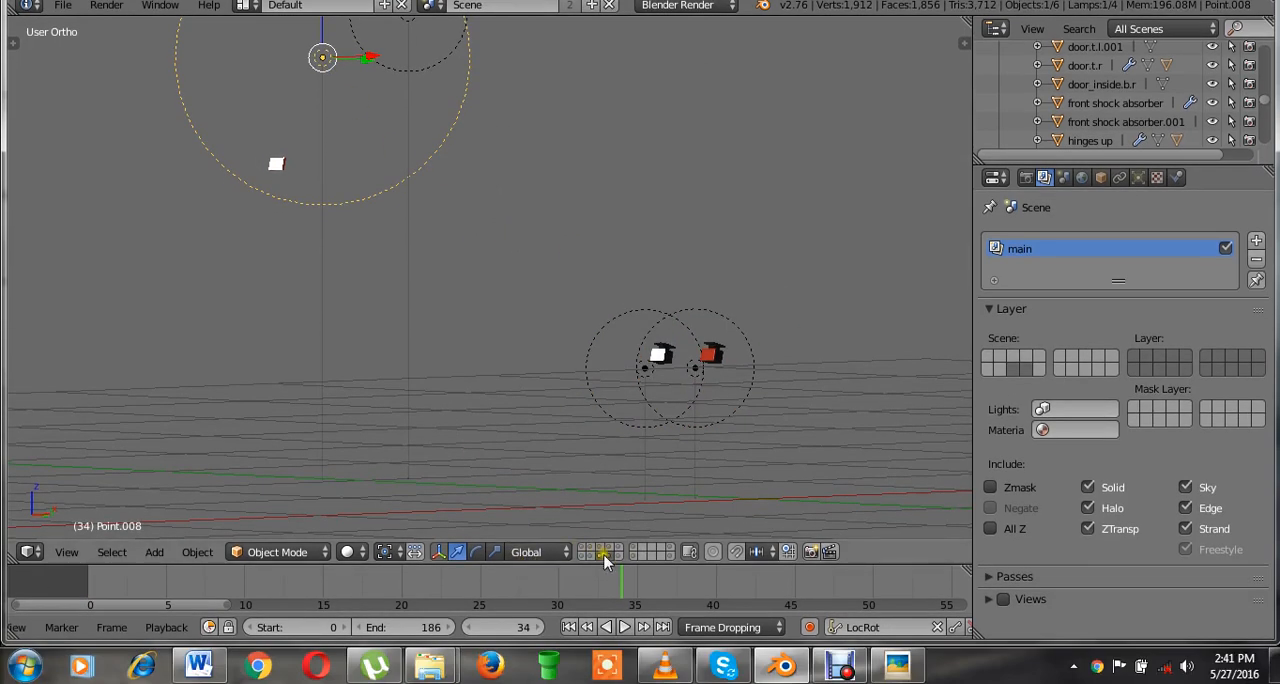
{"action": "left_click", "coordinate": [598, 556]}
Show layer 9 again together with layer 8, switch to the camera view, and save over the existing file.
{"action": "middle_click_drag", "start_coordinate": [680, 257], "coordinate": [563, 360]}
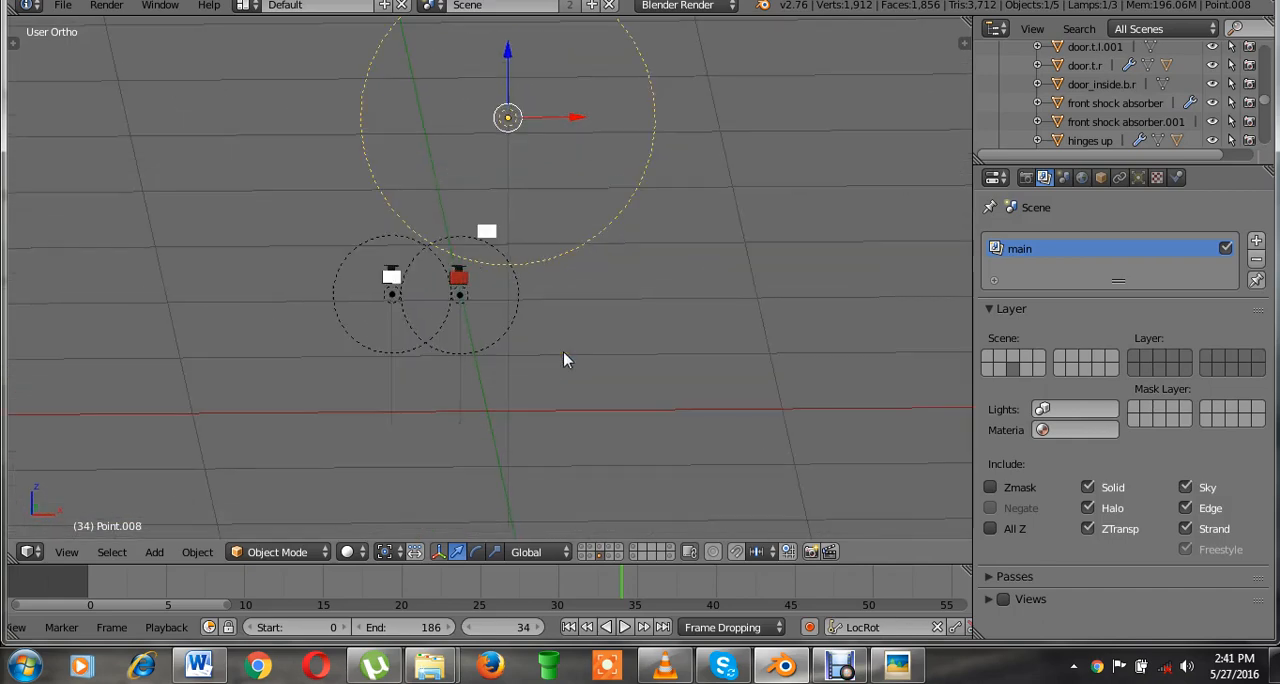
{"action": "scroll", "coordinate": [563, 360], "scroll_direction": "up", "scroll_amount": 1}
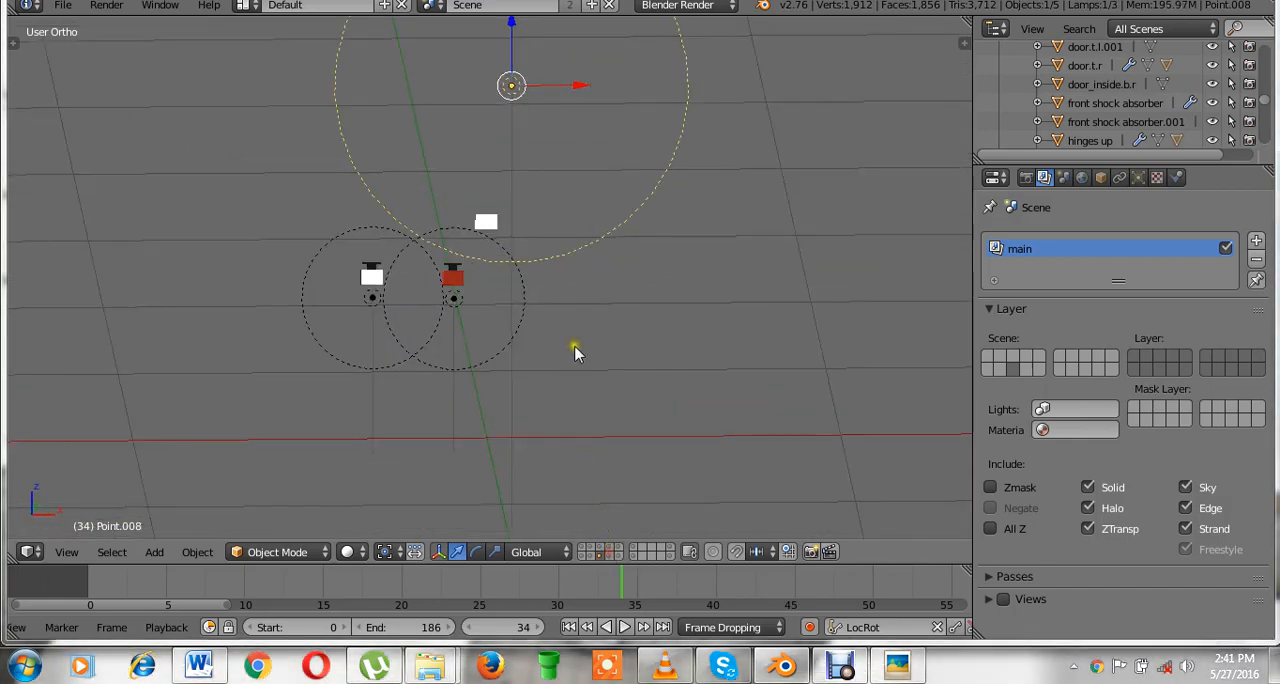
{"action": "left_click", "coordinate": [610, 556], "text": "shift"}
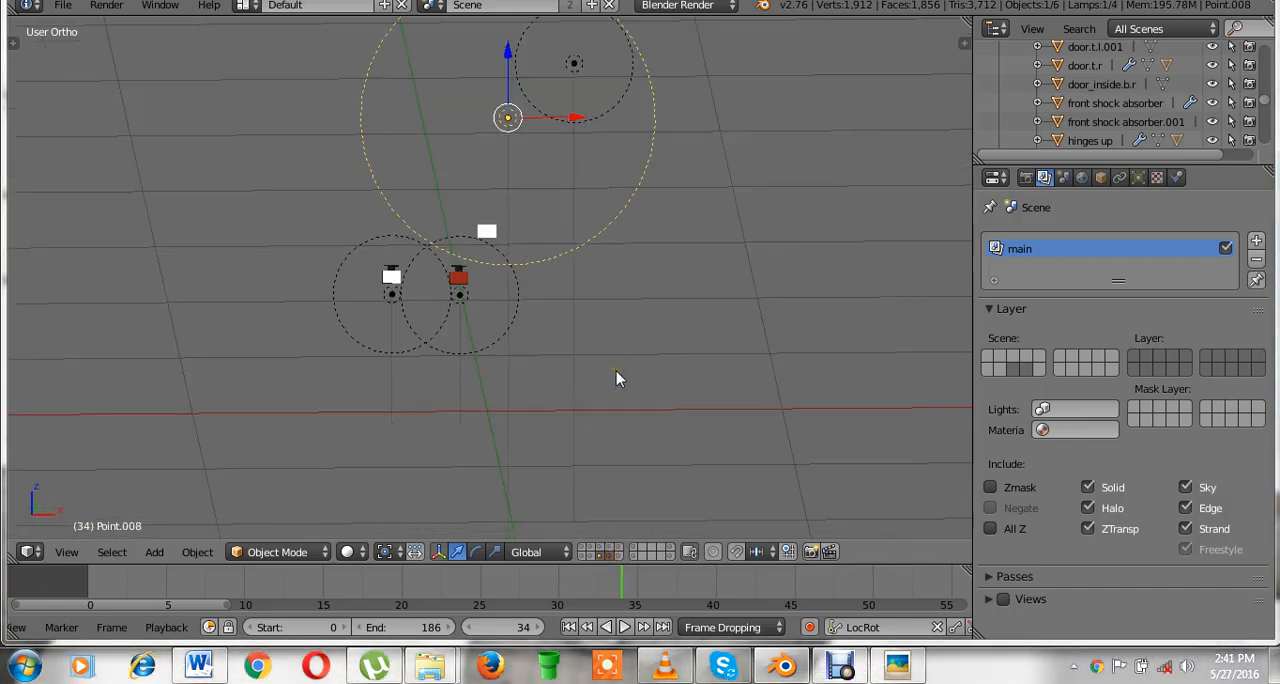
{"action": "key", "text": "KP_0"}
{"action": "key", "text": "ctrl+s"}
{"action": "key", "text": "Return"}
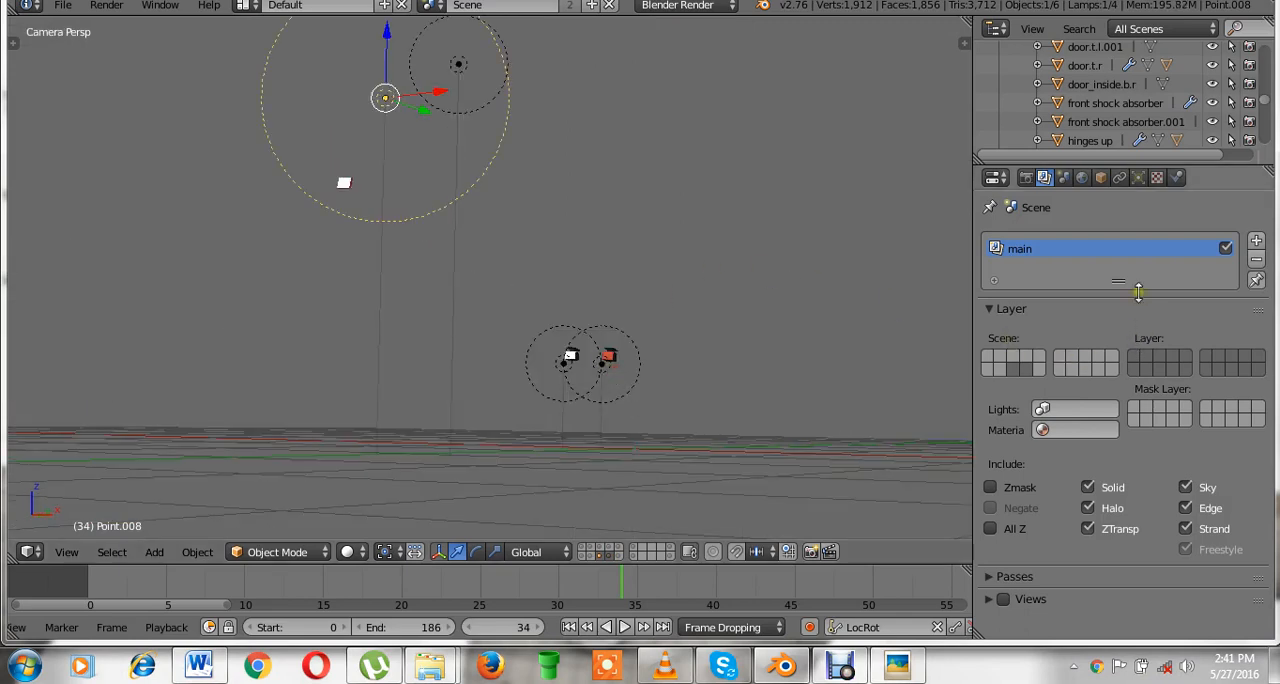
Open the lamp settings and examine the lamps Point.008 and Point.004.
{"action": "left_click", "coordinate": [1138, 177]}
{"action": "scroll", "coordinate": [517, 171], "scroll_direction": "down", "scroll_amount": 2}
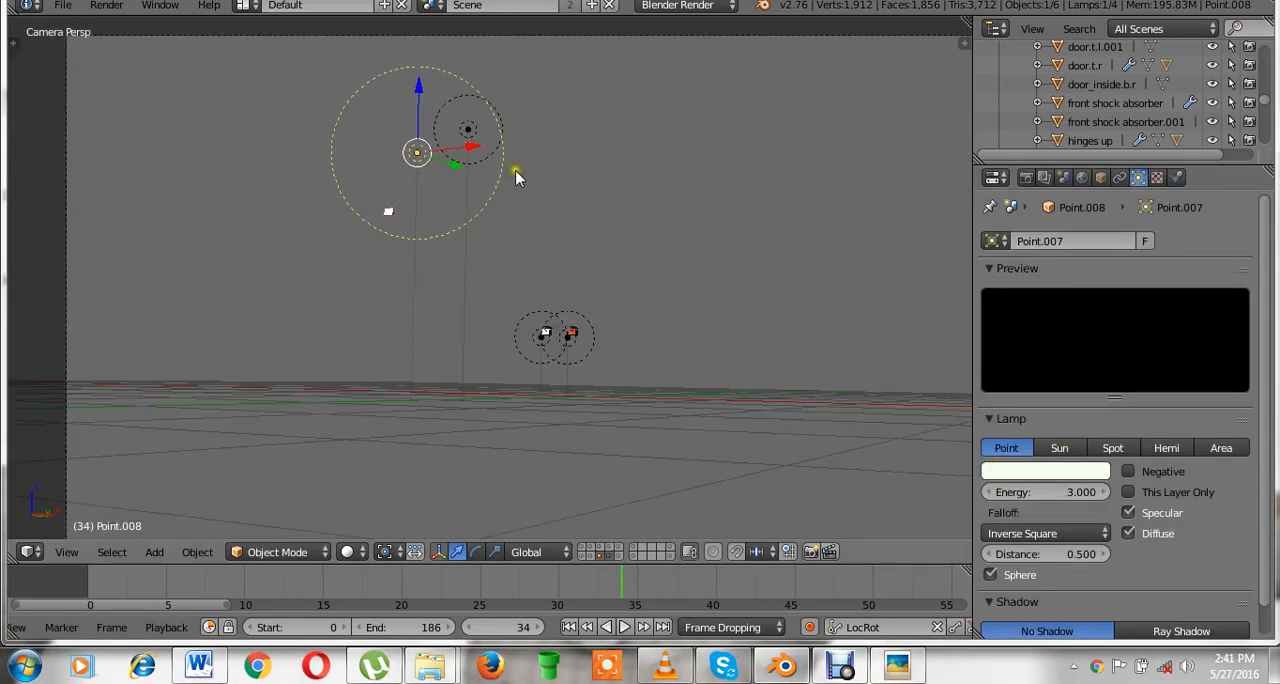
{"action": "right_click", "coordinate": [472, 136]}
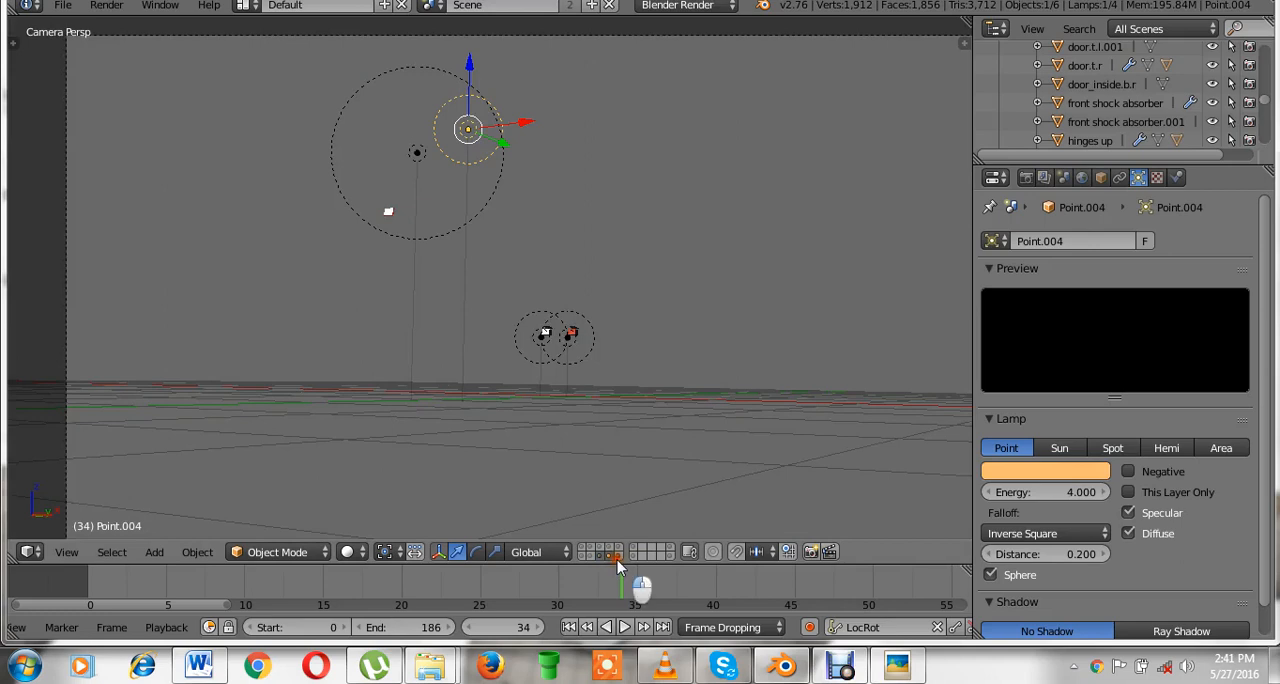
Show layer 10 as well, move the lamp Point.003 near the front light to layer 8, and isolate layer 8.
{"action": "left_click", "coordinate": [617, 557], "text": "shift"}
{"action": "right_click", "coordinate": [365, 246]}
{"action": "scroll", "coordinate": [420, 231], "scroll_direction": "up", "scroll_amount": 3}
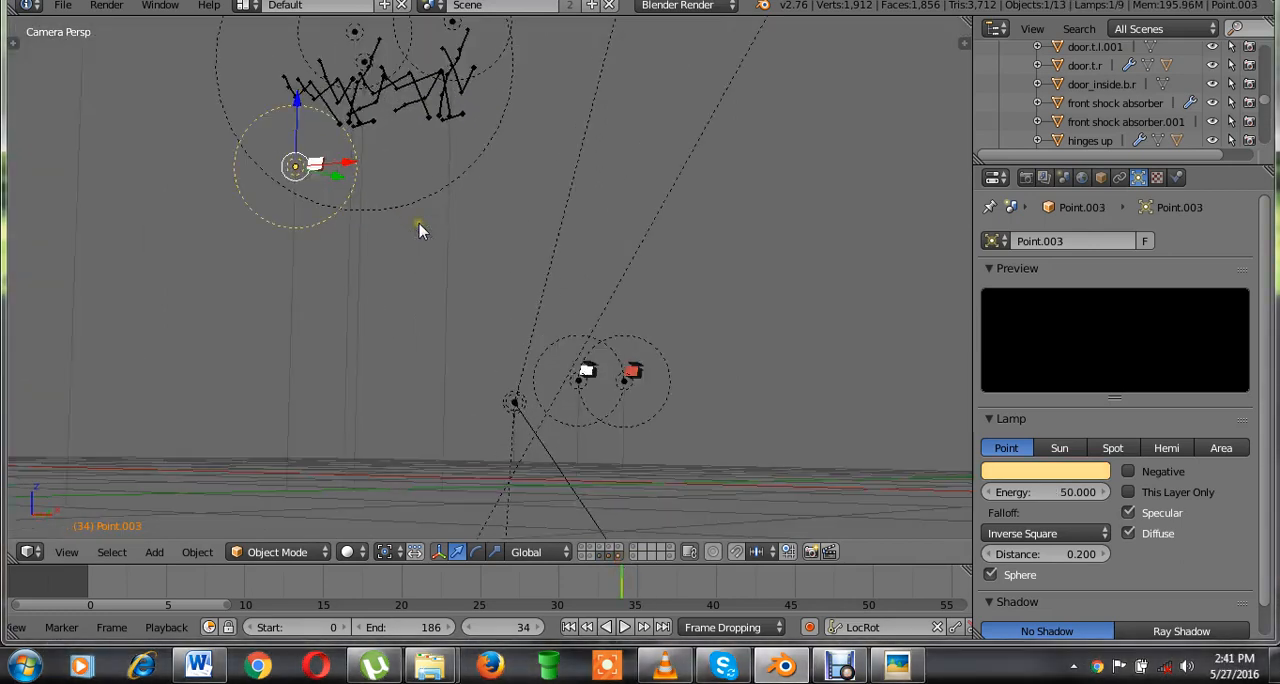
{"action": "key", "text": "m"}
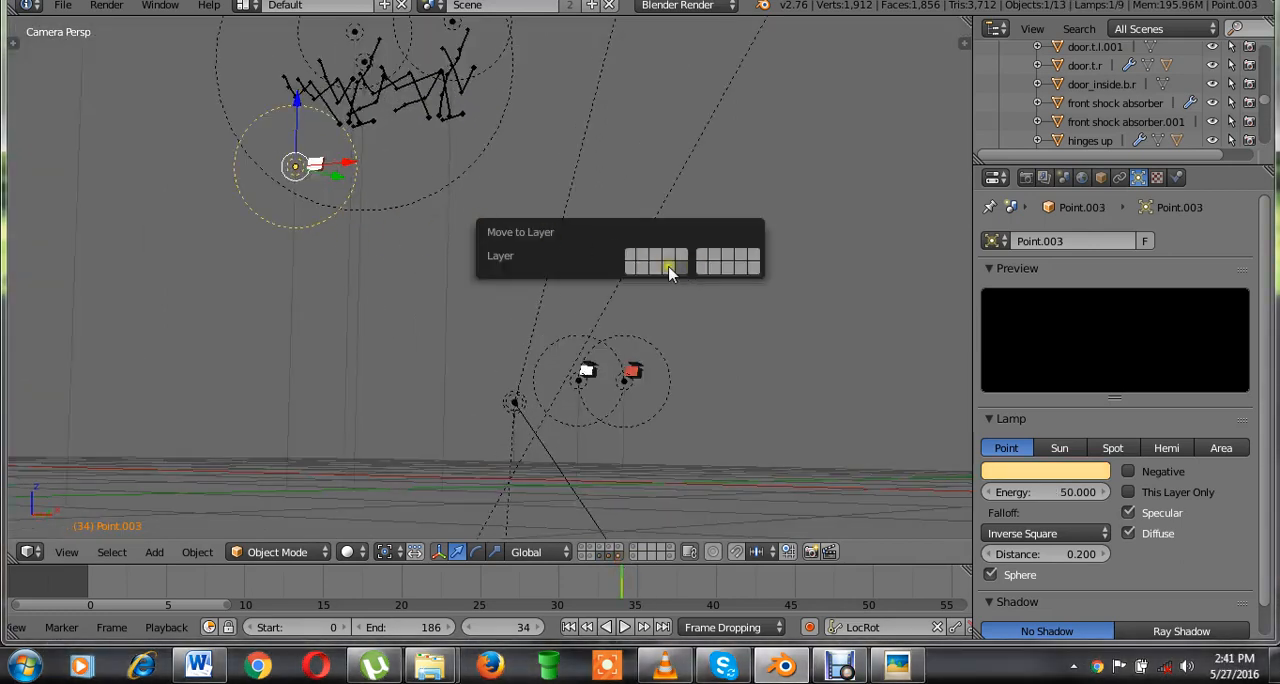
{"action": "left_click", "coordinate": [600, 558]}
Select the lamp Point.008 on layer 8 and move it to layer 10.
{"action": "right_click", "coordinate": [450, 217]}
{"action": "key", "text": "m"}
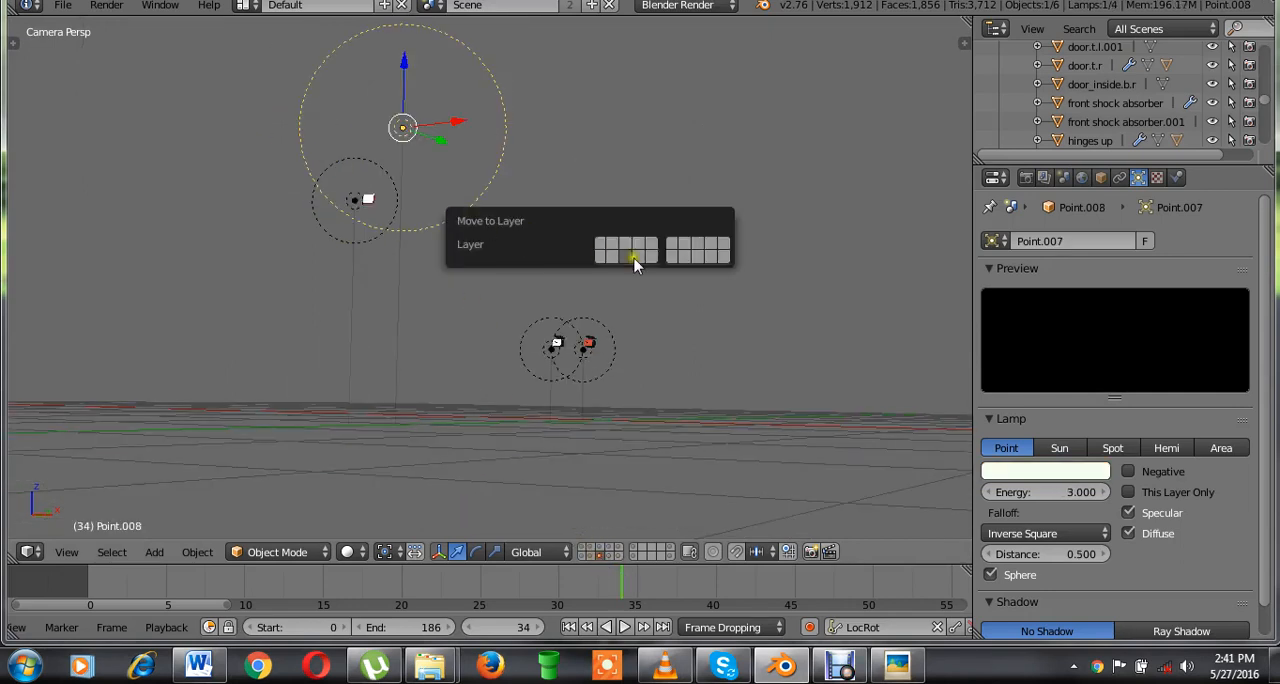
{"action": "left_click", "coordinate": [651, 259]}
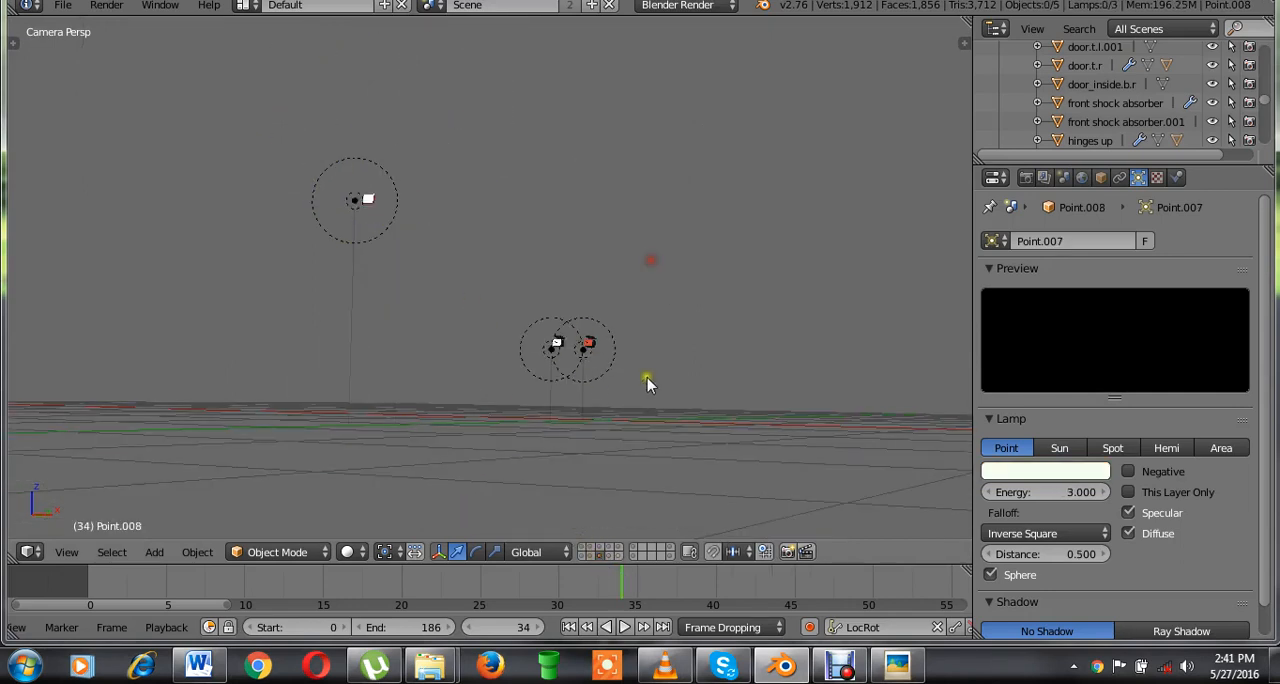
{"action": "scroll", "coordinate": [755, 311], "scroll_direction": "down", "scroll_amount": 2}
{"action": "left_click", "coordinate": [738, 303]}
{"action": "scroll", "coordinate": [628, 319], "scroll_direction": "up", "scroll_amount": 2}
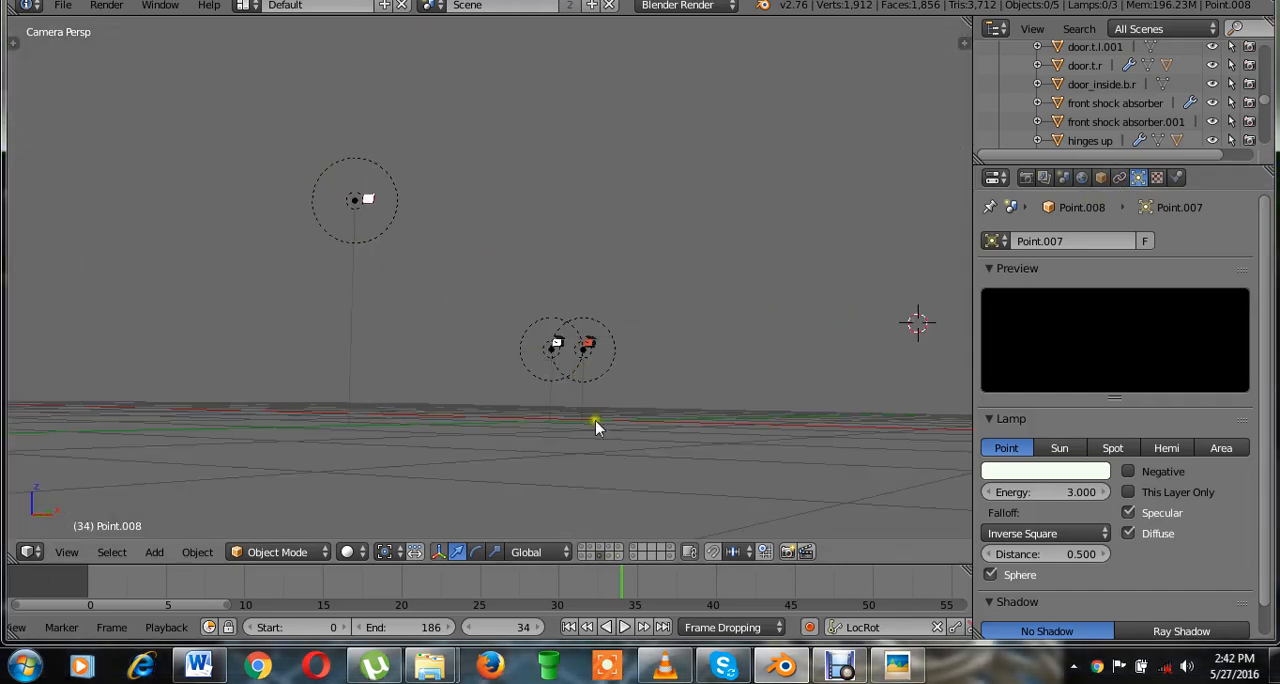
Examine the rotor and fuselage layers one after another through the camera.
{"action": "left_click", "coordinate": [600, 551]}
{"action": "scroll", "coordinate": [670, 340], "scroll_direction": "down", "scroll_amount": 5}
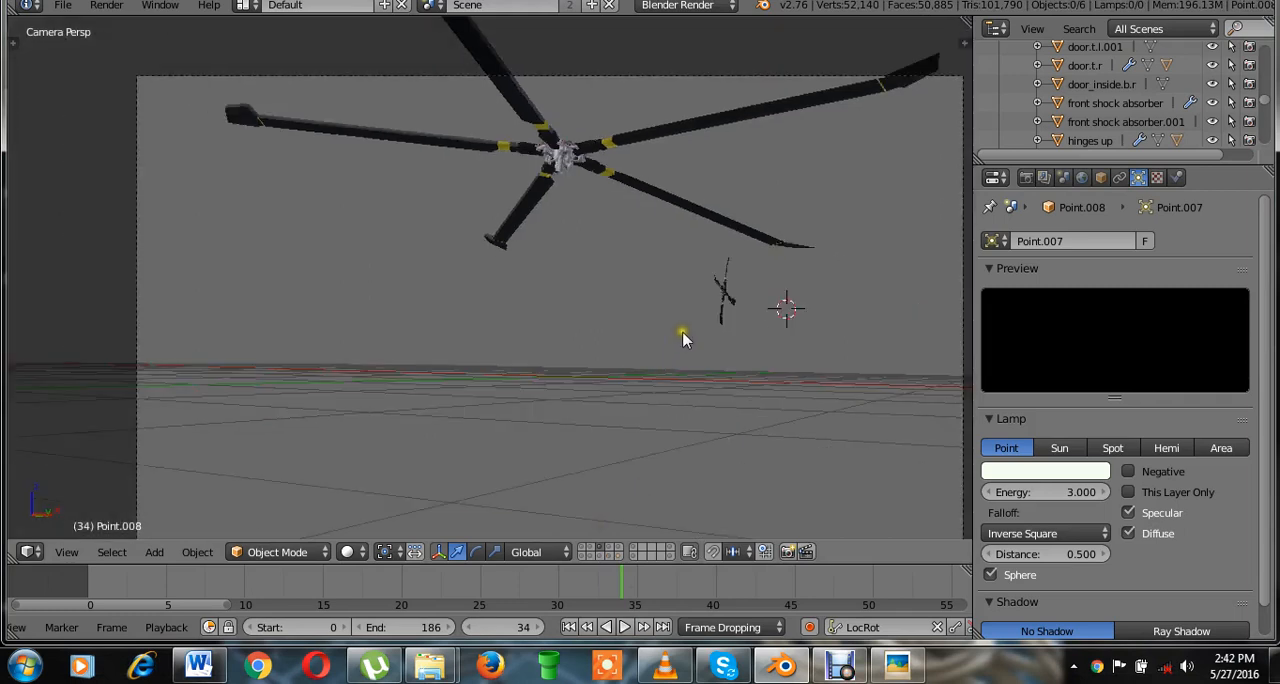
{"action": "key", "text": "ctrl+s"}
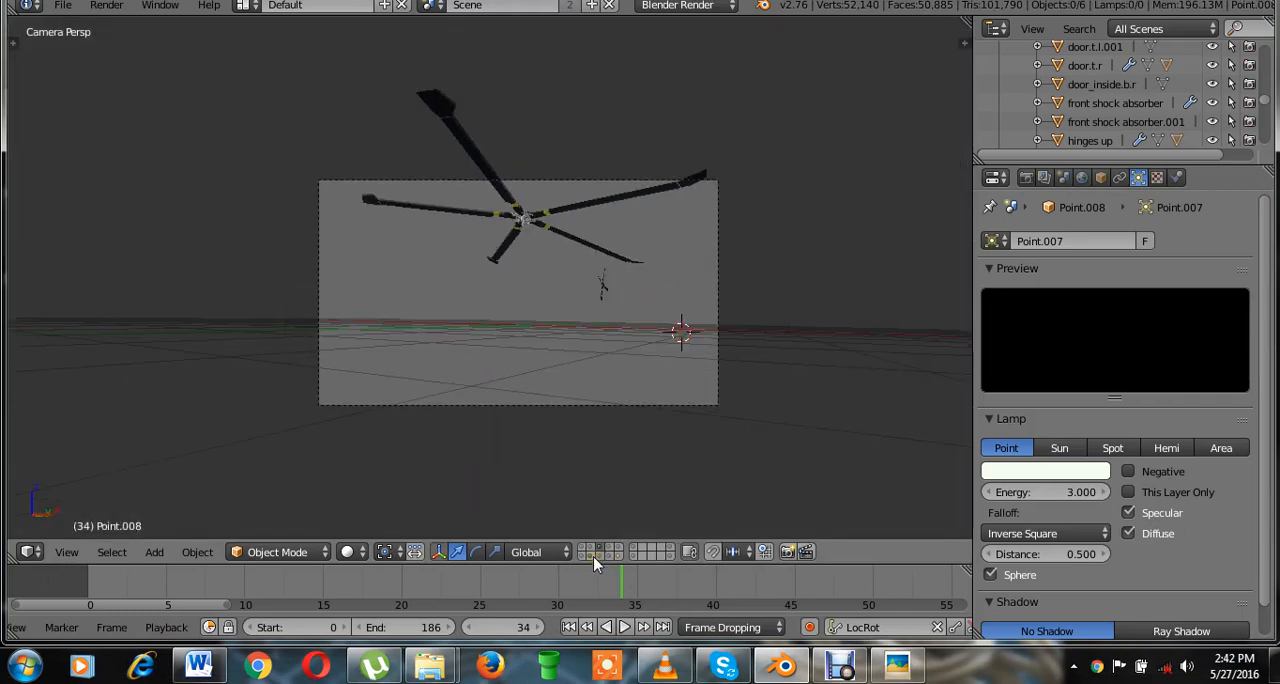
{"action": "left_click", "coordinate": [593, 556]}
{"action": "left_click", "coordinate": [589, 547]}
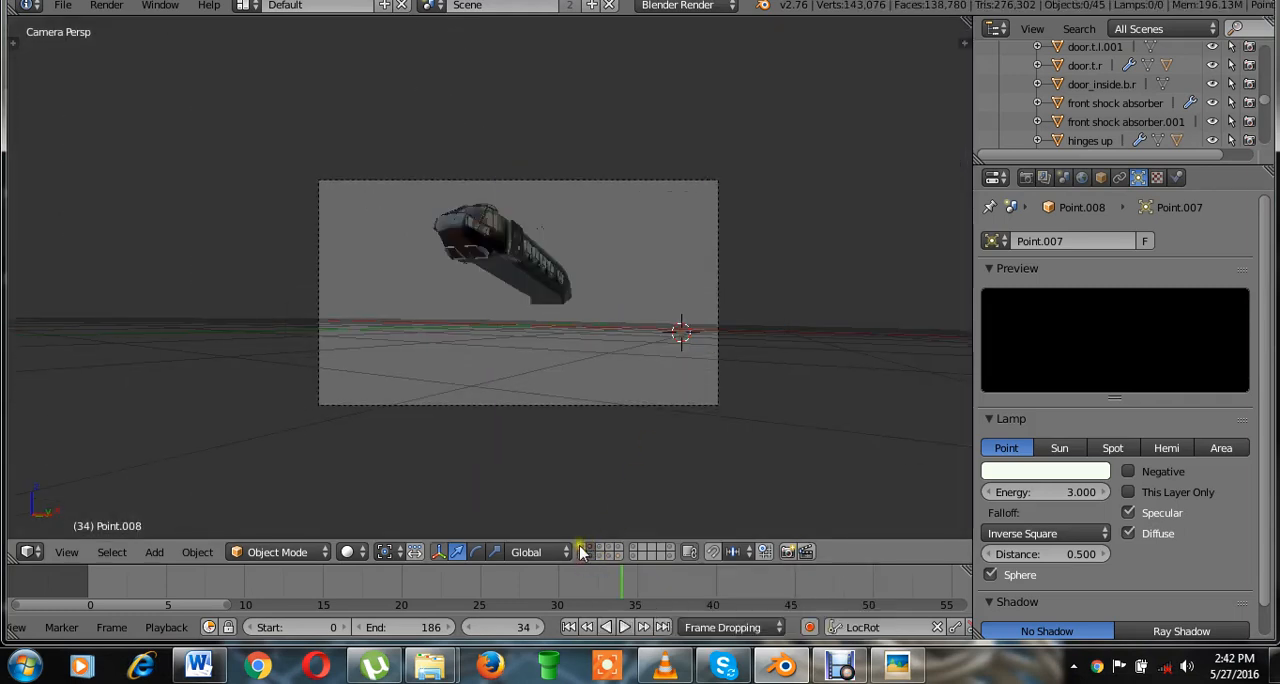
Show the remaining helicopter part layers and the lamp layers together in the camera view, and save over the existing file.
{"action": "left_click", "coordinate": [601, 557], "text": "shift"}
{"action": "left_click", "coordinate": [604, 562], "text": "shift"}
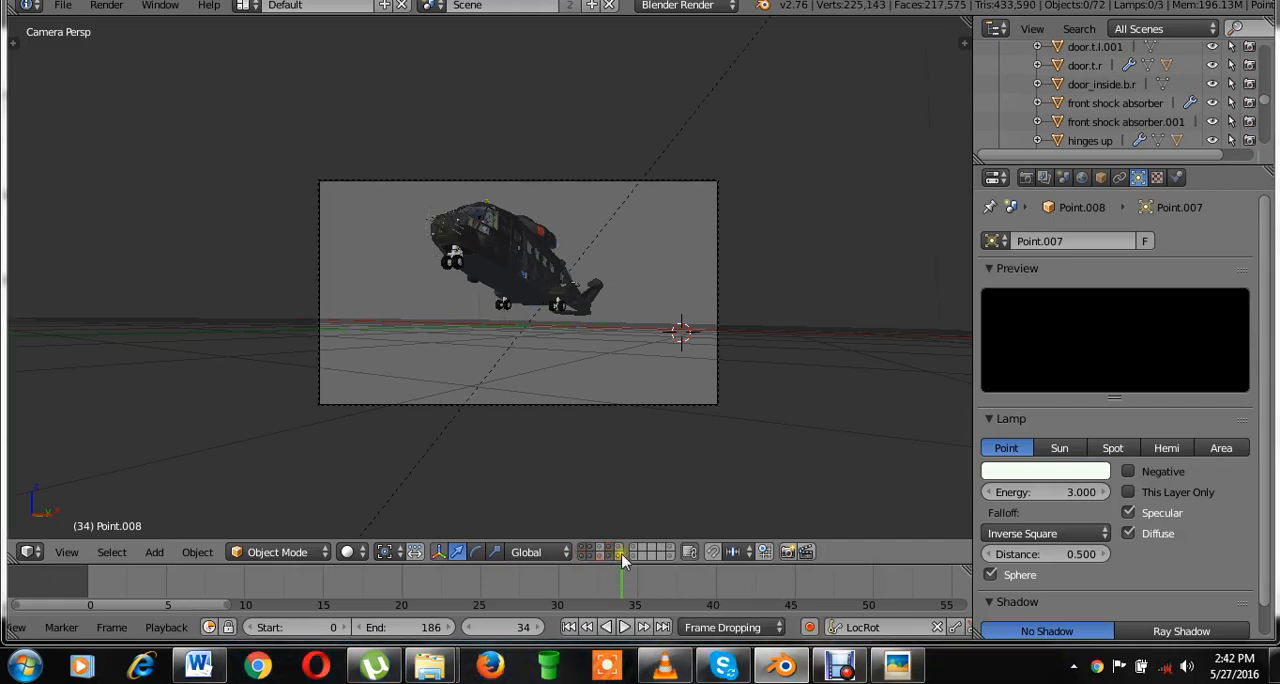
{"action": "left_click", "coordinate": [621, 553], "text": "shift"}
{"action": "left_click", "coordinate": [622, 549], "text": "shift"}
{"action": "key", "text": "ctrl+s"}
{"action": "left_click", "coordinate": [727, 343]}
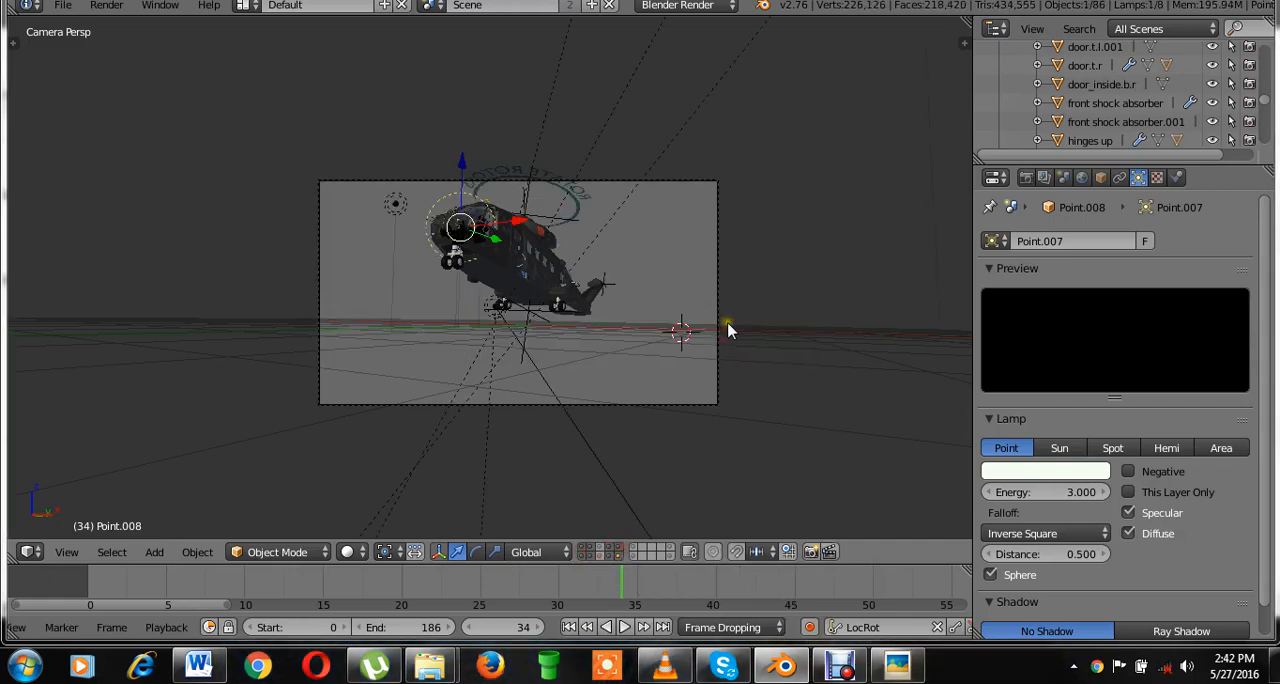
Add layer 8 with the light meshes and lamps to the visible layers, and save over EH_101_helicopter - animated.blend.
{"action": "scroll", "coordinate": [728, 325], "scroll_direction": "up", "scroll_amount": 2}
{"action": "key", "text": "ctrl+s"}
{"action": "left_click", "coordinate": [728, 324]}
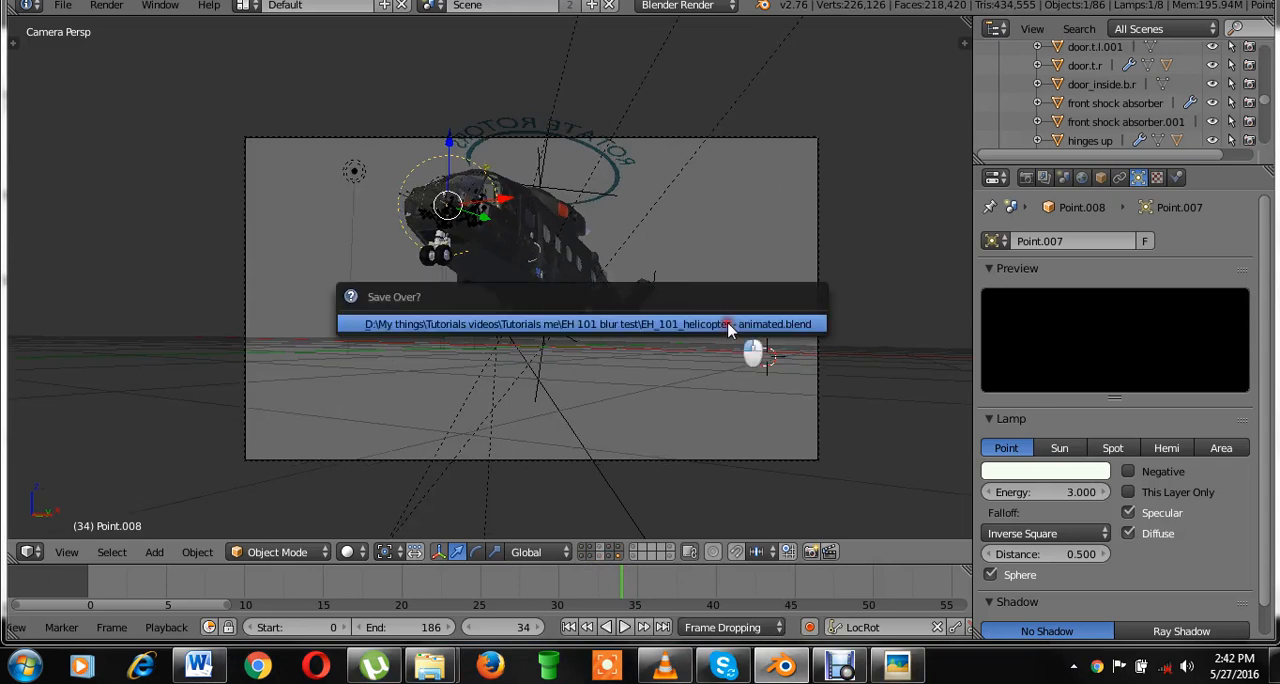
{"action": "middle_click_drag", "start_coordinate": [735, 373], "coordinate": [694, 373], "text": "shift"}
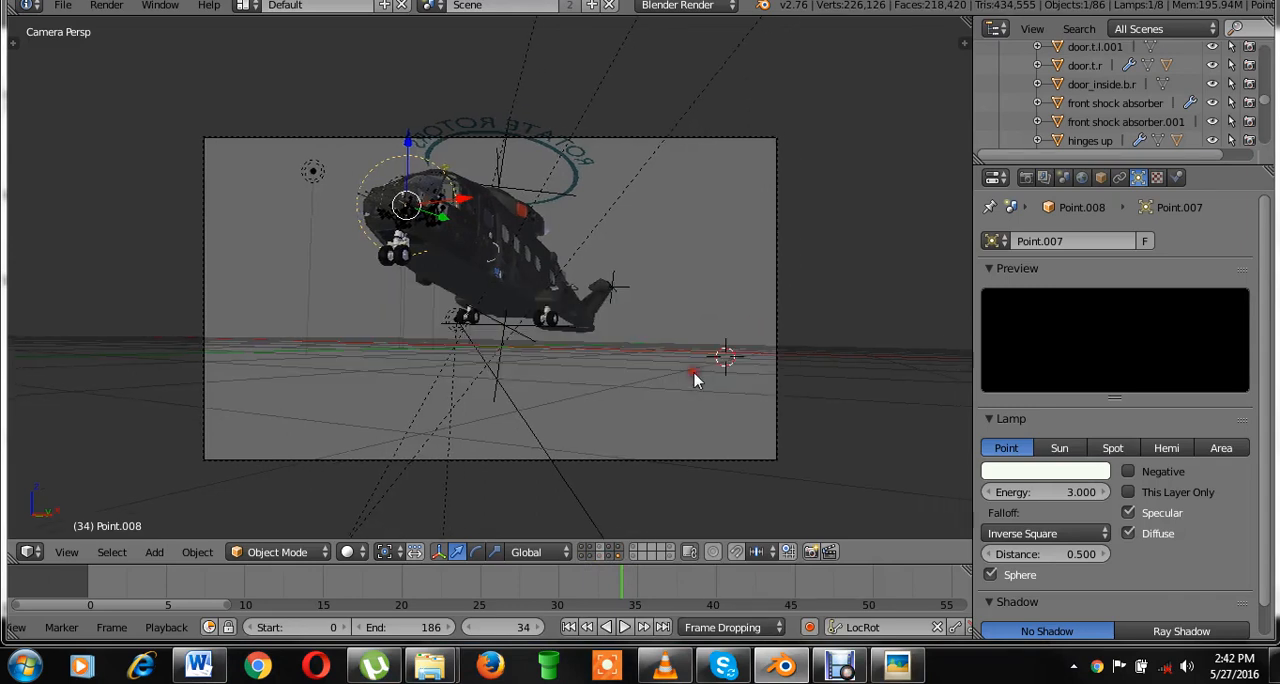
{"action": "left_click", "coordinate": [694, 374]}
{"action": "left_click", "coordinate": [603, 556], "text": "shift"}
{"action": "key", "text": "ctrl+s"}
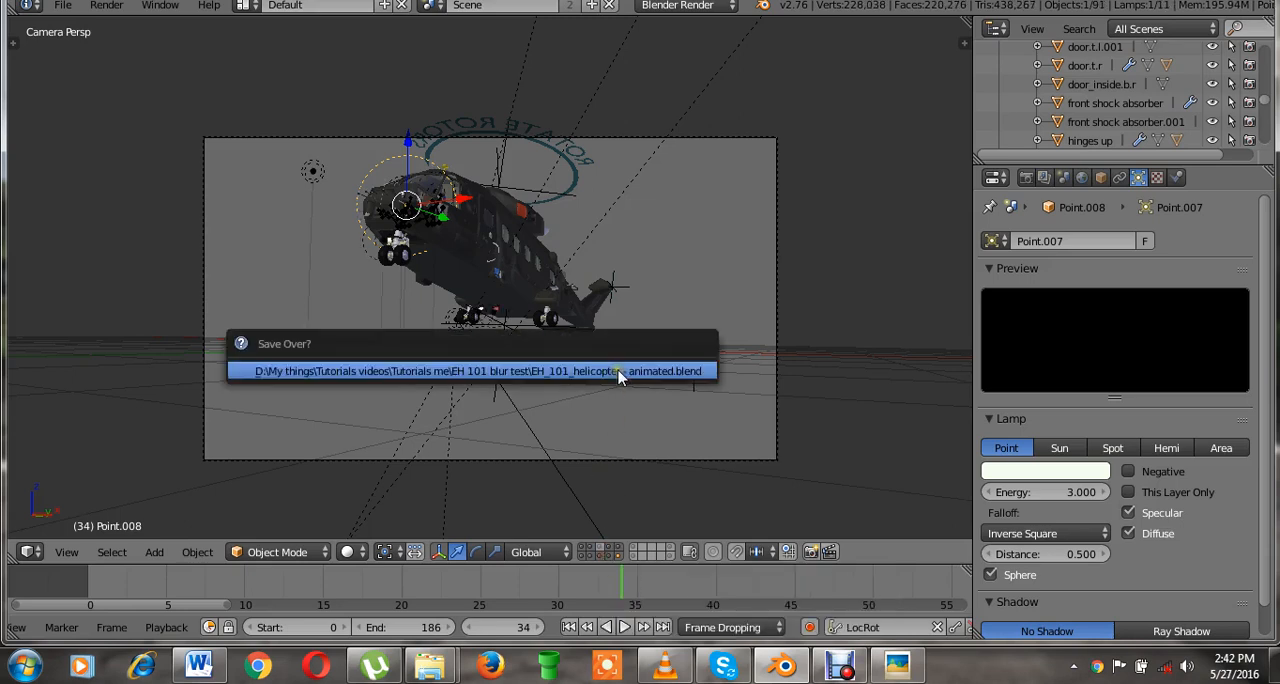
{"action": "left_click", "coordinate": [616, 370]}
Isolate layer 8 and select its three lamps Point.007, Point.006 and Point.003 together.
{"action": "left_click", "coordinate": [600, 556]}
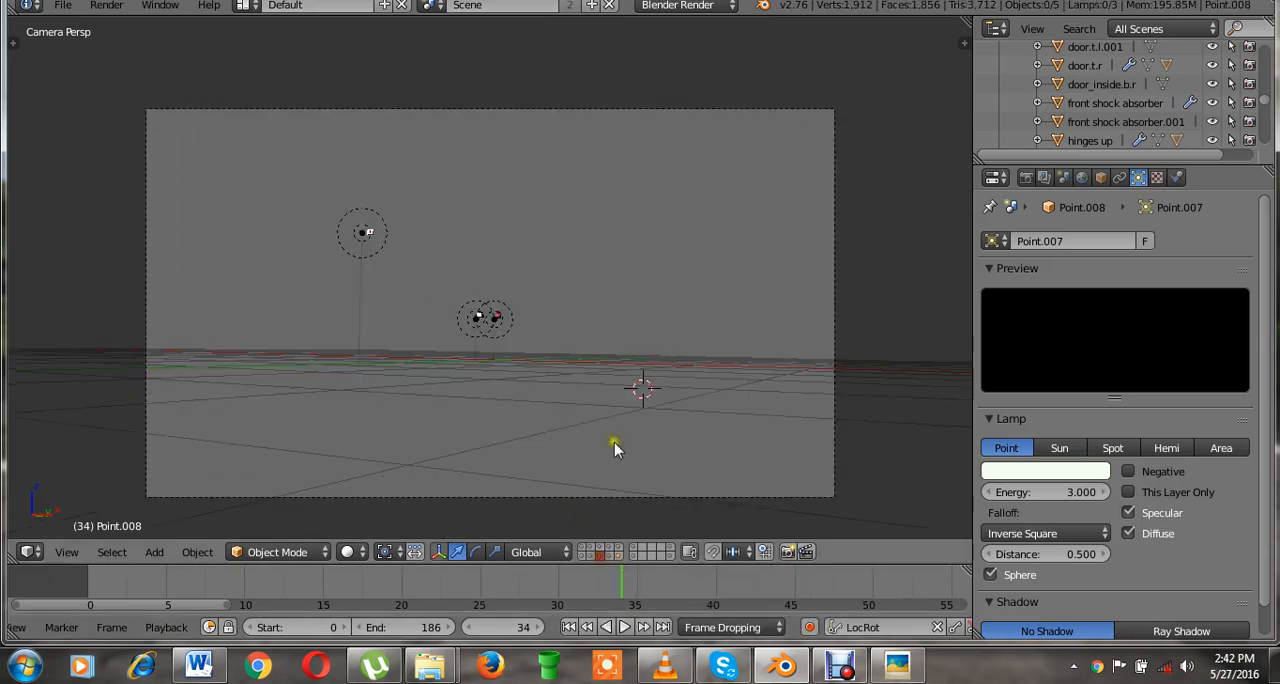
{"action": "scroll", "coordinate": [614, 442], "scroll_direction": "up", "scroll_amount": 3}
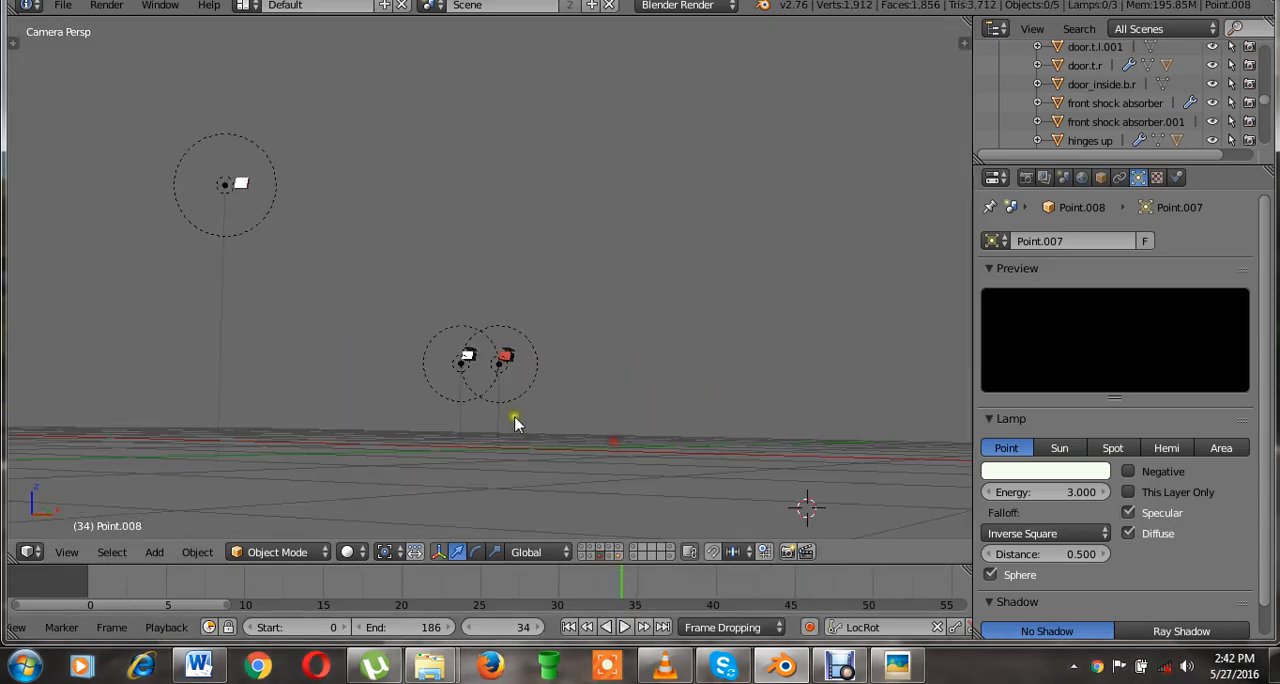
{"action": "right_click", "coordinate": [497, 409]}
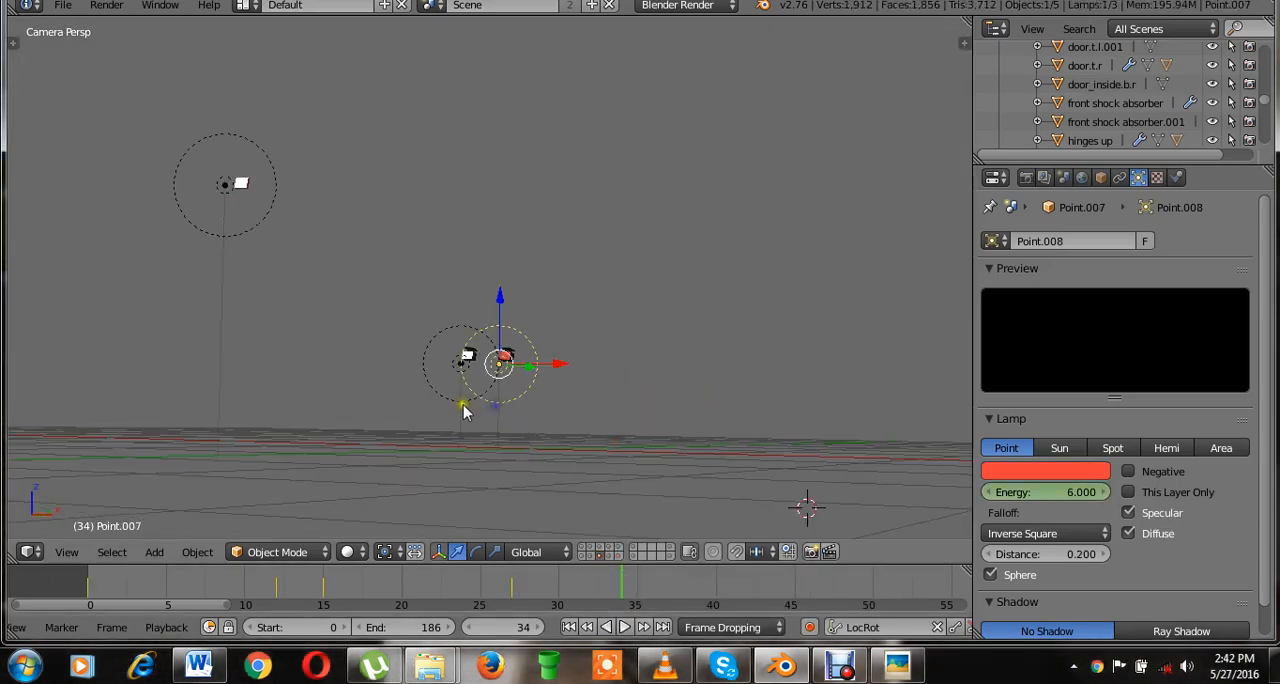
{"action": "right_click", "coordinate": [463, 403], "text": "shift"}
{"action": "right_click", "coordinate": [259, 231], "text": "shift"}
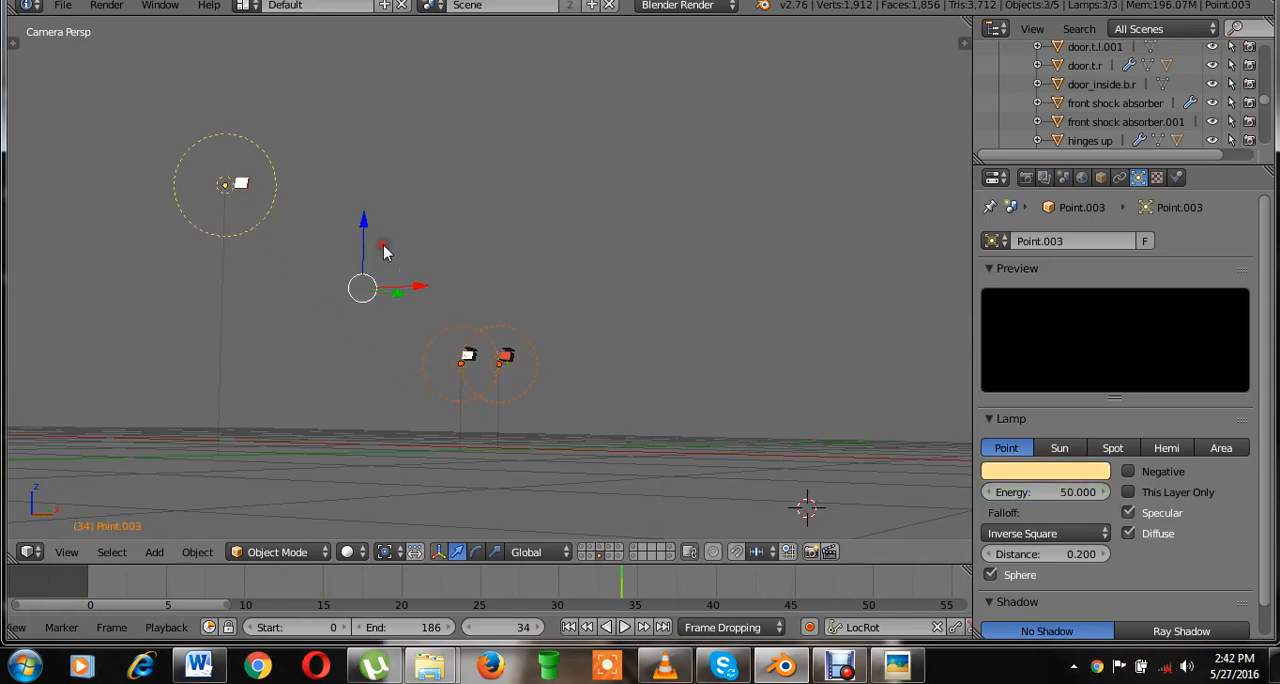
Save over the existing file and view the Blender Internal reference render of the helicopter in the image viewer.
{"action": "key", "text": "ctrl+s"}
{"action": "left_click", "coordinate": [440, 247]}
{"action": "left_click", "coordinate": [897, 665]}
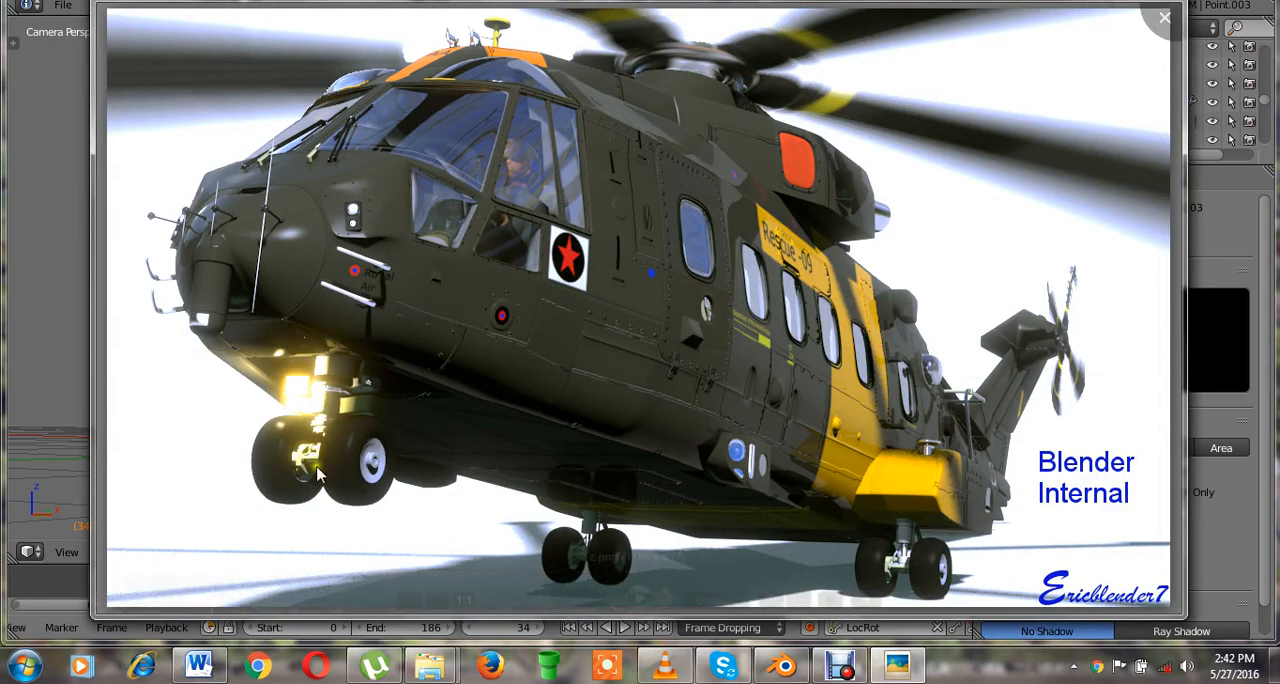
{"action": "left_click", "coordinate": [1101, 22]}
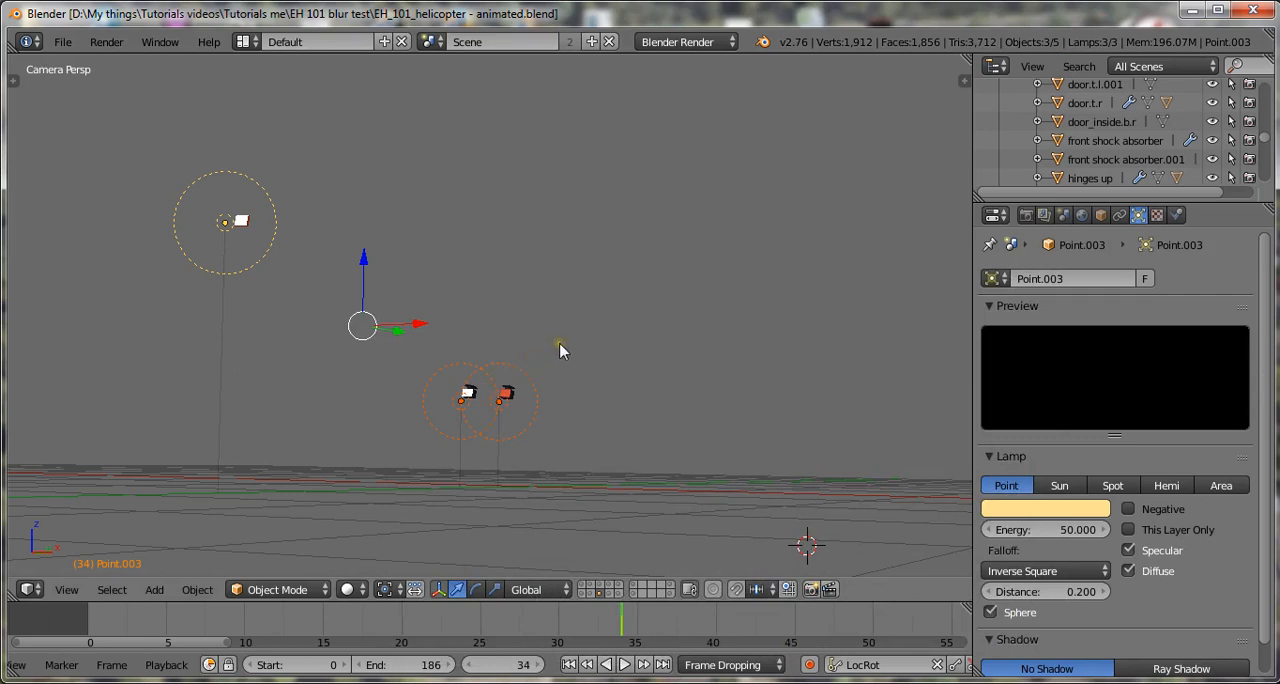
Try to move the three selected lamps from layer 8 to layer 7, and undo the move.
{"action": "scroll", "coordinate": [600, 345], "scroll_direction": "up", "scroll_amount": 2}
{"action": "left_click", "coordinate": [632, 341]}
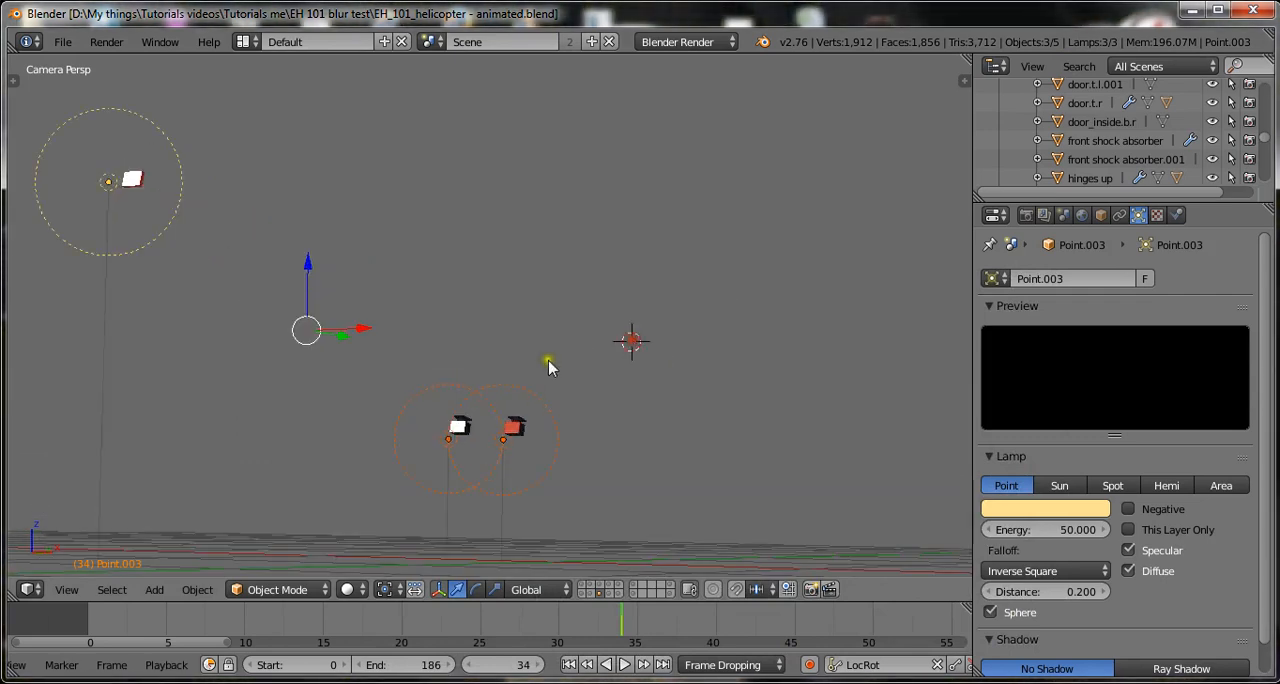
{"action": "scroll", "coordinate": [600, 345], "scroll_direction": "down", "scroll_amount": 2}
{"action": "middle_click_drag", "start_coordinate": [479, 392], "coordinate": [590, 397], "text": "shift"}
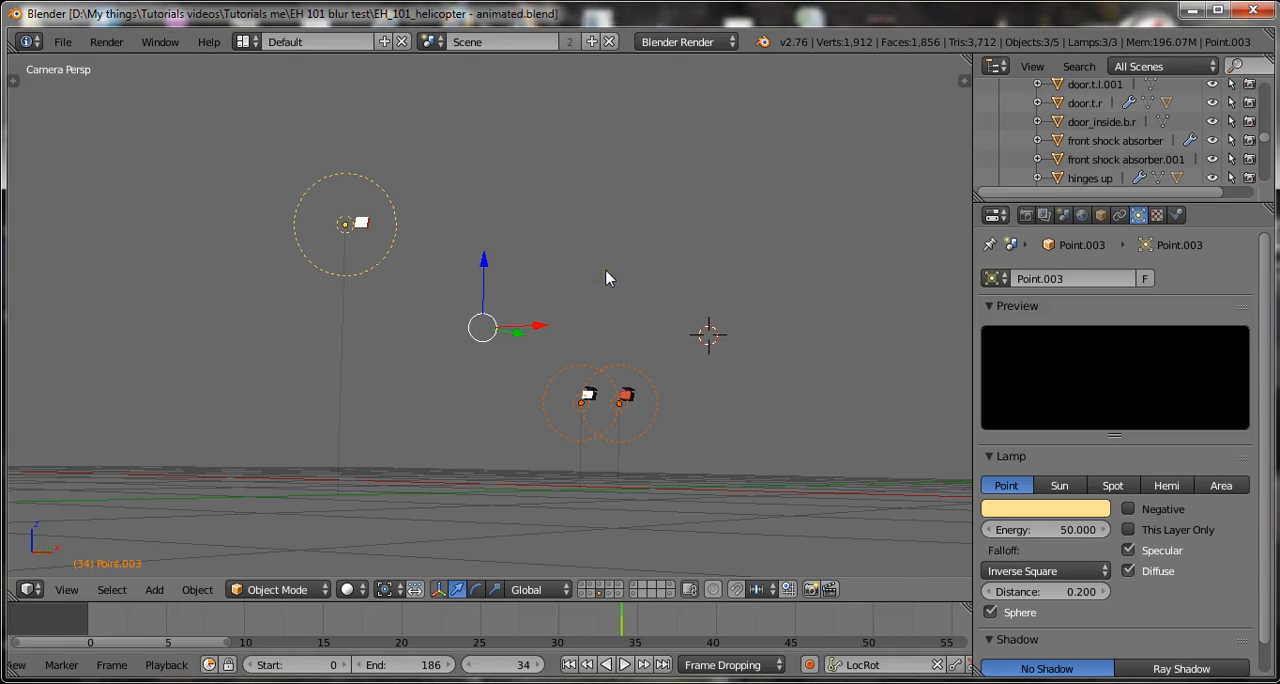
{"action": "key", "text": "m"}
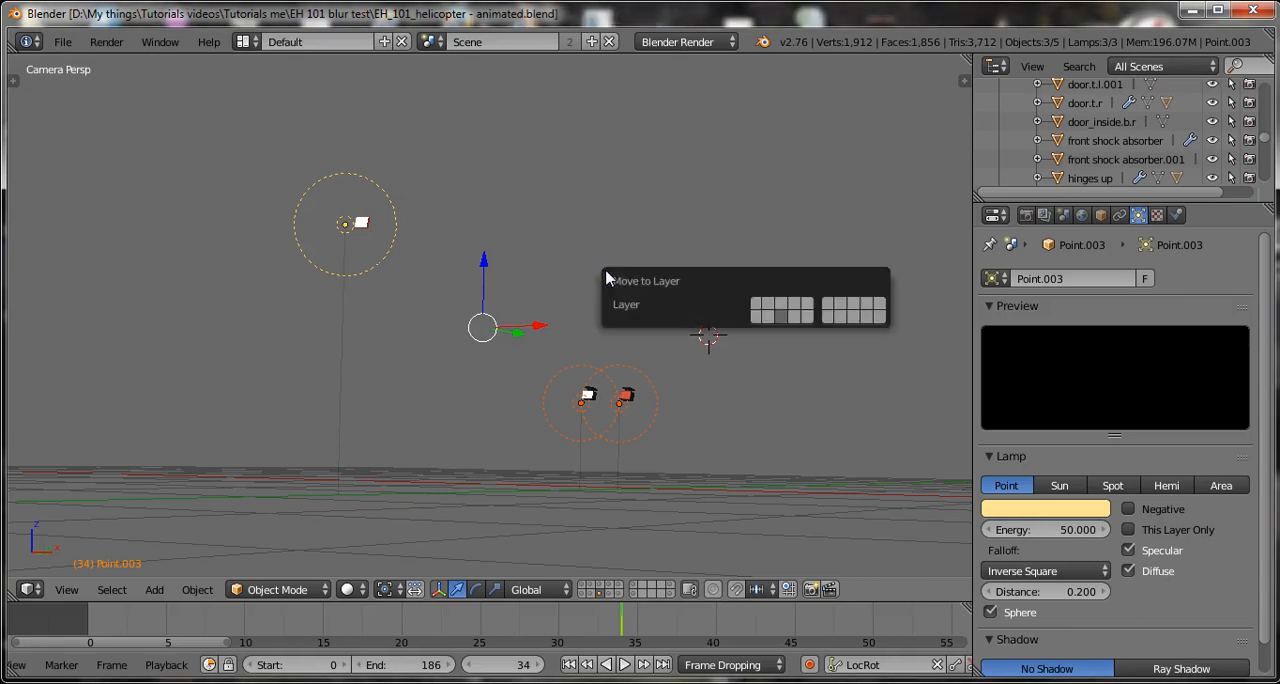
{"action": "left_click", "coordinate": [767, 316]}
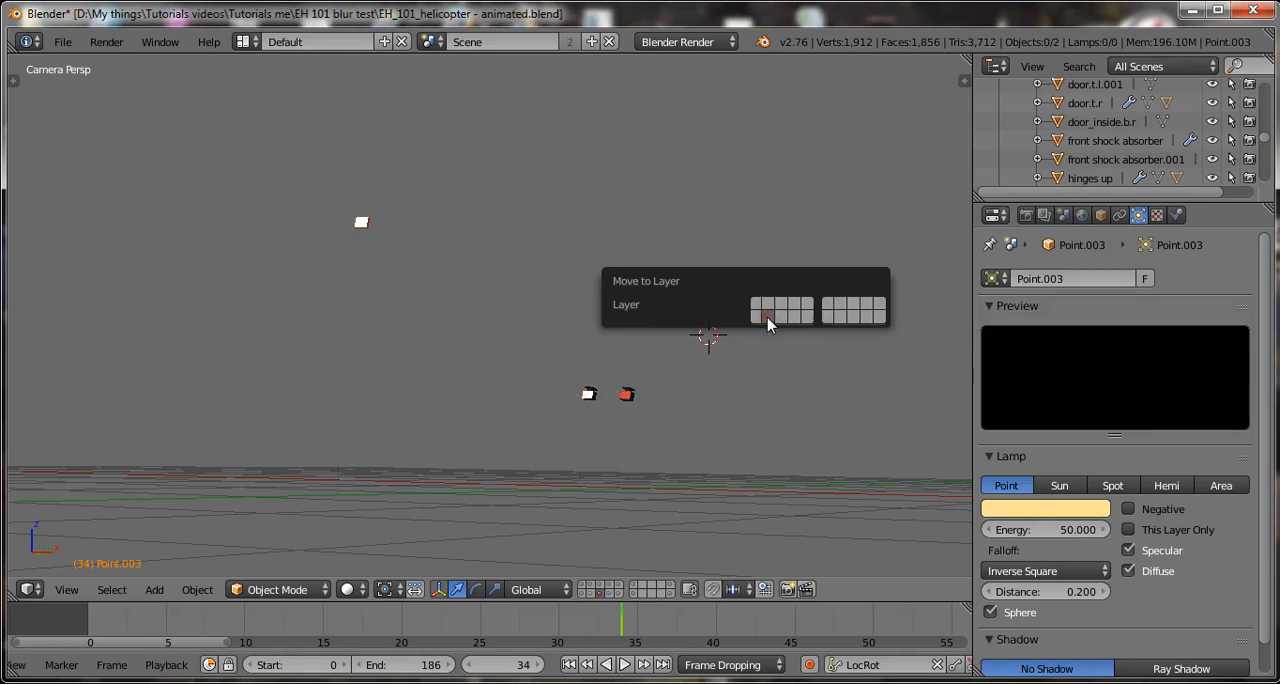
{"action": "left_click", "coordinate": [662, 372]}
{"action": "key", "text": "2"}
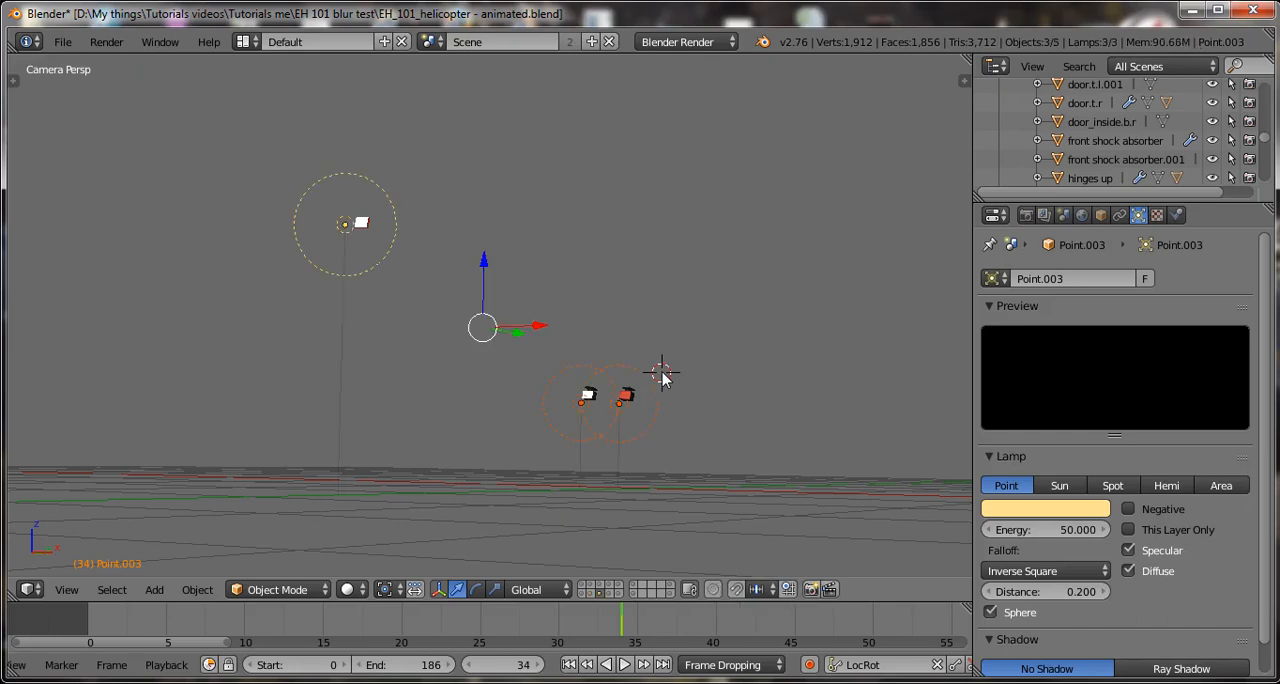
Save over the existing blend file with the three lamps on layer 8.
{"action": "key", "text": "ctrl+s"}
{"action": "key", "text": "Return"}
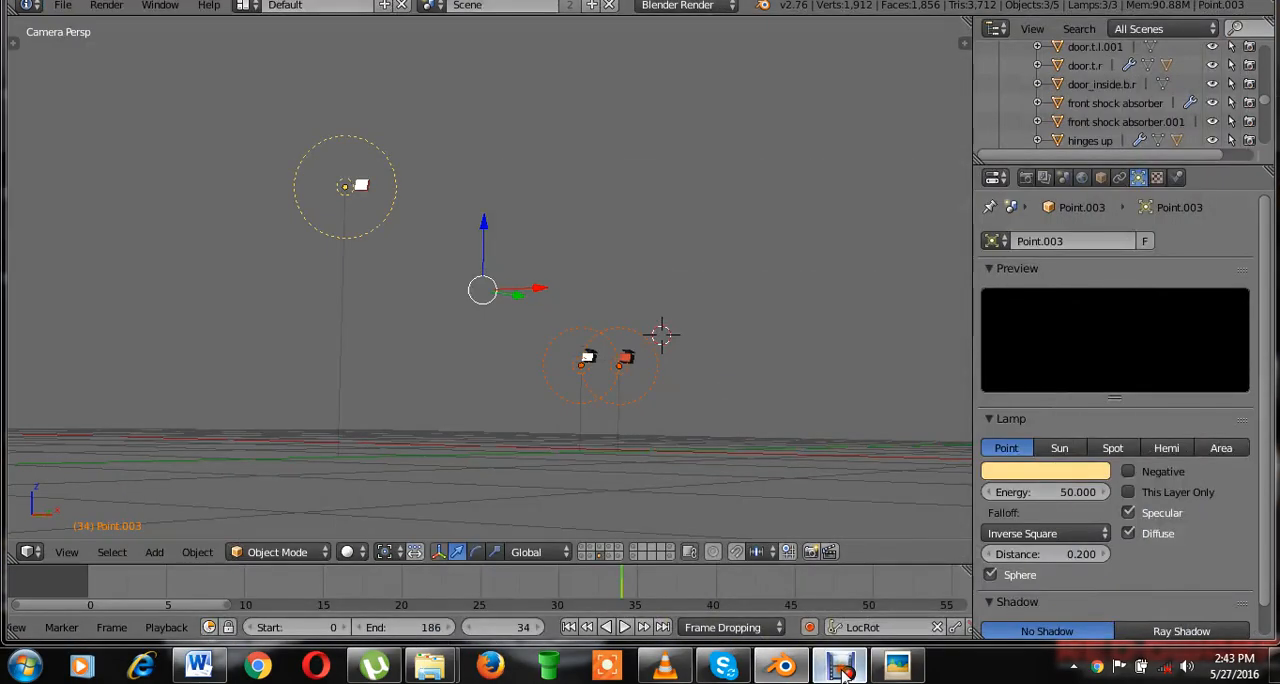
{"action": "left_click", "coordinate": [838, 668]}
{"action": "left_click", "coordinate": [447, 593]}
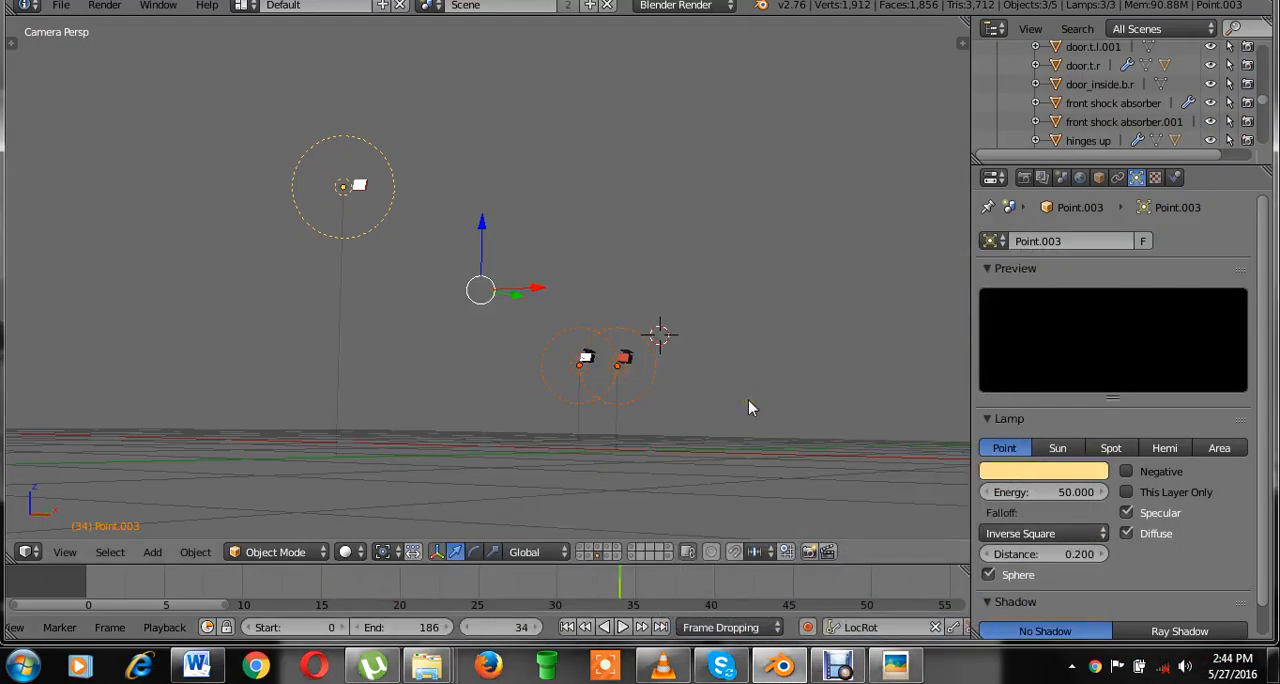
Assign the three selected lamps to all ten layers of the first layer block, and save over the file.
{"action": "scroll", "coordinate": [607, 359], "scroll_direction": "up", "scroll_amount": 2}
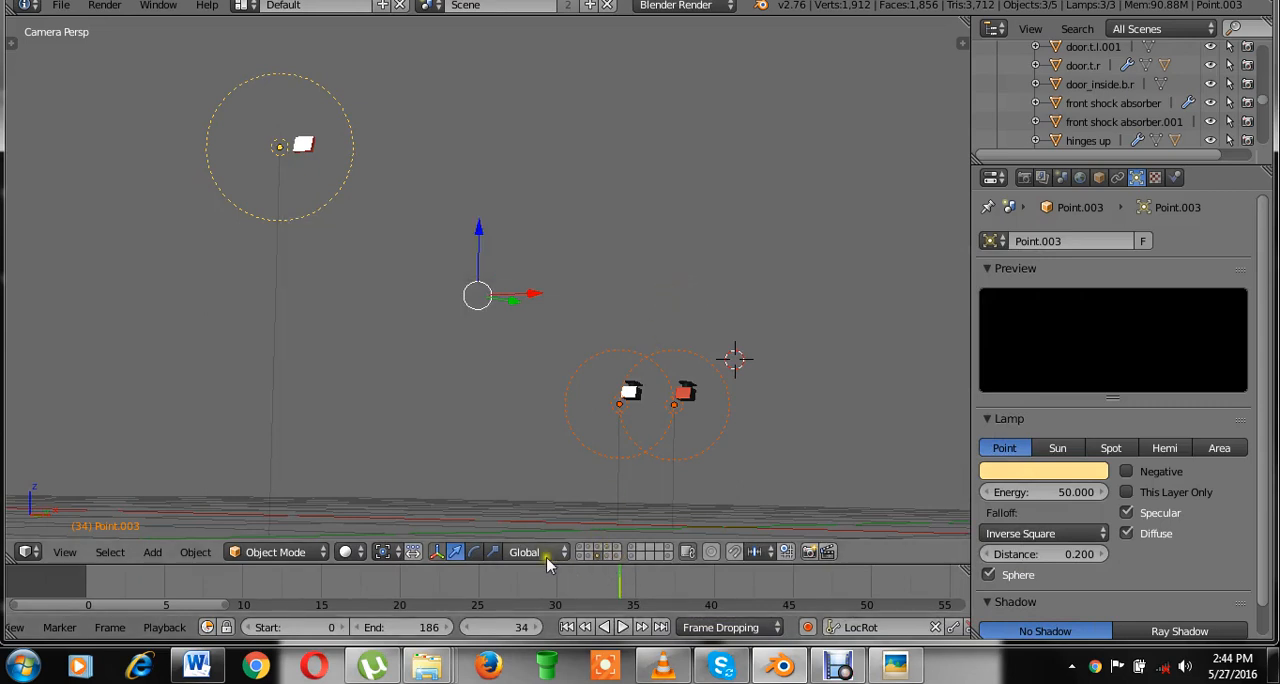
{"action": "scroll", "coordinate": [642, 228], "scroll_direction": "down", "scroll_amount": 1}
{"action": "scroll", "coordinate": [635, 256], "scroll_direction": "up", "scroll_amount": 1}
{"action": "key", "text": "m"}
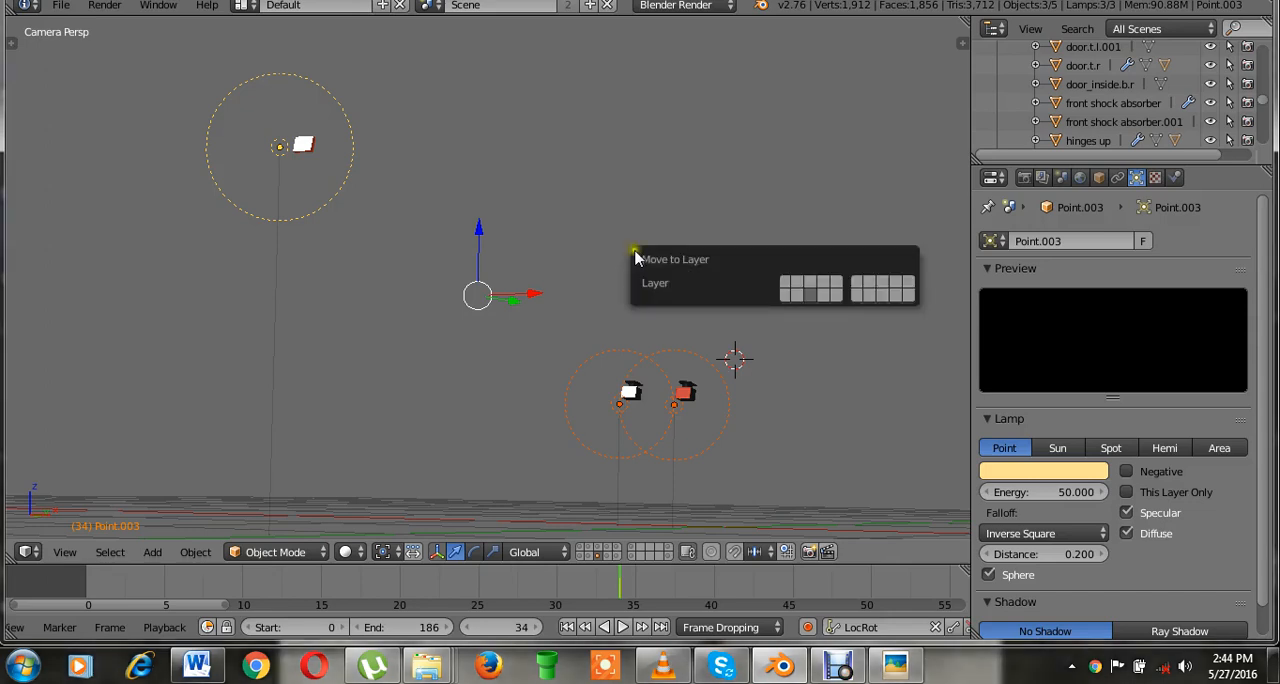
{"action": "left_click", "coordinate": [797, 293]}
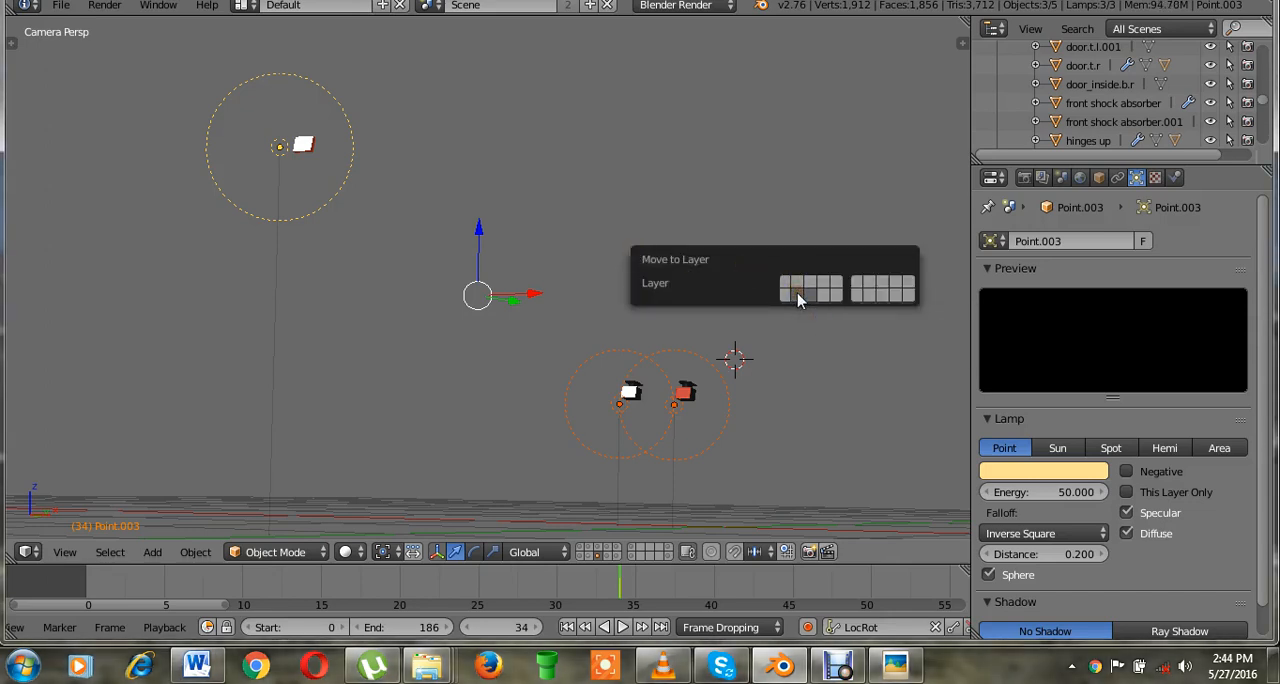
{"action": "left_click", "coordinate": [785, 284]}
{"action": "left_click", "coordinate": [827, 288]}
{"action": "left_click", "coordinate": [827, 291]}
{"action": "key", "text": "ctrl+s"}
{"action": "left_click", "coordinate": [823, 309]}
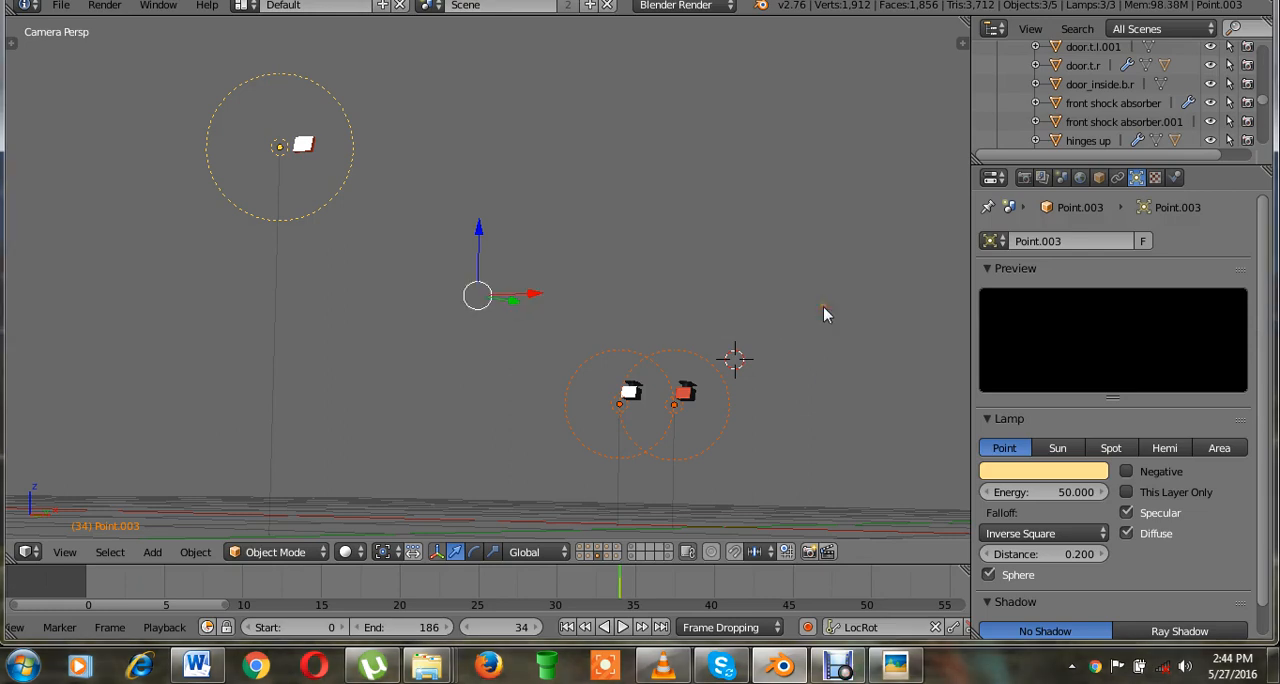
{"action": "key", "text": "ctrl+s"}
{"action": "left_click", "coordinate": [823, 309]}
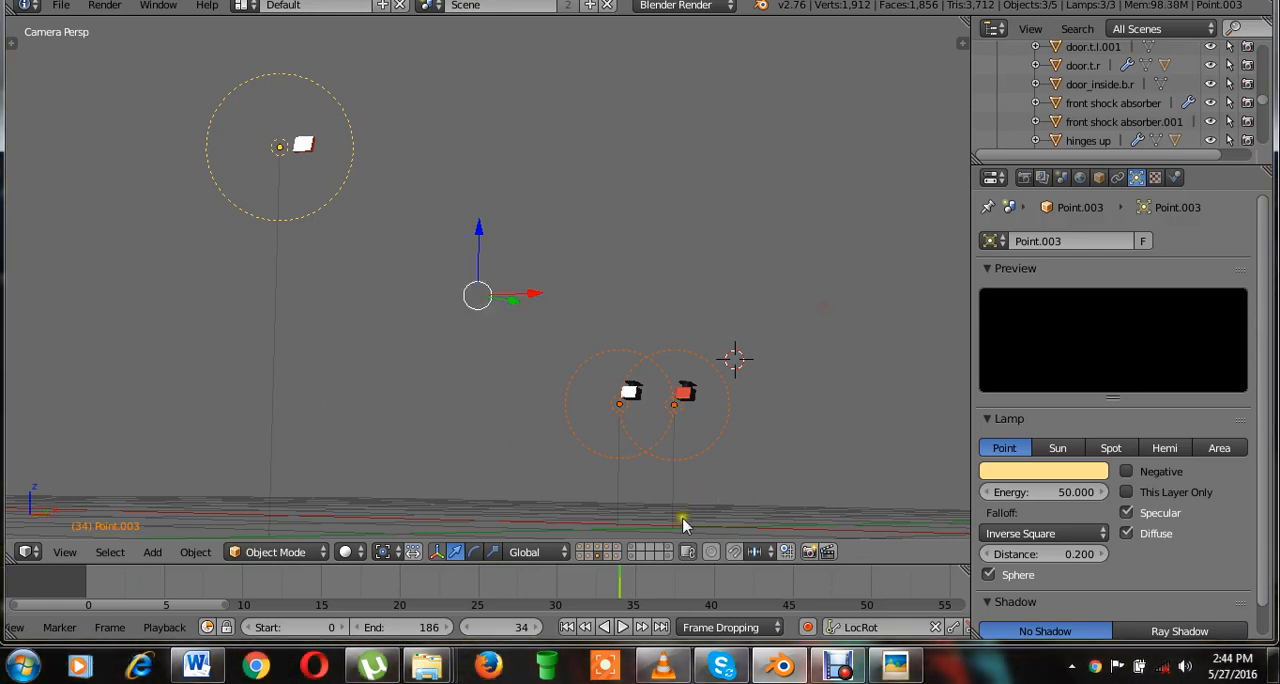
Isolate layer 10 and select all of its lamps by type.
{"action": "left_click", "coordinate": [620, 556]}
{"action": "scroll", "coordinate": [637, 349], "scroll_direction": "down", "scroll_amount": 8}
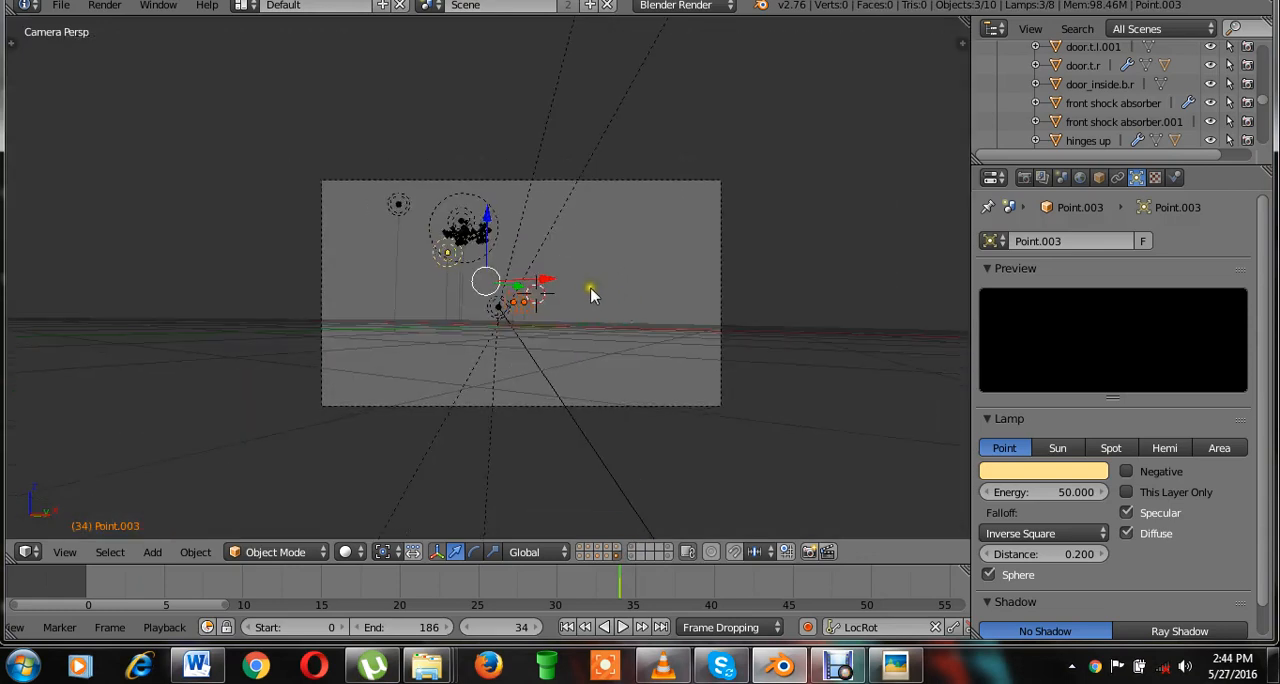
{"action": "right_click", "coordinate": [521, 261]}
{"action": "scroll", "coordinate": [531, 290], "scroll_direction": "down", "scroll_amount": 4}
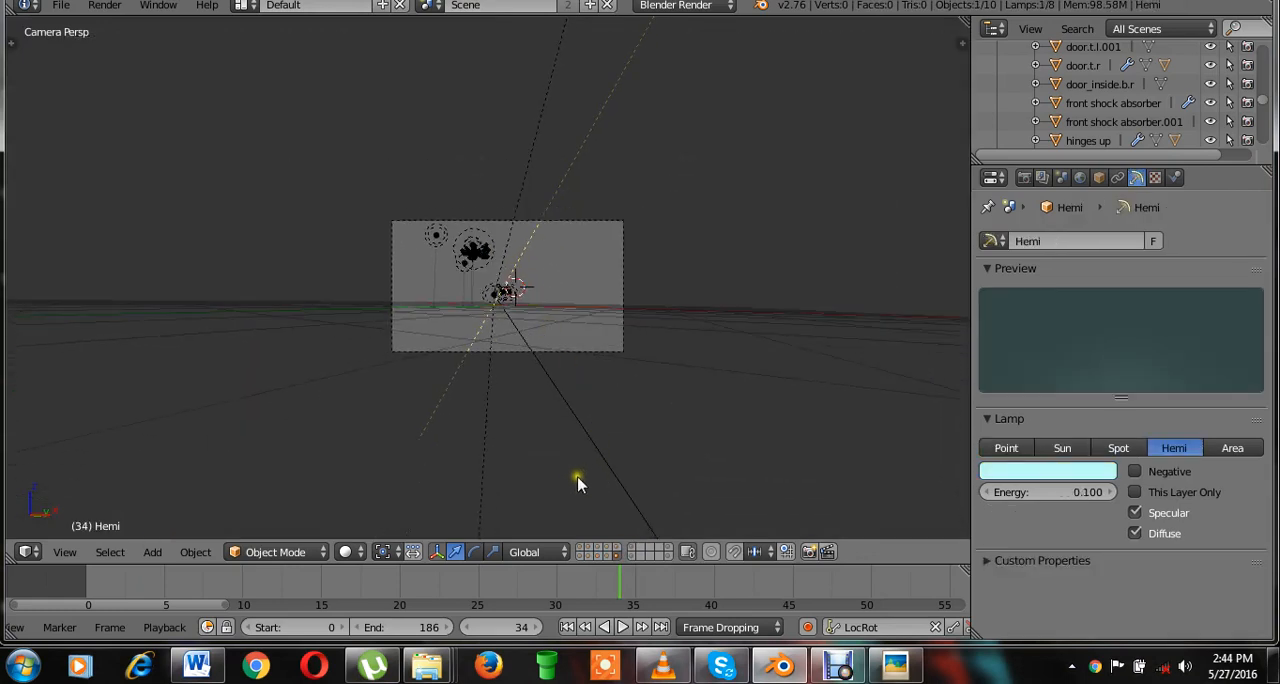
{"action": "scroll", "coordinate": [551, 405], "scroll_direction": "up", "scroll_amount": 3}
{"action": "scroll", "coordinate": [550, 405], "scroll_direction": "up", "scroll_amount": 2}
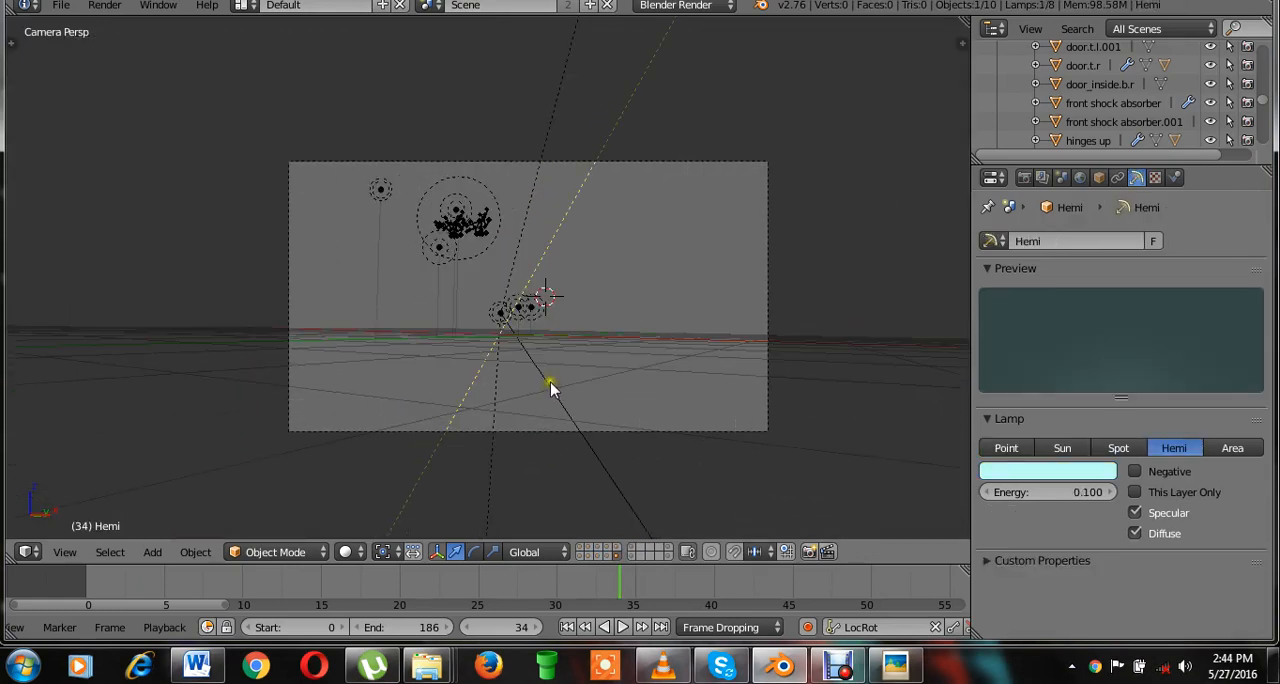
{"action": "left_click", "coordinate": [112, 551]}
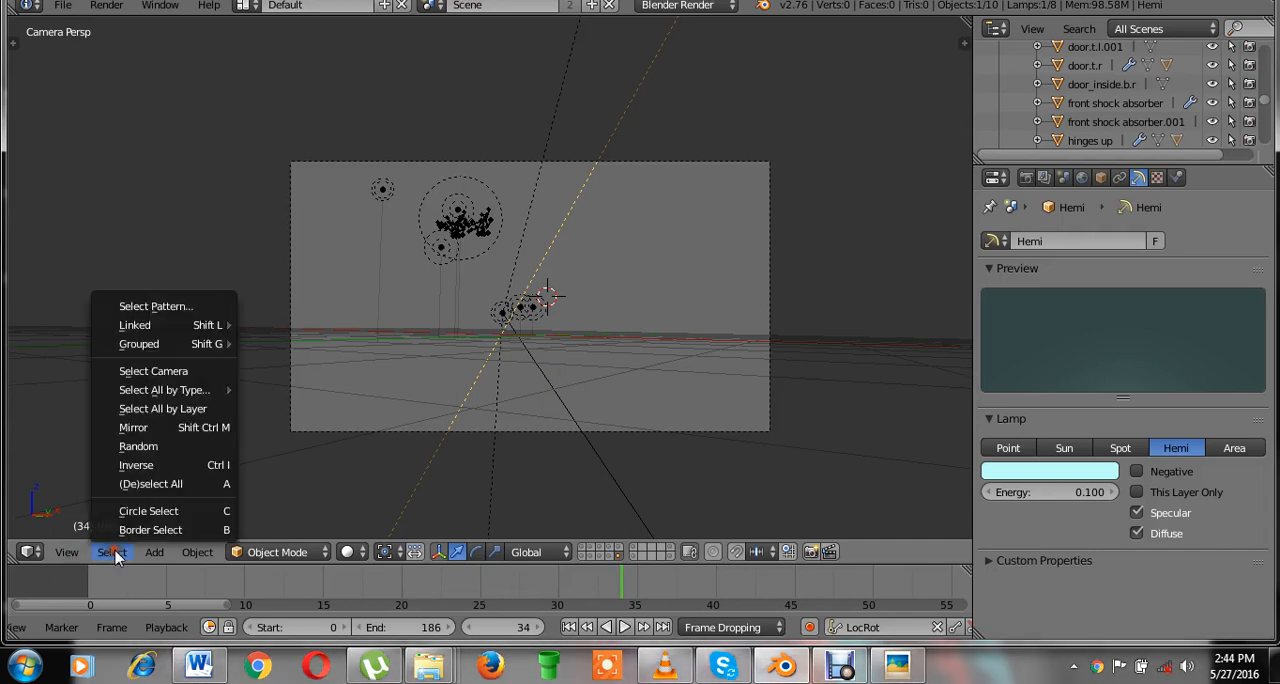
{"action": "mouse_move", "coordinate": [160, 397]}
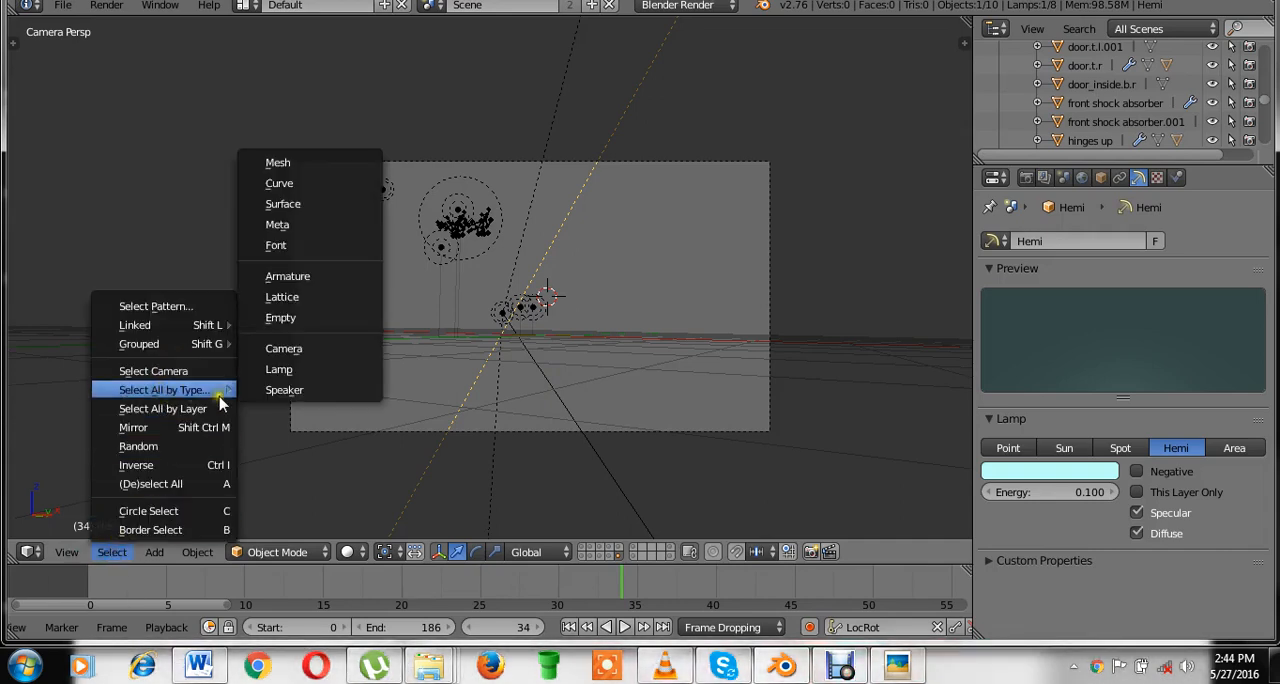
{"action": "left_click", "coordinate": [308, 370]}
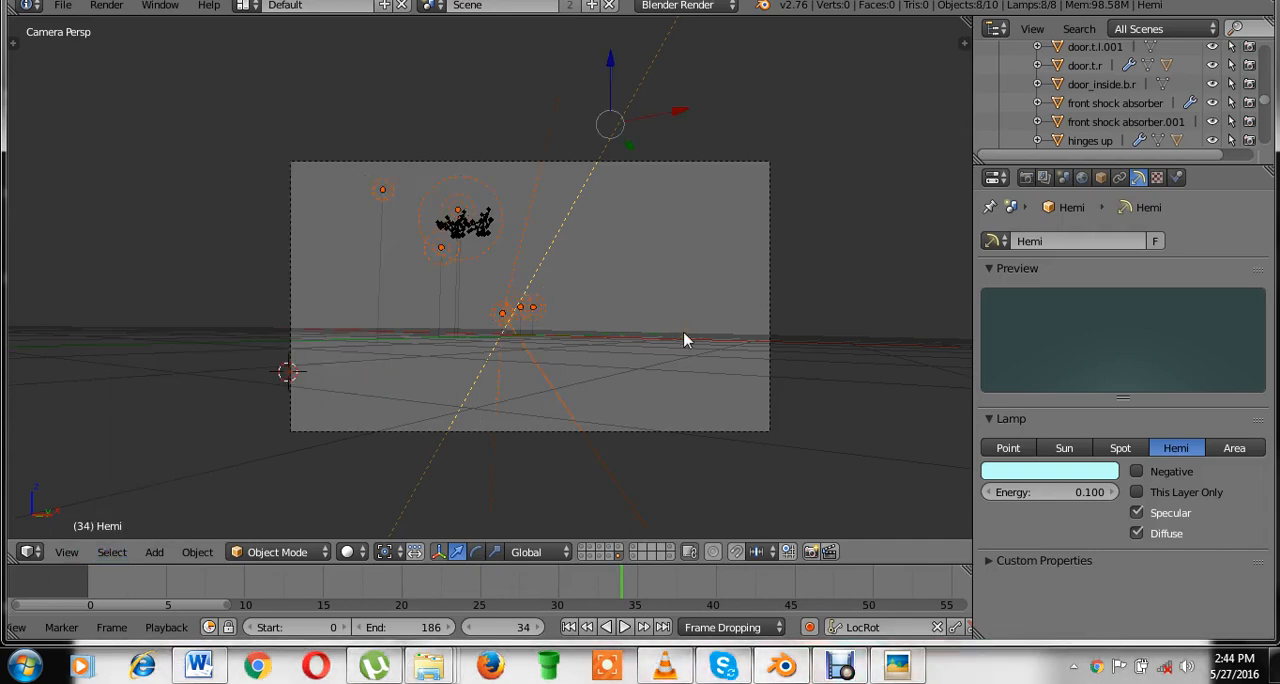
Assign all the selected lamps to the first ten scene layers.
{"action": "key", "text": "m"}
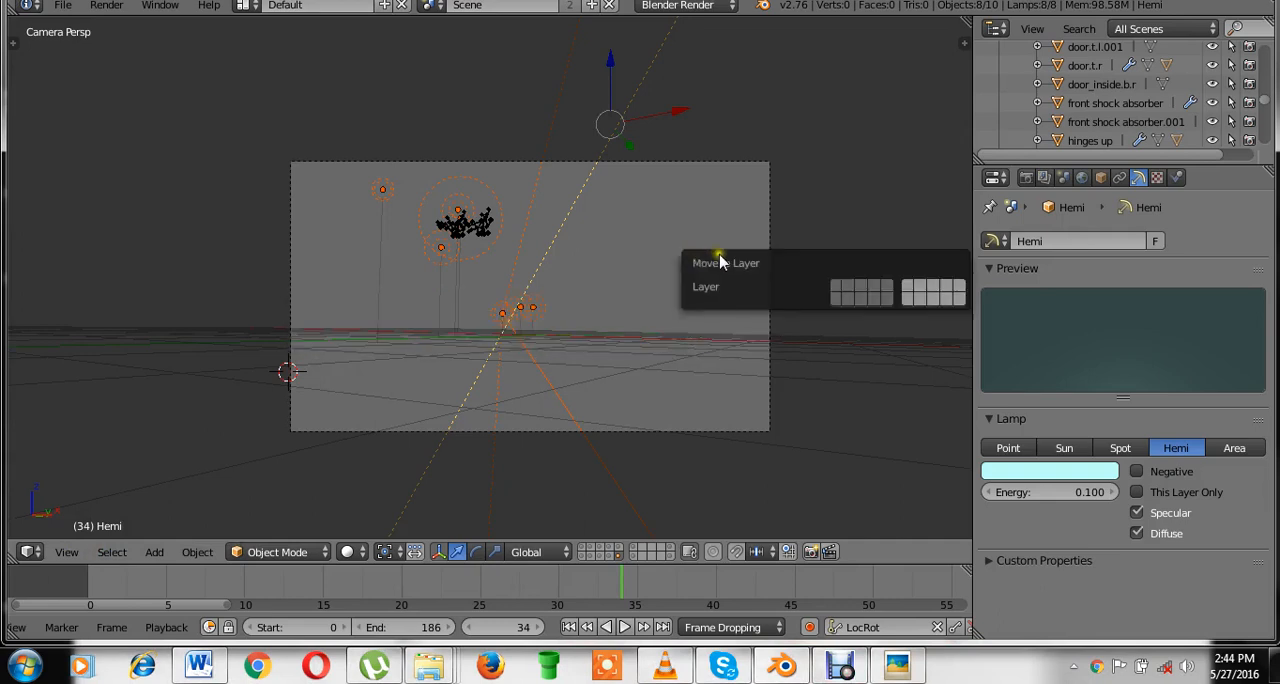
{"action": "left_click", "coordinate": [839, 296], "text": "shift"}
{"action": "left_click", "coordinate": [837, 286], "text": "shift"}
{"action": "left_click", "coordinate": [833, 281], "text": "shift"}
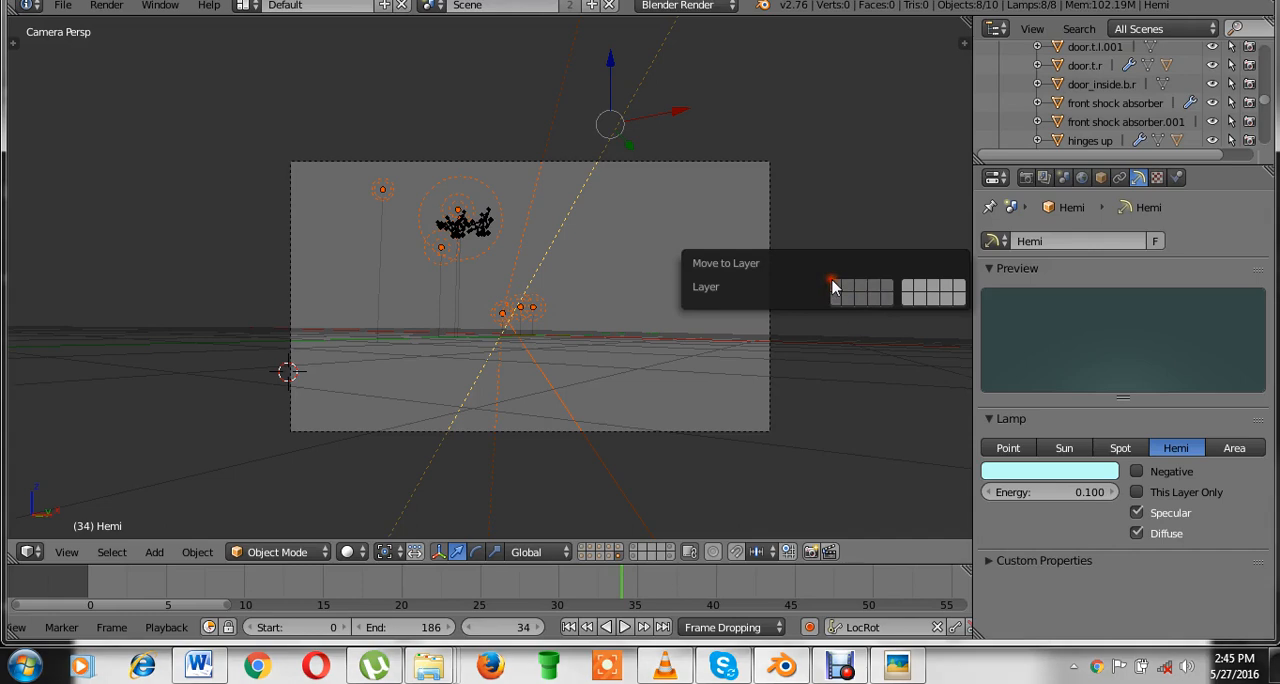
Inspect the spot and point lamps in the camera view one at a time.
{"action": "right_click", "coordinate": [543, 346]}
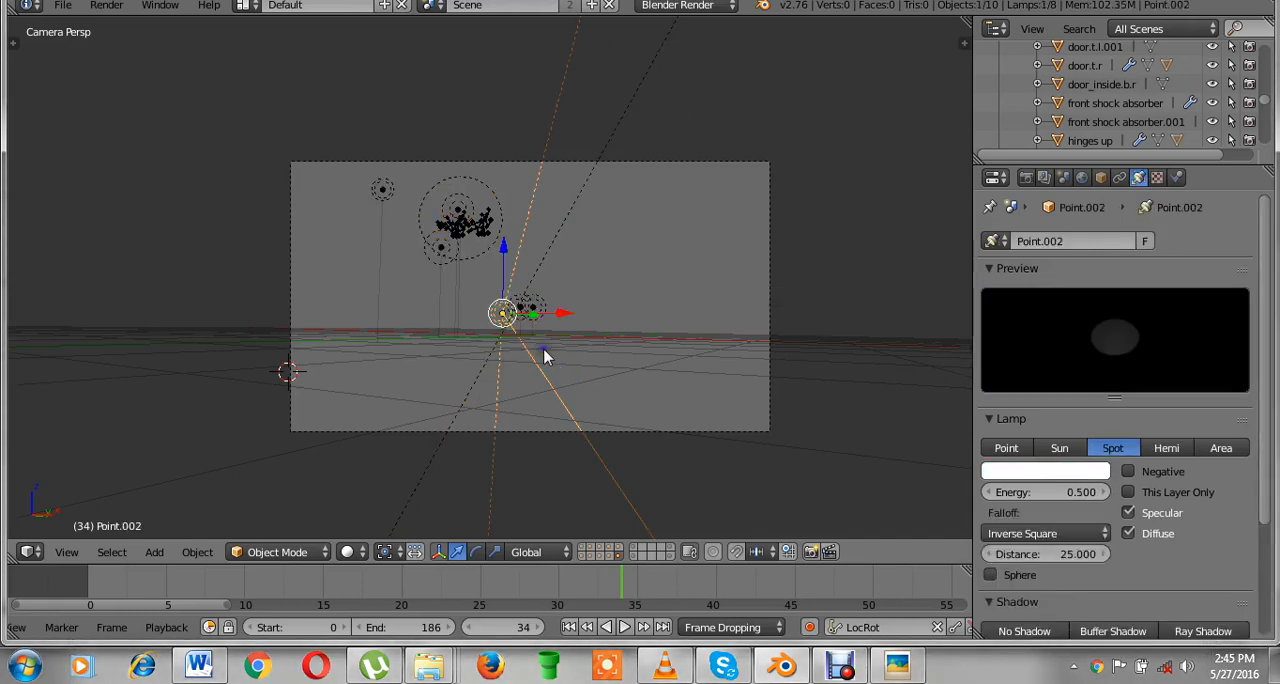
{"action": "right_click", "coordinate": [563, 238]}
{"action": "right_click", "coordinate": [533, 305]}
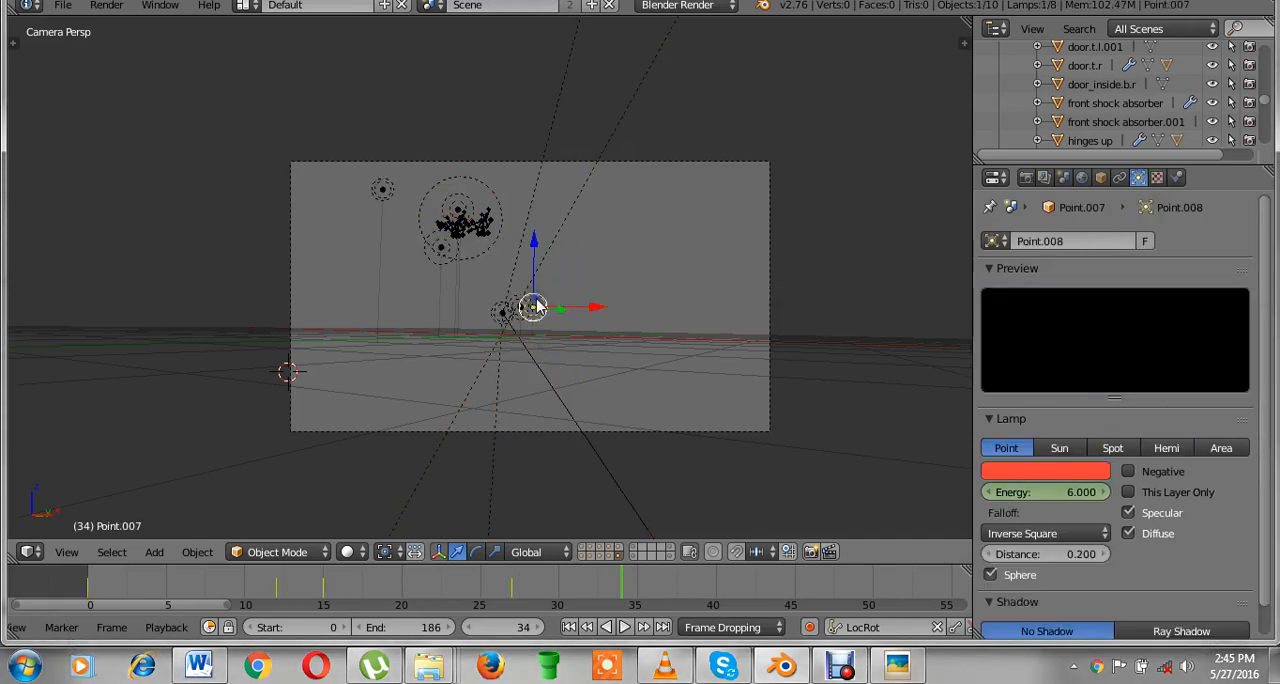
{"action": "right_click", "coordinate": [524, 306]}
{"action": "right_click", "coordinate": [396, 192]}
{"action": "right_click", "coordinate": [458, 216]}
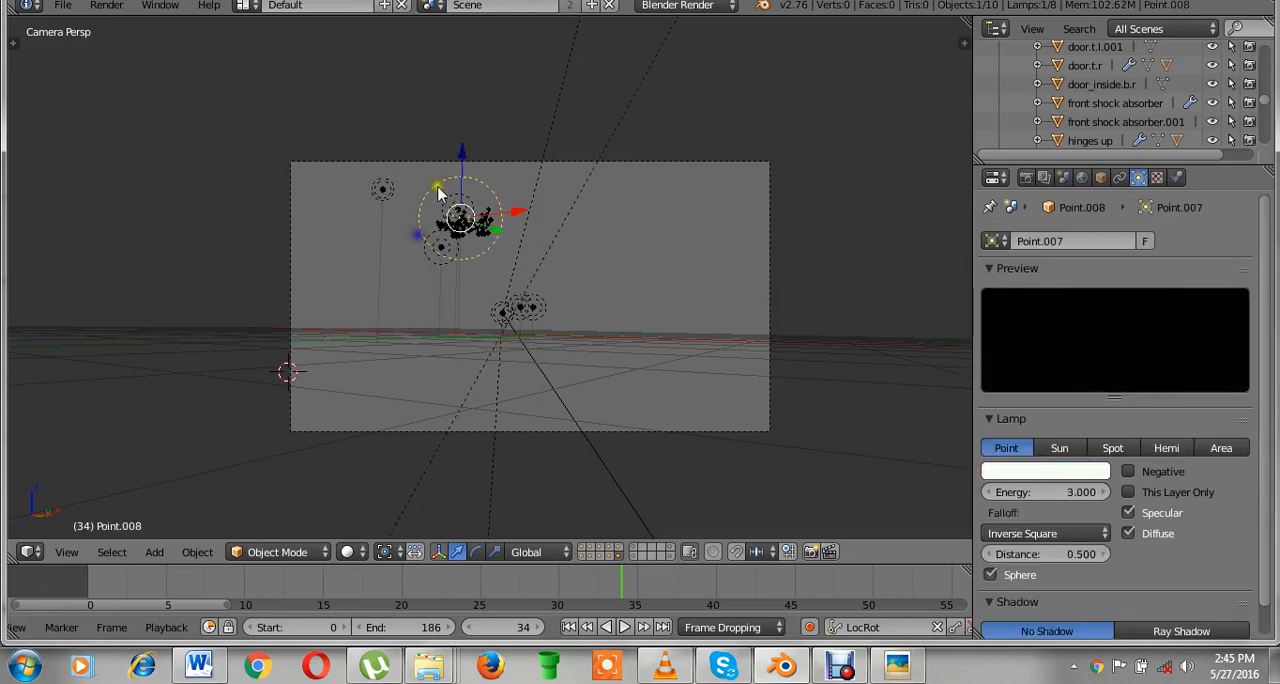
Save over the file and isolate layer 1 with the helicopter body in the camera view.
{"action": "key", "text": "ctrl+s"}
{"action": "left_click", "coordinate": [583, 268]}
{"action": "left_click", "coordinate": [581, 554]}
{"action": "left_click", "coordinate": [586, 555], "text": "shift"}
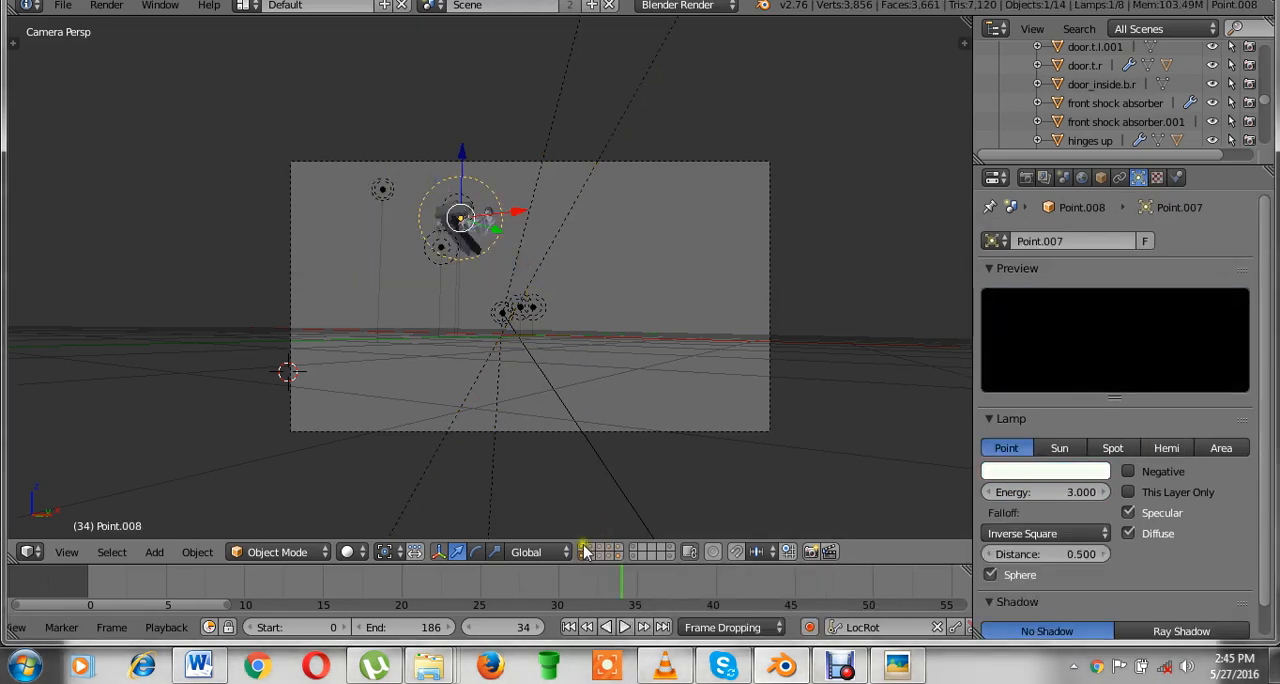
{"action": "scroll", "coordinate": [466, 354], "scroll_direction": "up", "scroll_amount": 2}
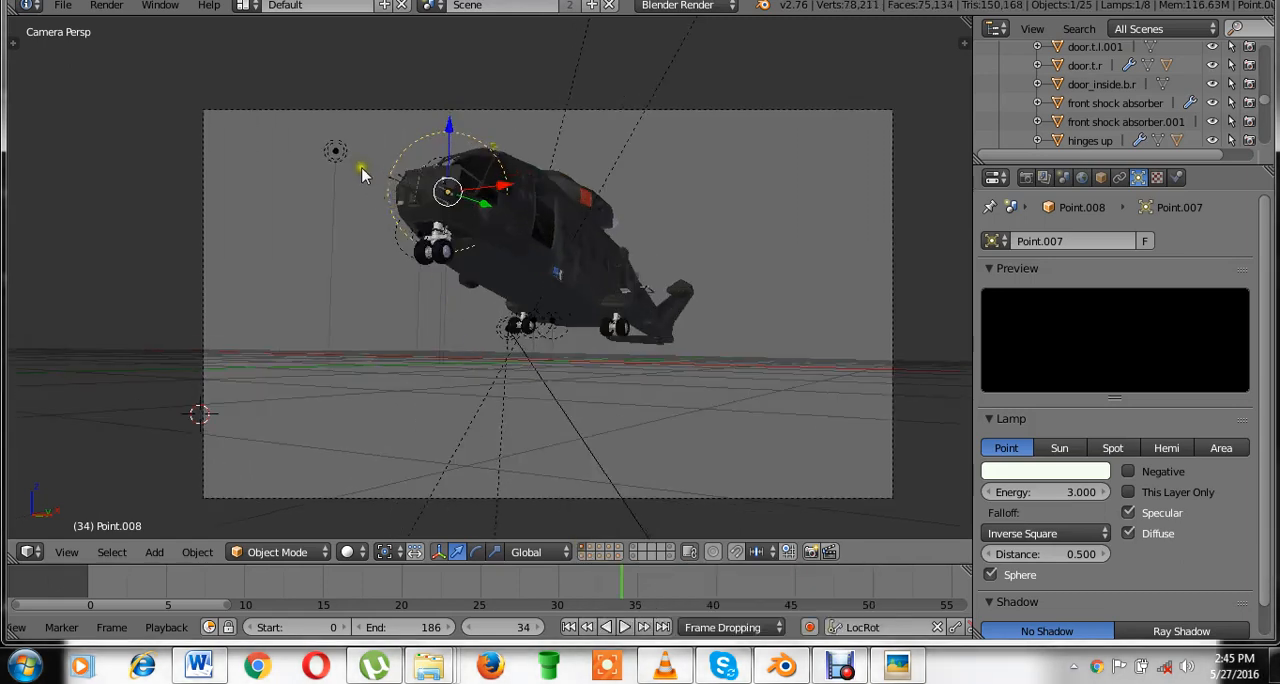
Check the Point lamp, select the helicopter body mesh, and save over EH_101_helicopter - animated.blend.
{"action": "right_click", "coordinate": [350, 157]}
{"action": "left_click", "coordinate": [578, 349]}
{"action": "key", "text": "ctrl+s"}
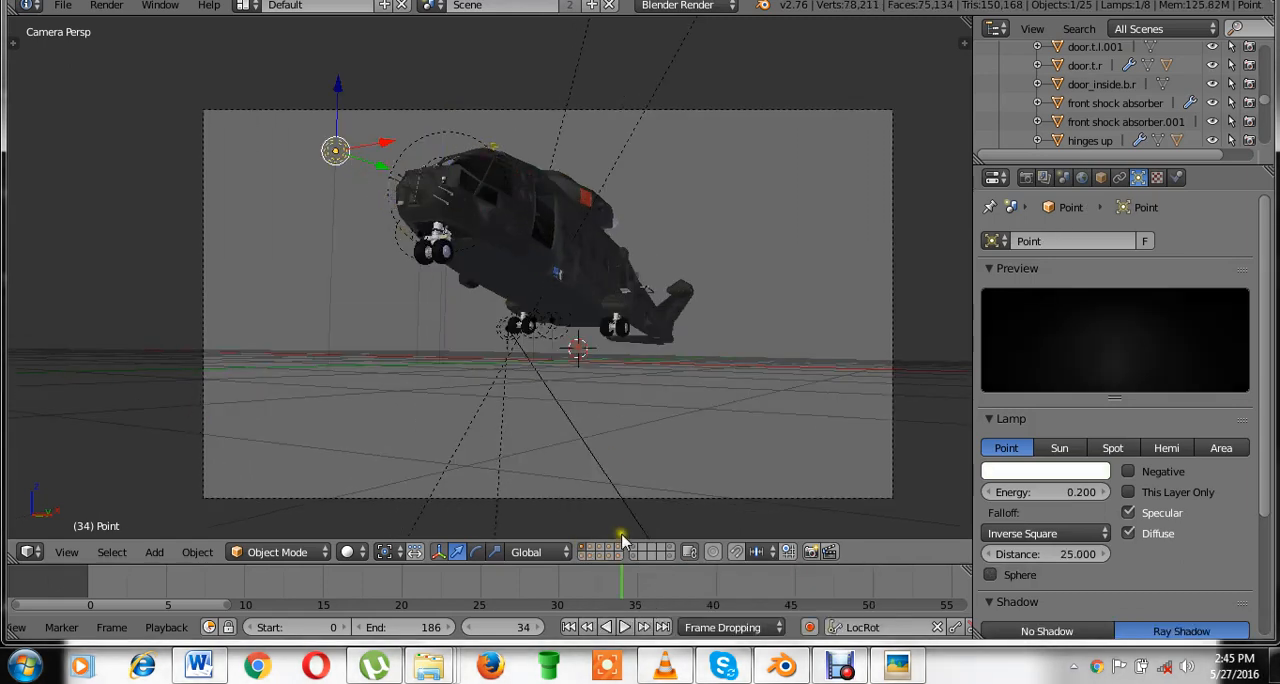
{"action": "key", "text": "ctrl+s"}
{"action": "key", "text": "ctrl+s"}
{"action": "right_click", "coordinate": [588, 291]}
{"action": "key", "text": "ctrl+s"}
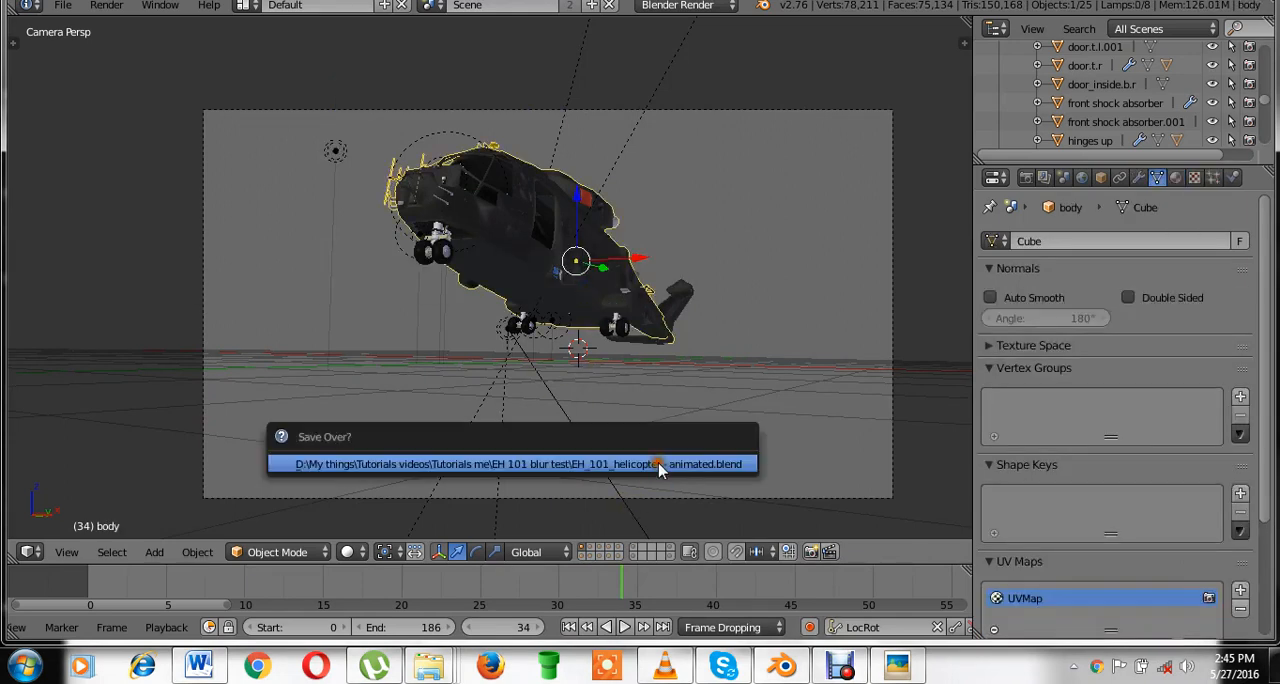
{"action": "left_click", "coordinate": [659, 464]}
Display the settings of the main render layer and save over the file.
{"action": "left_click", "coordinate": [1044, 177]}
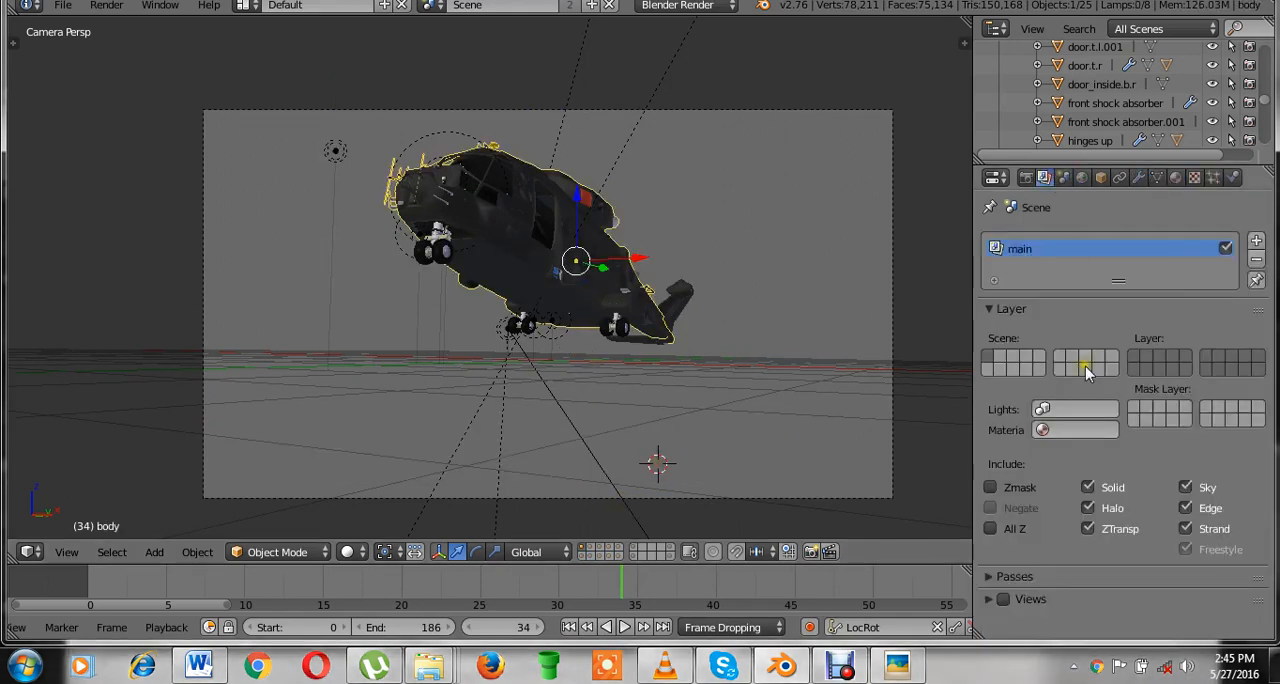
{"action": "key", "text": "ctrl+s"}
{"action": "left_click", "coordinate": [725, 269]}
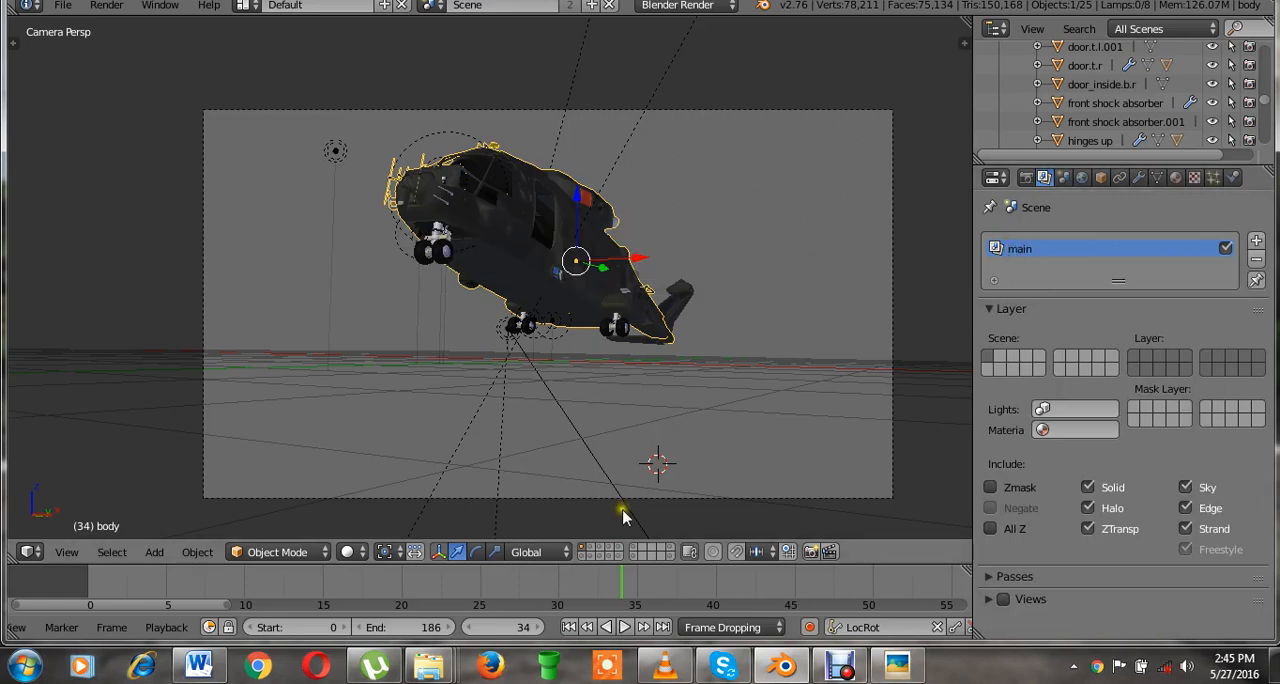
Show all scene layers in the first block of ten except the third column, layers 3 and 13.
{"action": "left_click", "coordinate": [594, 550]}
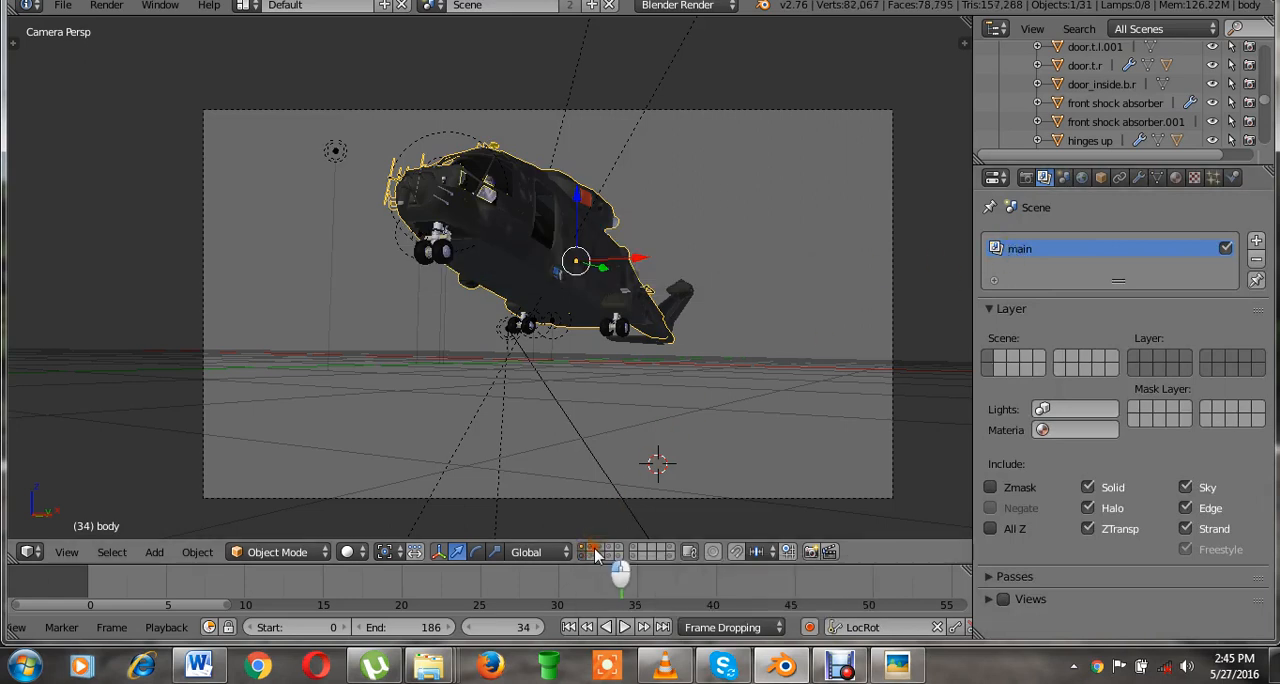
{"action": "left_click", "coordinate": [594, 551], "text": "shift"}
{"action": "left_click", "coordinate": [630, 368]}
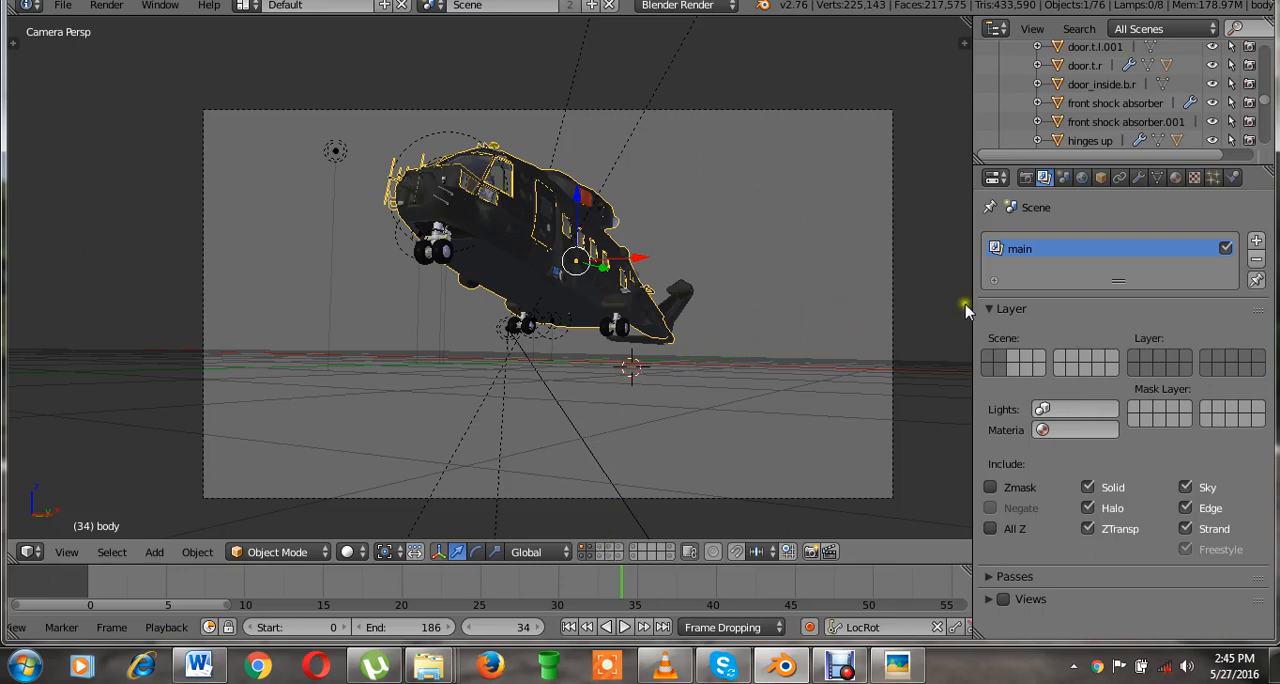
{"action": "left_click", "coordinate": [607, 551], "text": "shift"}
{"action": "left_click", "coordinate": [619, 556], "text": "shift"}
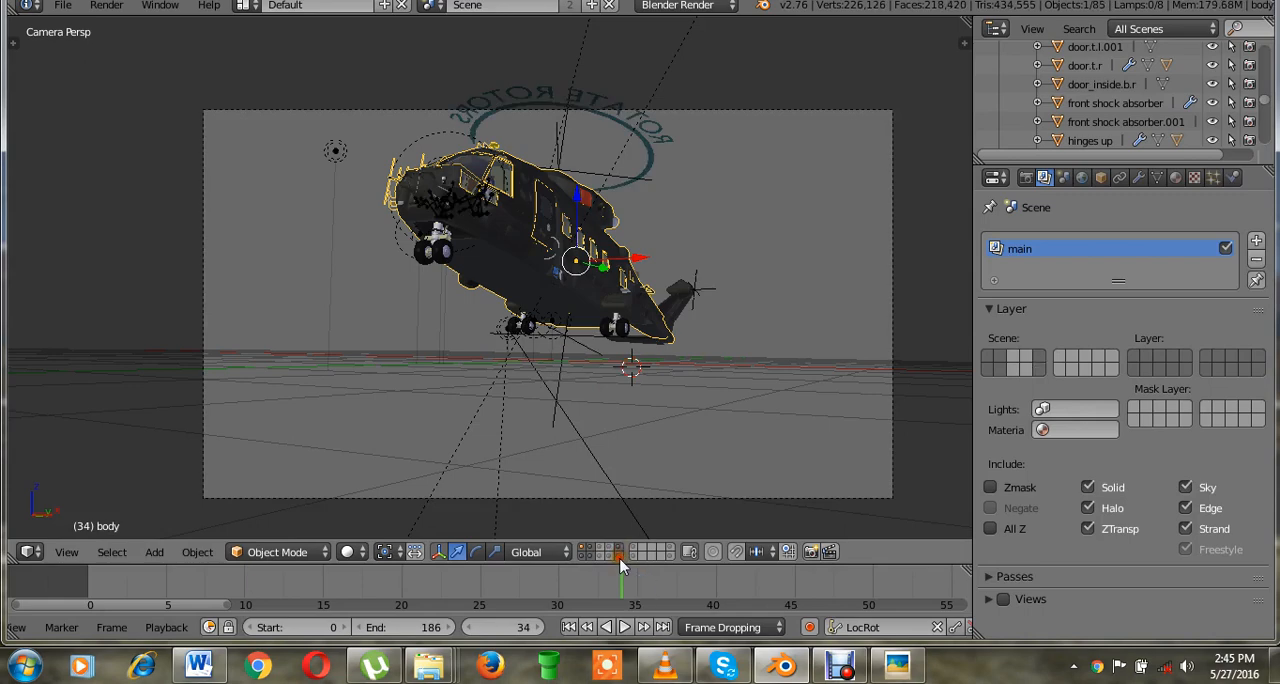
{"action": "left_click", "coordinate": [609, 558], "text": "shift"}
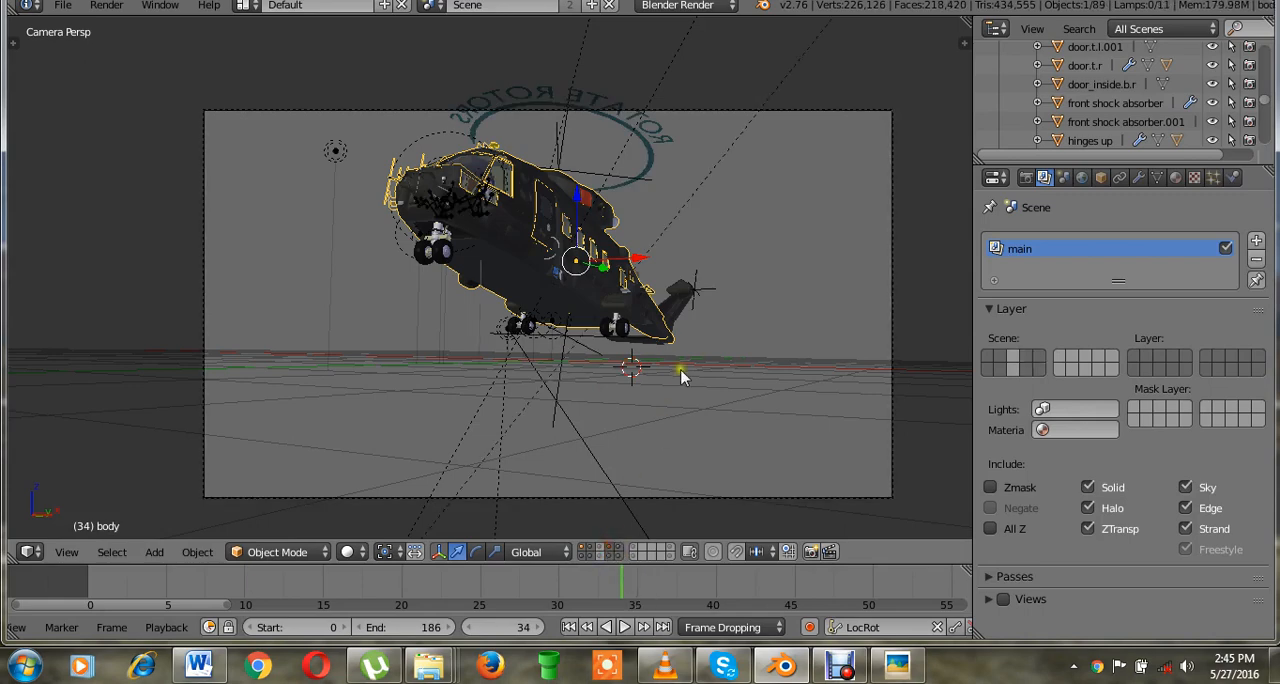
Take a closer look at the helicopter in the camera view and save over EH_101_helicopter - animated.blend.
{"action": "scroll", "coordinate": [703, 392], "scroll_direction": "up", "scroll_amount": 3}
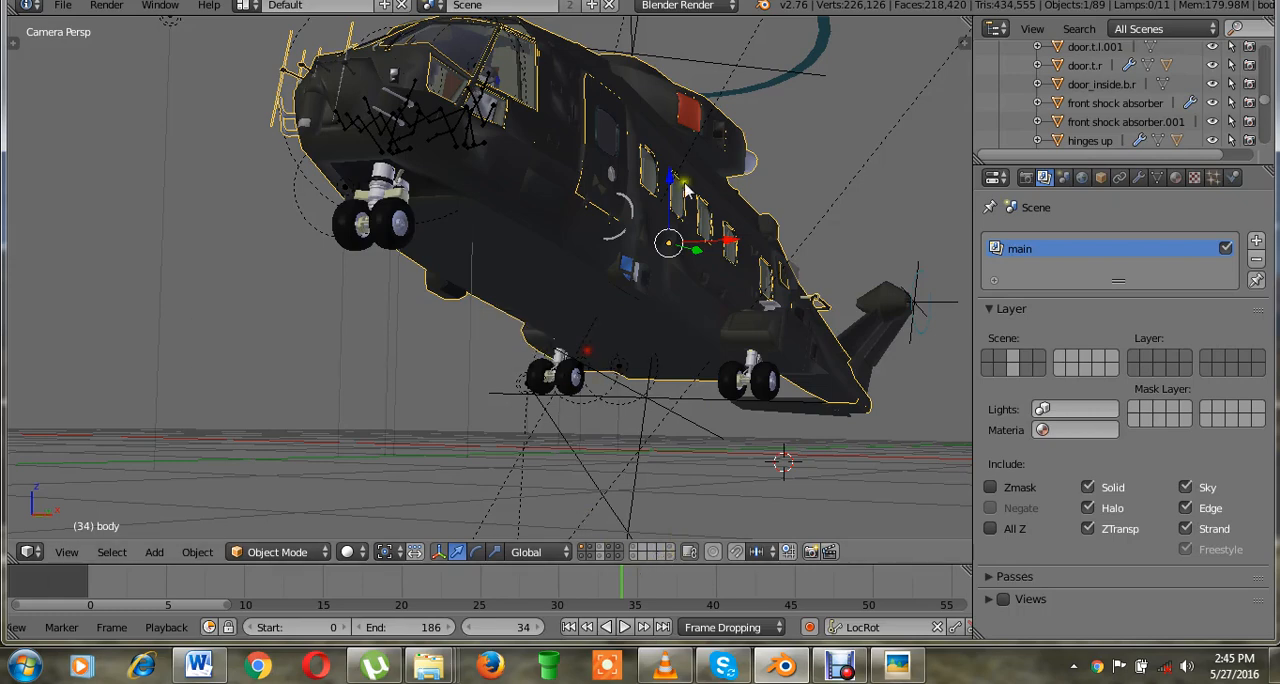
{"action": "scroll", "coordinate": [695, 278], "scroll_direction": "down", "scroll_amount": 2}
{"action": "key", "text": "ctrl+s"}
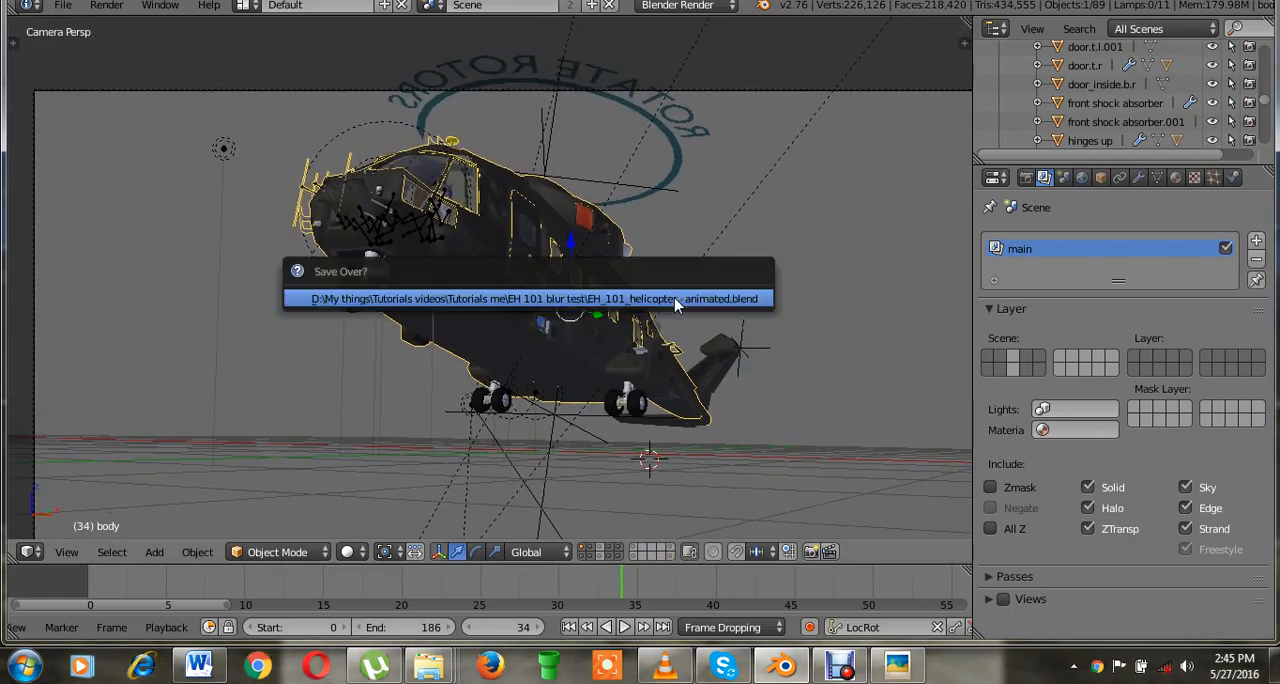
{"action": "left_click", "coordinate": [674, 297]}
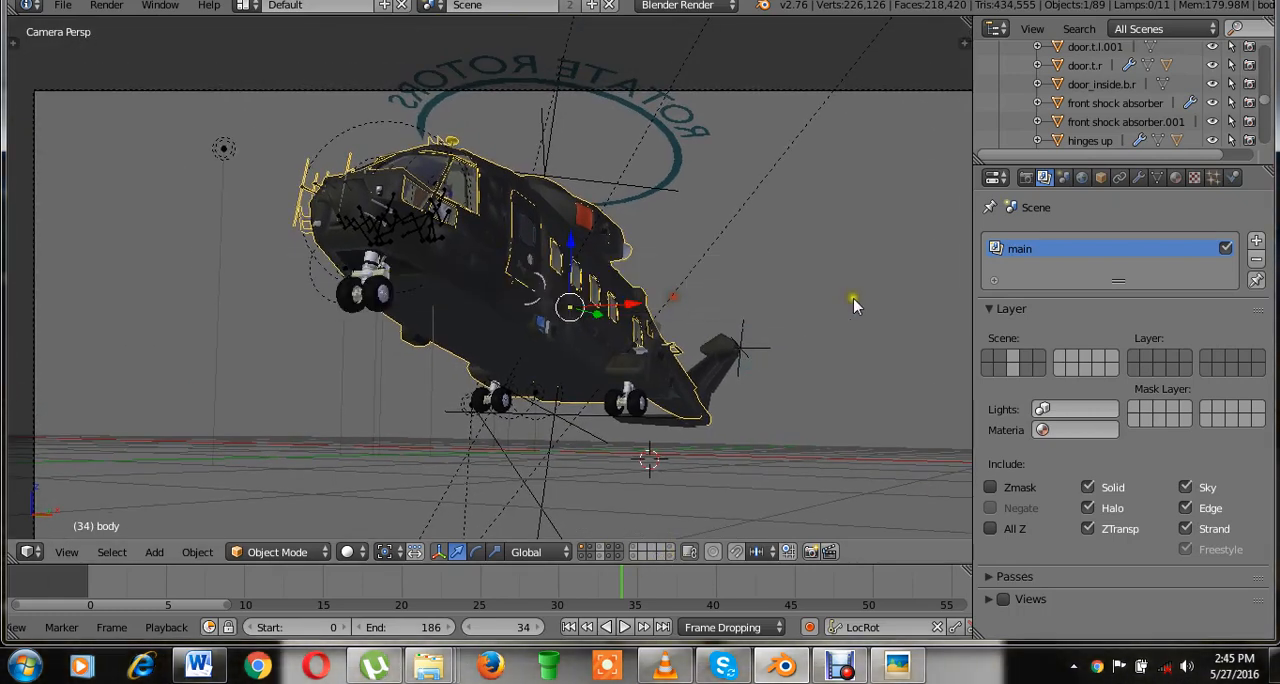
{"action": "key", "text": "ctrl+s"}
{"action": "left_click", "coordinate": [779, 296]}
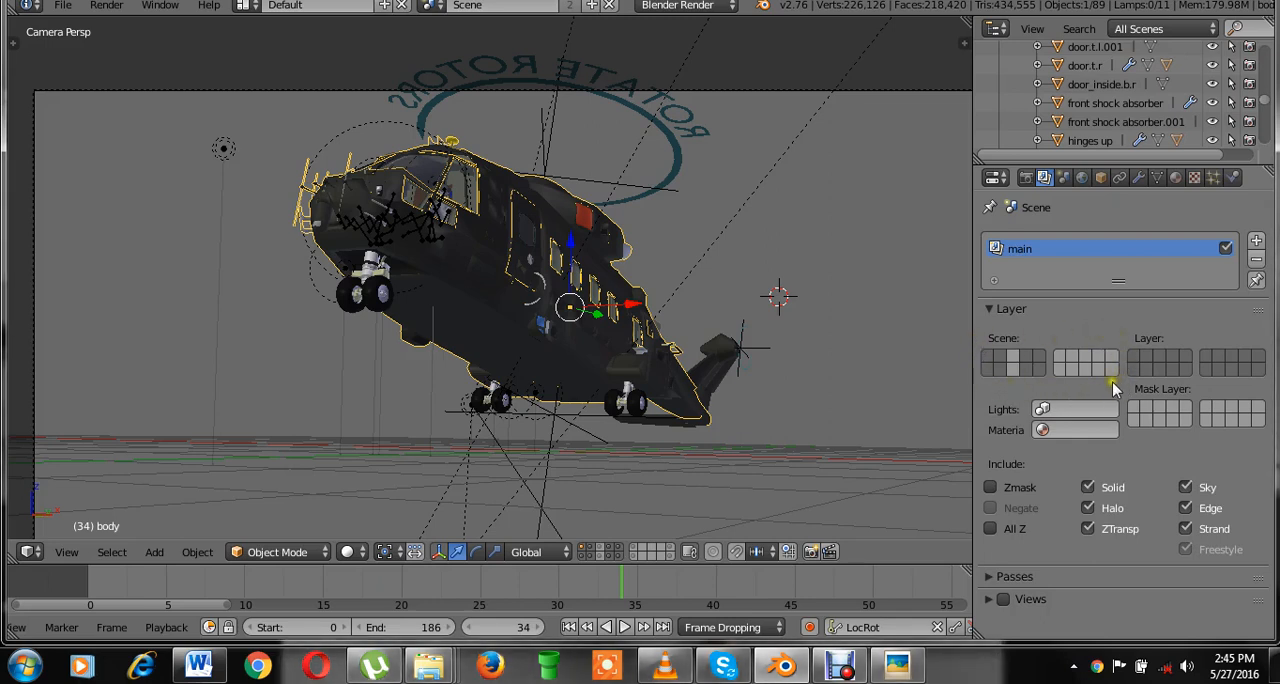
{"action": "key", "text": "ctrl+s"}
{"action": "left_click", "coordinate": [848, 354]}
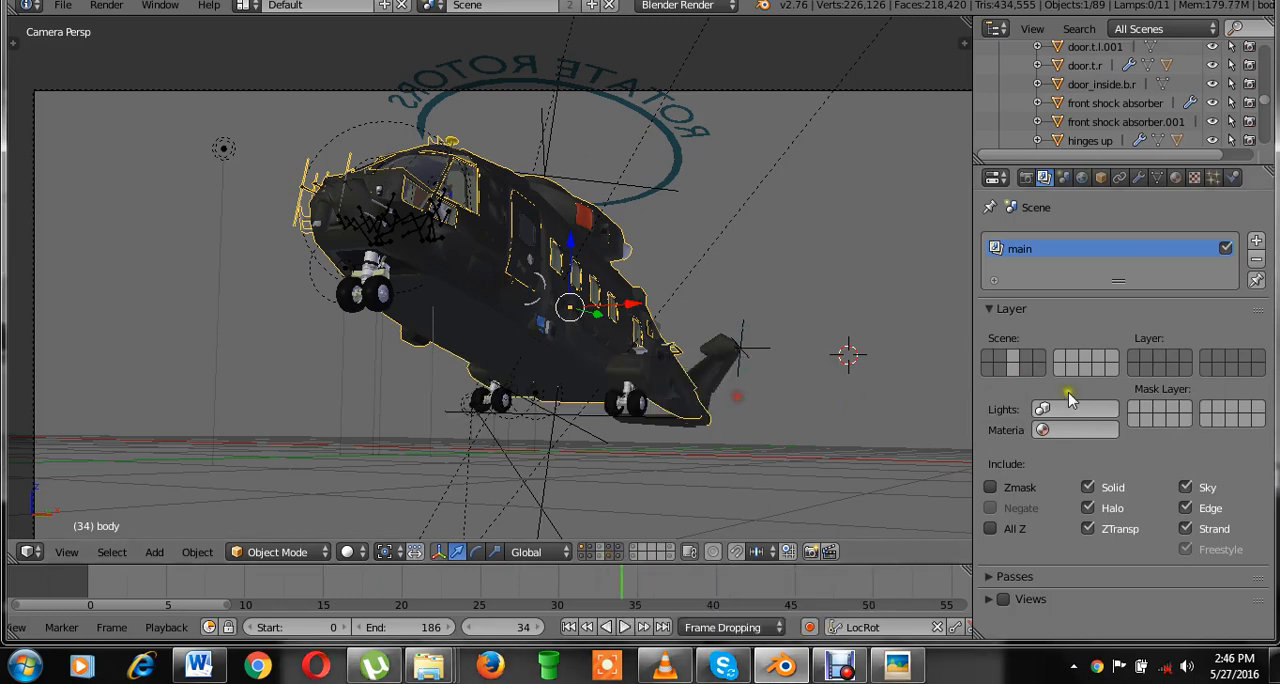
Check what the second block of scene layers contains, hide it again, and save over the file.
{"action": "left_click", "coordinate": [1071, 362], "text": "shift"}
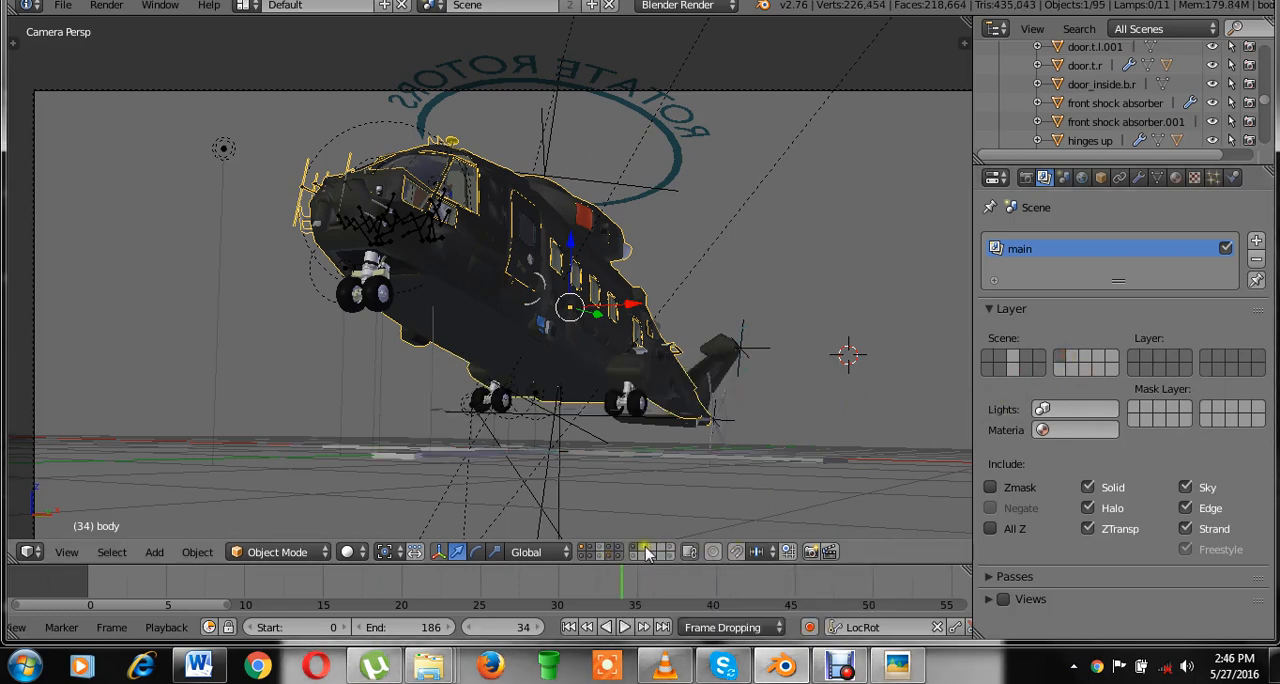
{"action": "left_click", "coordinate": [1071, 362], "text": "shift"}
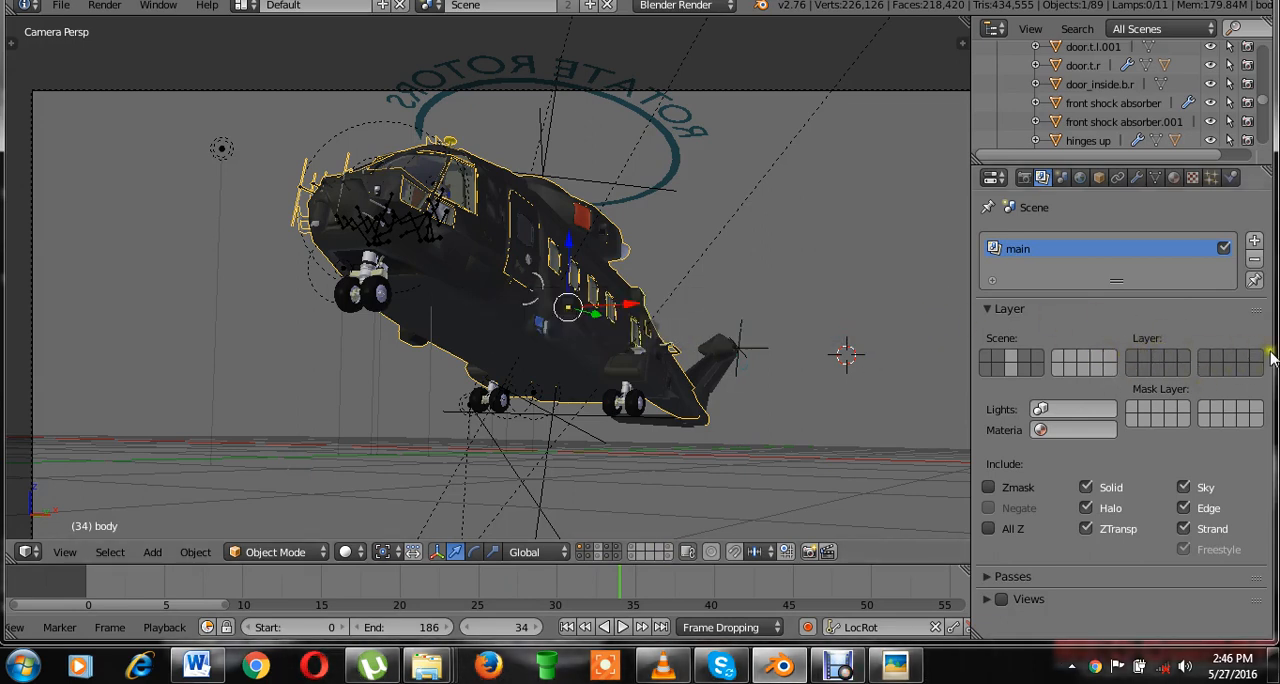
{"action": "left_click", "coordinate": [868, 319]}
{"action": "key", "text": "ctrl+s"}
{"action": "left_click", "coordinate": [578, 236]}
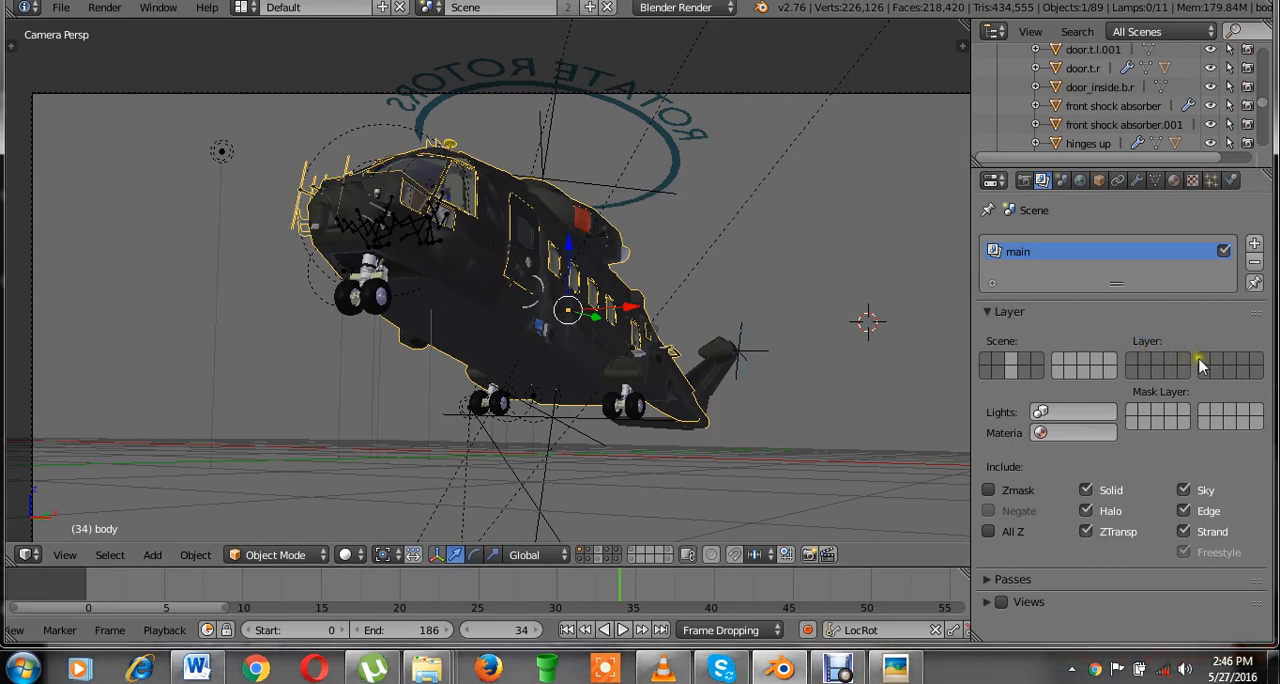
{"action": "key", "text": "ctrl+s"}
{"action": "left_click", "coordinate": [736, 319]}
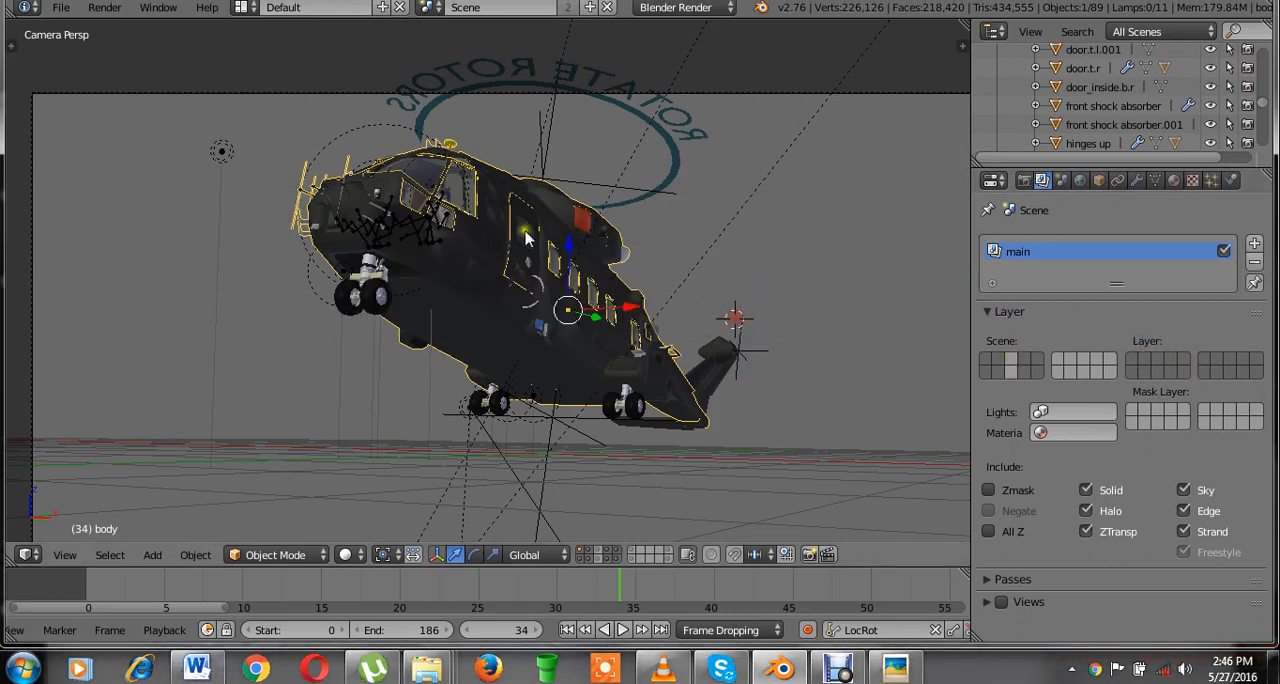
Assign layers 1, 2, 4, 5, 11, 12, 14 and 15 to the main render layer, leaving out layers 3 and 13.
{"action": "left_click", "coordinate": [1158, 367]}
{"action": "left_click", "coordinate": [1136, 360]}
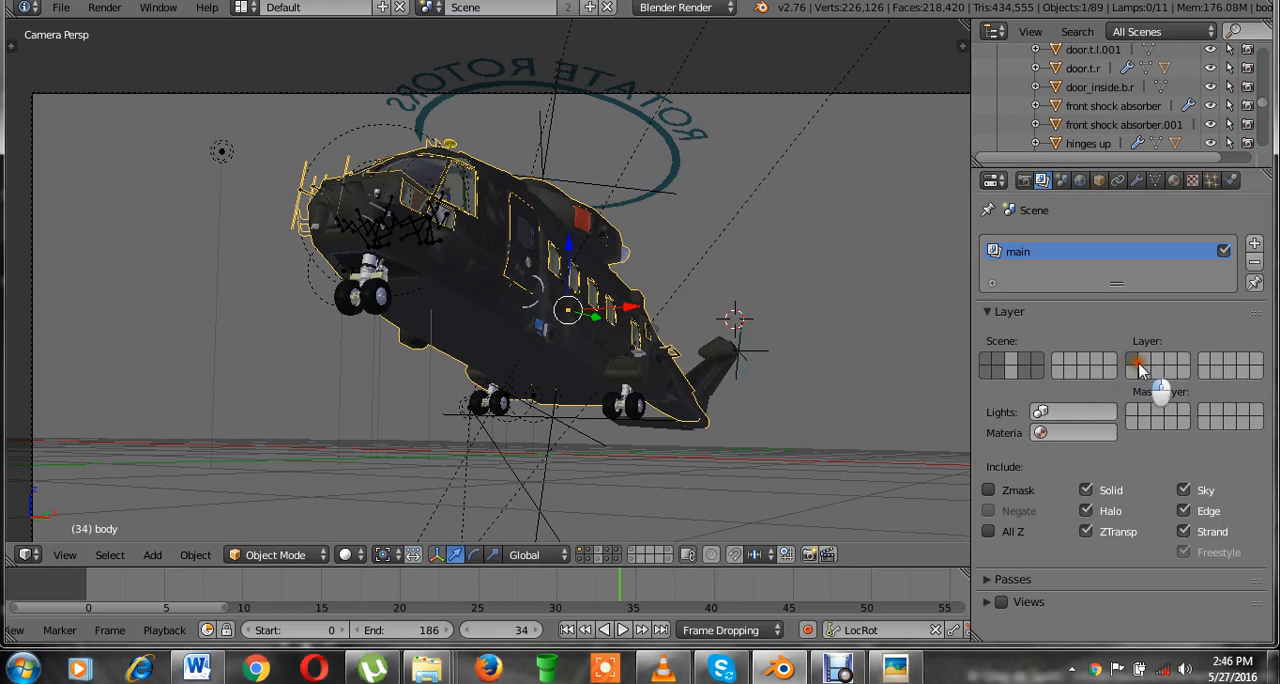
{"action": "left_click", "coordinate": [1149, 360]}
{"action": "left_click", "coordinate": [1141, 359]}
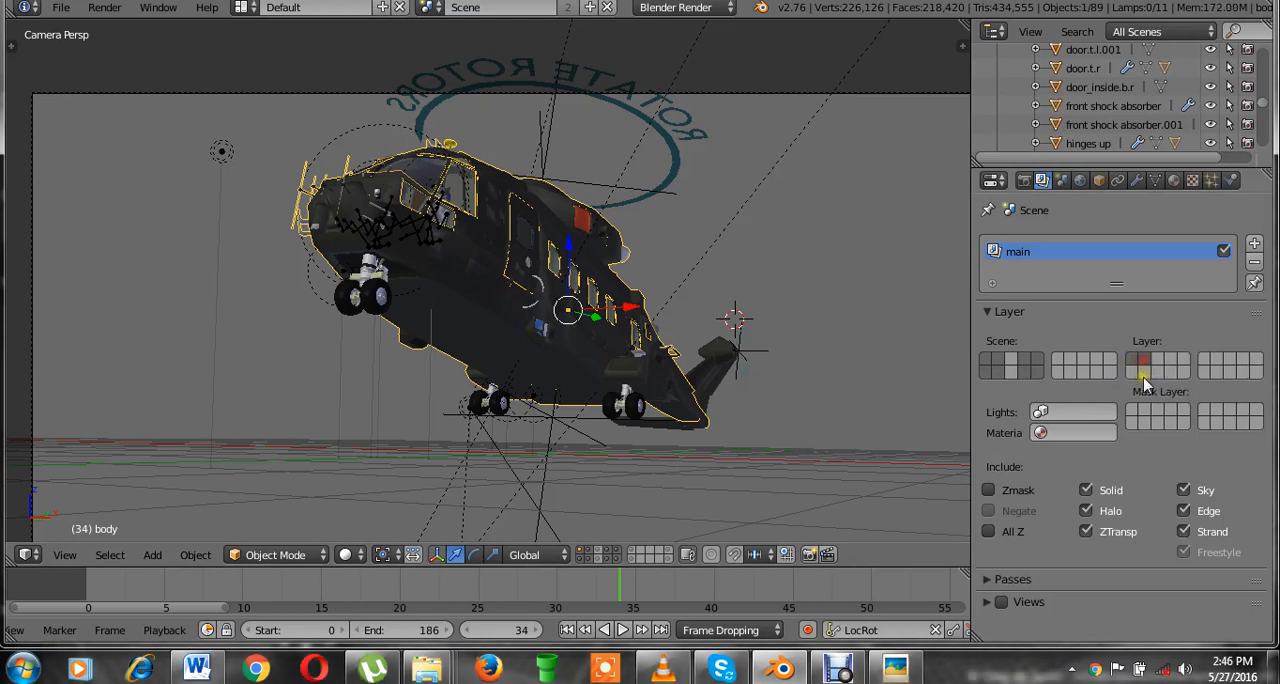
{"action": "left_click", "coordinate": [1145, 372], "text": "shift"}
{"action": "left_click", "coordinate": [1133, 373], "text": "shift"}
{"action": "left_click", "coordinate": [1174, 372], "text": "shift"}
{"action": "left_click", "coordinate": [1172, 360], "text": "shift"}
{"action": "left_click", "coordinate": [1182, 360], "text": "shift"}
{"action": "left_click", "coordinate": [1183, 369], "text": "shift"}
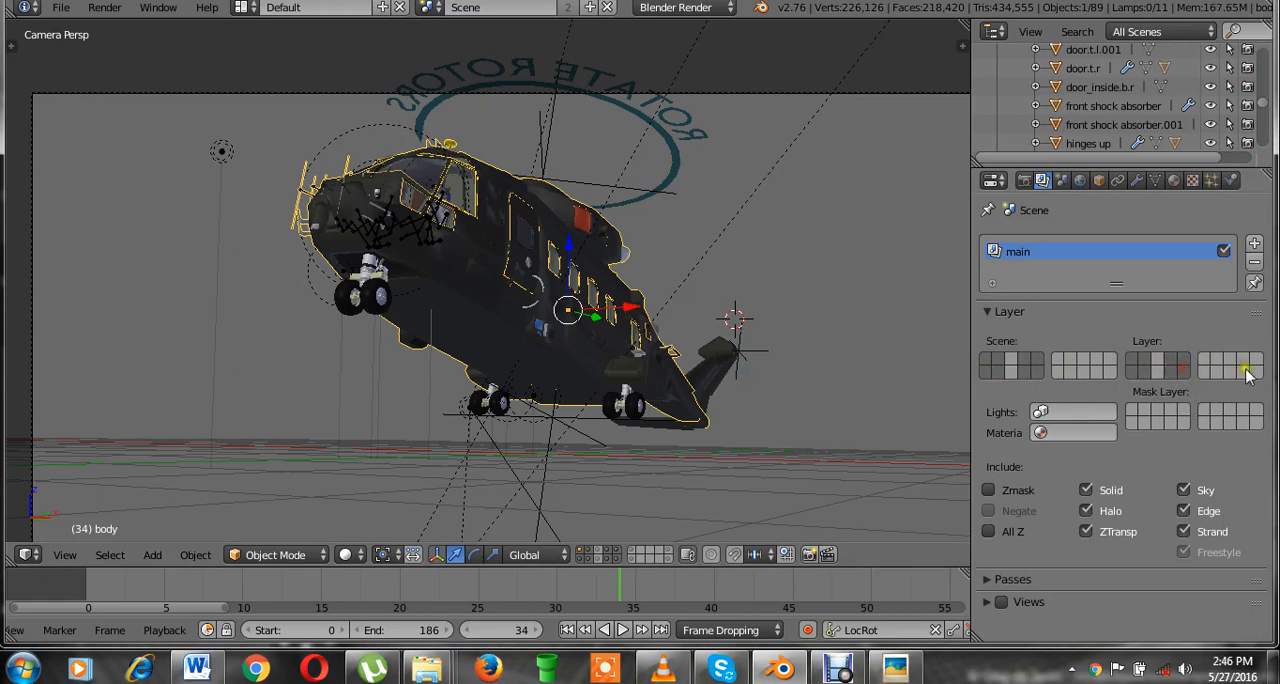
Save over the file and show the rotors by turning on scene layers 3 and 13.
{"action": "key", "text": "ctrl+s"}
{"action": "left_click", "coordinate": [755, 349]}
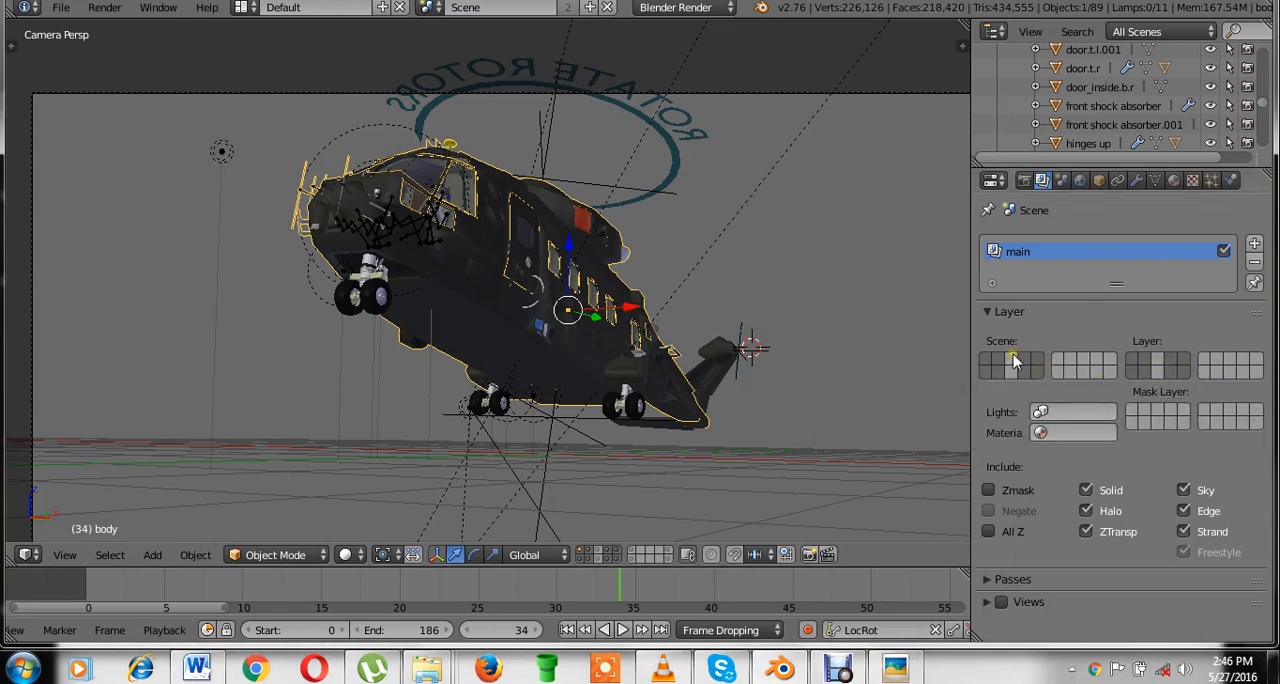
{"action": "key", "text": "ctrl+s"}
{"action": "left_click", "coordinate": [820, 291]}
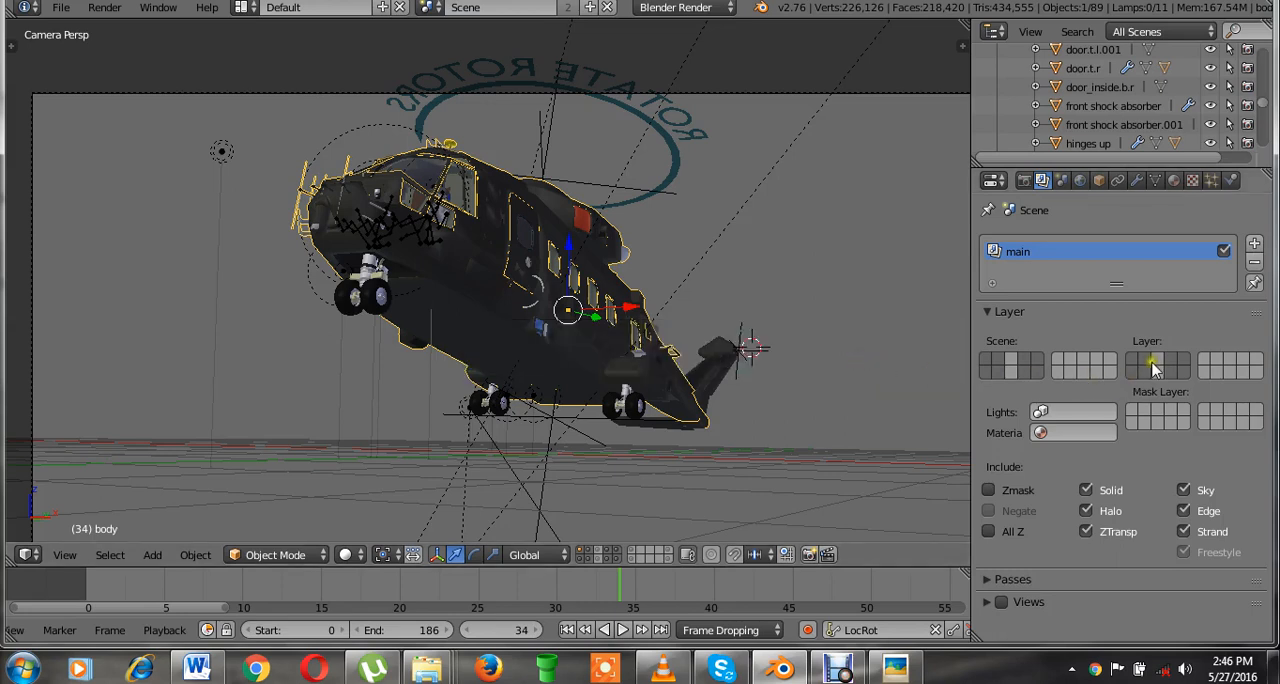
{"action": "left_click", "coordinate": [1012, 372], "text": "shift"}
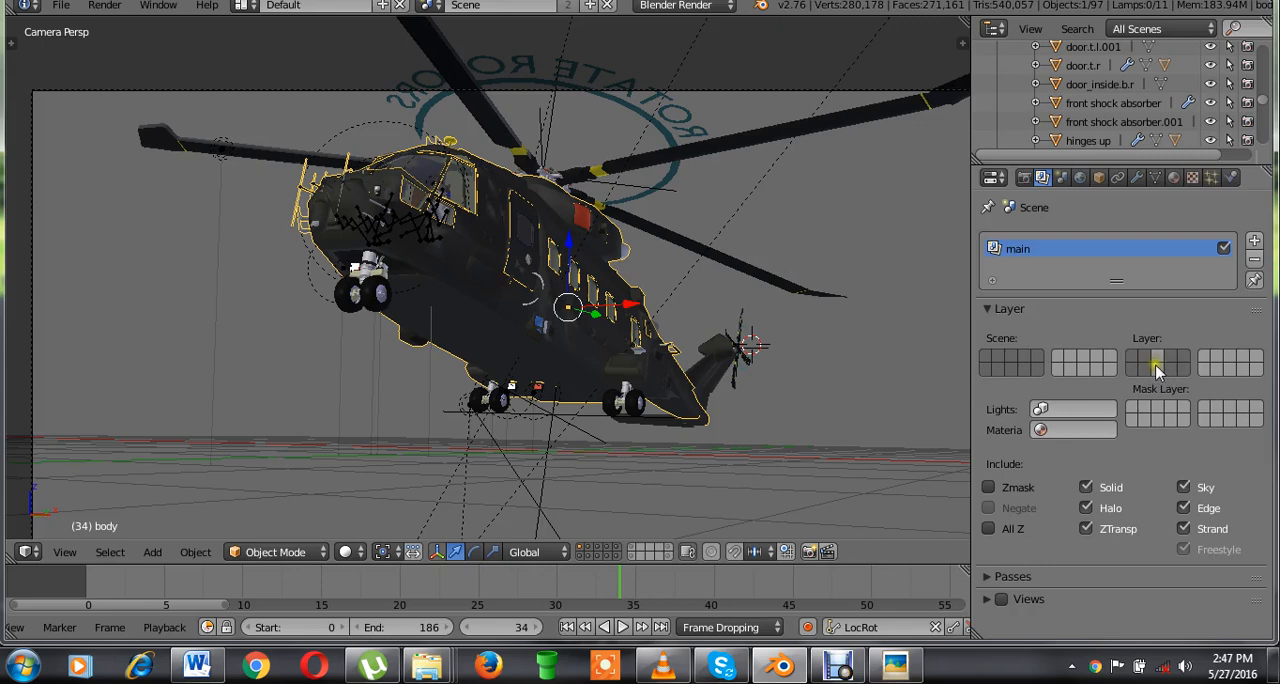
{"action": "left_click", "coordinate": [1025, 180]}
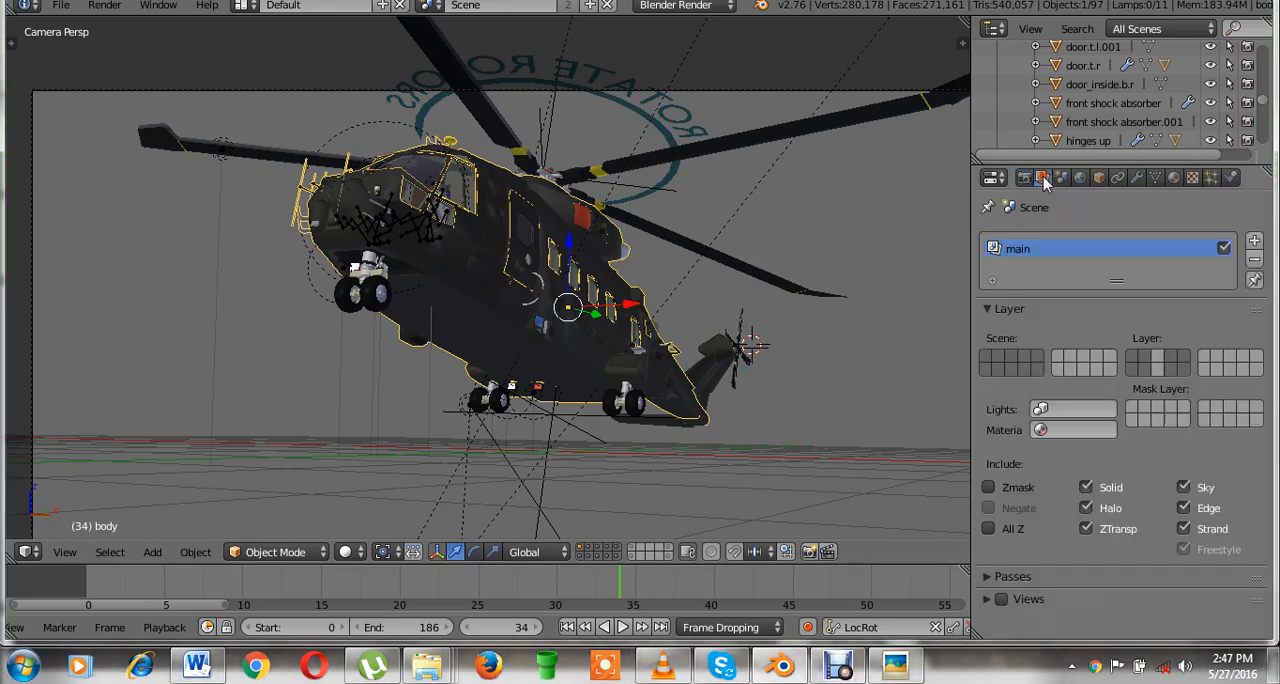
{"action": "left_click", "coordinate": [1042, 179]}
Compare the helicopter with the rotor scene layers 3 and 13 hidden and shown.
{"action": "key", "text": "ctrl+s"}
{"action": "left_click", "coordinate": [1012, 368]}
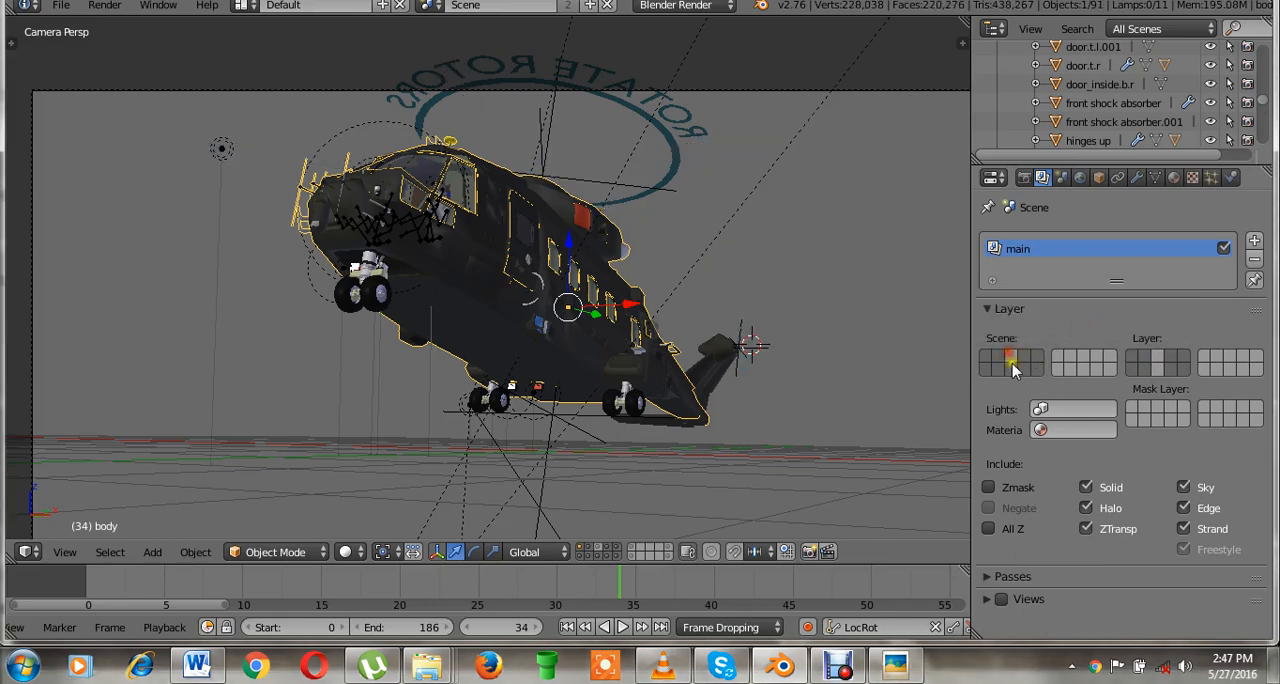
{"action": "key", "text": "ctrl+s"}
{"action": "left_click", "coordinate": [1008, 362]}
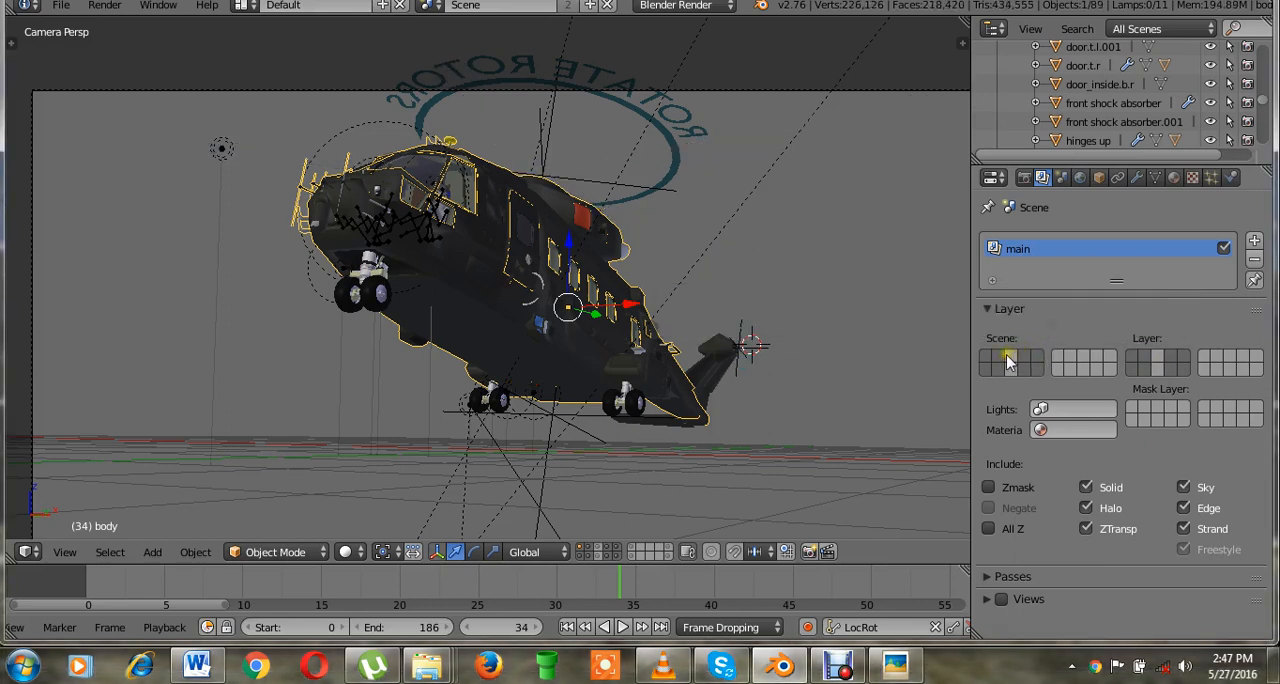
{"action": "left_click", "coordinate": [1008, 362]}
{"action": "left_click", "coordinate": [1063, 314]}
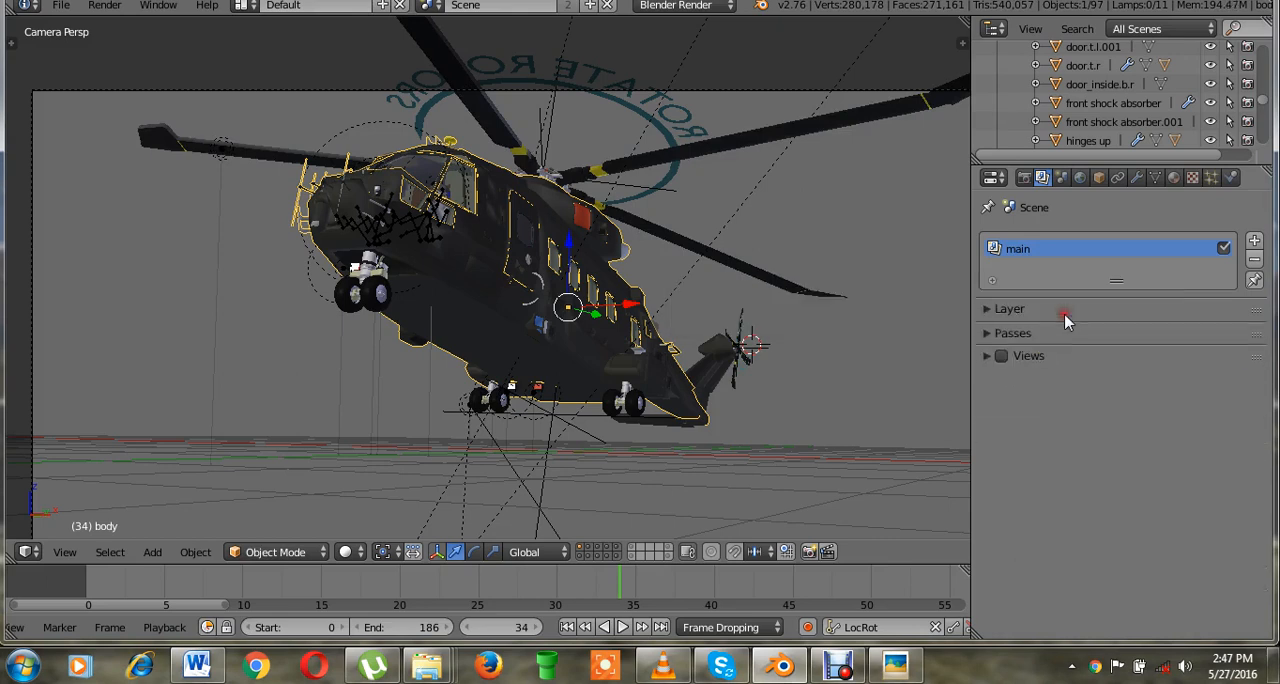
{"action": "left_click", "coordinate": [1005, 309]}
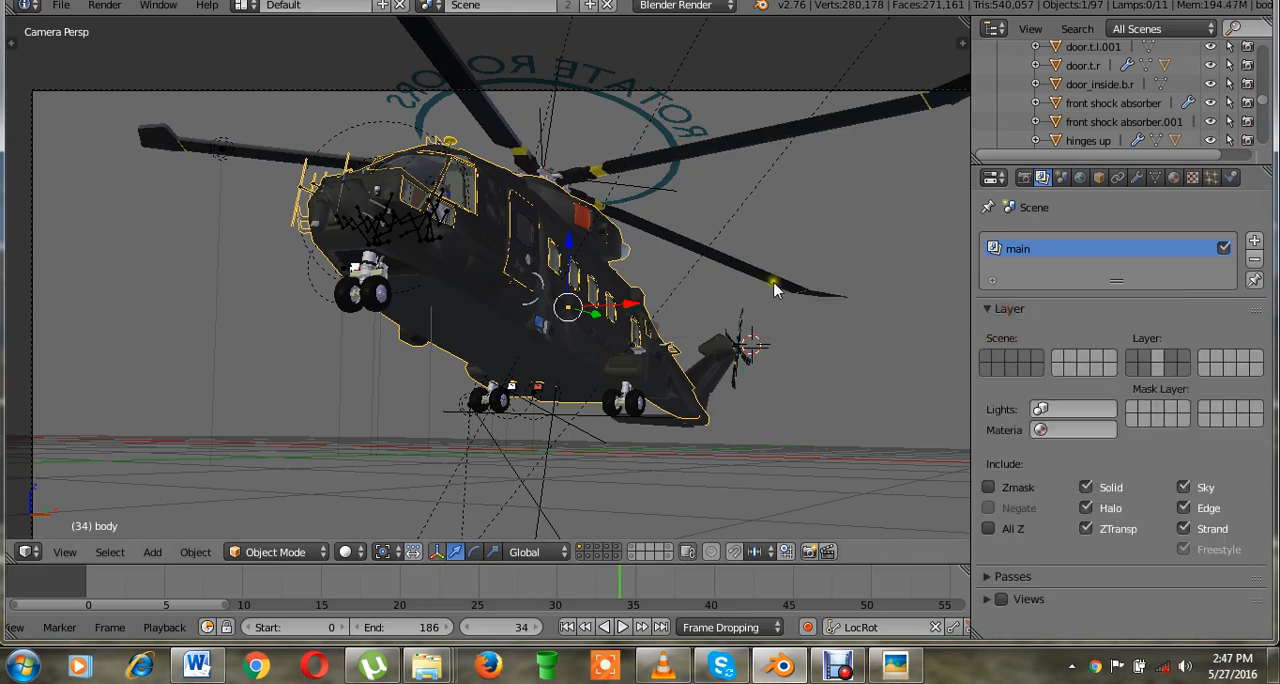
Save over the file and set layers 3 and 13 as mask layers of the main render layer.
{"action": "left_click", "coordinate": [873, 242]}
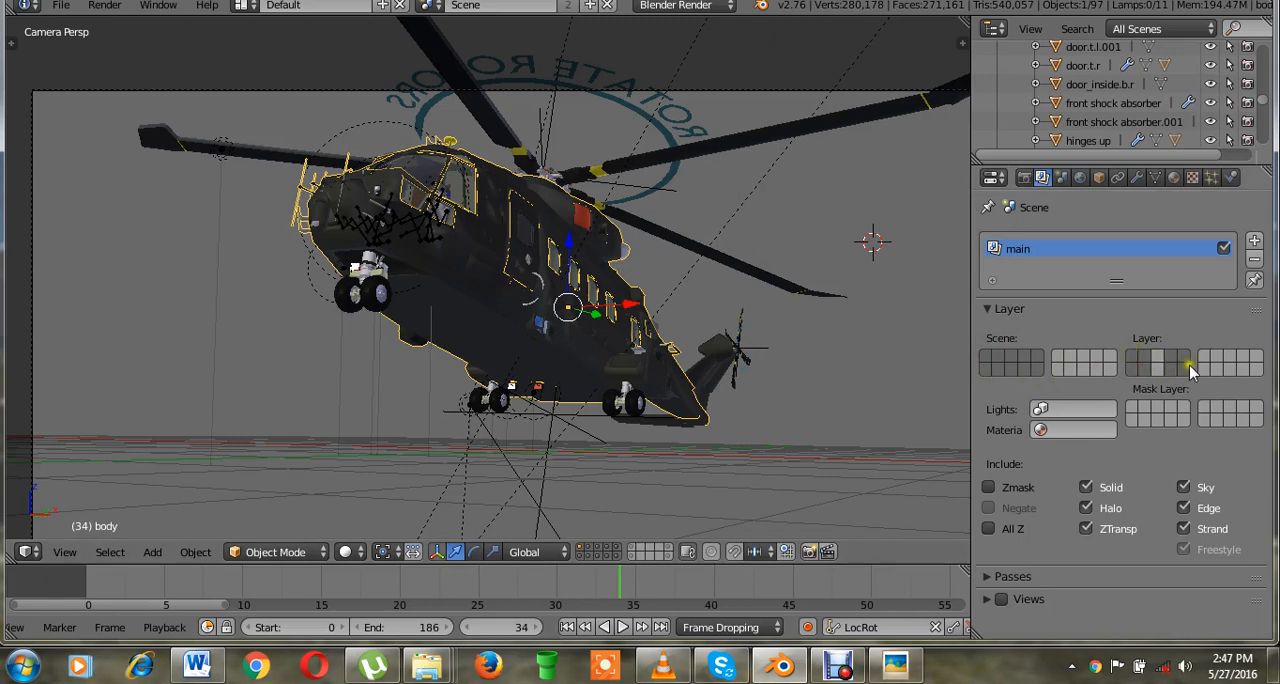
{"action": "key", "text": "ctrl+s"}
{"action": "left_click", "coordinate": [1118, 337]}
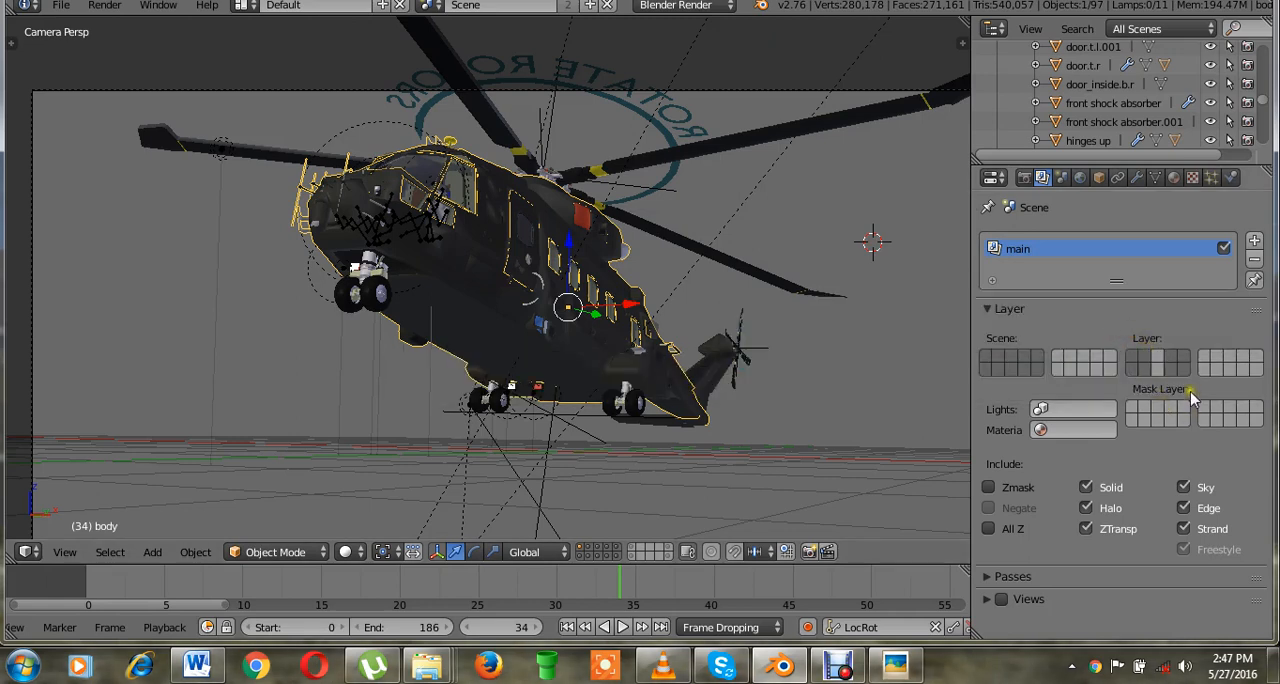
{"action": "left_click", "coordinate": [1155, 408]}
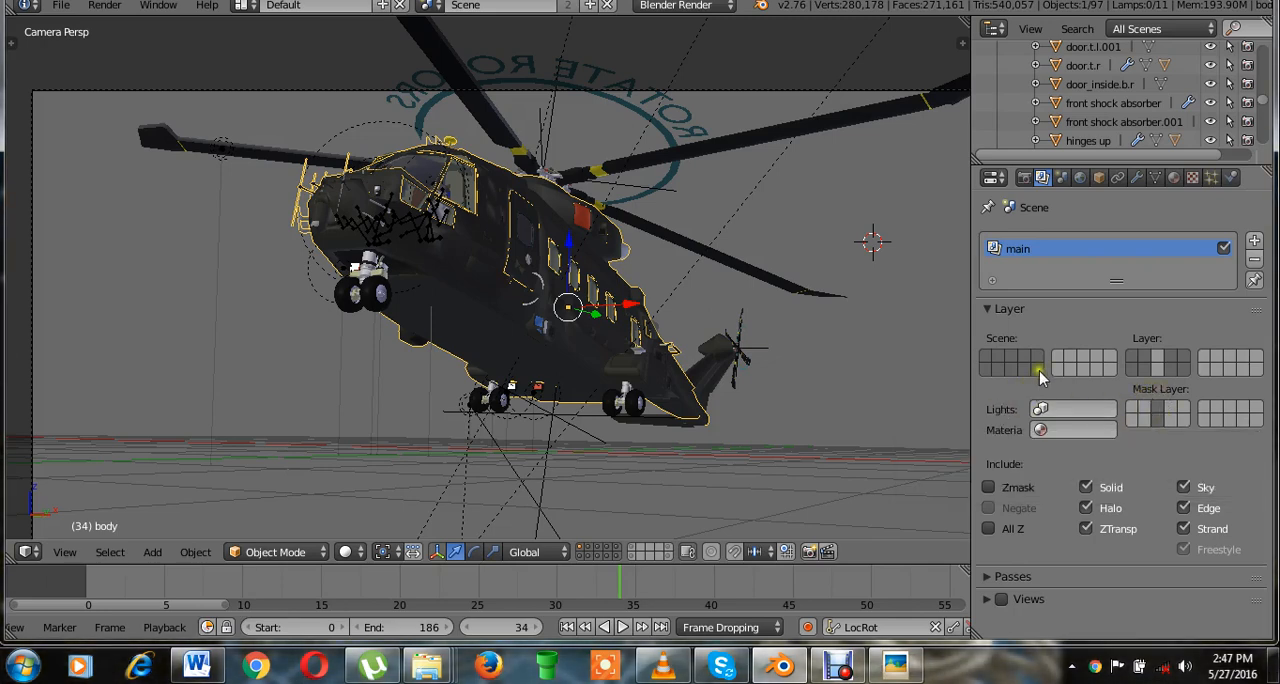
Fit the whole helicopter in view and add a second render layer named rotors.
{"action": "scroll", "coordinate": [851, 304], "scroll_direction": "down", "scroll_amount": 2}
{"action": "scroll", "coordinate": [851, 304], "scroll_direction": "up", "scroll_amount": 1}
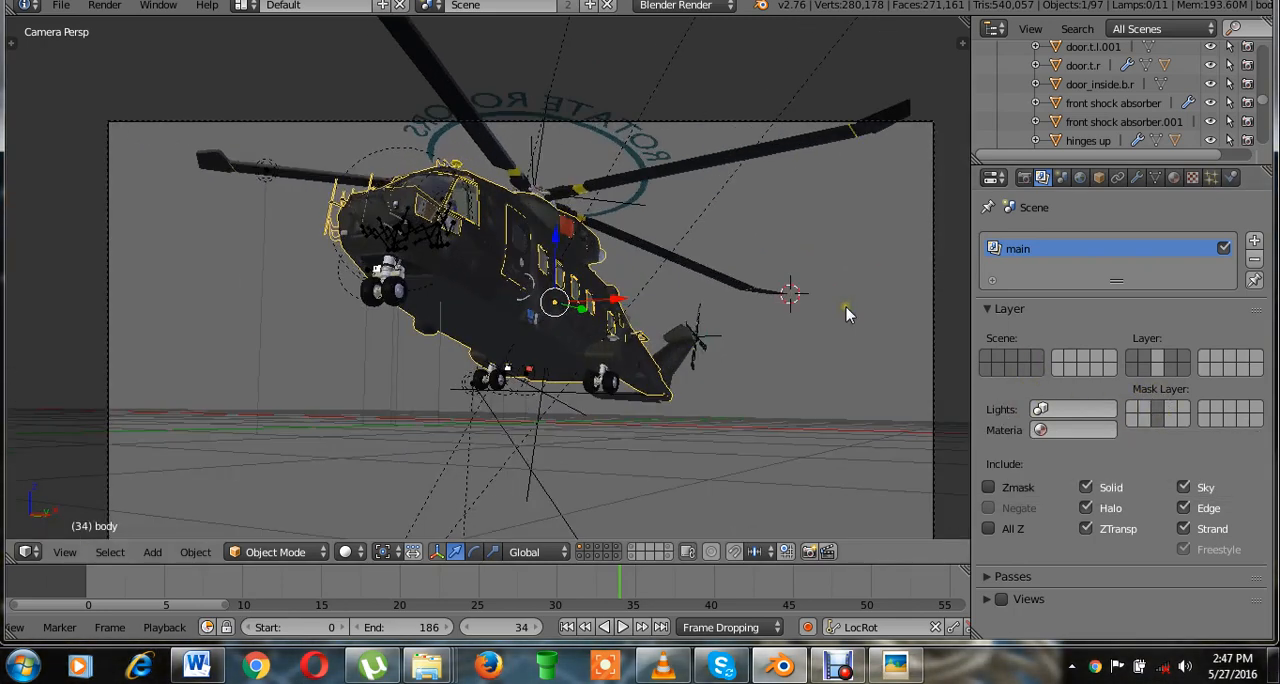
{"action": "middle_click_drag", "start_coordinate": [809, 392], "coordinate": [793, 314], "text": "shift"}
{"action": "left_click", "coordinate": [857, 332]}
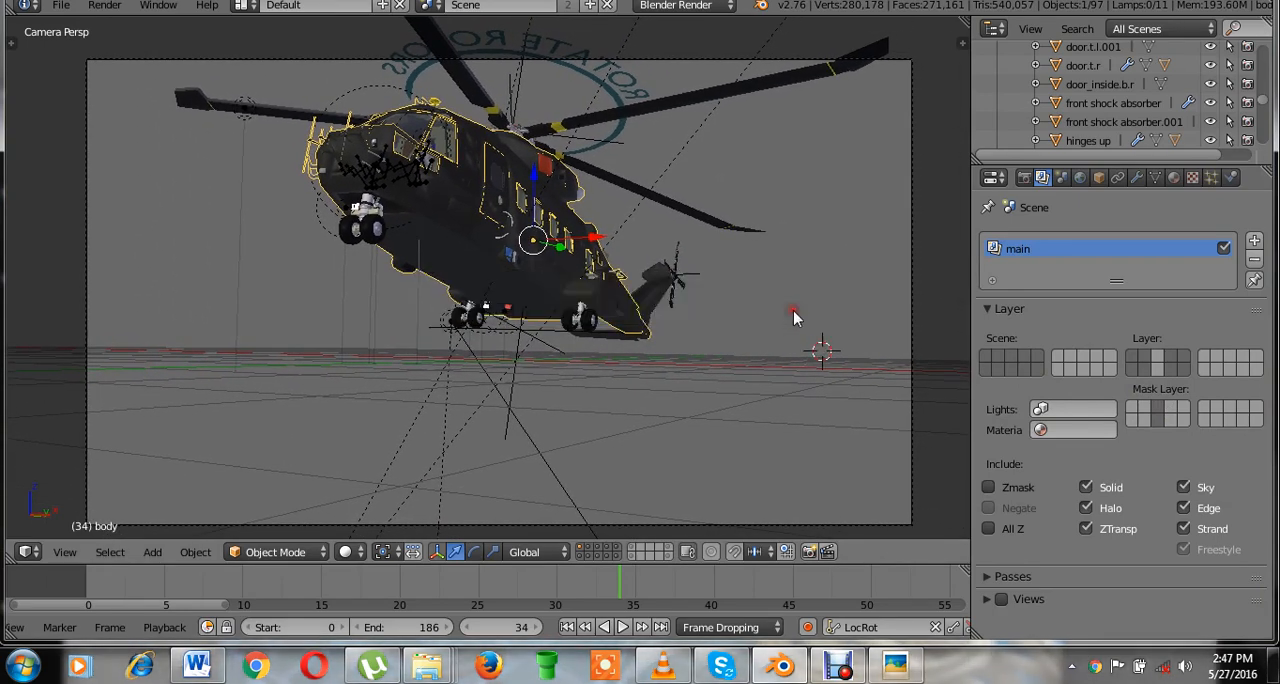
{"action": "left_click", "coordinate": [1254, 241]}
{"action": "double_click", "coordinate": [1074, 270]}
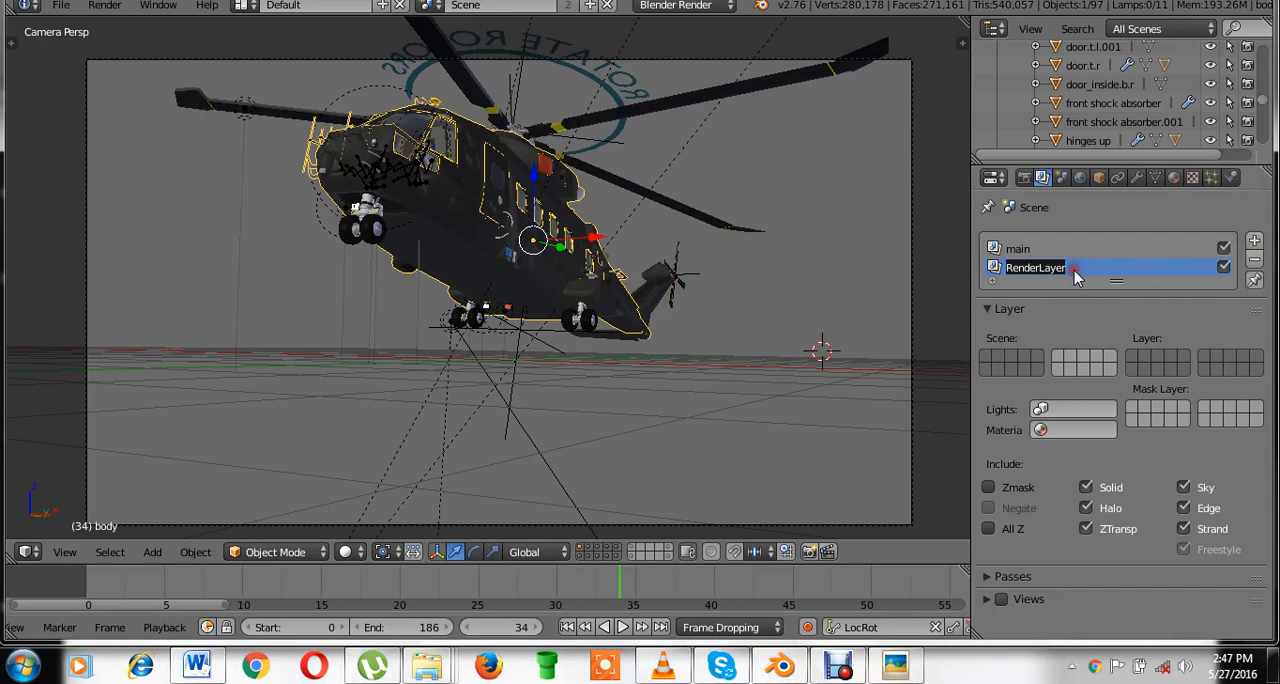
{"action": "type", "text": "rotos"}
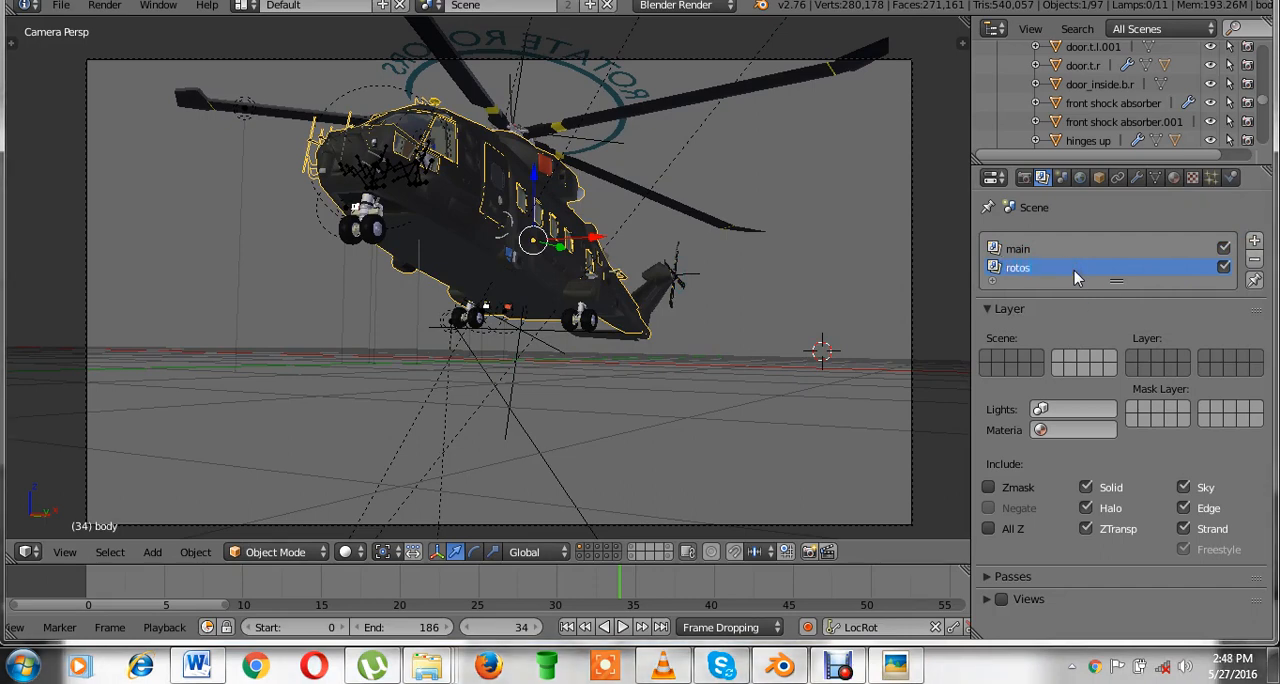
{"action": "double_click", "coordinate": [1040, 271]}
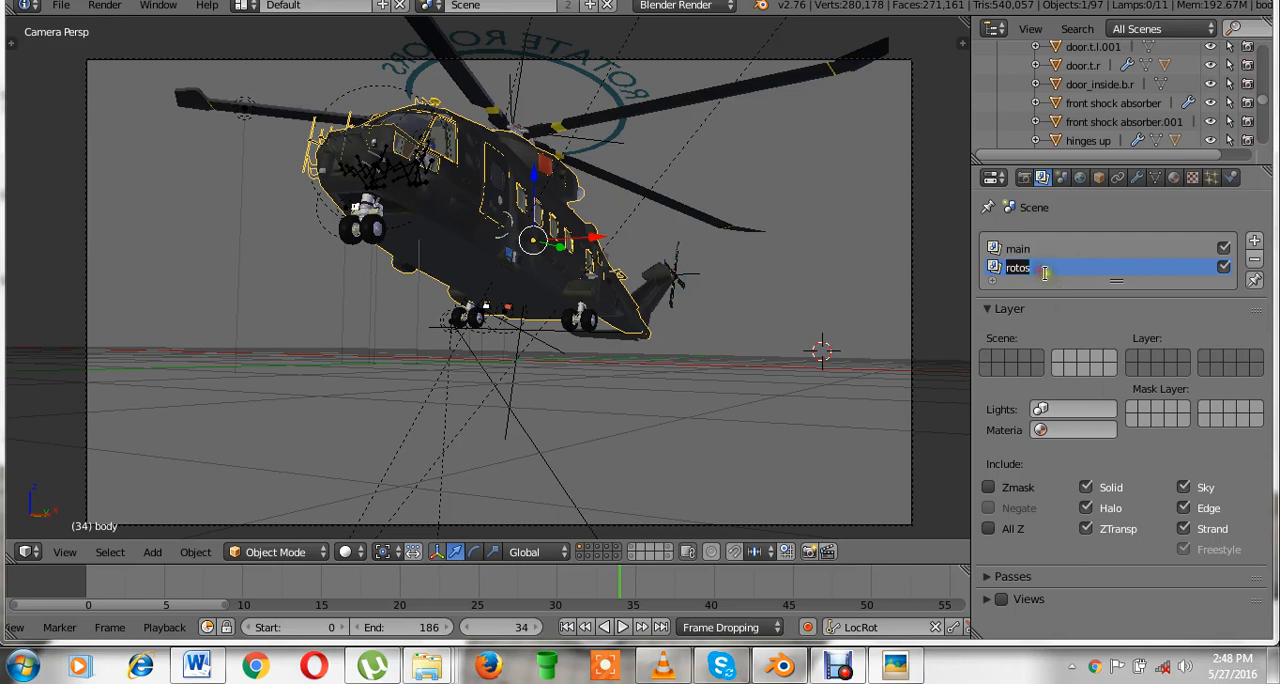
{"action": "type", "text": "rot"}
{"action": "key", "text": "Return"}
Correct the second render layer's name to rotors and save over the file.
{"action": "key", "text": "ctrl+s"}
{"action": "left_click", "coordinate": [1053, 269]}
{"action": "key", "text": "ctrl+s"}
{"action": "left_click", "coordinate": [763, 327]}
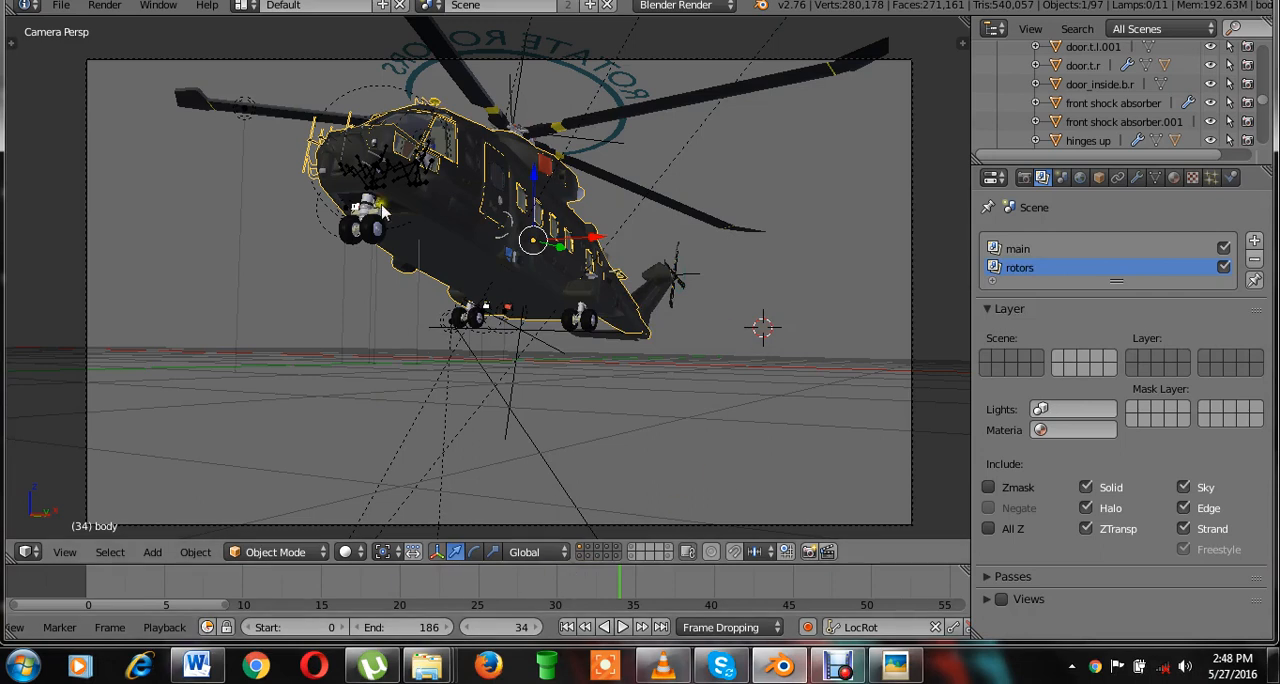
{"action": "key", "text": "ctrl+s"}
{"action": "left_click", "coordinate": [610, 306]}
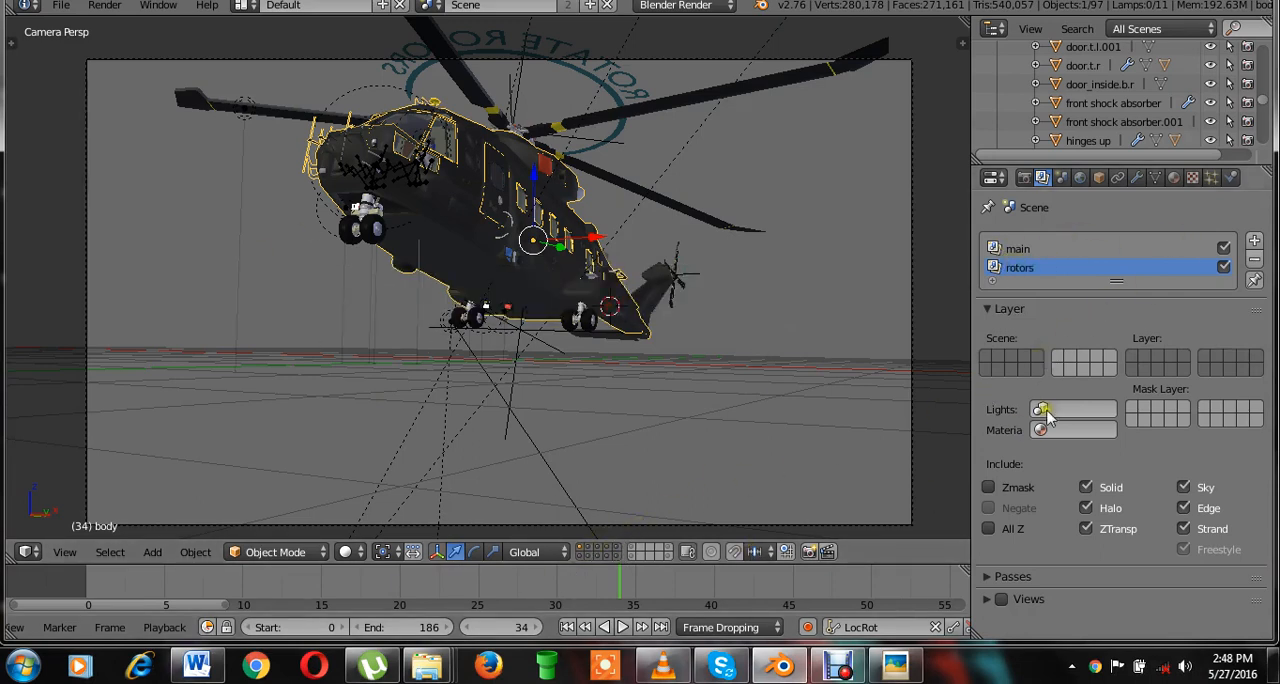
Include only scene layer 3 in the rotors render layer and save over the file.
{"action": "left_click", "coordinate": [1159, 362]}
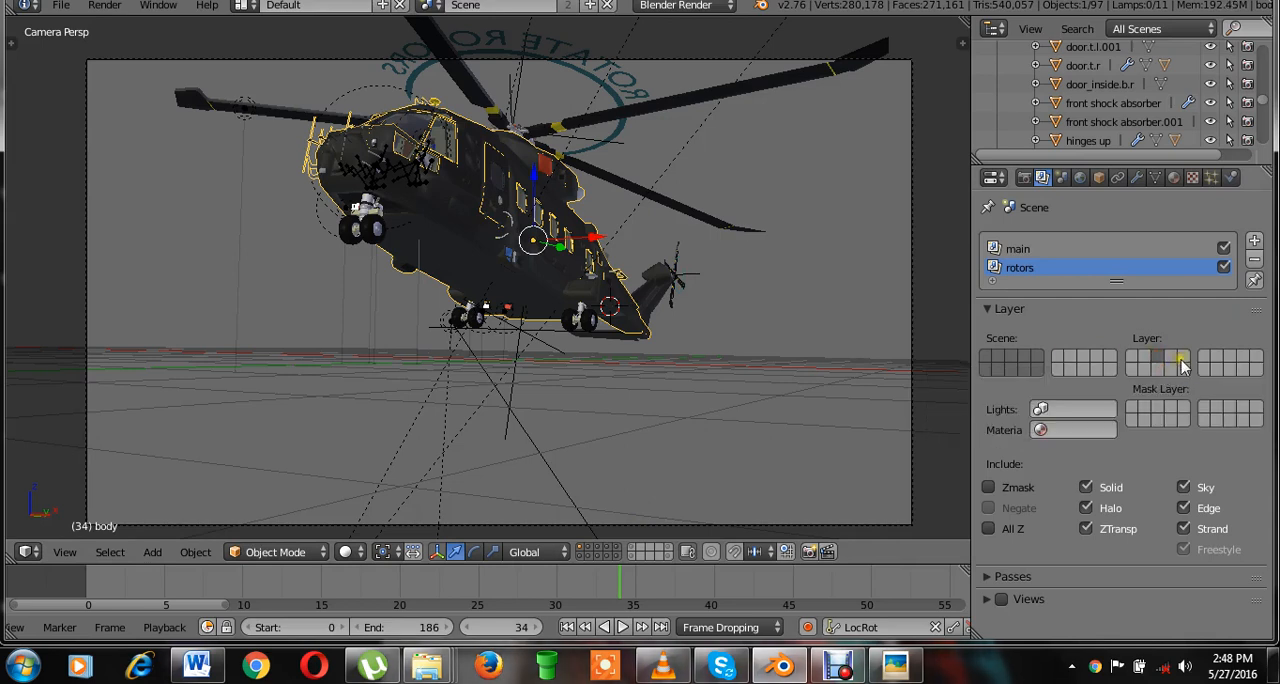
{"action": "left_click", "coordinate": [840, 302]}
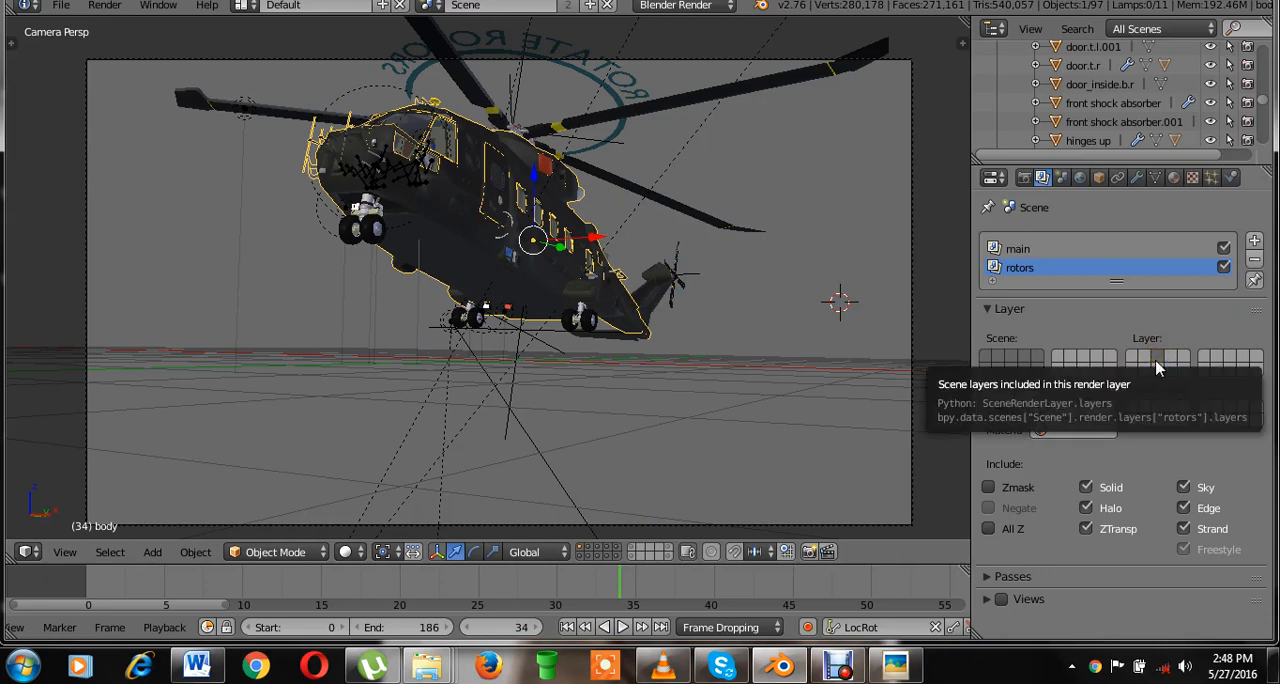
{"action": "key", "text": "ctrl+s"}
{"action": "key", "text": "Return"}
{"action": "left_click", "coordinate": [1115, 357]}
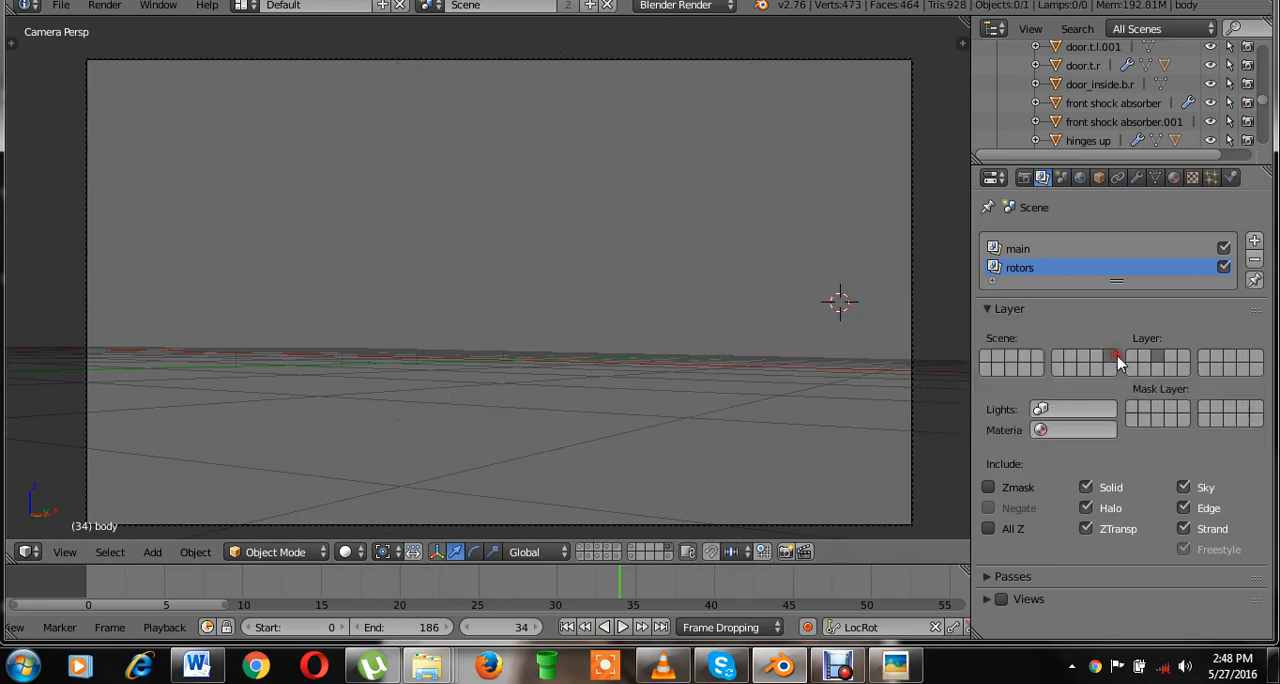
{"action": "left_click", "coordinate": [1161, 355]}
{"action": "key", "text": "ctrl+z"}
{"action": "key", "text": "ctrl+s"}
{"action": "left_click", "coordinate": [1103, 334]}
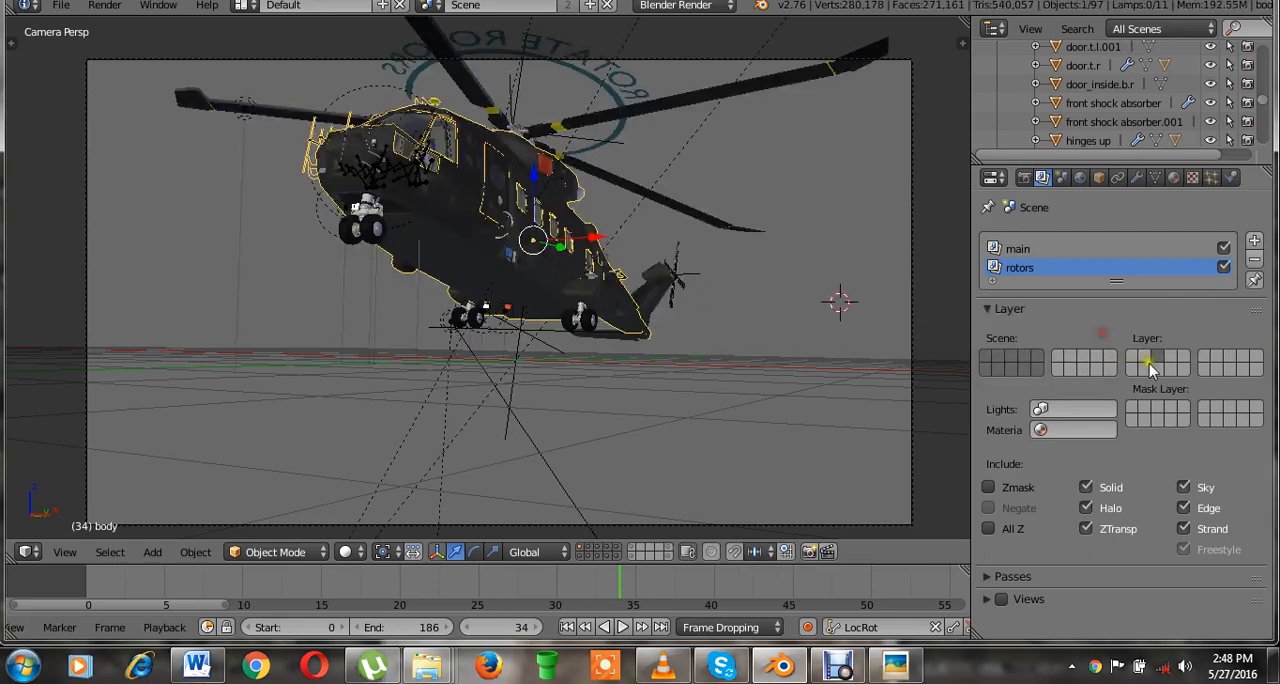
Reselect scene layer 3 for the rotors render layer, set it as the mask layer too, and save over the file.
{"action": "left_click", "coordinate": [1157, 356]}
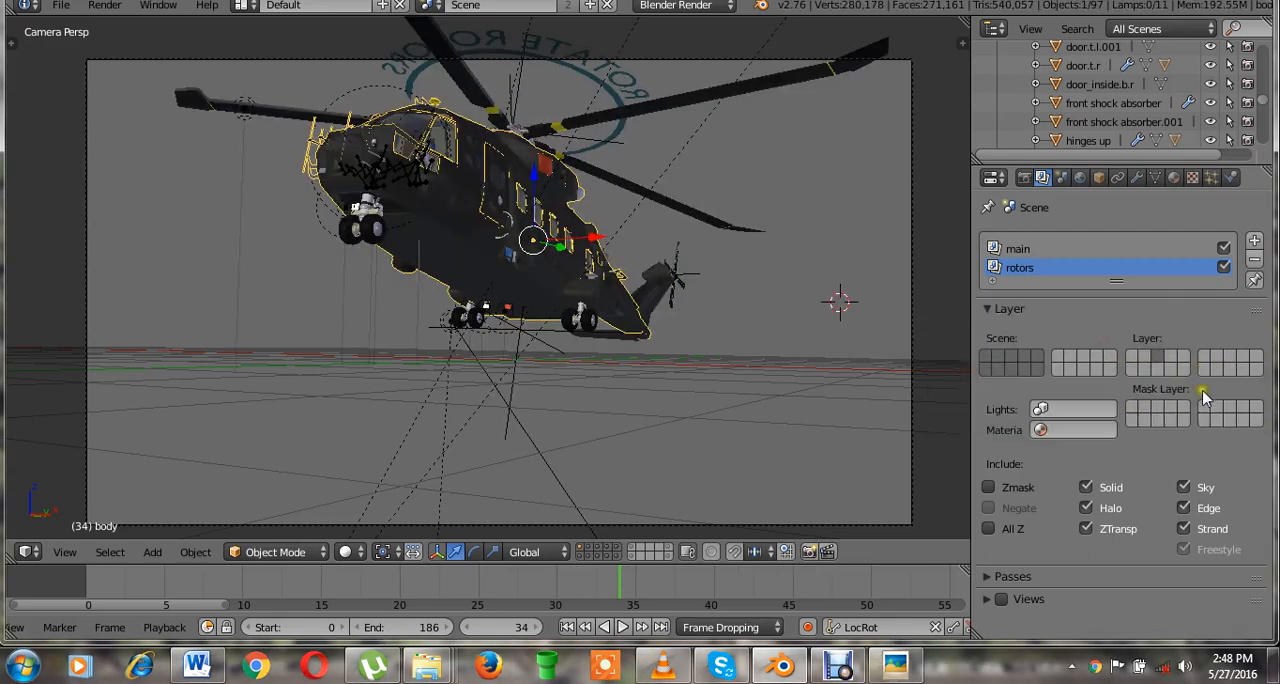
{"action": "left_click", "coordinate": [1160, 409]}
{"action": "key", "text": "ctrl+s"}
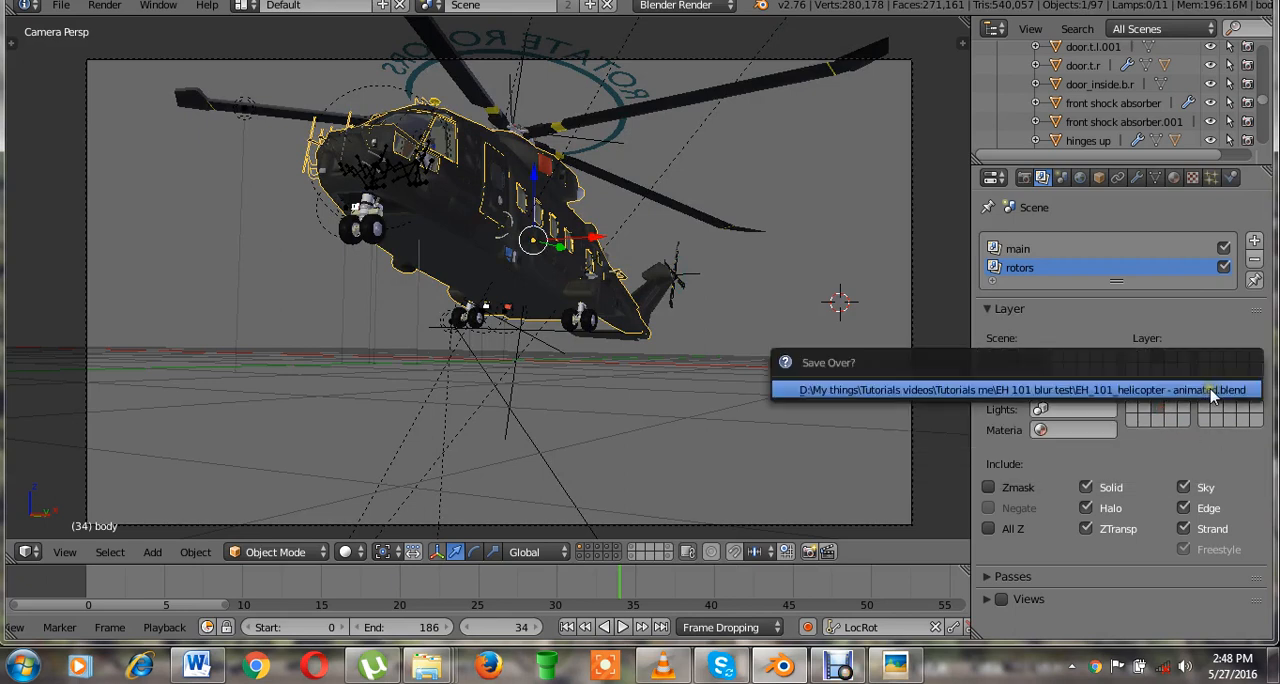
{"action": "left_click", "coordinate": [1210, 393]}
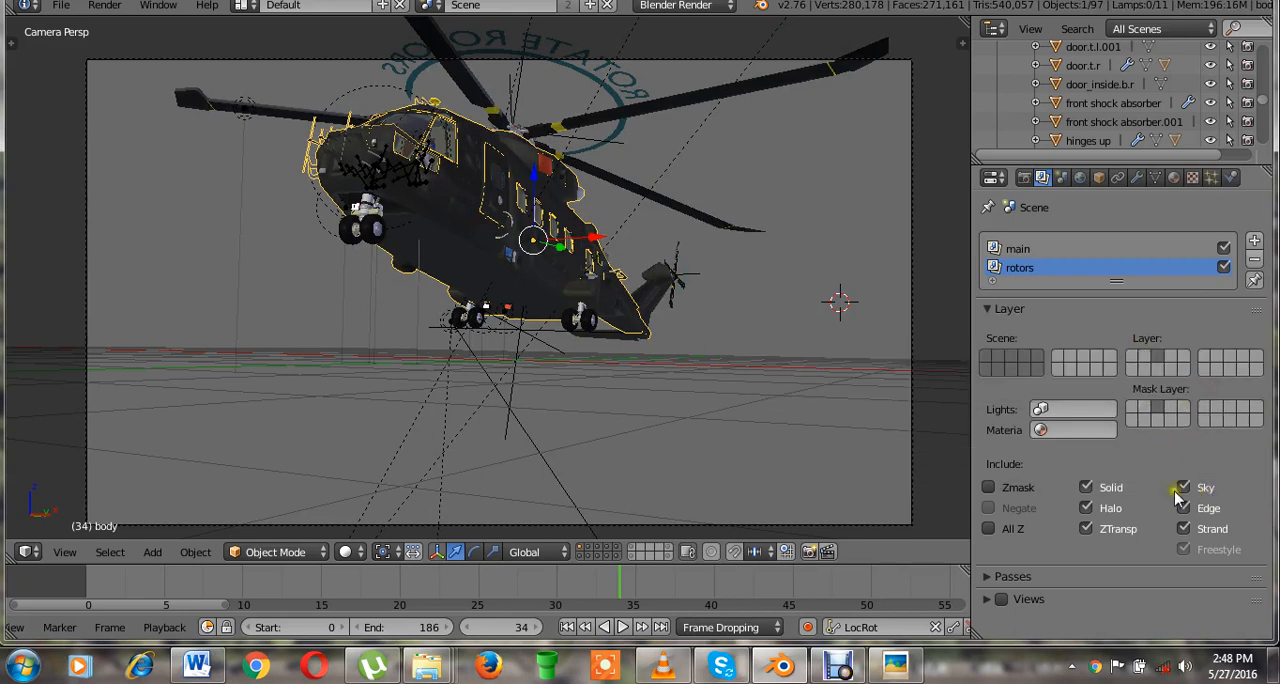
{"action": "key", "text": "ctrl+s"}
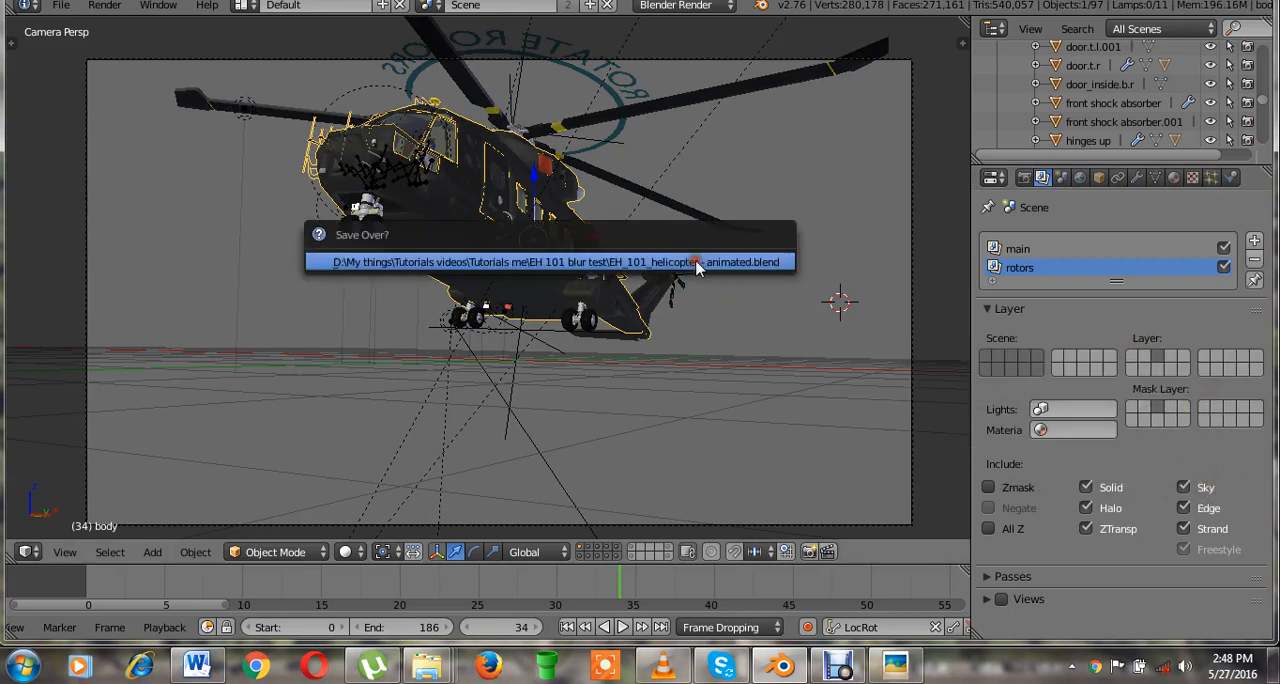
{"action": "left_click", "coordinate": [695, 261]}
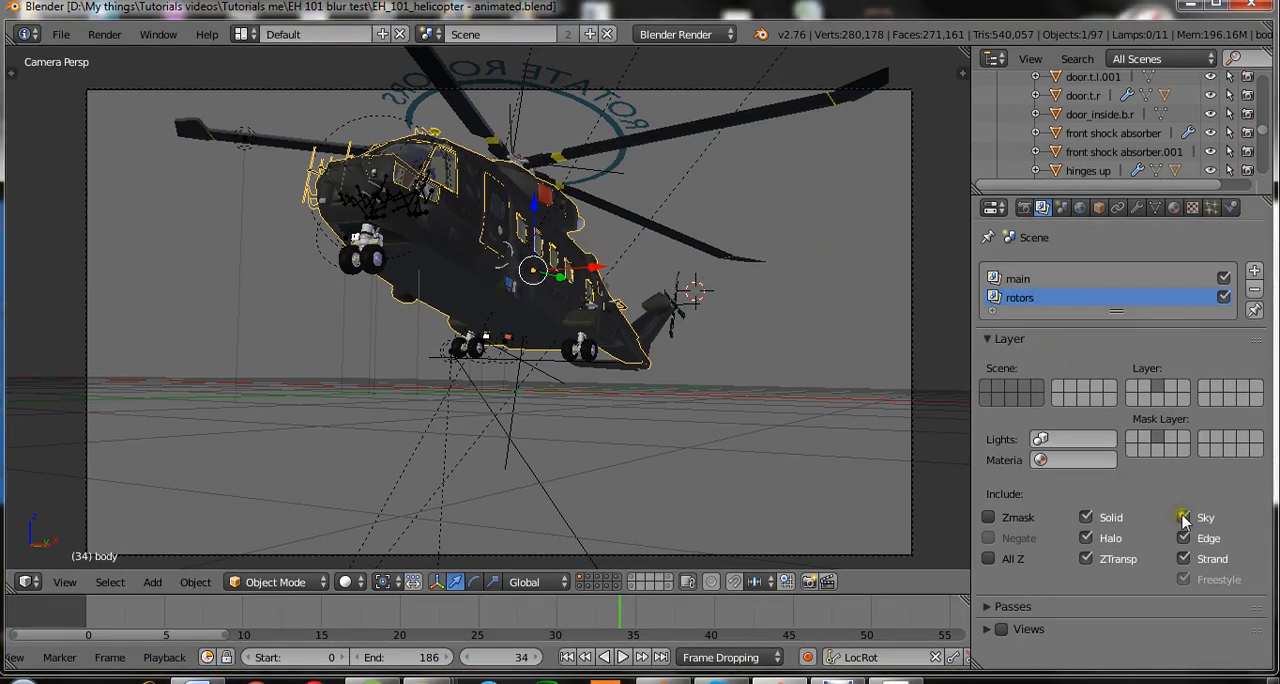
Exclude the sky from the rotors render layer.
{"action": "left_click", "coordinate": [1184, 518]}
{"action": "left_click", "coordinate": [1254, 512]}
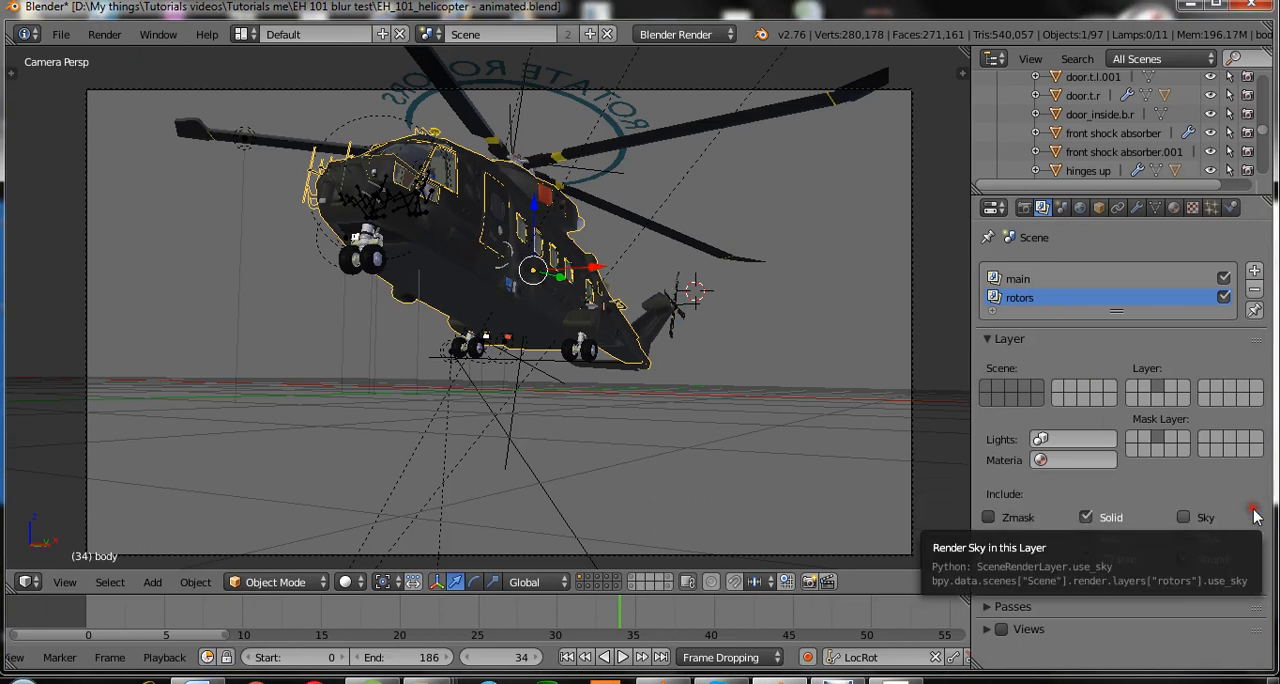
{"action": "left_click", "coordinate": [1184, 517]}
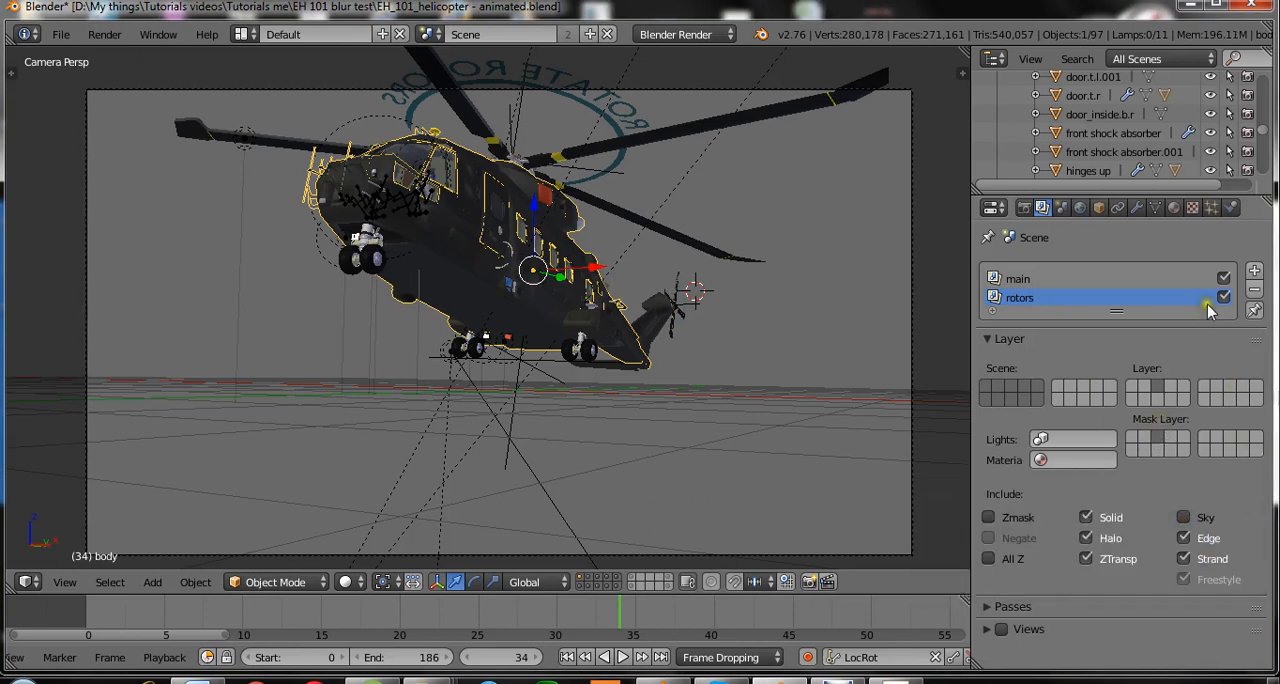
Add a third render layer and undo the removal of the main render layer.
{"action": "left_click", "coordinate": [1254, 262]}
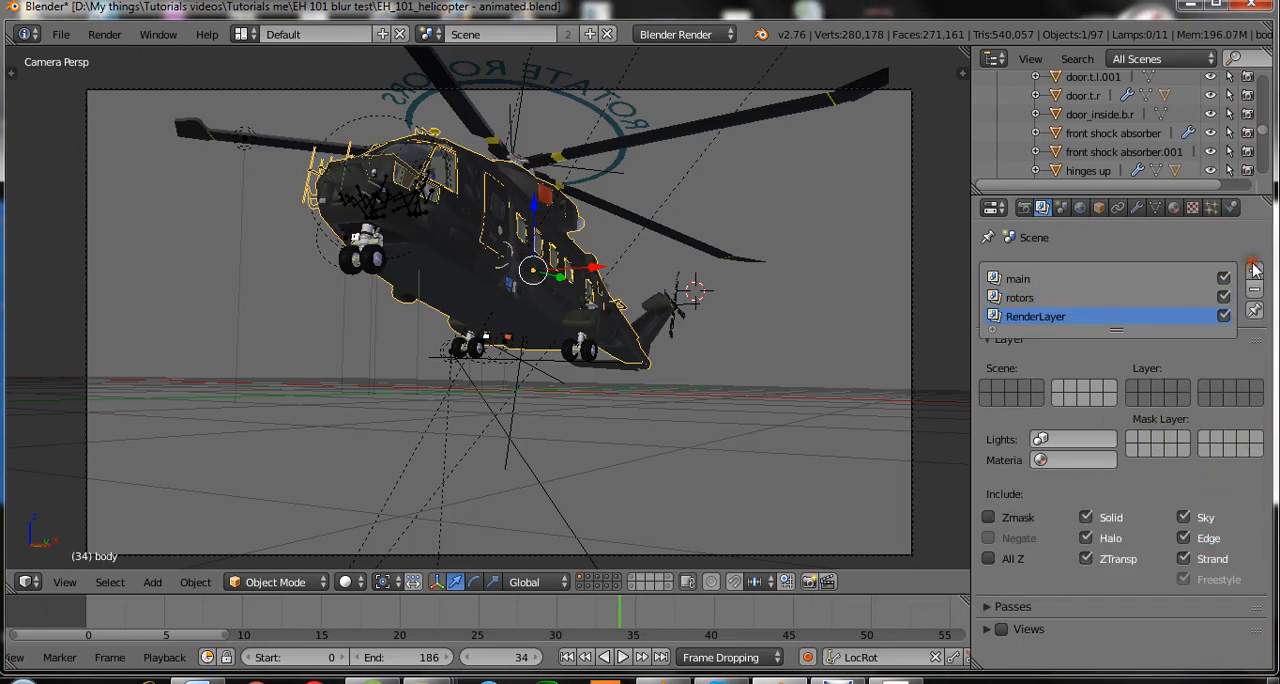
{"action": "left_click", "coordinate": [1254, 262]}
{"action": "left_click", "coordinate": [1238, 290]}
{"action": "left_click", "coordinate": [1238, 290]}
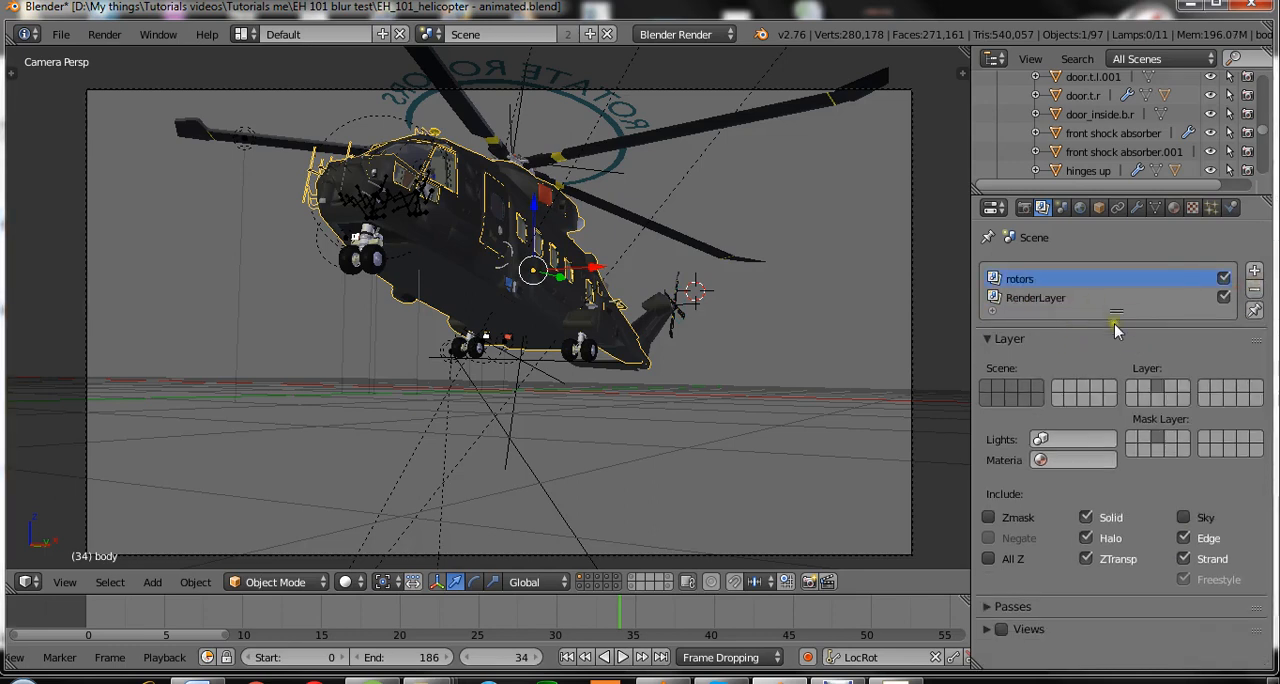
{"action": "key", "text": "ctrl+z"}
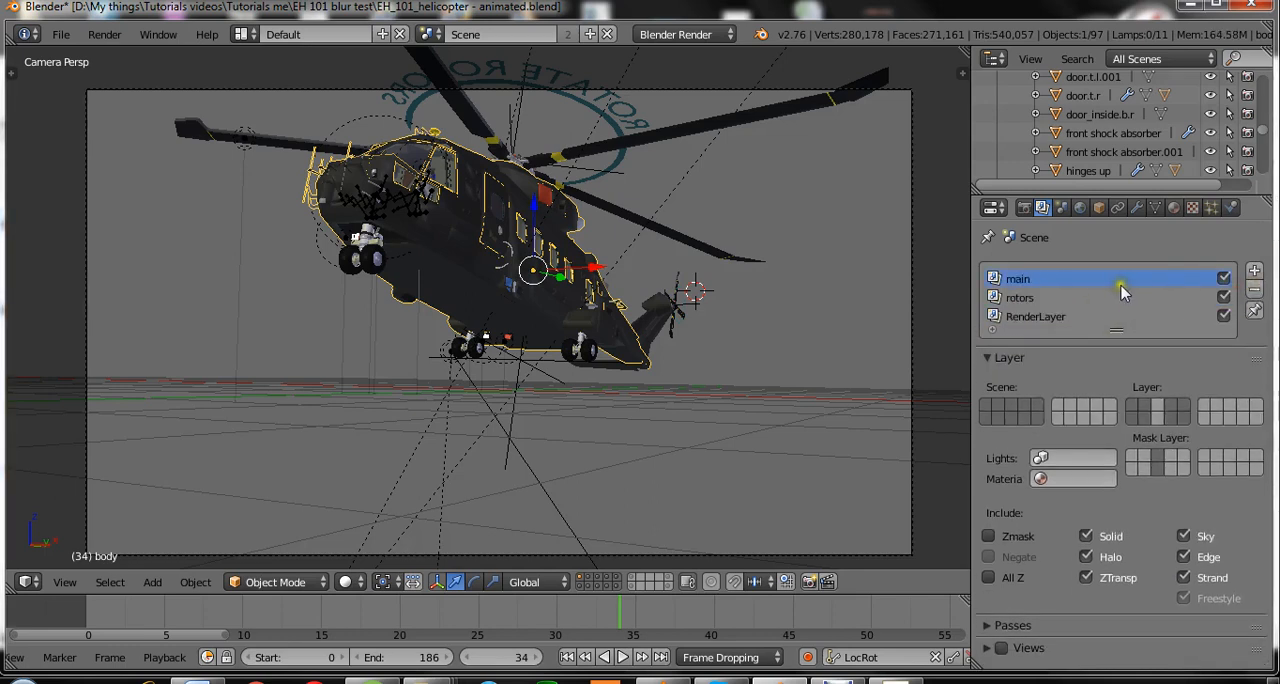
Rename the third render layer as ligtsandlamps and save over the file.
{"action": "left_click", "coordinate": [1099, 313]}
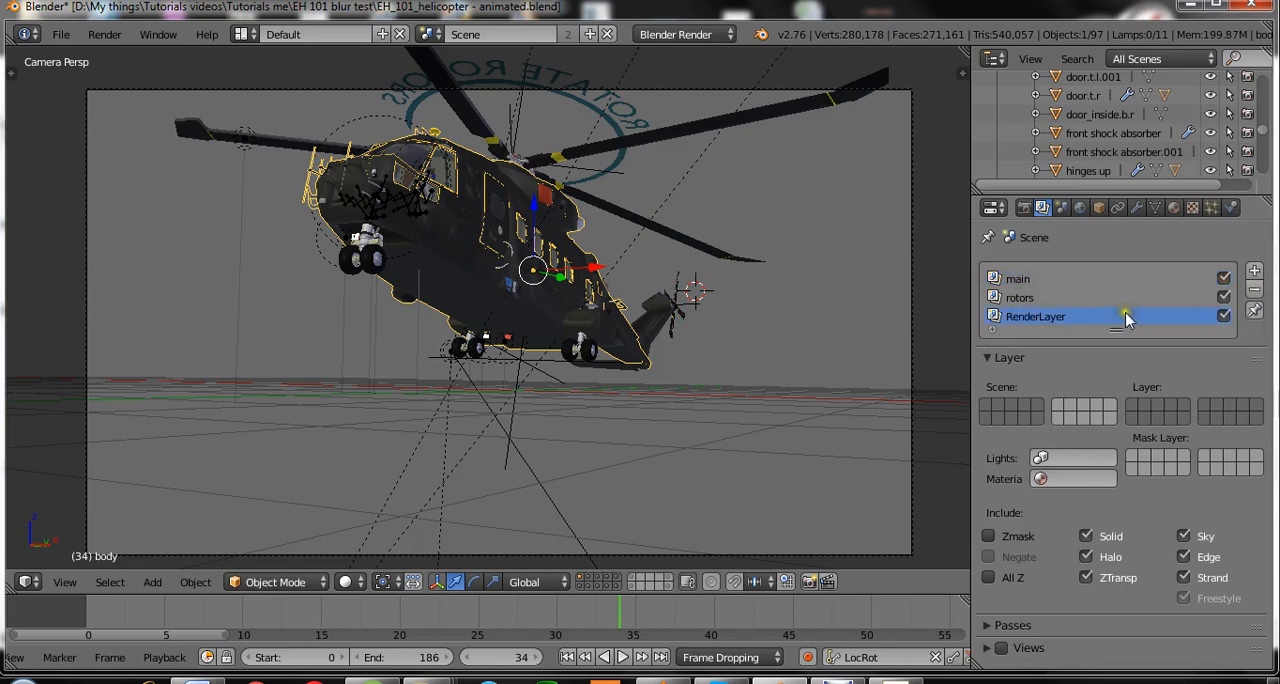
{"action": "double_click", "coordinate": [1127, 317]}
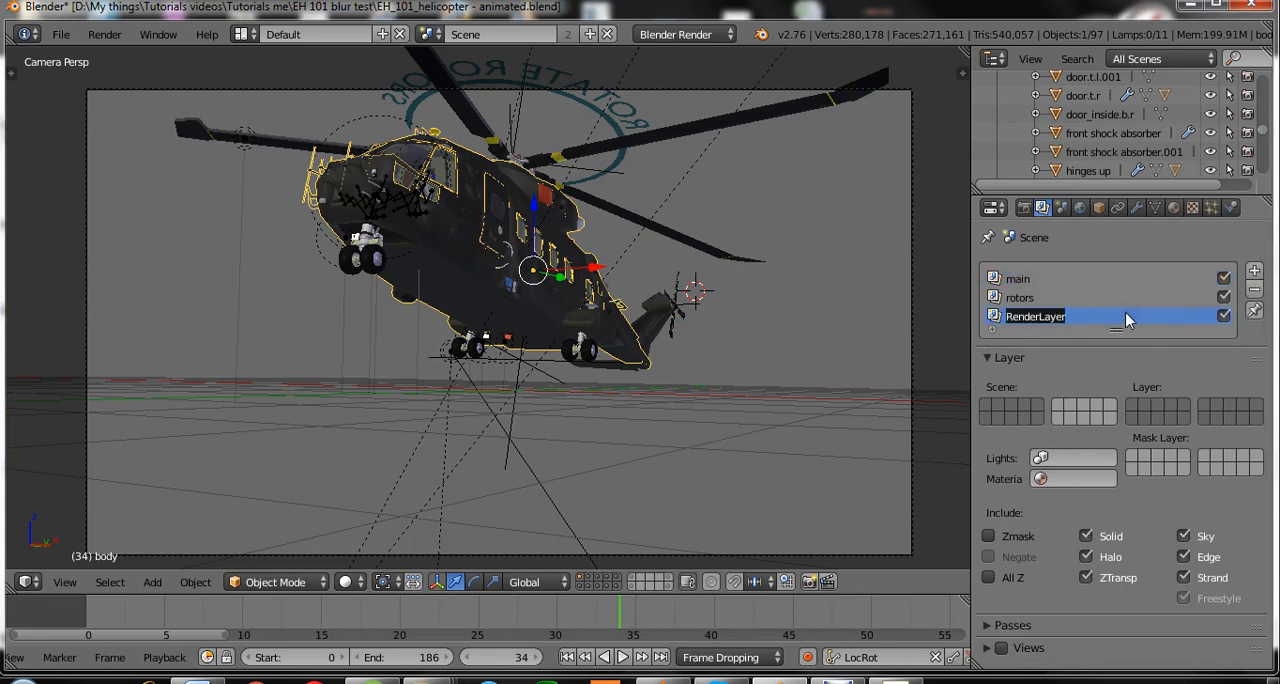
{"action": "type", "text": "ligt"}
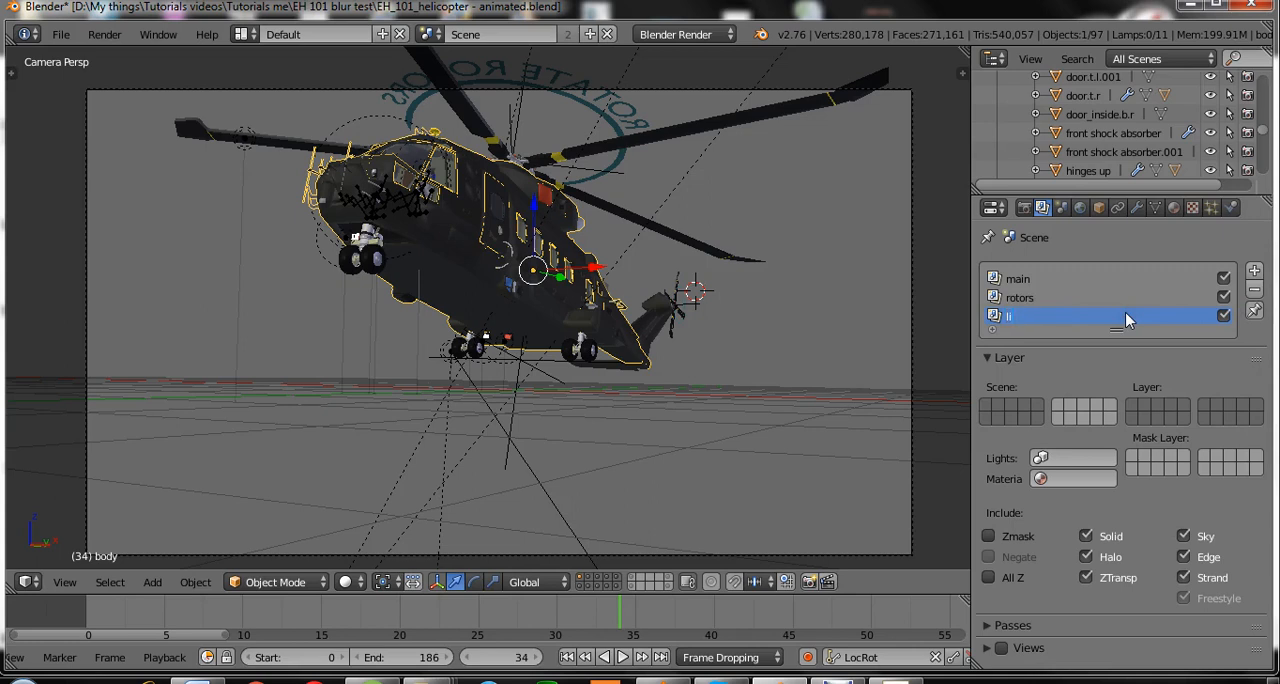
{"action": "key", "text": "Return"}
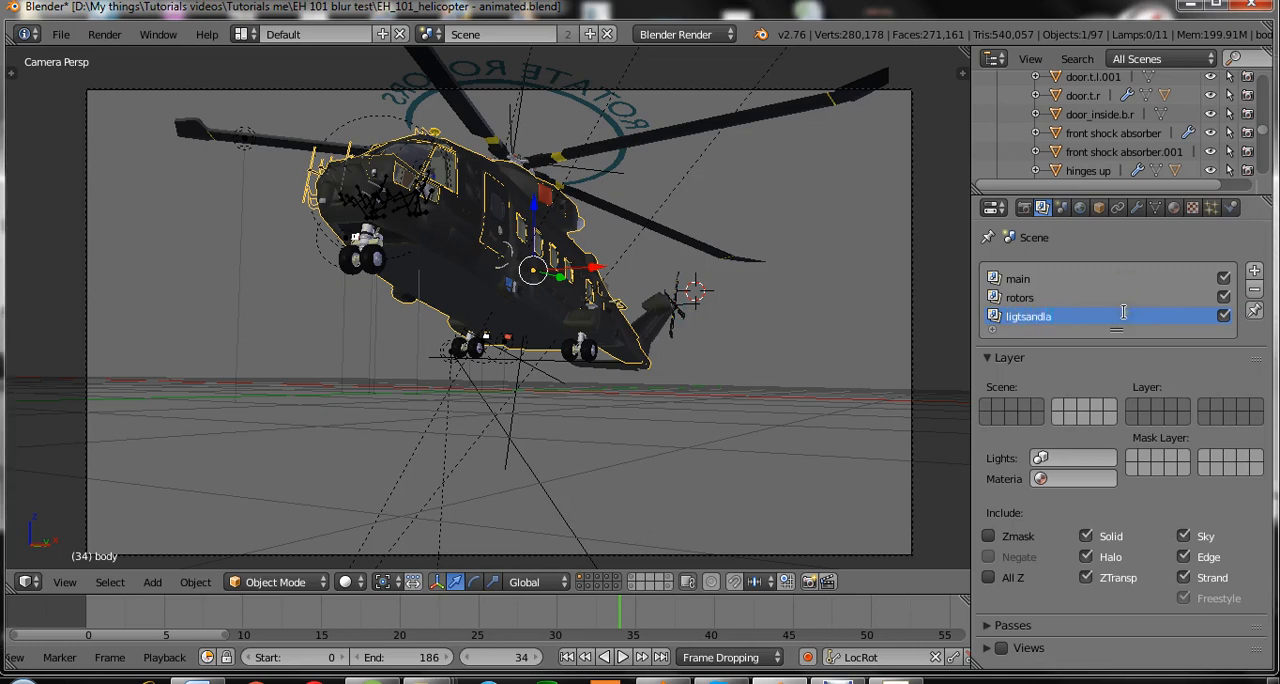
{"action": "type", "text": "sandlamps"}
{"action": "key", "text": "ctrl+s"}
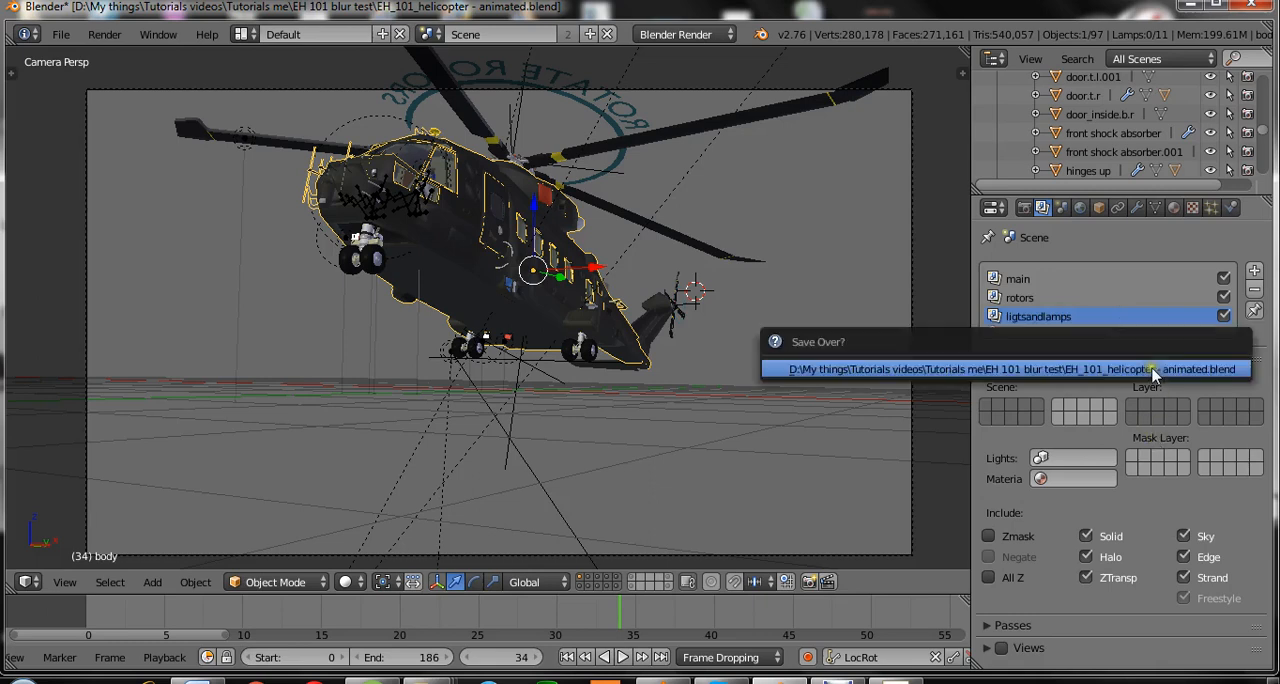
{"action": "left_click", "coordinate": [1150, 365]}
{"action": "left_click", "coordinate": [1030, 319]}
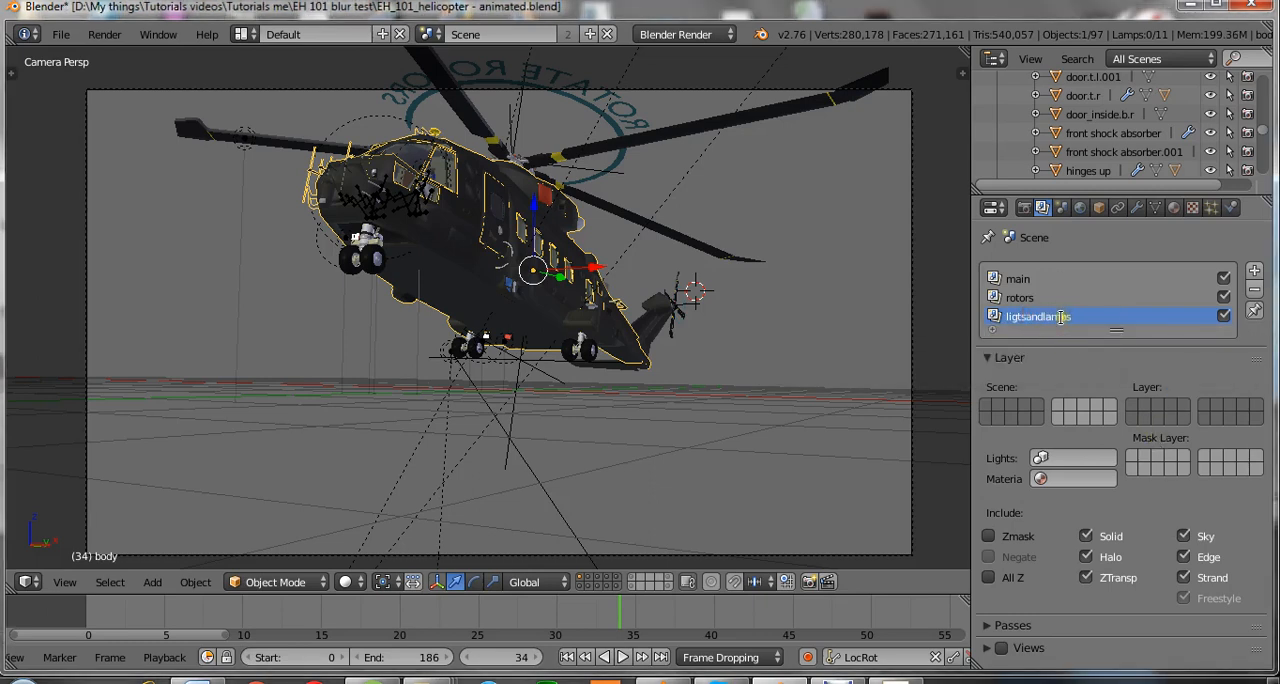
{"action": "left_click", "coordinate": [1113, 357]}
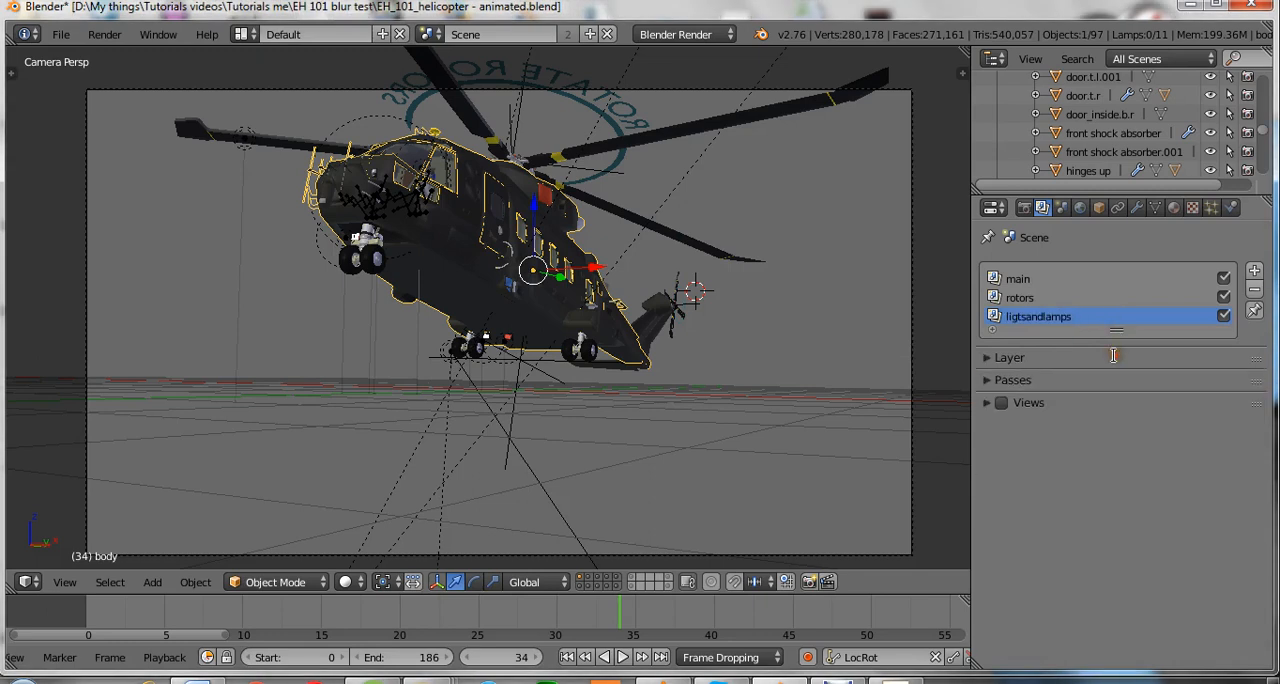
{"action": "key", "text": "ctrl+s"}
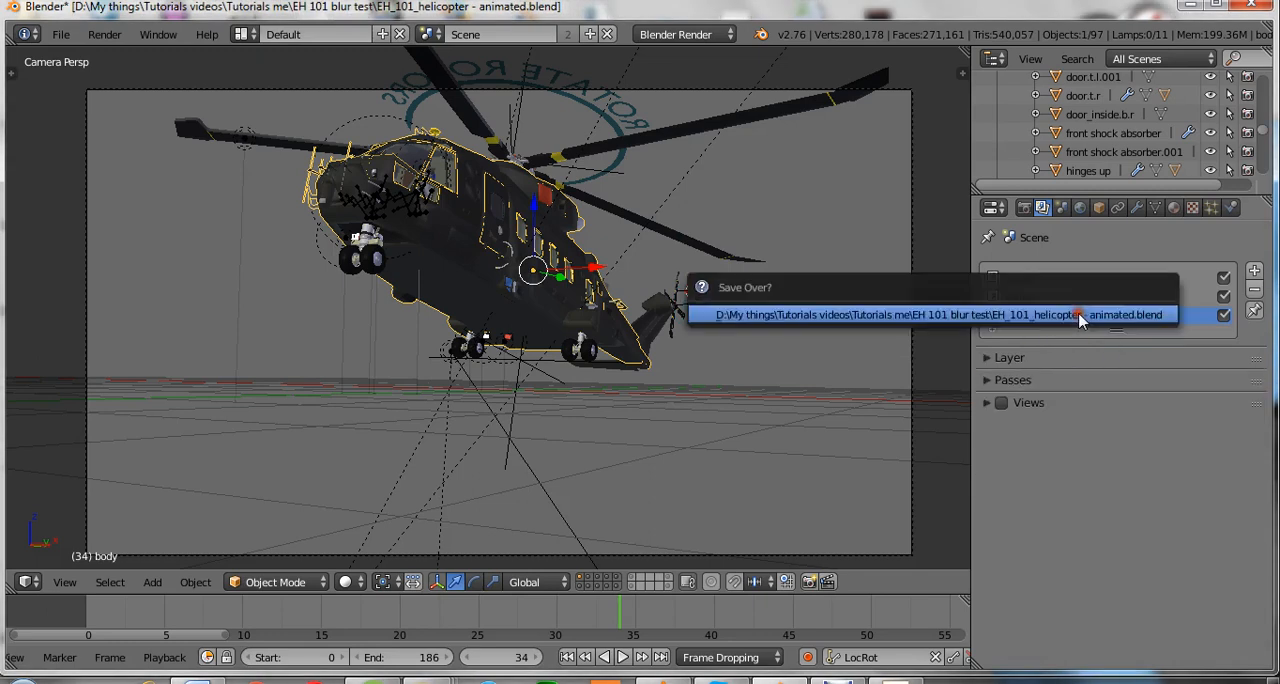
{"action": "left_click", "coordinate": [1078, 316]}
{"action": "left_click", "coordinate": [988, 358]}
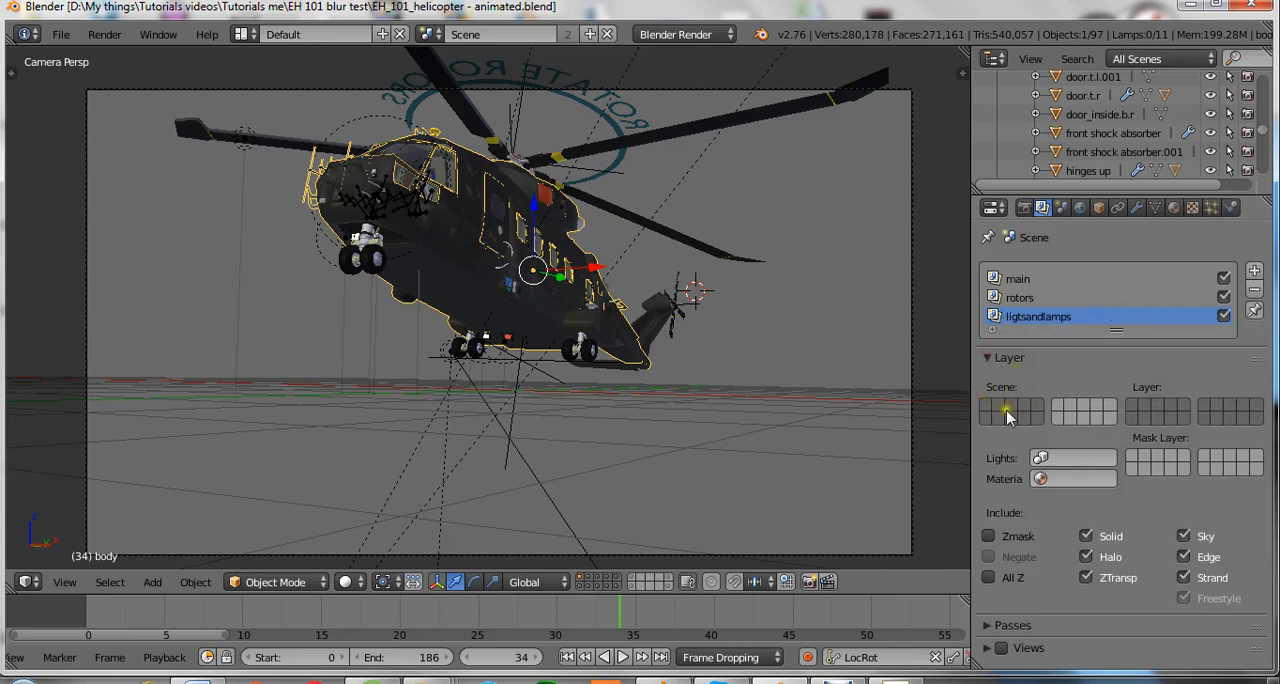
Include only scene layer 13 in the ligtsandlamps render layer and save over the file.
{"action": "left_click", "coordinate": [1161, 419]}
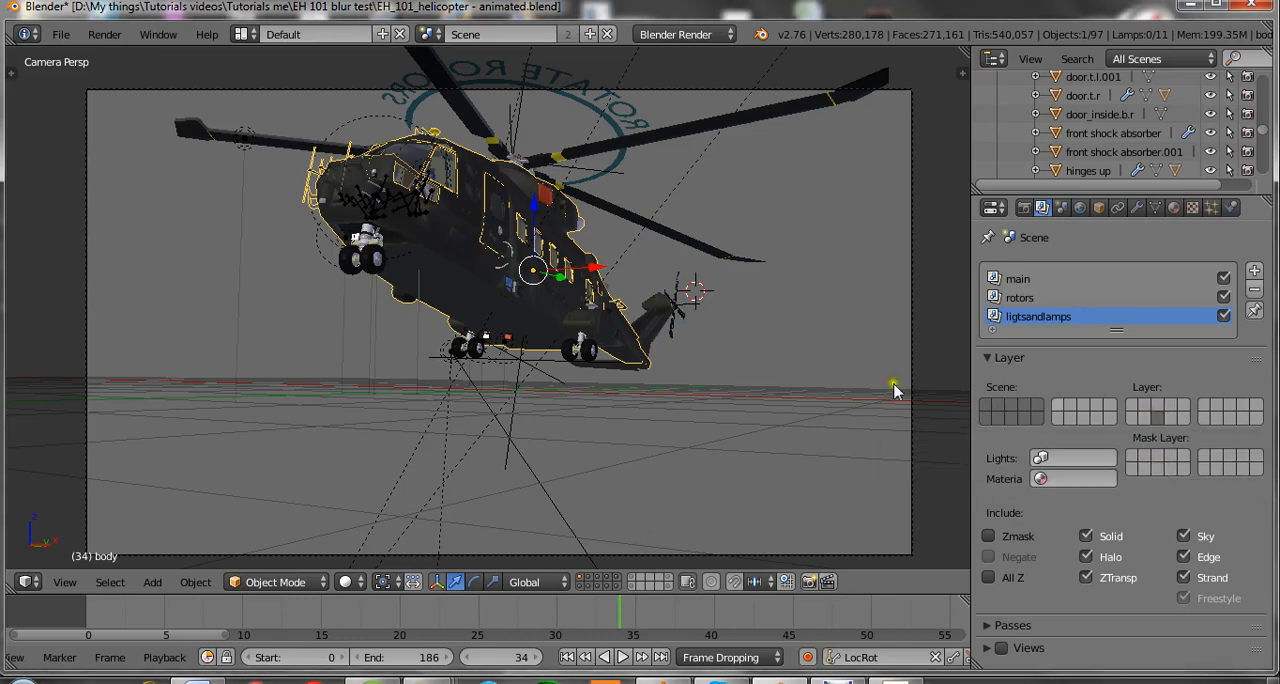
{"action": "key", "text": "ctrl+s"}
{"action": "left_click", "coordinate": [845, 370]}
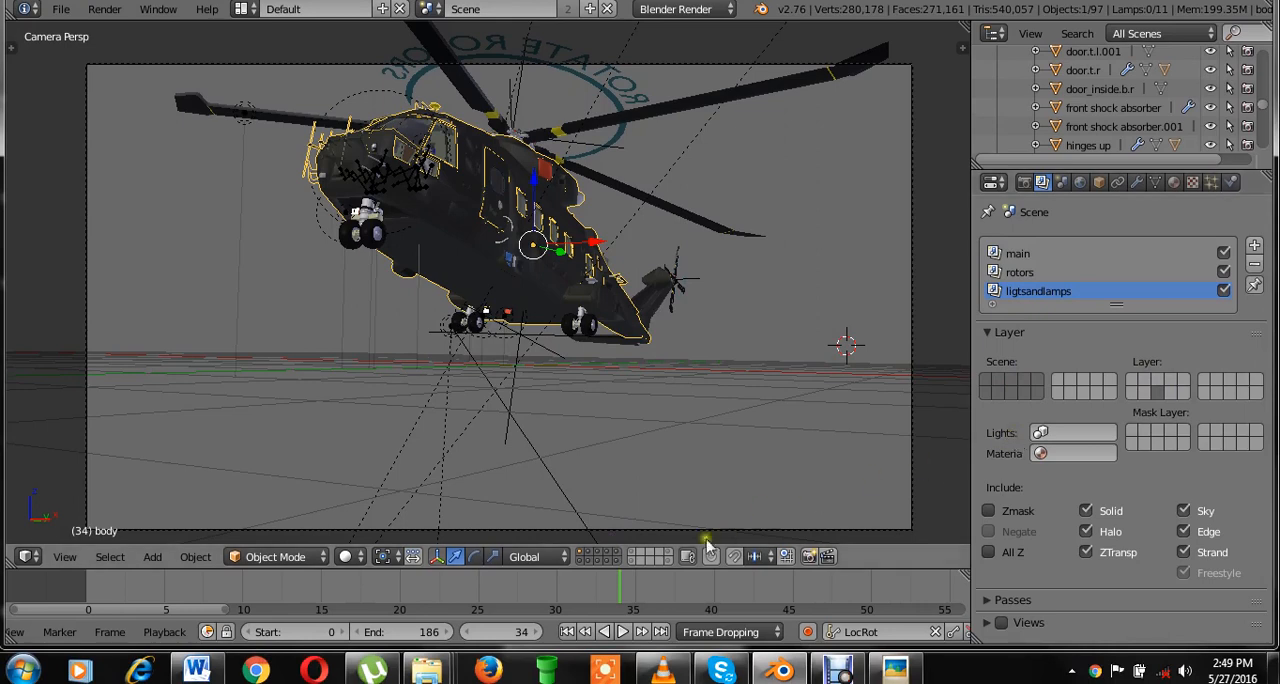
Compare the helicopter with scene layer 13 hidden and shown, and save over the file.
{"action": "left_click", "coordinate": [598, 558], "text": "shift"}
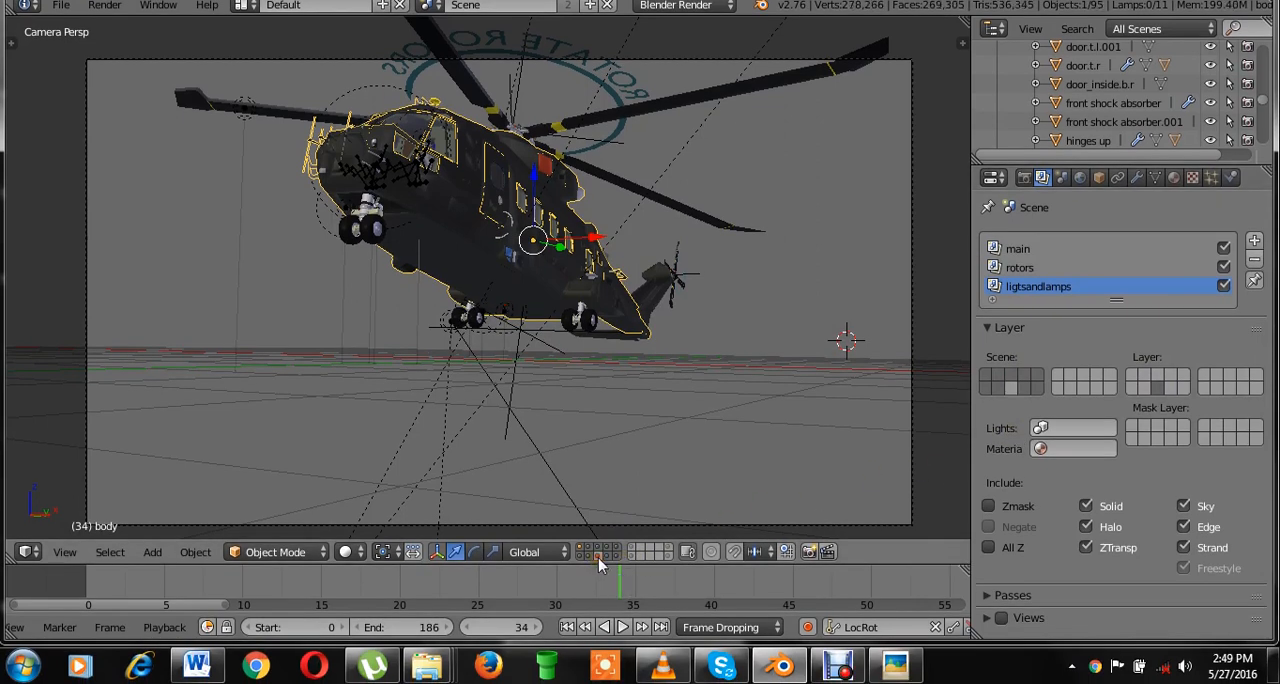
{"action": "left_click", "coordinate": [598, 558], "text": "shift"}
{"action": "key", "text": "ctrl+s"}
{"action": "left_click", "coordinate": [731, 440]}
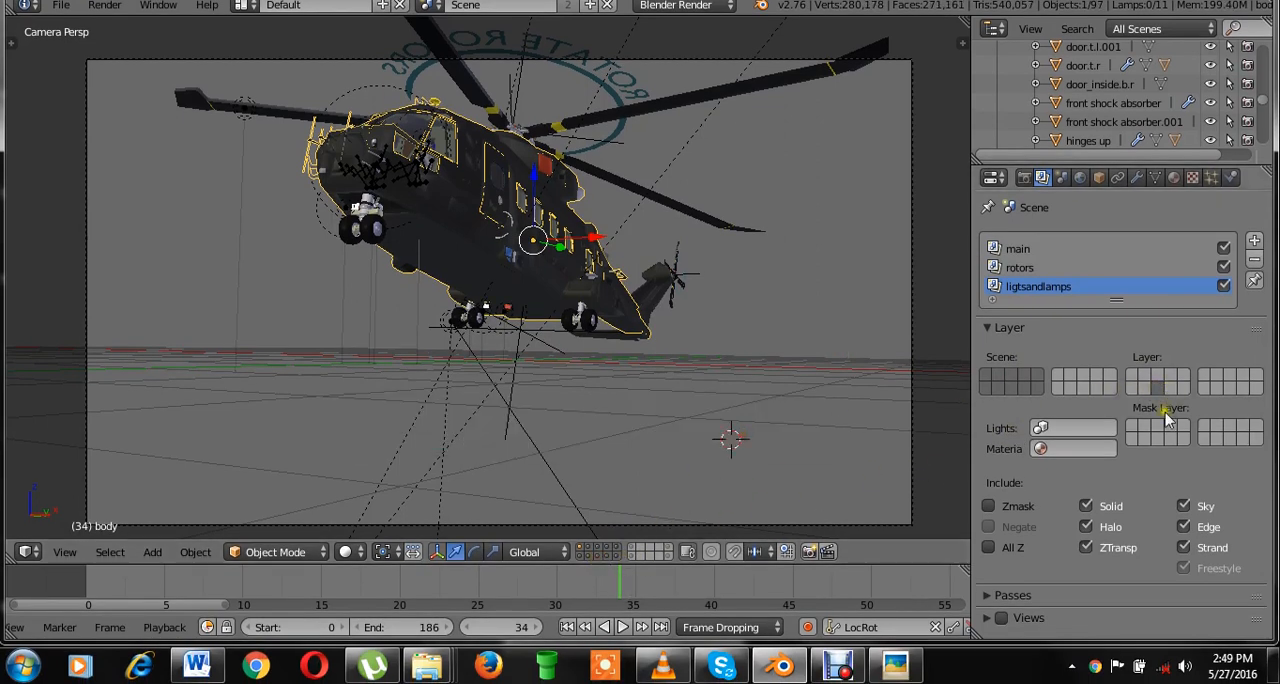
Set scene layer 13 as the ligtsandlamps mask layer, exclude the sky from that render layer, and save over the file.
{"action": "left_click", "coordinate": [1160, 439]}
{"action": "left_click", "coordinate": [1183, 507]}
{"action": "key", "text": "ctrl+s"}
{"action": "left_click", "coordinate": [852, 364]}
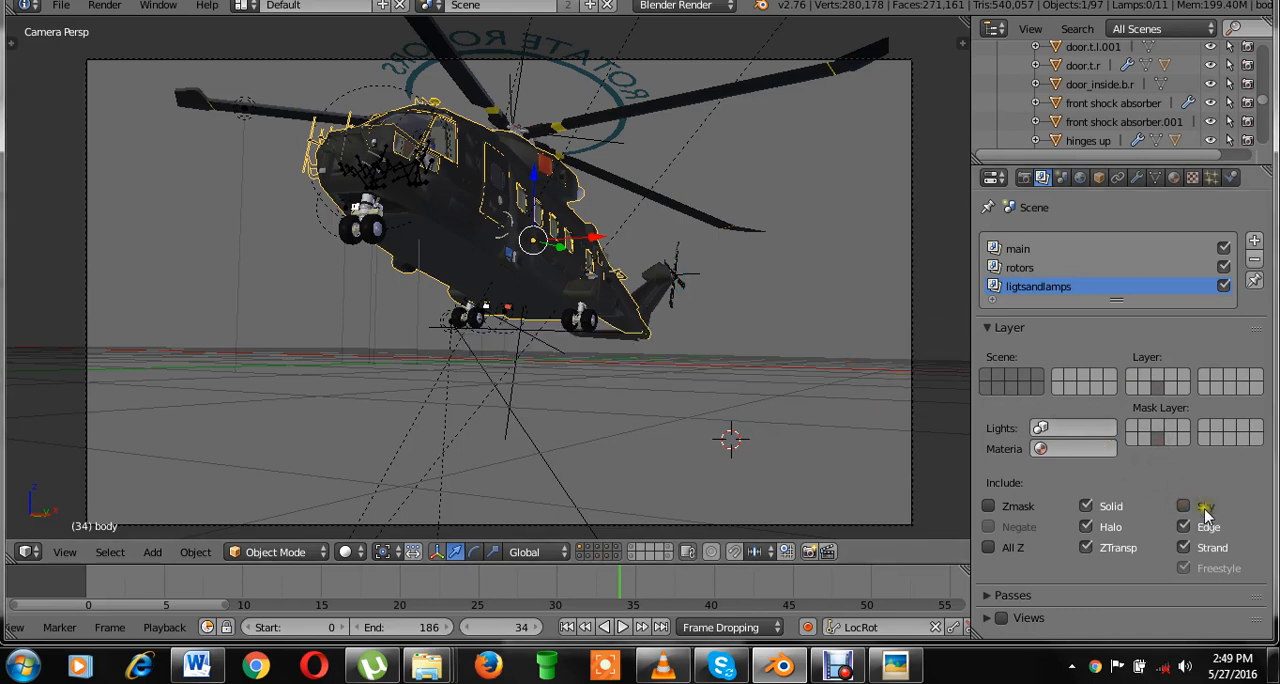
{"action": "key", "text": "ctrl+s"}
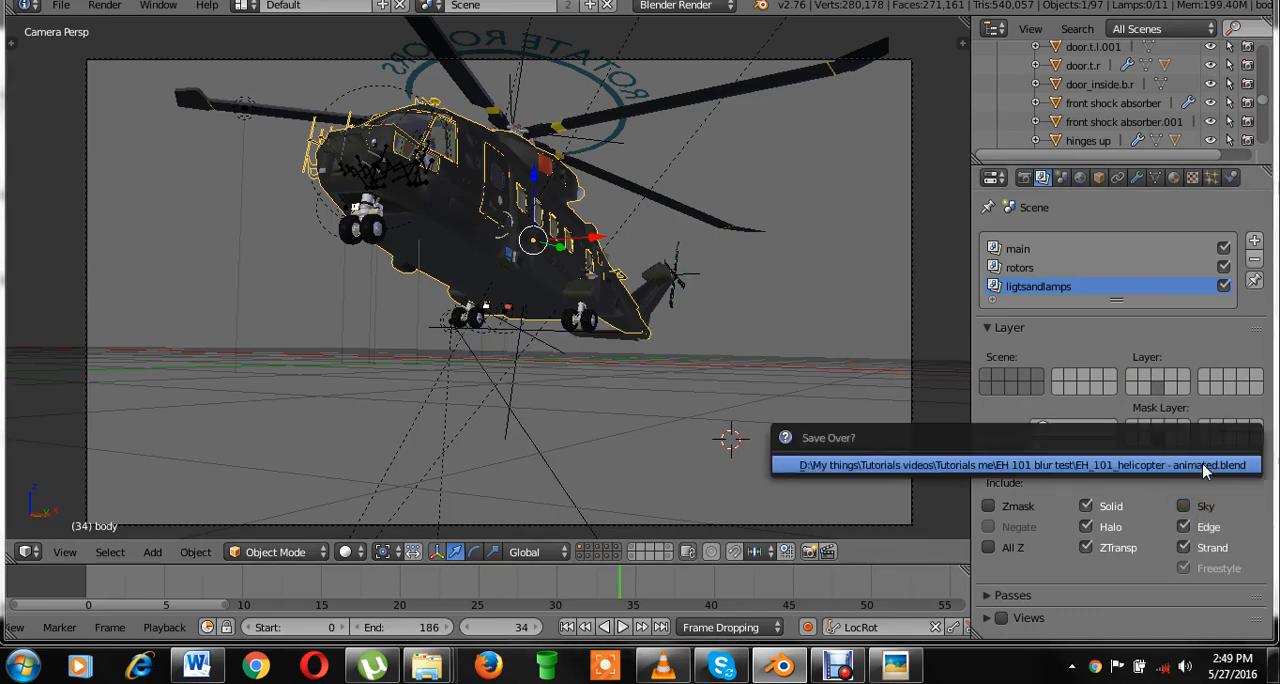
{"action": "left_click", "coordinate": [1202, 463]}
{"action": "key", "text": "ctrl+s"}
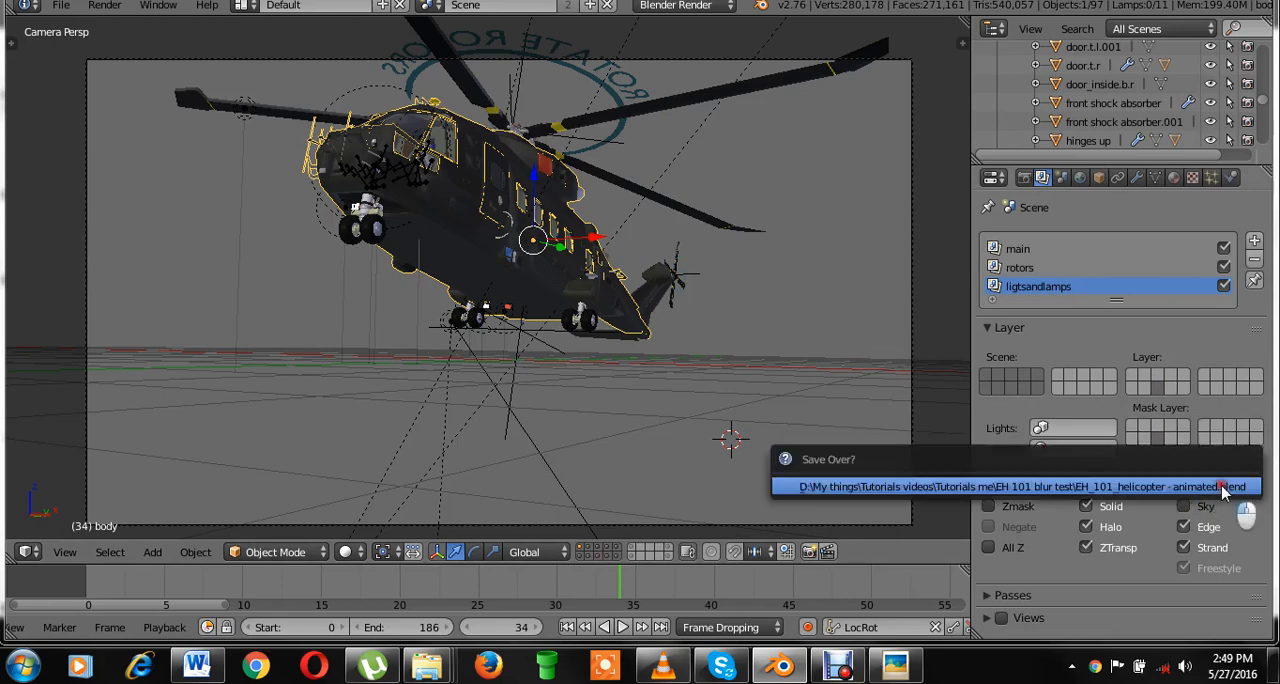
{"action": "left_click", "coordinate": [1215, 486]}
{"action": "key", "text": "ctrl+s"}
{"action": "left_click", "coordinate": [1235, 485]}
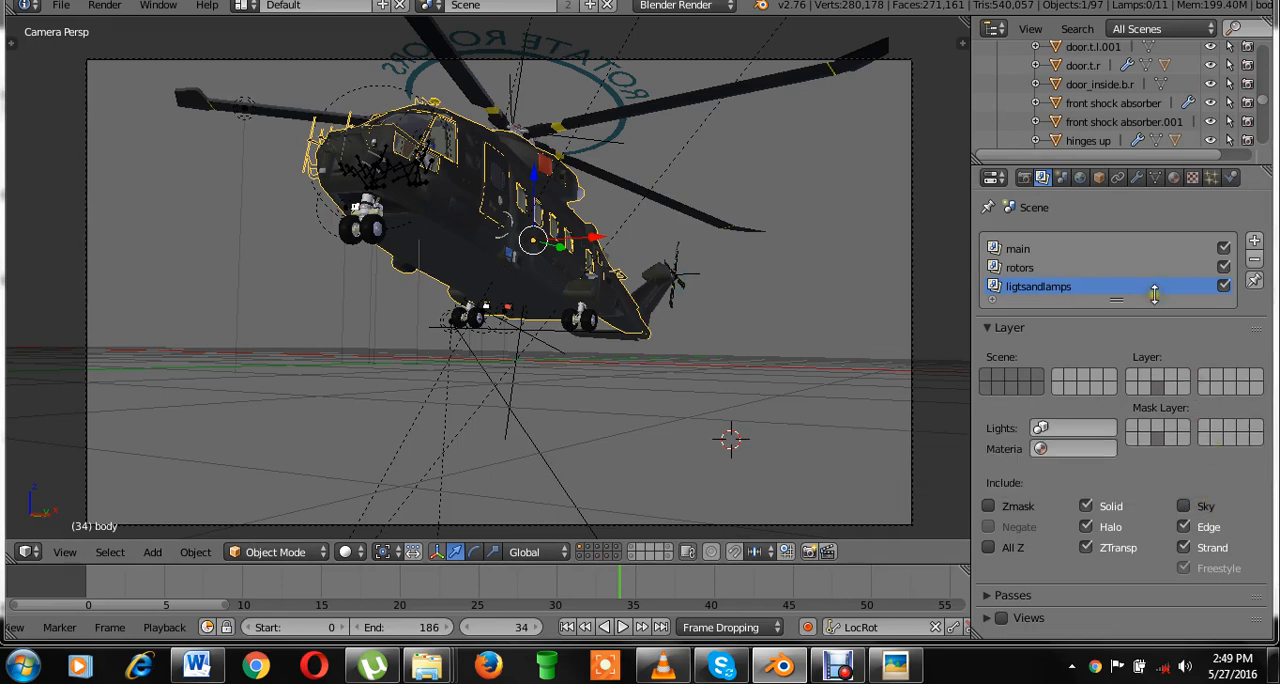
{"action": "key", "text": "ctrl+s"}
{"action": "left_click", "coordinate": [794, 211]}
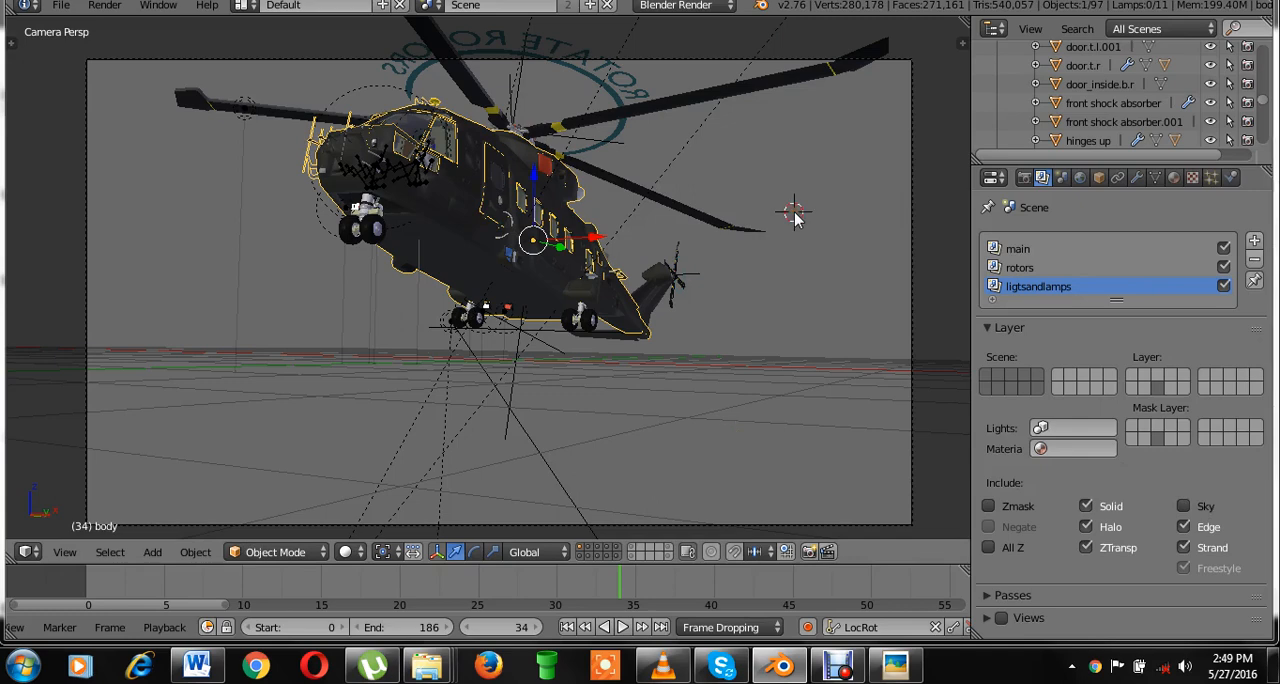
Make main the active render layer and save over the file.
{"action": "left_click", "coordinate": [1018, 248]}
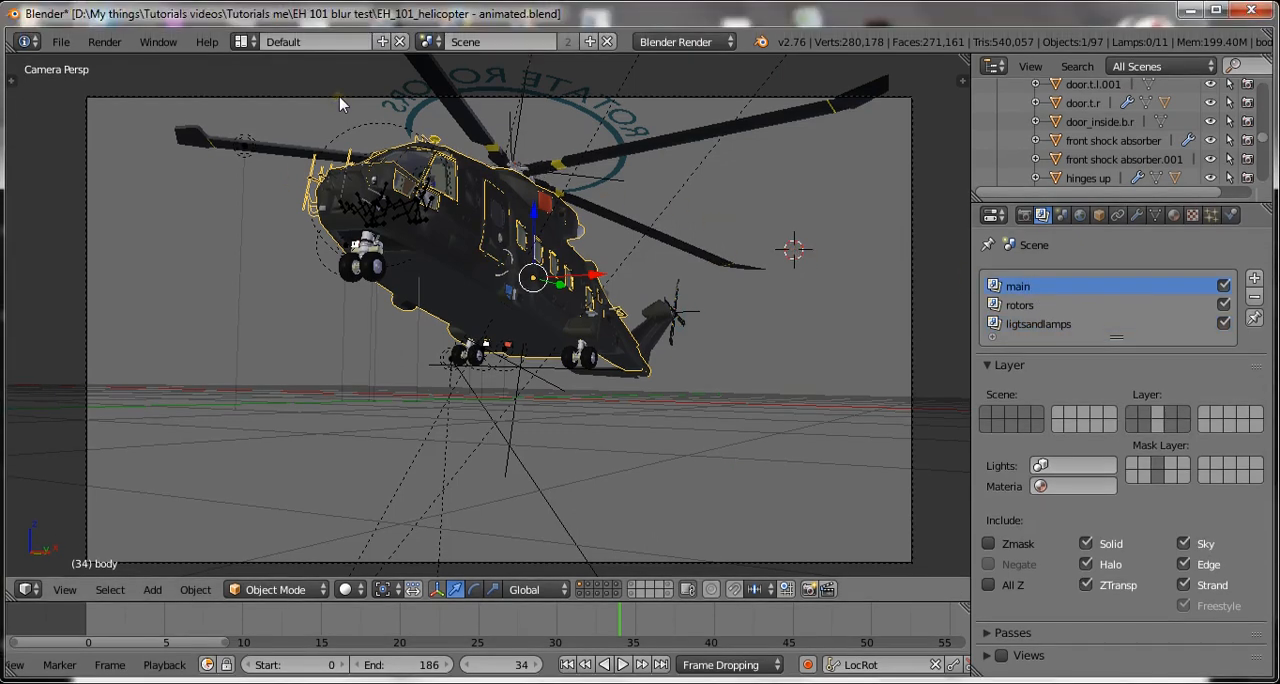
{"action": "scroll", "coordinate": [540, 262], "scroll_direction": "down", "scroll_amount": 1}
{"action": "key", "text": "ctrl+s"}
{"action": "left_click", "coordinate": [548, 248]}
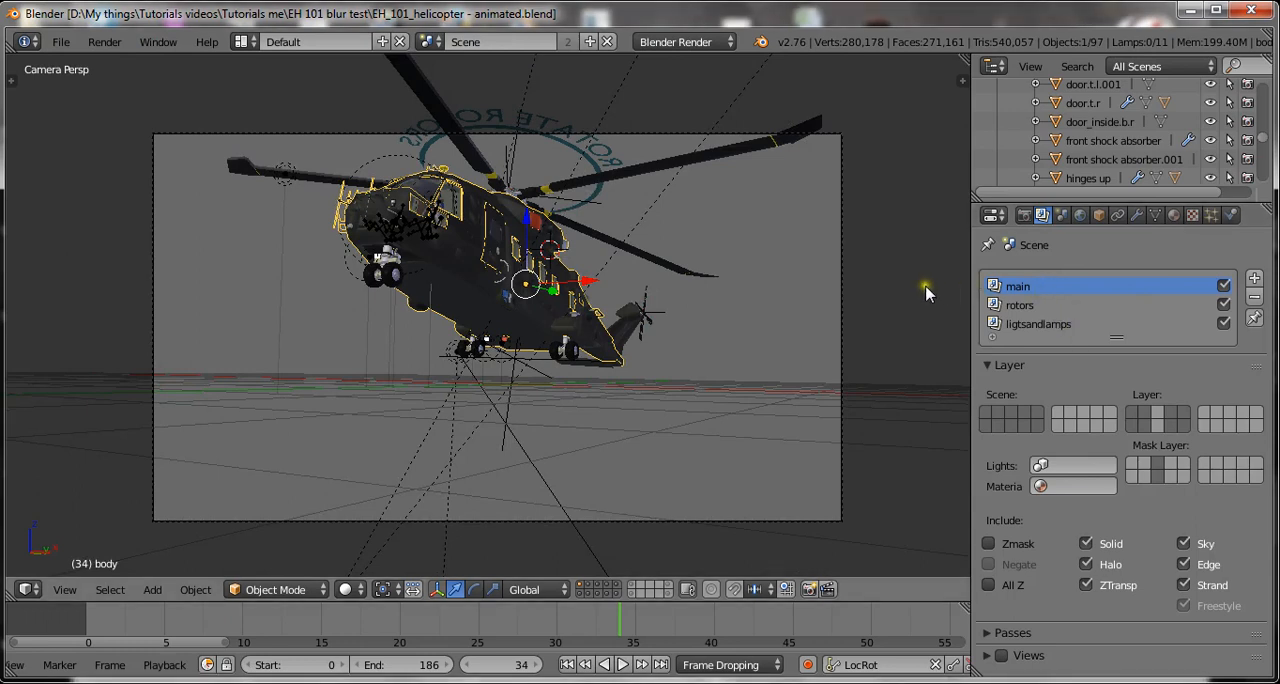
Render frame 34 of the helicopter scene as a still image.
{"action": "left_click", "coordinate": [900, 266]}
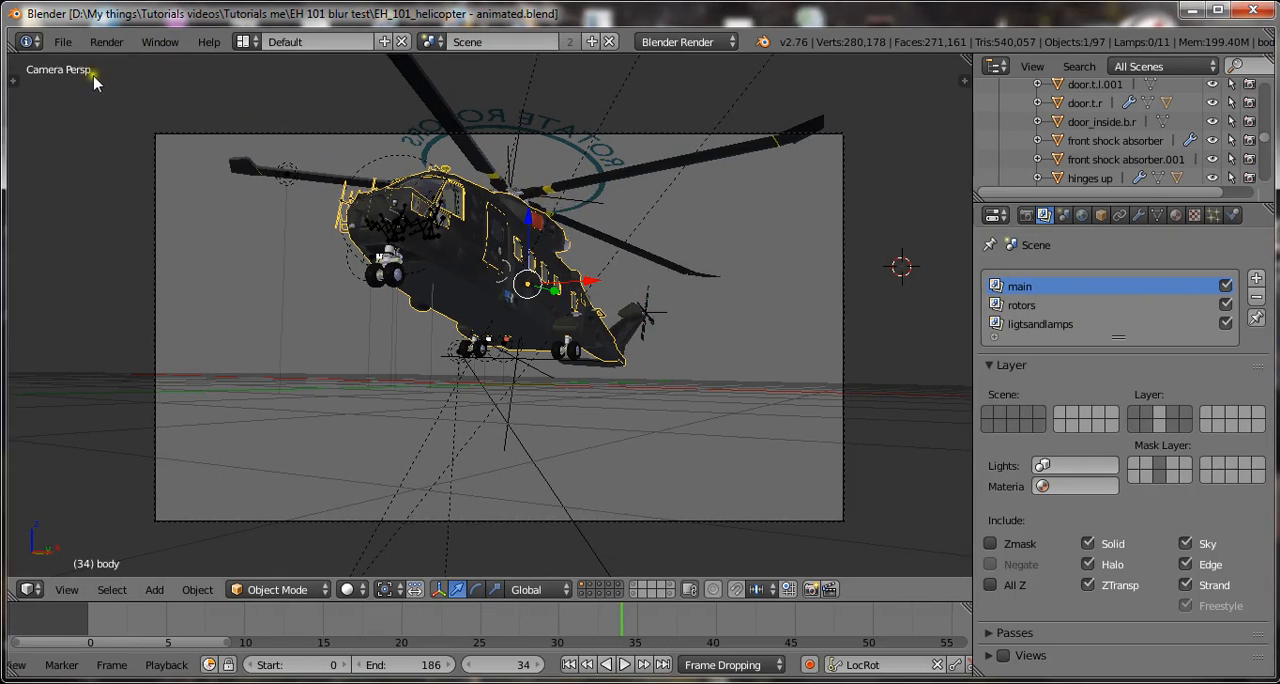
{"action": "left_click", "coordinate": [104, 42]}
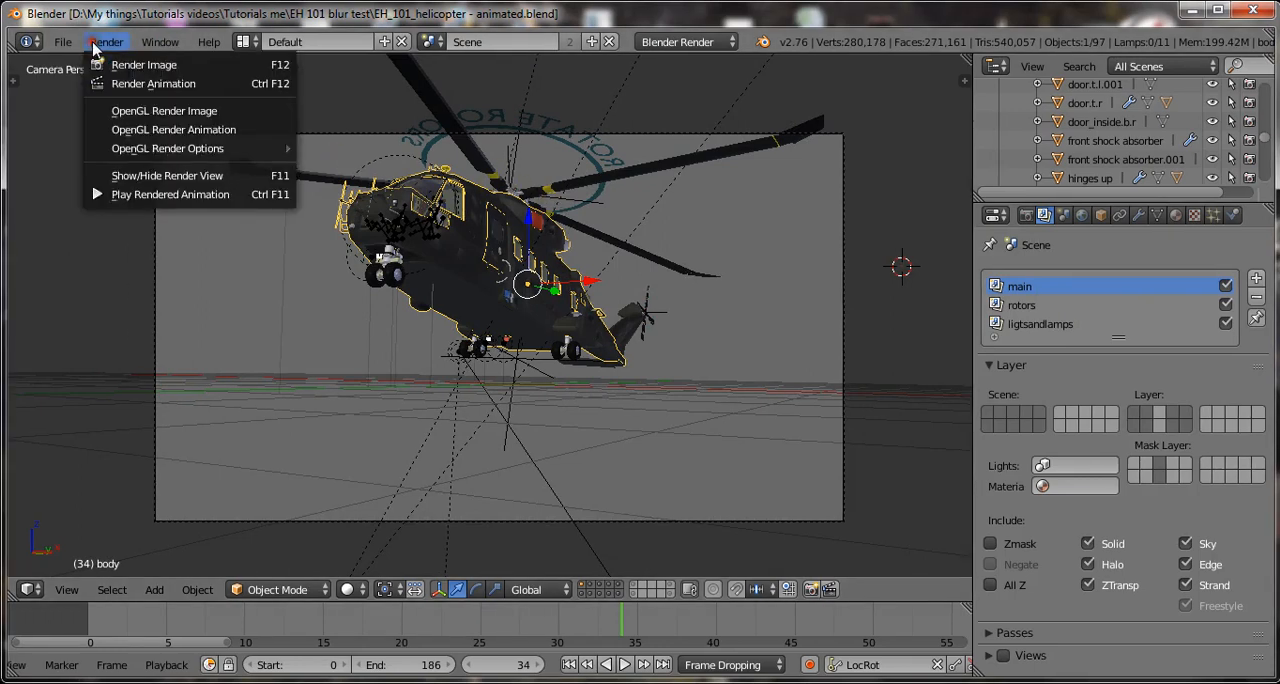
{"action": "left_click", "coordinate": [149, 66]}
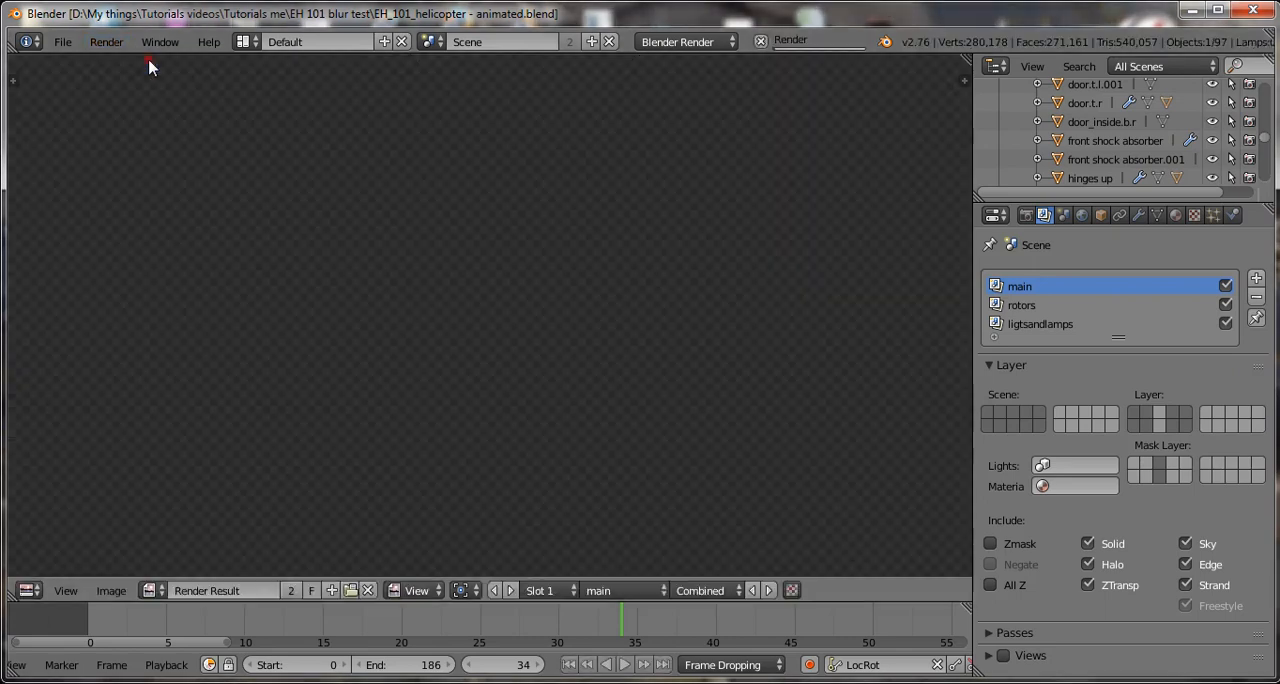
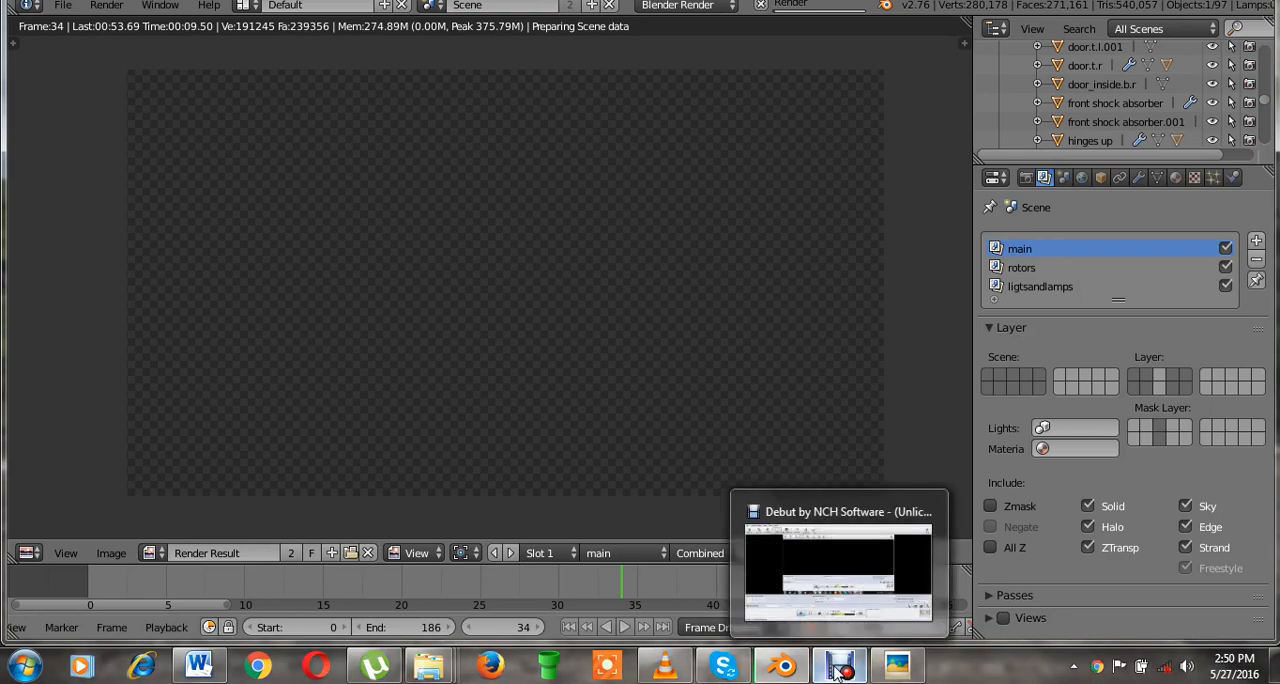
Examine the finished frame 34 render around the helicopter's fuselage and rotor hub, and display the render layer settings.
{"action": "left_click", "coordinate": [838, 668]}
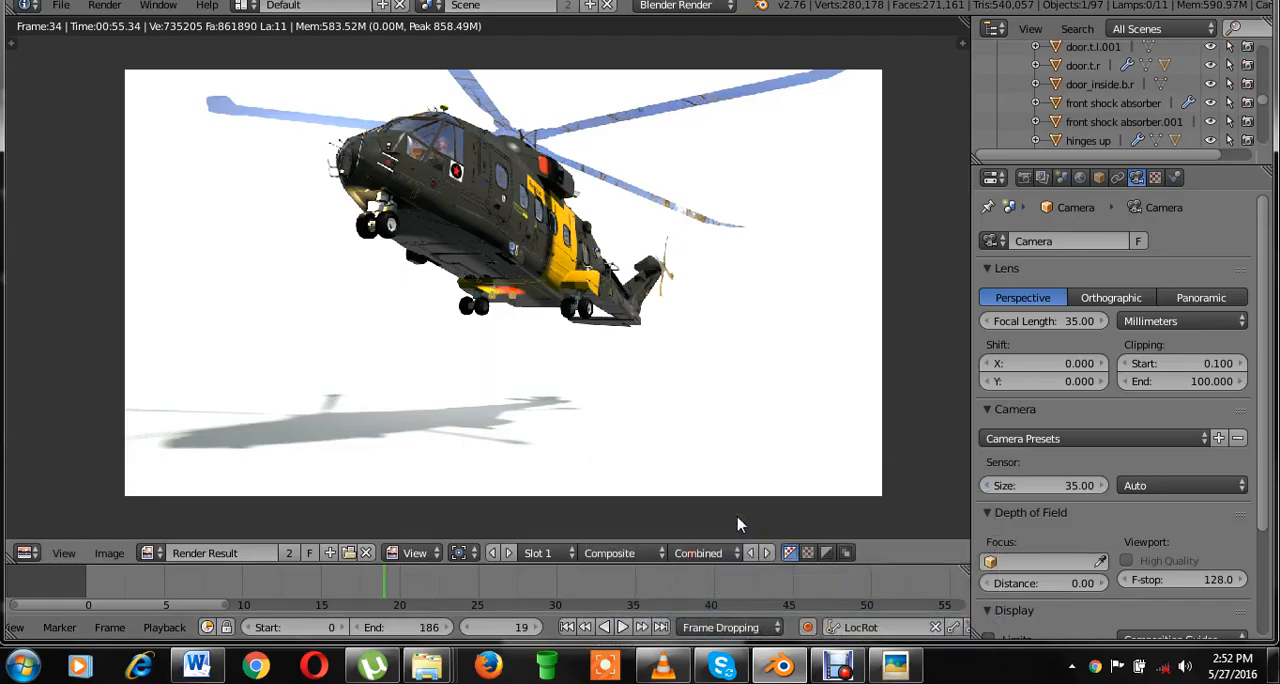
{"action": "scroll", "coordinate": [792, 416], "scroll_direction": "up", "scroll_amount": 2}
{"action": "middle_click_drag", "start_coordinate": [817, 320], "coordinate": [795, 350]}
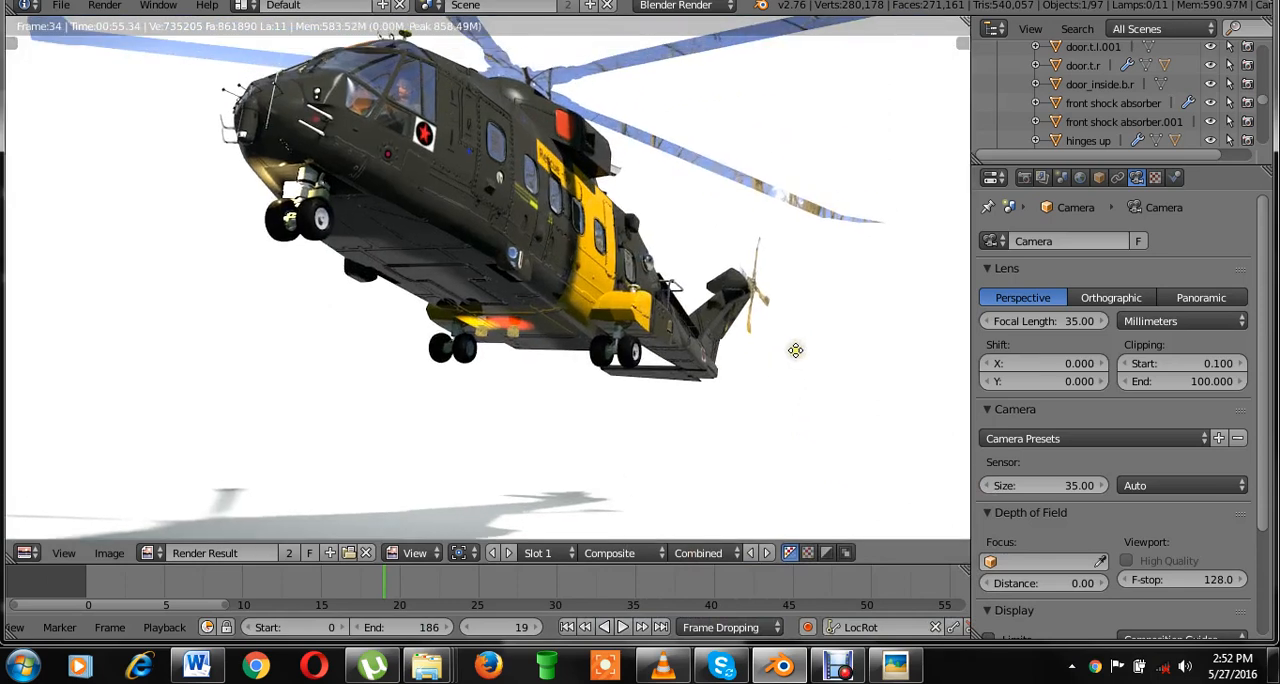
{"action": "scroll", "coordinate": [800, 348], "scroll_direction": "down", "scroll_amount": 3}
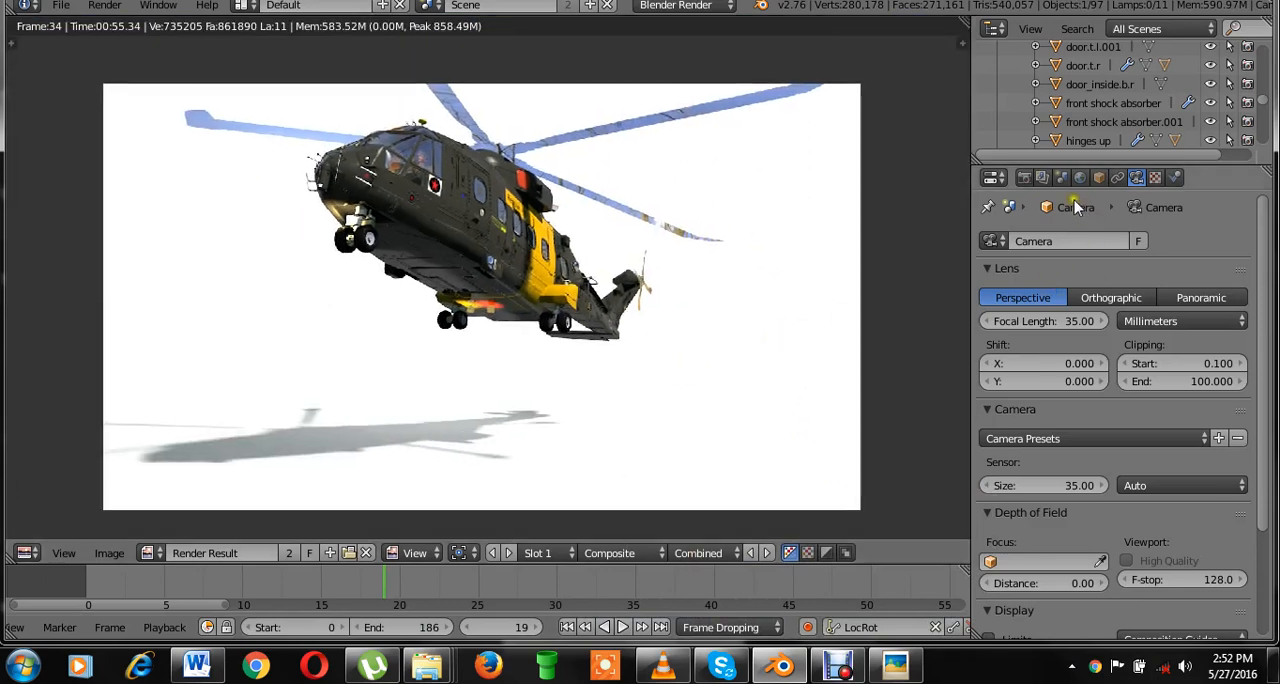
{"action": "left_click", "coordinate": [1041, 177]}
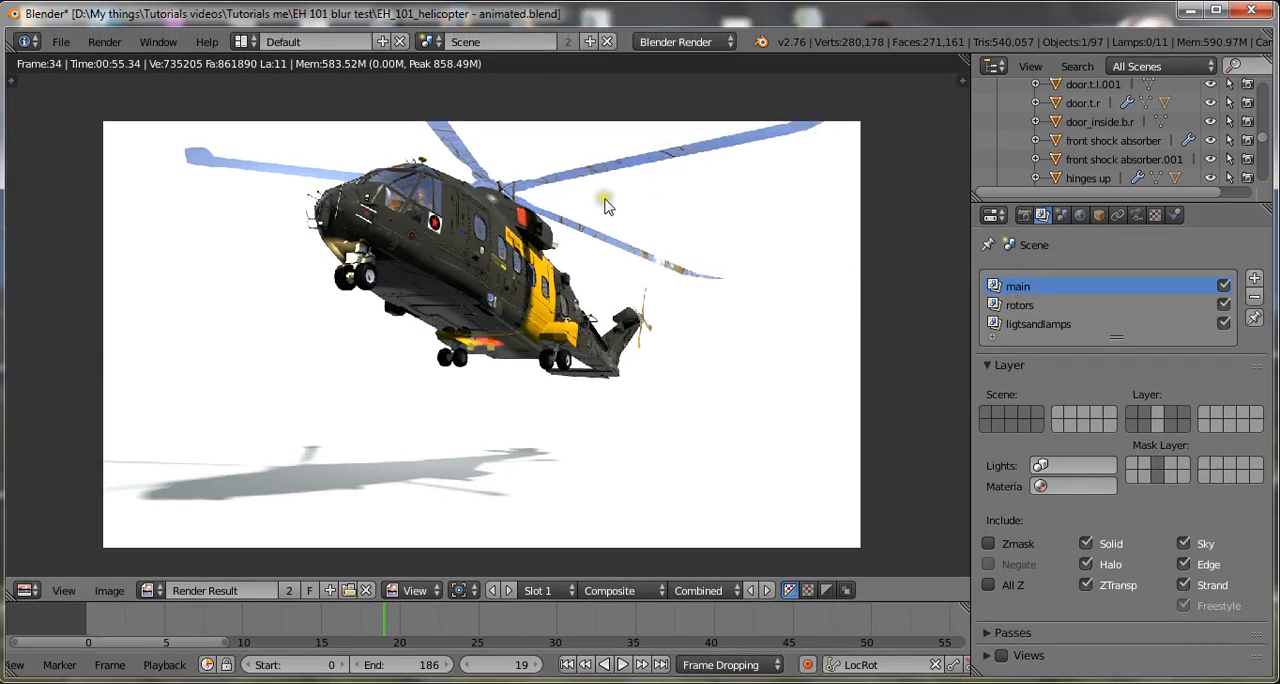
{"action": "scroll", "coordinate": [605, 168], "scroll_direction": "up", "scroll_amount": 3}
{"action": "middle_click_drag", "start_coordinate": [591, 252], "coordinate": [587, 274]}
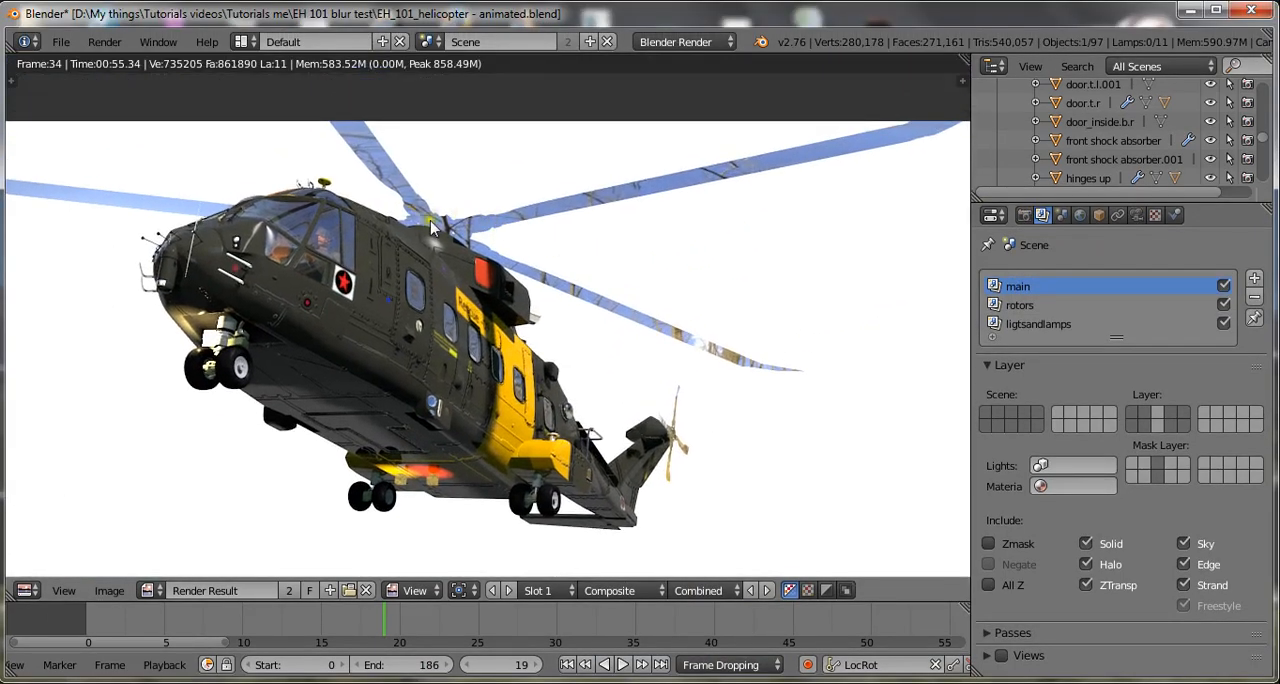
{"action": "scroll", "coordinate": [680, 186], "scroll_direction": "up", "scroll_amount": 2}
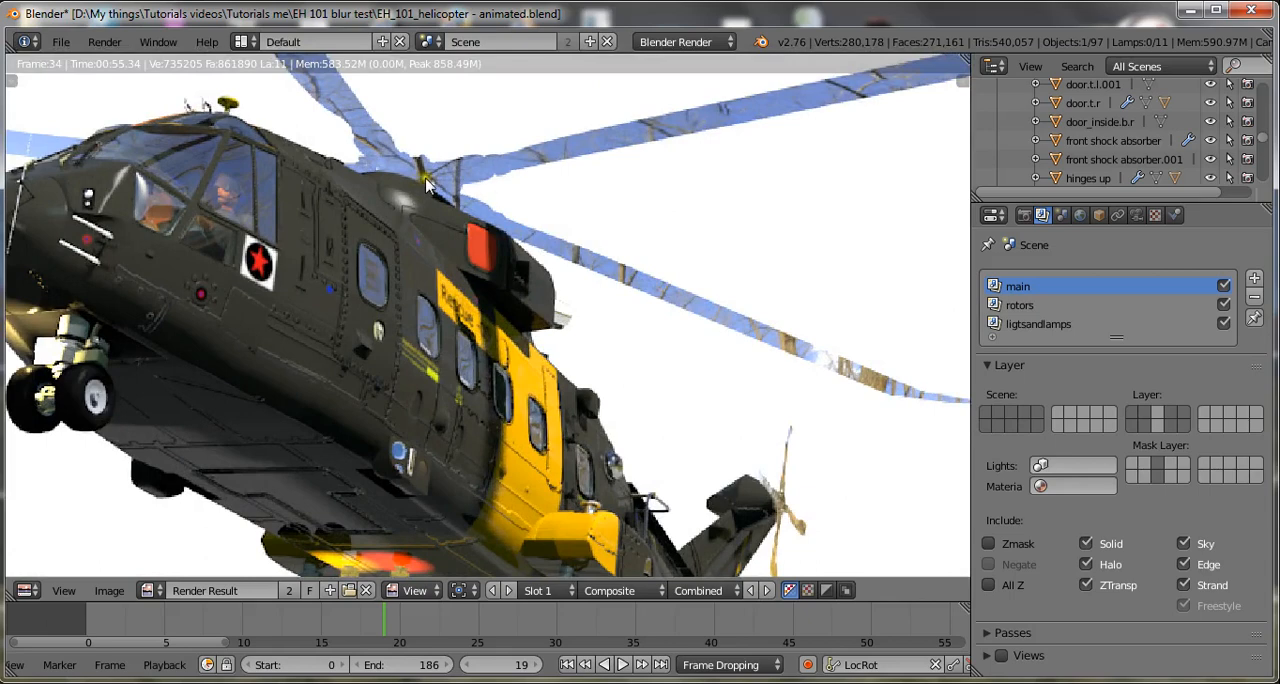
{"action": "scroll", "coordinate": [640, 130], "scroll_direction": "down", "scroll_amount": 4}
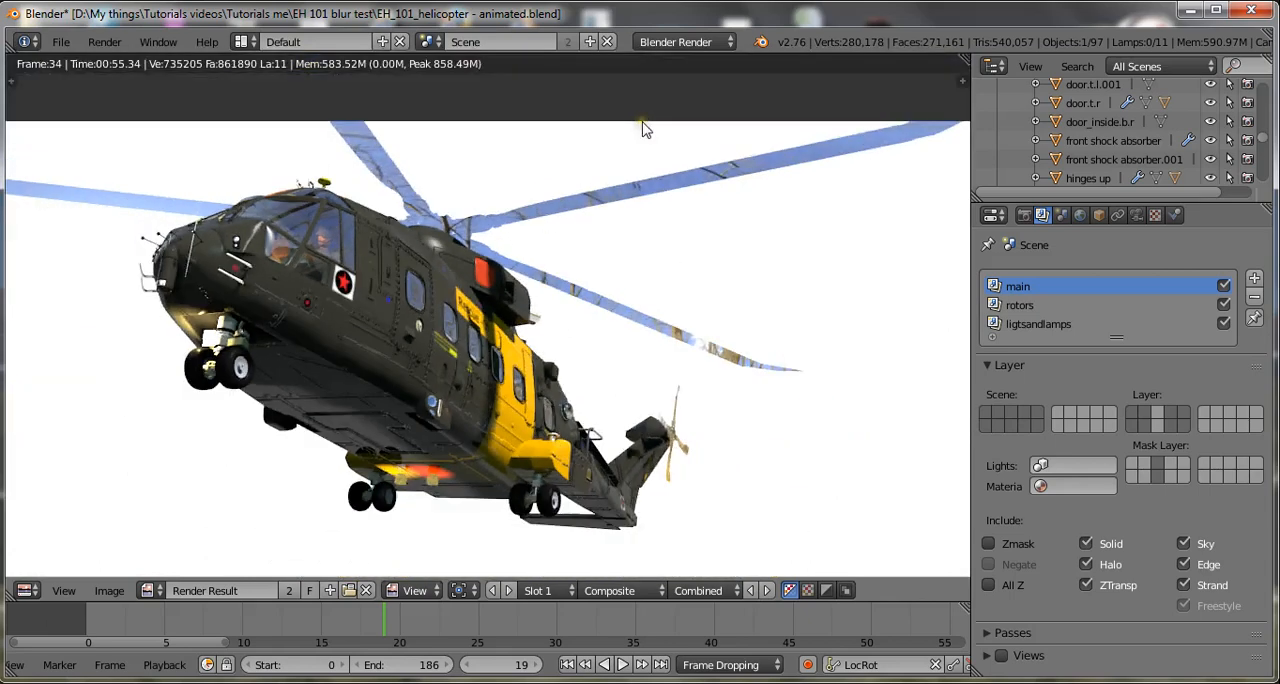
Inspect the whole helicopter and the lamp glow on its underside in the render, saving over the file.
{"action": "key", "text": "ctrl+s"}
{"action": "left_click", "coordinate": [615, 250]}
{"action": "middle_click_drag", "start_coordinate": [593, 330], "coordinate": [640, 233]}
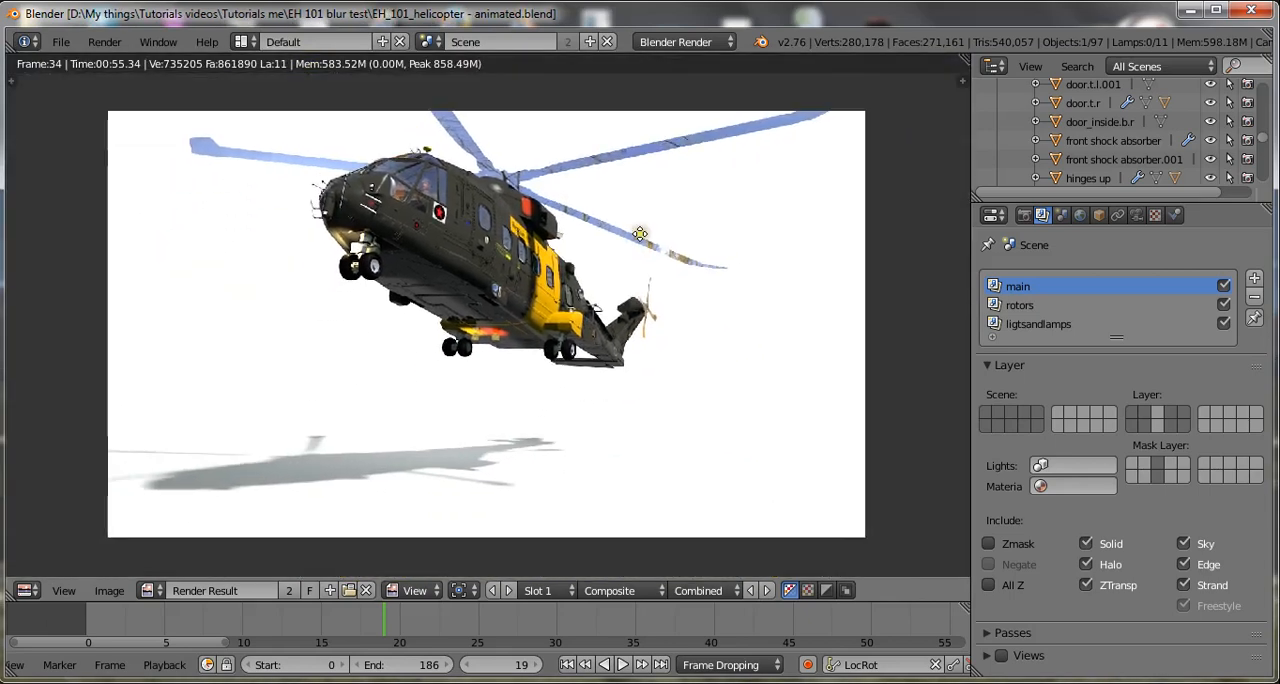
{"action": "key", "text": "ctrl+s"}
{"action": "left_click", "coordinate": [641, 238]}
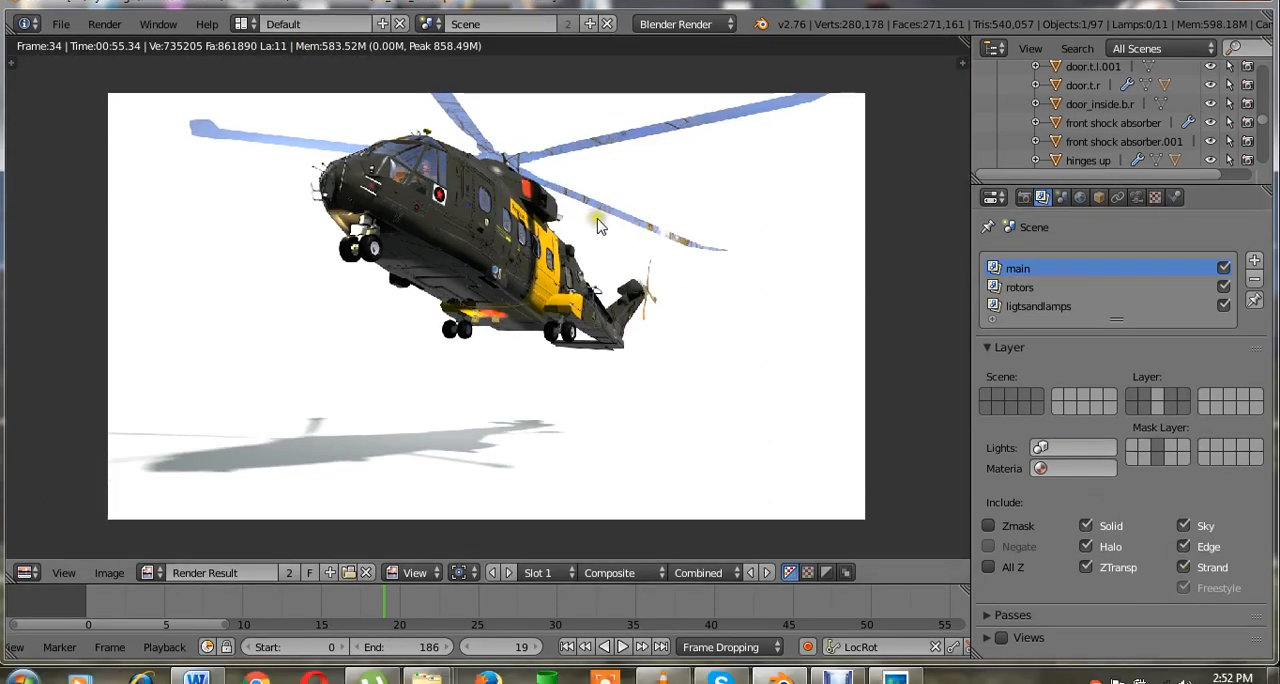
{"action": "scroll", "coordinate": [597, 225], "scroll_direction": "up", "scroll_amount": 5}
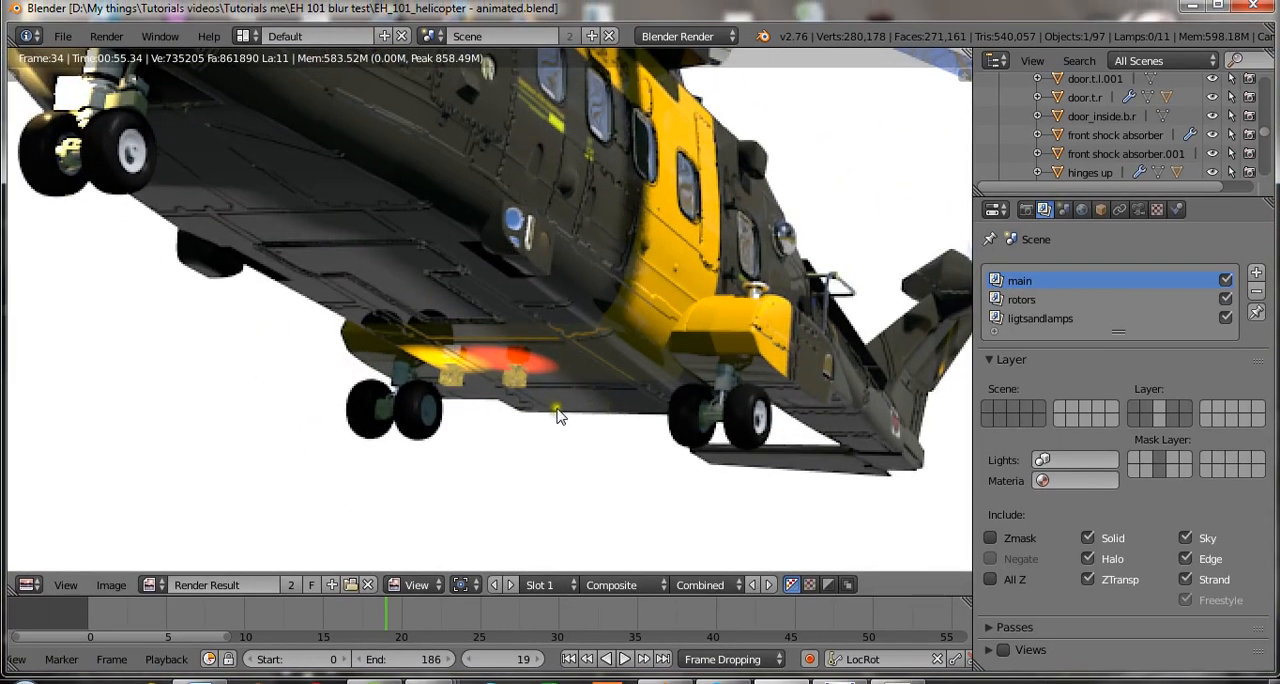
{"action": "key", "text": "ctrl+s"}
{"action": "left_click", "coordinate": [558, 406]}
{"action": "scroll", "coordinate": [572, 400], "scroll_direction": "down", "scroll_amount": 3}
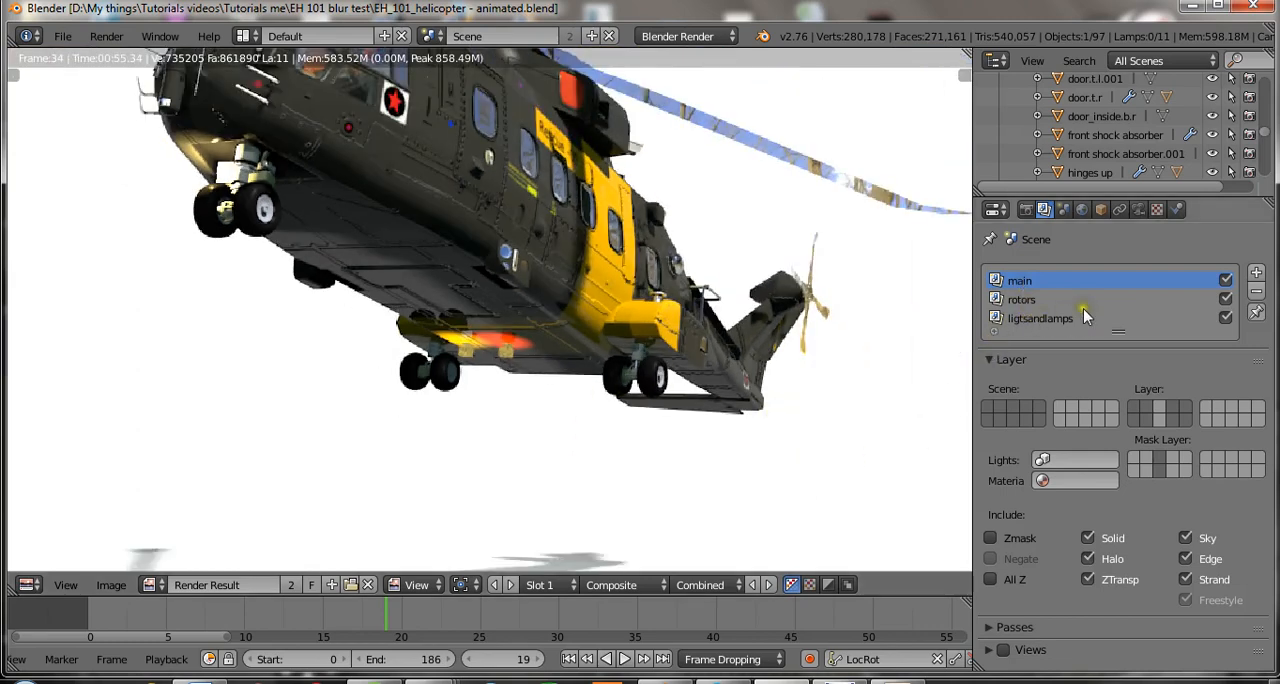
Make rotors the active render layer and save over the file.
{"action": "left_click", "coordinate": [1030, 300]}
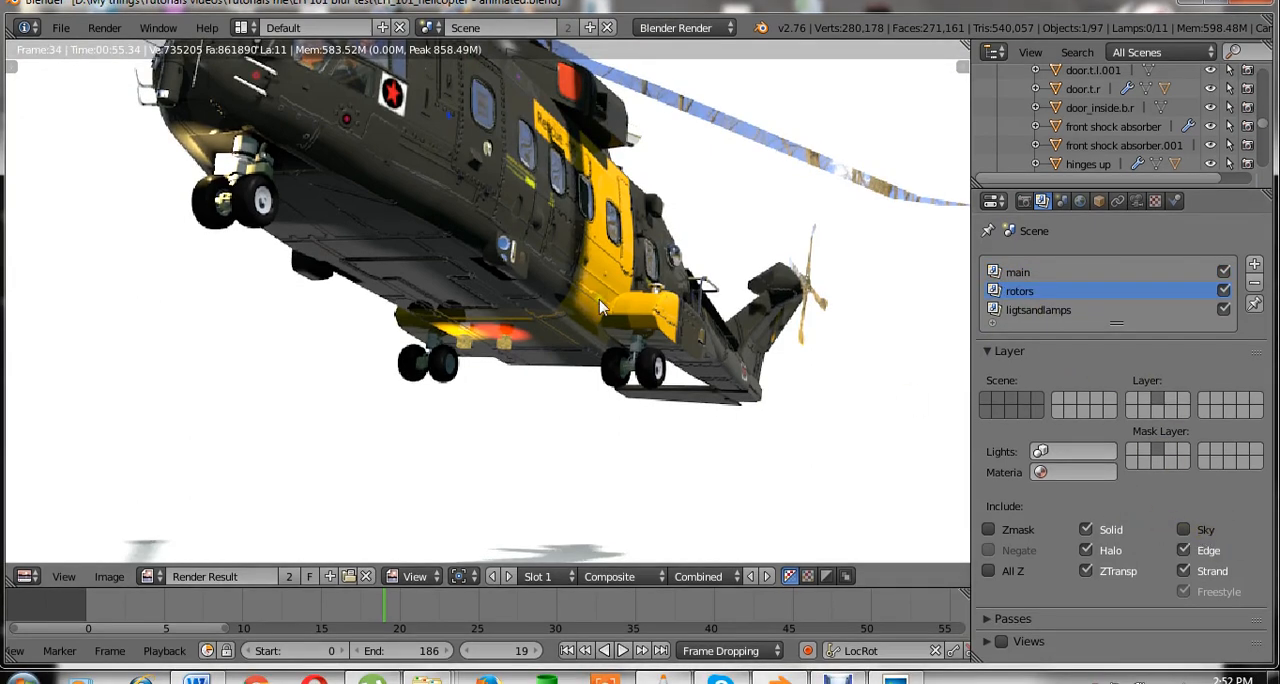
{"action": "scroll", "coordinate": [603, 303], "scroll_direction": "down", "scroll_amount": 2}
{"action": "middle_click_drag", "start_coordinate": [652, 235], "coordinate": [660, 319]}
{"action": "key", "text": "ctrl+s"}
{"action": "left_click", "coordinate": [660, 318]}
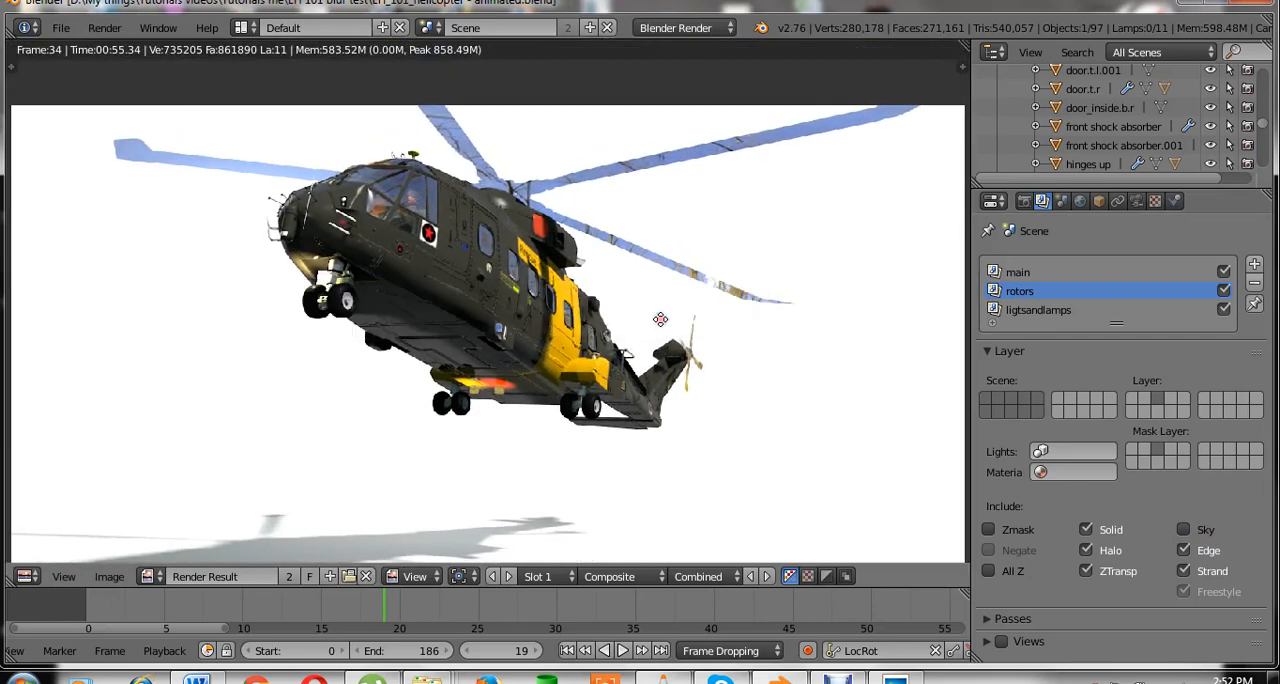
{"action": "scroll", "coordinate": [660, 318], "scroll_direction": "down", "scroll_amount": 2}
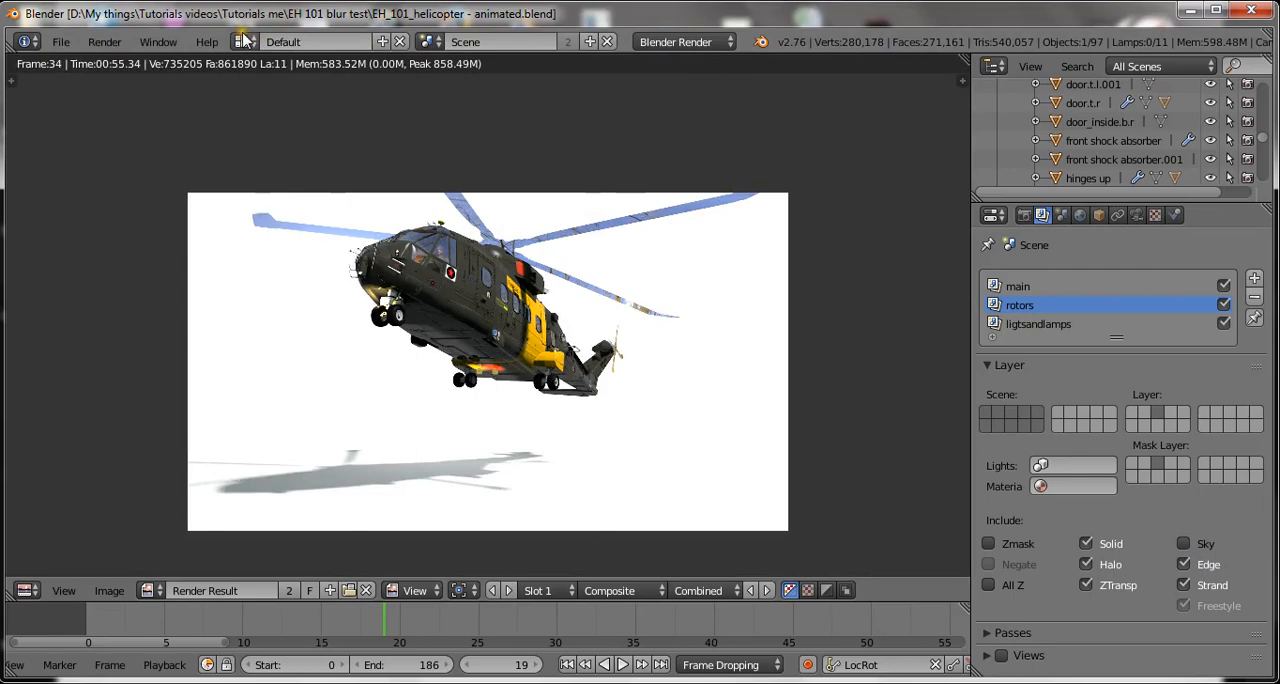
Switch the workspace to the Compositing screen layout.
{"action": "left_click", "coordinate": [241, 41]}
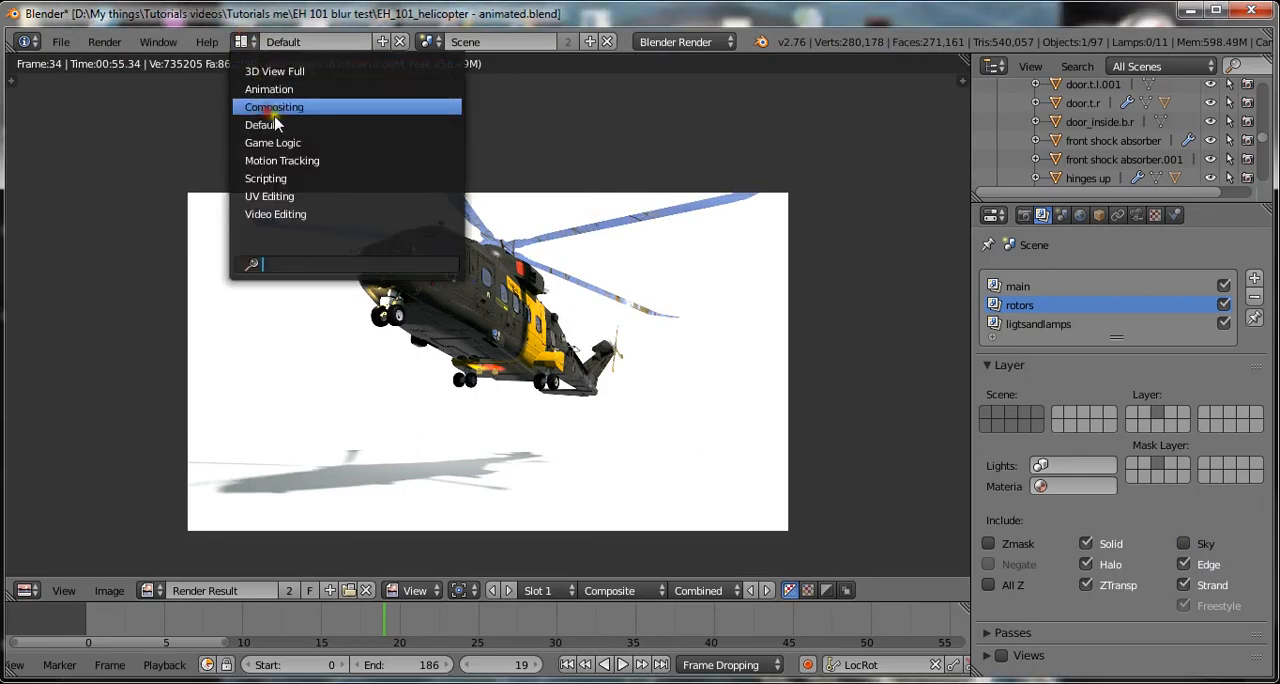
{"action": "left_click", "coordinate": [272, 107]}
{"action": "scroll", "coordinate": [737, 229], "scroll_direction": "down", "scroll_amount": 3}
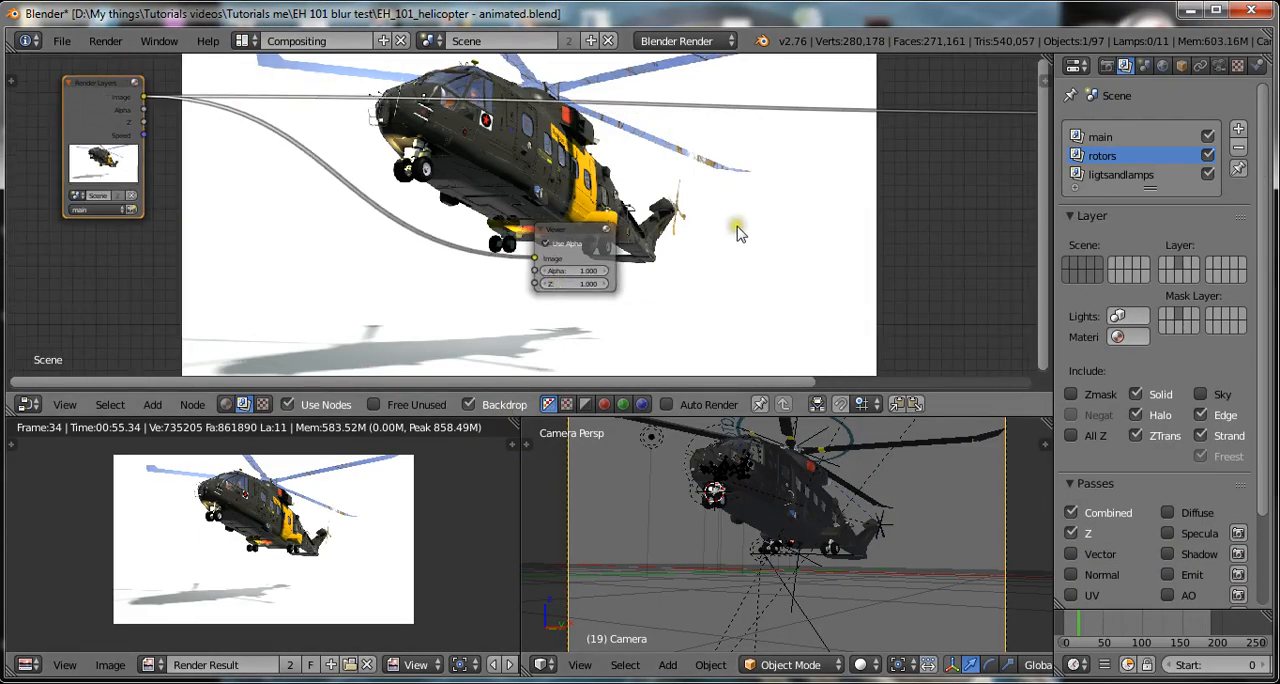
{"action": "scroll", "coordinate": [646, 224], "scroll_direction": "up", "scroll_amount": 3}
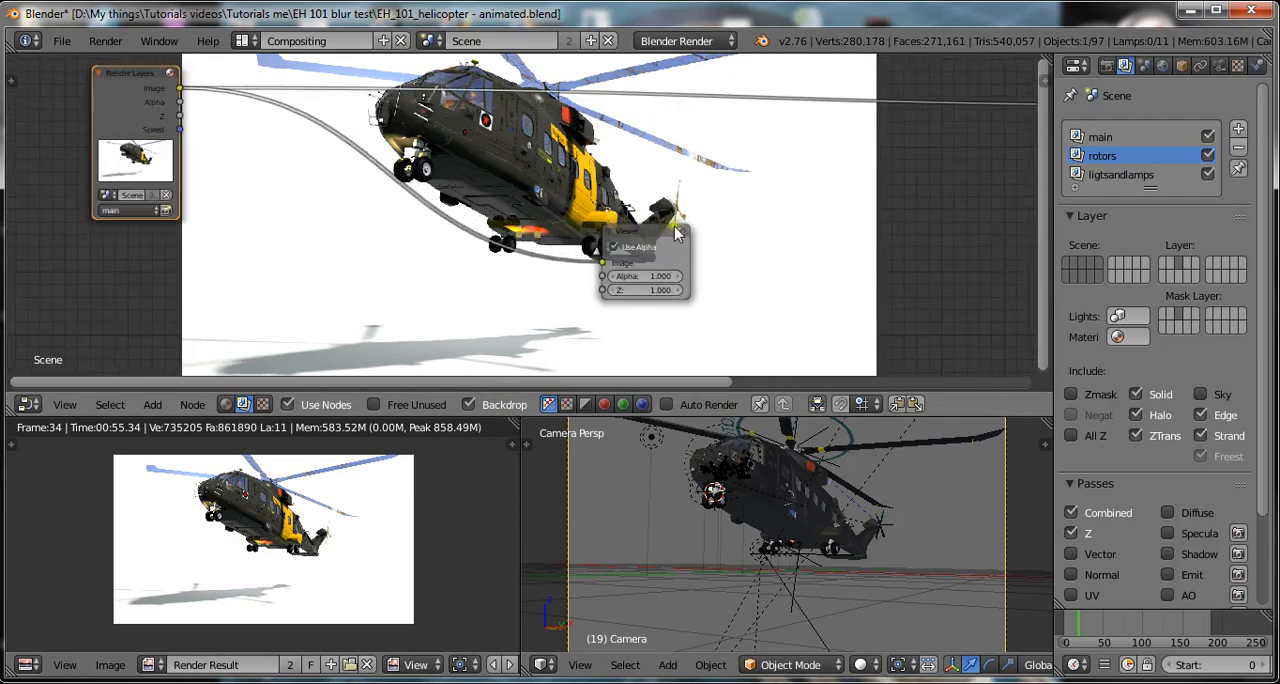
Move the Viewer node farther away from the Render Layers node to make room between them.
{"action": "left_click", "coordinate": [641, 234]}
{"action": "left_click_drag", "start_coordinate": [641, 234], "coordinate": [779, 240]}
{"action": "scroll", "coordinate": [366, 248], "scroll_direction": "up", "scroll_amount": 3}
{"action": "middle_click_drag", "start_coordinate": [200, 250], "coordinate": [424, 244]}
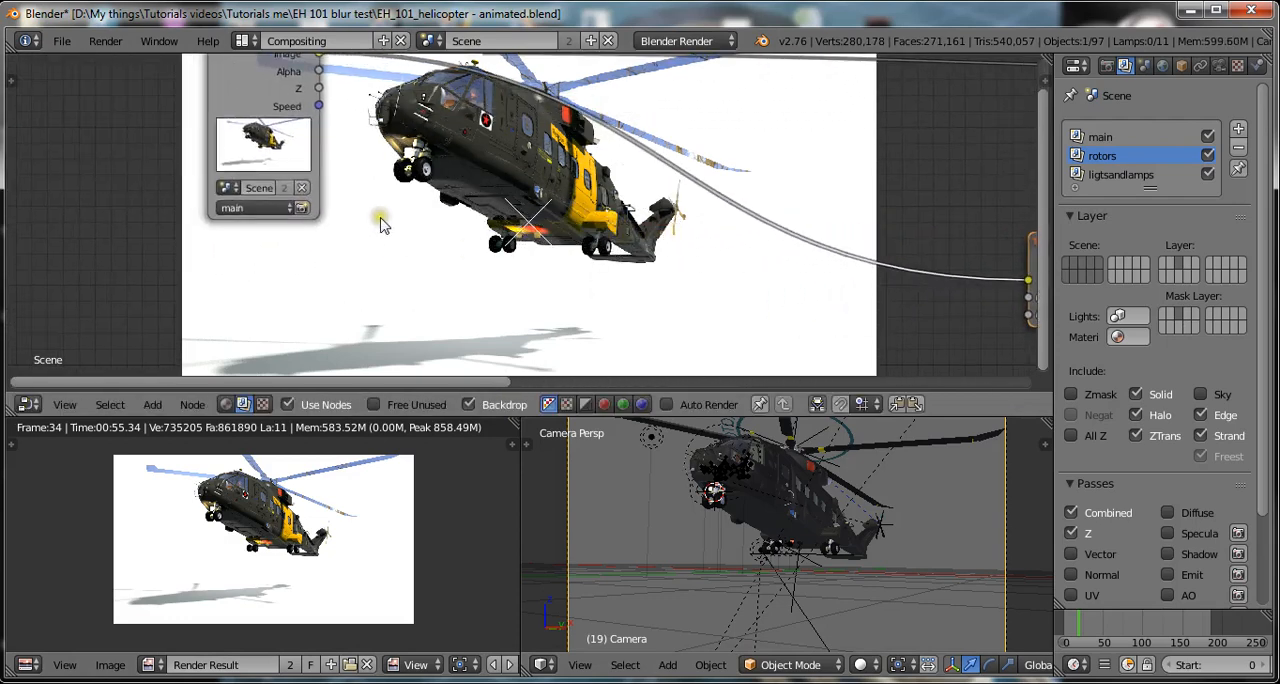
Duplicate the main Render Layers node twice and stack both copies below the original.
{"action": "scroll", "coordinate": [374, 211], "scroll_direction": "down", "scroll_amount": 3}
{"action": "left_click", "coordinate": [308, 100]}
{"action": "scroll", "coordinate": [308, 100], "scroll_direction": "down", "scroll_amount": 2}
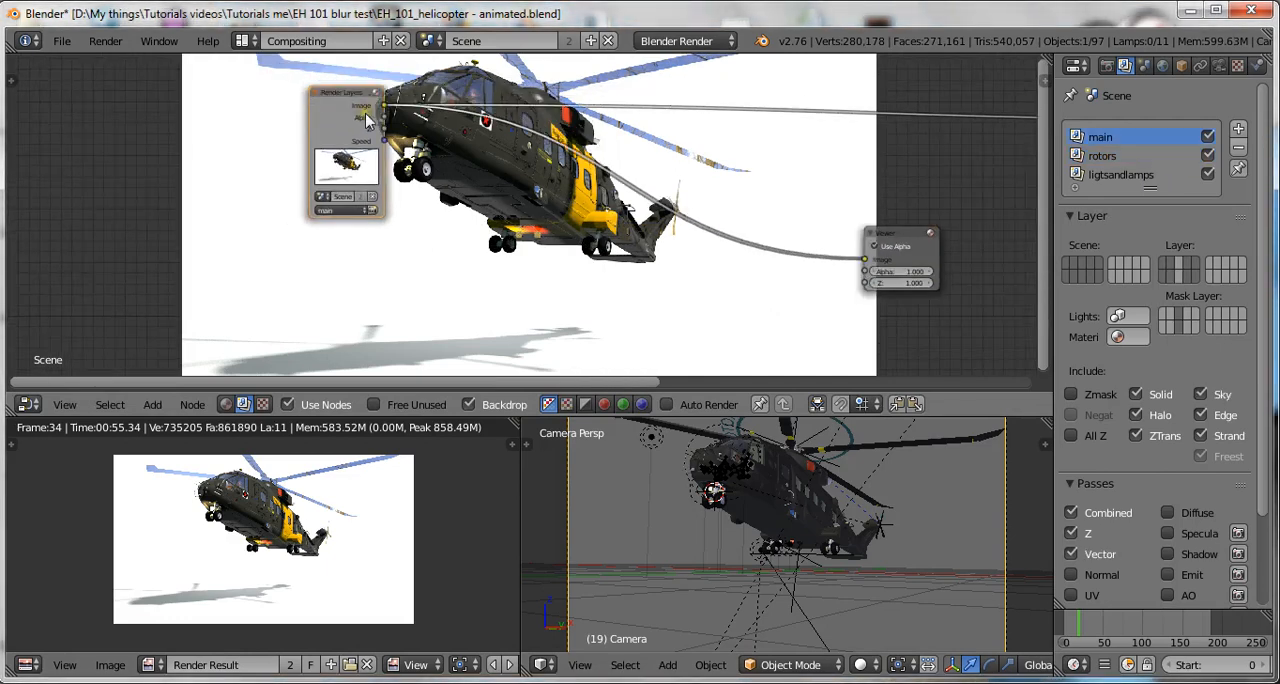
{"action": "key", "text": "shift+d"}
{"action": "scroll", "coordinate": [367, 247], "scroll_direction": "down", "scroll_amount": 3}
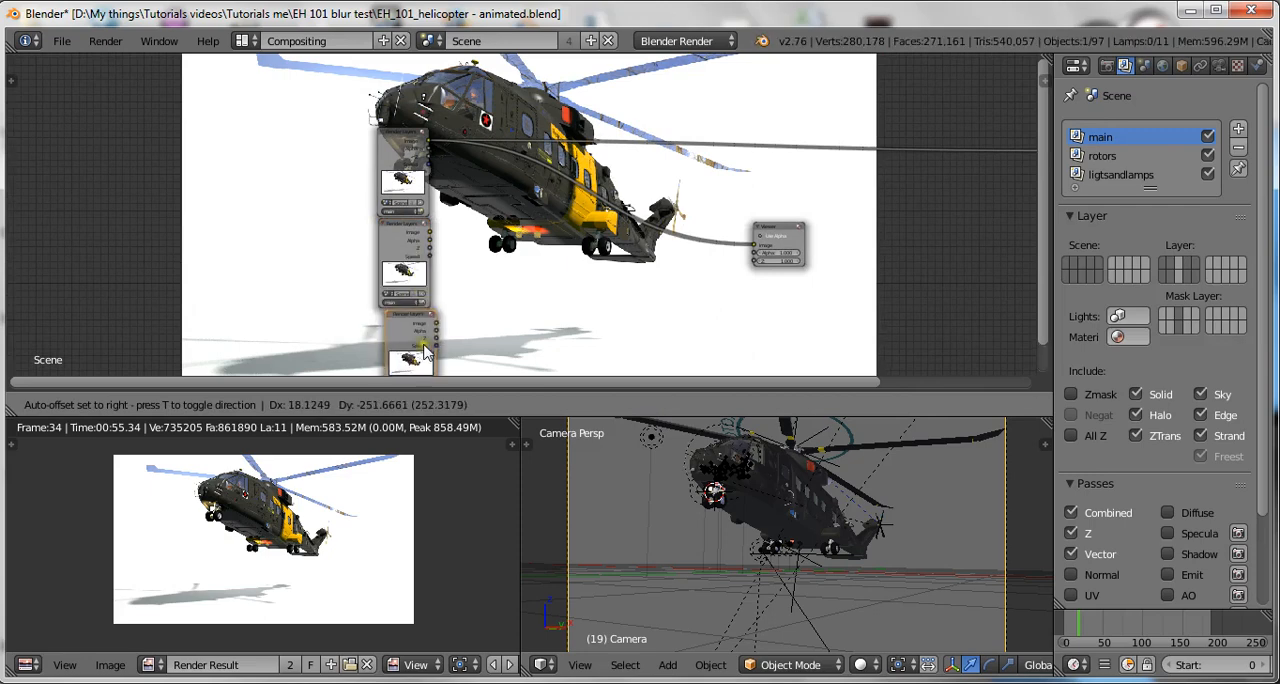
{"action": "left_click", "coordinate": [416, 391]}
Set the middle Render Layers node to use the rotors render layer.
{"action": "middle_click_drag", "start_coordinate": [457, 286], "coordinate": [439, 253]}
{"action": "scroll", "coordinate": [440, 258], "scroll_direction": "up", "scroll_amount": 5}
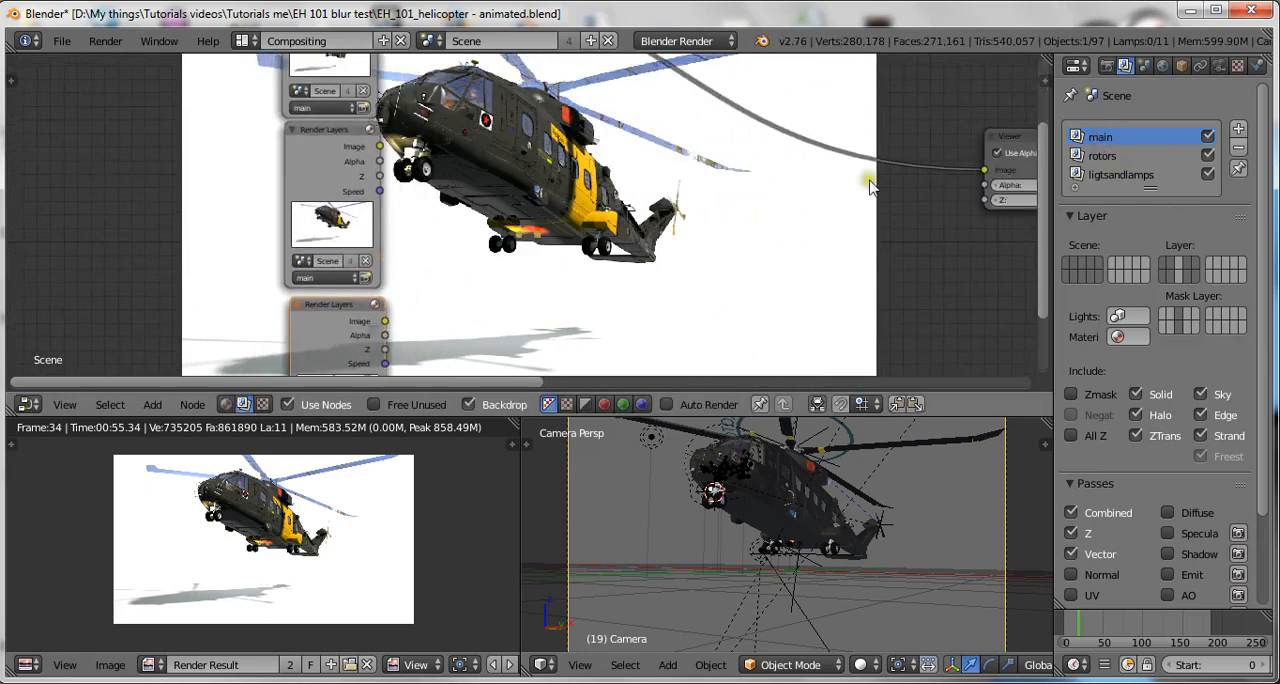
{"action": "scroll", "coordinate": [284, 300], "scroll_direction": "up", "scroll_amount": 2}
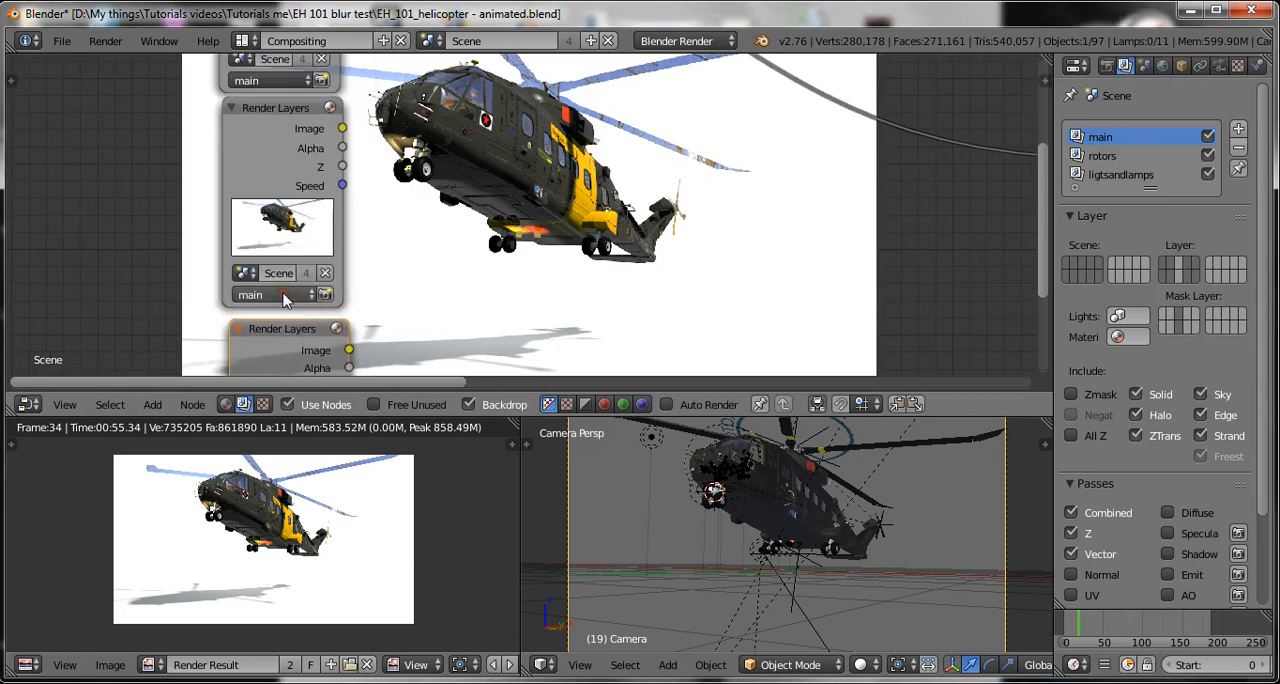
{"action": "left_click", "coordinate": [284, 297]}
{"action": "left_click", "coordinate": [277, 257]}
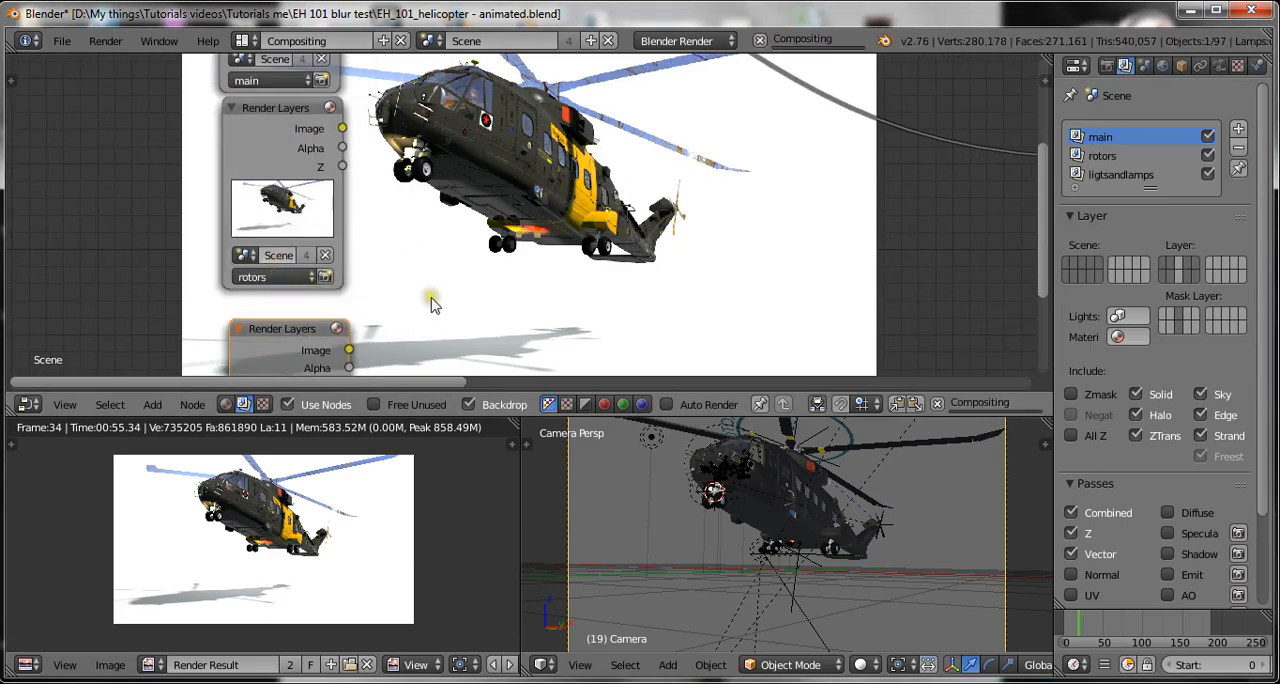
Connect the rotors Render Layers node's Image output to the Viewer node's Image input.
{"action": "scroll", "coordinate": [440, 320], "scroll_direction": "down", "scroll_amount": 4}
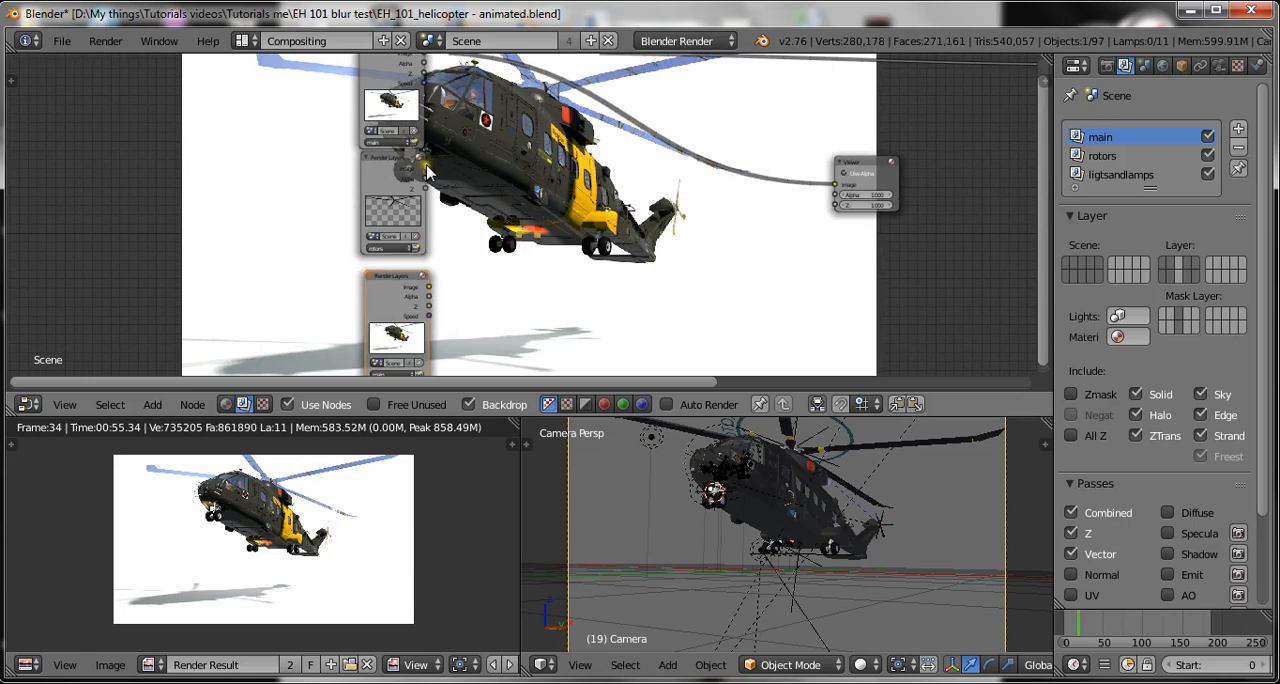
{"action": "left_click_drag", "start_coordinate": [427, 172], "coordinate": [833, 190]}
{"action": "scroll", "coordinate": [667, 175], "scroll_direction": "down", "scroll_amount": 2}
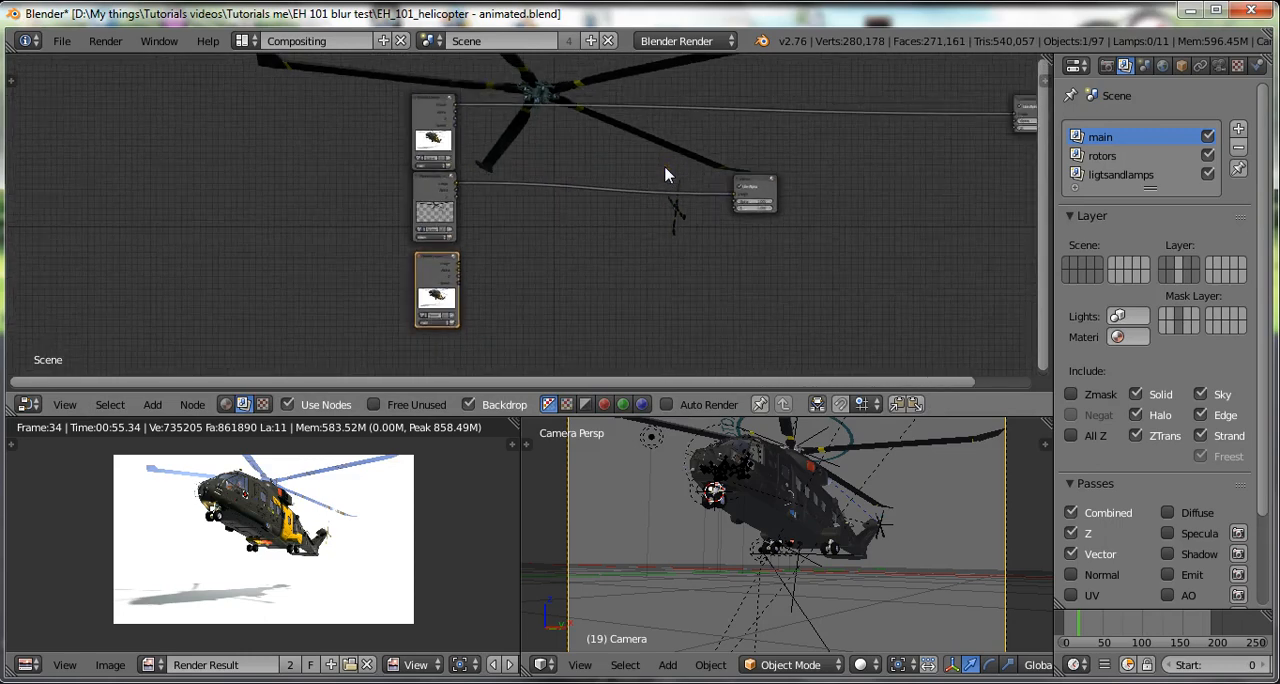
Shrink the compositor backdrop and shift it around behind the nodes to view the rotors image.
{"action": "scroll", "coordinate": [575, 118], "scroll_direction": "up", "scroll_amount": 2}
{"action": "key", "text": "v"}
{"action": "key", "text": "v"}
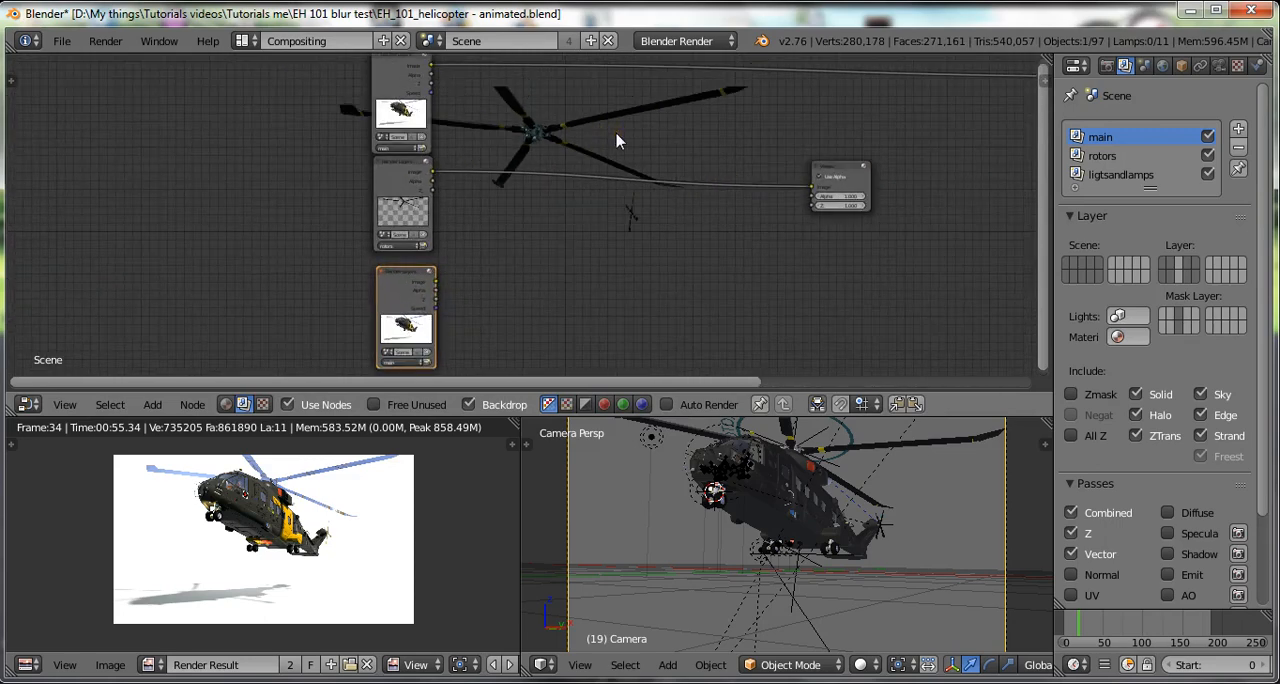
{"action": "middle_click_drag", "start_coordinate": [617, 97], "coordinate": [611, 230], "text": "alt"}
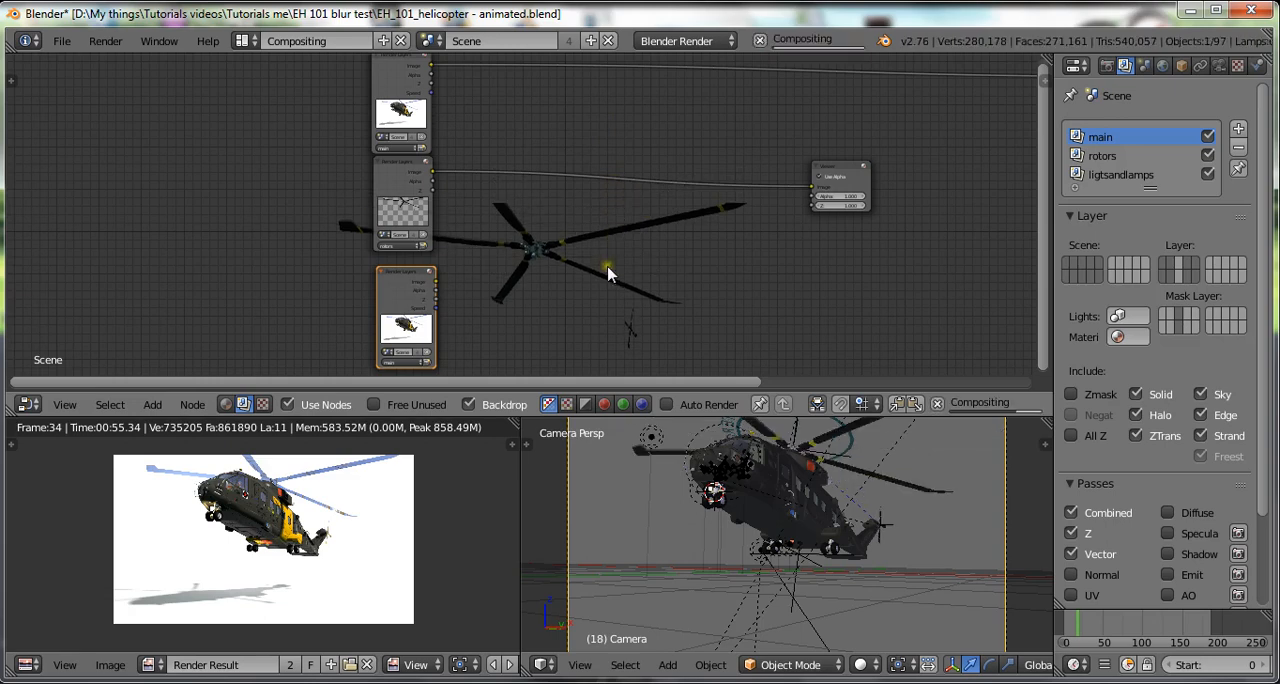
{"action": "middle_click_drag", "start_coordinate": [609, 277], "coordinate": [603, 171], "text": "alt"}
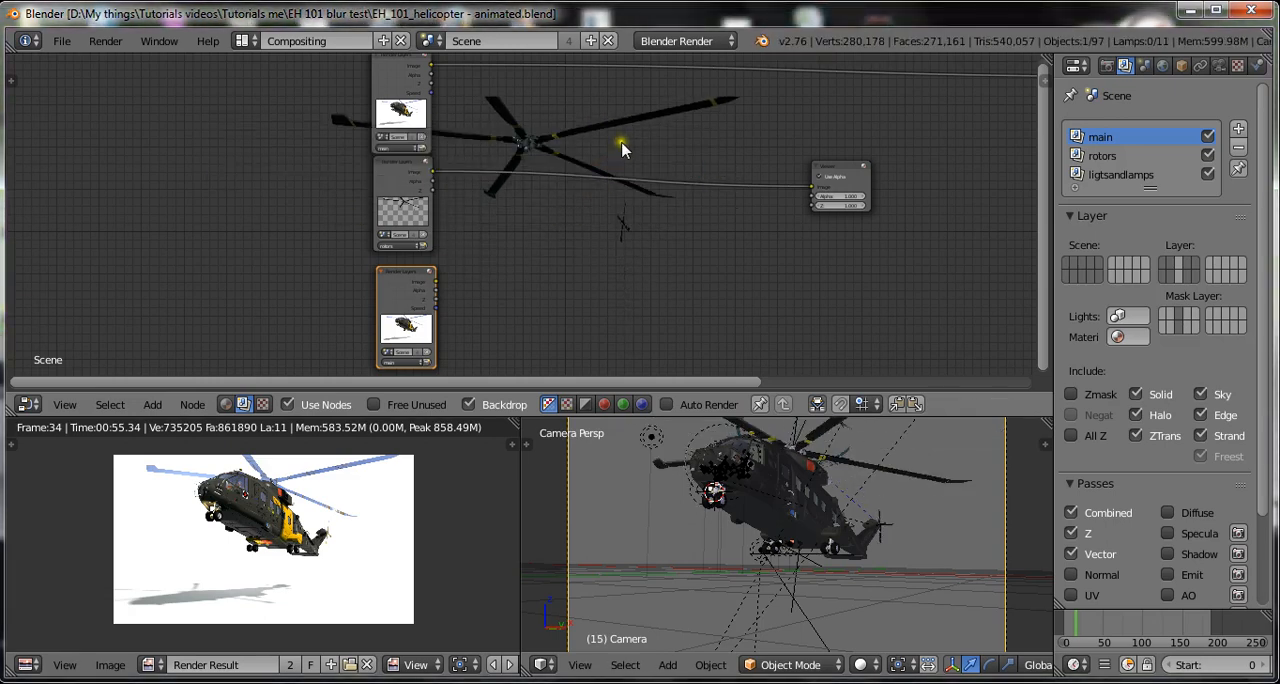
{"action": "middle_click_drag", "start_coordinate": [623, 137], "coordinate": [623, 165], "text": "alt"}
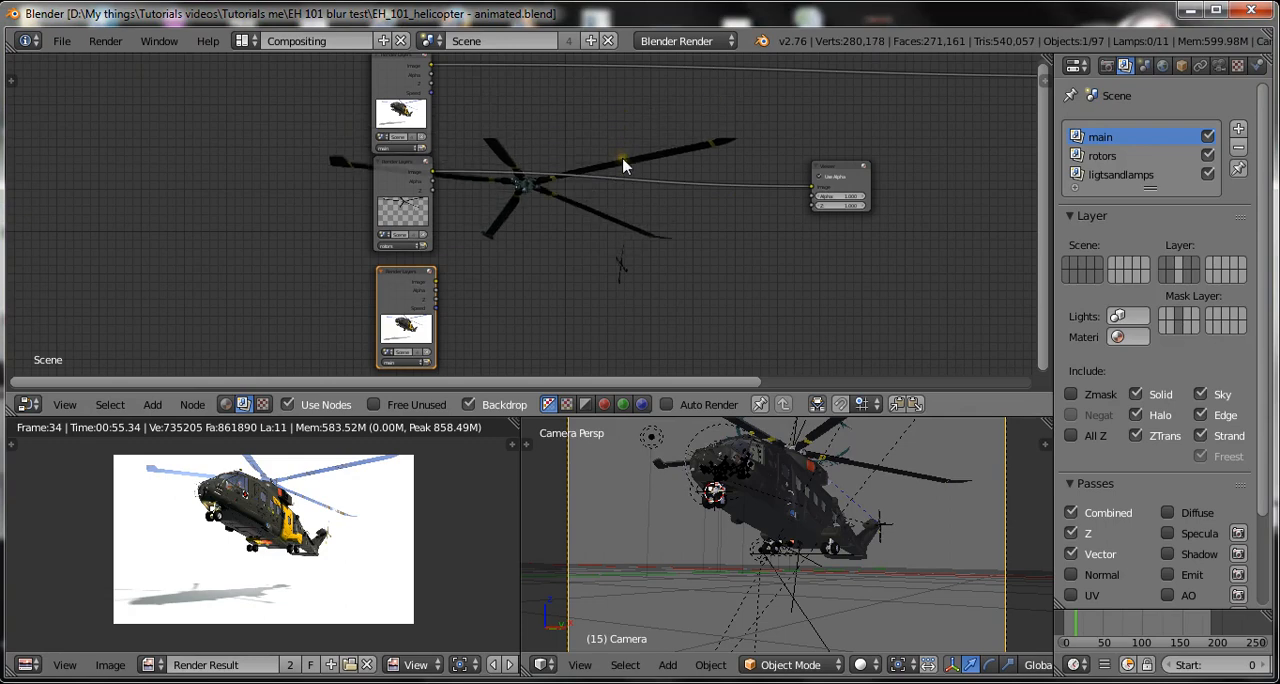
{"action": "scroll", "coordinate": [623, 165], "scroll_direction": "up", "scroll_amount": 3, "text": "alt"}
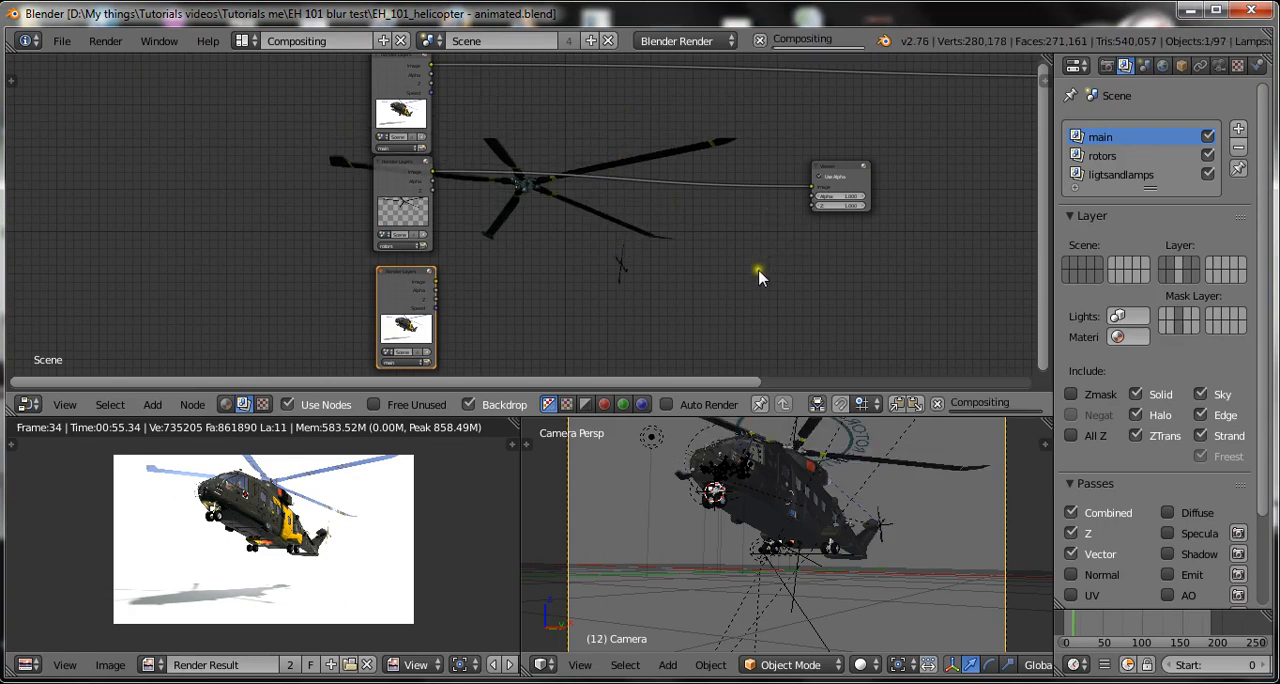
{"action": "scroll", "coordinate": [758, 270], "scroll_direction": "down", "scroll_amount": 1, "text": "alt"}
{"action": "middle_click_drag", "start_coordinate": [758, 270], "coordinate": [638, 183], "text": "alt"}
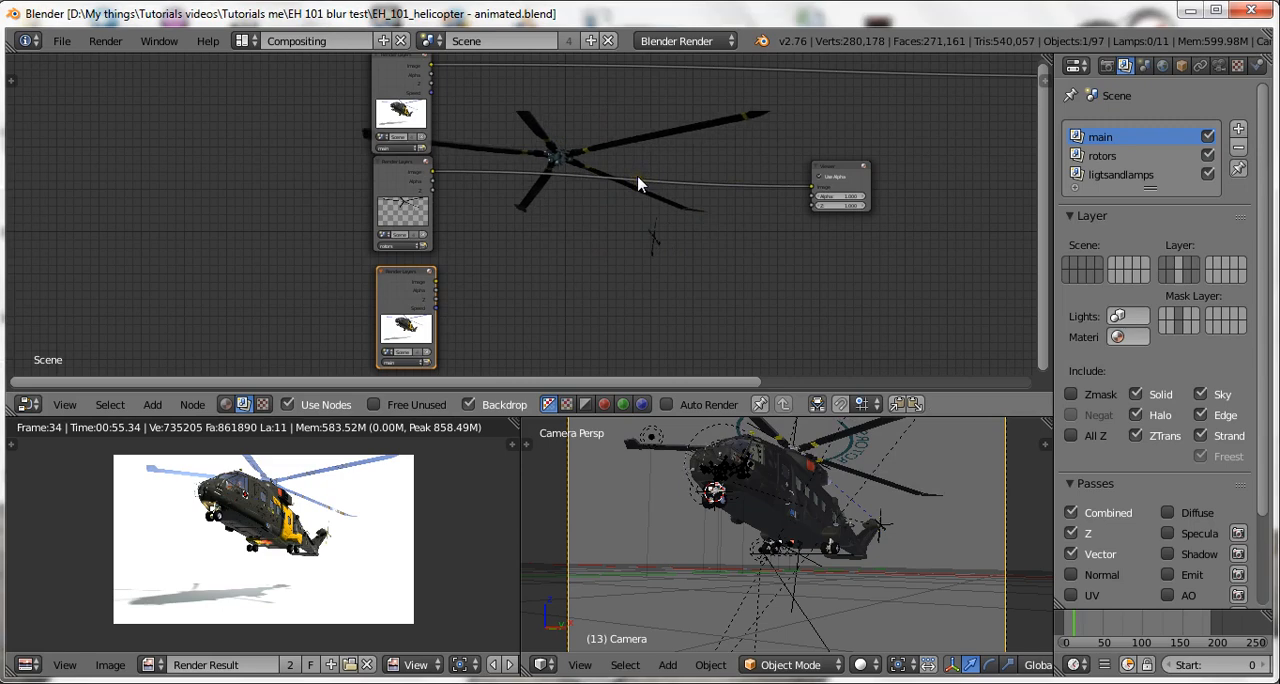
Zoom the compositor backdrop out and back in to enlarge the rotors image behind the nodes.
{"action": "key", "text": "v"}
{"action": "key", "text": "v"}
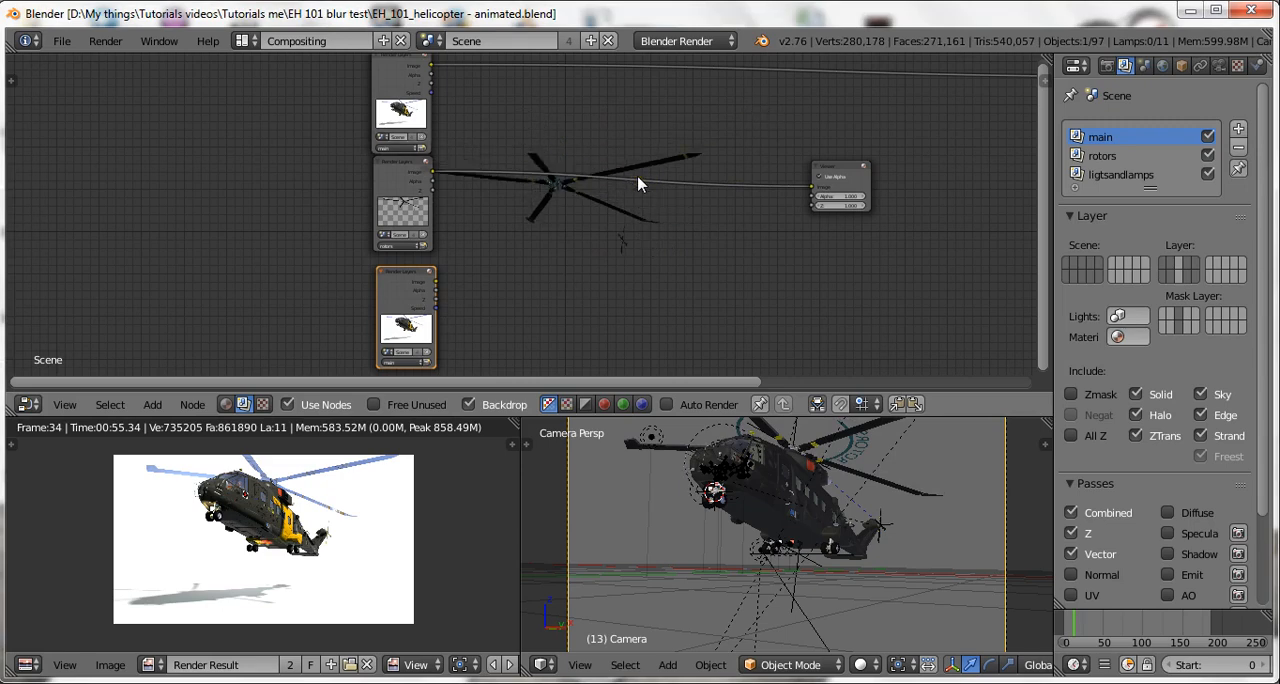
{"action": "key", "text": "alt+v"}
{"action": "key", "text": "alt+v"}
{"action": "key", "text": "alt+v"}
{"action": "key", "text": "alt+v"}
{"action": "key", "text": "alt+v"}
{"action": "key", "text": "alt+v"}
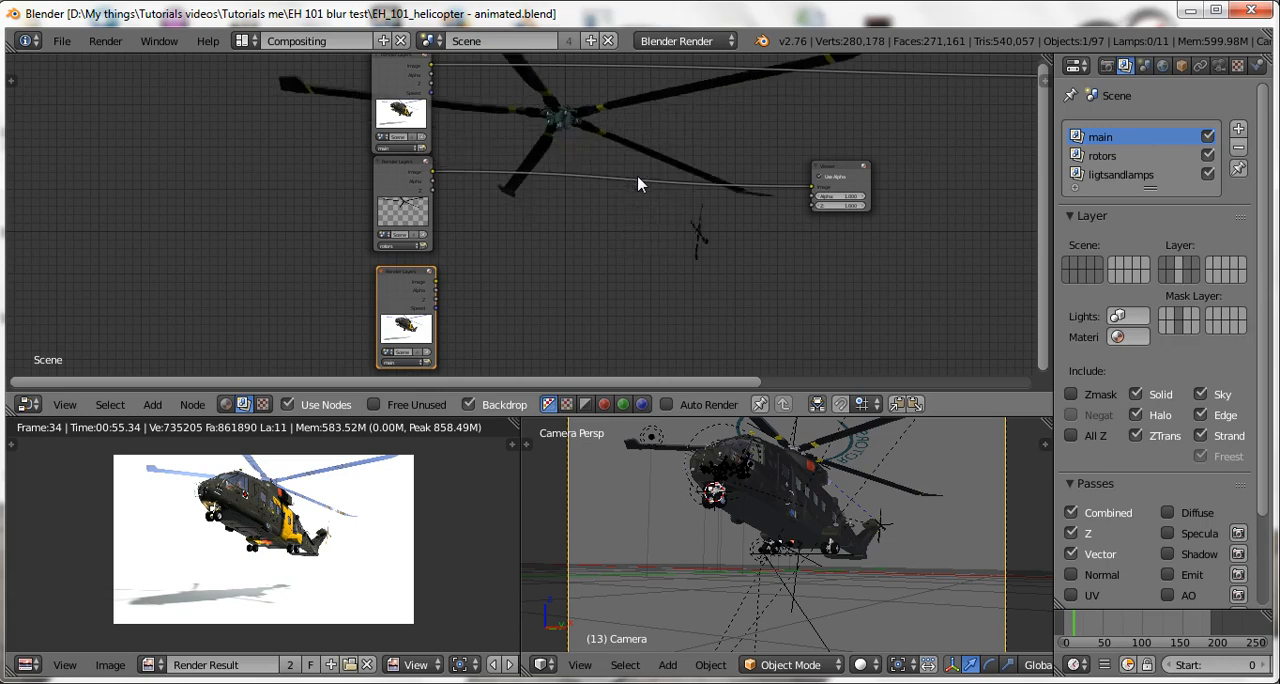
{"action": "left_click", "coordinate": [601, 168]}
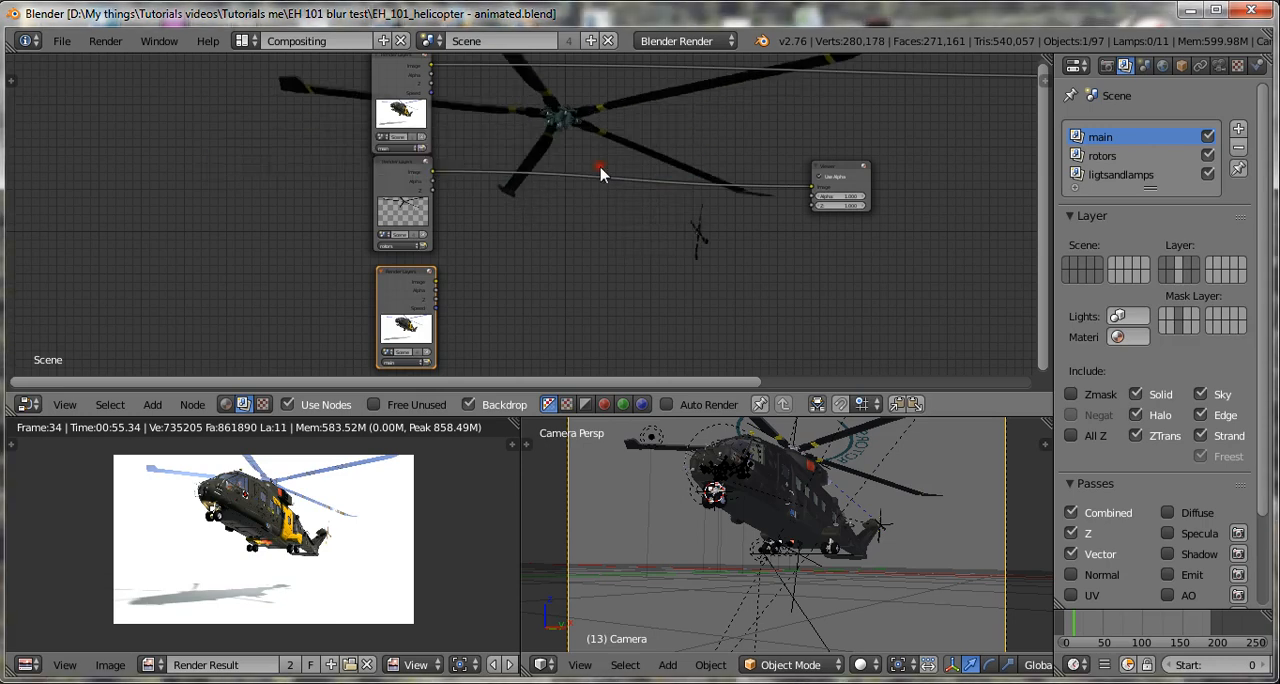
Set the lowest Render Layers node to use the ligtsandlamps render layer.
{"action": "scroll", "coordinate": [420, 248], "scroll_direction": "up", "scroll_amount": 2}
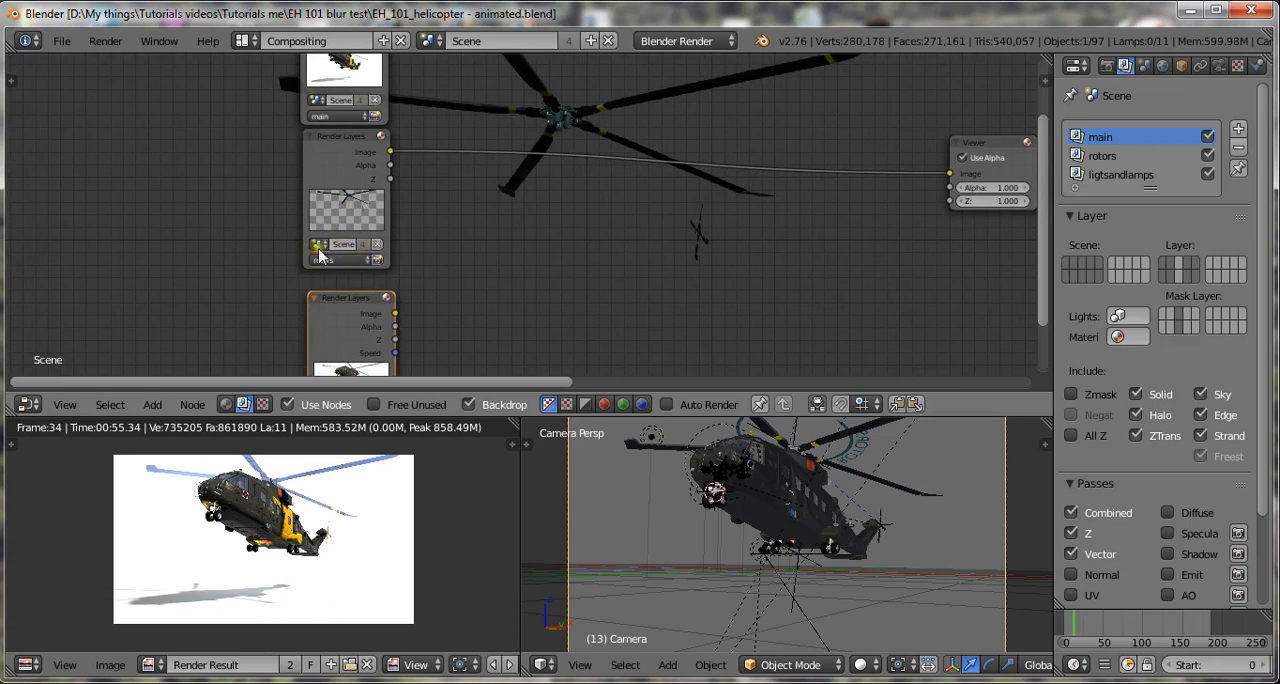
{"action": "scroll", "coordinate": [600, 170], "scroll_direction": "down", "scroll_amount": 1}
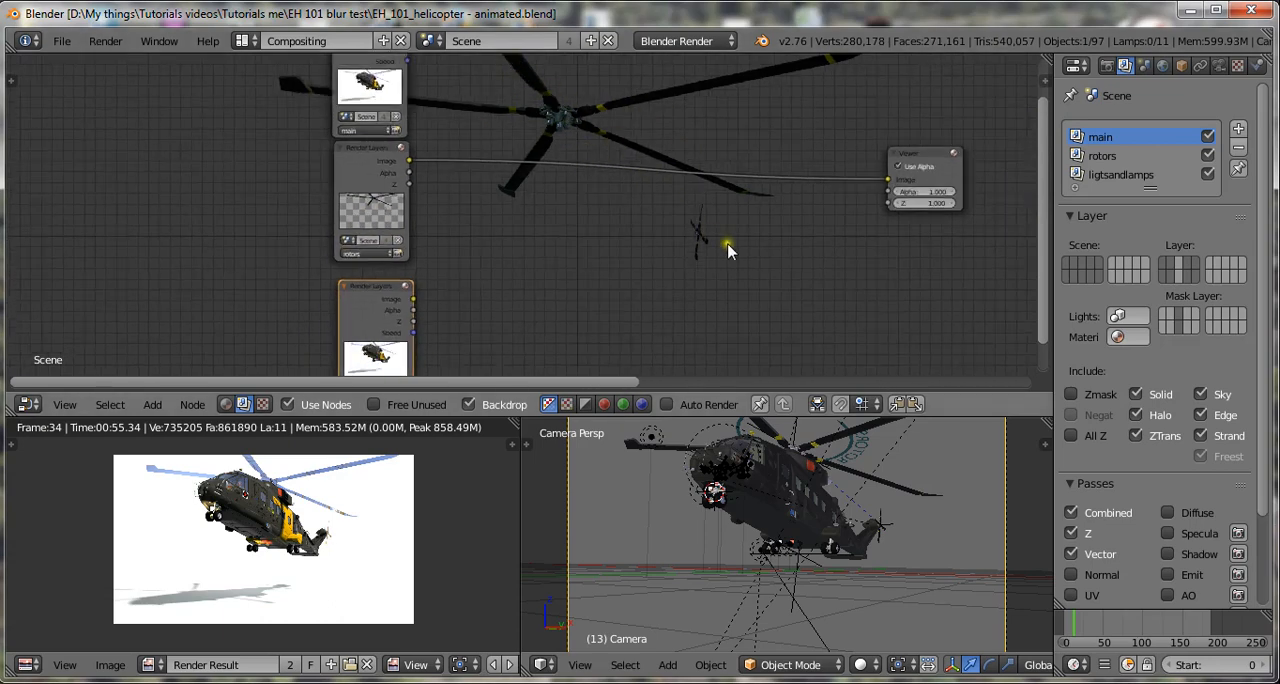
{"action": "scroll", "coordinate": [728, 250], "scroll_direction": "down", "scroll_amount": 1}
{"action": "scroll", "coordinate": [512, 236], "scroll_direction": "down", "scroll_amount": 1}
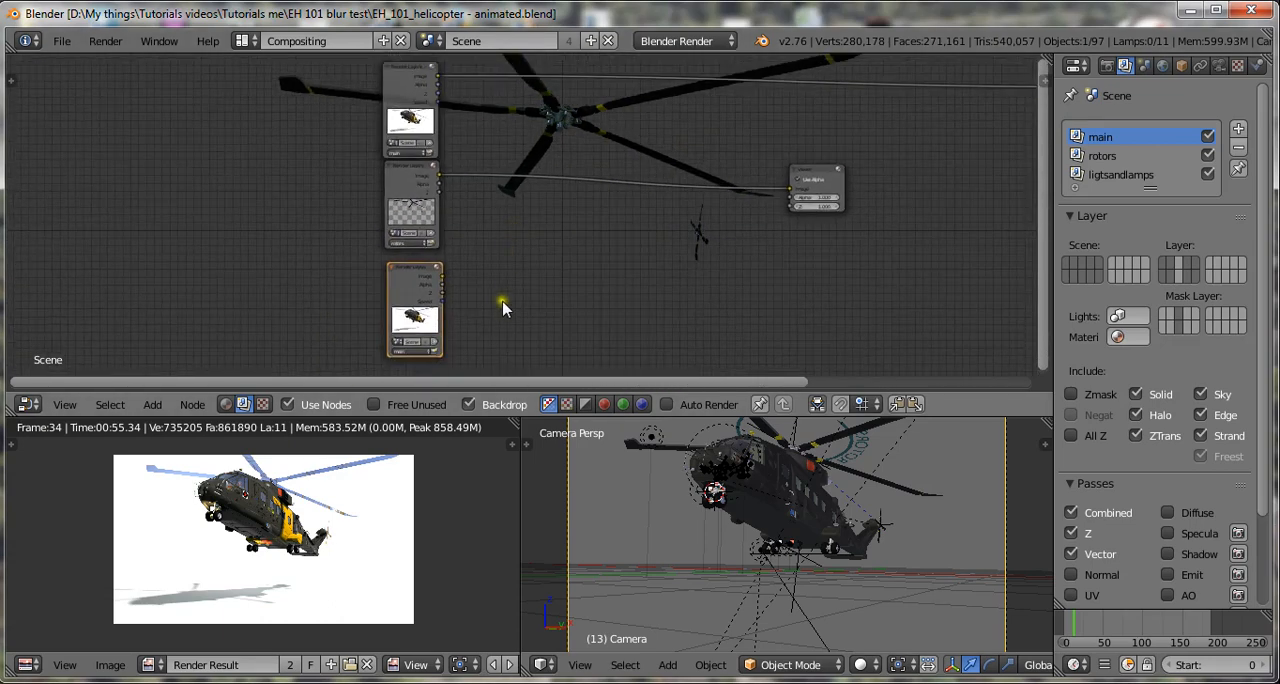
{"action": "scroll", "coordinate": [458, 305], "scroll_direction": "up", "scroll_amount": 1}
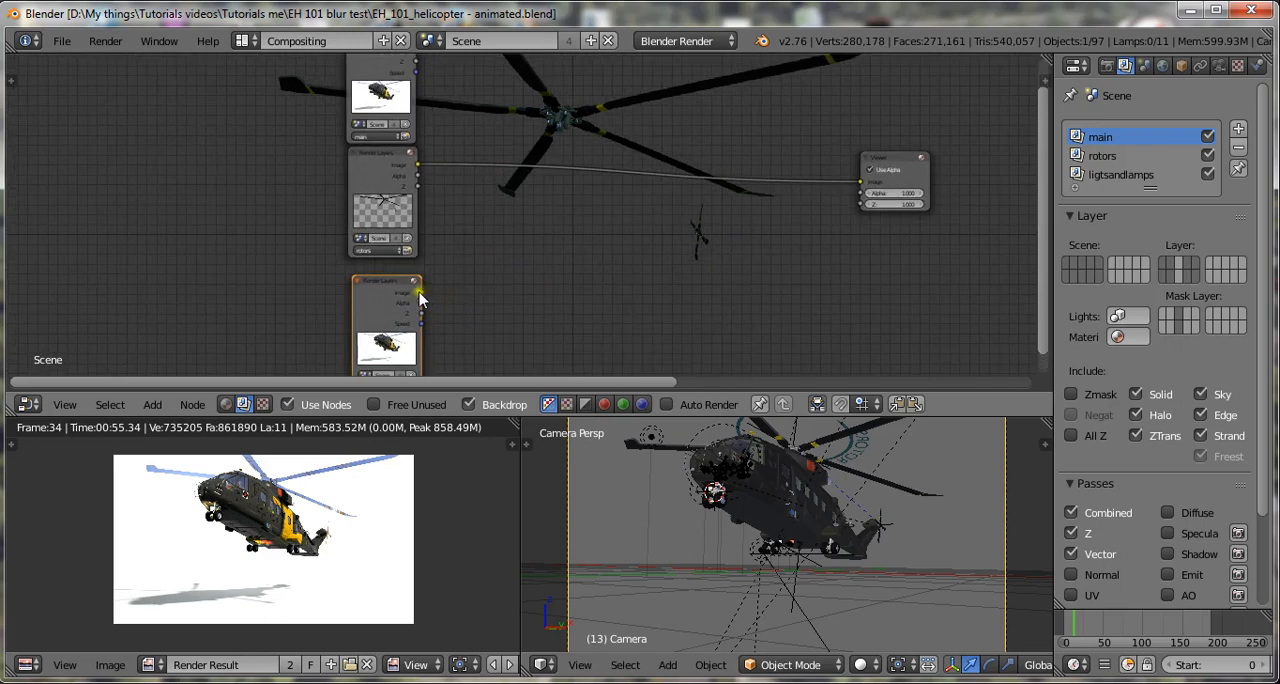
{"action": "scroll", "coordinate": [443, 340], "scroll_direction": "down", "scroll_amount": 1}
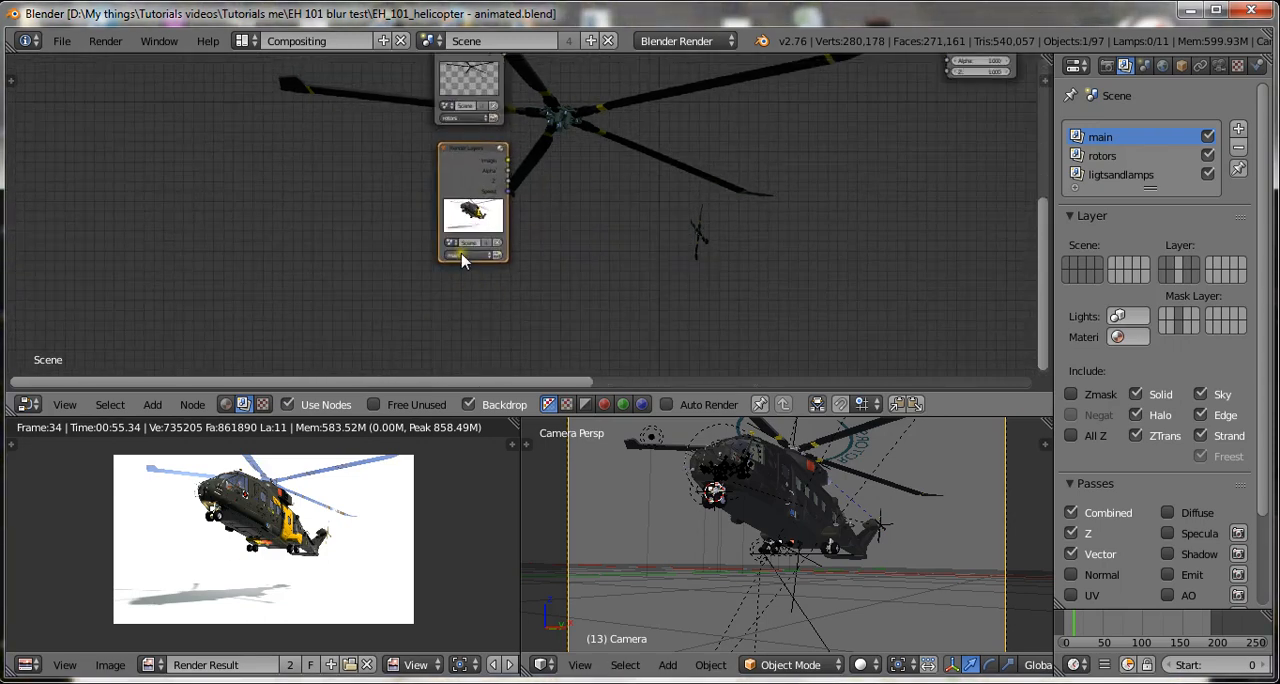
{"action": "scroll", "coordinate": [460, 265], "scroll_direction": "up", "scroll_amount": 3}
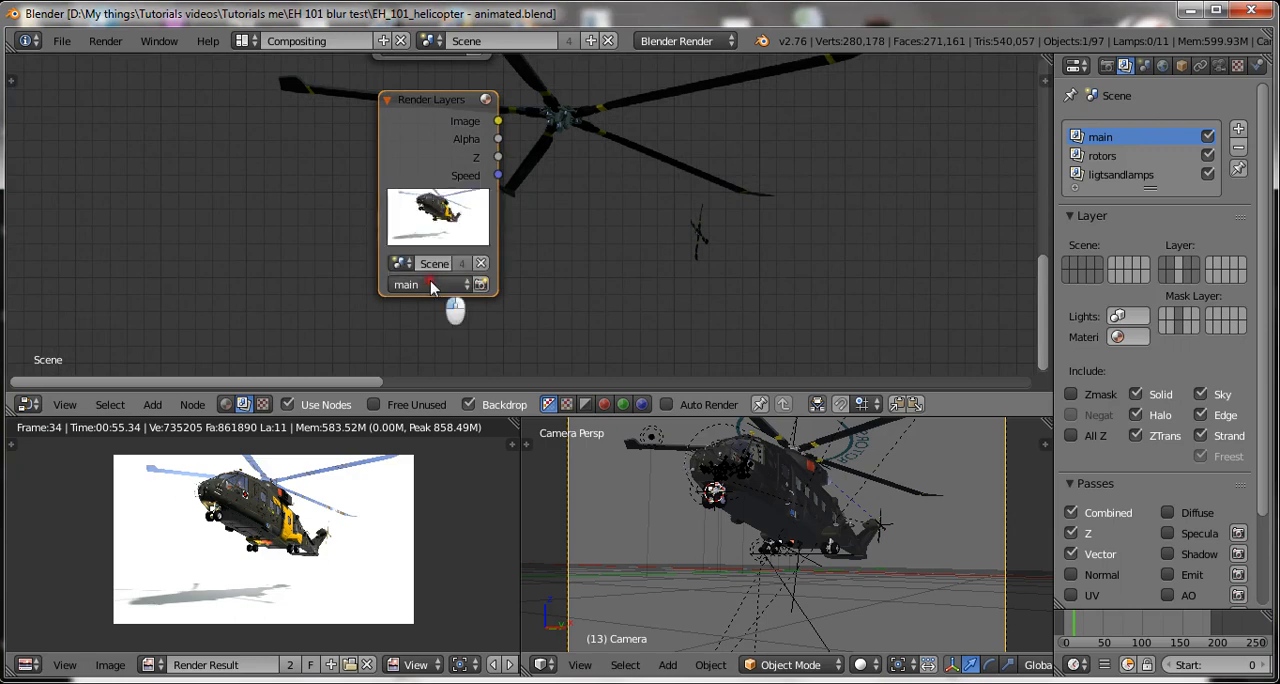
{"action": "left_click", "coordinate": [435, 285]}
{"action": "left_click", "coordinate": [455, 222]}
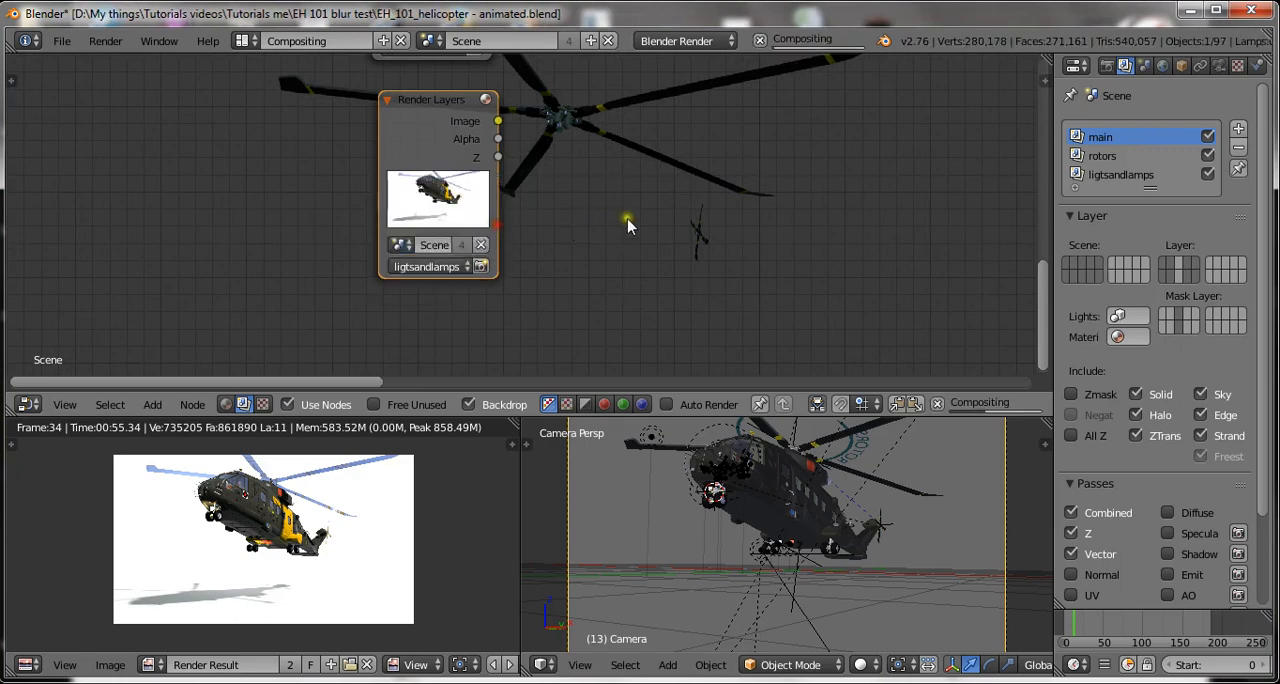
Connect the ligtsandlamps Render Layers node's Image output to the Viewer node's Image input to preview that layer.
{"action": "scroll", "coordinate": [848, 228], "scroll_direction": "down", "scroll_amount": 1}
{"action": "middle_click_drag", "start_coordinate": [848, 221], "coordinate": [668, 261]}
{"action": "scroll", "coordinate": [675, 264], "scroll_direction": "down", "scroll_amount": 5}
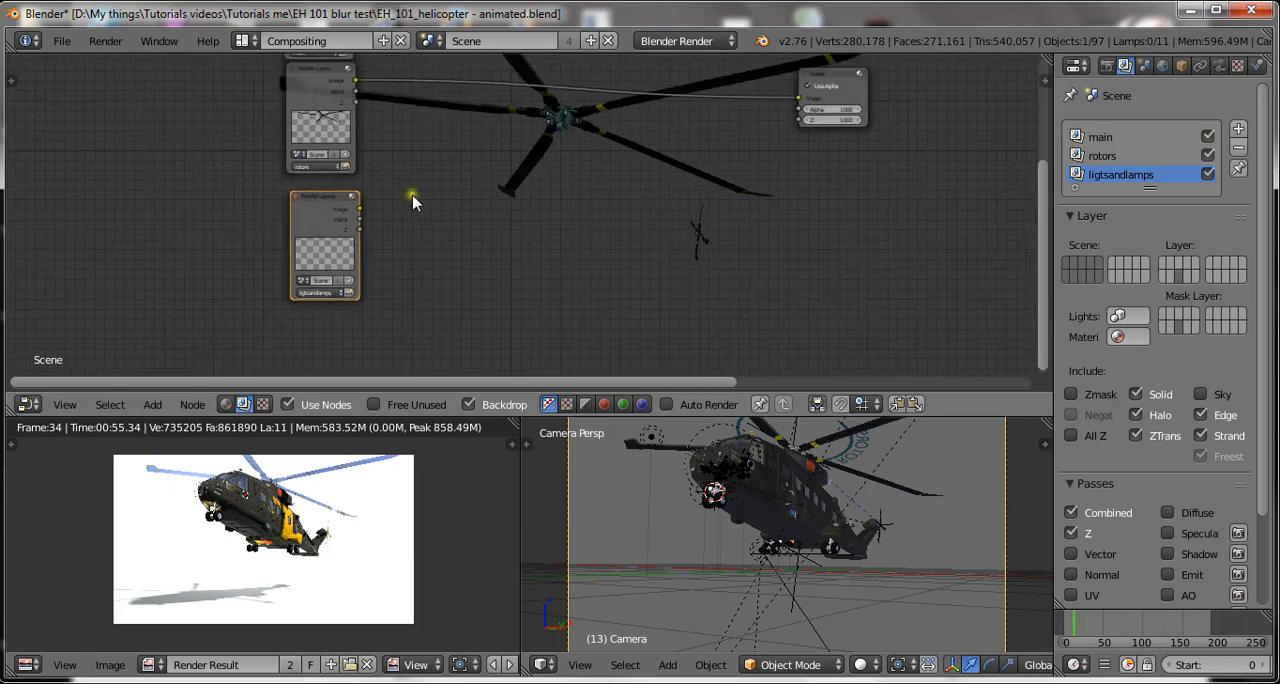
{"action": "left_click_drag", "start_coordinate": [361, 207], "coordinate": [800, 100]}
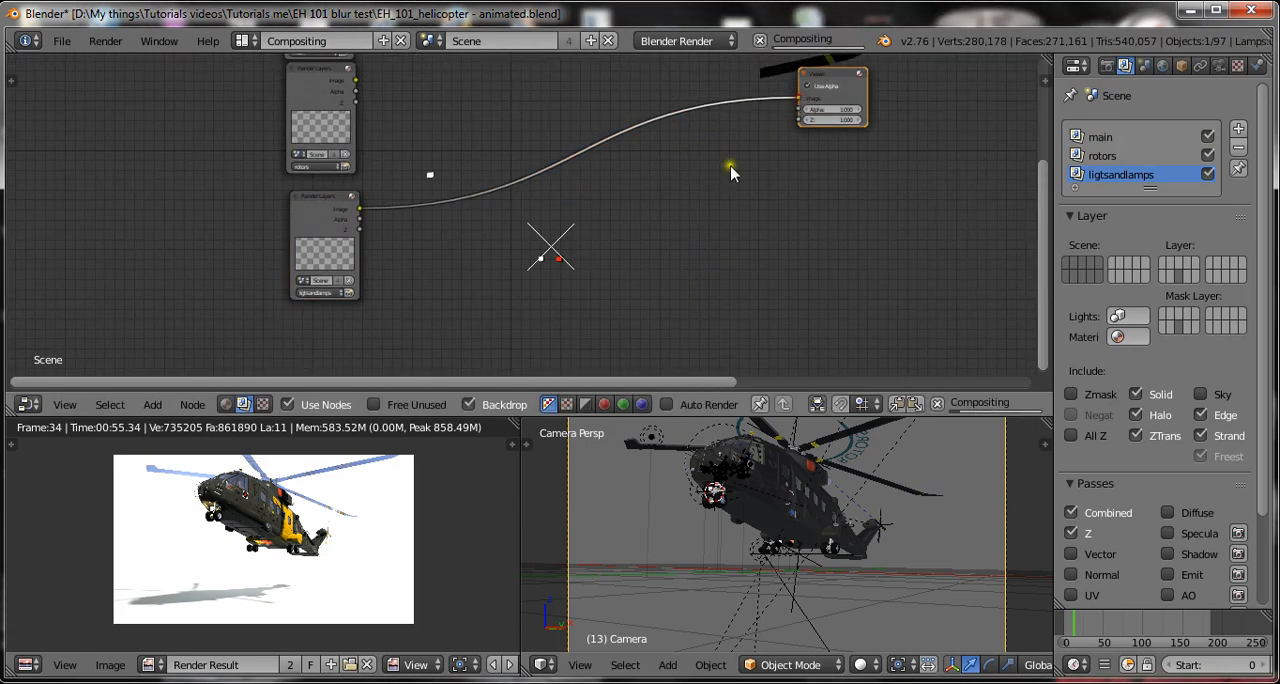
{"action": "scroll", "coordinate": [590, 281], "scroll_direction": "up", "scroll_amount": 2}
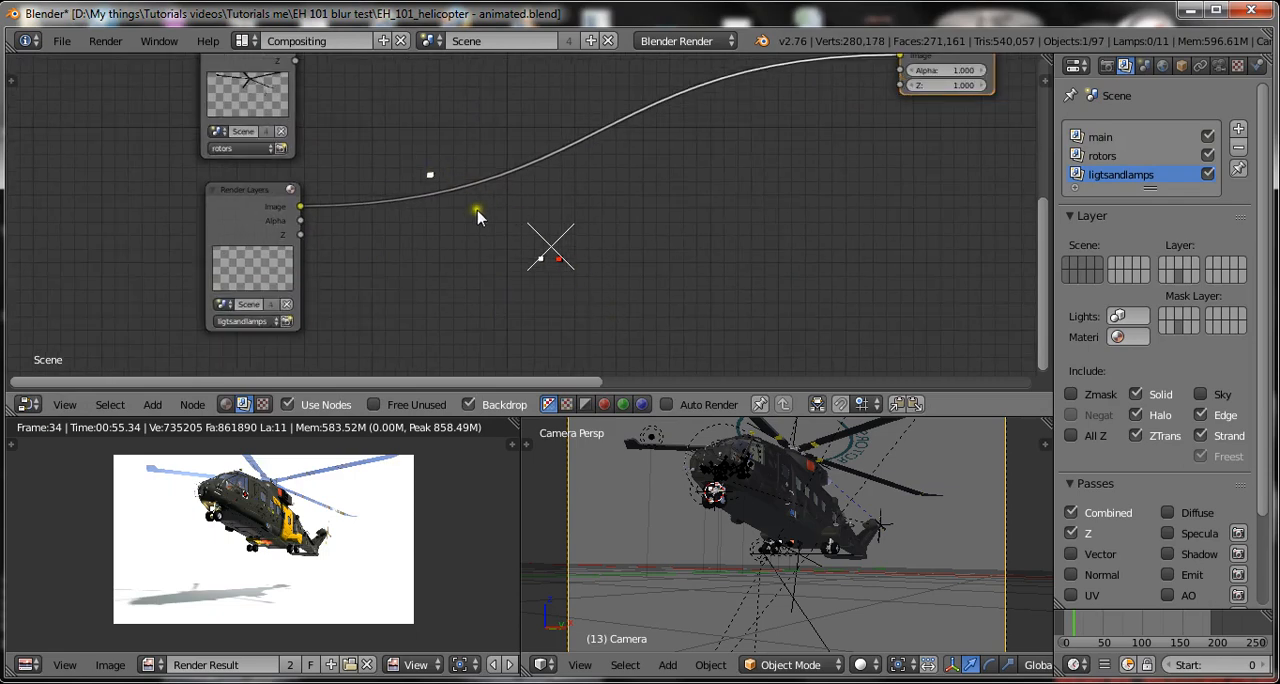
{"action": "scroll", "coordinate": [700, 272], "scroll_direction": "down", "scroll_amount": 2}
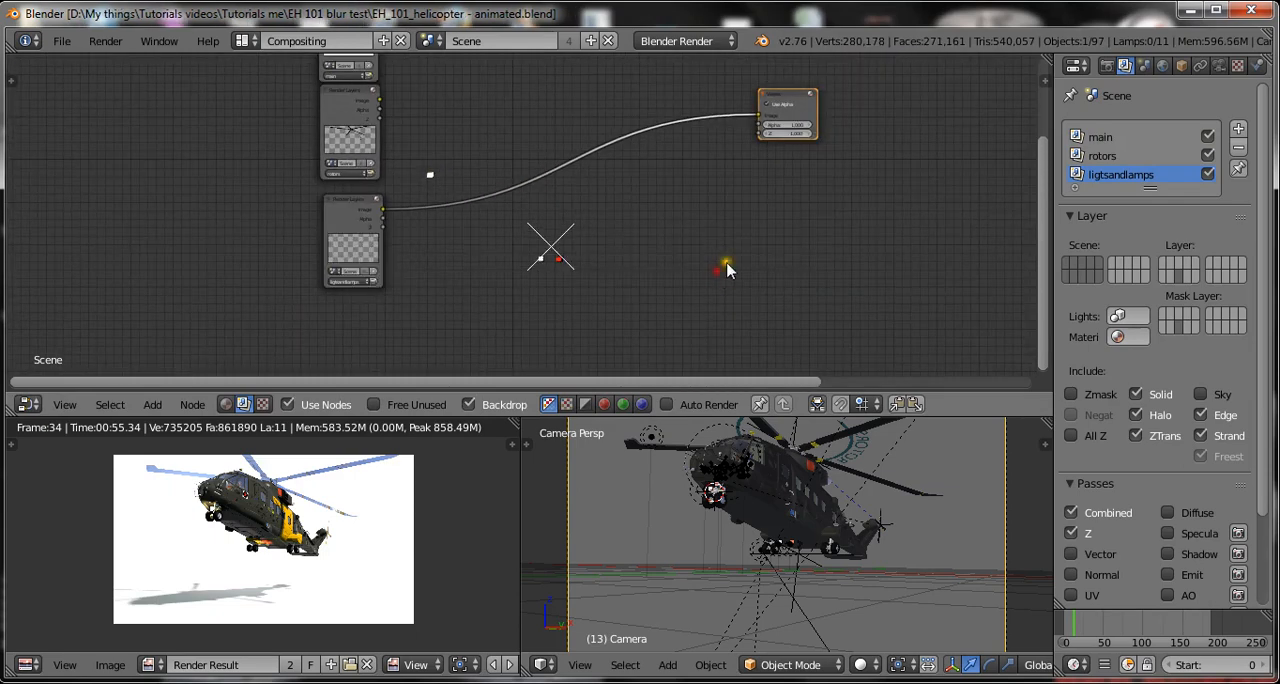
Save the project over the existing EH_101_helicopter - animated.blend file.
{"action": "middle_click_drag", "start_coordinate": [775, 223], "coordinate": [766, 290]}
{"action": "scroll", "coordinate": [770, 243], "scroll_direction": "down", "scroll_amount": 1}
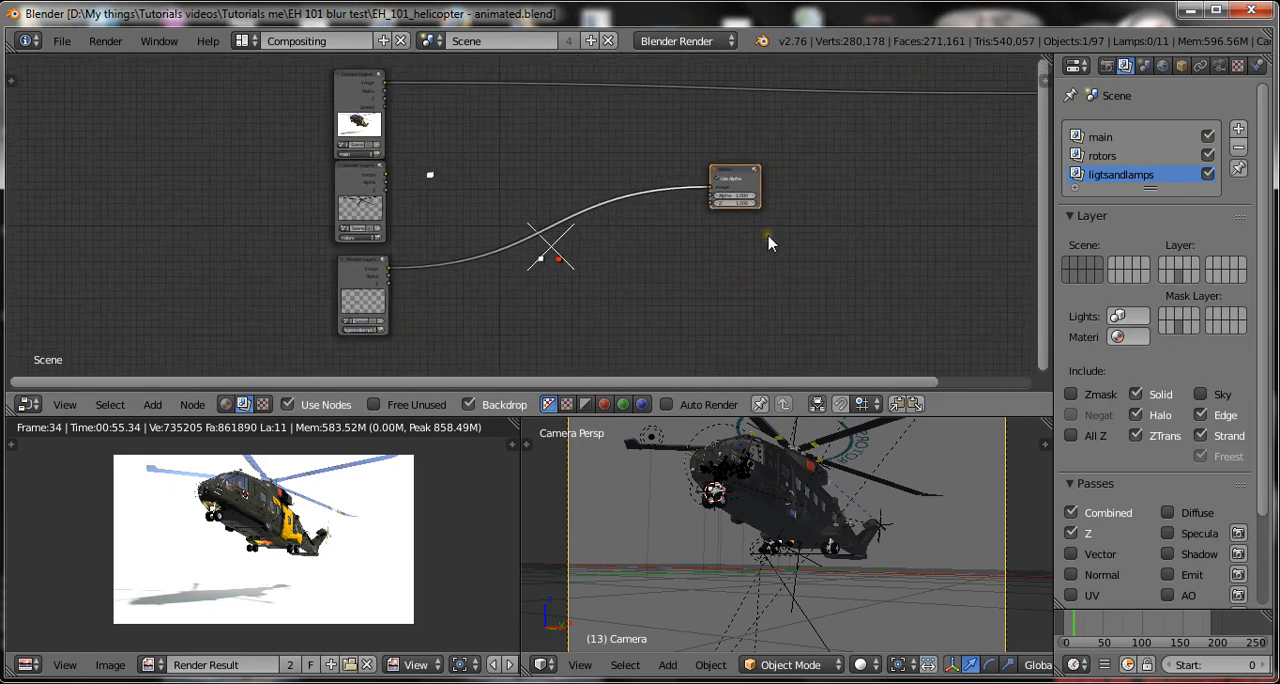
{"action": "key", "text": "ctrl+s"}
{"action": "left_click", "coordinate": [730, 165]}
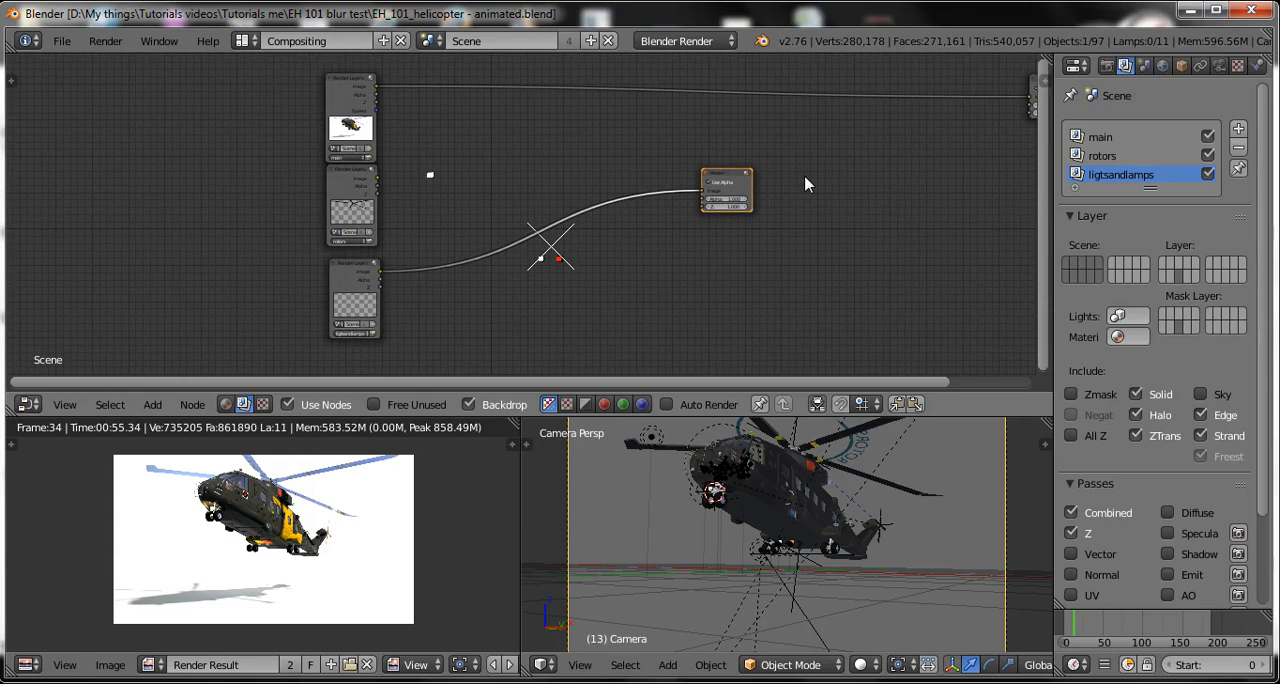
Add an Alpha Over colour node and place it just beside the main and rotors Render Layers nodes.
{"action": "key", "text": "shift+a"}
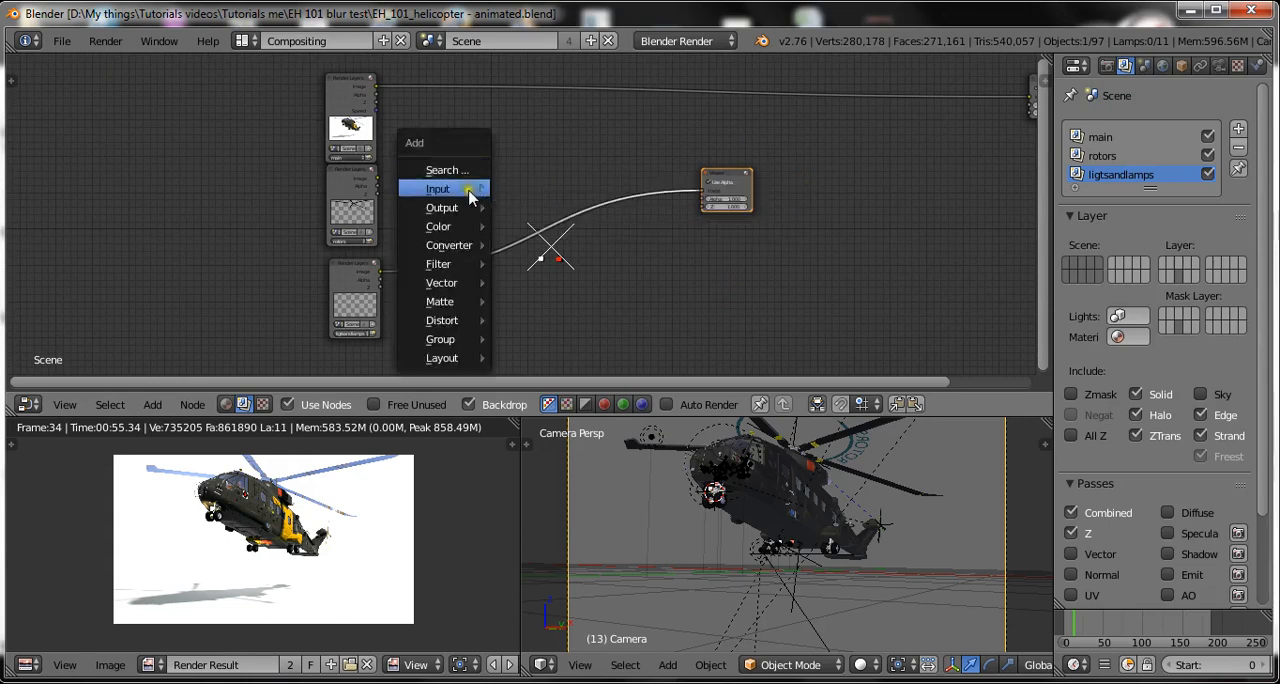
{"action": "mouse_move", "coordinate": [463, 260]}
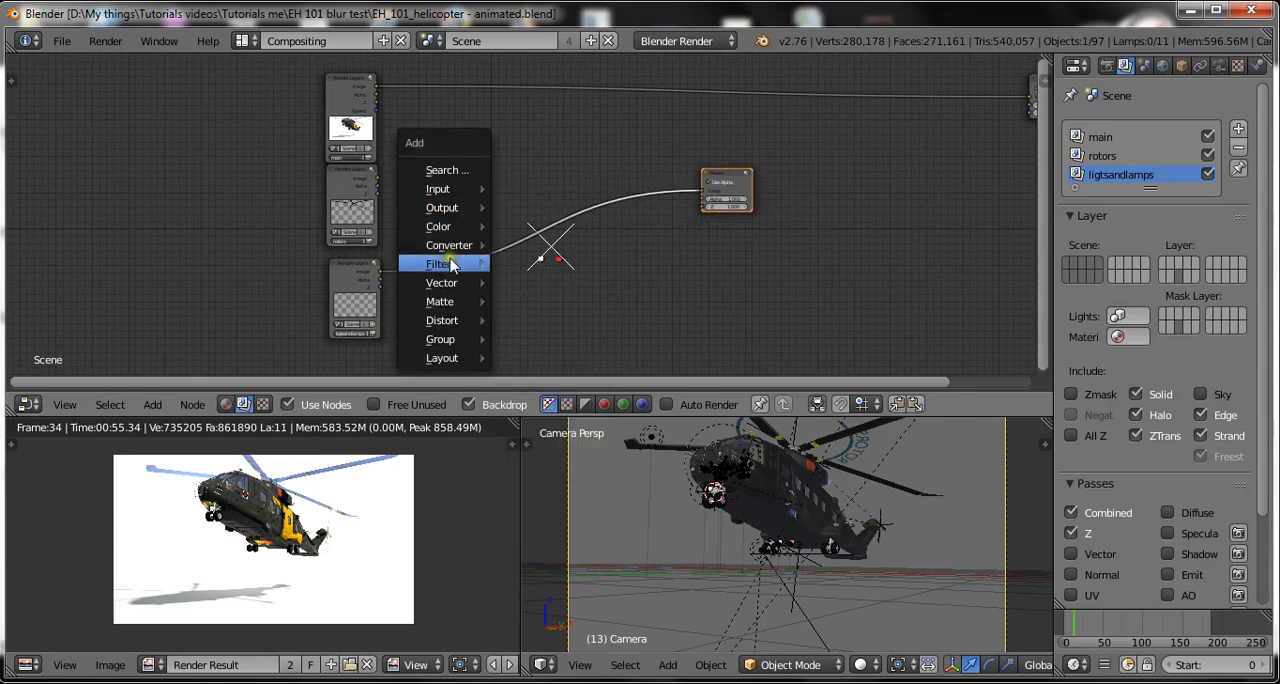
{"action": "mouse_move", "coordinate": [432, 228]}
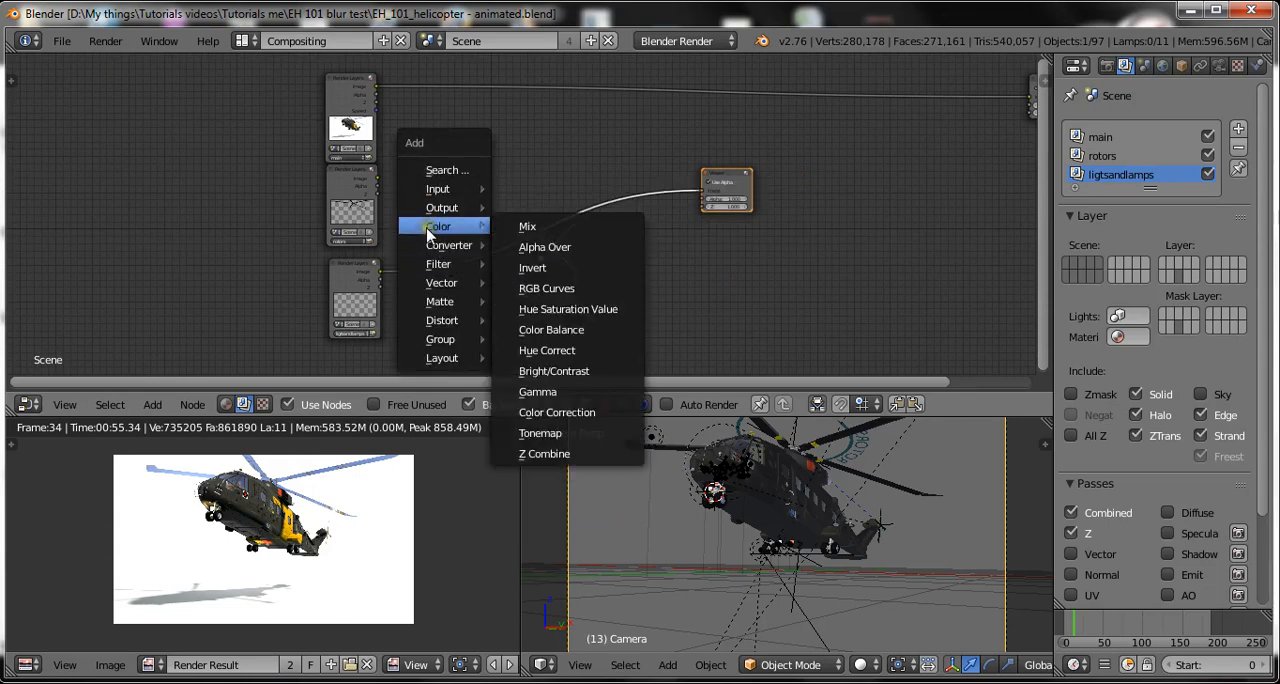
{"action": "left_click", "coordinate": [545, 247]}
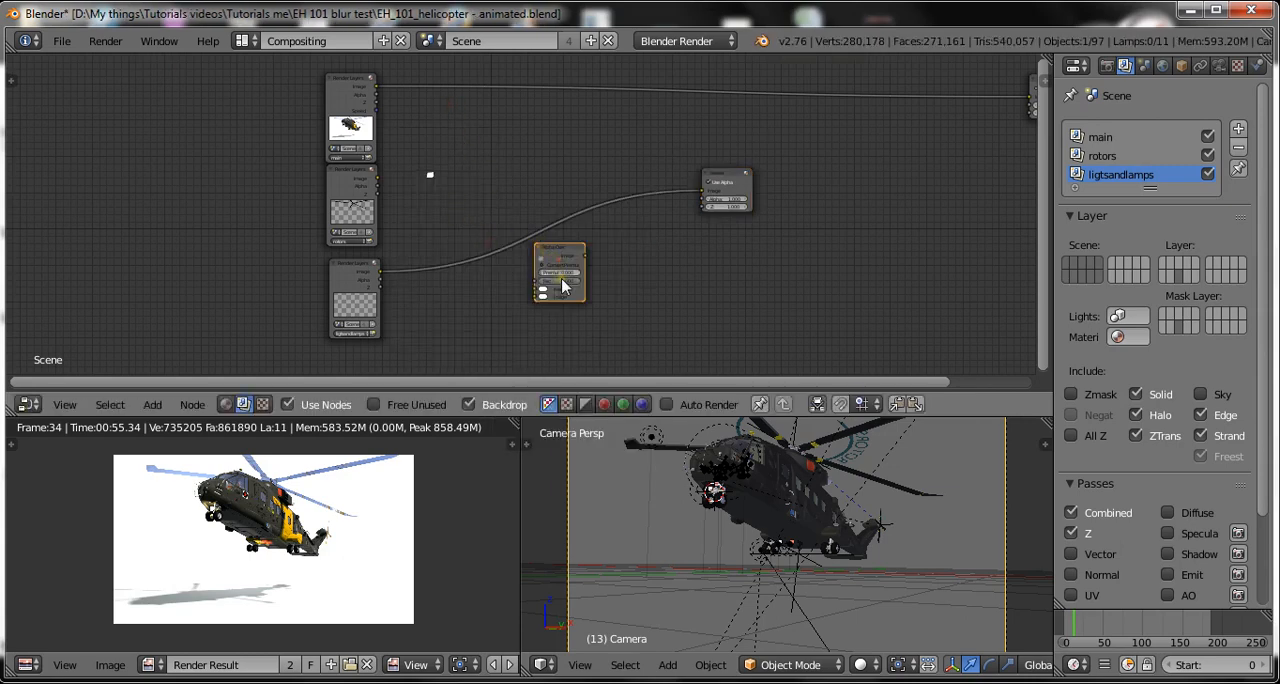
{"action": "left_click", "coordinate": [491, 142]}
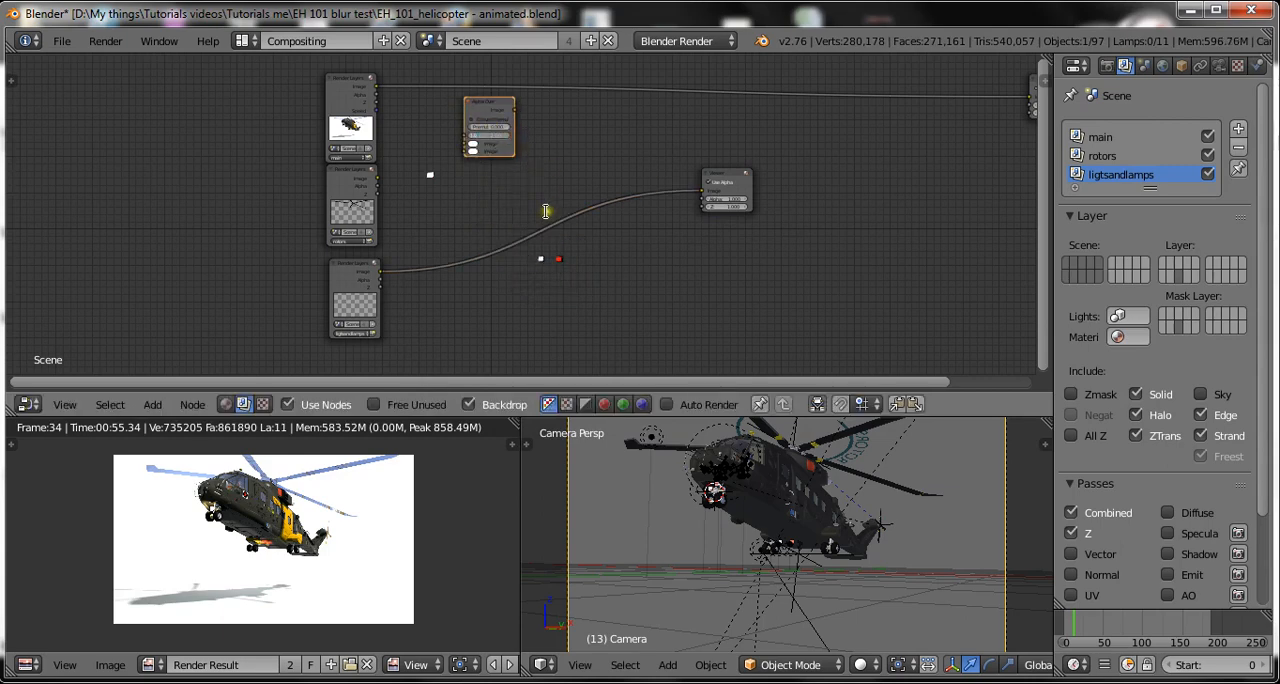
Zoom the 3D camera view out to show the whole camera frame and save over the existing blend file.
{"action": "scroll", "coordinate": [600, 152], "scroll_direction": "up", "scroll_amount": 2}
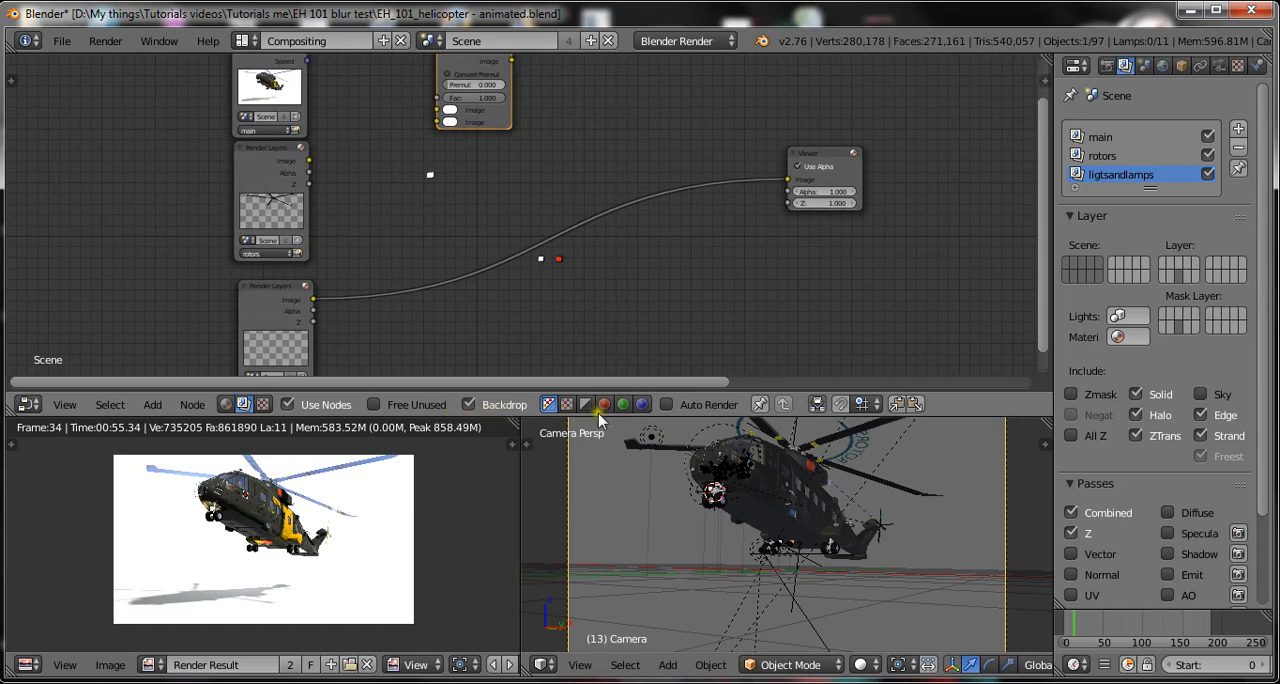
{"action": "scroll", "coordinate": [863, 430], "scroll_direction": "down", "scroll_amount": 3}
{"action": "scroll", "coordinate": [730, 470], "scroll_direction": "up", "scroll_amount": 2}
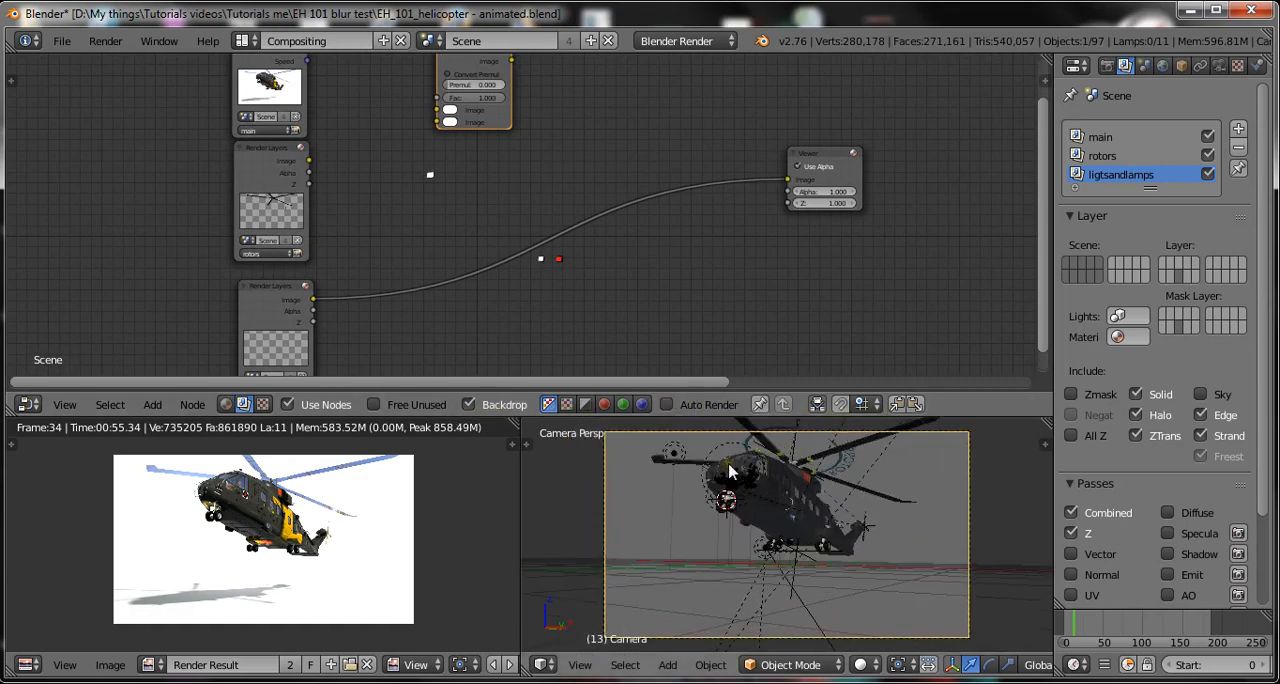
{"action": "key", "text": "ctrl+s"}
{"action": "left_click", "coordinate": [728, 465]}
{"action": "left_click", "coordinate": [728, 465]}
Connect the main Render Layers node's Image output to the Alpha Over node's upper Image input.
{"action": "scroll", "coordinate": [512, 294], "scroll_direction": "up", "scroll_amount": 2}
{"action": "middle_click_drag", "start_coordinate": [594, 167], "coordinate": [638, 330]}
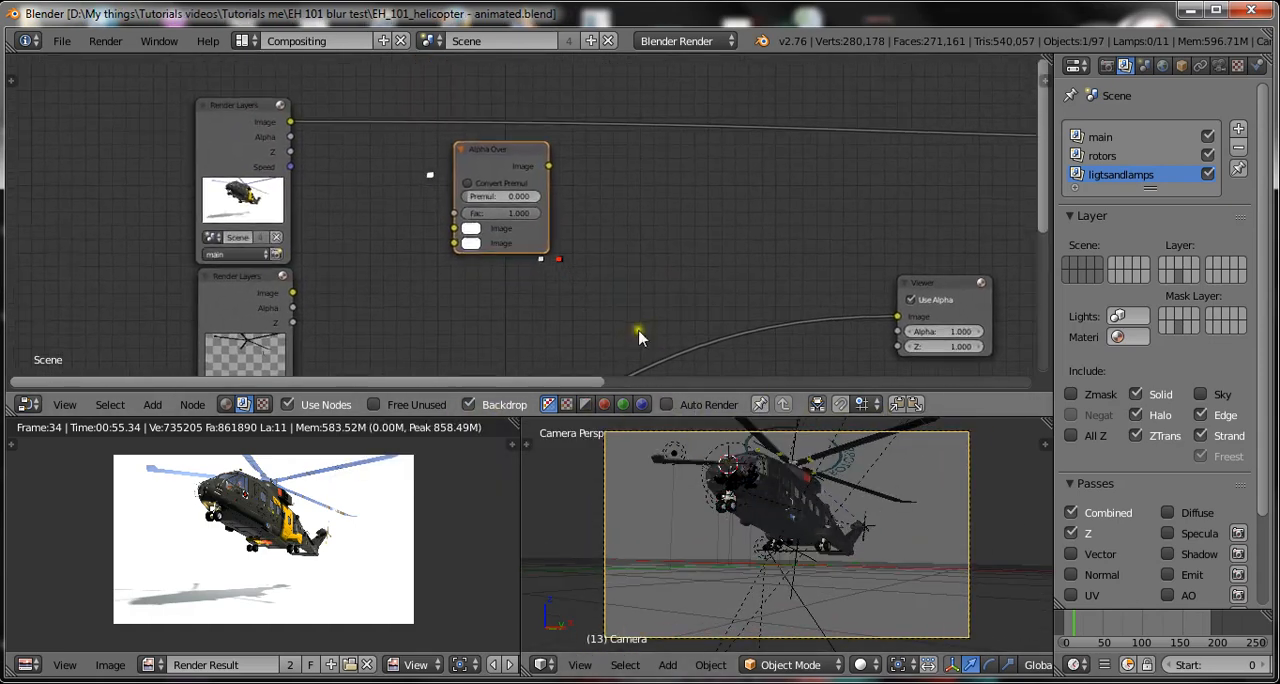
{"action": "scroll", "coordinate": [375, 178], "scroll_direction": "up", "scroll_amount": 1}
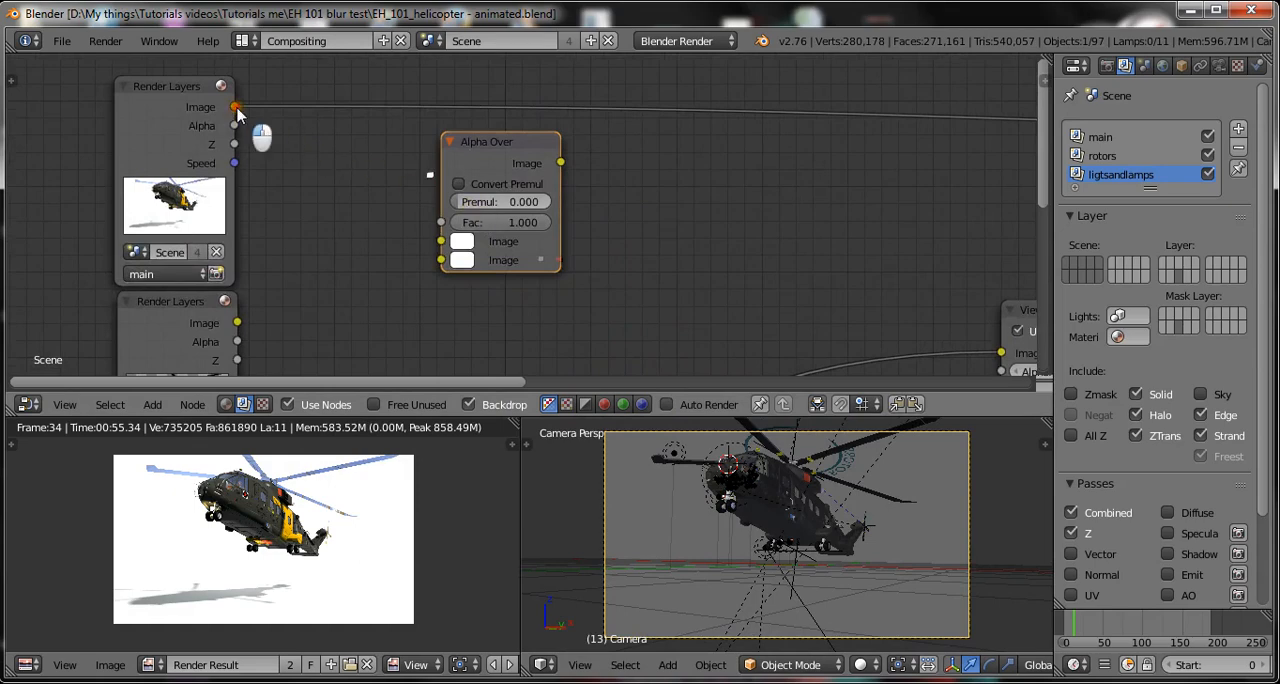
{"action": "left_click_drag", "start_coordinate": [236, 108], "coordinate": [441, 245]}
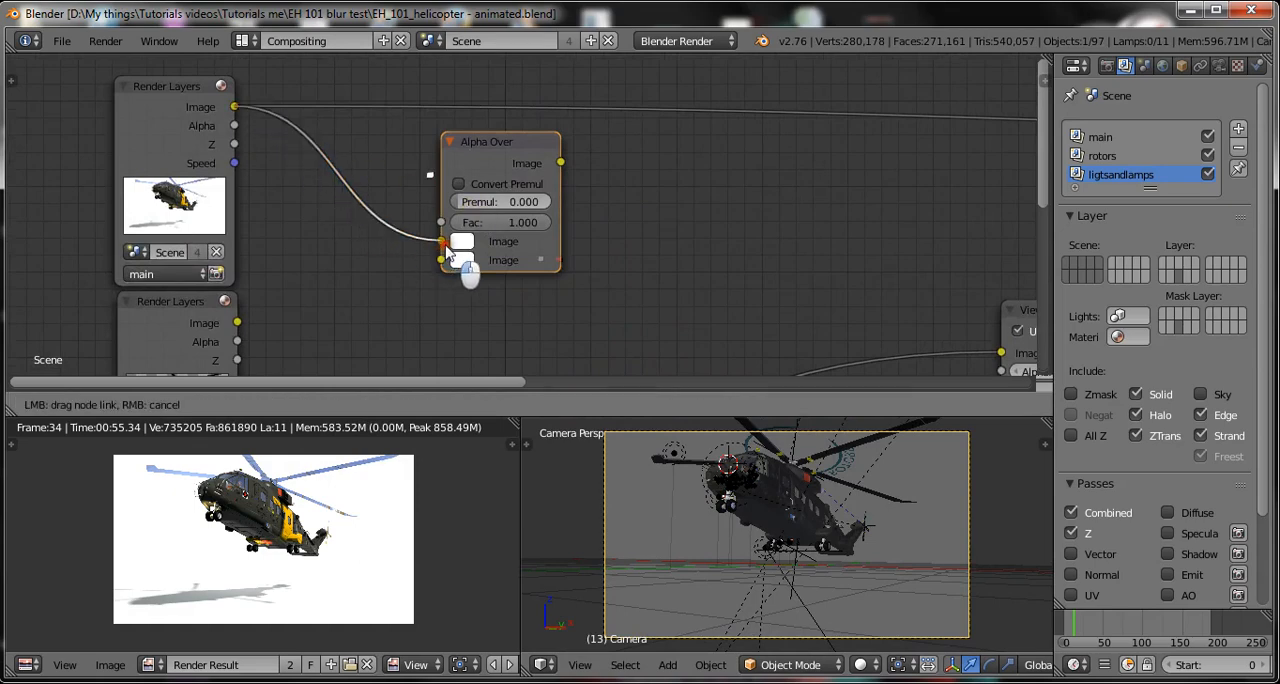
{"action": "scroll", "coordinate": [654, 240], "scroll_direction": "down", "scroll_amount": 3}
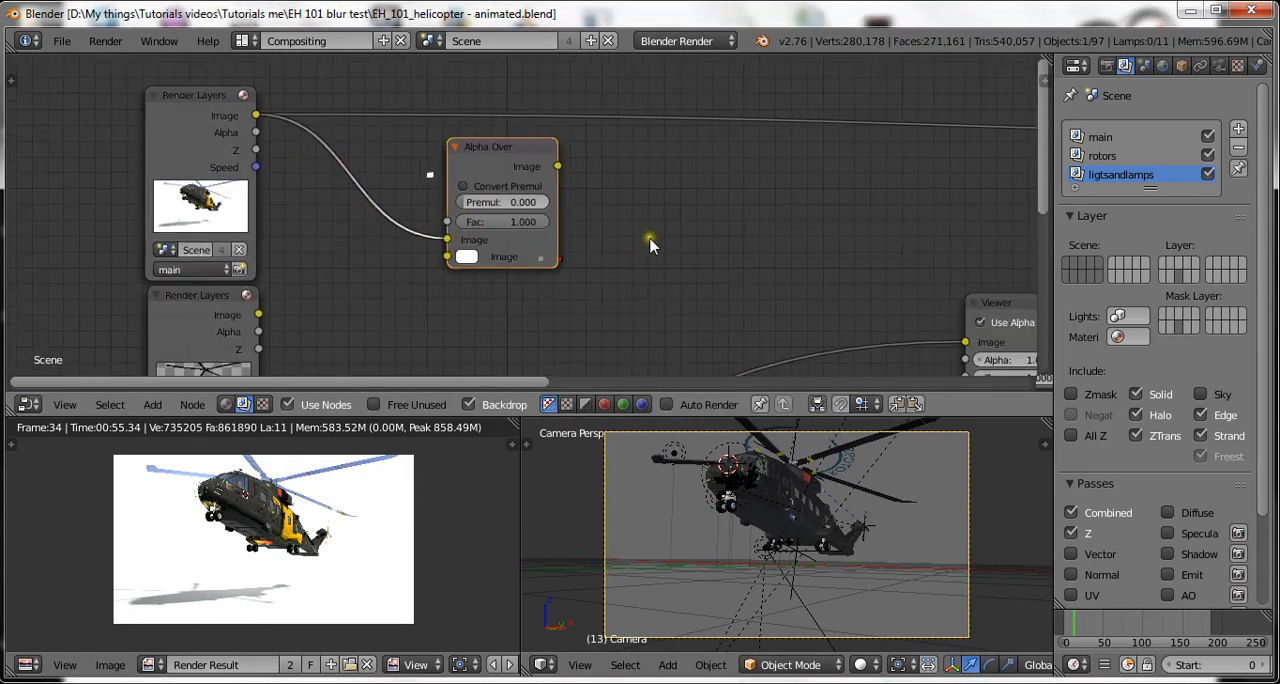
Connect the rotors Image output to the Alpha Over node's lower Image input, and the Alpha Over output to the Viewer node.
{"action": "scroll", "coordinate": [405, 298], "scroll_direction": "up", "scroll_amount": 3}
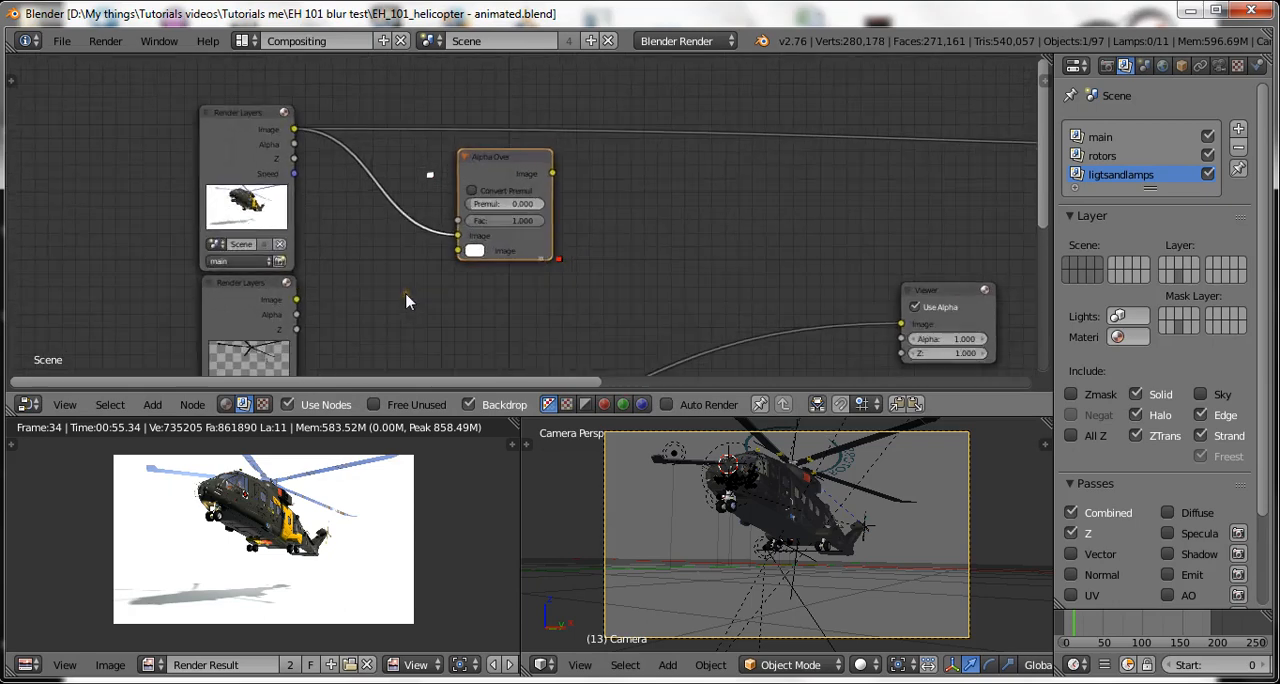
{"action": "left_click_drag", "start_coordinate": [313, 294], "coordinate": [463, 248]}
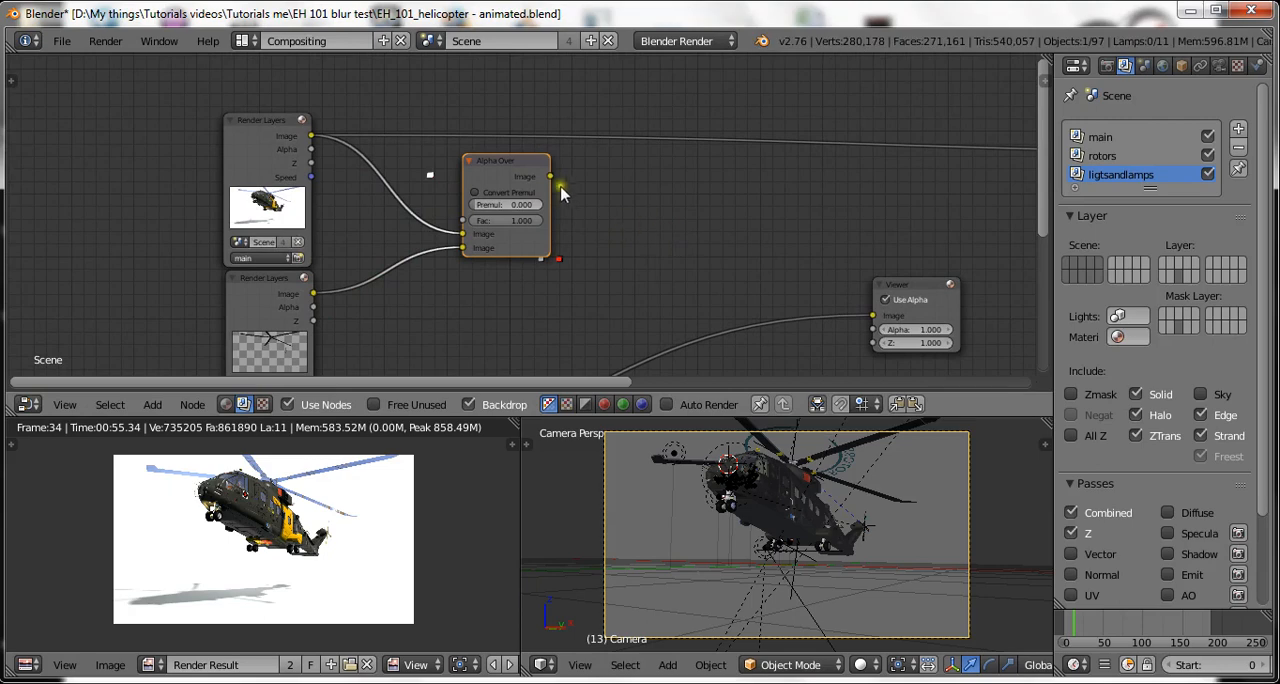
{"action": "left_click_drag", "start_coordinate": [548, 180], "coordinate": [872, 316]}
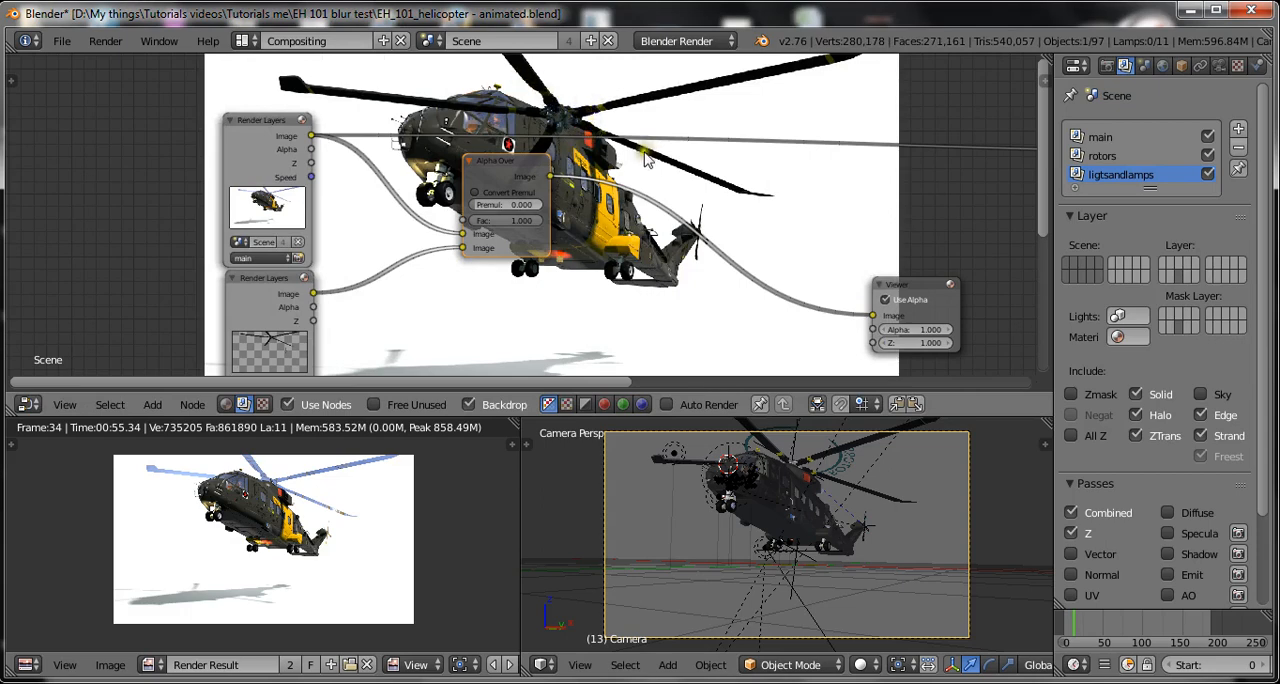
Move the rotors link back to the Alpha Over node's lower Image input and save over the existing blend file.
{"action": "left_click_drag", "start_coordinate": [460, 235], "coordinate": [465, 249]}
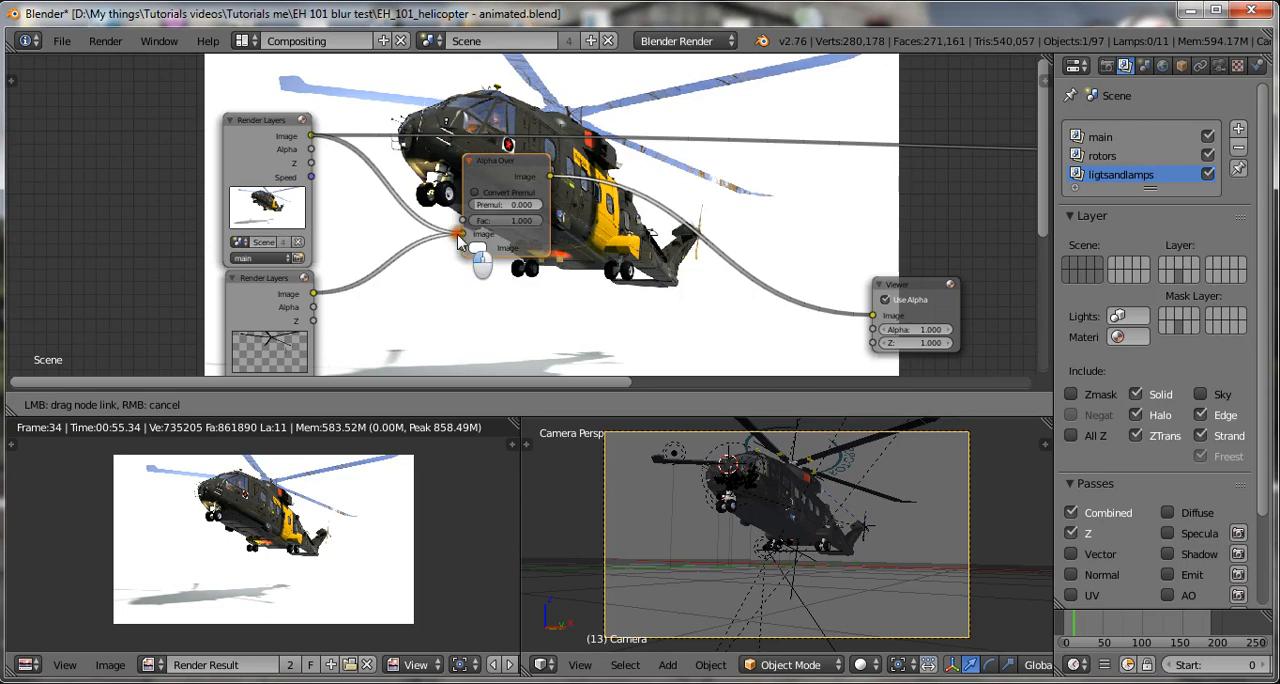
{"action": "key", "text": "ctrl+s"}
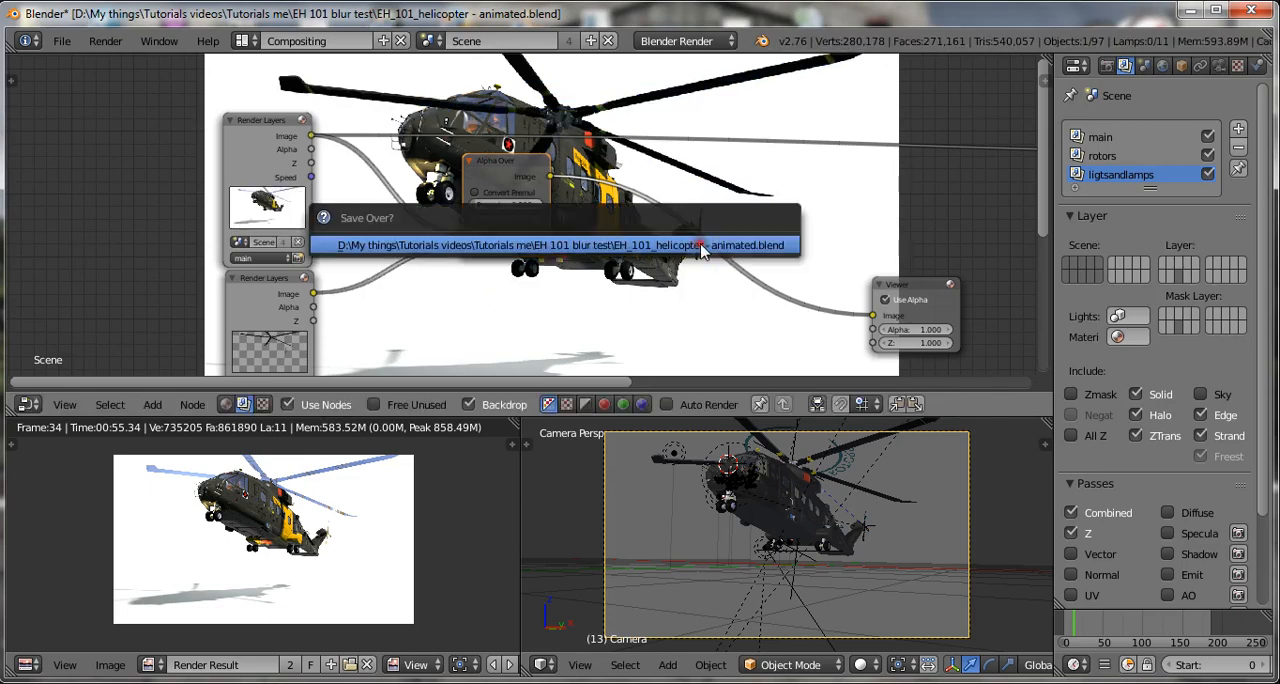
{"action": "left_click", "coordinate": [550, 244]}
Duplicate the Alpha Over node and insert the copy into the link between the original Alpha Over and the Viewer.
{"action": "scroll", "coordinate": [544, 248], "scroll_direction": "down", "scroll_amount": 1}
{"action": "scroll", "coordinate": [562, 270], "scroll_direction": "down", "scroll_amount": 1}
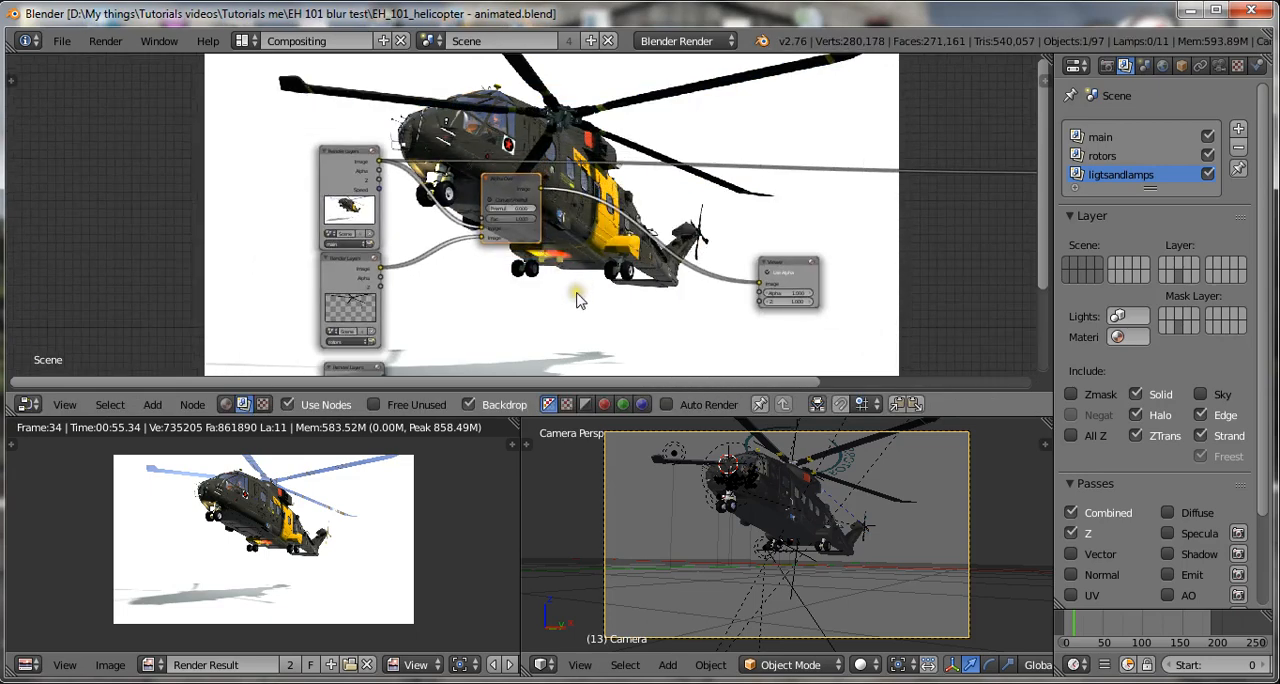
{"action": "middle_click_drag", "start_coordinate": [577, 298], "coordinate": [524, 252]}
{"action": "scroll", "coordinate": [520, 248], "scroll_direction": "down", "scroll_amount": 2}
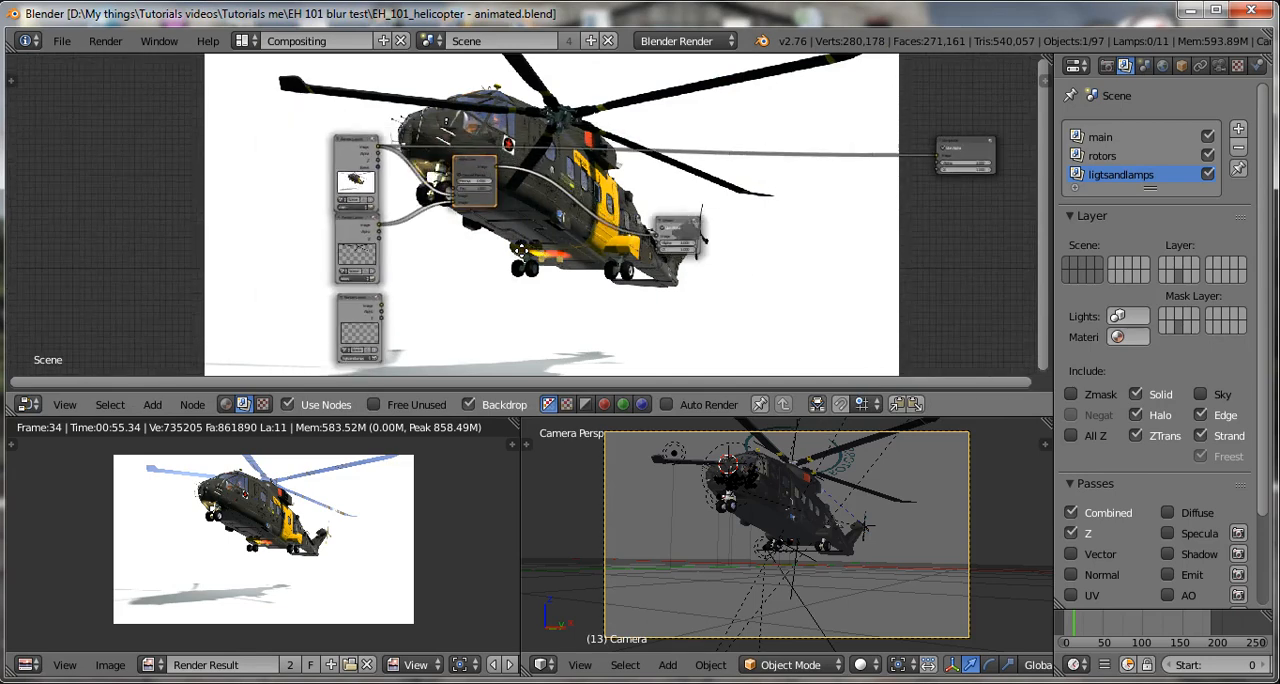
{"action": "scroll", "coordinate": [520, 248], "scroll_direction": "up", "scroll_amount": 1}
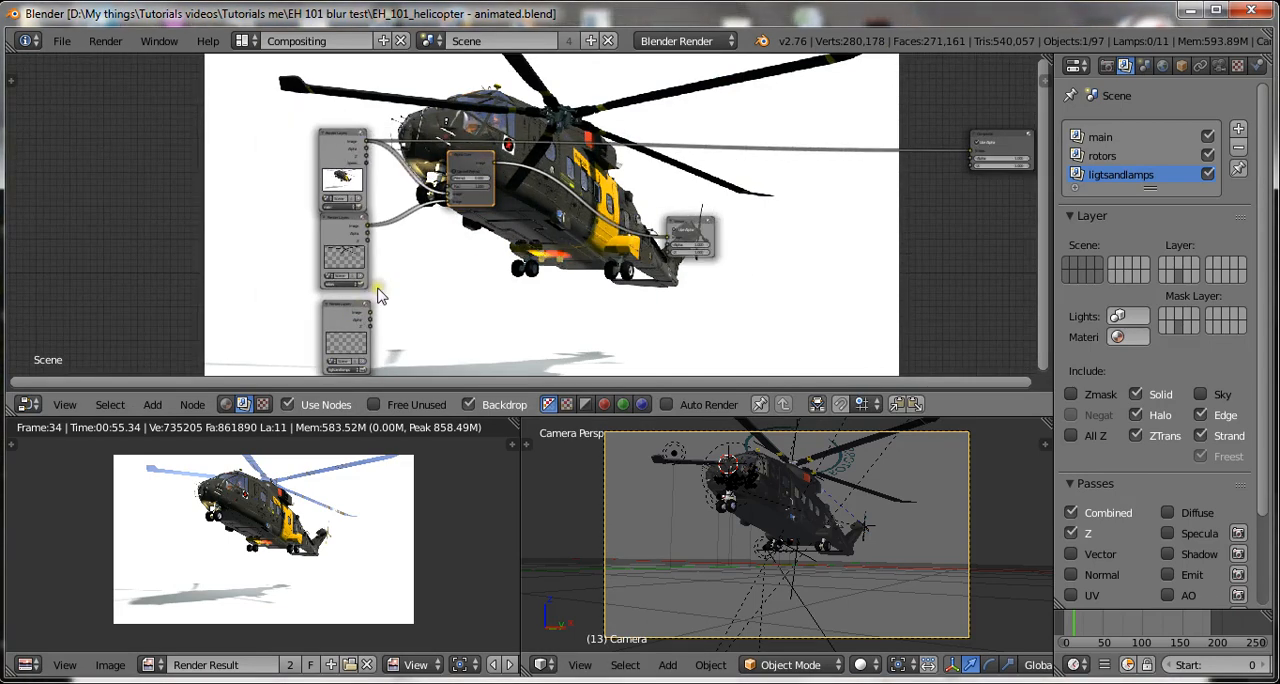
{"action": "scroll", "coordinate": [368, 300], "scroll_direction": "up", "scroll_amount": 2}
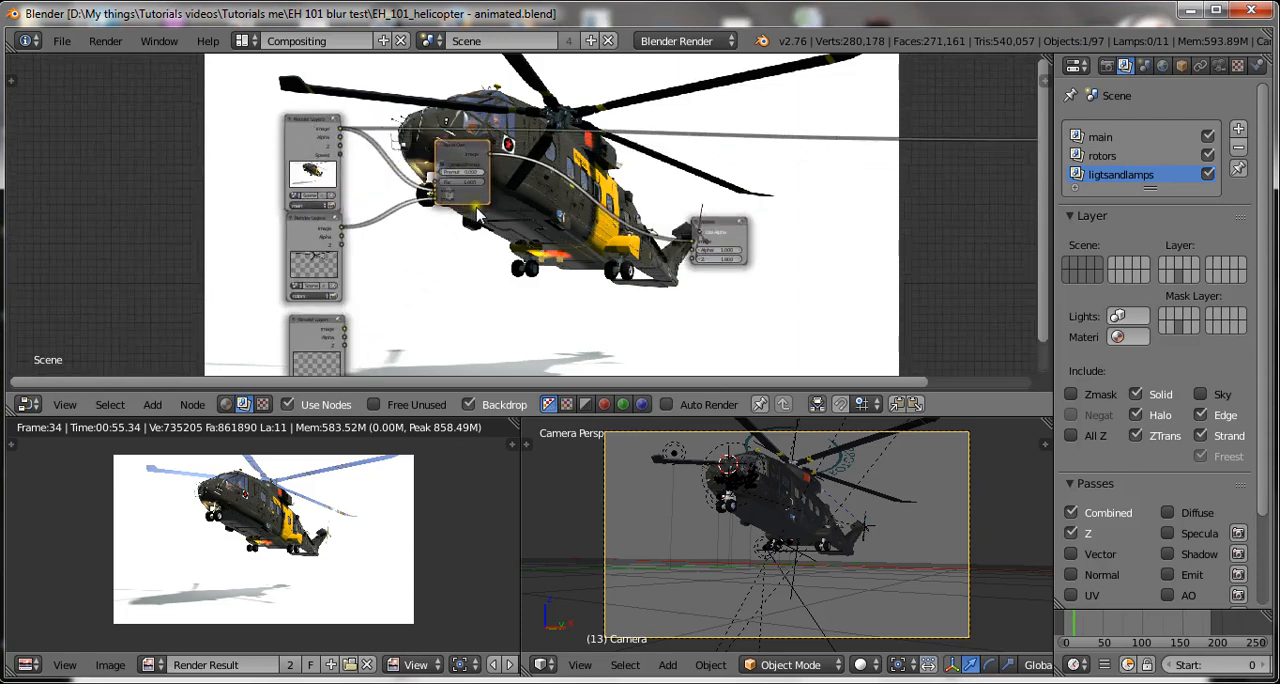
{"action": "key", "text": "shift+d"}
{"action": "left_click", "coordinate": [577, 224]}
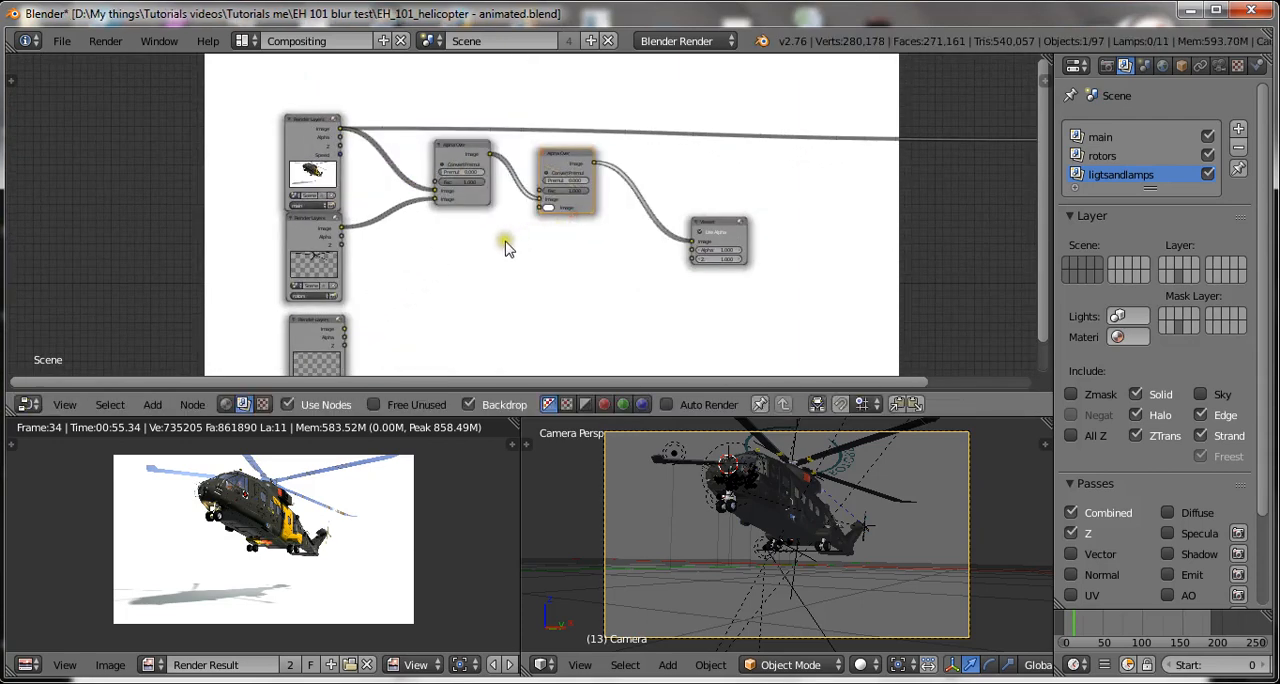
Connect the ligtsandlamps Image output to the second Alpha Over node's lower Image input and save over the existing blend file.
{"action": "left_click_drag", "start_coordinate": [344, 329], "coordinate": [541, 212]}
{"action": "key", "text": "ctrl+s"}
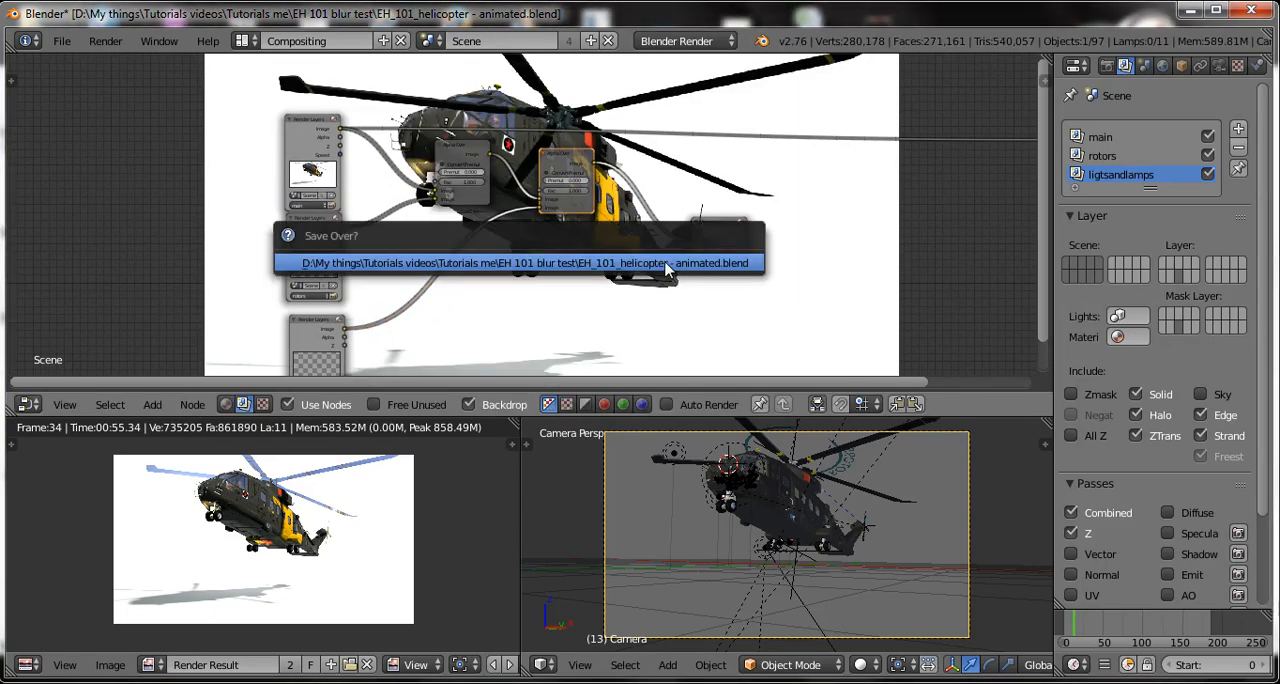
{"action": "left_click", "coordinate": [595, 275]}
{"action": "middle_click_drag", "start_coordinate": [677, 260], "coordinate": [561, 290]}
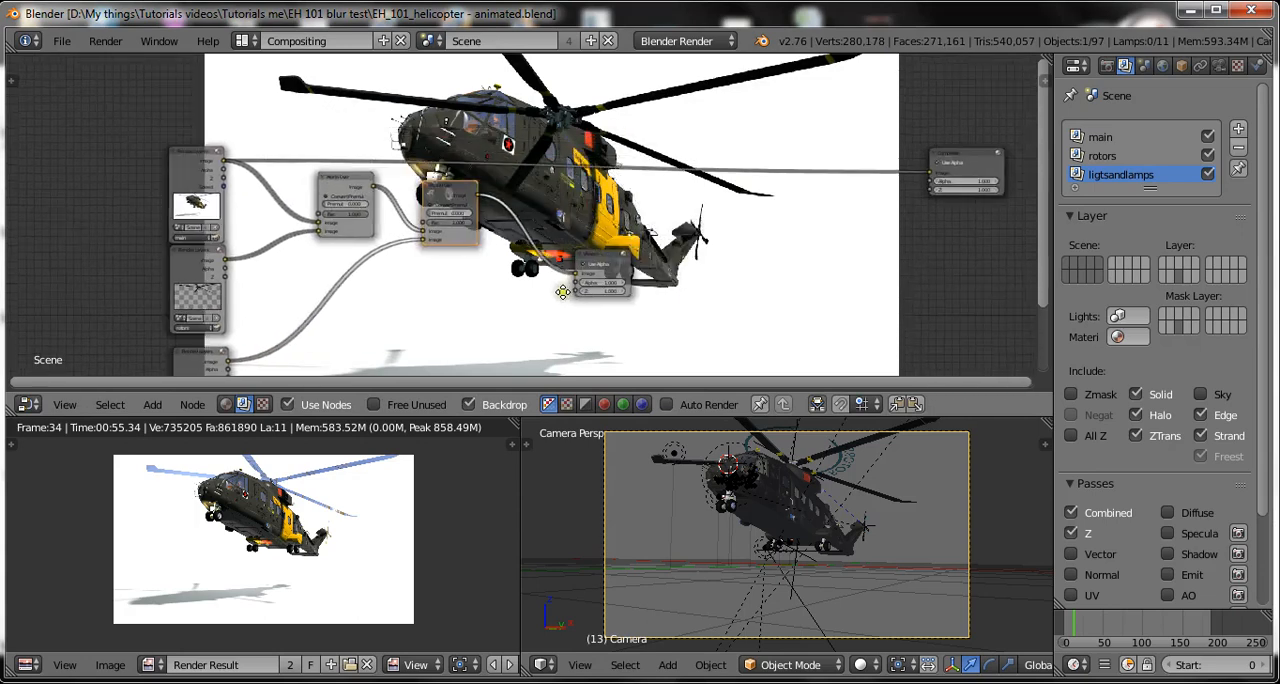
{"action": "scroll", "coordinate": [606, 302], "scroll_direction": "up", "scroll_amount": 3}
{"action": "key", "text": "ctrl+s"}
{"action": "left_click", "coordinate": [619, 300]}
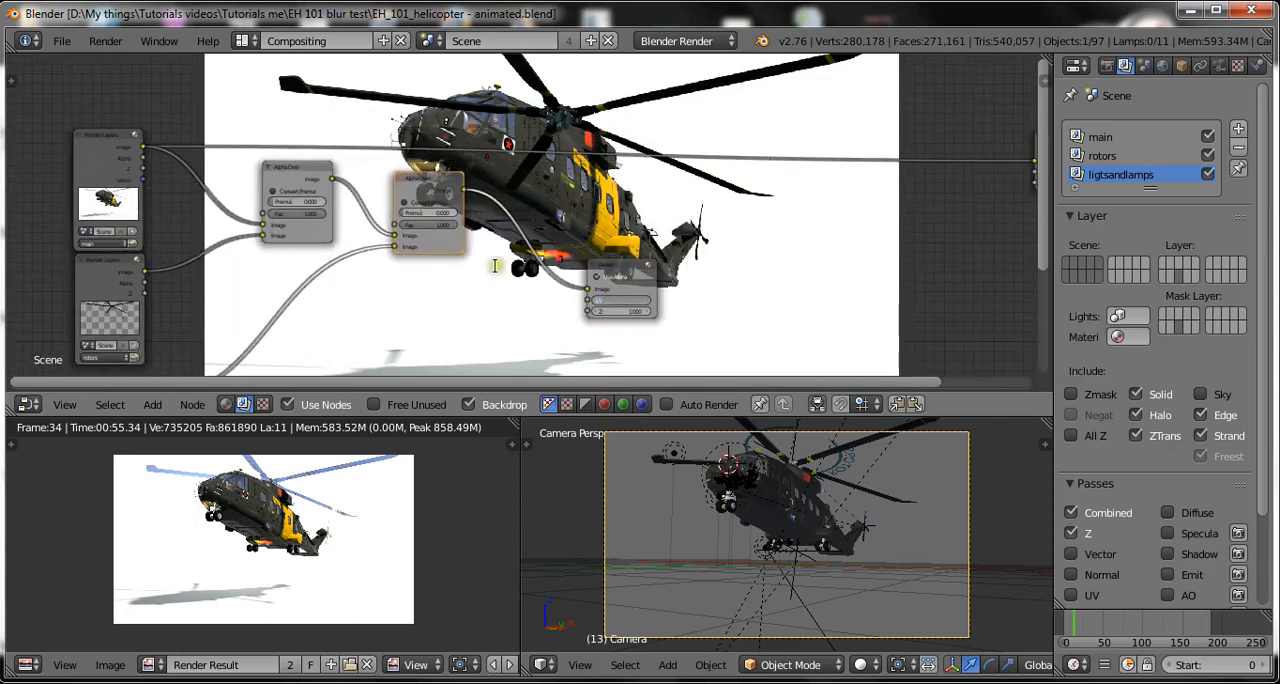
Inspect the complete compositing node chain and save over the existing blend file again.
{"action": "scroll", "coordinate": [669, 208], "scroll_direction": "up", "scroll_amount": 2}
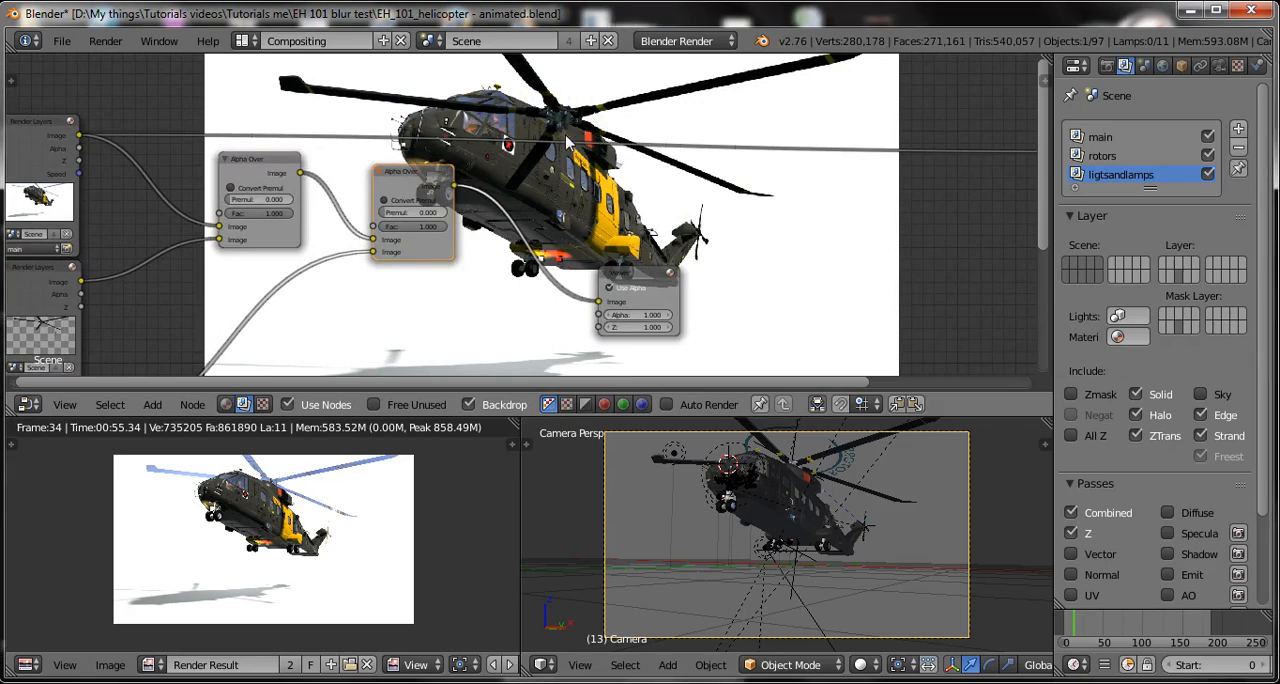
{"action": "scroll", "coordinate": [566, 143], "scroll_direction": "up", "scroll_amount": 1}
{"action": "scroll", "coordinate": [557, 118], "scroll_direction": "down", "scroll_amount": 2}
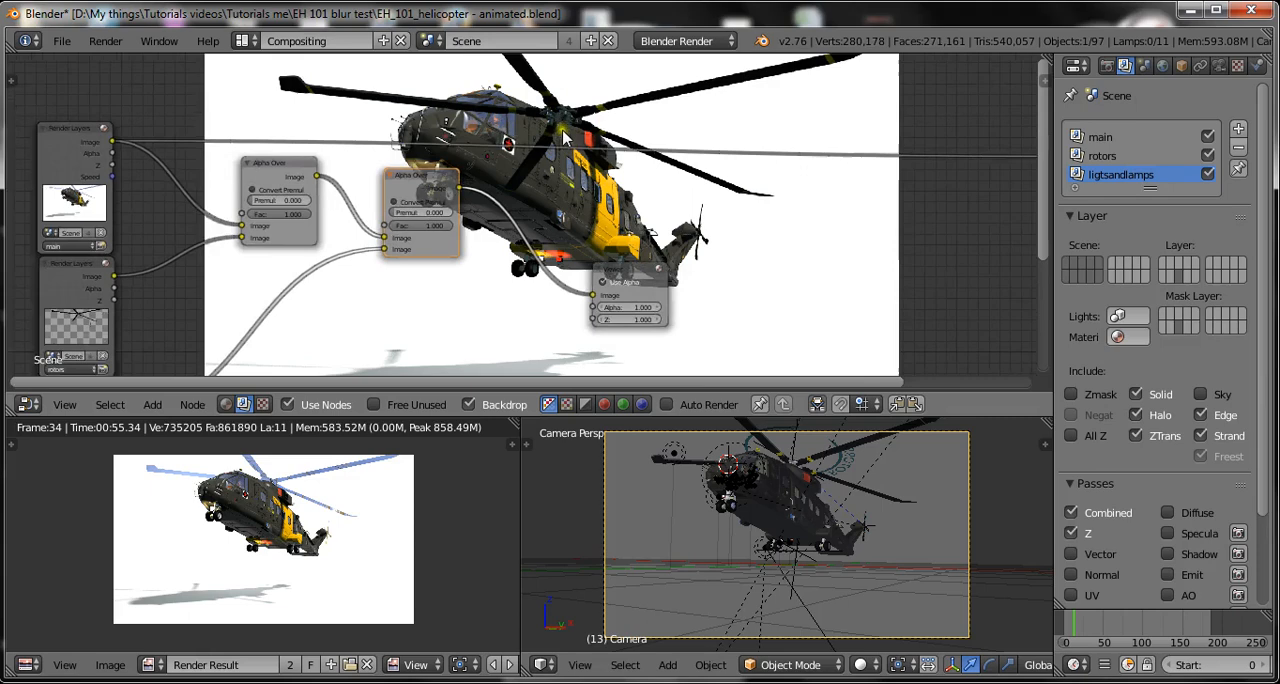
{"action": "key", "text": "ctrl+s"}
{"action": "left_click", "coordinate": [610, 214]}
{"action": "scroll", "coordinate": [703, 198], "scroll_direction": "down", "scroll_amount": 3}
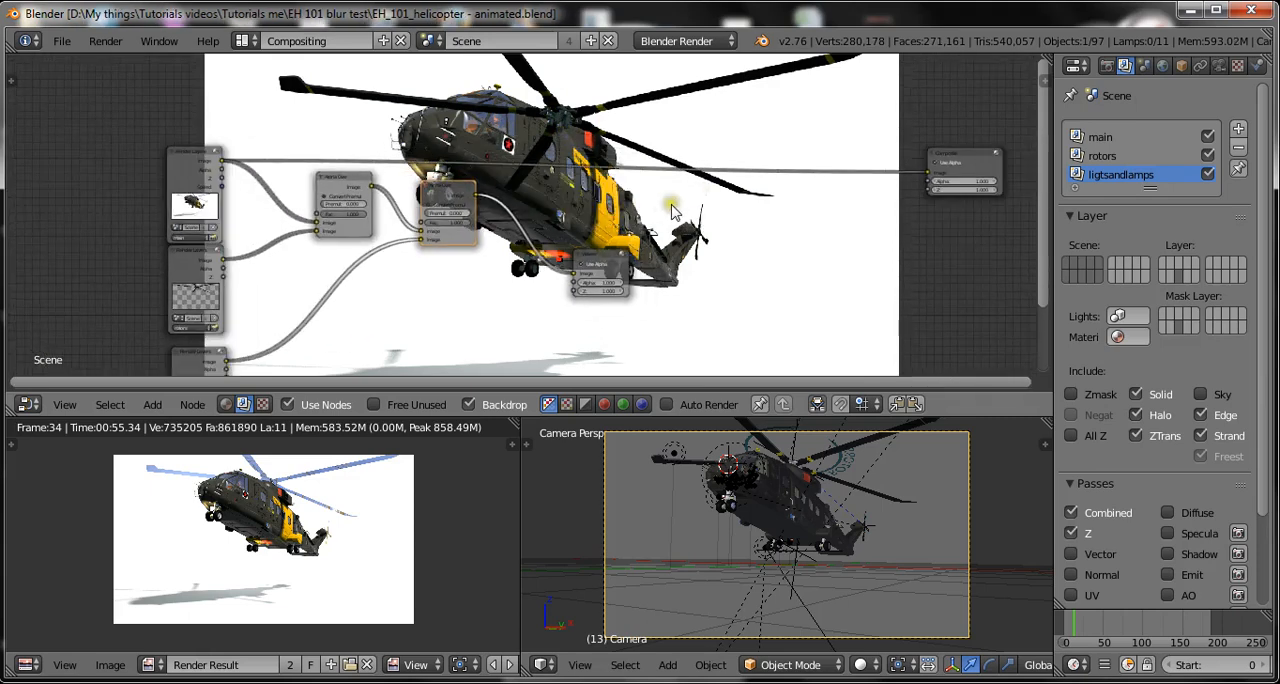
{"action": "scroll", "coordinate": [703, 202], "scroll_direction": "down", "scroll_amount": 1}
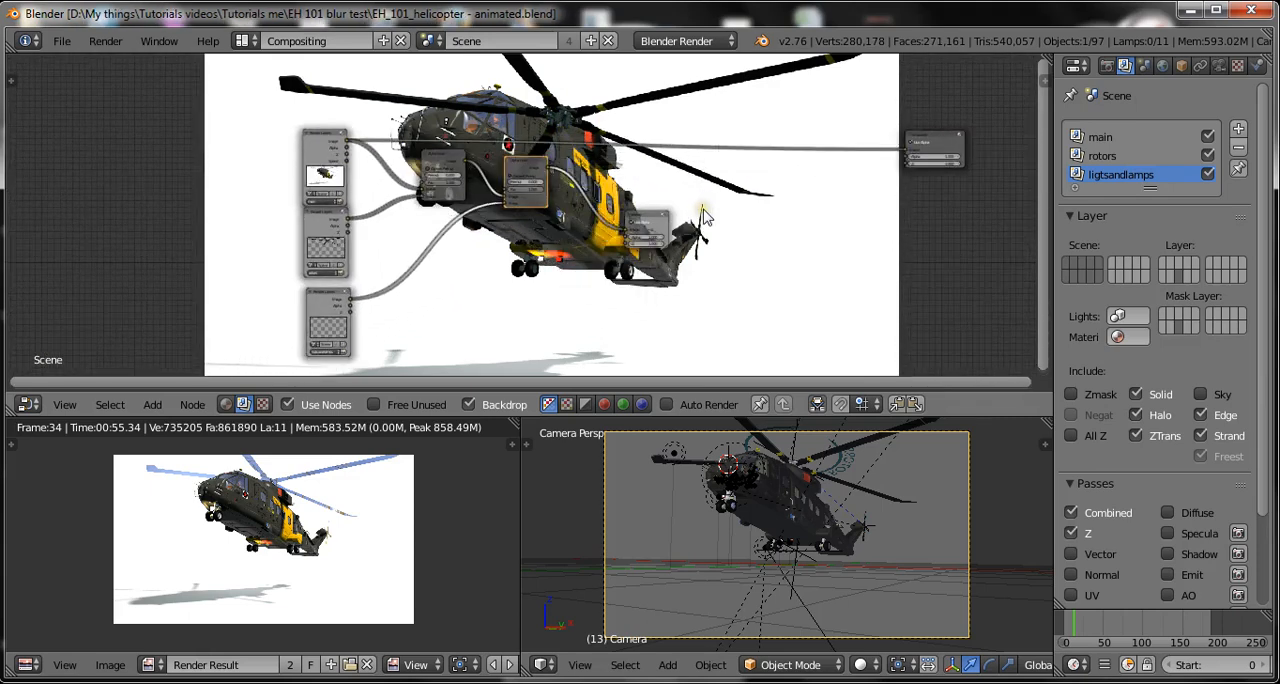
{"action": "key", "text": "ctrl+s"}
{"action": "left_click", "coordinate": [703, 212]}
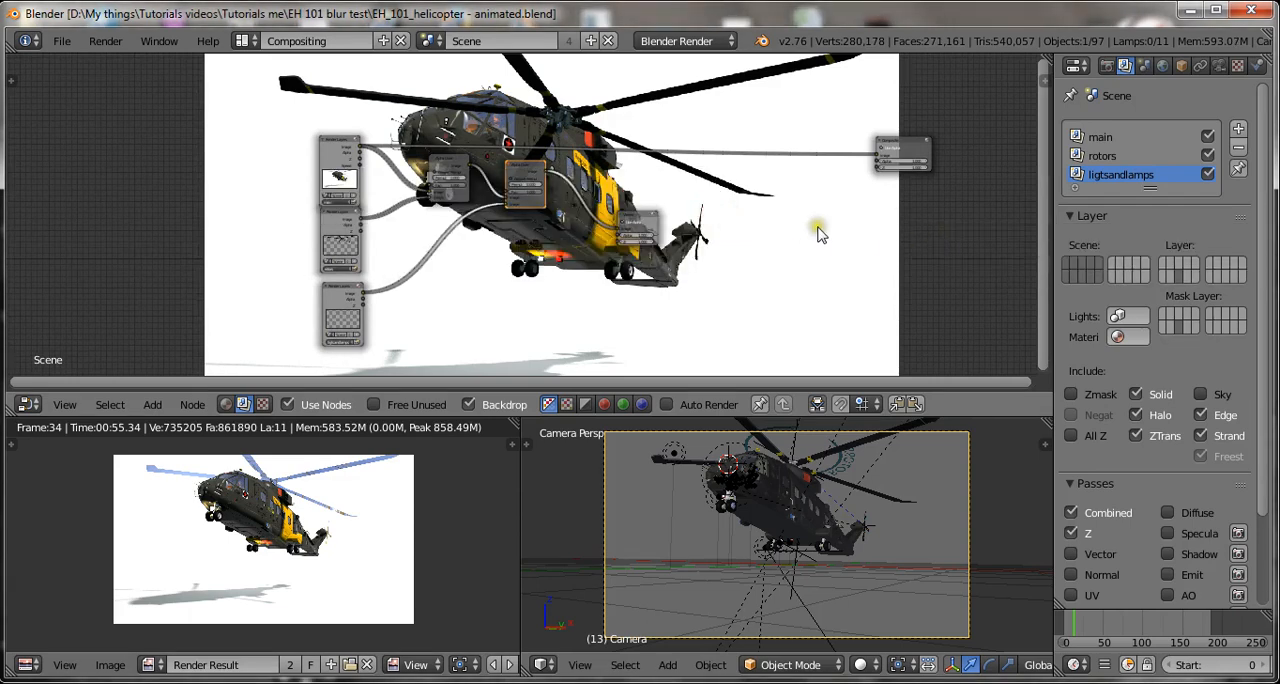
Select the main render layer, enlarge and shift the backdrop around the helicopter's fuselage, and save over the blend file.
{"action": "left_click", "coordinate": [1117, 141]}
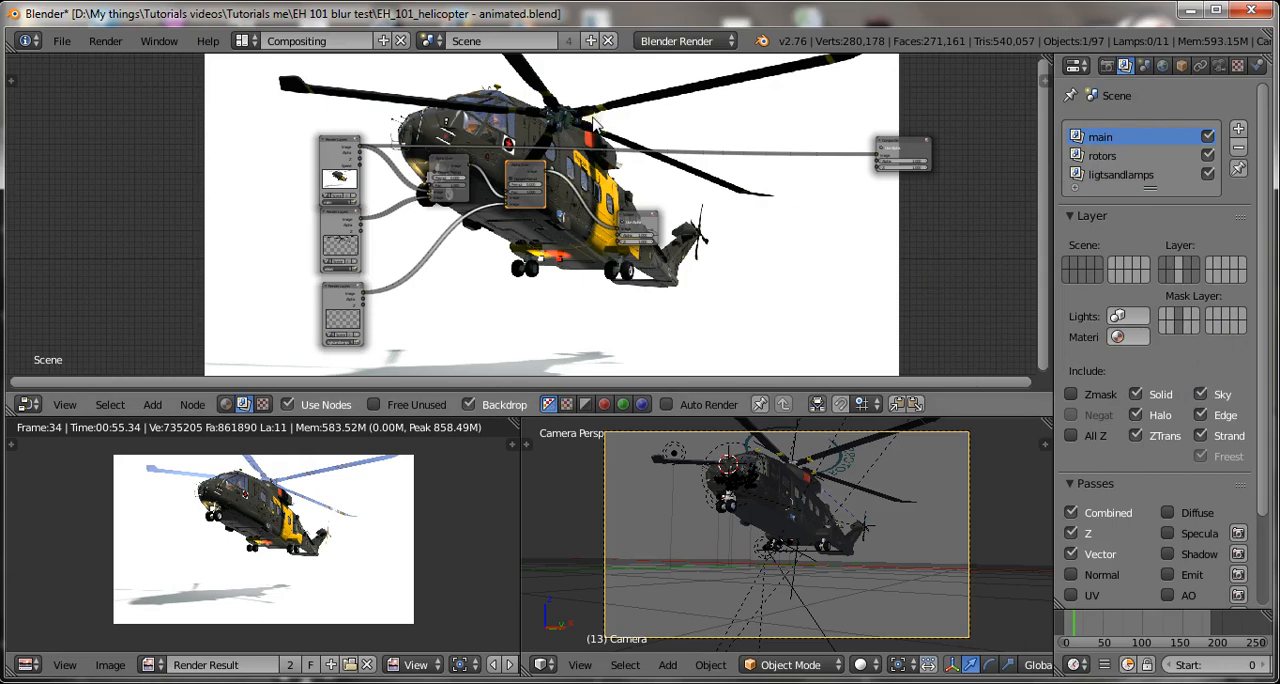
{"action": "key", "text": "v"}
{"action": "key", "text": "v"}
{"action": "key", "text": "v"}
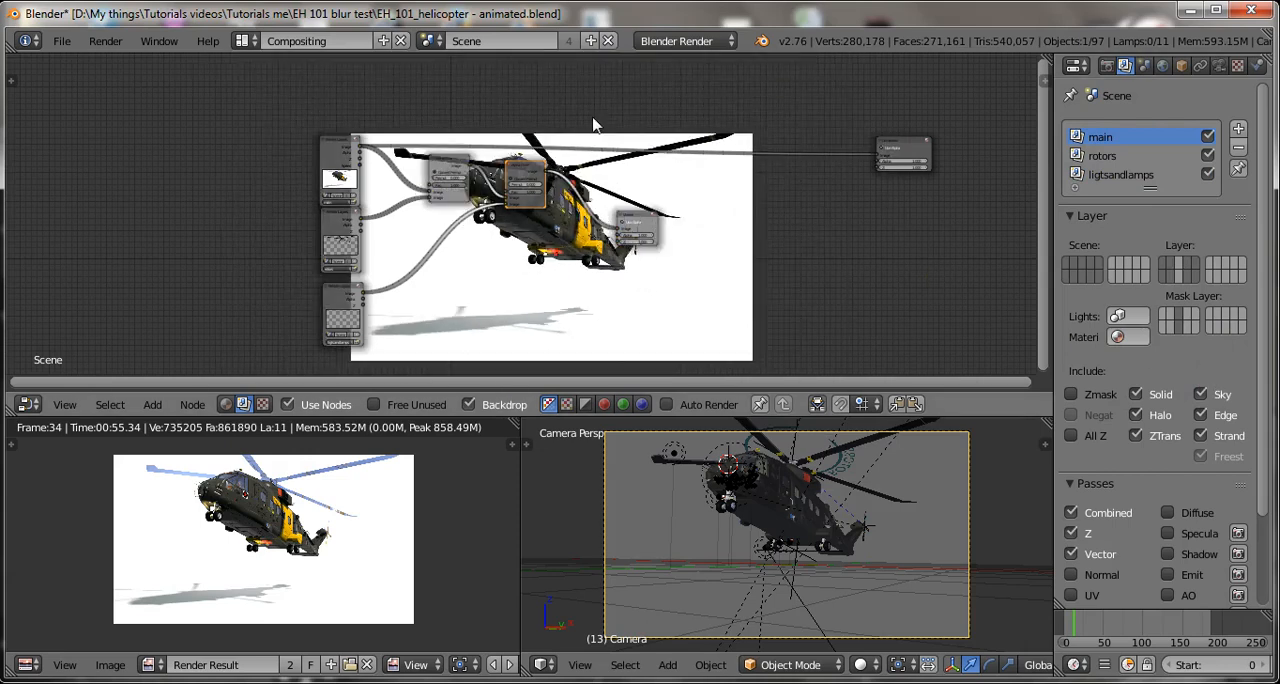
{"action": "key", "text": "alt+v"}
{"action": "key", "text": "alt+v"}
{"action": "key", "text": "alt+v"}
{"action": "key", "text": "alt+v"}
{"action": "key", "text": "alt+v"}
{"action": "key", "text": "alt+v"}
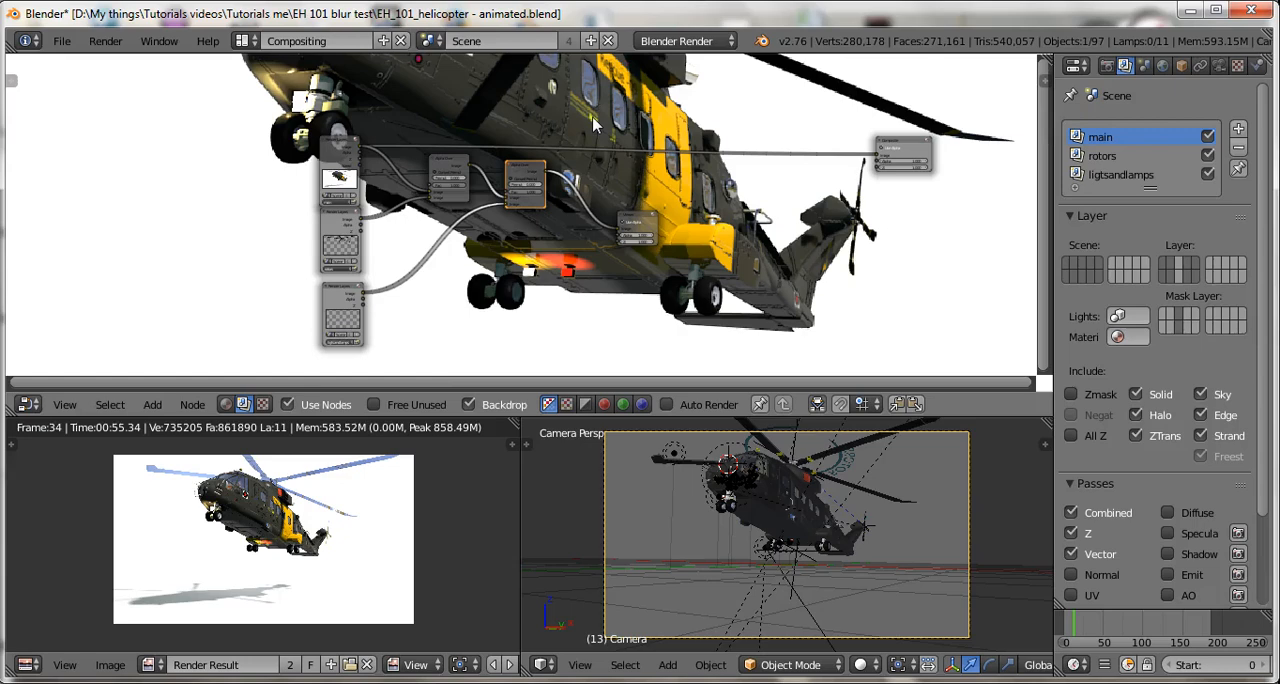
{"action": "middle_click_drag", "start_coordinate": [594, 124], "coordinate": [597, 287], "text": "alt"}
{"action": "middle_click_drag", "start_coordinate": [627, 233], "coordinate": [647, 136], "text": "alt"}
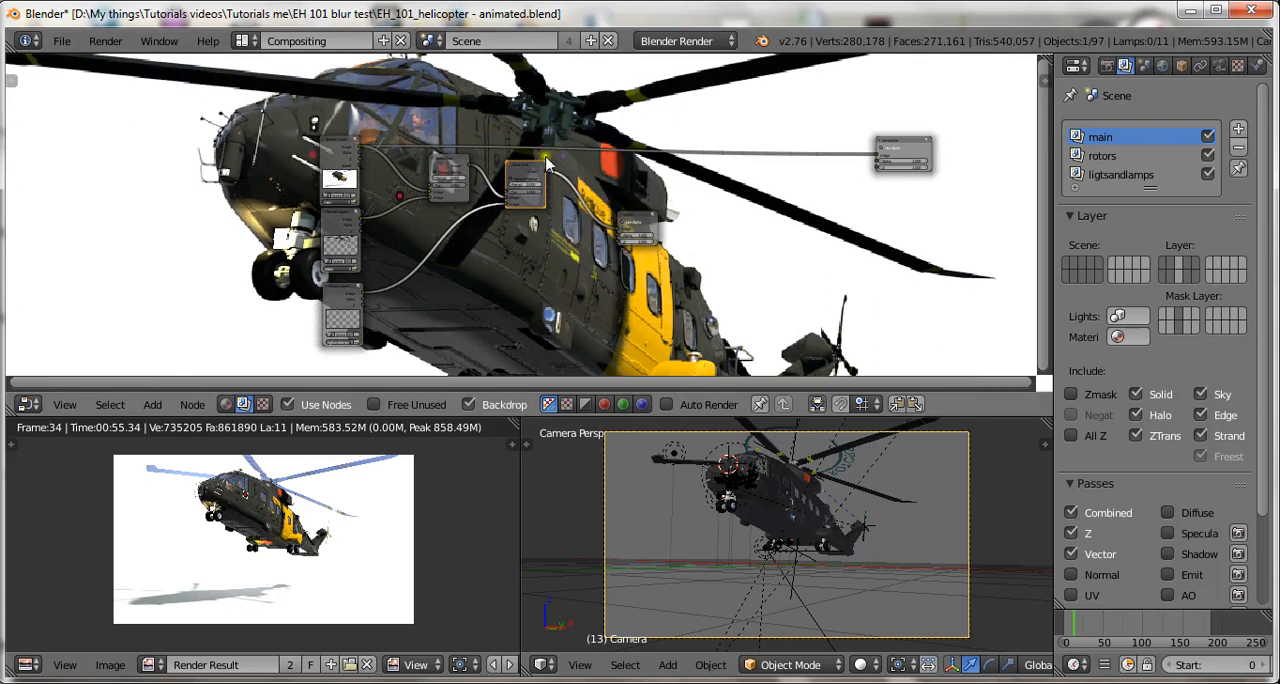
{"action": "key", "text": "ctrl+s"}
{"action": "left_click", "coordinate": [751, 240]}
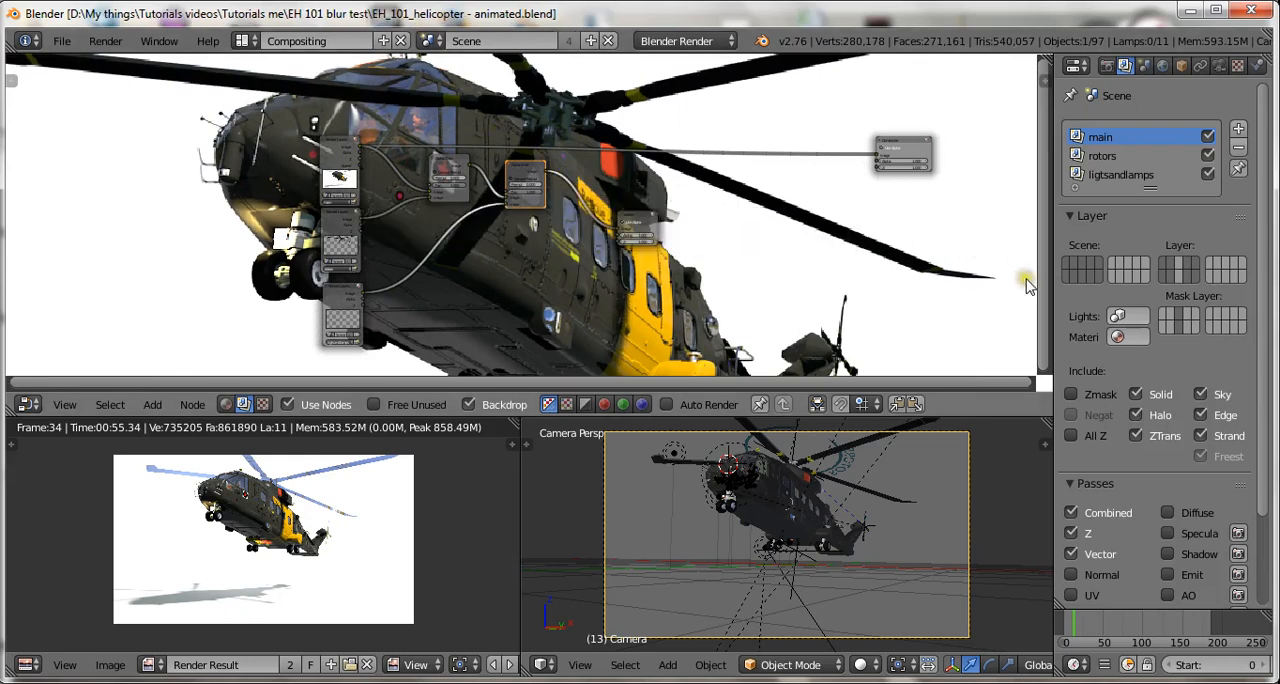
Disable Sky for the main render layer and save over the existing blend file.
{"action": "left_click", "coordinate": [1201, 391]}
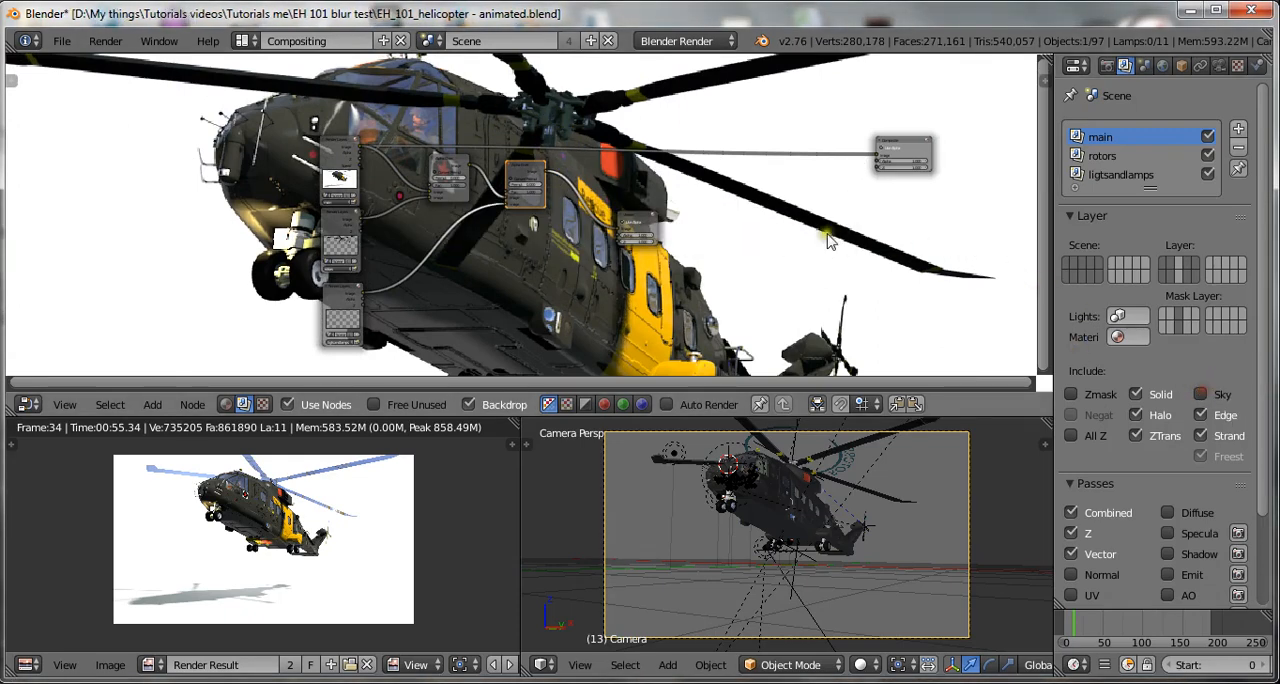
{"action": "key", "text": "ctrl+s"}
{"action": "left_click", "coordinate": [782, 221]}
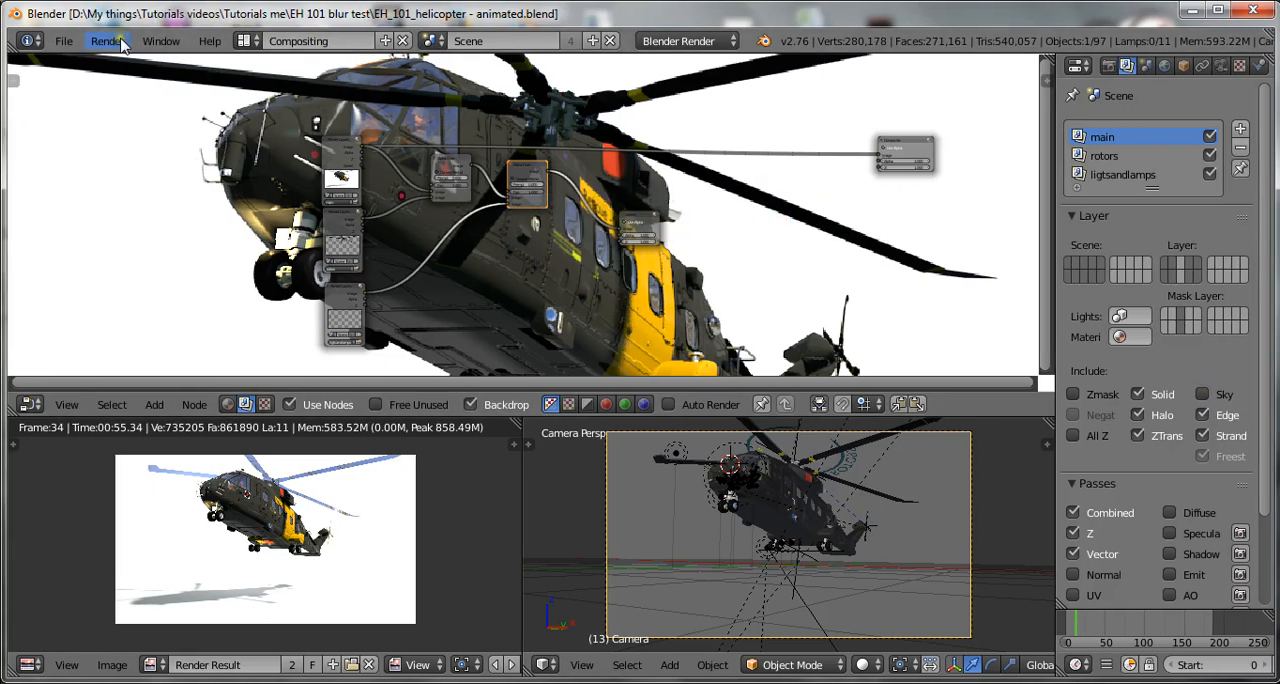
Render the current frame as a still image.
{"action": "left_click", "coordinate": [121, 43]}
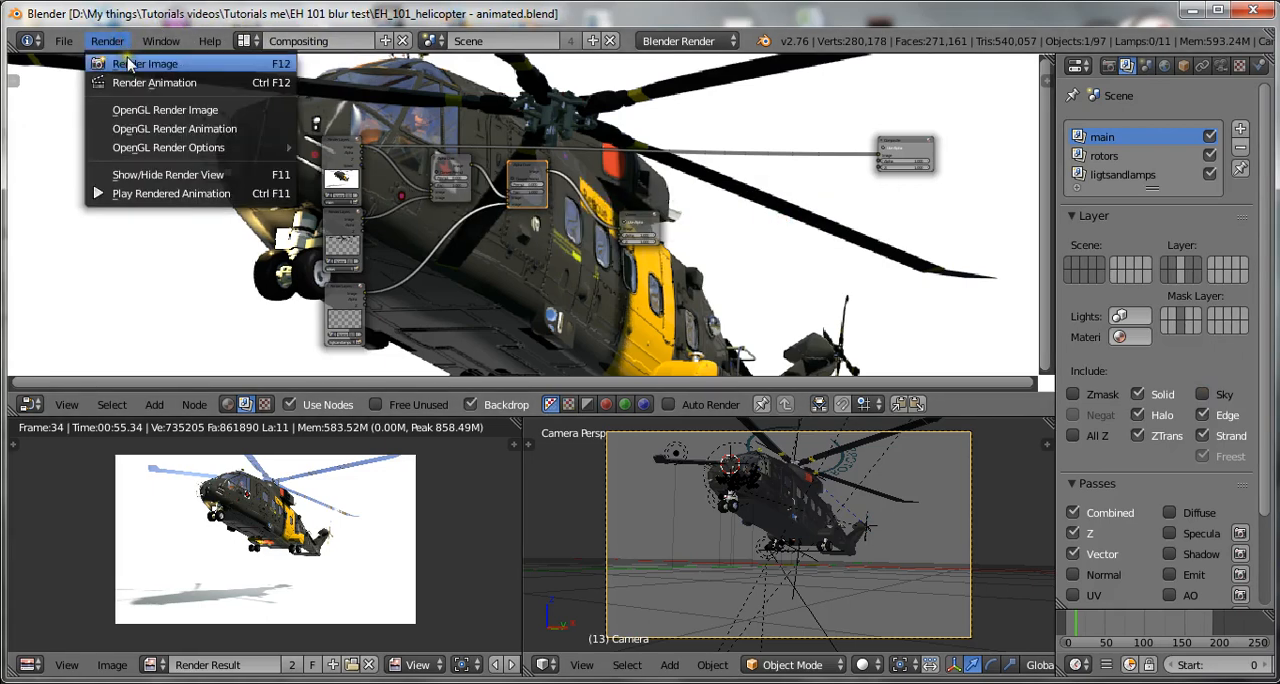
{"action": "left_click", "coordinate": [140, 64]}
{"action": "left_click", "coordinate": [838, 662]}
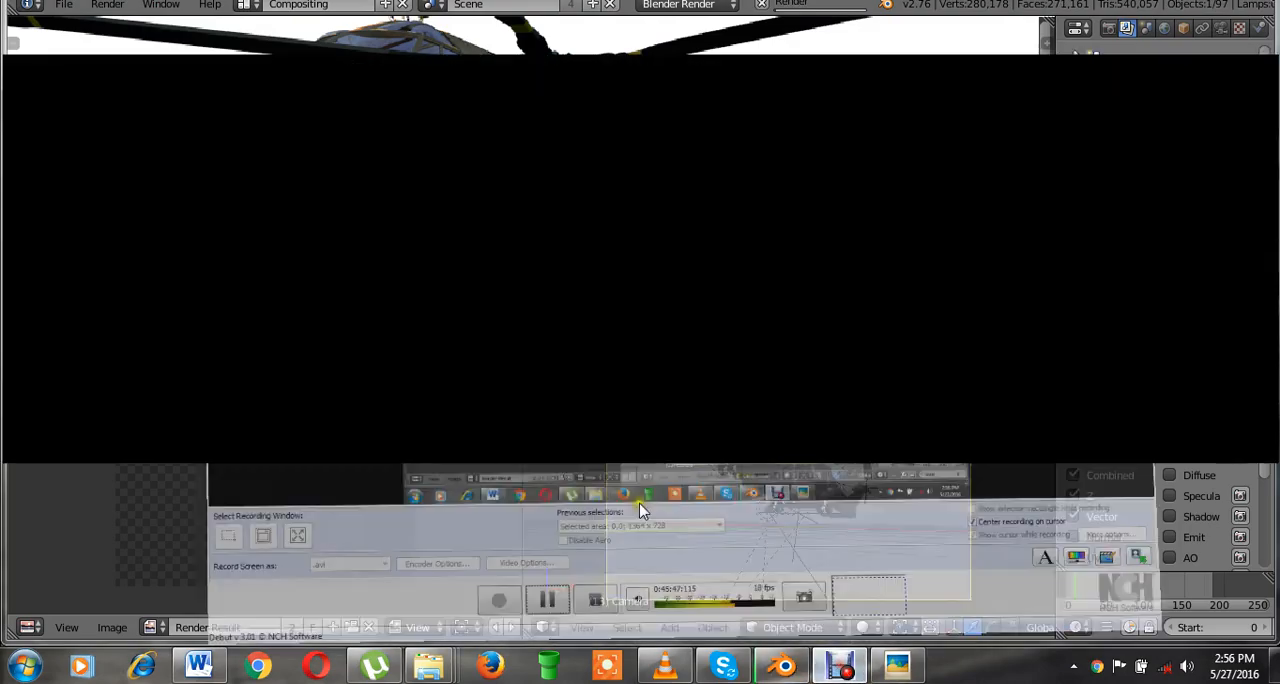
{"action": "left_click", "coordinate": [447, 593]}
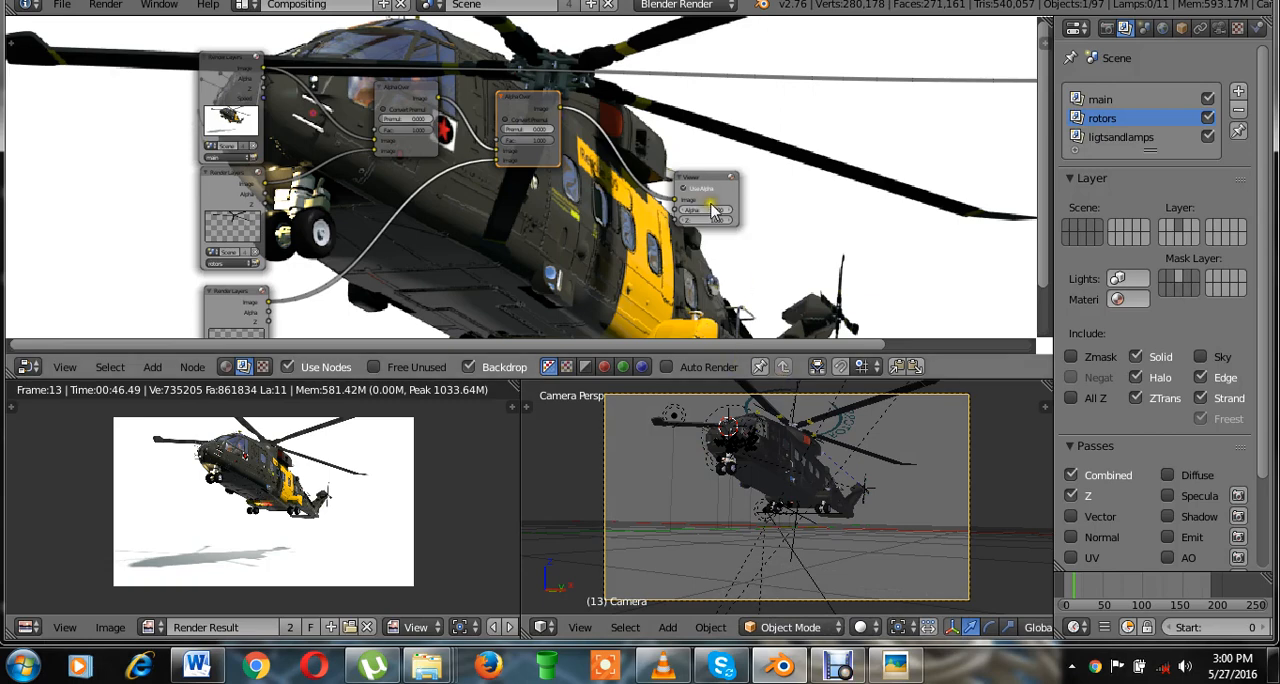
Re-enable Sky for the main render layer and save over the existing blend file.
{"action": "key", "text": "ctrl+s"}
{"action": "left_click", "coordinate": [828, 205]}
{"action": "scroll", "coordinate": [853, 218], "scroll_direction": "up", "scroll_amount": 2}
{"action": "key", "text": "ctrl+s"}
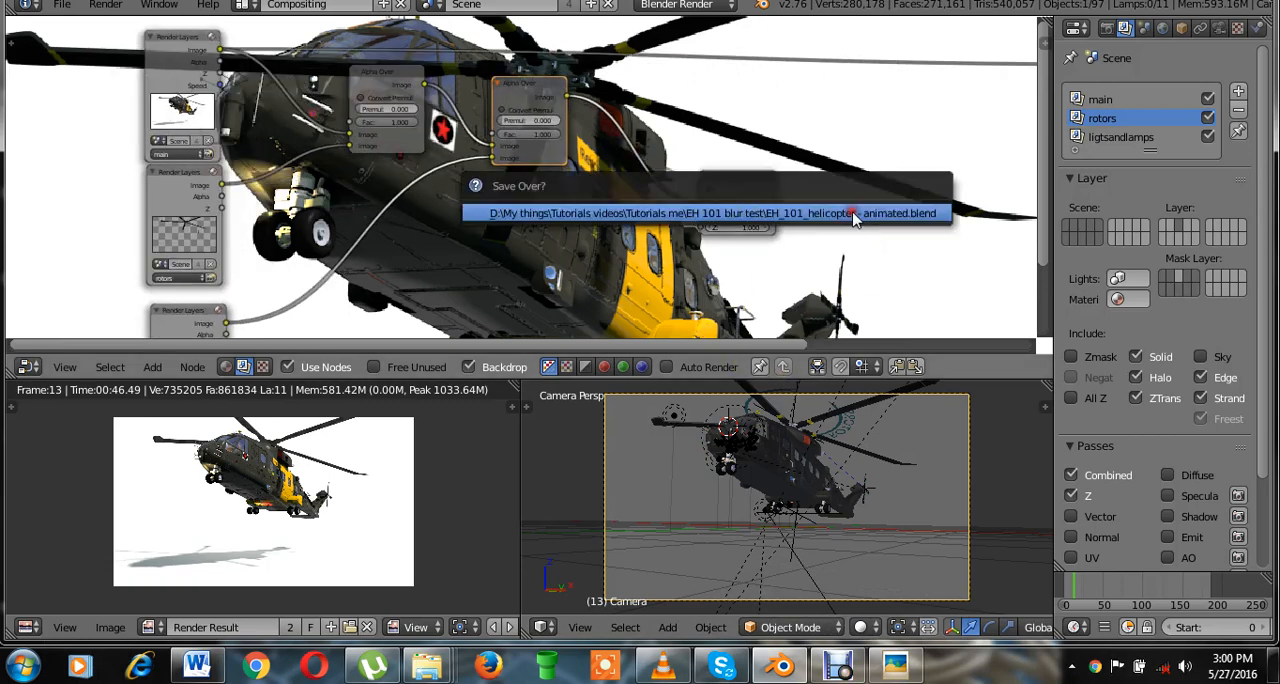
{"action": "left_click", "coordinate": [837, 211]}
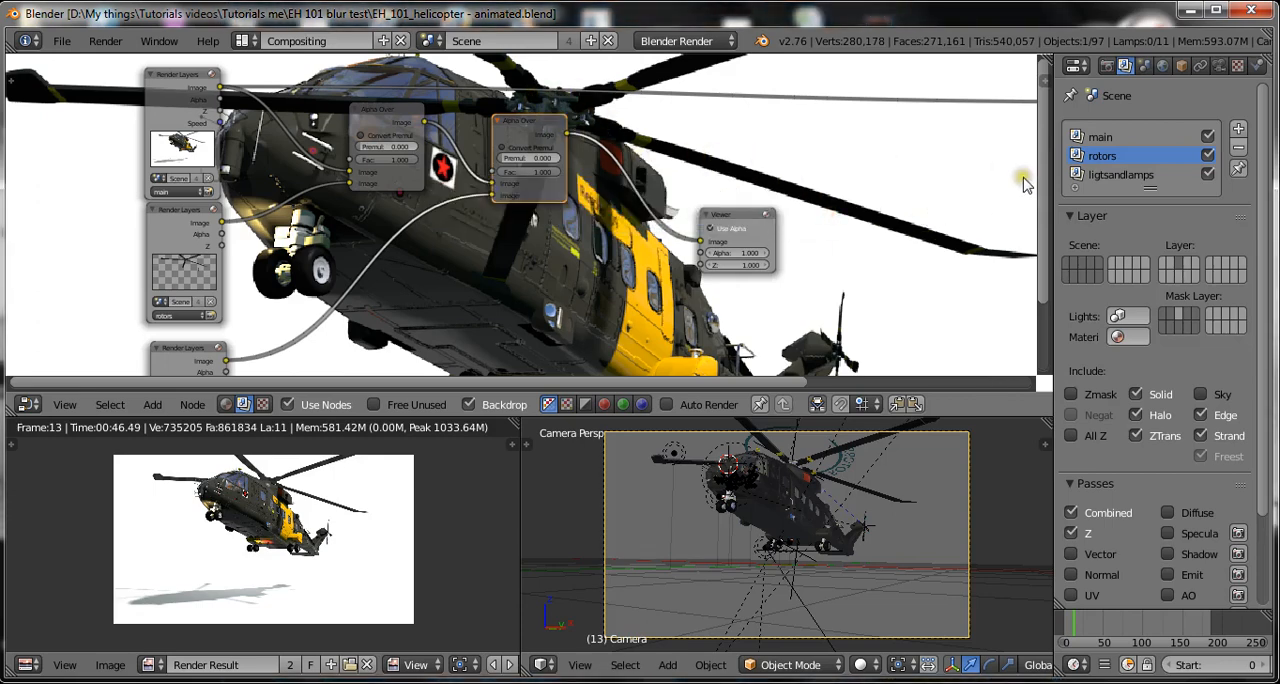
{"action": "left_click", "coordinate": [1095, 142]}
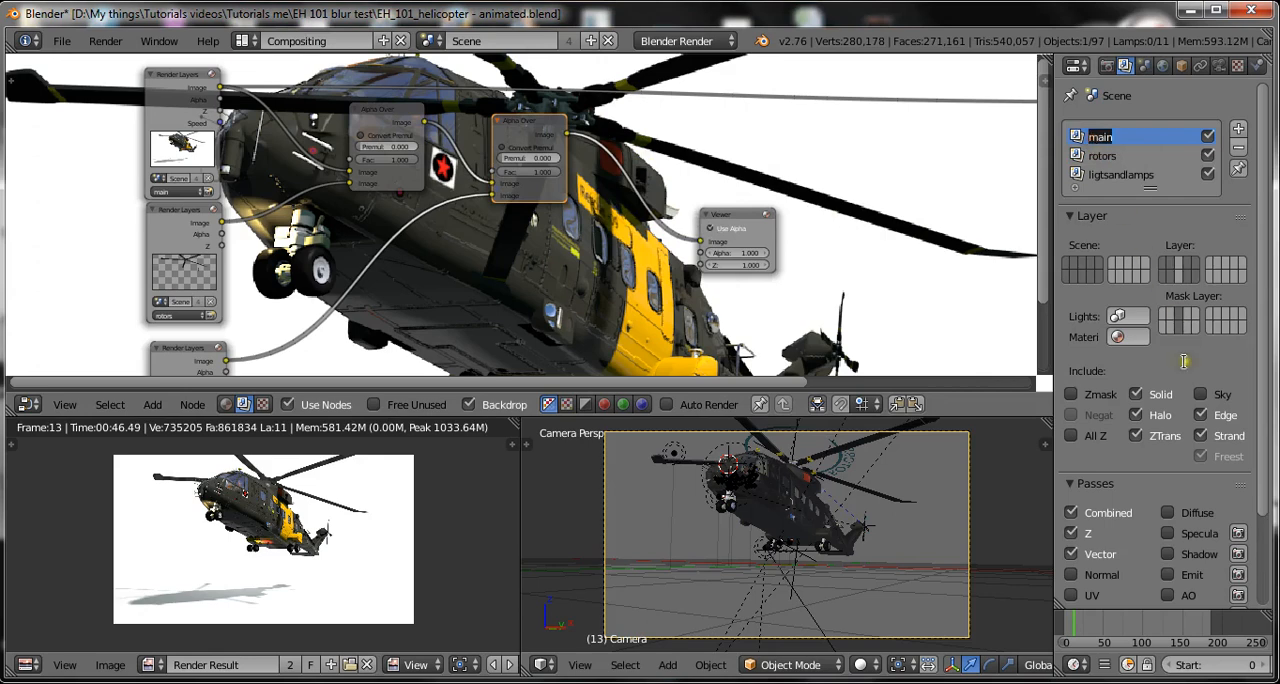
{"action": "key", "text": "ctrl+s"}
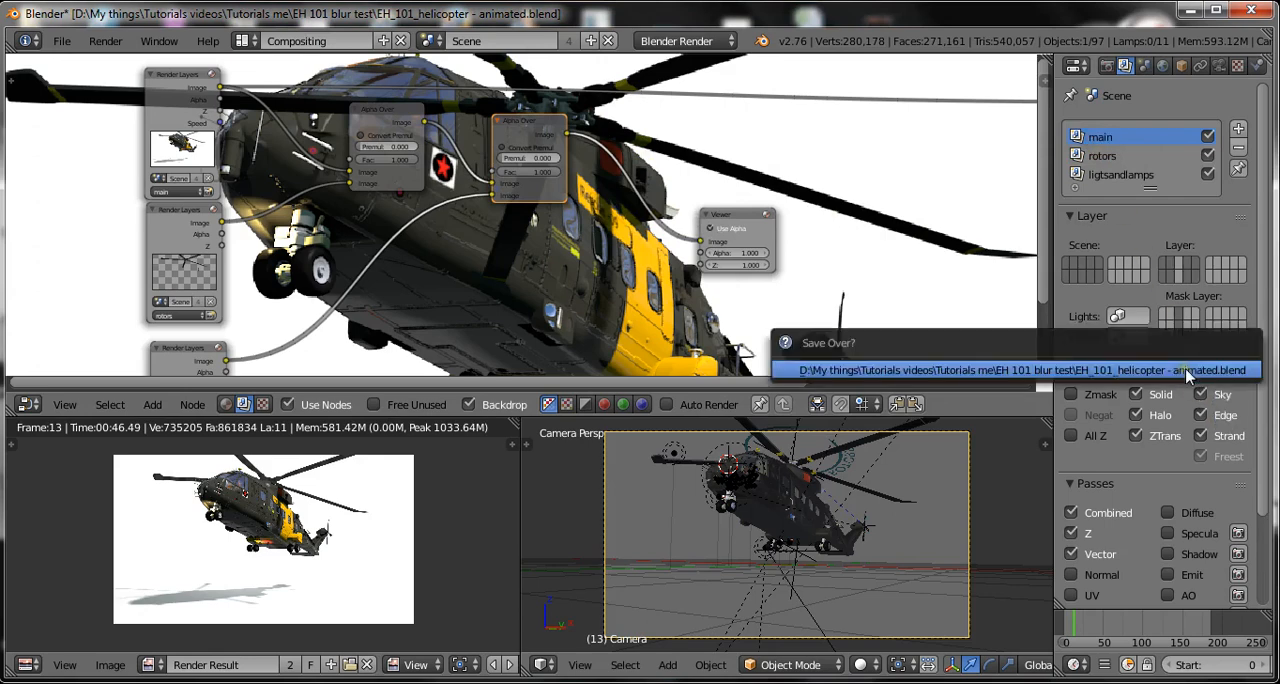
{"action": "left_click", "coordinate": [1188, 372]}
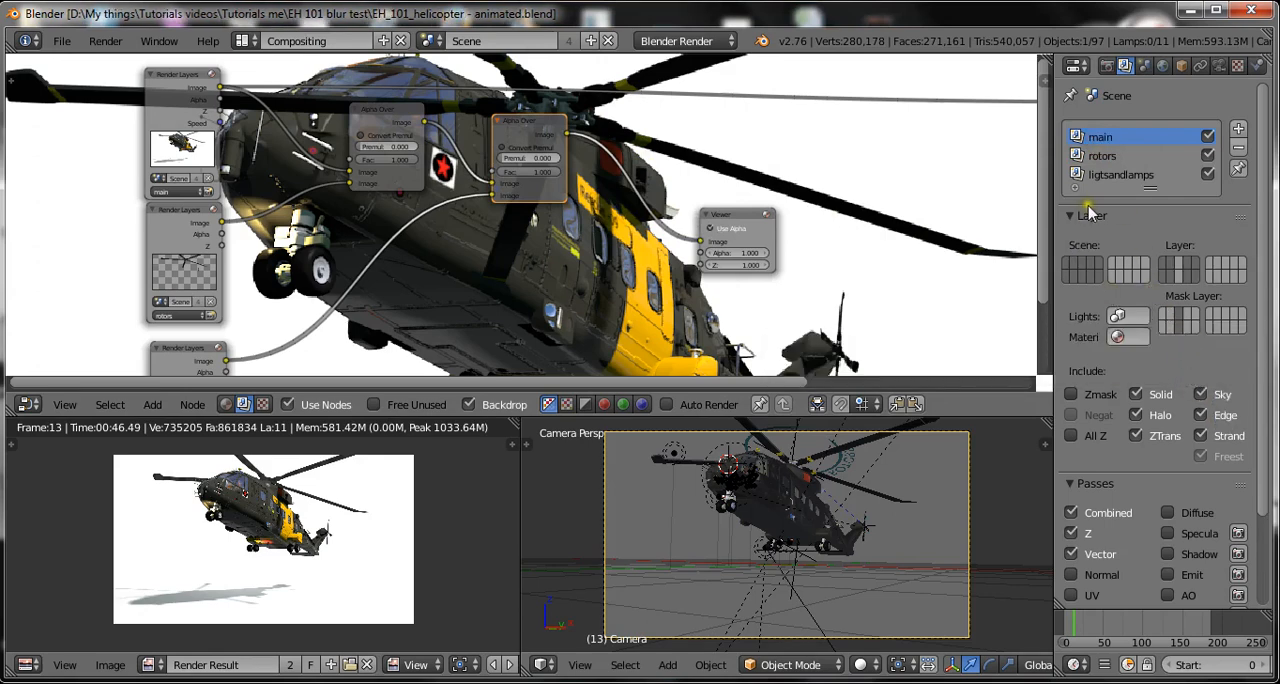
Widen the properties editor, change the main render layer's Mask Layer selection in the first block, and save over the blend file.
{"action": "double_click", "coordinate": [1127, 153]}
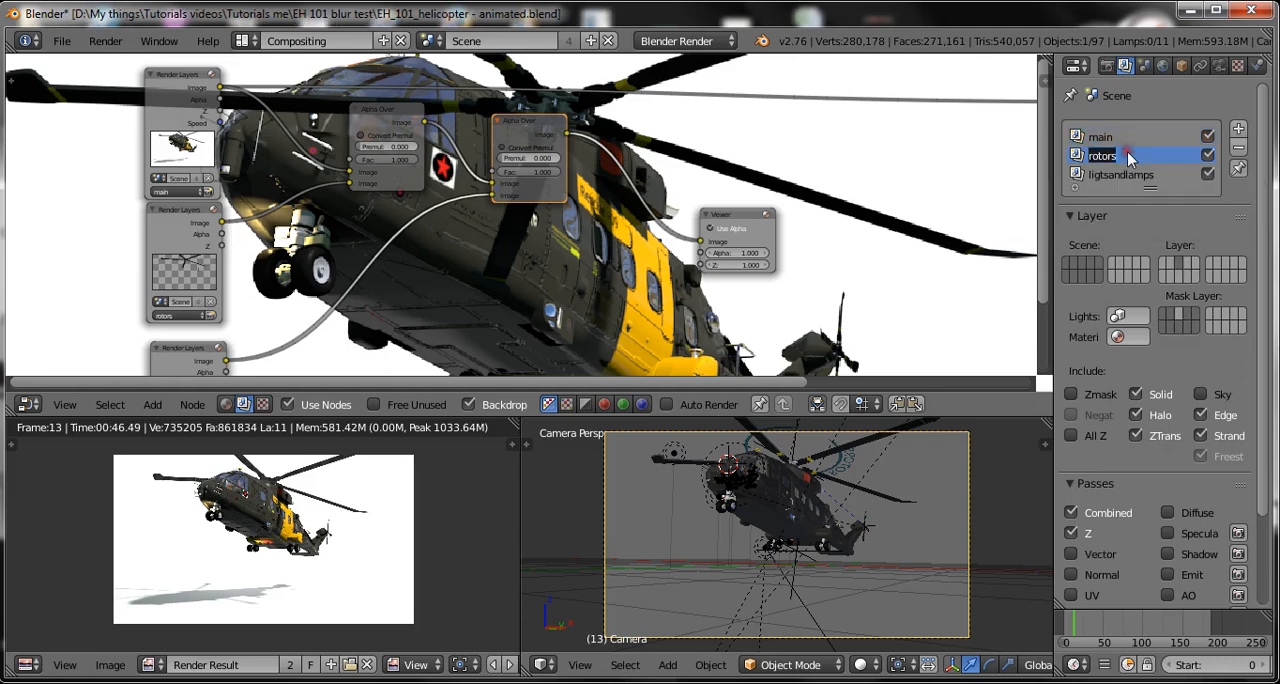
{"action": "left_click", "coordinate": [1118, 136]}
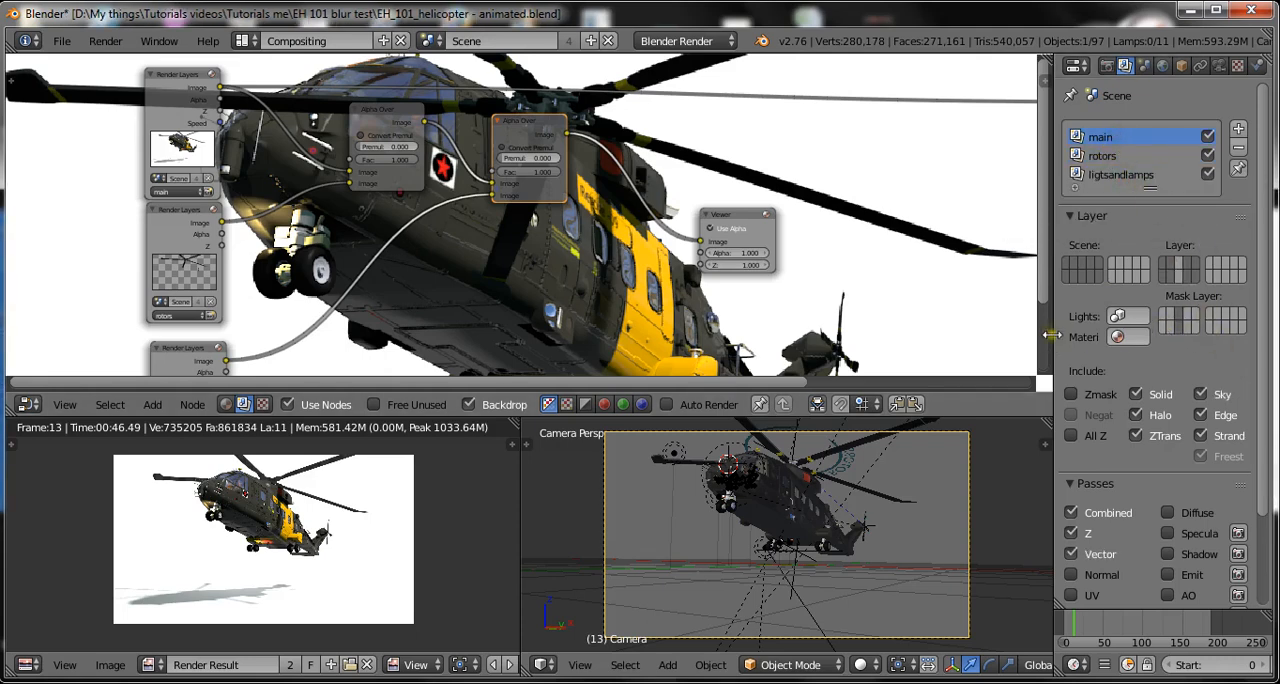
{"action": "left_click_drag", "start_coordinate": [1052, 336], "coordinate": [974, 336]}
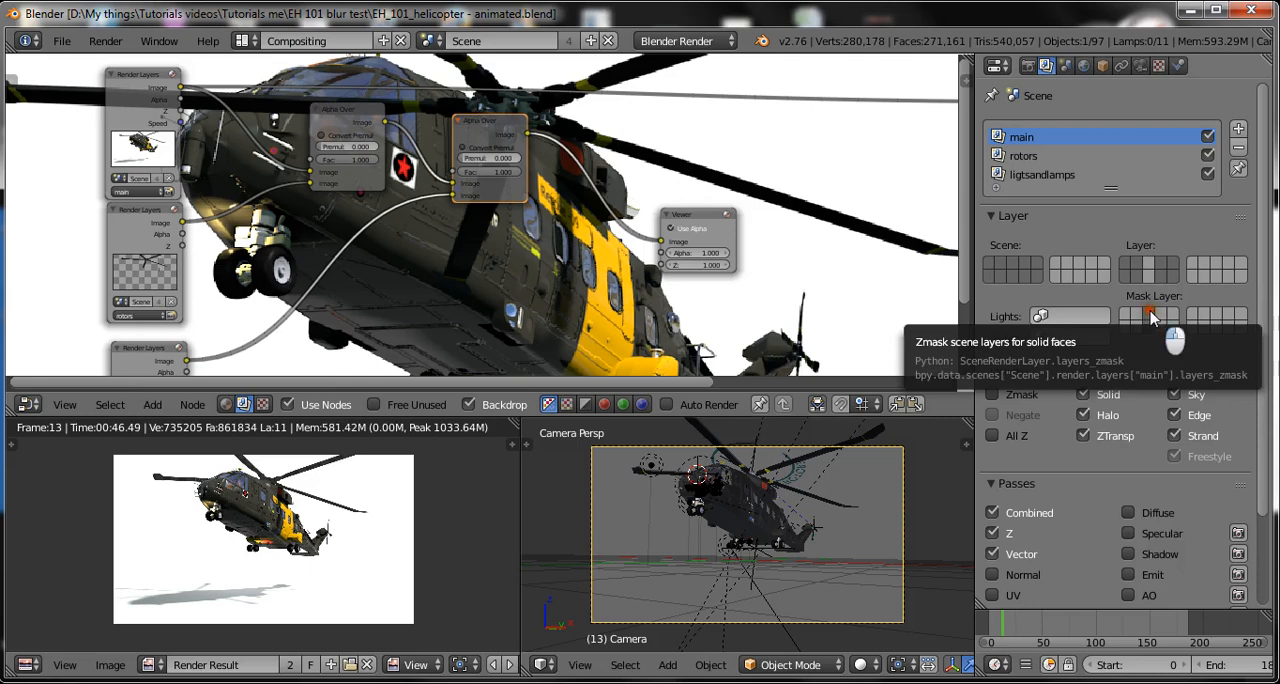
{"action": "left_click", "coordinate": [1150, 317]}
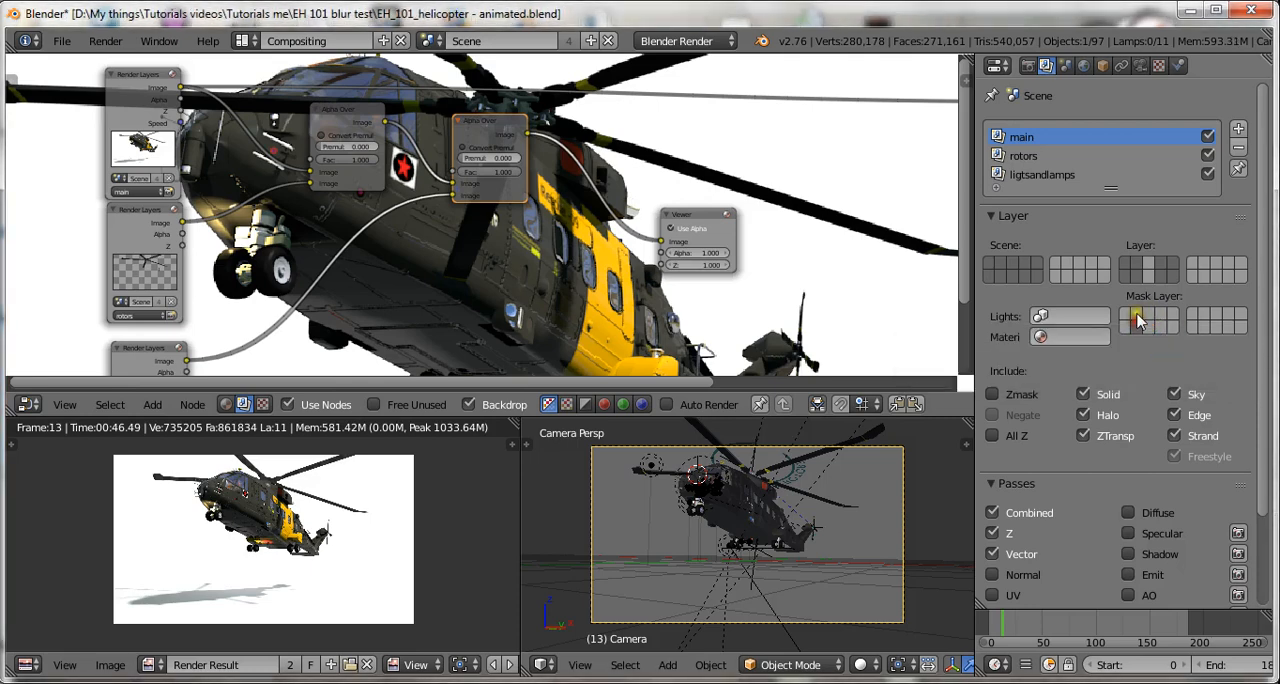
{"action": "left_click", "coordinate": [1126, 324]}
{"action": "left_click", "coordinate": [1171, 324]}
{"action": "key", "text": "ctrl+s"}
{"action": "left_click", "coordinate": [1156, 354]}
Set the ligtsandlamps Mask Layer to all layers of the first block except the lower middle one and save over the blend file.
{"action": "double_click", "coordinate": [1050, 157]}
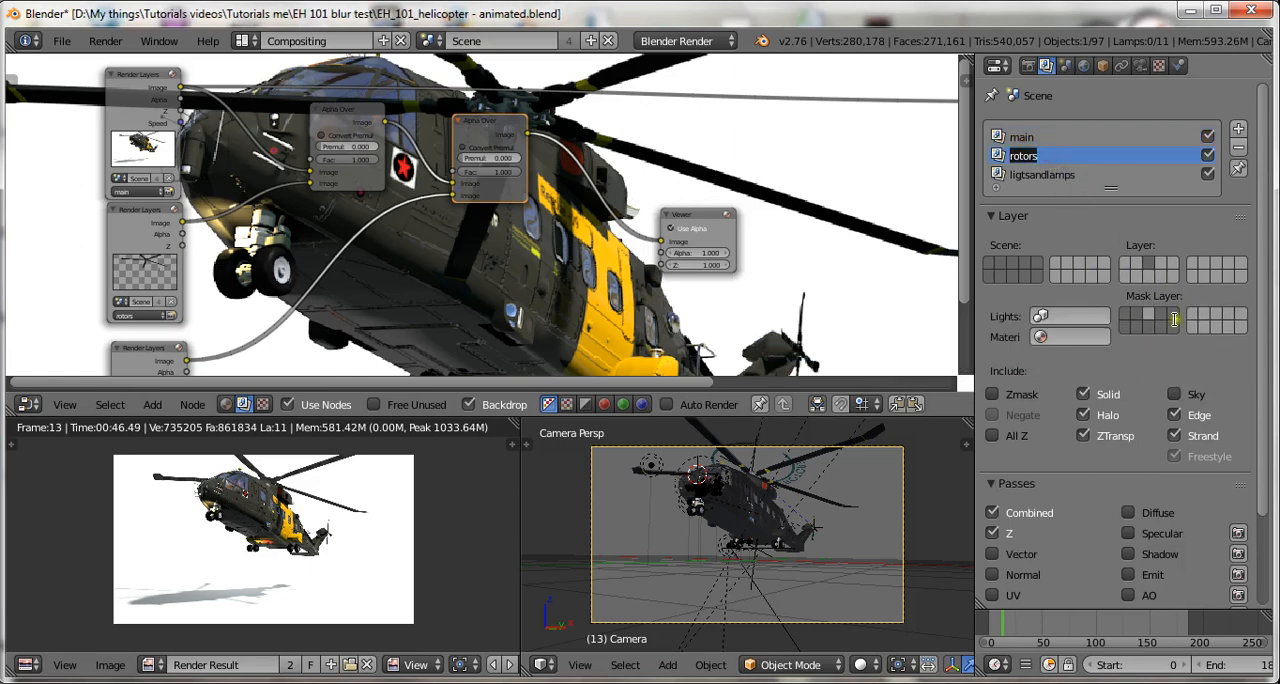
{"action": "left_click", "coordinate": [1187, 356]}
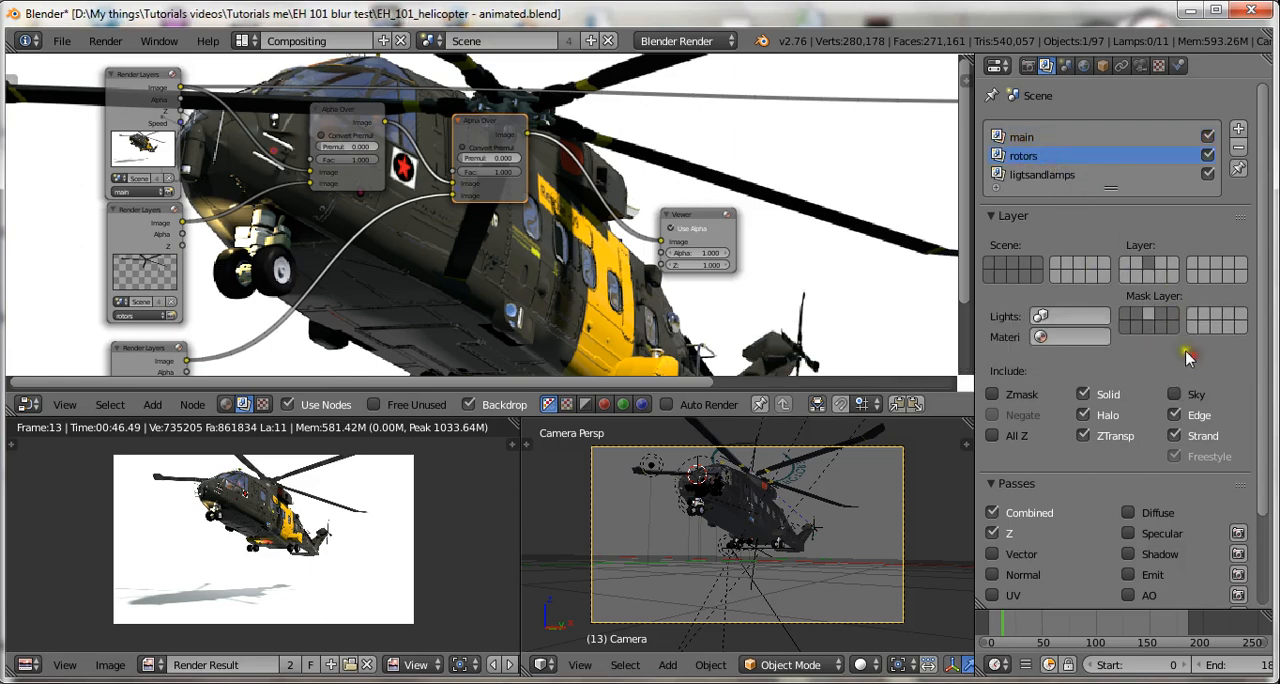
{"action": "left_click", "coordinate": [1058, 177]}
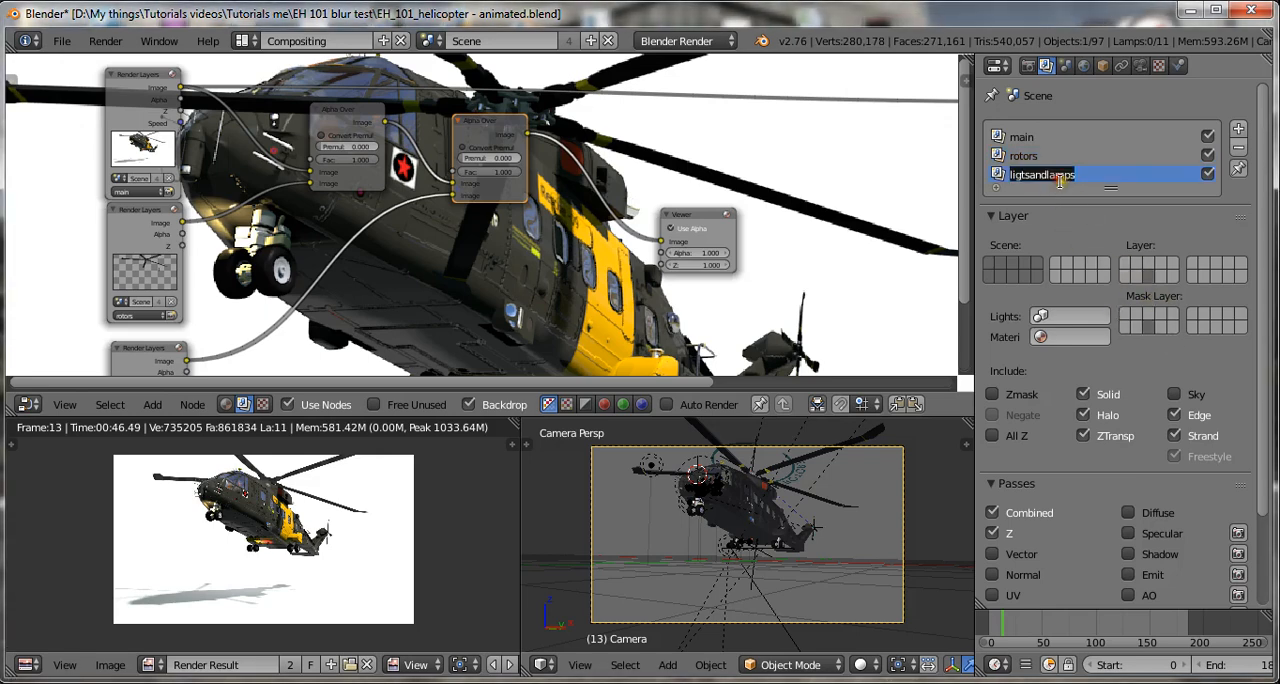
{"action": "left_click", "coordinate": [1153, 326]}
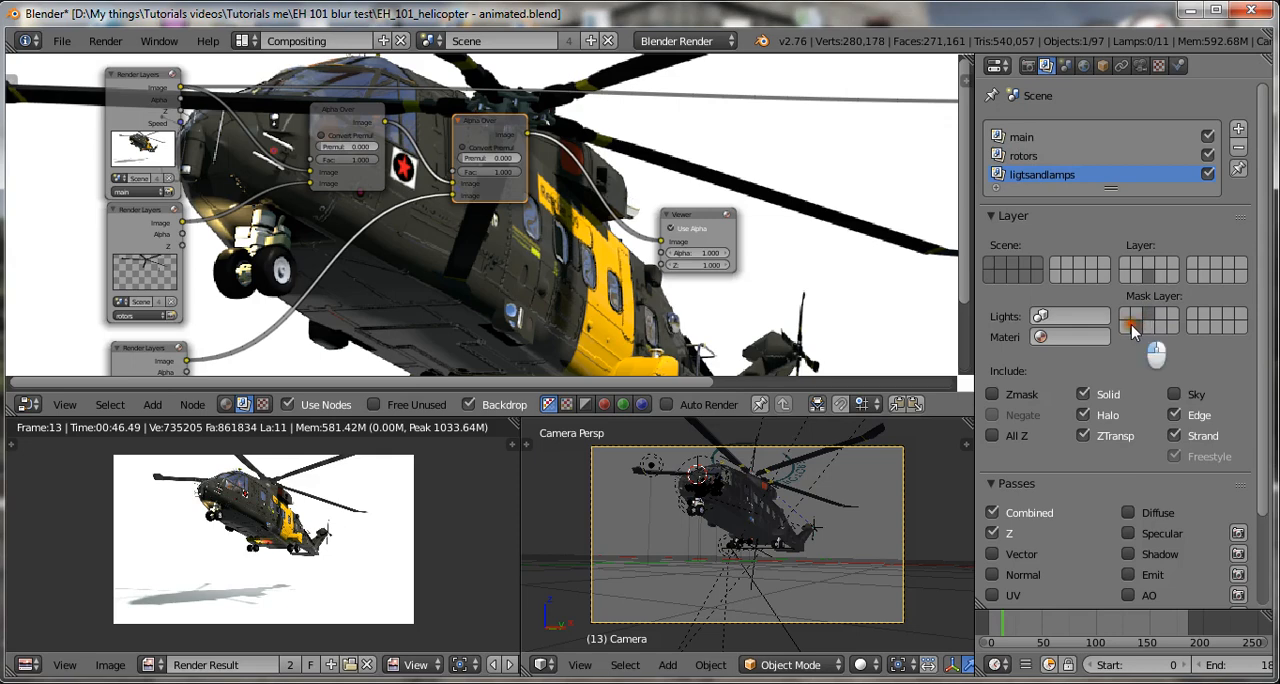
{"action": "left_click", "coordinate": [1141, 316]}
{"action": "left_click", "coordinate": [1149, 329]}
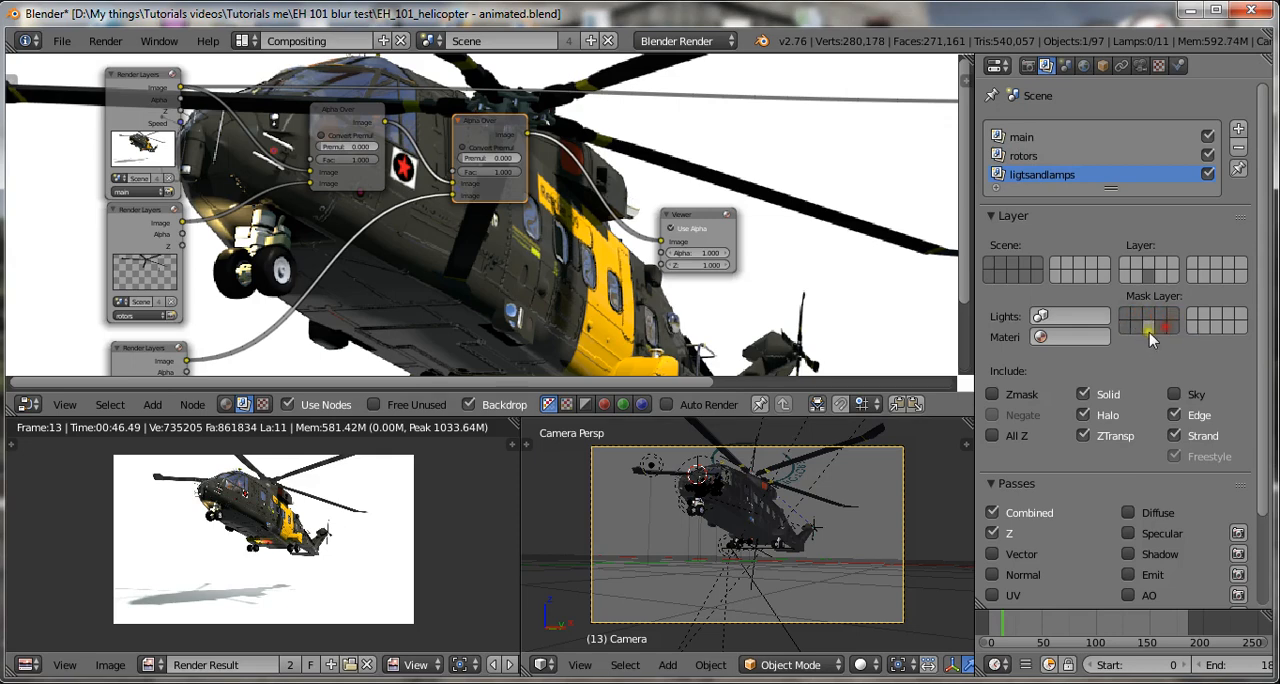
{"action": "key", "text": "ctrl+s"}
{"action": "left_click", "coordinate": [1150, 281]}
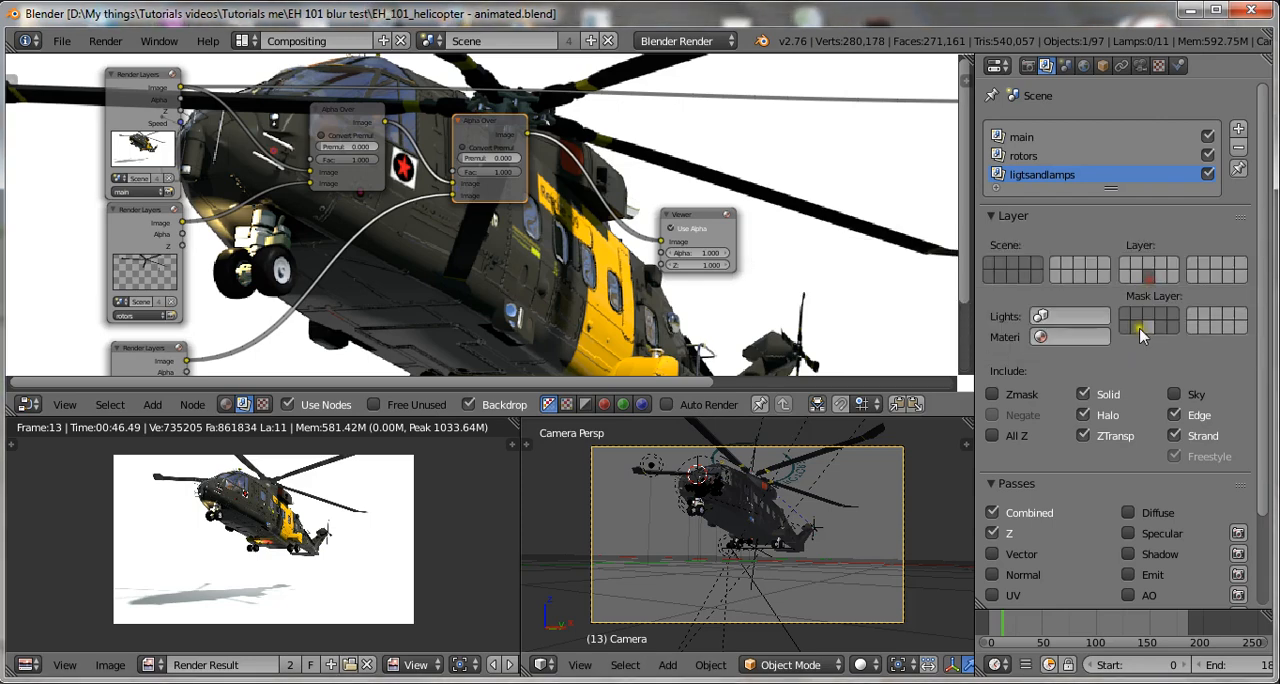
Save over the existing blend file and render the current frame with the revised mask layers.
{"action": "key", "text": "ctrl+s"}
{"action": "left_click", "coordinate": [1143, 250]}
{"action": "key", "text": "ctrl+s"}
{"action": "left_click", "coordinate": [1142, 248]}
{"action": "left_click", "coordinate": [106, 41]}
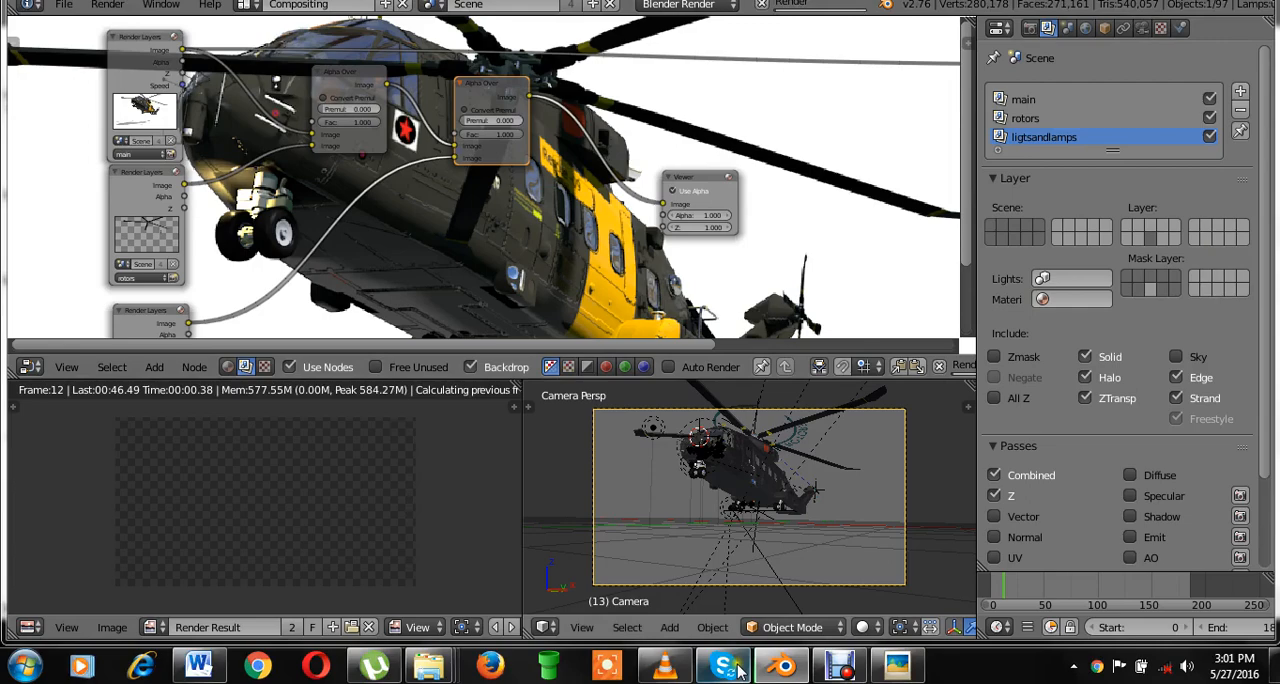
{"action": "left_click", "coordinate": [840, 665]}
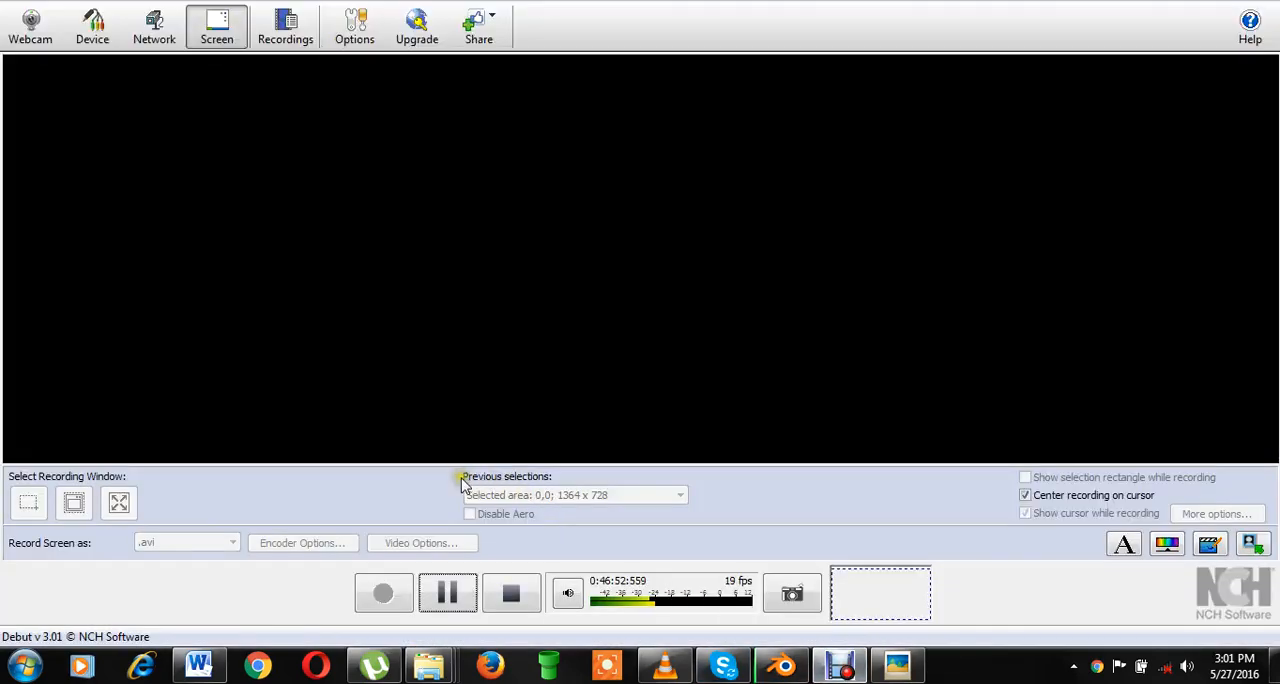
{"action": "left_click", "coordinate": [447, 593]}
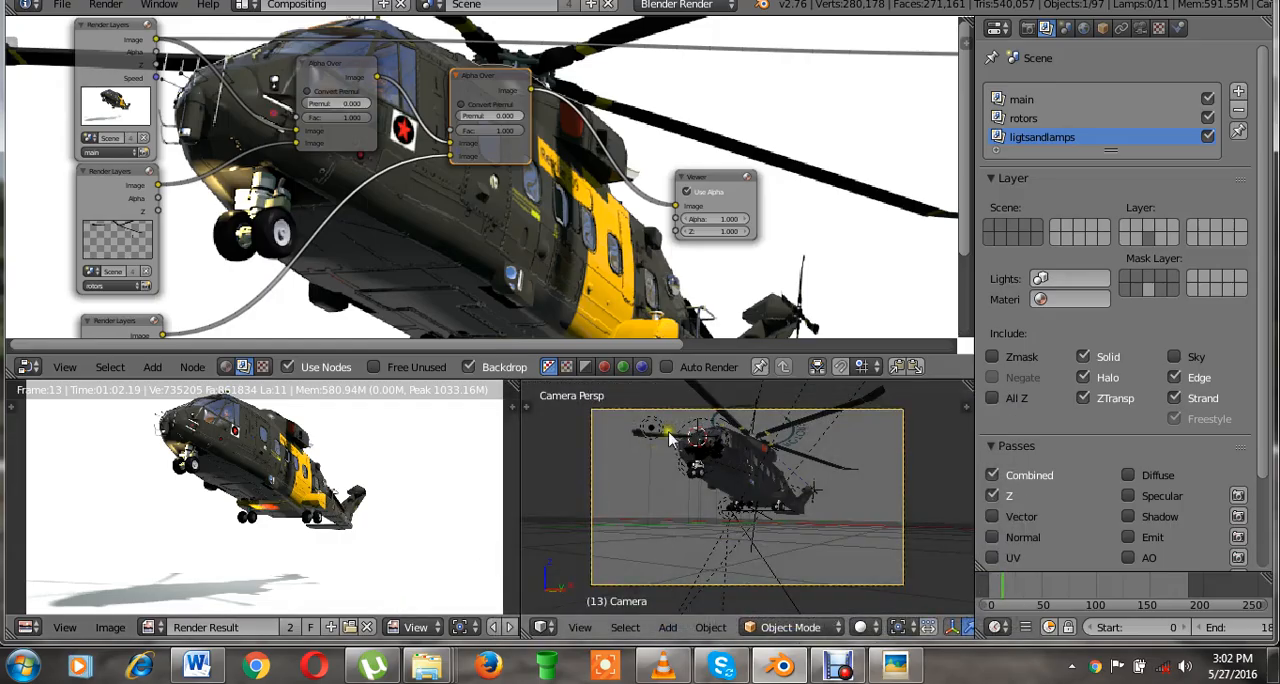
Advance the animation to frame 15 and save over the existing blend file.
{"action": "middle_click_drag", "start_coordinate": [557, 185], "coordinate": [545, 325], "text": "alt"}
{"action": "scroll", "coordinate": [545, 327], "scroll_direction": "up", "scroll_amount": 2}
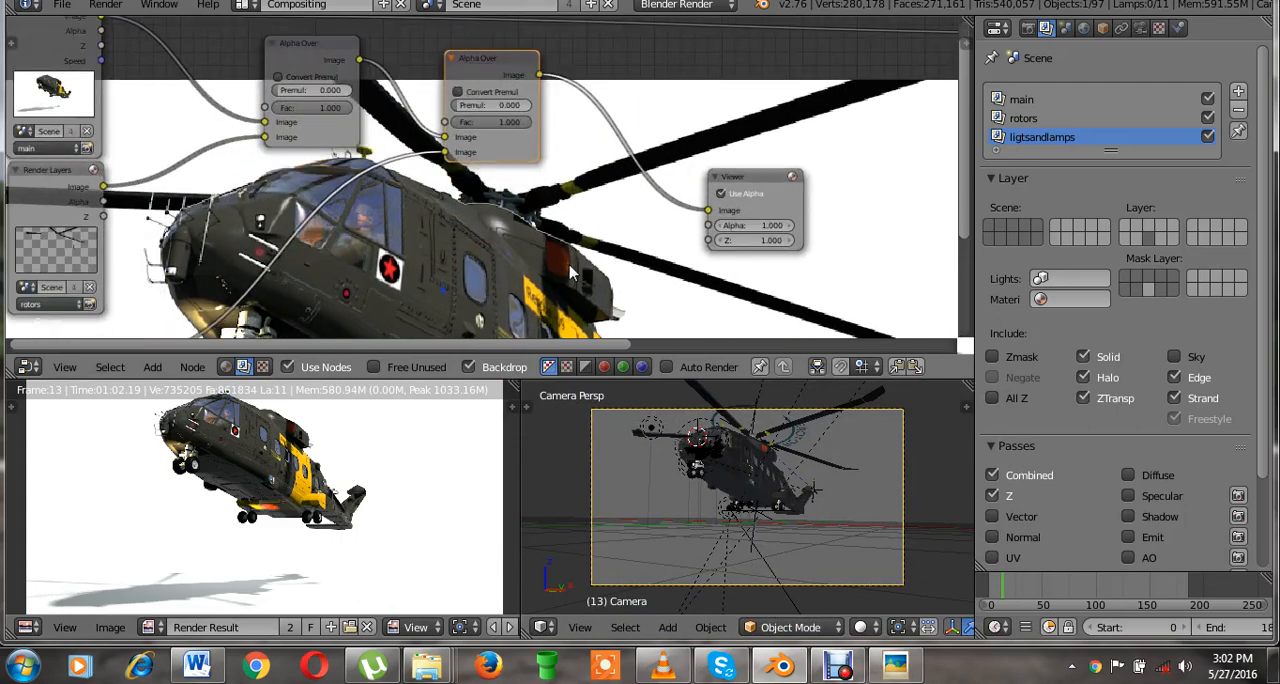
{"action": "key", "text": "Right"}
{"action": "key", "text": "Right"}
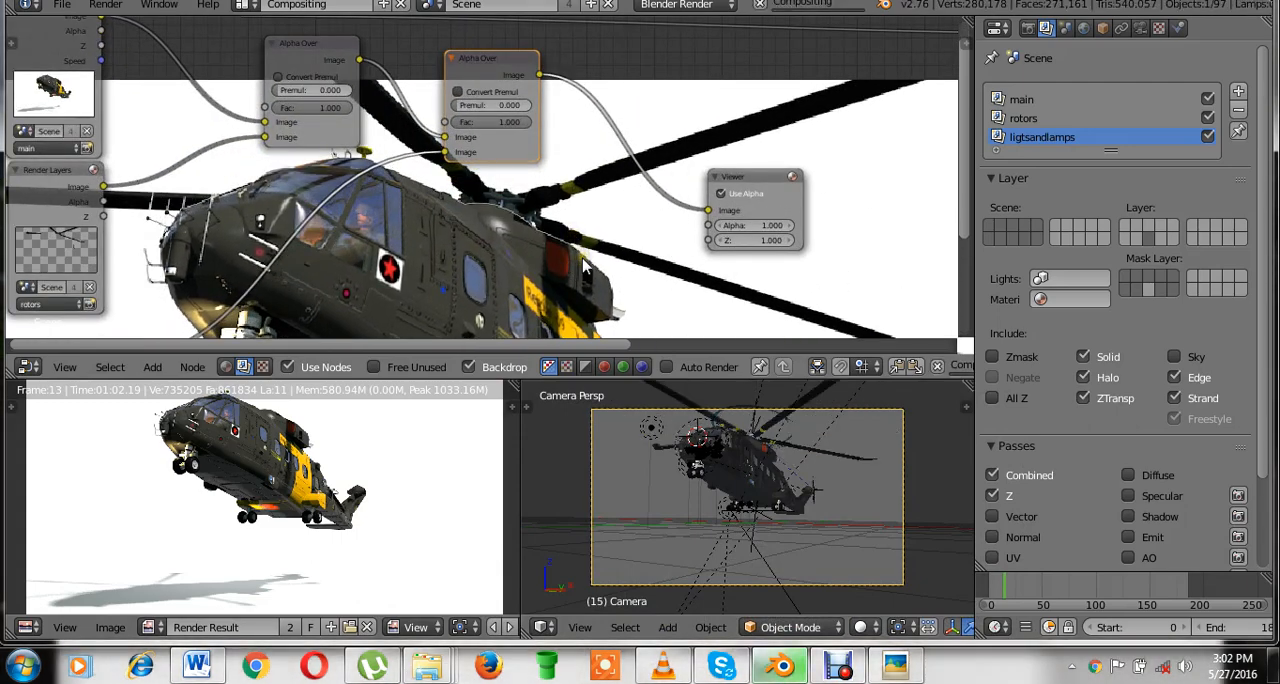
{"action": "key", "text": "ctrl+s"}
{"action": "left_click", "coordinate": [585, 262]}
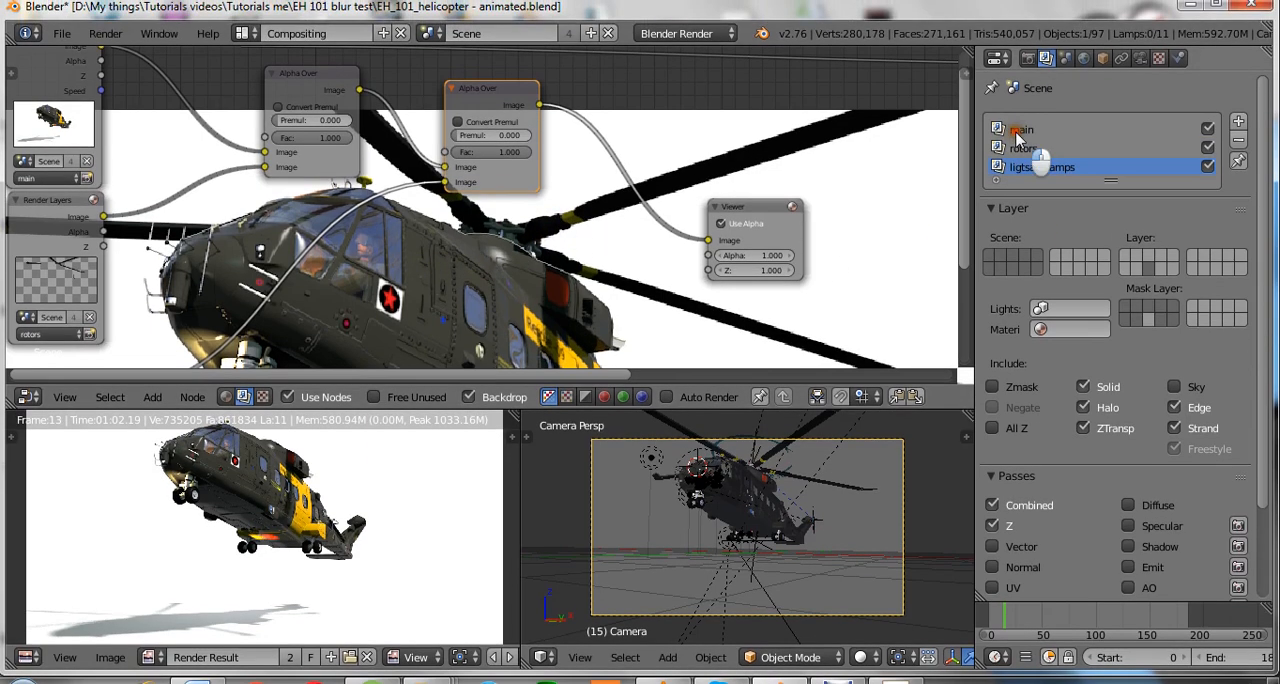
Make main the active render layer and save over the existing blend file.
{"action": "double_click", "coordinate": [1018, 99]}
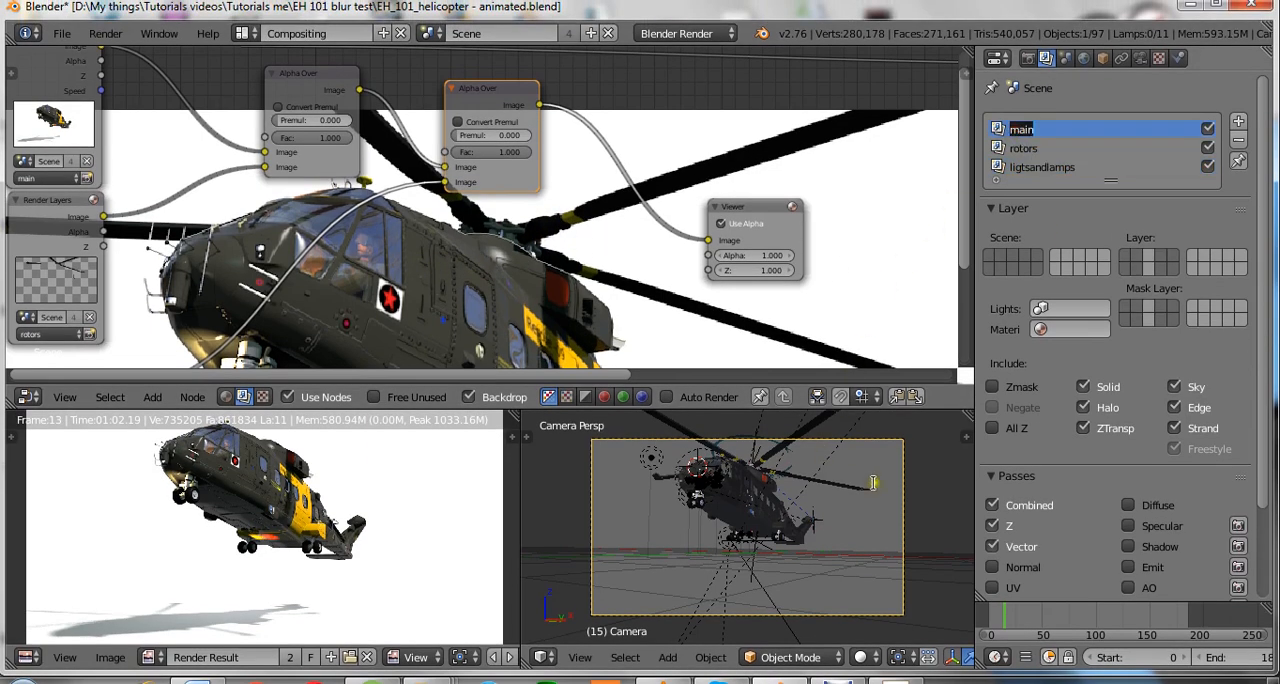
{"action": "left_click", "coordinate": [931, 492]}
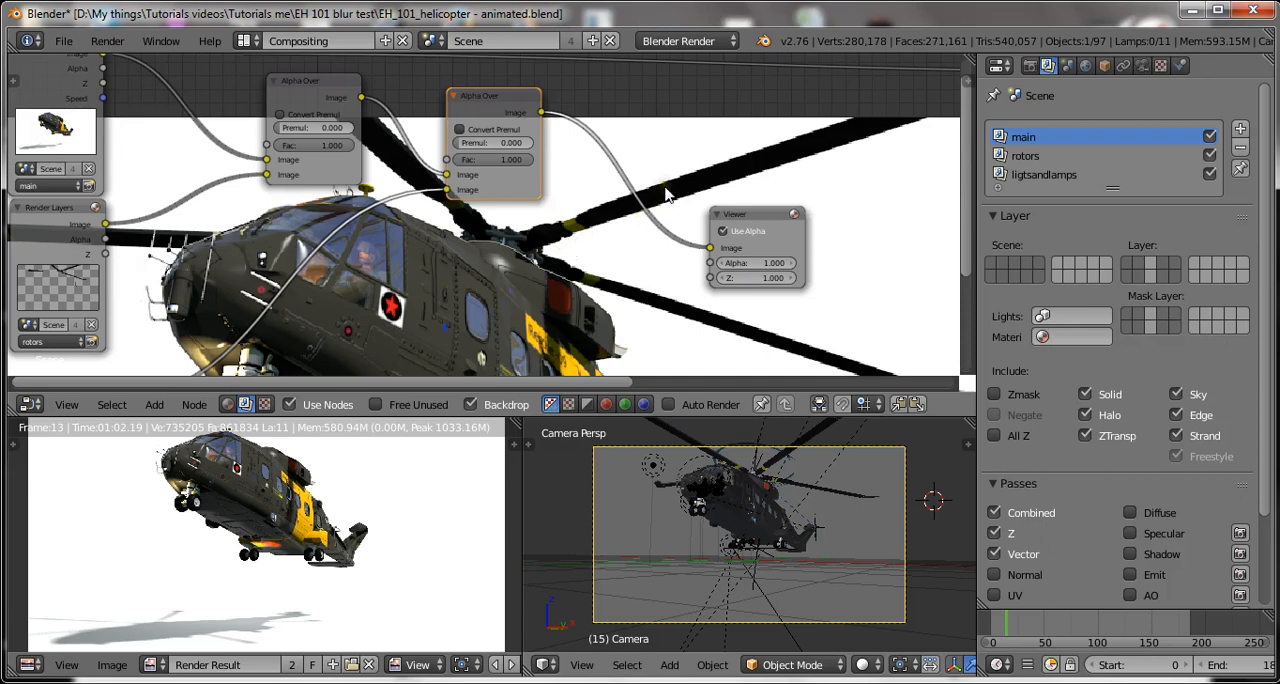
{"action": "key", "text": "ctrl+s"}
{"action": "left_click", "coordinate": [893, 257]}
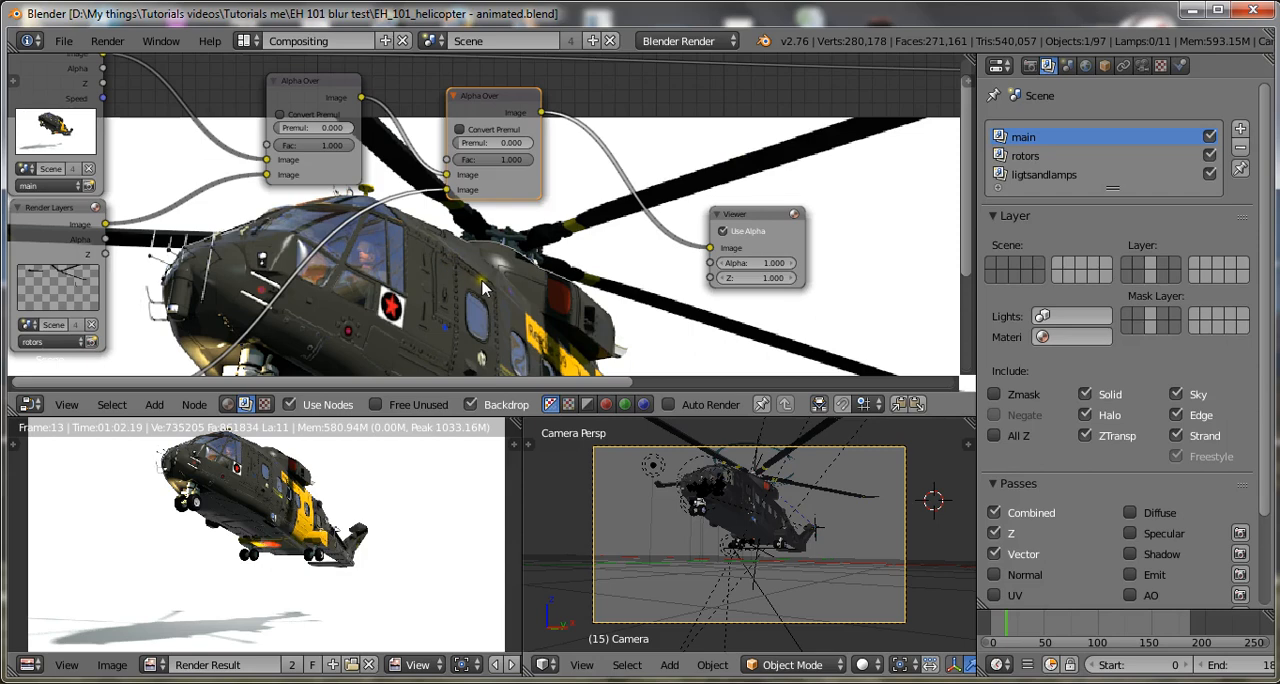
Advance the animation to frame 16 and bring the main render layer's Passes settings into view.
{"action": "key", "text": "Right"}
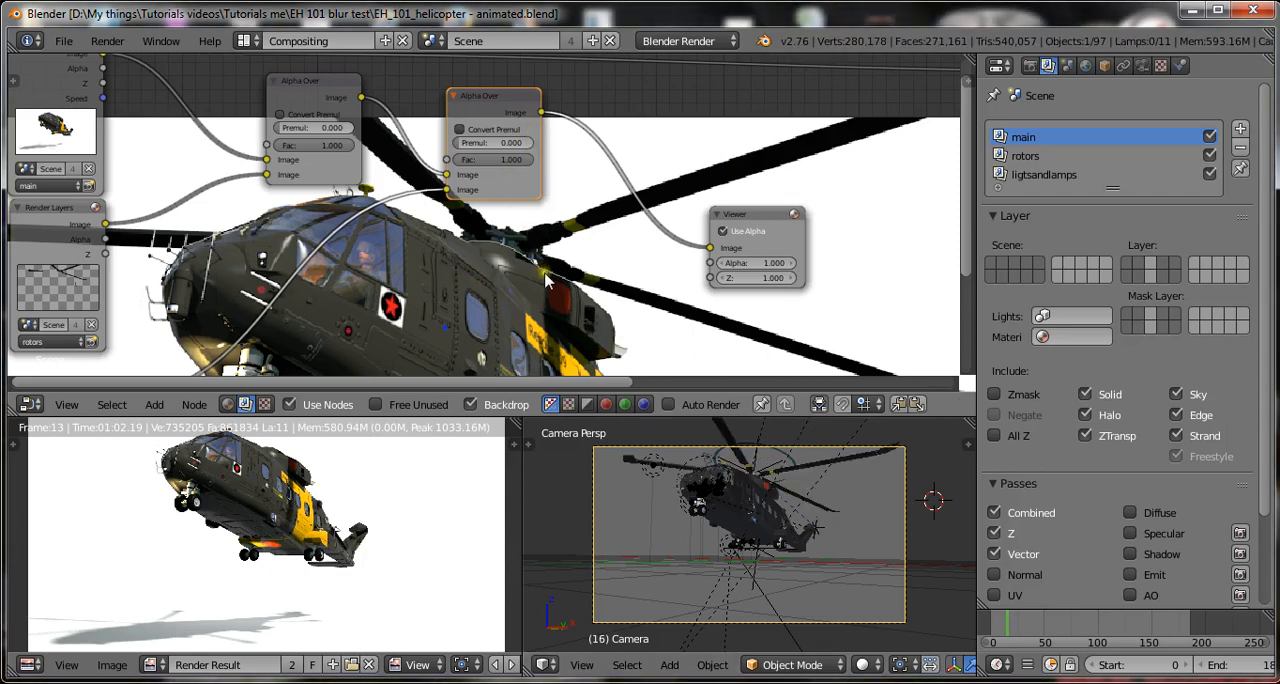
{"action": "middle_click_drag", "start_coordinate": [563, 256], "coordinate": [583, 188], "text": "alt"}
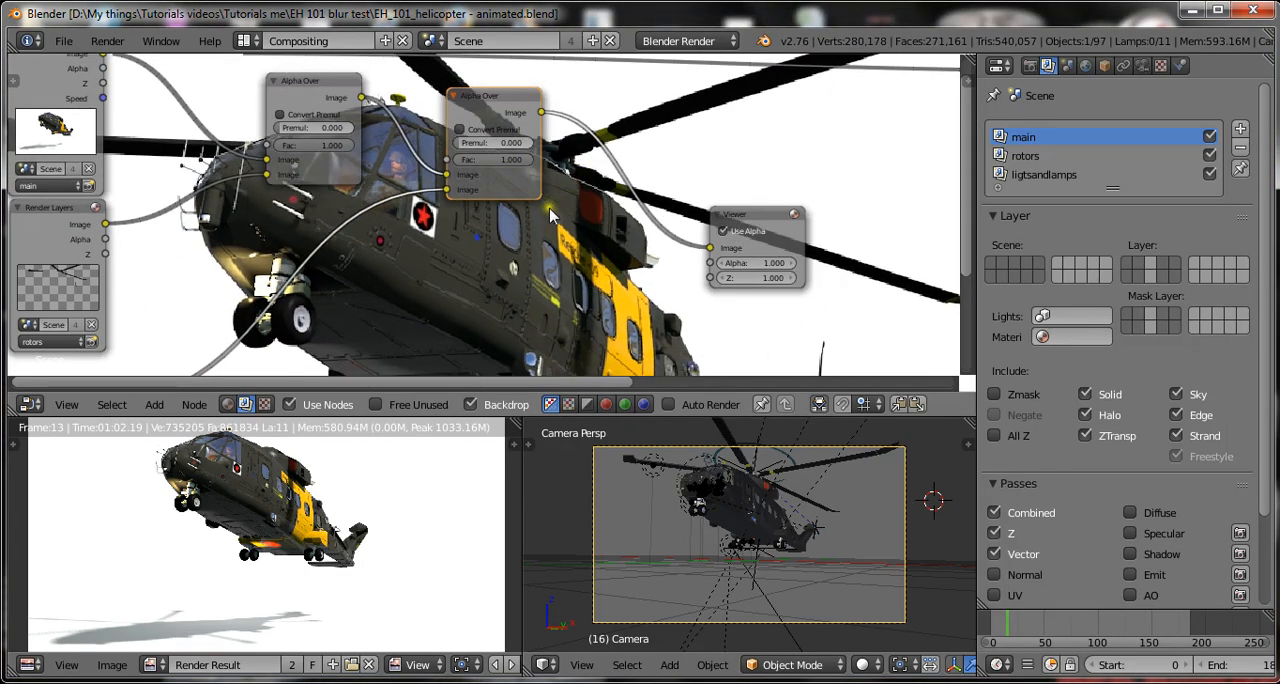
{"action": "scroll", "coordinate": [1027, 478], "scroll_direction": "down", "scroll_amount": 3}
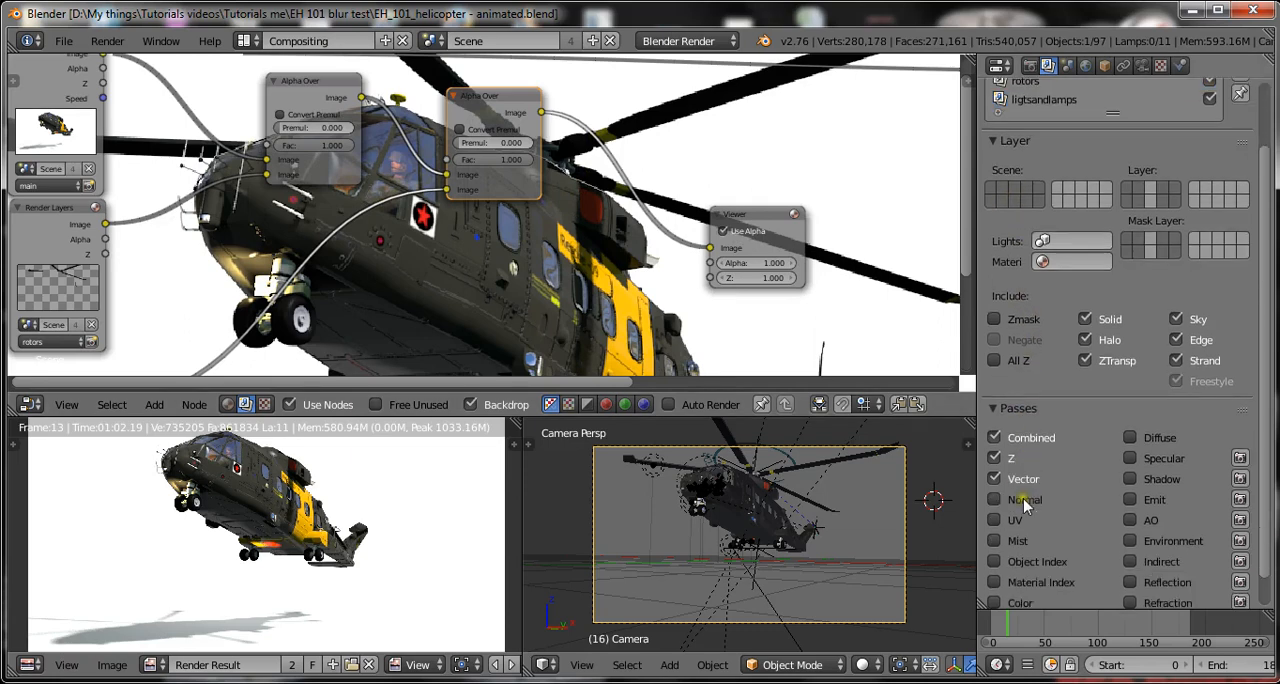
{"action": "left_click", "coordinate": [1024, 377]}
{"action": "left_click", "coordinate": [1012, 377]}
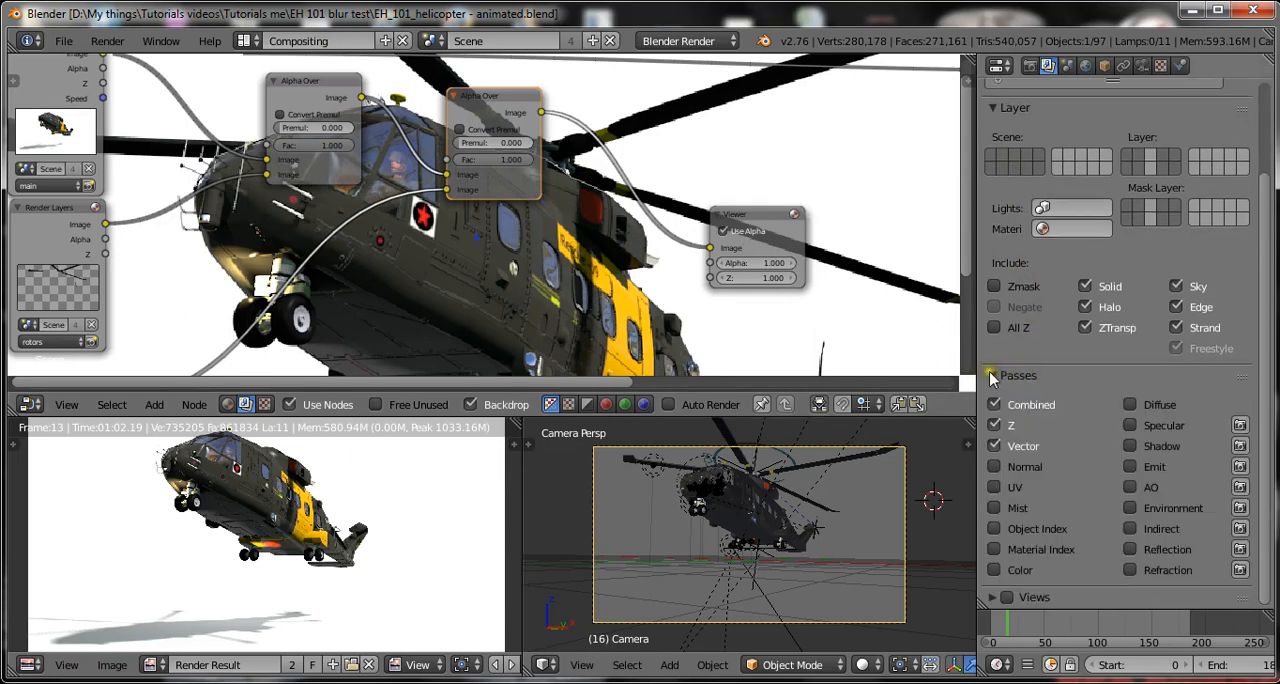
{"action": "left_click", "coordinate": [990, 376]}
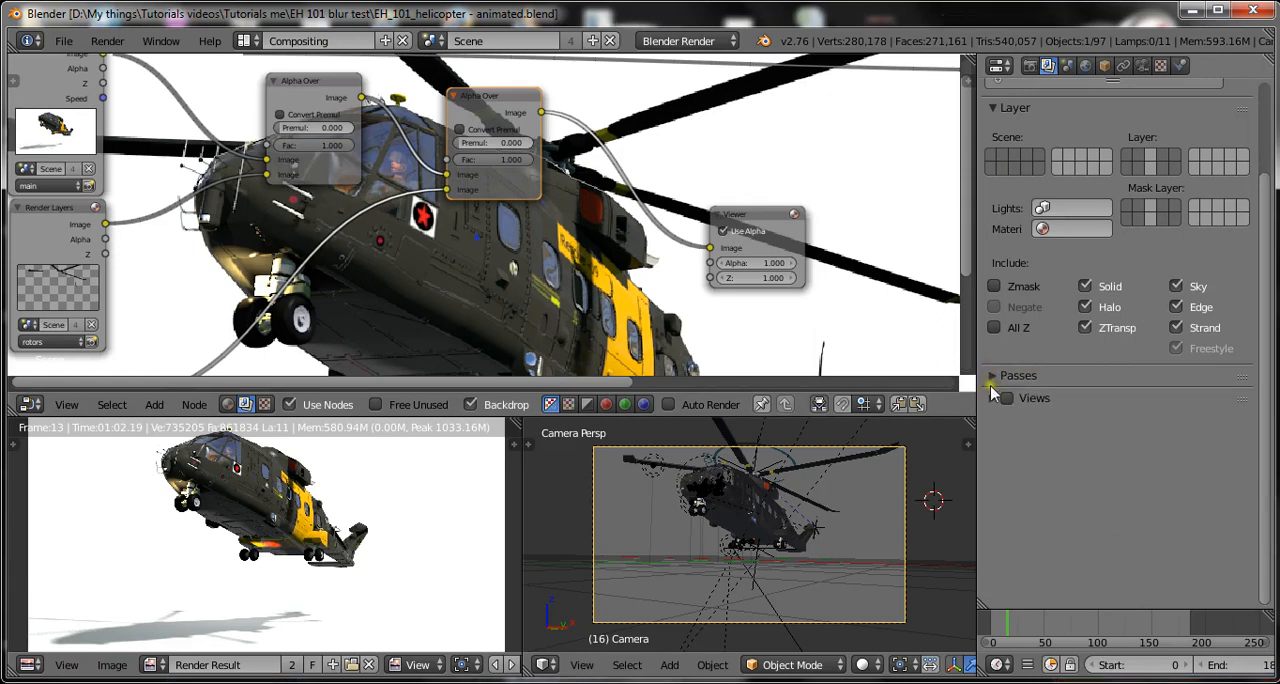
{"action": "scroll", "coordinate": [991, 390], "scroll_direction": "up", "scroll_amount": 1}
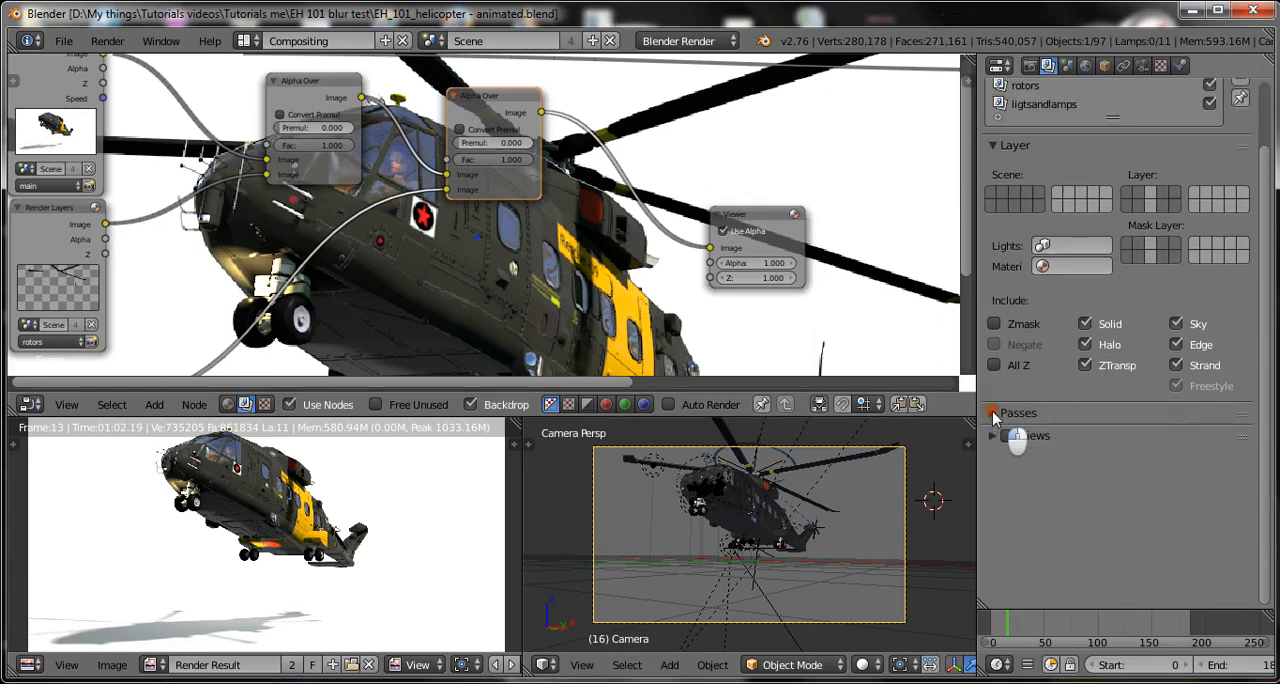
{"action": "left_click", "coordinate": [991, 414]}
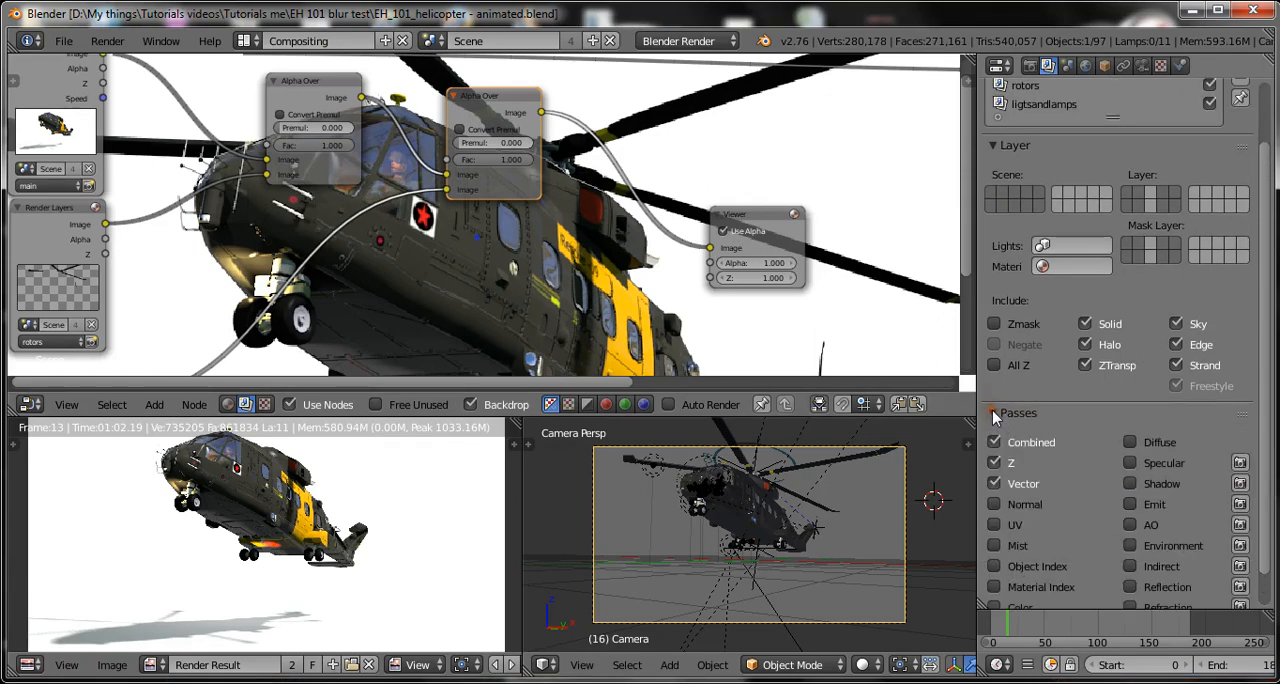
Switch the main render layer's Vector pass off and back on, and save over the blend file.
{"action": "left_click", "coordinate": [994, 484]}
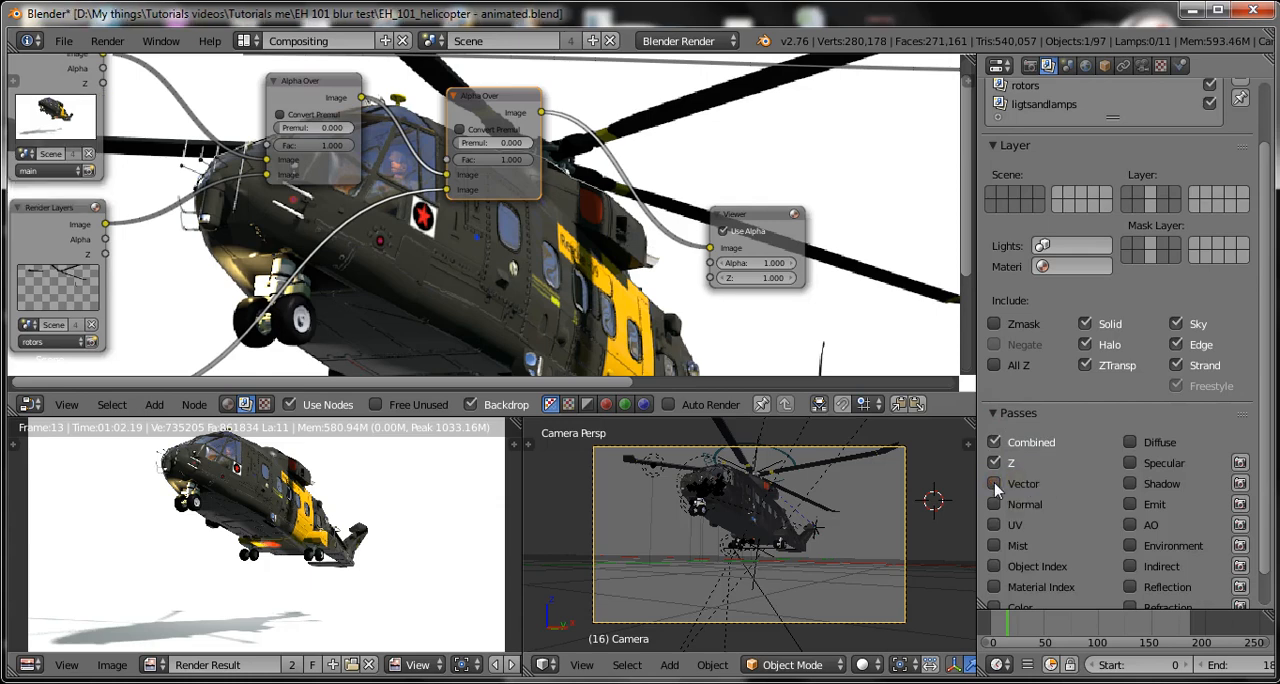
{"action": "left_click", "coordinate": [994, 484]}
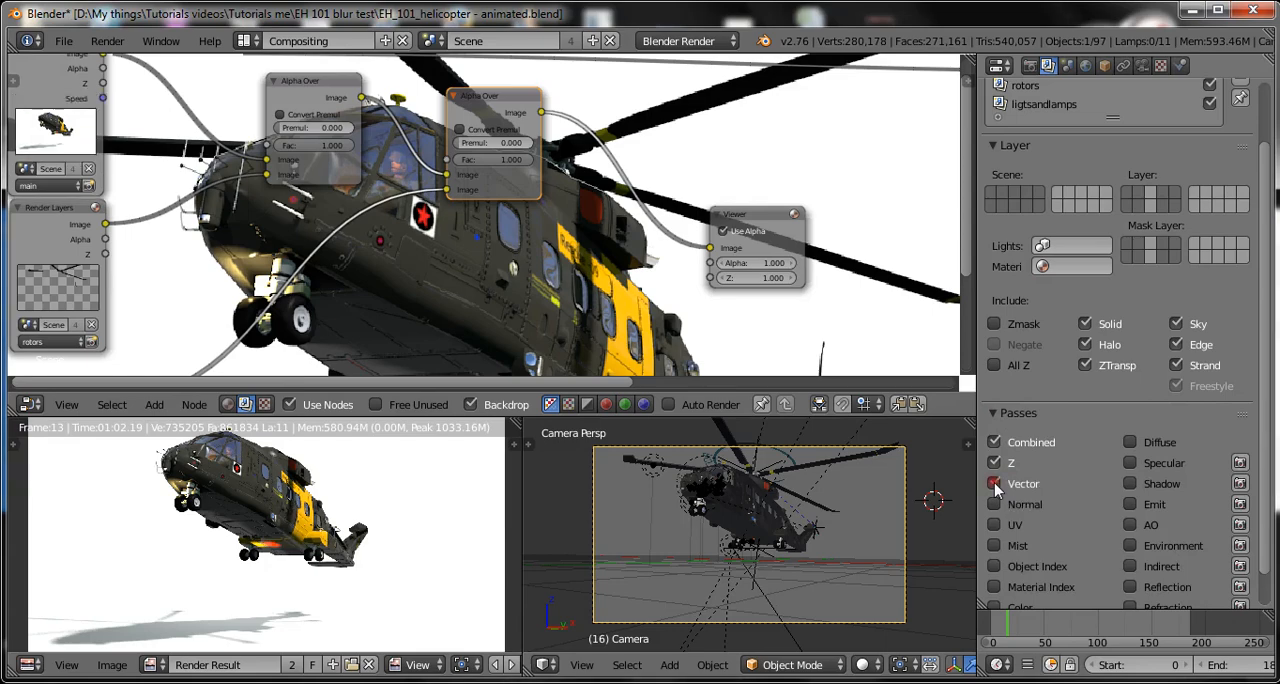
{"action": "key", "text": "ctrl+s"}
{"action": "left_click", "coordinate": [1015, 490]}
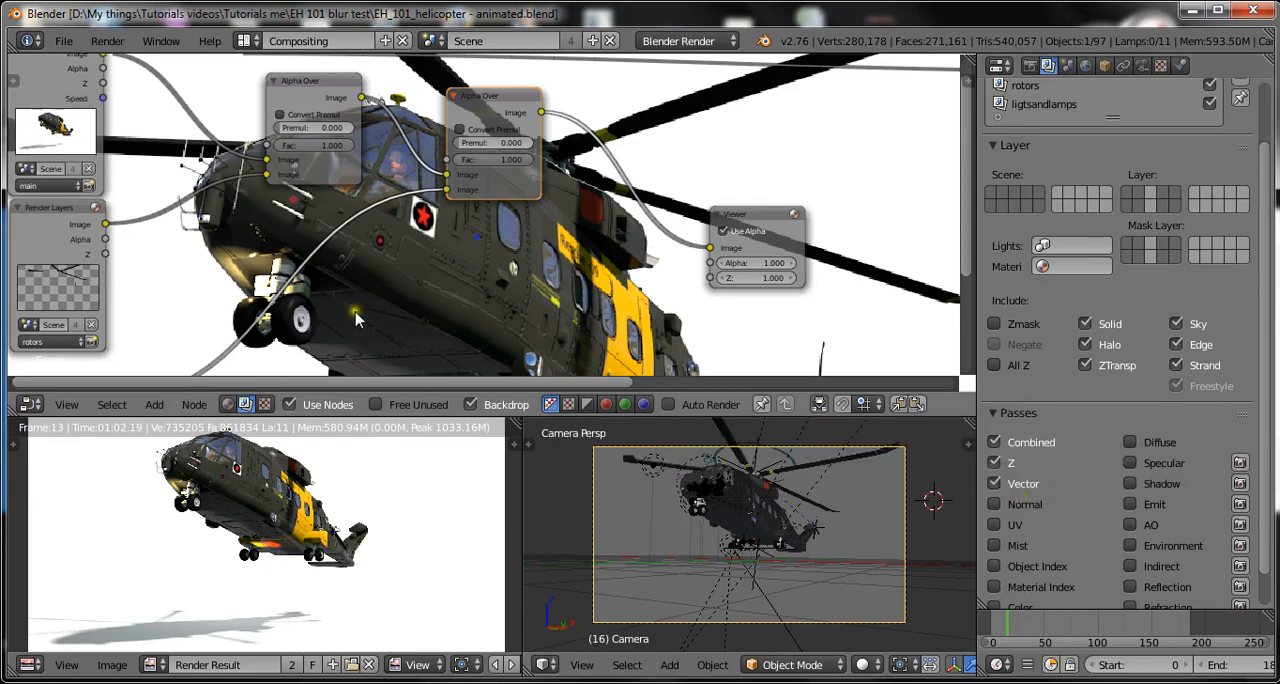
Inspect the Speed output on the main Render Layers node and save over the existing blend file.
{"action": "scroll", "coordinate": [215, 190], "scroll_direction": "up", "scroll_amount": 1}
{"action": "middle_click_drag", "start_coordinate": [215, 190], "coordinate": [365, 297]}
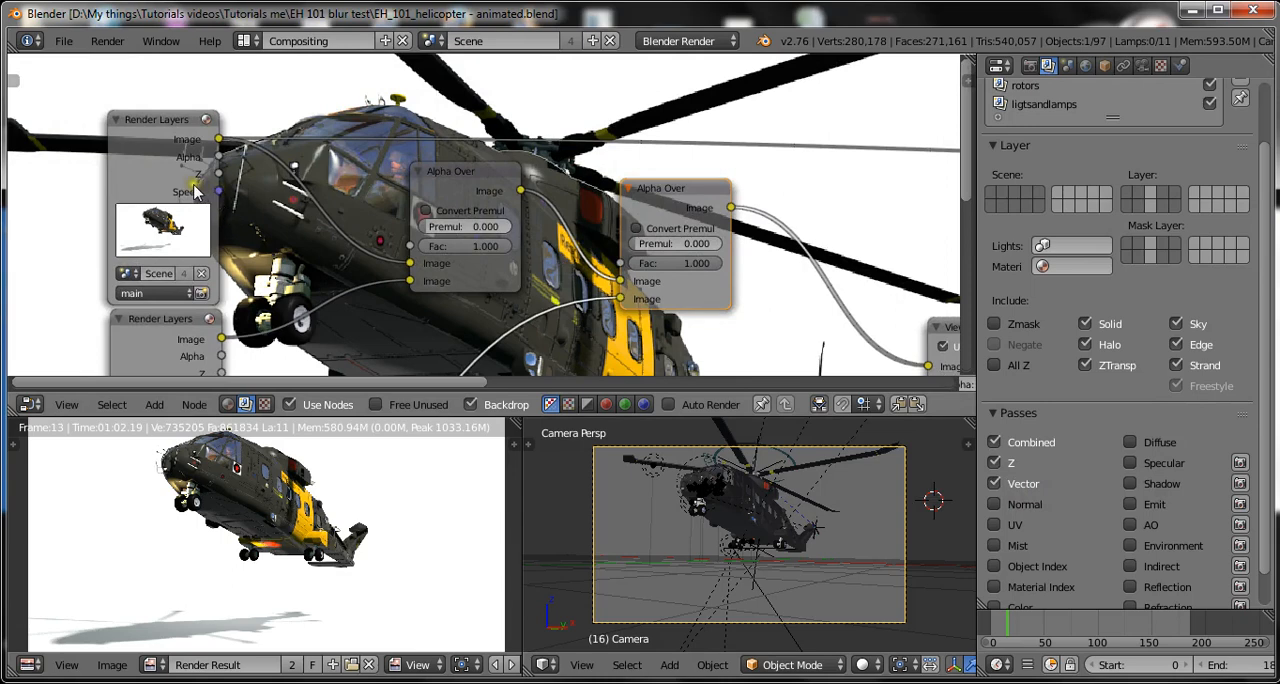
{"action": "scroll", "coordinate": [330, 215], "scroll_direction": "down", "scroll_amount": 2}
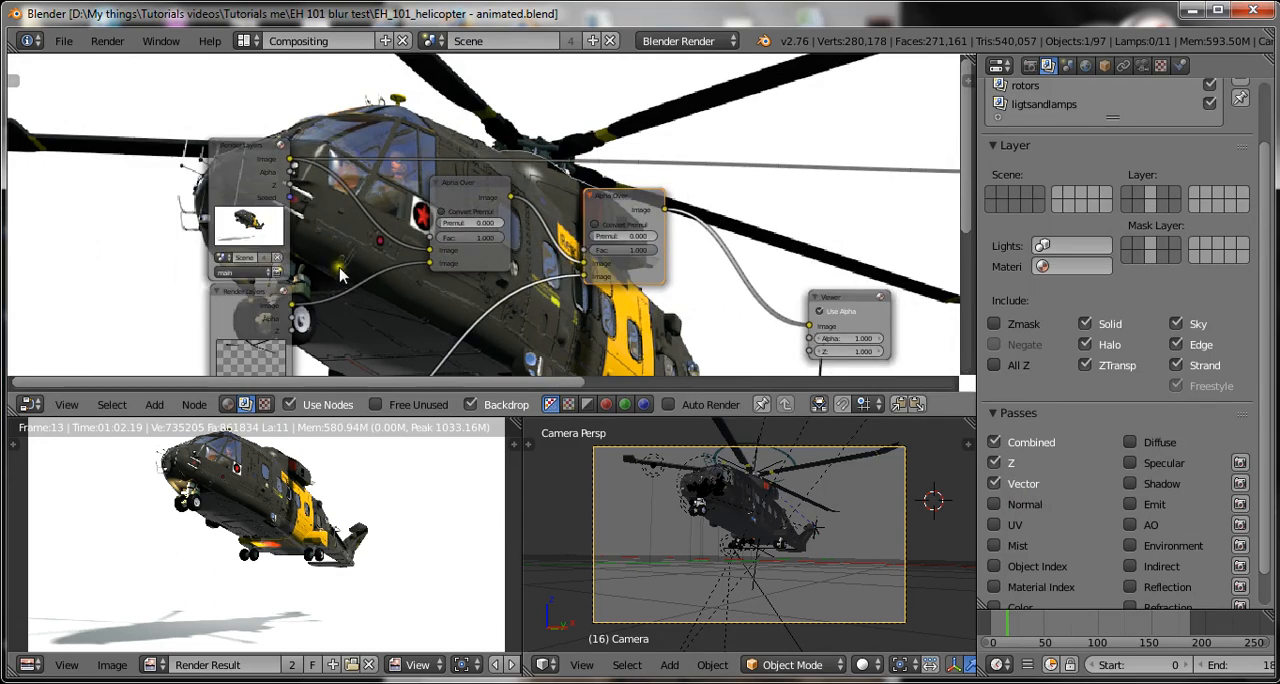
{"action": "scroll", "coordinate": [286, 207], "scroll_direction": "up", "scroll_amount": 2}
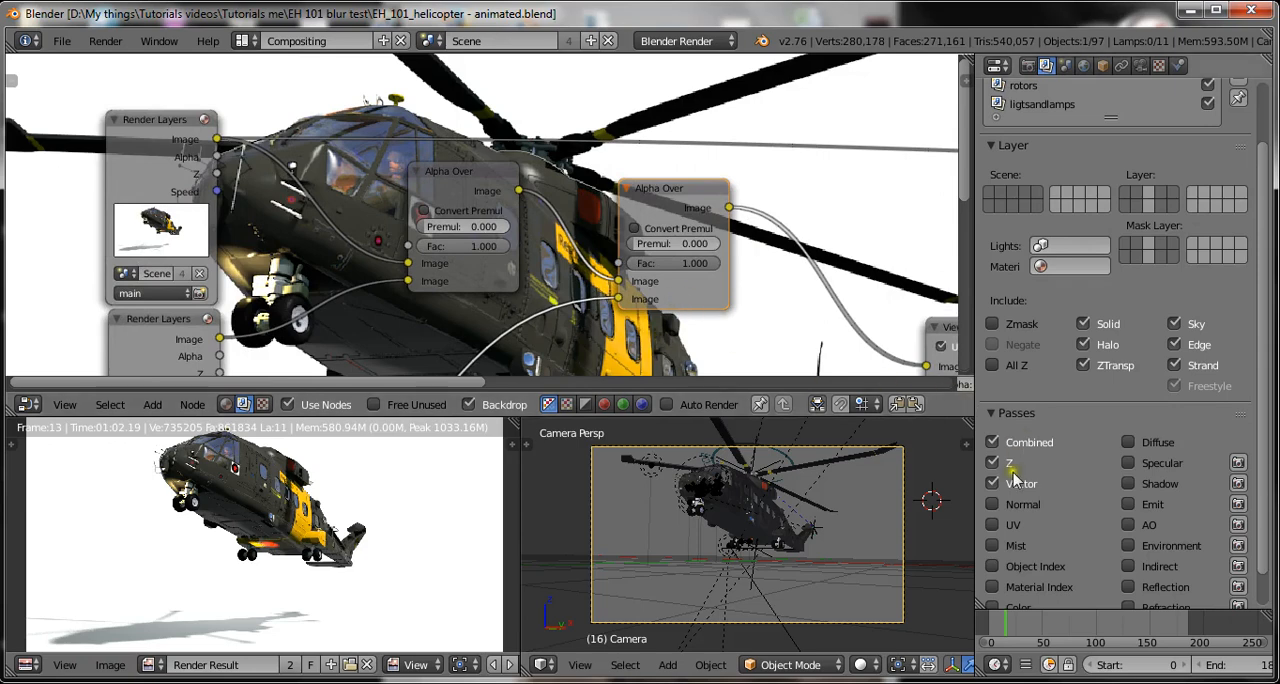
{"action": "key", "text": "ctrl+s"}
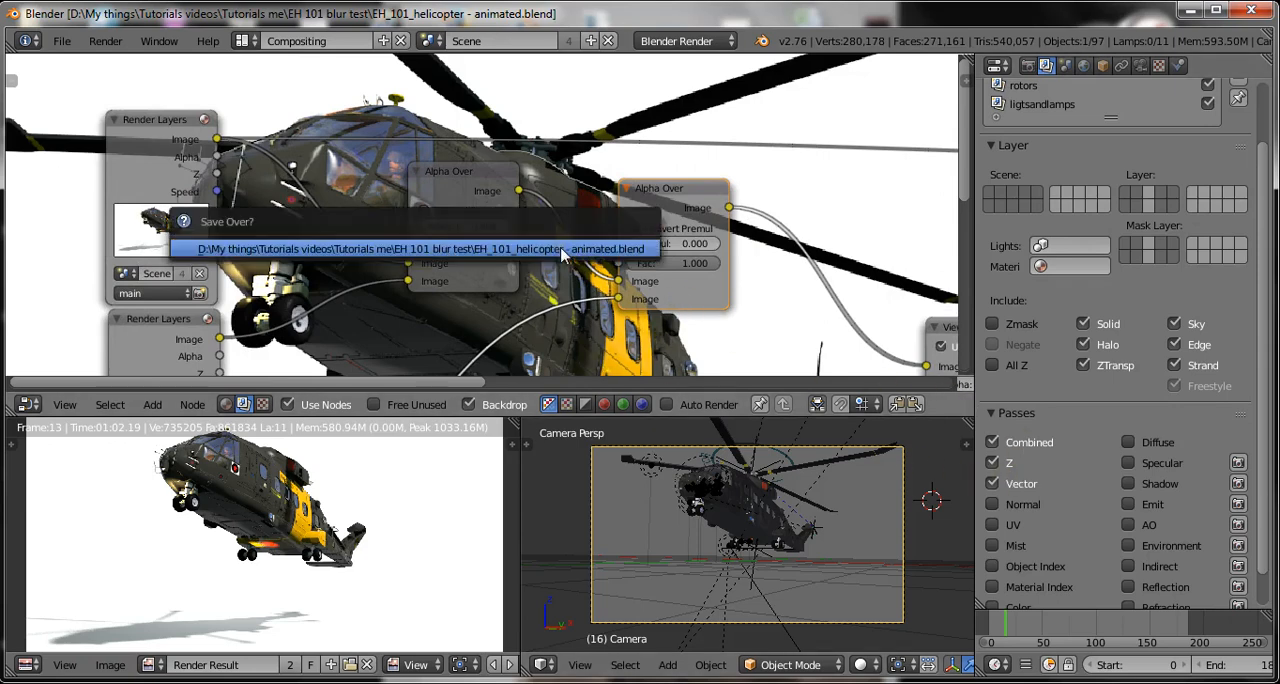
{"action": "left_click", "coordinate": [527, 254]}
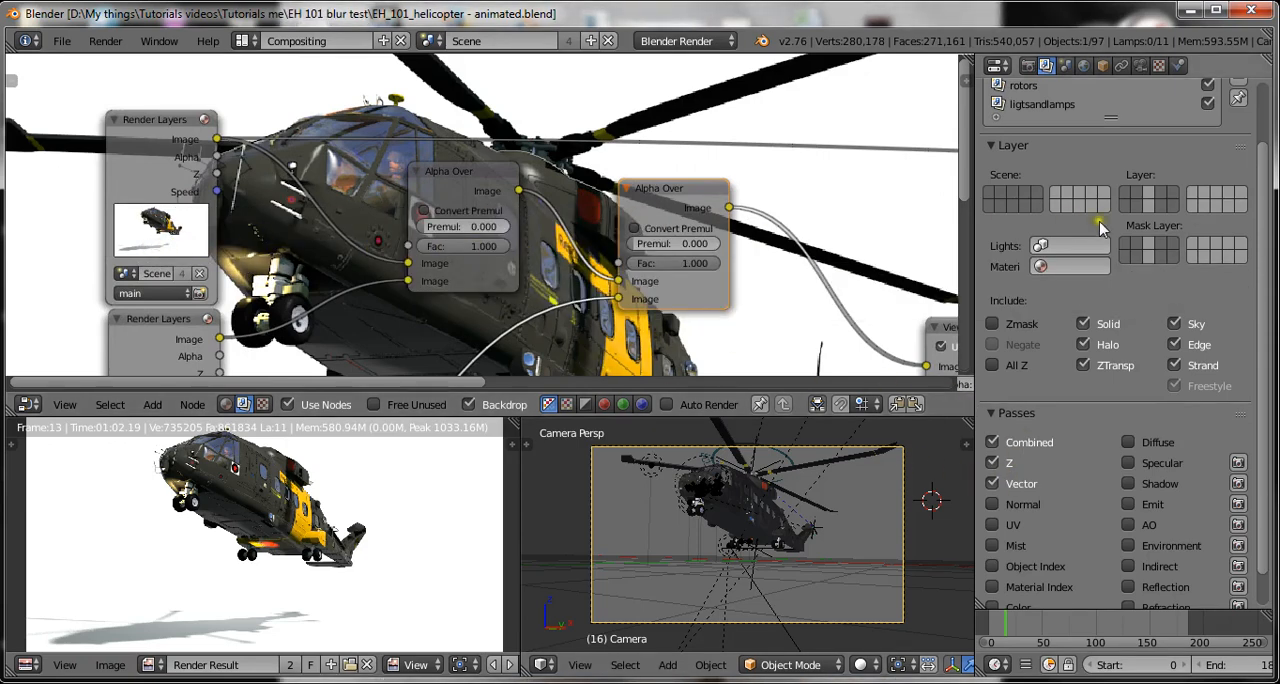
Enable the Vector pass and disable the Z pass for the rotors render layer, and save over the blend file.
{"action": "scroll", "coordinate": [1050, 130], "scroll_direction": "up", "scroll_amount": 3}
{"action": "double_click", "coordinate": [1030, 155]}
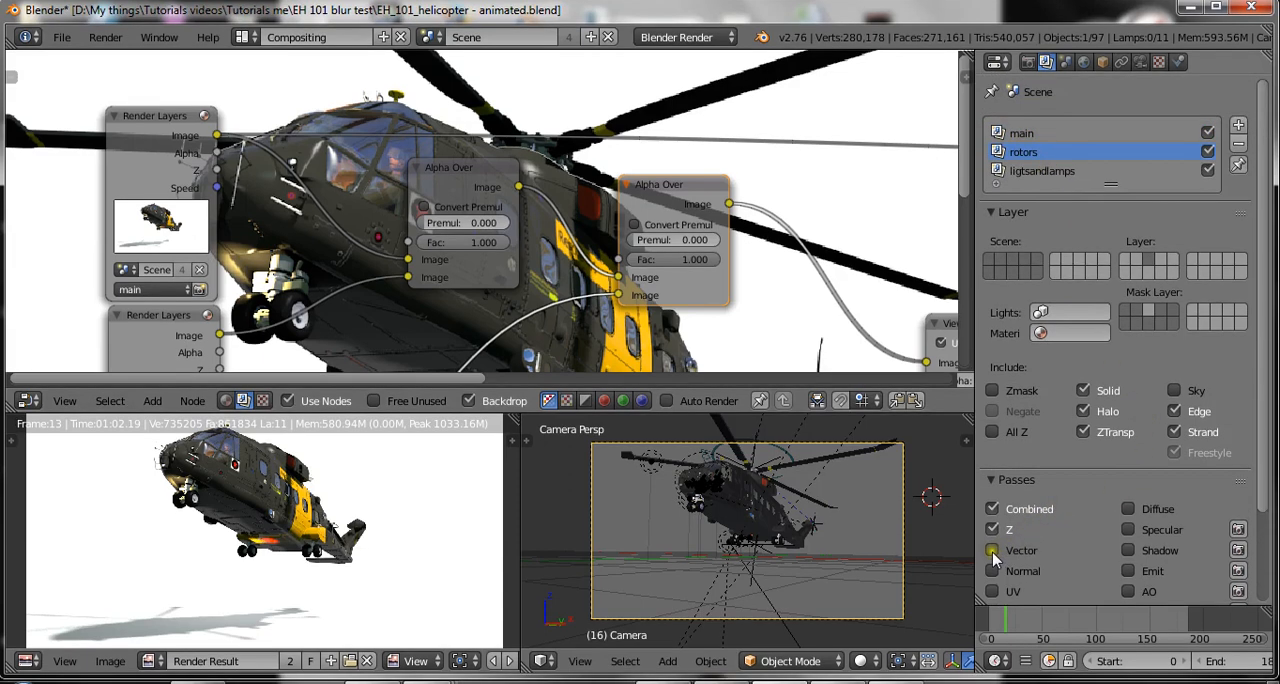
{"action": "left_click", "coordinate": [1015, 555]}
{"action": "key", "text": "ctrl+s"}
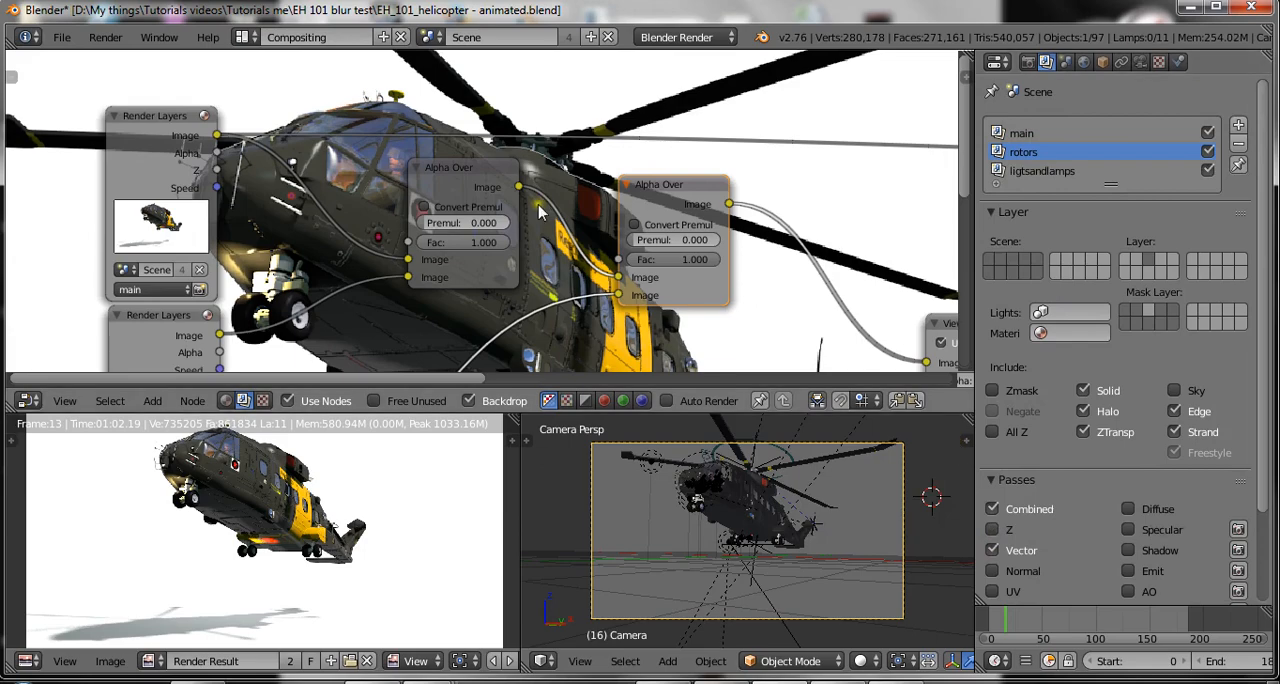
{"action": "scroll", "coordinate": [505, 258], "scroll_direction": "down", "scroll_amount": 2}
{"action": "middle_click_drag", "start_coordinate": [527, 282], "coordinate": [411, 244]}
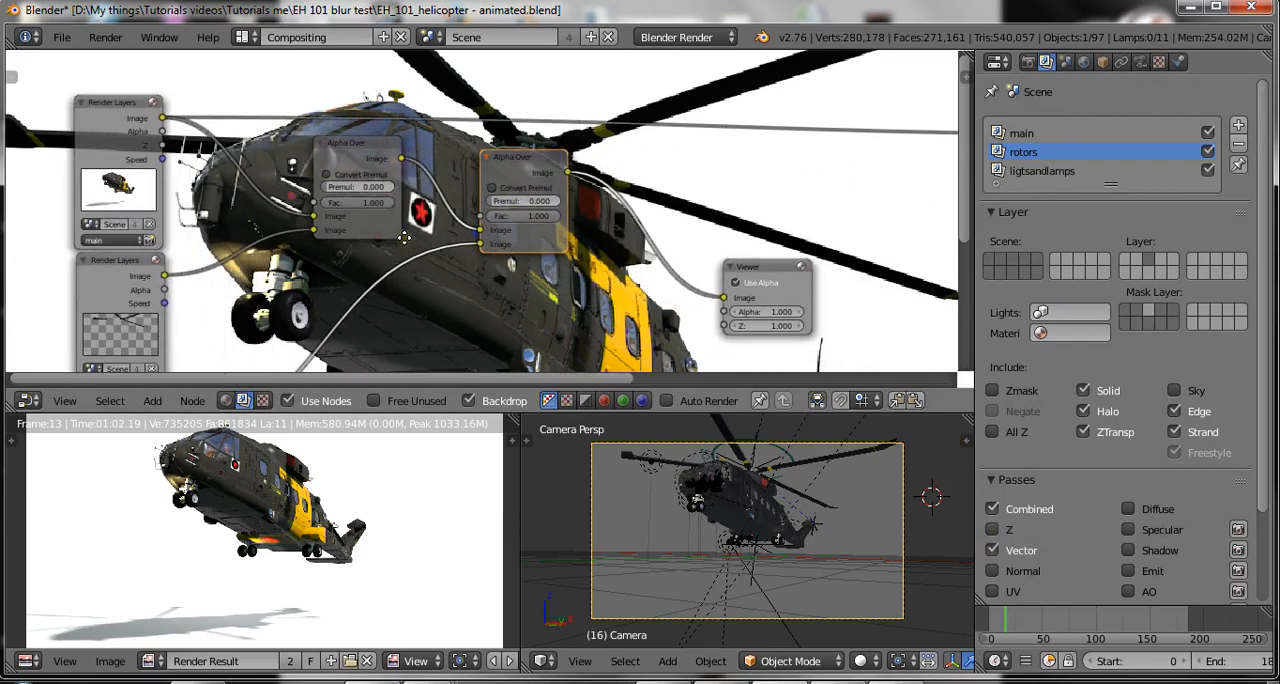
{"action": "middle_click_drag", "start_coordinate": [518, 269], "coordinate": [611, 236]}
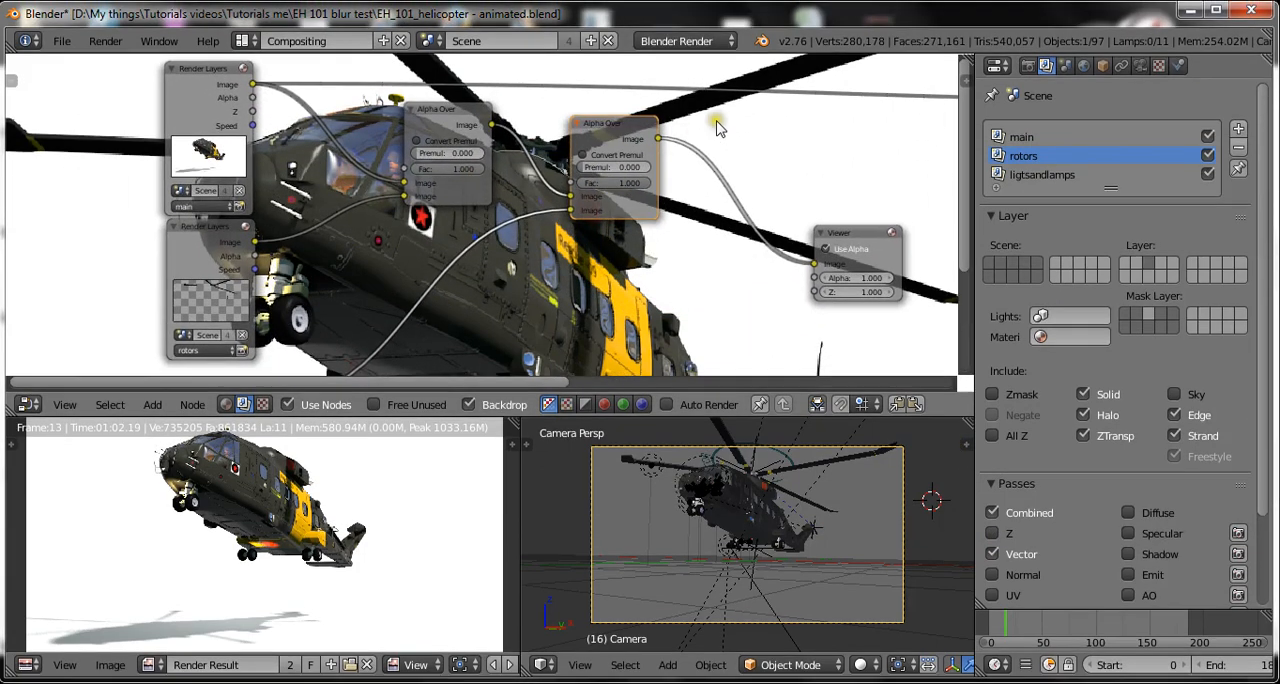
{"action": "scroll", "coordinate": [330, 188], "scroll_direction": "up", "scroll_amount": 3}
{"action": "scroll", "coordinate": [590, 246], "scroll_direction": "down", "scroll_amount": 2}
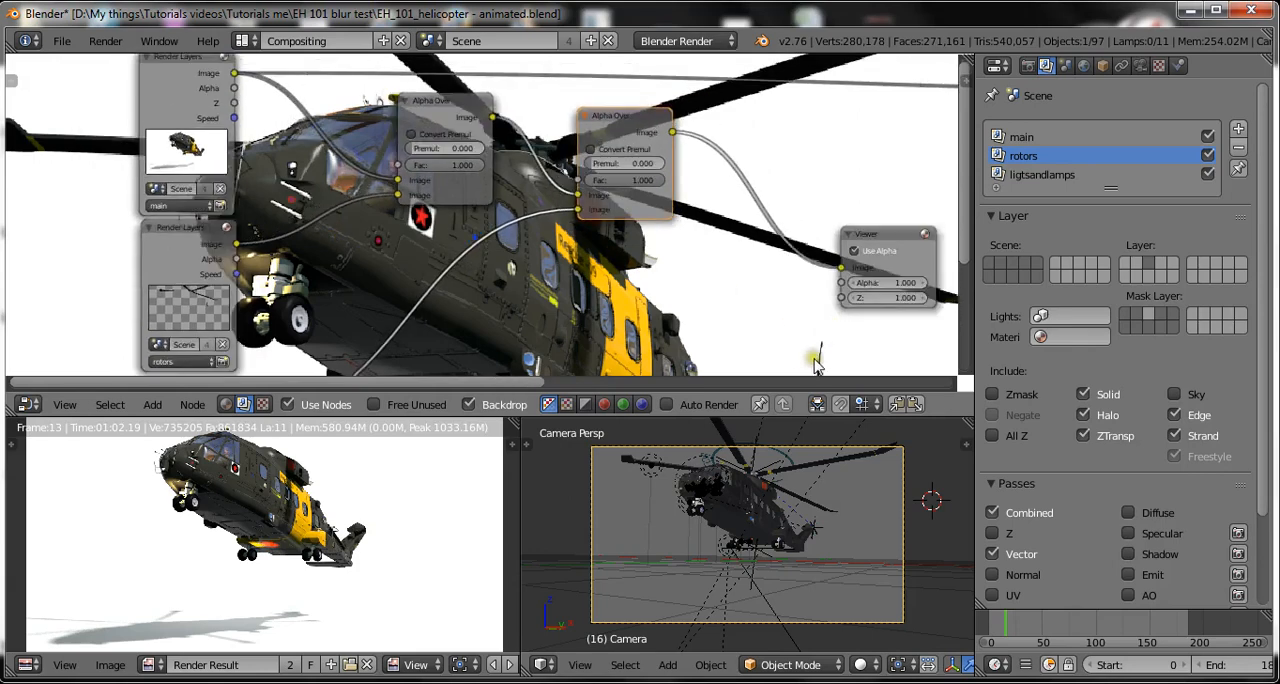
{"action": "key", "text": "ctrl+s"}
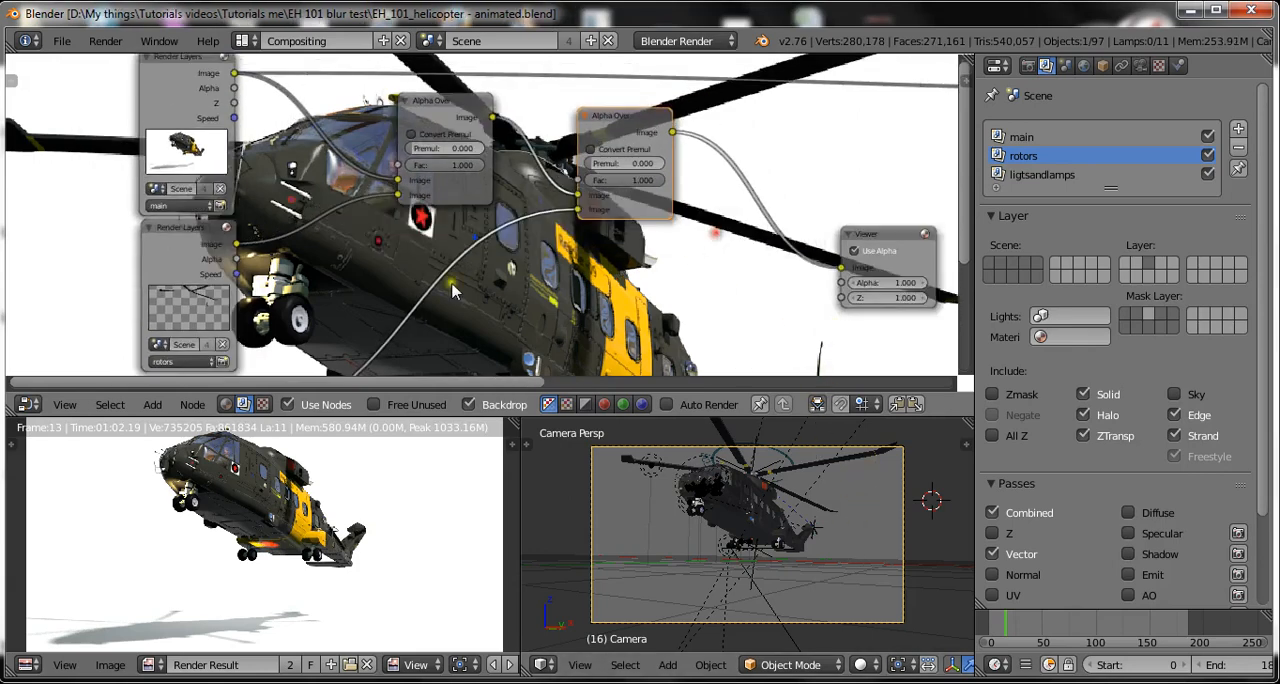
Shift the first Alpha Over node aside and insert a Vector Blur node on the link from the ligtsandlamps render layer.
{"action": "scroll", "coordinate": [305, 280], "scroll_direction": "up", "scroll_amount": 1}
{"action": "left_click_drag", "start_coordinate": [441, 182], "coordinate": [511, 177]}
{"action": "key", "text": "shift+a"}
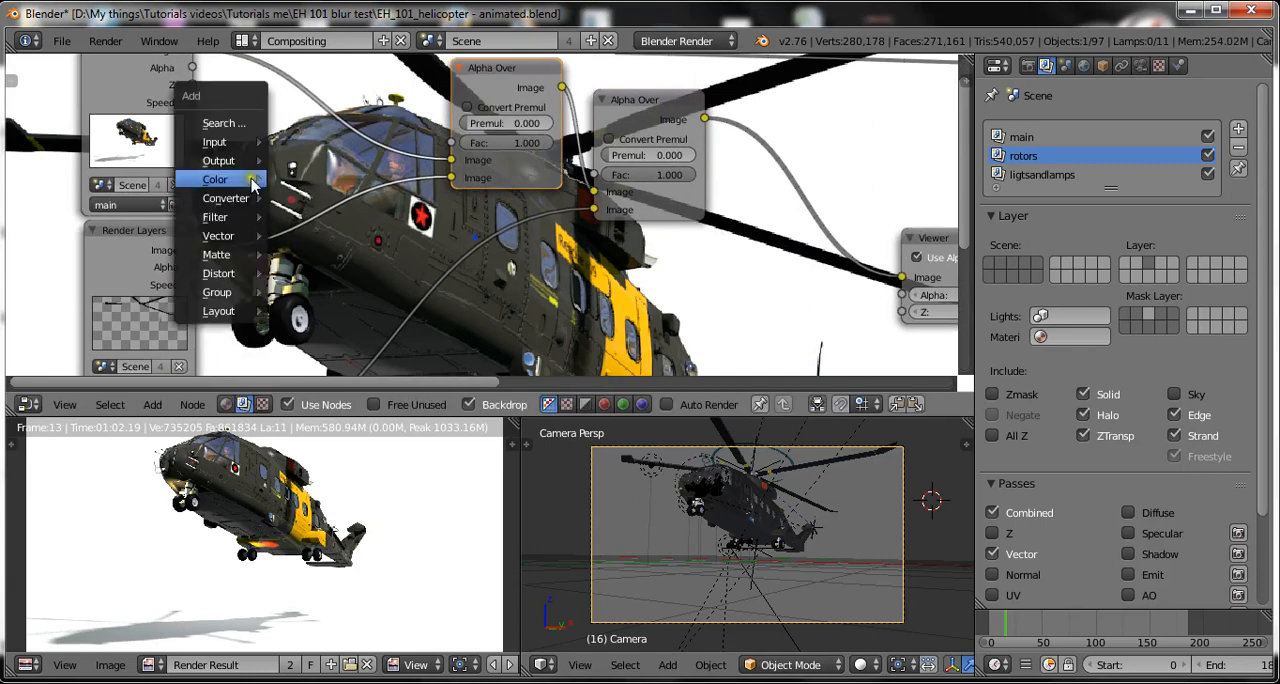
{"action": "mouse_move", "coordinate": [249, 185]}
{"action": "mouse_move", "coordinate": [245, 217]}
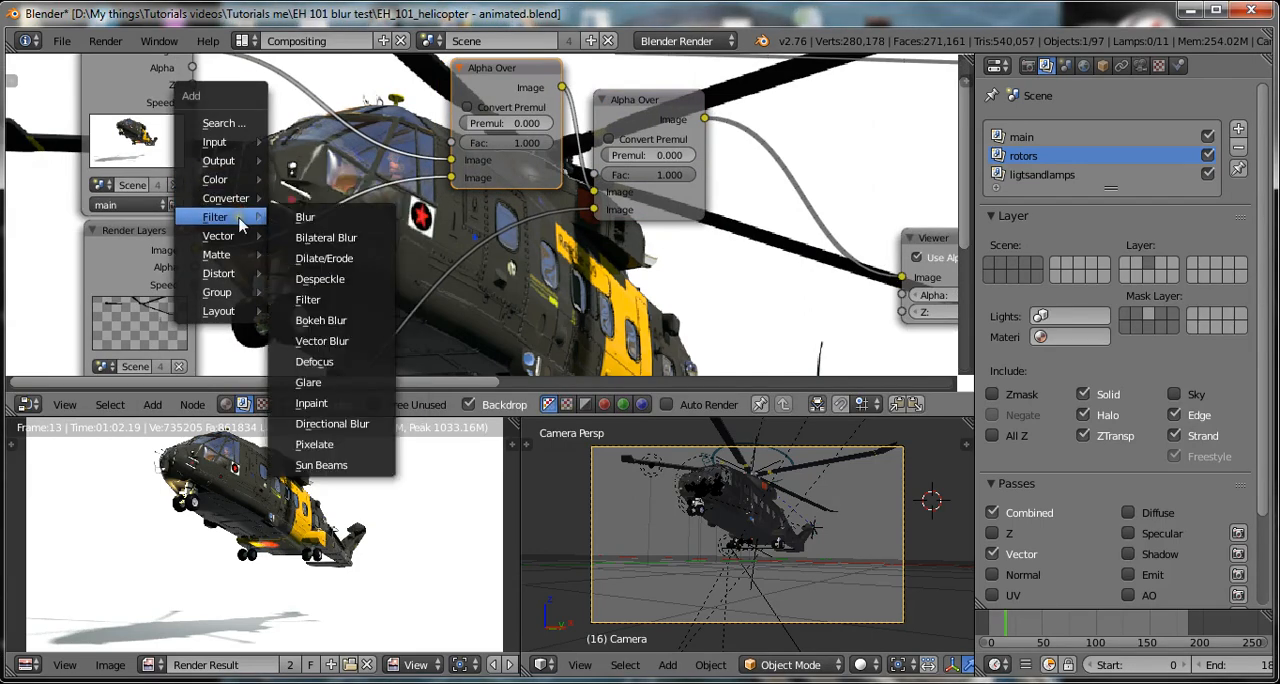
{"action": "left_click", "coordinate": [322, 343]}
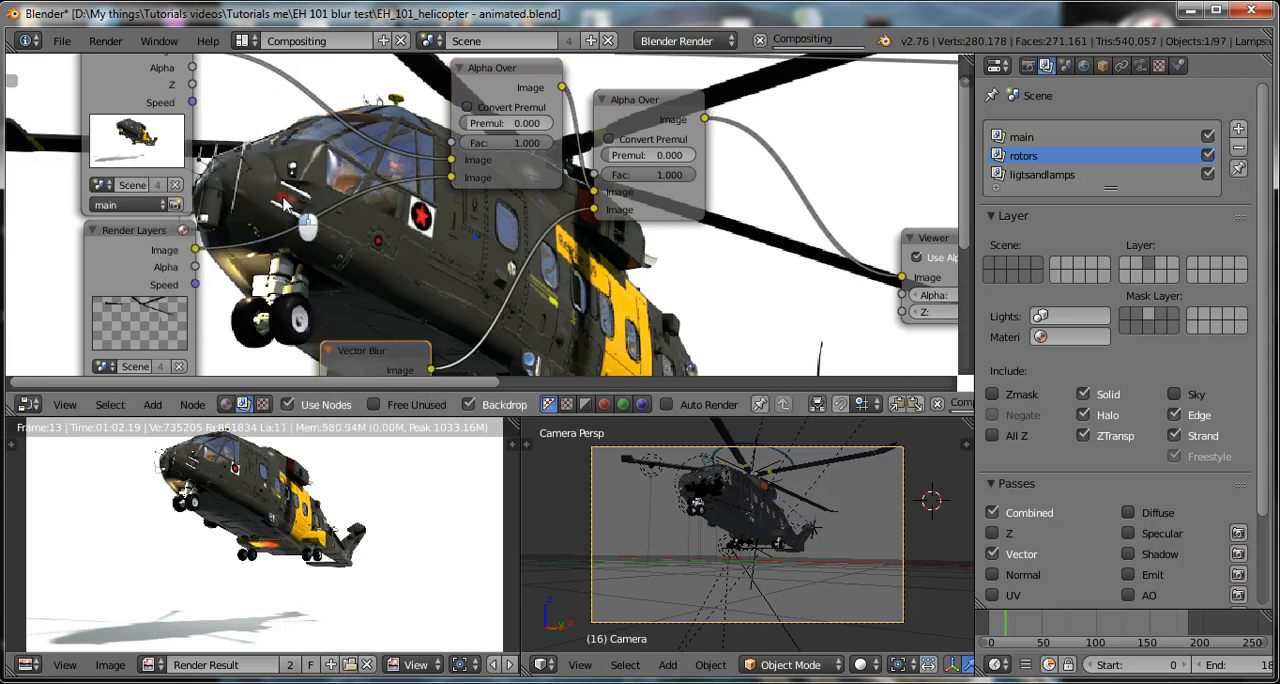
Duplicate the Vector Blur node onto the link between the rotors Render Layers node and the first Alpha Over node.
{"action": "scroll", "coordinate": [400, 270], "scroll_direction": "down", "scroll_amount": 3}
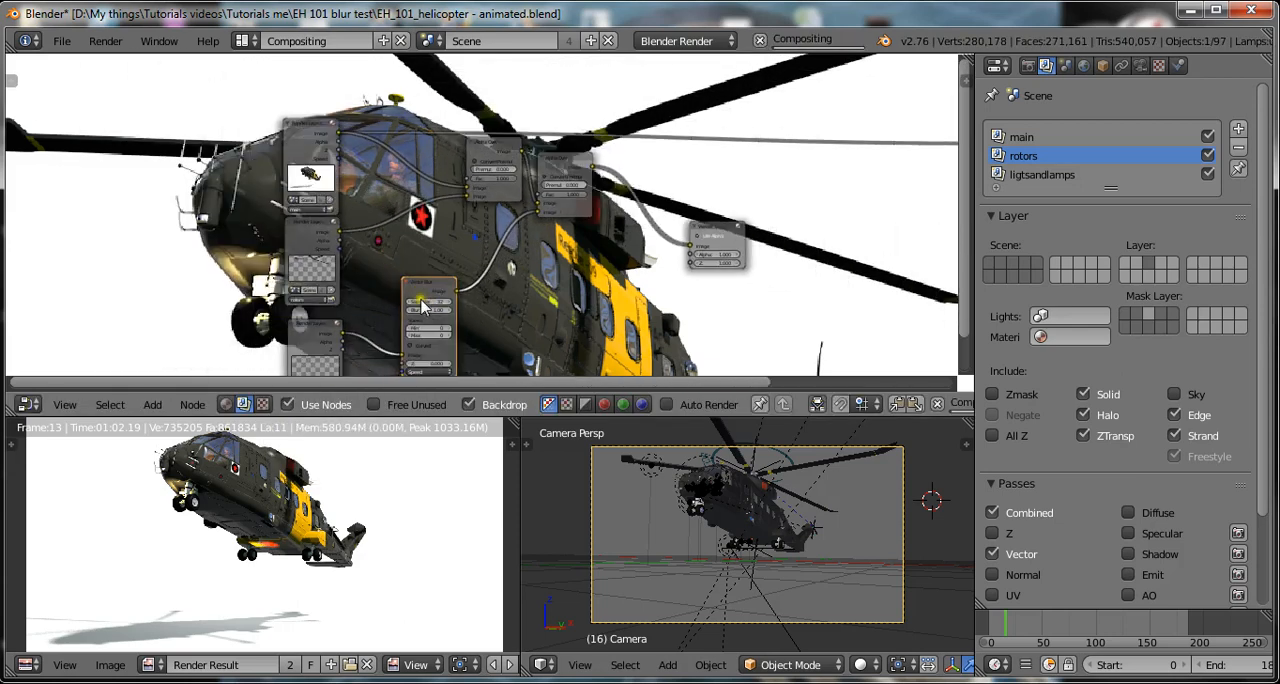
{"action": "key", "text": "shift+d"}
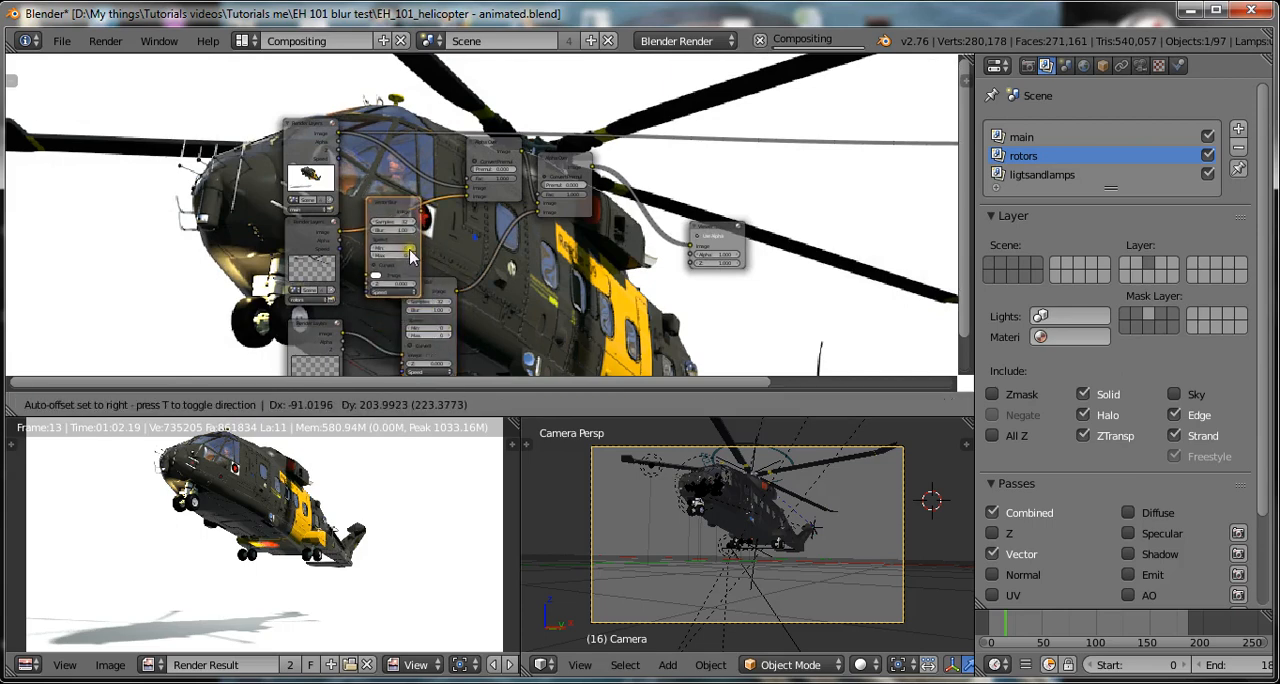
{"action": "left_click", "coordinate": [416, 249]}
Detach and delete the original Vector Blur node on the ligtsandlamps branch, and save over the existing blend file.
{"action": "left_click_drag", "start_coordinate": [361, 333], "coordinate": [538, 216]}
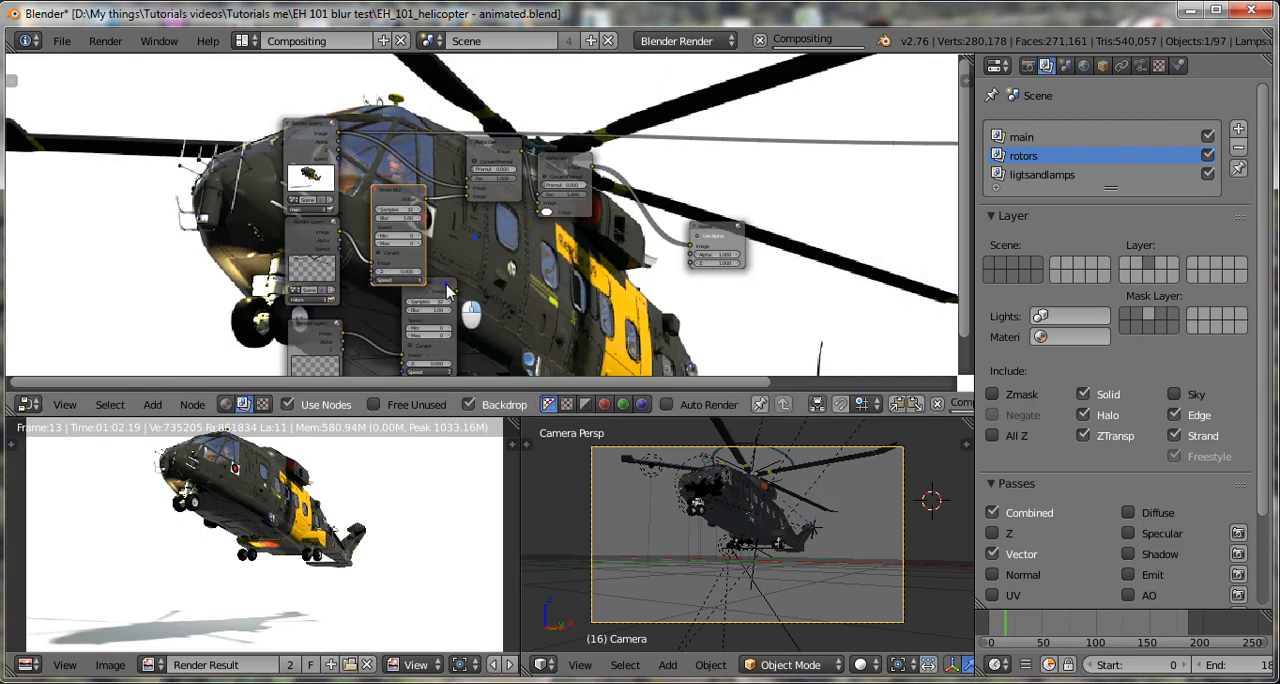
{"action": "left_click", "coordinate": [447, 290]}
{"action": "key", "text": "x"}
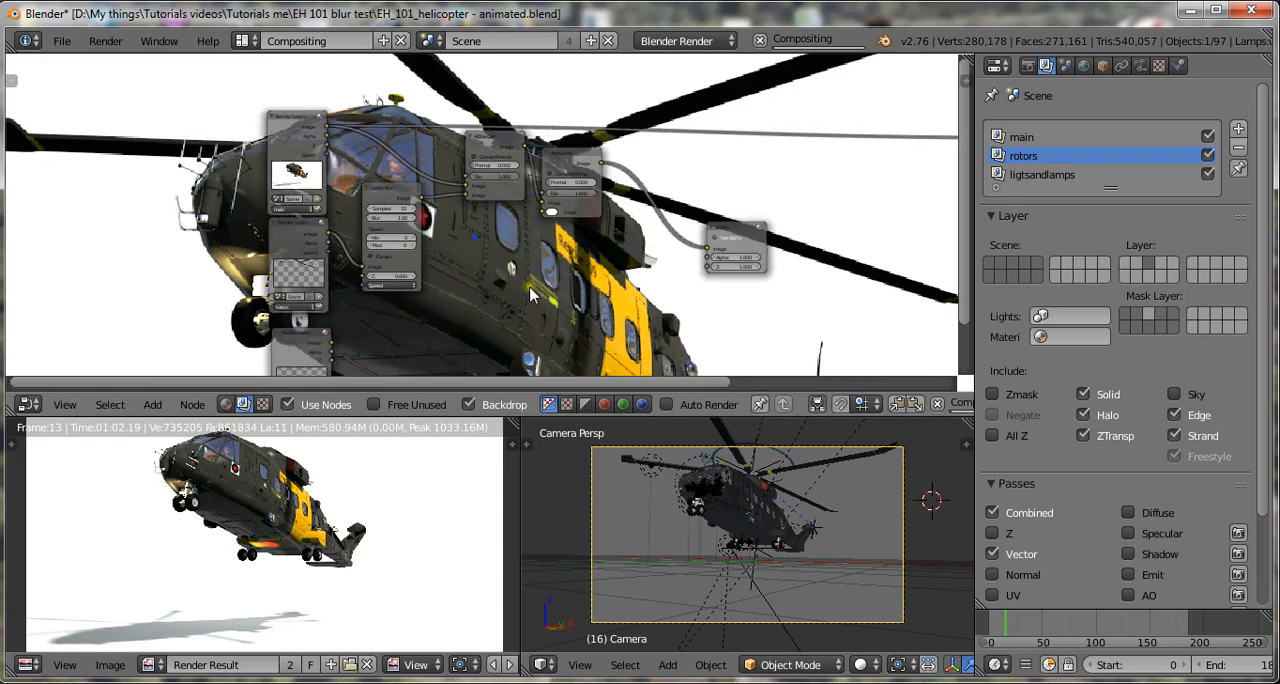
{"action": "scroll", "coordinate": [528, 292], "scroll_direction": "up", "scroll_amount": 1}
{"action": "key", "text": "ctrl+s"}
{"action": "scroll", "coordinate": [530, 292], "scroll_direction": "up", "scroll_amount": 1}
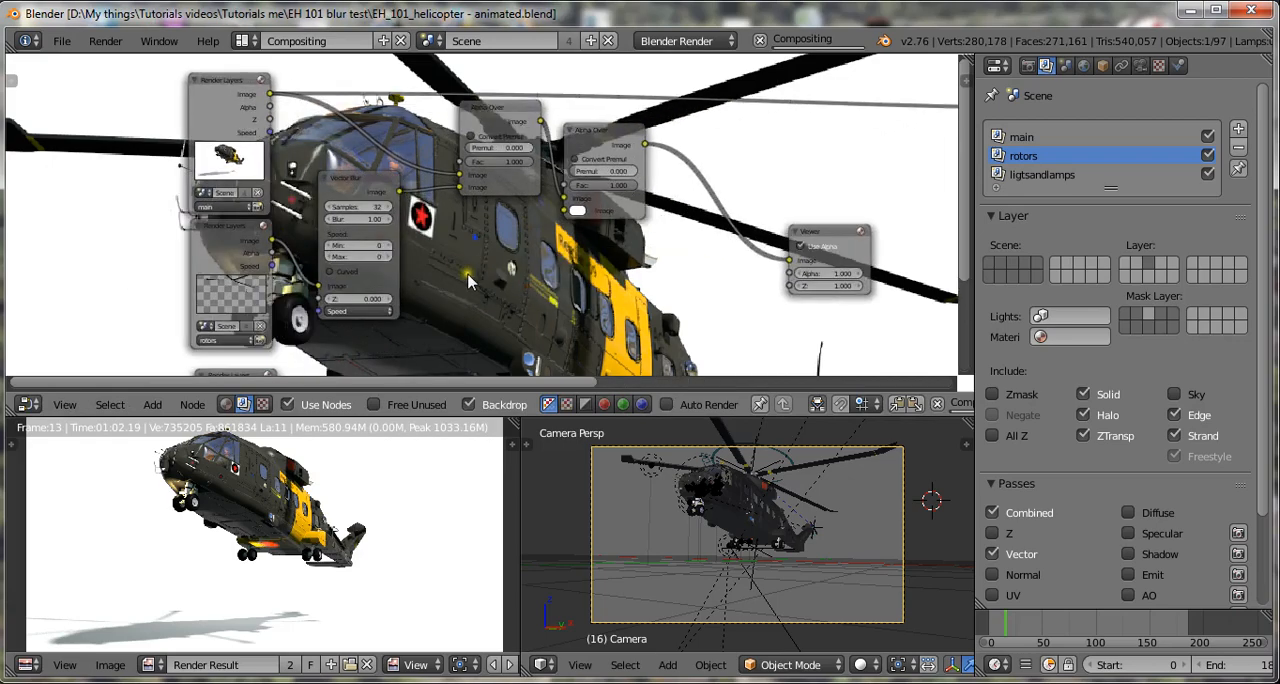
Link the rotors Render Layers node's Speed output to the Vector Blur node's Speed input and save over the blend file.
{"action": "scroll", "coordinate": [488, 288], "scroll_direction": "up", "scroll_amount": 2}
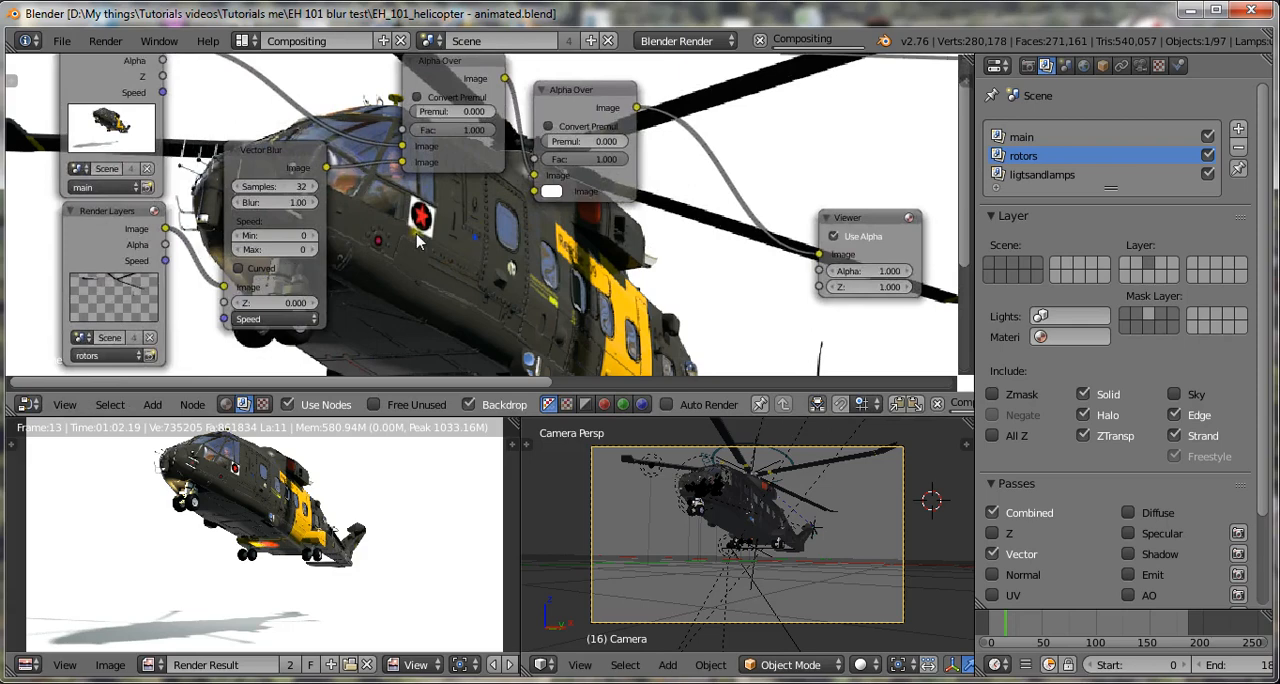
{"action": "key", "text": "ctrl+s"}
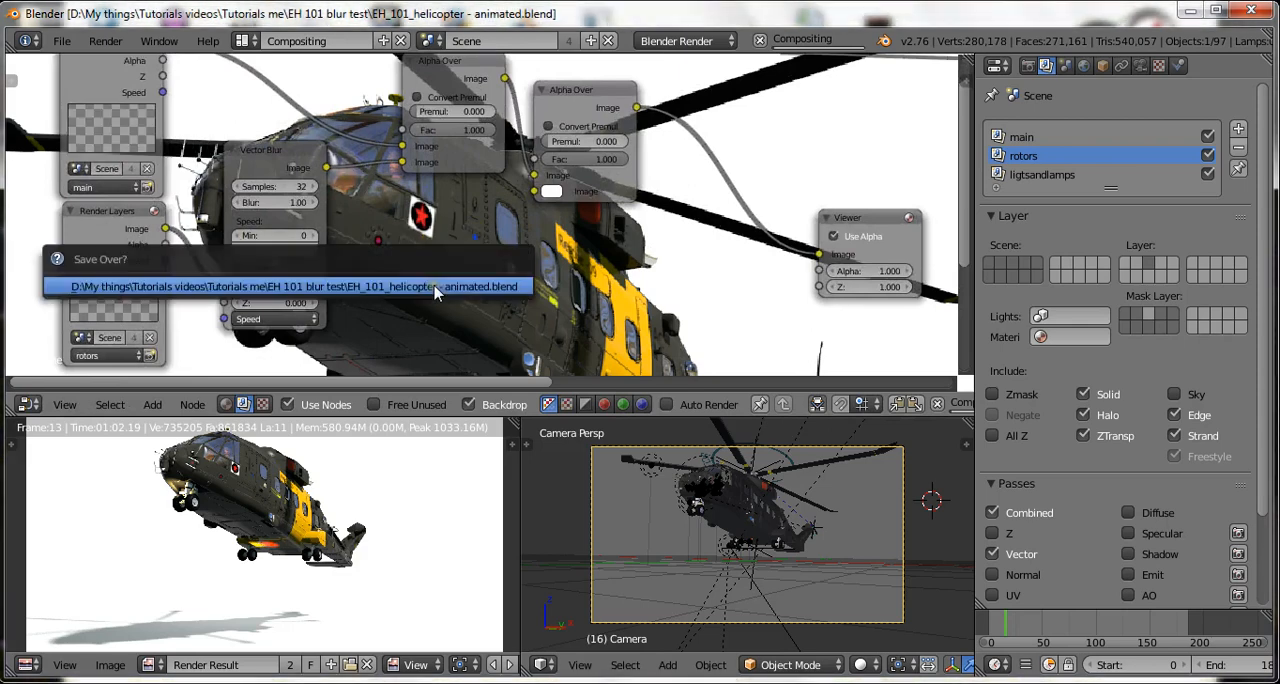
{"action": "left_click", "coordinate": [434, 288]}
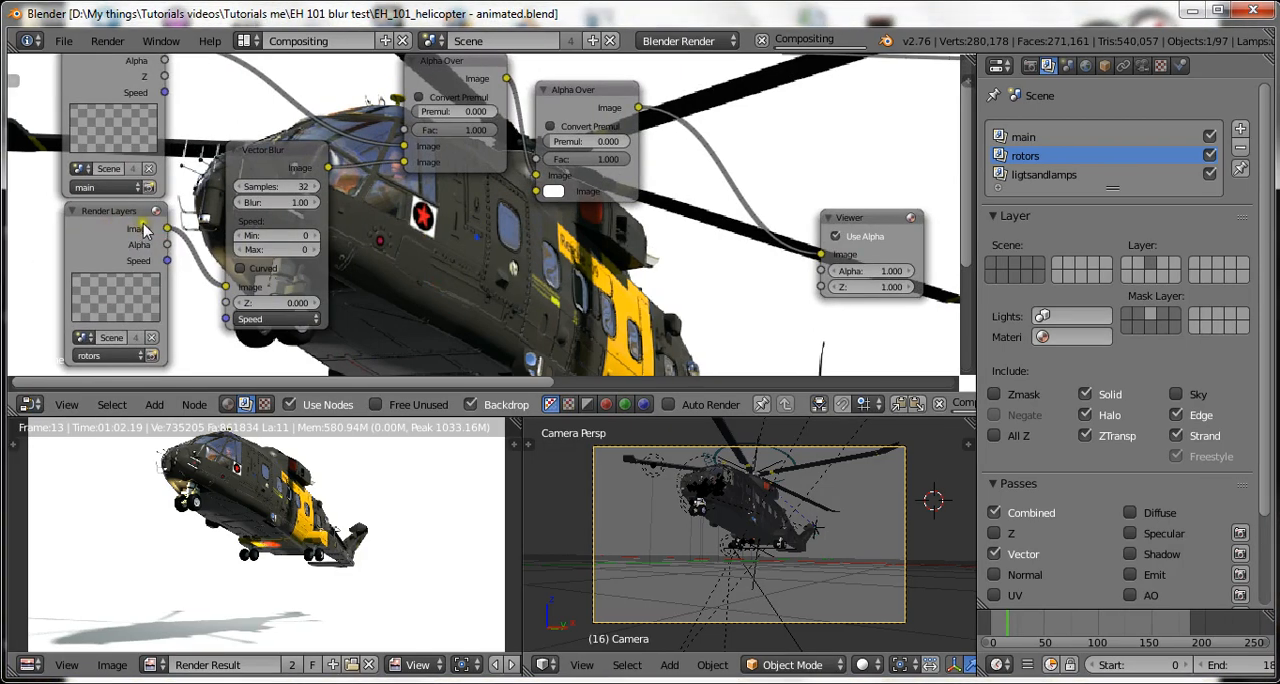
{"action": "scroll", "coordinate": [163, 252], "scroll_direction": "down", "scroll_amount": 1}
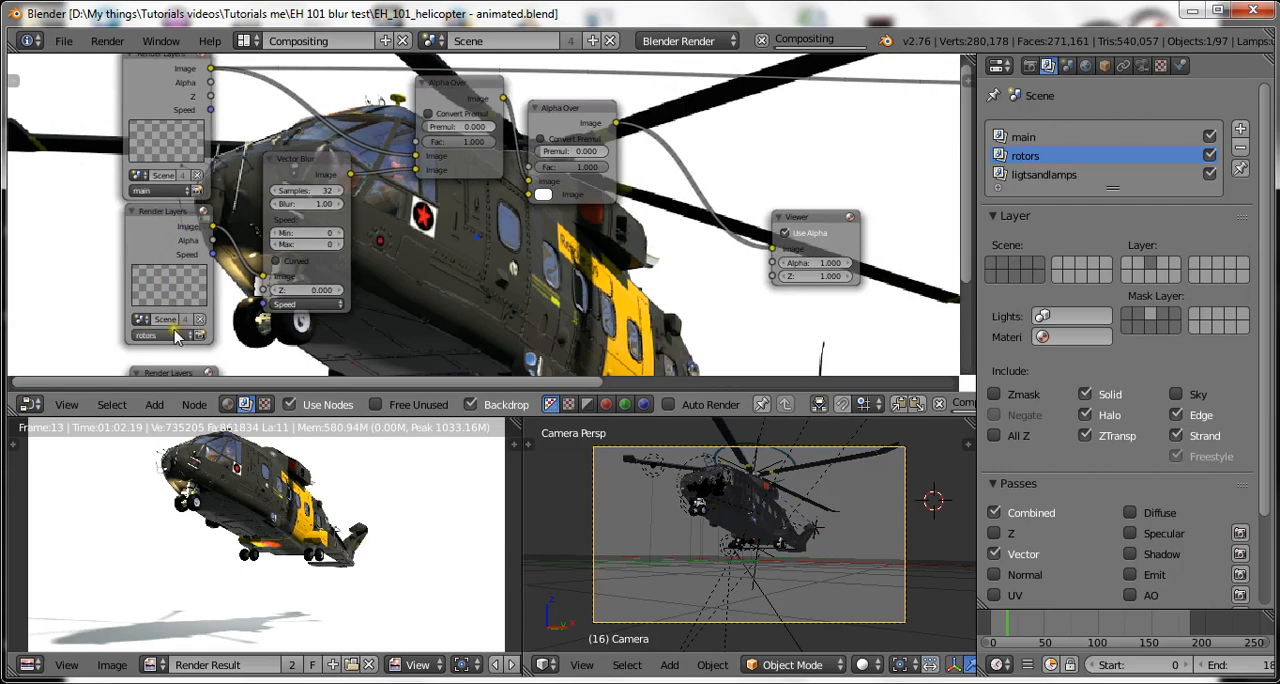
{"action": "scroll", "coordinate": [155, 234], "scroll_direction": "up", "scroll_amount": 1}
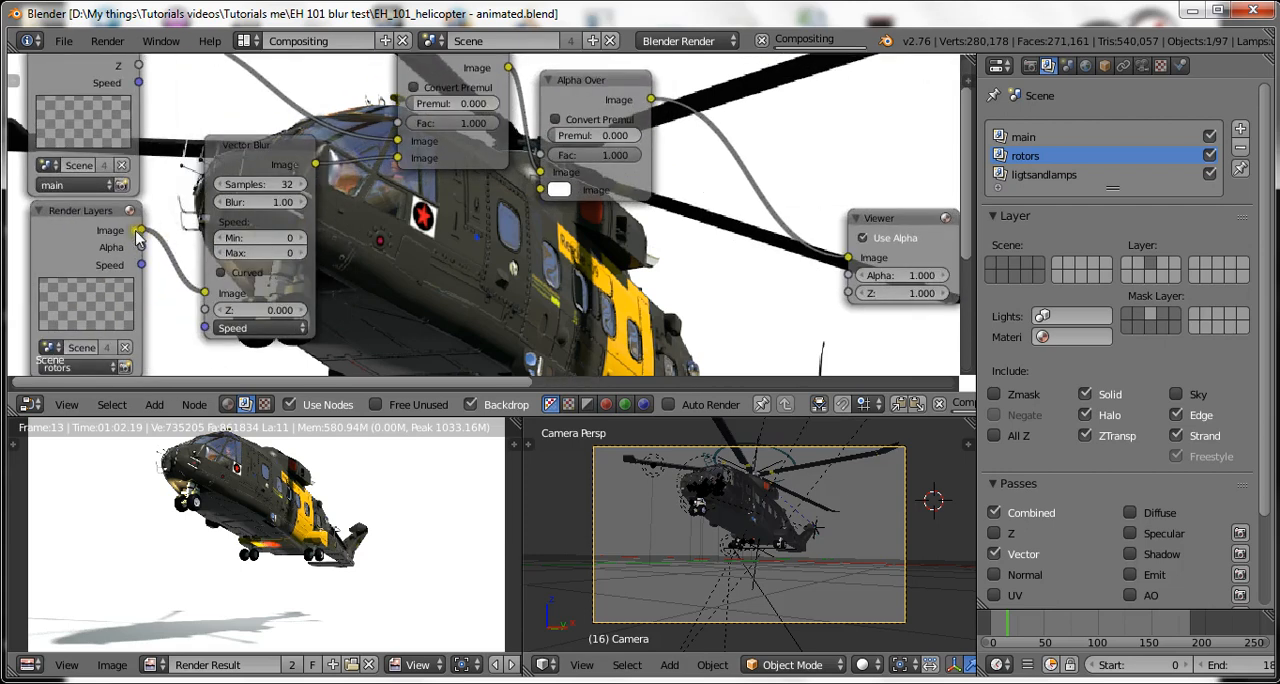
{"action": "left_click_drag", "start_coordinate": [197, 268], "coordinate": [232, 328]}
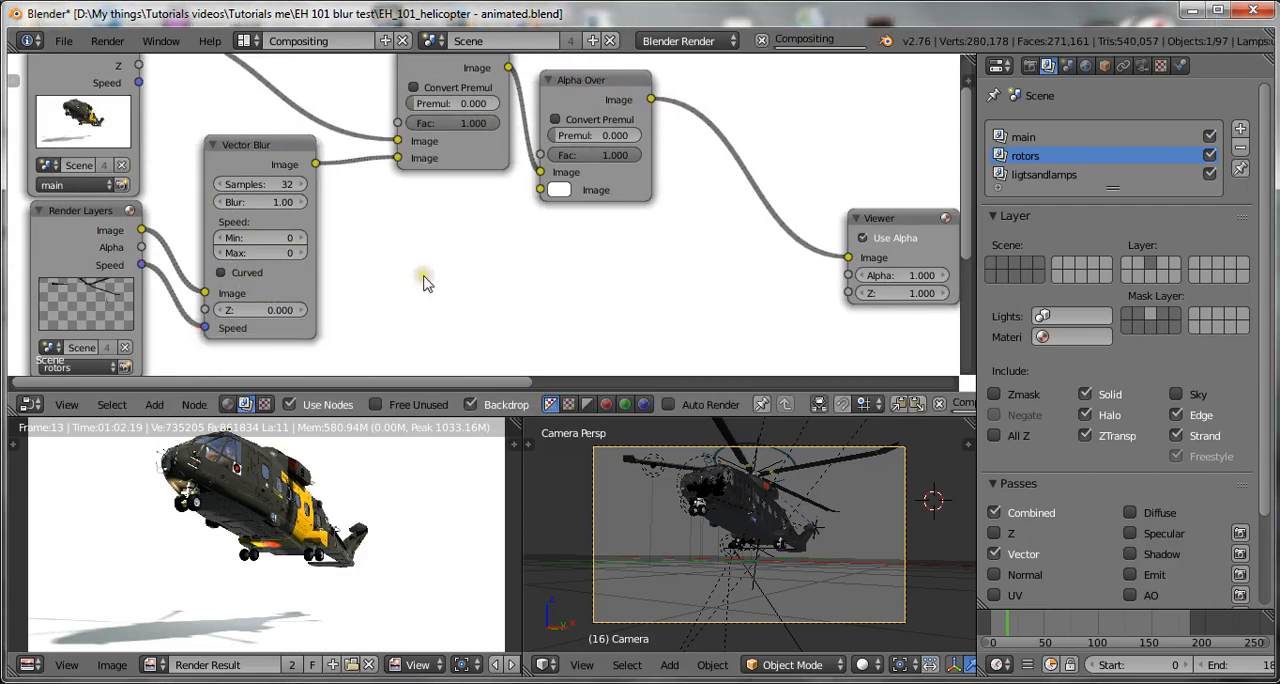
{"action": "key", "text": "ctrl+s"}
{"action": "key", "text": "Return"}
Enable the Z pass for the rotors render layer.
{"action": "scroll", "coordinate": [143, 197], "scroll_direction": "up", "scroll_amount": 2}
{"action": "scroll", "coordinate": [143, 197], "scroll_direction": "down", "scroll_amount": 3}
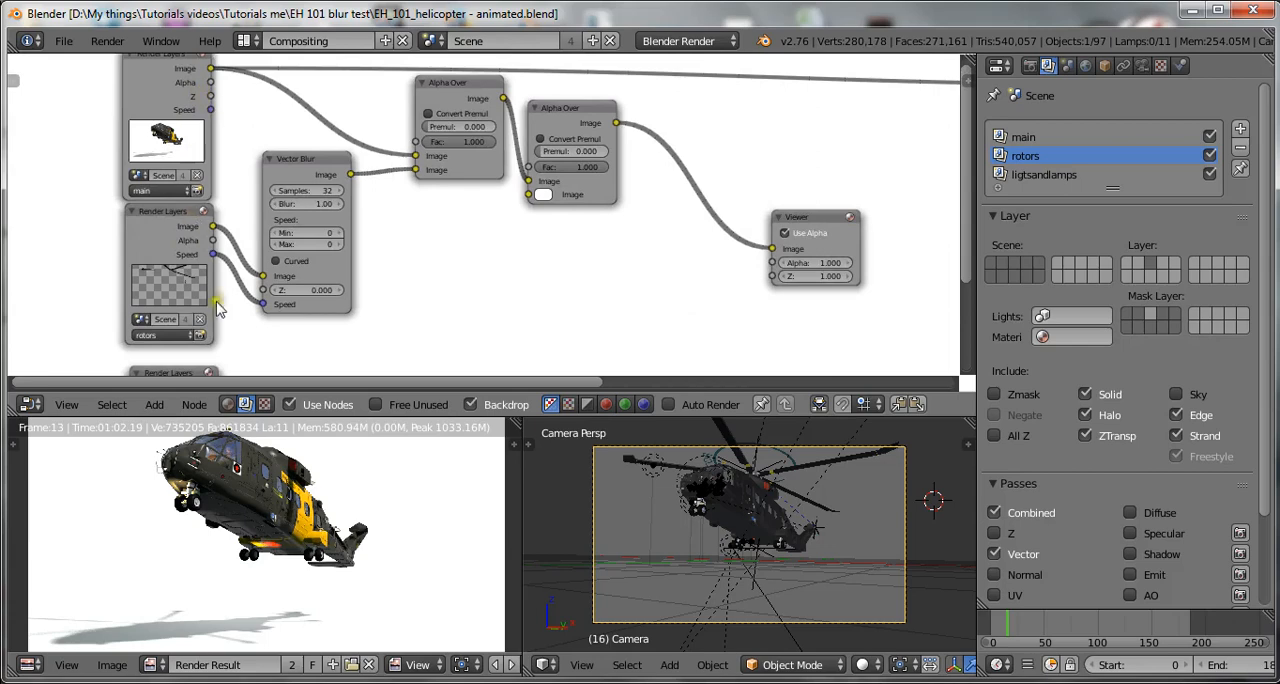
{"action": "left_click", "coordinate": [180, 240]}
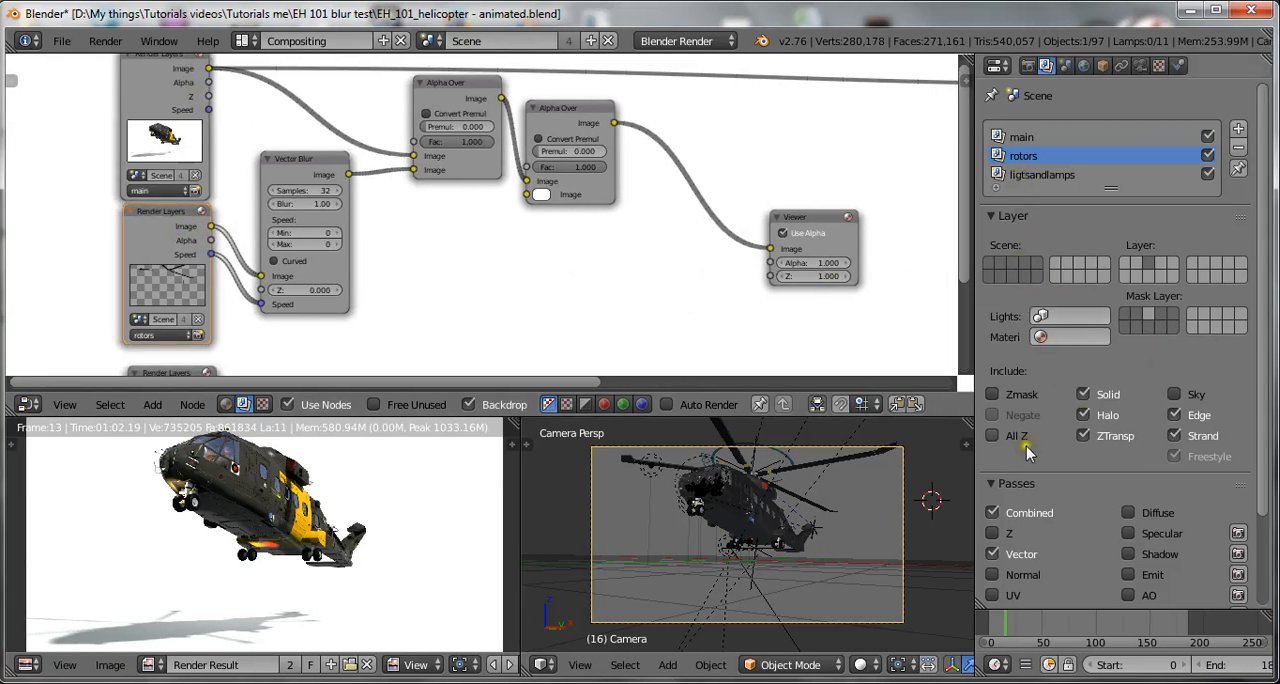
{"action": "scroll", "coordinate": [1024, 460], "scroll_direction": "down", "scroll_amount": 2}
{"action": "left_click", "coordinate": [996, 496]}
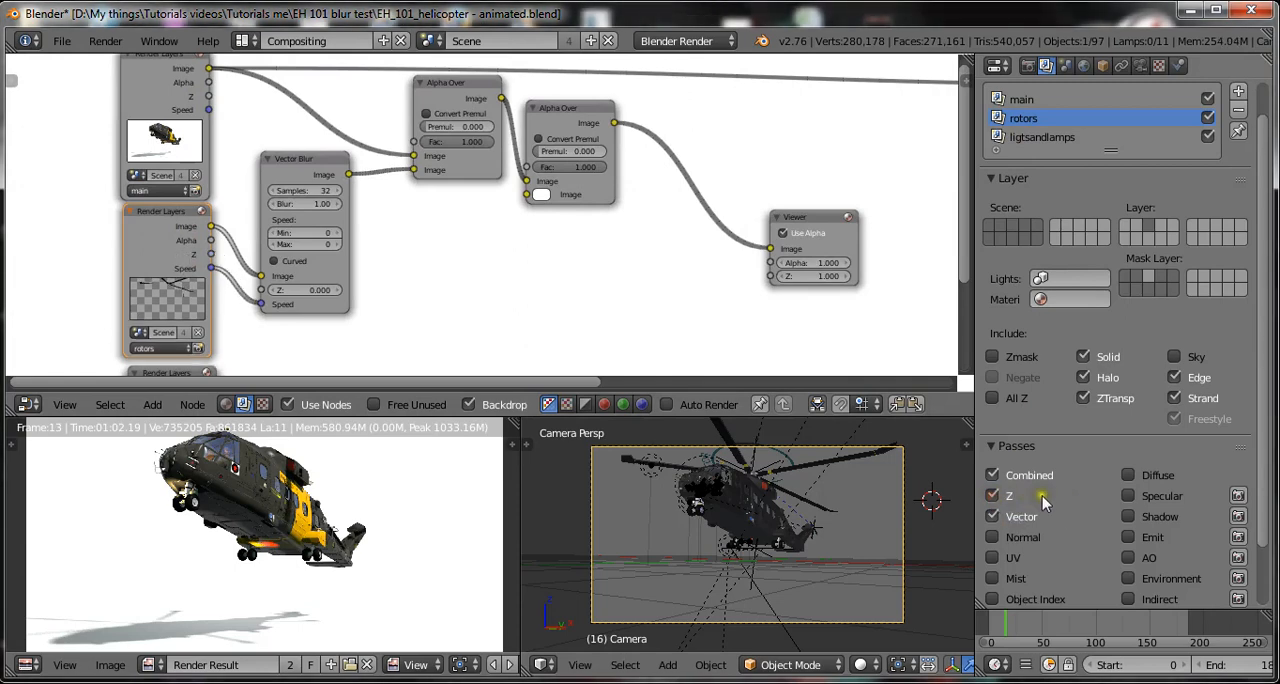
{"action": "key", "text": "ctrl+s"}
{"action": "key", "text": "Escape"}
{"action": "left_click", "coordinate": [1068, 500]}
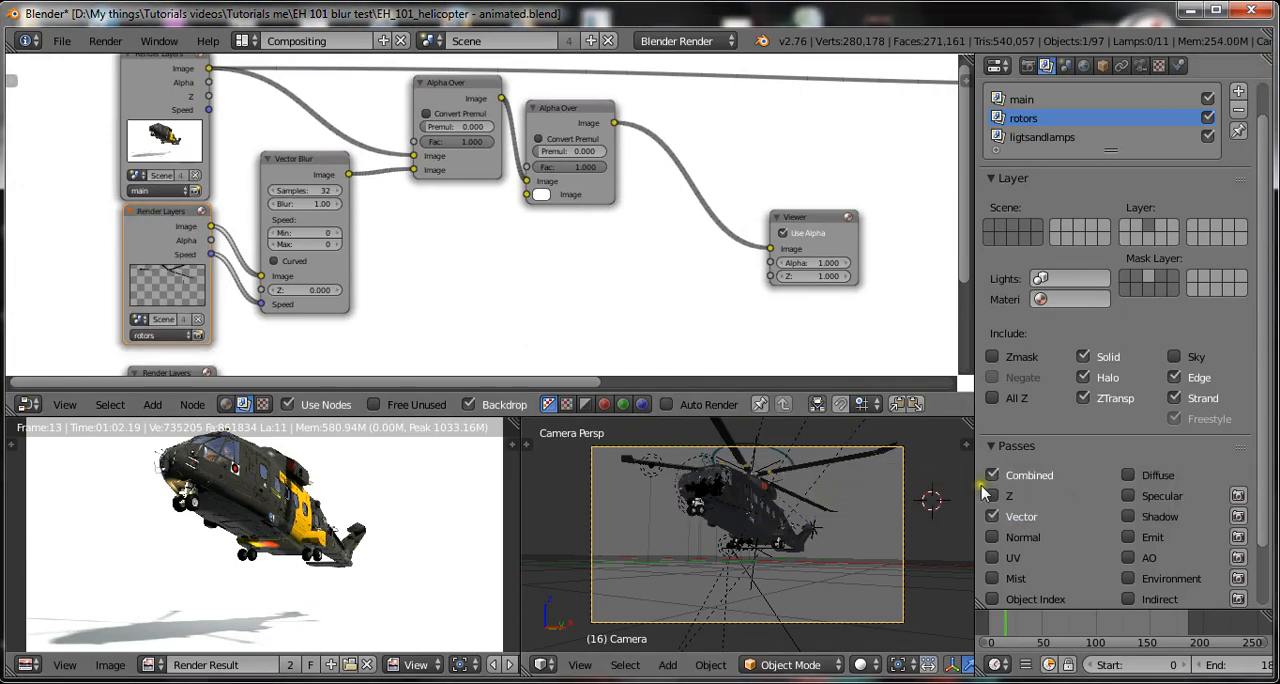
{"action": "left_click", "coordinate": [992, 496]}
{"action": "scroll", "coordinate": [320, 272], "scroll_direction": "up", "scroll_amount": 2}
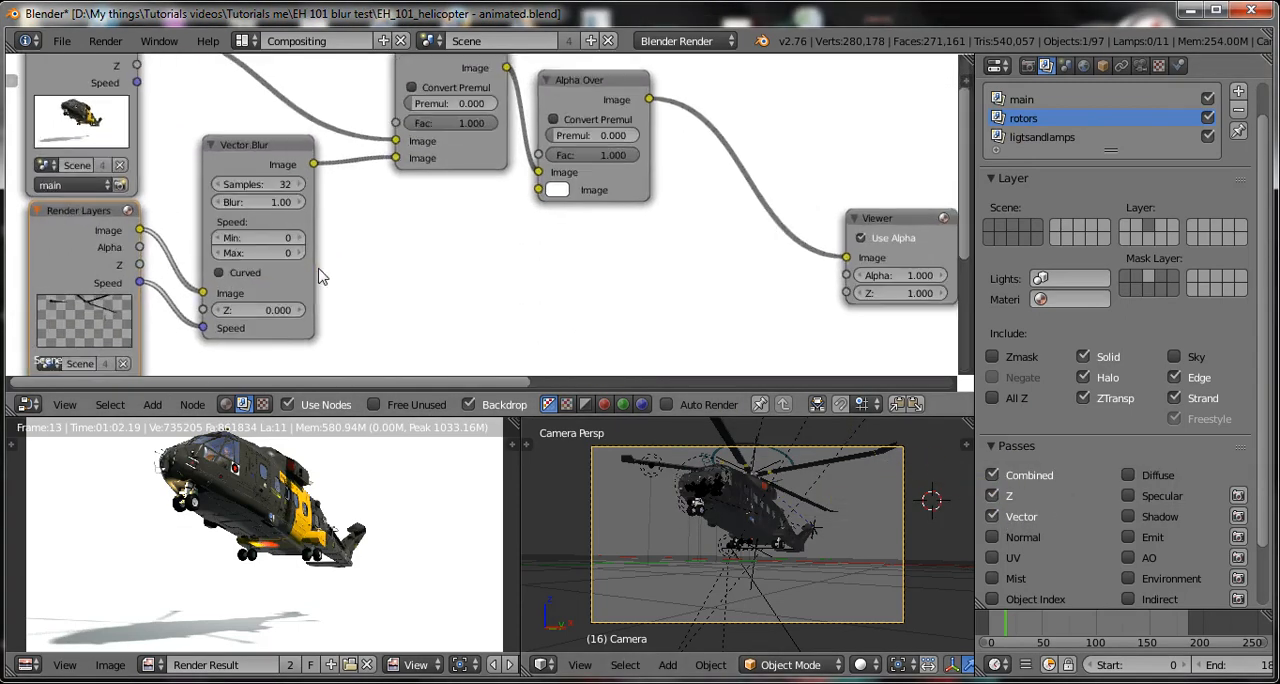
{"action": "key", "text": "ctrl+s"}
Save the blend file and link the rotors Render Layers node's Z output to the Vector Blur node's Z input.
{"action": "left_click", "coordinate": [165, 258]}
{"action": "left_click_drag", "start_coordinate": [139, 264], "coordinate": [210, 311]}
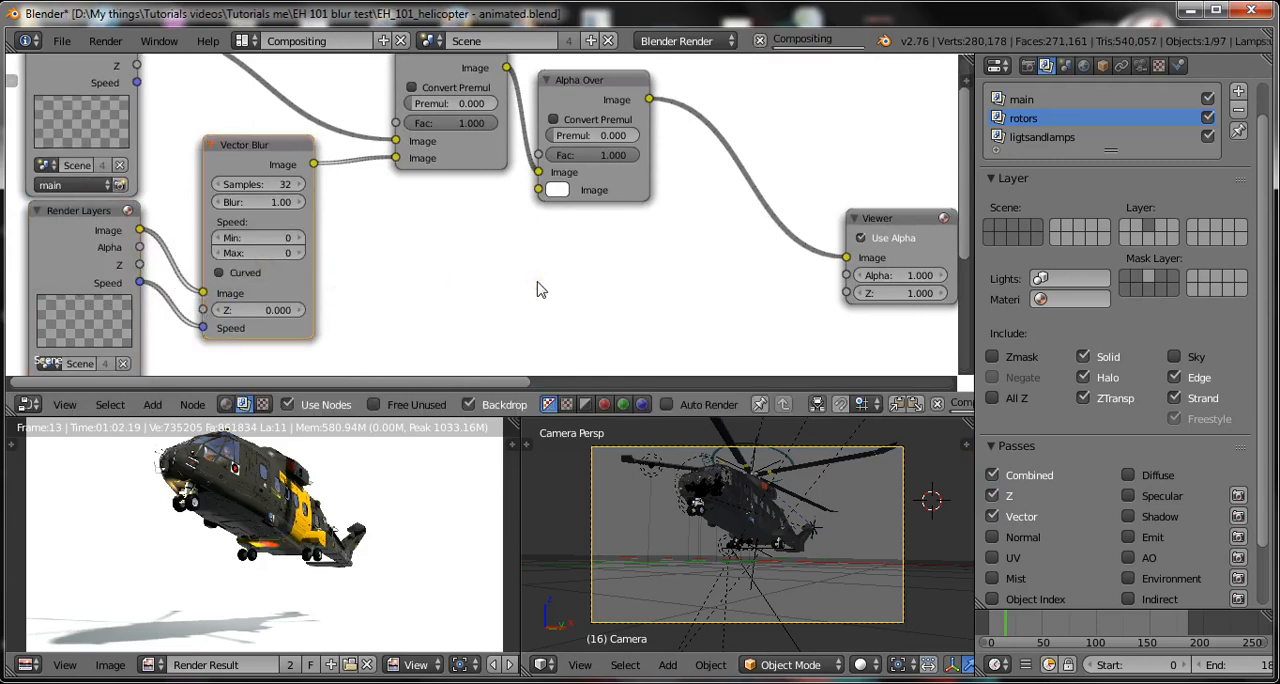
{"action": "key", "text": "ctrl+s"}
{"action": "scroll", "coordinate": [685, 258], "scroll_direction": "down", "scroll_amount": 5}
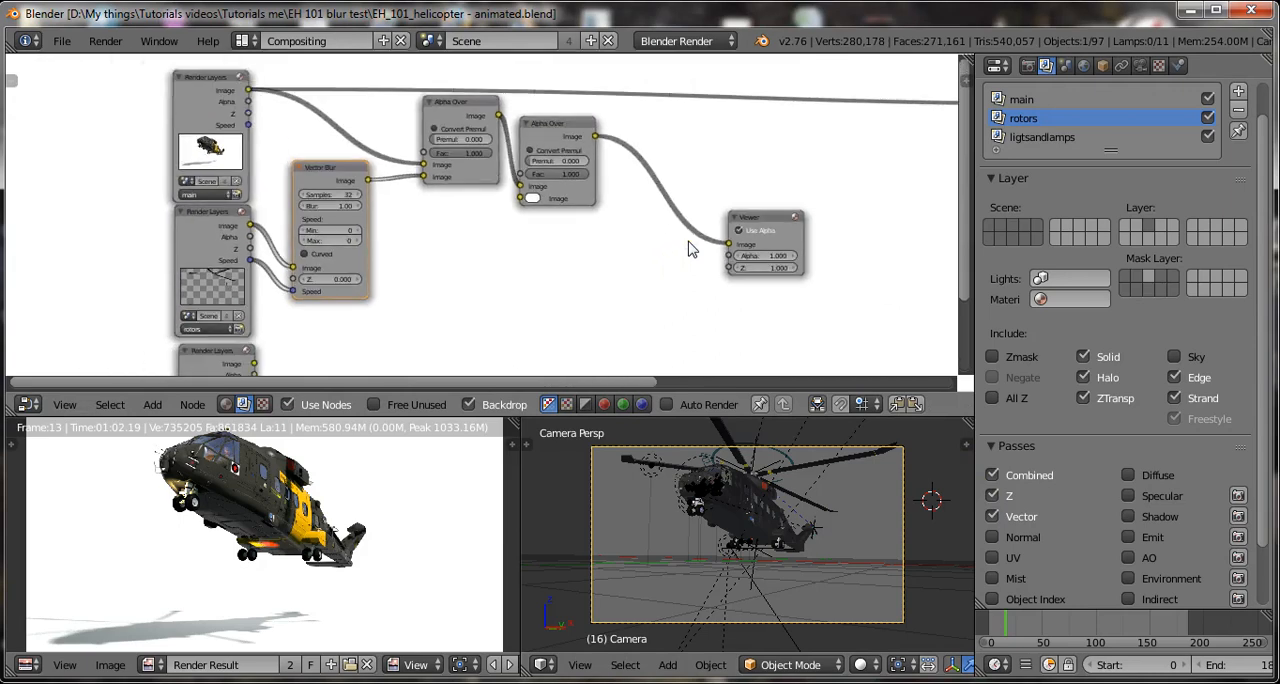
{"action": "scroll", "coordinate": [688, 248], "scroll_direction": "down", "scroll_amount": 3}
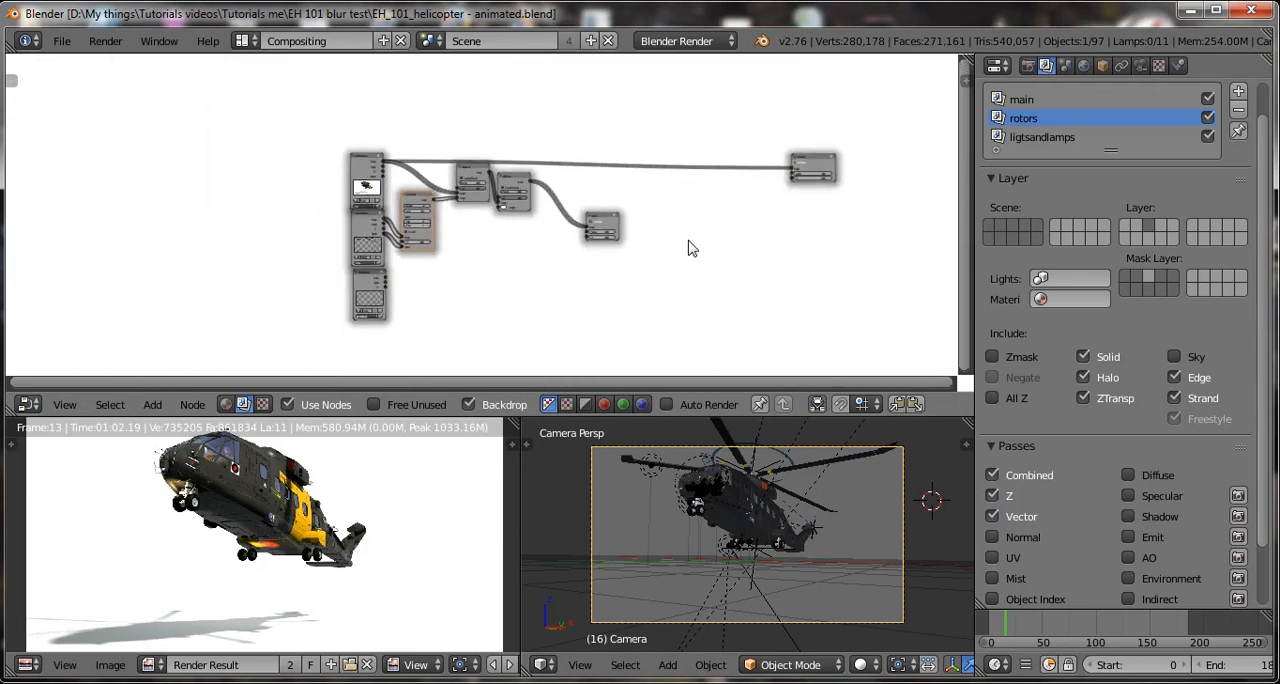
{"action": "scroll", "coordinate": [688, 248], "scroll_direction": "up", "scroll_amount": 1}
{"action": "scroll", "coordinate": [688, 248], "scroll_direction": "up", "scroll_amount": 5}
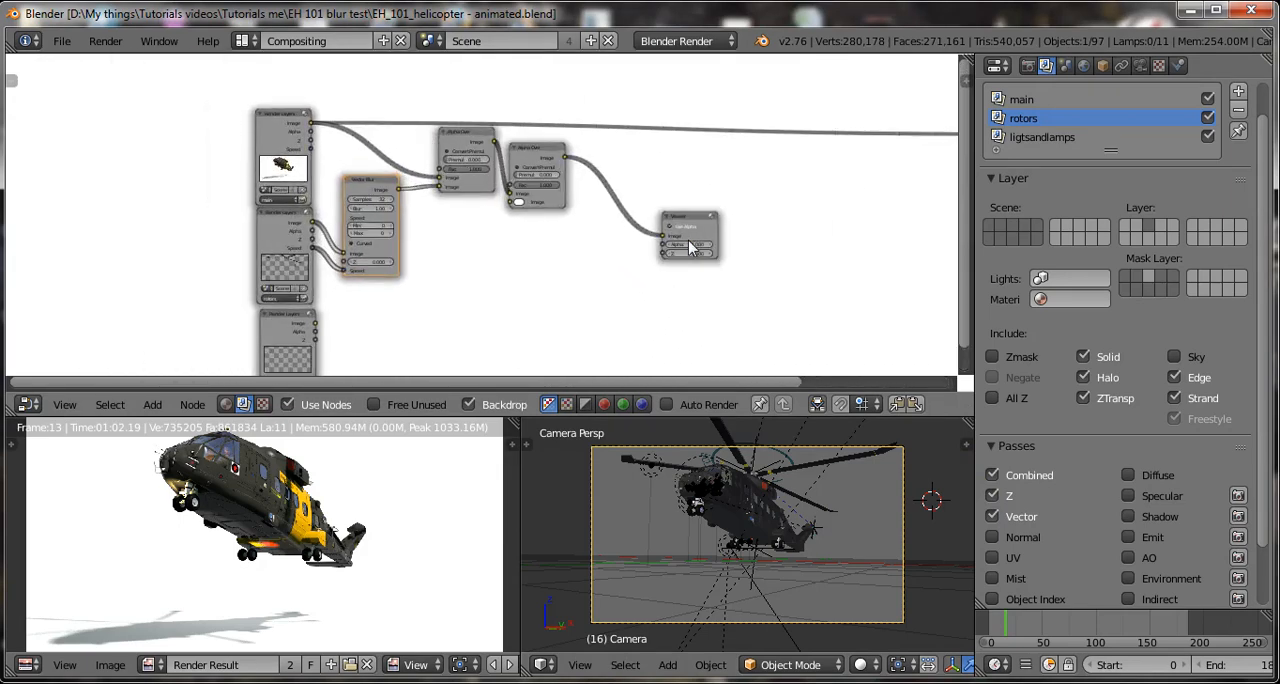
{"action": "scroll", "coordinate": [305, 255], "scroll_direction": "up", "scroll_amount": 1}
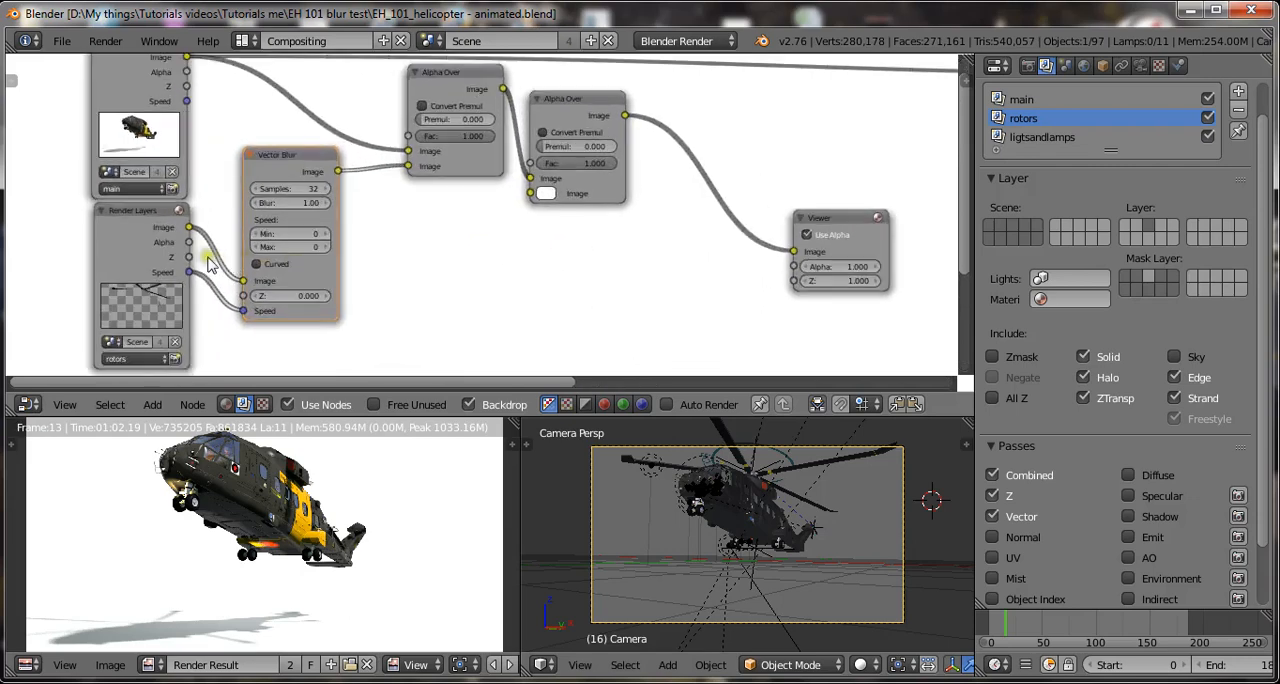
{"action": "left_click_drag", "start_coordinate": [188, 257], "coordinate": [243, 296]}
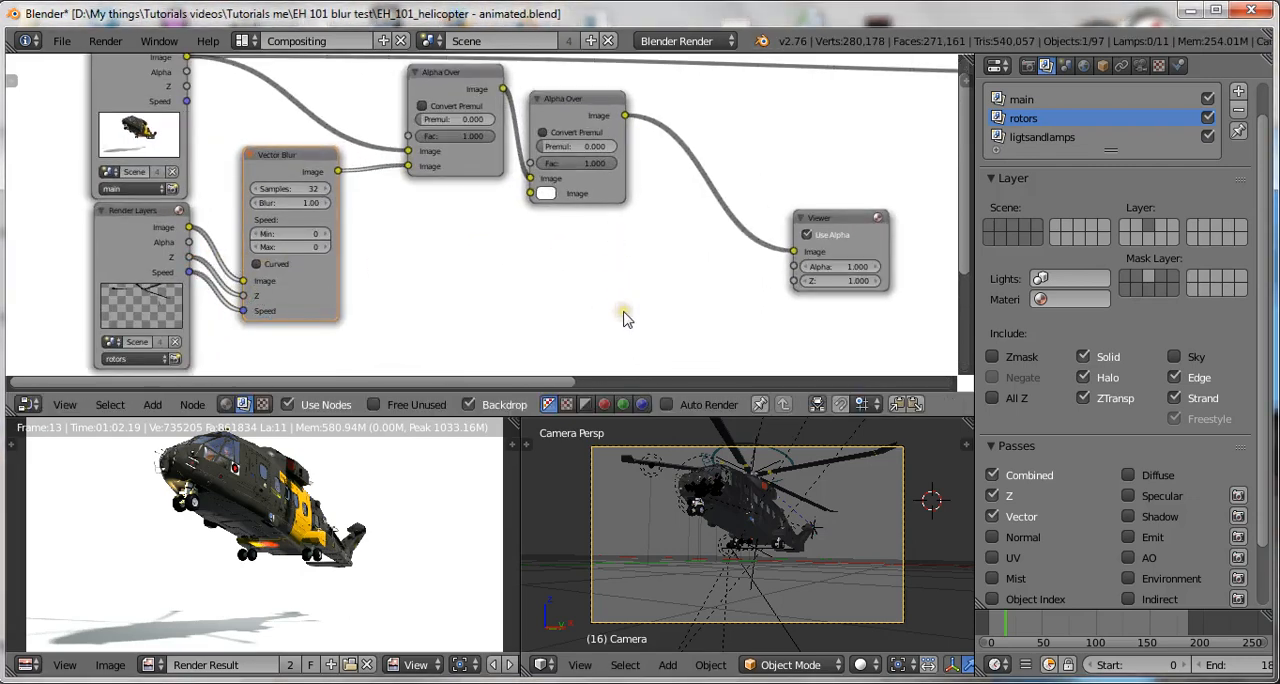
Link the ligtsandlamps Render Layers node's Image output to the lower Image input of the second Alpha Over node.
{"action": "scroll", "coordinate": [632, 307], "scroll_direction": "down", "scroll_amount": 1}
{"action": "scroll", "coordinate": [619, 248], "scroll_direction": "up", "scroll_amount": 3}
{"action": "scroll", "coordinate": [619, 248], "scroll_direction": "down", "scroll_amount": 5}
{"action": "middle_click_drag", "start_coordinate": [490, 313], "coordinate": [434, 211]}
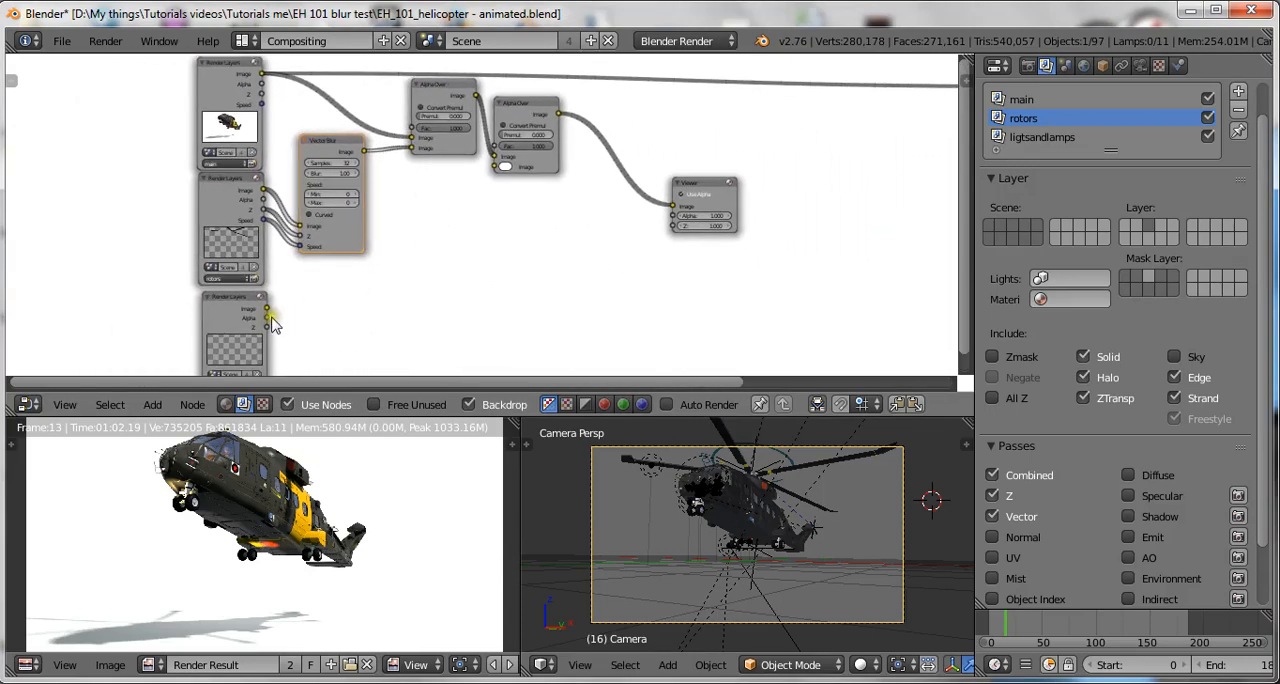
{"action": "left_click_drag", "start_coordinate": [266, 307], "coordinate": [493, 165]}
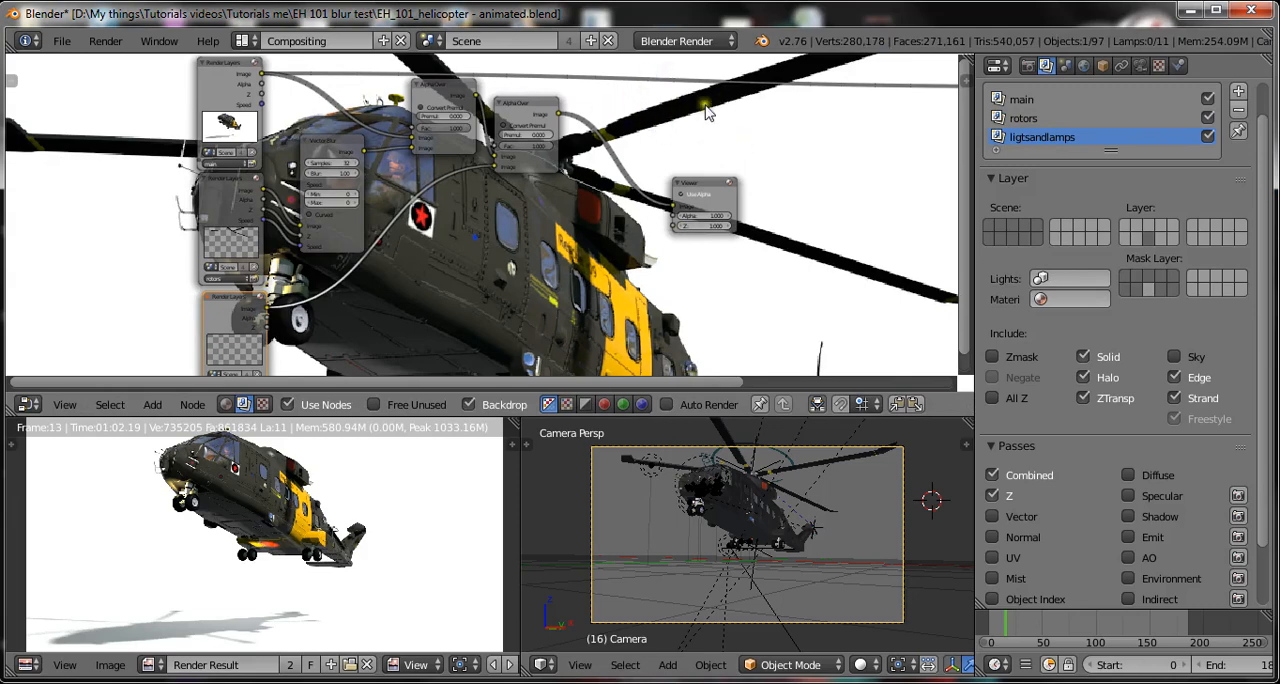
Enable Curved on the rotors' Vector Blur node and save over the existing blend file.
{"action": "scroll", "coordinate": [710, 116], "scroll_direction": "up", "scroll_amount": 2}
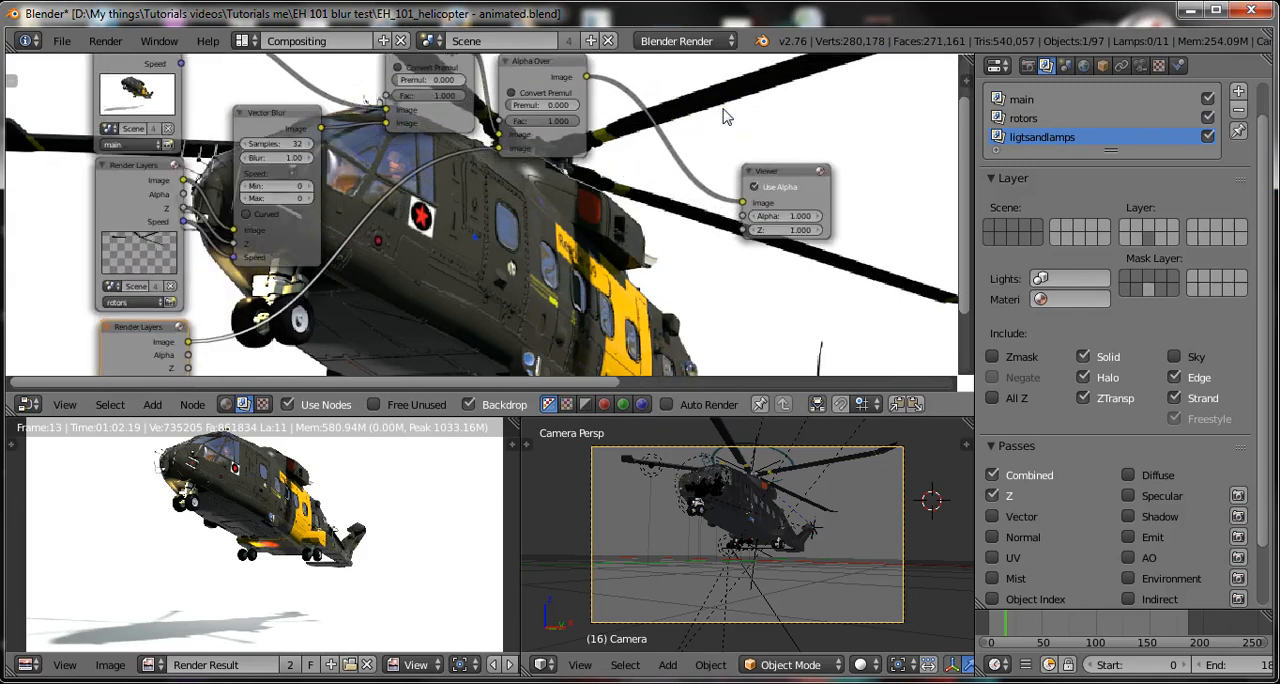
{"action": "scroll", "coordinate": [724, 116], "scroll_direction": "up", "scroll_amount": 1}
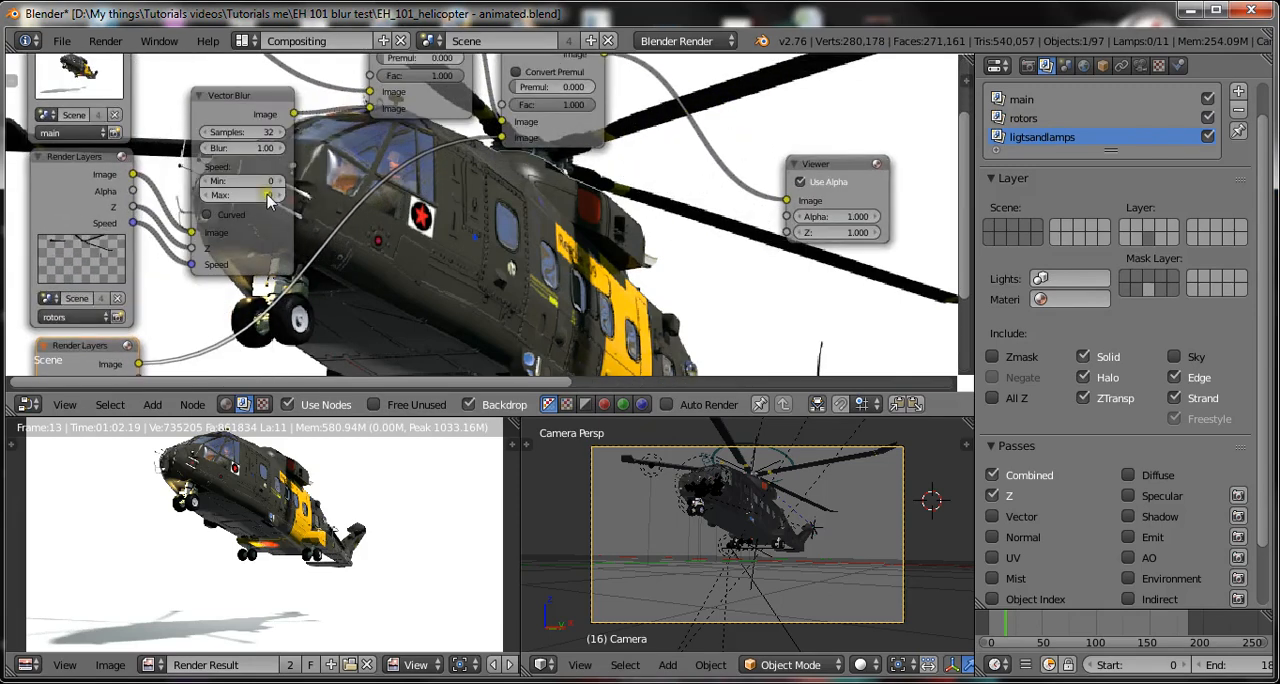
{"action": "left_click", "coordinate": [207, 215]}
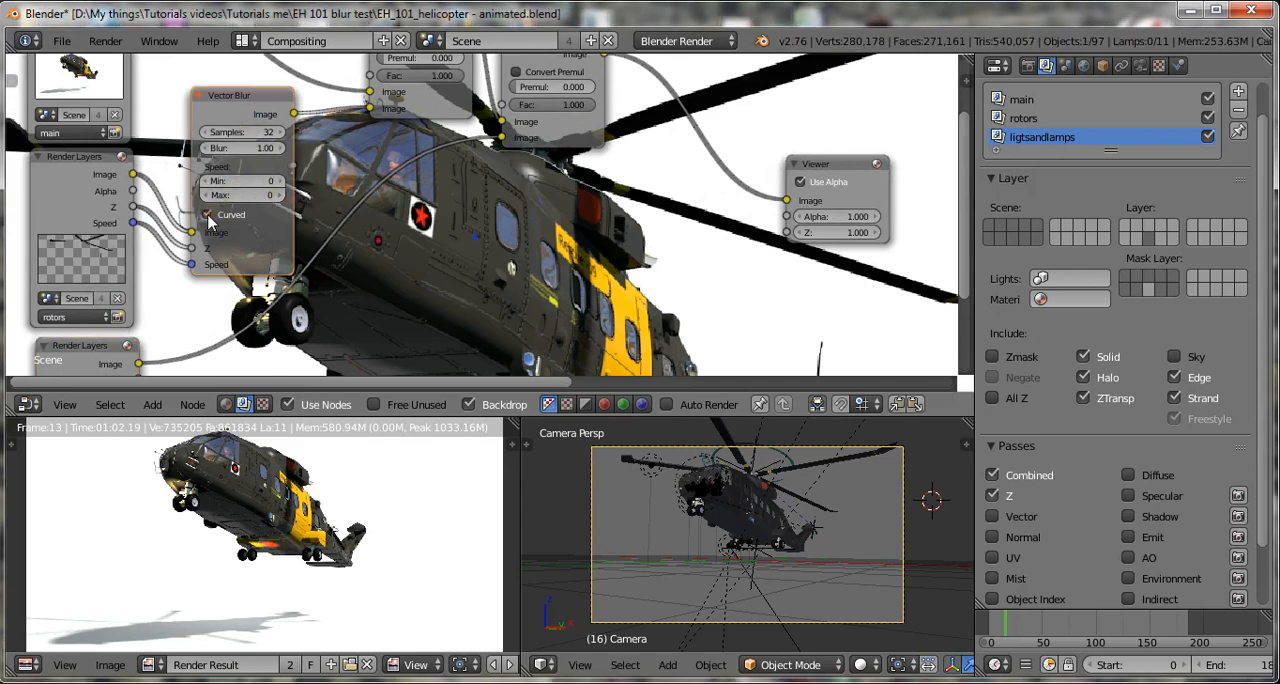
{"action": "key", "text": "ctrl+s"}
{"action": "left_click", "coordinate": [604, 280]}
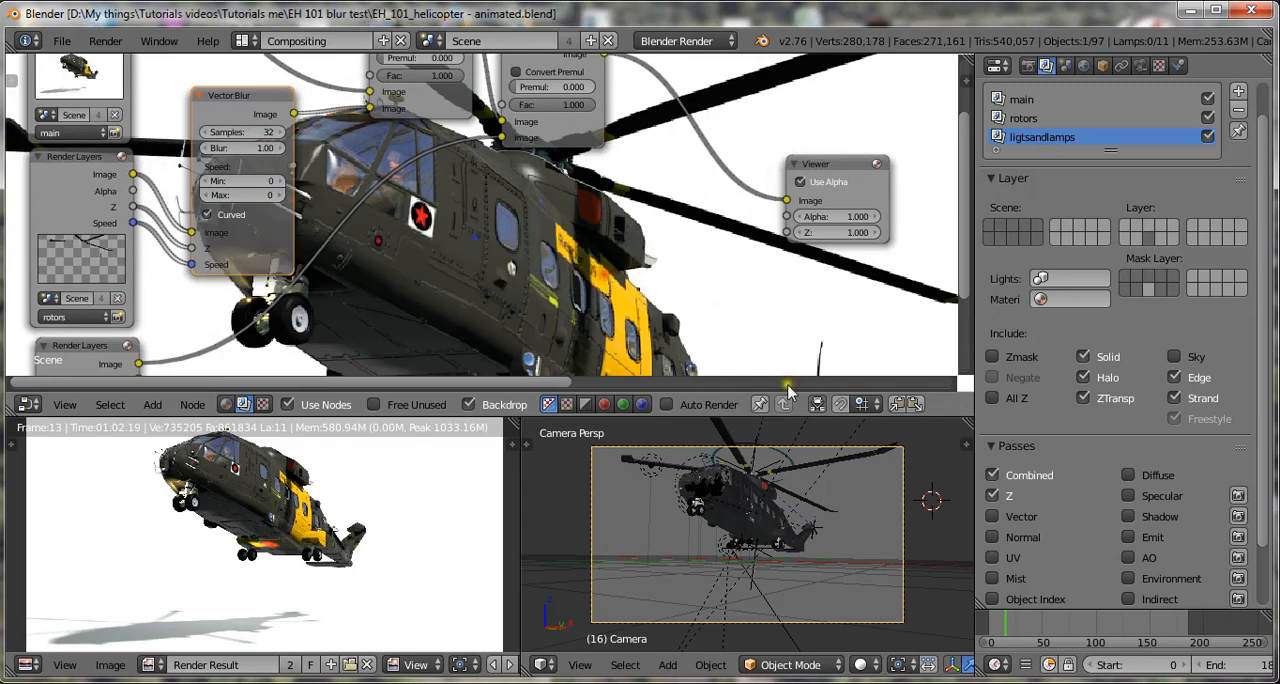
{"action": "left_click", "coordinate": [691, 487]}
{"action": "key", "text": "ctrl+s"}
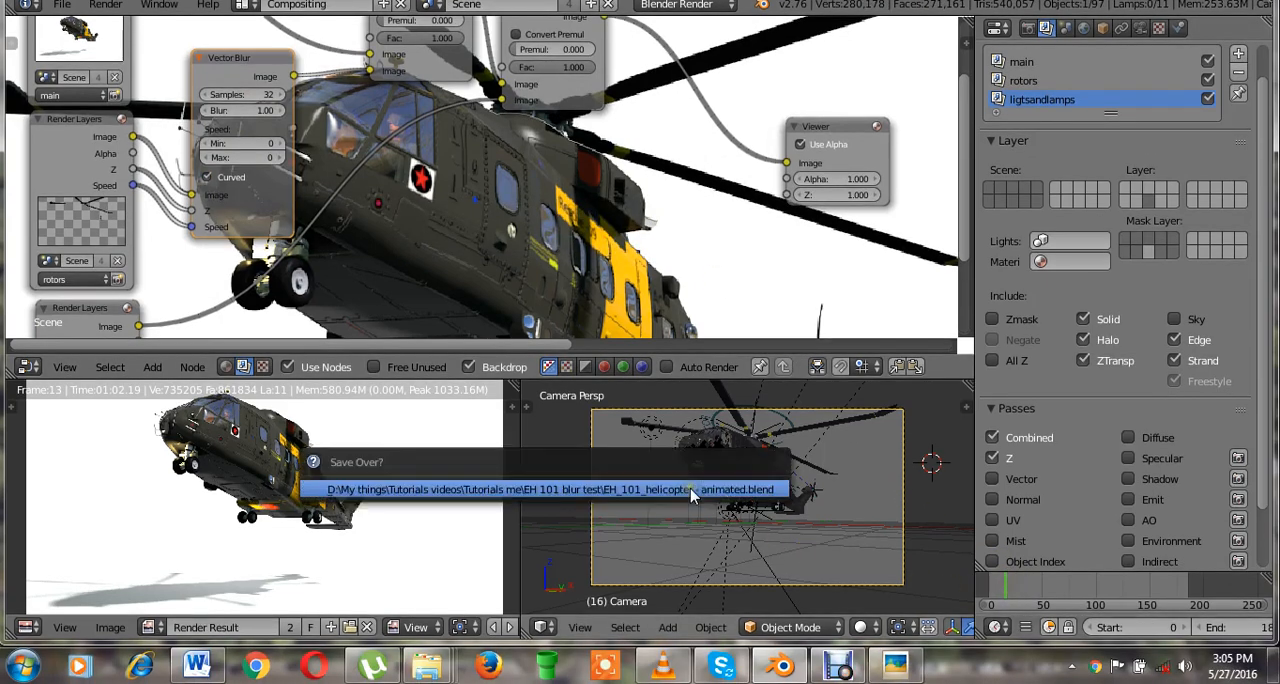
{"action": "left_click", "coordinate": [691, 489]}
Set the Vector Blur node's Blur value to 2 and save over the blend file.
{"action": "scroll", "coordinate": [262, 174], "scroll_direction": "up", "scroll_amount": 2}
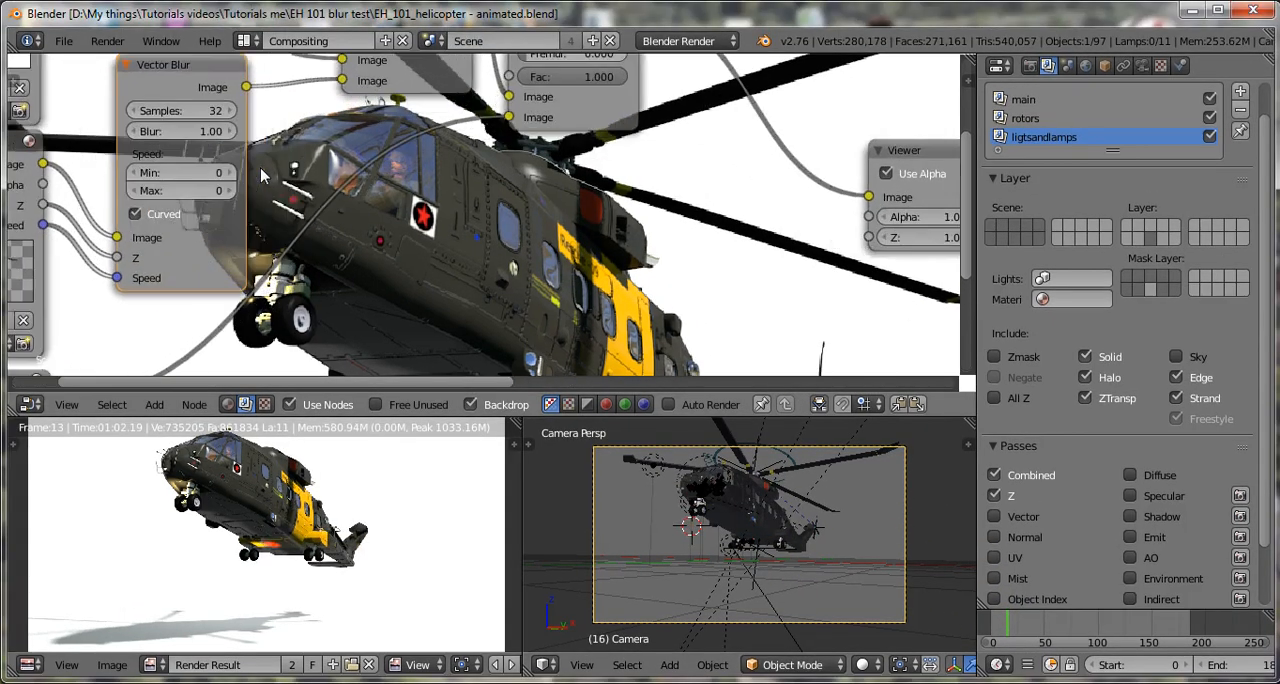
{"action": "scroll", "coordinate": [172, 118], "scroll_direction": "down", "scroll_amount": 2}
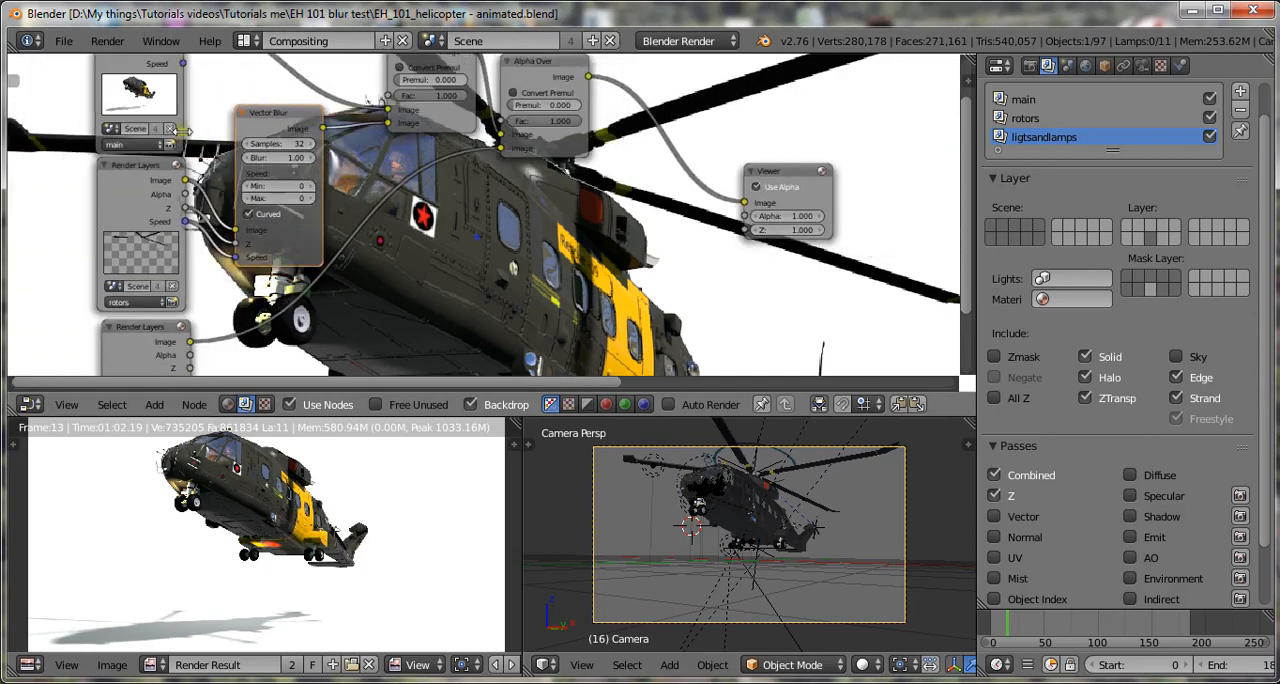
{"action": "scroll", "coordinate": [360, 122], "scroll_direction": "down", "scroll_amount": 2}
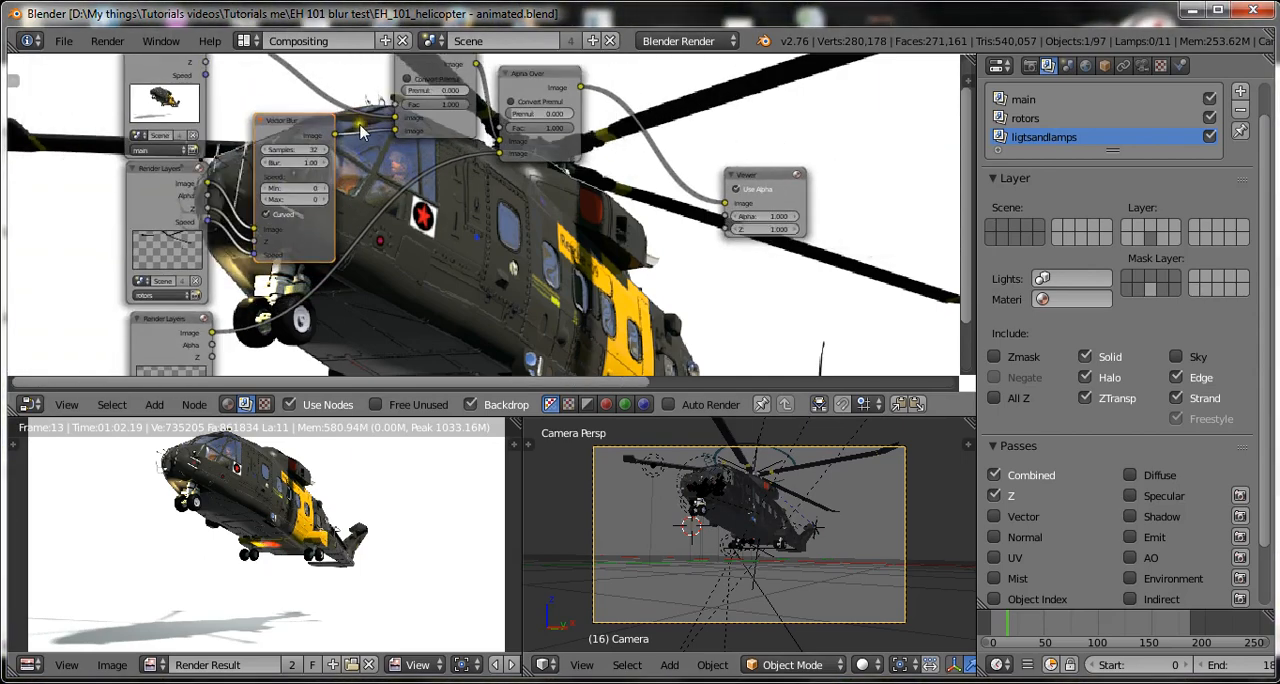
{"action": "scroll", "coordinate": [378, 172], "scroll_direction": "up", "scroll_amount": 1}
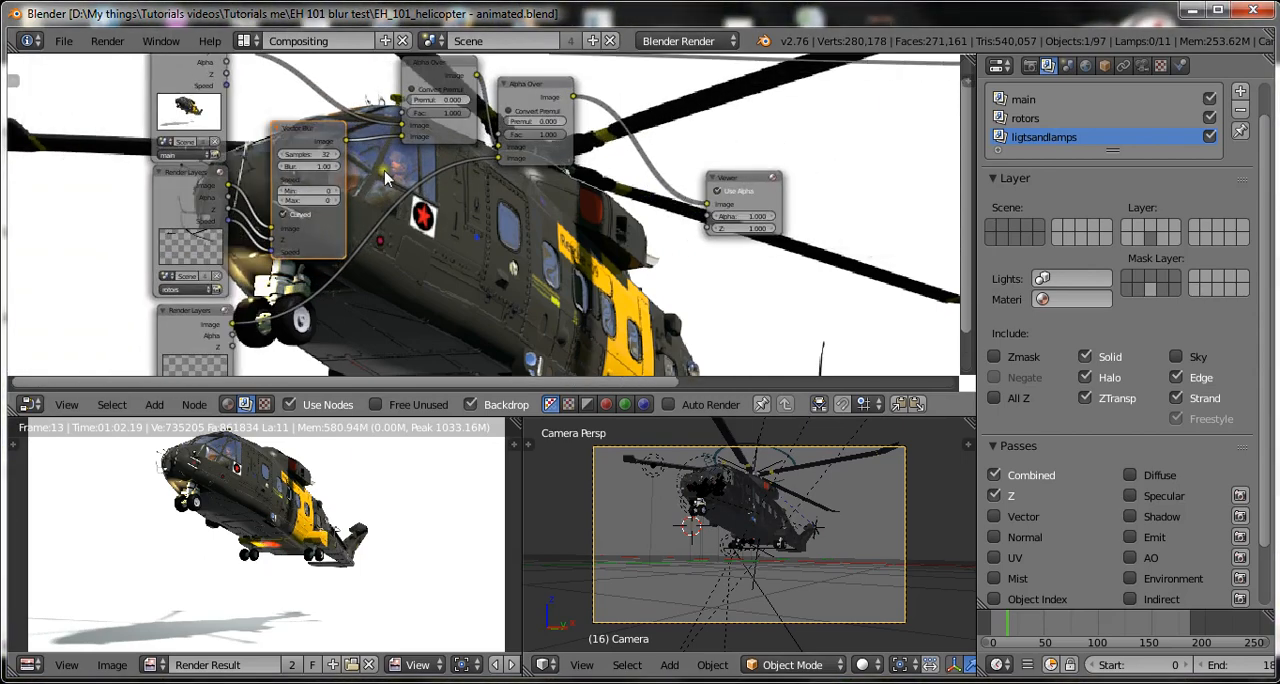
{"action": "scroll", "coordinate": [385, 177], "scroll_direction": "up", "scroll_amount": 3}
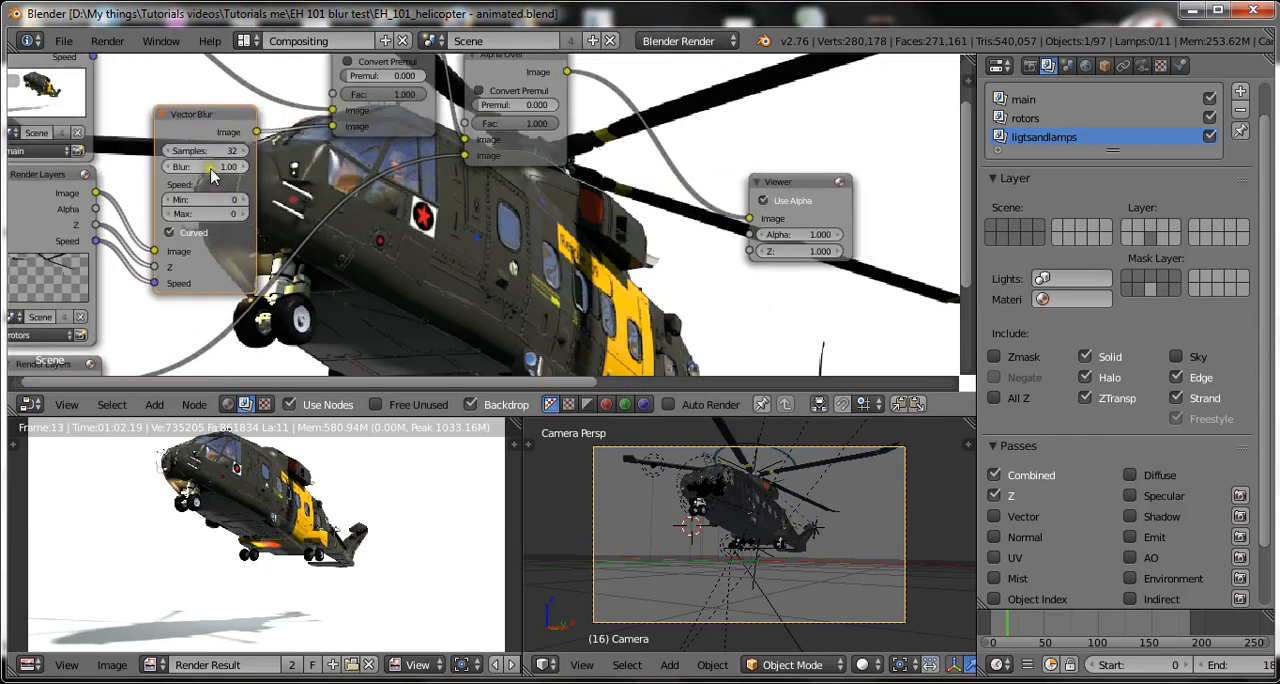
{"action": "left_click", "coordinate": [211, 167]}
{"action": "type", "text": "2"}
{"action": "key", "text": "Return"}
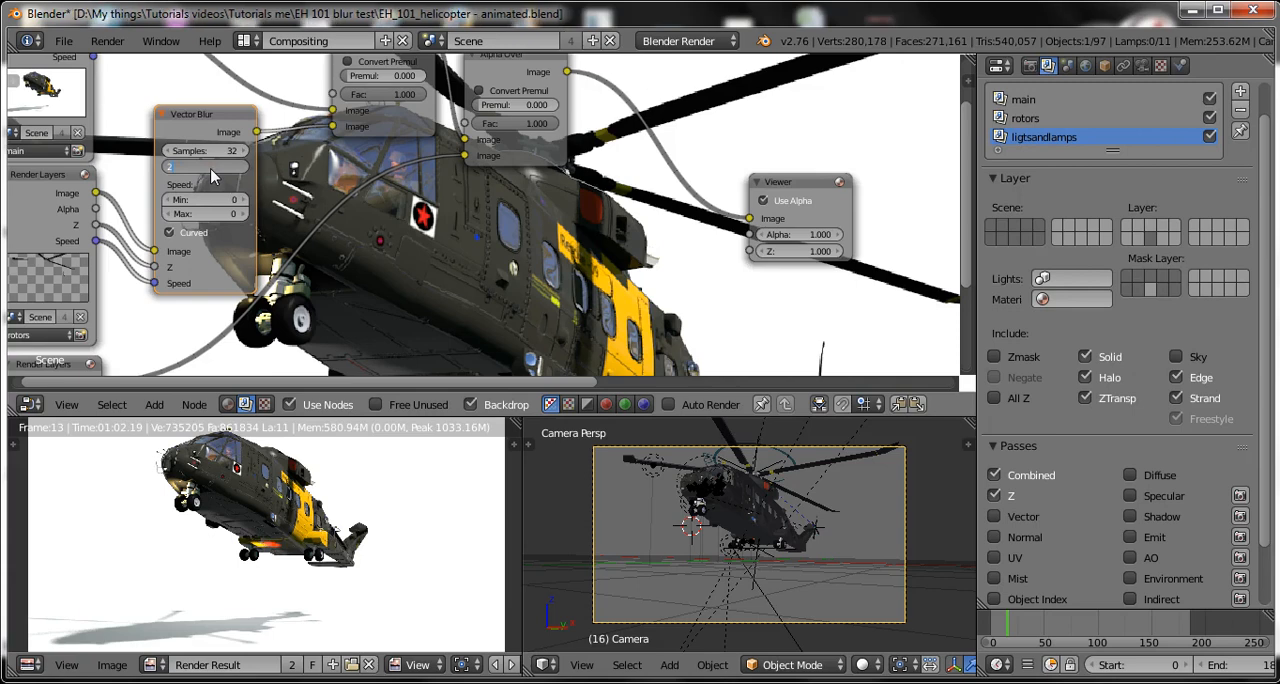
{"action": "key", "text": "ctrl+s"}
{"action": "left_click", "coordinate": [612, 288]}
Link the Vector Blur node's Image output directly to the Viewer node's Image input and save over the blend file.
{"action": "scroll", "coordinate": [745, 230], "scroll_direction": "down", "scroll_amount": 2}
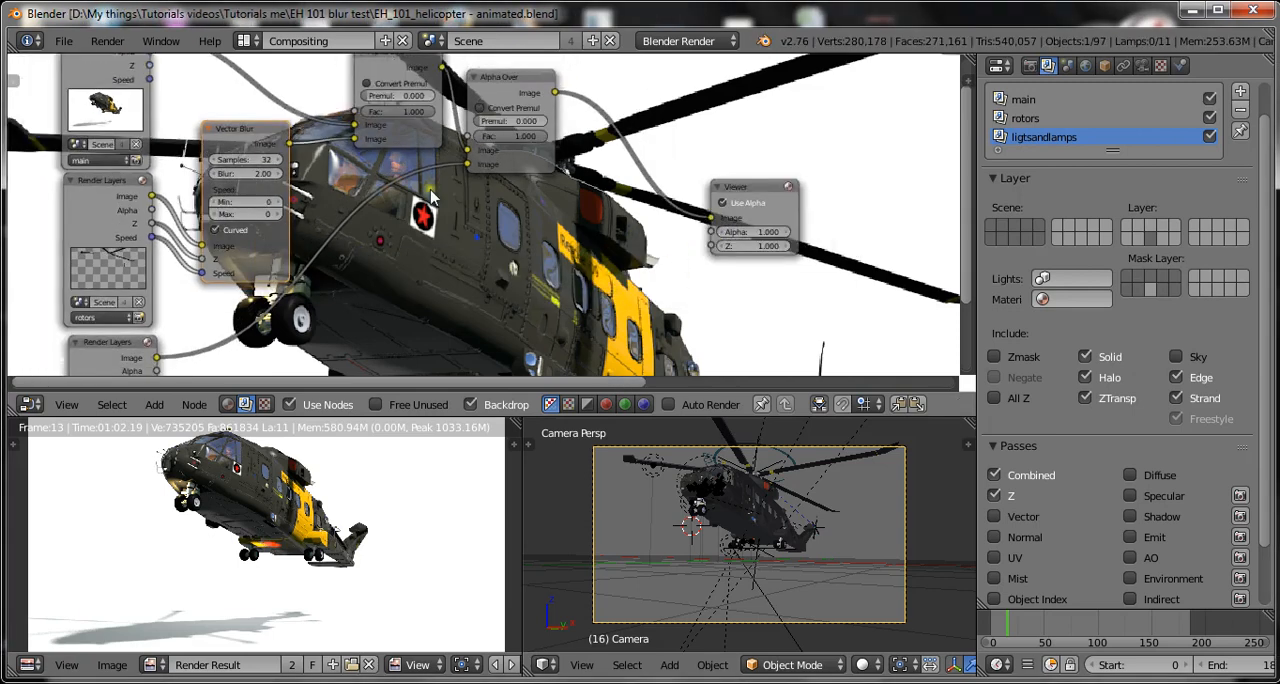
{"action": "left_click_drag", "start_coordinate": [303, 150], "coordinate": [705, 222]}
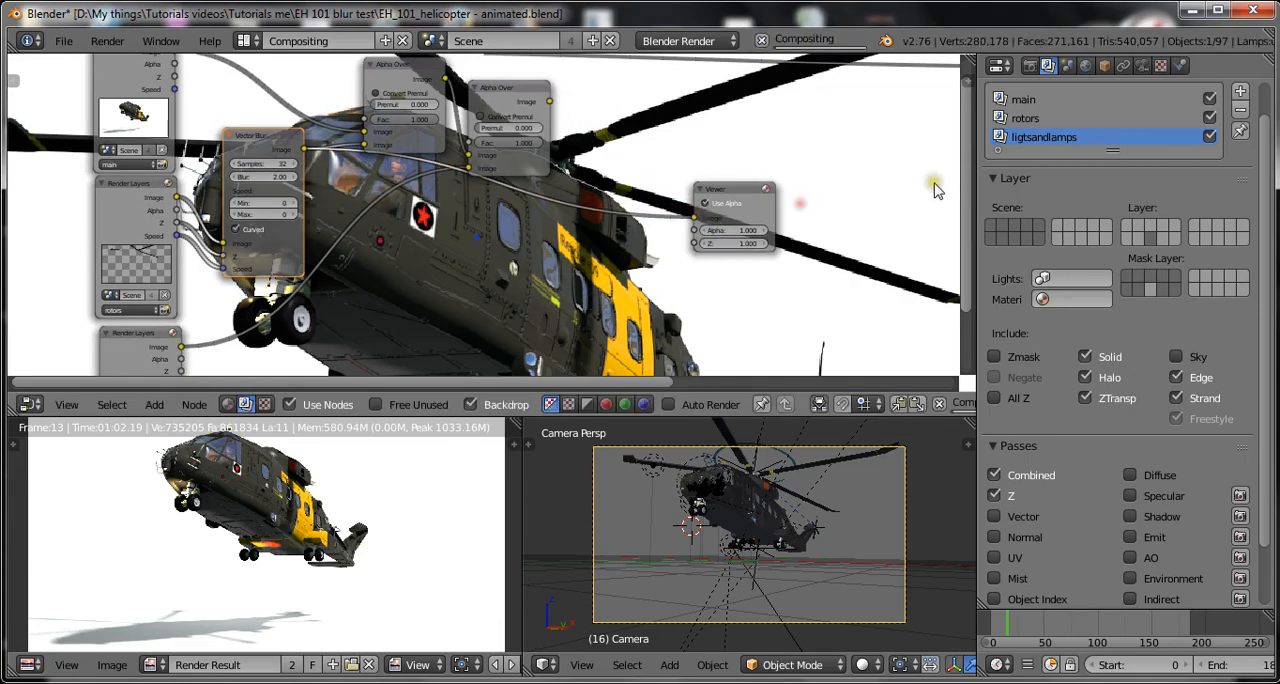
{"action": "left_click_drag", "start_coordinate": [305, 151], "coordinate": [835, 195]}
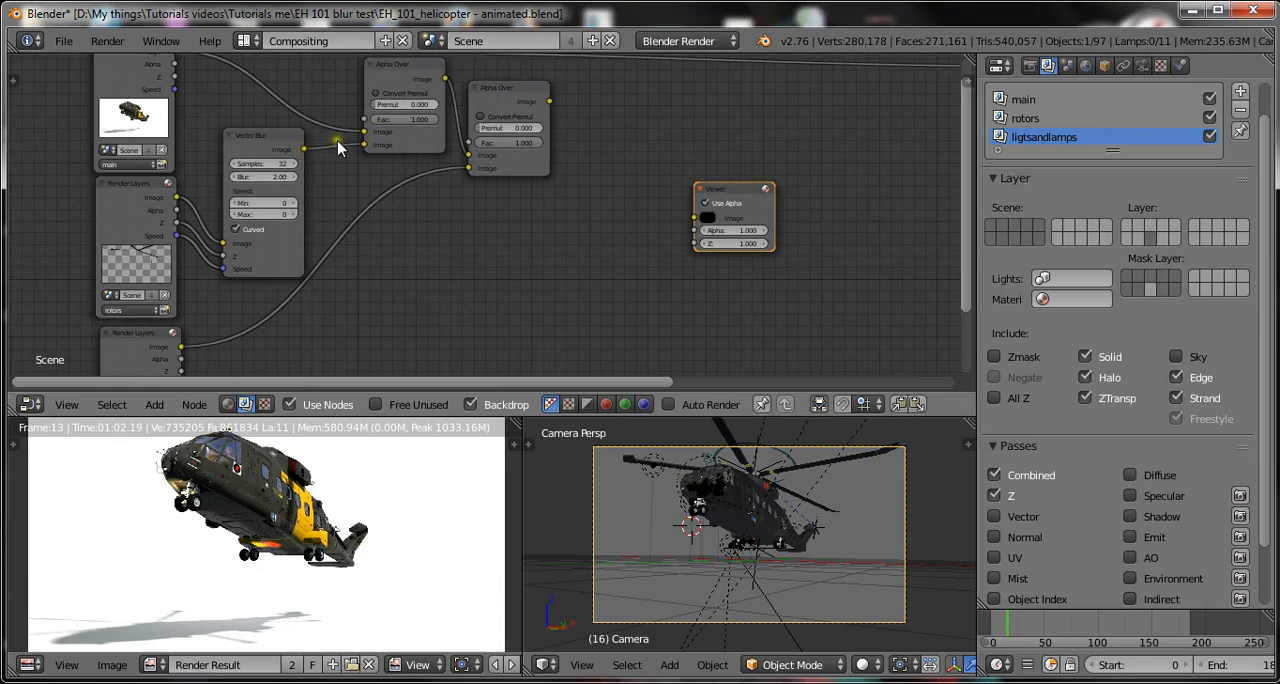
{"action": "left_click_drag", "start_coordinate": [306, 152], "coordinate": [695, 218]}
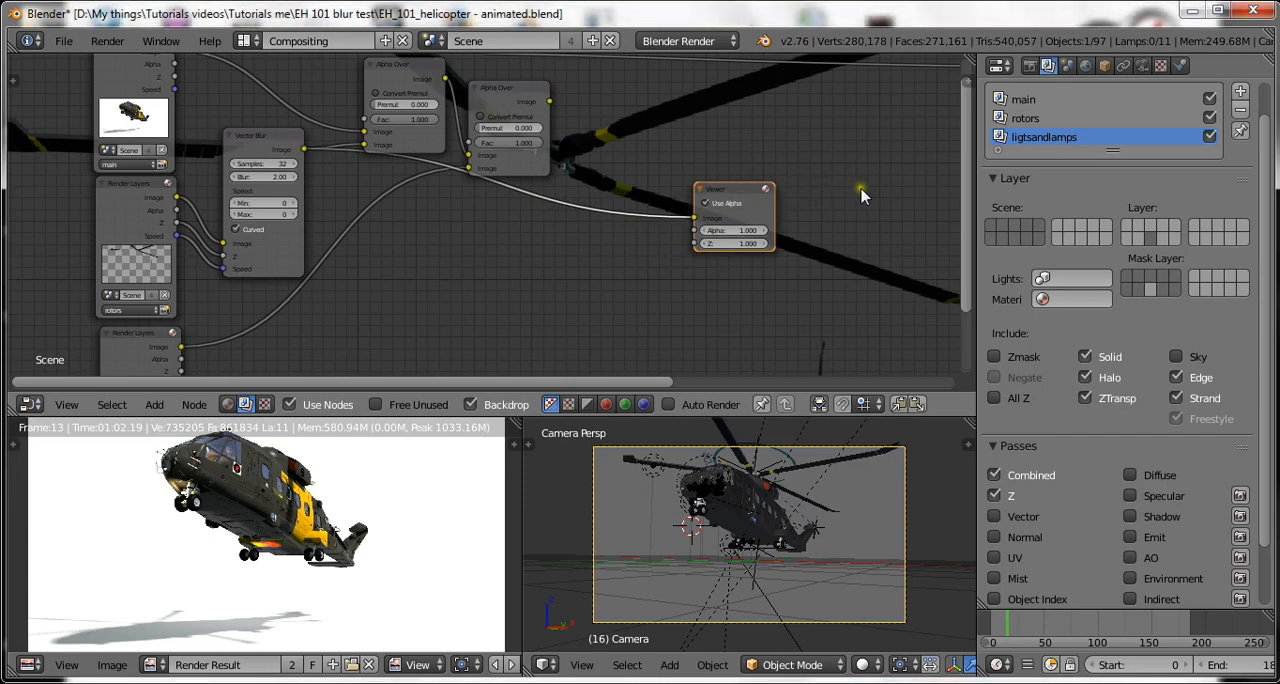
{"action": "key", "text": "ctrl+s"}
{"action": "left_click", "coordinate": [862, 193]}
{"action": "key", "text": "ctrl+s"}
{"action": "left_click", "coordinate": [506, 243]}
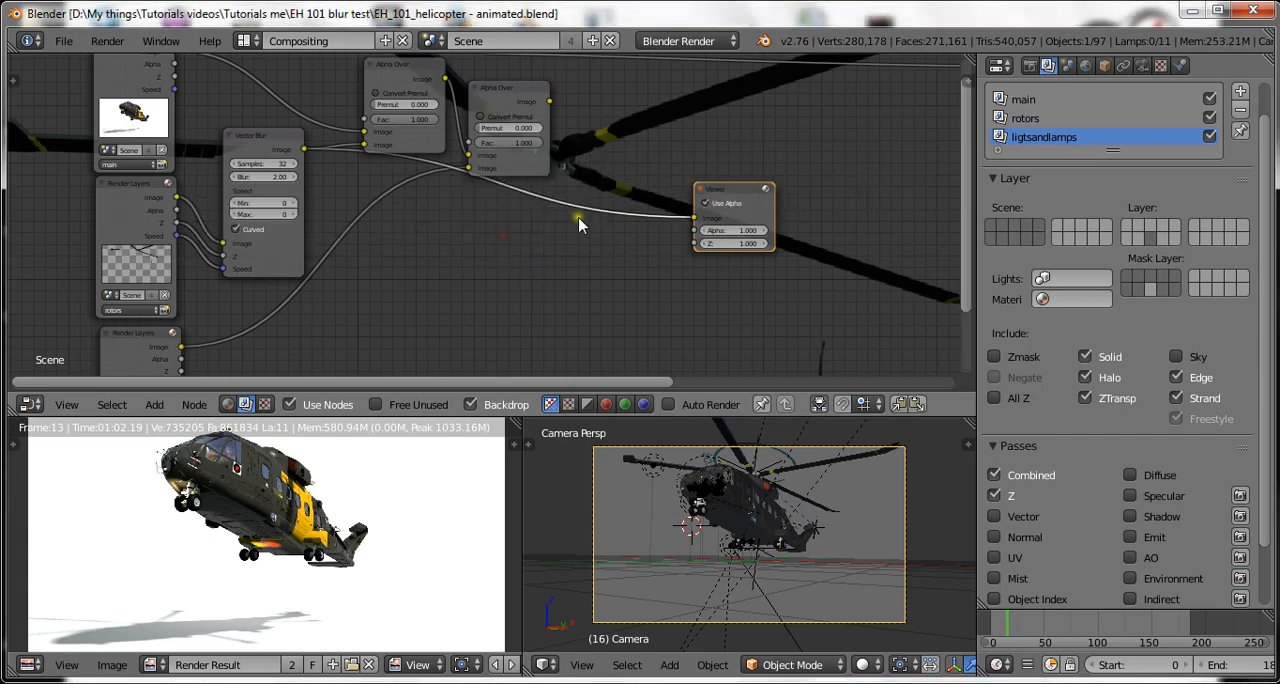
Link the second Alpha Over node's Image output to the Viewer node's Image input and save over the blend file.
{"action": "scroll", "coordinate": [579, 224], "scroll_direction": "up", "scroll_amount": 2}
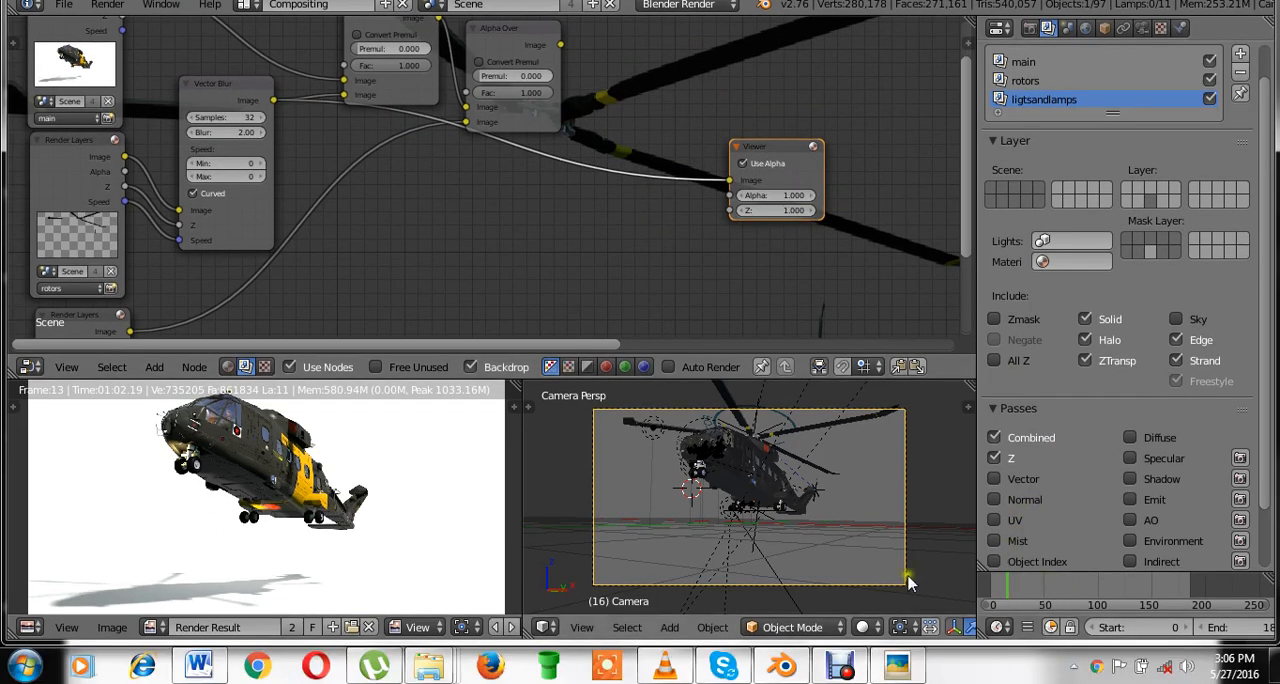
{"action": "key", "text": "ctrl+s"}
{"action": "left_click", "coordinate": [531, 241]}
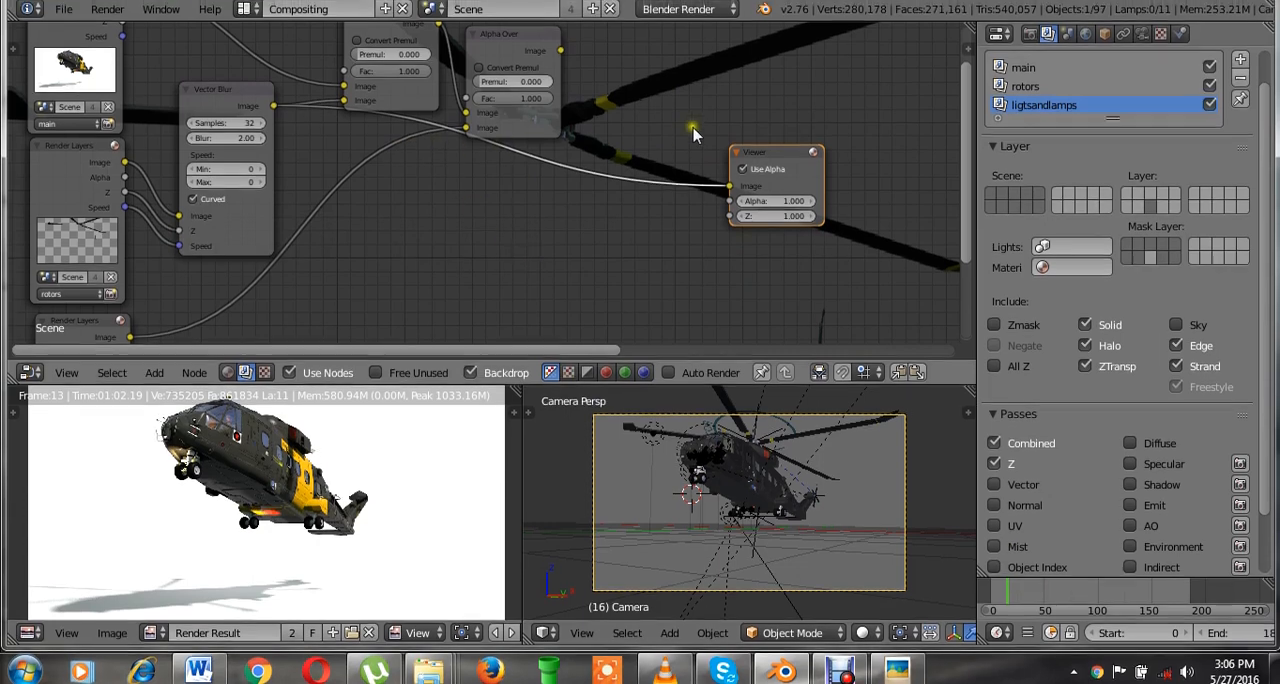
{"action": "scroll", "coordinate": [710, 117], "scroll_direction": "down", "scroll_amount": 1}
{"action": "scroll", "coordinate": [710, 140], "scroll_direction": "down", "scroll_amount": 1}
{"action": "left_click_drag", "start_coordinate": [549, 102], "coordinate": [712, 244]}
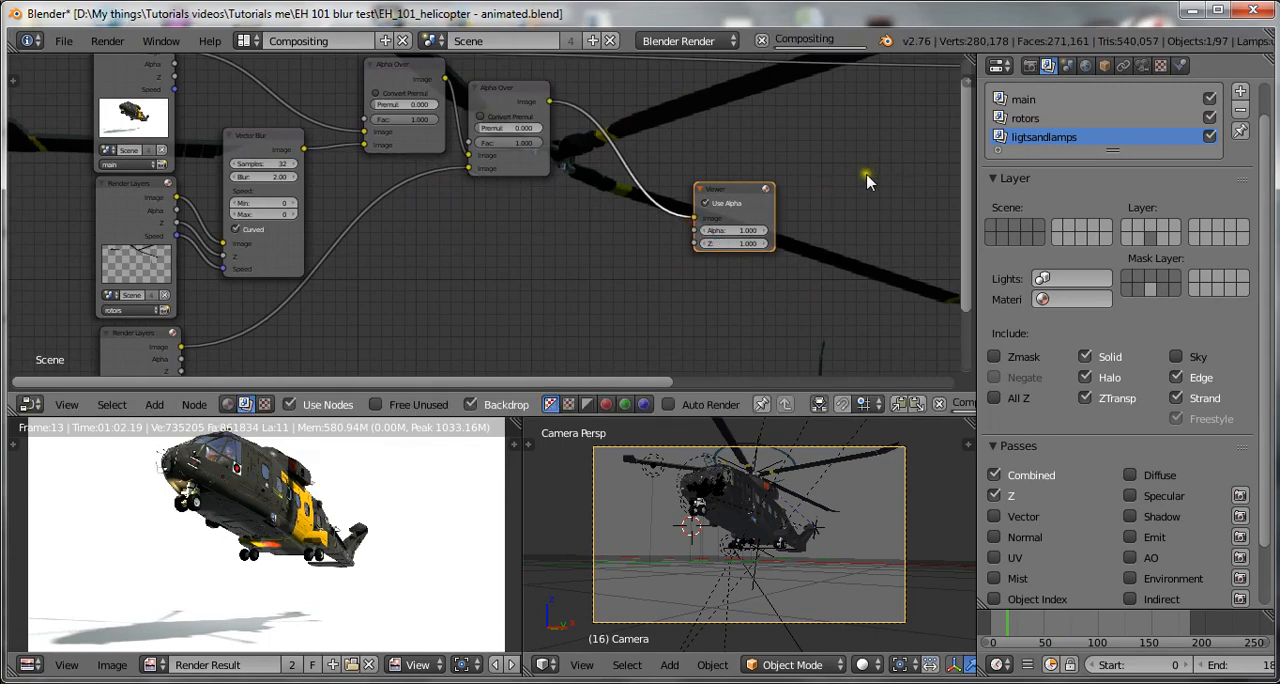
{"action": "key", "text": "ctrl+s"}
{"action": "key", "text": "ctrl+s"}
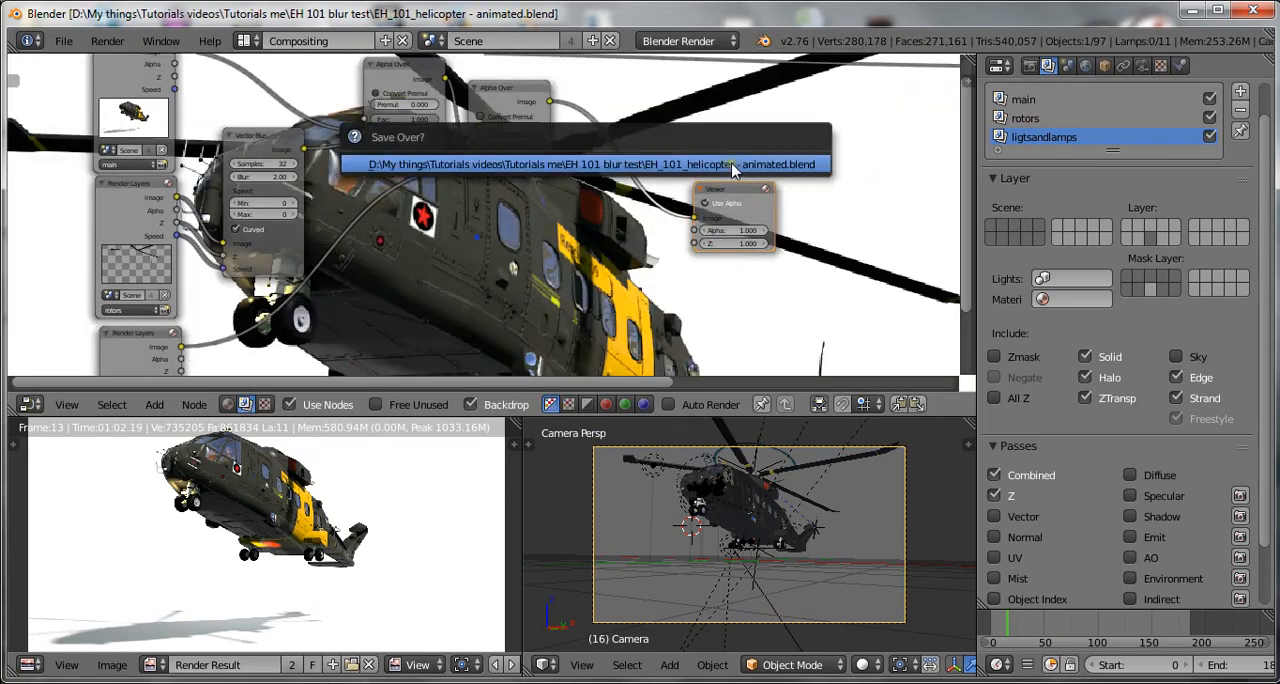
{"action": "left_click", "coordinate": [737, 165]}
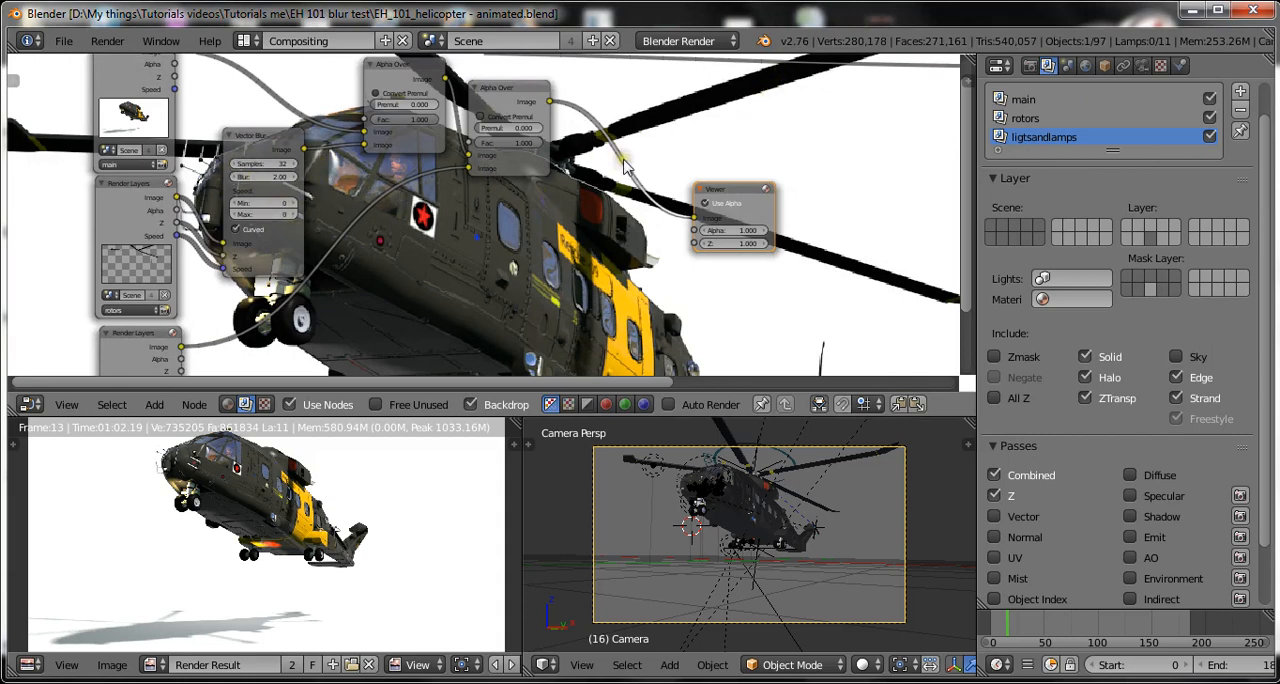
Move the ligtsandlamps Render Layers node further down, away from the rotors node.
{"action": "scroll", "coordinate": [620, 162], "scroll_direction": "down", "scroll_amount": 2}
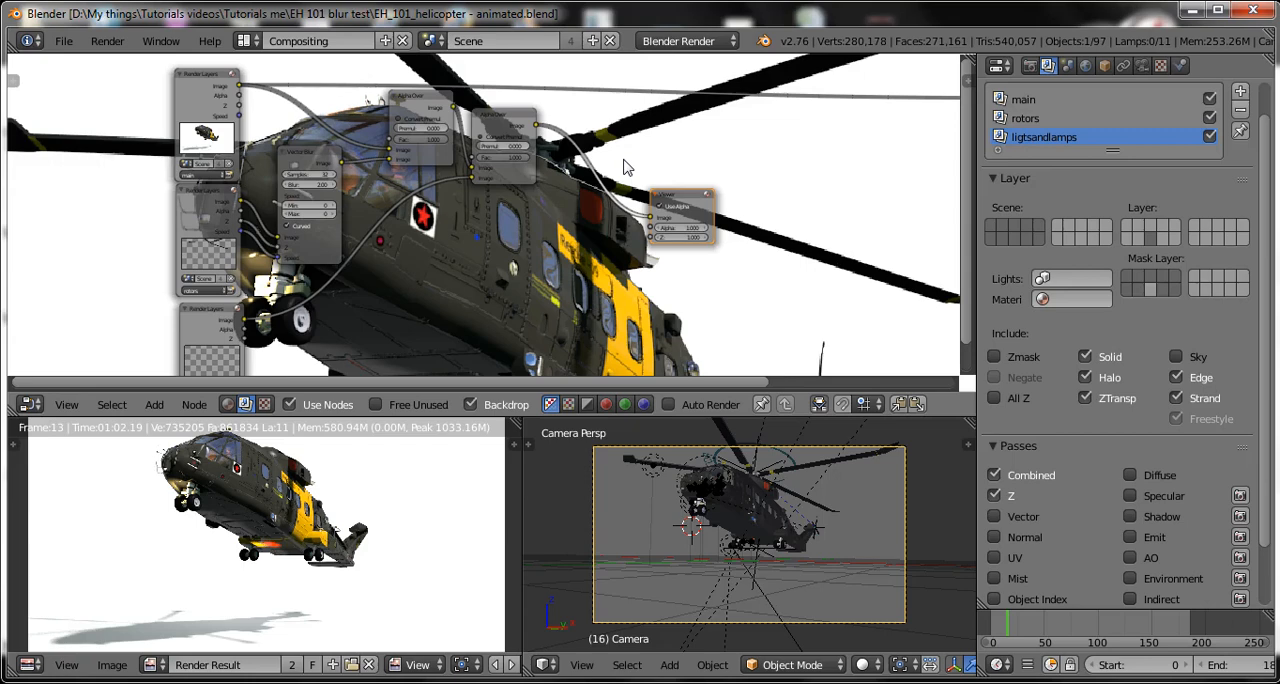
{"action": "scroll", "coordinate": [488, 235], "scroll_direction": "up", "scroll_amount": 1}
{"action": "middle_click_drag", "start_coordinate": [432, 293], "coordinate": [426, 174]}
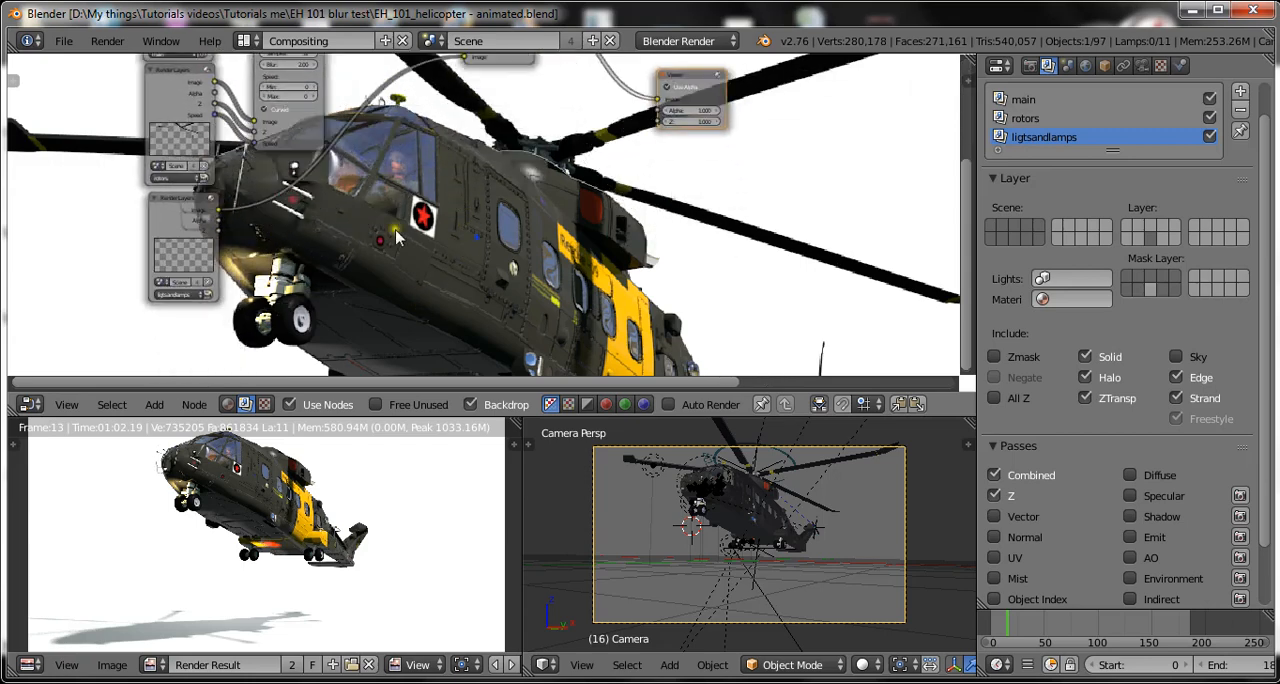
{"action": "scroll", "coordinate": [240, 206], "scroll_direction": "up", "scroll_amount": 3}
{"action": "left_click", "coordinate": [104, 204]}
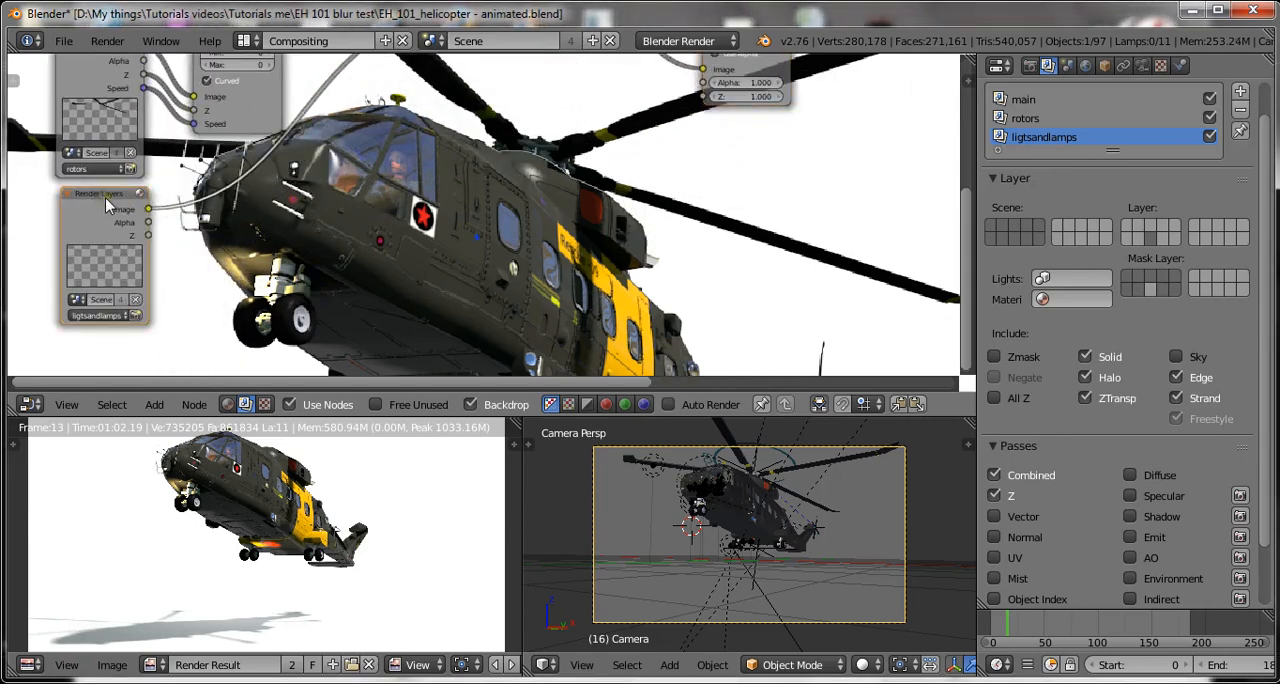
{"action": "left_click_drag", "start_coordinate": [105, 197], "coordinate": [95, 257]}
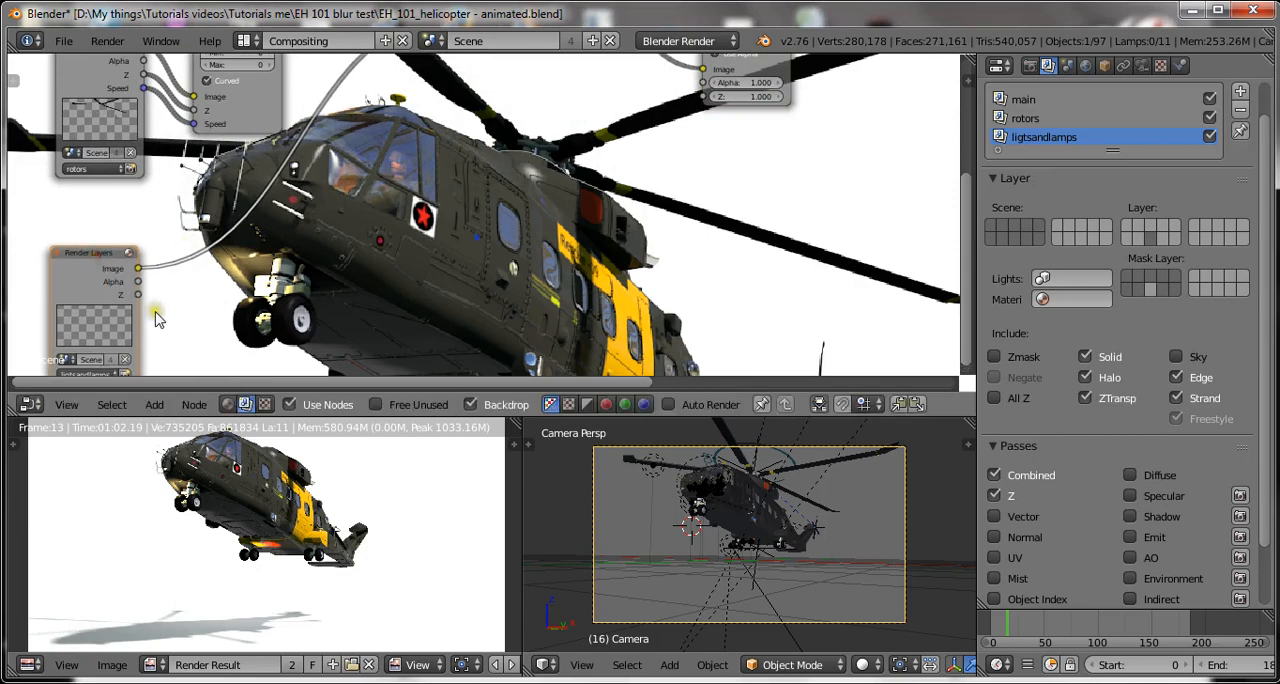
Add a Blur node and insert it on the link between the ligtsandlamps Render Layers node and the second Alpha Over node.
{"action": "scroll", "coordinate": [158, 318], "scroll_direction": "down", "scroll_amount": 1}
{"action": "scroll", "coordinate": [262, 310], "scroll_direction": "up", "scroll_amount": 2}
{"action": "scroll", "coordinate": [462, 231], "scroll_direction": "down", "scroll_amount": 4}
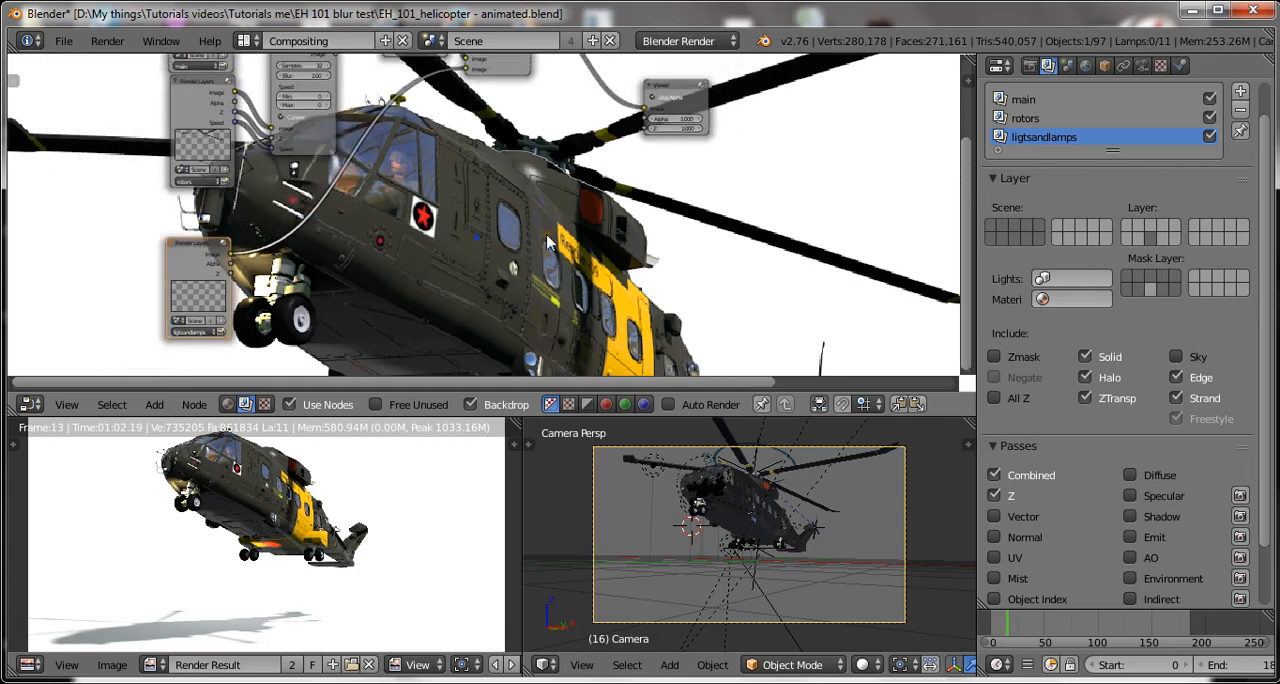
{"action": "scroll", "coordinate": [487, 205], "scroll_direction": "up", "scroll_amount": 3}
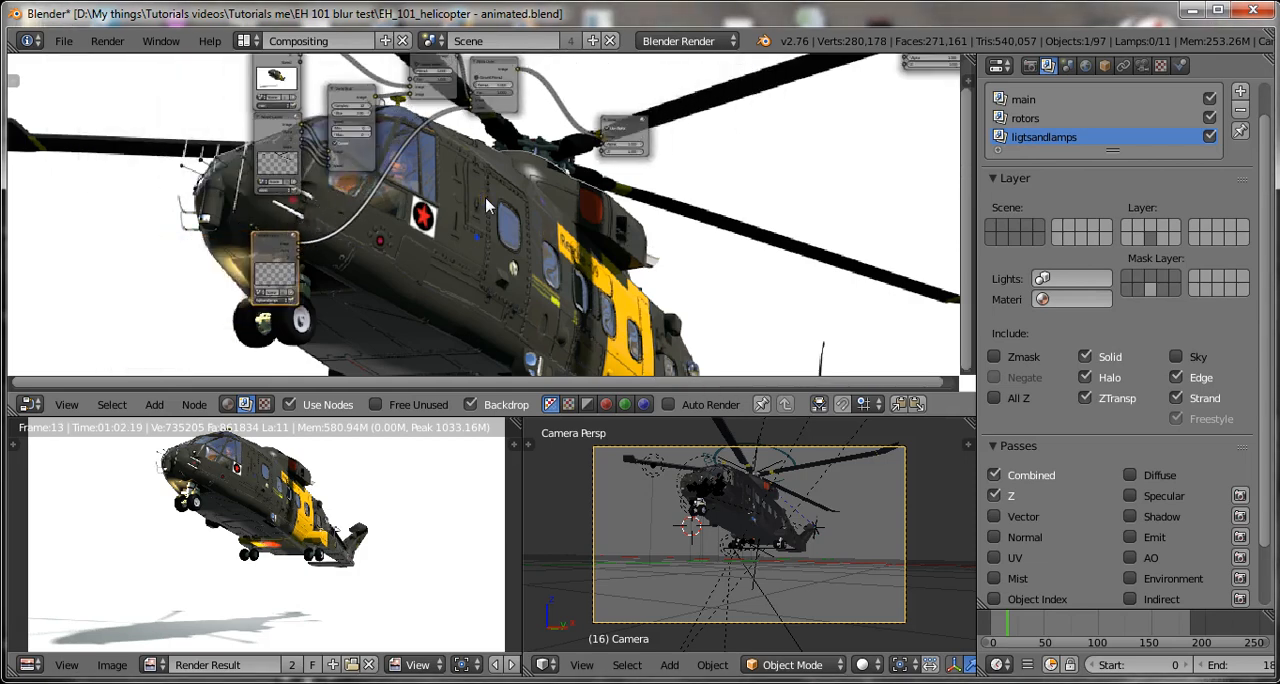
{"action": "scroll", "coordinate": [487, 205], "scroll_direction": "down", "scroll_amount": 2}
{"action": "scroll", "coordinate": [487, 205], "scroll_direction": "up", "scroll_amount": 2}
{"action": "key", "text": "shift+a"}
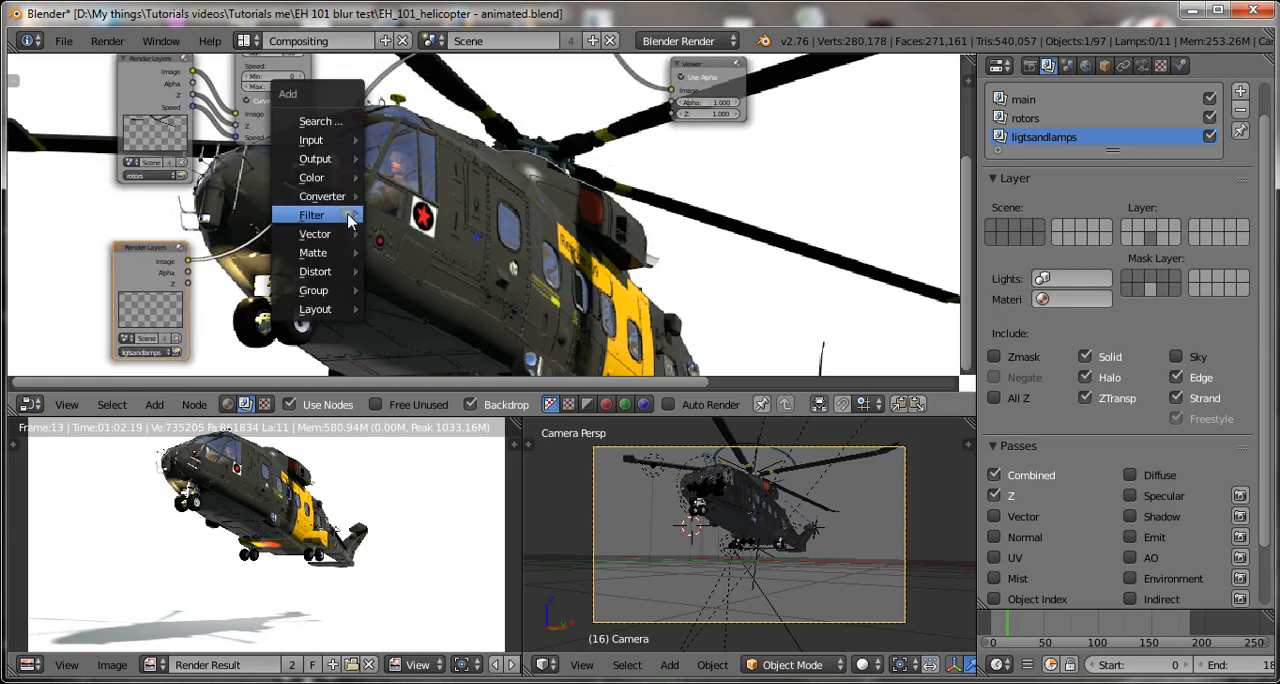
{"action": "mouse_move", "coordinate": [338, 214]}
{"action": "left_click", "coordinate": [401, 215]}
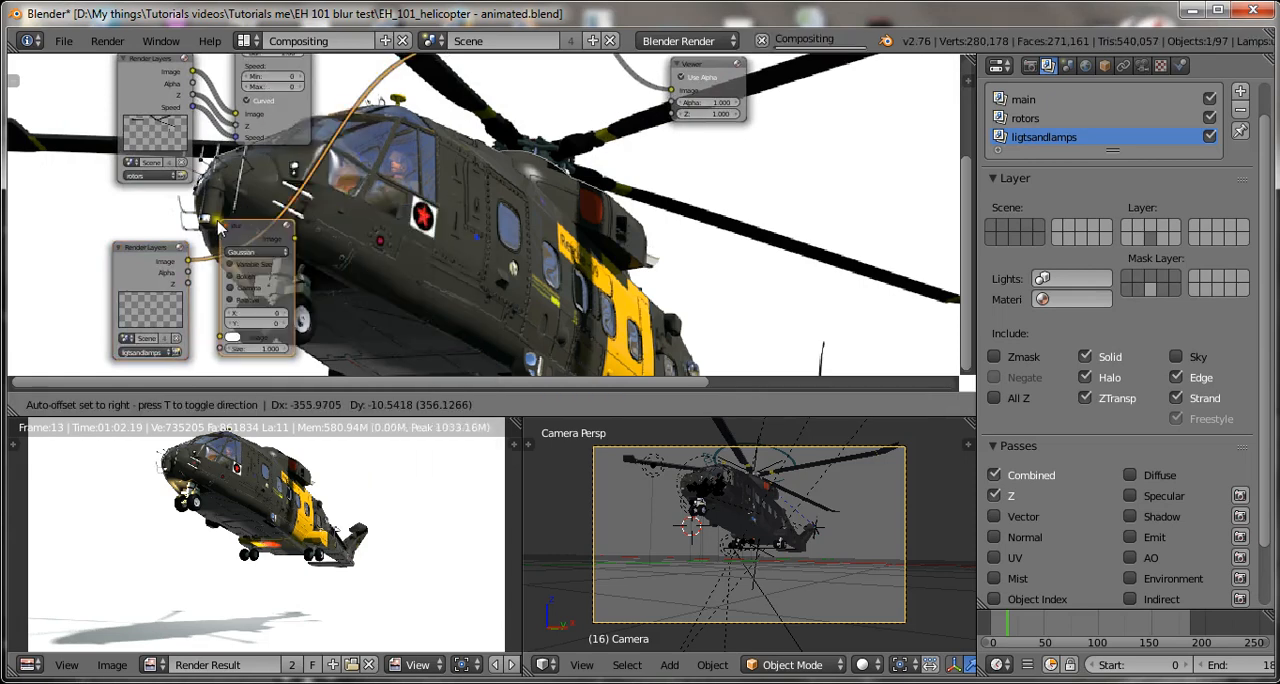
{"action": "left_click", "coordinate": [285, 245]}
Set the new Blur node's filter type to Fast Gaussian and both its X and Y values to 25.
{"action": "scroll", "coordinate": [266, 260], "scroll_direction": "up", "scroll_amount": 2}
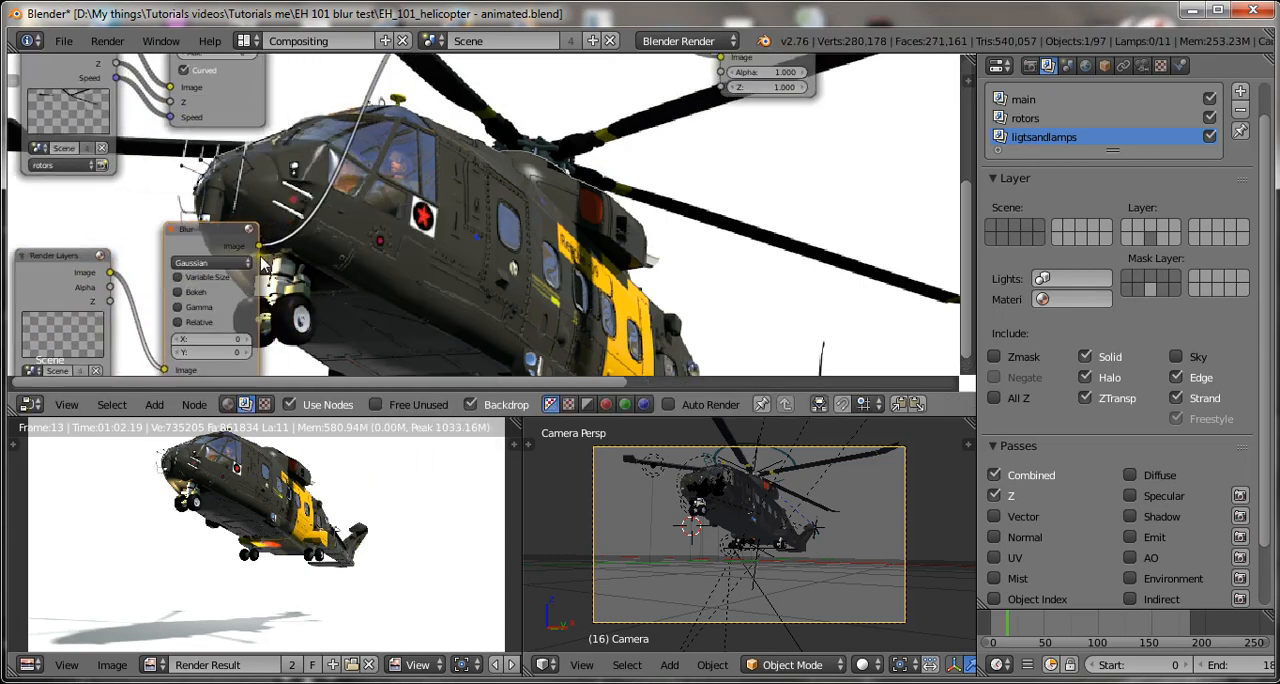
{"action": "left_click", "coordinate": [204, 262]}
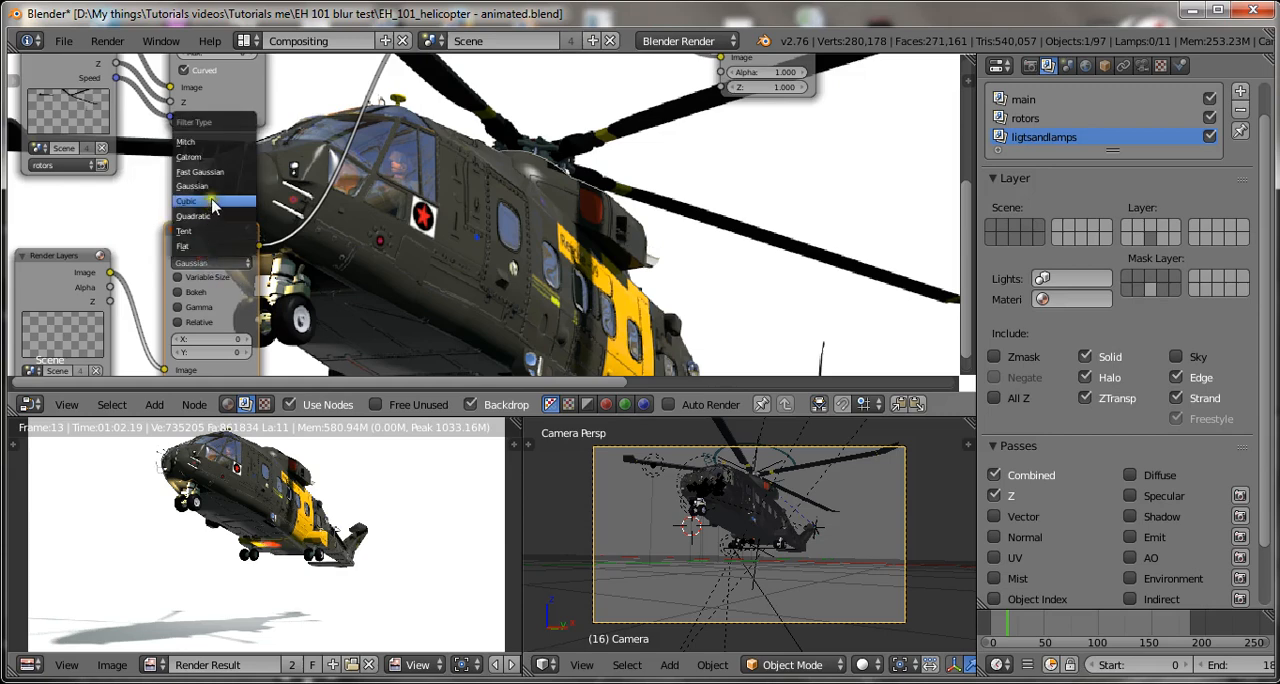
{"action": "left_click", "coordinate": [222, 175]}
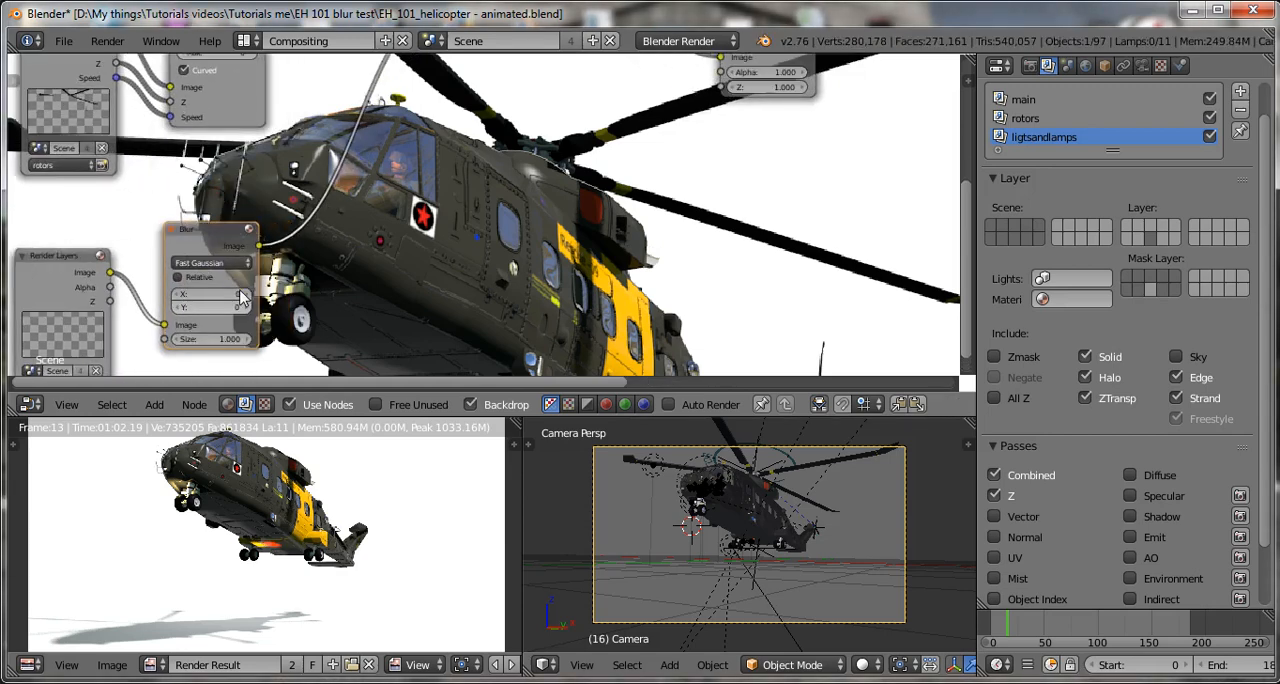
{"action": "left_click", "coordinate": [204, 297]}
{"action": "type", "text": "25"}
{"action": "key", "text": "Return"}
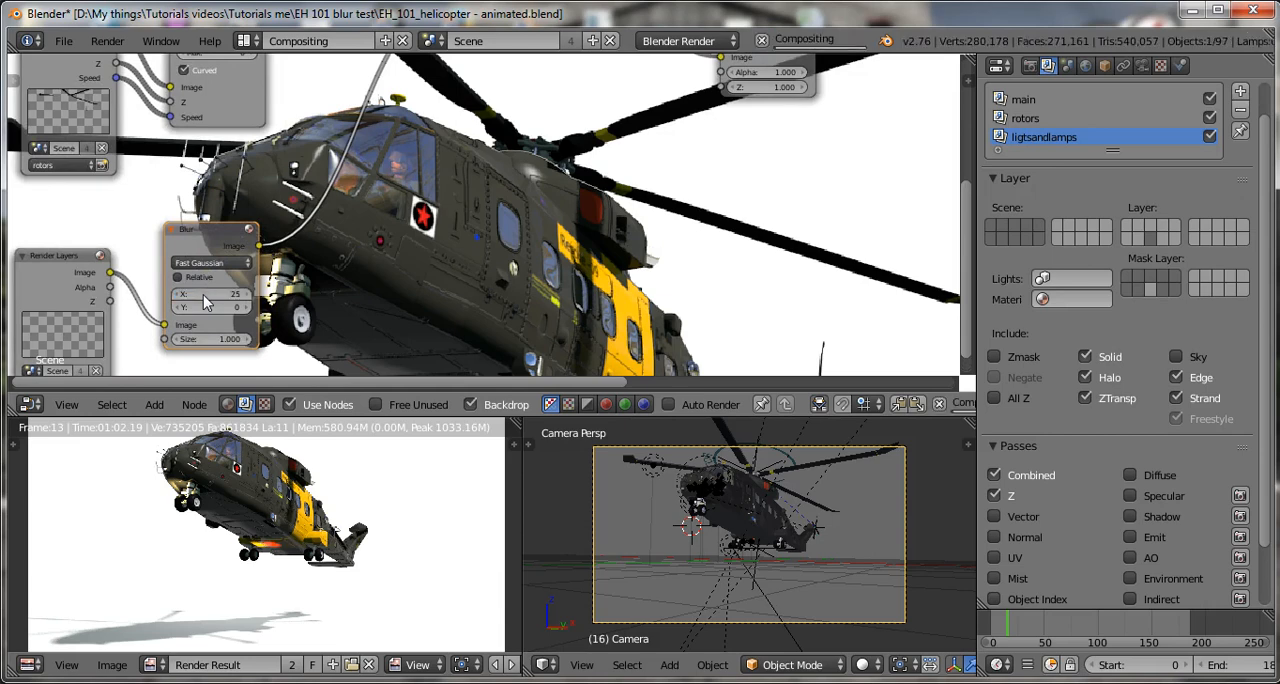
{"action": "left_click", "coordinate": [218, 307]}
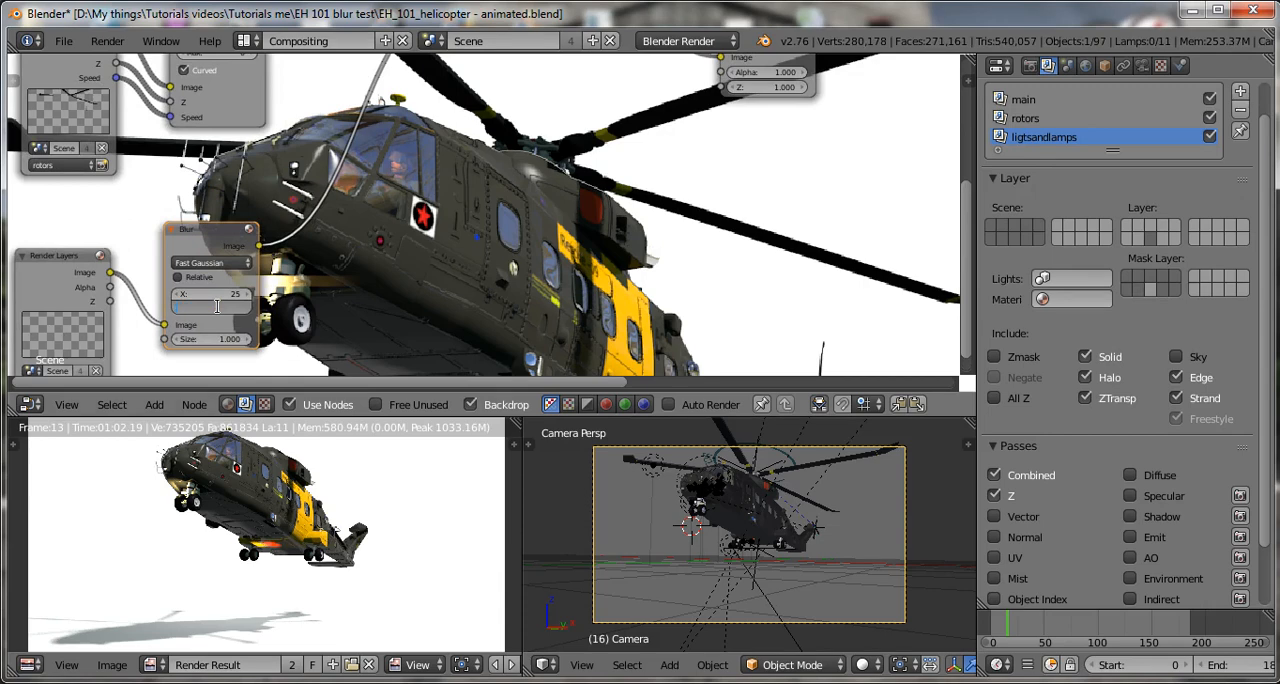
{"action": "type", "text": "25"}
{"action": "key", "text": "Return"}
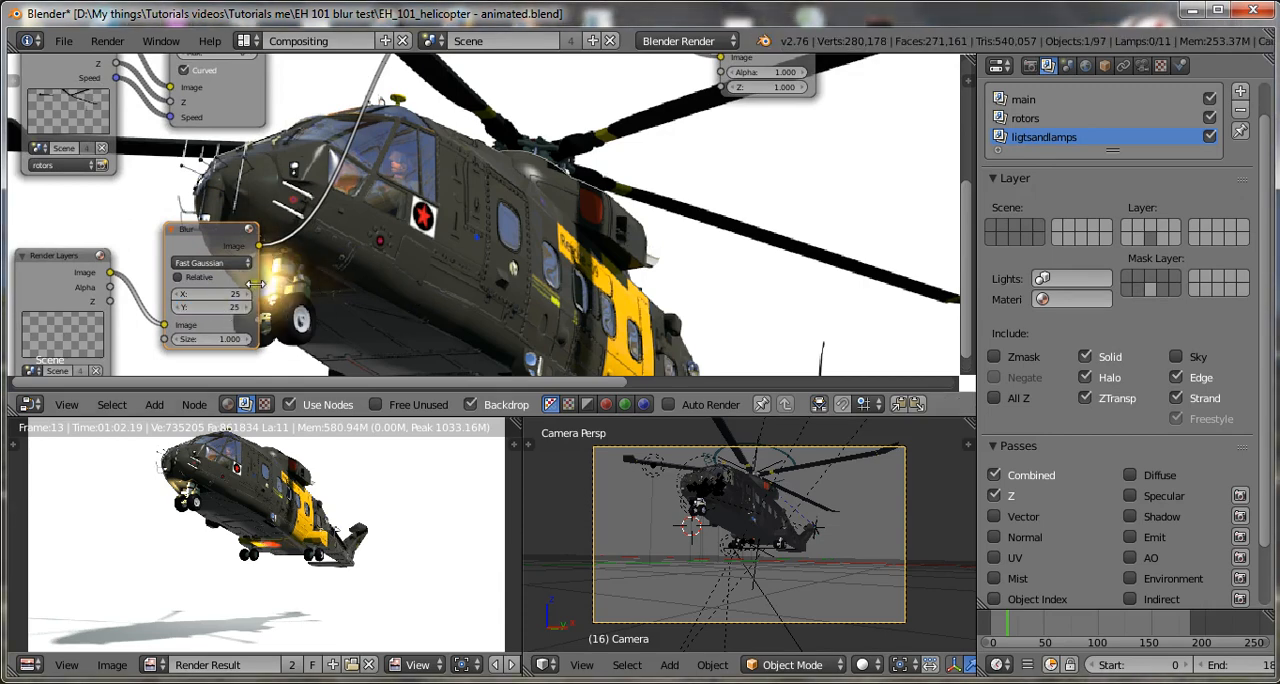
Move the Blur node closer to the ligtsandlamps Render Layers node and save over the blend file.
{"action": "scroll", "coordinate": [302, 300], "scroll_direction": "down", "scroll_amount": 5}
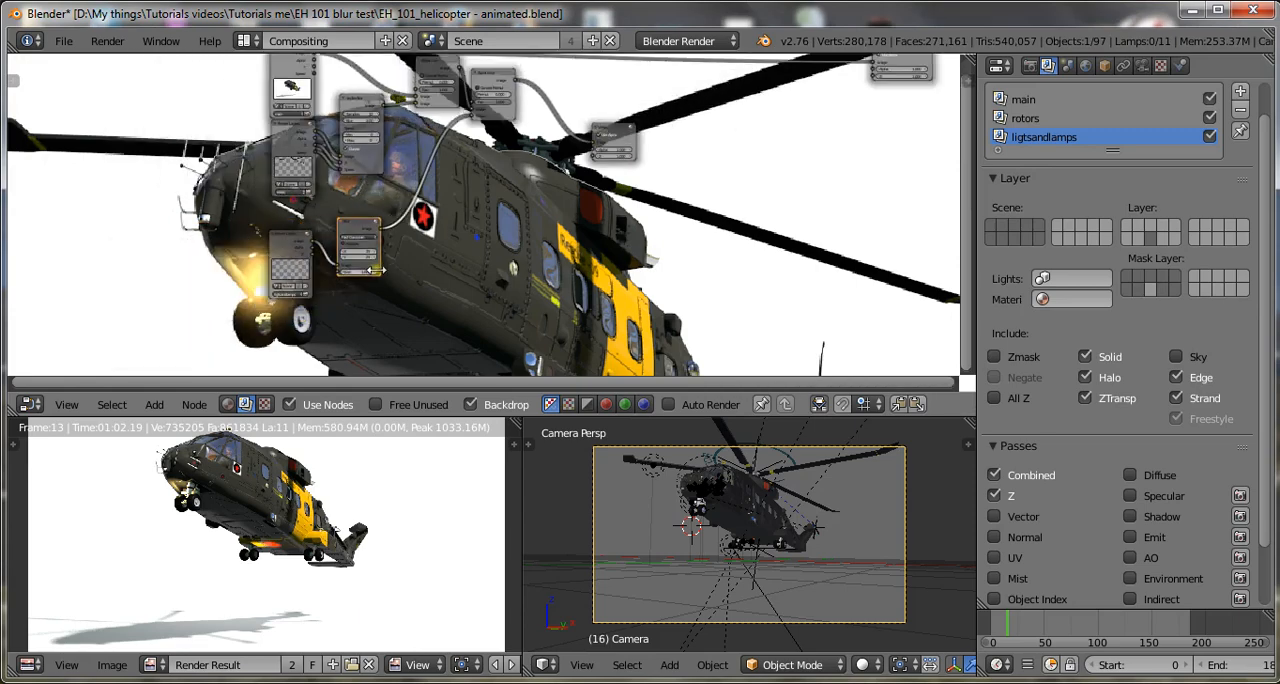
{"action": "scroll", "coordinate": [450, 285], "scroll_direction": "up", "scroll_amount": 4}
{"action": "scroll", "coordinate": [425, 290], "scroll_direction": "up", "scroll_amount": 3}
{"action": "key", "text": "g"}
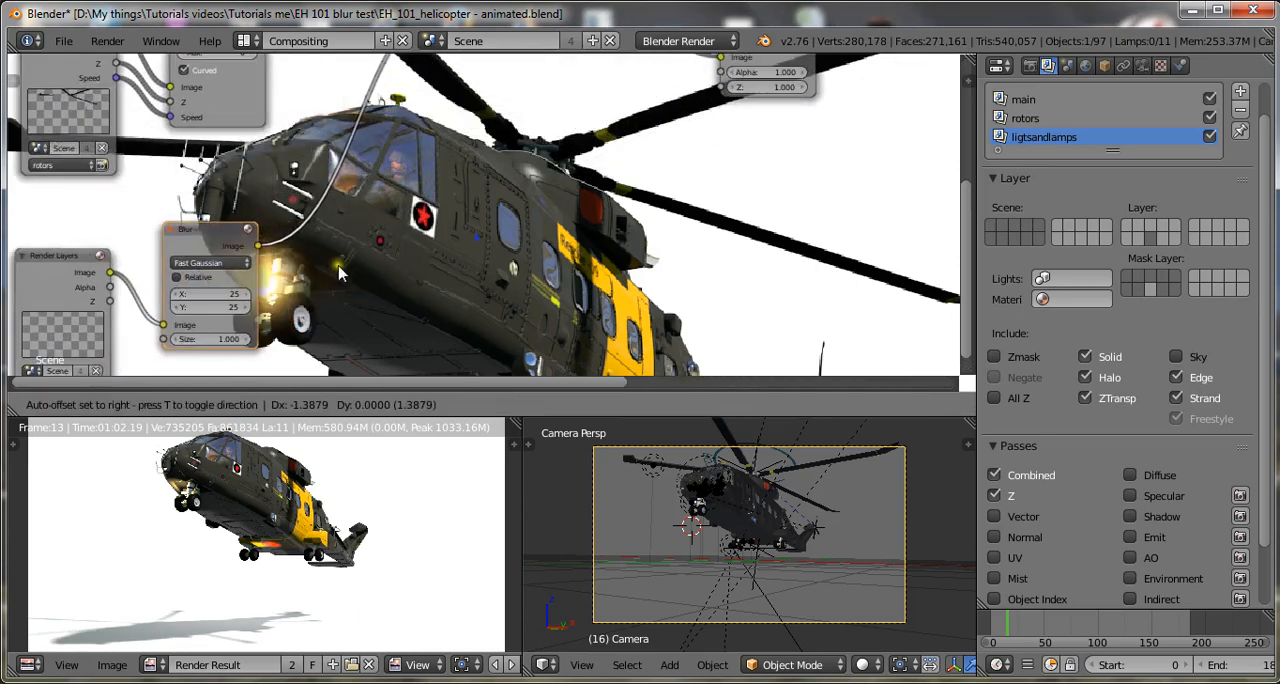
{"action": "left_click", "coordinate": [362, 252]}
{"action": "key", "text": "ctrl+s"}
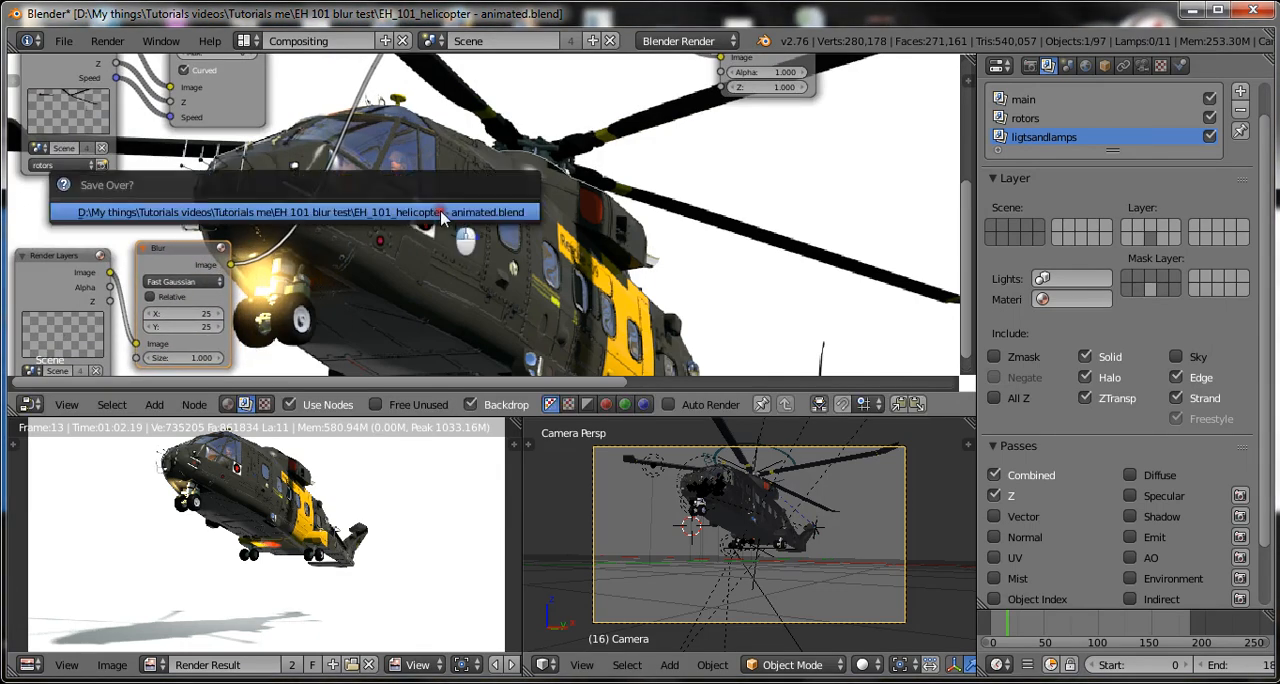
{"action": "left_click", "coordinate": [440, 212]}
Shrink and reposition the compositor backdrop to fit the whole helicopter, and save over the blend file.
{"action": "scroll", "coordinate": [490, 268], "scroll_direction": "down", "scroll_amount": 2}
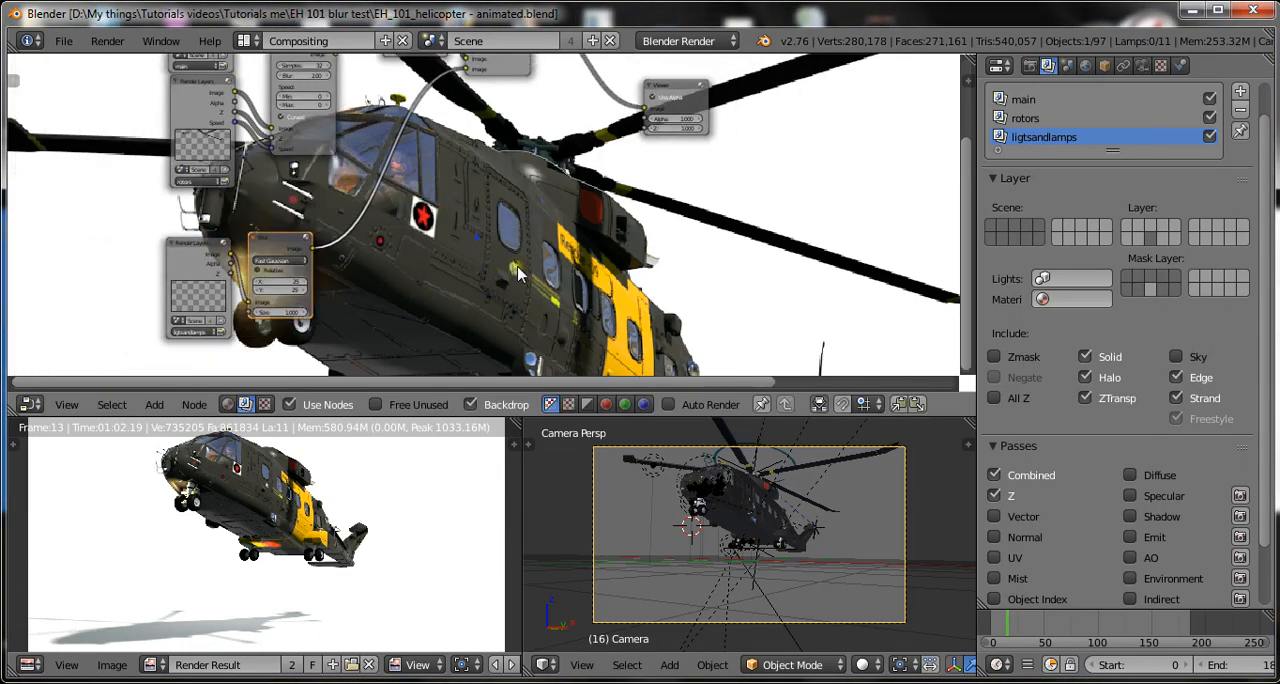
{"action": "key", "text": "v"}
{"action": "key", "text": "v"}
{"action": "middle_click_drag", "start_coordinate": [530, 302], "coordinate": [548, 152], "text": "alt"}
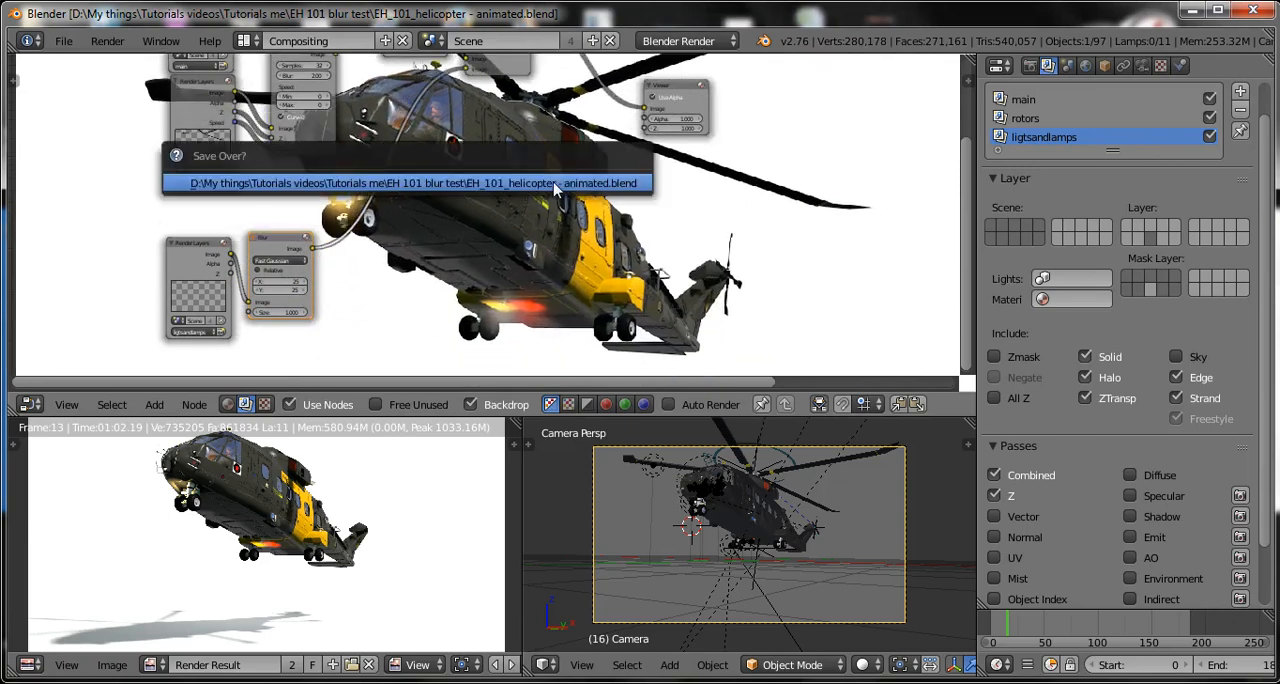
Add a Glare node and insert it on the link between the Blur node and the second Alpha Over node.
{"action": "scroll", "coordinate": [376, 252], "scroll_direction": "up", "scroll_amount": 2}
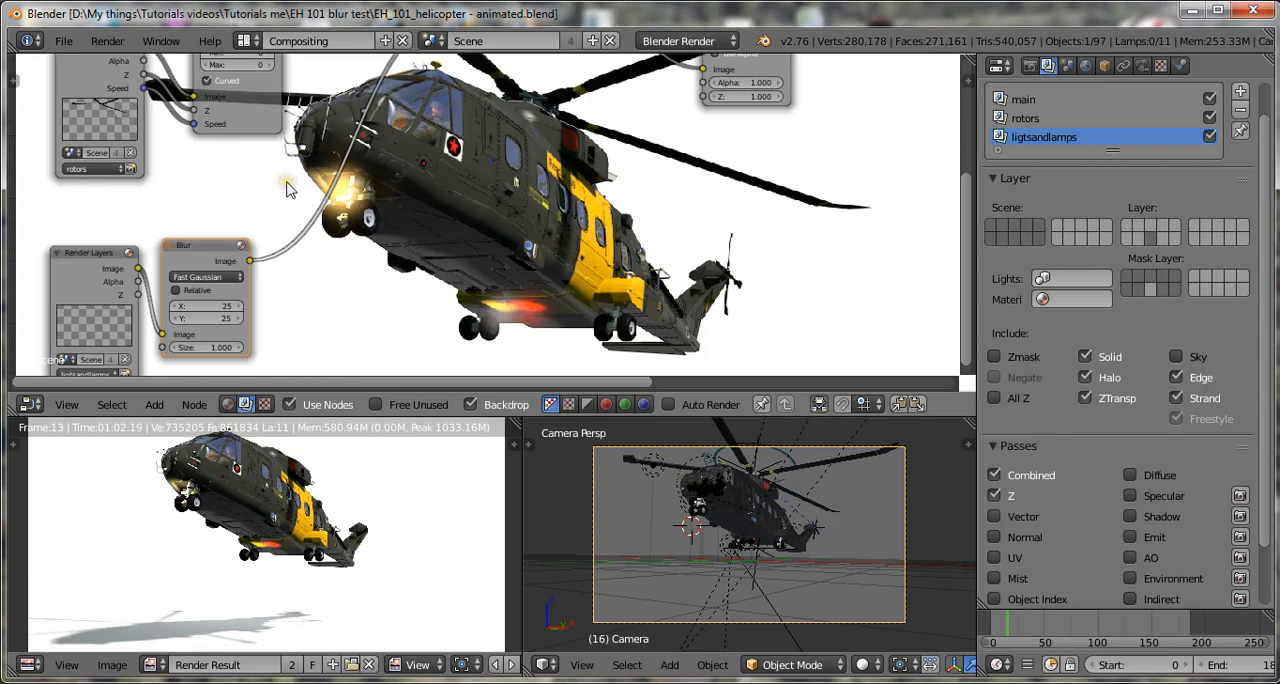
{"action": "key", "text": "shift+a"}
{"action": "mouse_move", "coordinate": [287, 181]}
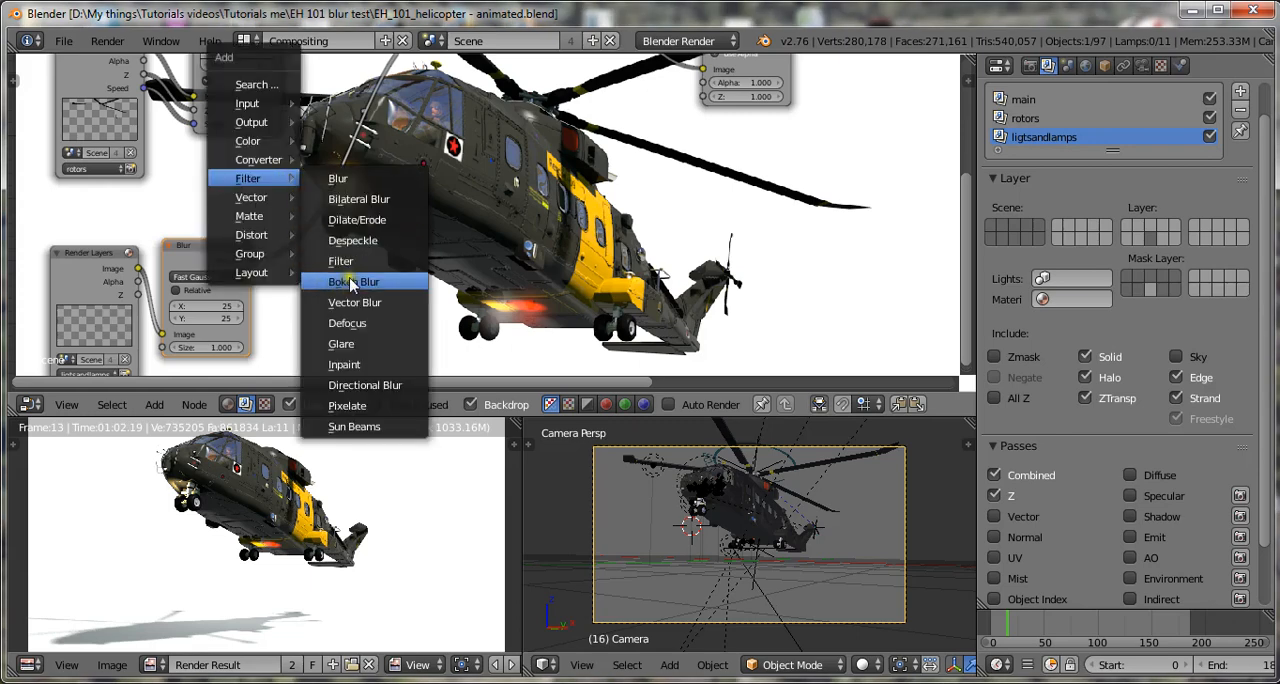
{"action": "left_click", "coordinate": [395, 344]}
{"action": "left_click_drag", "start_coordinate": [300, 240], "coordinate": [295, 220]}
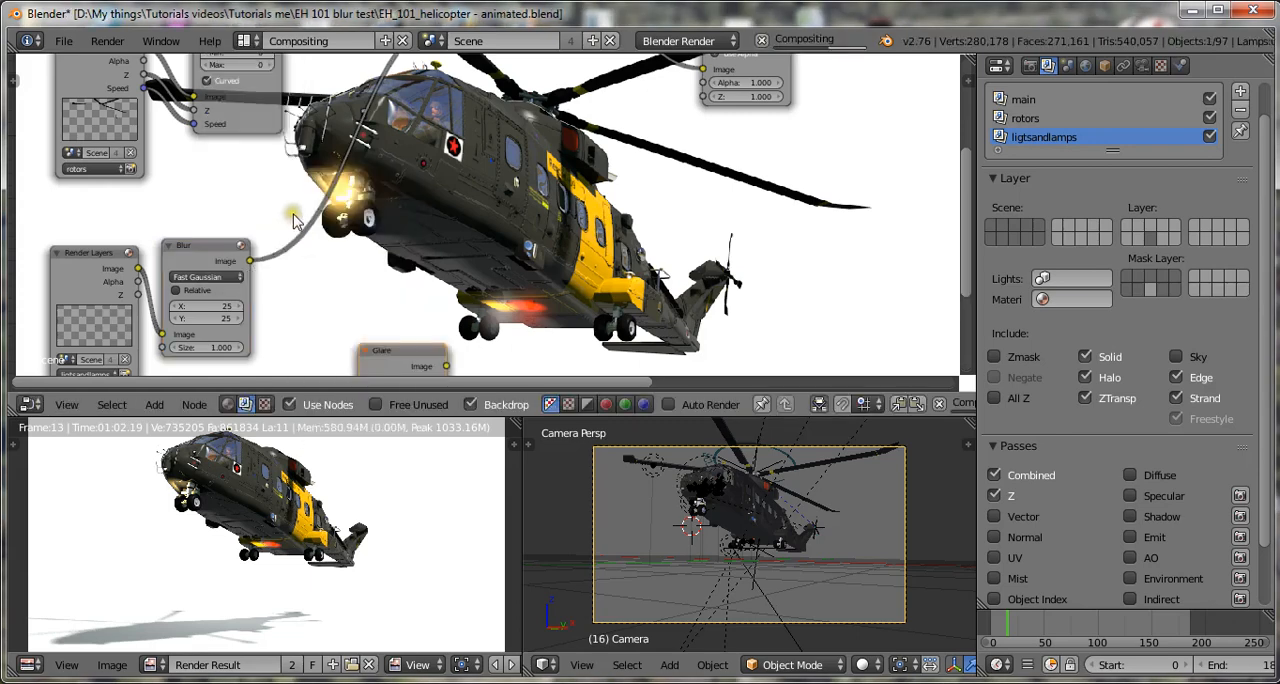
{"action": "scroll", "coordinate": [428, 332], "scroll_direction": "down", "scroll_amount": 2}
{"action": "left_click_drag", "start_coordinate": [428, 343], "coordinate": [378, 206]}
Set the Glare node's quality to Low and save over the blend file.
{"action": "scroll", "coordinate": [330, 230], "scroll_direction": "up", "scroll_amount": 2}
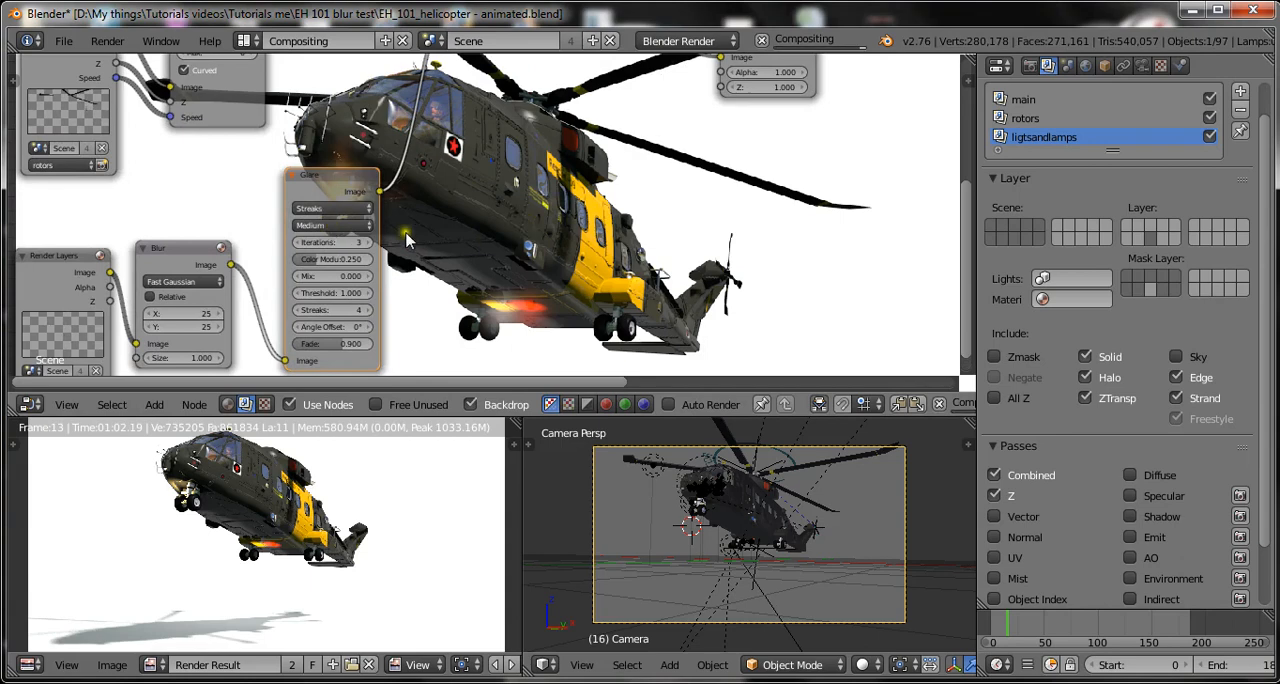
{"action": "left_click", "coordinate": [350, 226]}
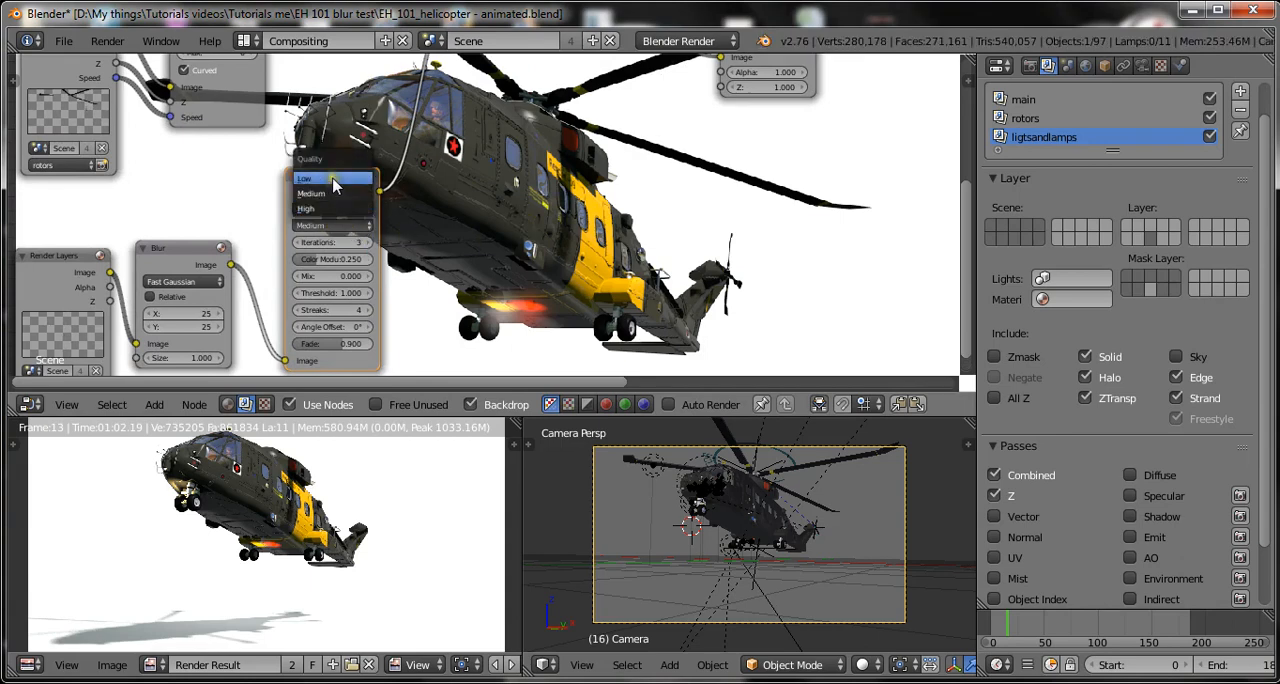
{"action": "left_click", "coordinate": [335, 182]}
{"action": "scroll", "coordinate": [366, 230], "scroll_direction": "down", "scroll_amount": 1}
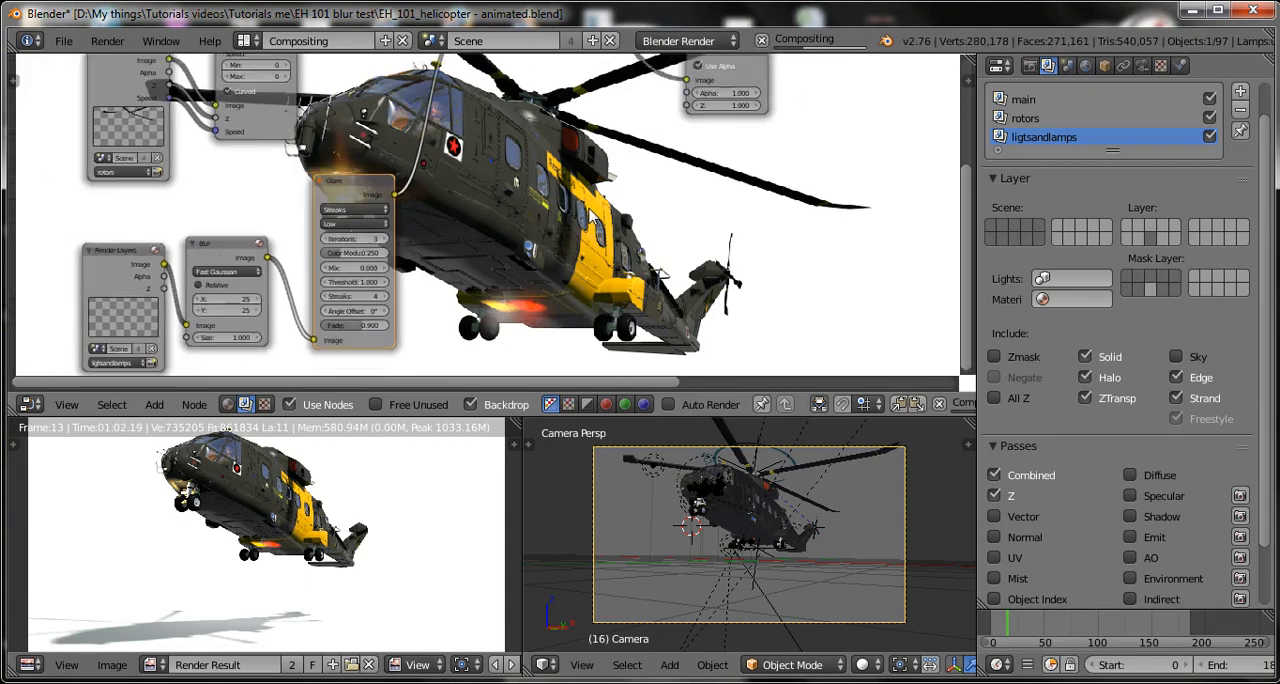
{"action": "scroll", "coordinate": [360, 228], "scroll_direction": "down", "scroll_amount": 1}
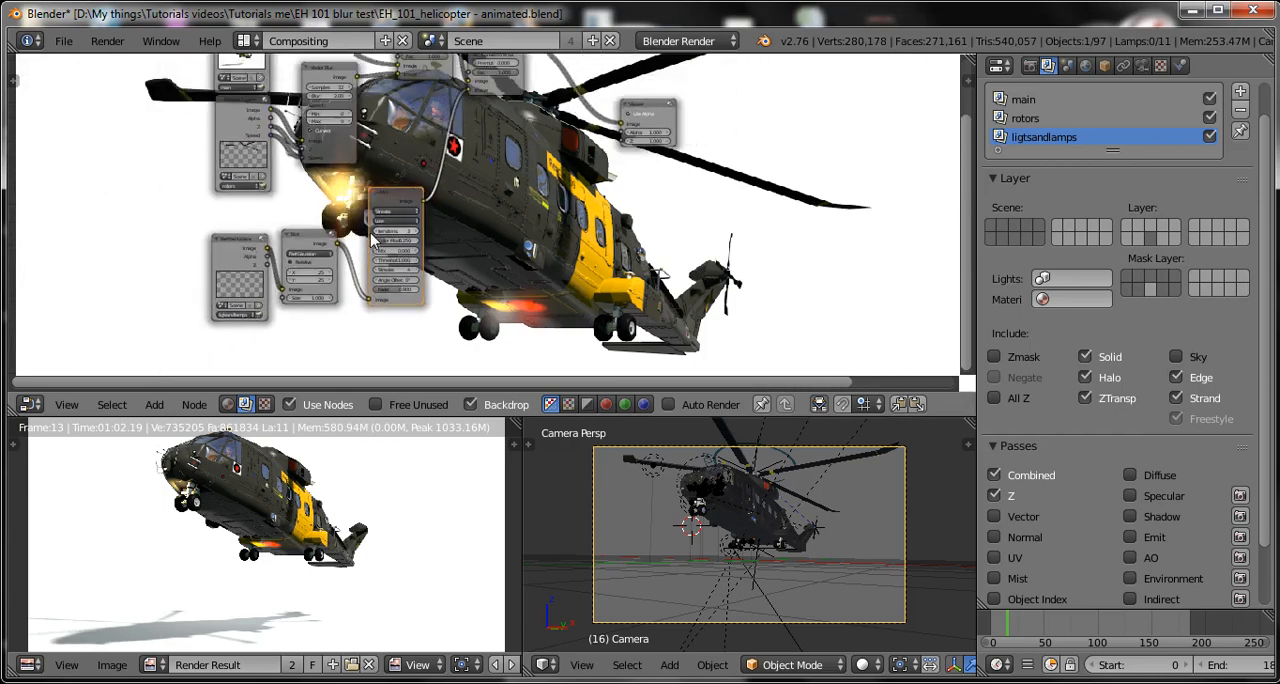
{"action": "scroll", "coordinate": [371, 238], "scroll_direction": "up", "scroll_amount": 3}
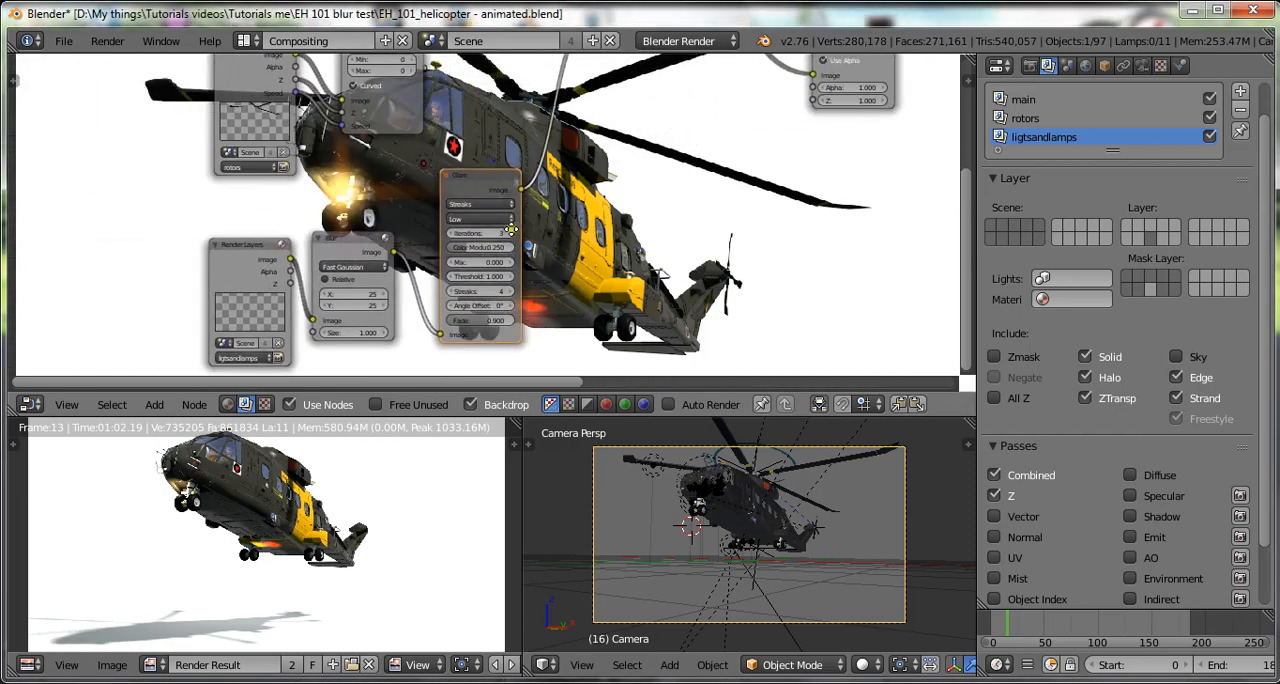
{"action": "key", "text": "ctrl+s"}
{"action": "left_click", "coordinate": [500, 243]}
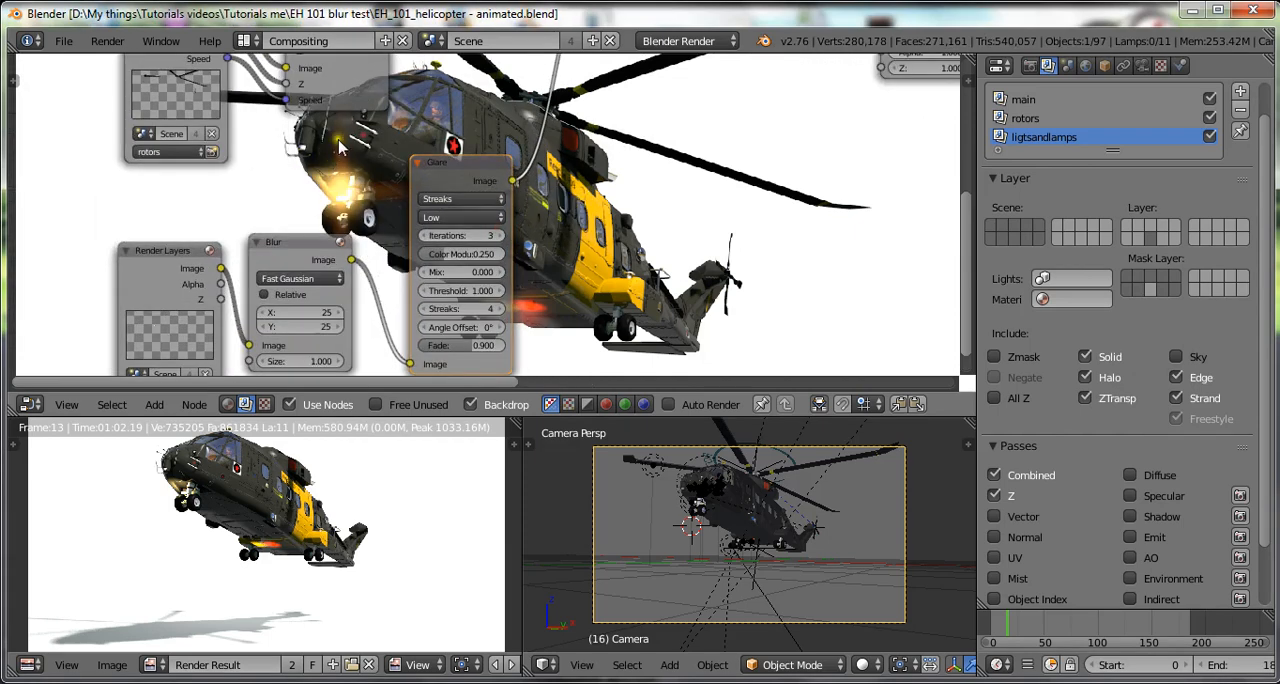
Set the Glare node's number of streaks to 6.
{"action": "scroll", "coordinate": [530, 265], "scroll_direction": "up", "scroll_amount": 2}
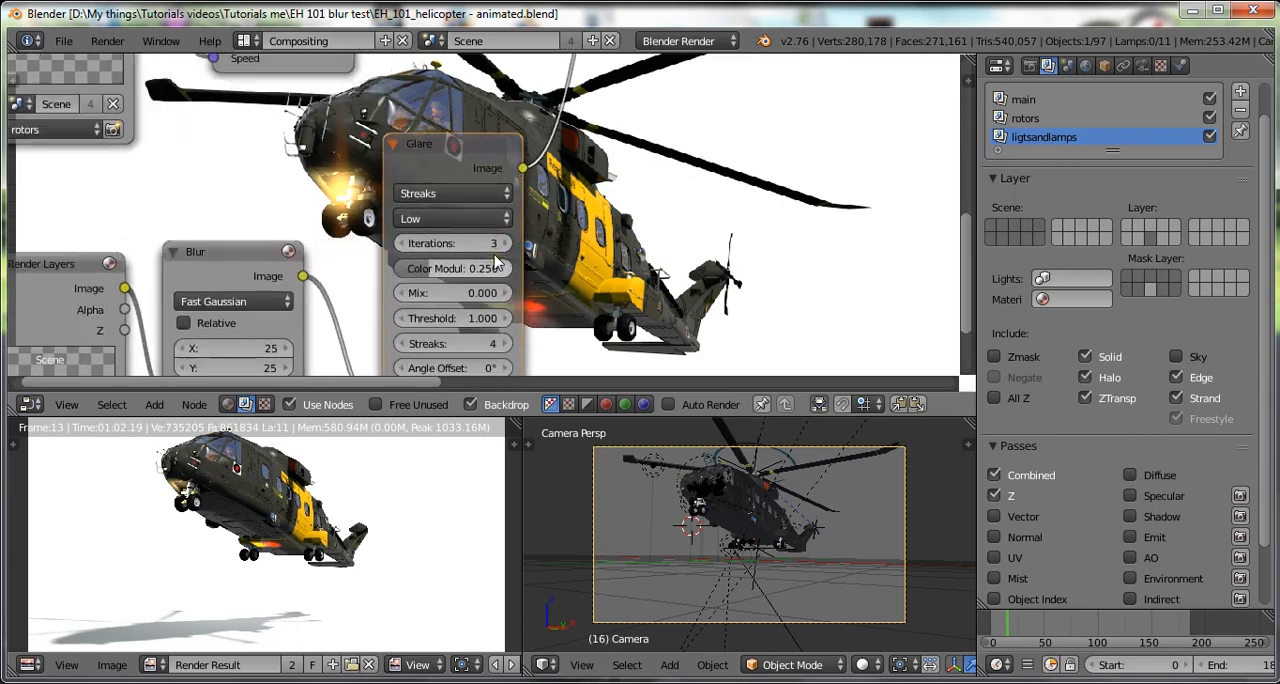
{"action": "scroll", "coordinate": [512, 310], "scroll_direction": "down", "scroll_amount": 1}
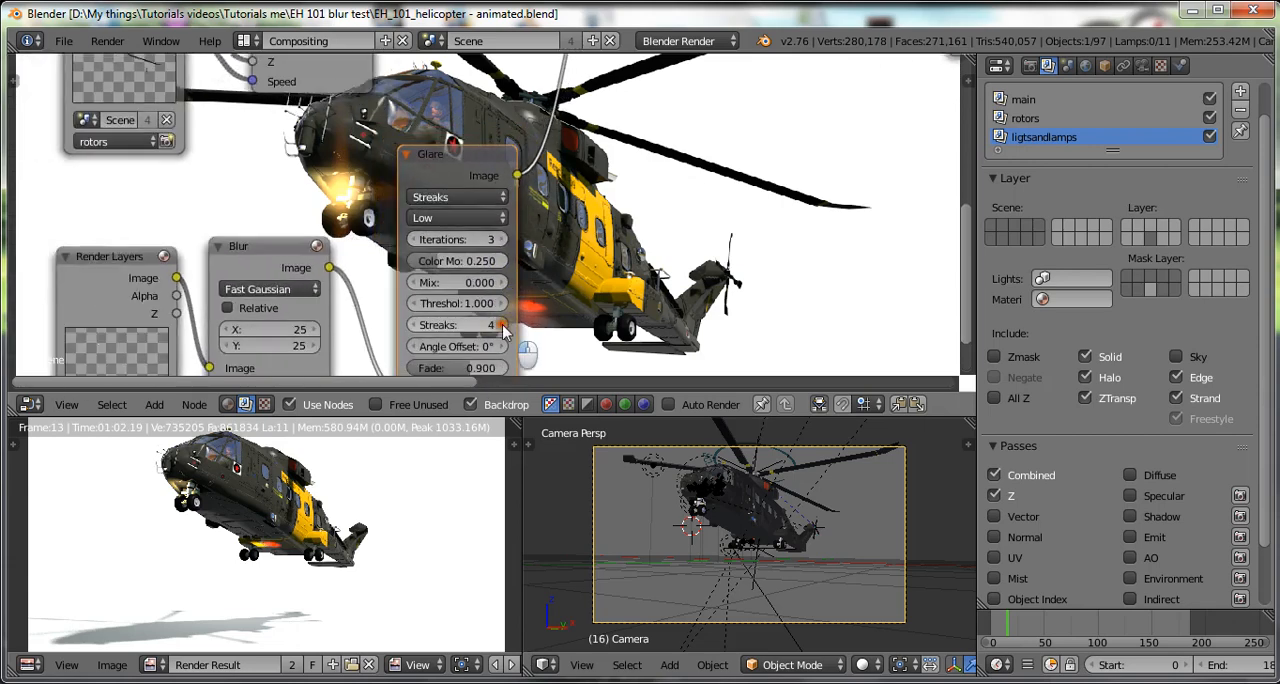
{"action": "left_click", "coordinate": [502, 325]}
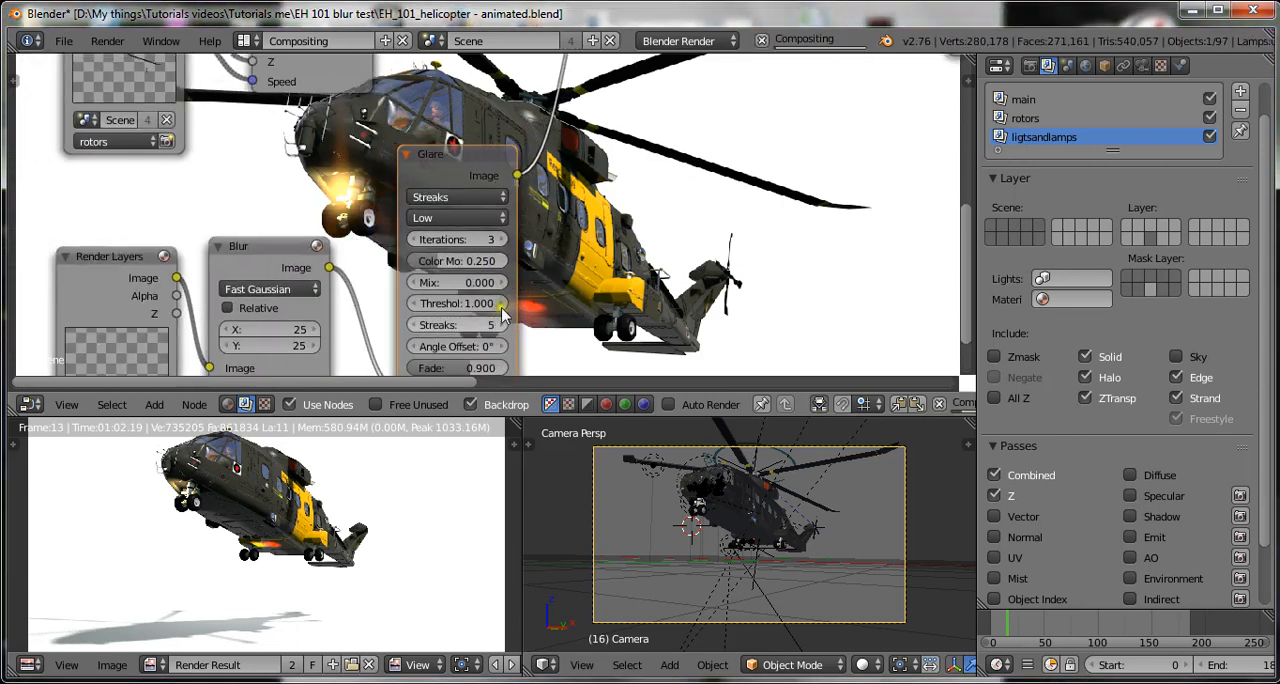
{"action": "left_click", "coordinate": [503, 325]}
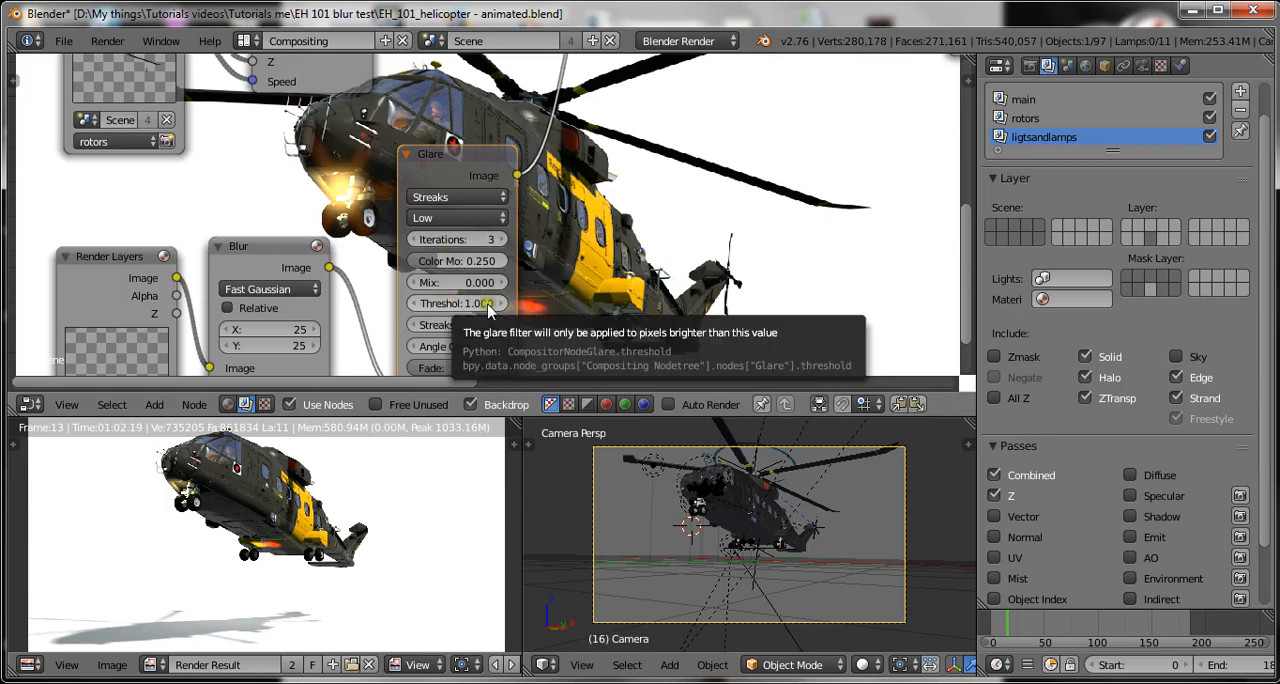
Try a threshold of 1, followed by 0.5, on the Glare node.
{"action": "left_click", "coordinate": [458, 302]}
{"action": "type", "text": "1"}
{"action": "key", "text": "Return"}
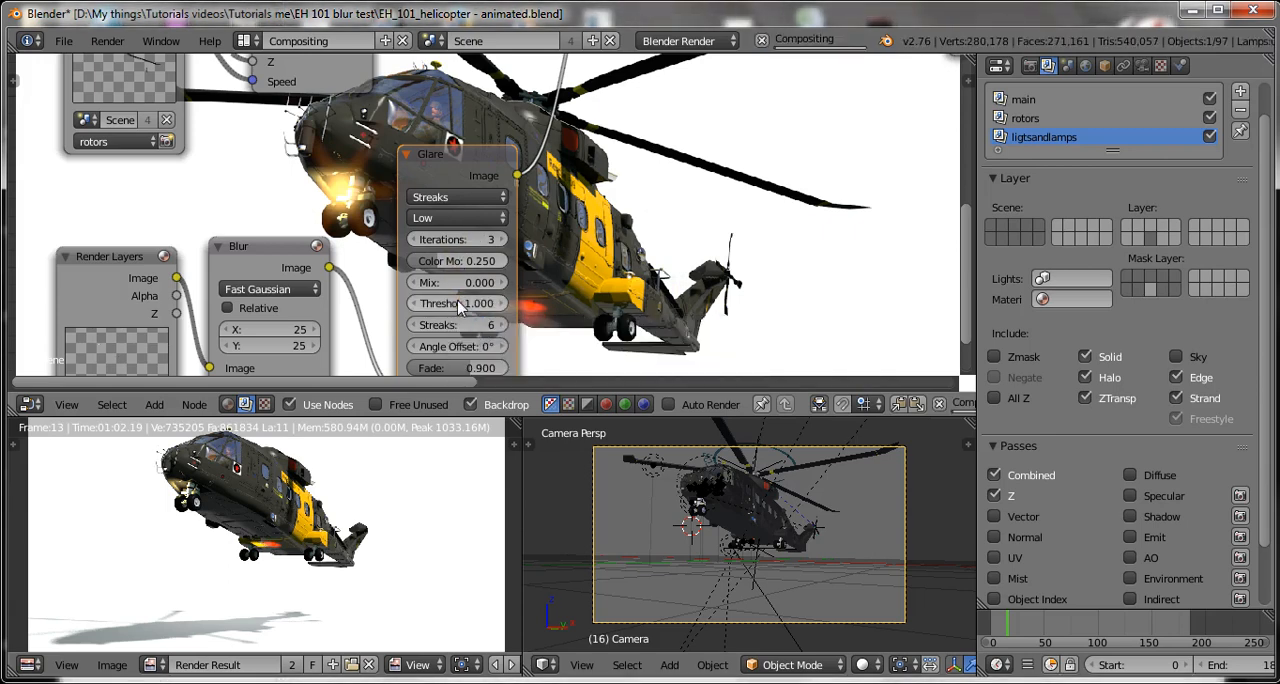
{"action": "left_click", "coordinate": [459, 307]}
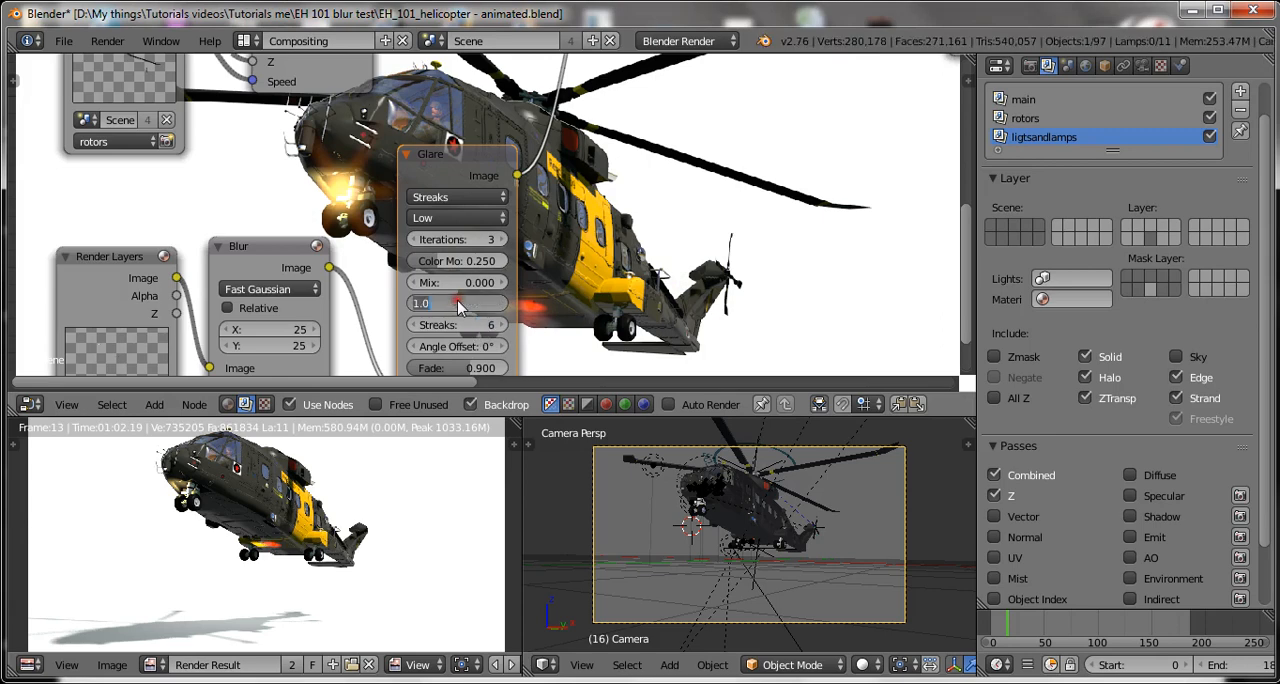
{"action": "type", "text": ".5"}
{"action": "key", "text": "Return"}
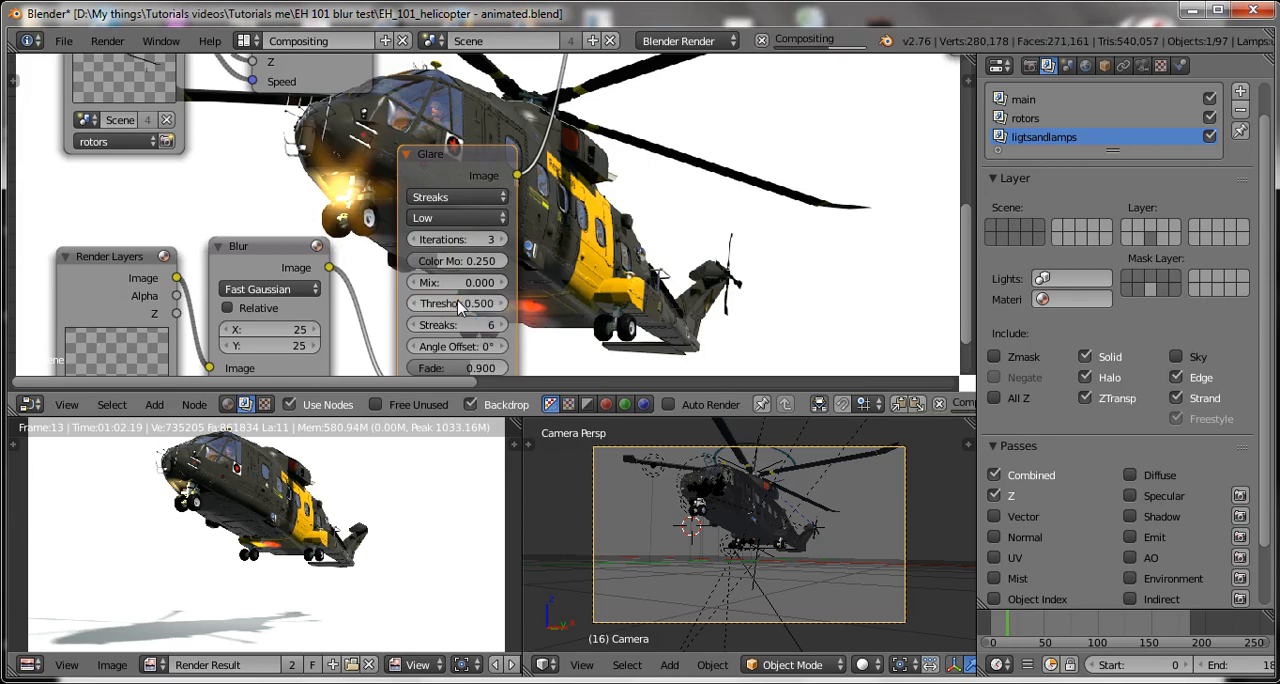
Set the Glare node's threshold to 1.5 and save over the blend file.
{"action": "left_click", "coordinate": [459, 307]}
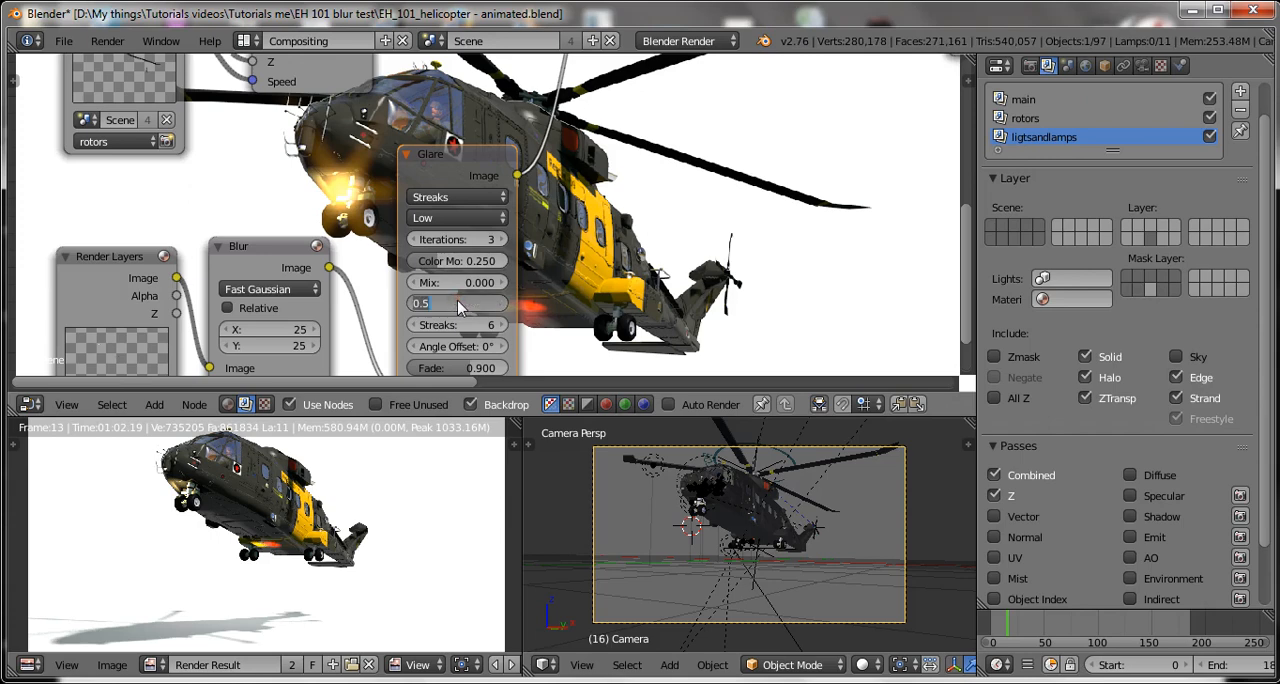
{"action": "type", "text": "1.5"}
{"action": "key", "text": "Return"}
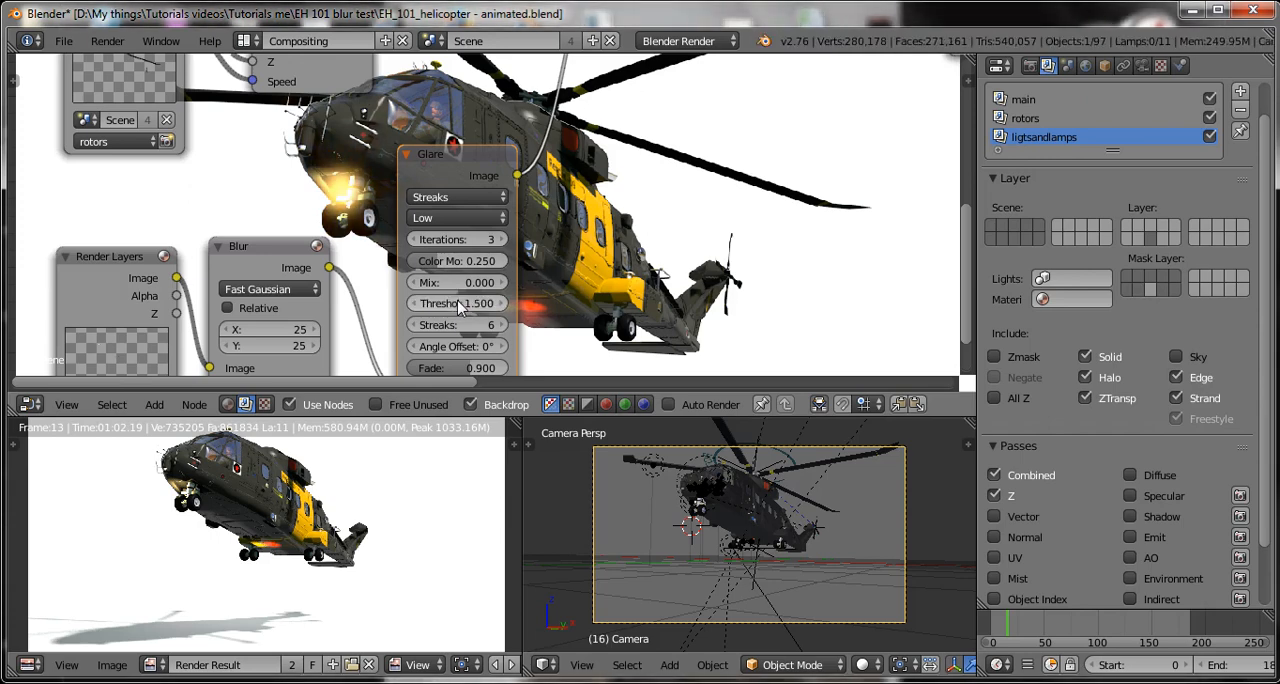
{"action": "scroll", "coordinate": [466, 318], "scroll_direction": "down", "scroll_amount": 2}
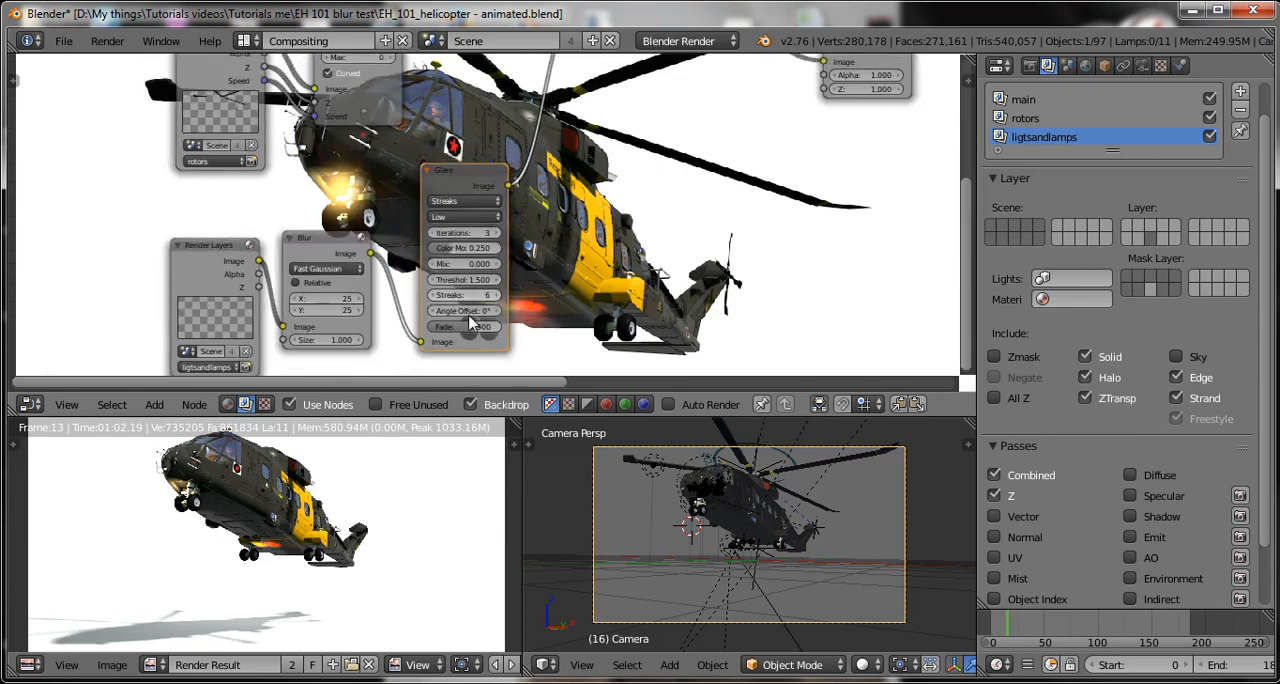
{"action": "scroll", "coordinate": [469, 318], "scroll_direction": "up", "scroll_amount": 3}
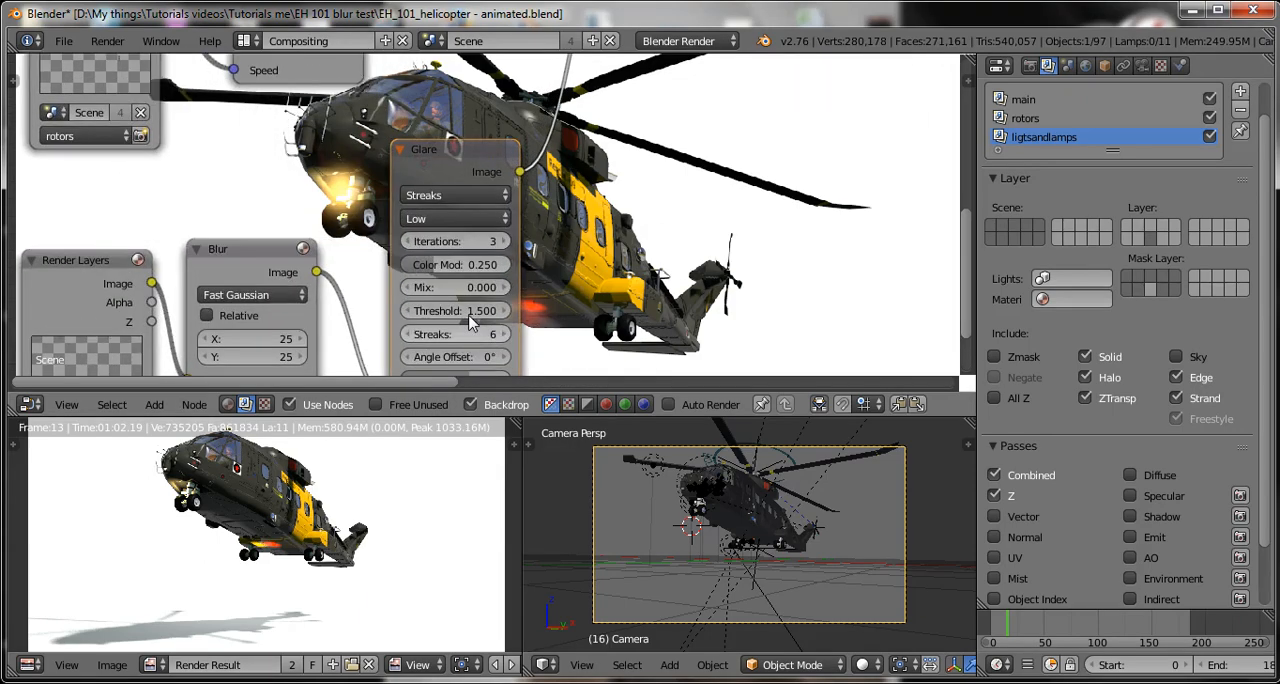
{"action": "key", "text": "ctrl+s"}
{"action": "key", "text": "Return"}
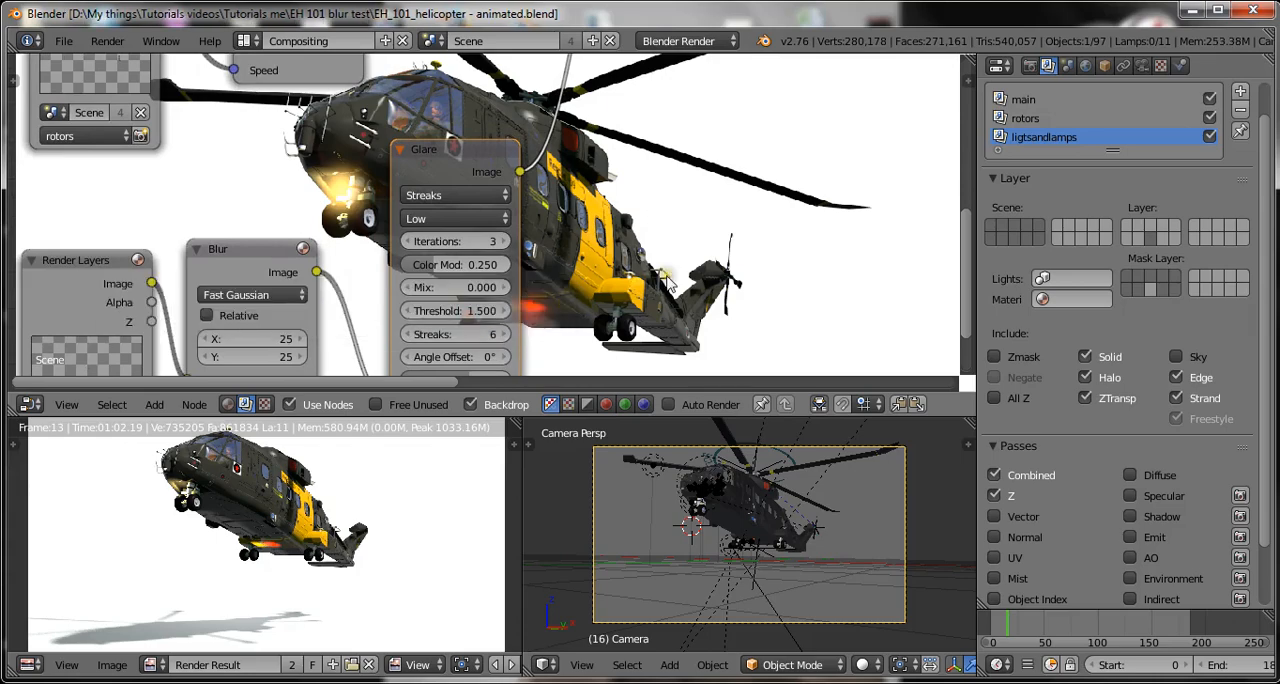
Move the Glare node farther from the Blur node and insert a duplicate of it on the link between them.
{"action": "scroll", "coordinate": [510, 205], "scroll_direction": "down", "scroll_amount": 3}
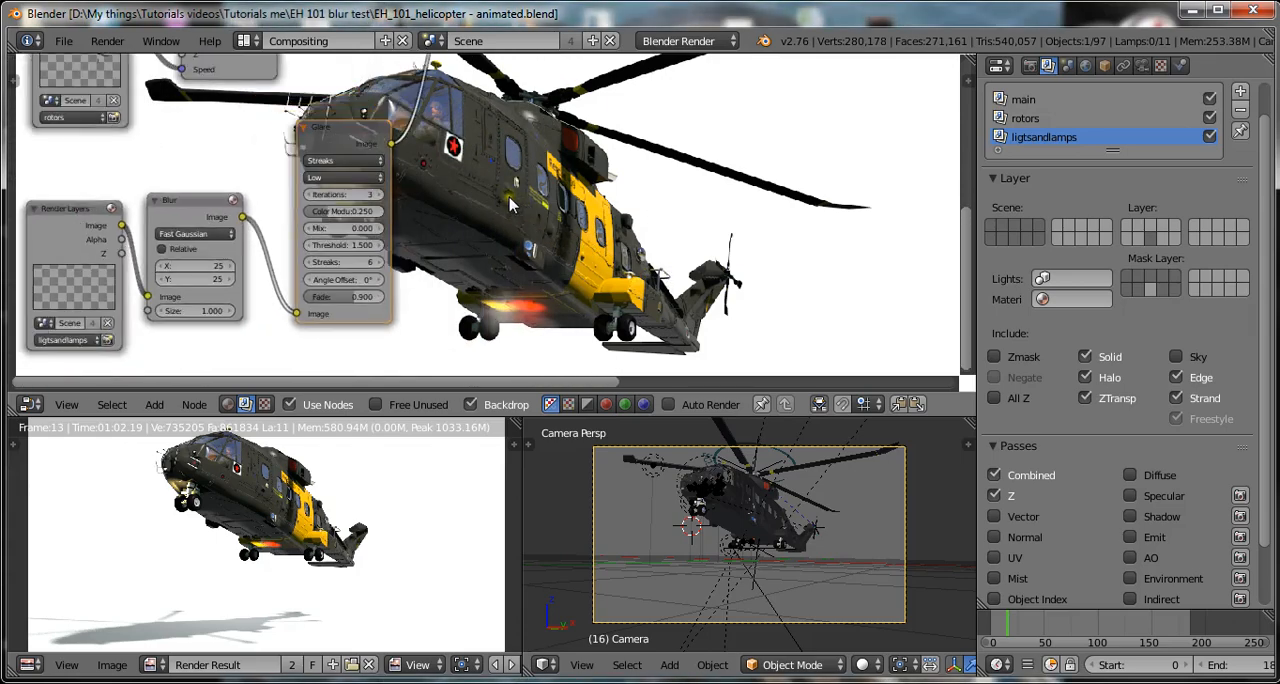
{"action": "scroll", "coordinate": [510, 205], "scroll_direction": "down", "scroll_amount": 3}
{"action": "key", "text": "g"}
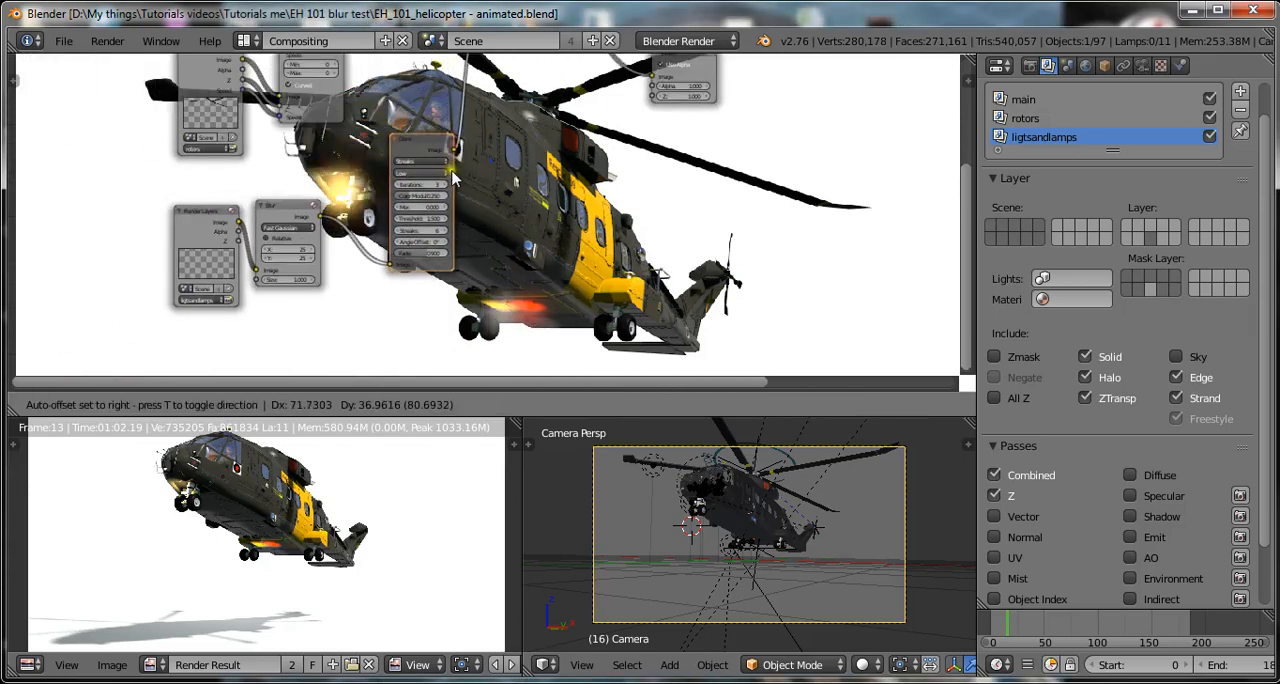
{"action": "left_click", "coordinate": [472, 175]}
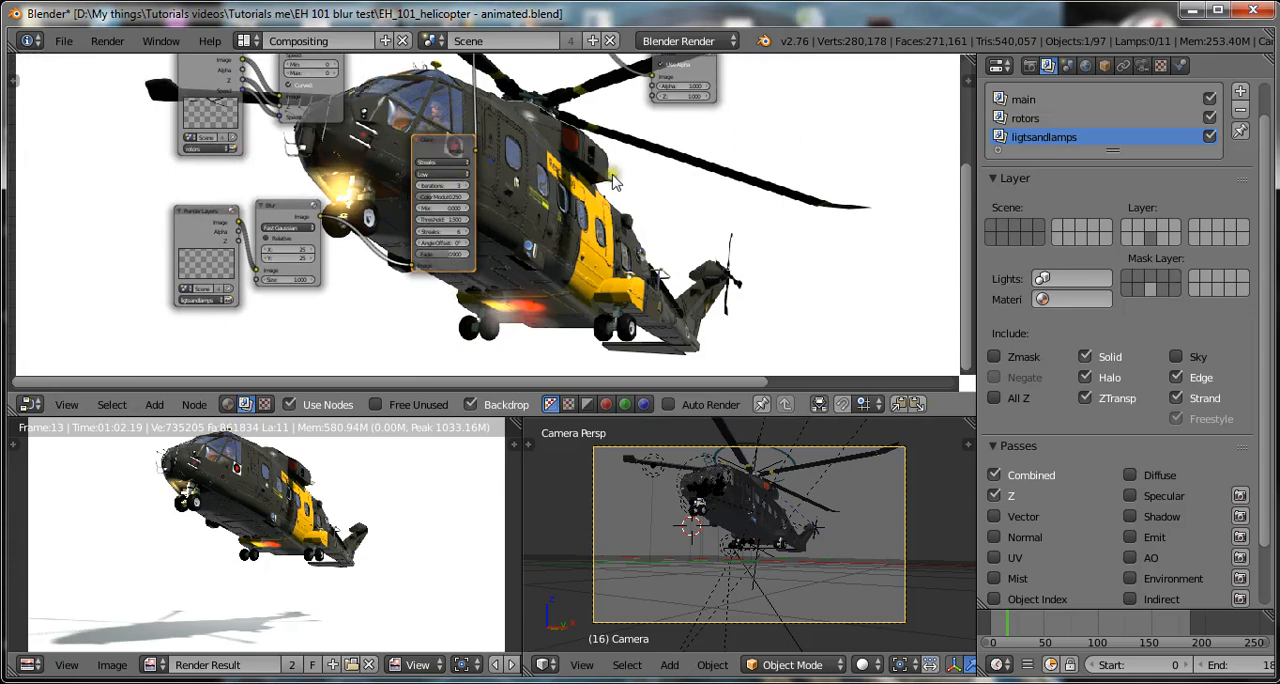
{"action": "key", "text": "shift+d"}
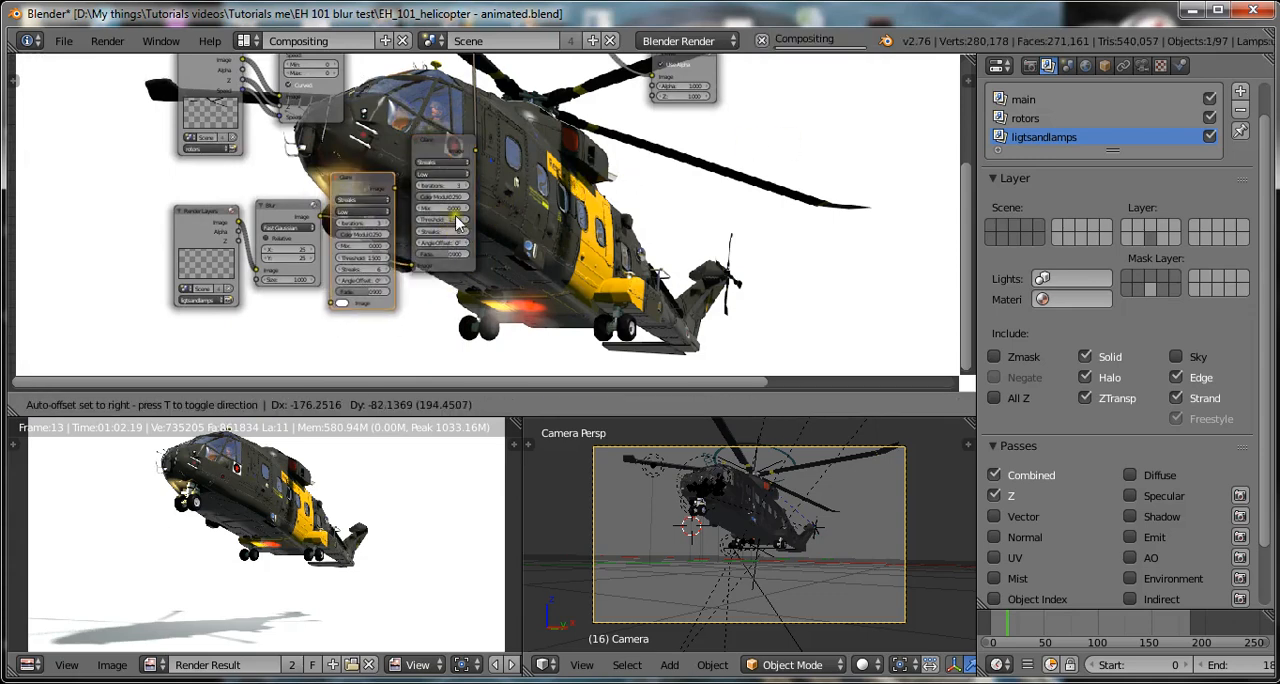
{"action": "left_click", "coordinate": [500, 218]}
{"action": "middle_click_drag", "start_coordinate": [524, 213], "coordinate": [430, 263]}
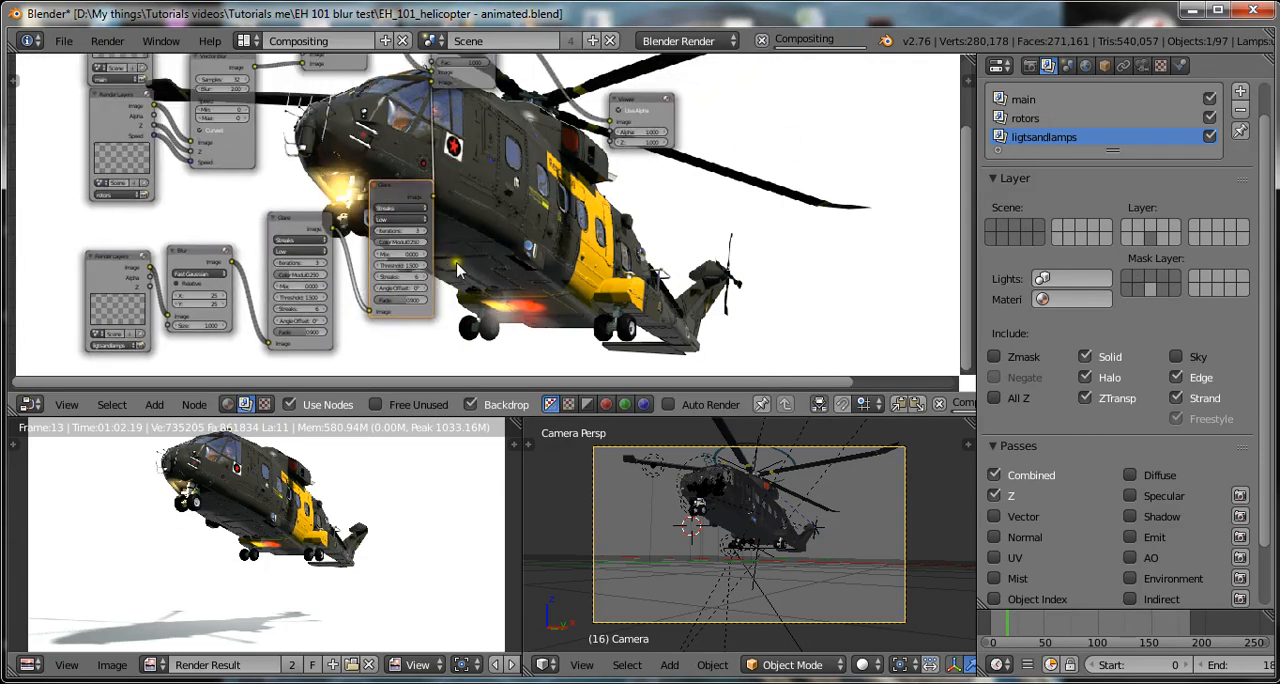
Change the glare type of the Glare node directly after the Blur node to Fog Glow, and save over the blend file.
{"action": "scroll", "coordinate": [420, 264], "scroll_direction": "up", "scroll_amount": 1}
{"action": "scroll", "coordinate": [245, 280], "scroll_direction": "up", "scroll_amount": 1}
{"action": "left_click", "coordinate": [246, 246]}
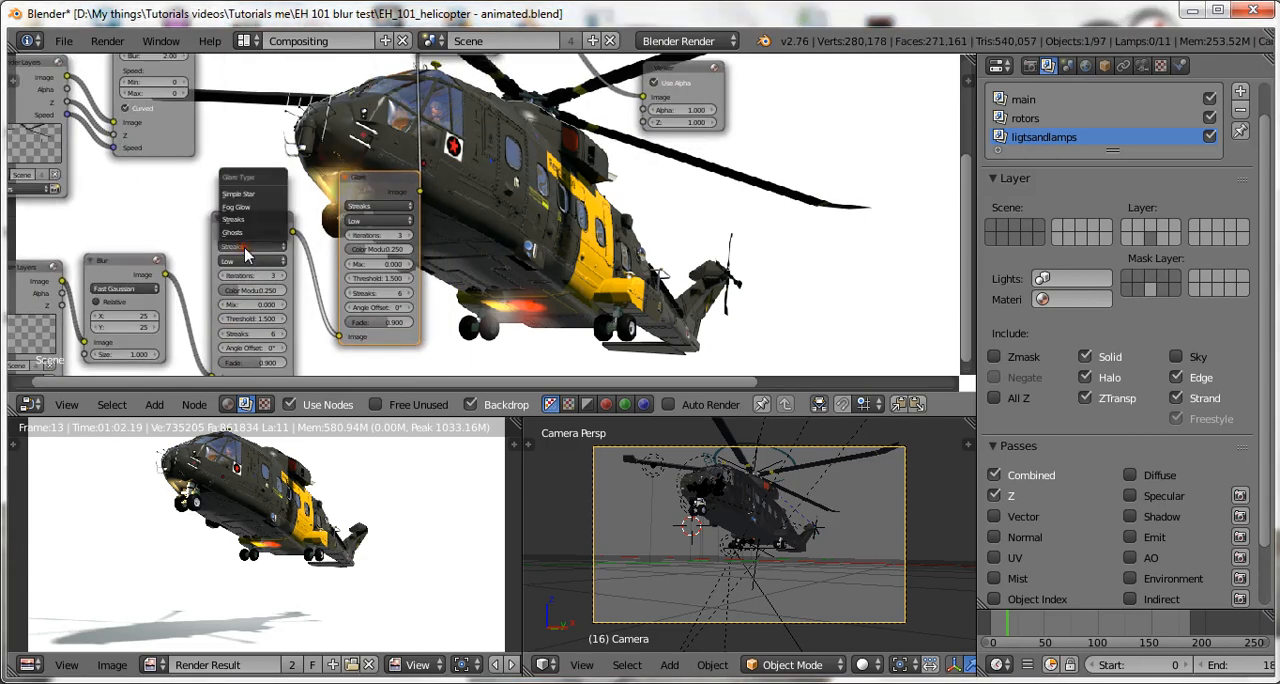
{"action": "left_click", "coordinate": [262, 207]}
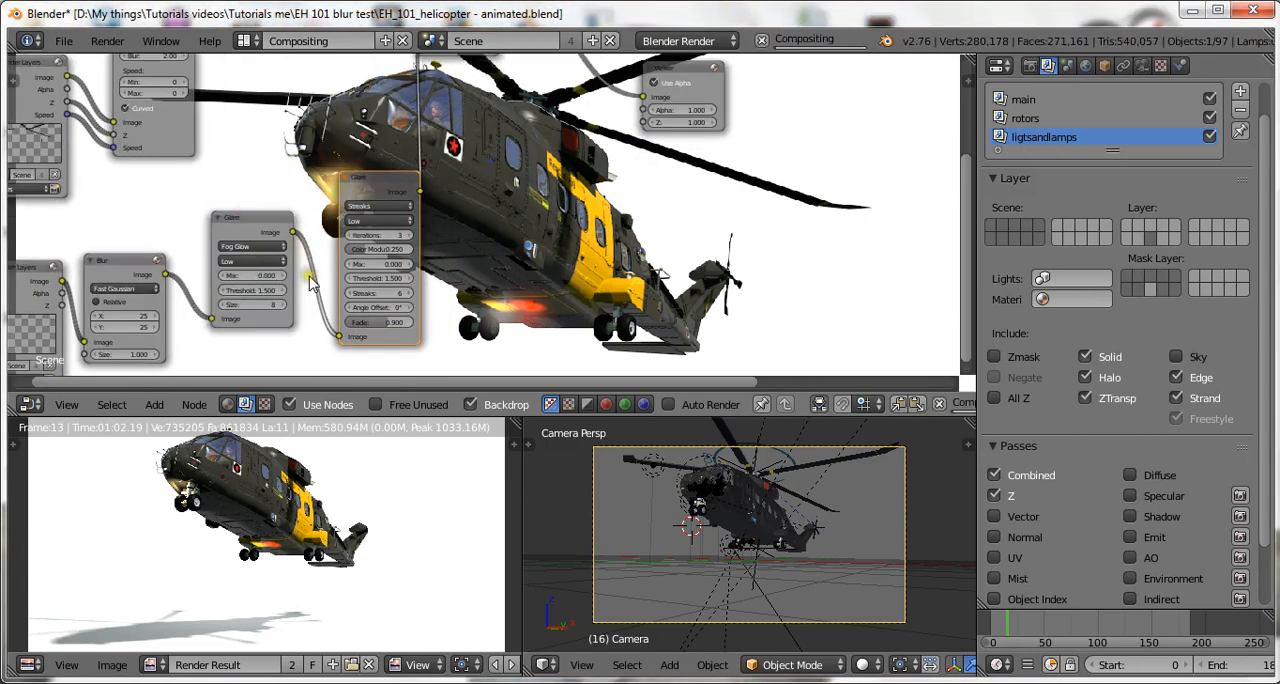
{"action": "scroll", "coordinate": [313, 347], "scroll_direction": "up", "scroll_amount": 1}
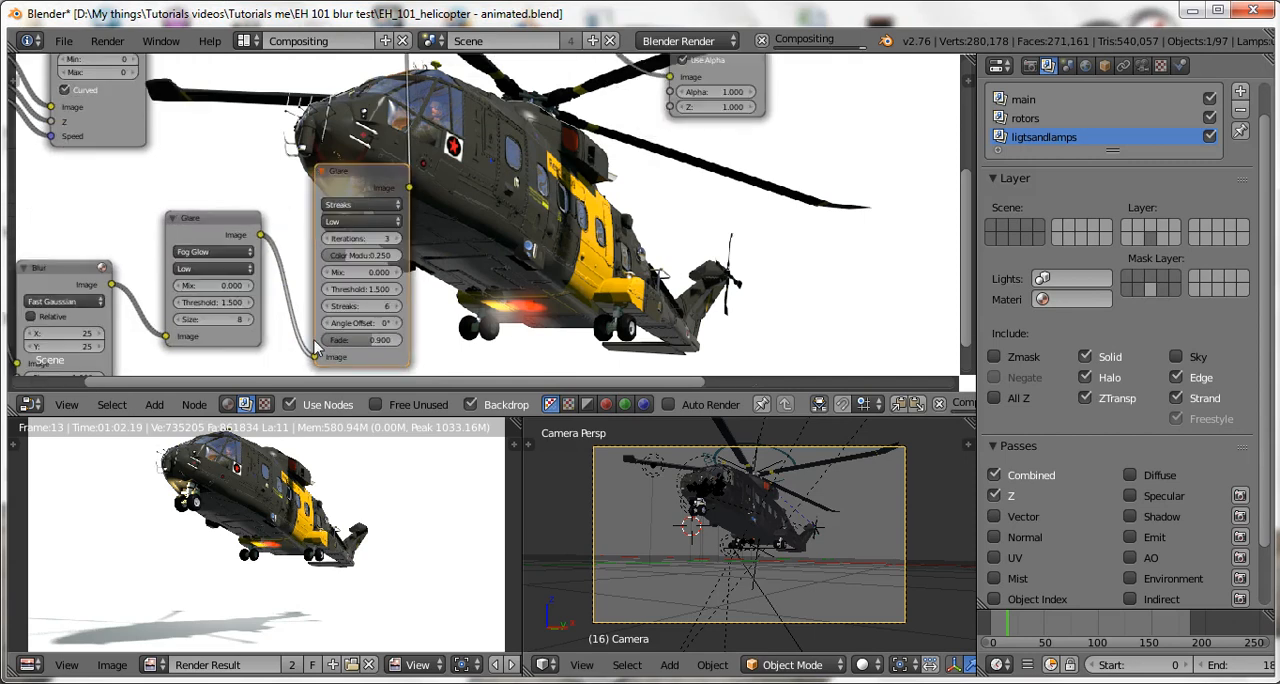
{"action": "key", "text": "ctrl+s"}
{"action": "left_click", "coordinate": [240, 330]}
Set the Fog Glow Glare node's threshold to 0.8 and save over the blend file.
{"action": "left_click", "coordinate": [212, 303]}
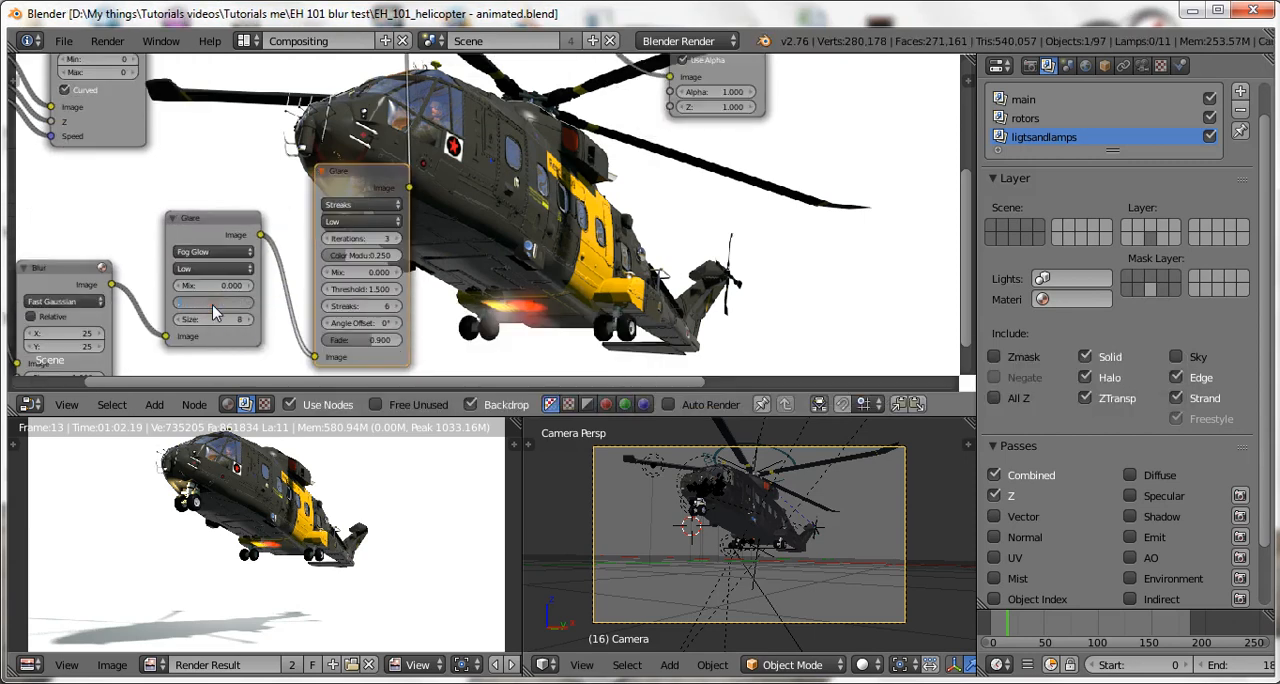
{"action": "key", "text": "Return"}
{"action": "middle_click_drag", "start_coordinate": [465, 220], "coordinate": [608, 219]}
{"action": "scroll", "coordinate": [607, 218], "scroll_direction": "down", "scroll_amount": 1}
{"action": "key", "text": "ctrl+s"}
{"action": "left_click", "coordinate": [700, 220]}
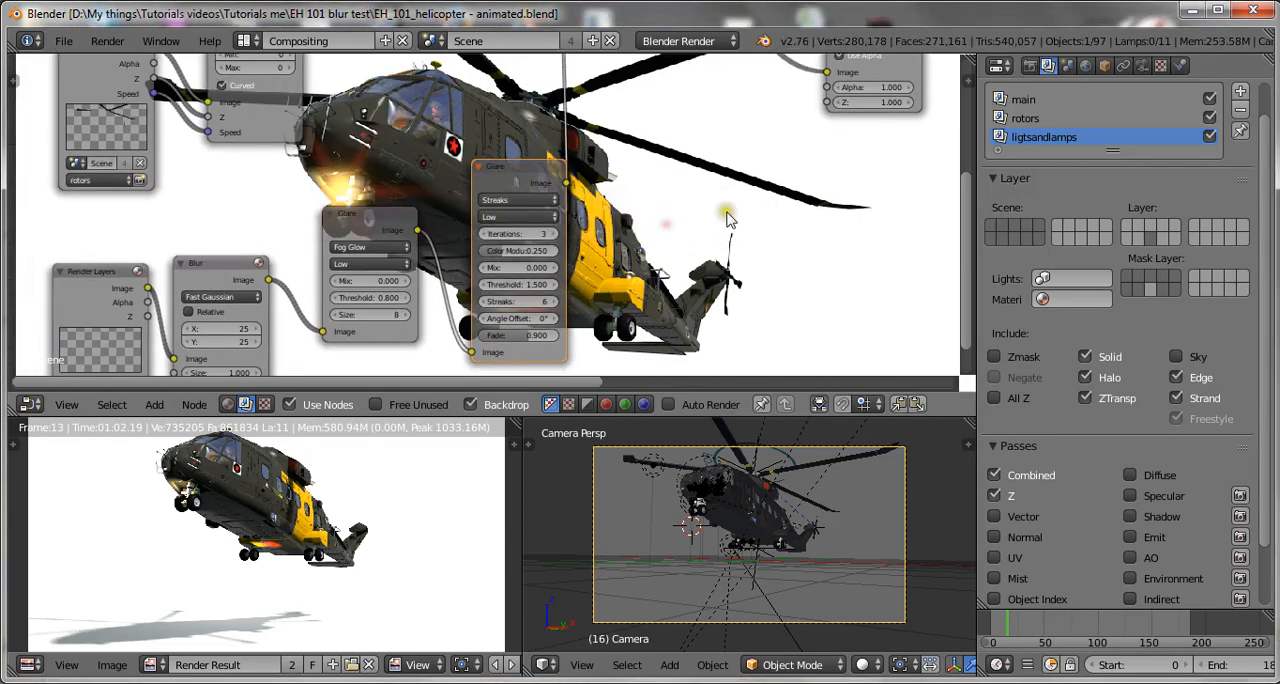
{"action": "scroll", "coordinate": [728, 214], "scroll_direction": "down", "scroll_amount": 1}
{"action": "scroll", "coordinate": [728, 214], "scroll_direction": "up", "scroll_amount": 3}
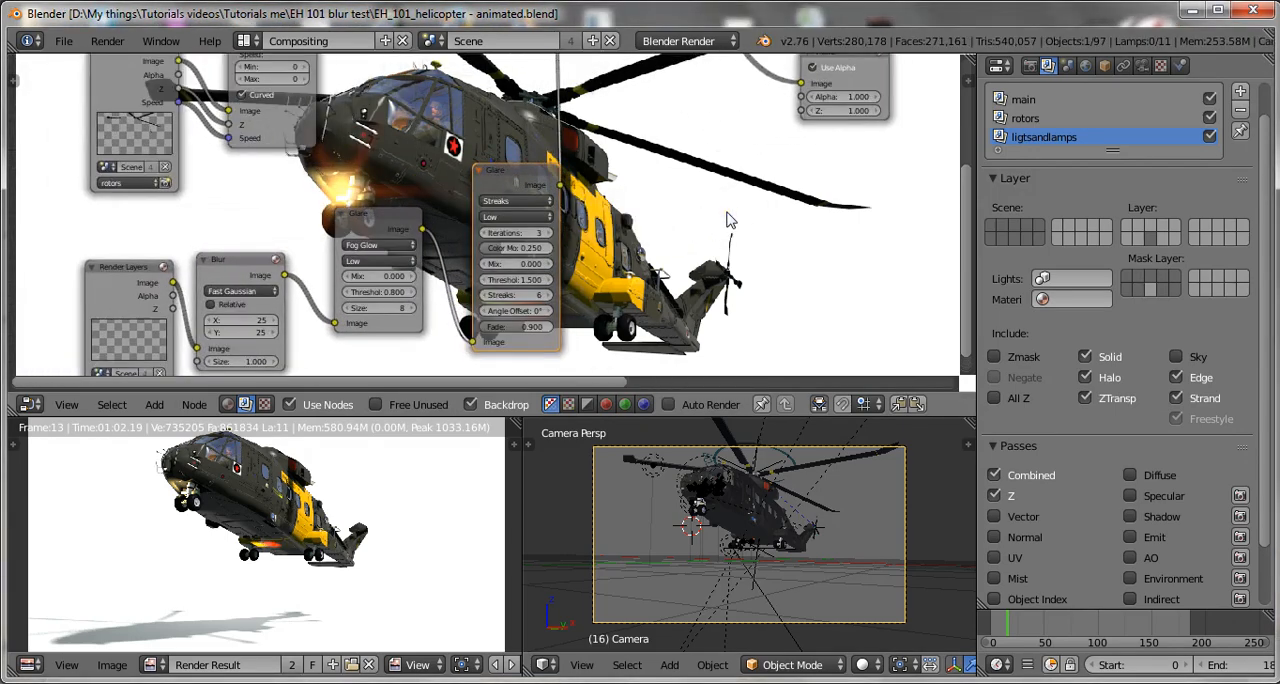
{"action": "middle_click_drag", "start_coordinate": [716, 229], "coordinate": [572, 190]}
{"action": "key", "text": "ctrl+s"}
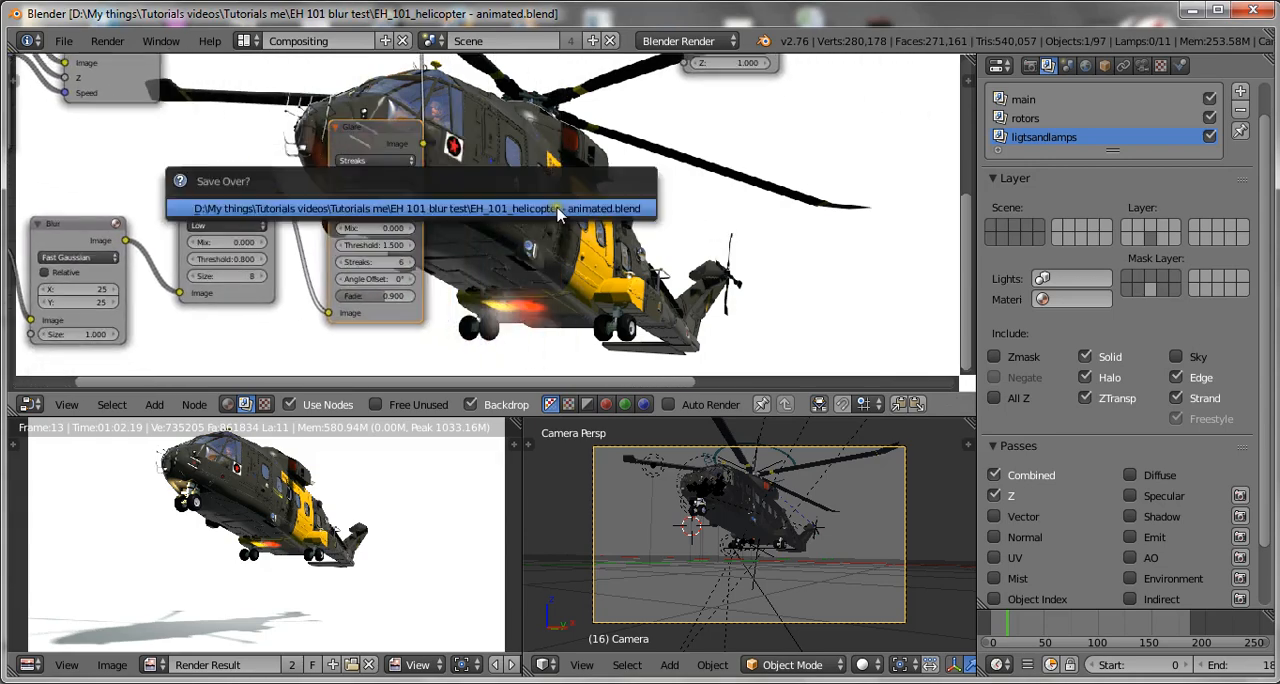
{"action": "left_click", "coordinate": [558, 210]}
Move the rotors Render Layers node and its Vector Blur node lower, leaving more space beneath the main Render Layers node.
{"action": "scroll", "coordinate": [643, 175], "scroll_direction": "down", "scroll_amount": 1}
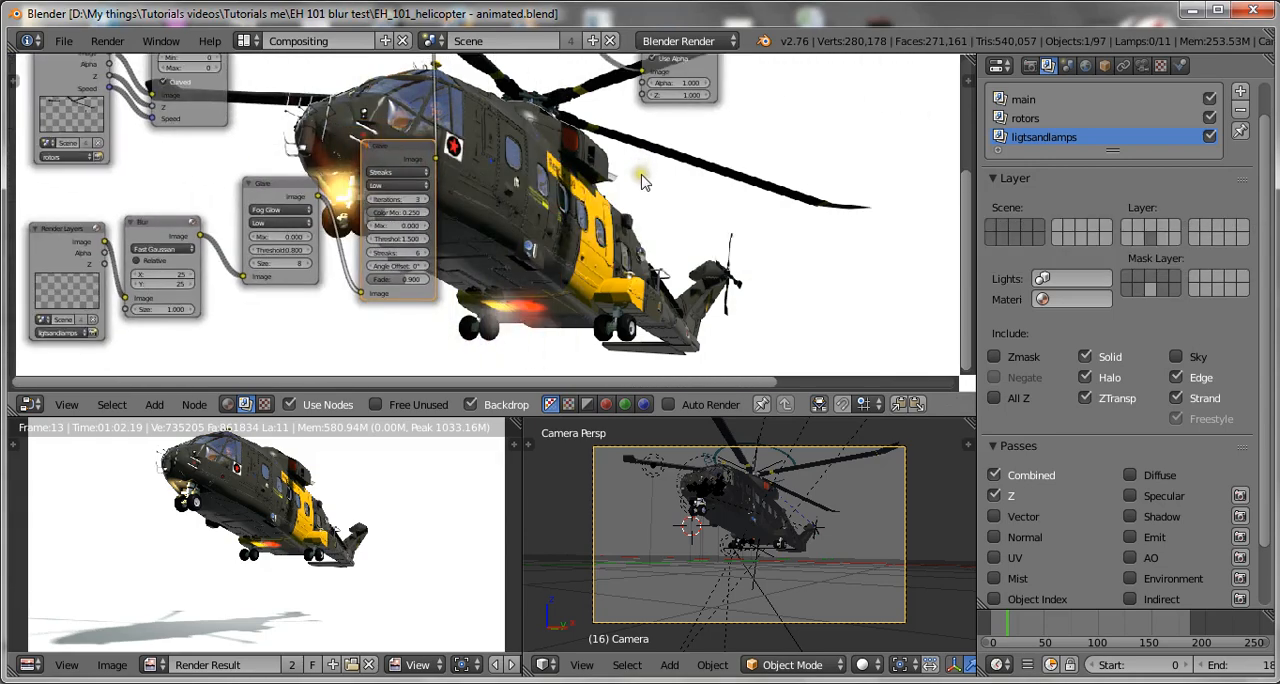
{"action": "scroll", "coordinate": [754, 180], "scroll_direction": "down", "scroll_amount": 6}
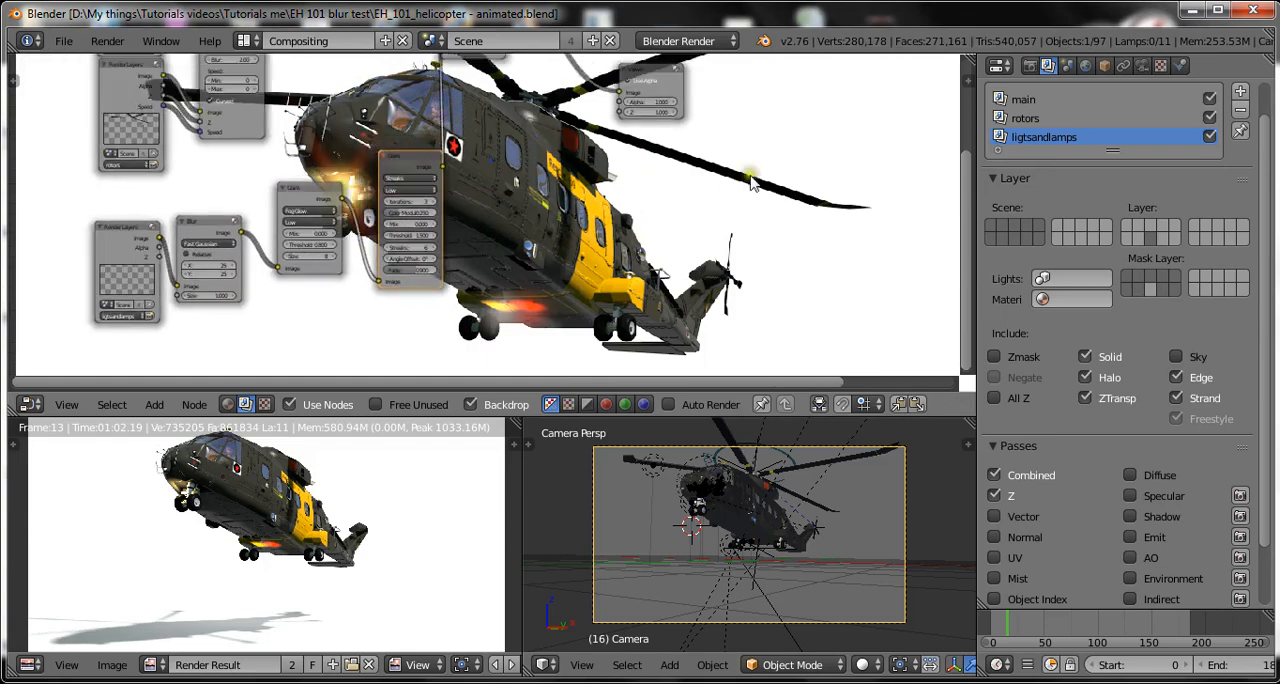
{"action": "middle_click_drag", "start_coordinate": [642, 165], "coordinate": [620, 225]}
{"action": "scroll", "coordinate": [370, 225], "scroll_direction": "up", "scroll_amount": 2}
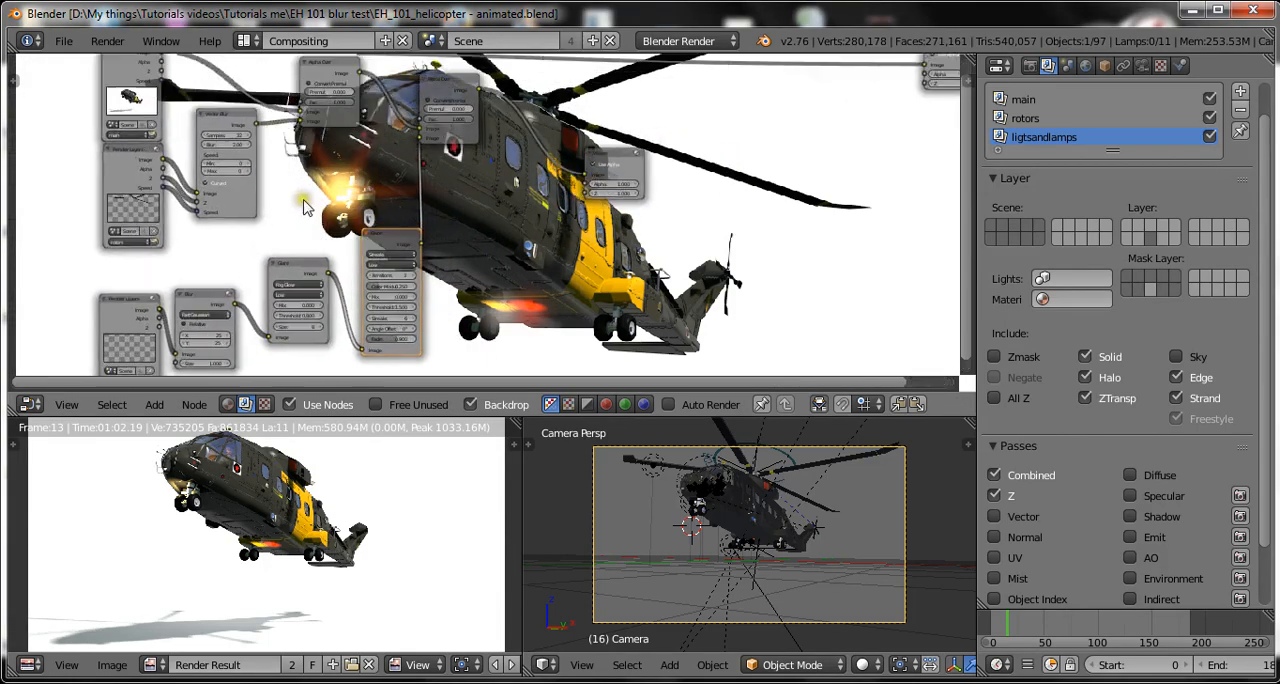
{"action": "left_click", "coordinate": [134, 158]}
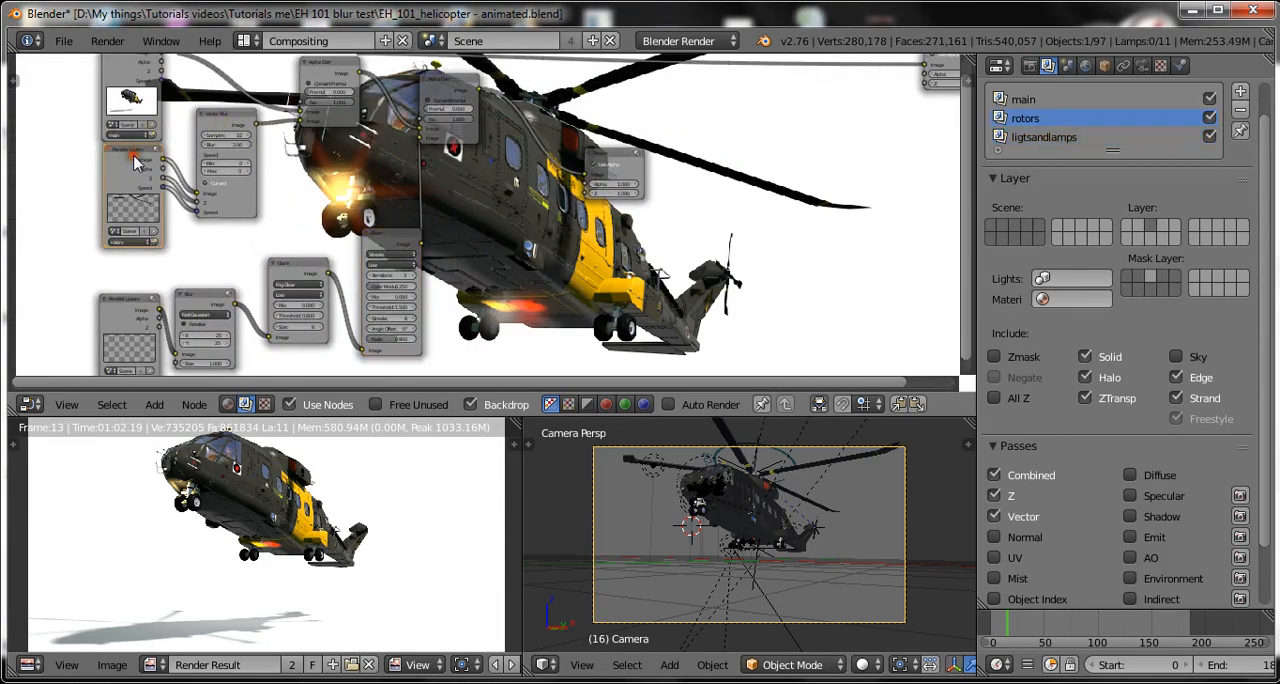
{"action": "left_click_drag", "start_coordinate": [134, 158], "coordinate": [117, 192]}
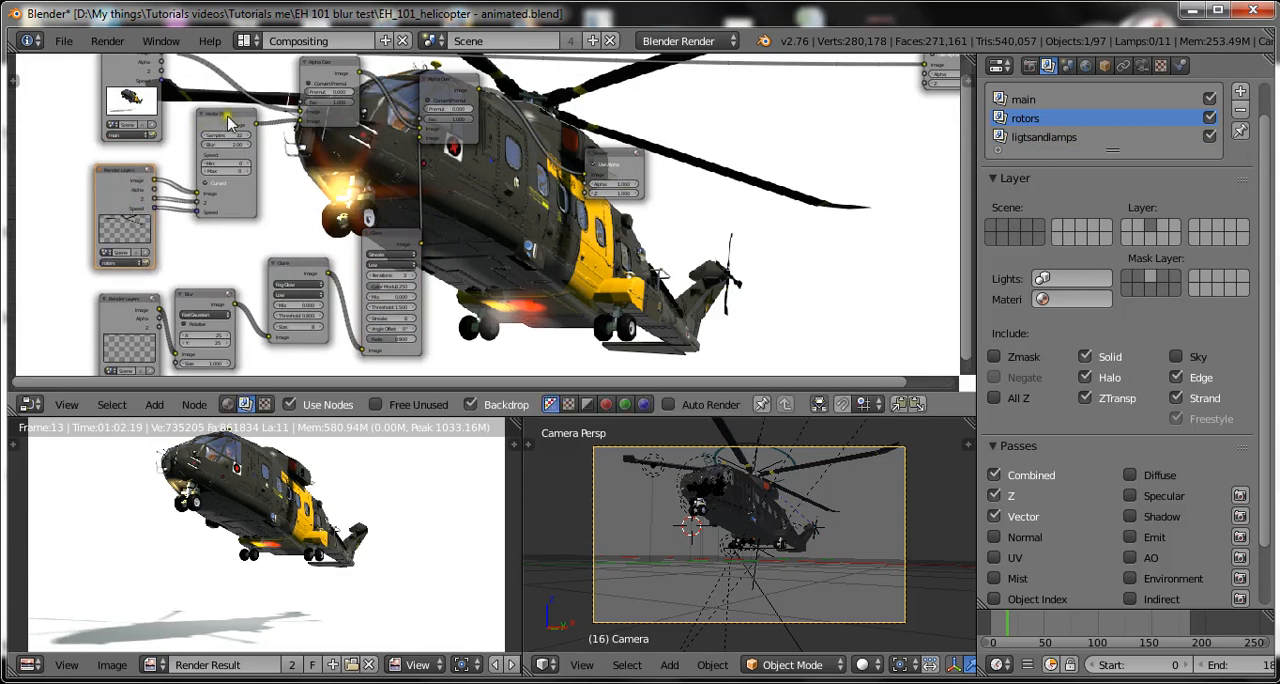
{"action": "left_click_drag", "start_coordinate": [229, 122], "coordinate": [216, 167]}
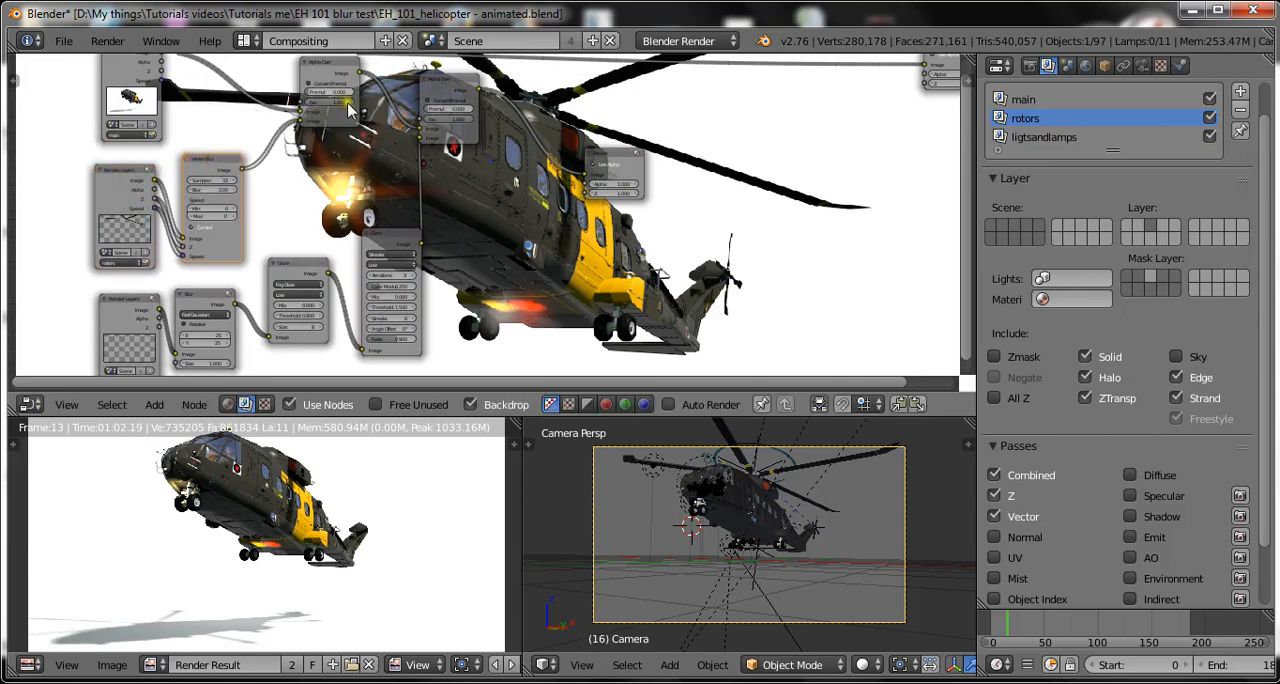
Save over the blend file and move the second Alpha Over node closer to the Viewer node.
{"action": "scroll", "coordinate": [445, 194], "scroll_direction": "down", "scroll_amount": 3}
{"action": "scroll", "coordinate": [447, 195], "scroll_direction": "up", "scroll_amount": 2}
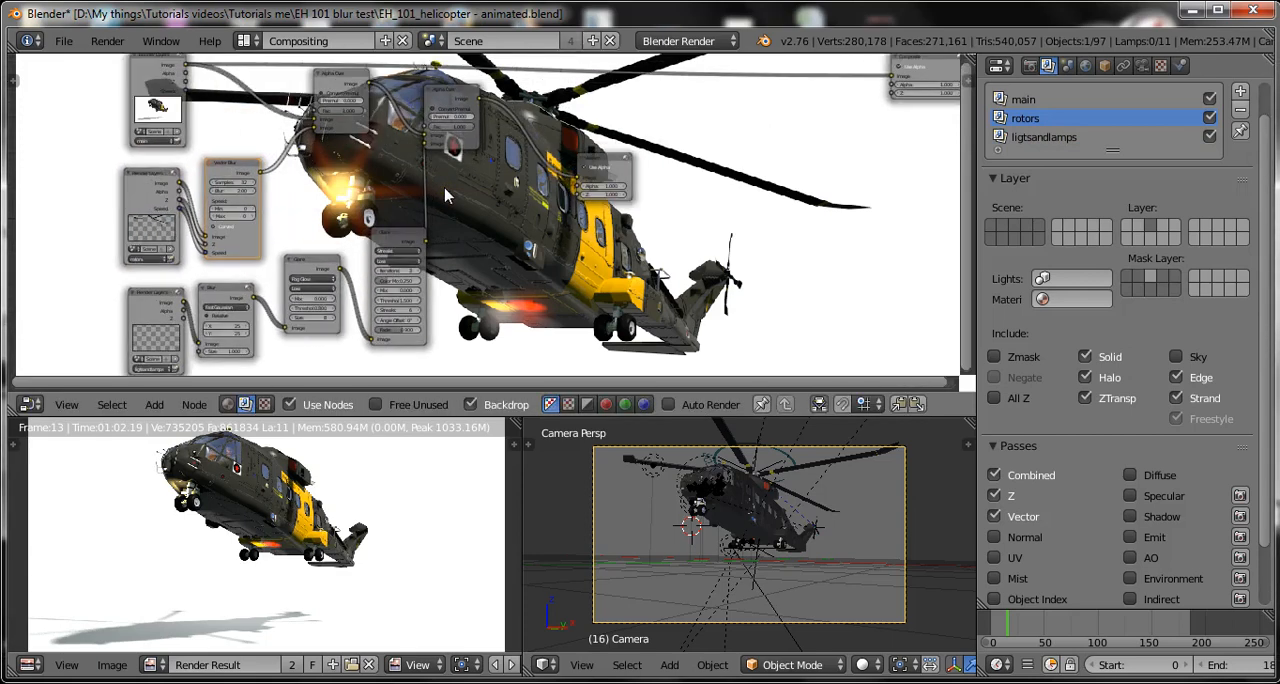
{"action": "scroll", "coordinate": [445, 195], "scroll_direction": "up", "scroll_amount": 1}
{"action": "scroll", "coordinate": [556, 220], "scroll_direction": "up", "scroll_amount": 4}
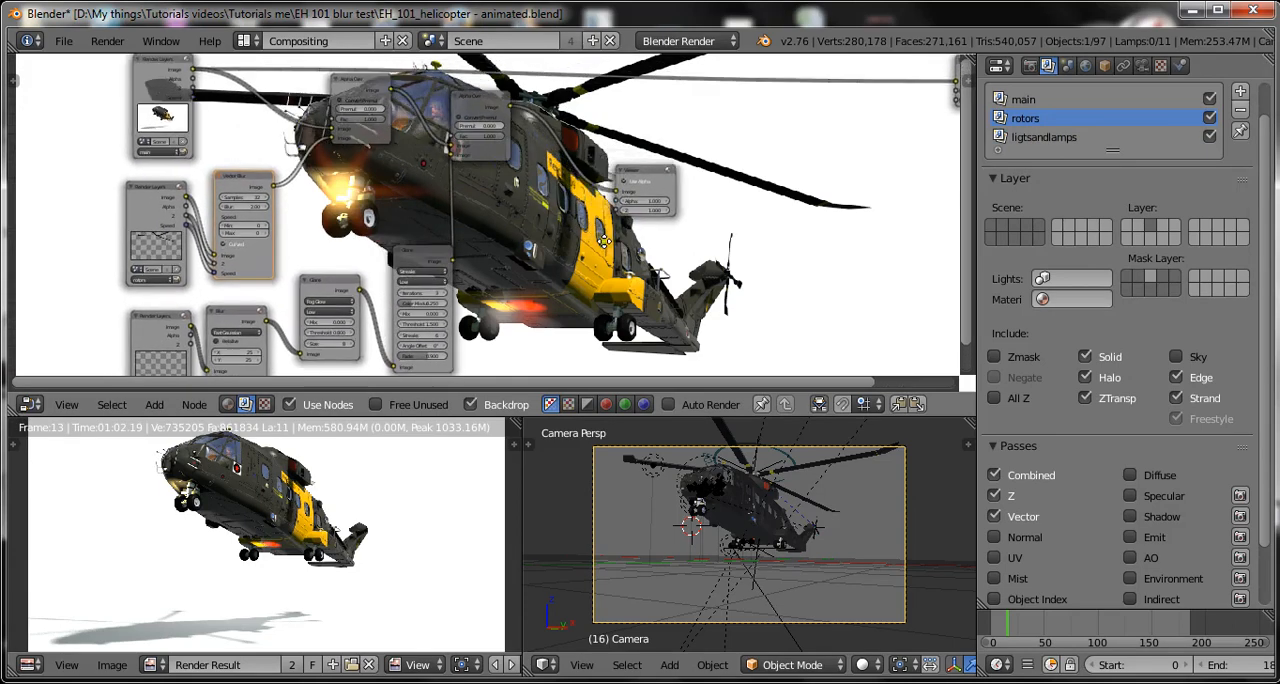
{"action": "scroll", "coordinate": [565, 261], "scroll_direction": "up", "scroll_amount": 3}
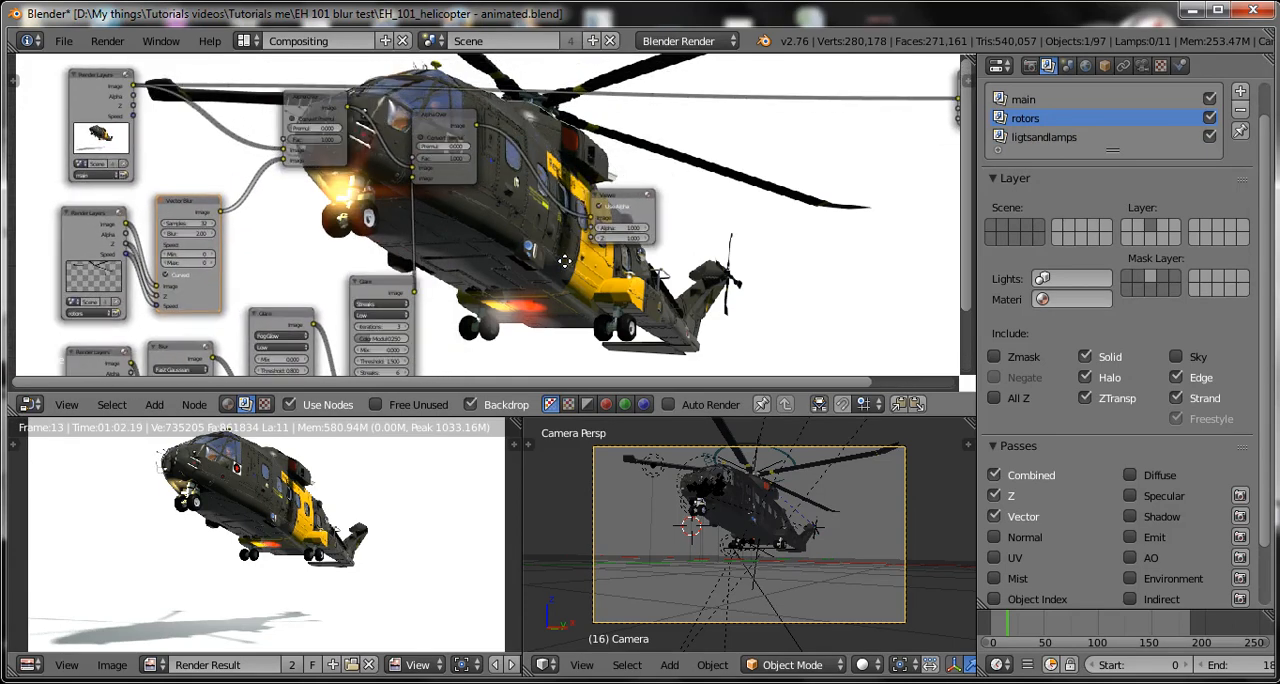
{"action": "key", "text": "ctrl+s"}
{"action": "left_click", "coordinate": [566, 262]}
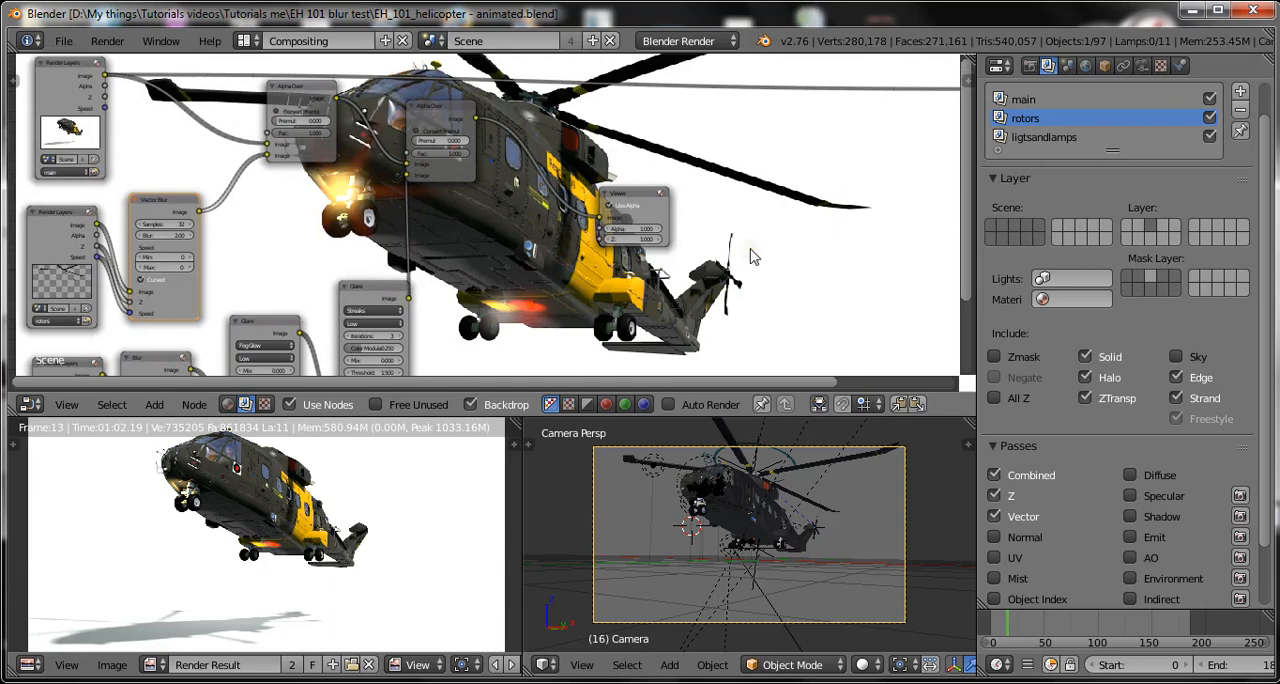
{"action": "left_click_drag", "start_coordinate": [455, 188], "coordinate": [505, 215]}
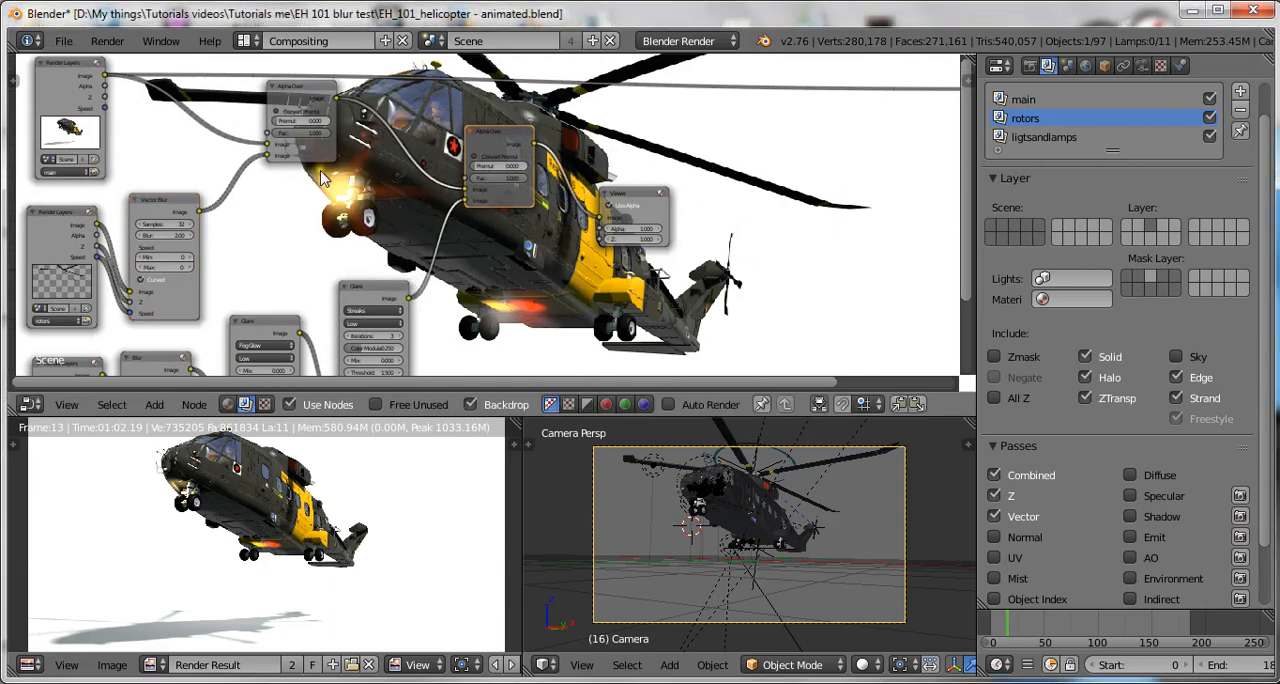
Move the first Alpha Over node closer to the second Alpha Over node and save over the blend file.
{"action": "left_click_drag", "start_coordinate": [325, 158], "coordinate": [388, 180]}
{"action": "key", "text": "ctrl+s"}
{"action": "left_click", "coordinate": [429, 214]}
Move the Viewer node well away from the second Alpha Over node to make room between them, and save over the blend file.
{"action": "left_click", "coordinate": [636, 200]}
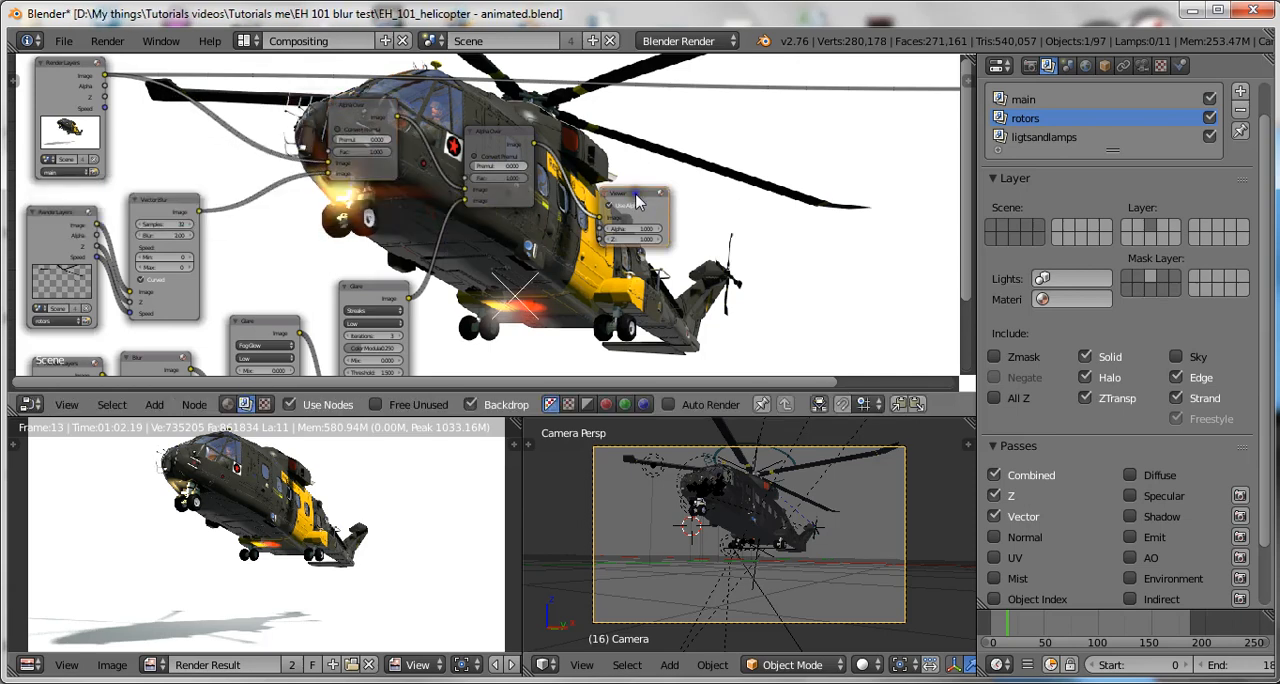
{"action": "left_click_drag", "start_coordinate": [636, 200], "coordinate": [854, 174]}
{"action": "key", "text": "ctrl+s"}
{"action": "left_click", "coordinate": [577, 270]}
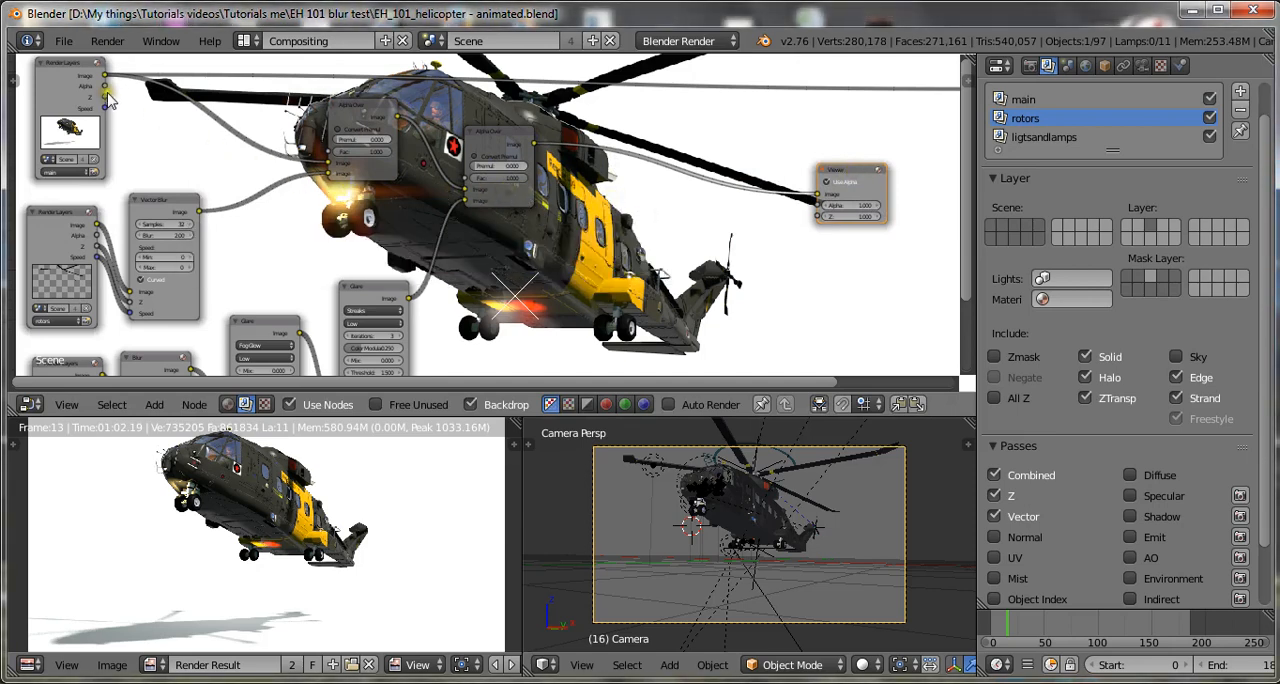
Add a Color Balance node and insert it on the link between the second Alpha Over node and the Viewer node.
{"action": "left_click_drag", "start_coordinate": [105, 76], "coordinate": [312, 164]}
{"action": "key", "text": "shift+a"}
{"action": "mouse_move", "coordinate": [637, 174]}
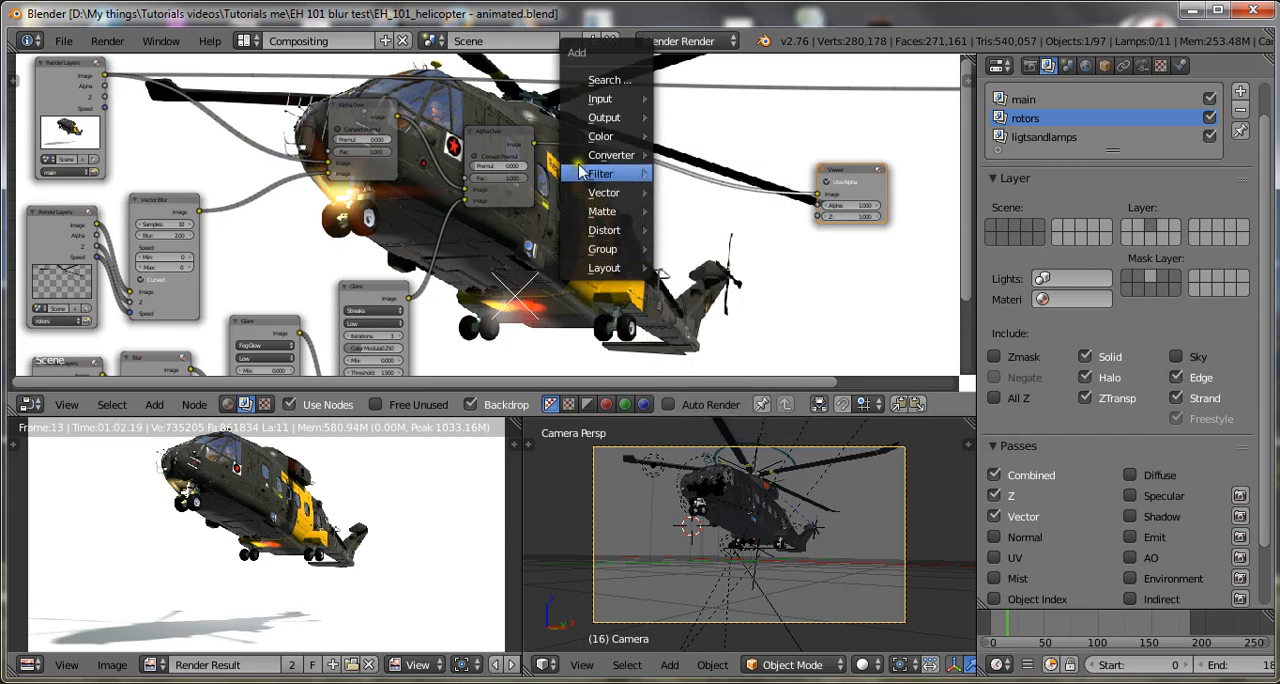
{"action": "mouse_move", "coordinate": [600, 136]}
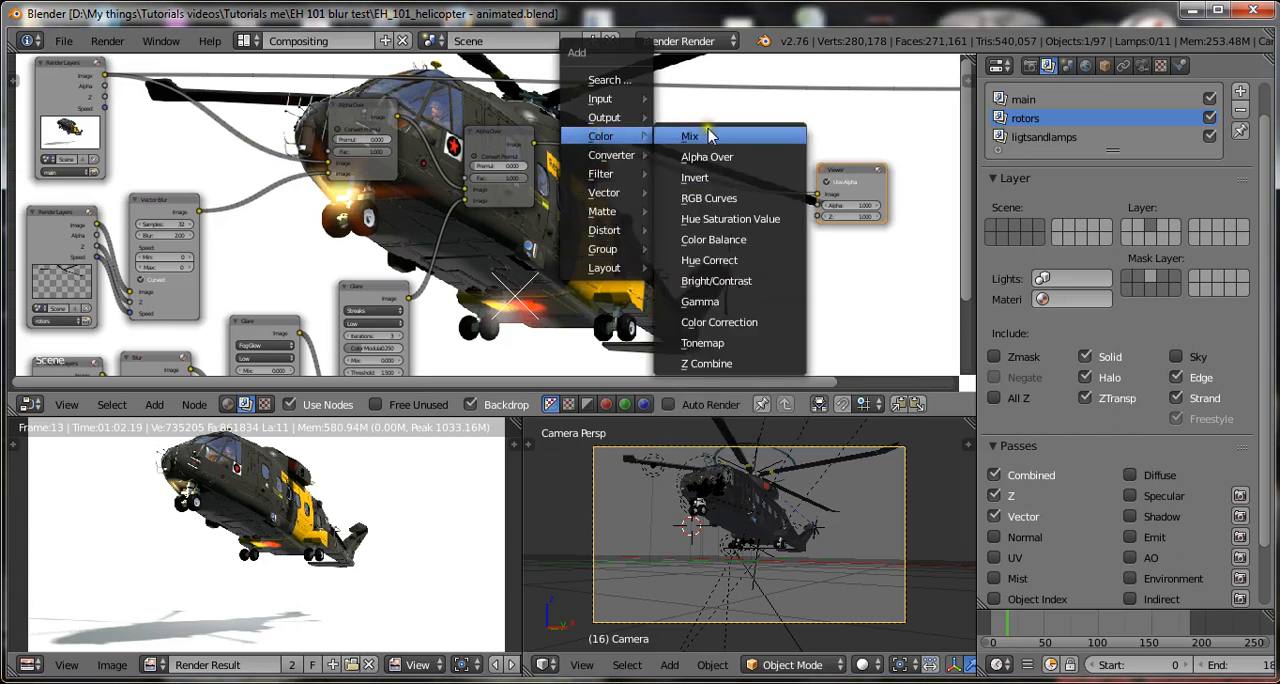
{"action": "left_click", "coordinate": [714, 240]}
{"action": "left_click", "coordinate": [668, 197]}
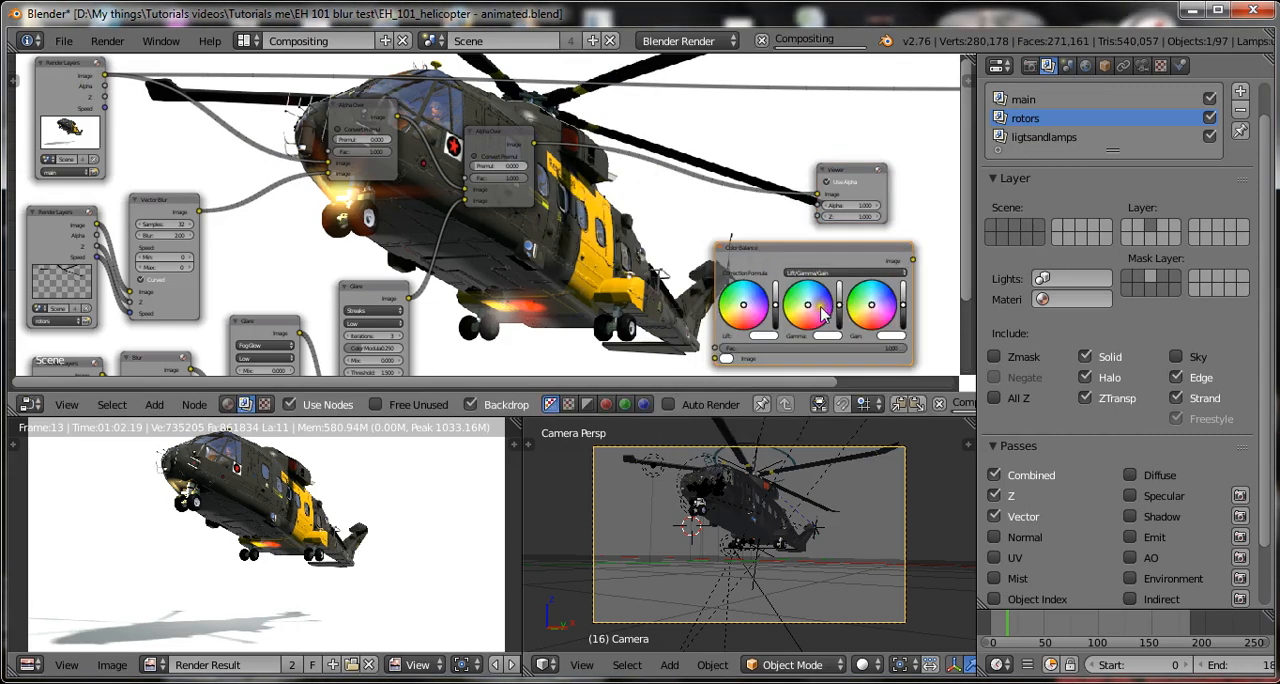
{"action": "left_click_drag", "start_coordinate": [822, 313], "coordinate": [738, 218]}
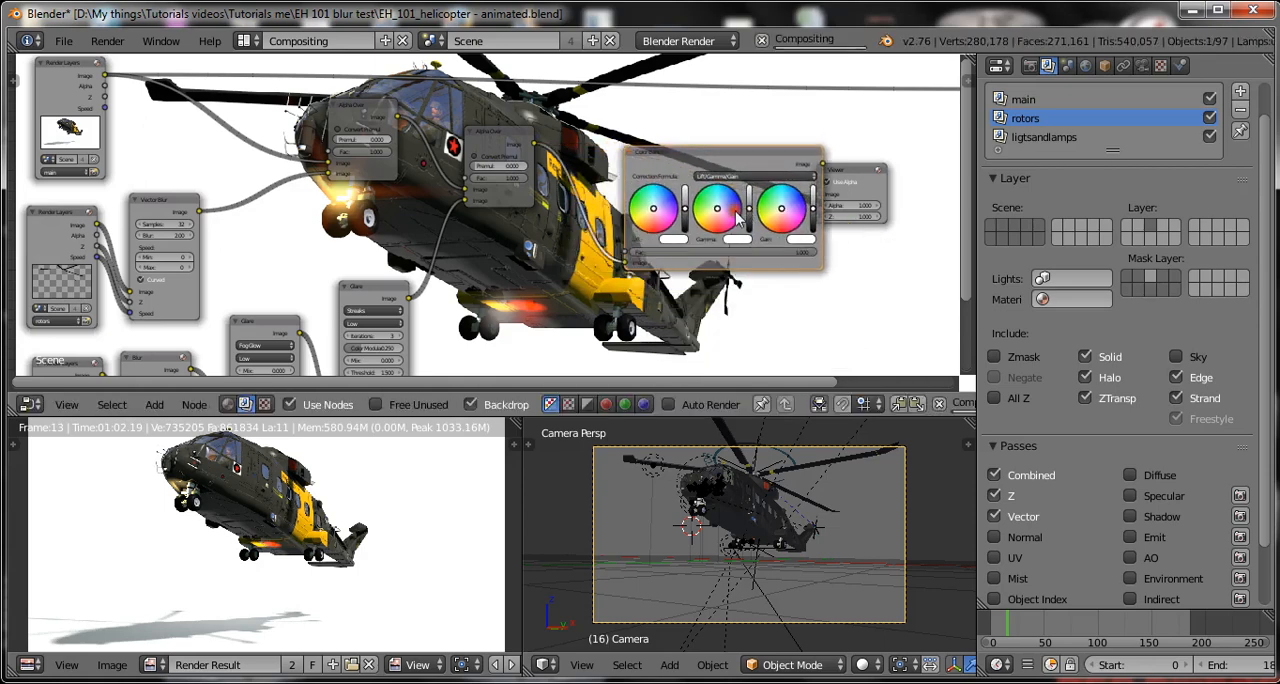
Tint the Color Balance node's gamma pale pink and move the Viewer and Color Balance nodes farther right.
{"action": "left_click", "coordinate": [736, 211]}
{"action": "scroll", "coordinate": [736, 213], "scroll_direction": "down", "scroll_amount": 2}
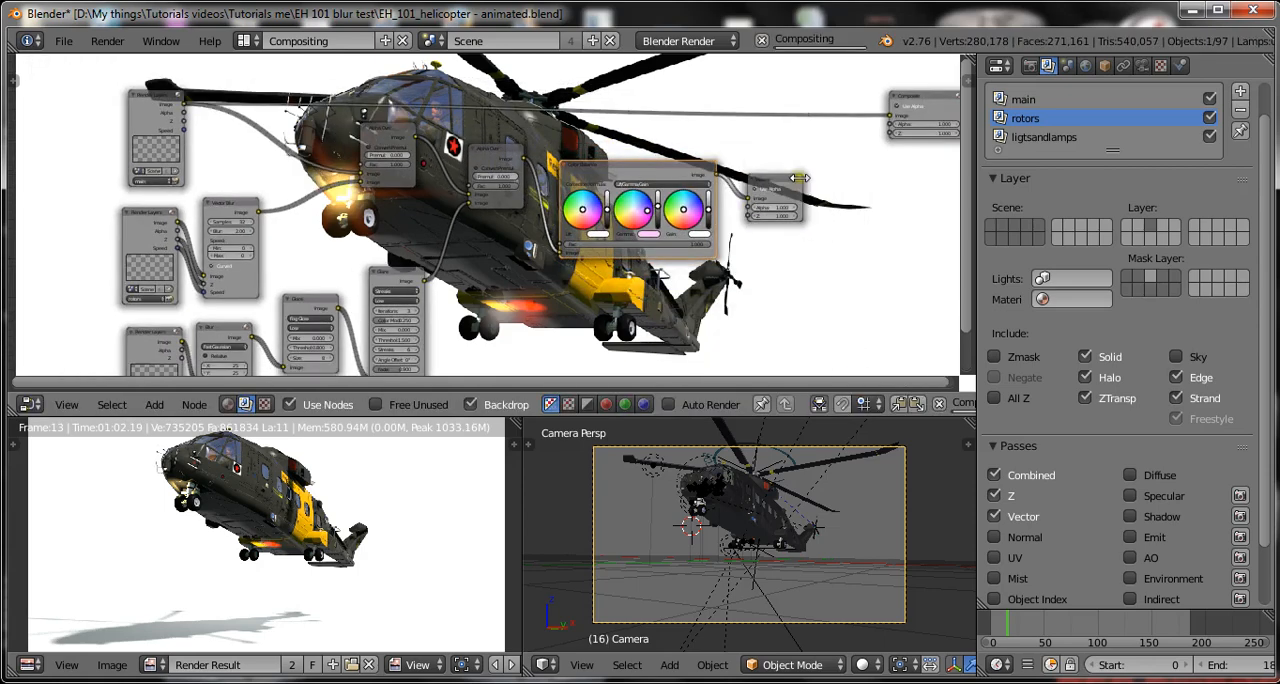
{"action": "left_click_drag", "start_coordinate": [786, 178], "coordinate": [950, 187]}
{"action": "left_click_drag", "start_coordinate": [623, 168], "coordinate": [762, 181]}
Bring the Color Balance node's gamma colour back to a nearly neutral pale cyan.
{"action": "scroll", "coordinate": [650, 243], "scroll_direction": "up", "scroll_amount": 3}
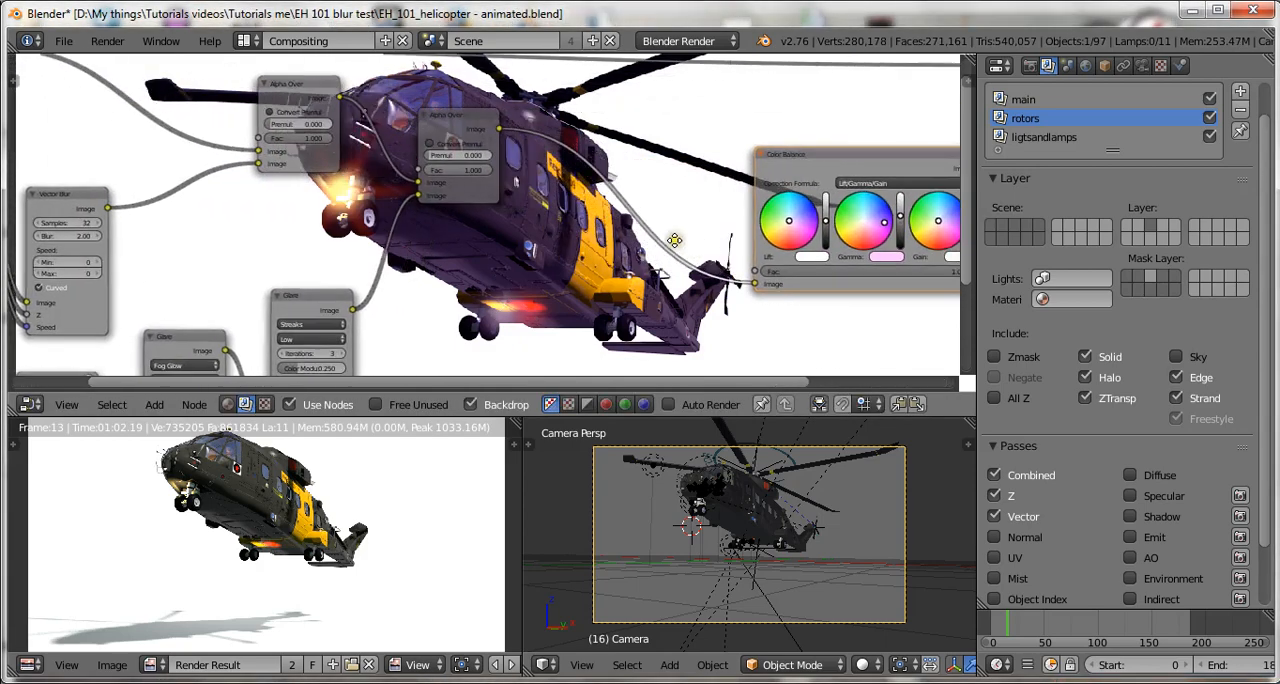
{"action": "scroll", "coordinate": [650, 243], "scroll_direction": "up", "scroll_amount": 1}
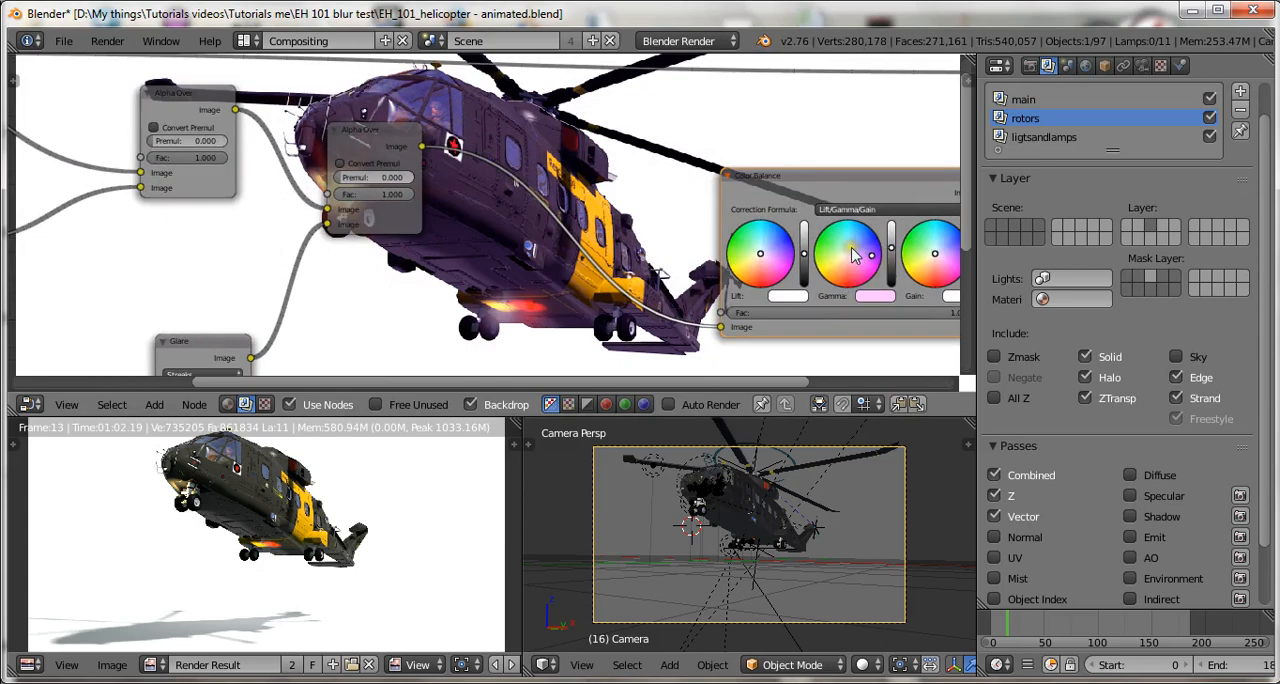
{"action": "scroll", "coordinate": [855, 258], "scroll_direction": "up", "scroll_amount": 3}
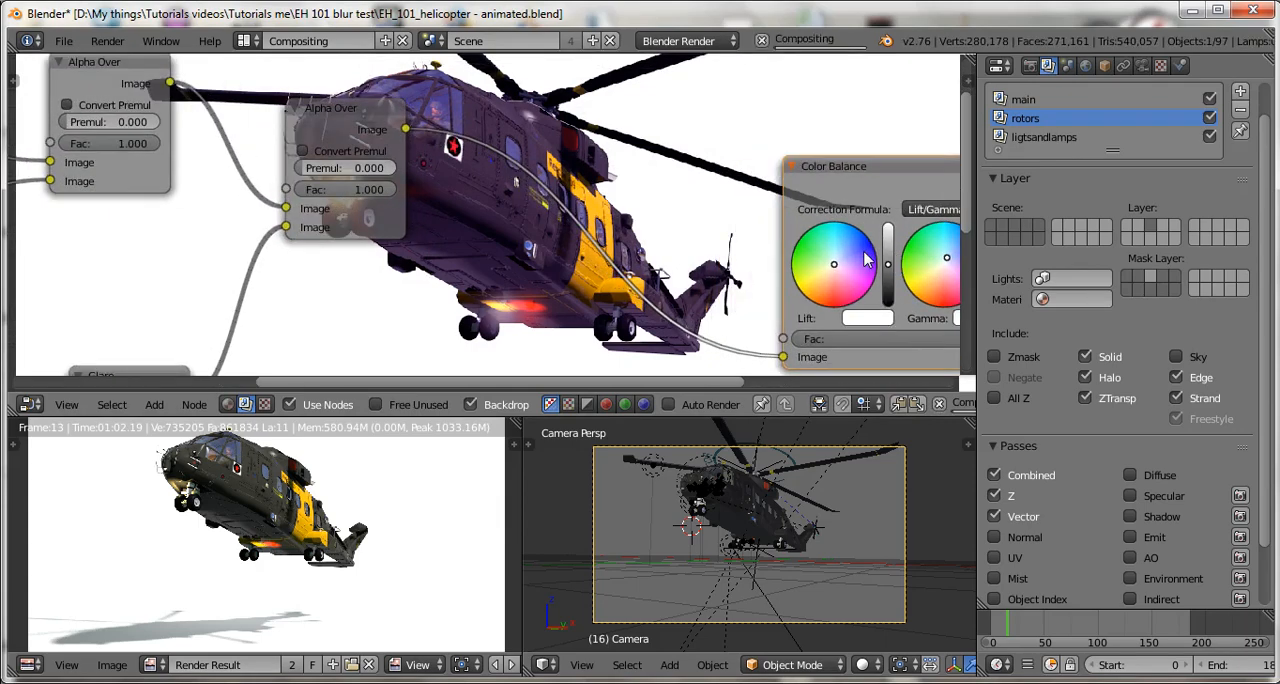
{"action": "scroll", "coordinate": [790, 240], "scroll_direction": "up", "scroll_amount": 2}
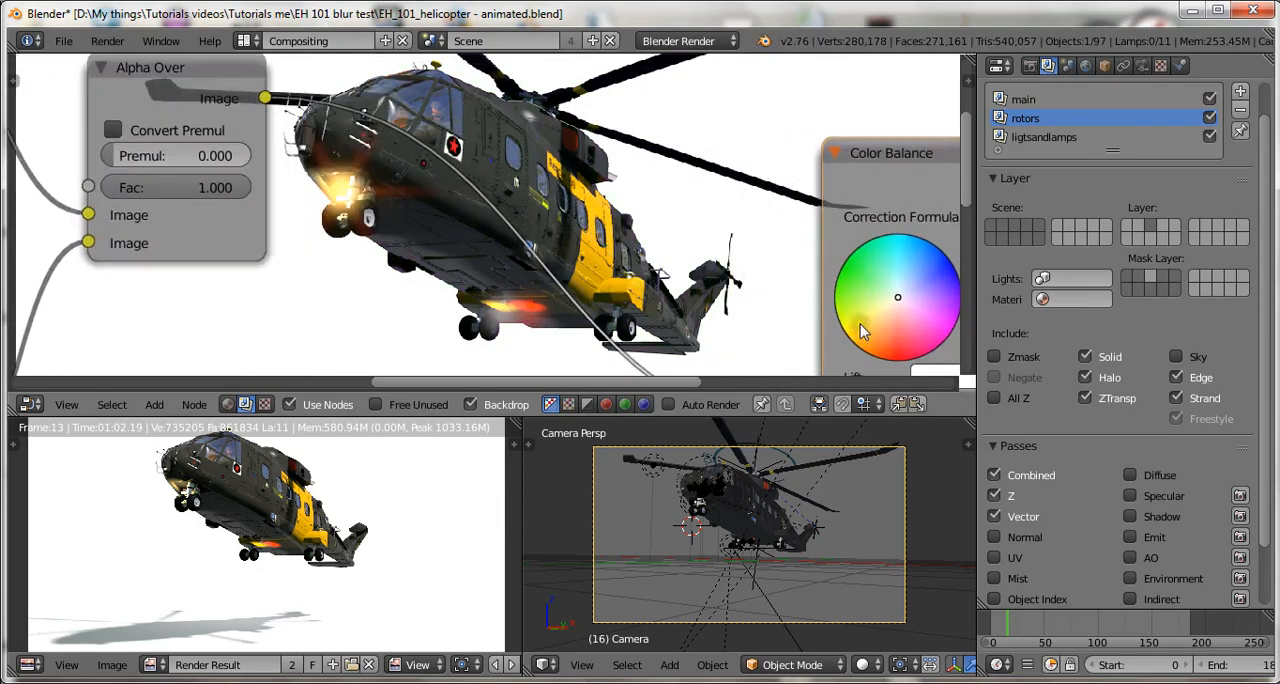
Tint the Color Balance node's lift pale orange to warm the shadows, and save over the blend file.
{"action": "left_click", "coordinate": [886, 328]}
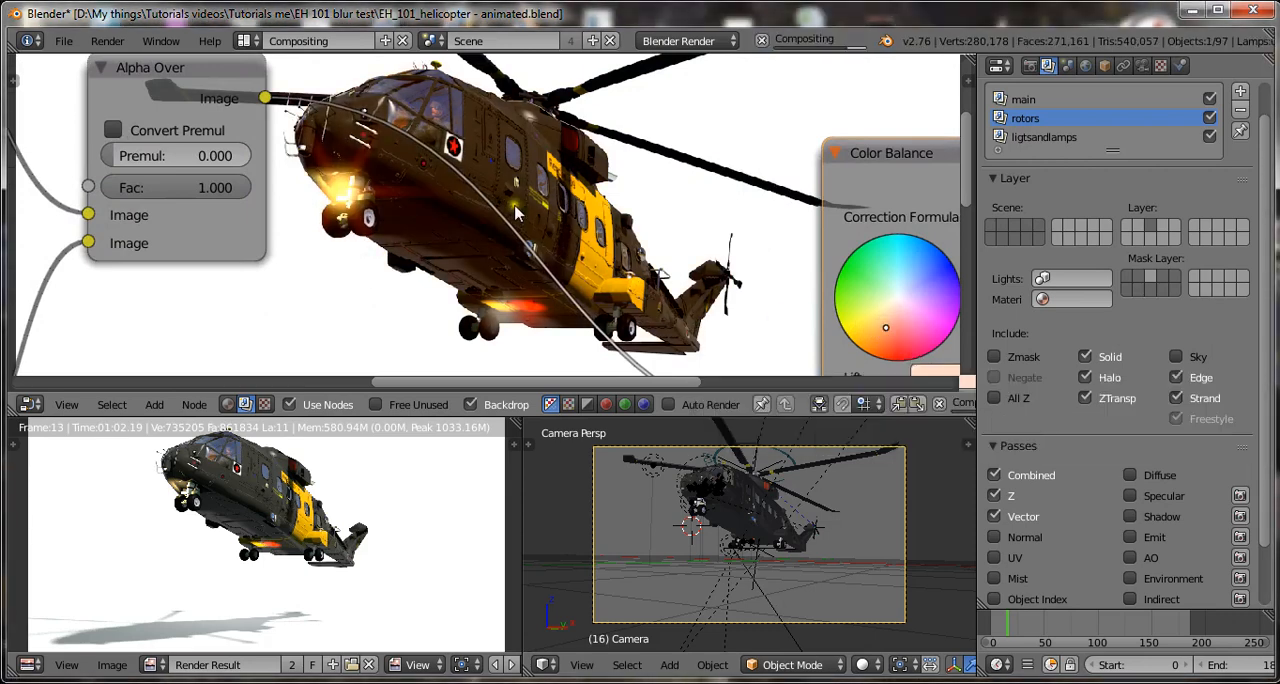
{"action": "left_click", "coordinate": [886, 320]}
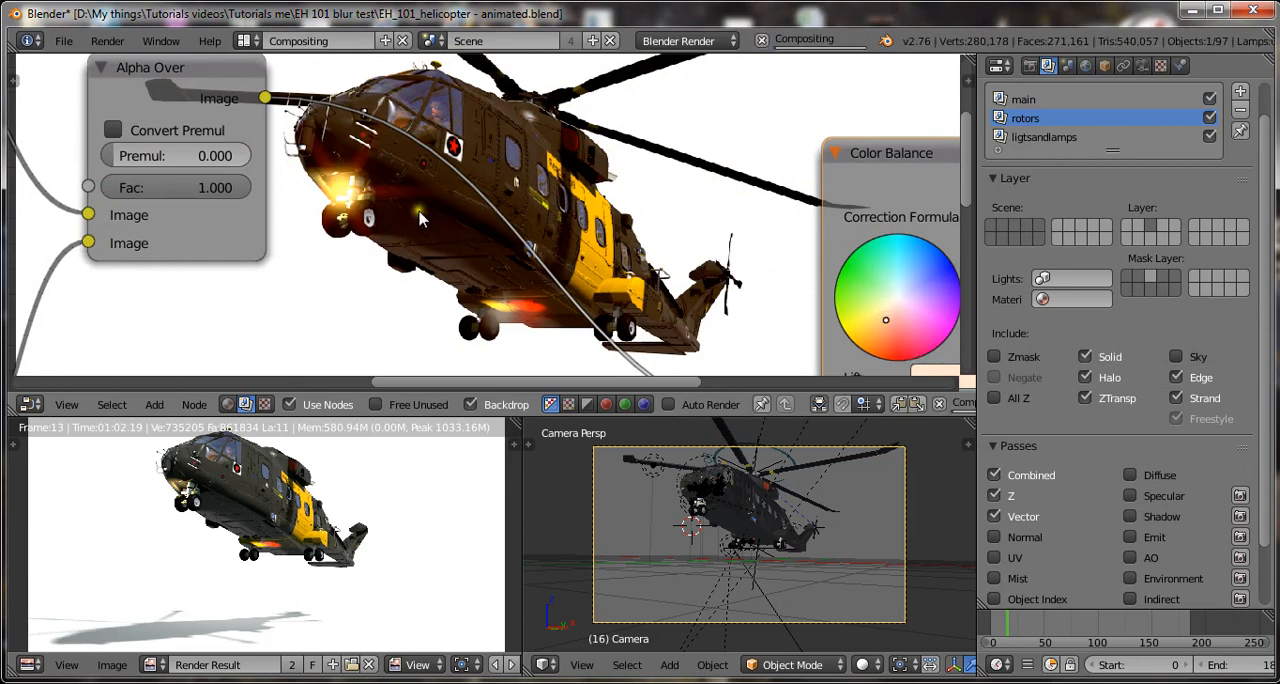
{"action": "left_click", "coordinate": [886, 324]}
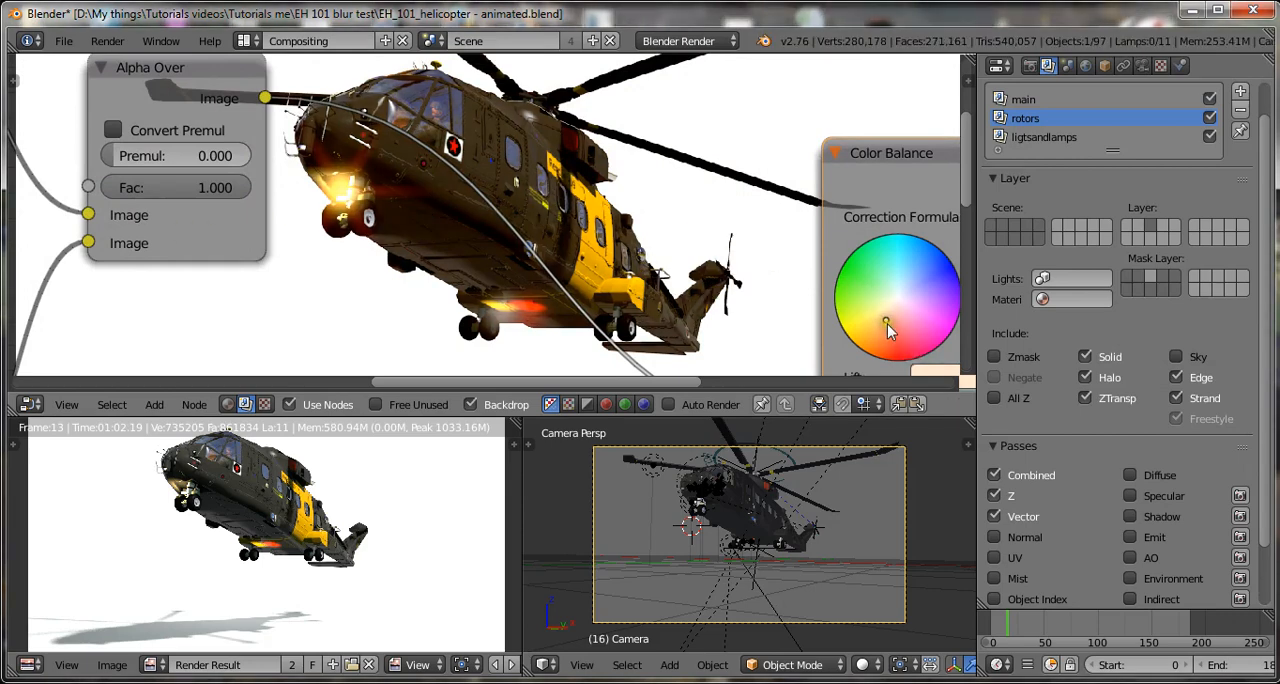
{"action": "key", "text": "ctrl+s"}
{"action": "left_click", "coordinate": [640, 168]}
Try shifting the Color Balance node's lift colour toward blue.
{"action": "scroll", "coordinate": [680, 228], "scroll_direction": "down", "scroll_amount": 6}
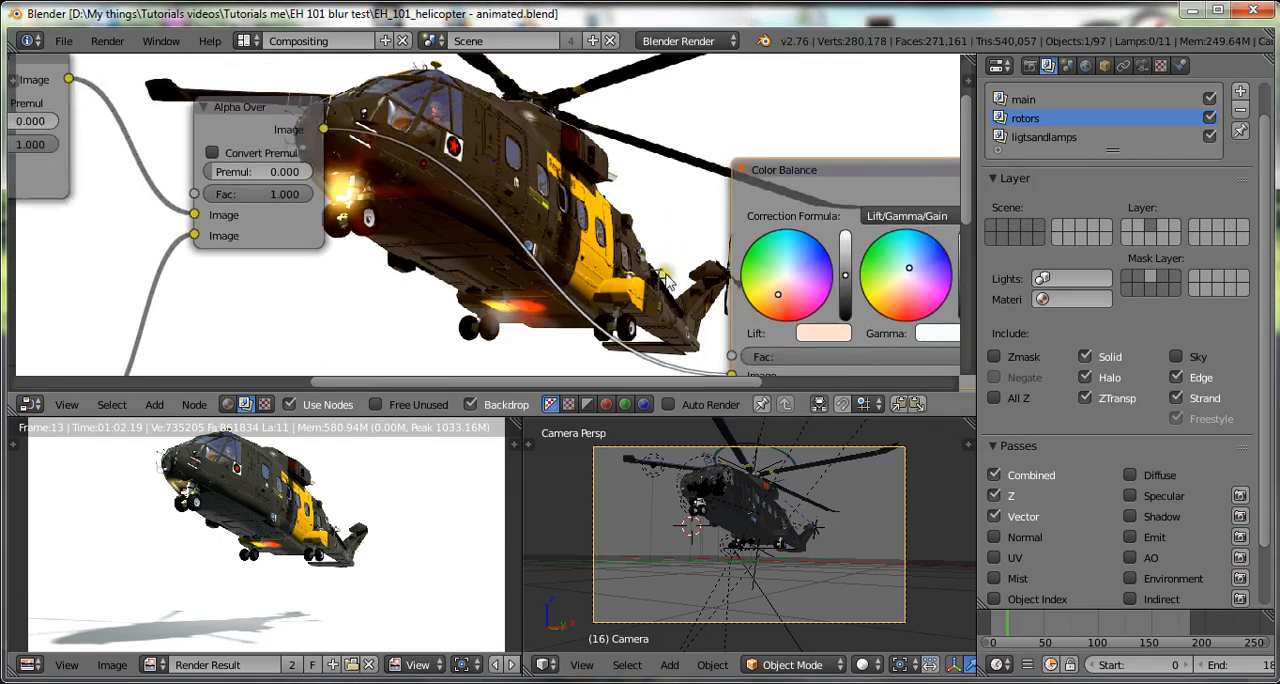
{"action": "middle_click_drag", "start_coordinate": [662, 288], "coordinate": [861, 171]}
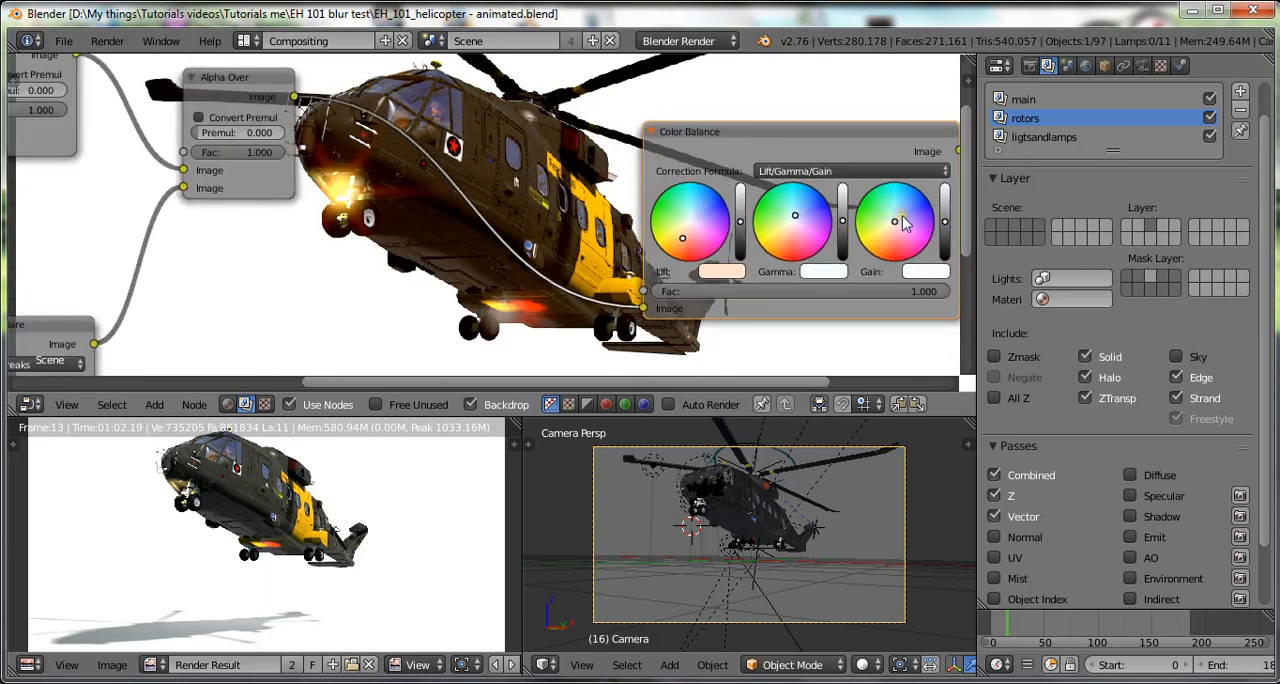
{"action": "left_click", "coordinate": [706, 212]}
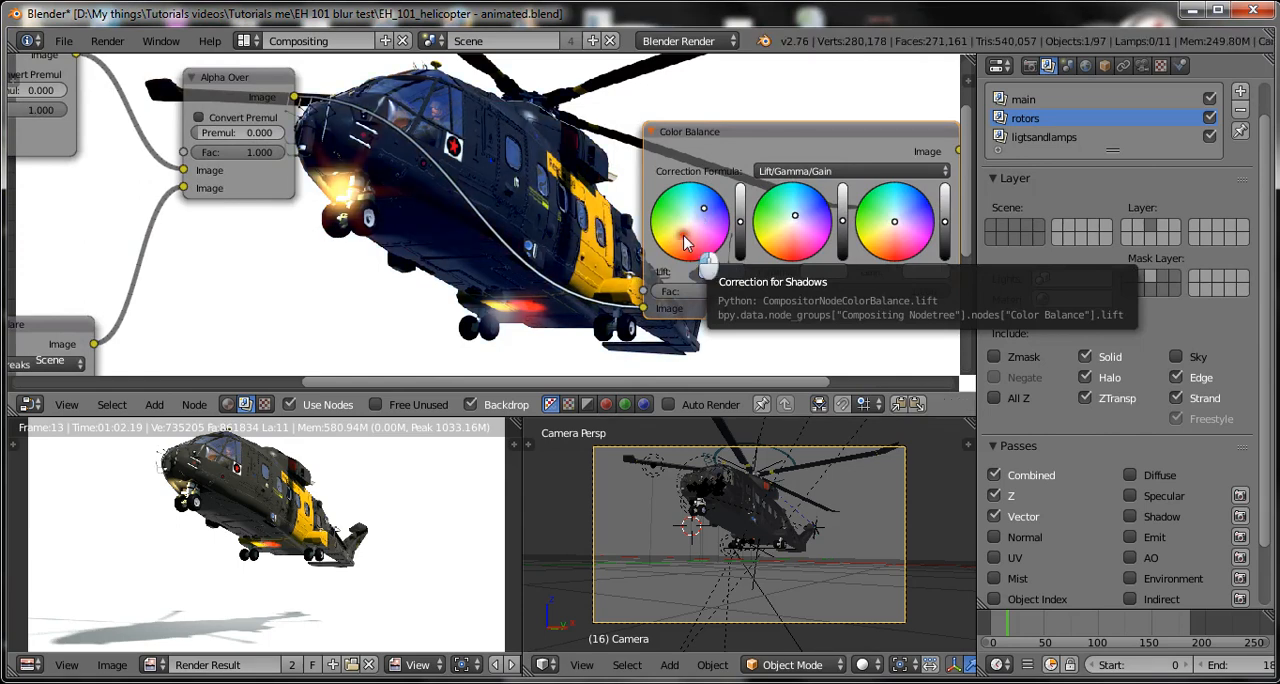
Return the Color Balance node's lift to a pale orange tint, saving over the blend file.
{"action": "left_click", "coordinate": [683, 236]}
{"action": "key", "text": "ctrl+s"}
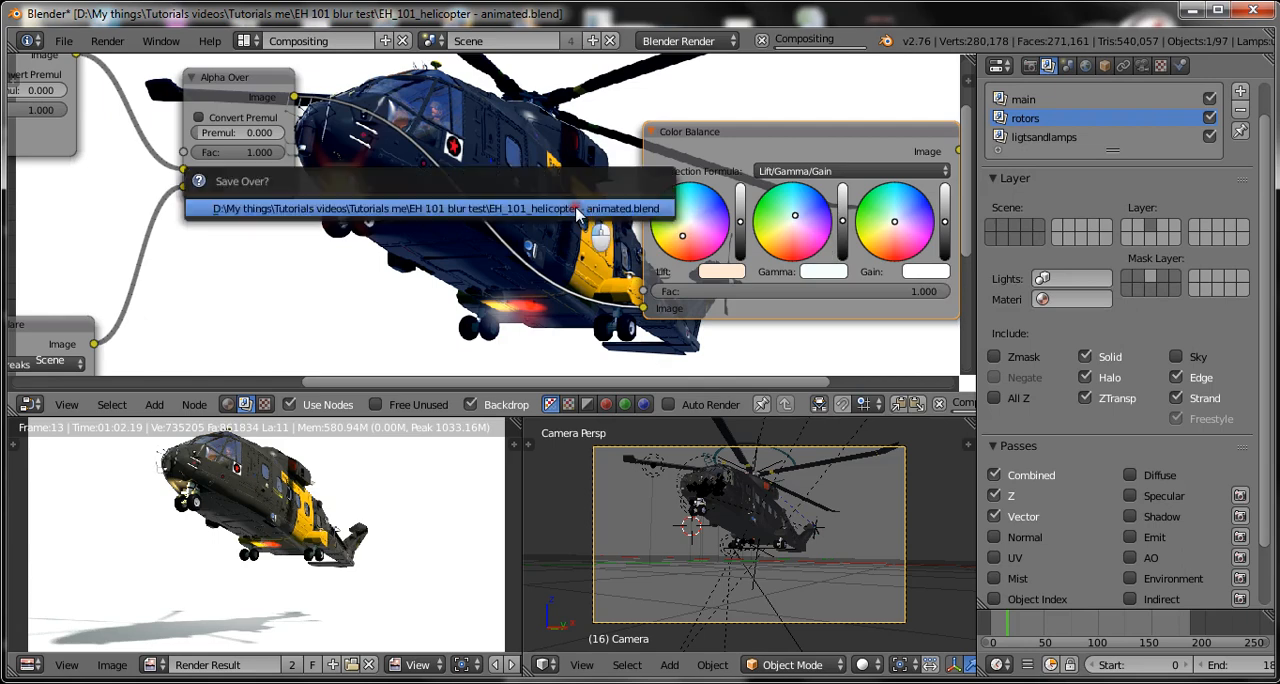
{"action": "left_click", "coordinate": [577, 209]}
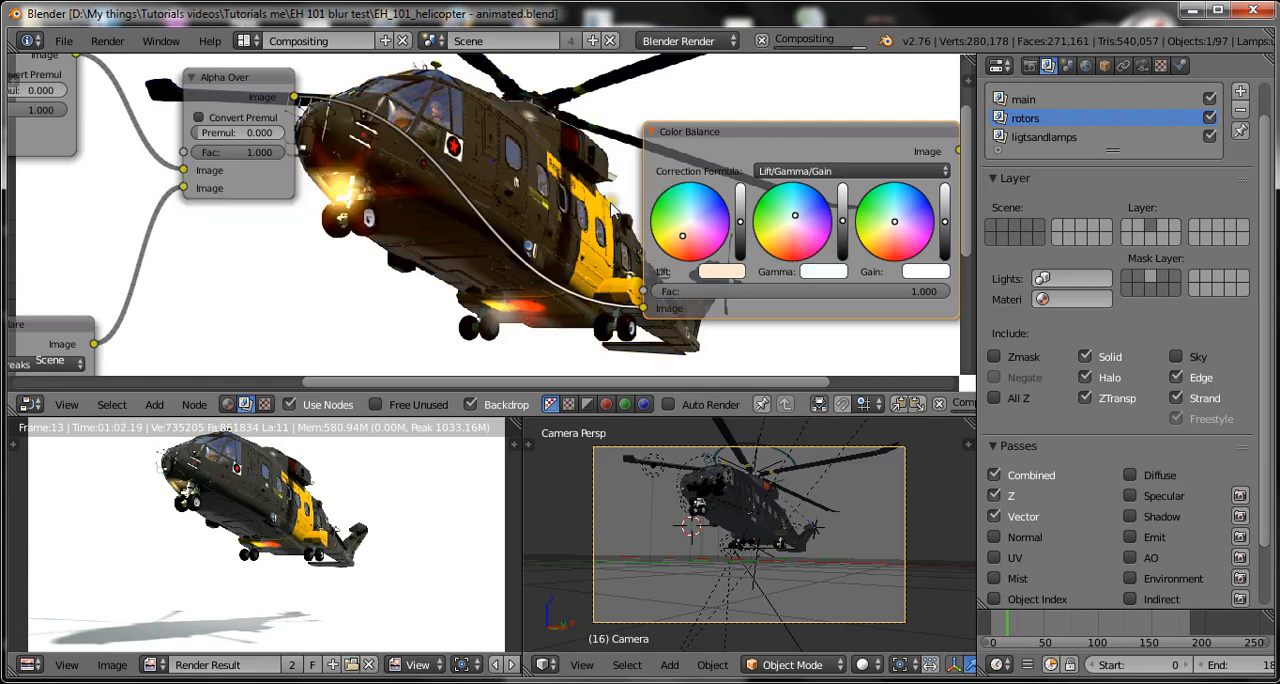
{"action": "left_click", "coordinate": [683, 240]}
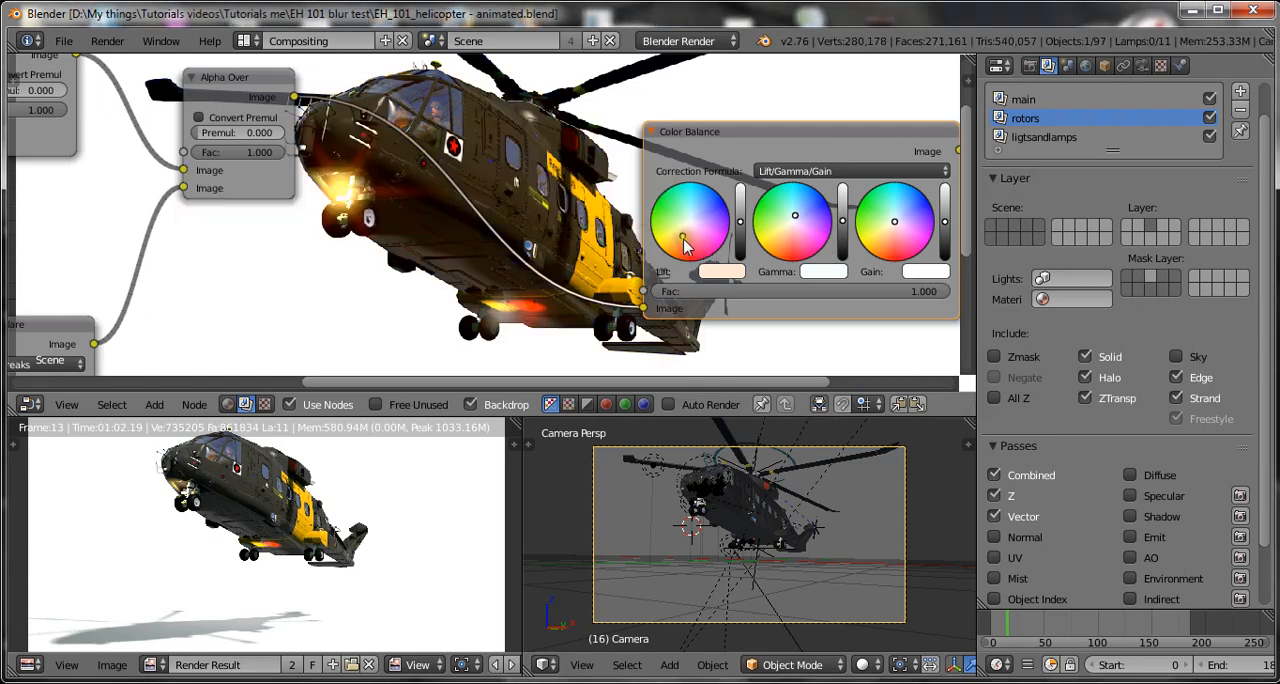
Tint the Color Balance node's gain slightly blue and shift its gamma colour slightly toward green.
{"action": "left_click", "coordinate": [901, 212]}
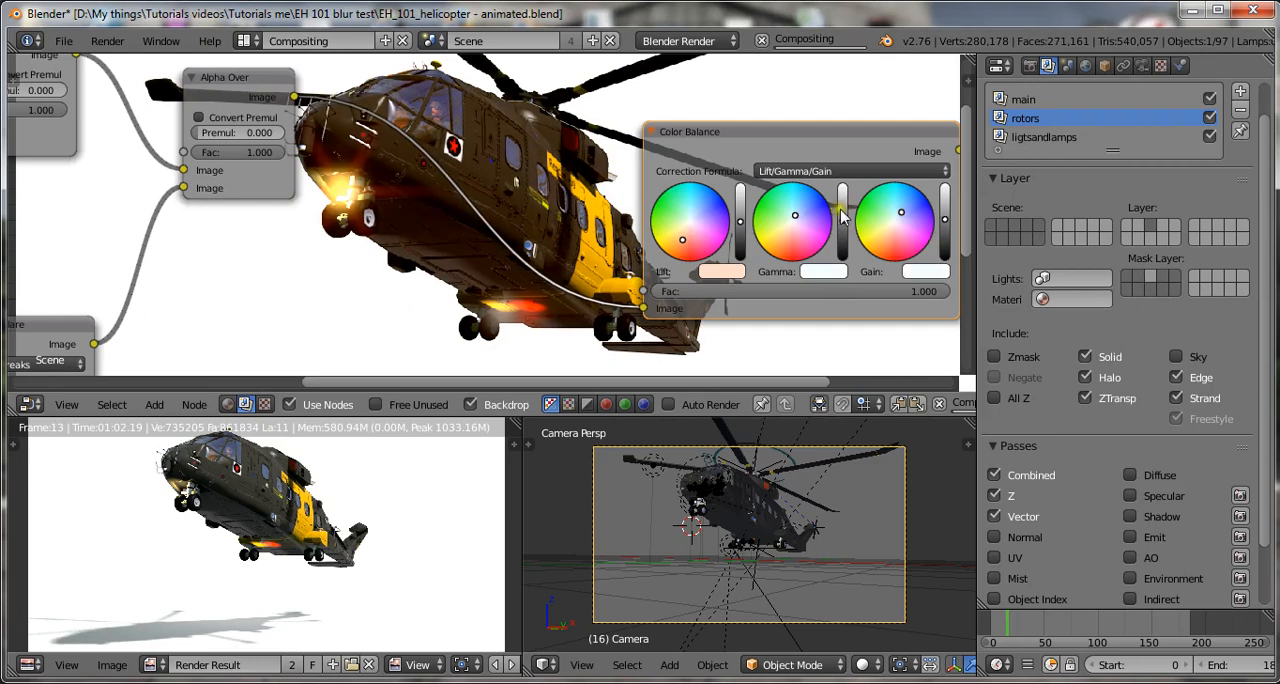
{"action": "left_click", "coordinate": [788, 212]}
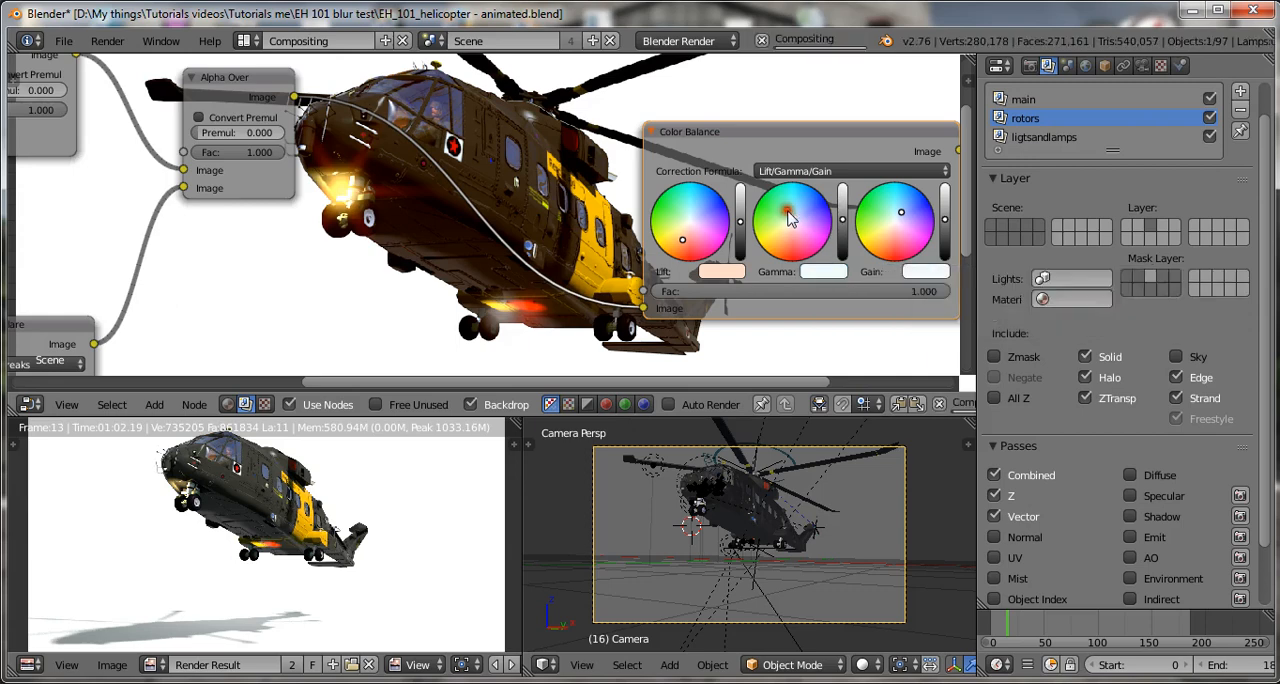
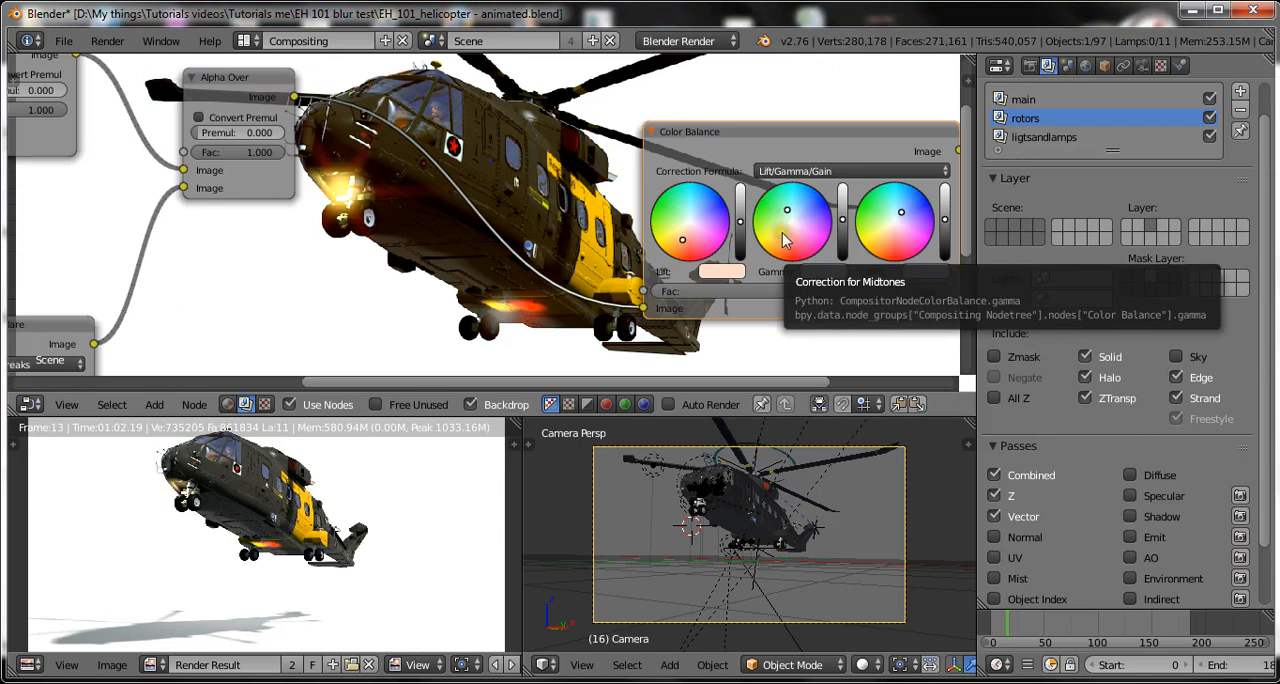
Shift the Color Balance node's Gamma colour from neutral toward a warm yellow-orange tint.
{"action": "left_click", "coordinate": [794, 232]}
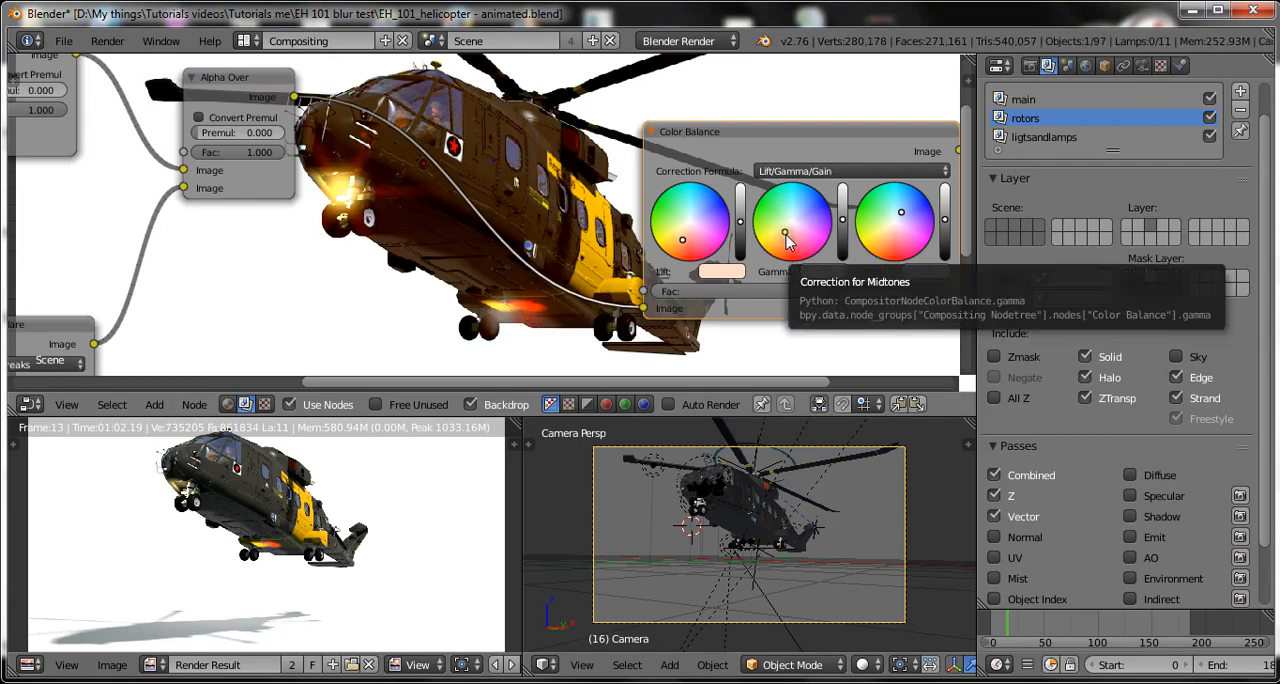
{"action": "scroll", "coordinate": [795, 236], "scroll_direction": "up", "scroll_amount": 2}
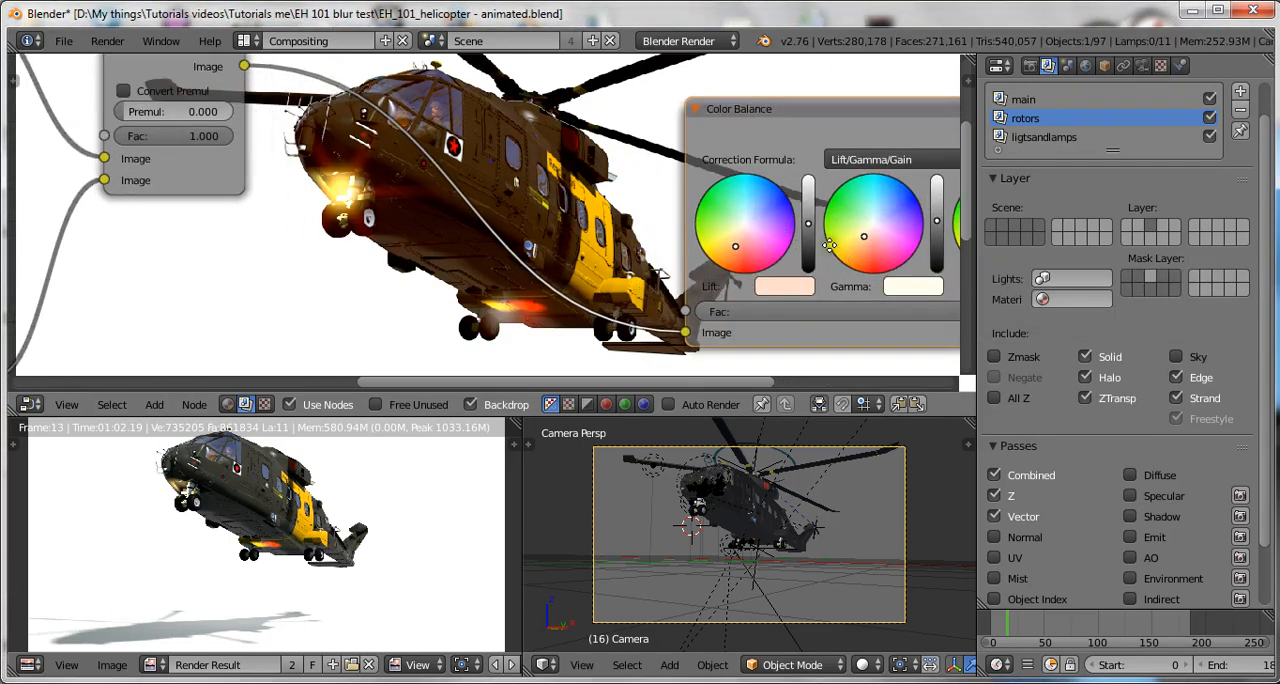
{"action": "middle_click_drag", "start_coordinate": [800, 232], "coordinate": [720, 221]}
{"action": "left_click", "coordinate": [783, 226]}
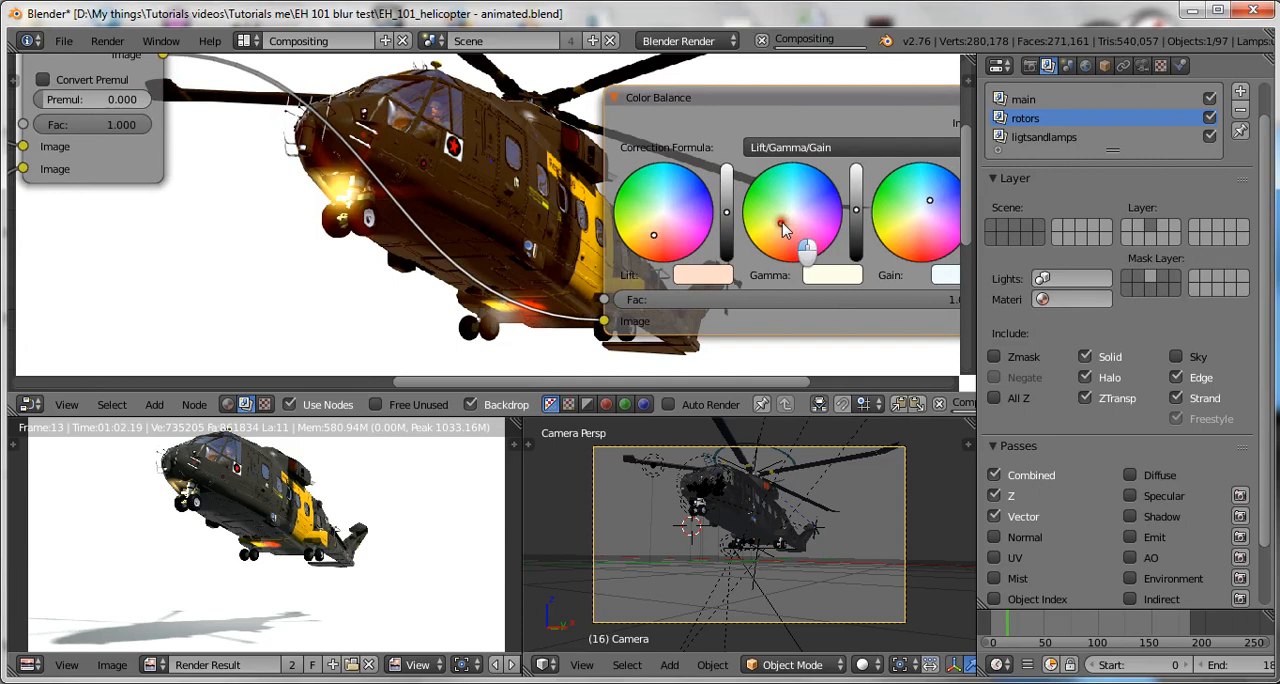
{"action": "mouse_move", "coordinate": [783, 226]}
{"action": "left_mouse_down"}
{"action": "mouse_move", "coordinate": [786, 236]}
{"action": "mouse_move", "coordinate": [781, 225]}
{"action": "left_mouse_up"}
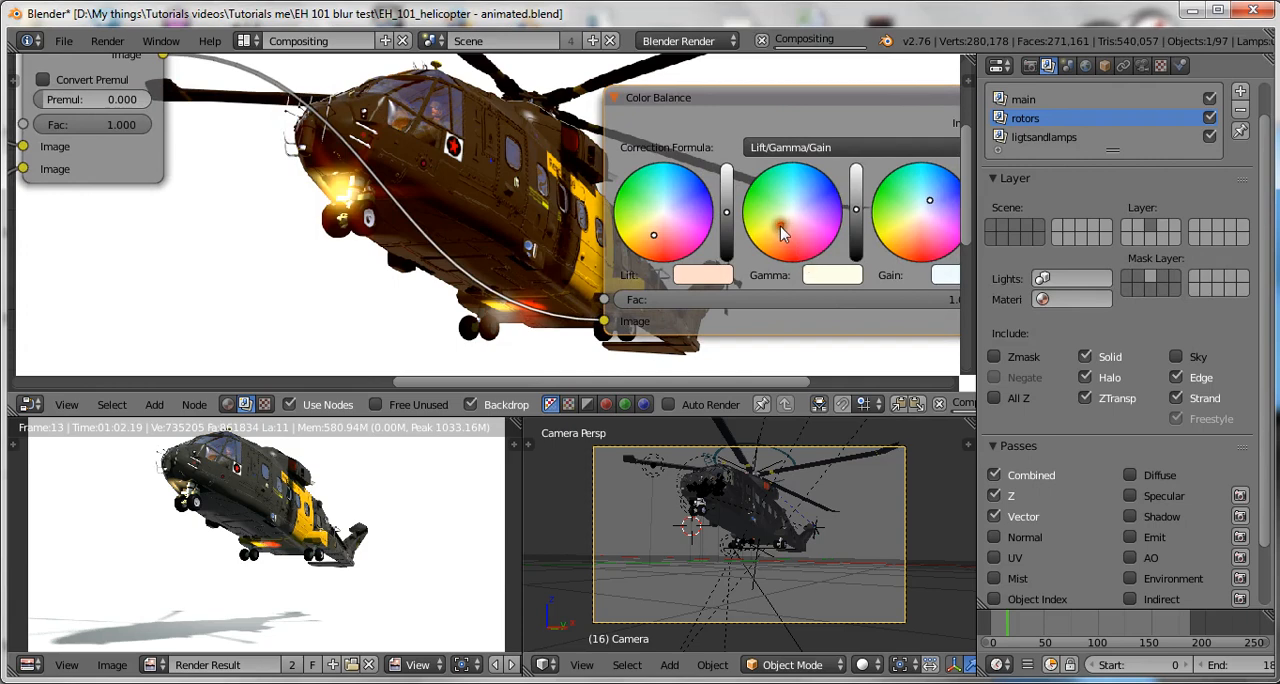
{"action": "scroll", "coordinate": [793, 236], "scroll_direction": "down", "scroll_amount": 2}
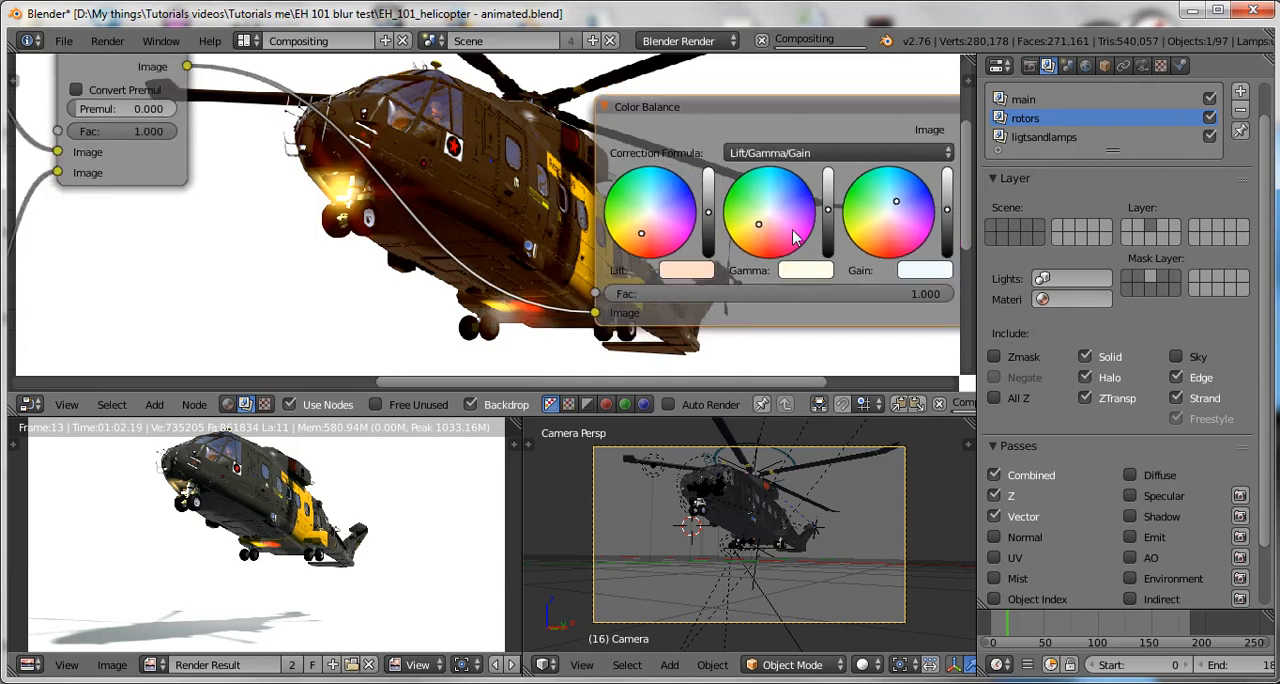
Soften the warm orange tint of the Color Balance node's Lift and save over the existing blend file.
{"action": "scroll", "coordinate": [793, 236], "scroll_direction": "up", "scroll_amount": 1}
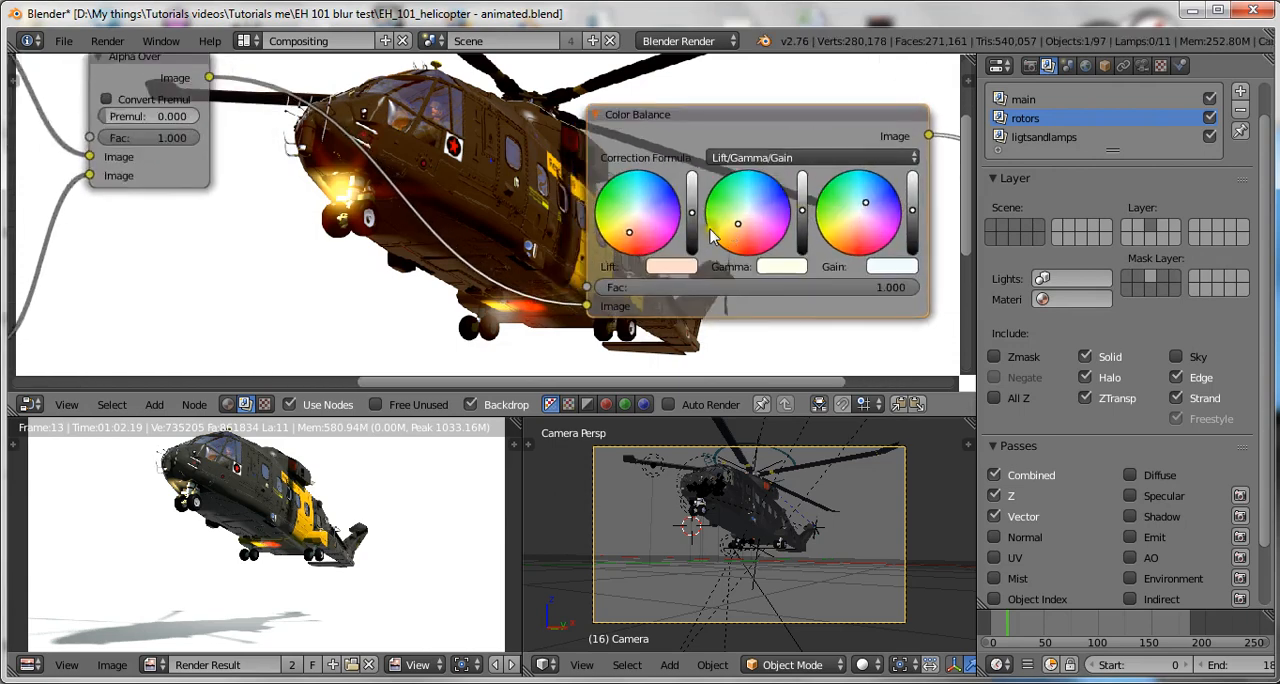
{"action": "left_click_drag", "start_coordinate": [630, 232], "coordinate": [630, 230]}
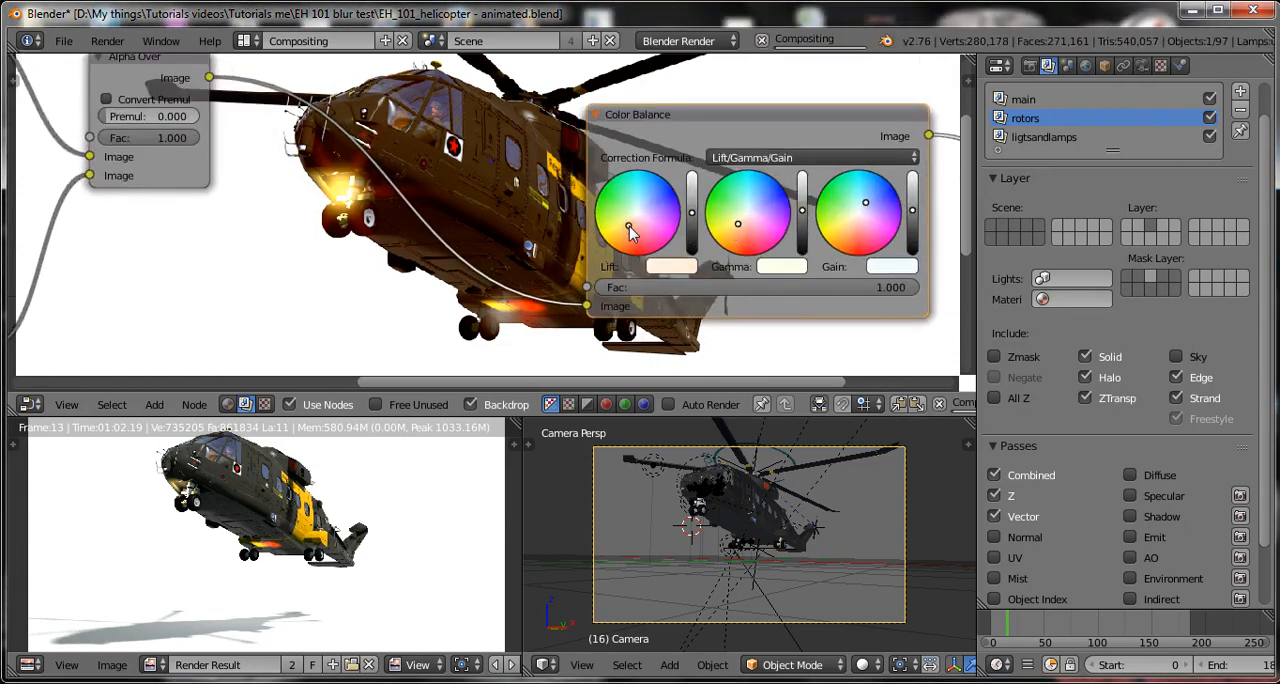
{"action": "key", "text": "ctrl+s"}
{"action": "left_click", "coordinate": [742, 253]}
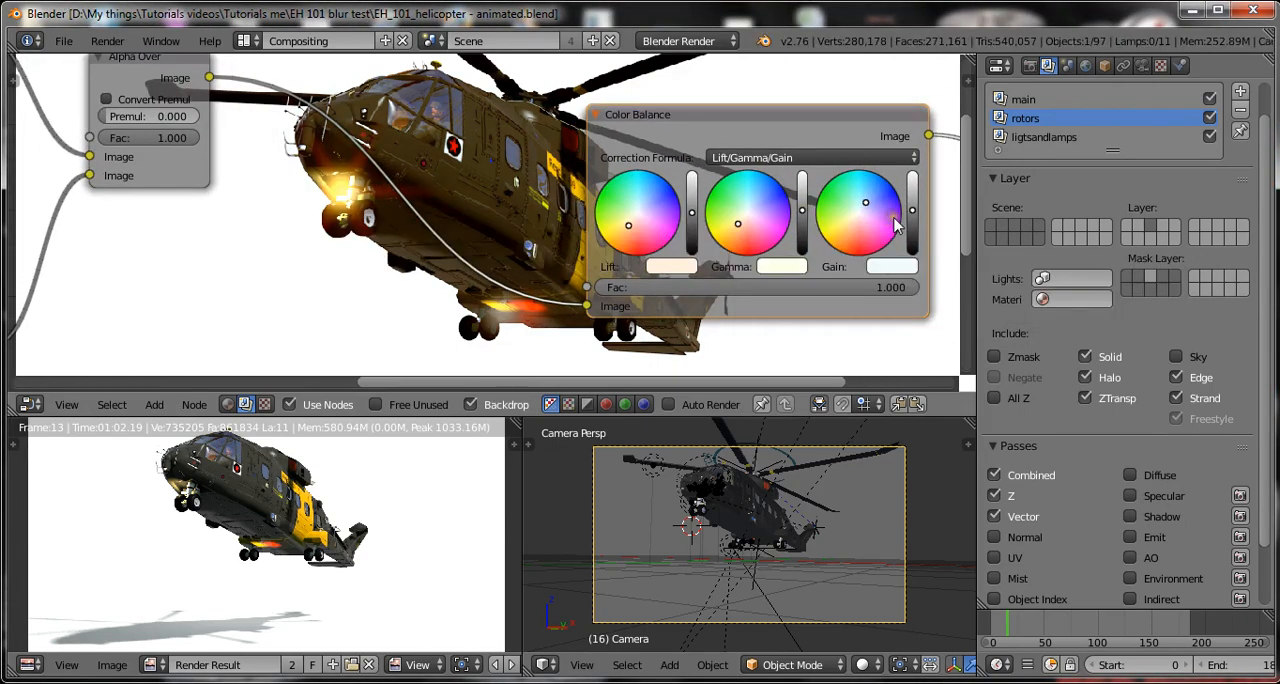
Shift the Color Balance node's Gain further toward blue and save over the existing blend file.
{"action": "left_click", "coordinate": [877, 199]}
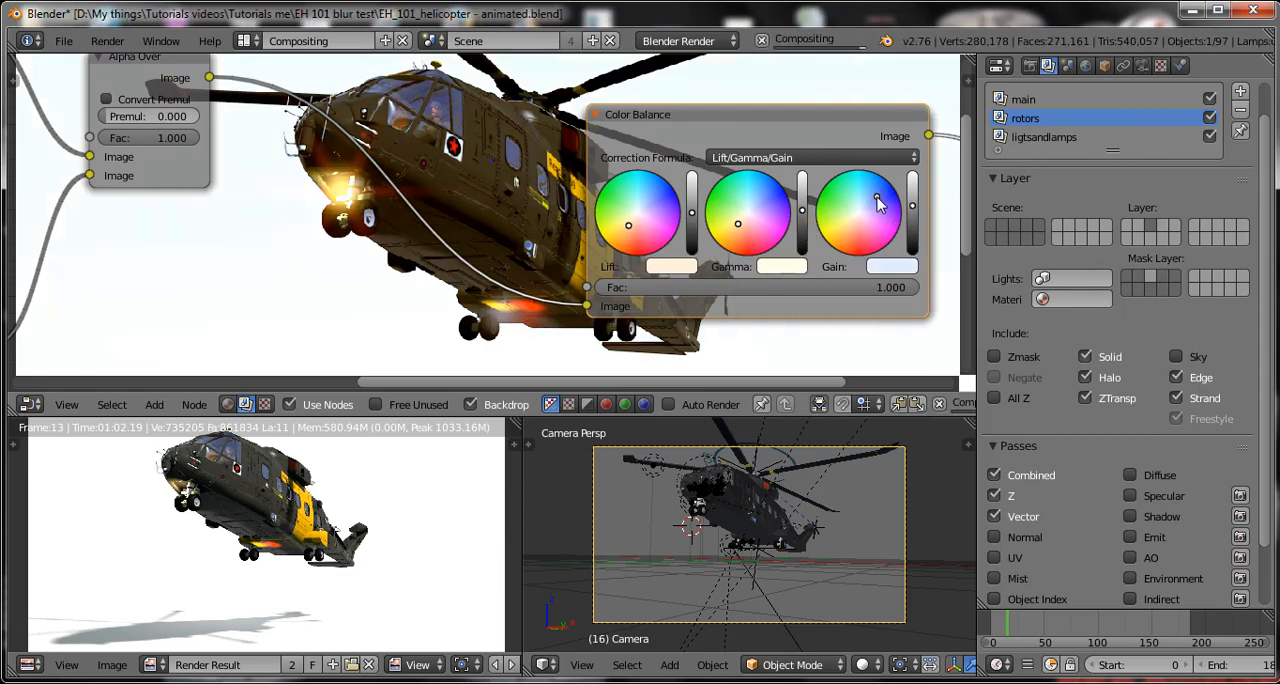
{"action": "scroll", "coordinate": [877, 199], "scroll_direction": "down", "scroll_amount": 2}
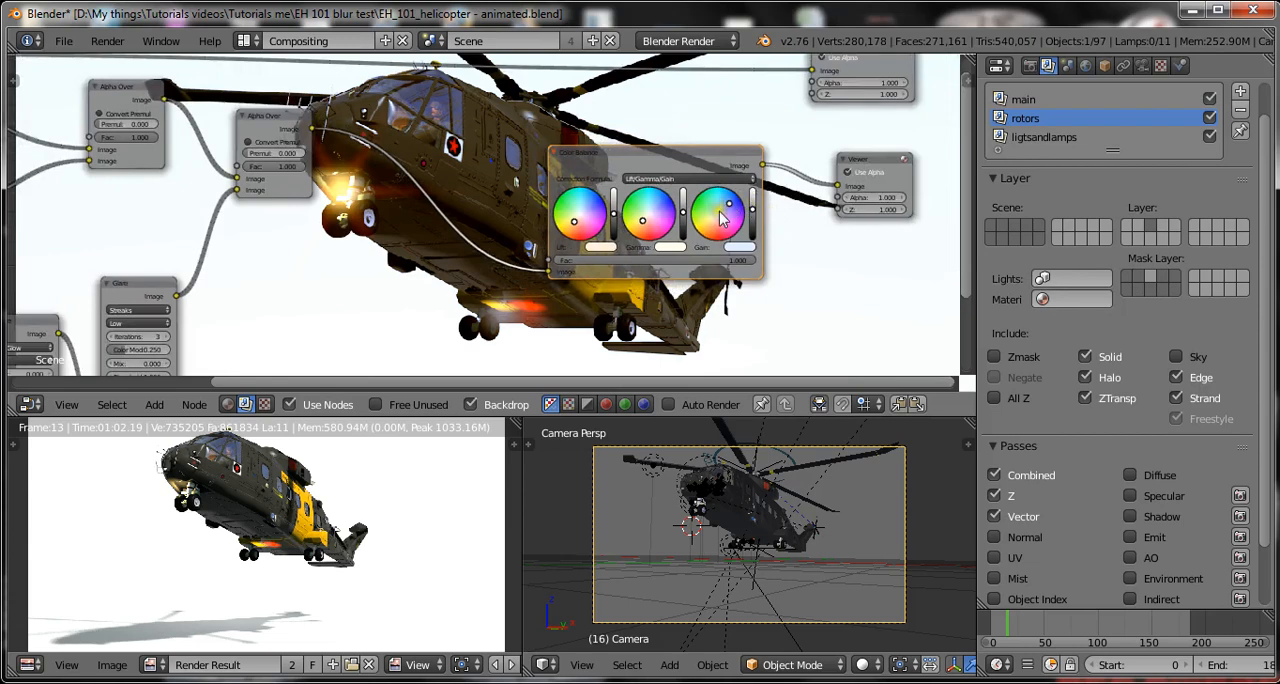
{"action": "key", "text": "ctrl+s"}
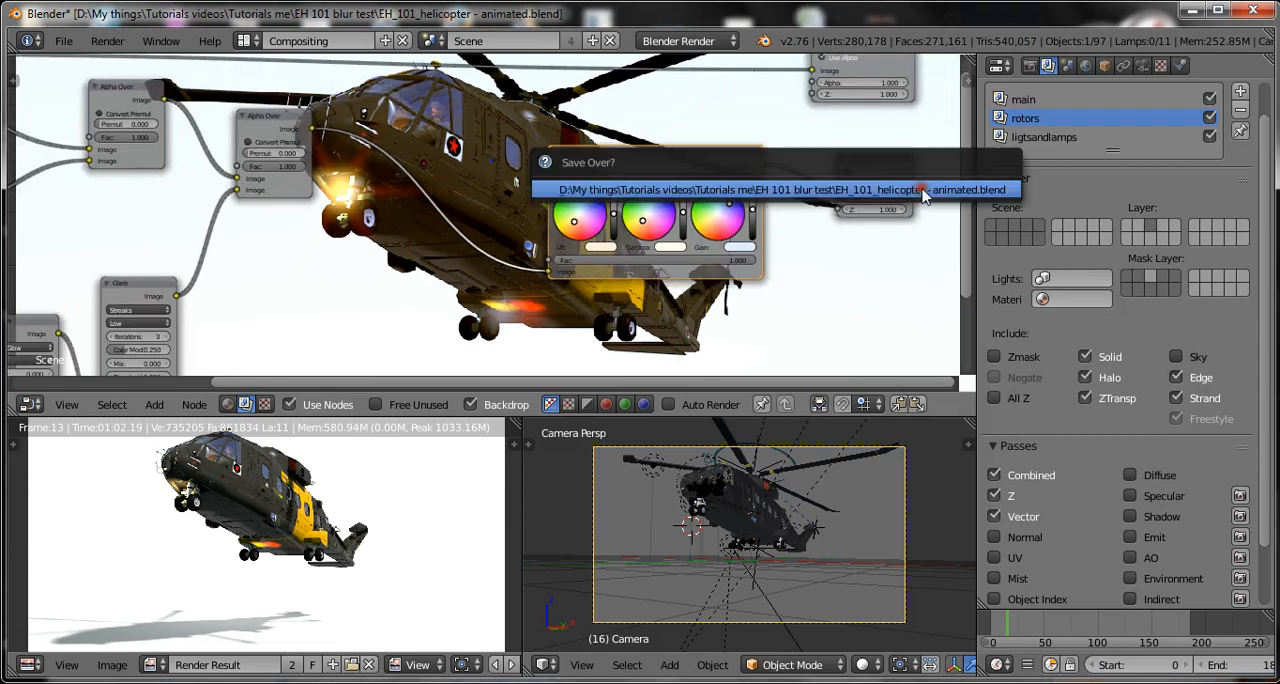
{"action": "left_click", "coordinate": [922, 188]}
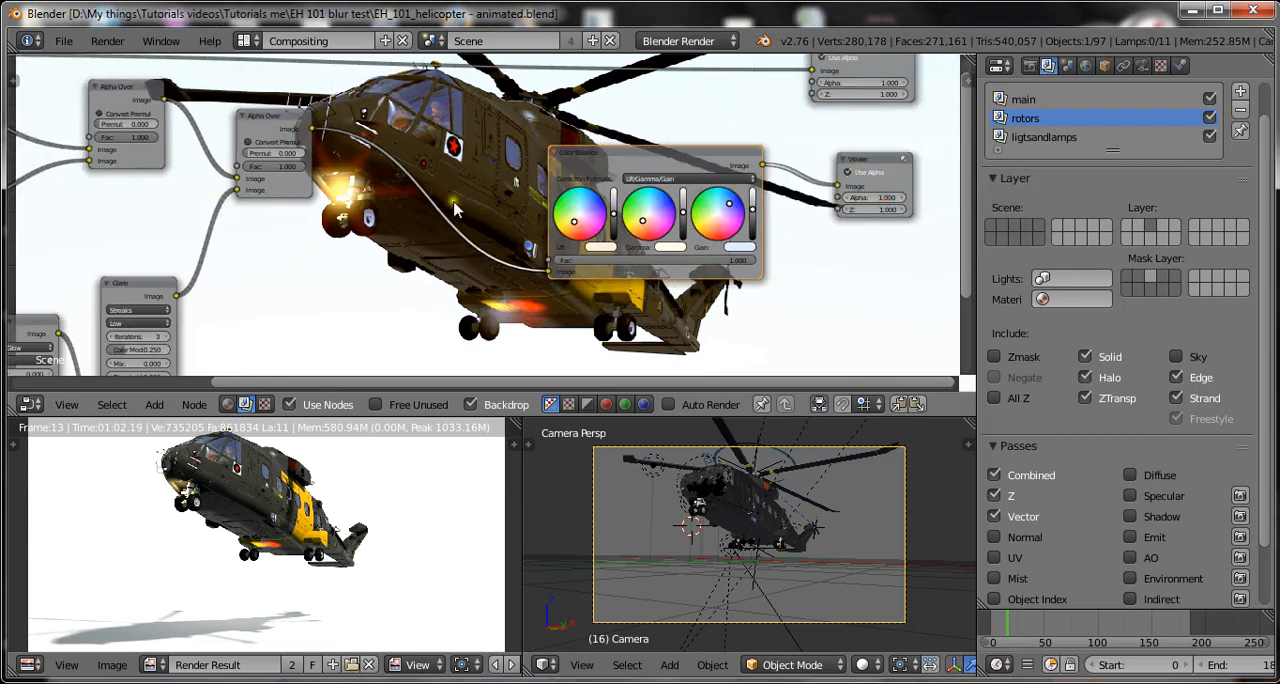
Move the Color Balance node closer to the second Alpha Over node to make room before the Viewer.
{"action": "scroll", "coordinate": [549, 214], "scroll_direction": "down", "scroll_amount": 3}
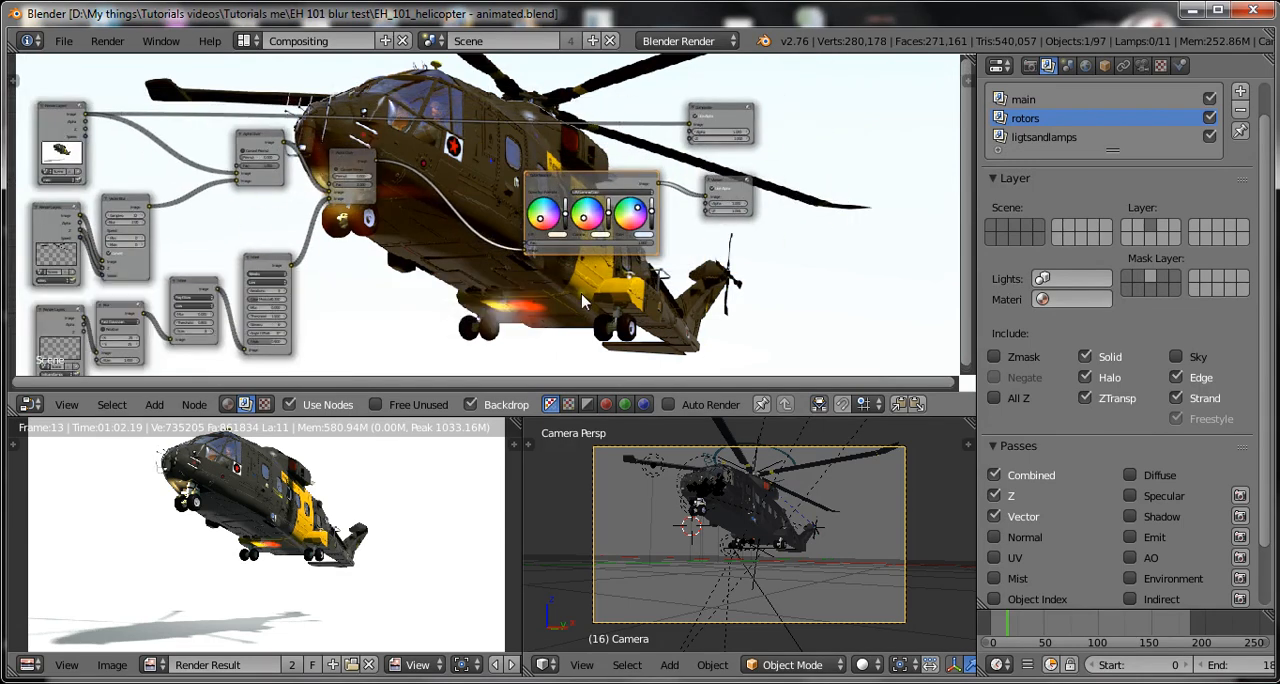
{"action": "scroll", "coordinate": [583, 302], "scroll_direction": "up", "scroll_amount": 2}
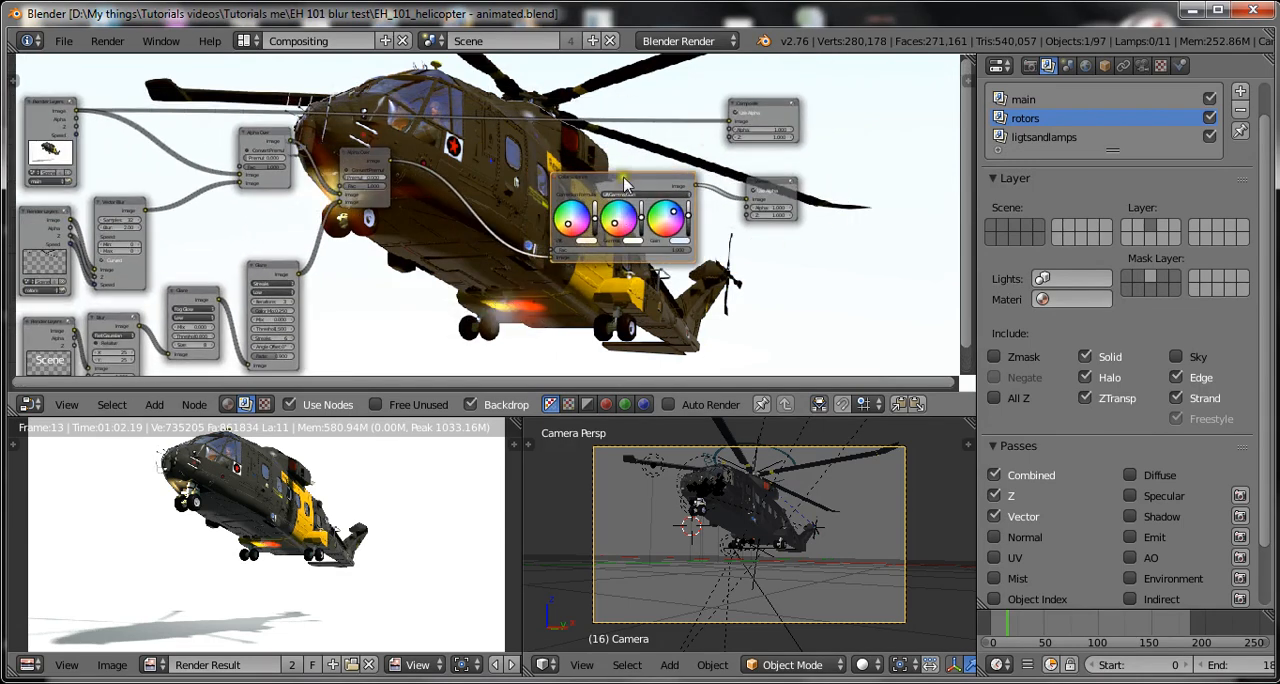
{"action": "left_click_drag", "start_coordinate": [625, 182], "coordinate": [505, 167]}
{"action": "key", "text": "shift+a"}
{"action": "mouse_move", "coordinate": [675, 218]}
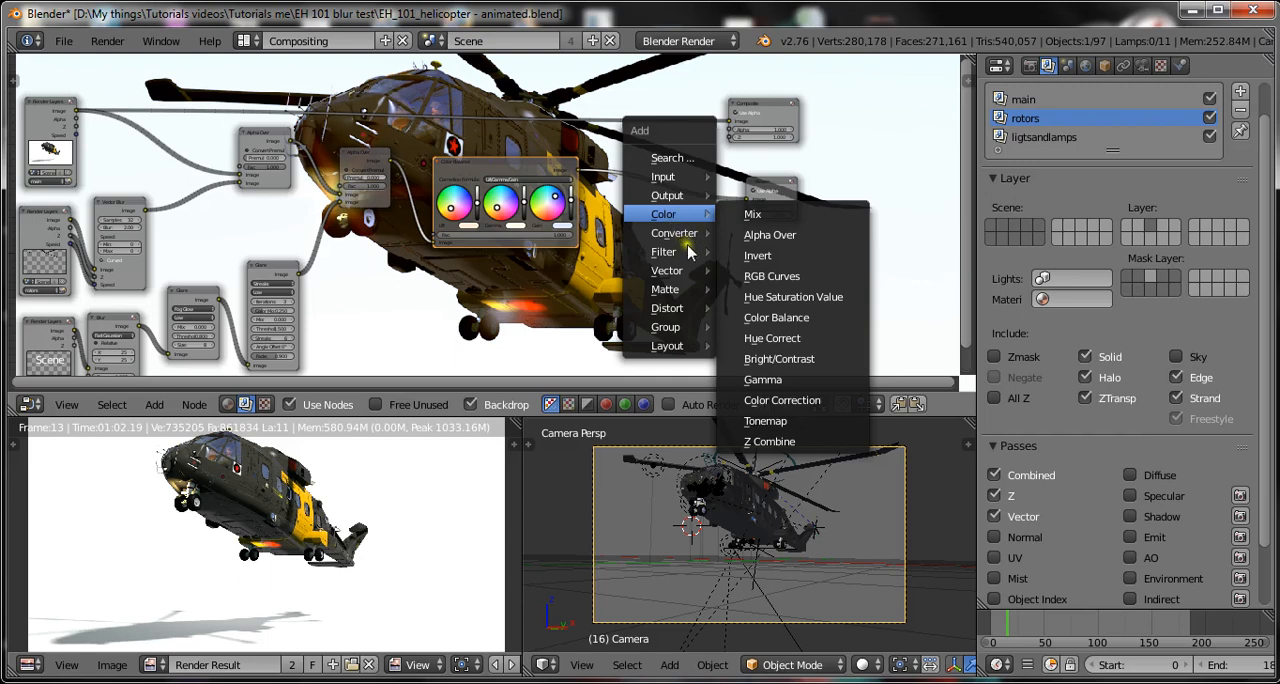
{"action": "left_click", "coordinate": [778, 358]}
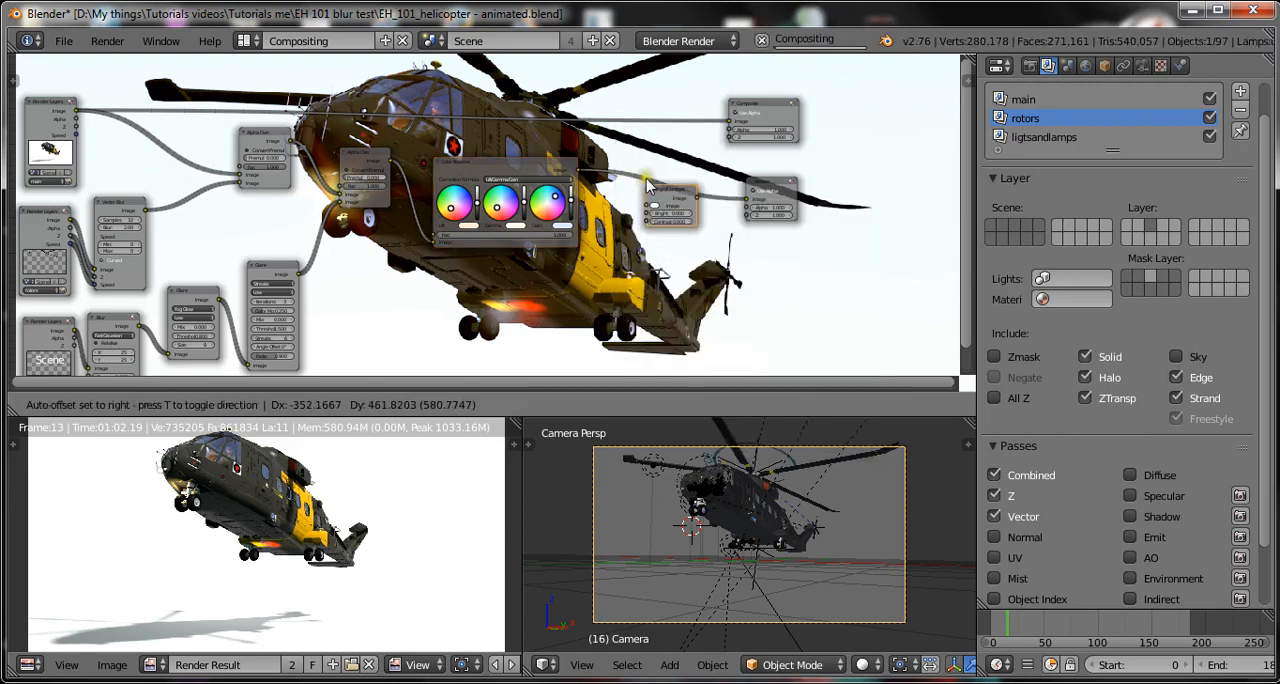
{"action": "left_click", "coordinate": [658, 236]}
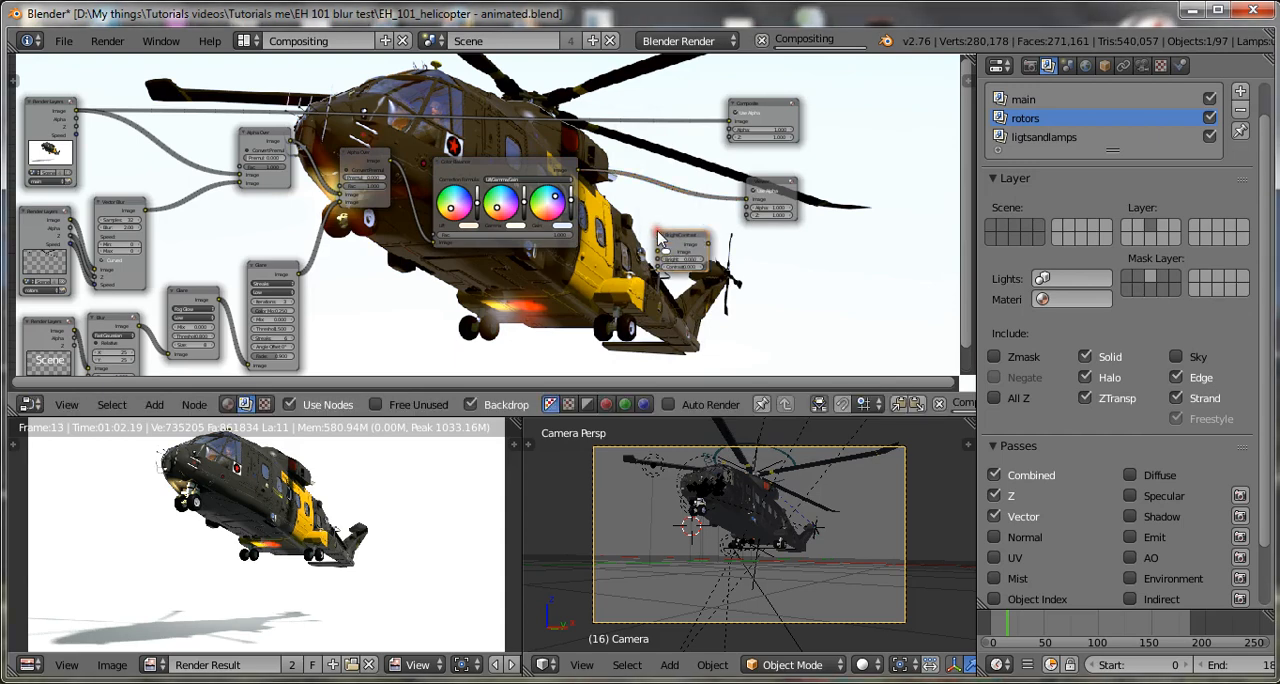
Add an RGB Curves node and insert it on the link between the Color Balance and Viewer nodes.
{"action": "key", "text": "shift+a"}
{"action": "mouse_move", "coordinate": [673, 238]}
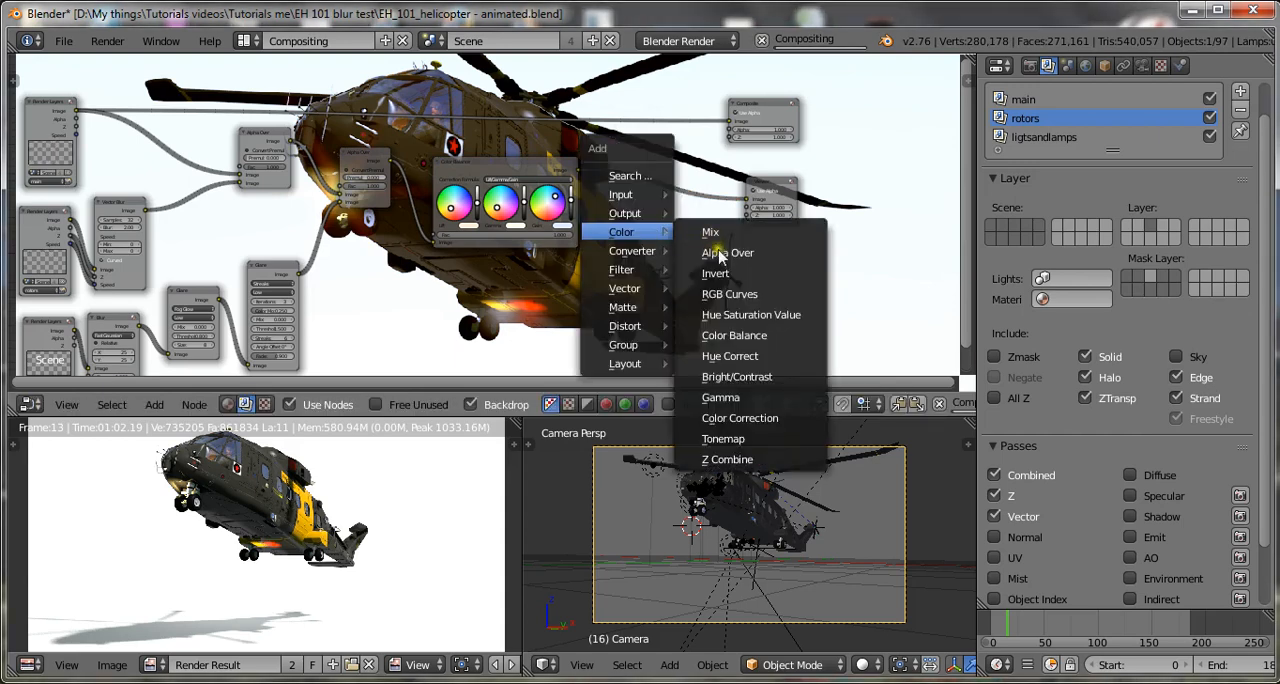
{"action": "key", "text": "Return"}
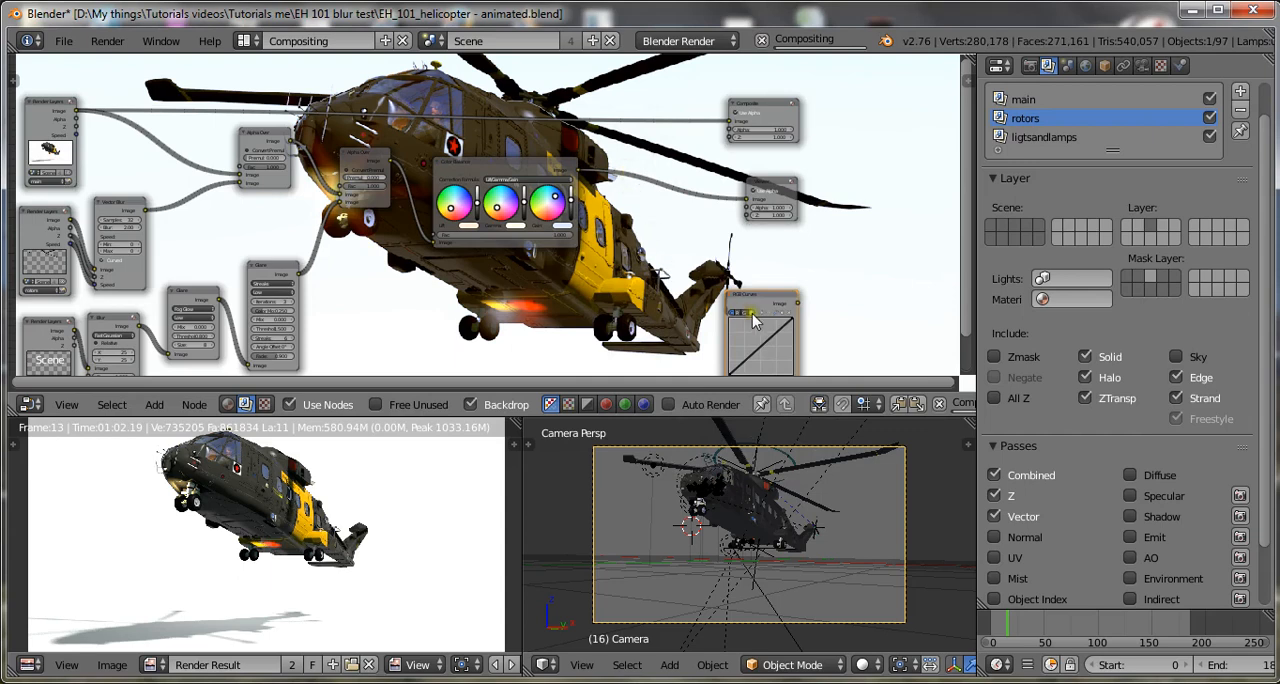
{"action": "left_click", "coordinate": [649, 226]}
{"action": "scroll", "coordinate": [671, 246], "scroll_direction": "up", "scroll_amount": 1}
{"action": "scroll", "coordinate": [671, 253], "scroll_direction": "up", "scroll_amount": 1}
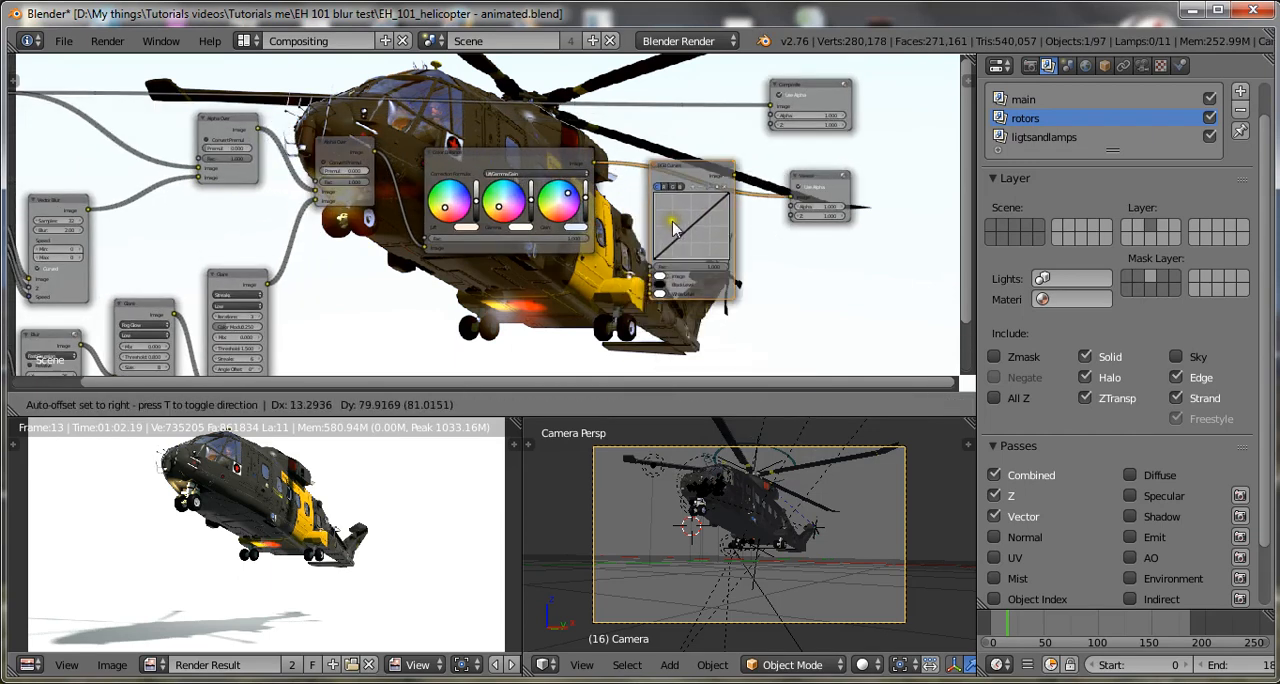
{"action": "scroll", "coordinate": [686, 229], "scroll_direction": "up", "scroll_amount": 2}
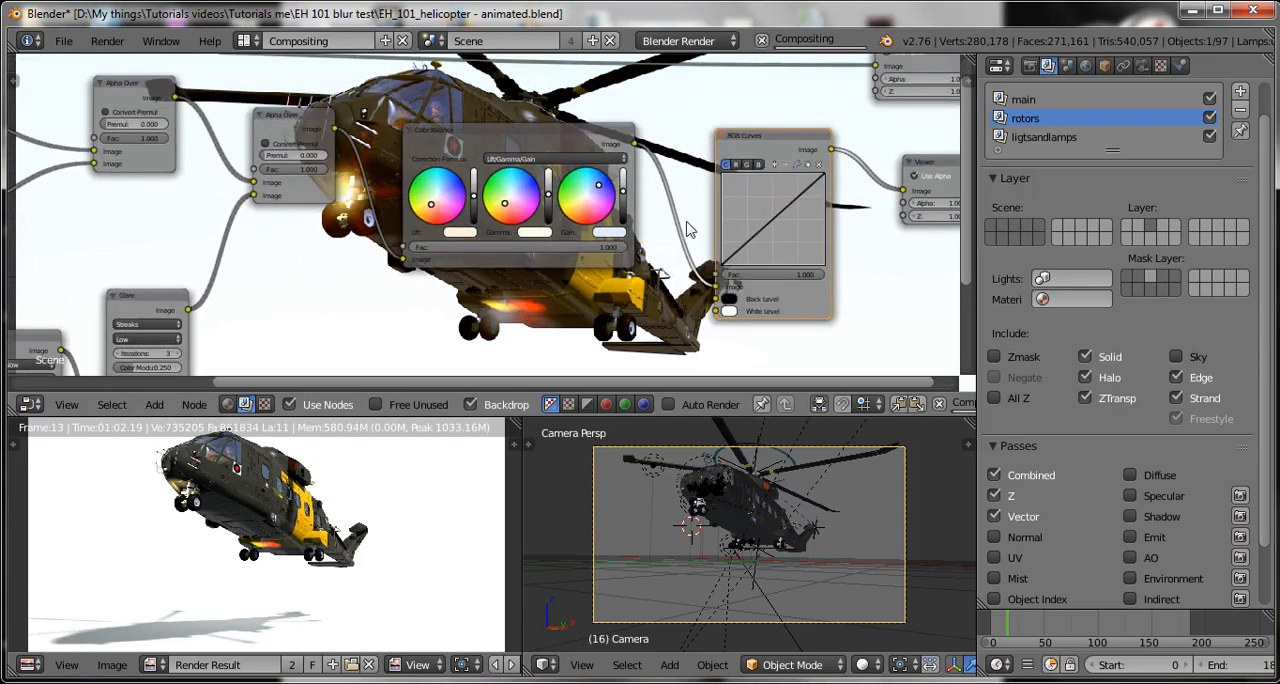
Add a point to the combined RGB curve, raise it to about X 0.36, Y 0.49, and save the file.
{"action": "middle_click_drag", "start_coordinate": [650, 253], "coordinate": [490, 214]}
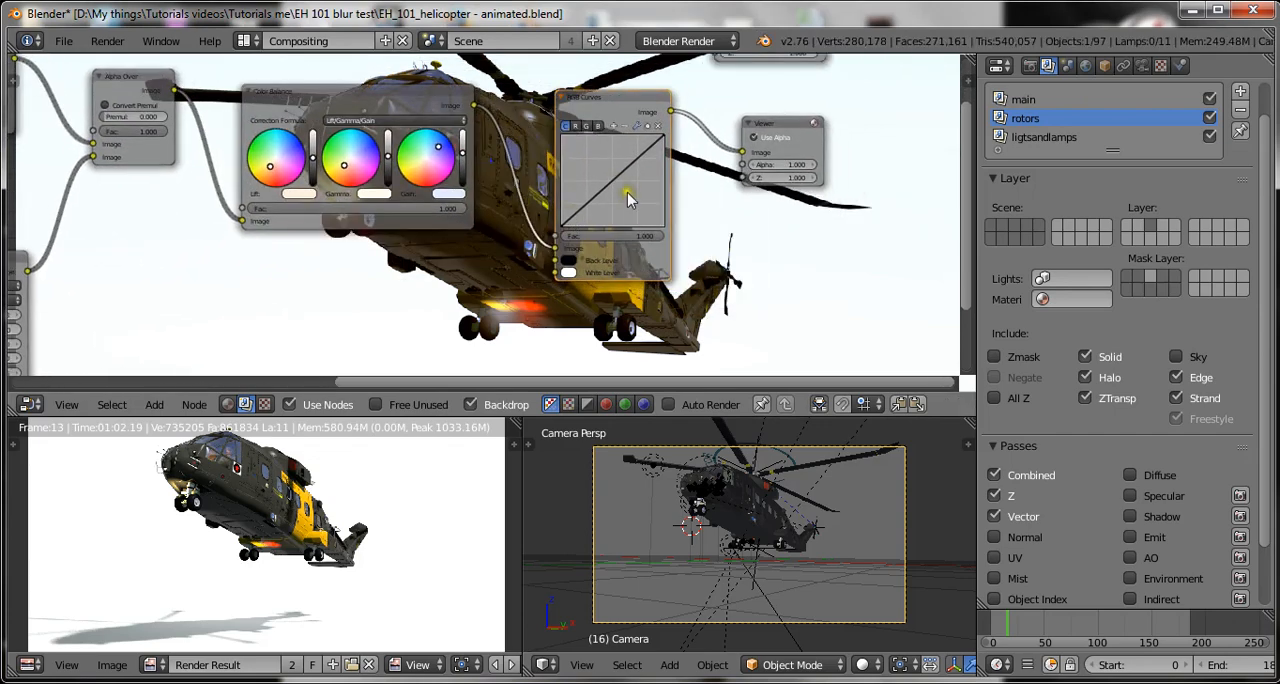
{"action": "left_click", "coordinate": [600, 175]}
{"action": "left_click_drag", "start_coordinate": [604, 187], "coordinate": [593, 176]}
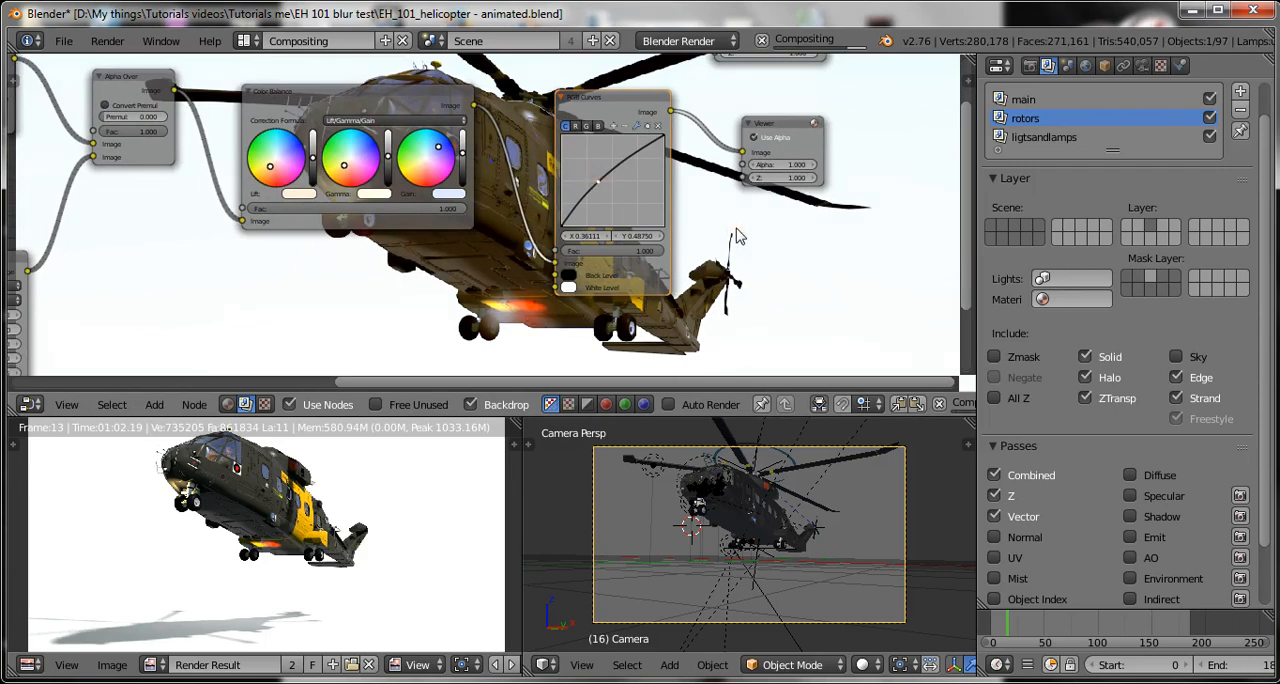
{"action": "middle_click_drag", "start_coordinate": [700, 228], "coordinate": [284, 179]}
{"action": "scroll", "coordinate": [475, 230], "scroll_direction": "up", "scroll_amount": 1}
{"action": "key", "text": "ctrl+s"}
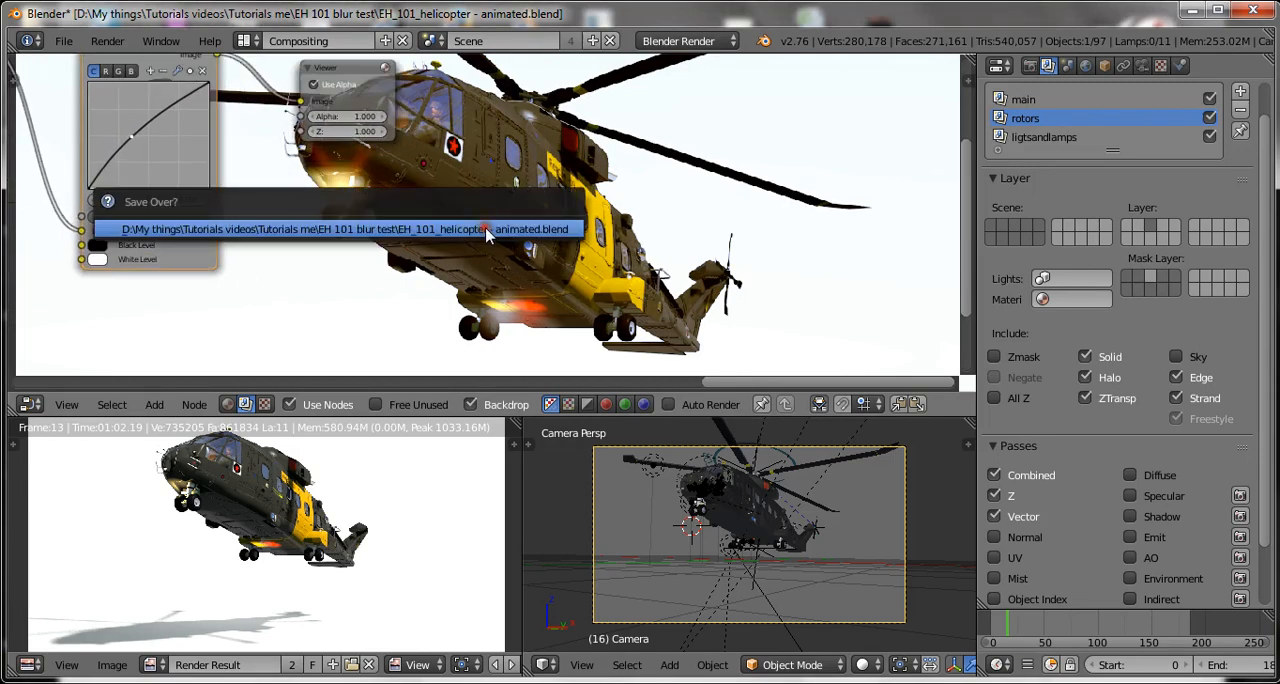
{"action": "left_click", "coordinate": [480, 228]}
Lower the combined curve's point to about X 0.57, Y 0.33 and save over the existing file.
{"action": "left_click_drag", "start_coordinate": [137, 145], "coordinate": [157, 155]}
{"action": "key", "text": "ctrl+s"}
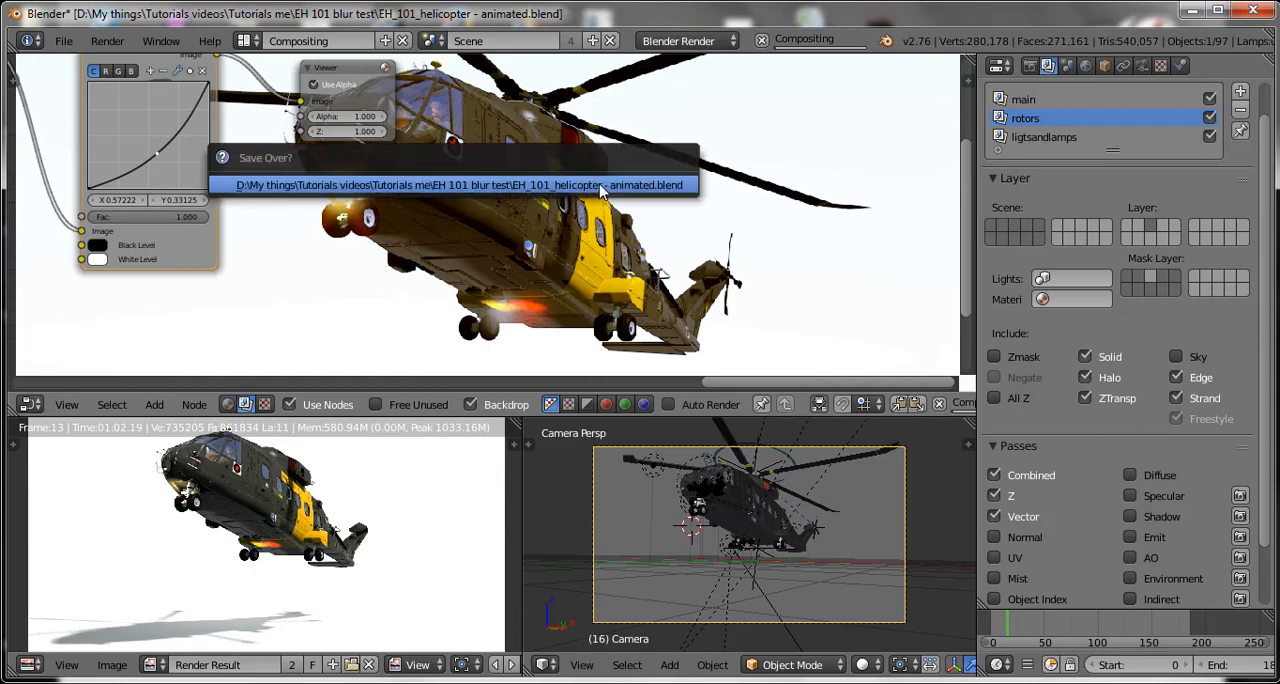
{"action": "left_click", "coordinate": [601, 190]}
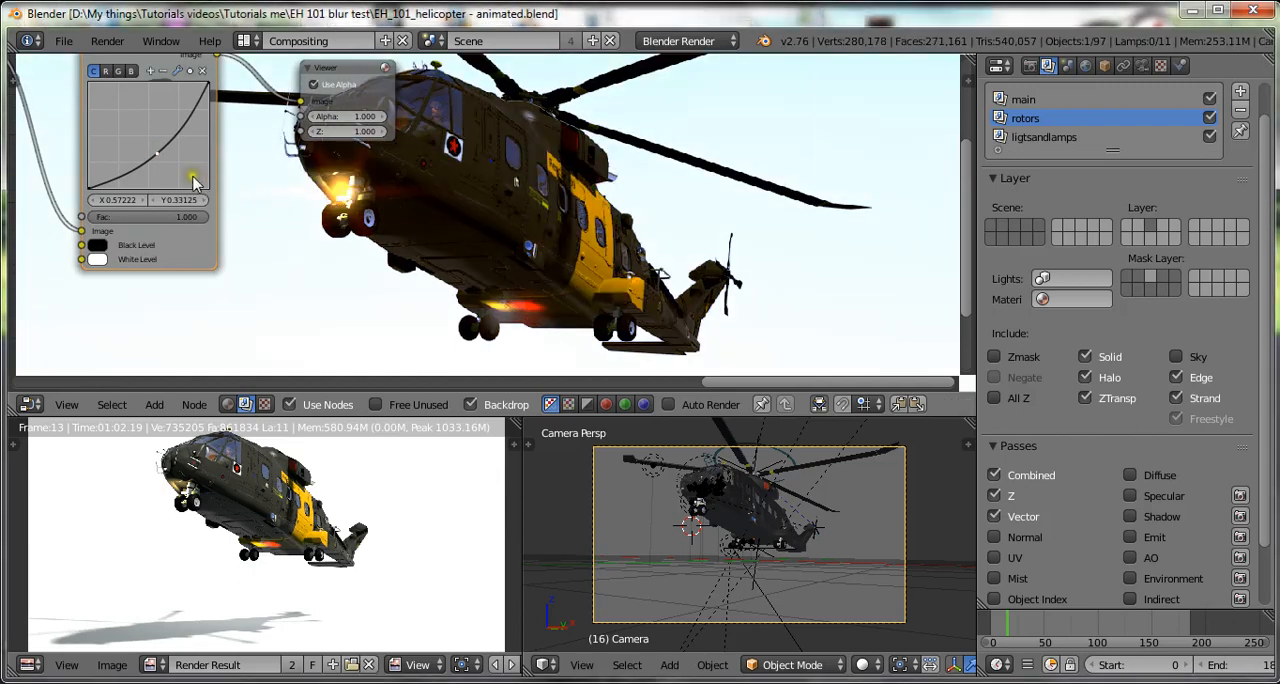
Raise the combined curve's point above the diagonal to about X 0.41, Y 0.53 and save the file.
{"action": "left_click_drag", "start_coordinate": [158, 153], "coordinate": [127, 125]}
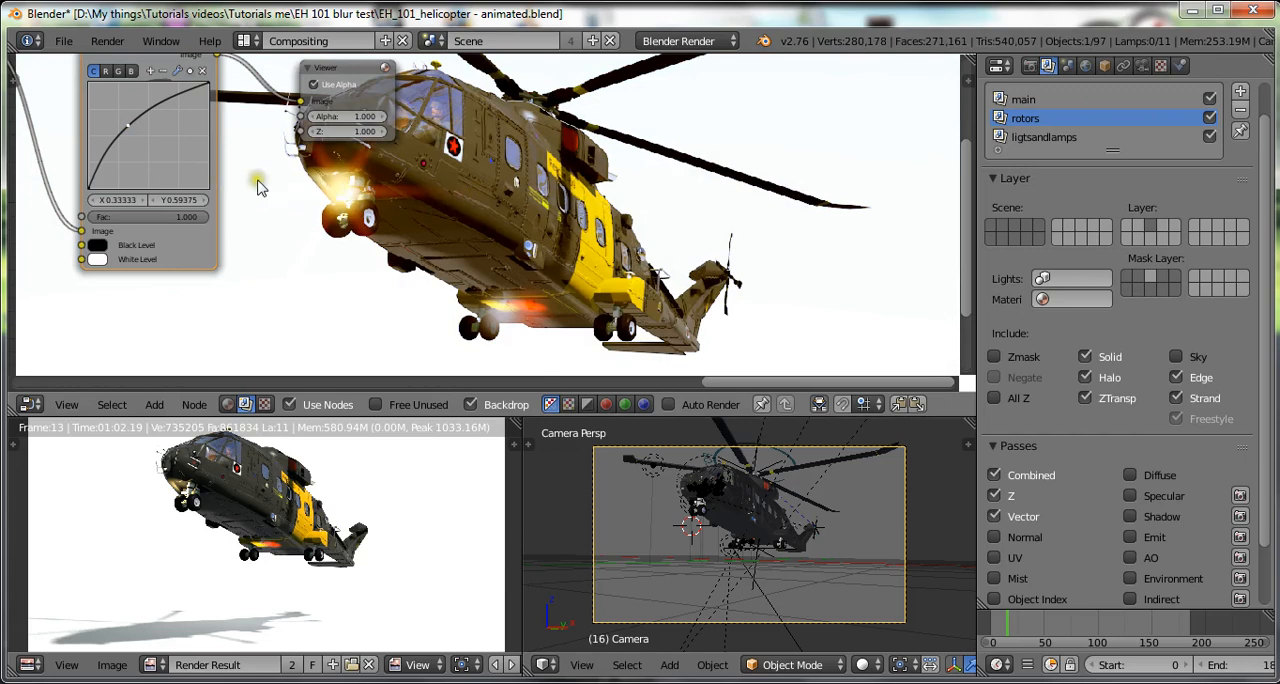
{"action": "left_click_drag", "start_coordinate": [127, 126], "coordinate": [136, 136]}
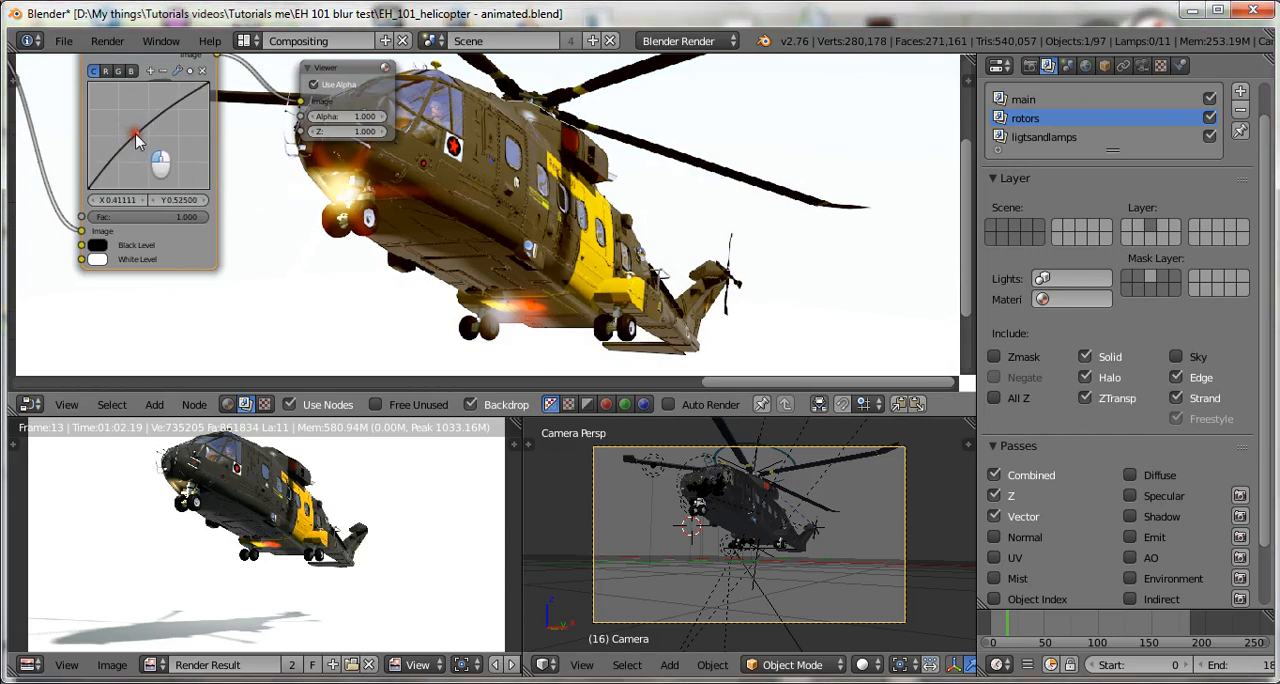
{"action": "key", "text": "ctrl+s"}
{"action": "left_click", "coordinate": [453, 231]}
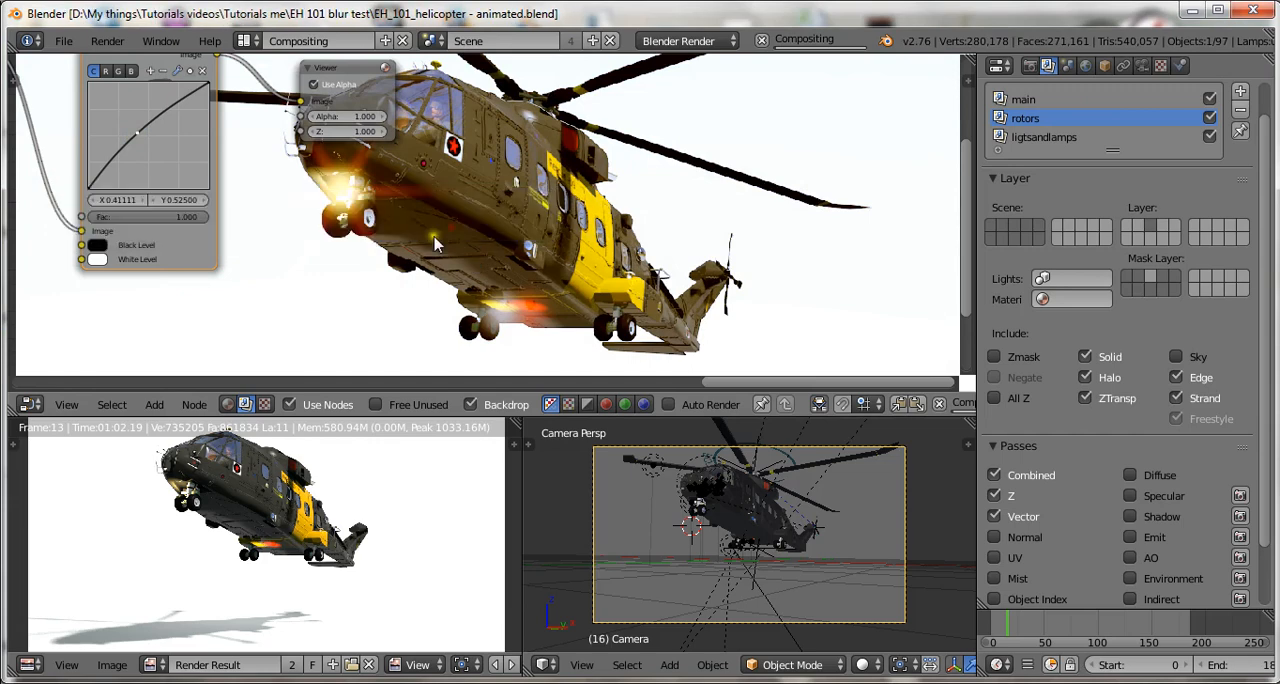
Add a point to the red channel's curve and settle it slightly above the diagonal at about X 0.44, Y 0.49.
{"action": "middle_click_drag", "start_coordinate": [309, 234], "coordinate": [348, 253]}
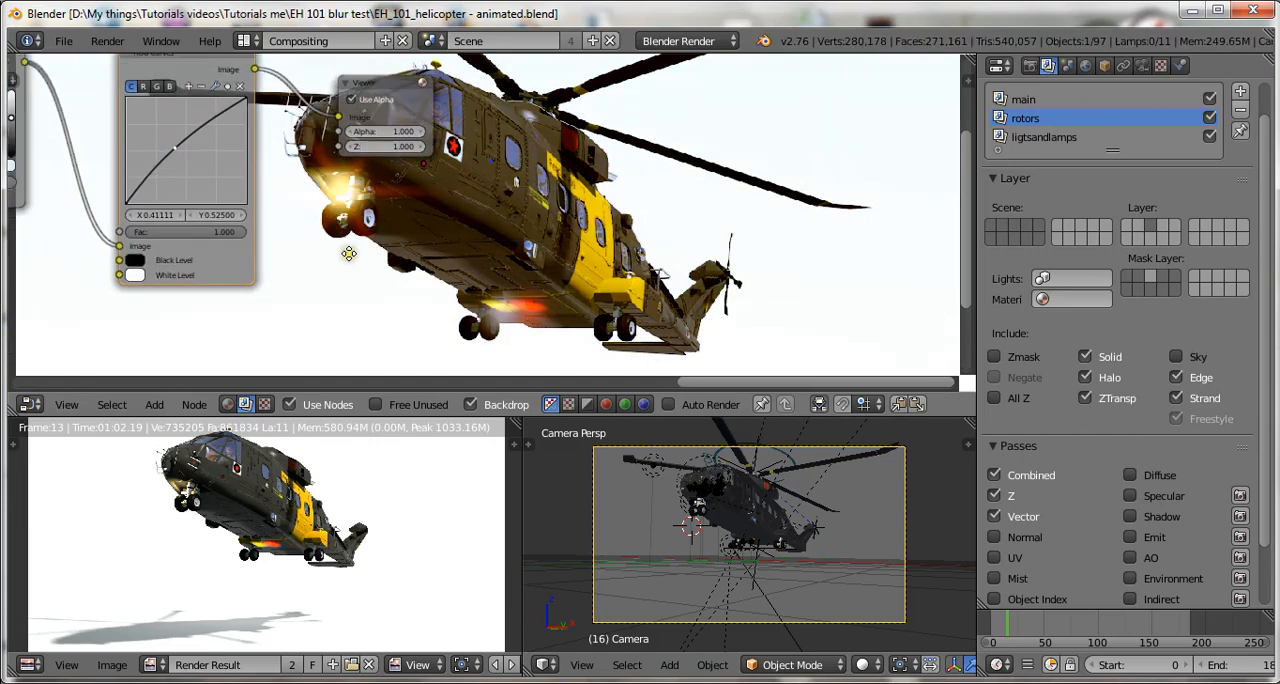
{"action": "left_click", "coordinate": [143, 87]}
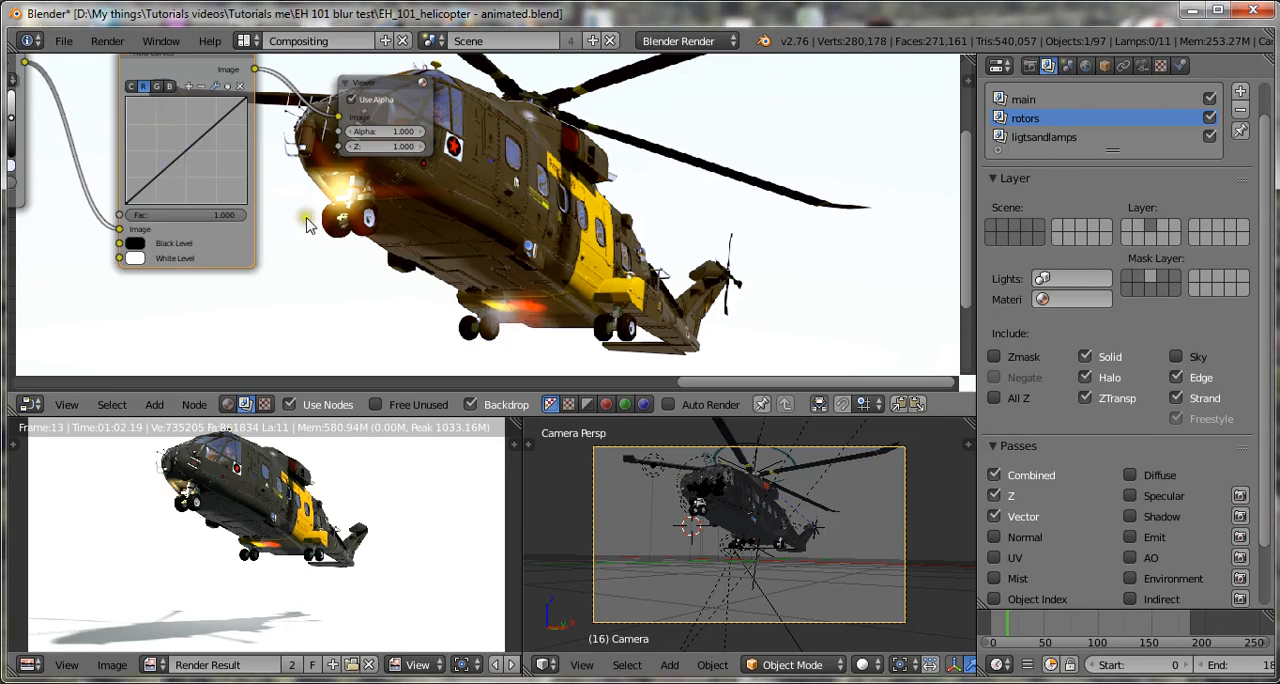
{"action": "left_click", "coordinate": [197, 141]}
{"action": "mouse_move", "coordinate": [178, 157]}
{"action": "left_mouse_down"}
{"action": "mouse_move", "coordinate": [192, 180]}
{"action": "mouse_move", "coordinate": [332, 112]}
{"action": "mouse_move", "coordinate": [365, 192]}
{"action": "mouse_move", "coordinate": [242, 180]}
{"action": "mouse_move", "coordinate": [188, 128]}
{"action": "mouse_move", "coordinate": [168, 137]}
{"action": "left_mouse_up"}
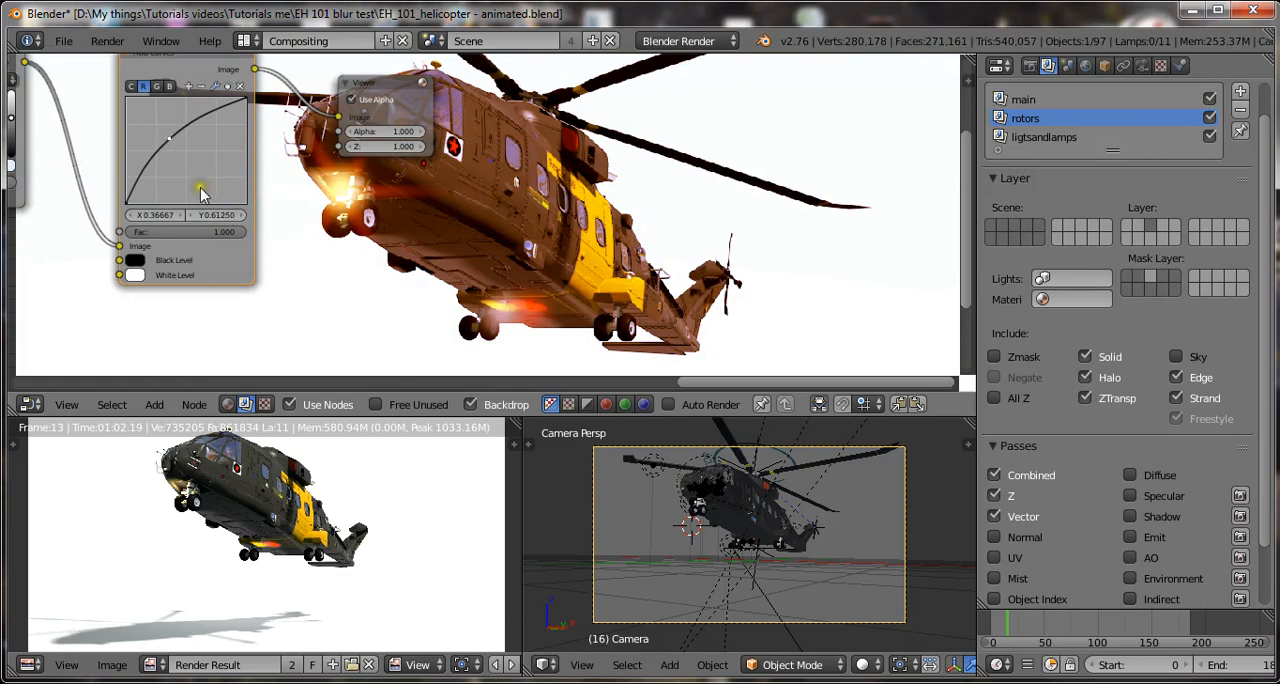
{"action": "mouse_move", "coordinate": [171, 141]}
{"action": "left_mouse_down"}
{"action": "mouse_move", "coordinate": [180, 176]}
{"action": "mouse_move", "coordinate": [183, 157]}
{"action": "left_mouse_up"}
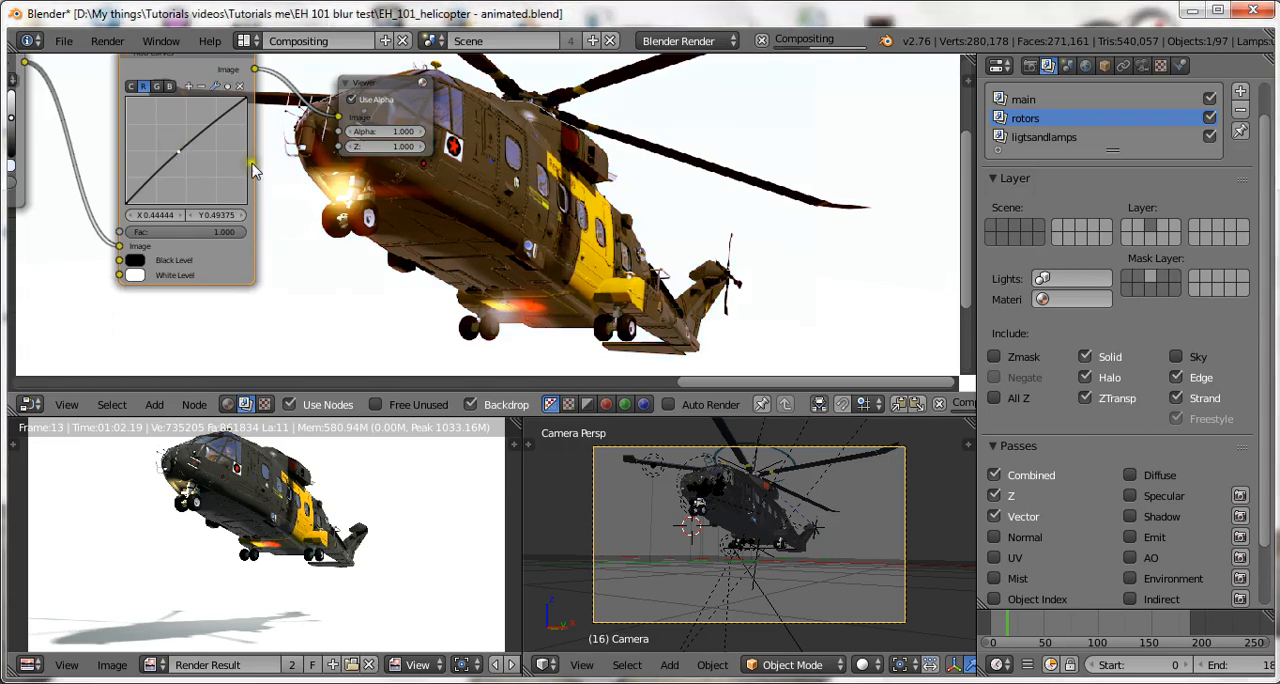
Return the RGB Curves node to the combined curve and save the blend file.
{"action": "left_click", "coordinate": [131, 88]}
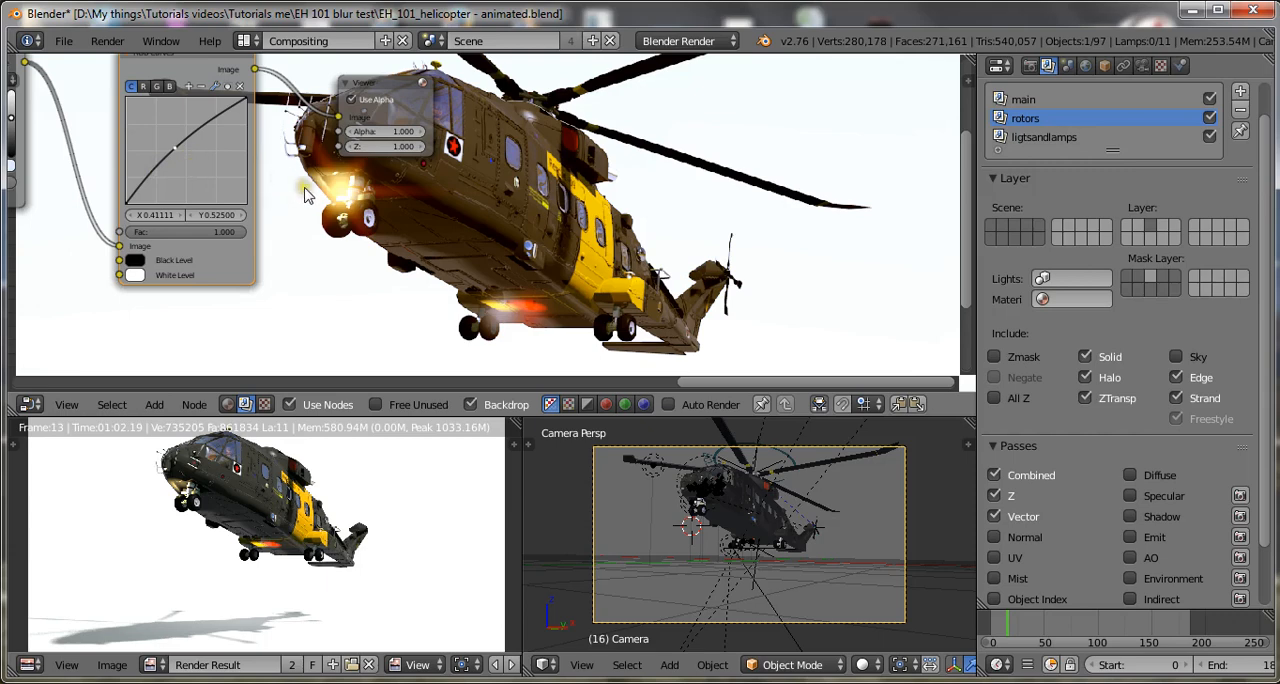
{"action": "key", "text": "ctrl+s"}
{"action": "scroll", "coordinate": [270, 210], "scroll_direction": "down", "scroll_amount": 2}
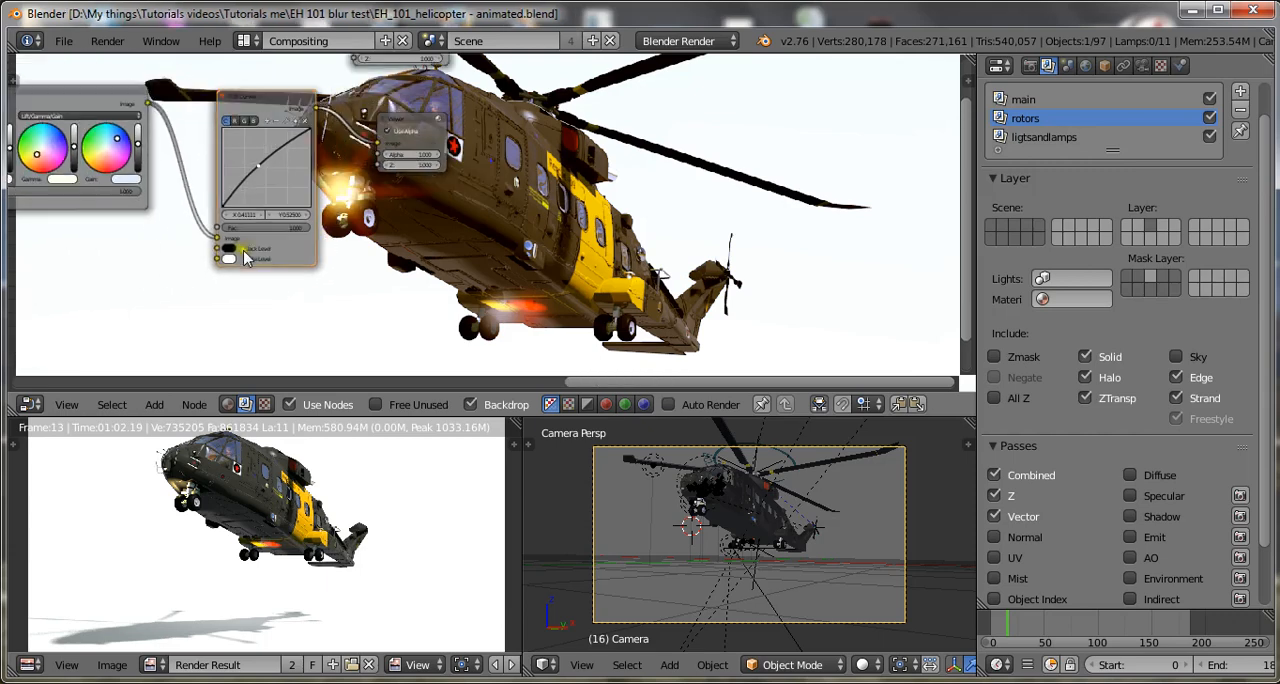
Look over the whole node tree from the Render Layers nodes to the Viewer and save over the existing blend file.
{"action": "middle_click_drag", "start_coordinate": [245, 258], "coordinate": [355, 265]}
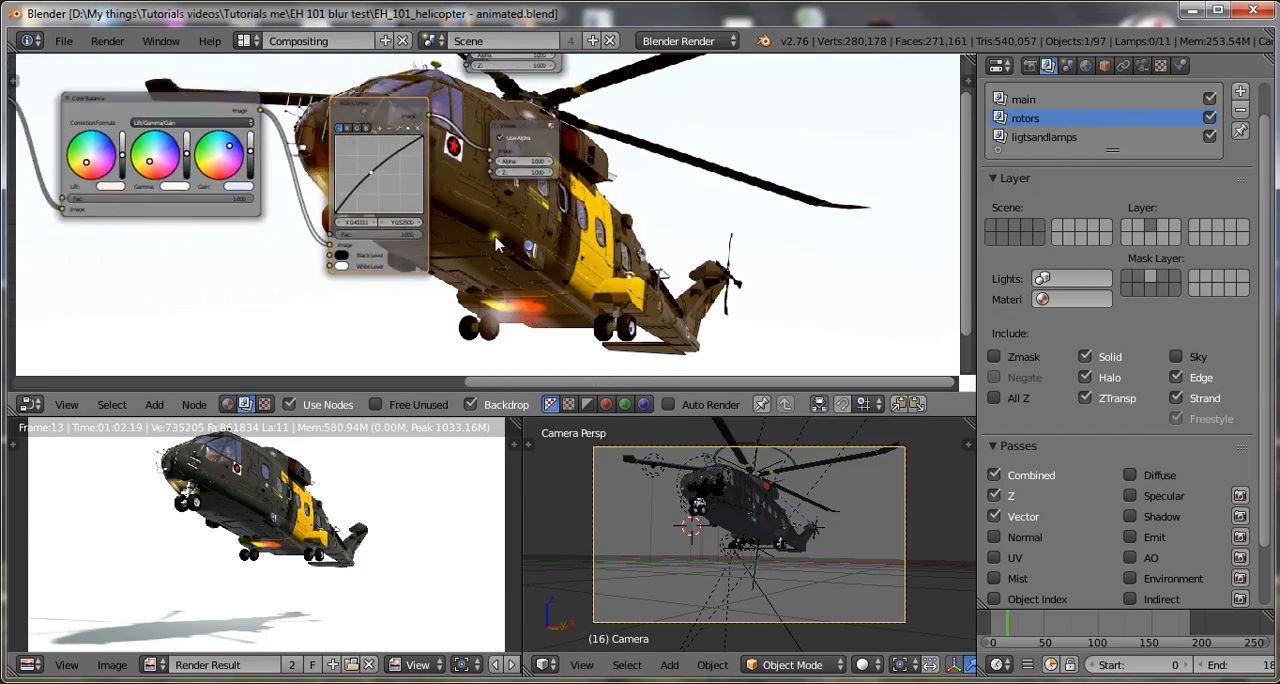
{"action": "middle_click_drag", "start_coordinate": [358, 315], "coordinate": [733, 364]}
{"action": "scroll", "coordinate": [733, 364], "scroll_direction": "down", "scroll_amount": 3}
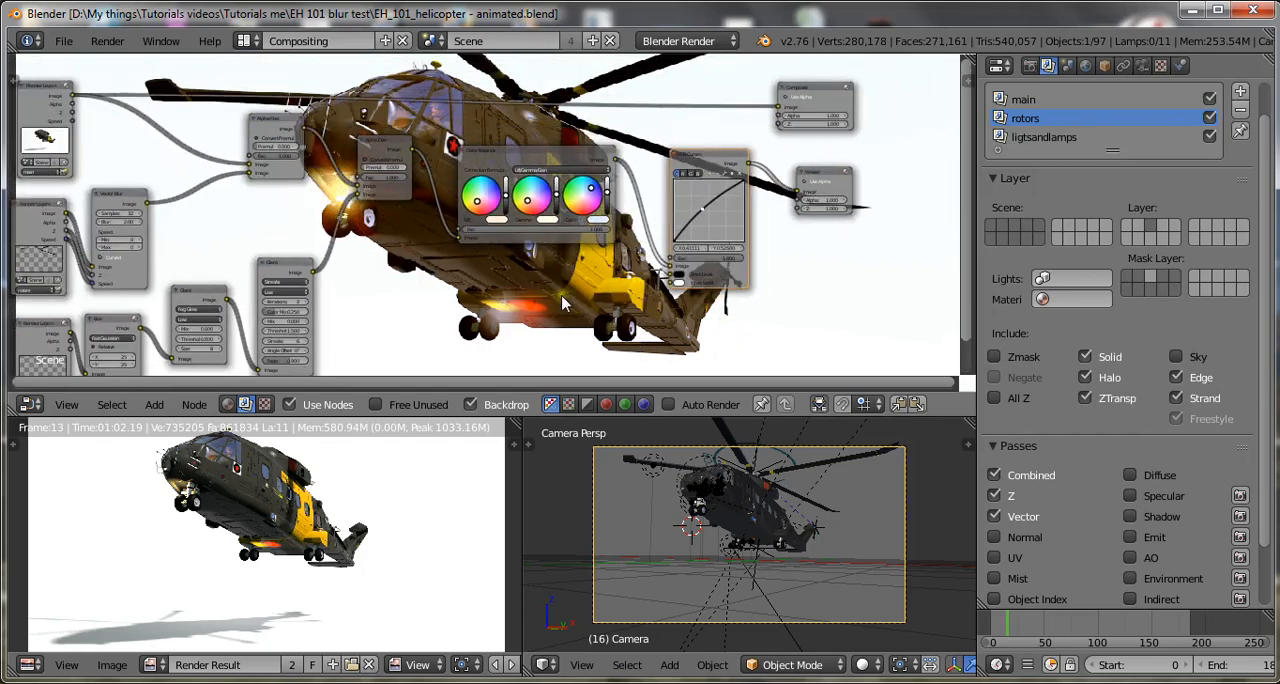
{"action": "key", "text": "ctrl+s"}
{"action": "left_click", "coordinate": [510, 325]}
{"action": "middle_click_drag", "start_coordinate": [545, 322], "coordinate": [690, 319]}
{"action": "scroll", "coordinate": [697, 319], "scroll_direction": "up", "scroll_amount": 1}
{"action": "scroll", "coordinate": [698, 325], "scroll_direction": "up", "scroll_amount": 1}
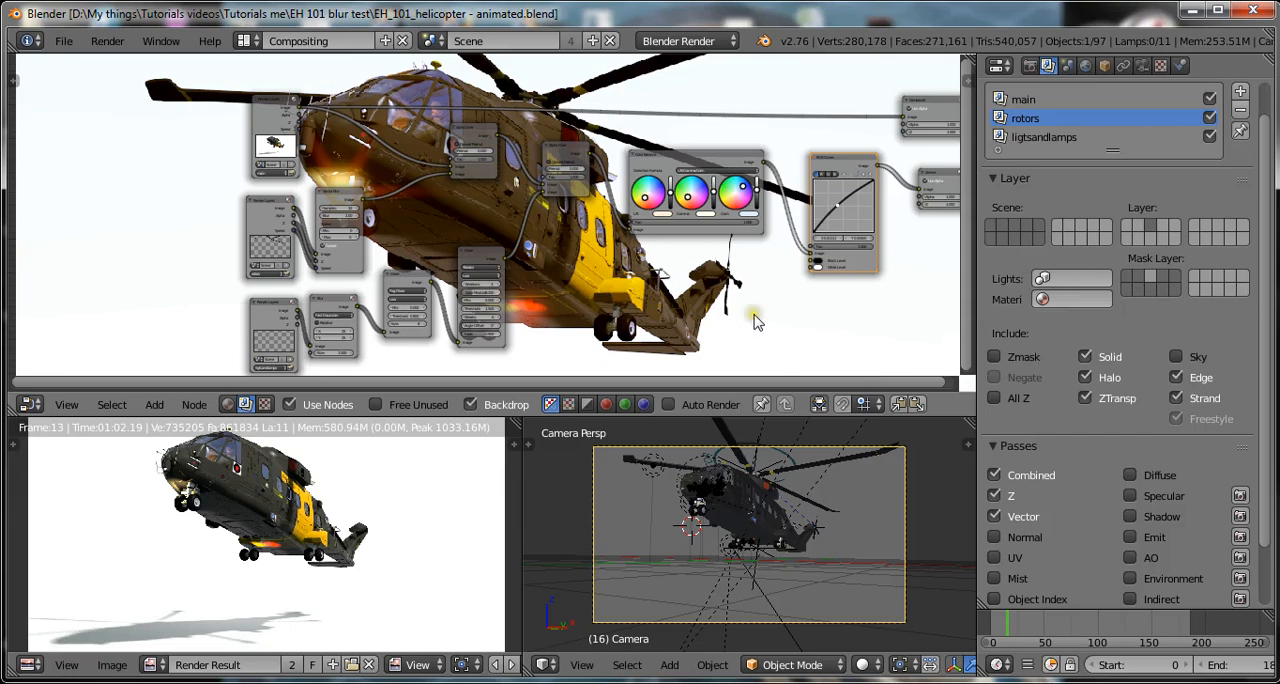
{"action": "scroll", "coordinate": [757, 321], "scroll_direction": "up", "scroll_amount": 3}
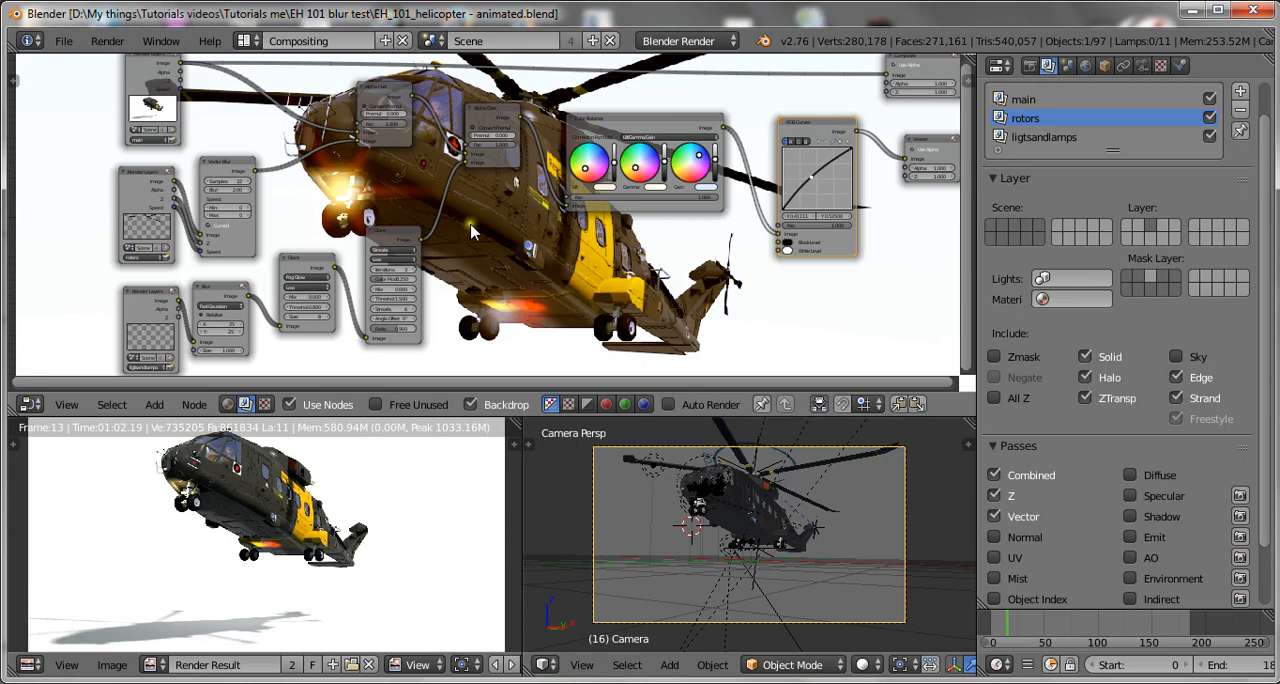
{"action": "key", "text": "ctrl+s"}
{"action": "left_click", "coordinate": [530, 248]}
{"action": "scroll", "coordinate": [538, 250], "scroll_direction": "down", "scroll_amount": 2}
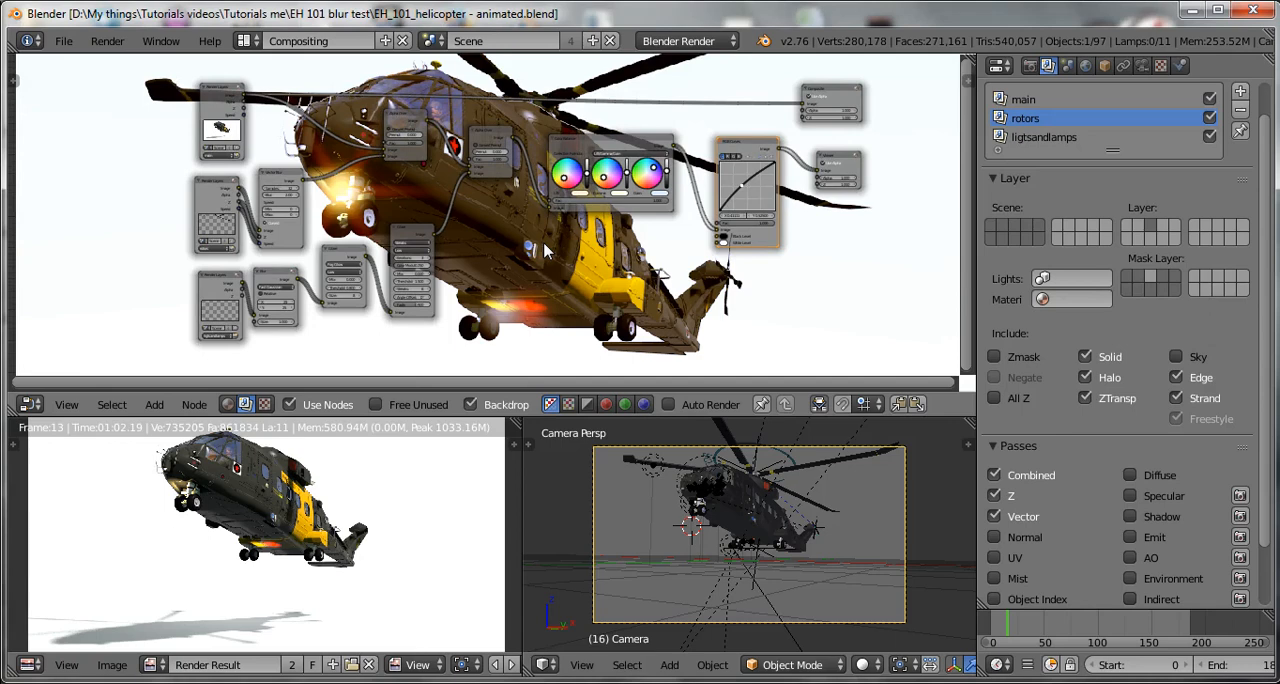
{"action": "key", "text": "ctrl+s"}
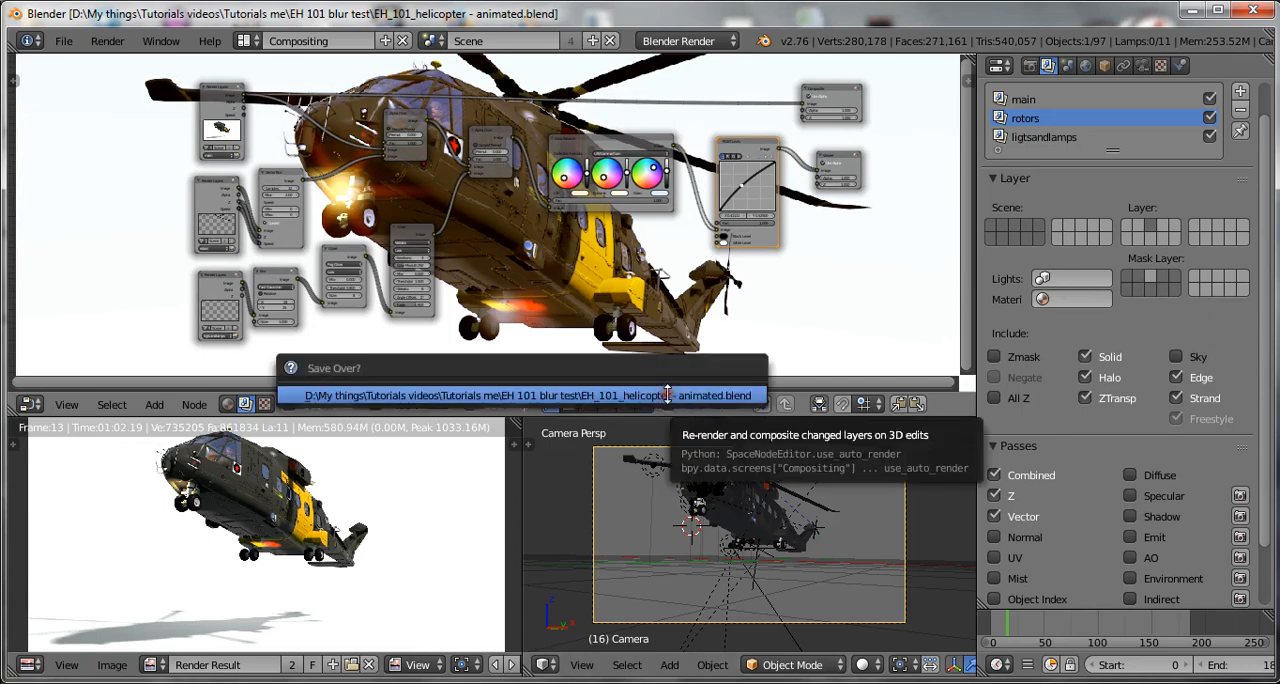
{"action": "left_click", "coordinate": [663, 391]}
Reposition the two Alpha Over nodes slightly closer to the Color Balance node.
{"action": "scroll", "coordinate": [562, 250], "scroll_direction": "up", "scroll_amount": 1}
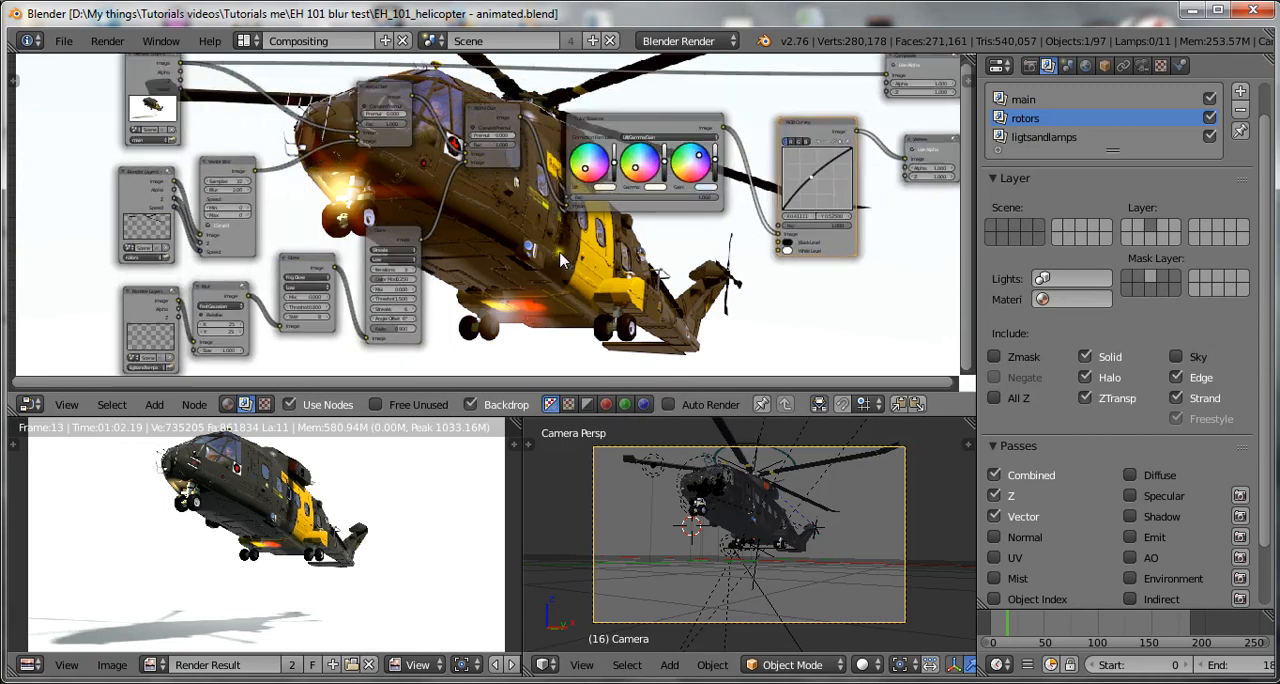
{"action": "left_click", "coordinate": [396, 140]}
{"action": "left_click_drag", "start_coordinate": [396, 140], "coordinate": [516, 164]}
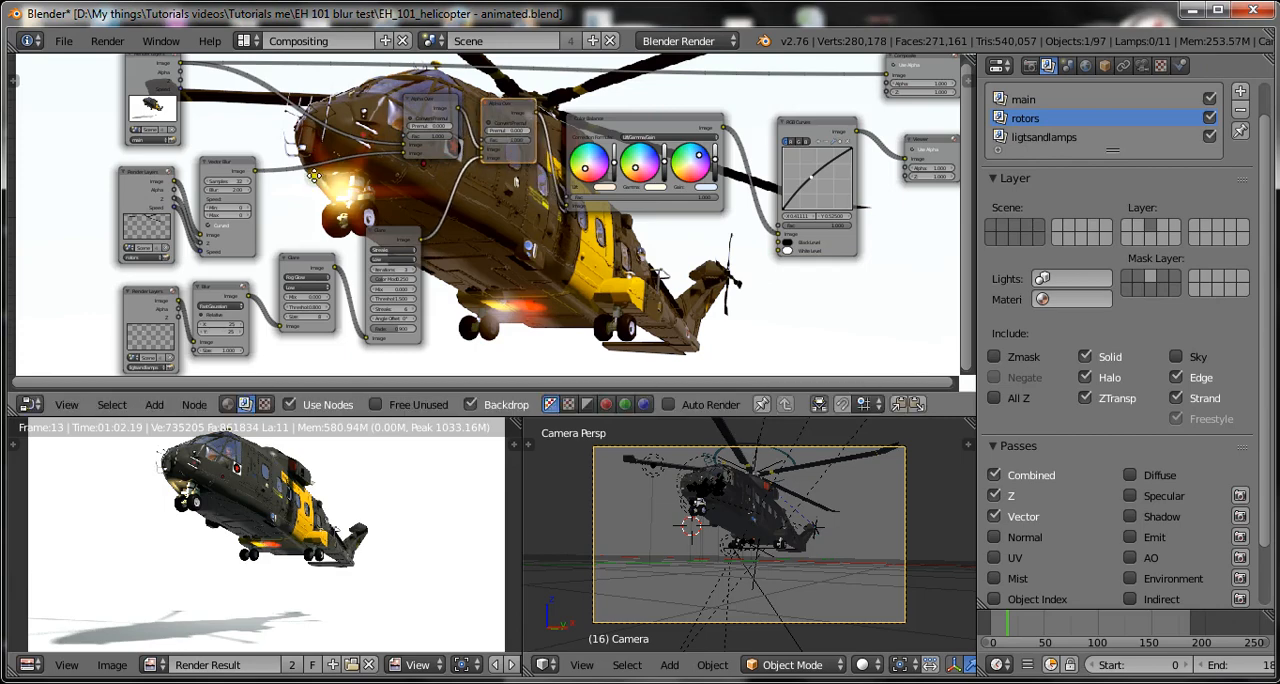
Shift the Viewer, RGB Curves and Color Balance nodes away from the second Alpha Over to open a gap, and save the file.
{"action": "scroll", "coordinate": [300, 215], "scroll_direction": "down", "scroll_amount": 3}
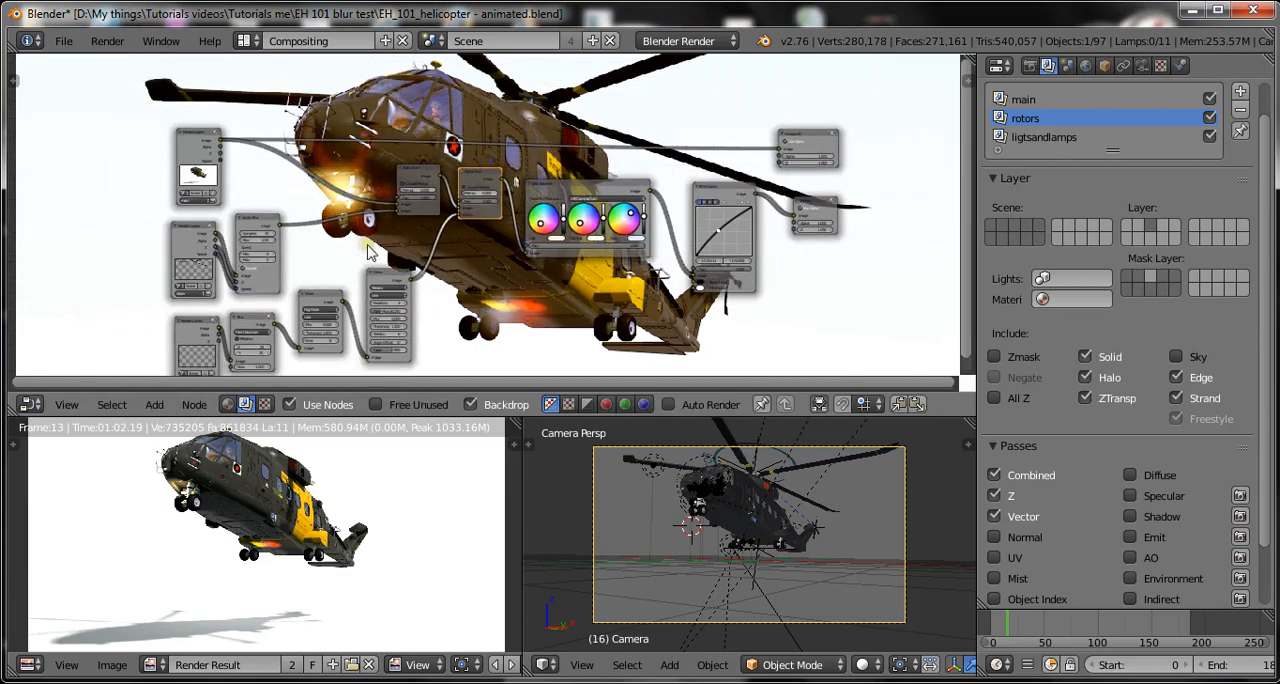
{"action": "scroll", "coordinate": [340, 236], "scroll_direction": "down", "scroll_amount": 2}
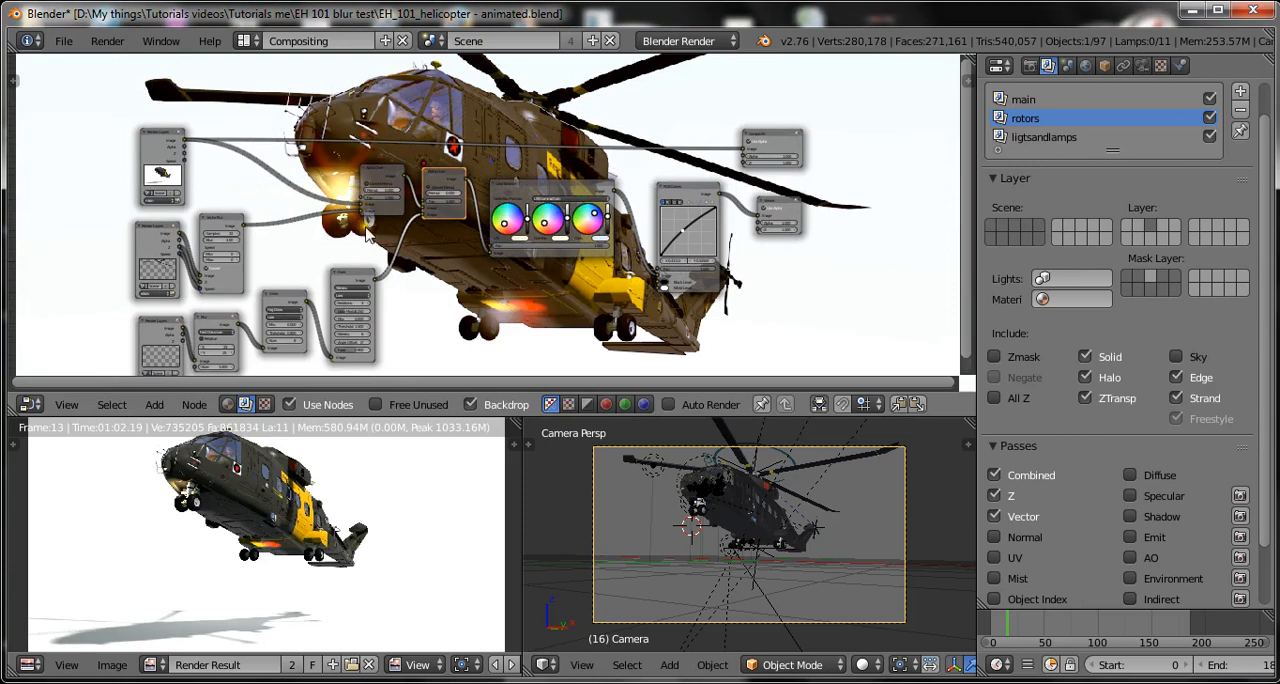
{"action": "left_click", "coordinate": [785, 208]}
{"action": "left_click_drag", "start_coordinate": [785, 208], "coordinate": [914, 205]}
{"action": "left_click", "coordinate": [680, 192]}
{"action": "left_click_drag", "start_coordinate": [680, 192], "coordinate": [810, 193]}
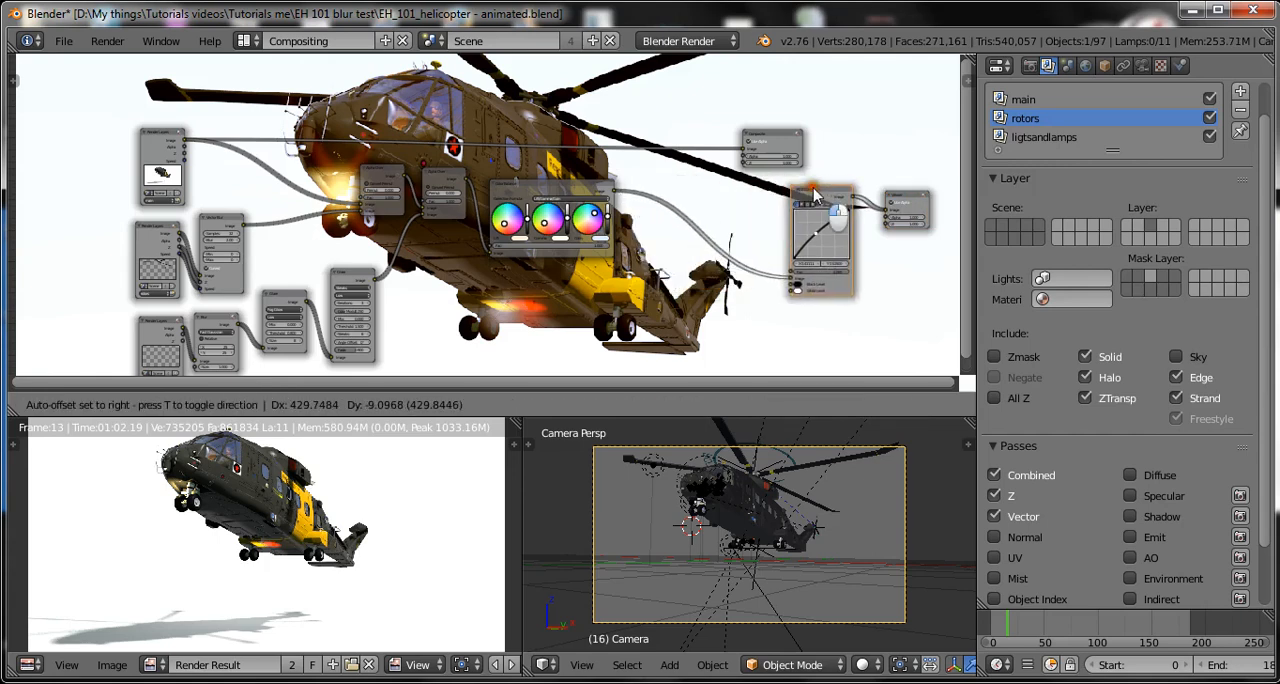
{"action": "left_click_drag", "start_coordinate": [568, 188], "coordinate": [698, 190]}
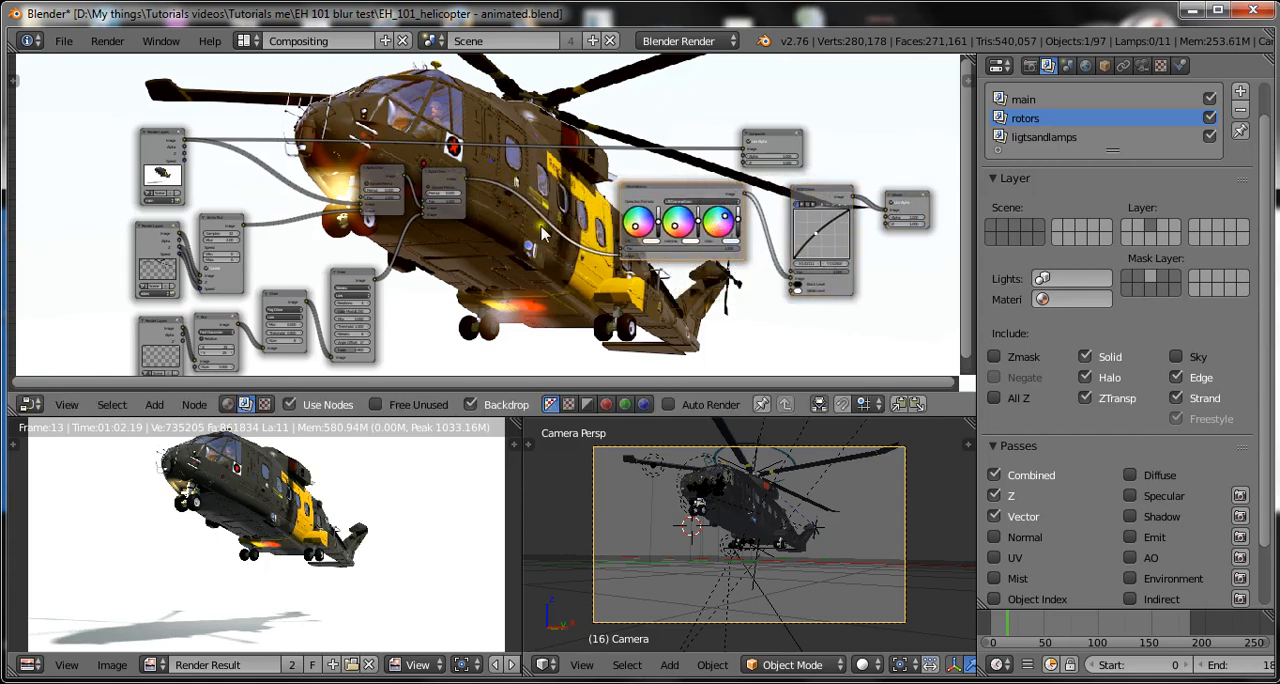
{"action": "key", "text": "ctrl+s"}
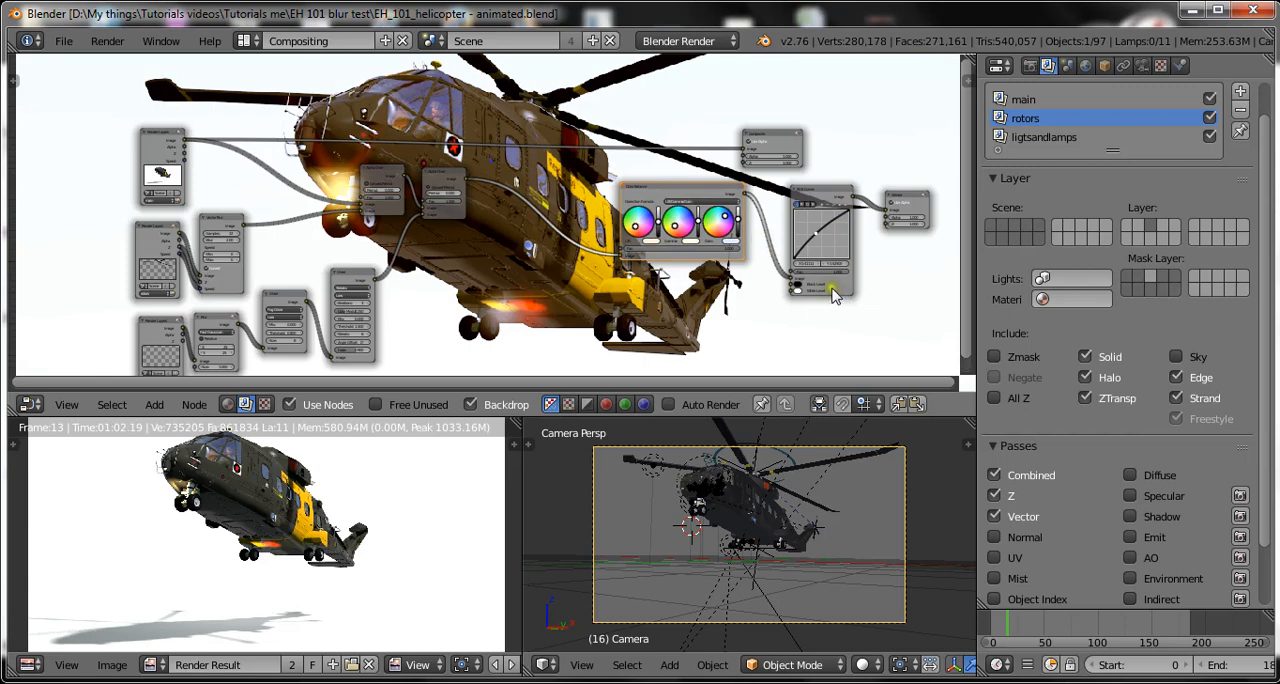
{"action": "key", "text": "ctrl+s"}
{"action": "left_click", "coordinate": [522, 282]}
Insert a Defocus filter node on the link between the second Alpha Over and the Color Balance node, and save over the file.
{"action": "scroll", "coordinate": [553, 287], "scroll_direction": "up", "scroll_amount": 2}
{"action": "key", "text": "shift+a"}
{"action": "mouse_move", "coordinate": [474, 257]}
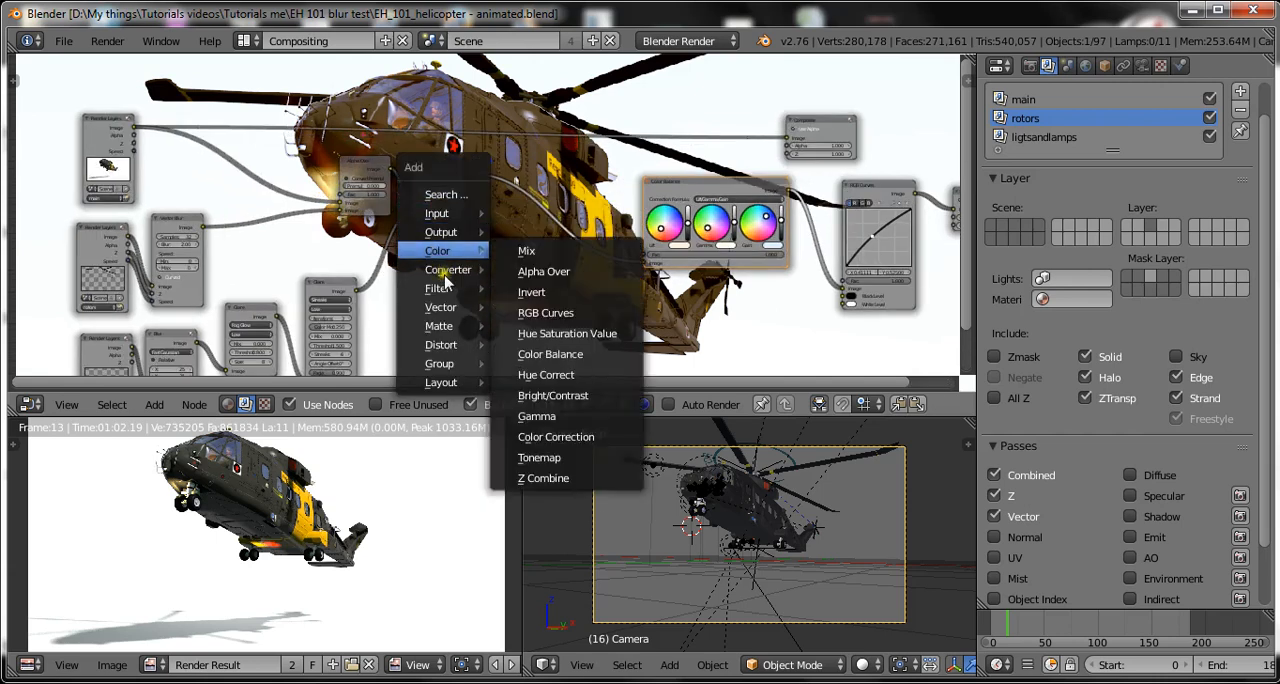
{"action": "mouse_move", "coordinate": [428, 273]}
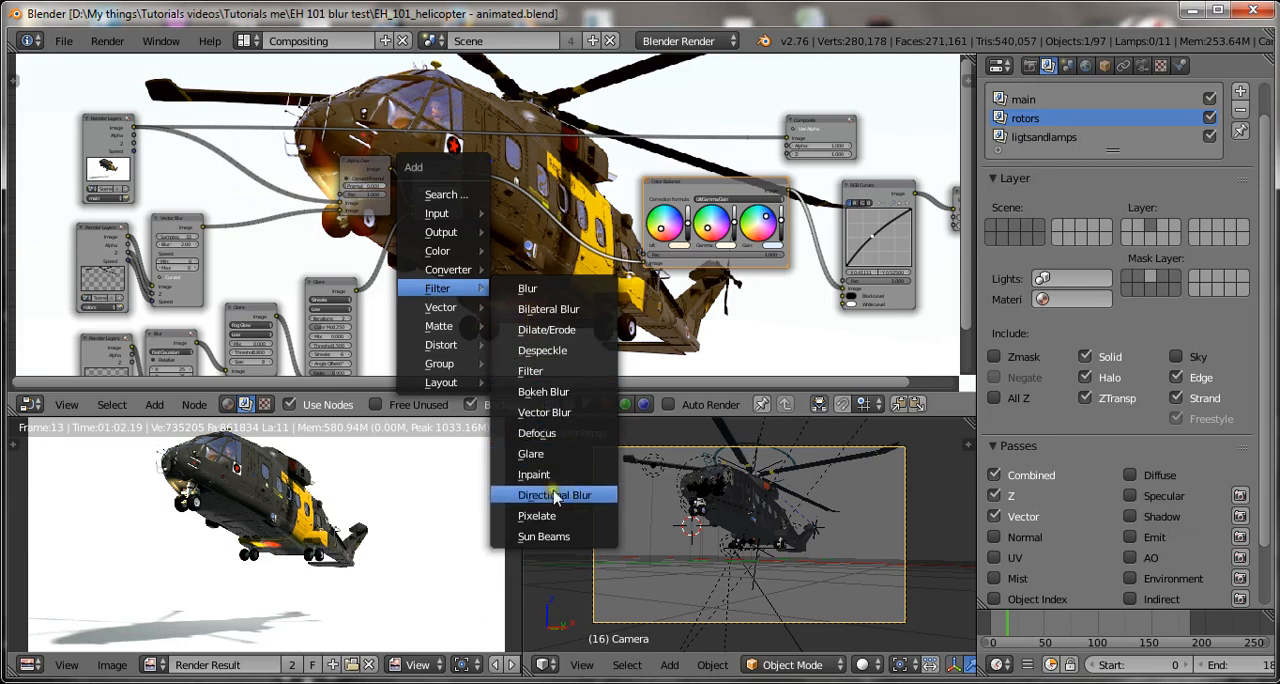
{"action": "left_click", "coordinate": [537, 433]}
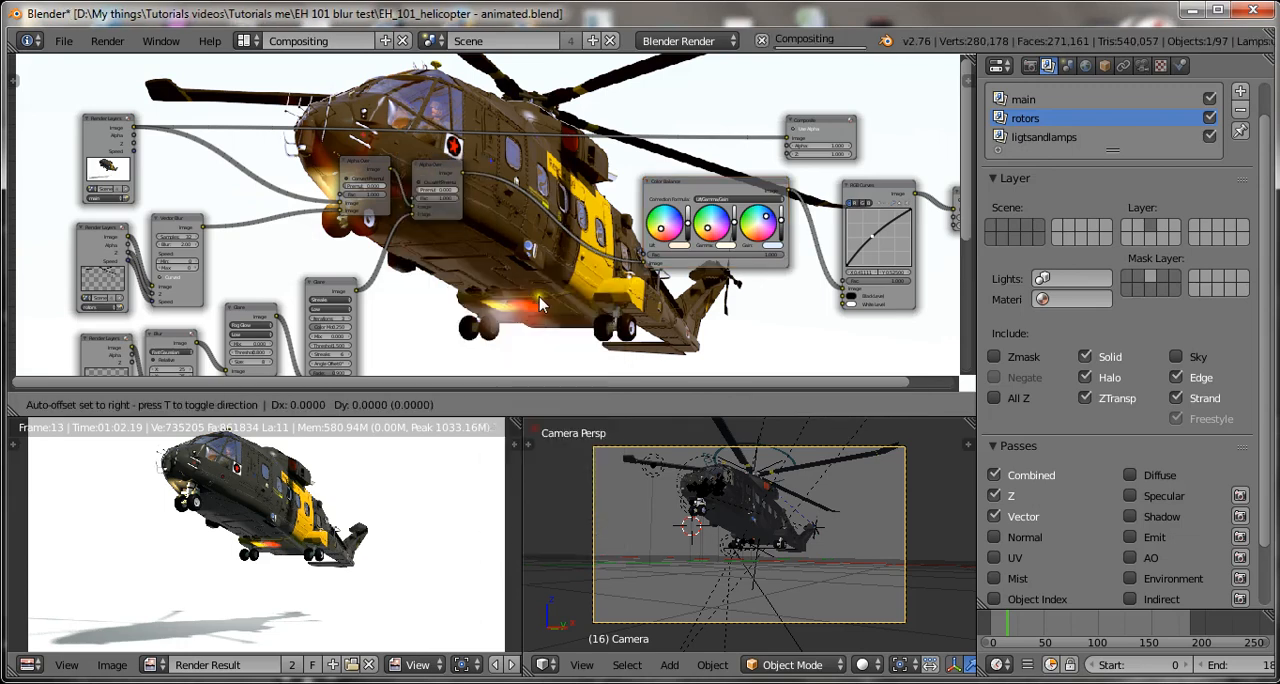
{"action": "left_click", "coordinate": [523, 160]}
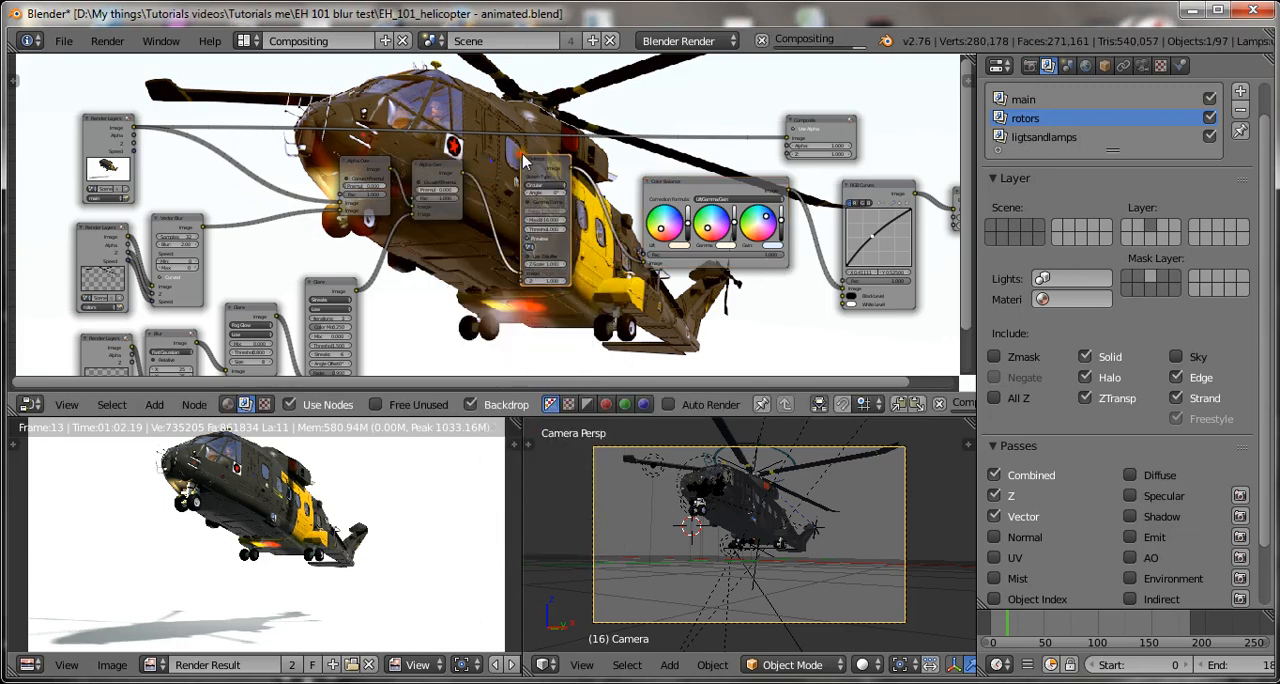
{"action": "key", "text": "ctrl+s"}
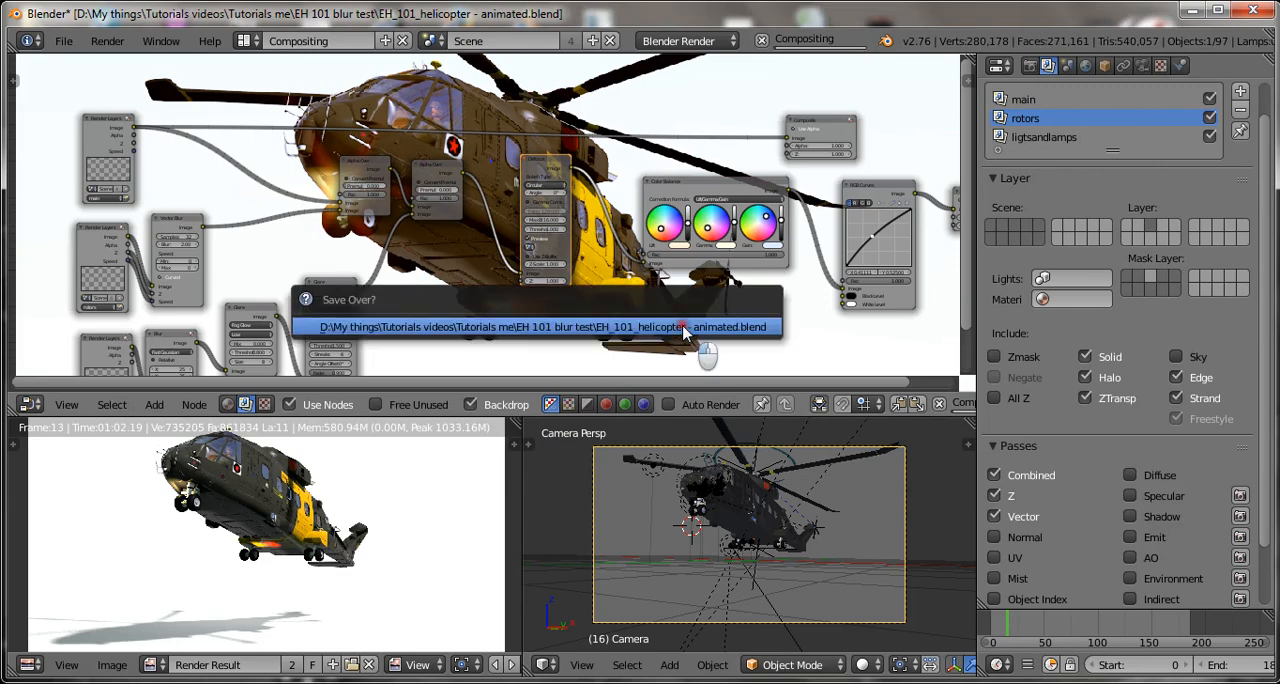
{"action": "left_click", "coordinate": [684, 327]}
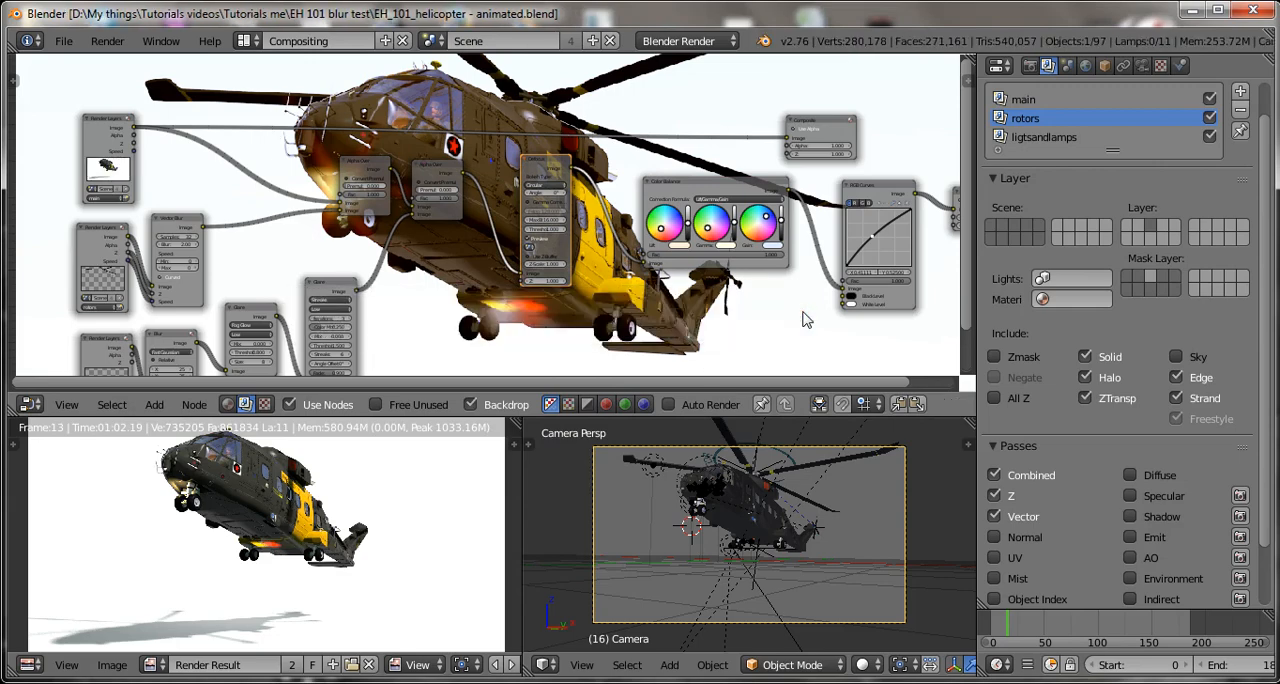
Connect the Z output of the main layer's Render Layers node to the Defocus node's Z input.
{"action": "scroll", "coordinate": [737, 346], "scroll_direction": "up", "scroll_amount": 2}
{"action": "scroll", "coordinate": [775, 271], "scroll_direction": "up", "scroll_amount": 2}
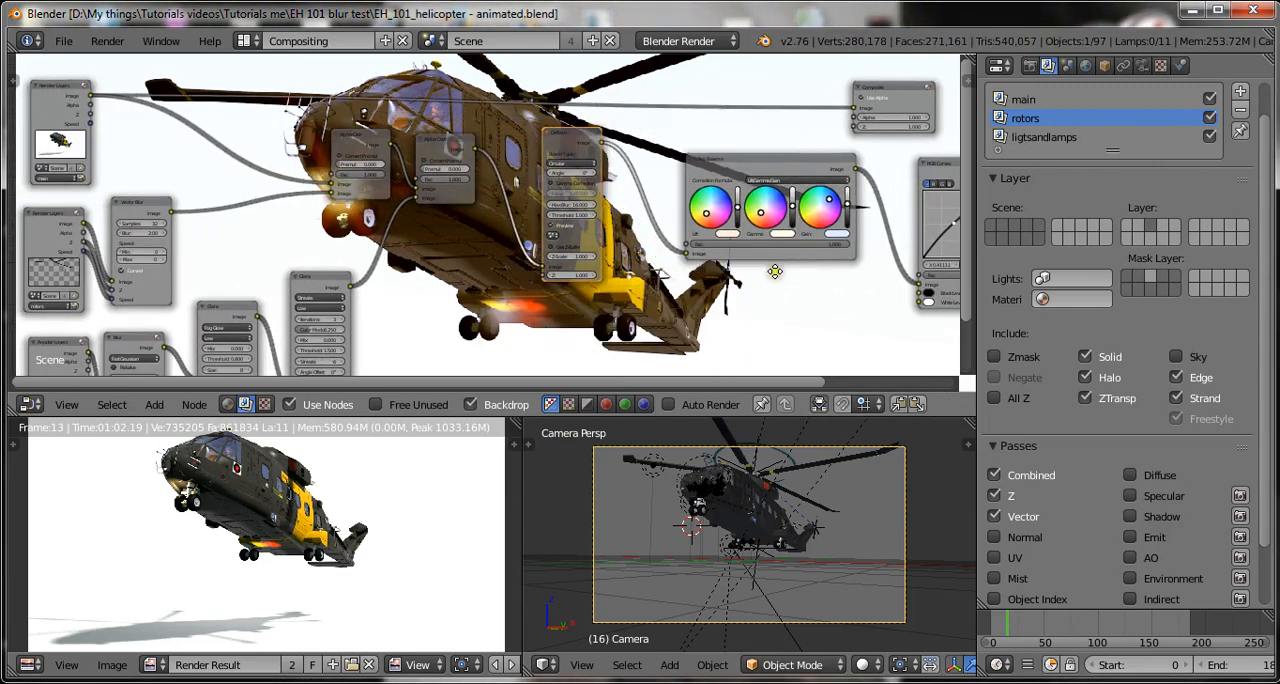
{"action": "middle_click_drag", "start_coordinate": [775, 271], "coordinate": [782, 247]}
{"action": "middle_click_drag", "start_coordinate": [512, 194], "coordinate": [494, 208]}
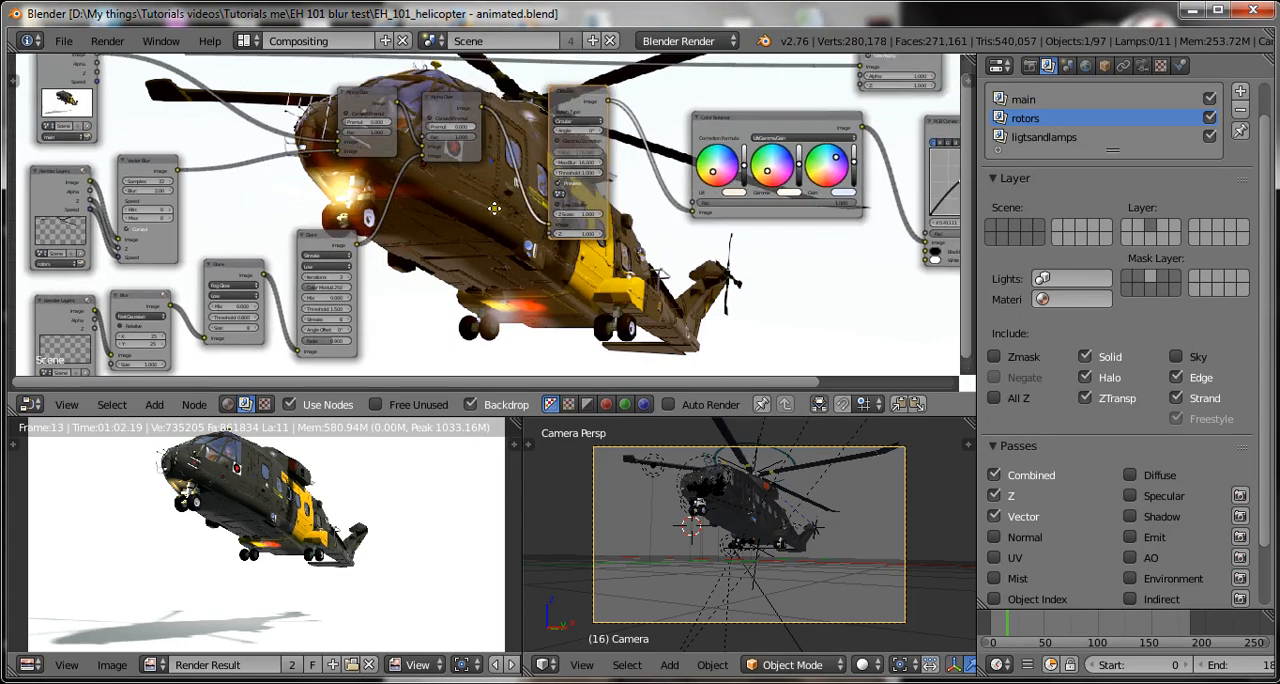
{"action": "scroll", "coordinate": [506, 224], "scroll_direction": "down", "scroll_amount": 2}
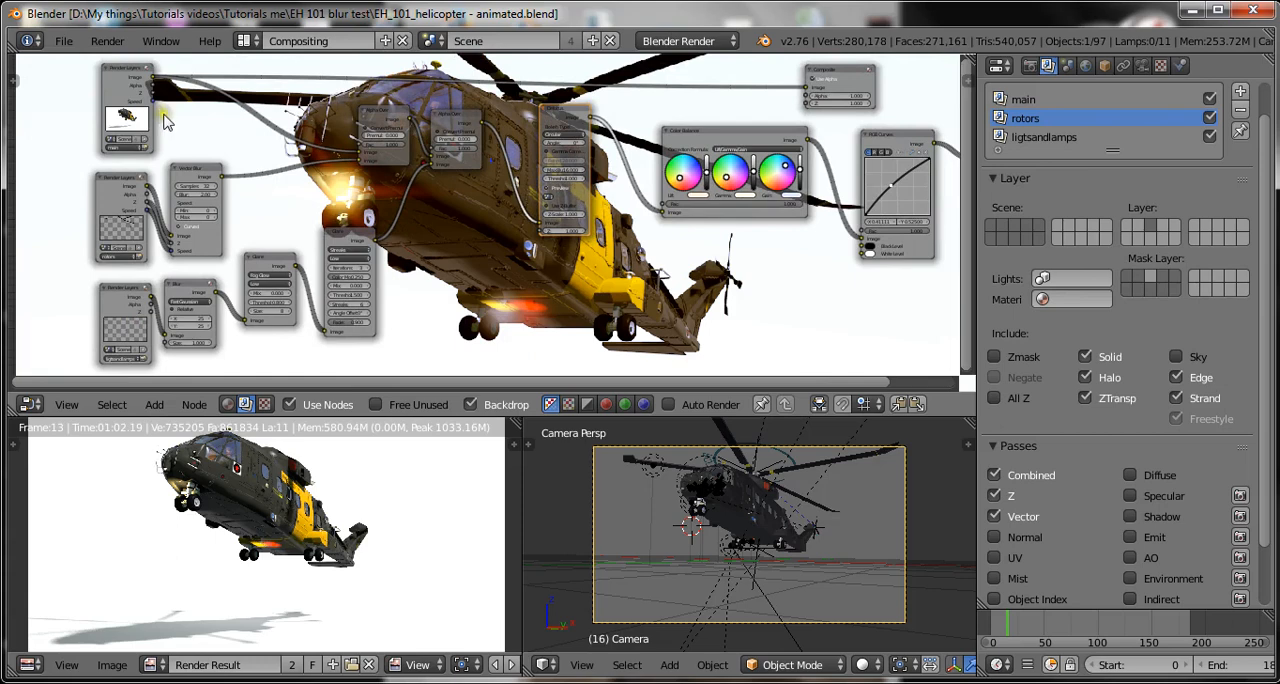
{"action": "middle_click_drag", "start_coordinate": [163, 115], "coordinate": [161, 130]}
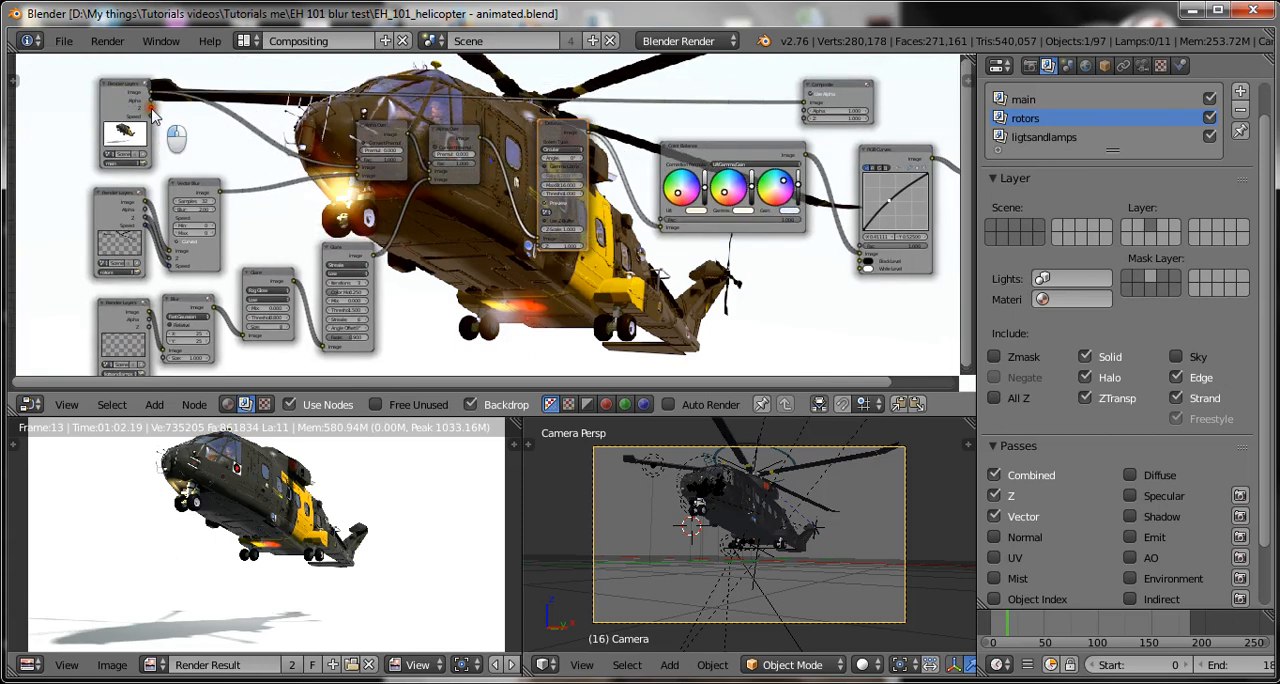
{"action": "left_click_drag", "start_coordinate": [149, 108], "coordinate": [540, 252]}
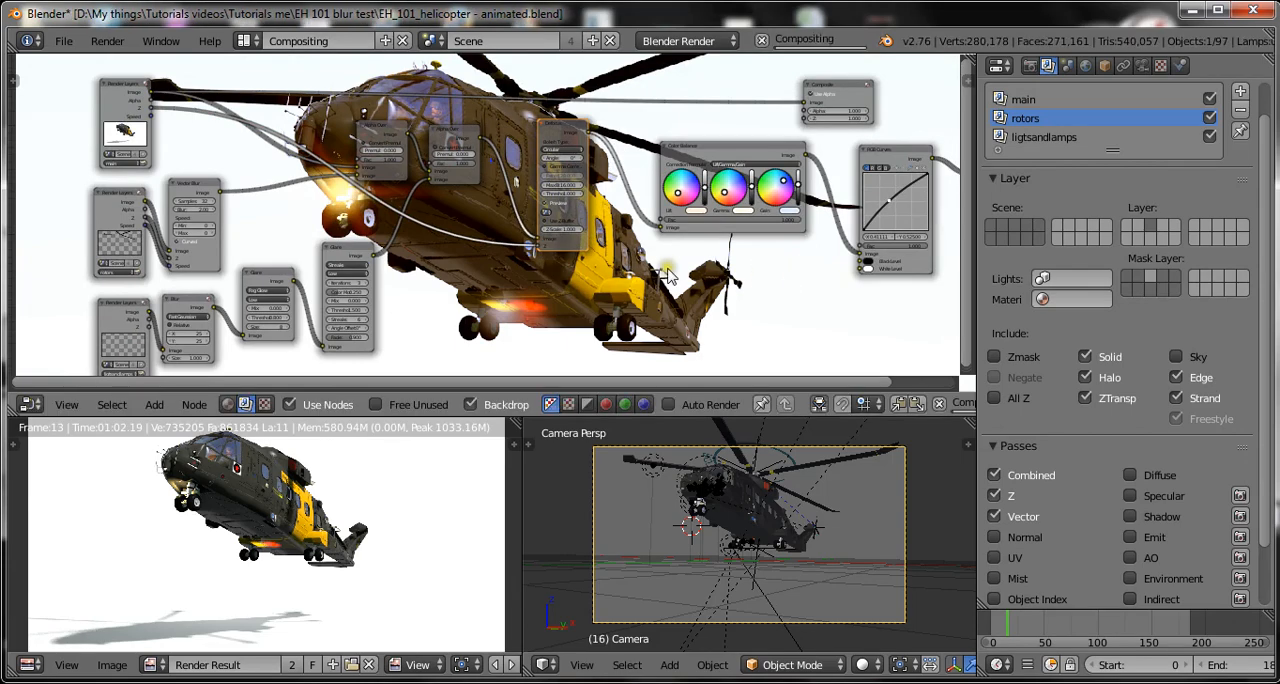
Try Max Blur values of 11 and 5 on the Defocus node.
{"action": "scroll", "coordinate": [668, 276], "scroll_direction": "up", "scroll_amount": 2}
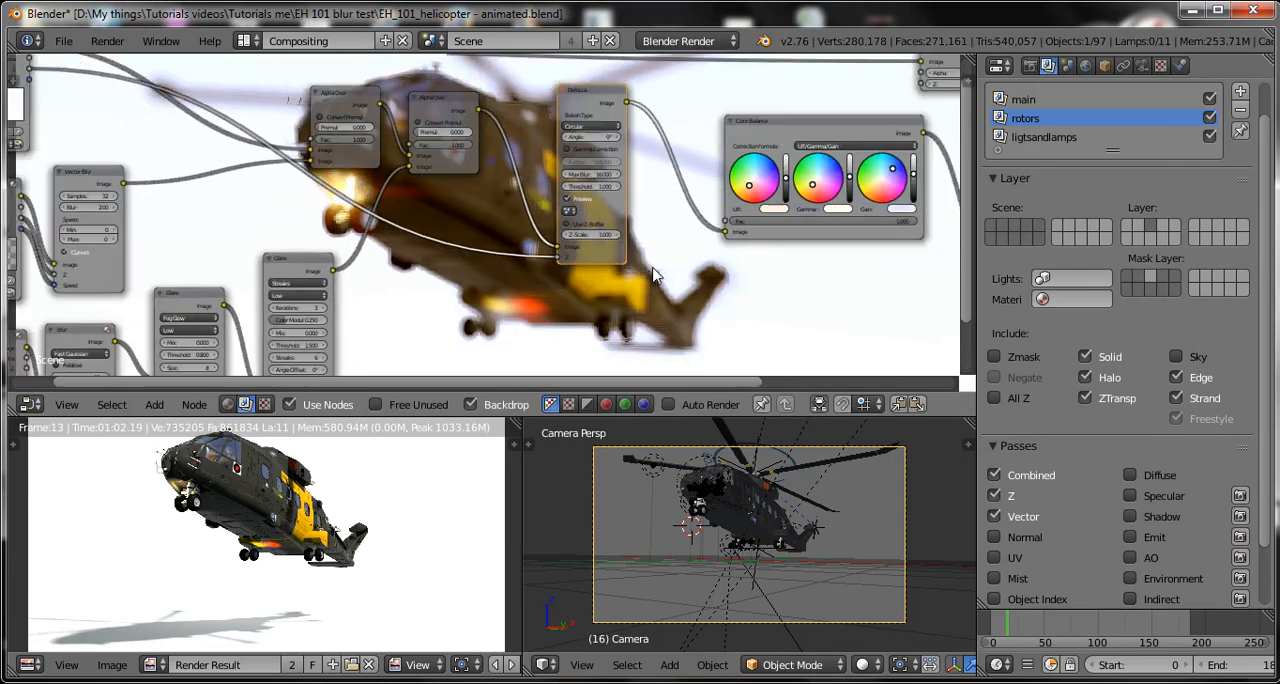
{"action": "scroll", "coordinate": [655, 276], "scroll_direction": "down", "scroll_amount": 3}
{"action": "scroll", "coordinate": [584, 200], "scroll_direction": "up", "scroll_amount": 5}
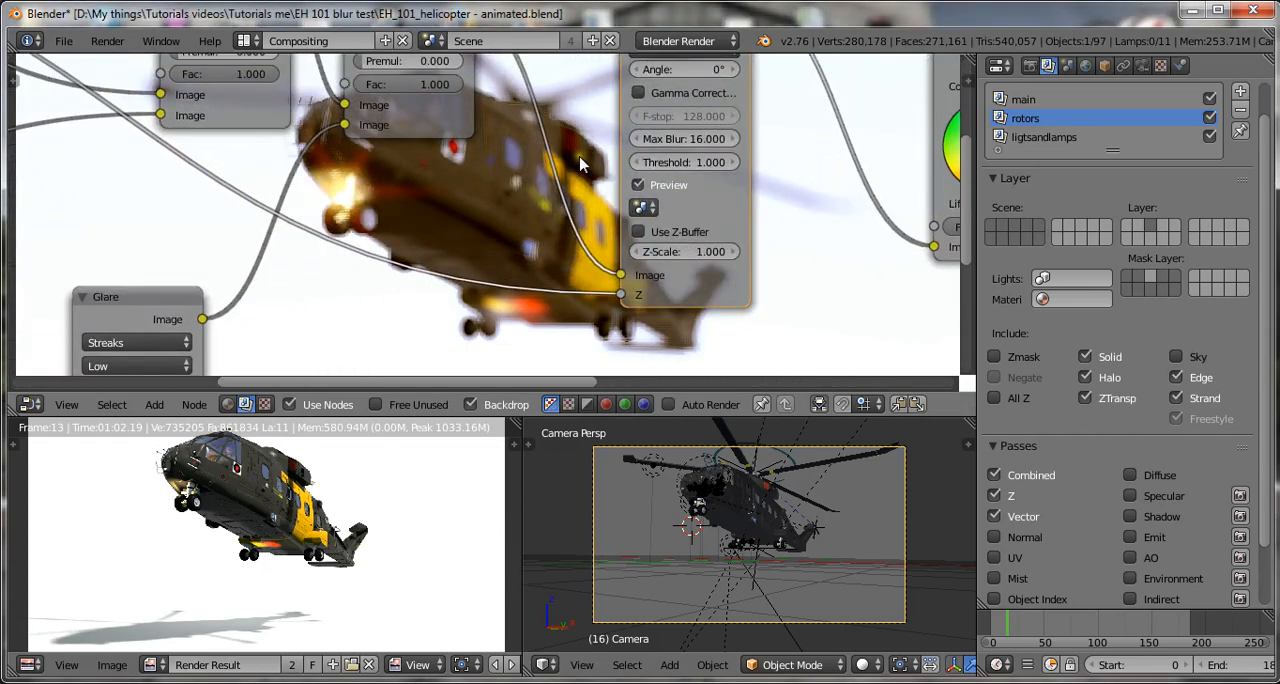
{"action": "scroll", "coordinate": [581, 165], "scroll_direction": "down", "scroll_amount": 2}
{"action": "scroll", "coordinate": [575, 160], "scroll_direction": "up", "scroll_amount": 3}
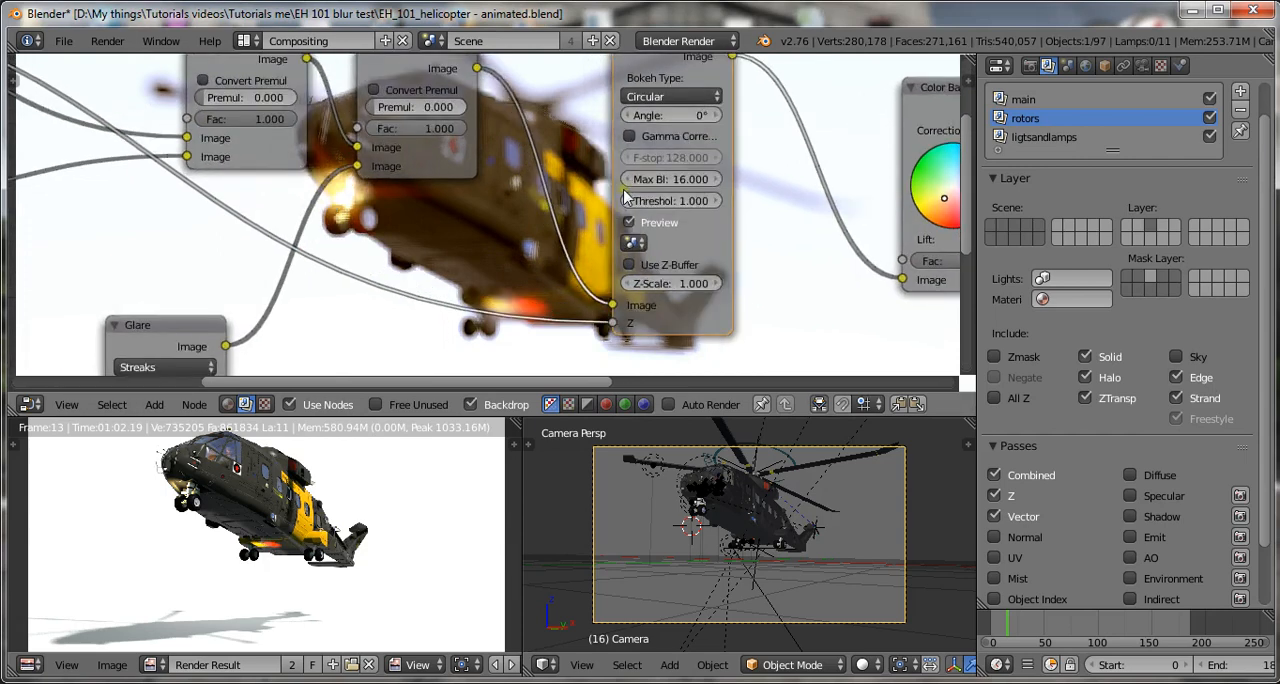
{"action": "scroll", "coordinate": [712, 178], "scroll_direction": "down", "scroll_amount": 1}
{"action": "left_click", "coordinate": [665, 181]}
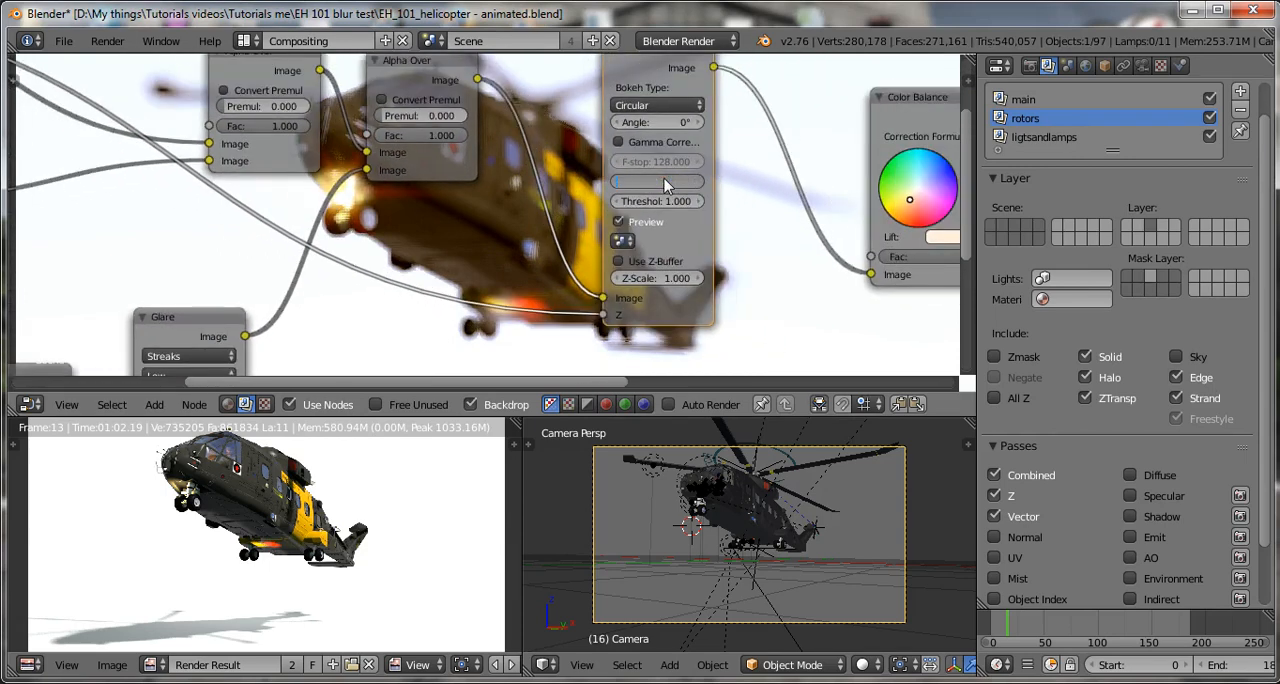
{"action": "key", "text": "Return"}
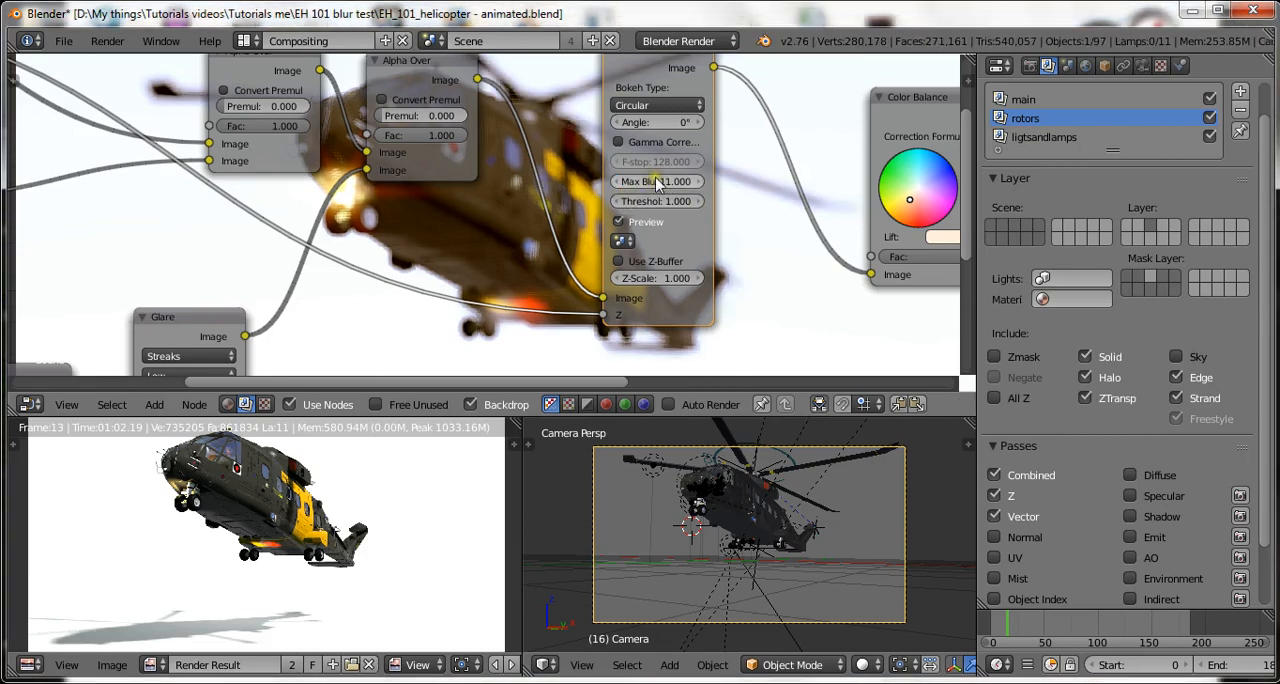
{"action": "left_click", "coordinate": [648, 181]}
{"action": "key", "text": "Return"}
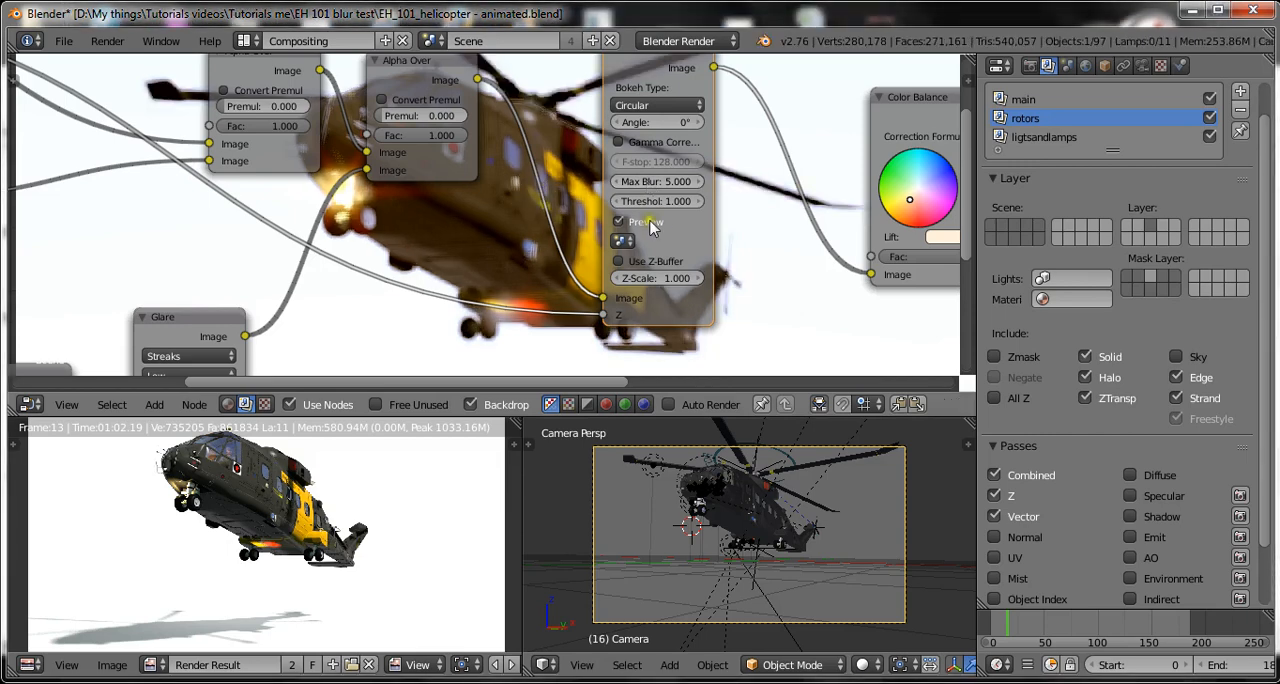
Set the Defocus node's Threshold to 10 and its Max Blur to 13.
{"action": "left_click", "coordinate": [652, 203]}
{"action": "type", "text": "10"}
{"action": "key", "text": "Return"}
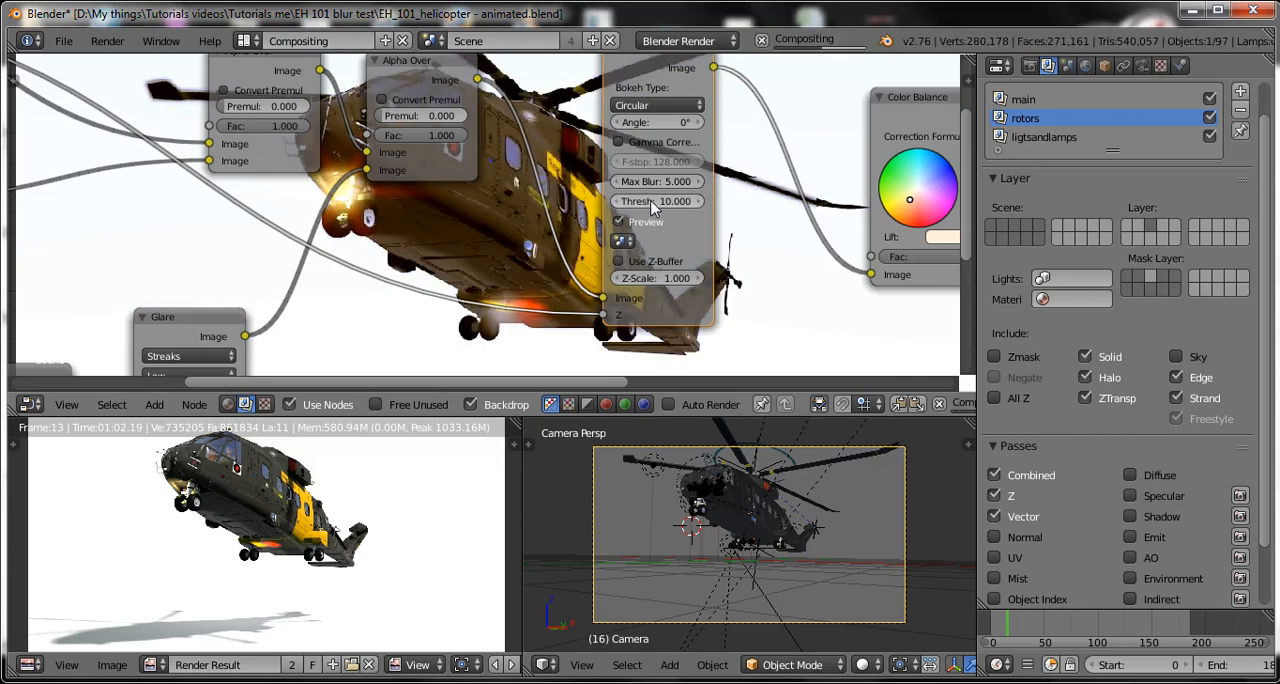
{"action": "left_click", "coordinate": [650, 182]}
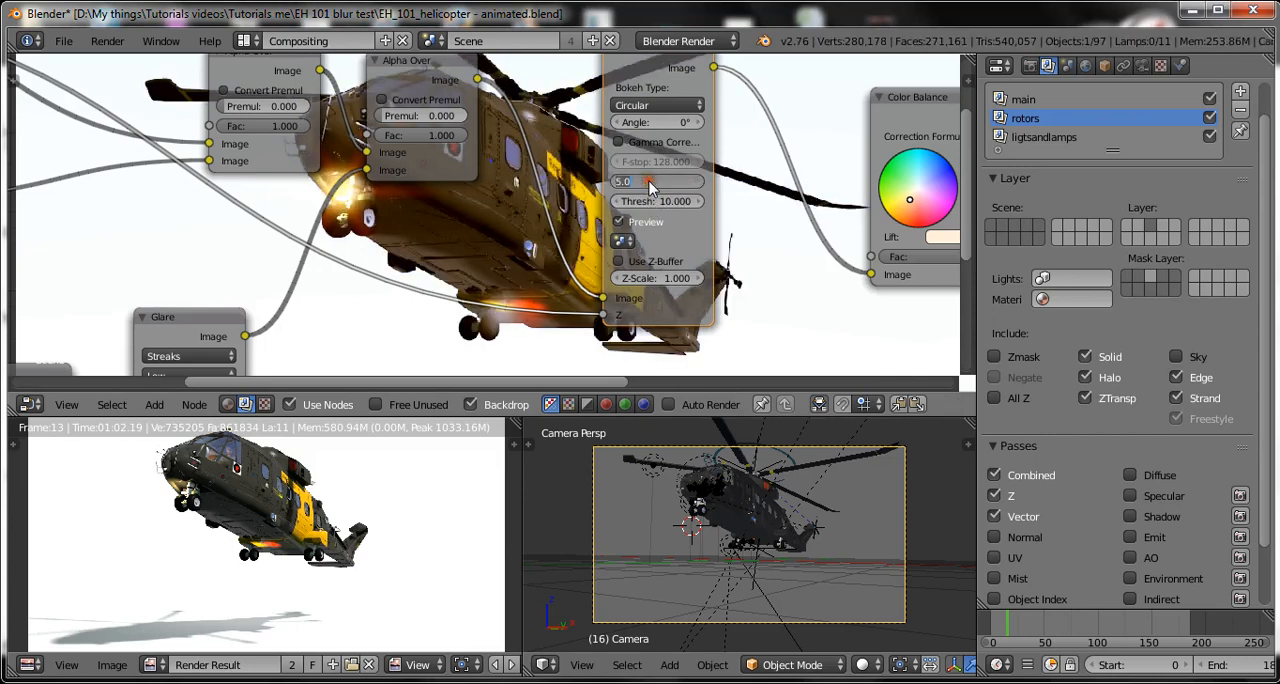
{"action": "type", "text": "1"}
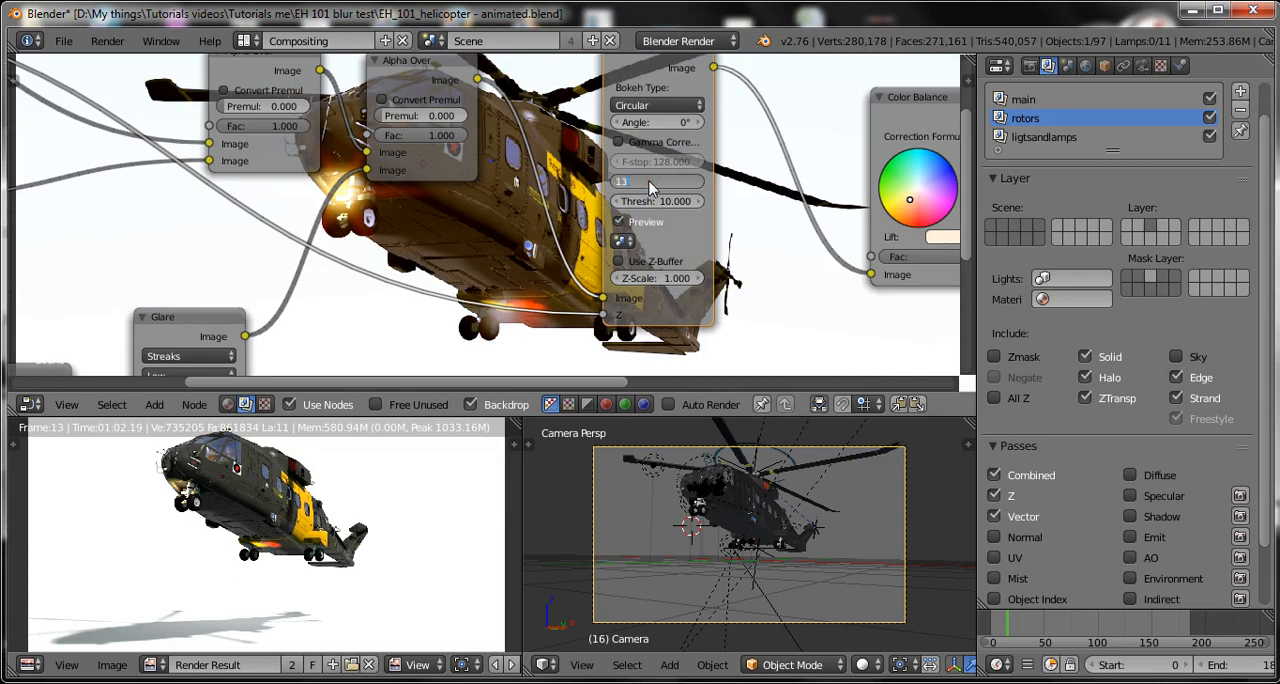
{"action": "type", "text": "3"}
{"action": "key", "text": "Return"}
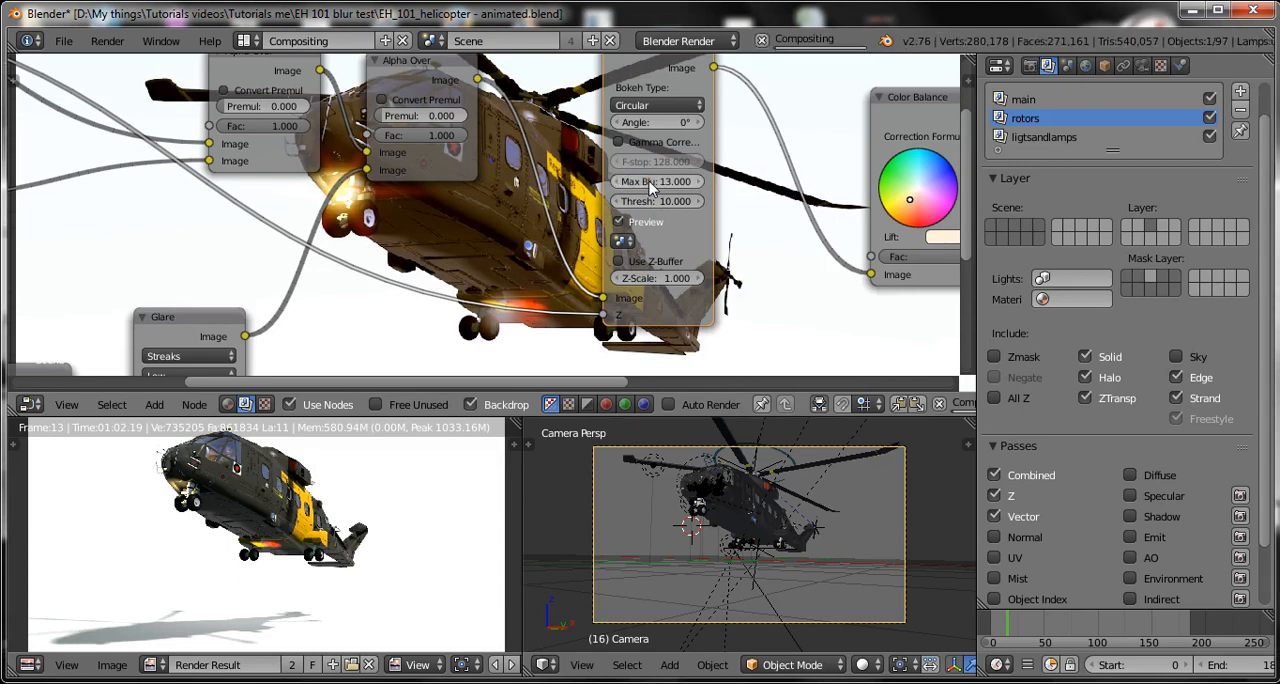
{"action": "scroll", "coordinate": [650, 188], "scroll_direction": "down", "scroll_amount": 3}
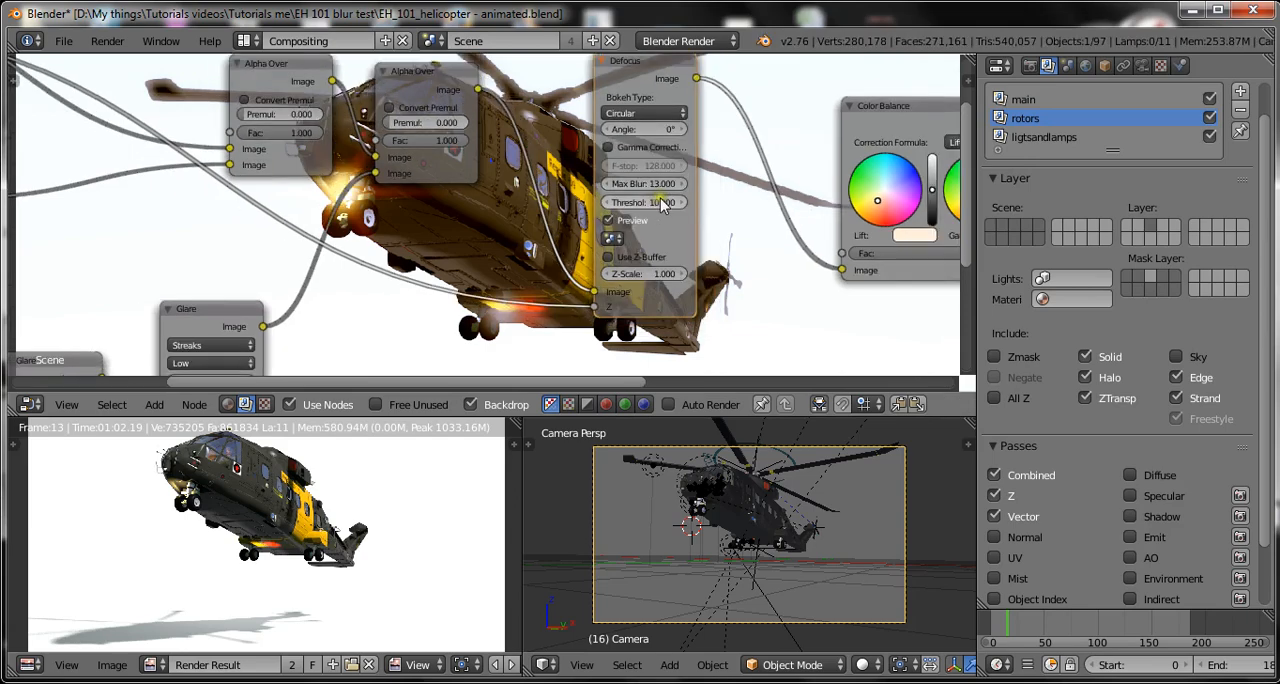
Save over the existing EH_101_helicopter - animated.blend file.
{"action": "scroll", "coordinate": [630, 281], "scroll_direction": "down", "scroll_amount": 2}
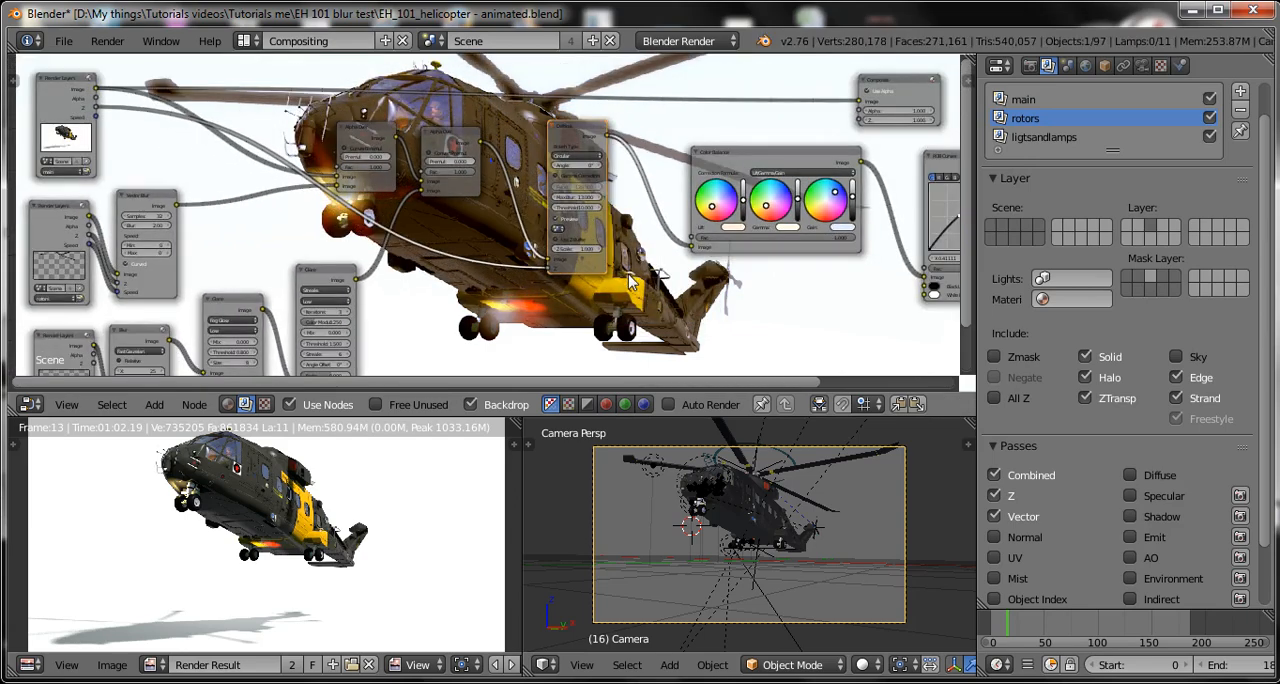
{"action": "scroll", "coordinate": [634, 281], "scroll_direction": "up", "scroll_amount": 3}
{"action": "key", "text": "ctrl+s"}
{"action": "left_click", "coordinate": [678, 259]}
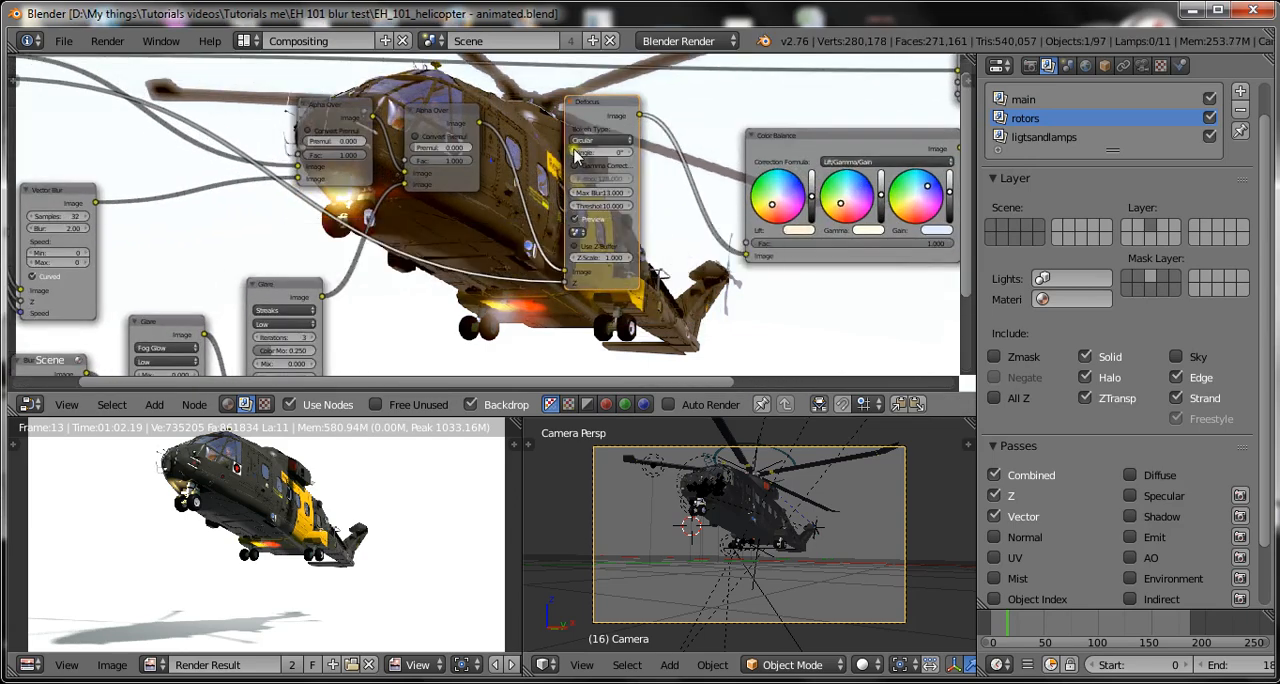
Try a Threshold of 5 on the Defocus node and settle on 8.
{"action": "scroll", "coordinate": [600, 200], "scroll_direction": "up", "scroll_amount": 3}
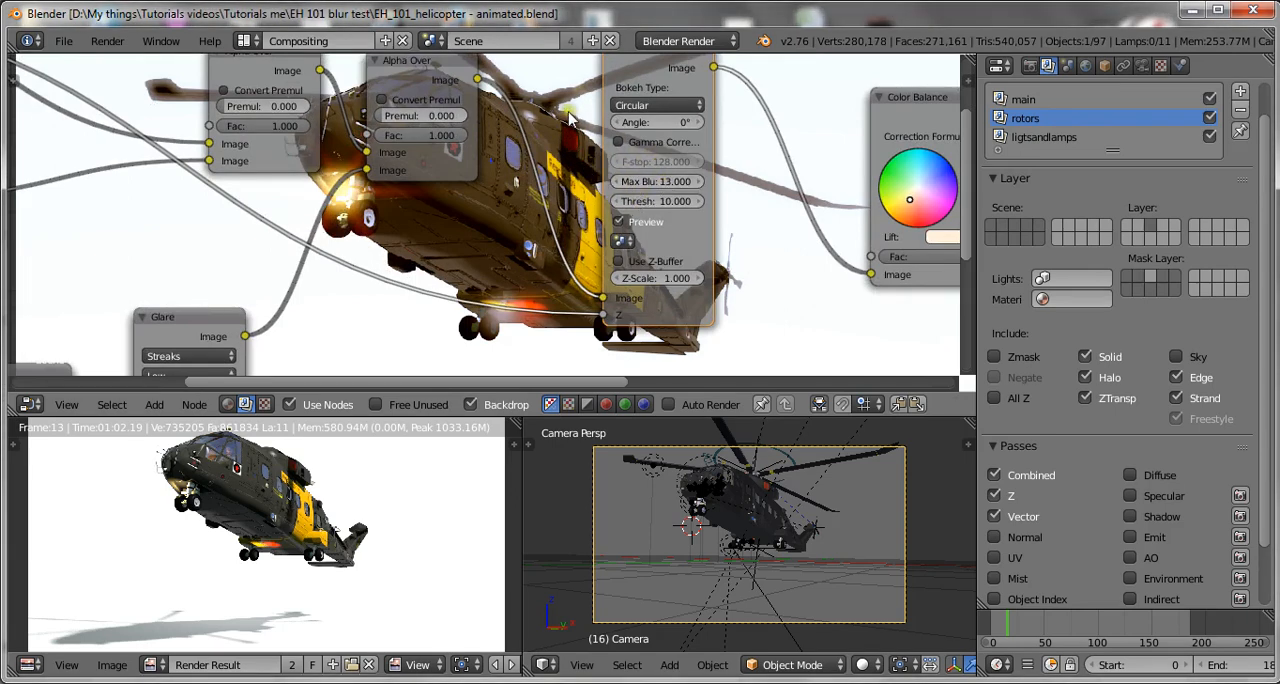
{"action": "left_click", "coordinate": [644, 201]}
{"action": "key", "text": "Return"}
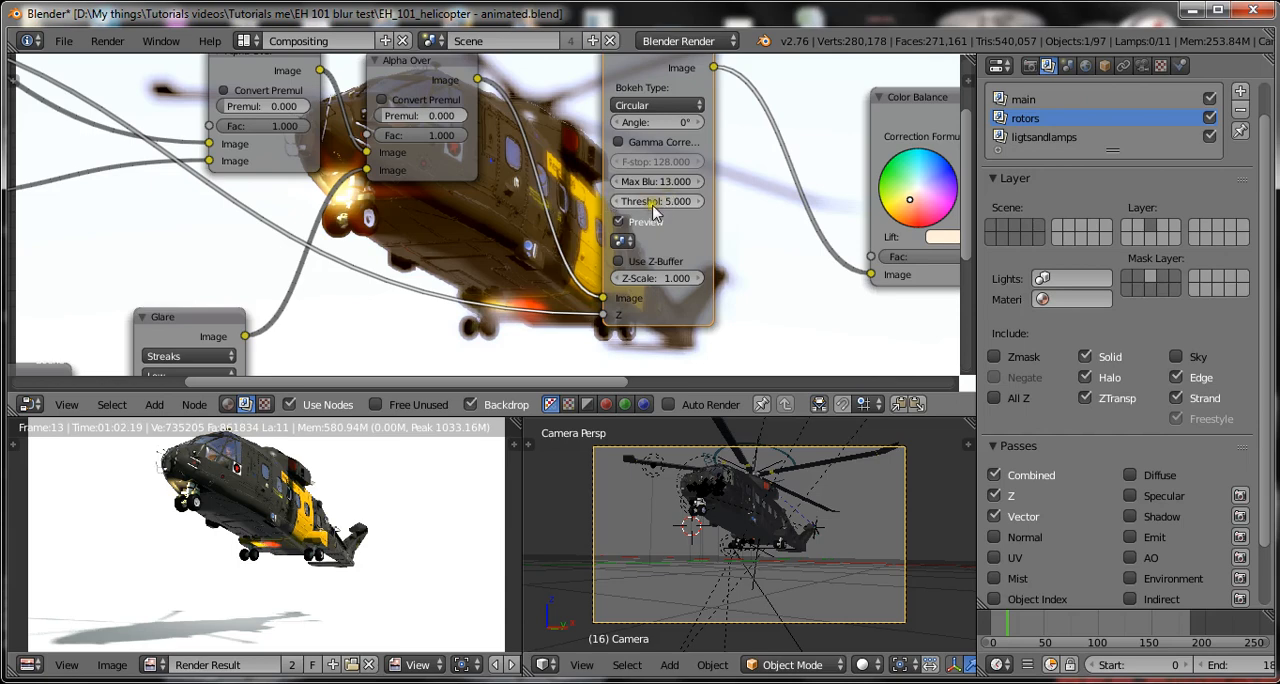
{"action": "left_click", "coordinate": [645, 201]}
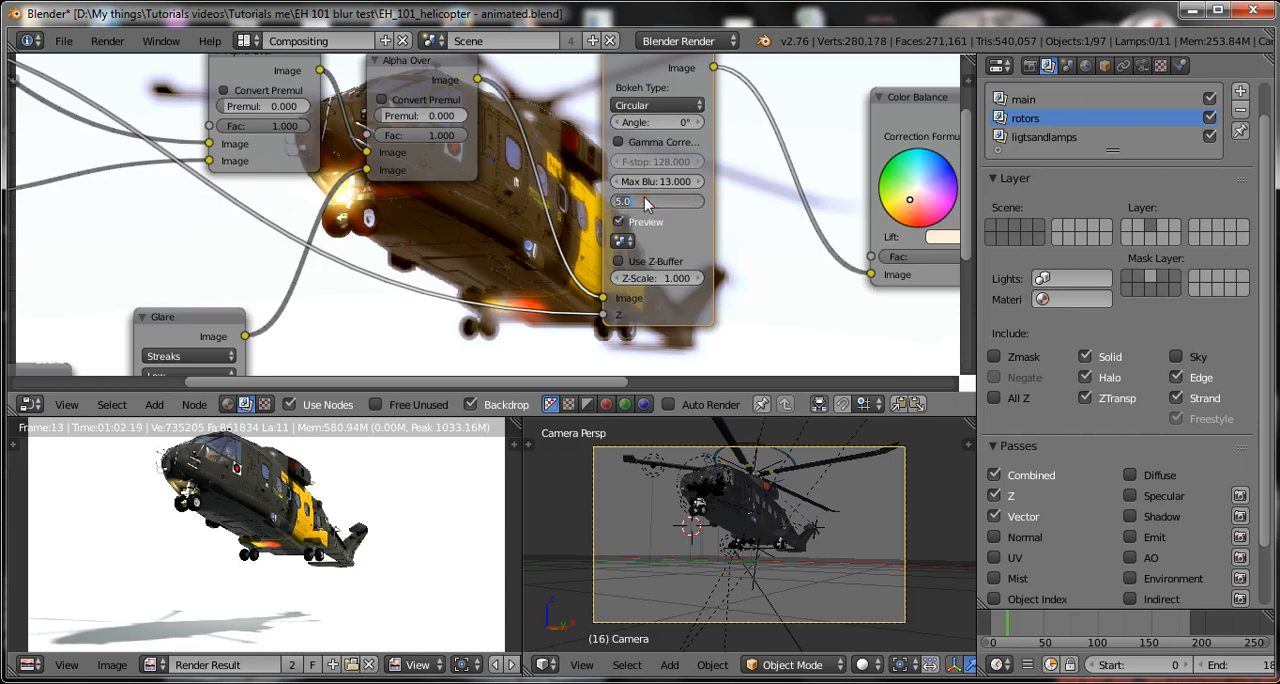
{"action": "type", "text": "8"}
{"action": "key", "text": "Return"}
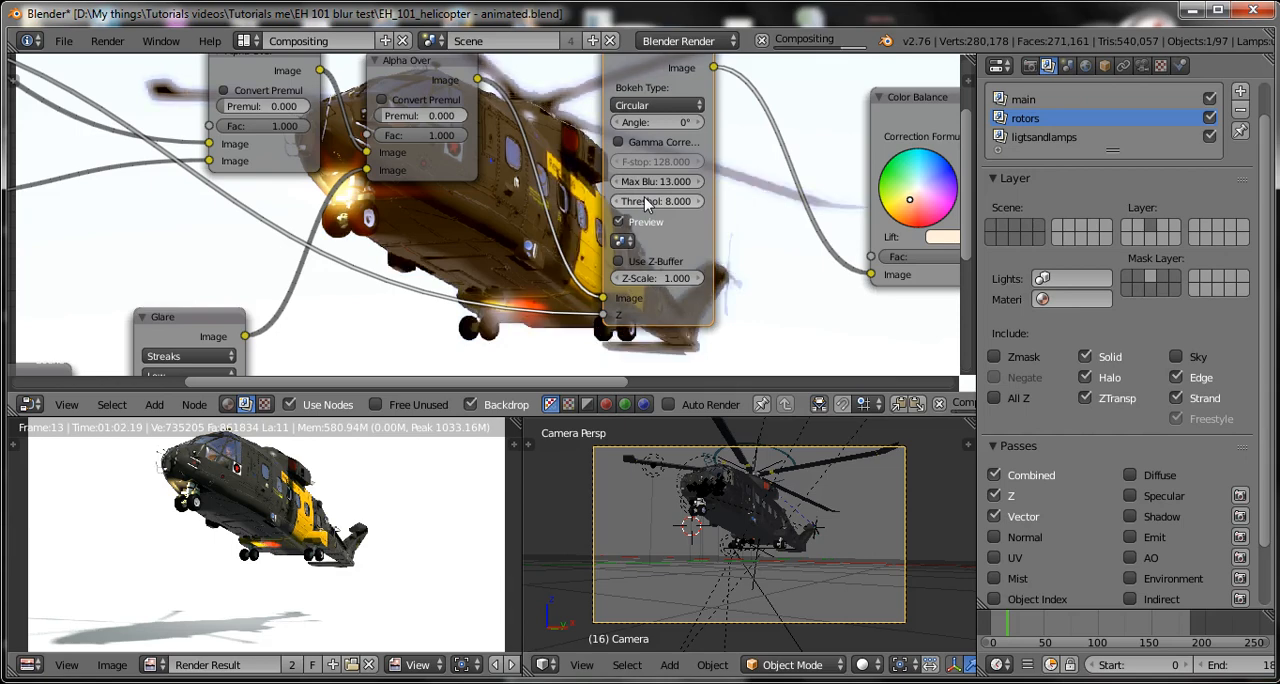
Set the Defocus node's Max Blur to 11 and save over the blend file.
{"action": "left_click", "coordinate": [646, 184]}
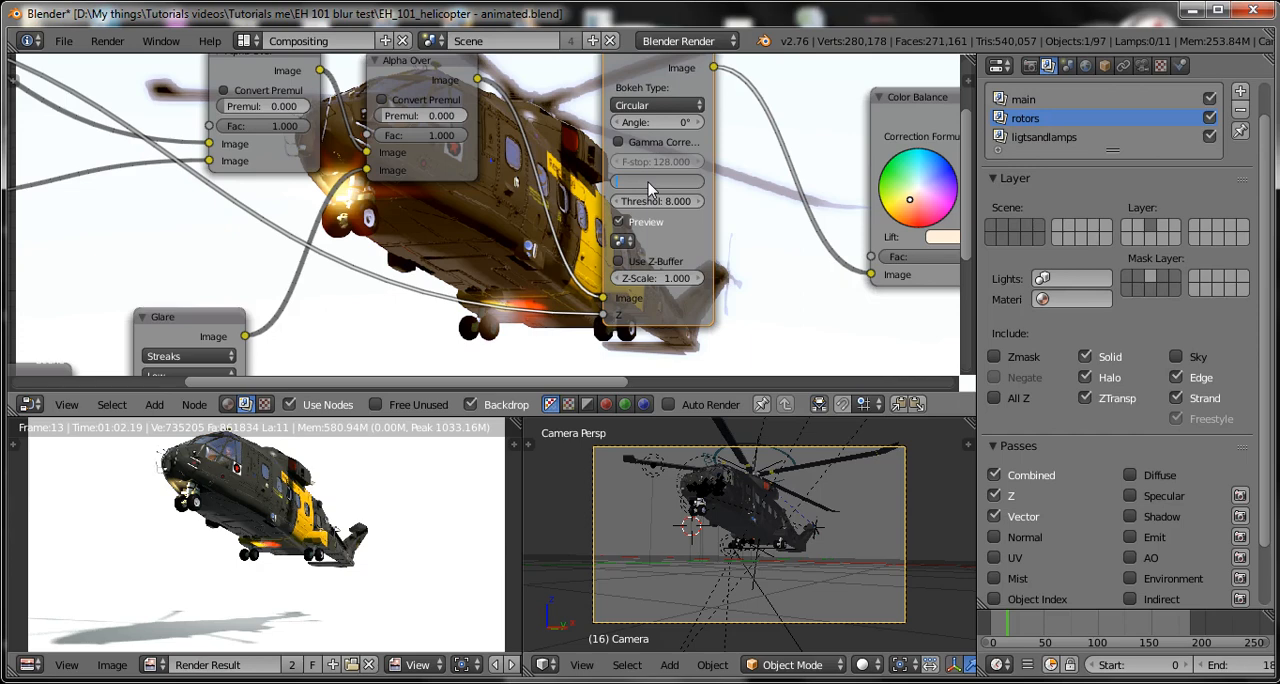
{"action": "type", "text": "11"}
{"action": "key", "text": "Return"}
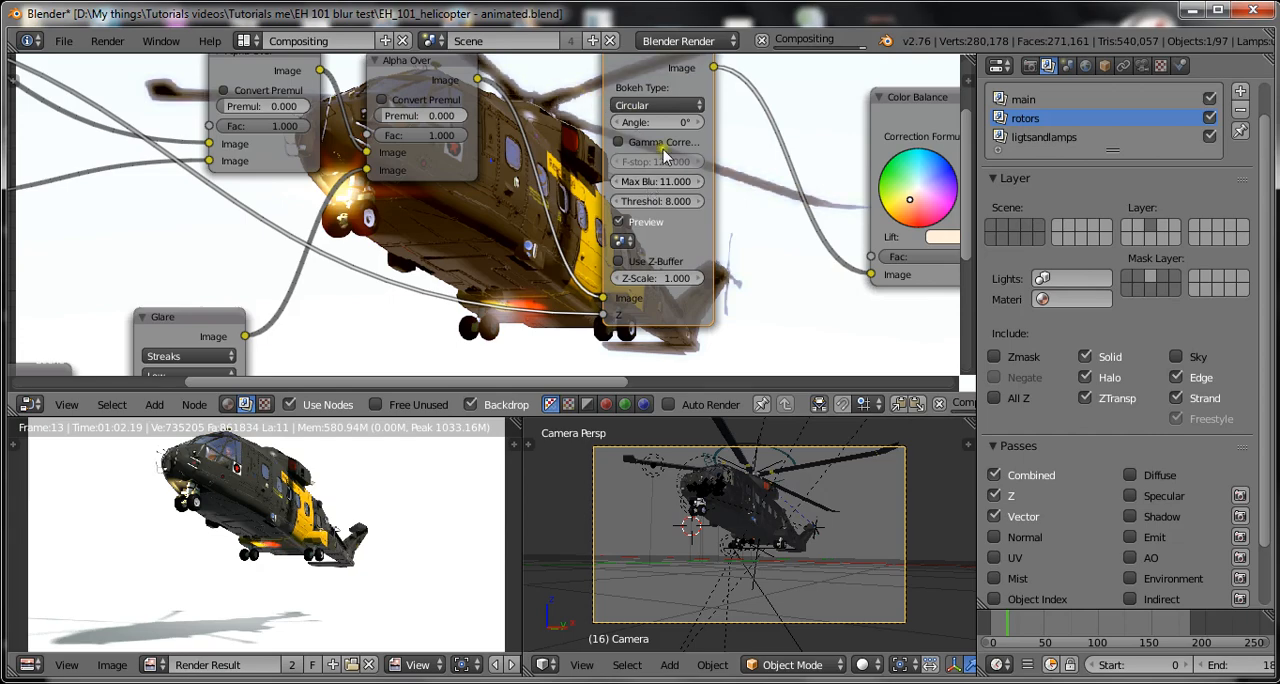
{"action": "scroll", "coordinate": [540, 188], "scroll_direction": "down", "scroll_amount": 2}
{"action": "scroll", "coordinate": [540, 188], "scroll_direction": "down", "scroll_amount": 3}
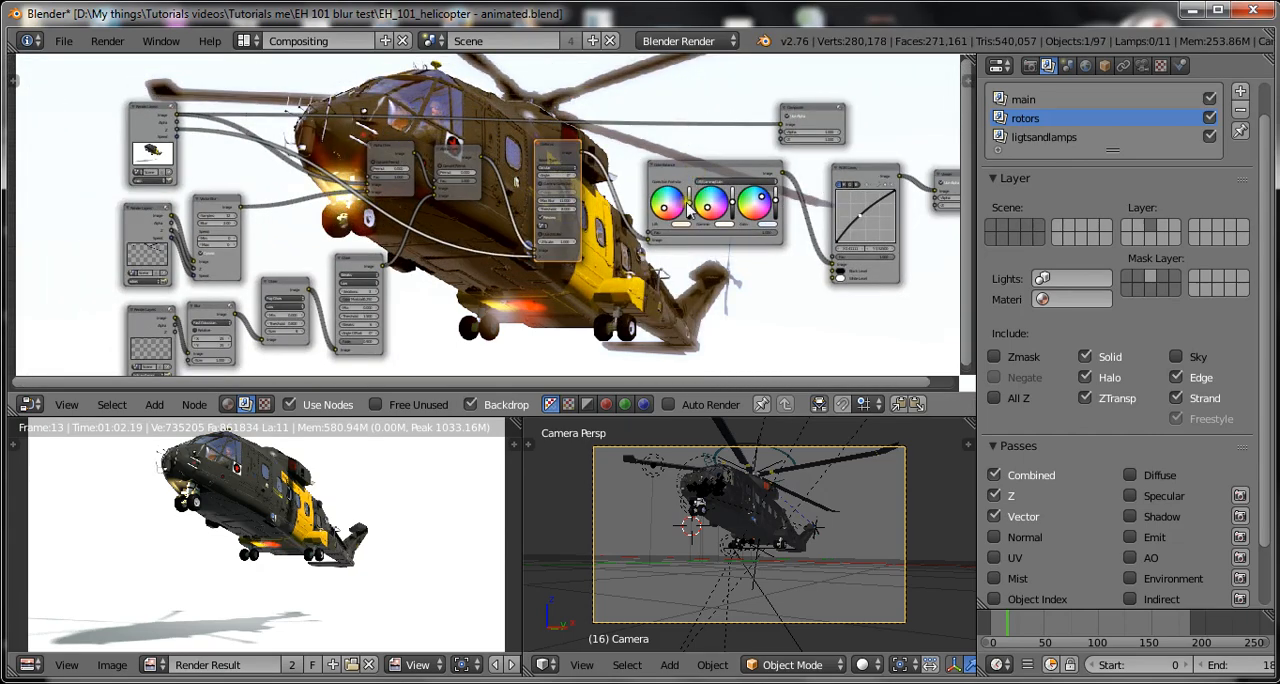
{"action": "scroll", "coordinate": [668, 280], "scroll_direction": "up", "scroll_amount": 4}
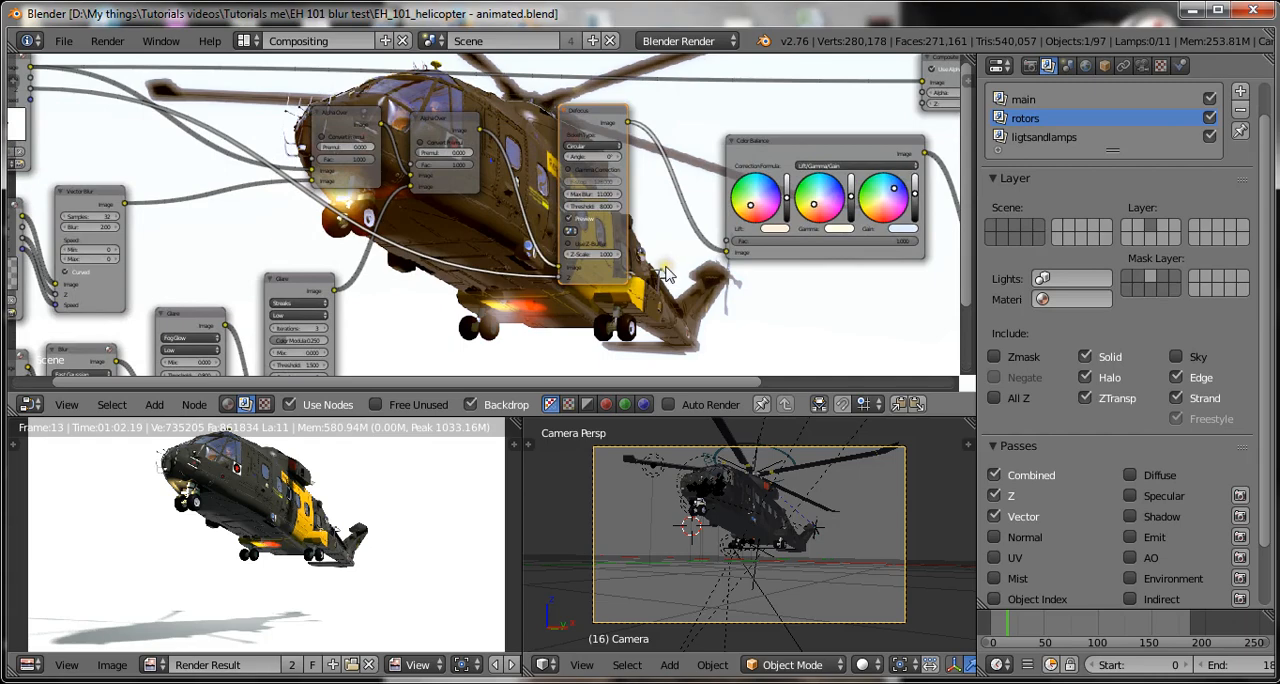
{"action": "key", "text": "ctrl+s"}
{"action": "left_click", "coordinate": [667, 275]}
Select the Color Balance node in the compositing tree and save over the blend file.
{"action": "scroll", "coordinate": [667, 275], "scroll_direction": "down", "scroll_amount": 5}
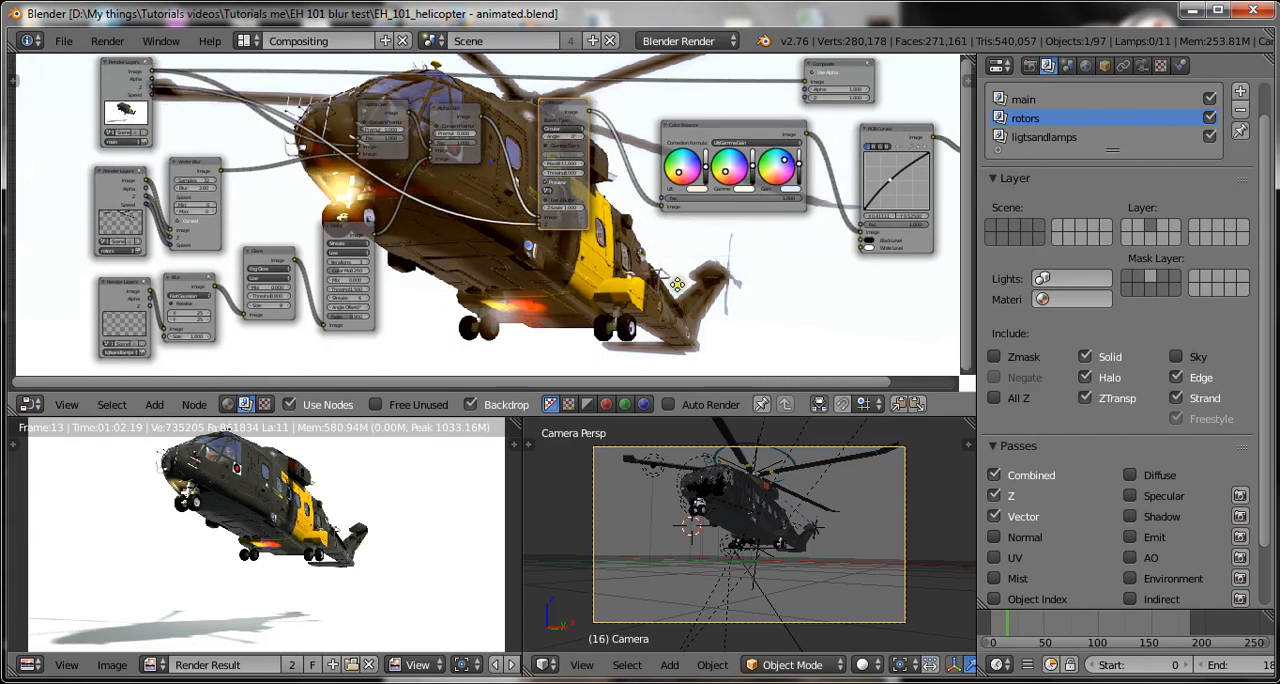
{"action": "mouse_move", "coordinate": [677, 284]}
{"action": "middle_mouse_down"}
{"action": "mouse_move", "coordinate": [686, 278]}
{"action": "mouse_move", "coordinate": [665, 283]}
{"action": "middle_mouse_up"}
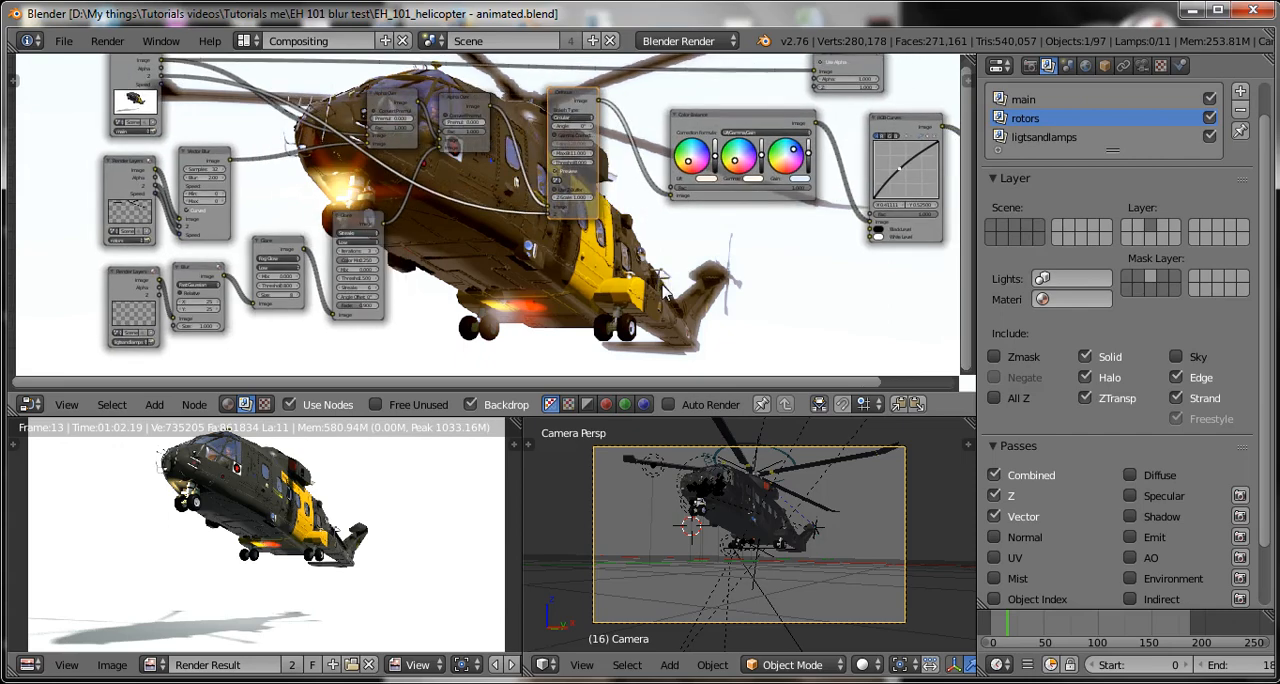
{"action": "scroll", "coordinate": [599, 253], "scroll_direction": "down", "scroll_amount": 2}
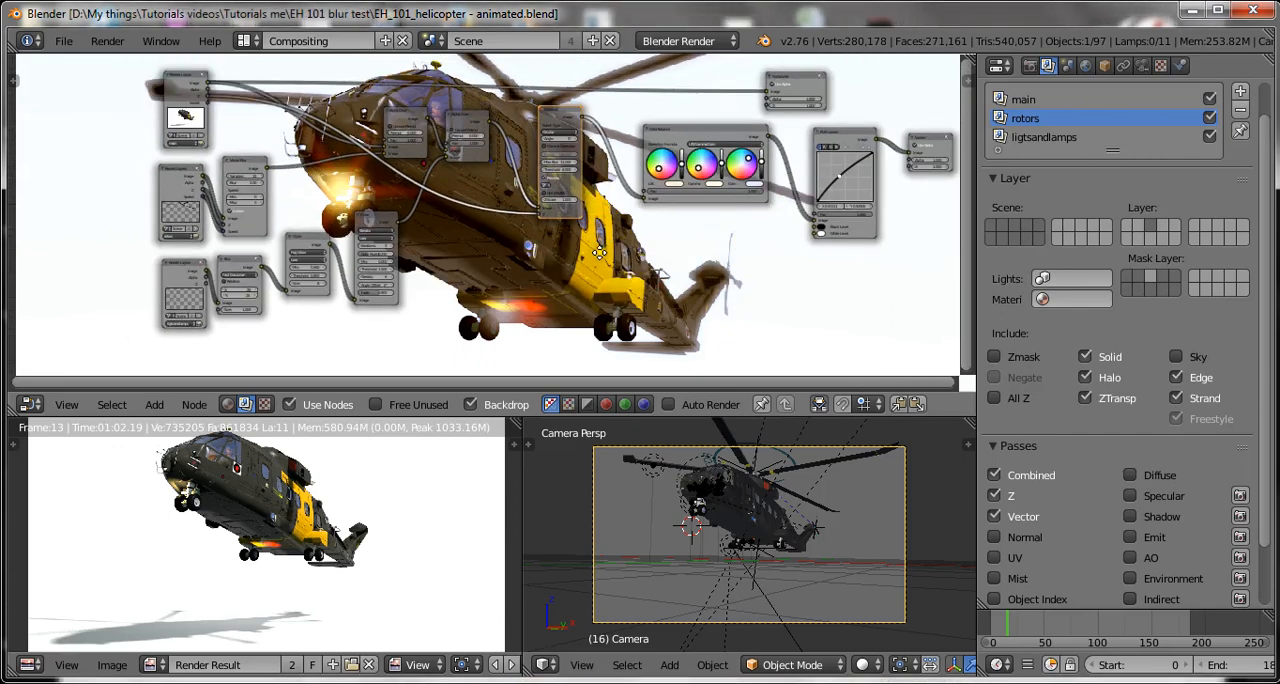
{"action": "middle_click_drag", "start_coordinate": [599, 253], "coordinate": [565, 279]}
{"action": "scroll", "coordinate": [577, 266], "scroll_direction": "down", "scroll_amount": 2}
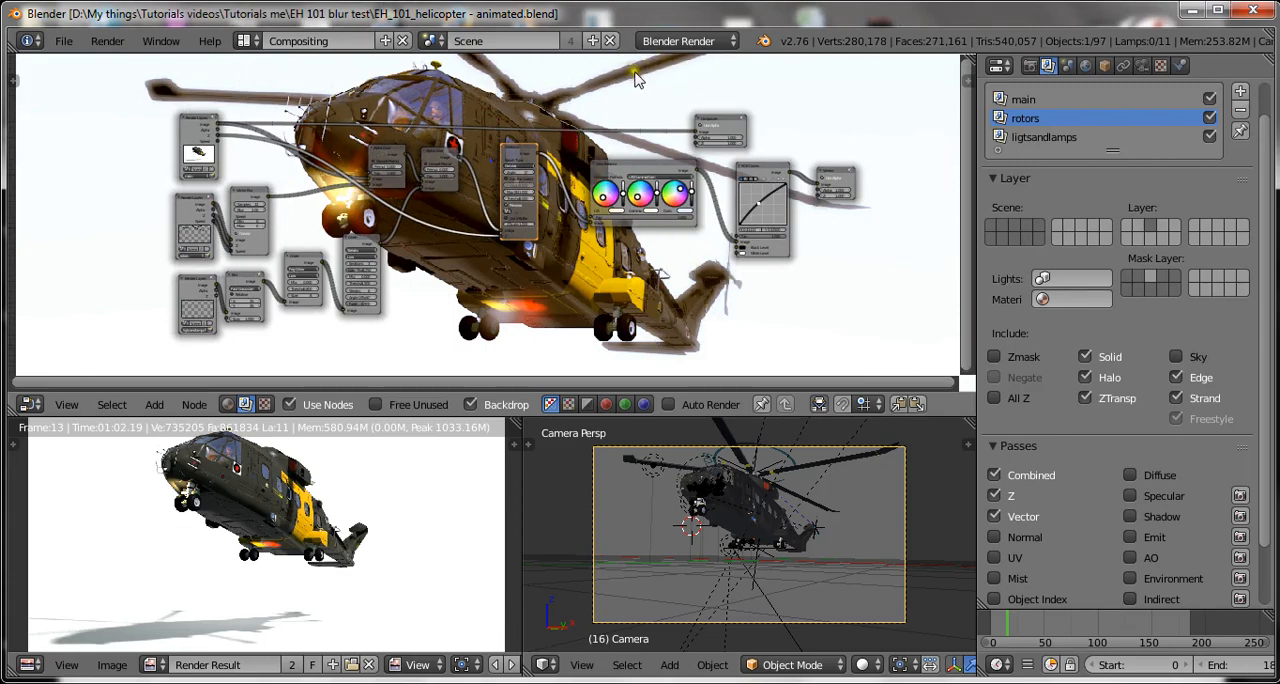
{"action": "key", "text": "ctrl+s"}
{"action": "left_click", "coordinate": [600, 168]}
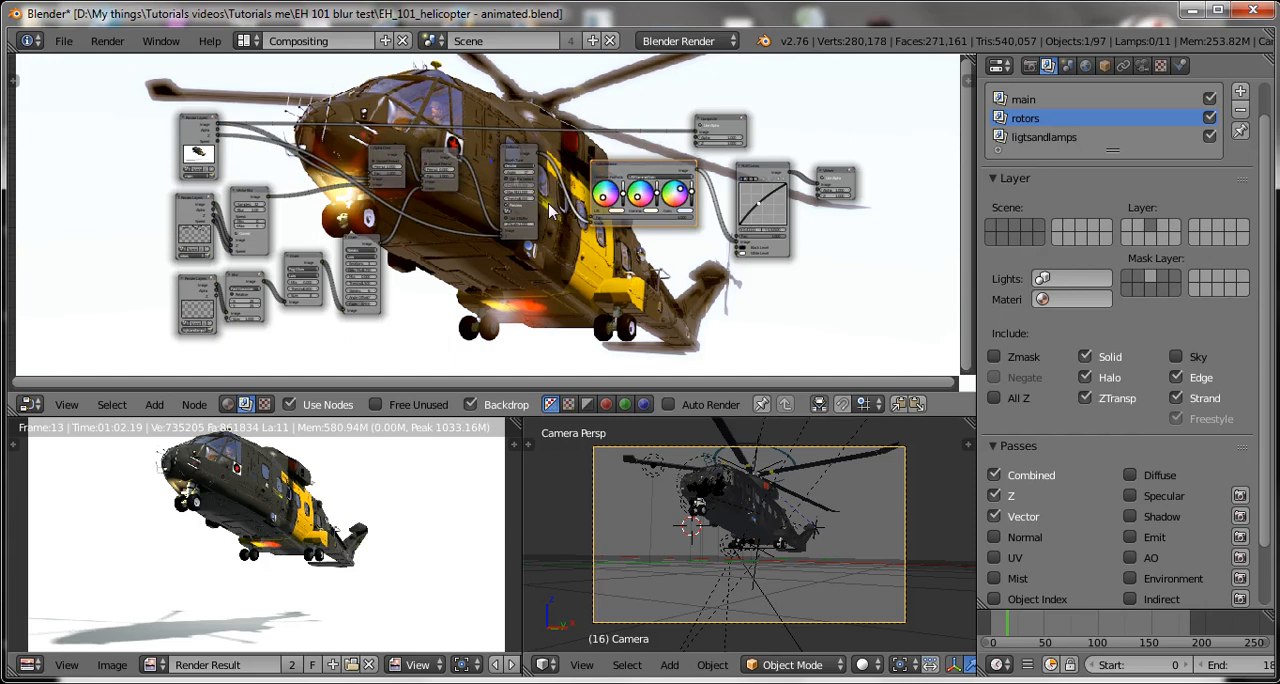
{"action": "scroll", "coordinate": [470, 245], "scroll_direction": "up", "scroll_amount": 2}
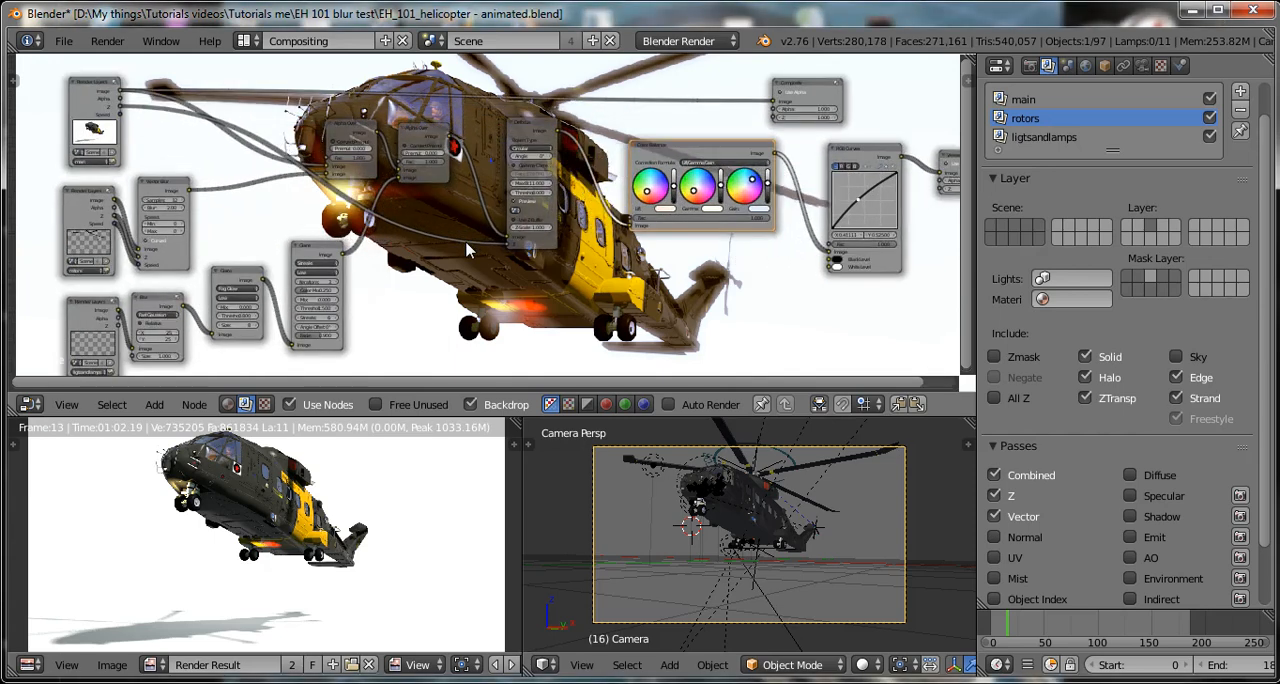
{"action": "scroll", "coordinate": [468, 250], "scroll_direction": "up", "scroll_amount": 1}
{"action": "key", "text": "ctrl+s"}
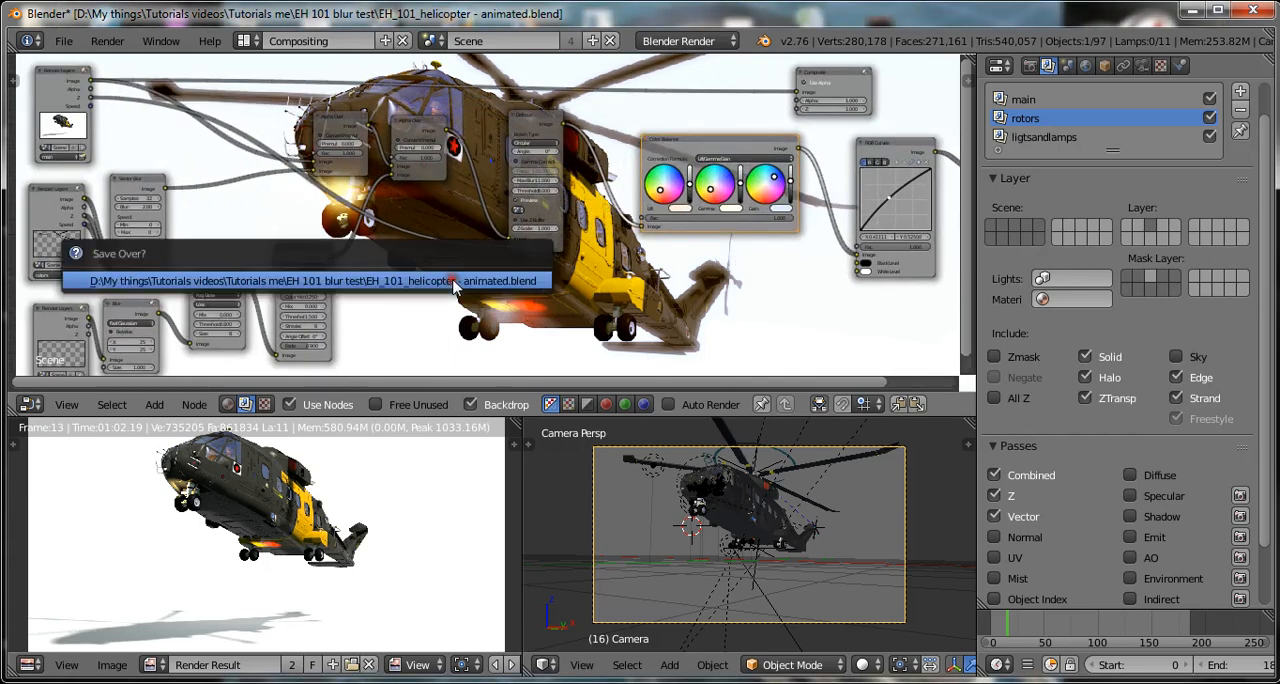
{"action": "left_click", "coordinate": [453, 278]}
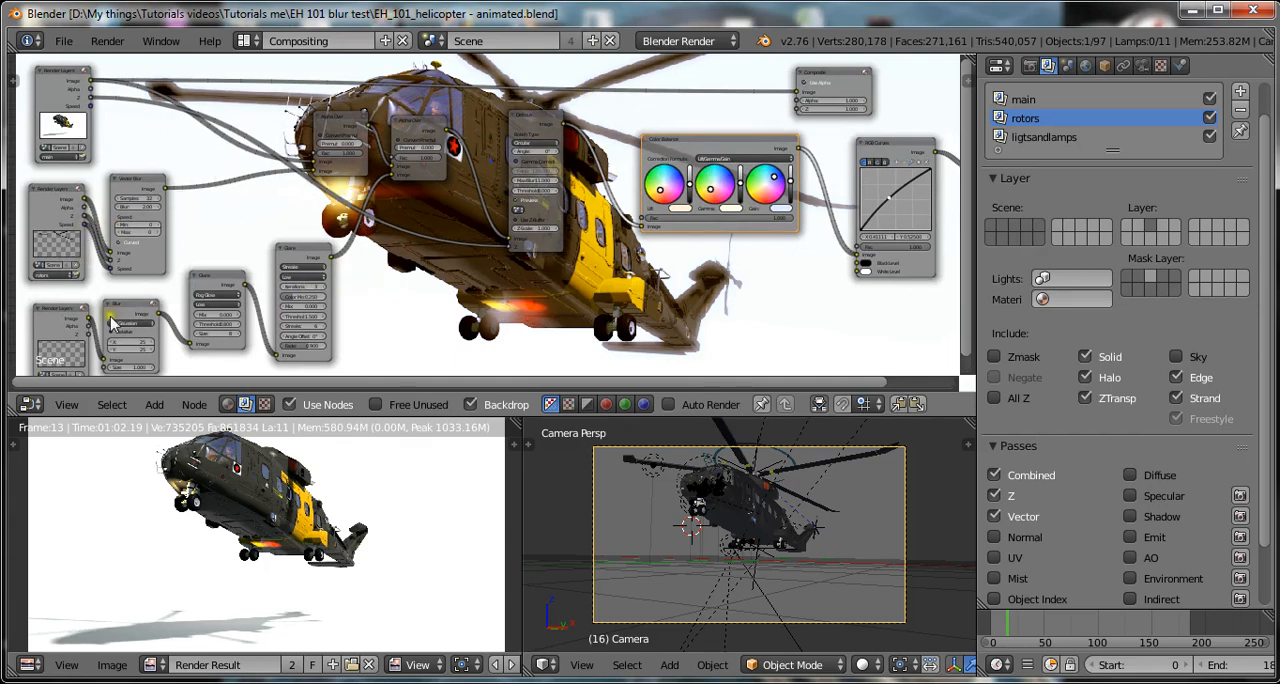
{"action": "key", "text": "ctrl+s"}
{"action": "left_click", "coordinate": [446, 301]}
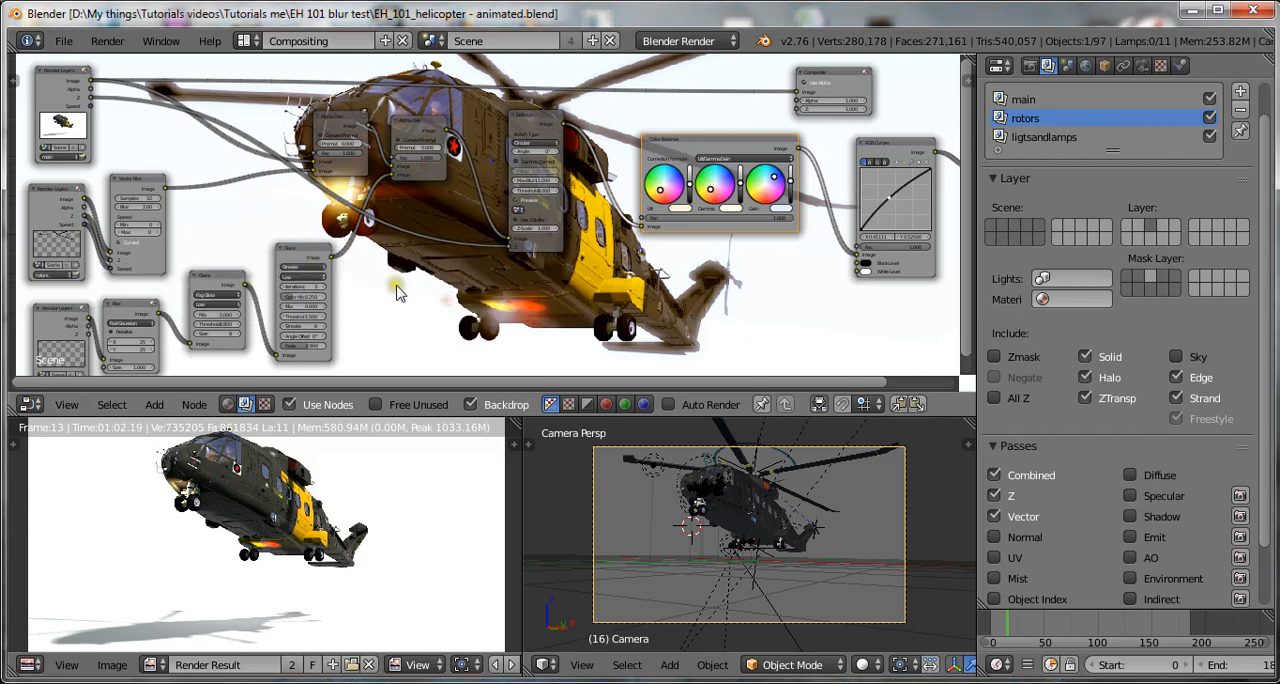
{"action": "key", "text": "shift+a"}
{"action": "mouse_move", "coordinate": [400, 272]}
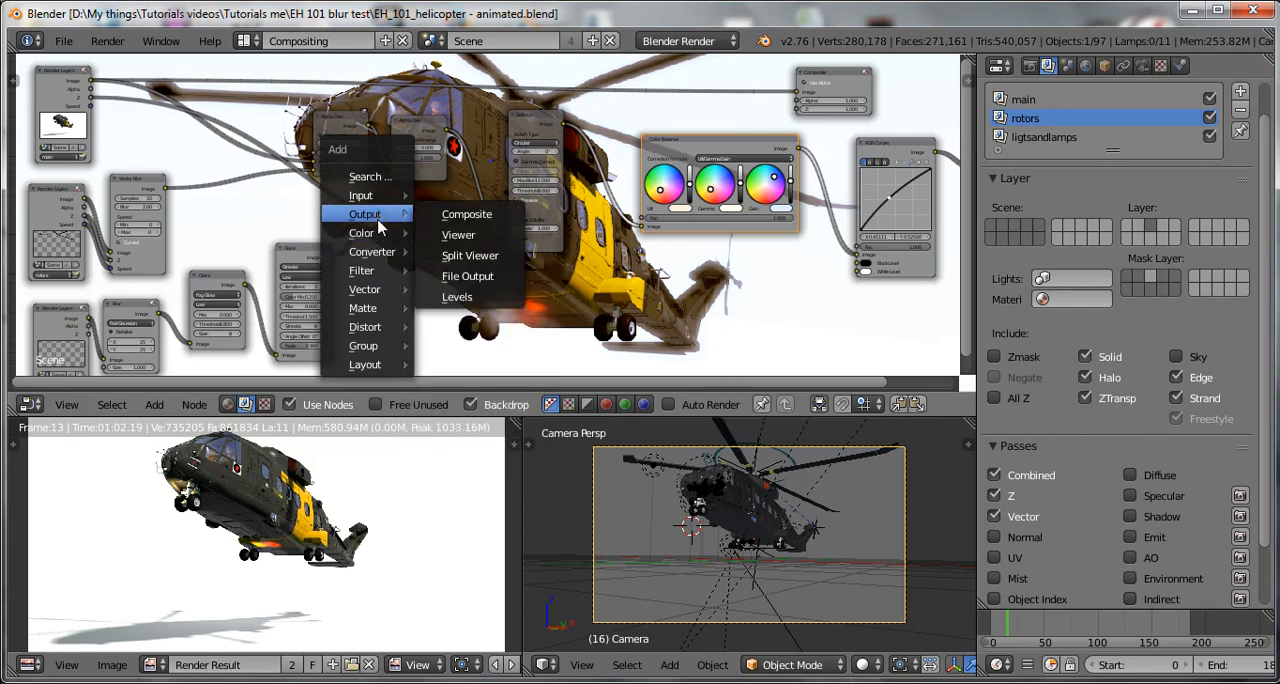
{"action": "mouse_move", "coordinate": [378, 234]}
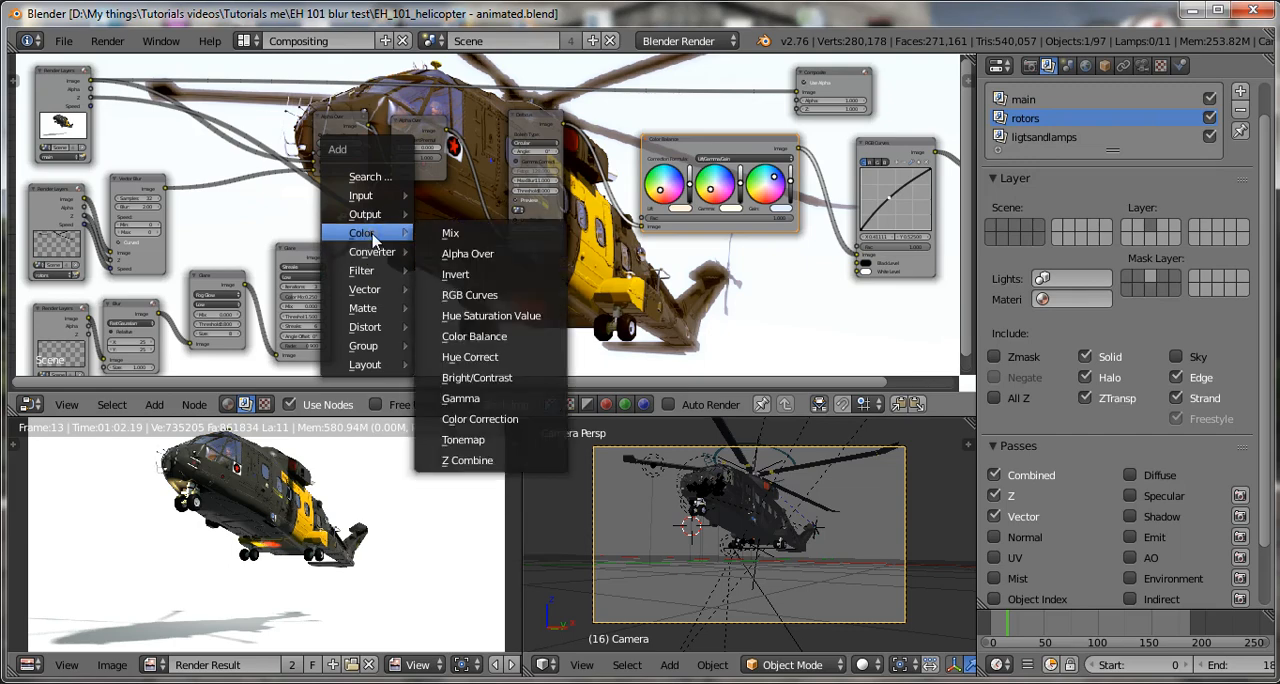
Save over the helicopter animation's blend file again without adding a node.
{"action": "key", "text": "ctrl+s"}
{"action": "left_click", "coordinate": [650, 286]}
{"action": "key", "text": "ctrl+s"}
{"action": "left_click", "coordinate": [650, 286]}
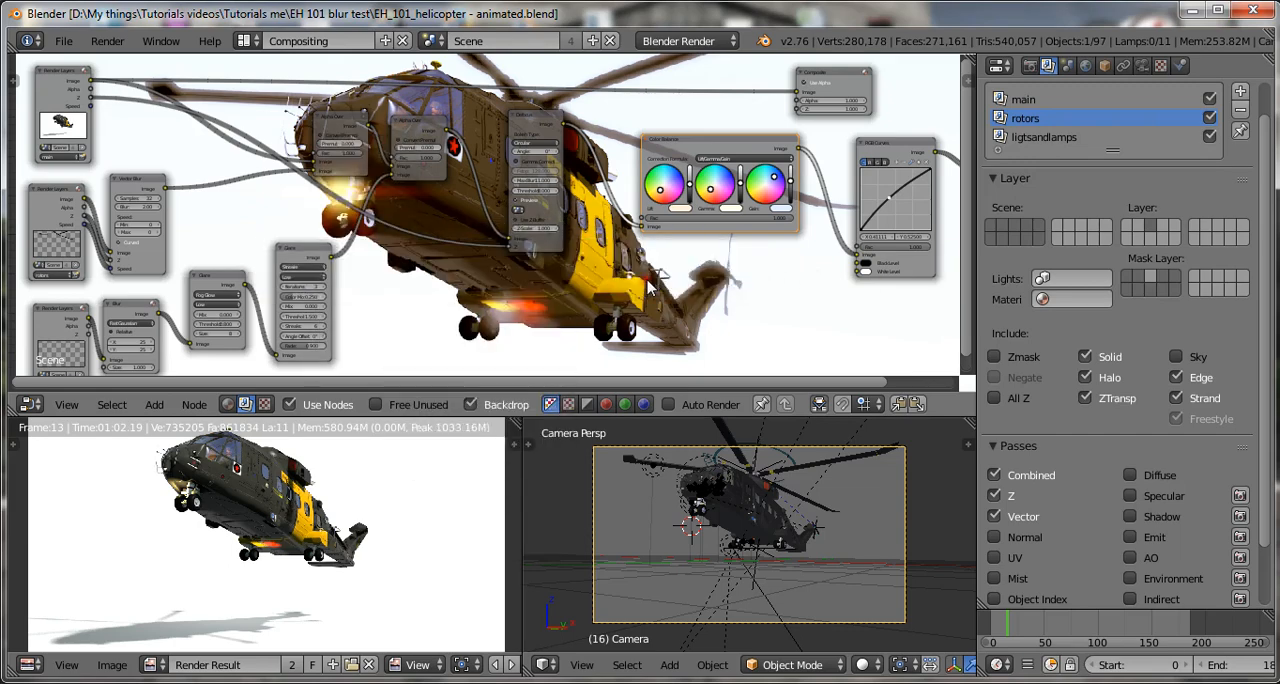
{"action": "scroll", "coordinate": [652, 287], "scroll_direction": "down", "scroll_amount": 5}
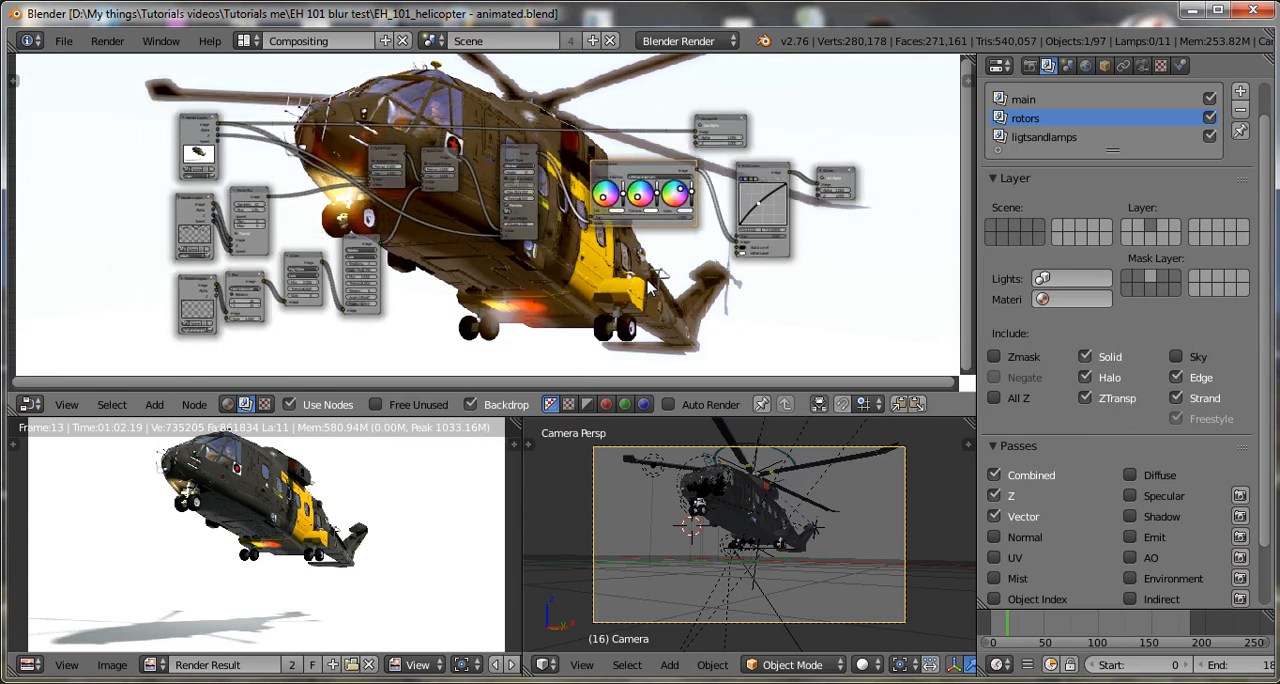
{"action": "key", "text": "ctrl+s"}
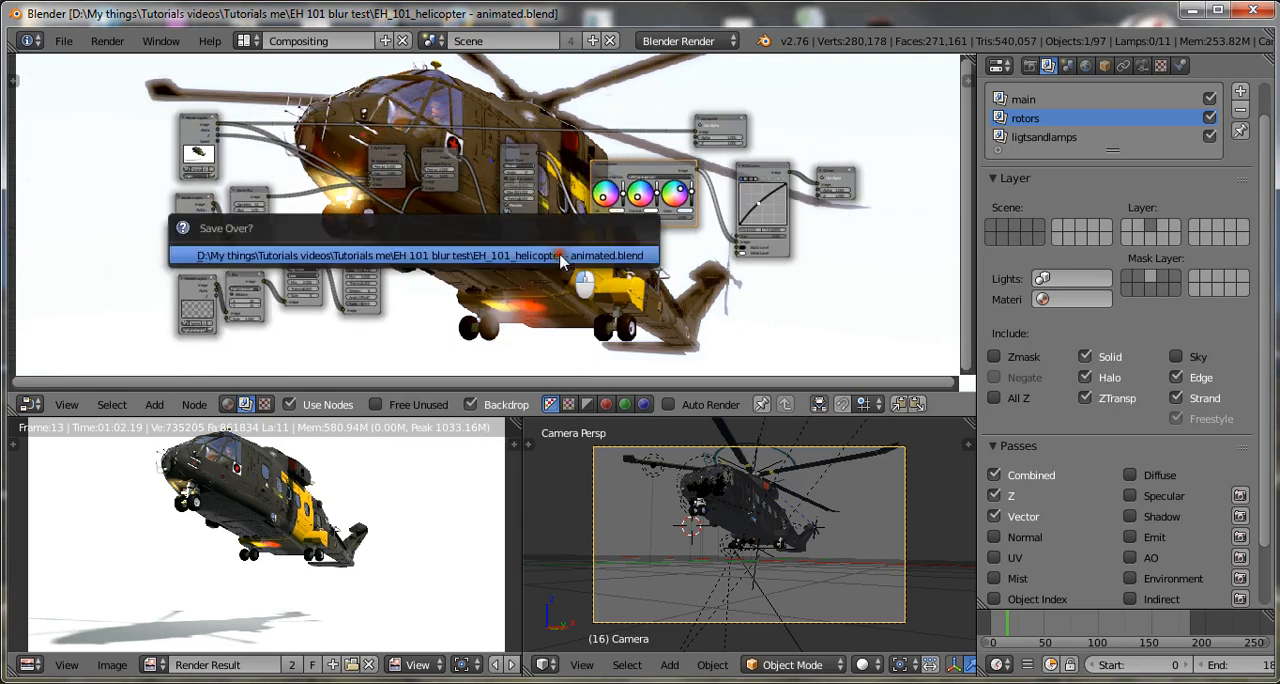
{"action": "left_click", "coordinate": [562, 256]}
Shift the Defocus, Color Balance and RGB Curves nodes closer to the Alpha Over nodes, saving the file along the way.
{"action": "scroll", "coordinate": [645, 244], "scroll_direction": "up", "scroll_amount": 3}
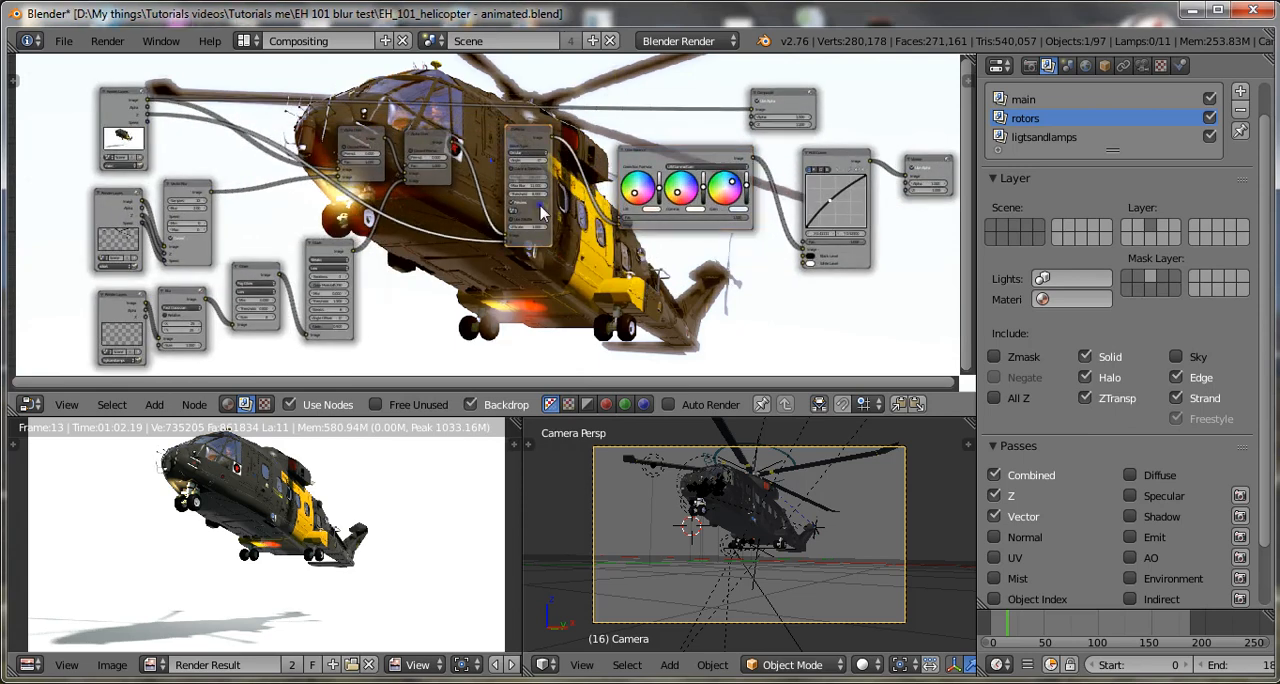
{"action": "left_click_drag", "start_coordinate": [540, 212], "coordinate": [505, 222]}
{"action": "key", "text": "ctrl+s"}
{"action": "left_click", "coordinate": [612, 220]}
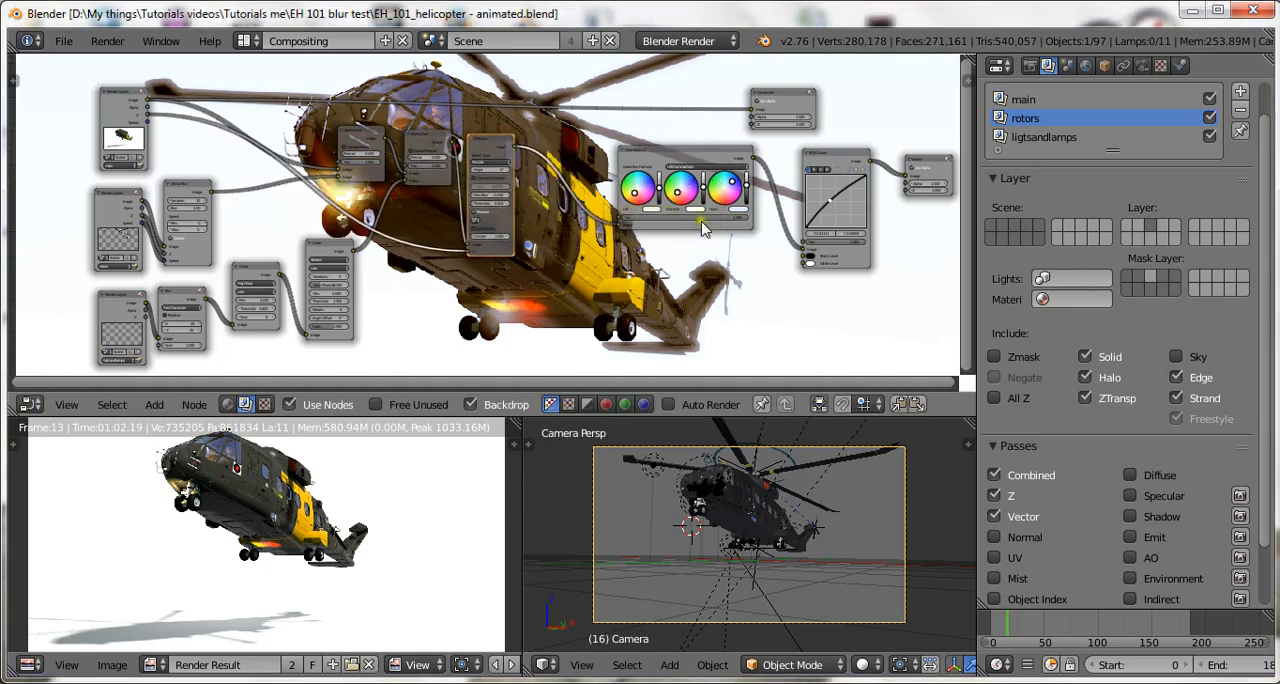
{"action": "left_click_drag", "start_coordinate": [706, 228], "coordinate": [652, 232]}
{"action": "left_click", "coordinate": [860, 262]}
{"action": "left_click_drag", "start_coordinate": [838, 264], "coordinate": [758, 264]}
Move the Composite node above the Viewer node and connect the RGB Curves Image output to its Image input.
{"action": "left_click", "coordinate": [793, 118]}
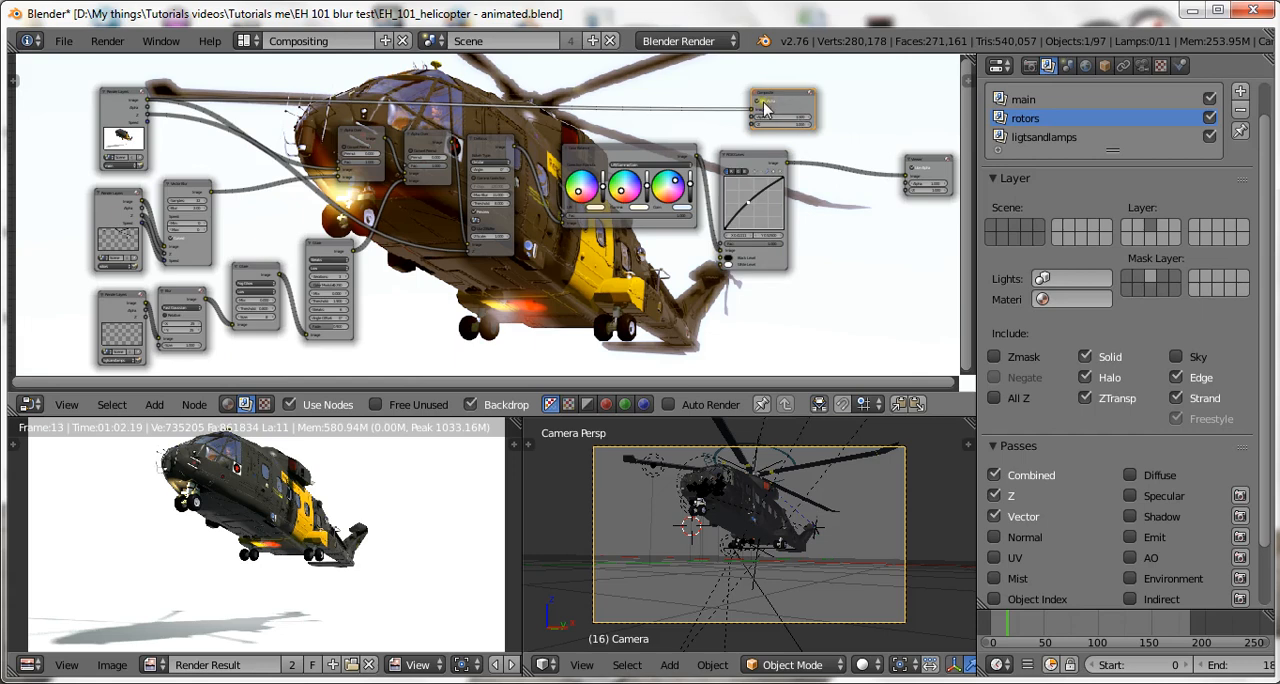
{"action": "left_click_drag", "start_coordinate": [765, 110], "coordinate": [910, 112]}
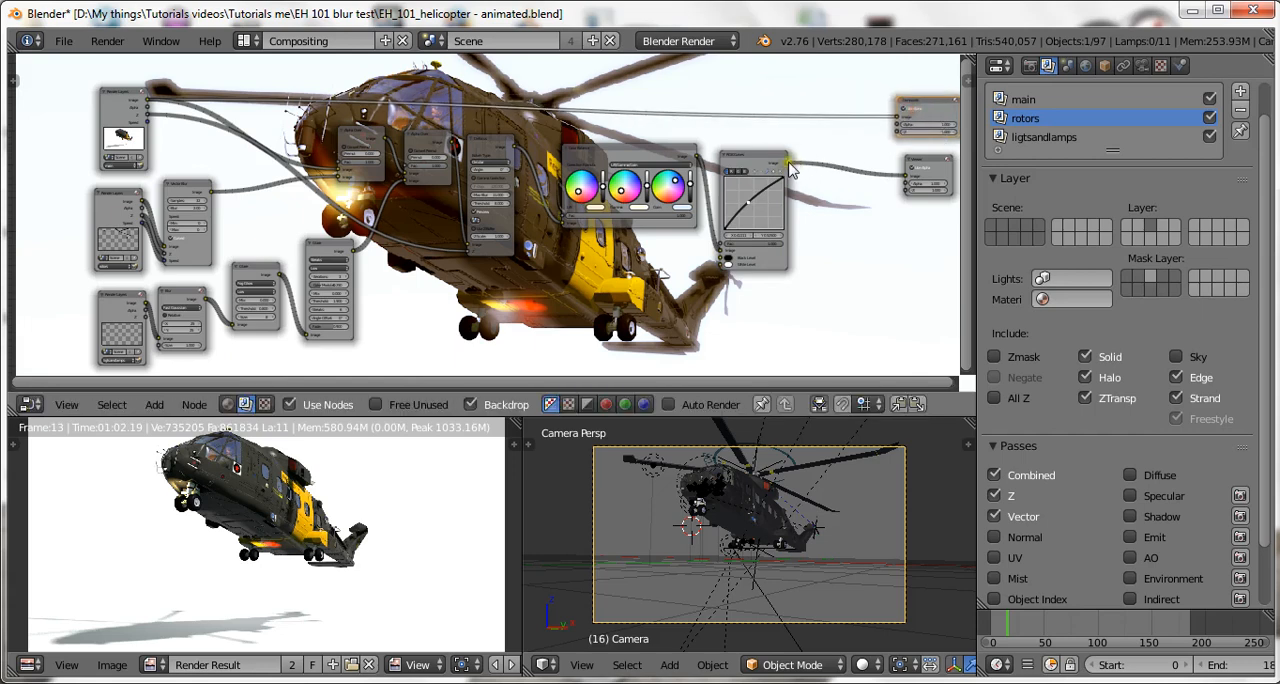
{"action": "left_click_drag", "start_coordinate": [788, 164], "coordinate": [898, 118]}
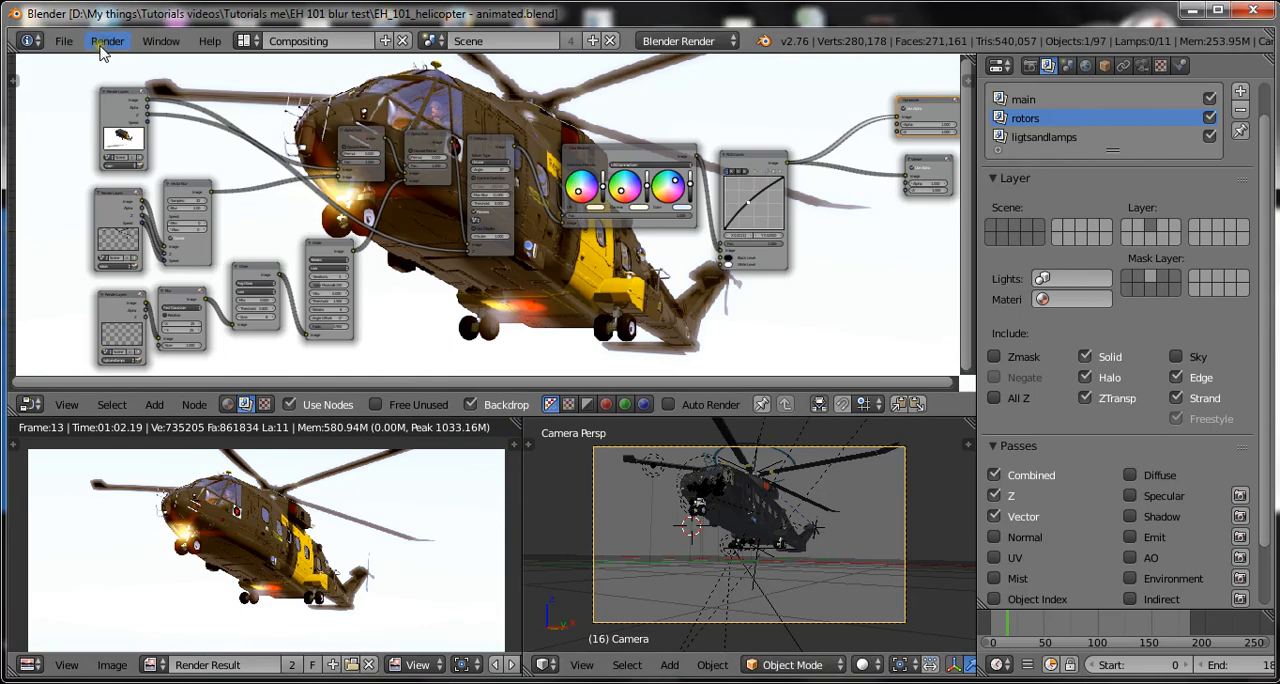
Render the current frame as a still image and pause the screen recording in Debut.
{"action": "left_click", "coordinate": [107, 4]}
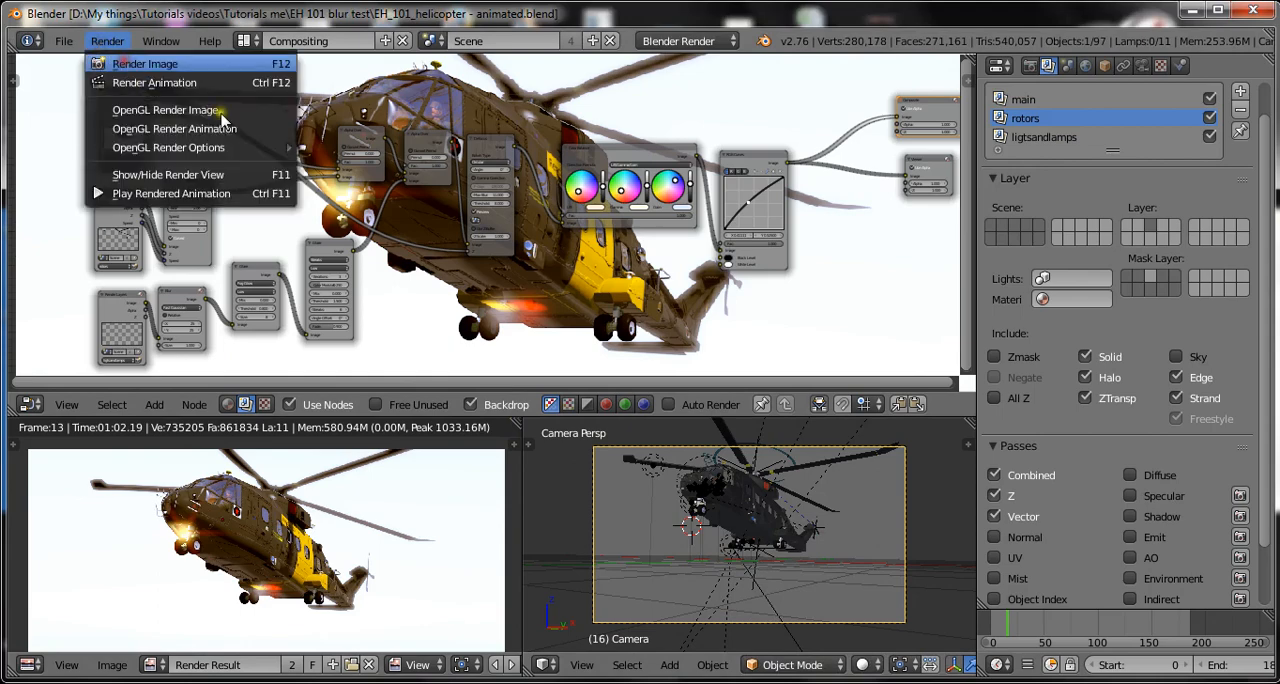
{"action": "left_click", "coordinate": [122, 64]}
{"action": "left_click", "coordinate": [840, 668]}
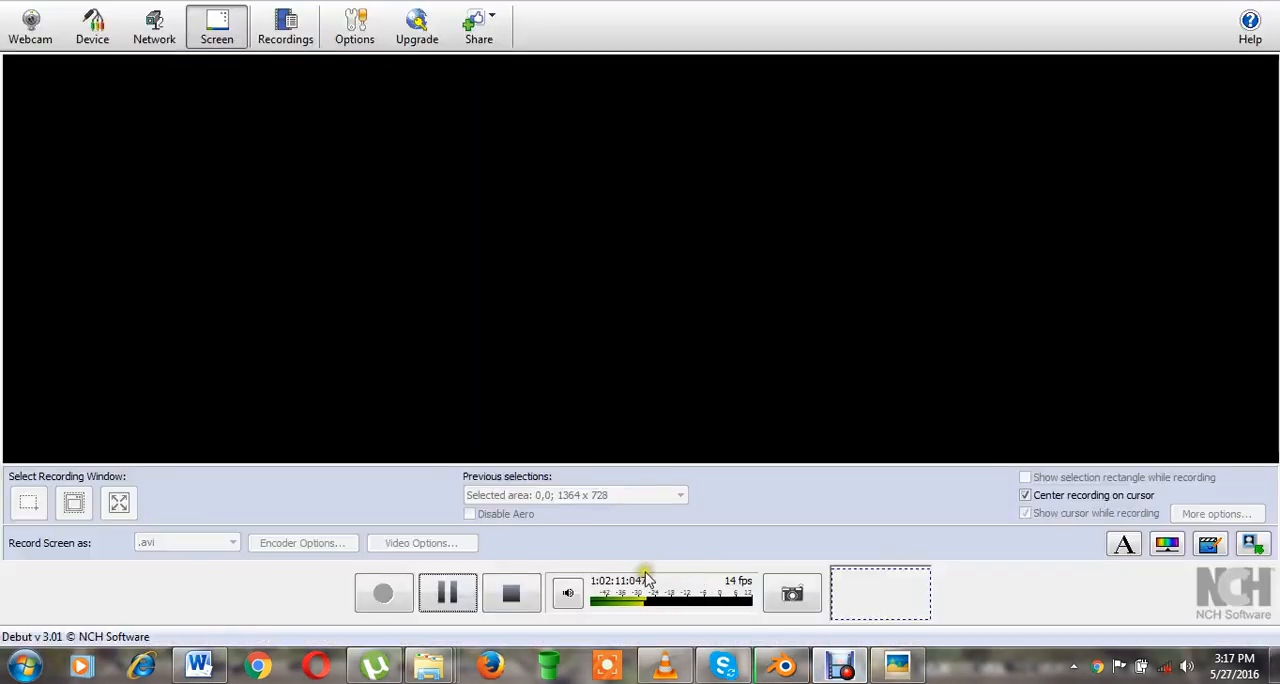
{"action": "left_click", "coordinate": [445, 593]}
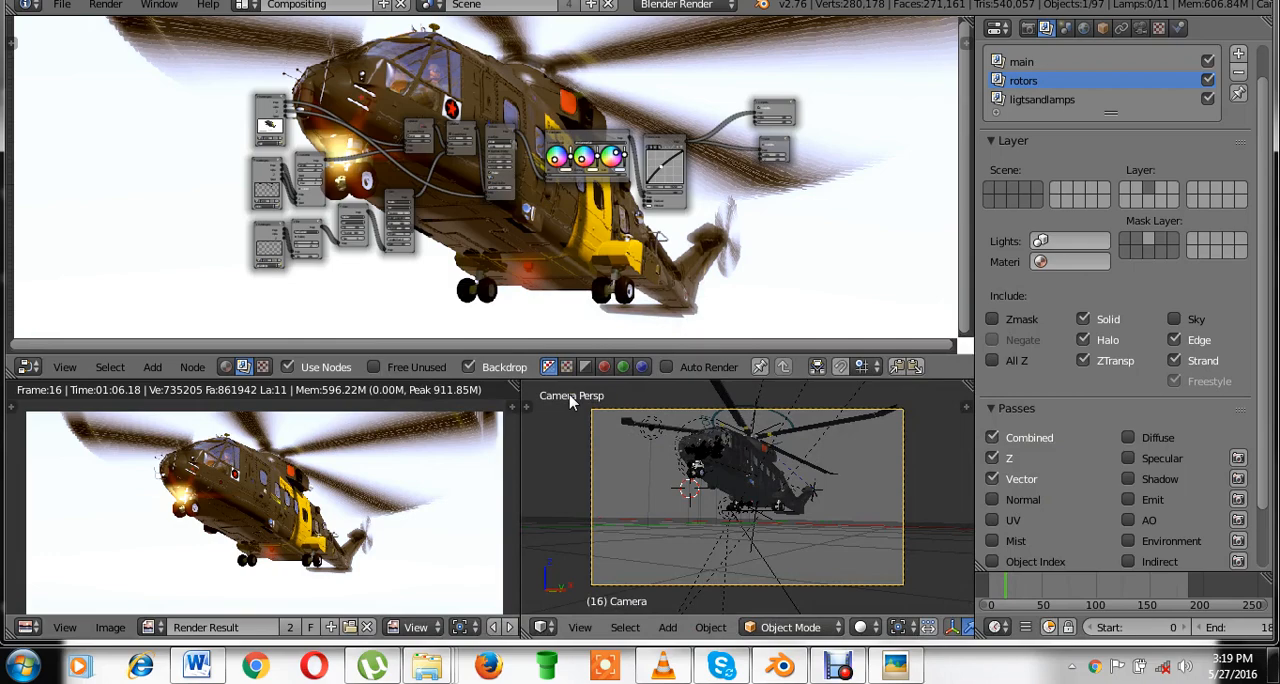
Save over the blend file after the still render and reframe the node tree.
{"action": "scroll", "coordinate": [573, 176], "scroll_direction": "up", "scroll_amount": 2}
{"action": "key", "text": "ctrl+s"}
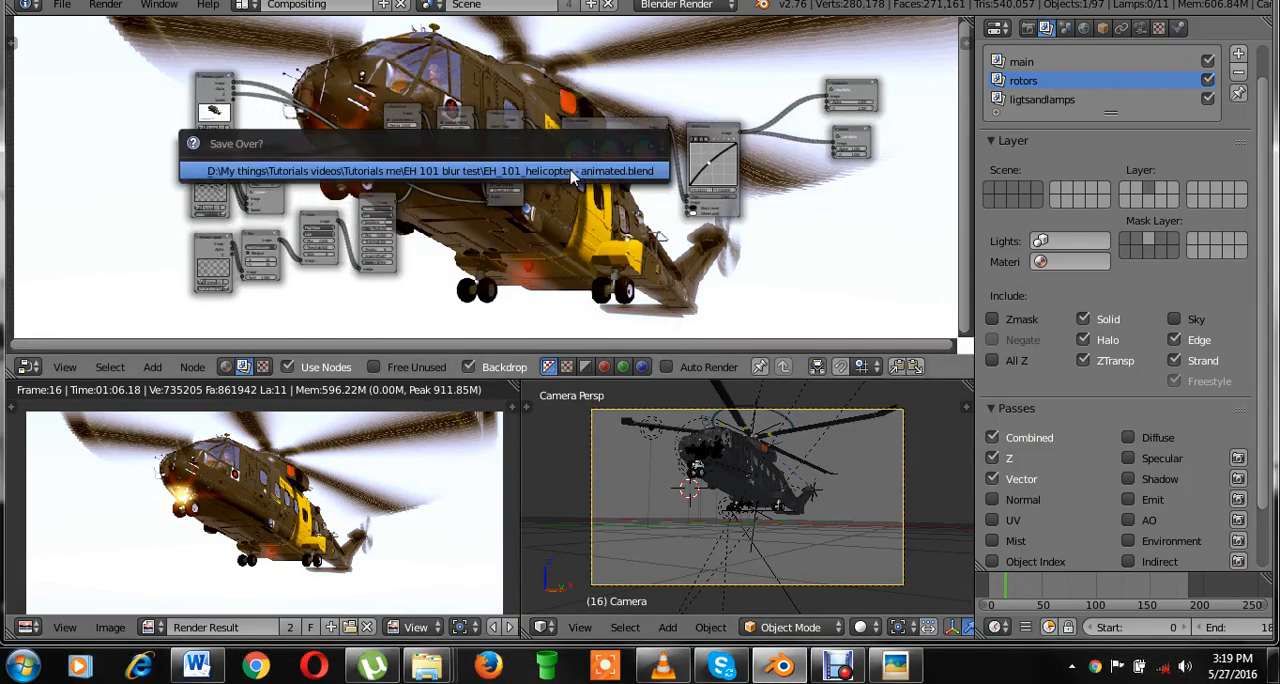
{"action": "left_click", "coordinate": [573, 176]}
{"action": "middle_click_drag", "start_coordinate": [670, 250], "coordinate": [607, 240]}
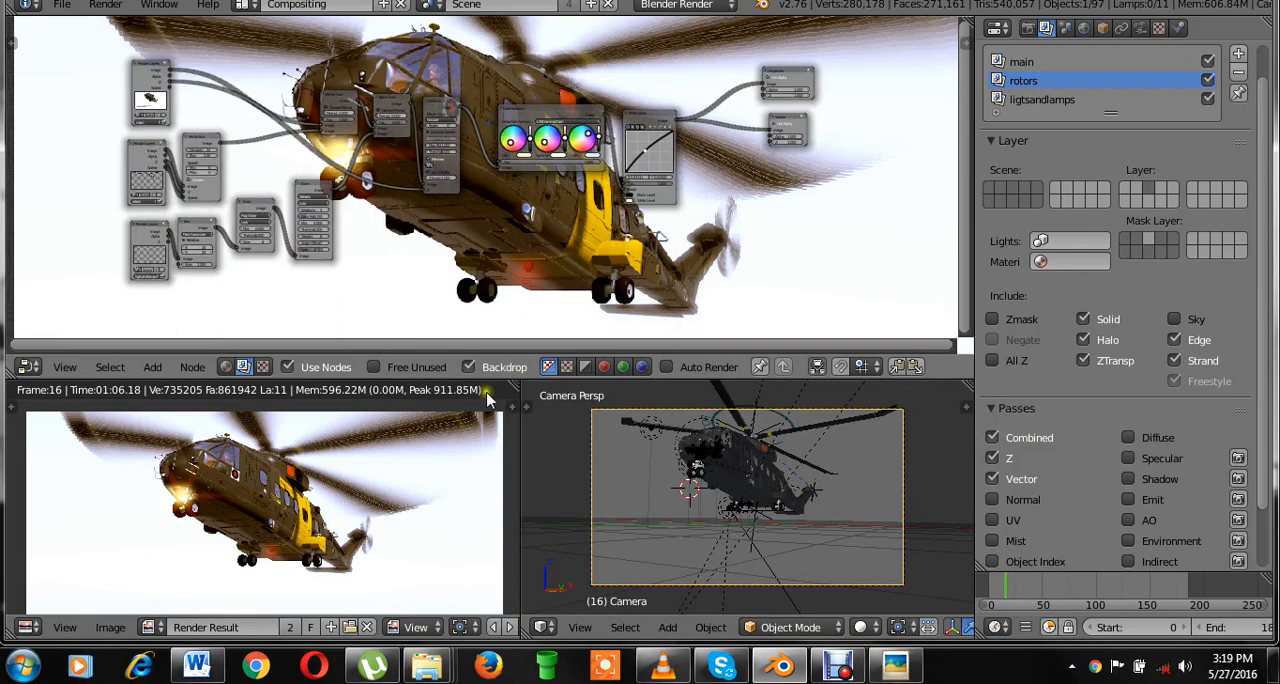
{"action": "scroll", "coordinate": [632, 165], "scroll_direction": "up", "scroll_amount": 2}
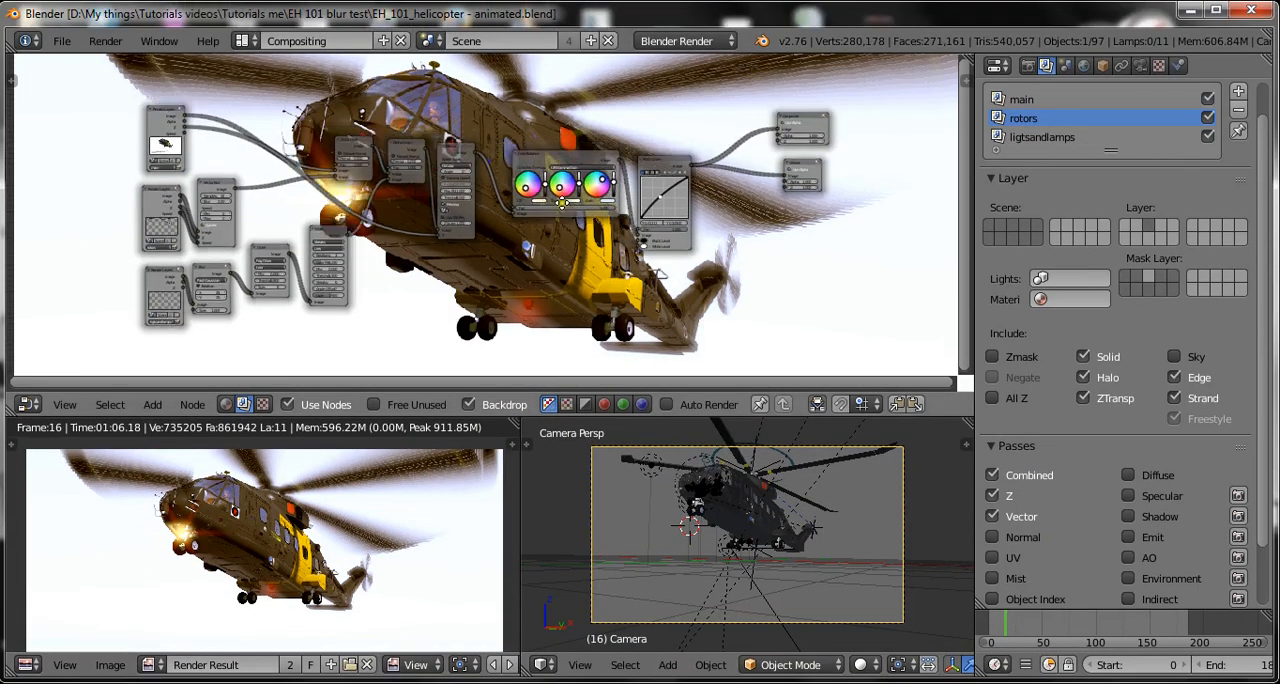
Enable the Curved option on the rotors layer's Vector Blur node and save over the blend file.
{"action": "scroll", "coordinate": [270, 268], "scroll_direction": "up", "scroll_amount": 2}
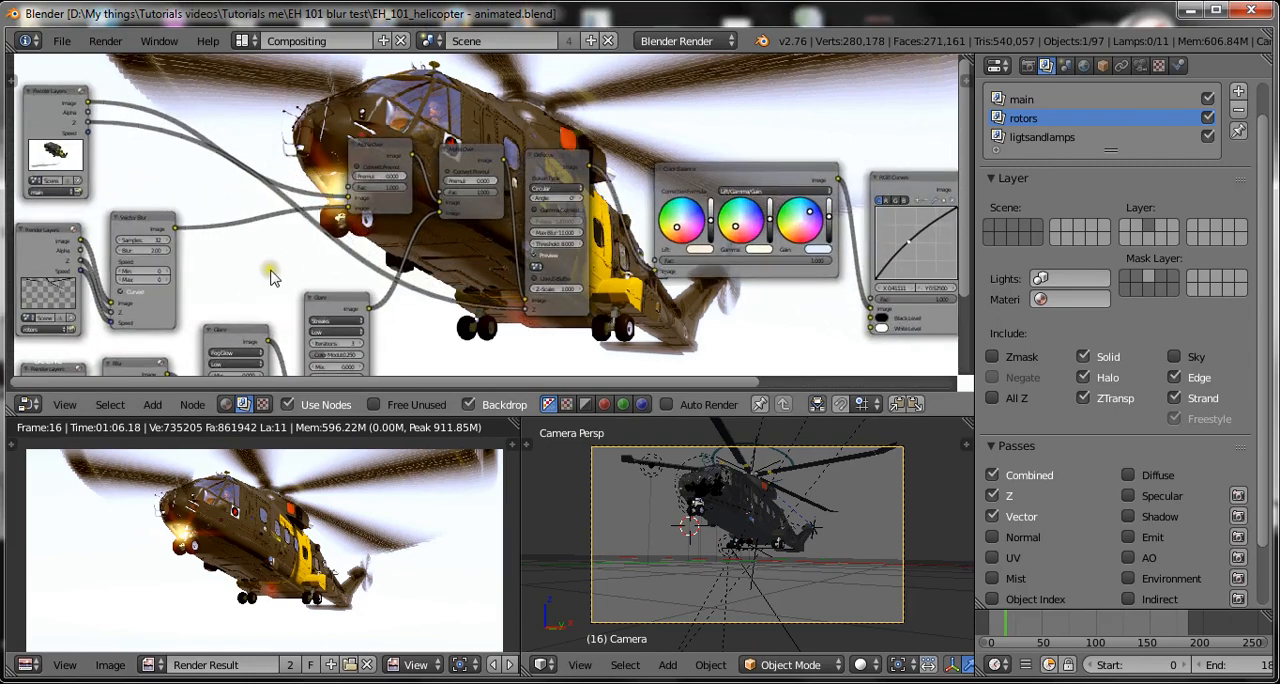
{"action": "middle_click_drag", "start_coordinate": [240, 272], "coordinate": [357, 257]}
{"action": "scroll", "coordinate": [357, 257], "scroll_direction": "up", "scroll_amount": 3}
{"action": "scroll", "coordinate": [357, 257], "scroll_direction": "up", "scroll_amount": 1}
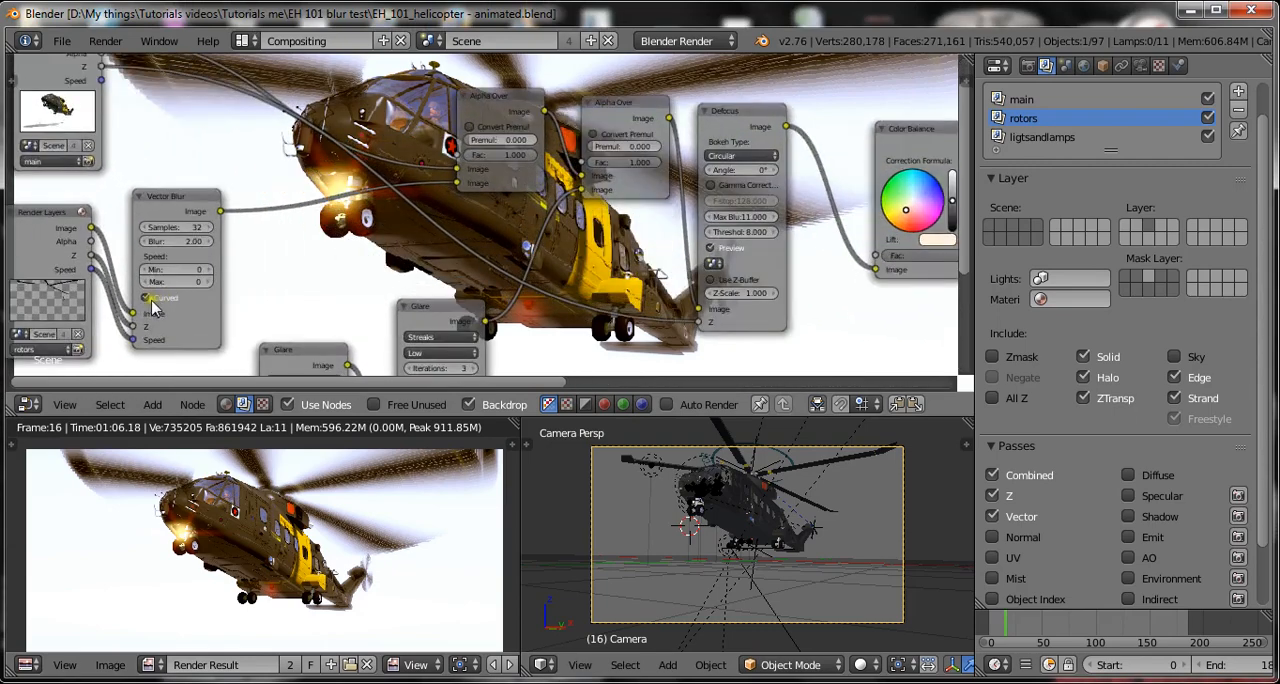
{"action": "left_click", "coordinate": [145, 298]}
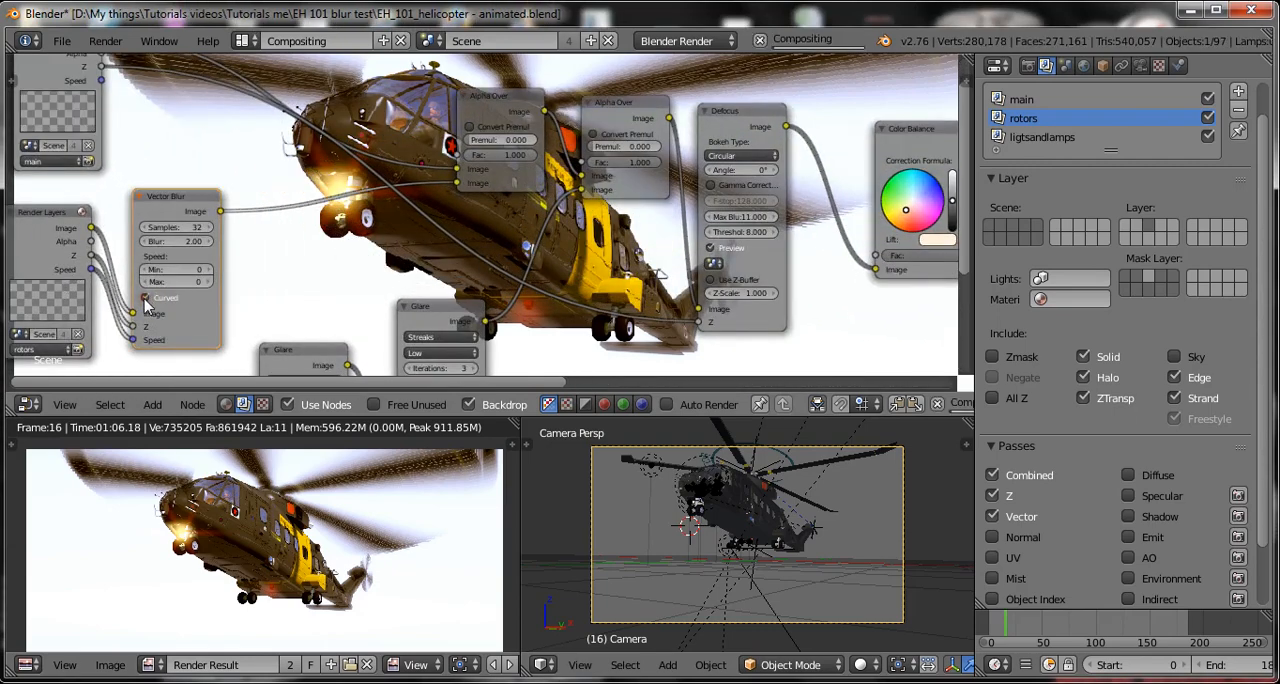
{"action": "key", "text": "ctrl+s"}
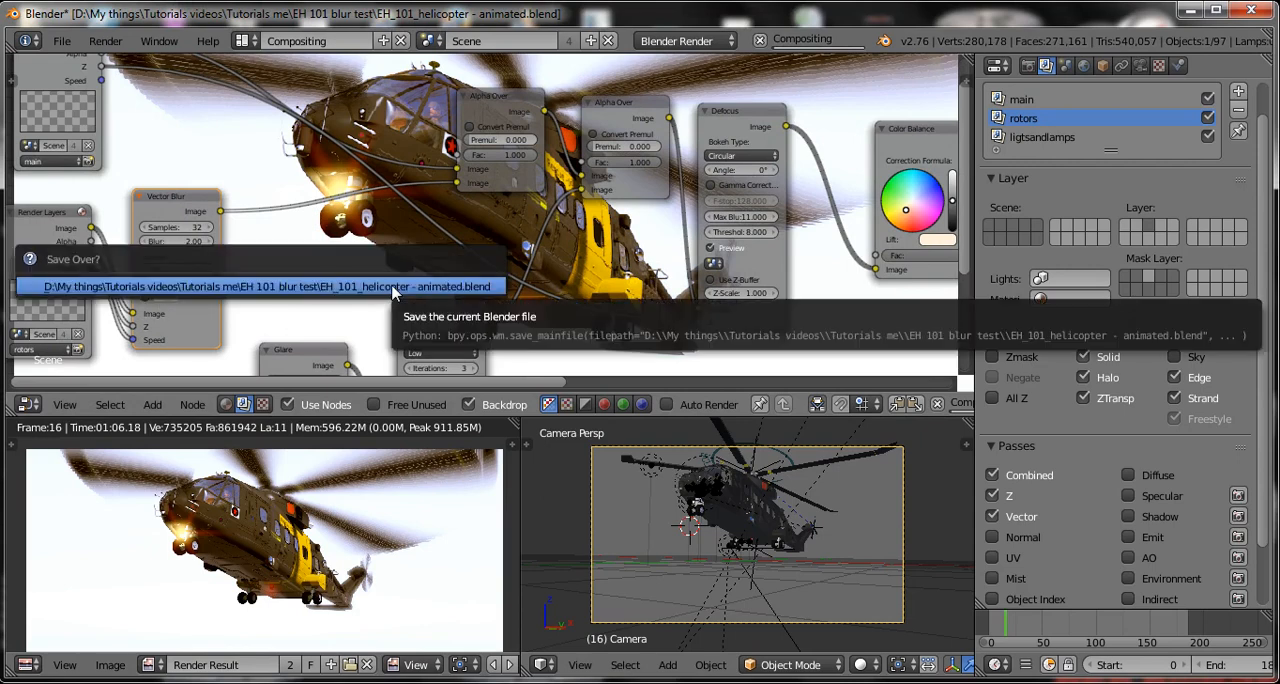
{"action": "left_click", "coordinate": [393, 288]}
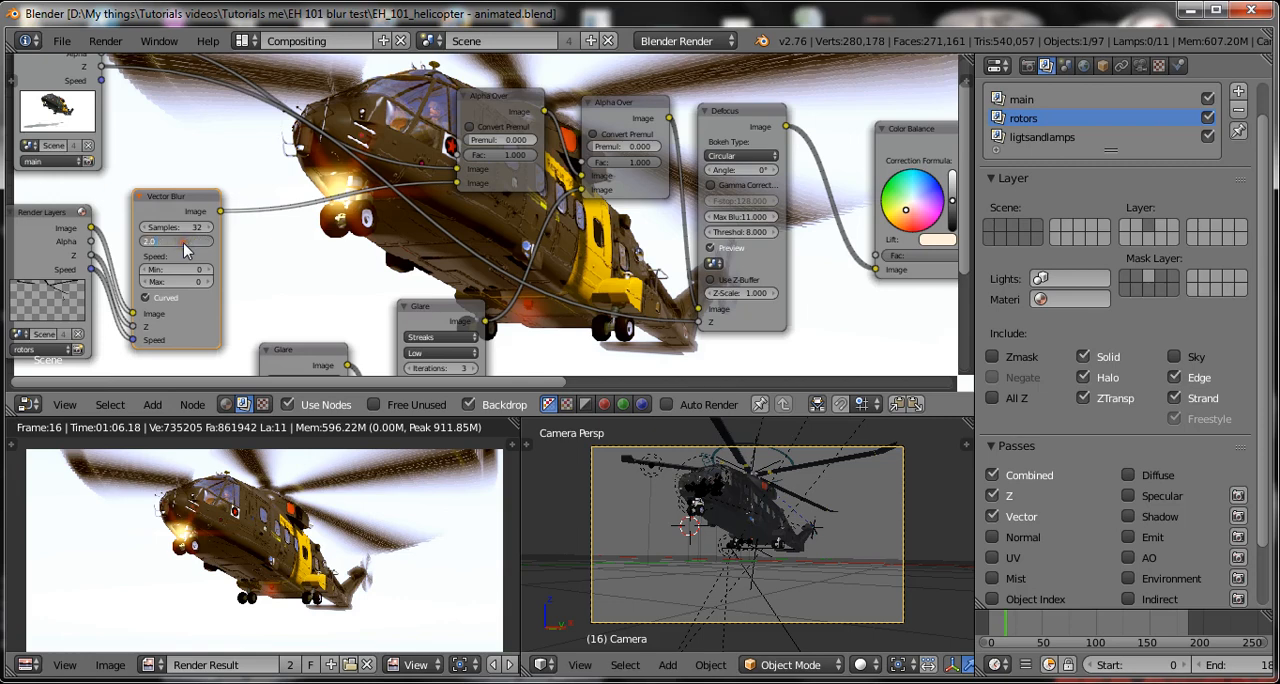
Set the Vector Blur node's Blur to 1.00 and its Samples to 256, saving over the blend file.
{"action": "type", "text": "2"}
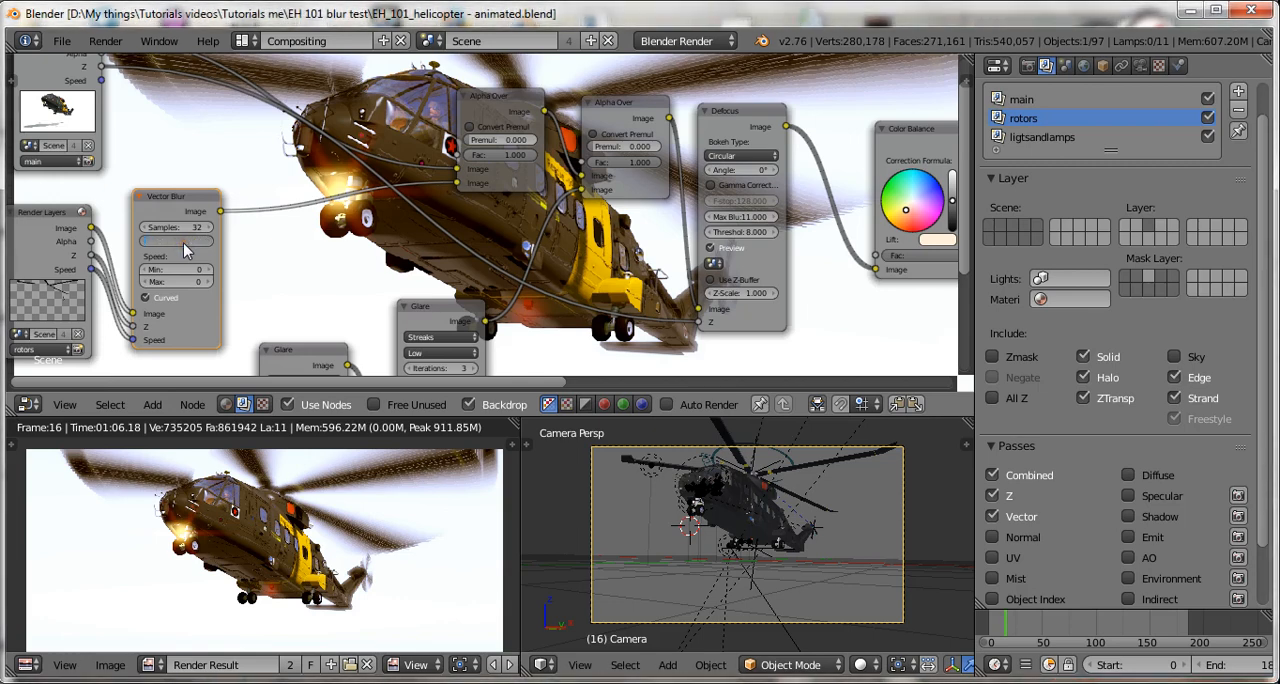
{"action": "key", "text": "Return"}
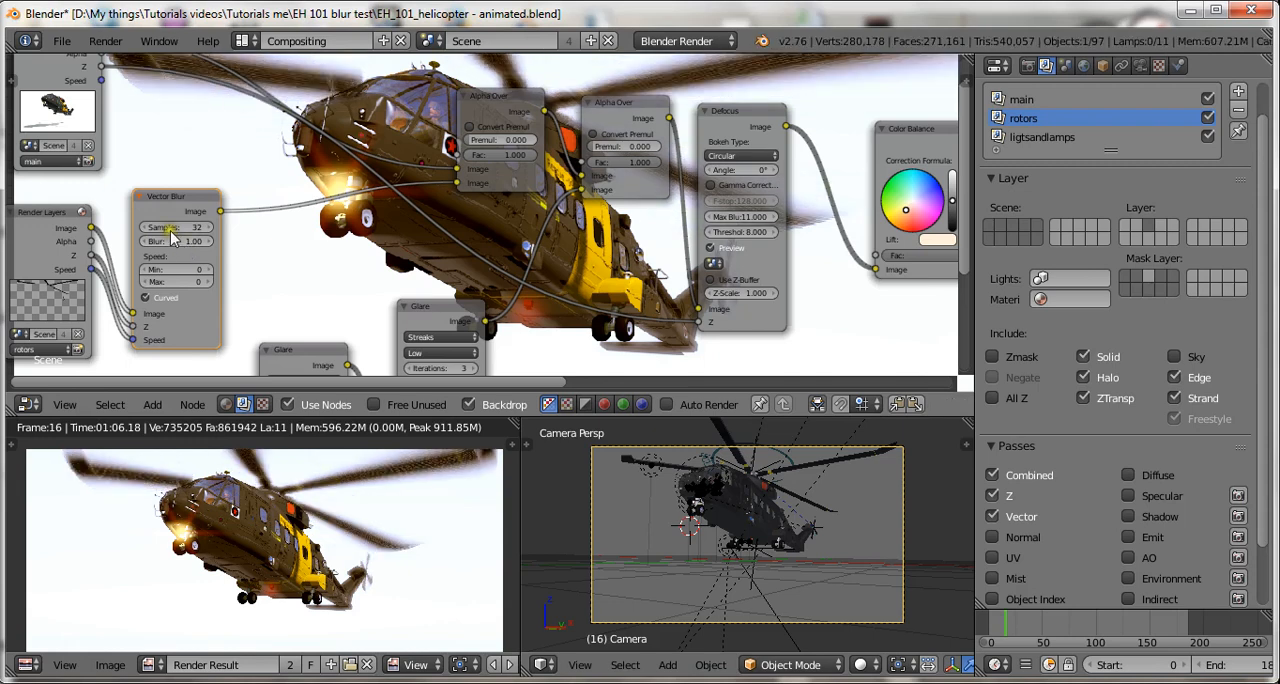
{"action": "left_click", "coordinate": [171, 230]}
{"action": "key", "text": "Return"}
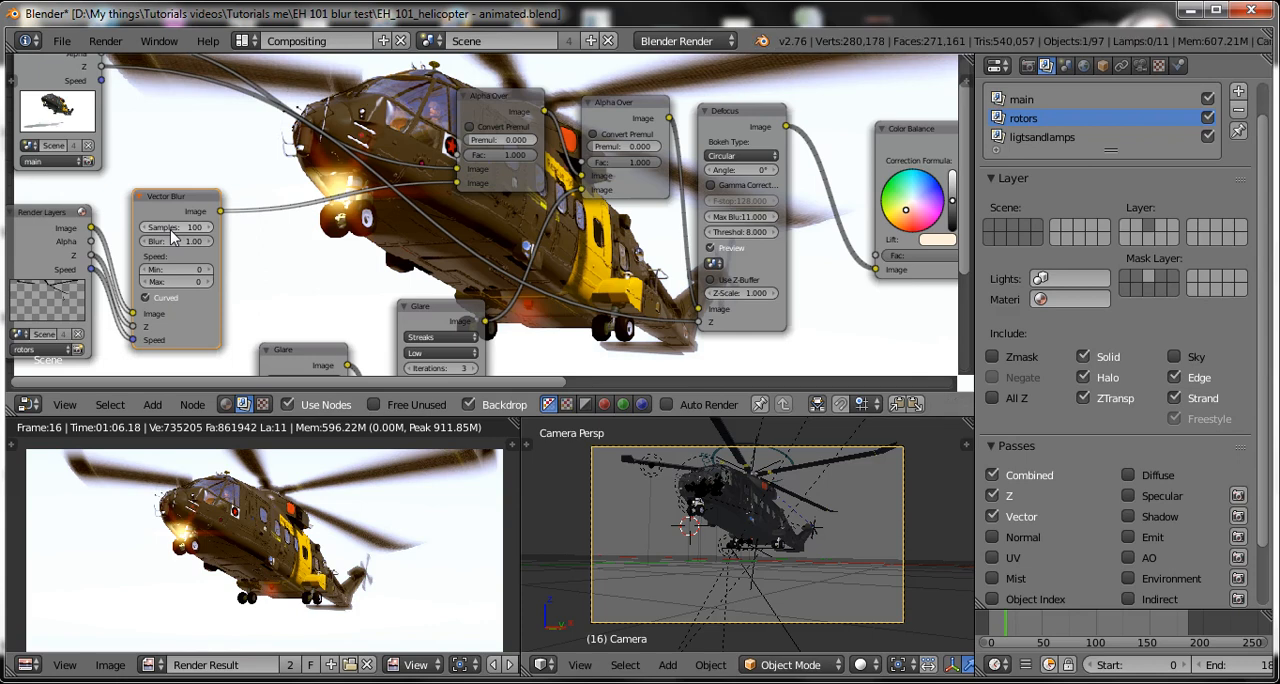
{"action": "left_click", "coordinate": [170, 229]}
{"action": "key", "text": "Return"}
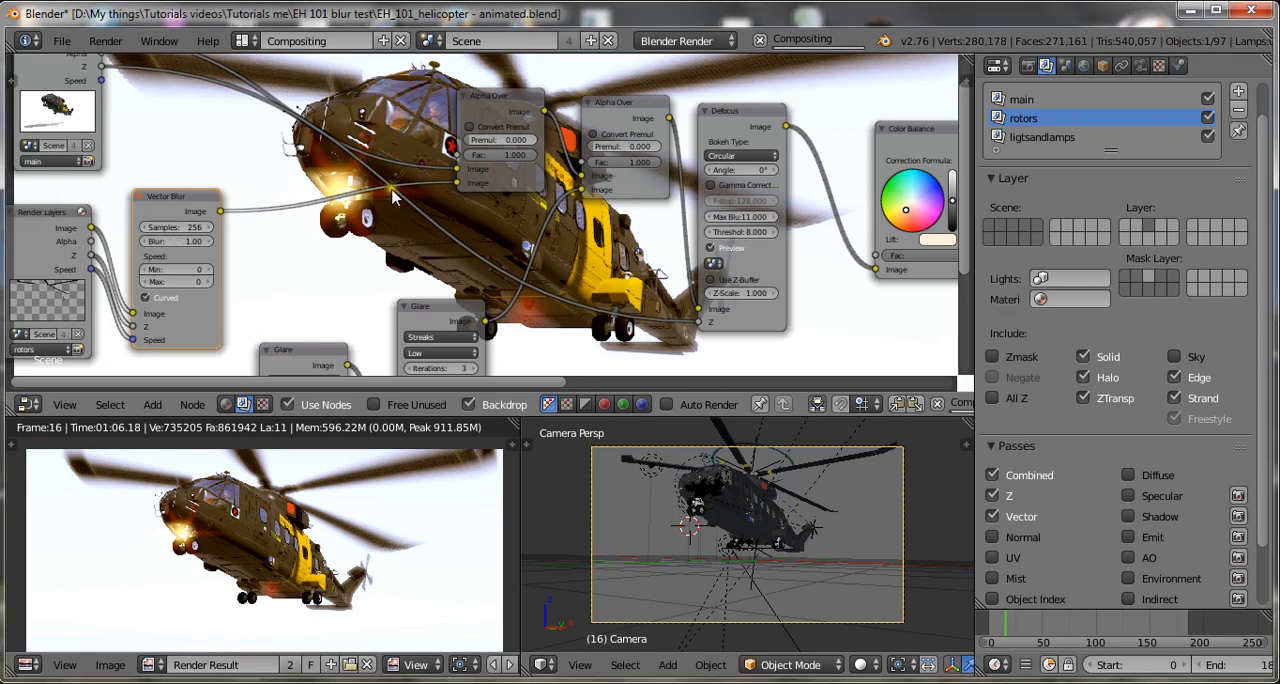
{"action": "key", "text": "ctrl+s"}
{"action": "left_click", "coordinate": [364, 256]}
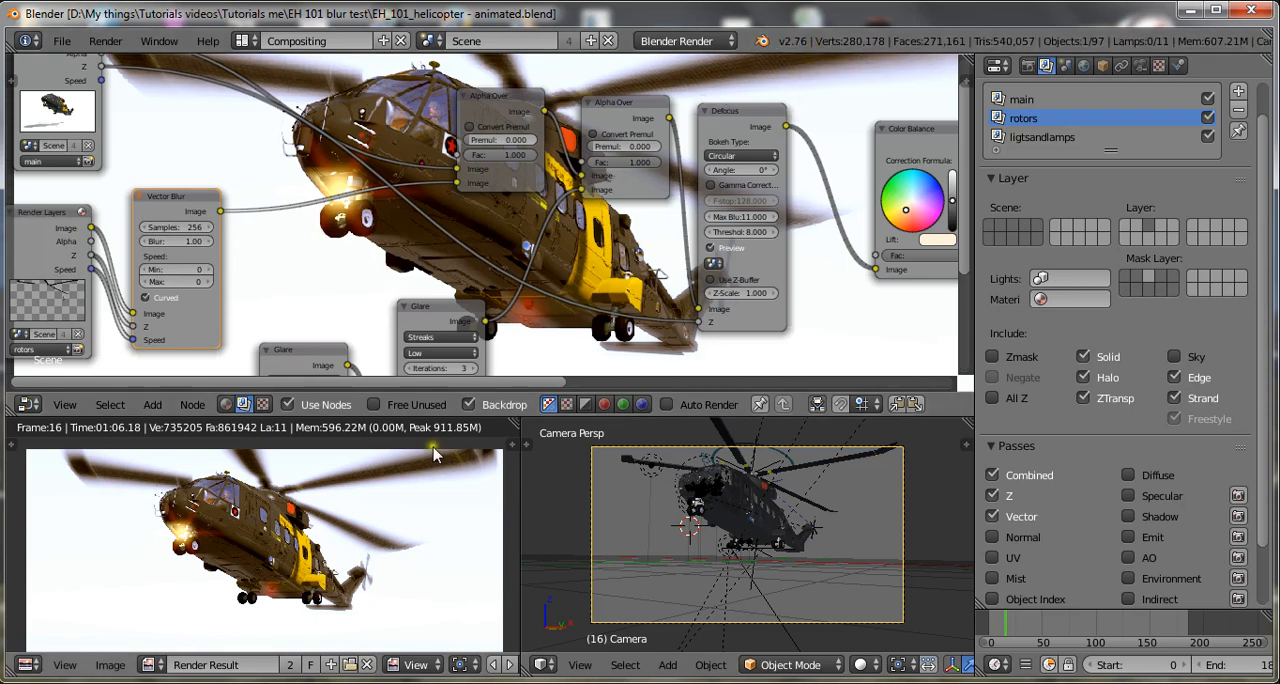
{"action": "scroll", "coordinate": [423, 491], "scroll_direction": "up", "scroll_amount": 5}
{"action": "scroll", "coordinate": [373, 552], "scroll_direction": "down", "scroll_amount": 5}
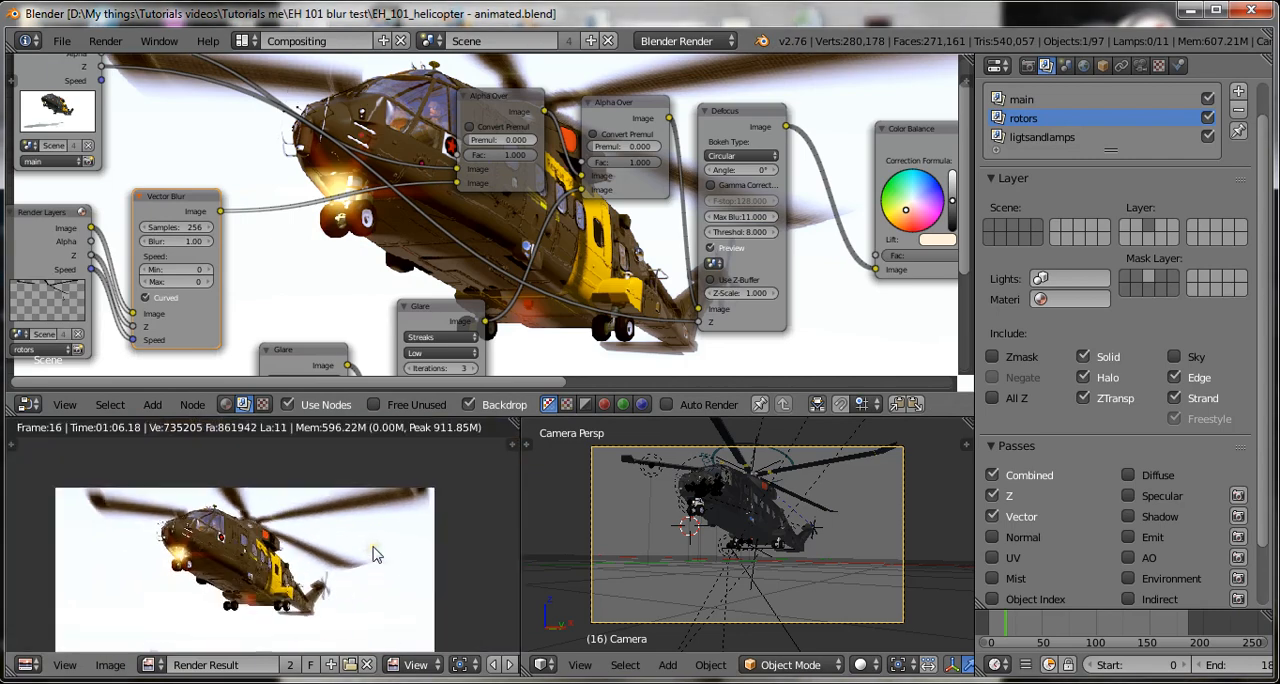
{"action": "scroll", "coordinate": [379, 557], "scroll_direction": "up", "scroll_amount": 1}
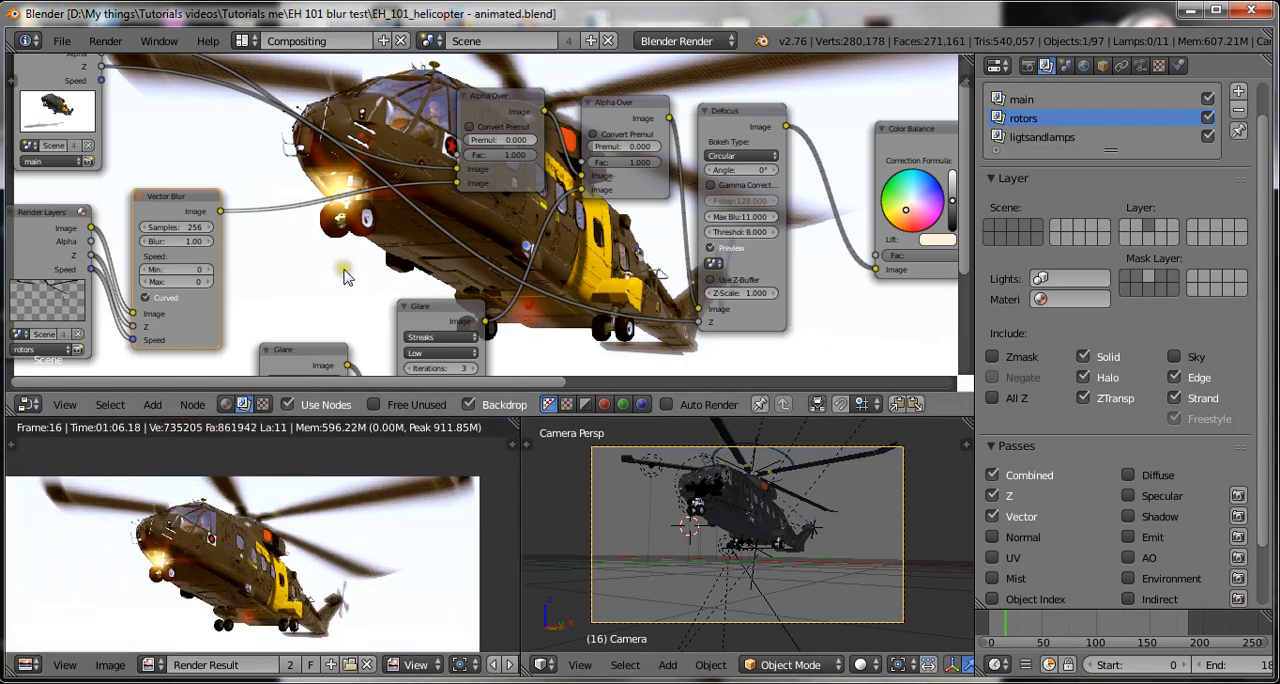
{"action": "middle_click_drag", "start_coordinate": [321, 258], "coordinate": [322, 233]}
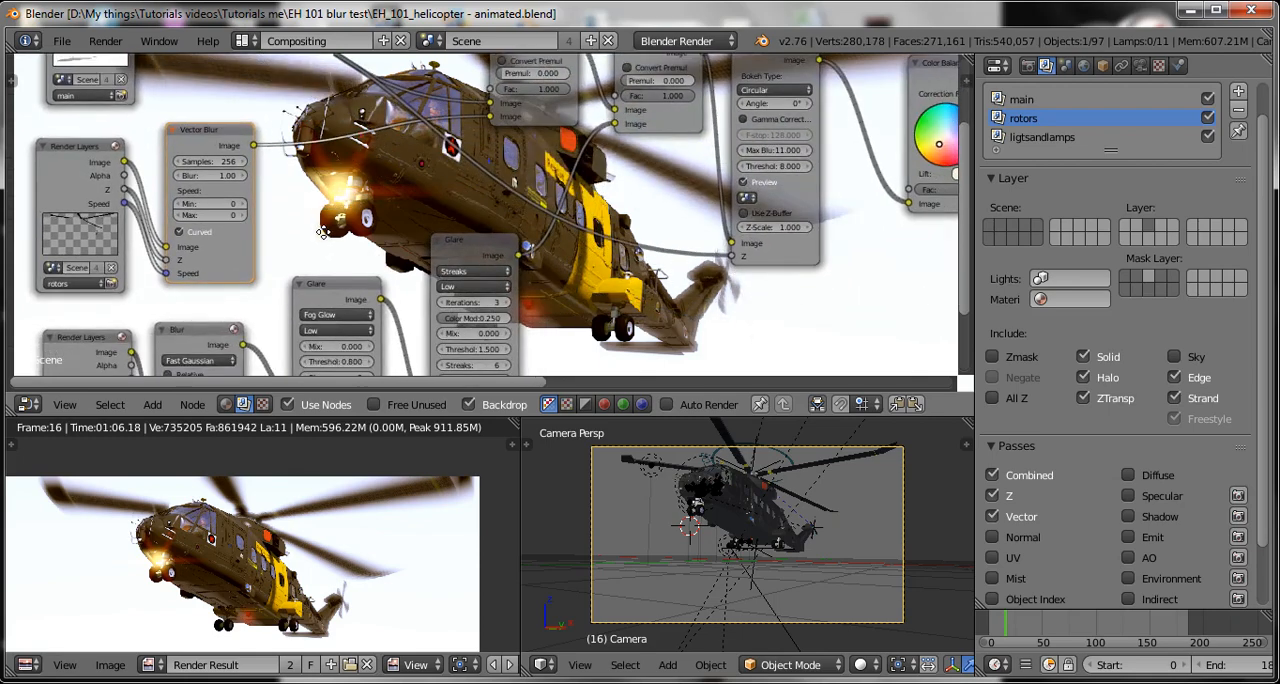
{"action": "scroll", "coordinate": [321, 232], "scroll_direction": "down", "scroll_amount": 1}
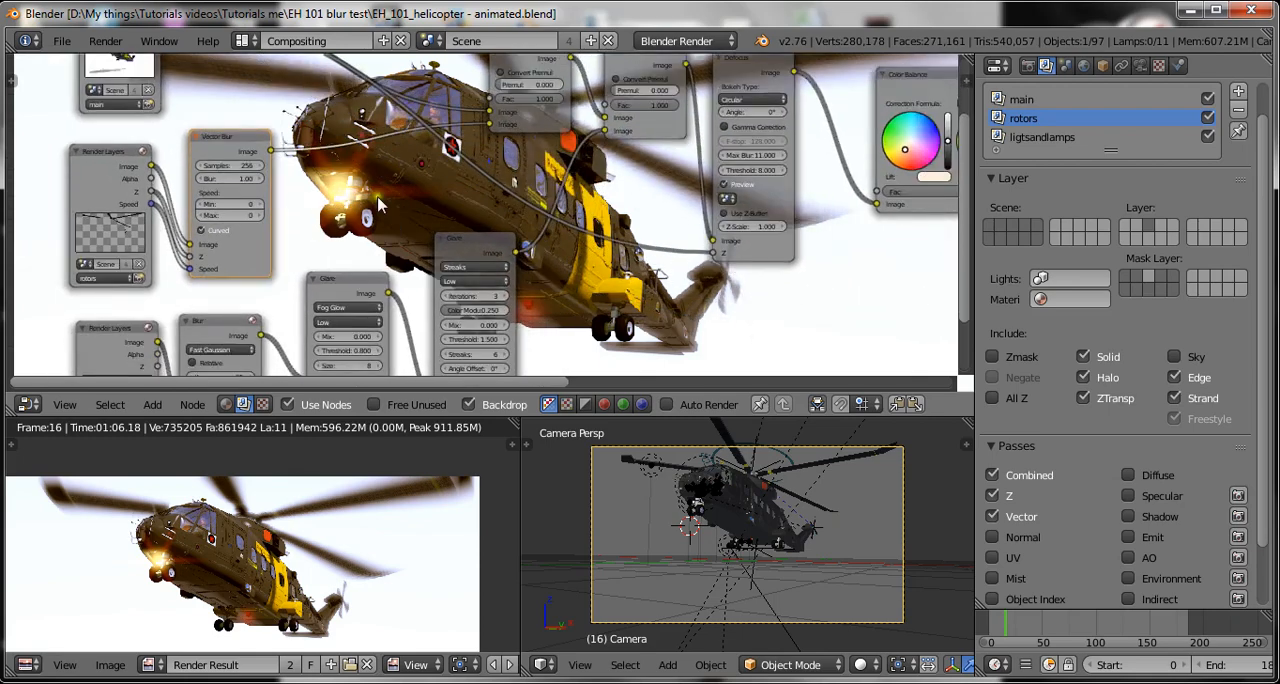
Select the main rotor blades in the camera view and save over the blend file.
{"action": "right_click", "coordinate": [820, 466]}
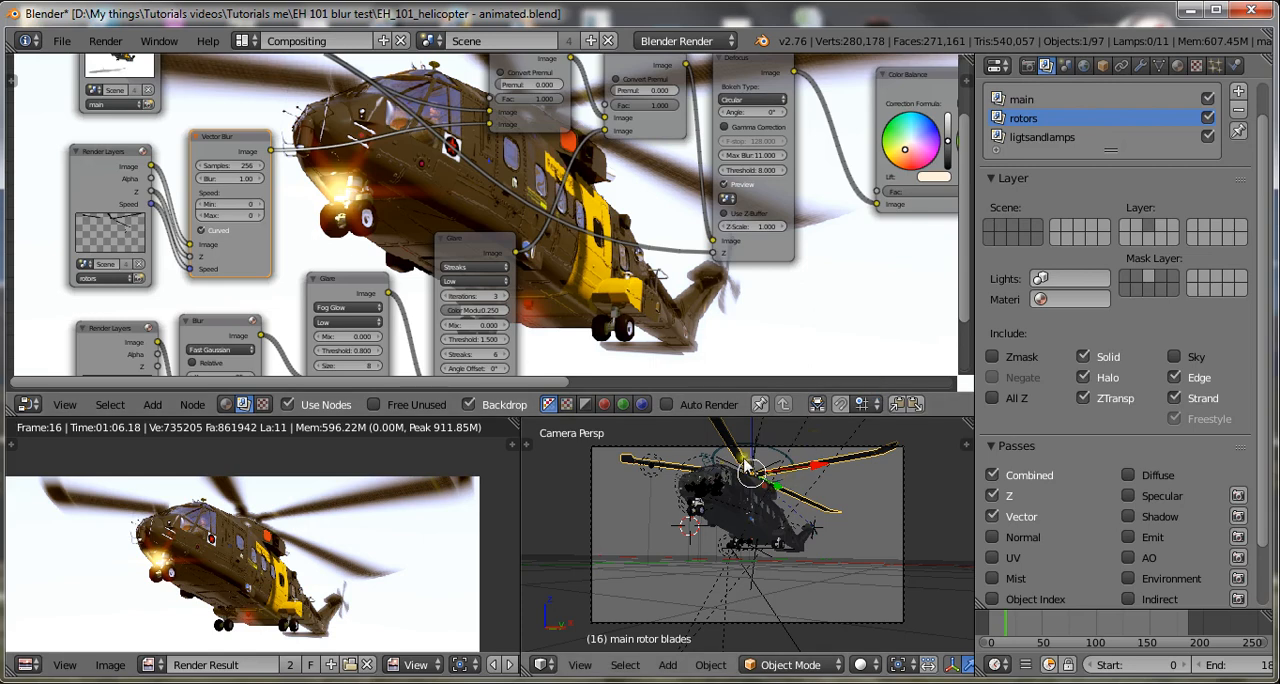
{"action": "key", "text": "ctrl+s"}
{"action": "left_click", "coordinate": [840, 292]}
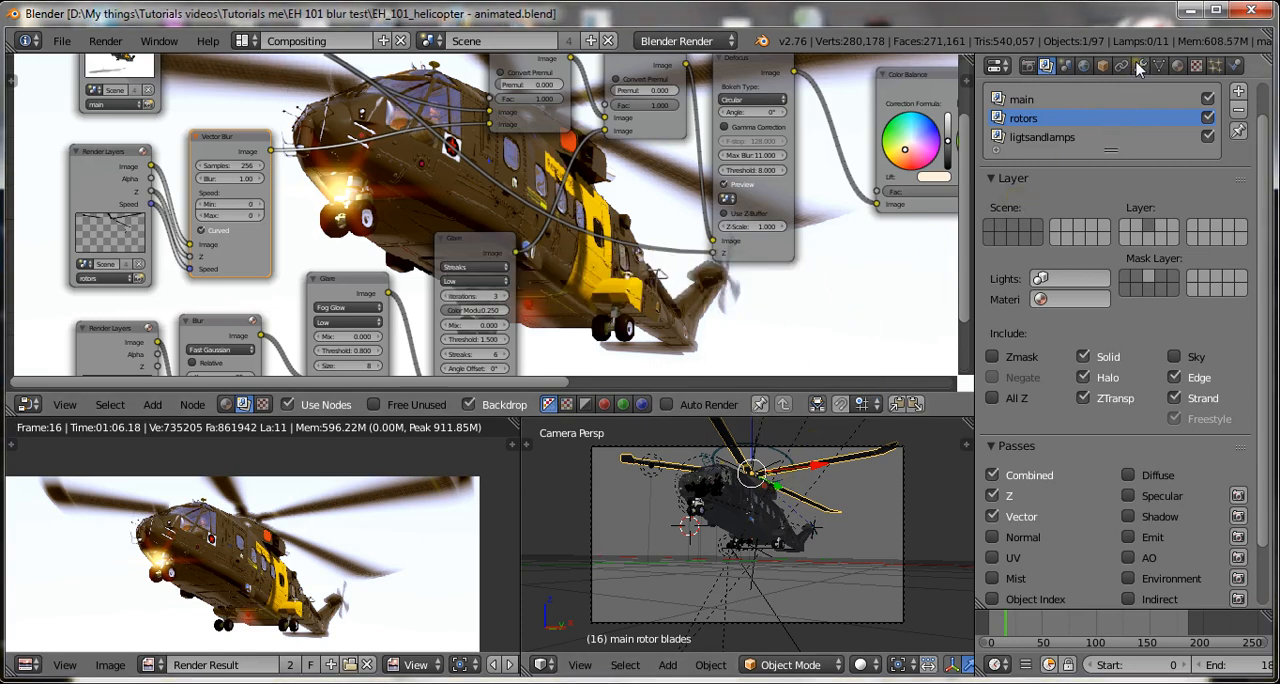
Expand Sampled Motion Blur in the render settings, try enabling it and switch it off again.
{"action": "left_click", "coordinate": [1027, 65]}
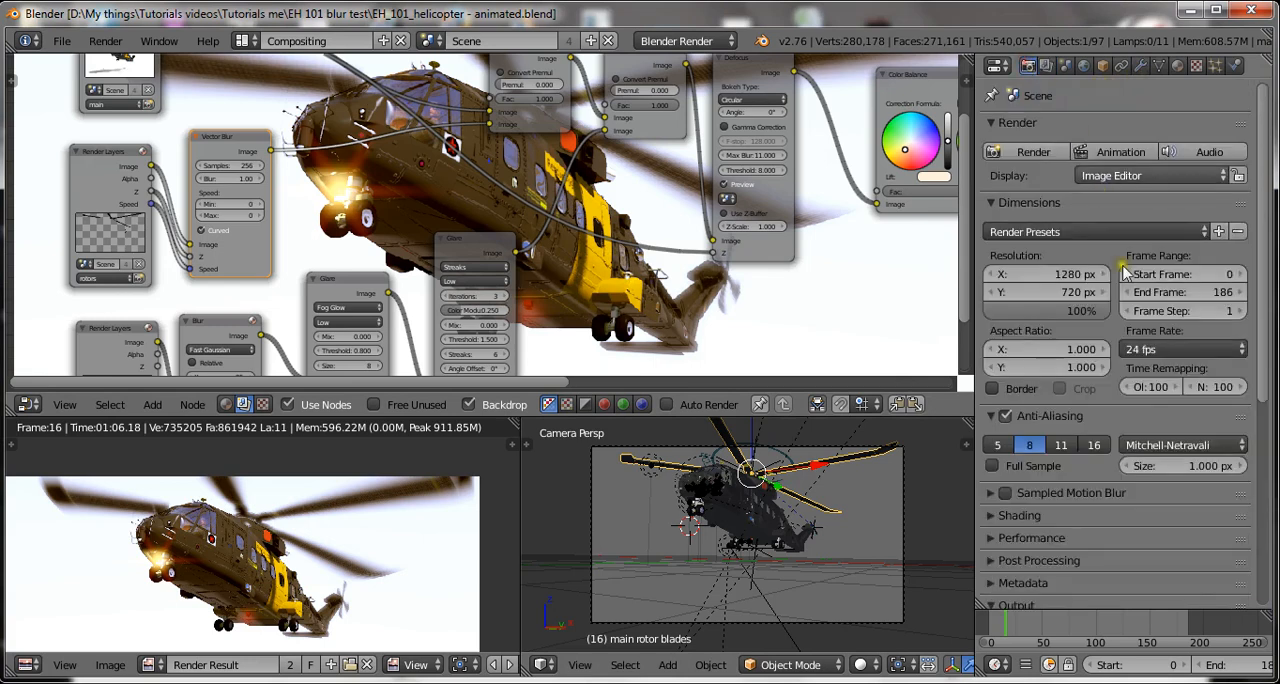
{"action": "scroll", "coordinate": [1123, 273], "scroll_direction": "down", "scroll_amount": 3}
{"action": "left_click", "coordinate": [989, 418]}
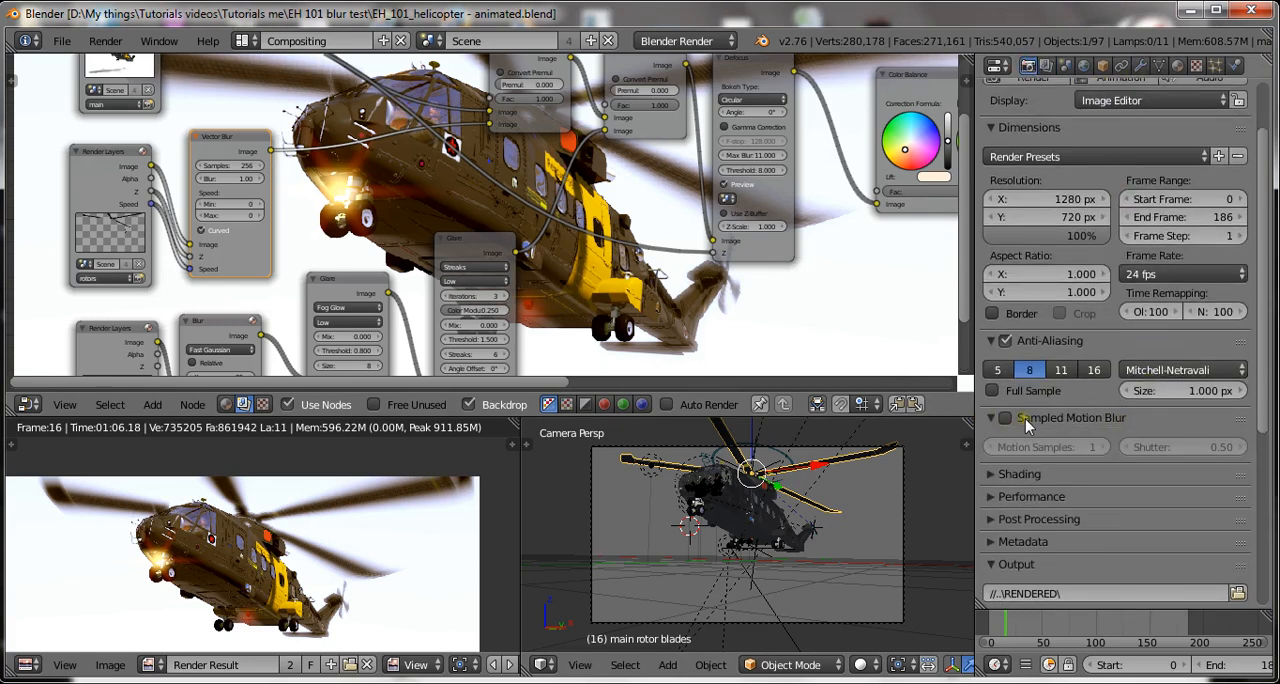
{"action": "left_click", "coordinate": [1005, 418]}
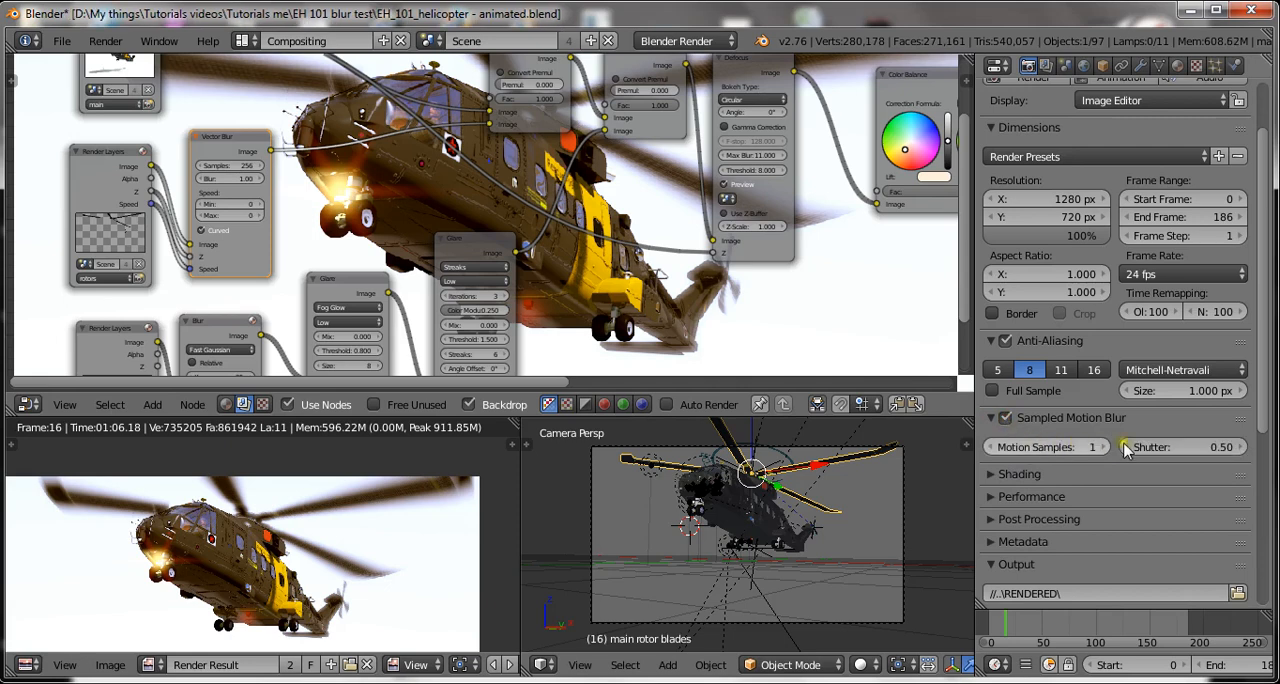
{"action": "left_click", "coordinate": [1005, 419]}
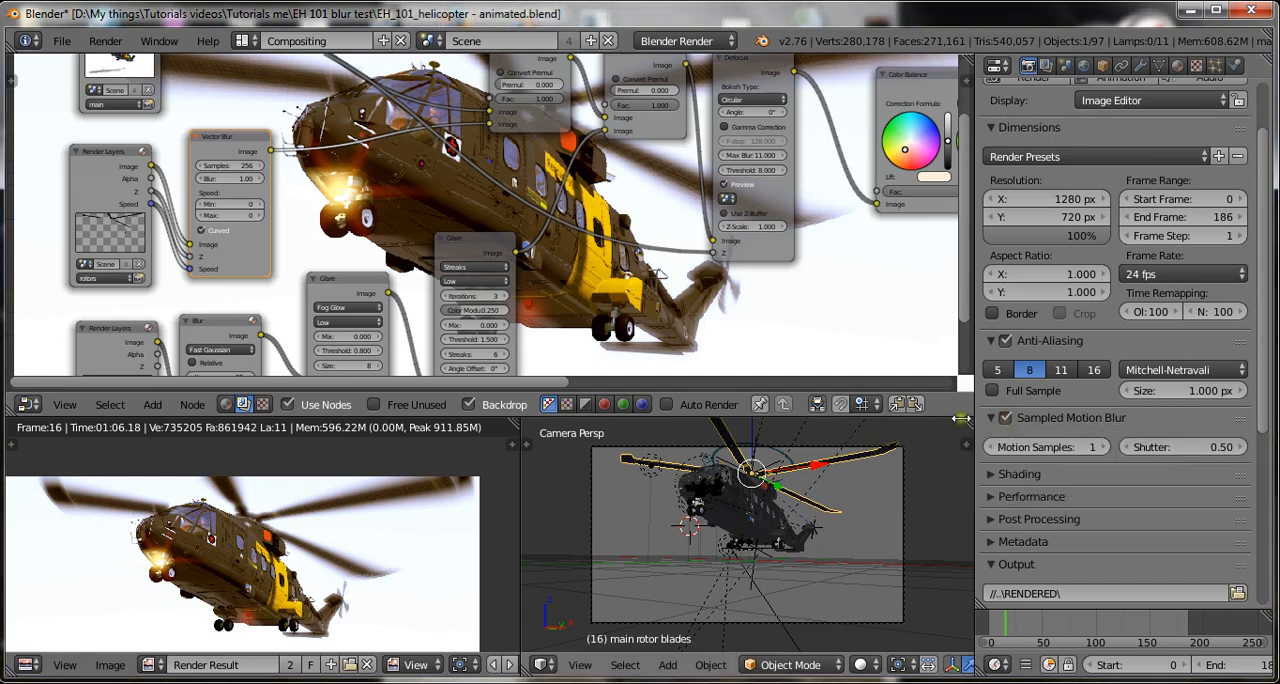
{"action": "left_click", "coordinate": [1005, 419]}
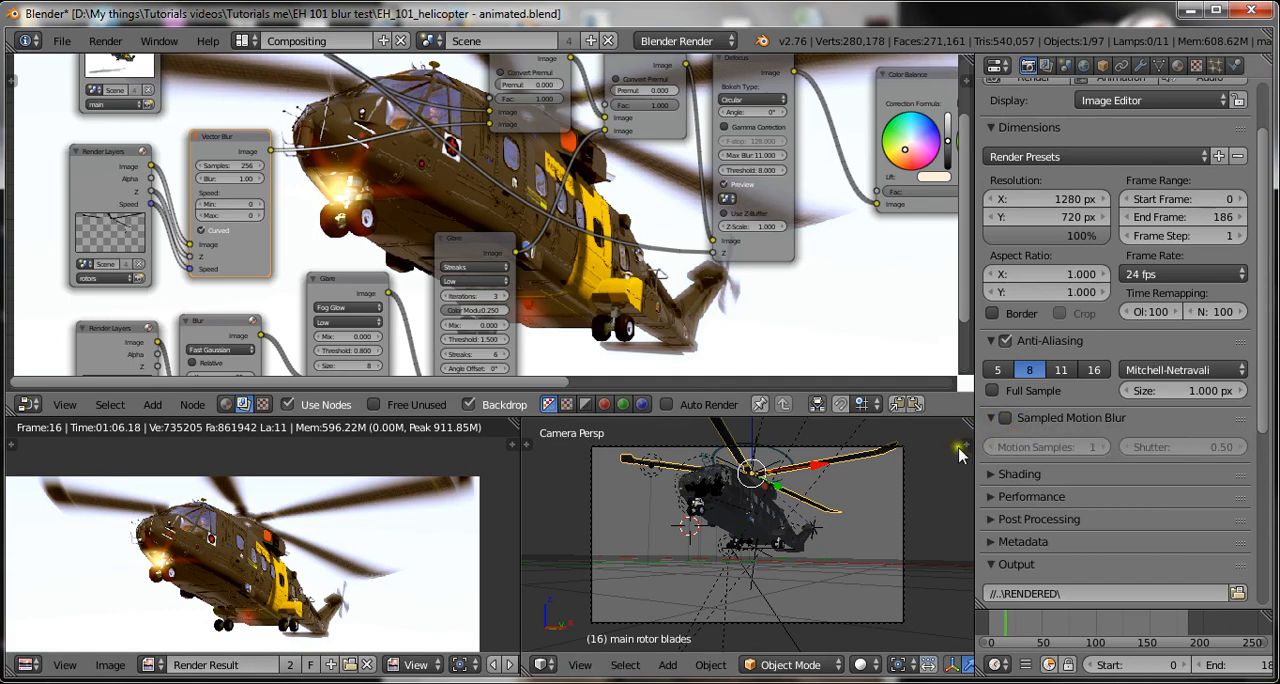
Save over EH_101_helicopter - animated.blend with the current render settings and recentre the render result.
{"action": "key", "text": "ctrl+s"}
{"action": "left_click", "coordinate": [775, 497]}
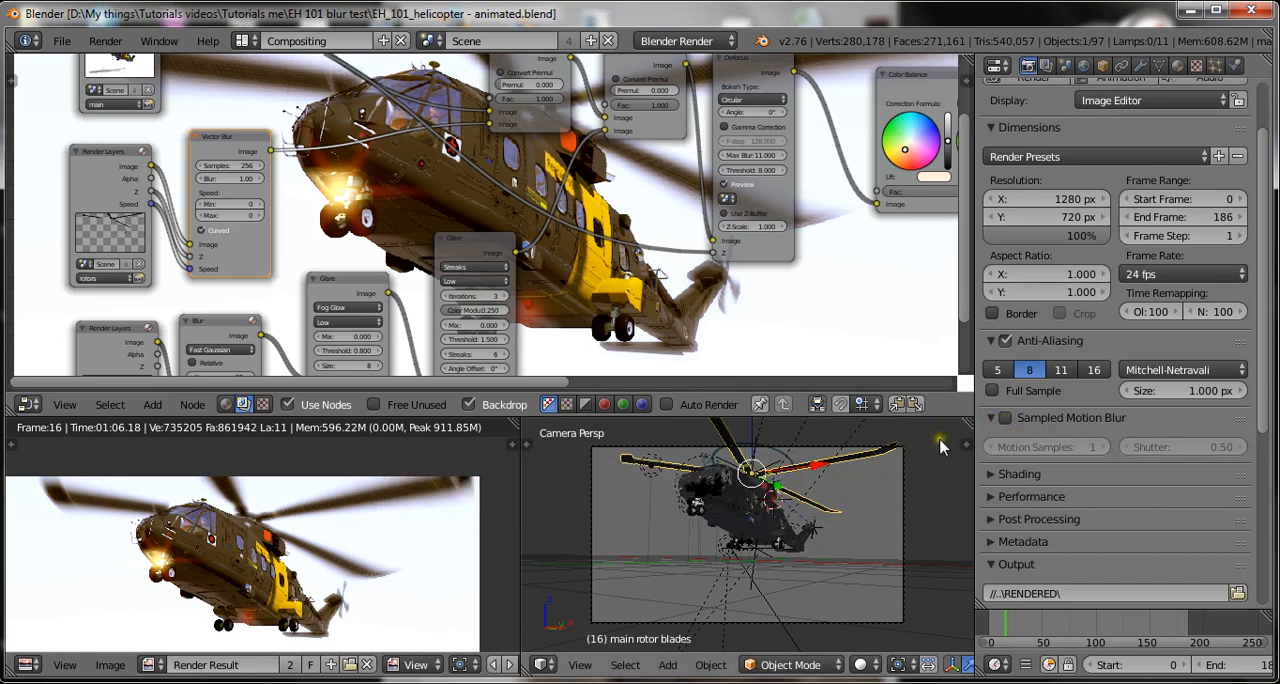
{"action": "key", "text": "ctrl+s"}
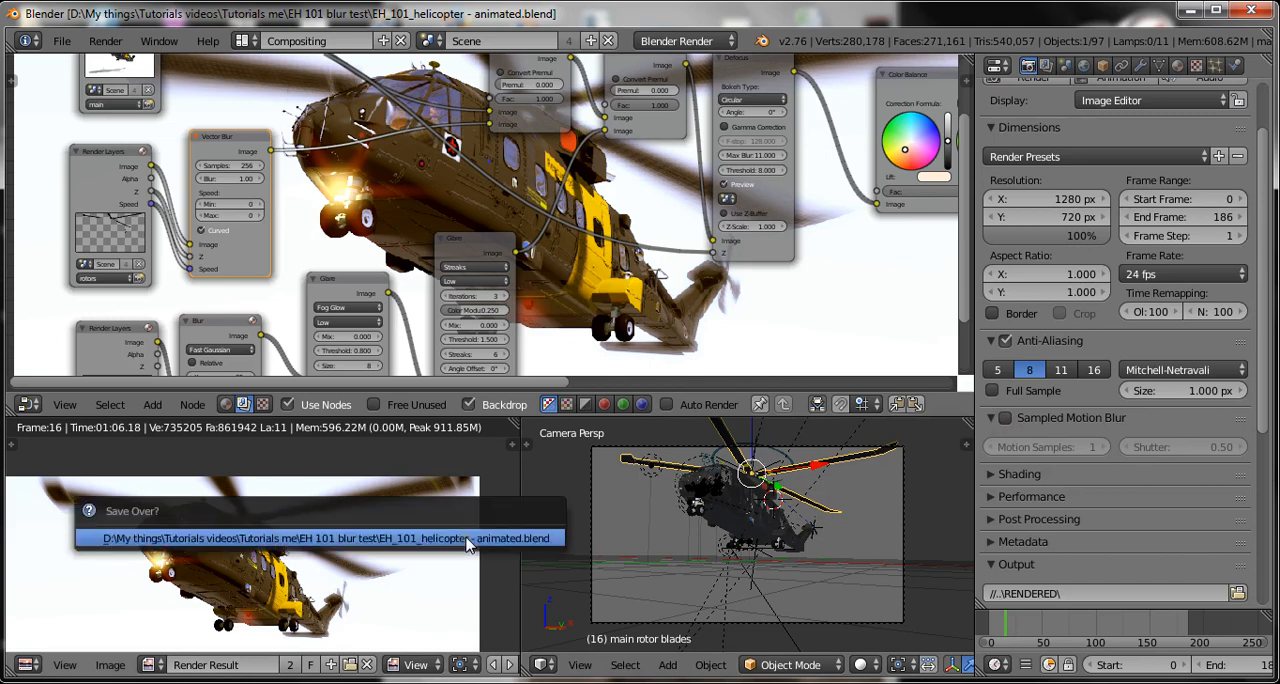
{"action": "left_click", "coordinate": [465, 533]}
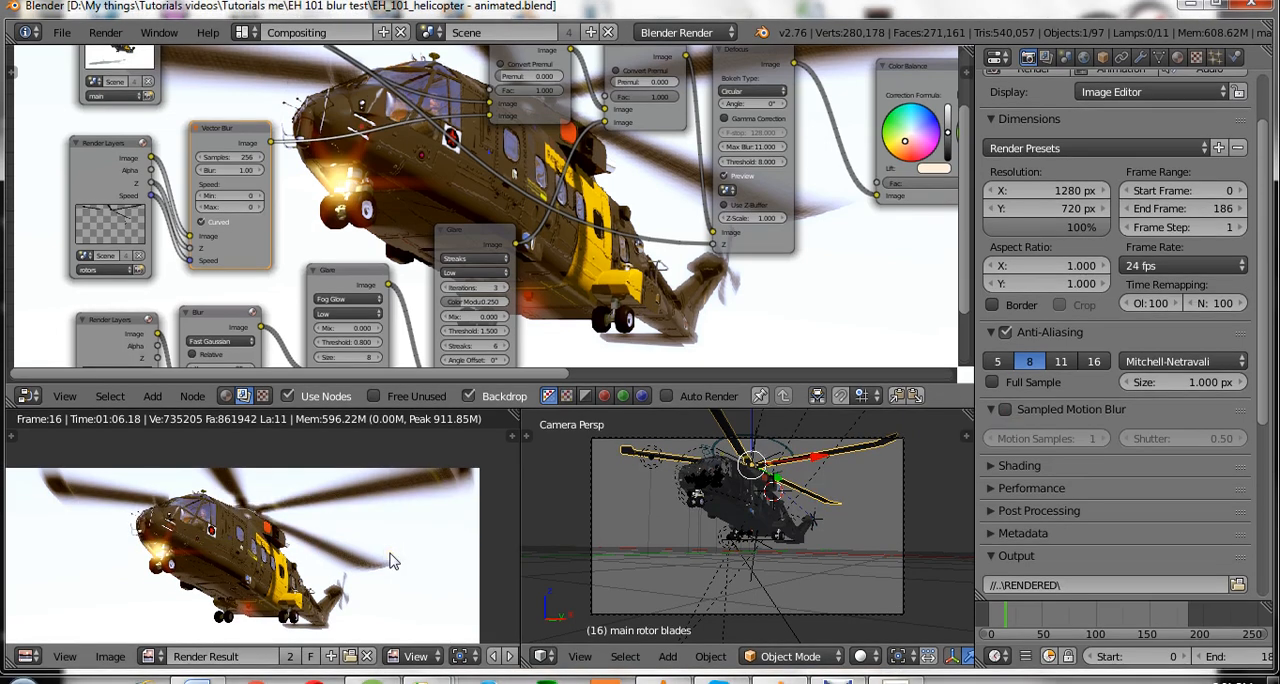
{"action": "middle_click_drag", "start_coordinate": [390, 560], "coordinate": [372, 524]}
{"action": "key", "text": "ctrl+s"}
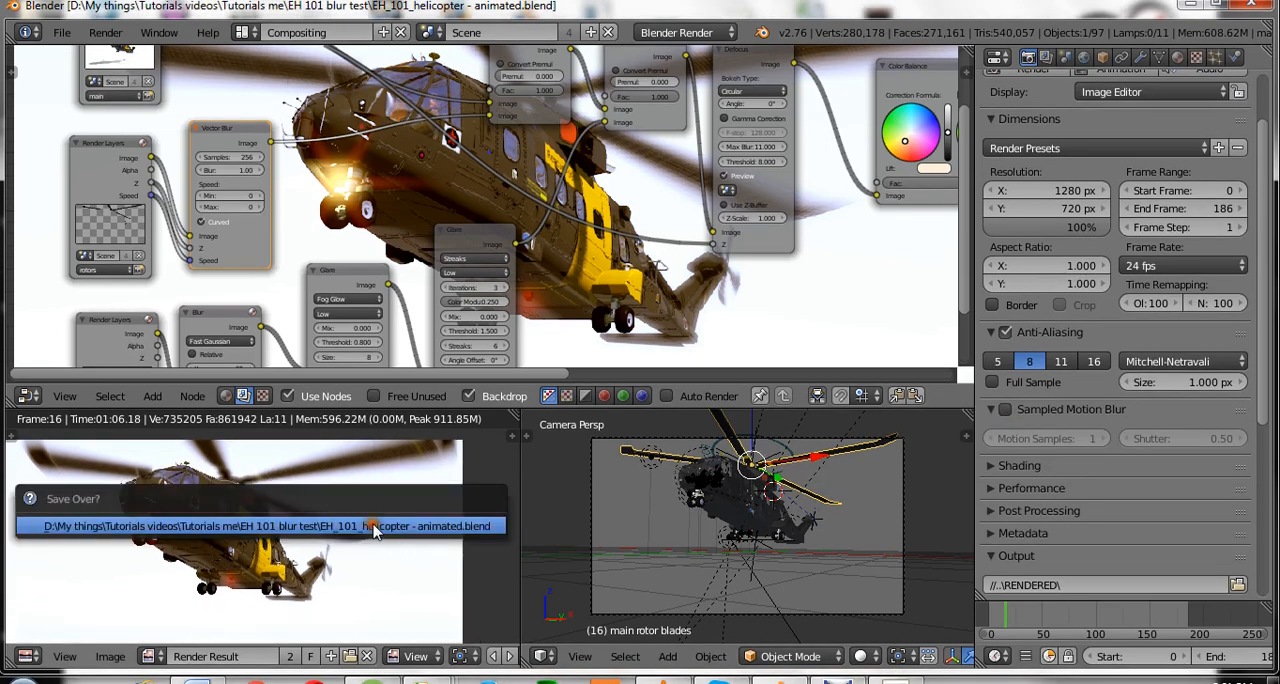
{"action": "left_click", "coordinate": [372, 524]}
Move the Defocus node slightly closer to the Color Balance node and save over the blend file.
{"action": "scroll", "coordinate": [754, 258], "scroll_direction": "down", "scroll_amount": 4}
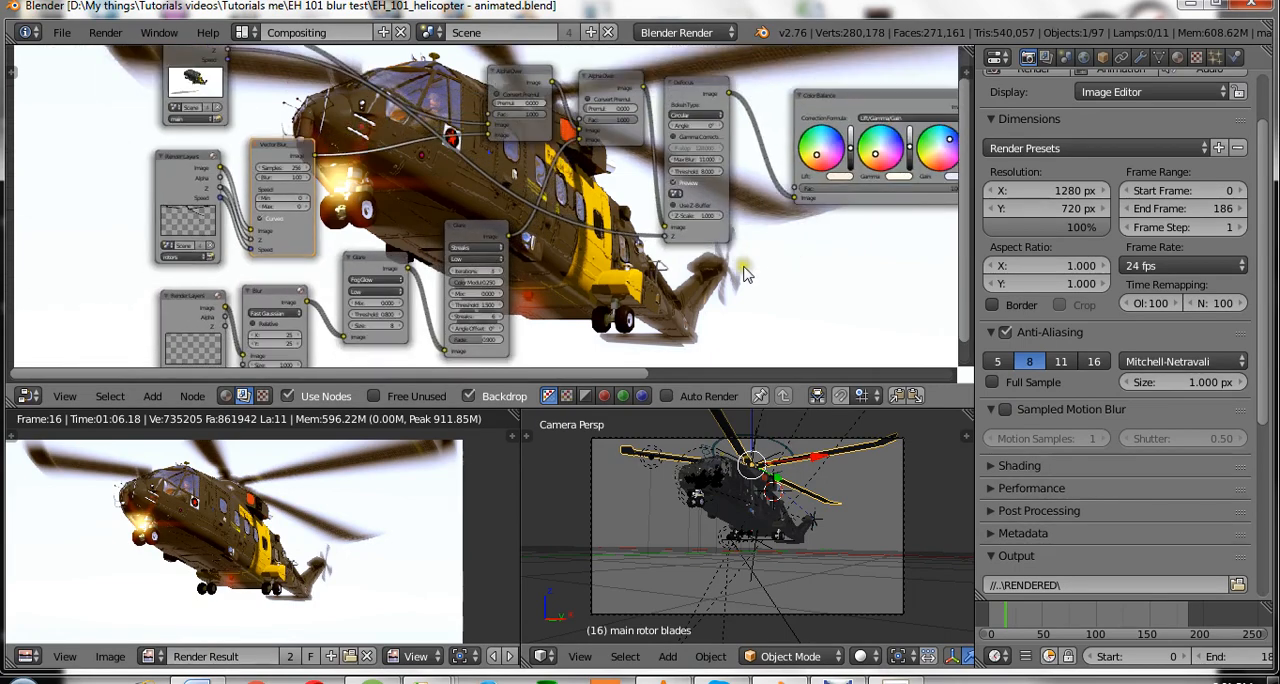
{"action": "middle_click_drag", "start_coordinate": [742, 264], "coordinate": [670, 248]}
{"action": "scroll", "coordinate": [670, 248], "scroll_direction": "up", "scroll_amount": 2}
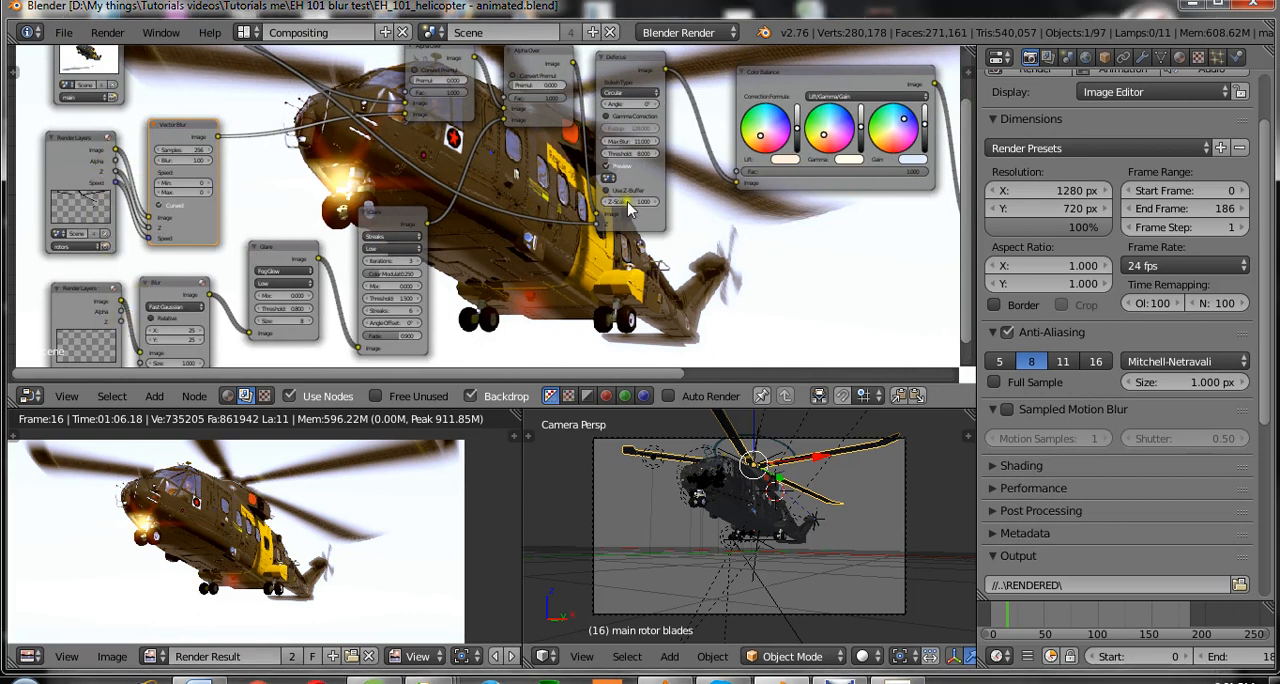
{"action": "scroll", "coordinate": [660, 174], "scroll_direction": "down", "scroll_amount": 1}
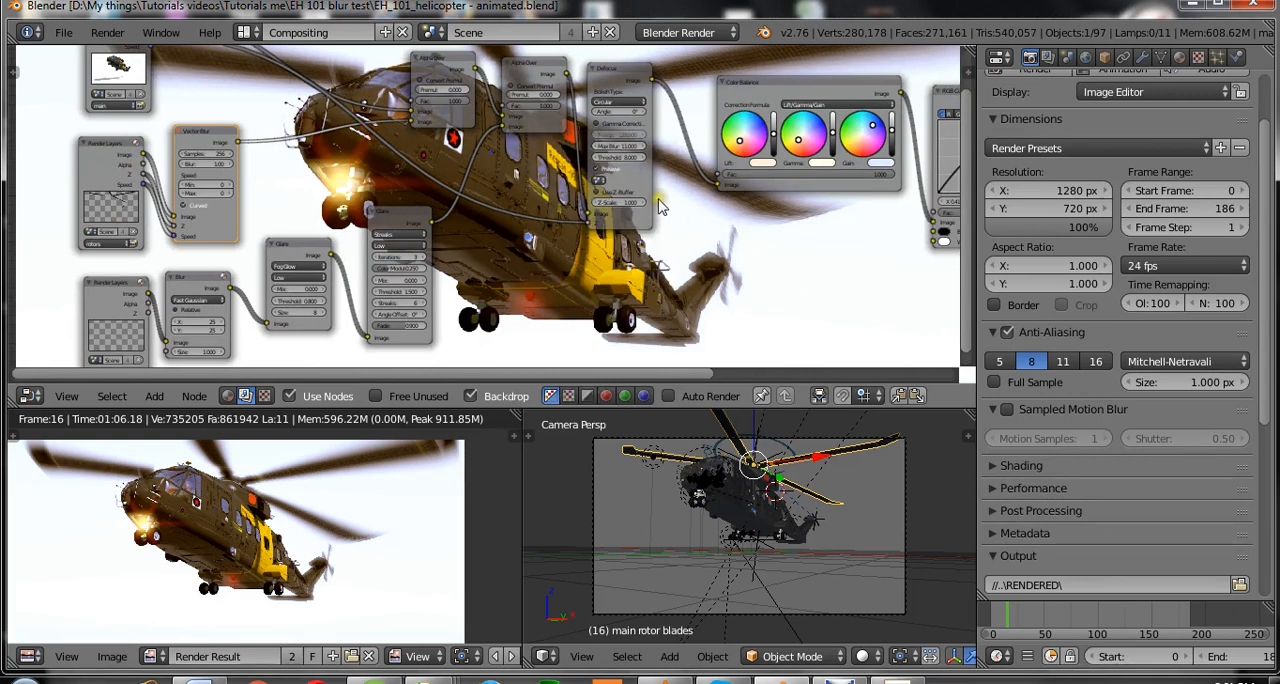
{"action": "left_click", "coordinate": [644, 182]}
{"action": "left_click_drag", "start_coordinate": [644, 182], "coordinate": [670, 166]}
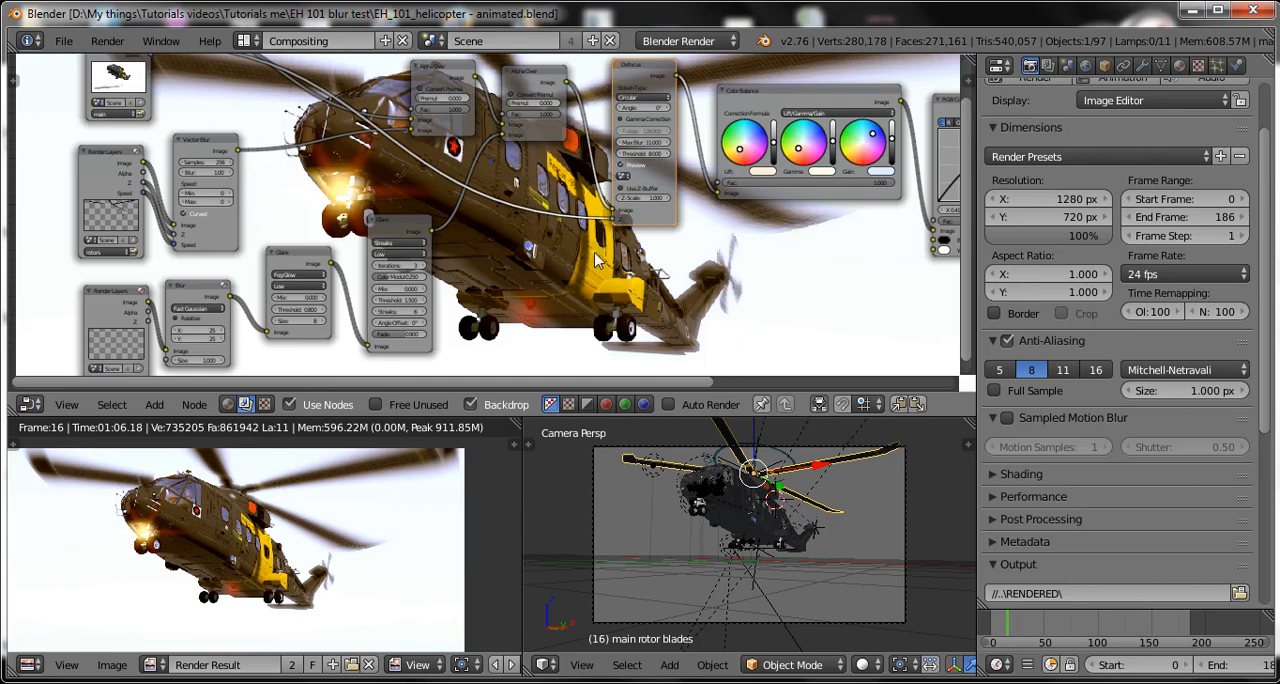
{"action": "scroll", "coordinate": [430, 175], "scroll_direction": "down", "scroll_amount": 1}
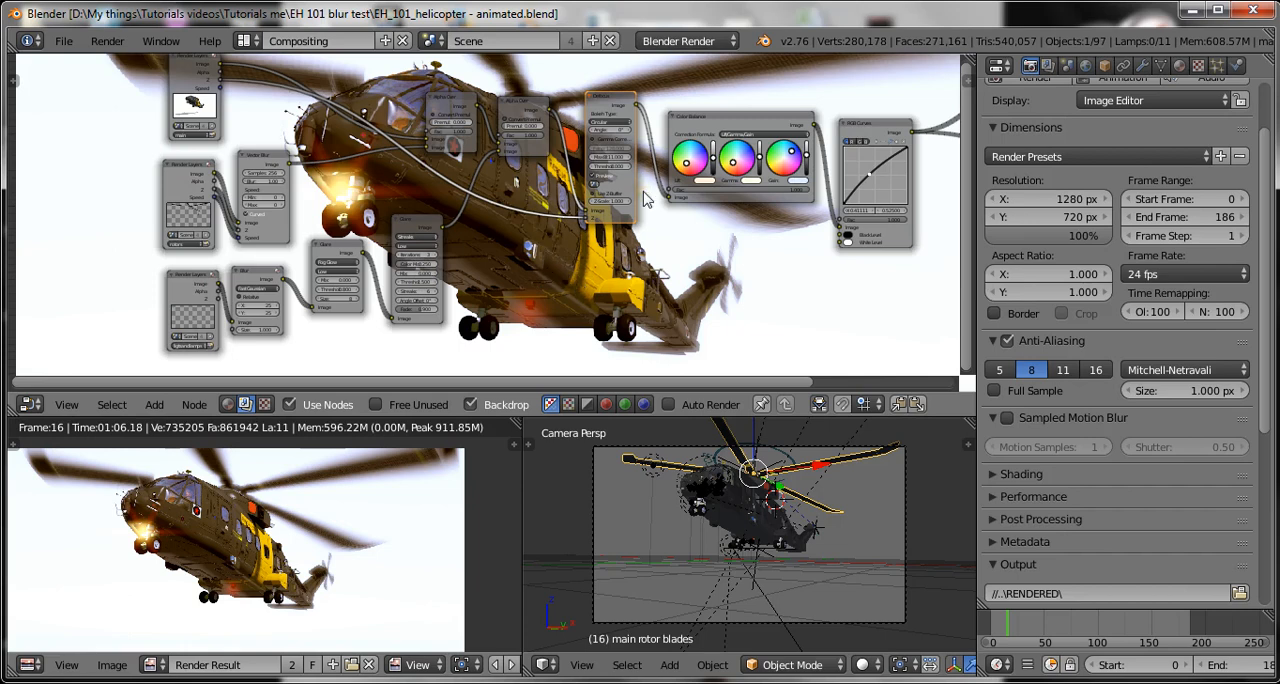
{"action": "key", "text": "ctrl+s"}
{"action": "left_click", "coordinate": [588, 300]}
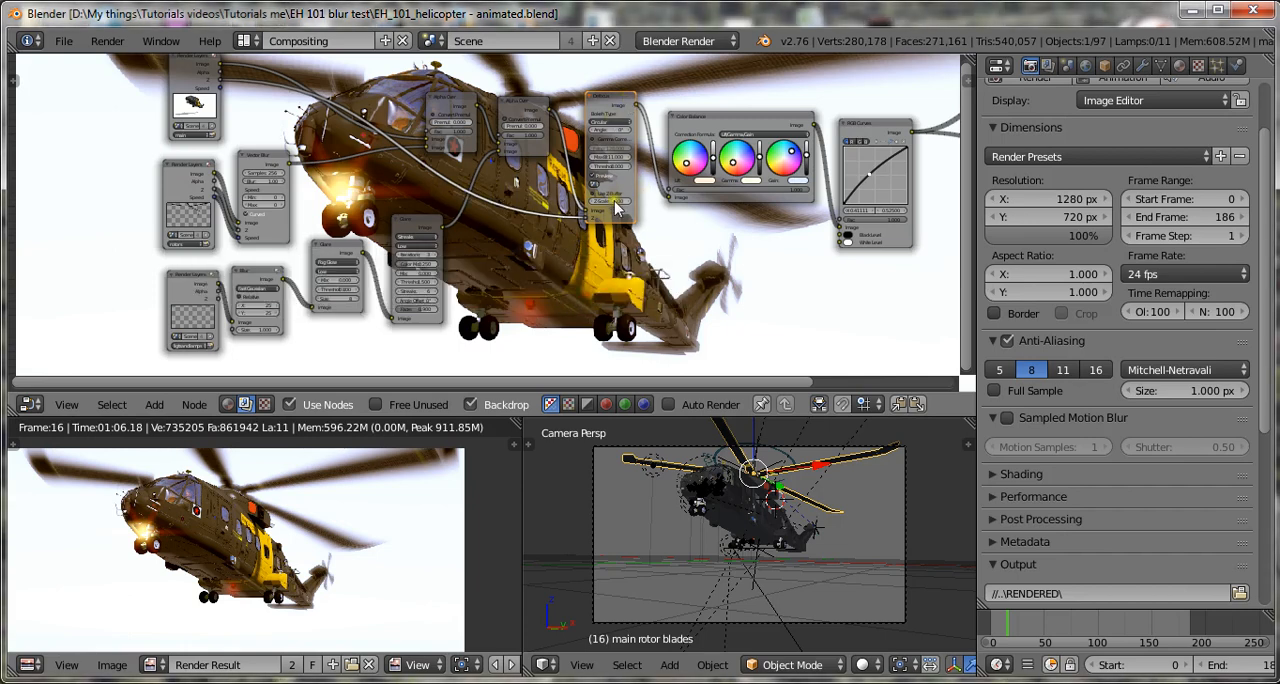
Add a Math converter node and place it below the Alpha Over nodes, beside the Streaks Glare node.
{"action": "scroll", "coordinate": [606, 300], "scroll_direction": "up", "scroll_amount": 1}
{"action": "key", "text": "shift+a"}
{"action": "mouse_move", "coordinate": [530, 250]}
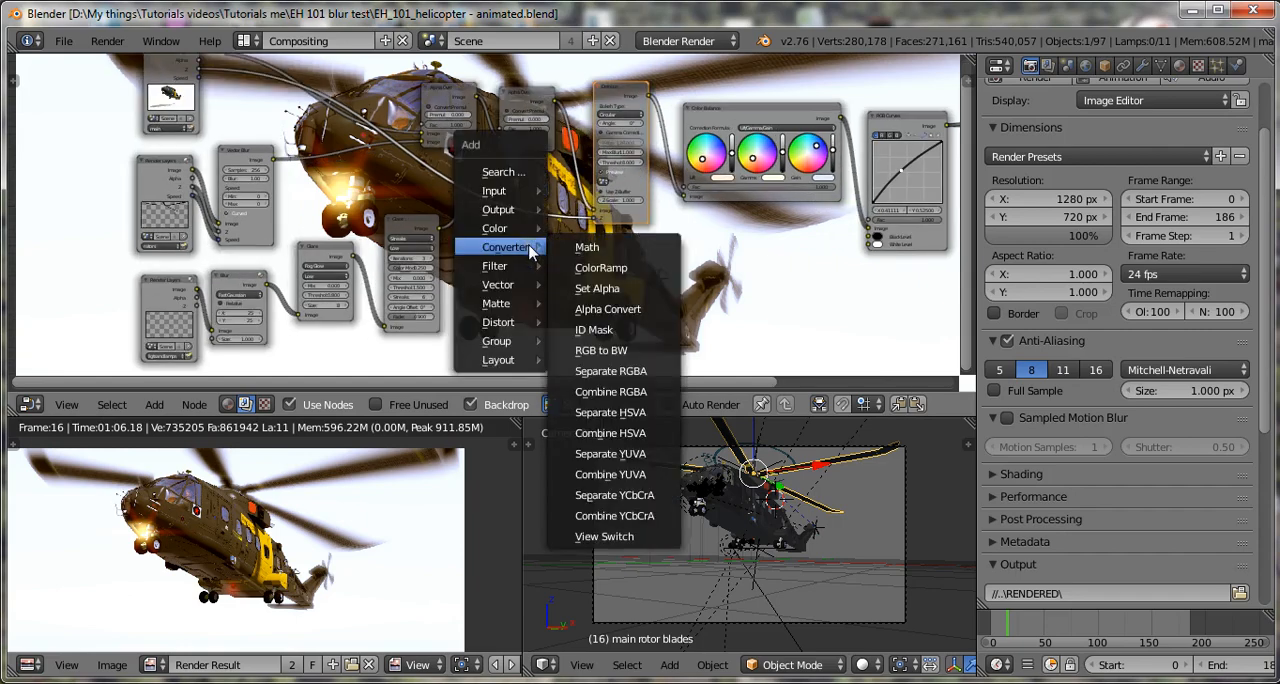
{"action": "left_click", "coordinate": [585, 247]}
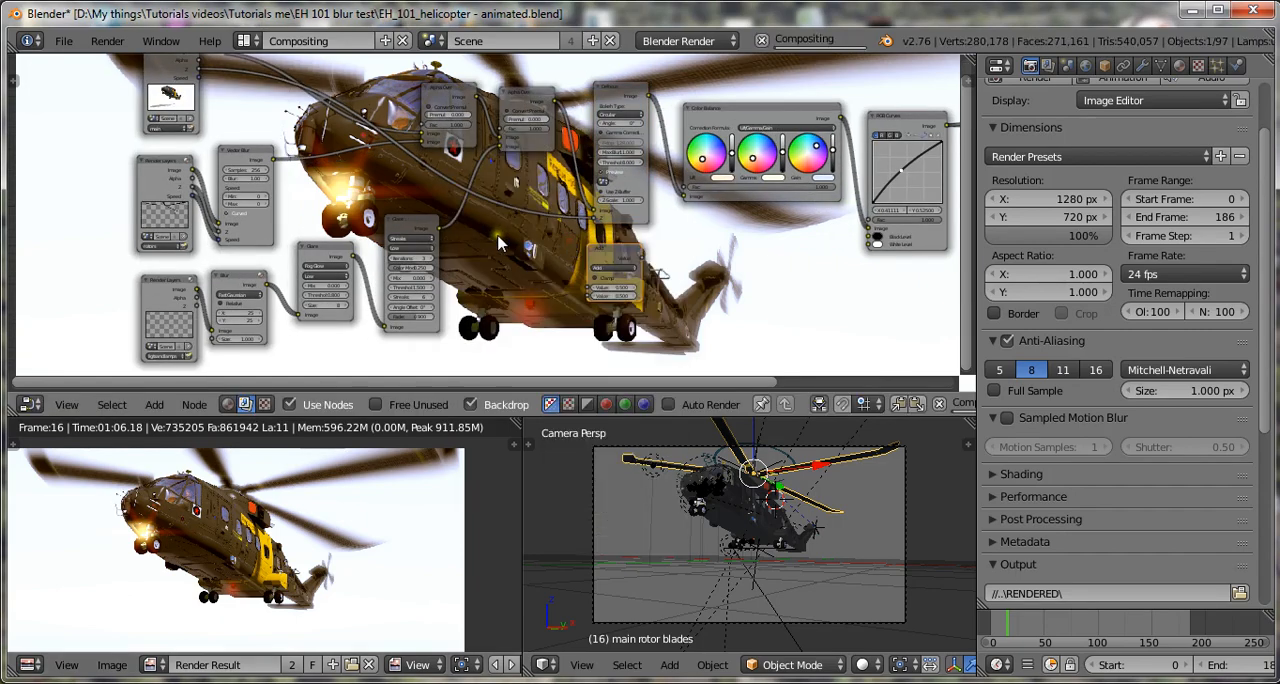
{"action": "scroll", "coordinate": [560, 265], "scroll_direction": "up", "scroll_amount": 2}
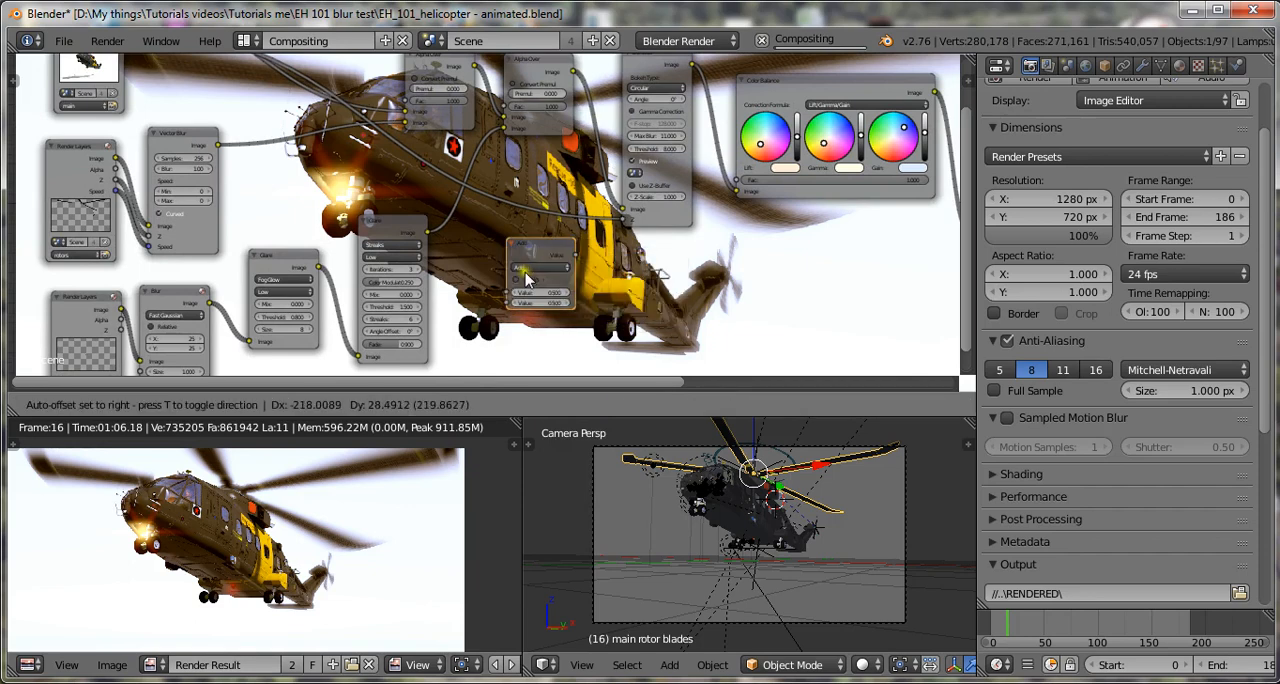
{"action": "left_click", "coordinate": [481, 269]}
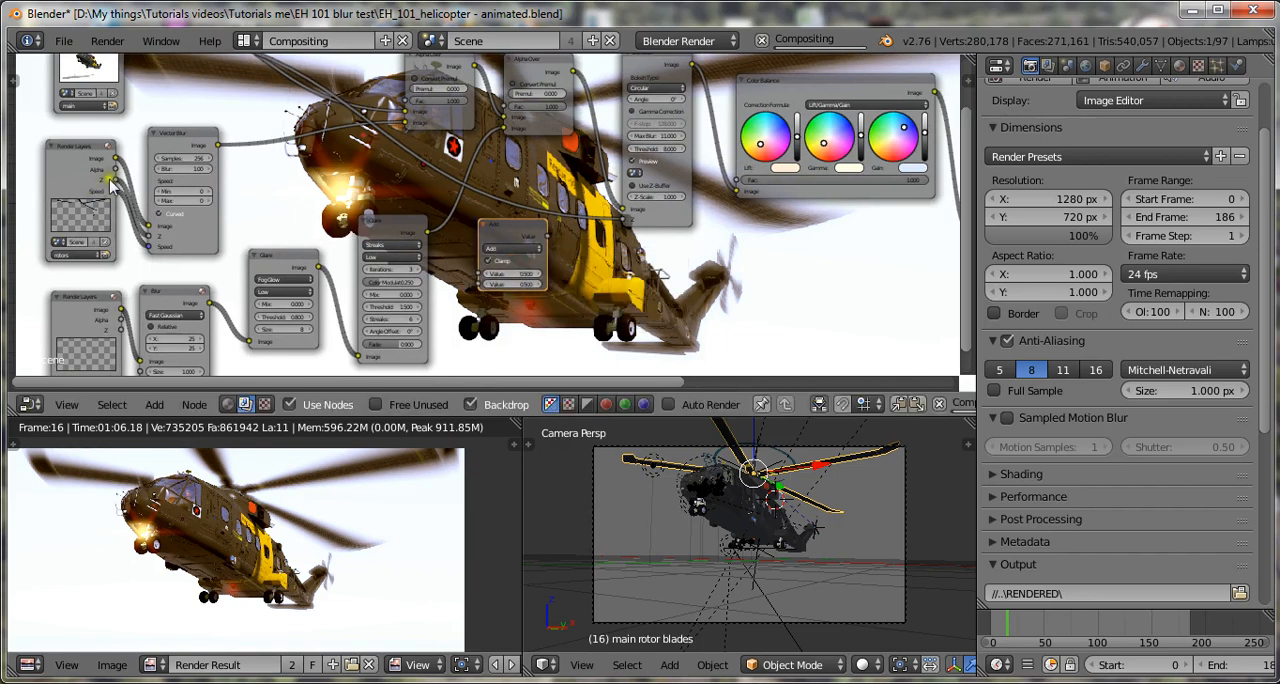
Connect the Z outputs of the rotor and bottom Render Layers nodes to the Math node's two value inputs, and save over the blend file.
{"action": "left_click_drag", "start_coordinate": [115, 181], "coordinate": [481, 273]}
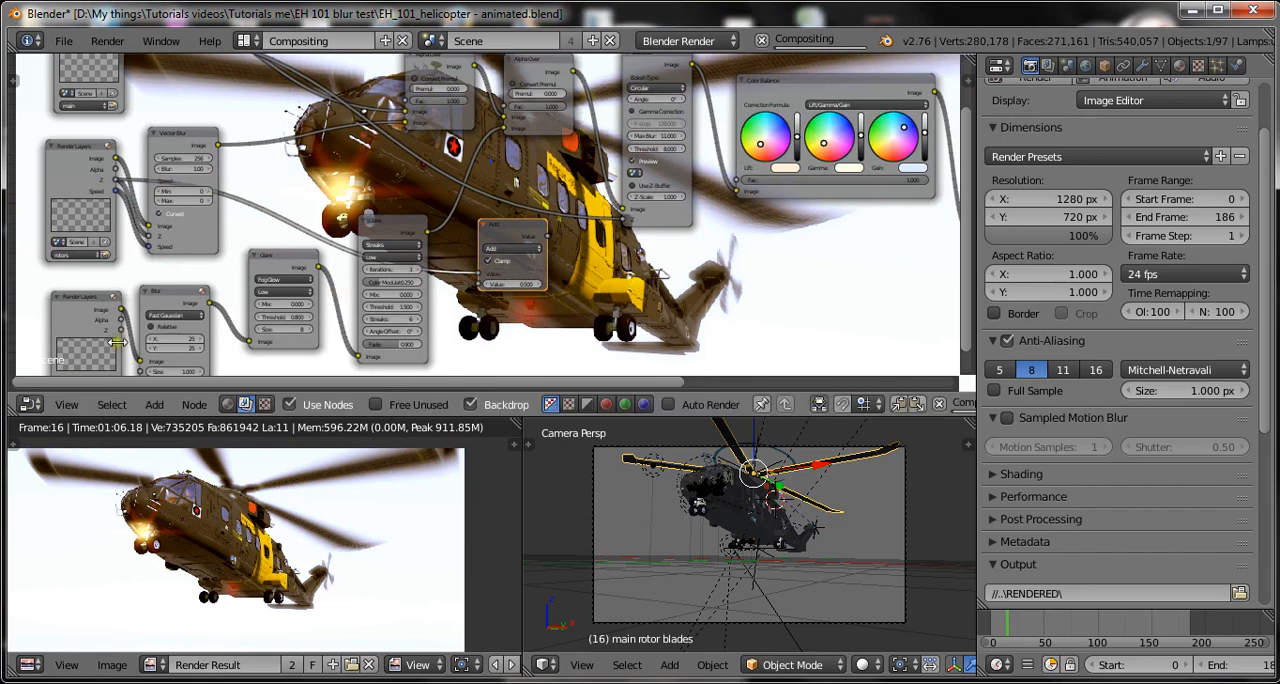
{"action": "left_click_drag", "start_coordinate": [121, 330], "coordinate": [482, 289]}
{"action": "scroll", "coordinate": [676, 285], "scroll_direction": "up", "scroll_amount": 1}
{"action": "key", "text": "ctrl+s"}
{"action": "left_click", "coordinate": [674, 278]}
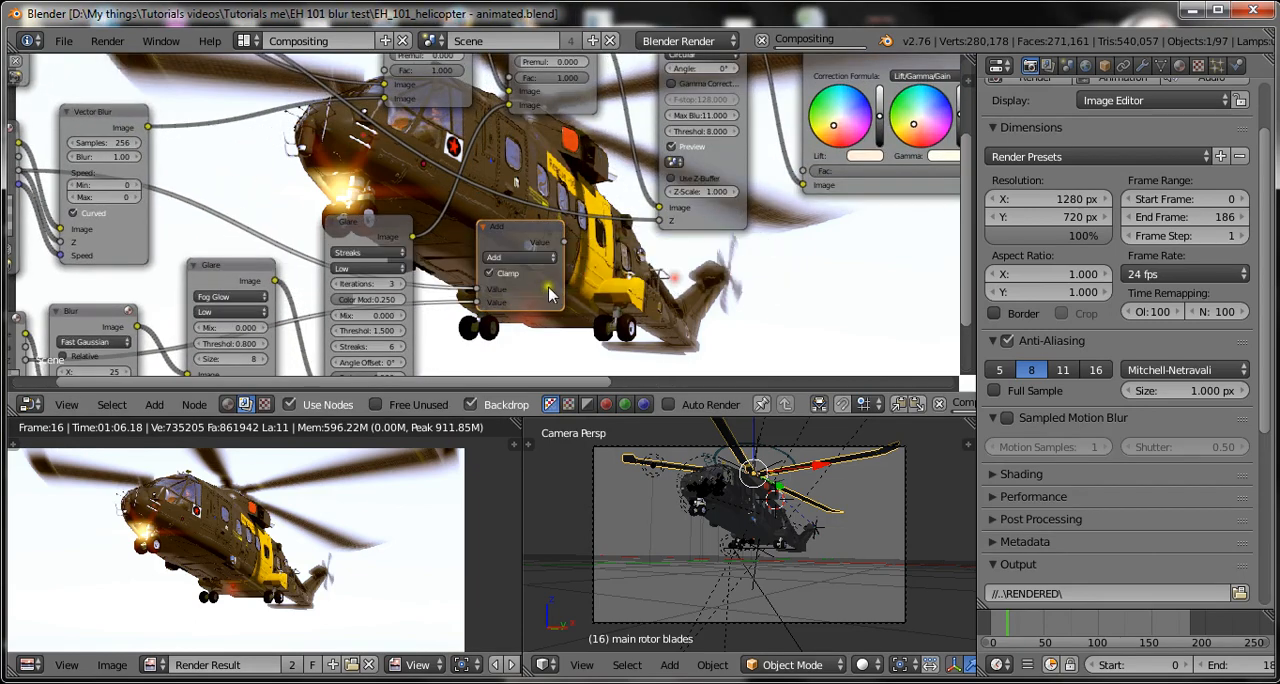
Disconnect the Composite node from the RGB Curves output and place the Math node directly below the Defocus node.
{"action": "scroll", "coordinate": [545, 288], "scroll_direction": "up", "scroll_amount": 2}
{"action": "scroll", "coordinate": [545, 288], "scroll_direction": "down", "scroll_amount": 2}
{"action": "left_click_drag", "start_coordinate": [540, 245], "coordinate": [525, 265]}
{"action": "scroll", "coordinate": [672, 237], "scroll_direction": "down", "scroll_amount": 1}
{"action": "scroll", "coordinate": [672, 237], "scroll_direction": "down", "scroll_amount": 3}
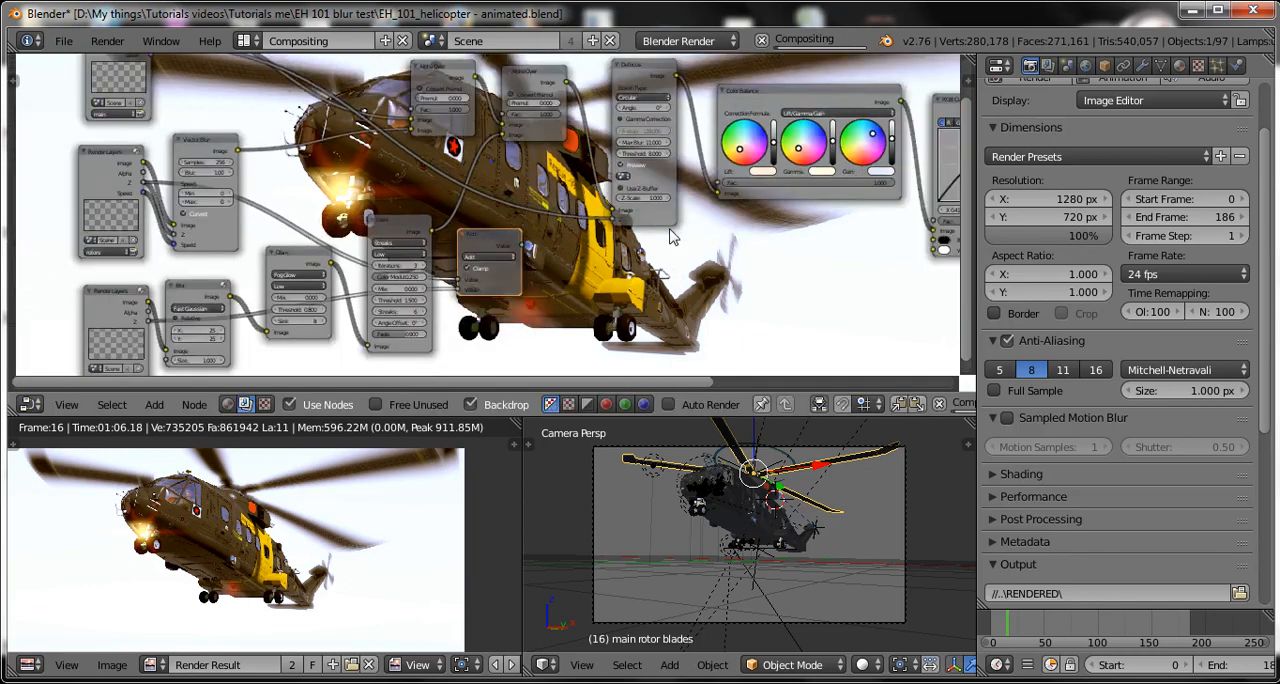
{"action": "scroll", "coordinate": [890, 135], "scroll_direction": "down", "scroll_amount": 3}
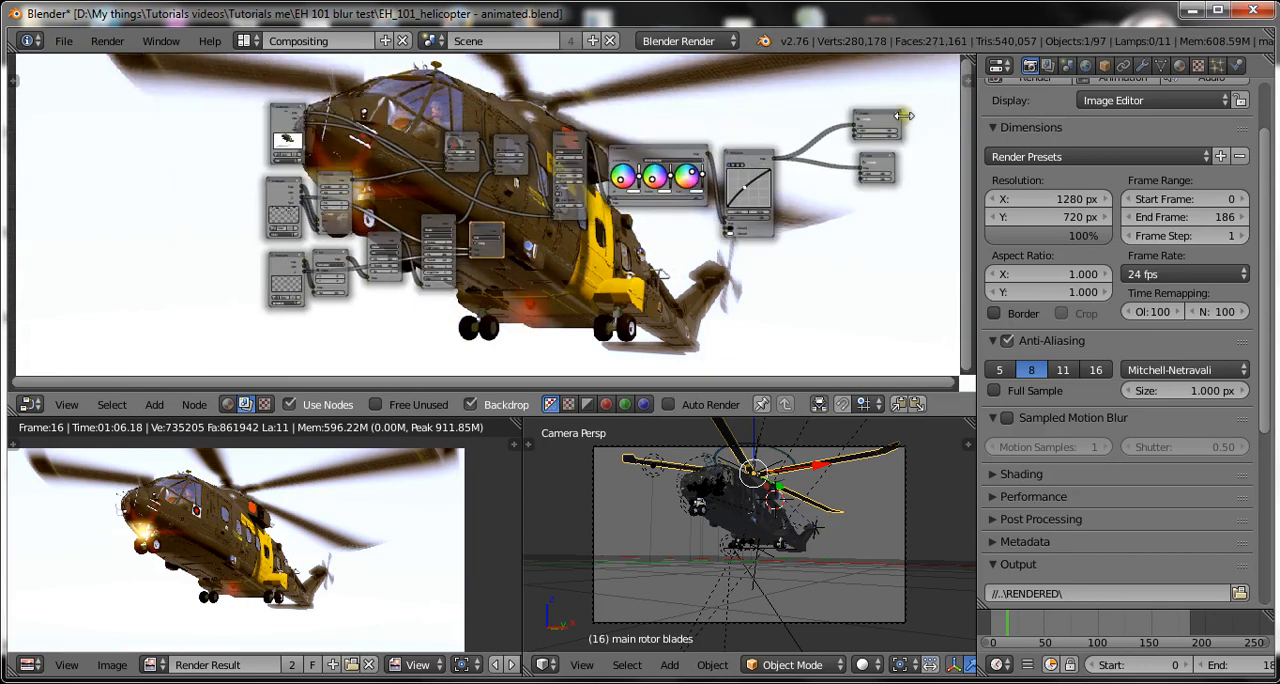
{"action": "left_click_drag", "start_coordinate": [851, 124], "coordinate": [820, 168]}
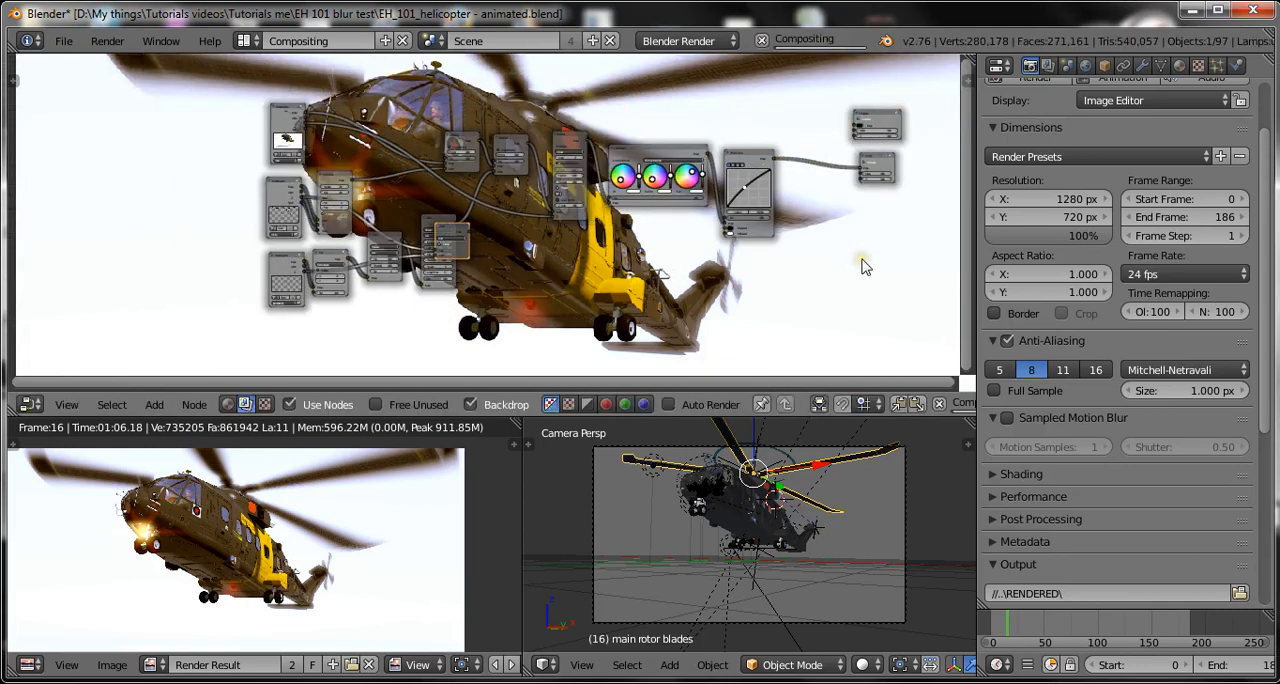
{"action": "scroll", "coordinate": [863, 263], "scroll_direction": "up", "scroll_amount": 2}
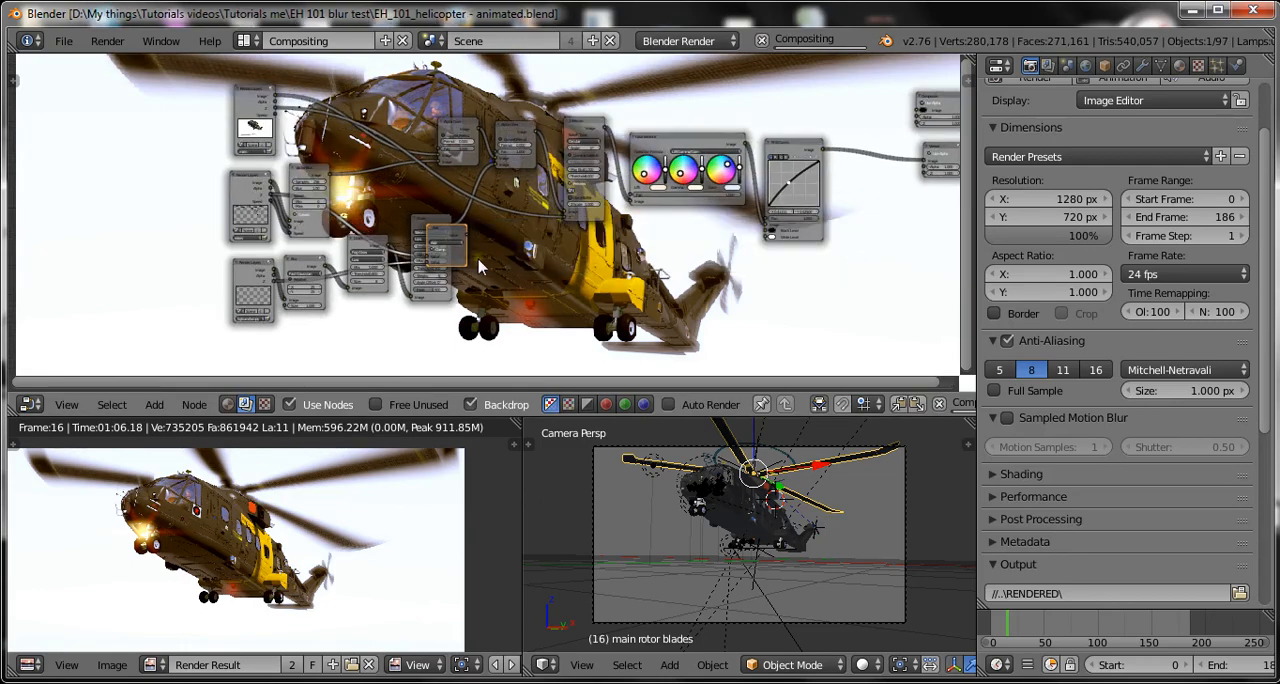
{"action": "left_click_drag", "start_coordinate": [472, 252], "coordinate": [625, 266]}
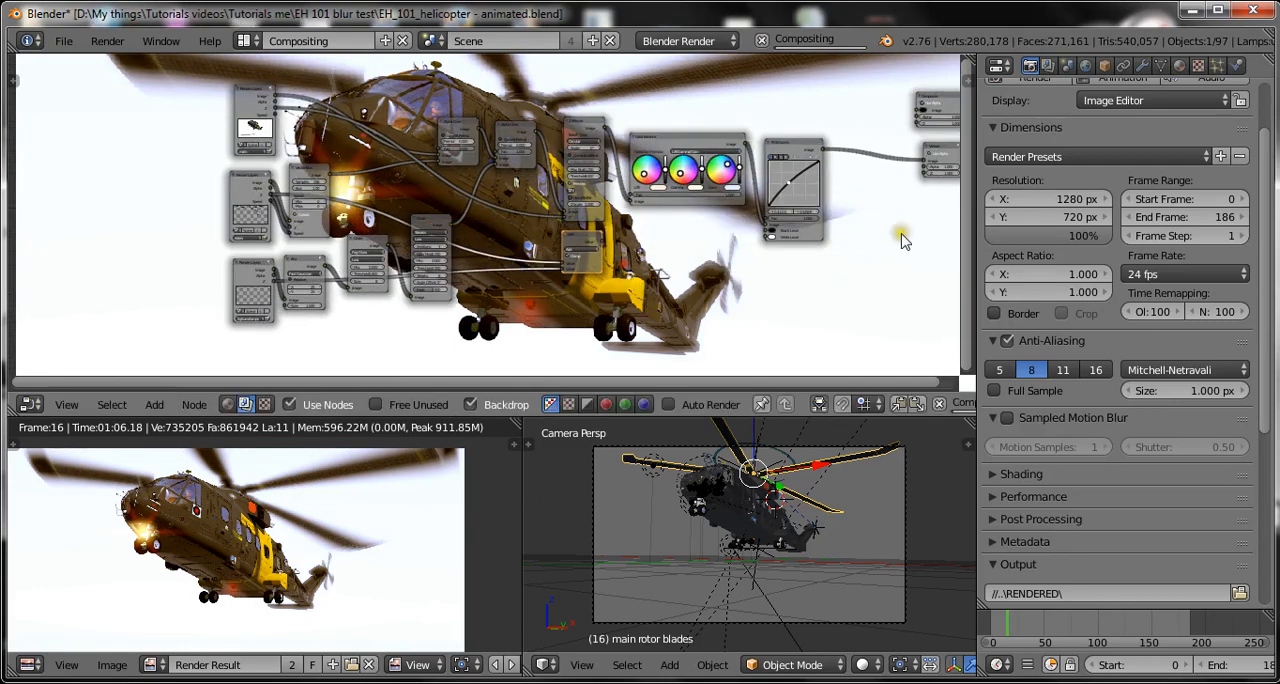
Box-select the Color Balance, RGB Curves, Composite and Viewer nodes and move them away from the Defocus node to make room.
{"action": "middle_click_drag", "start_coordinate": [898, 232], "coordinate": [642, 252]}
{"action": "scroll", "coordinate": [700, 210], "scroll_direction": "up", "scroll_amount": 3}
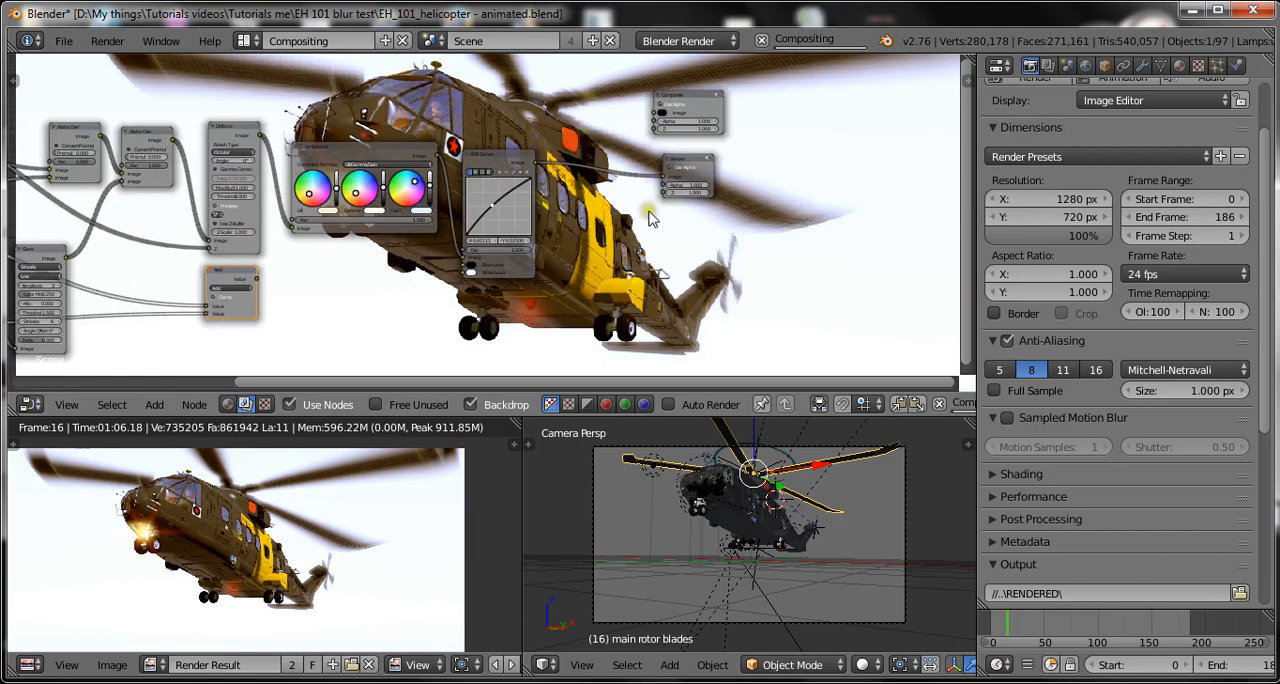
{"action": "scroll", "coordinate": [367, 143], "scroll_direction": "down", "scroll_amount": 1}
{"action": "key", "text": "b"}
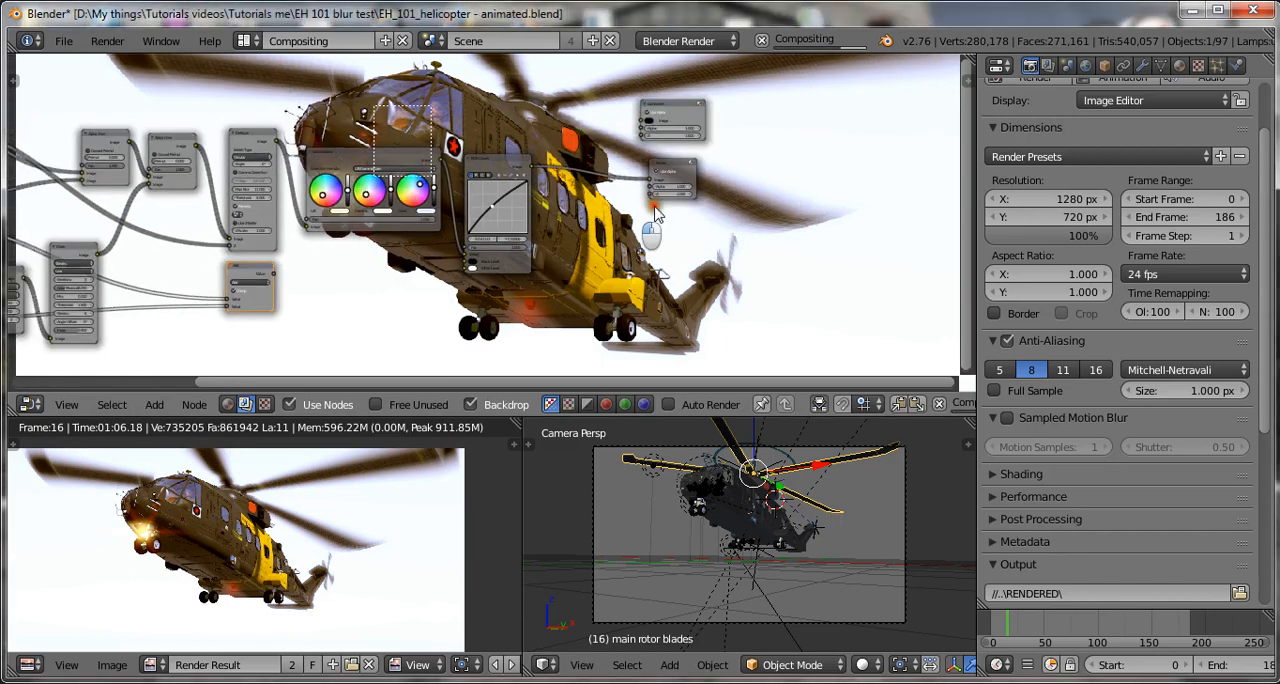
{"action": "left_click_drag", "start_coordinate": [373, 105], "coordinate": [736, 218]}
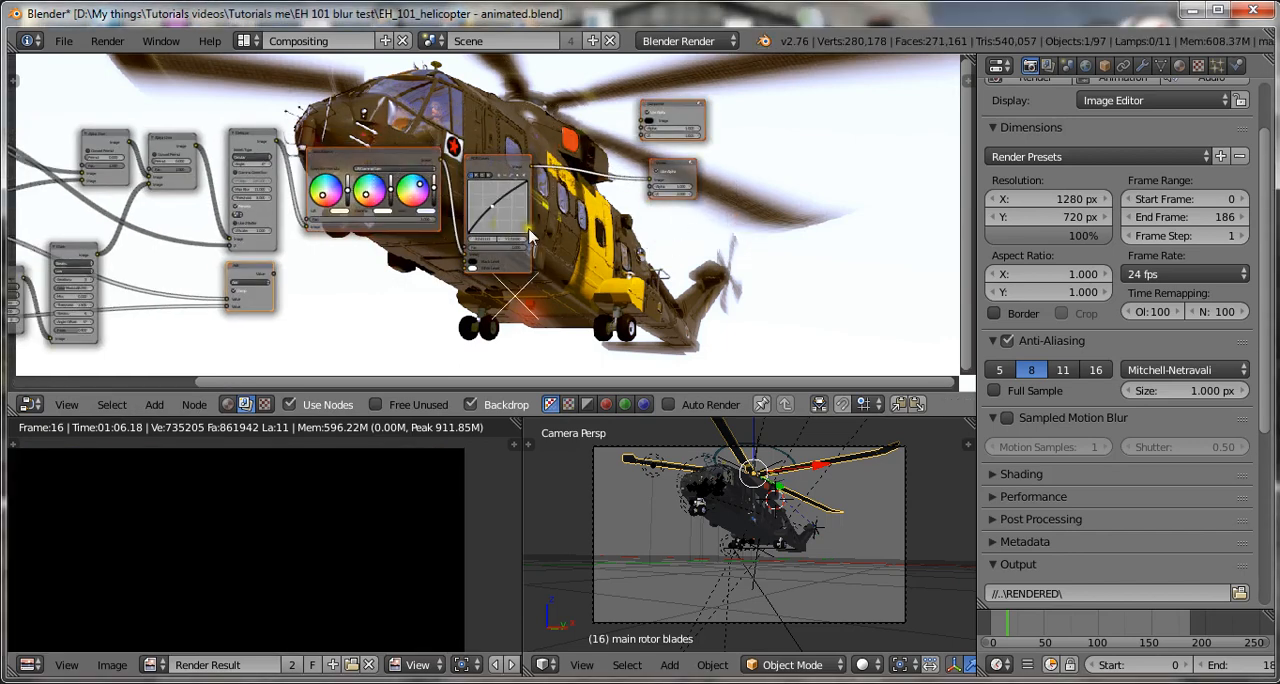
{"action": "left_click_drag", "start_coordinate": [530, 235], "coordinate": [698, 238]}
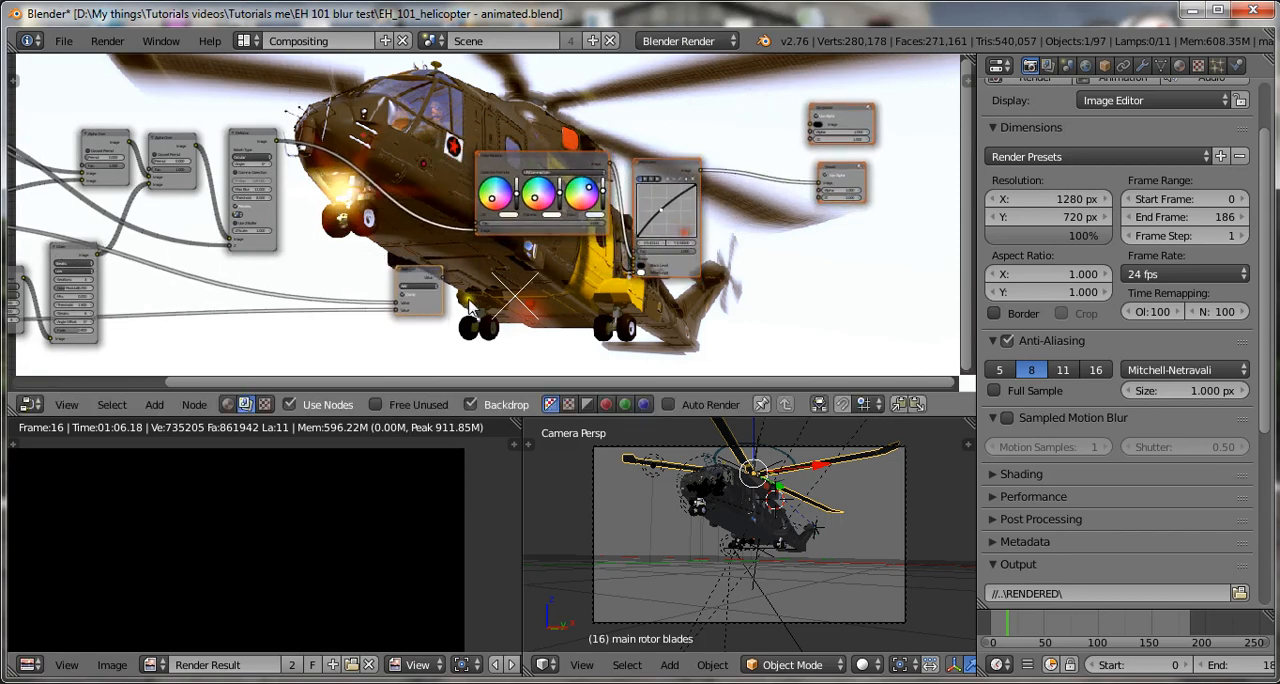
Duplicate the Math node, feed the original's Value output into the copy's lower input, and save over the blend file.
{"action": "left_click", "coordinate": [432, 302]}
{"action": "mouse_move", "coordinate": [428, 305]}
{"action": "left_mouse_down"}
{"action": "mouse_move", "coordinate": [295, 341]}
{"action": "mouse_move", "coordinate": [200, 330]}
{"action": "mouse_move", "coordinate": [407, 305]}
{"action": "left_mouse_up"}
{"action": "scroll", "coordinate": [346, 318], "scroll_direction": "up", "scroll_amount": 1}
{"action": "middle_click_drag", "start_coordinate": [346, 318], "coordinate": [470, 260]}
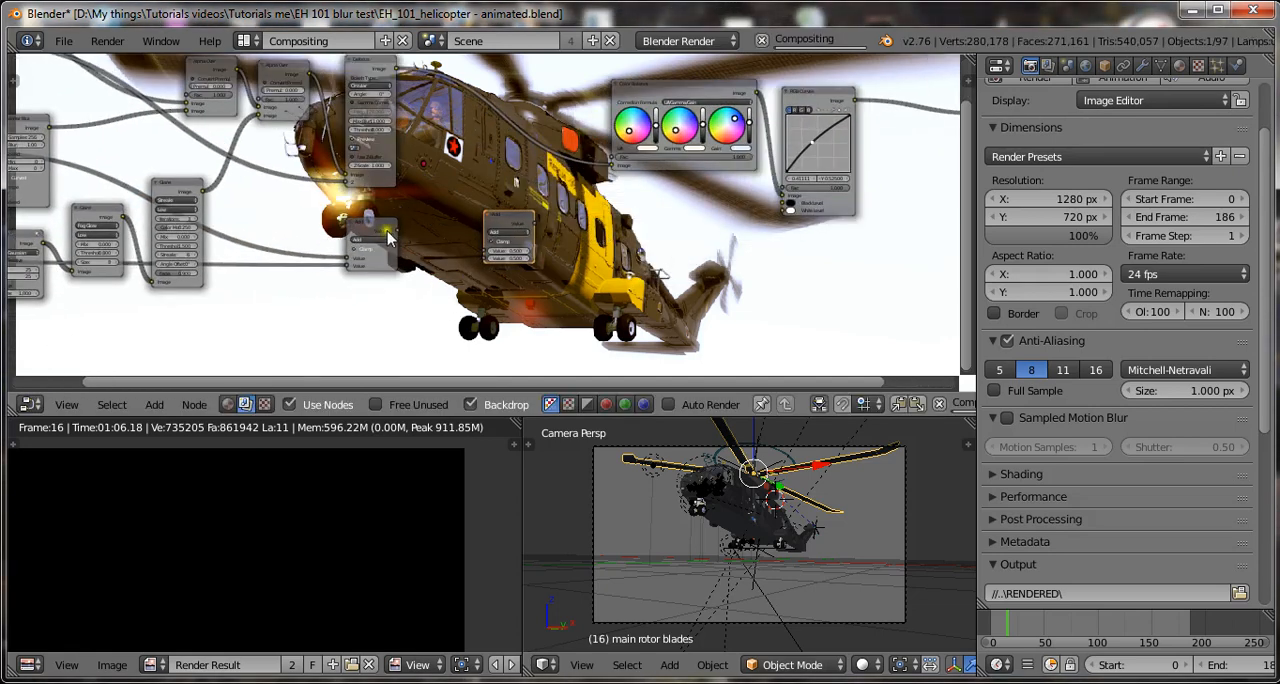
{"action": "left_click_drag", "start_coordinate": [399, 234], "coordinate": [484, 257]}
{"action": "left_click_drag", "start_coordinate": [383, 229], "coordinate": [420, 256]}
{"action": "key", "text": "ctrl+s"}
{"action": "left_click", "coordinate": [584, 275]}
Connect the Z output of the main Render Layers node to the second Math node's free value input and save over the blend file.
{"action": "scroll", "coordinate": [100, 105], "scroll_direction": "down", "scroll_amount": 2}
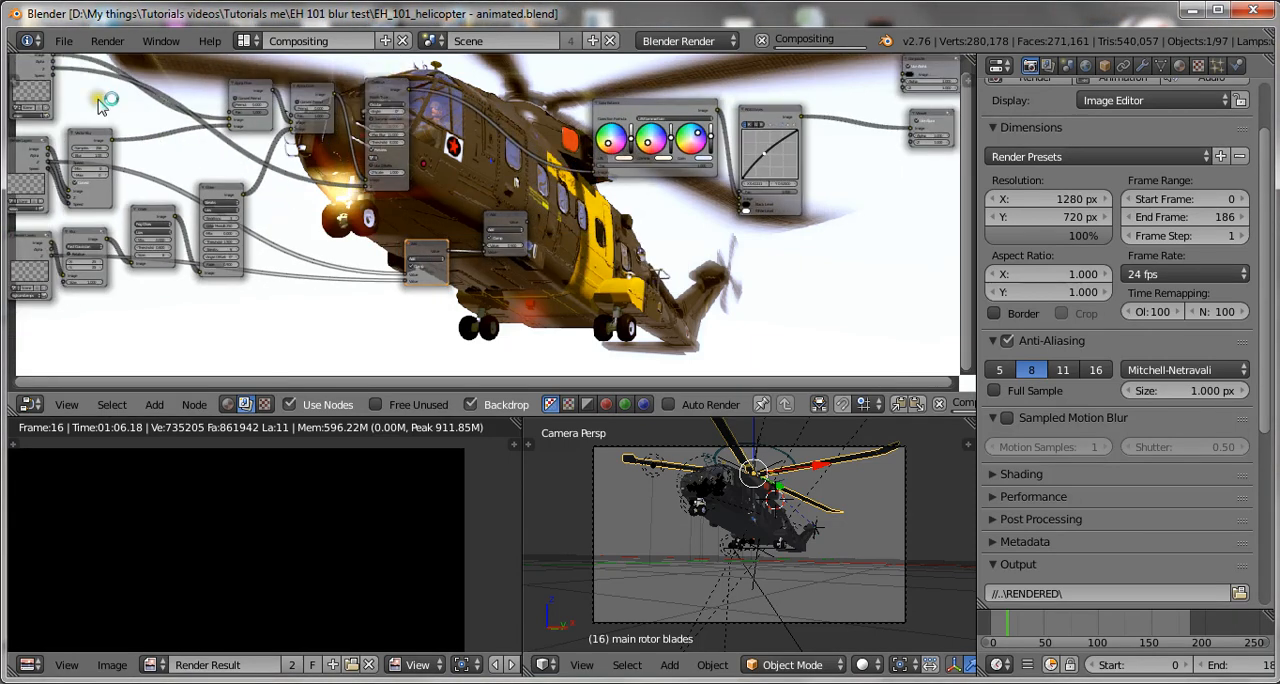
{"action": "scroll", "coordinate": [86, 92], "scroll_direction": "down", "scroll_amount": 1}
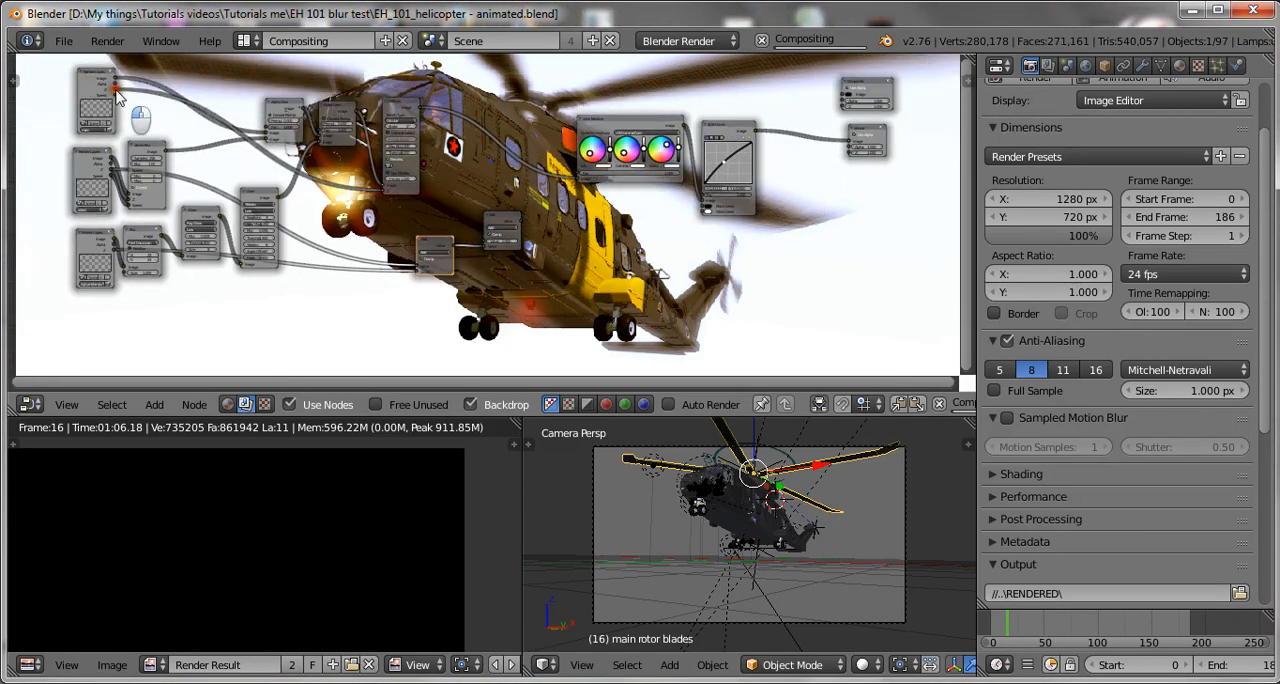
{"action": "left_click_drag", "start_coordinate": [115, 88], "coordinate": [415, 260]}
{"action": "scroll", "coordinate": [715, 235], "scroll_direction": "up", "scroll_amount": 3}
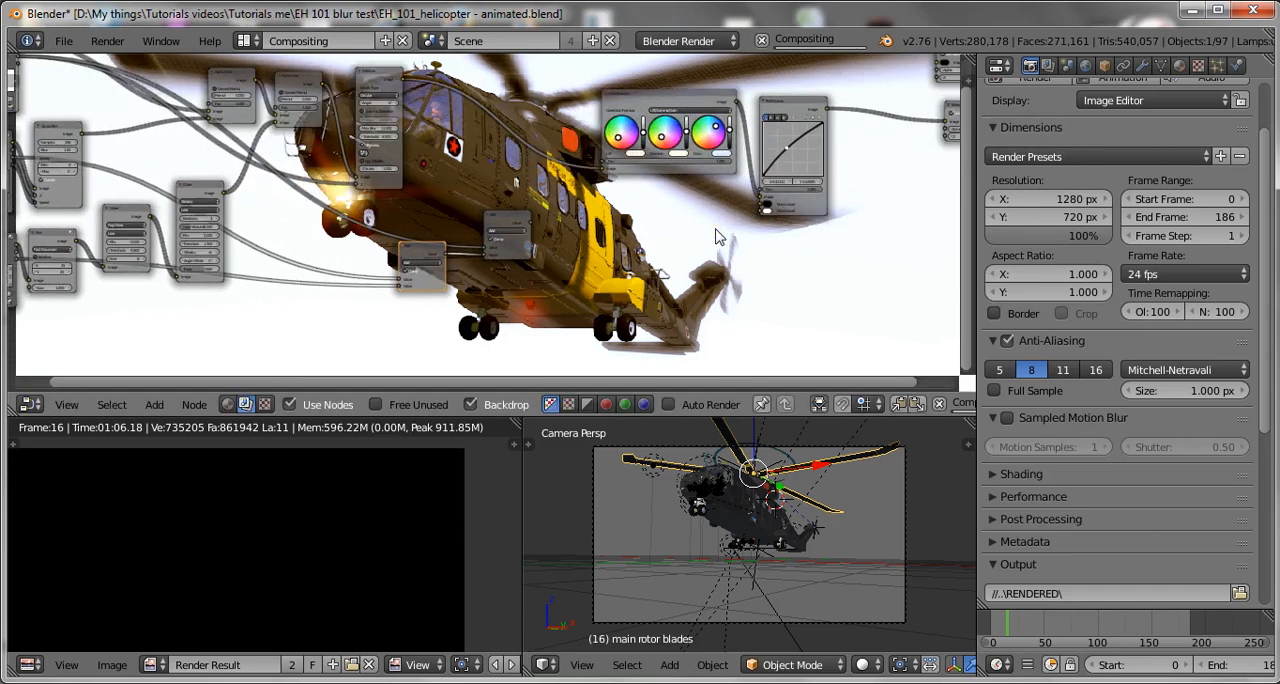
{"action": "scroll", "coordinate": [478, 218], "scroll_direction": "up", "scroll_amount": 3}
{"action": "key", "text": "ctrl+s"}
{"action": "left_click", "coordinate": [420, 225]}
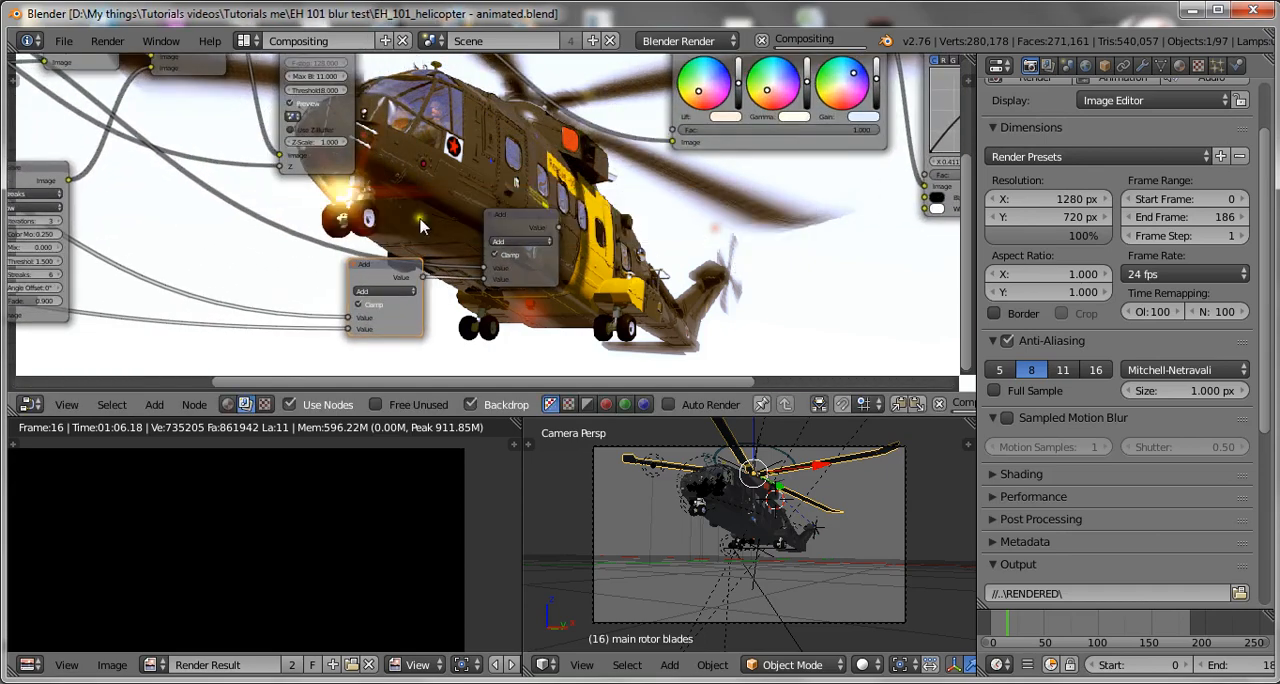
Move the Defocus node along the chain until it sits right beside the Color Balance node.
{"action": "scroll", "coordinate": [777, 260], "scroll_direction": "down", "scroll_amount": 1}
{"action": "middle_click_drag", "start_coordinate": [702, 280], "coordinate": [538, 301]}
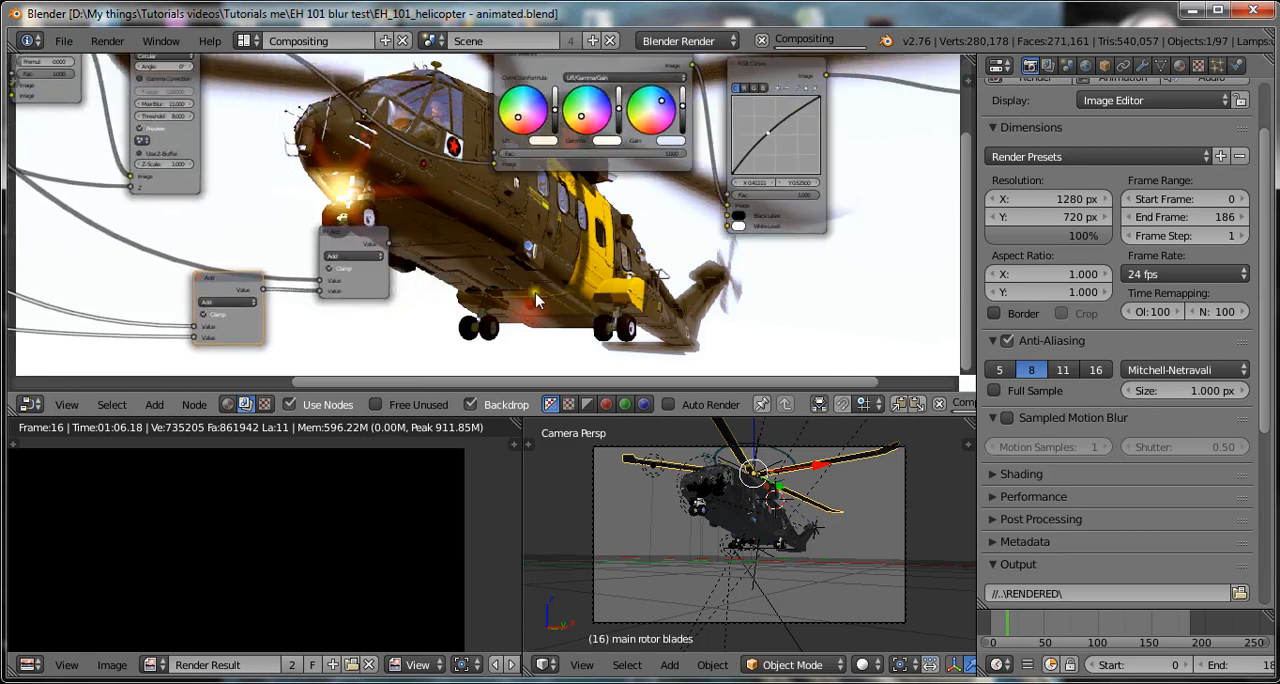
{"action": "left_click_drag", "start_coordinate": [393, 243], "coordinate": [636, 245]}
{"action": "scroll", "coordinate": [450, 208], "scroll_direction": "down", "scroll_amount": 1}
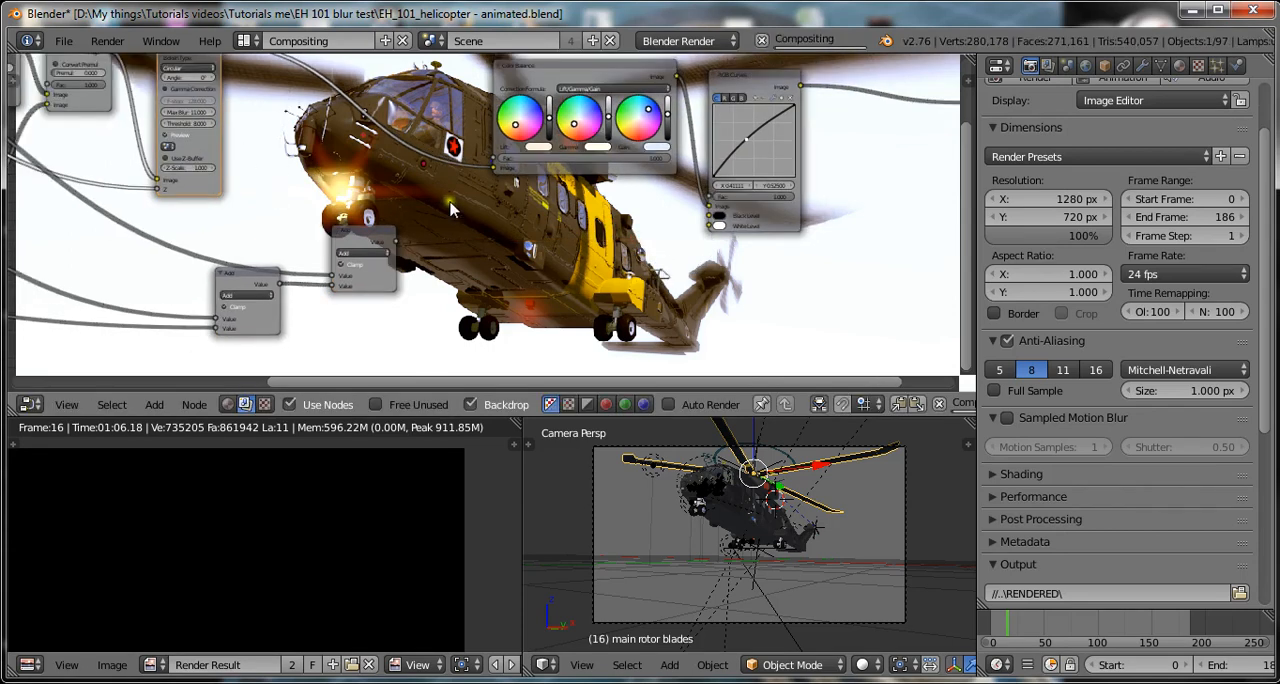
{"action": "scroll", "coordinate": [450, 208], "scroll_direction": "down", "scroll_amount": 3}
{"action": "left_click_drag", "start_coordinate": [273, 177], "coordinate": [470, 193]}
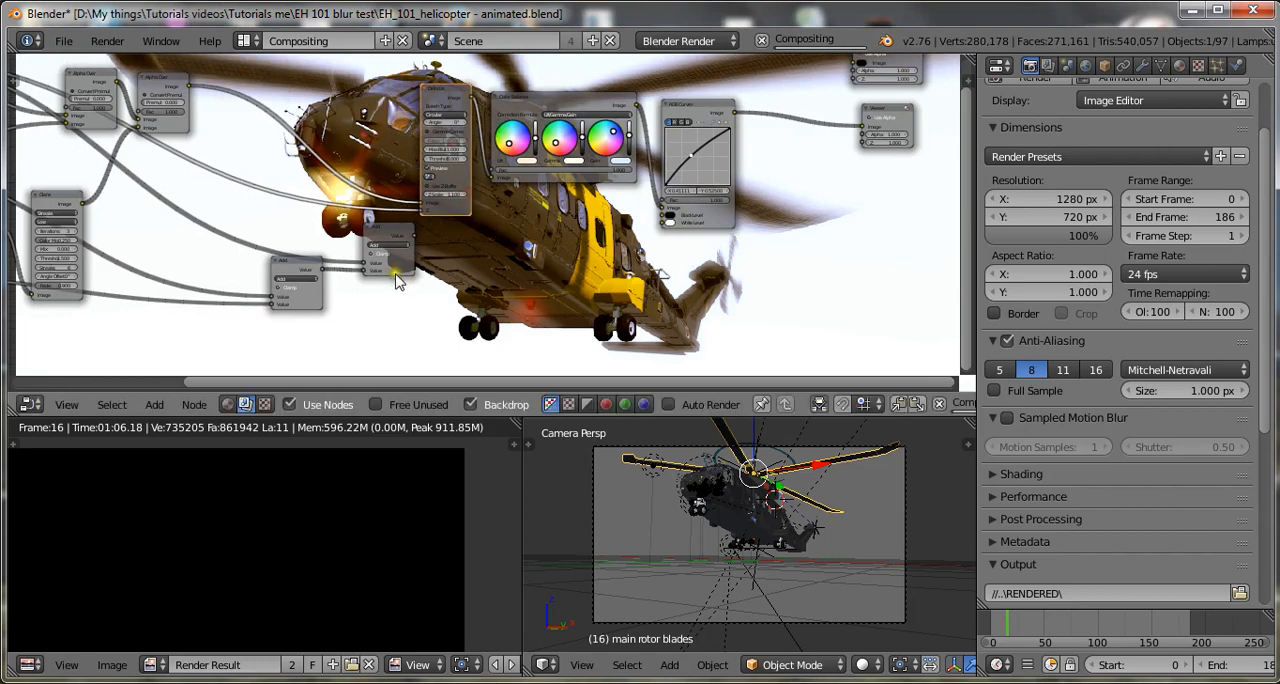
Move both Math nodes away from the Defocus node and align them in one column by scaling them to 0 along X.
{"action": "right_click", "coordinate": [316, 299], "text": "shift"}
{"action": "key", "text": "g"}
{"action": "left_click", "coordinate": [326, 288]}
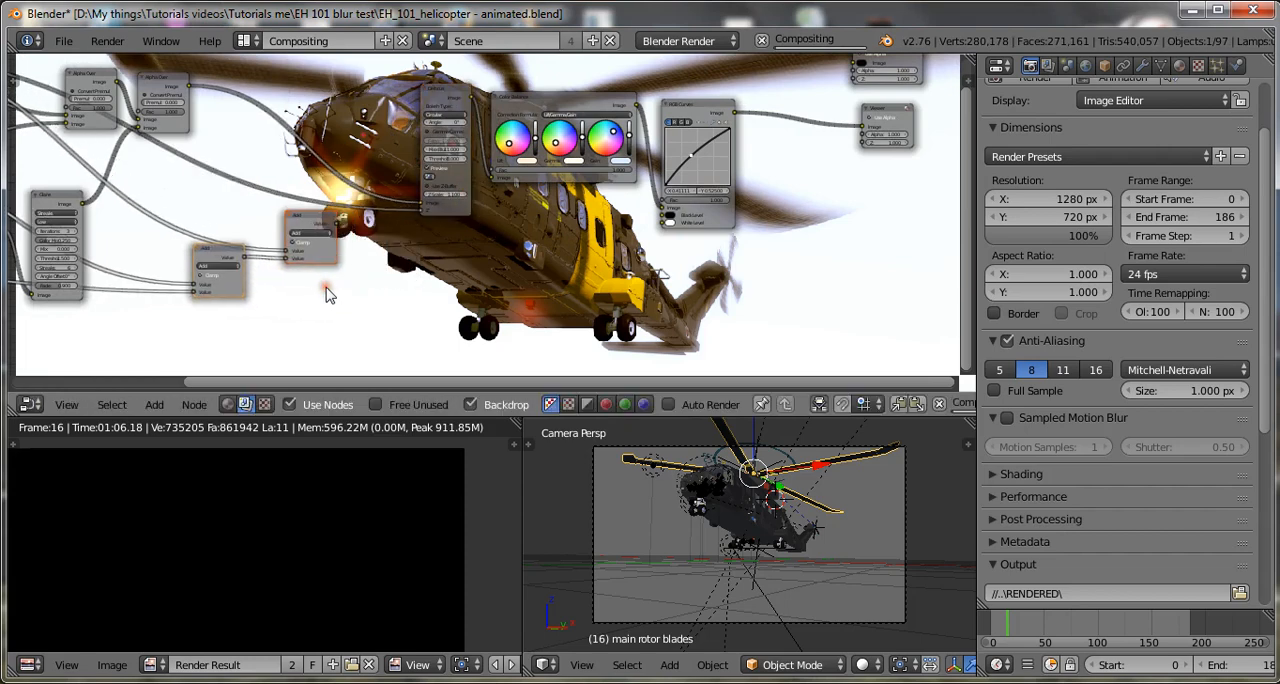
{"action": "key", "text": "s"}
{"action": "key", "text": "x"}
{"action": "key", "text": "0"}
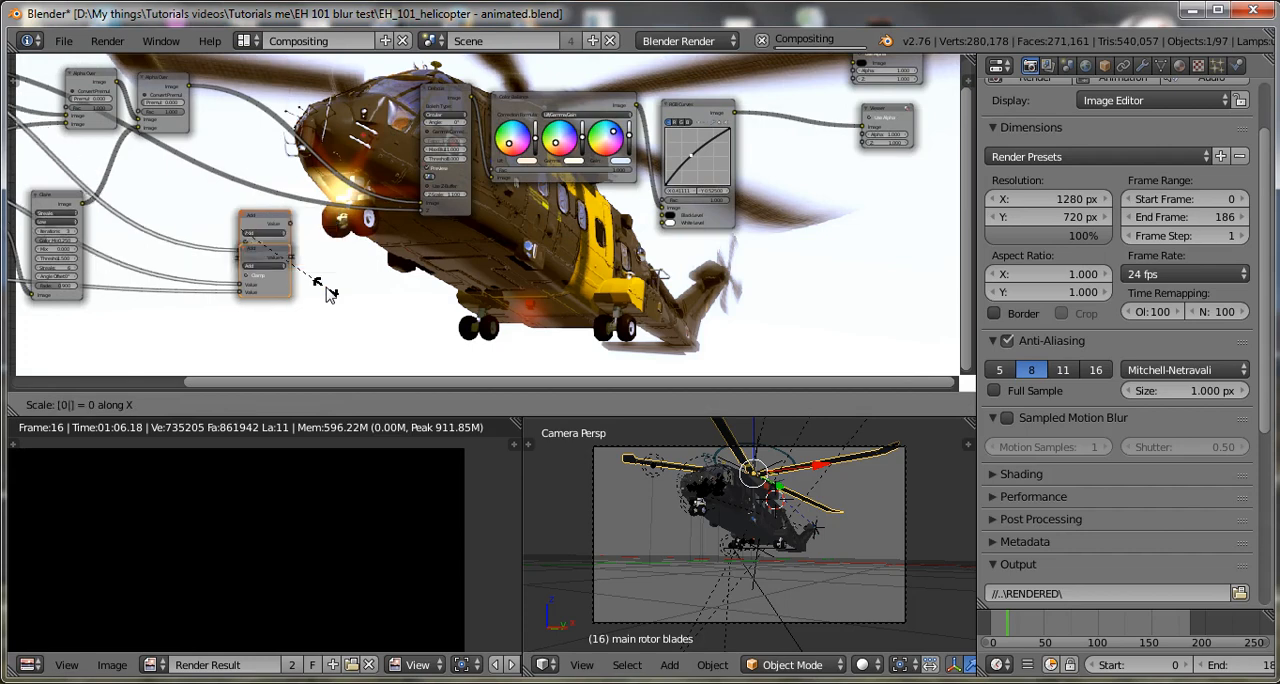
{"action": "key", "text": "Return"}
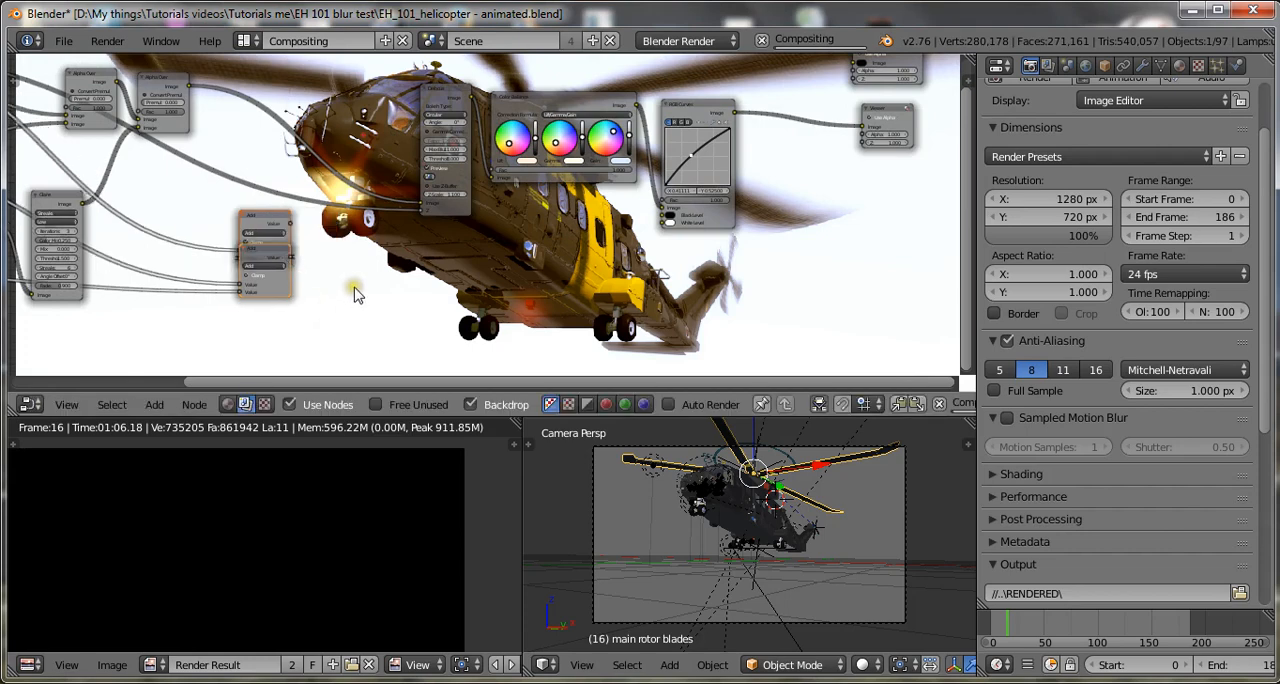
Spread the two Math nodes apart by scaling them about 2.3 along Y, and save over the blend file.
{"action": "key", "text": "s"}
{"action": "key", "text": "y"}
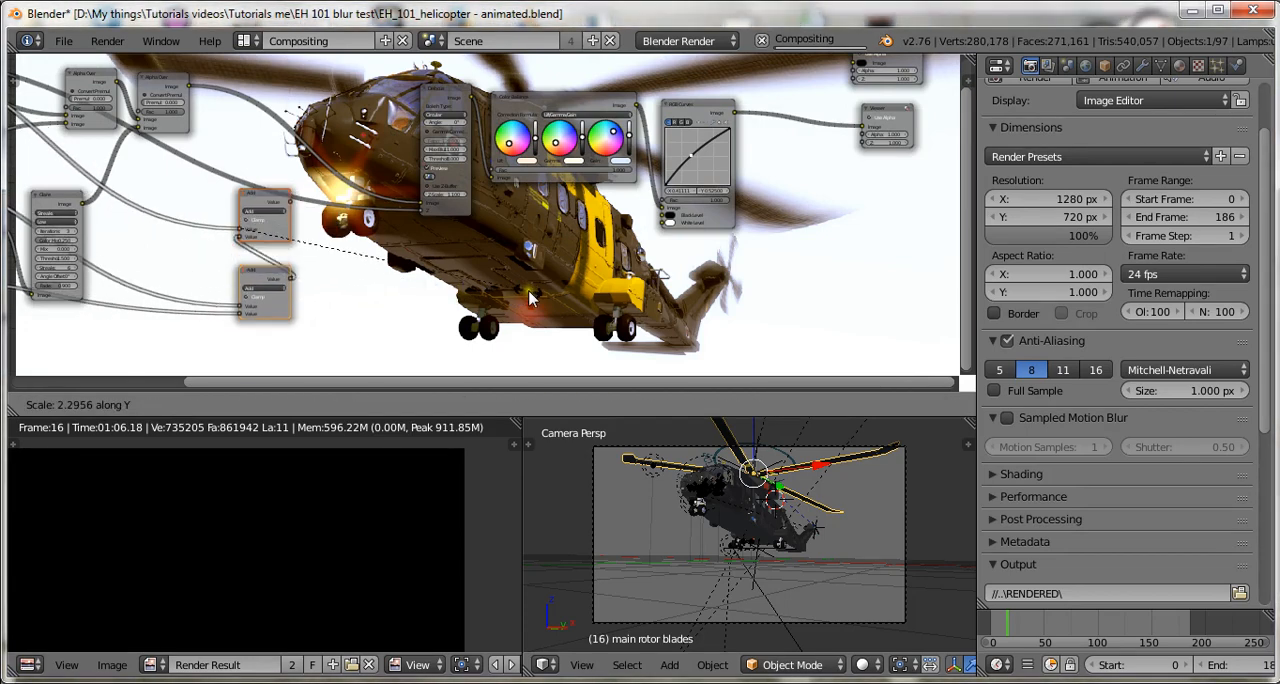
{"action": "key", "text": "Return"}
{"action": "key", "text": "ctrl+s"}
{"action": "key", "text": "Return"}
Connect the upper Math node's Value output to the Defocus node's Z input and save over the blend file.
{"action": "scroll", "coordinate": [247, 207], "scroll_direction": "up", "scroll_amount": 3}
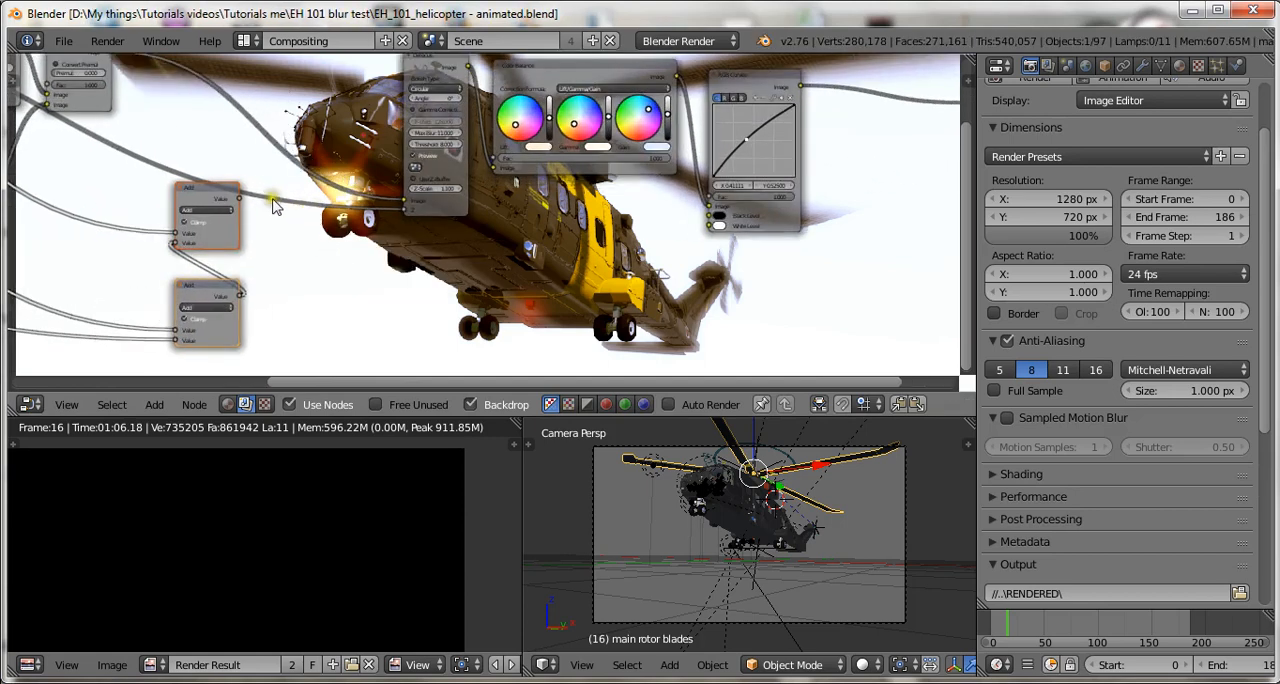
{"action": "left_click_drag", "start_coordinate": [246, 205], "coordinate": [404, 210]}
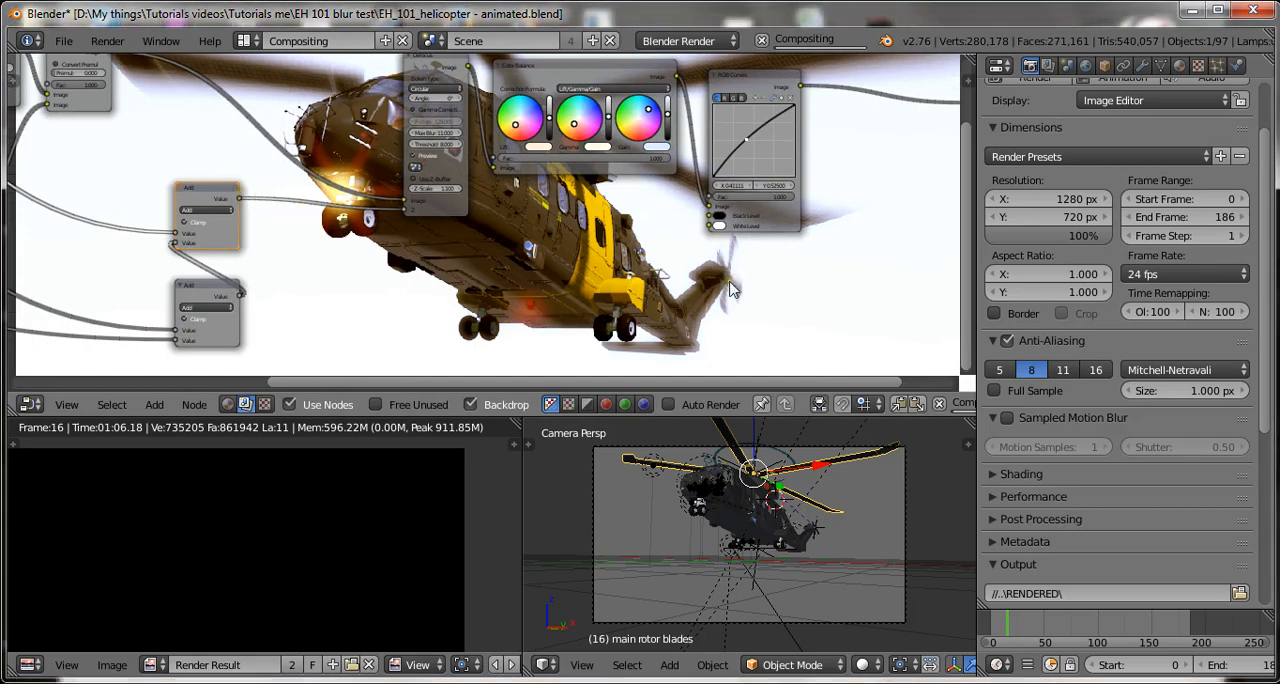
{"action": "key", "text": "ctrl+s"}
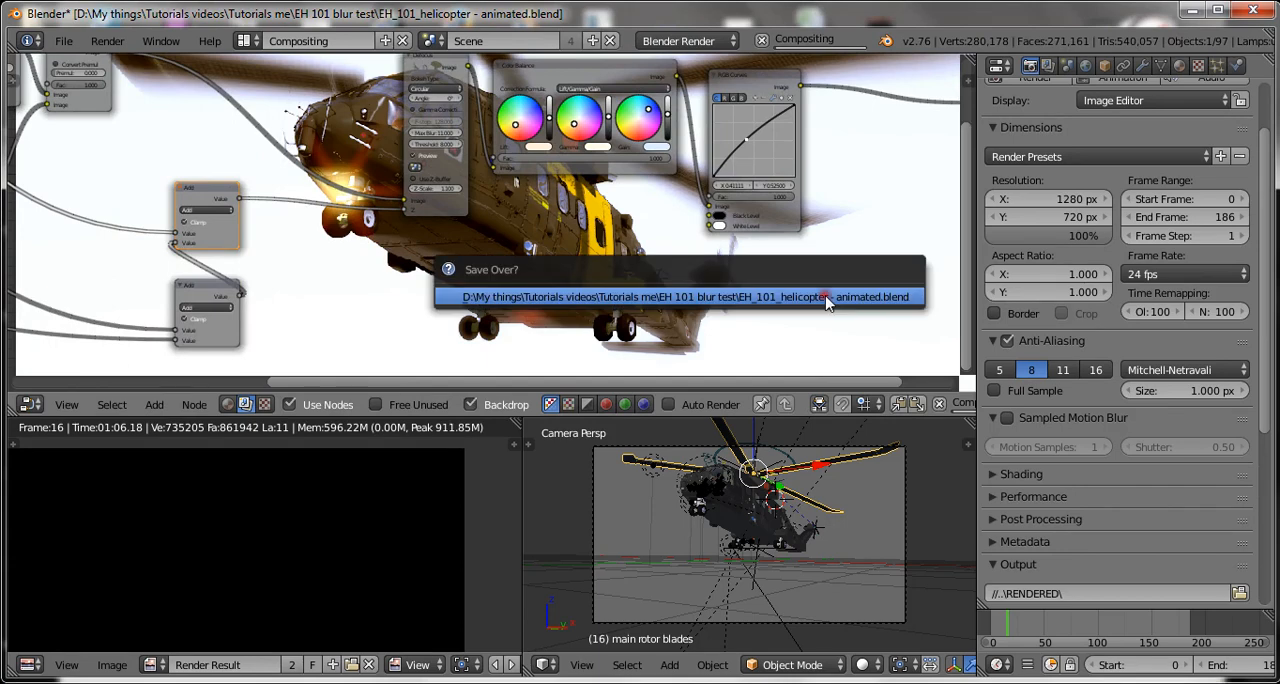
{"action": "left_click", "coordinate": [829, 294]}
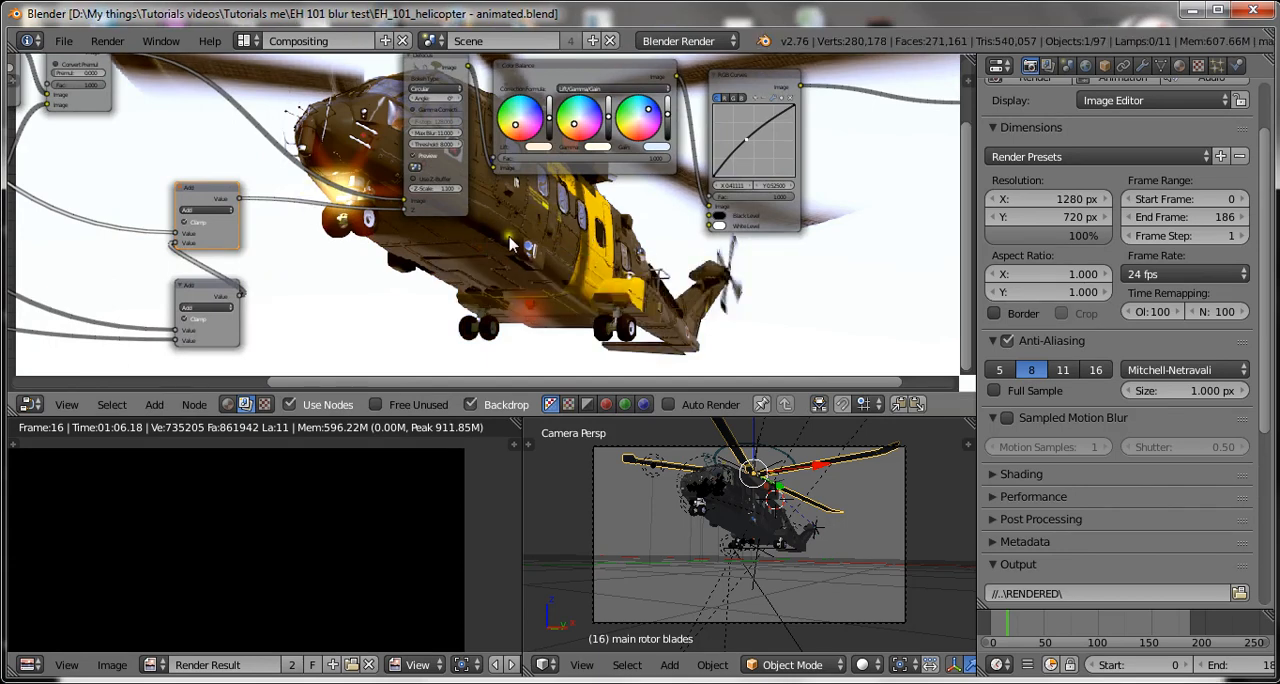
Try the Multiply operation on the upper Math node and set it back to Add.
{"action": "scroll", "coordinate": [510, 243], "scroll_direction": "up", "scroll_amount": 2}
{"action": "left_click", "coordinate": [110, 211]}
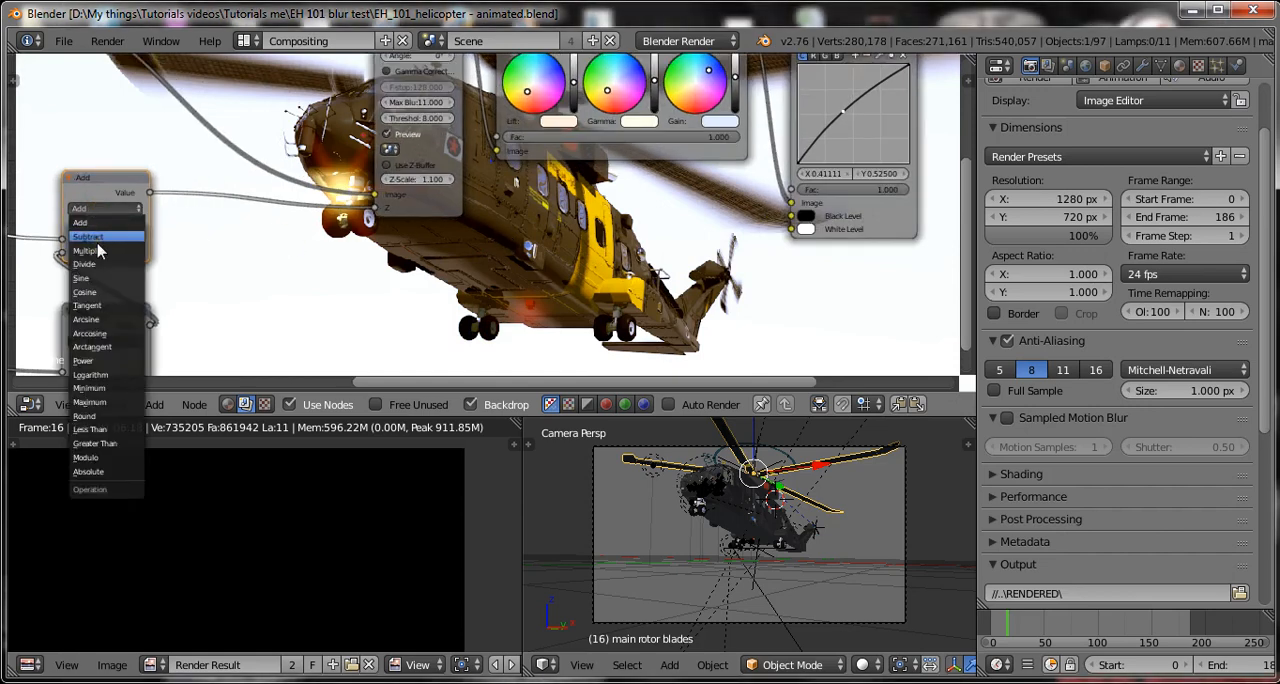
{"action": "left_click", "coordinate": [98, 250]}
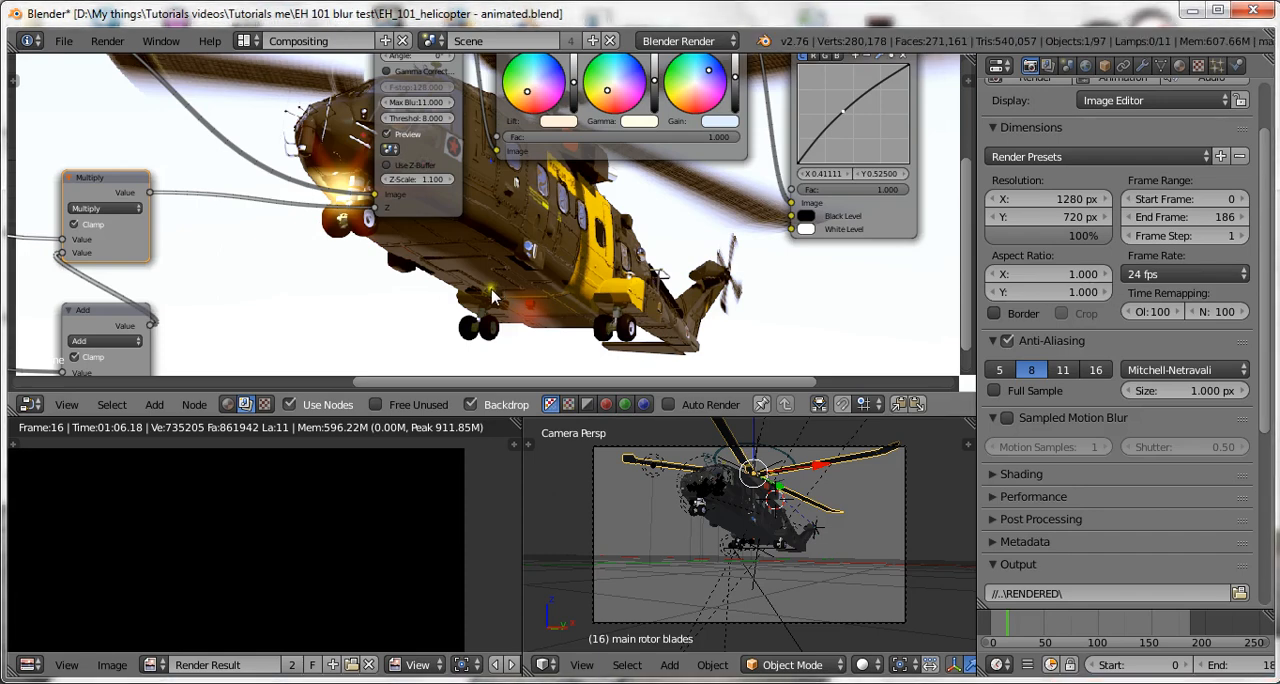
{"action": "left_click", "coordinate": [105, 208]}
{"action": "left_click", "coordinate": [92, 203]}
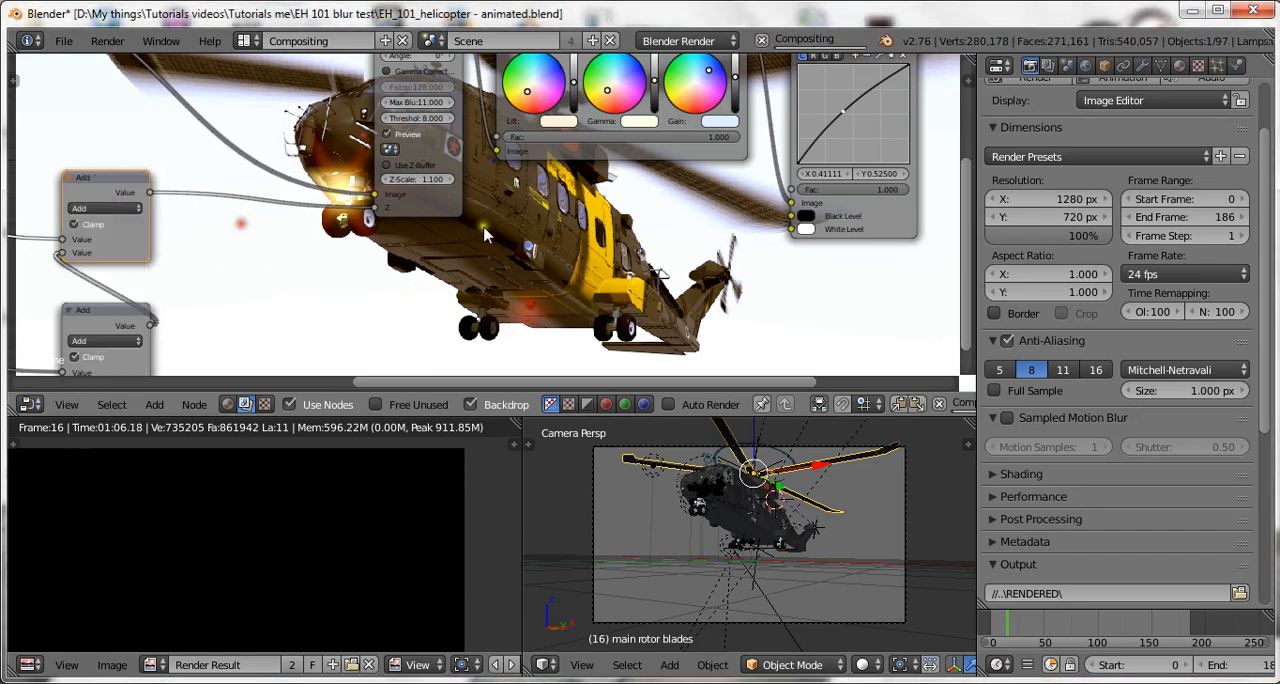
Set the Defocus node's Threshold to 10.
{"action": "scroll", "coordinate": [500, 213], "scroll_direction": "up", "scroll_amount": 4}
{"action": "middle_click_drag", "start_coordinate": [516, 203], "coordinate": [511, 290]}
{"action": "scroll", "coordinate": [484, 254], "scroll_direction": "up", "scroll_amount": 2}
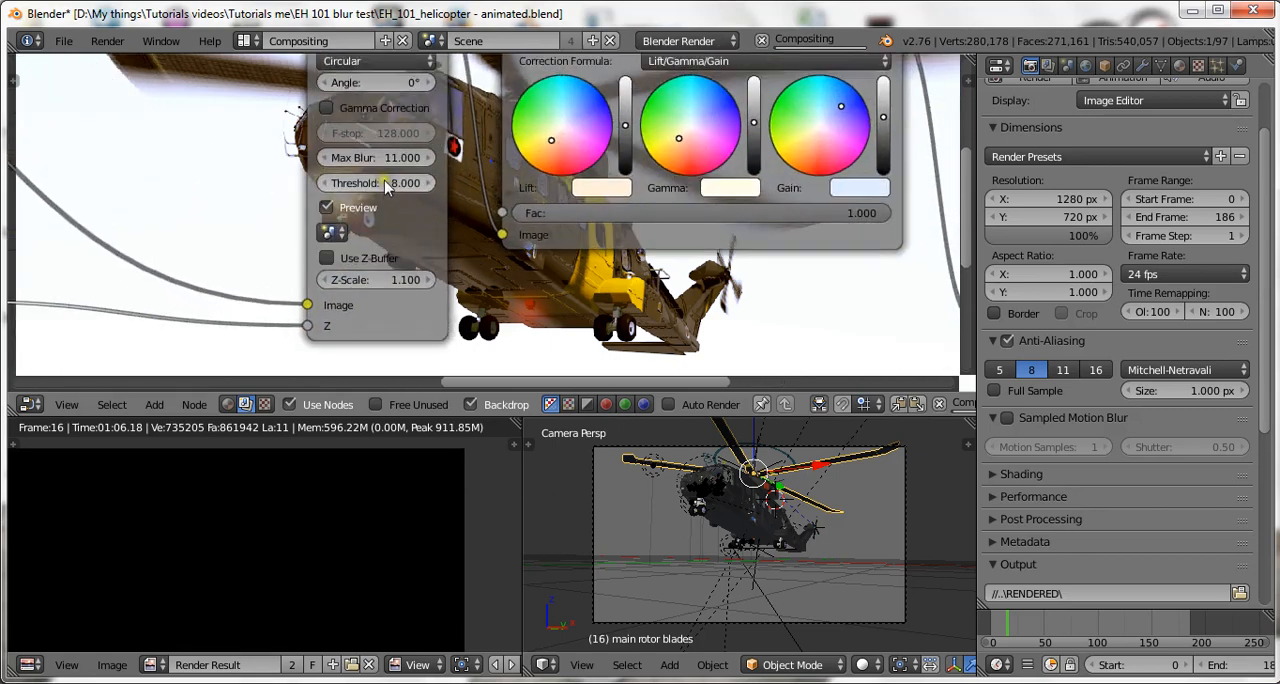
{"action": "left_click", "coordinate": [384, 180]}
{"action": "key", "text": "BackSpace"}
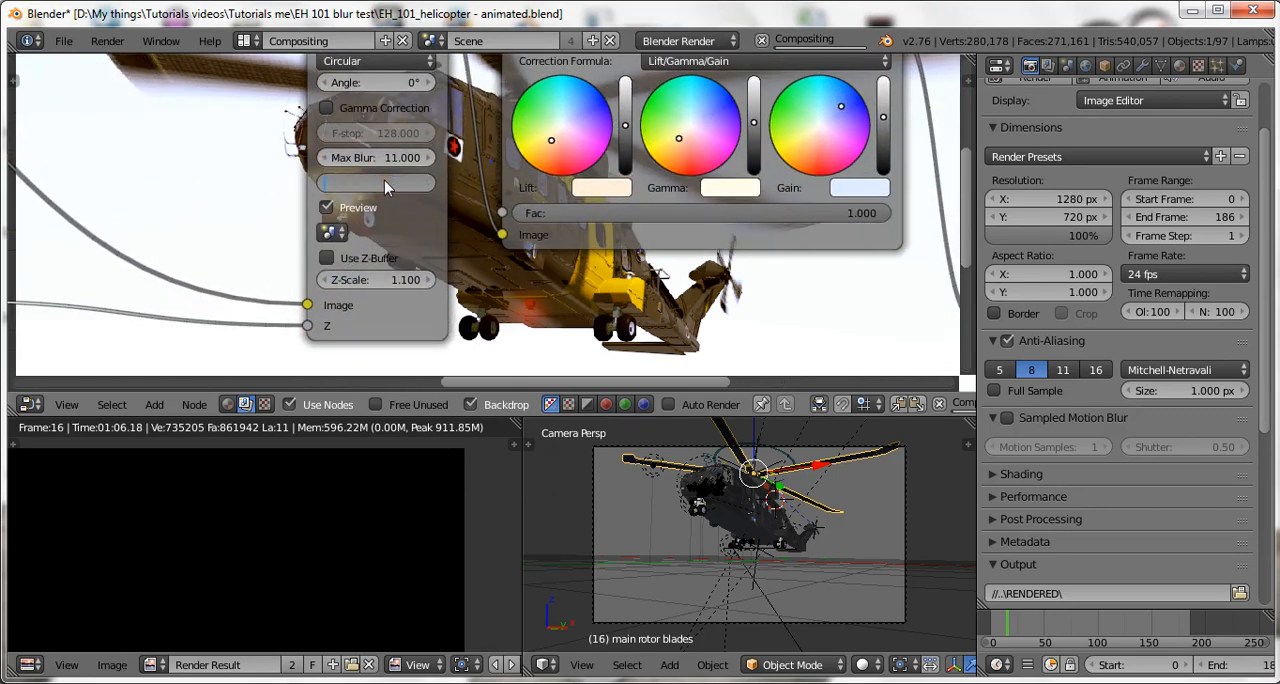
{"action": "type", "text": "10"}
{"action": "key", "text": "Return"}
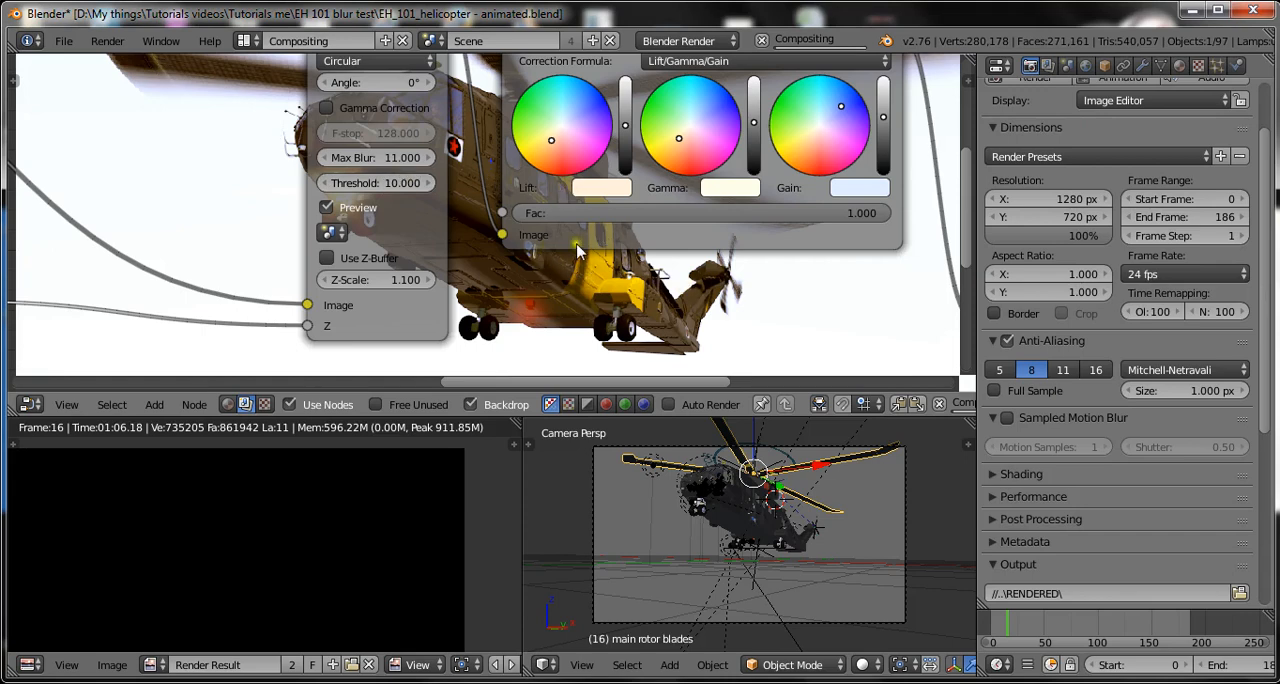
Raise the Defocus node's Threshold to 20.
{"action": "scroll", "coordinate": [600, 257], "scroll_direction": "down", "scroll_amount": 2}
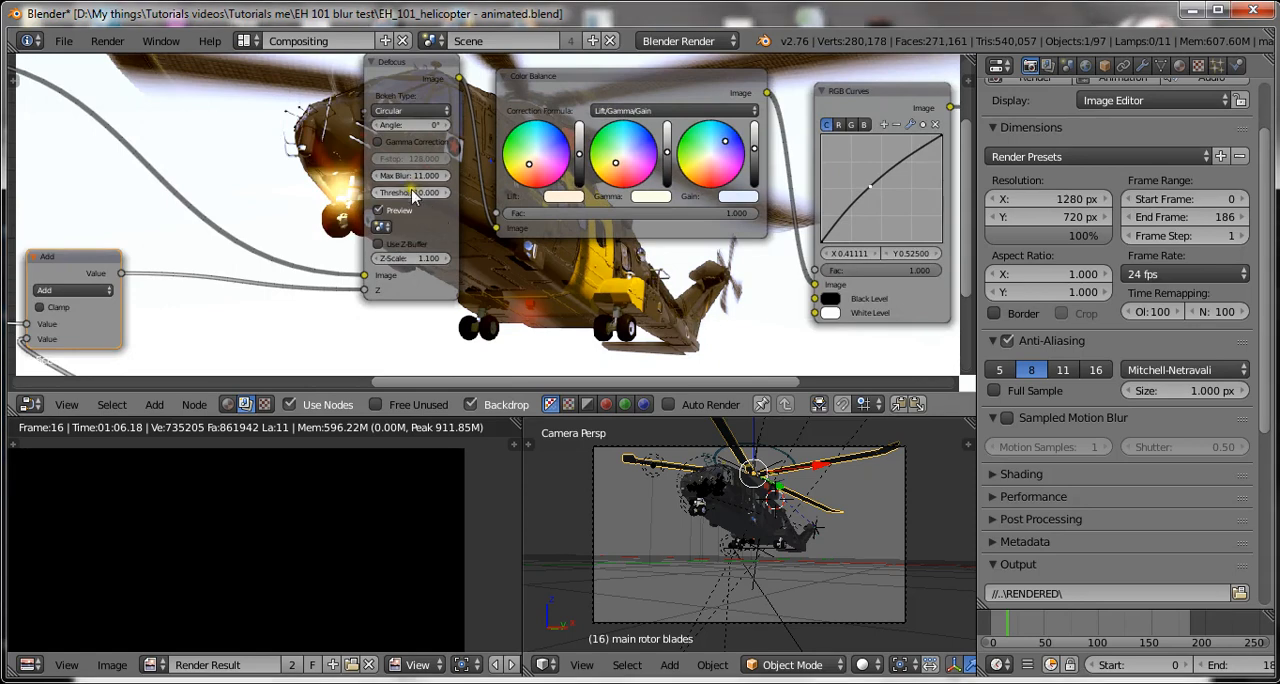
{"action": "type", "text": "20"}
{"action": "key", "text": "Return"}
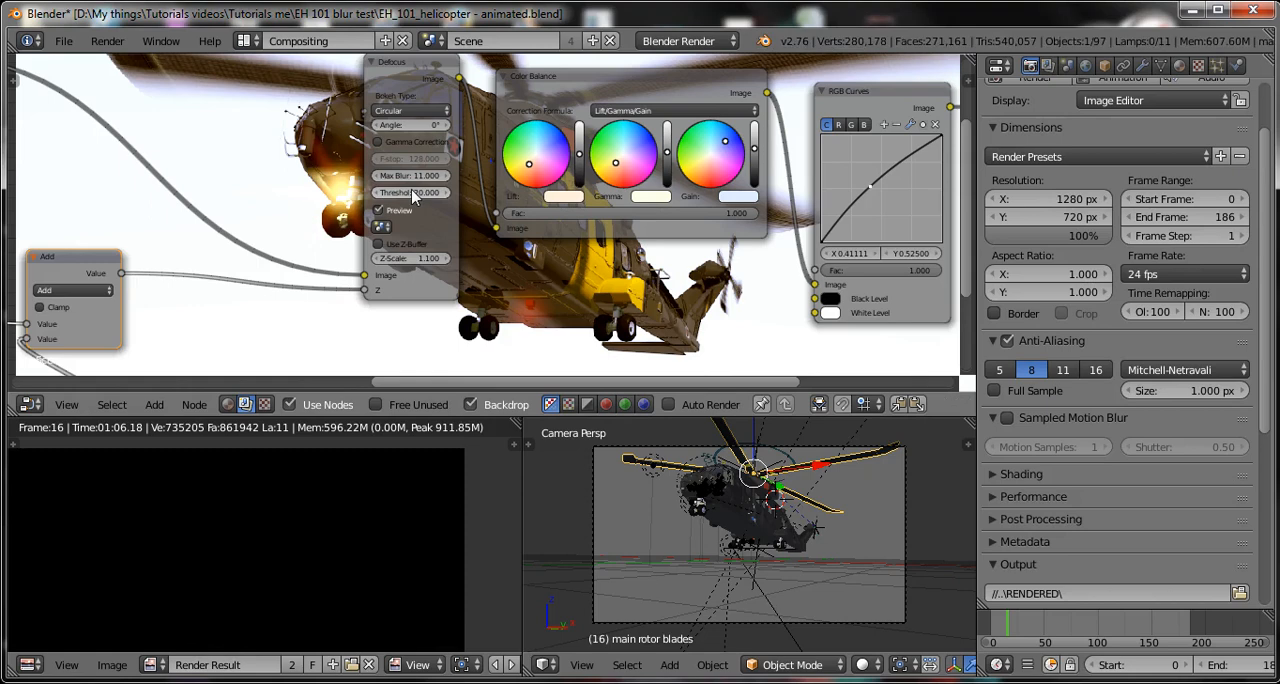
Lower the Defocus node's Threshold to 10 and save over the blend file.
{"action": "scroll", "coordinate": [413, 195], "scroll_direction": "up", "scroll_amount": 2}
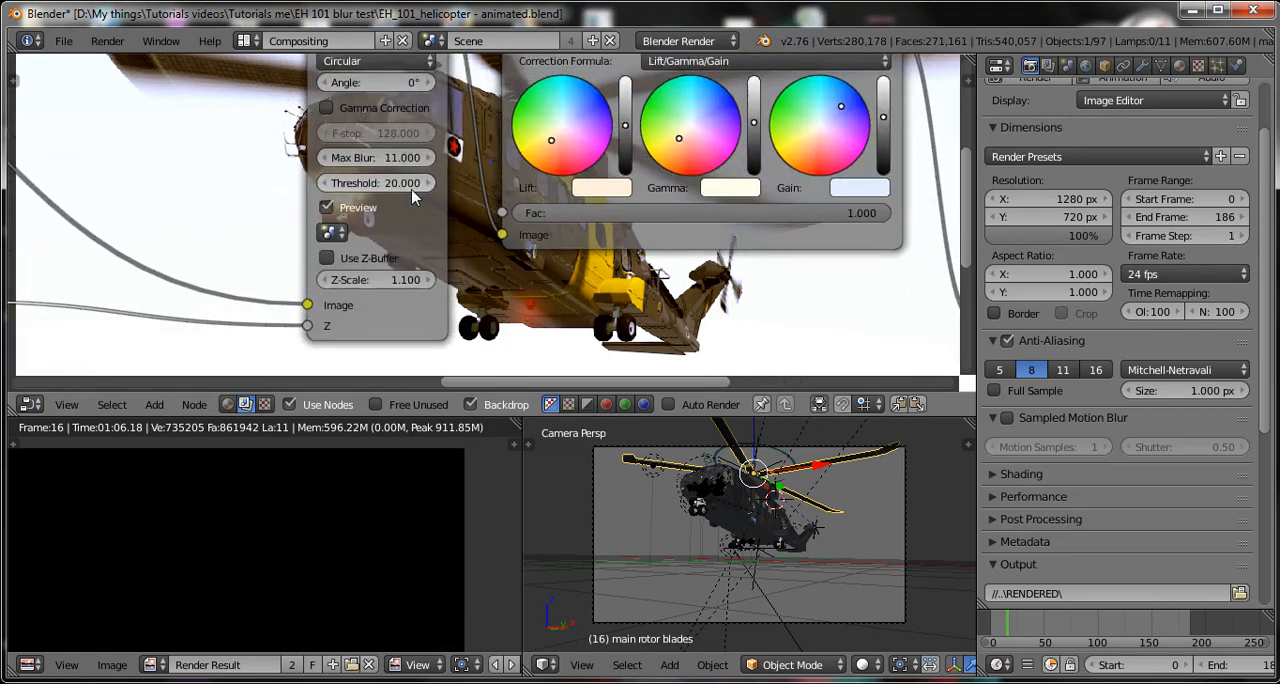
{"action": "left_click", "coordinate": [378, 183]}
{"action": "type", "text": "10"}
{"action": "key", "text": "Return"}
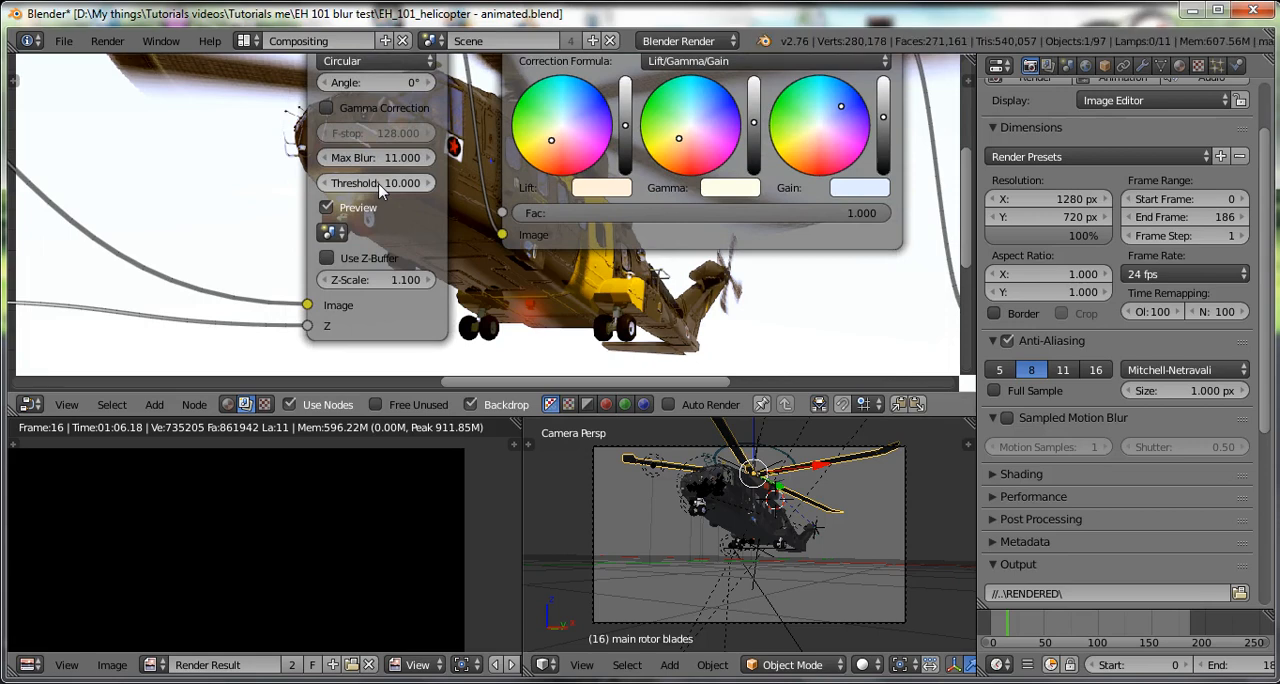
{"action": "key", "text": "ctrl+s"}
{"action": "left_click", "coordinate": [480, 252]}
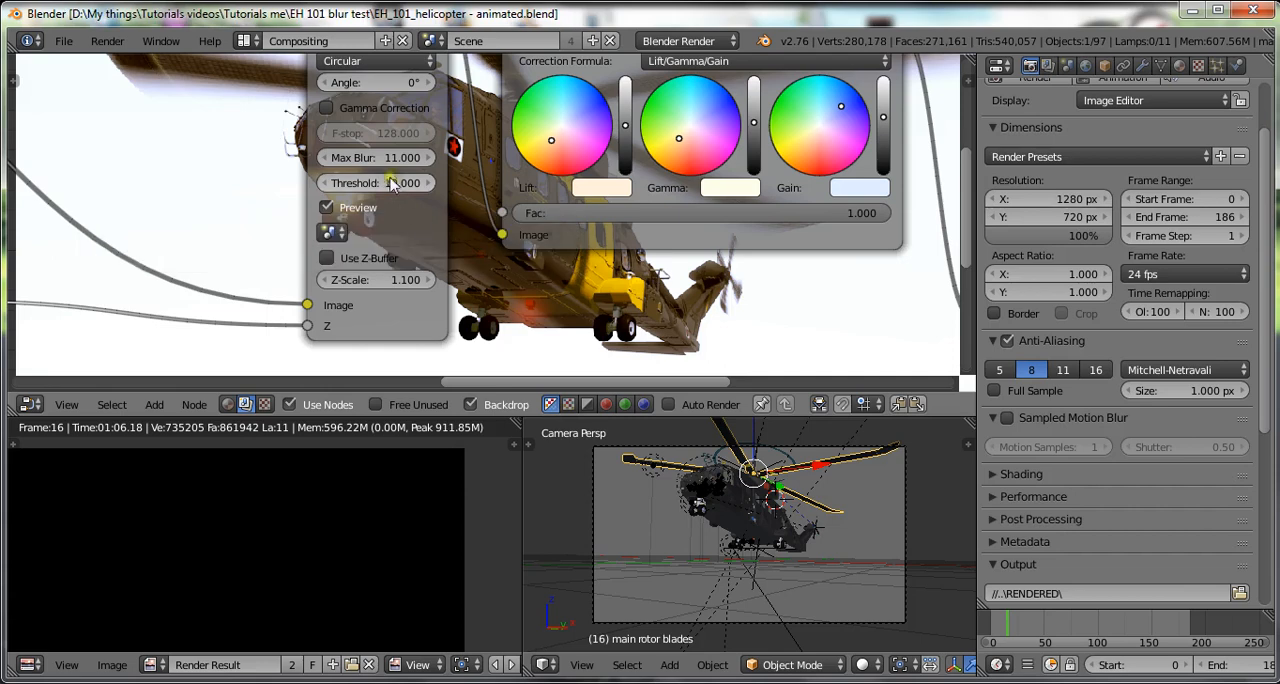
Set the Defocus node's Max Blur to 5.
{"action": "left_click", "coordinate": [383, 160]}
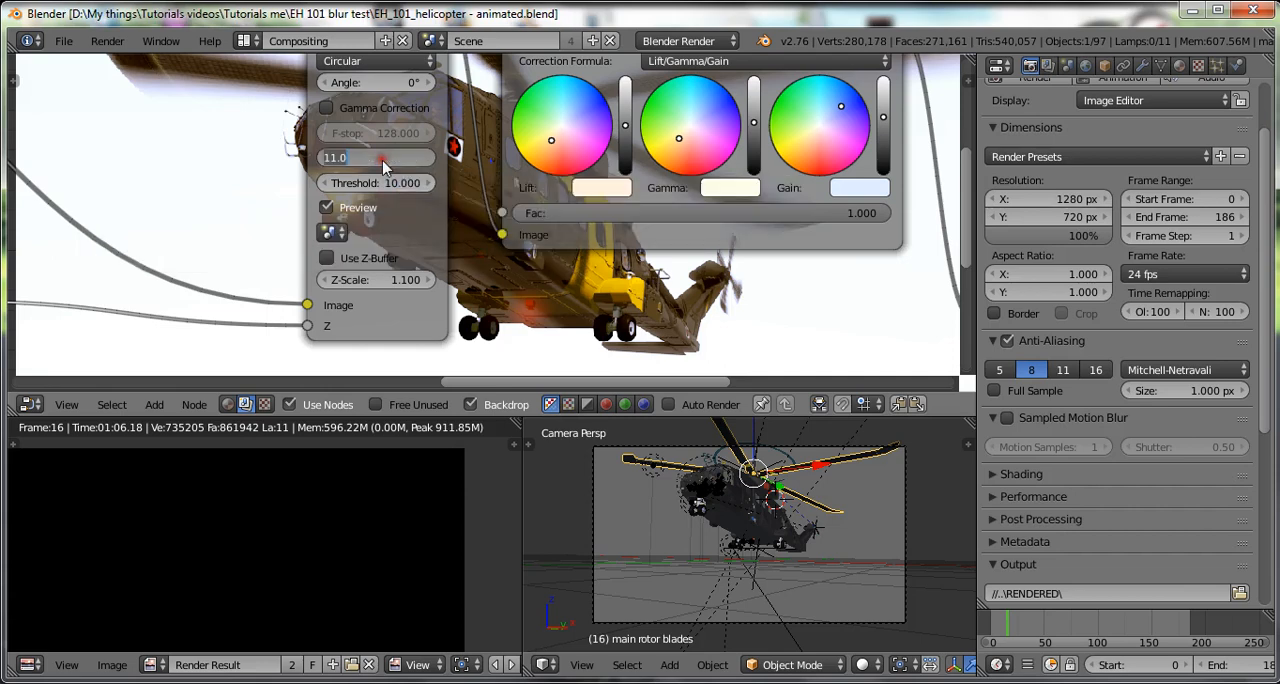
{"action": "type", "text": "1"}
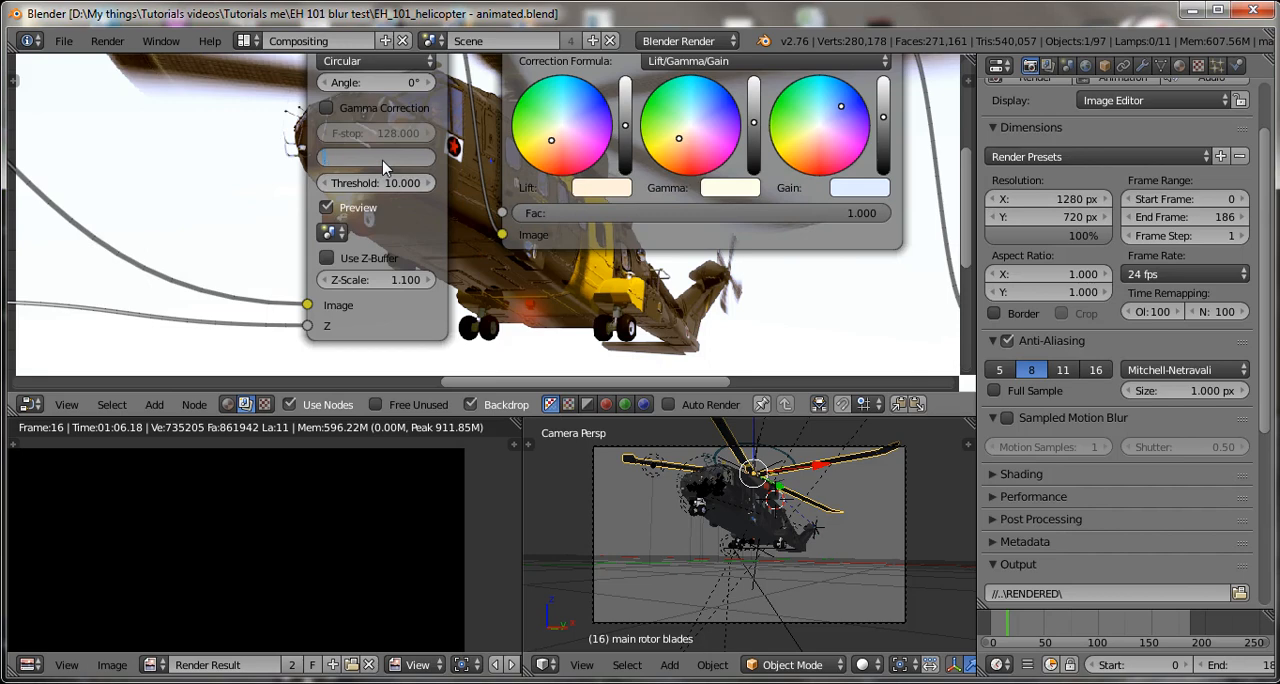
{"action": "key", "text": "Return"}
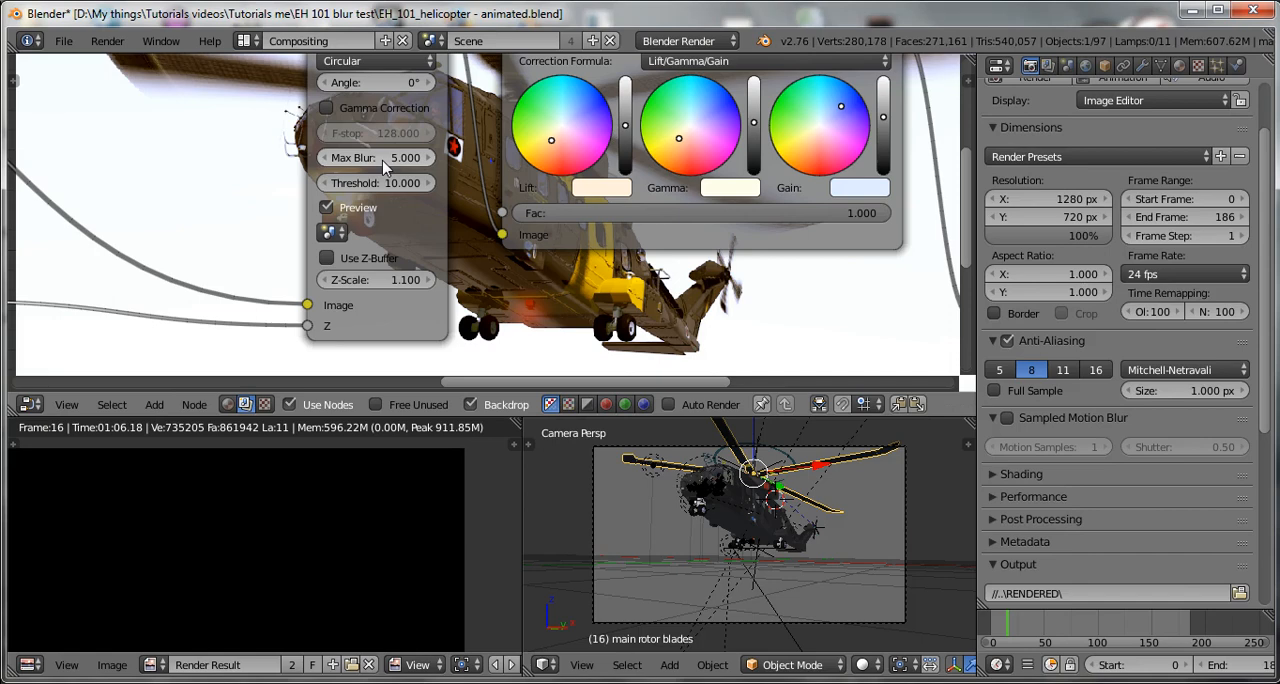
Raise the Defocus node's Max Blur to 20.
{"action": "left_click", "coordinate": [383, 158]}
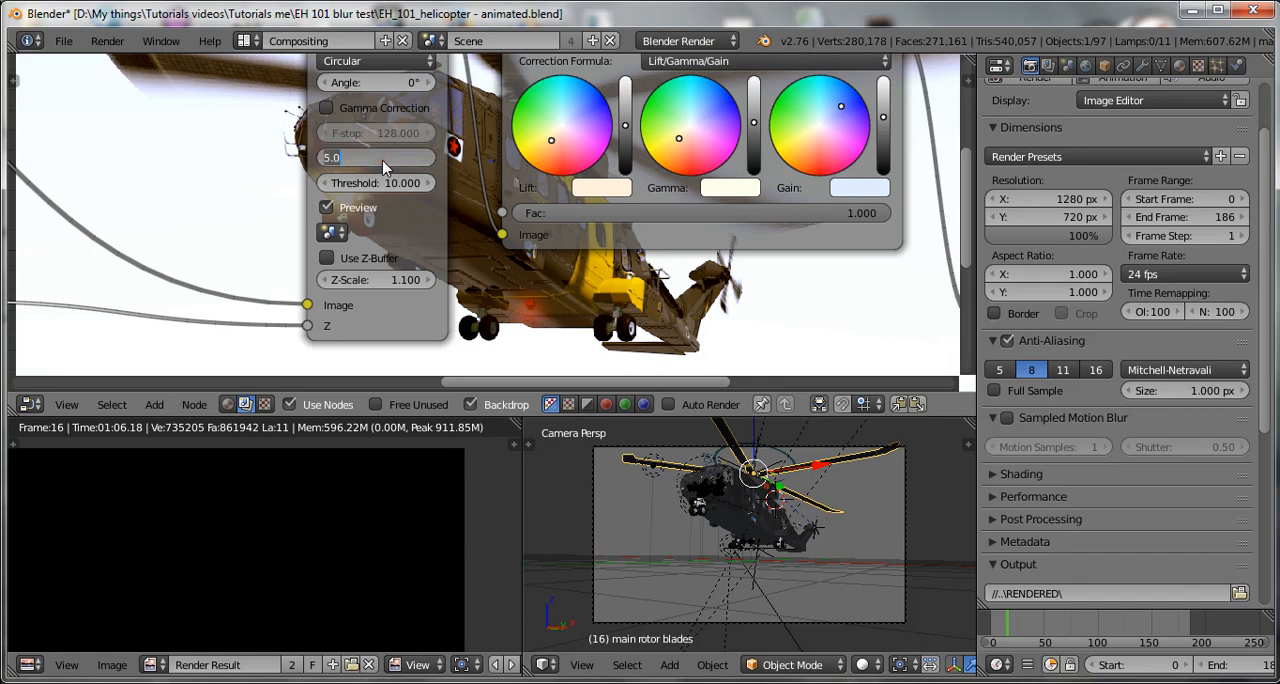
{"action": "type", "text": "20"}
{"action": "key", "text": "Return"}
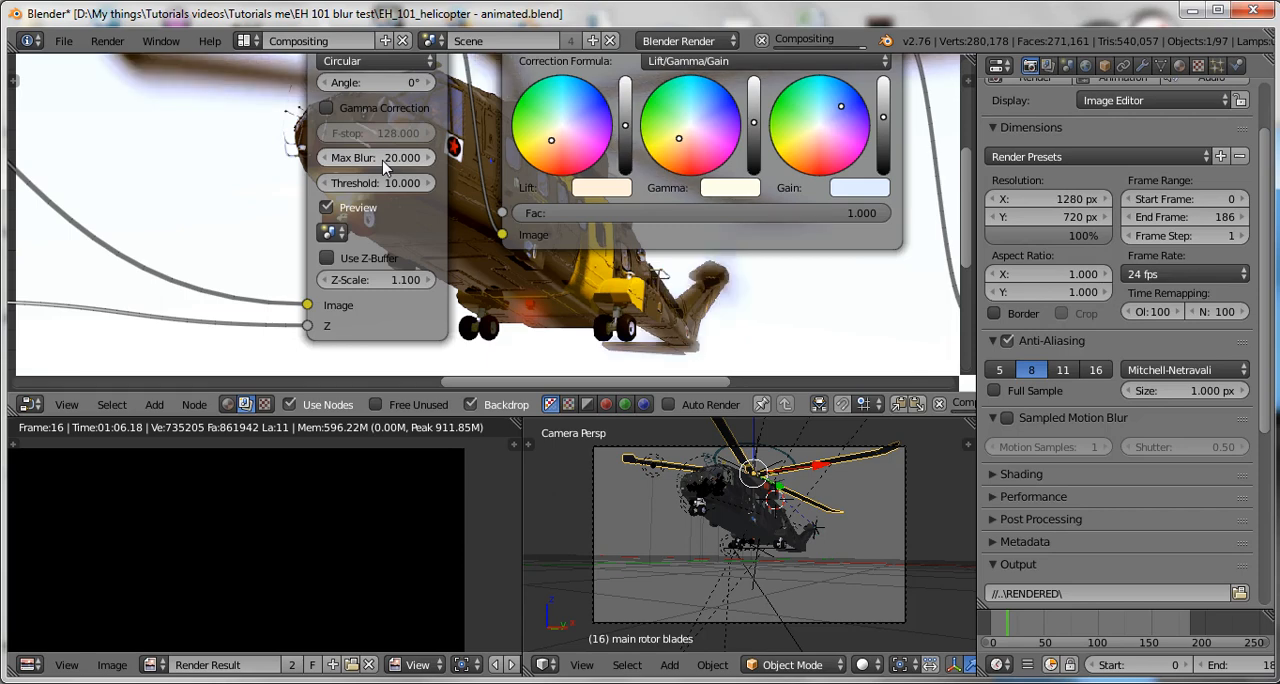
{"action": "scroll", "coordinate": [505, 207], "scroll_direction": "down", "scroll_amount": 3}
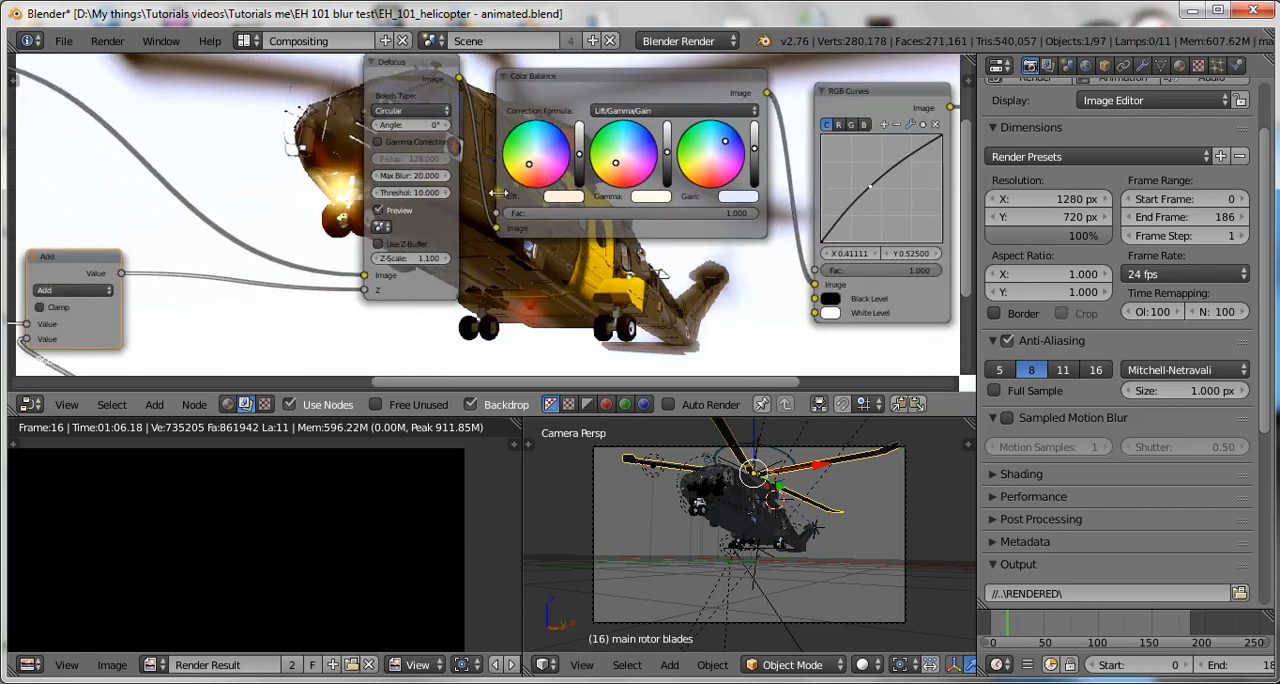
Set the Defocus node's Threshold to 5.
{"action": "scroll", "coordinate": [505, 207], "scroll_direction": "up", "scroll_amount": 2}
{"action": "scroll", "coordinate": [505, 213], "scroll_direction": "up", "scroll_amount": 1}
{"action": "left_click", "coordinate": [399, 188]}
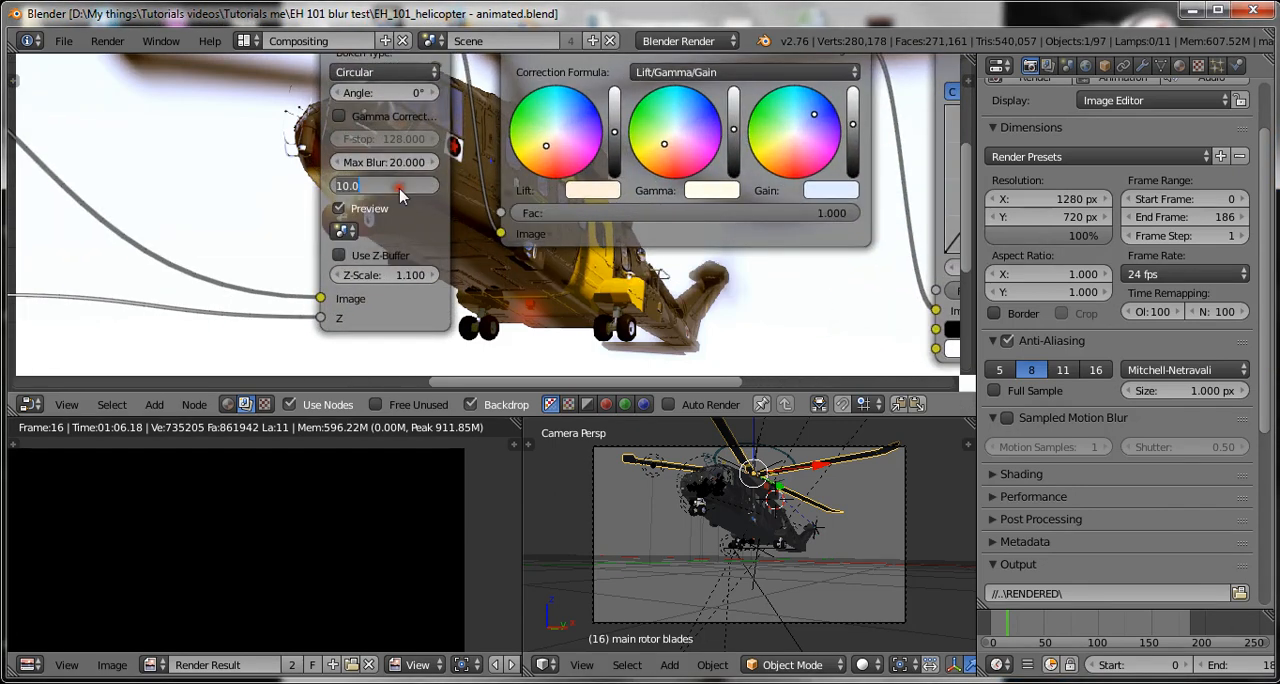
{"action": "type", "text": "5"}
{"action": "key", "text": "Return"}
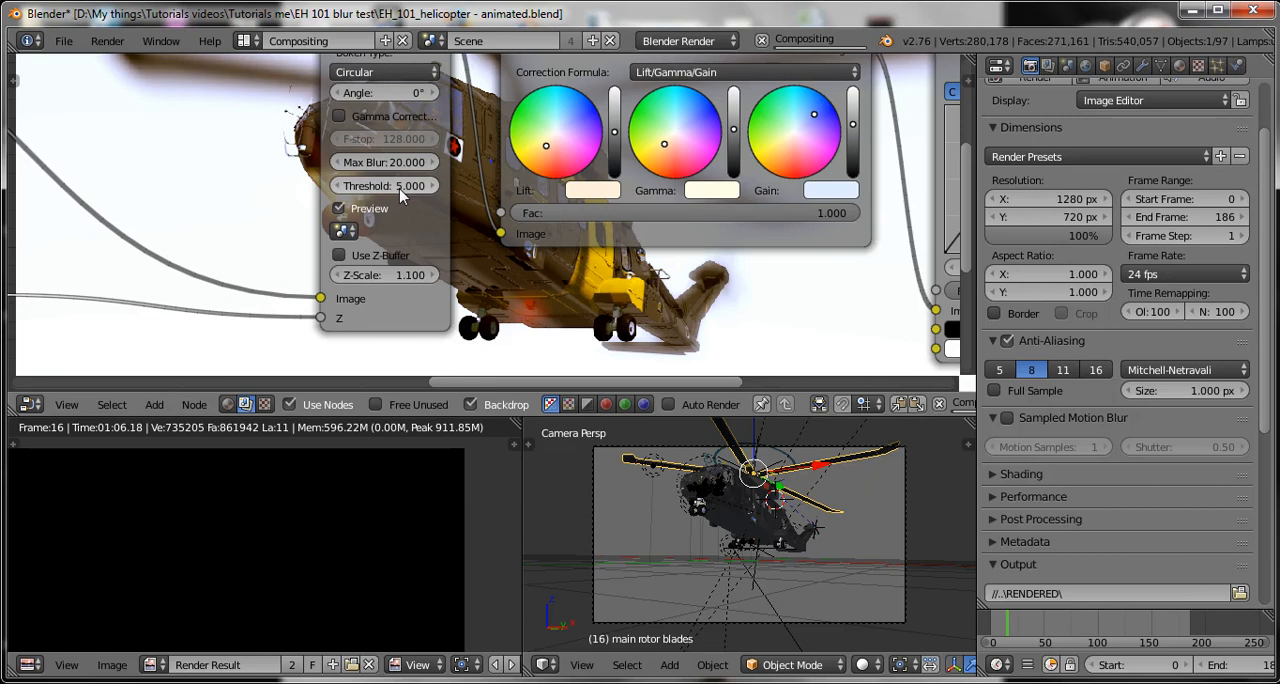
{"action": "scroll", "coordinate": [516, 273], "scroll_direction": "down", "scroll_amount": 1}
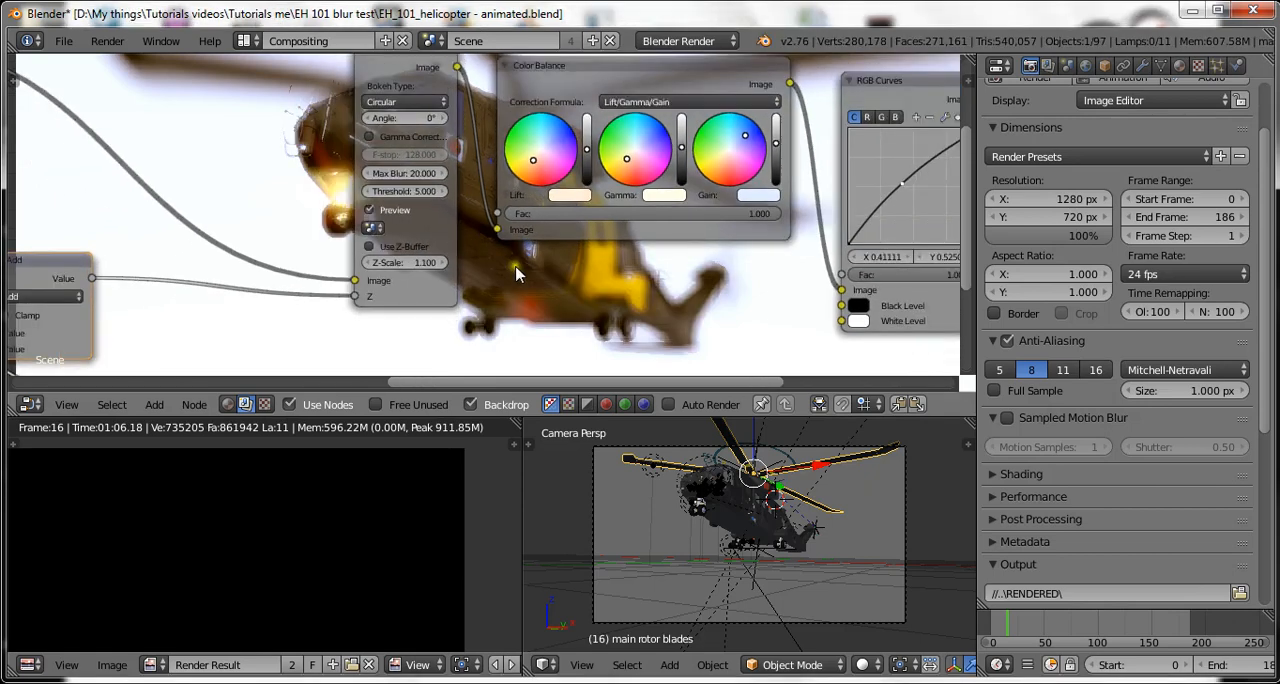
Set the Defocus node's Threshold to 9 and save over the blend file.
{"action": "scroll", "coordinate": [549, 281], "scroll_direction": "up", "scroll_amount": 1}
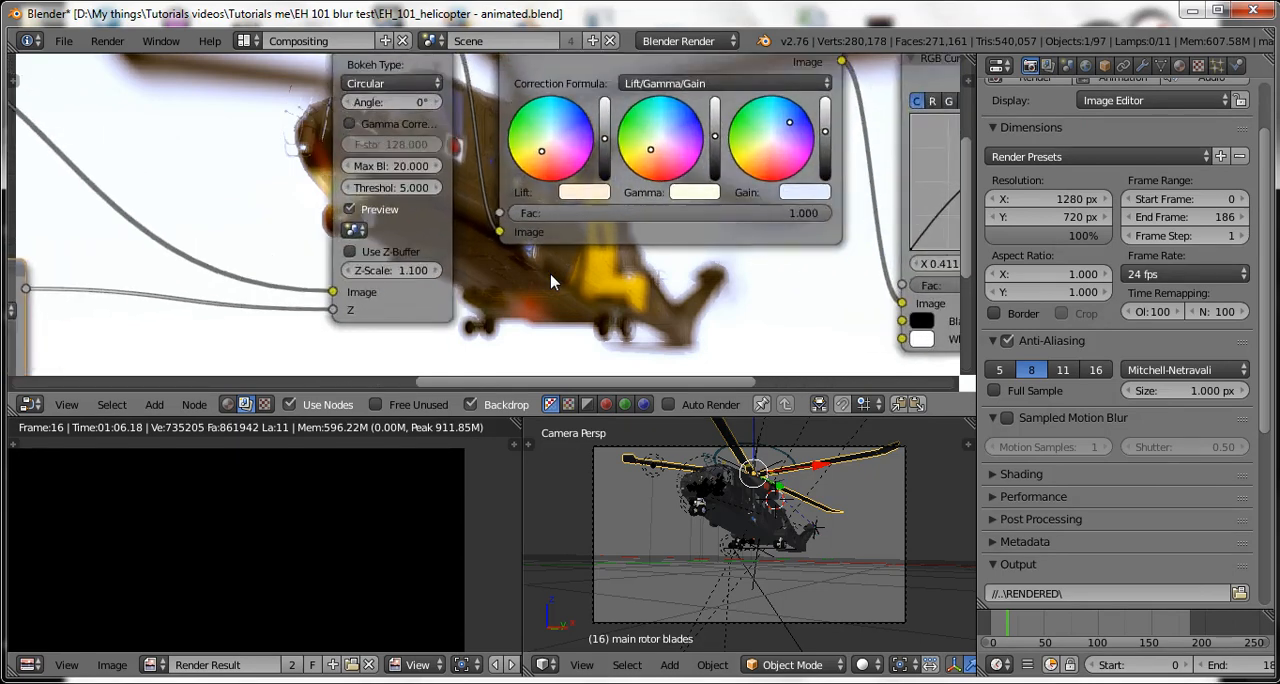
{"action": "scroll", "coordinate": [551, 283], "scroll_direction": "up", "scroll_amount": 1}
{"action": "left_click", "coordinate": [392, 188]}
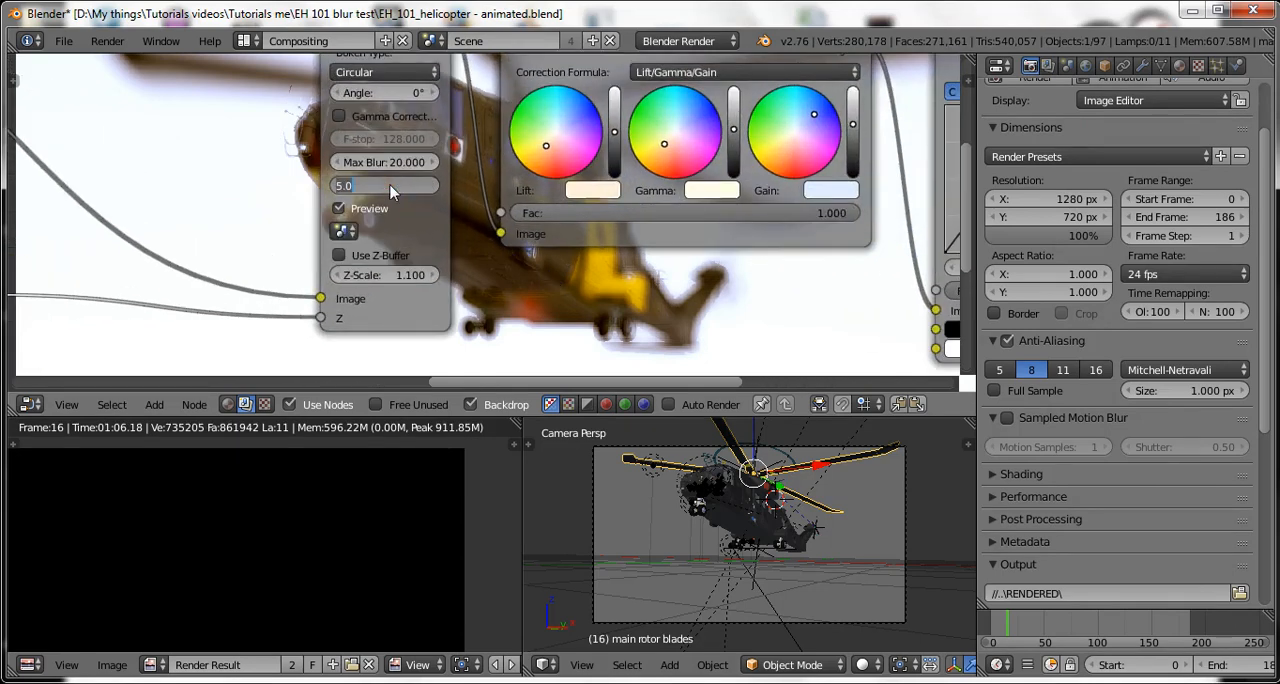
{"action": "type", "text": "9"}
{"action": "key", "text": "Return"}
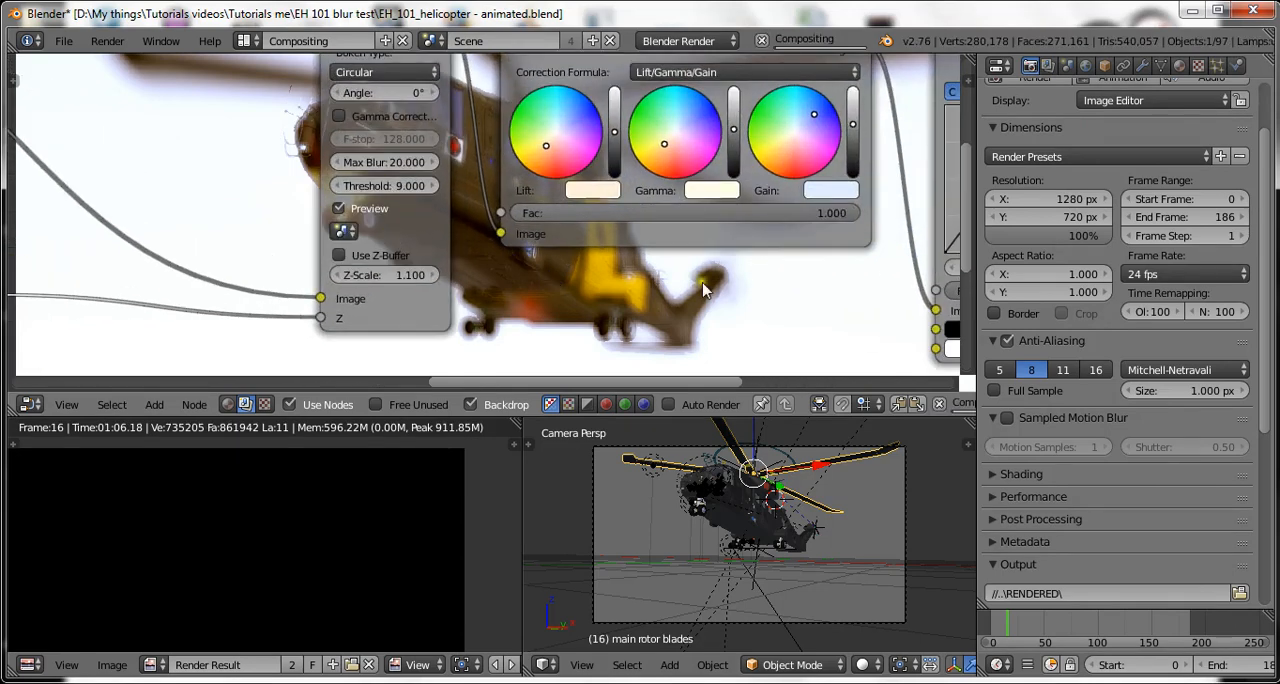
{"action": "key", "text": "ctrl+s"}
{"action": "left_click", "coordinate": [740, 266]}
{"action": "scroll", "coordinate": [485, 282], "scroll_direction": "down", "scroll_amount": 3}
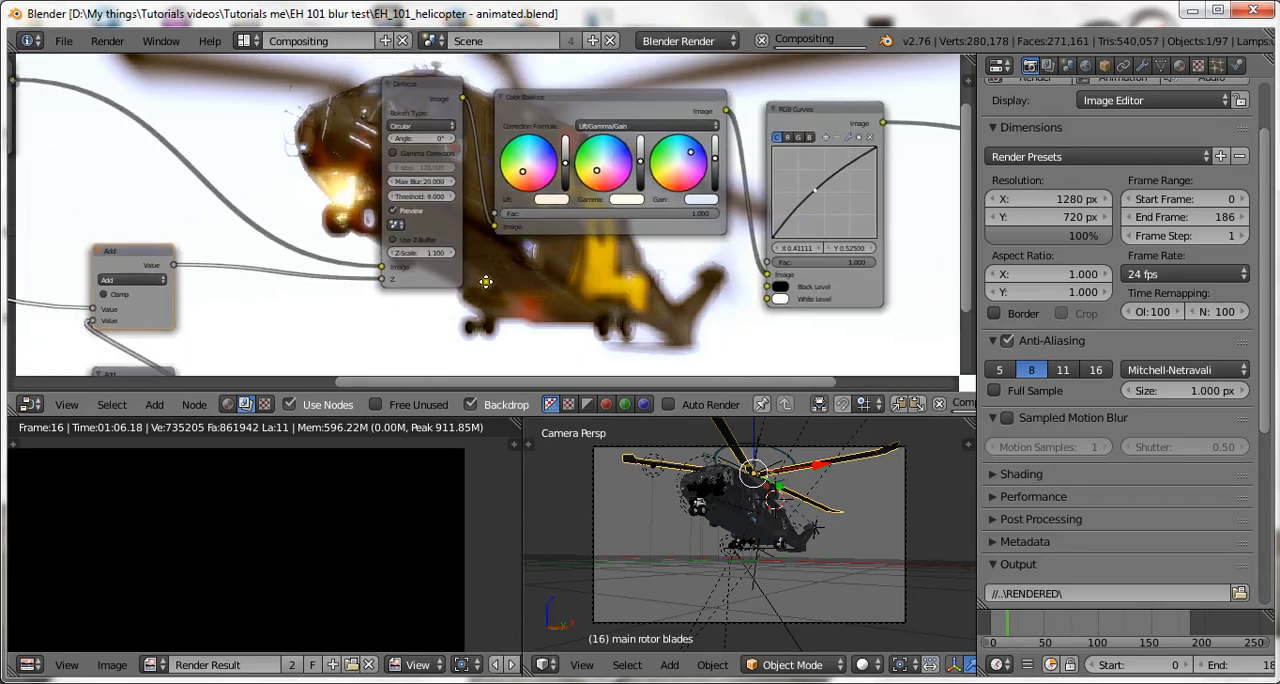
{"action": "middle_click_drag", "start_coordinate": [485, 282], "coordinate": [752, 318]}
{"action": "key", "text": "ctrl+s"}
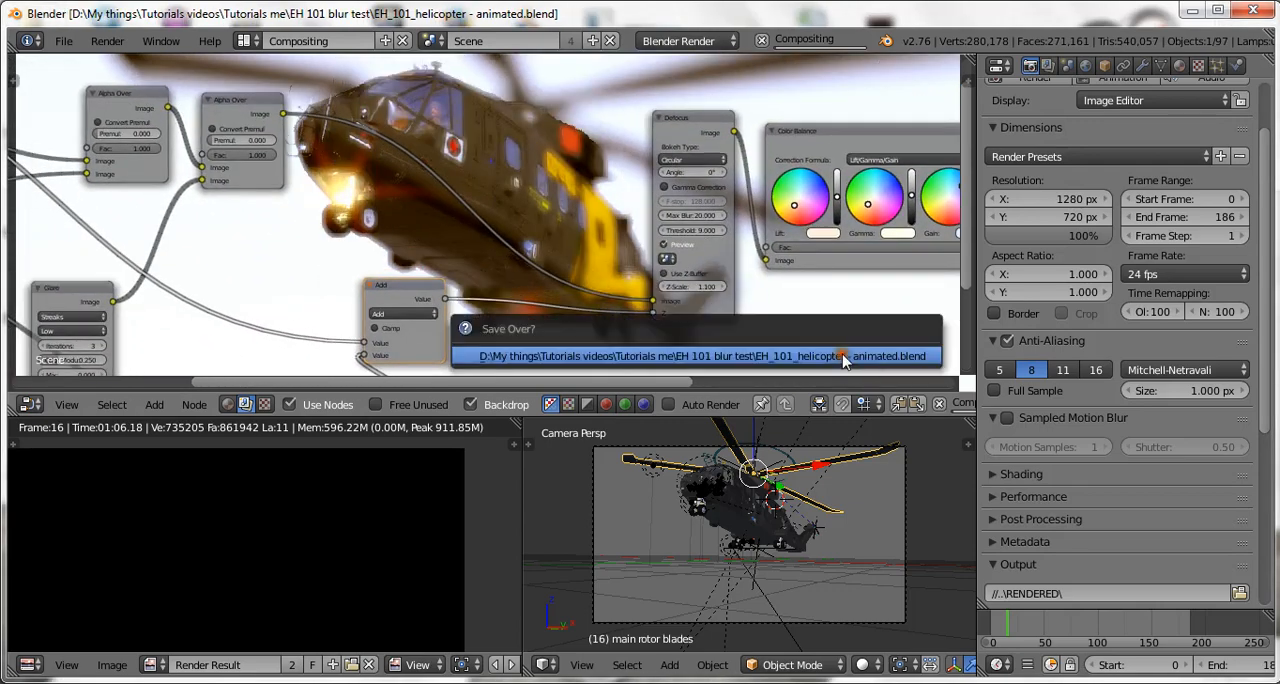
{"action": "left_click", "coordinate": [843, 356]}
Raise the Defocus node's Threshold to 15 and save over the EH_101_helicopter - animated.blend file.
{"action": "scroll", "coordinate": [849, 340], "scroll_direction": "up", "scroll_amount": 2}
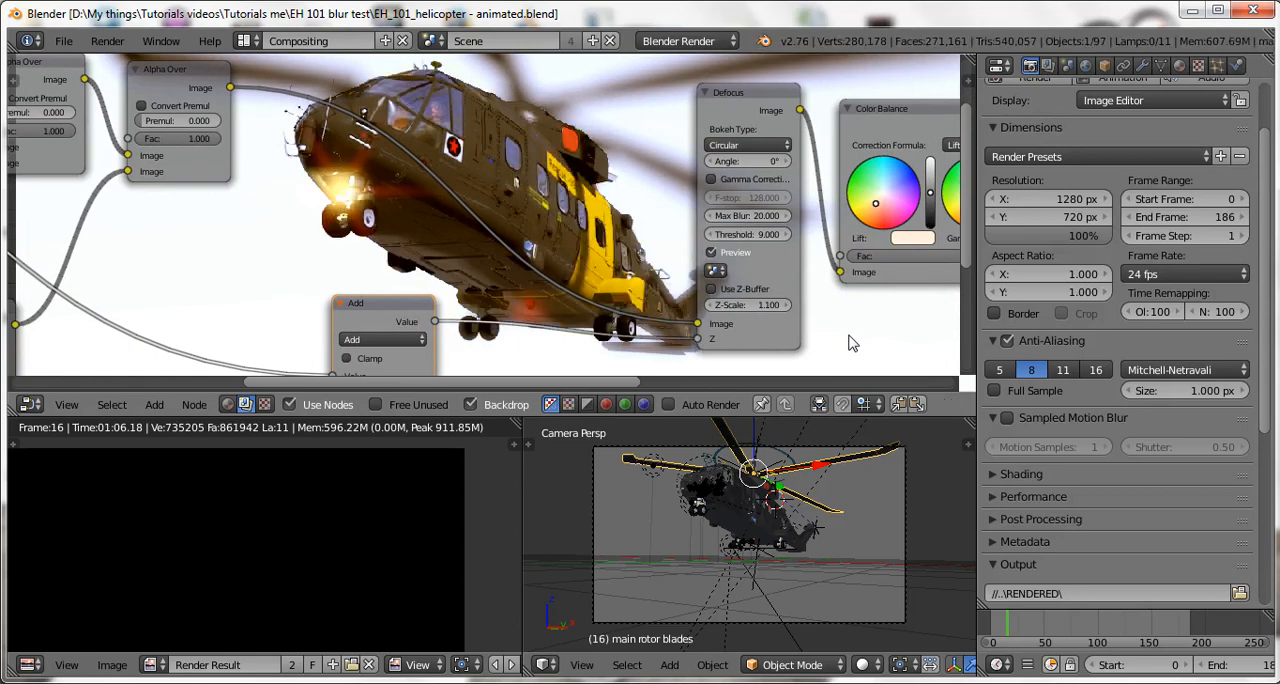
{"action": "scroll", "coordinate": [849, 323], "scroll_direction": "up", "scroll_amount": 1}
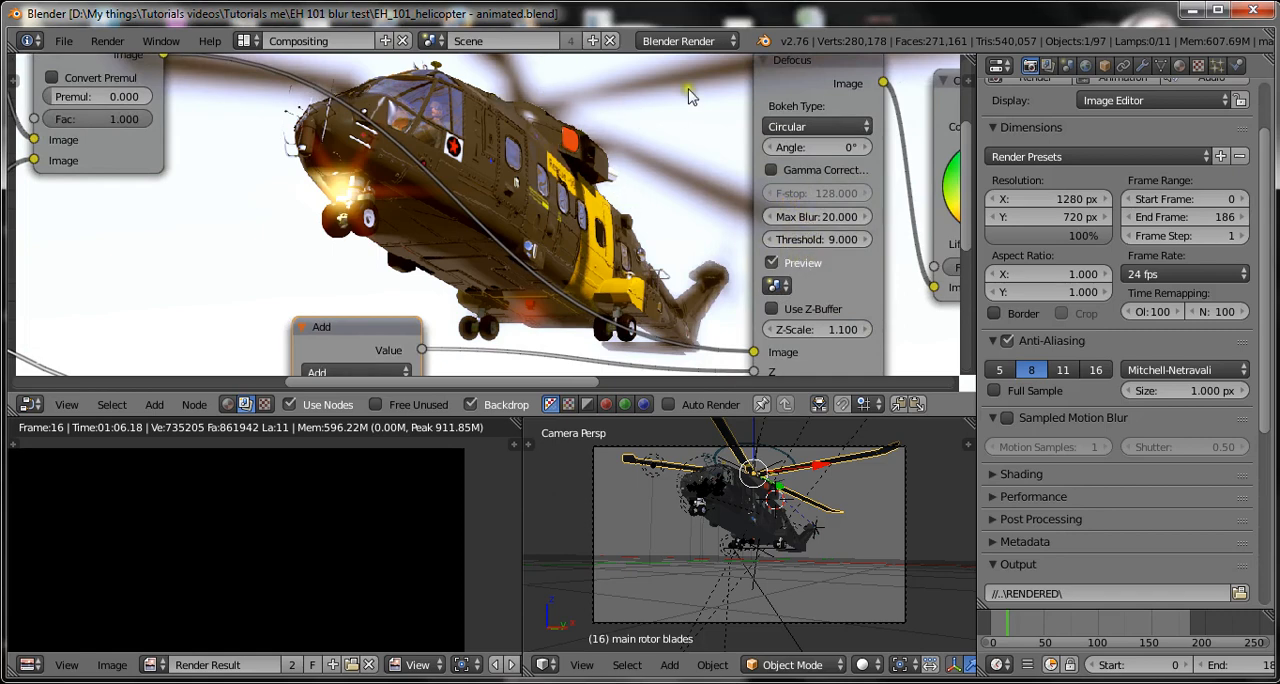
{"action": "left_click", "coordinate": [821, 245]}
{"action": "type", "text": "15"}
{"action": "key", "text": "Return"}
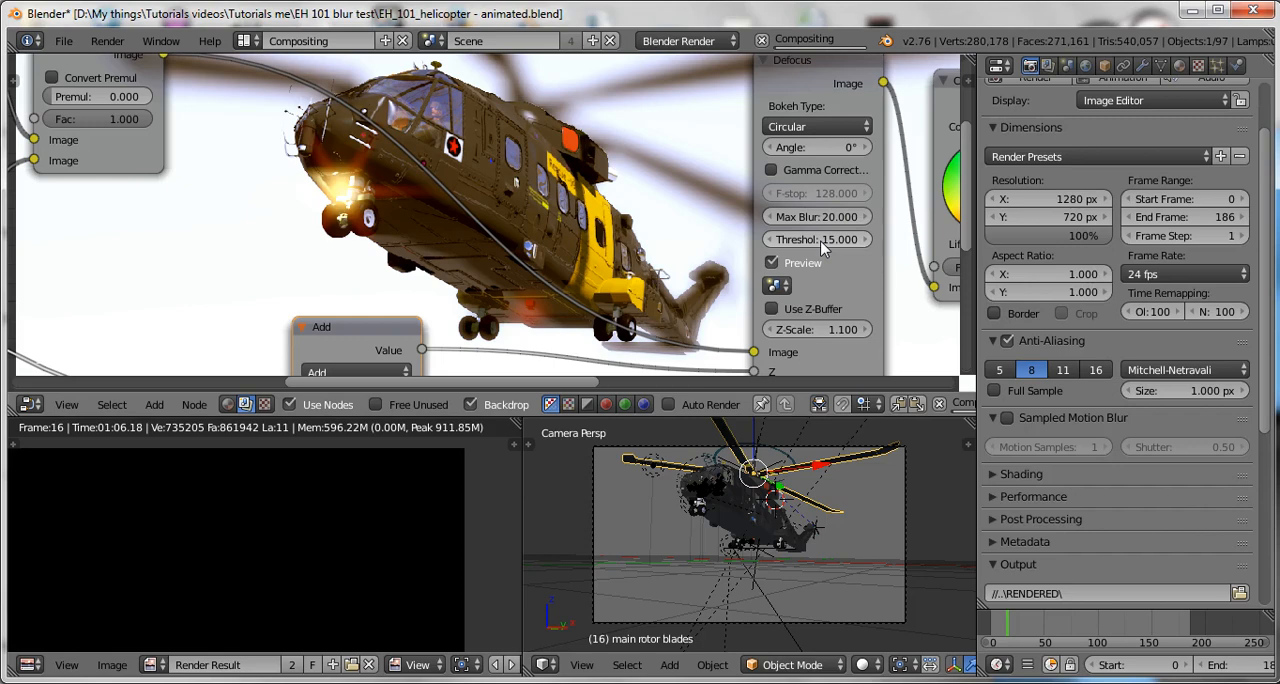
{"action": "scroll", "coordinate": [805, 208], "scroll_direction": "down", "scroll_amount": 1}
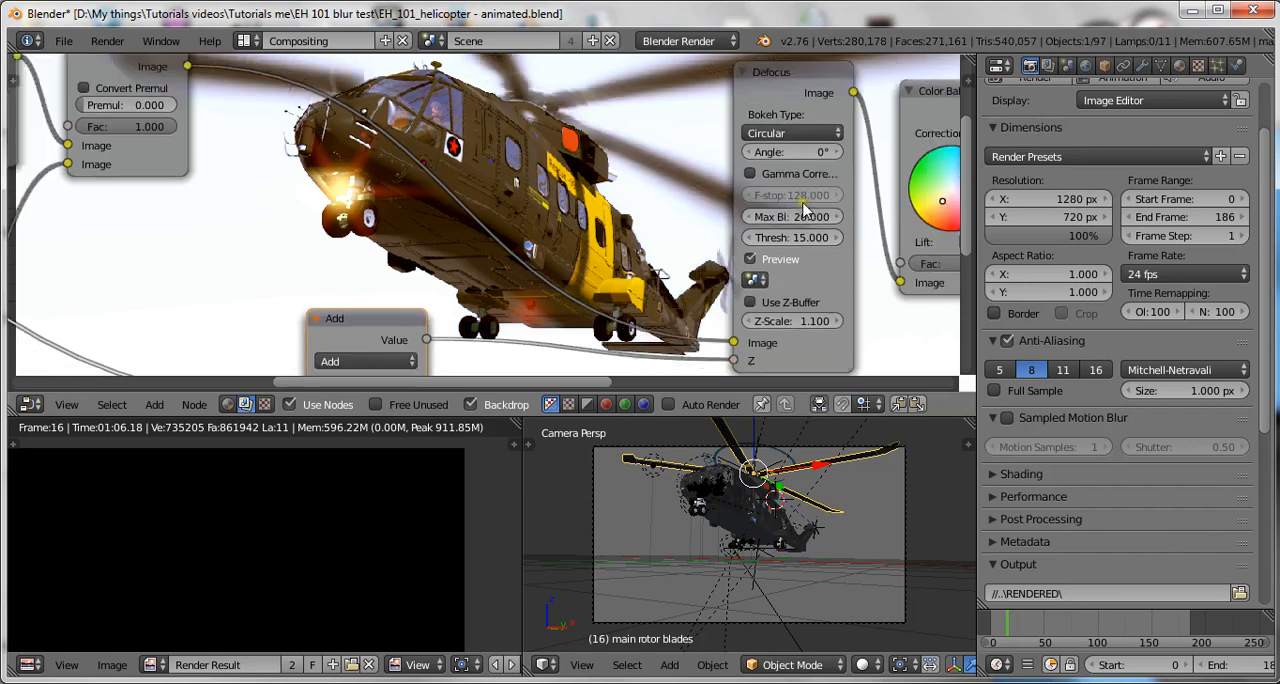
{"action": "scroll", "coordinate": [805, 208], "scroll_direction": "down", "scroll_amount": 3}
{"action": "key", "text": "ctrl+s"}
{"action": "left_click", "coordinate": [815, 318]}
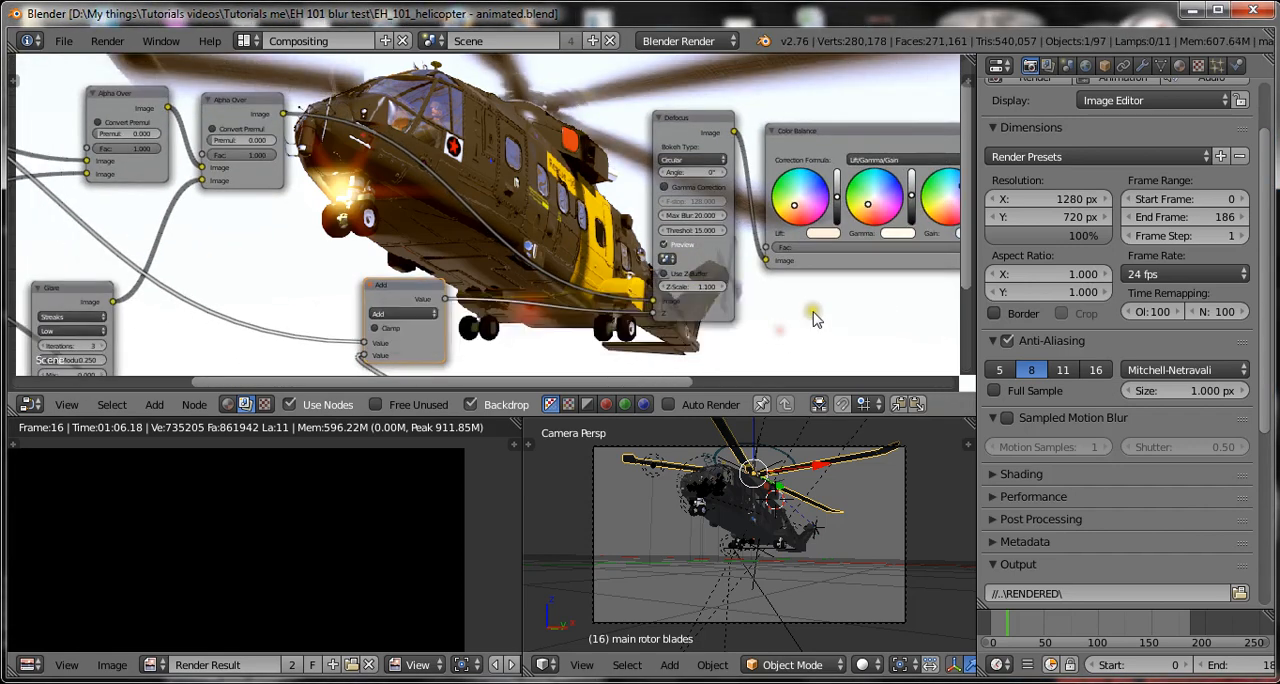
{"action": "scroll", "coordinate": [815, 318], "scroll_direction": "up", "scroll_amount": 2}
{"action": "key", "text": "ctrl+s"}
{"action": "left_click", "coordinate": [812, 316]}
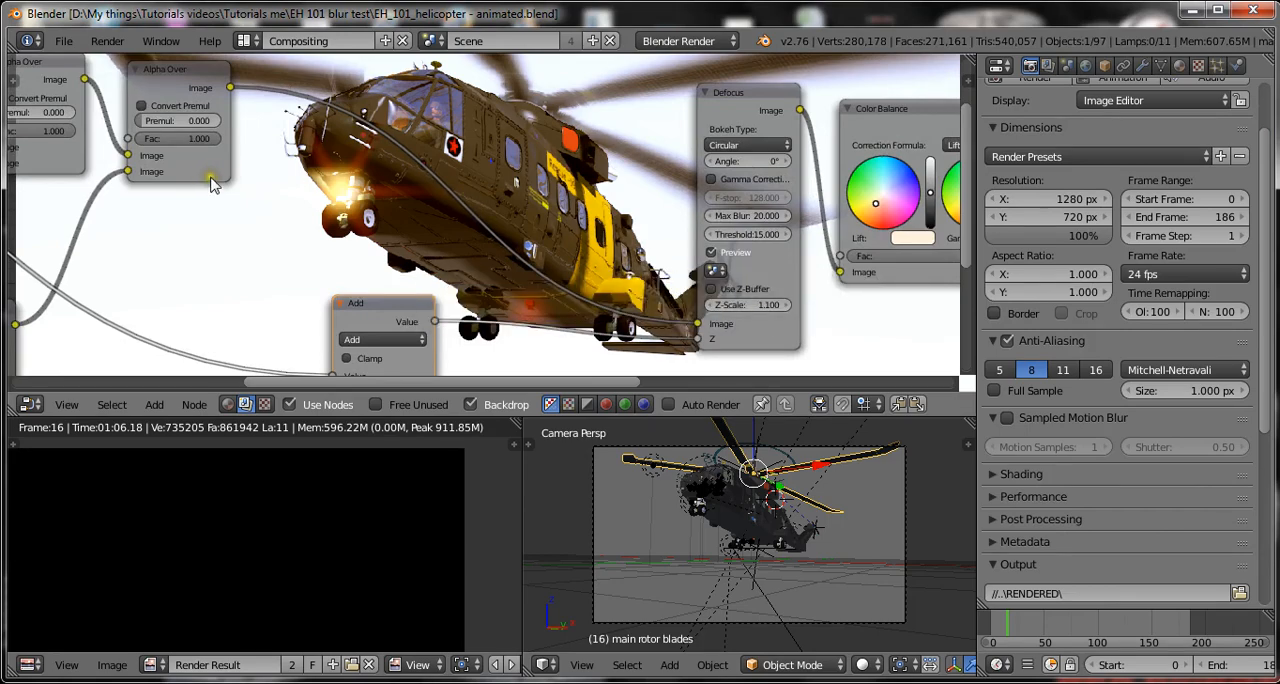
Examine the blur on the helicopter's rotor blades and tail in the backdrop behind the Alpha Over and Defocus nodes.
{"action": "scroll", "coordinate": [210, 185], "scroll_direction": "down", "scroll_amount": 2}
{"action": "scroll", "coordinate": [237, 172], "scroll_direction": "up", "scroll_amount": 1}
{"action": "scroll", "coordinate": [240, 172], "scroll_direction": "down", "scroll_amount": 1}
{"action": "scroll", "coordinate": [250, 170], "scroll_direction": "up", "scroll_amount": 1}
{"action": "scroll", "coordinate": [256, 155], "scroll_direction": "down", "scroll_amount": 2}
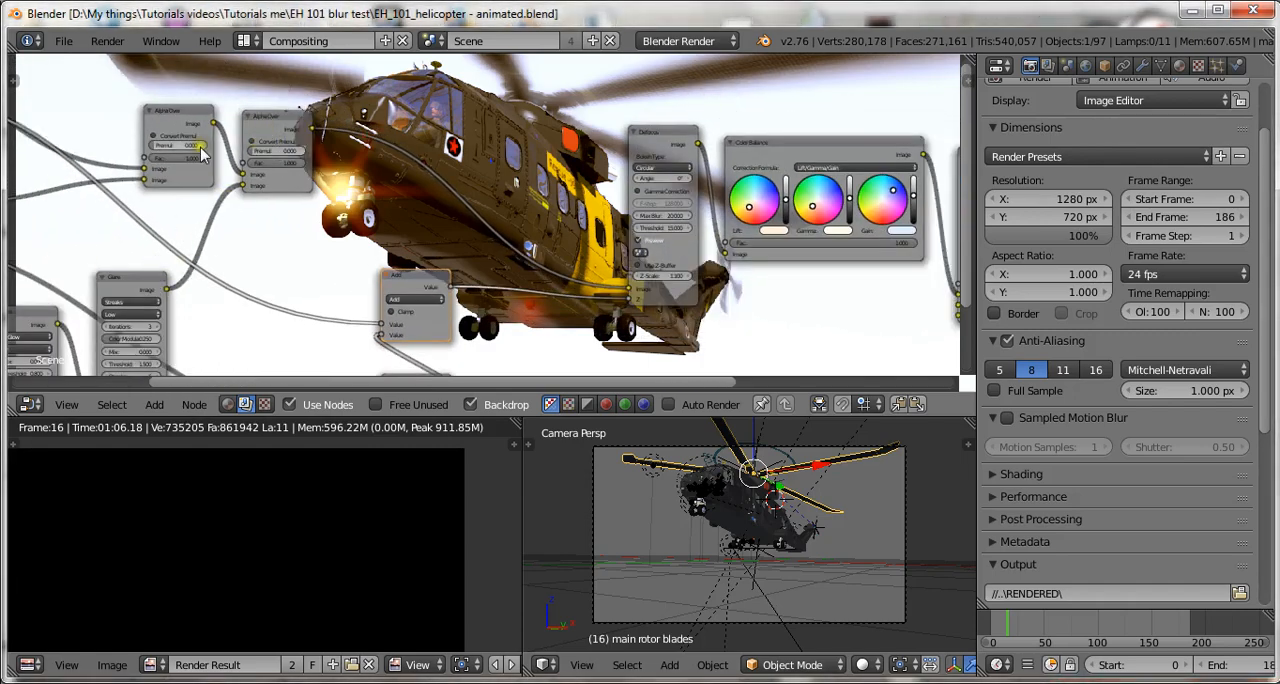
{"action": "scroll", "coordinate": [335, 168], "scroll_direction": "up", "scroll_amount": 1}
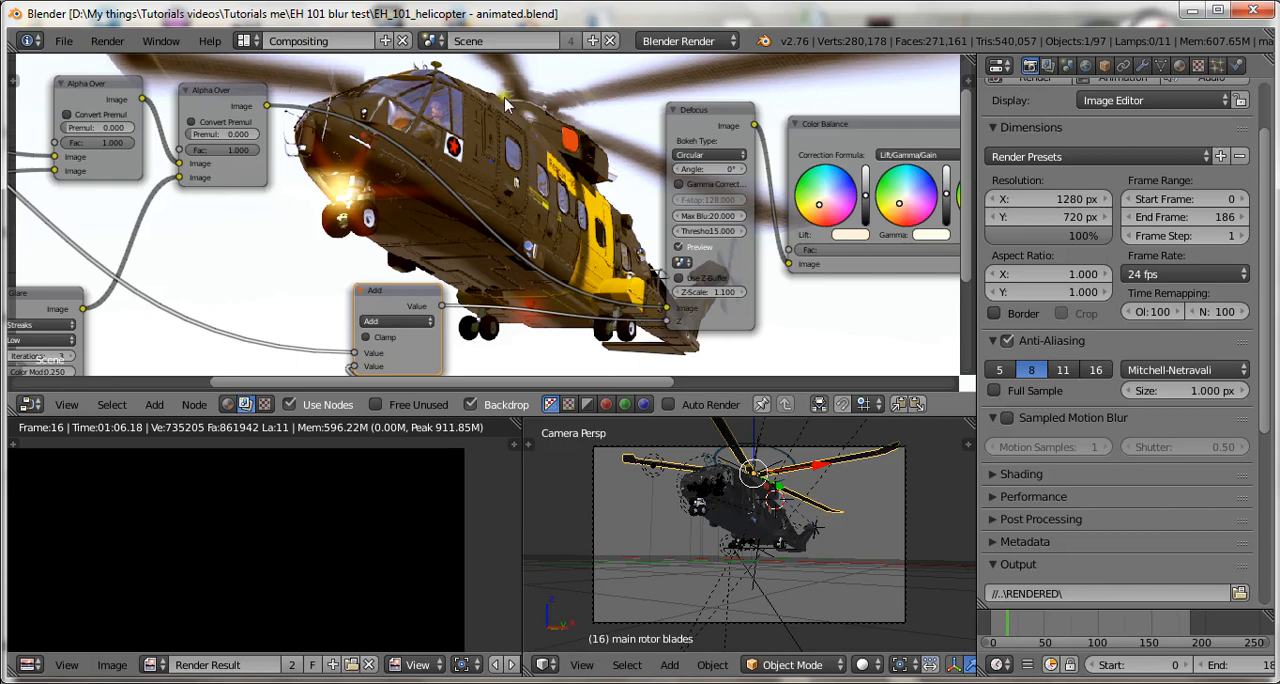
{"action": "scroll", "coordinate": [614, 146], "scroll_direction": "up", "scroll_amount": 1}
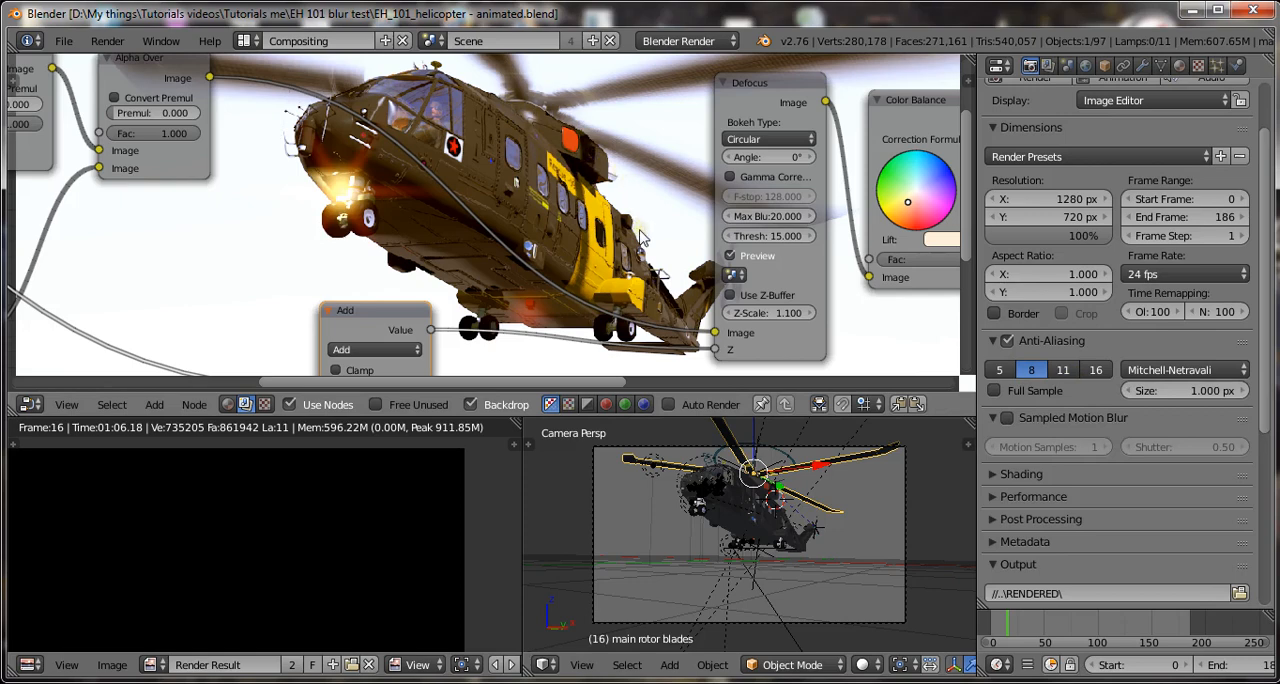
{"action": "scroll", "coordinate": [641, 238], "scroll_direction": "down", "scroll_amount": 1}
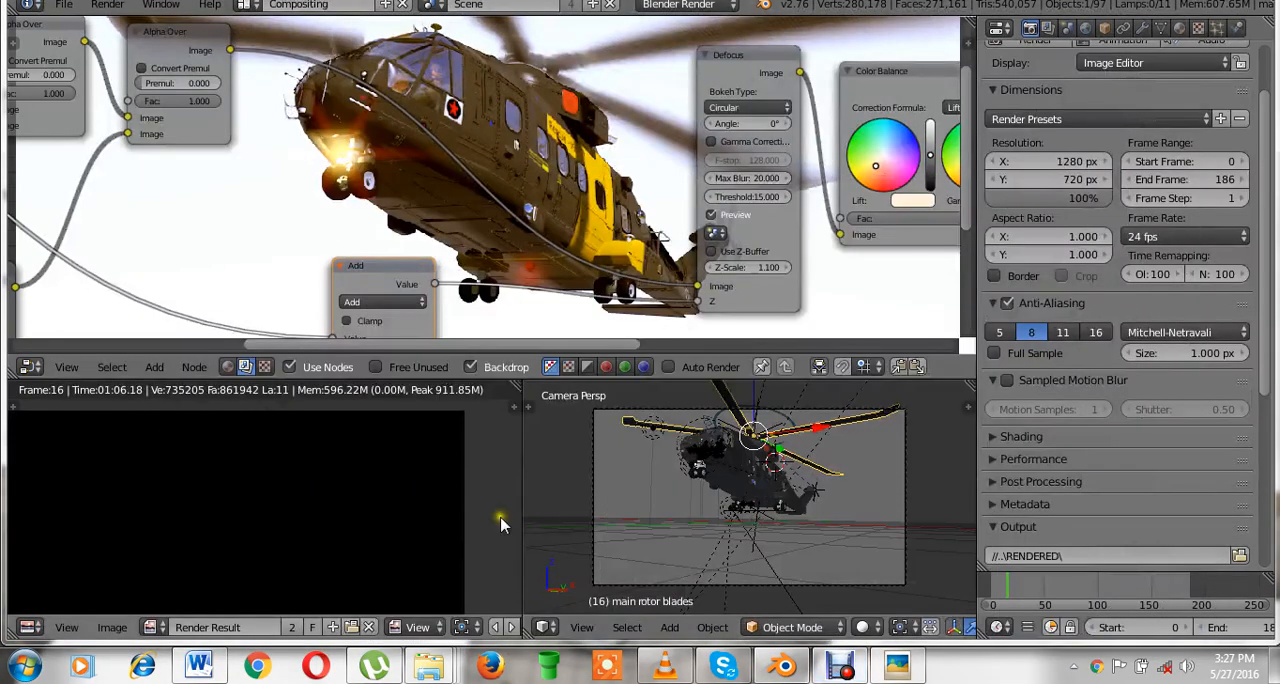
{"action": "left_click", "coordinate": [843, 665]}
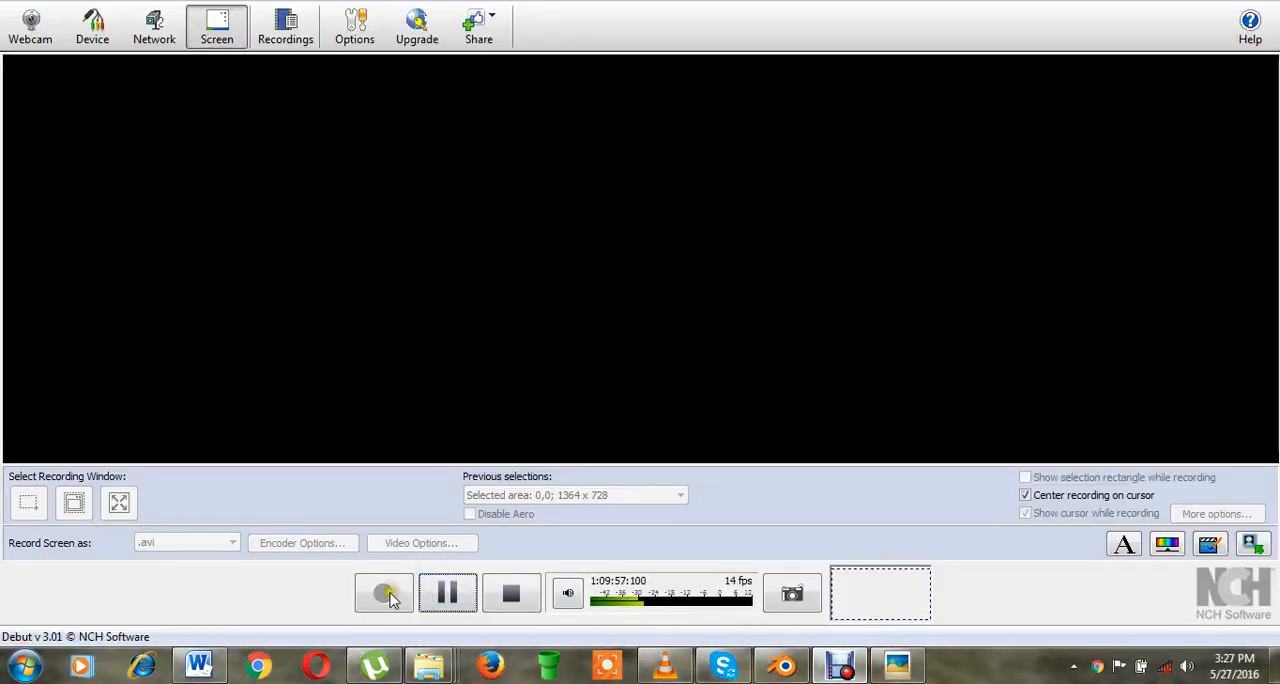